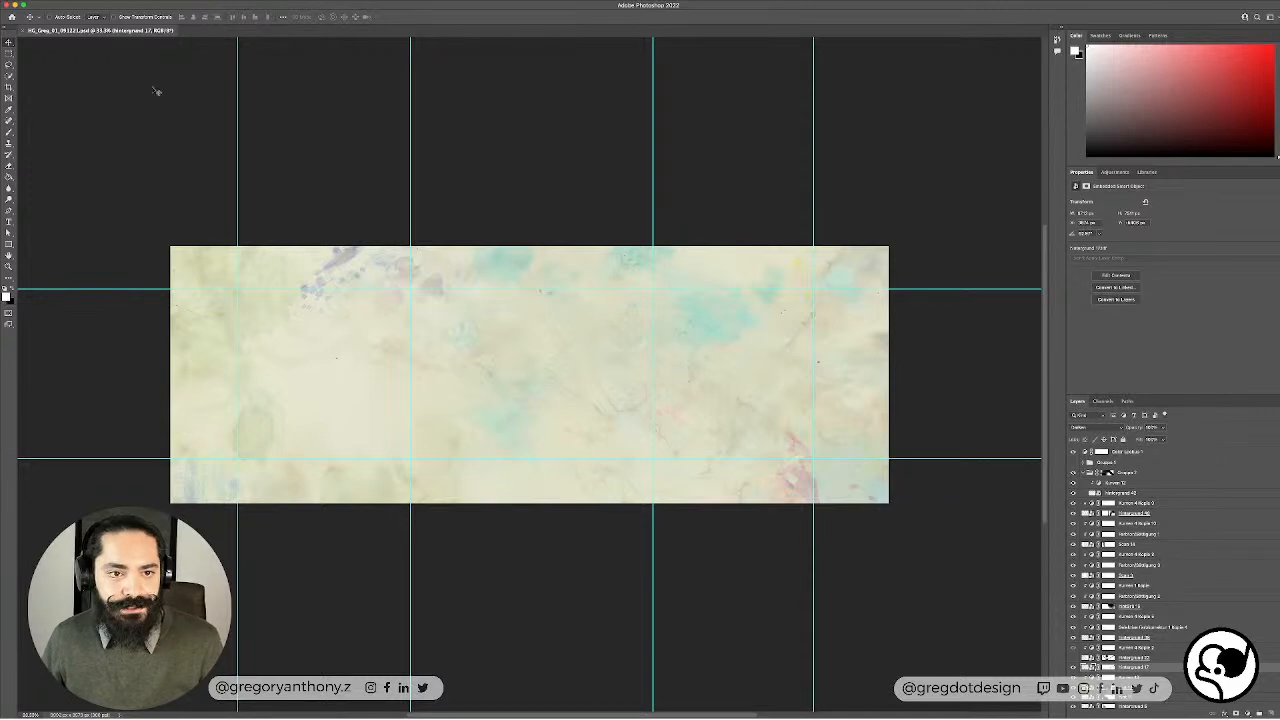
Step: Switch to Finder and preview the second PSD file in the Dez folder
key(ctrl+Up)
click(451, 574)
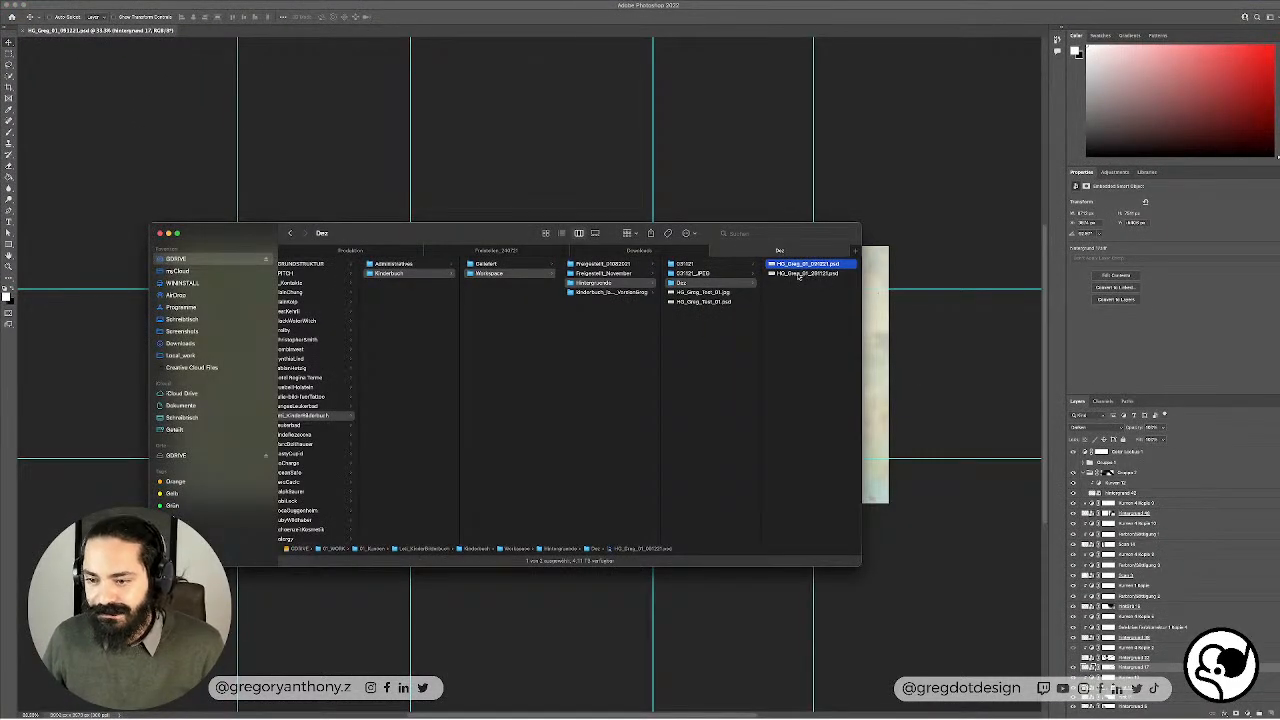
click(800, 274)
click(808, 267)
click(808, 274)
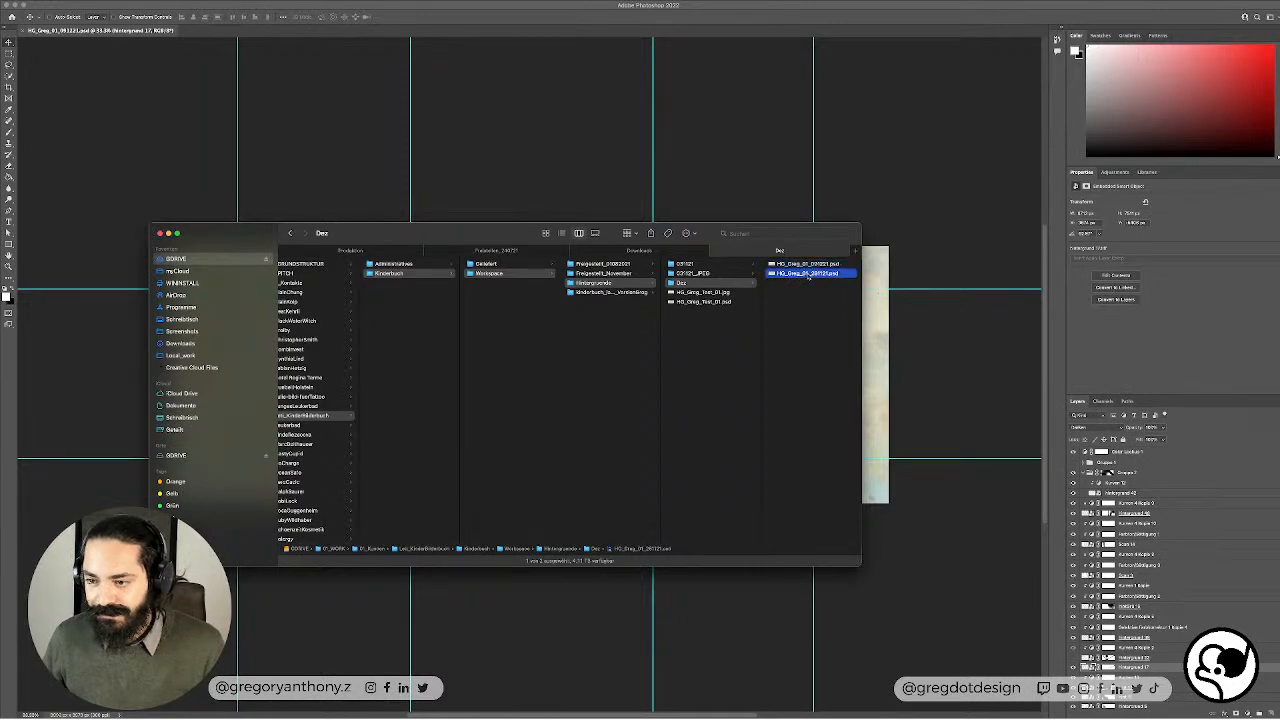
key(space)
key(space)
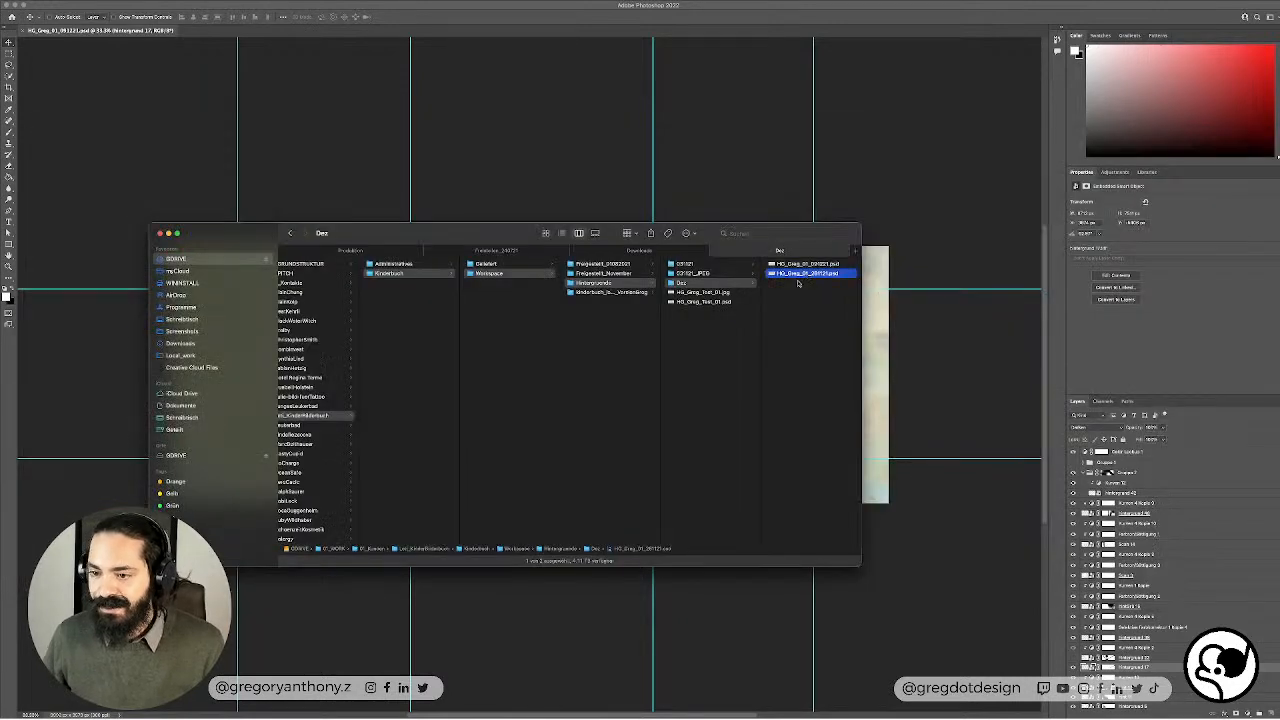
Step: Bring the Finder window onto the Photoshop desktop and place it over the lower part of the canvas
key(ctrl+Up)
click(535, 446)
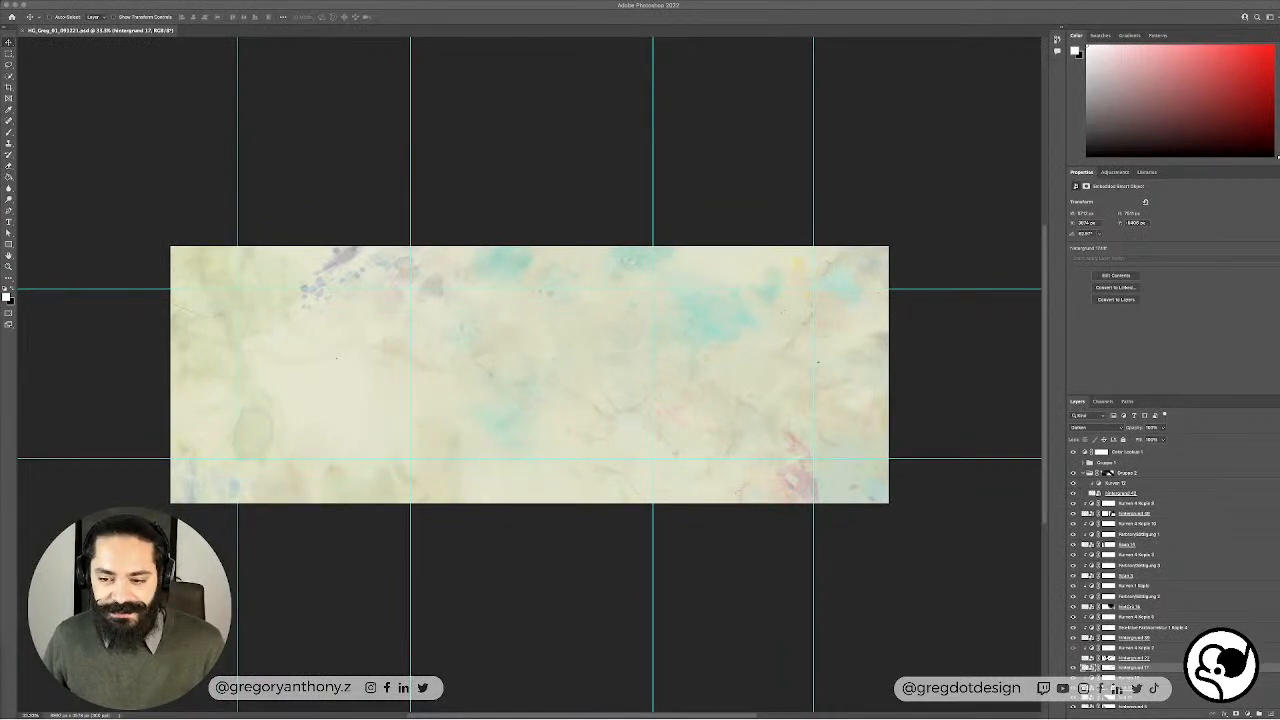
key(ctrl+Up)
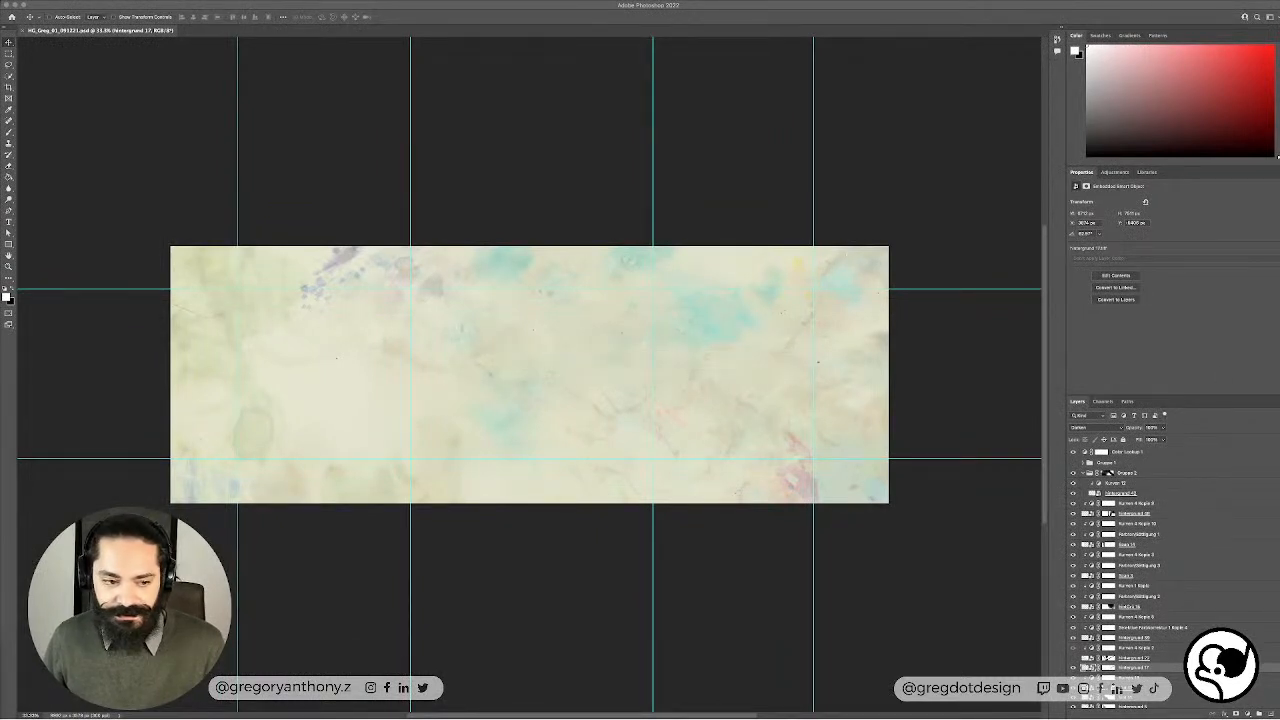
drag(4, 560, 545, 527)
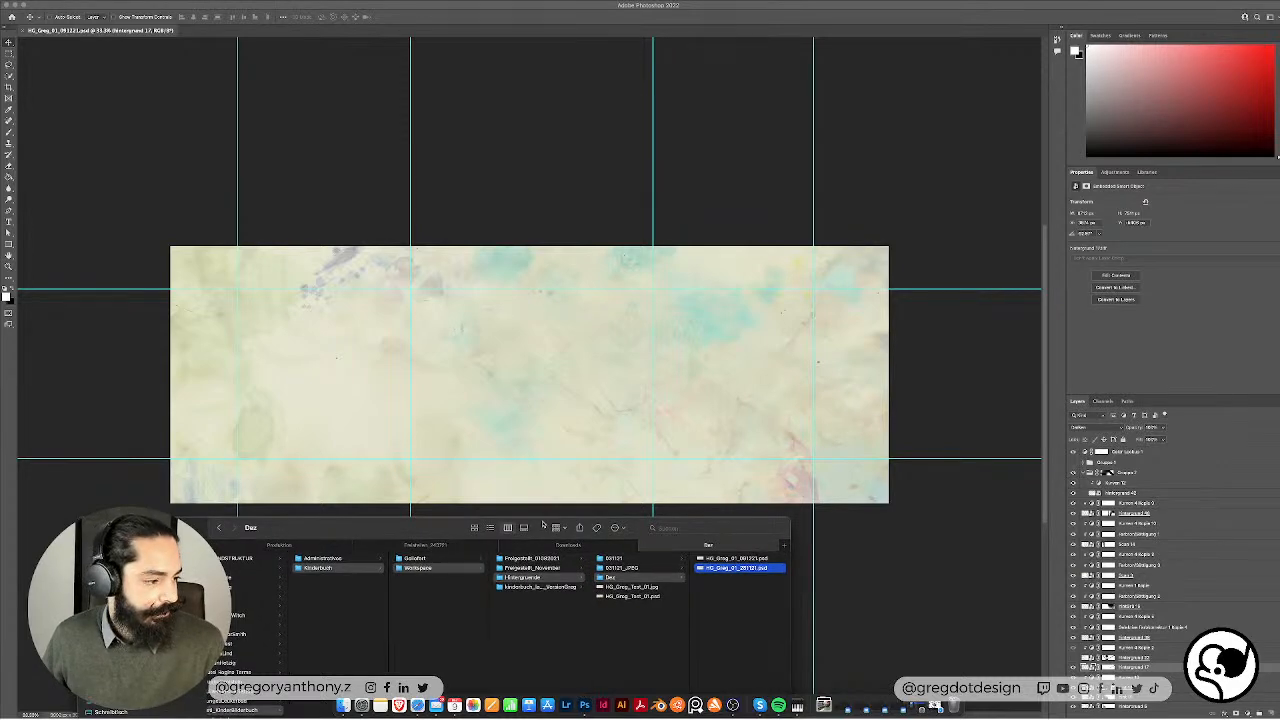
drag(545, 527, 545, 468)
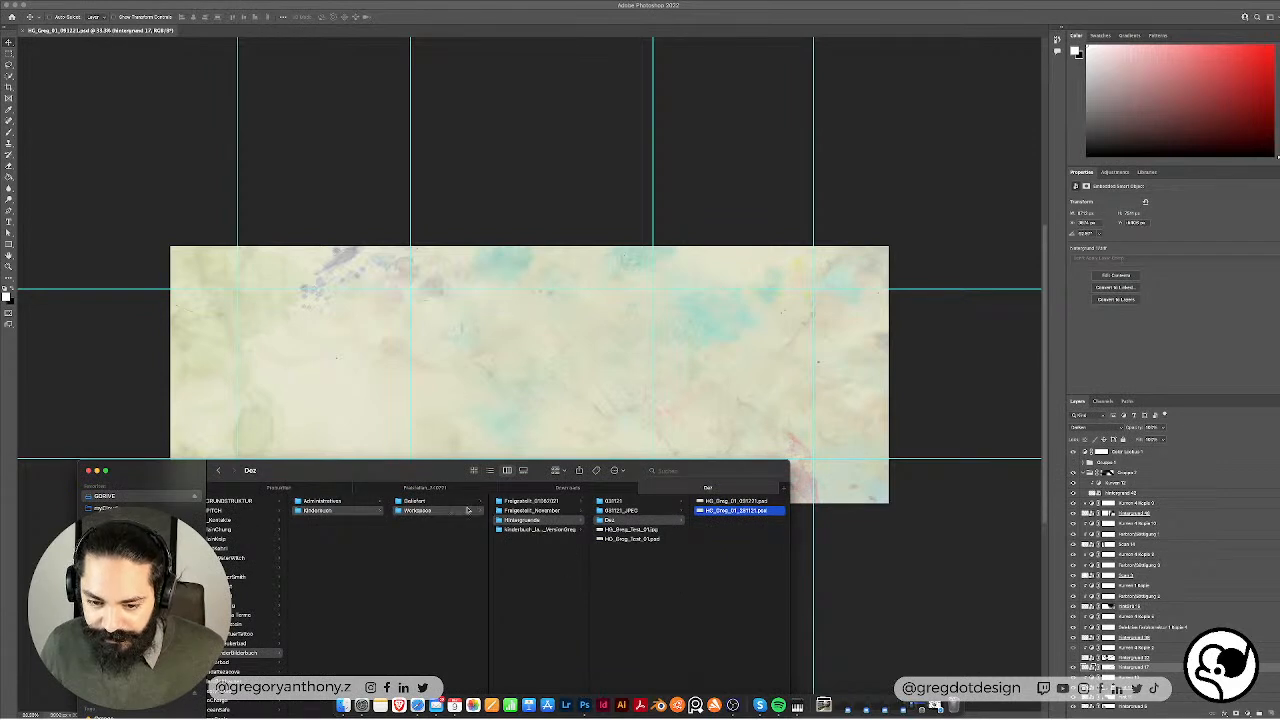
Step: Preview the 250621 PDF in the kinderbuch_layout_A3_v28 folder and view its fourth page spread
click(565, 521)
click(560, 530)
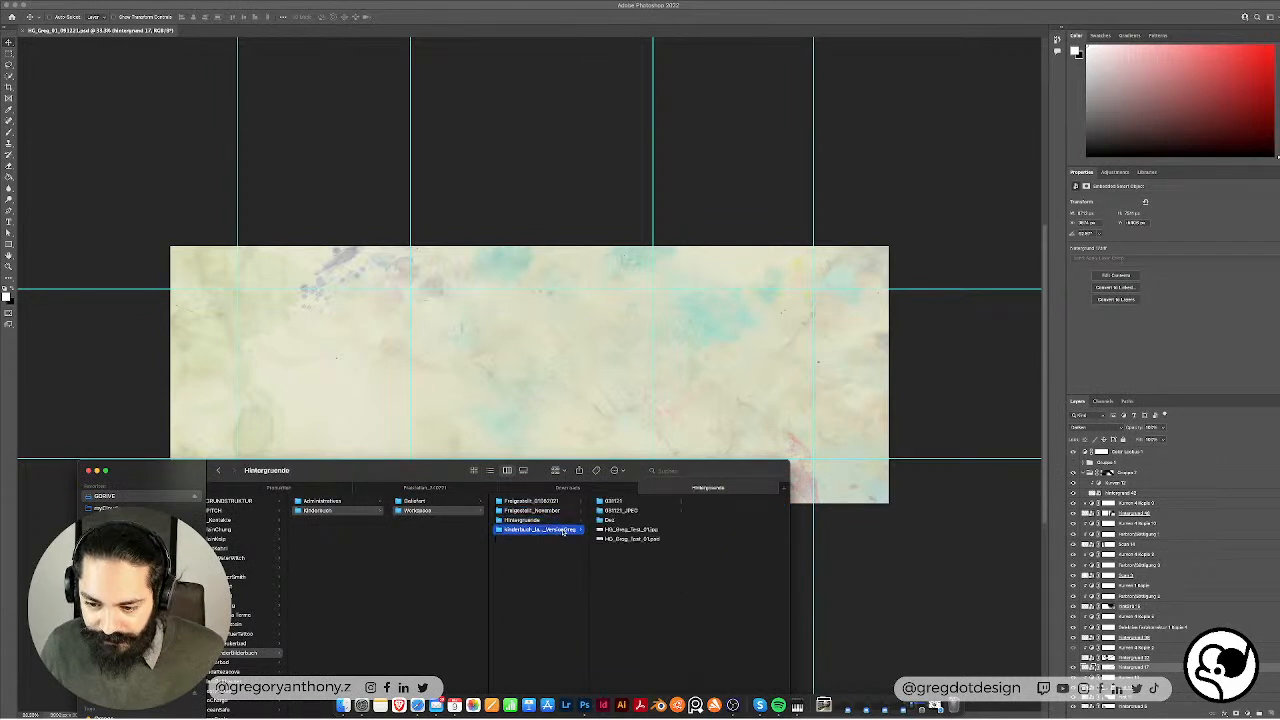
click(642, 521)
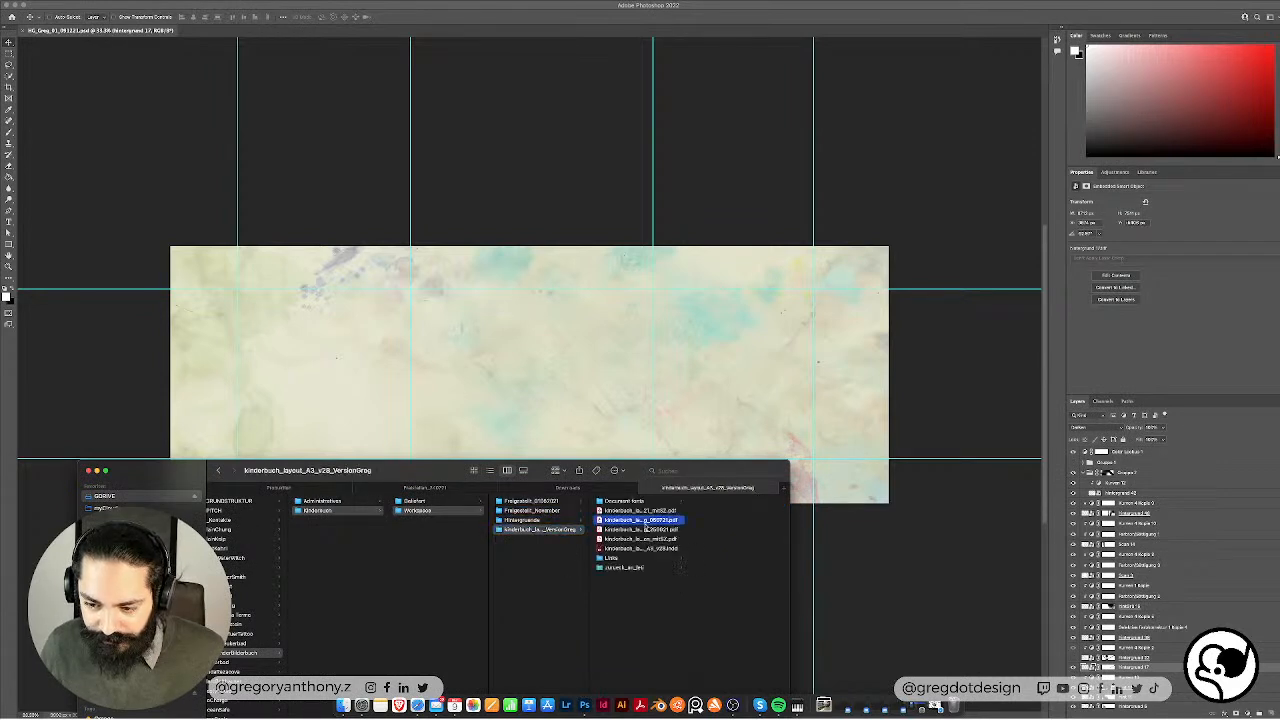
click(651, 530)
key(space)
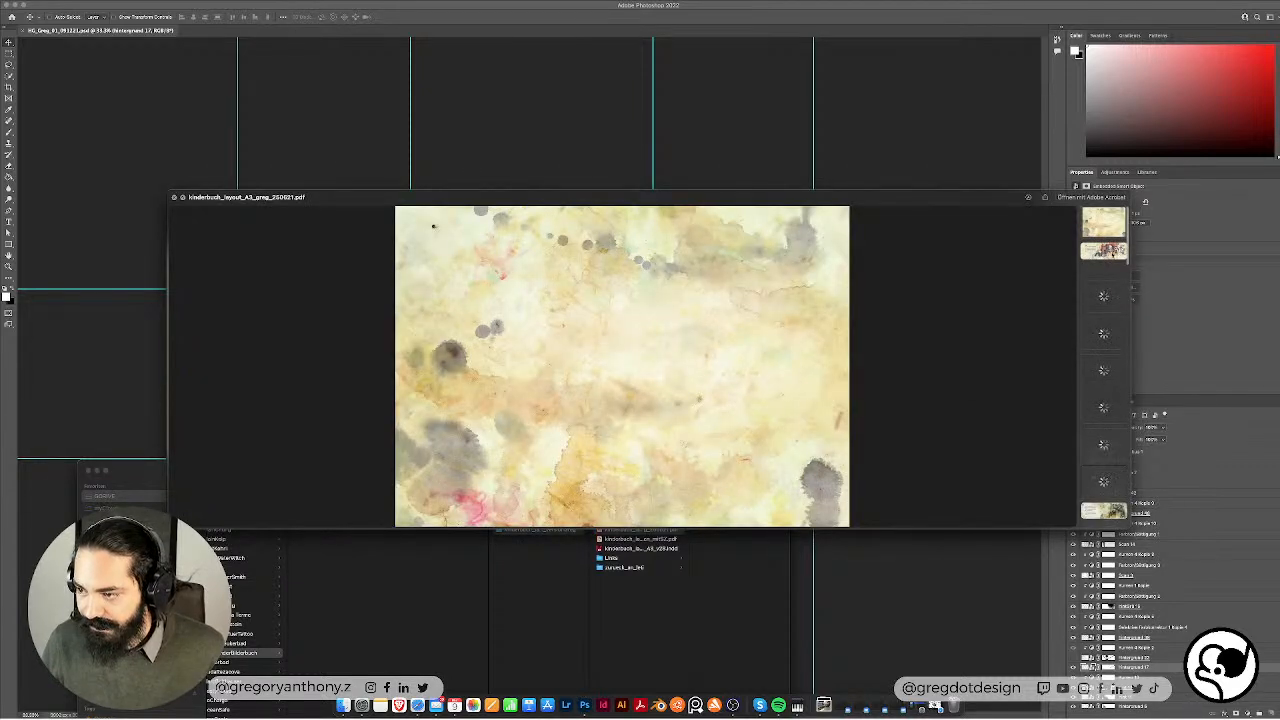
click(1110, 328)
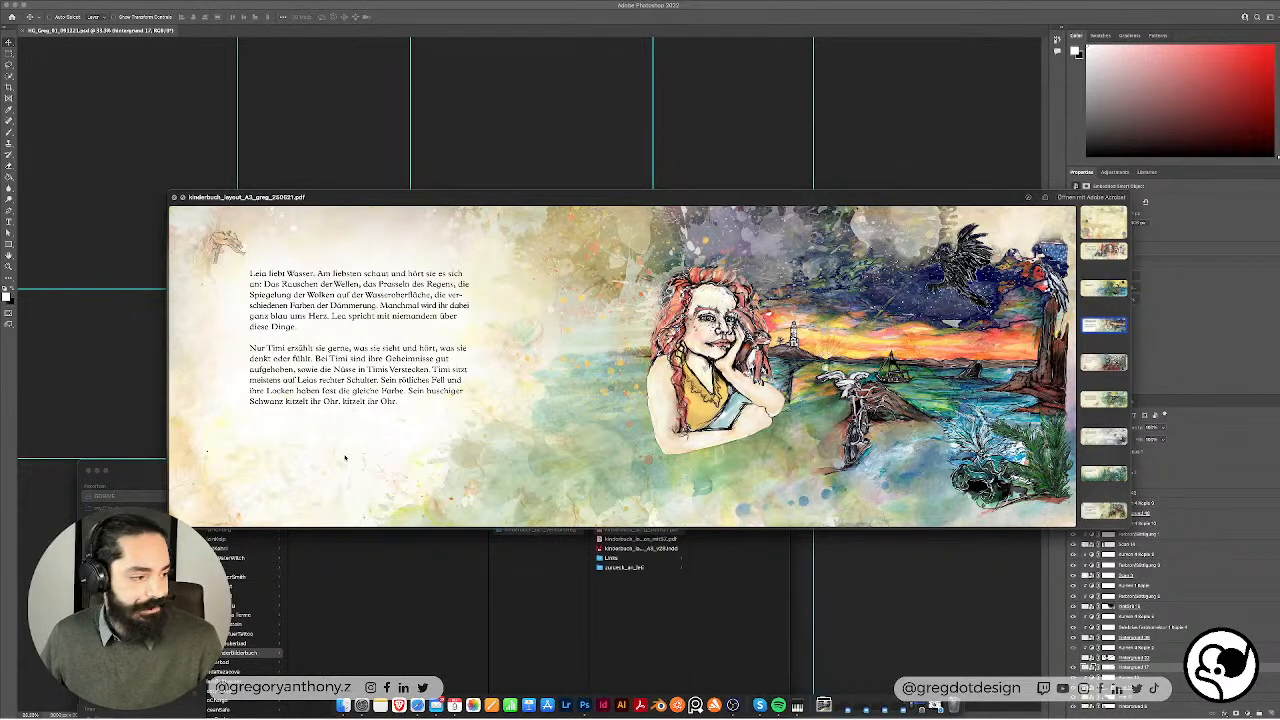
key(space)
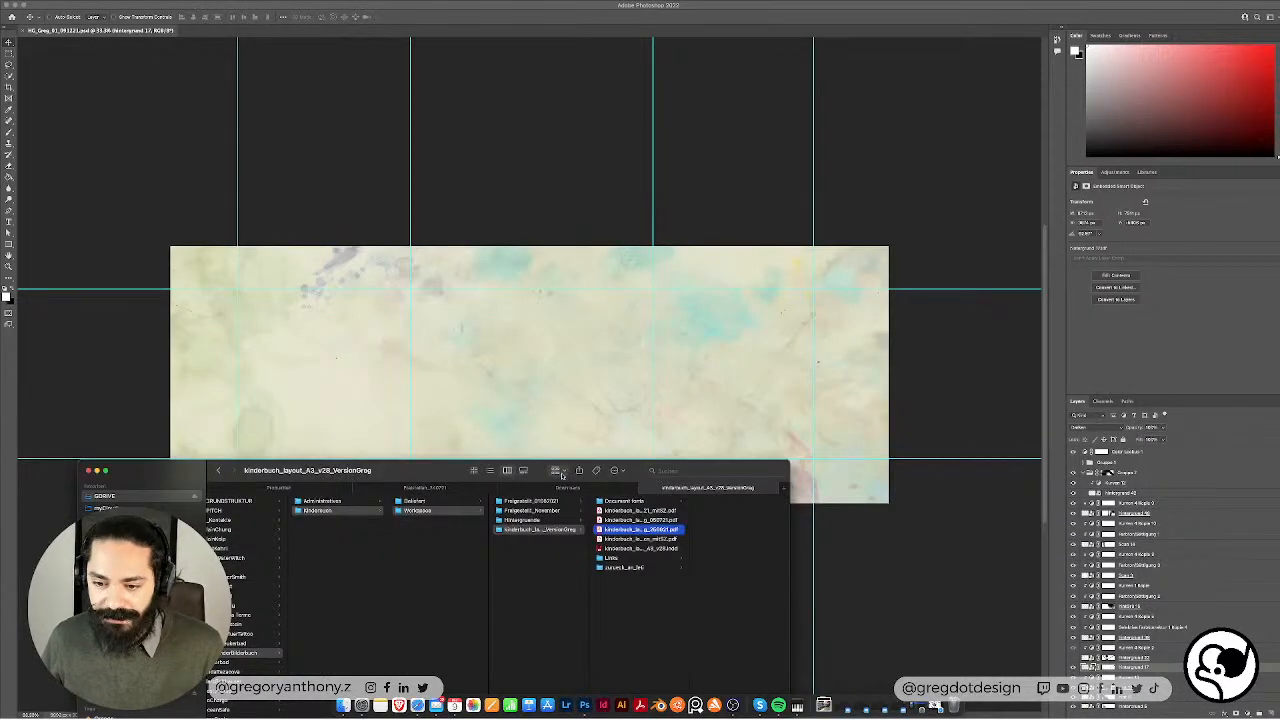
Step: Look through the delivered Freistellen_240721 folder and the workspace's Freigestellt_01082021 folder for artwork files
drag(403, 467, 462, 412)
click(490, 432)
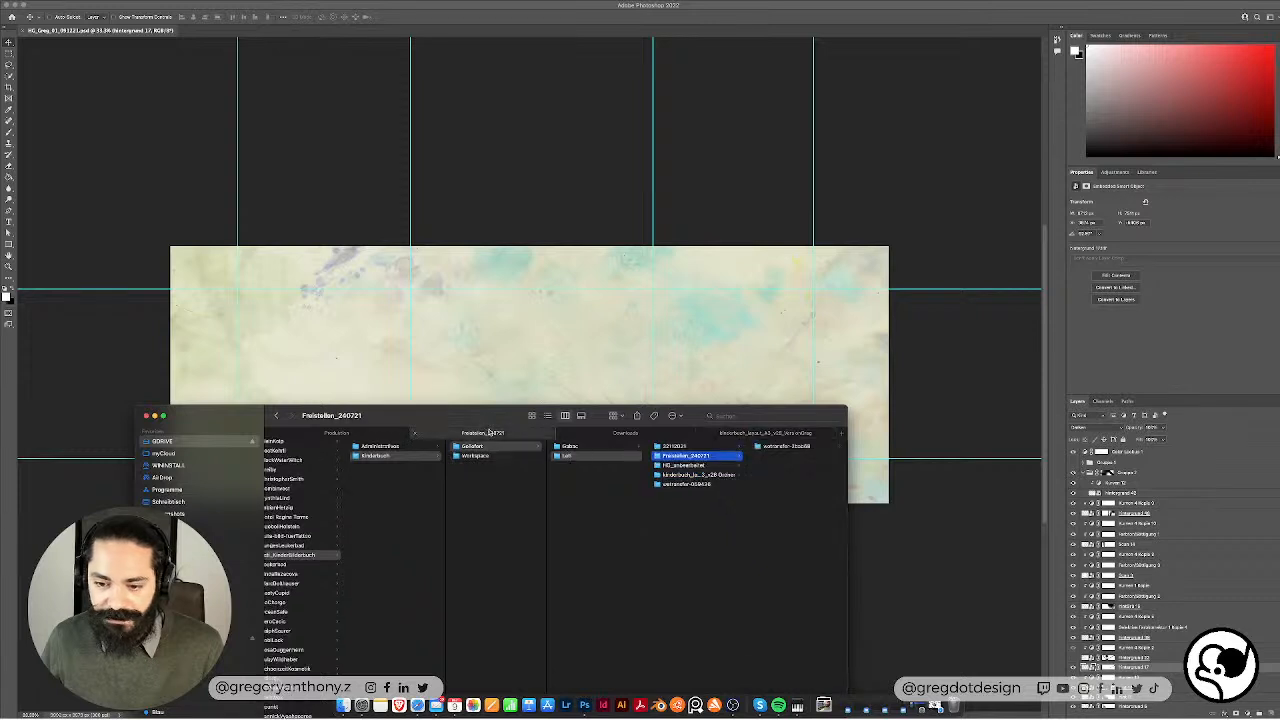
click(782, 448)
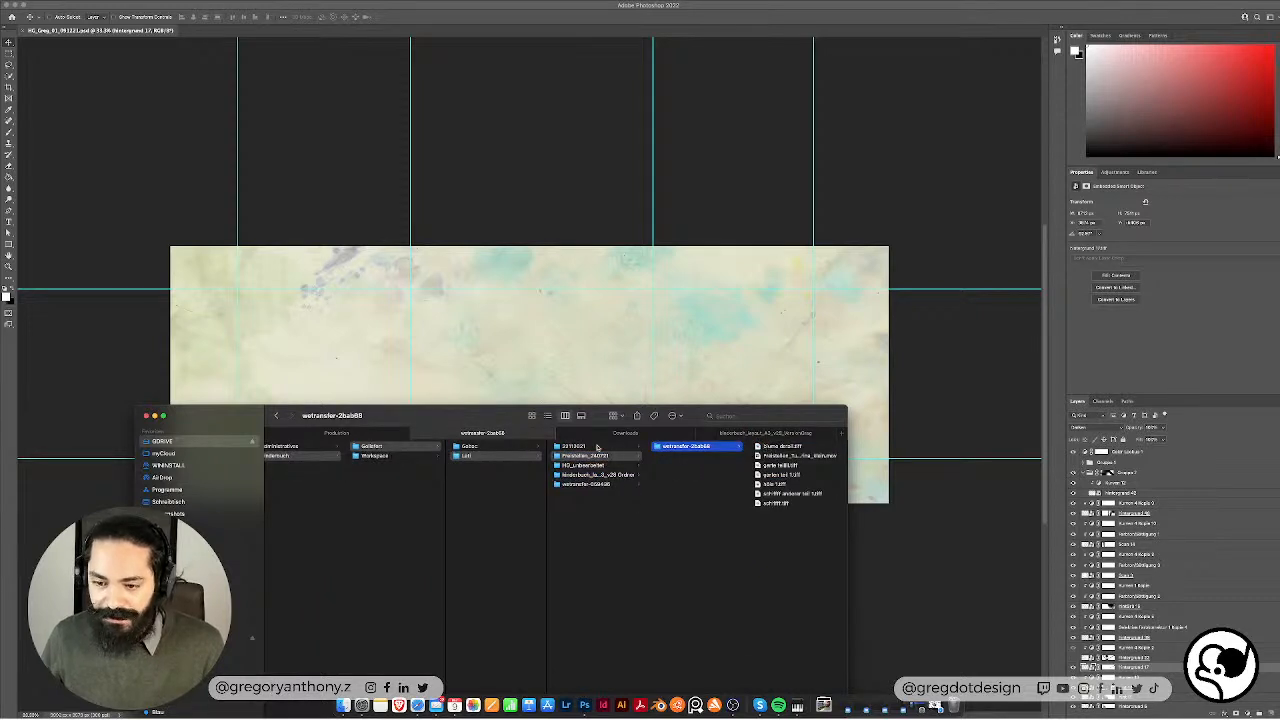
click(765, 434)
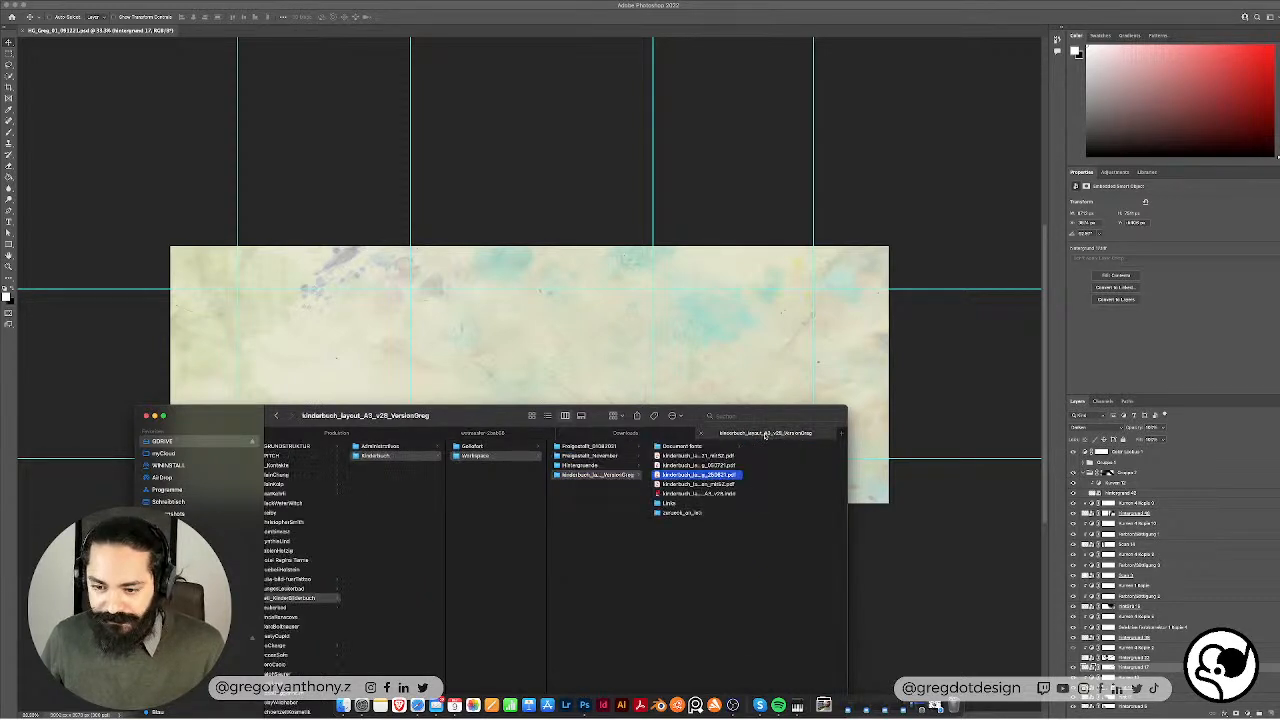
click(608, 456)
click(597, 445)
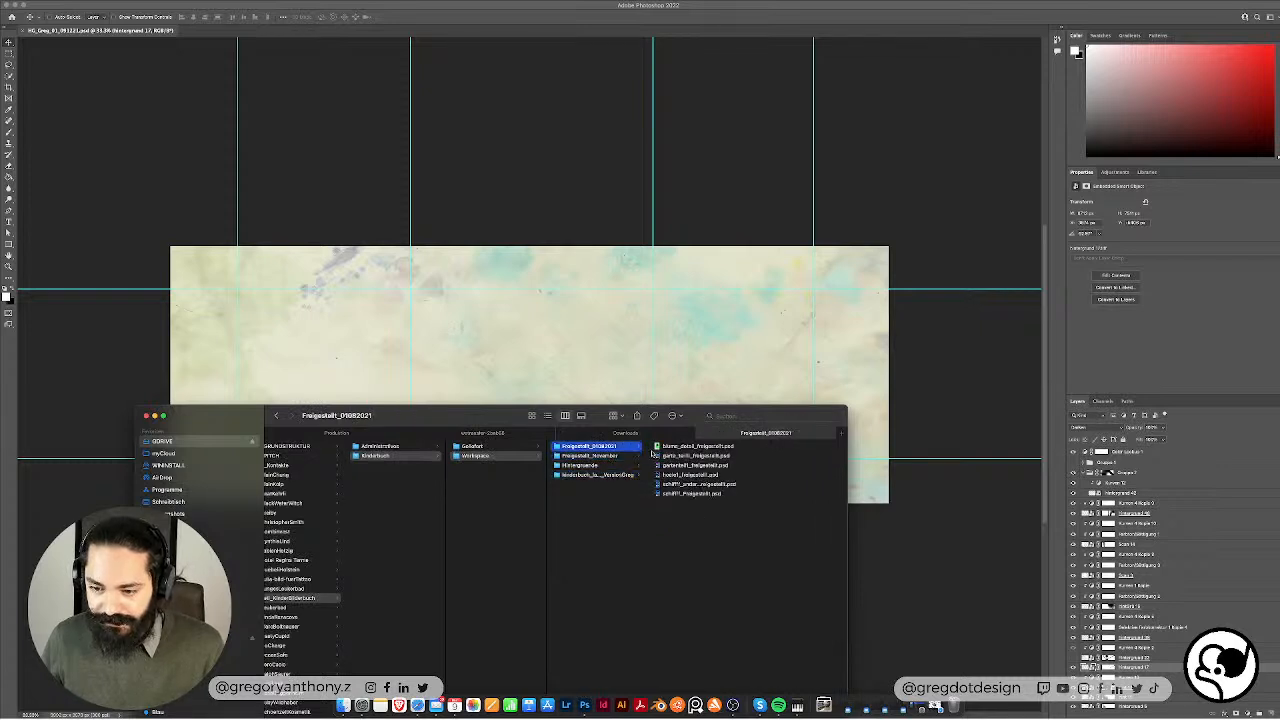
Step: Open the 031121 folder inside Hintergruende and preview background PSD number 03
click(588, 465)
click(700, 446)
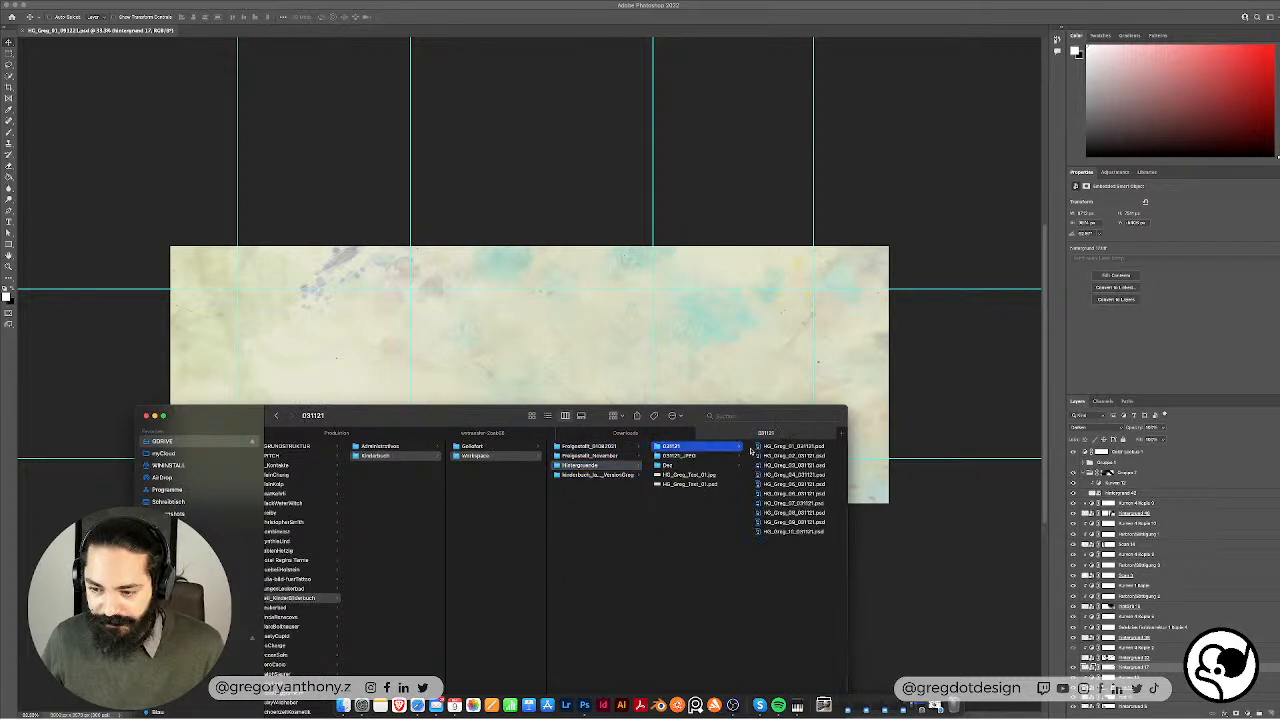
click(798, 475)
click(802, 466)
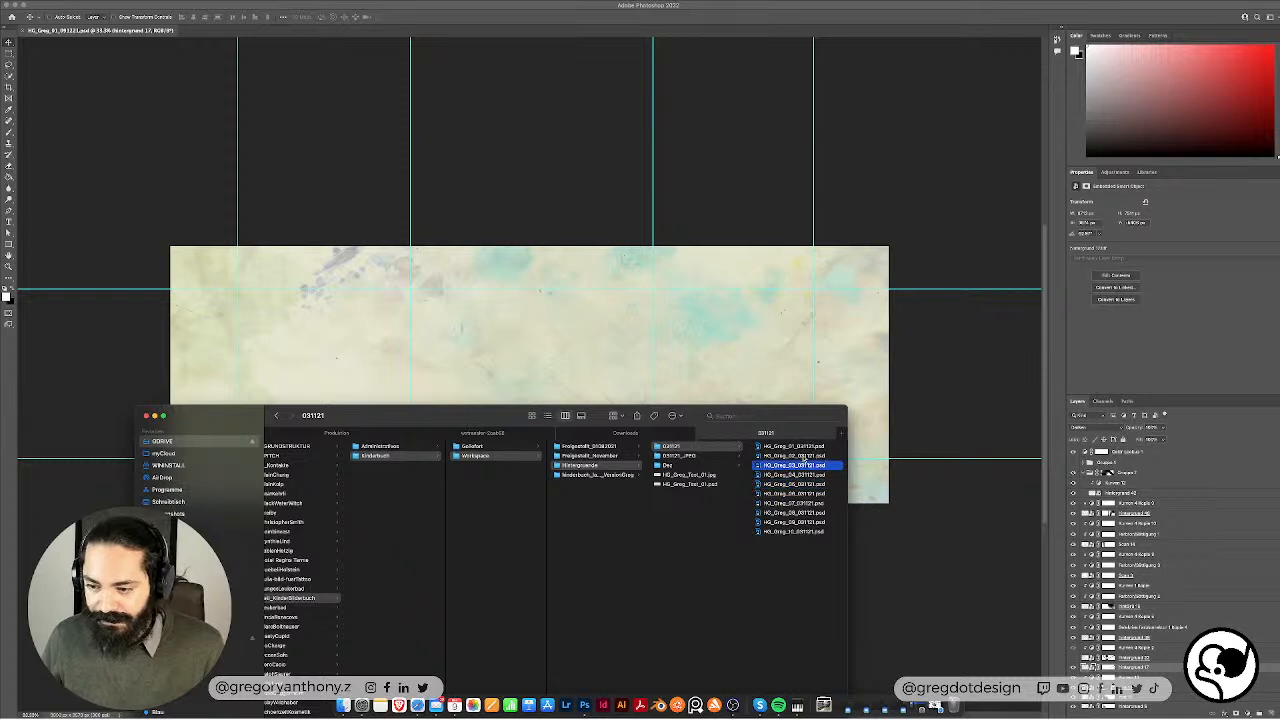
key(space)
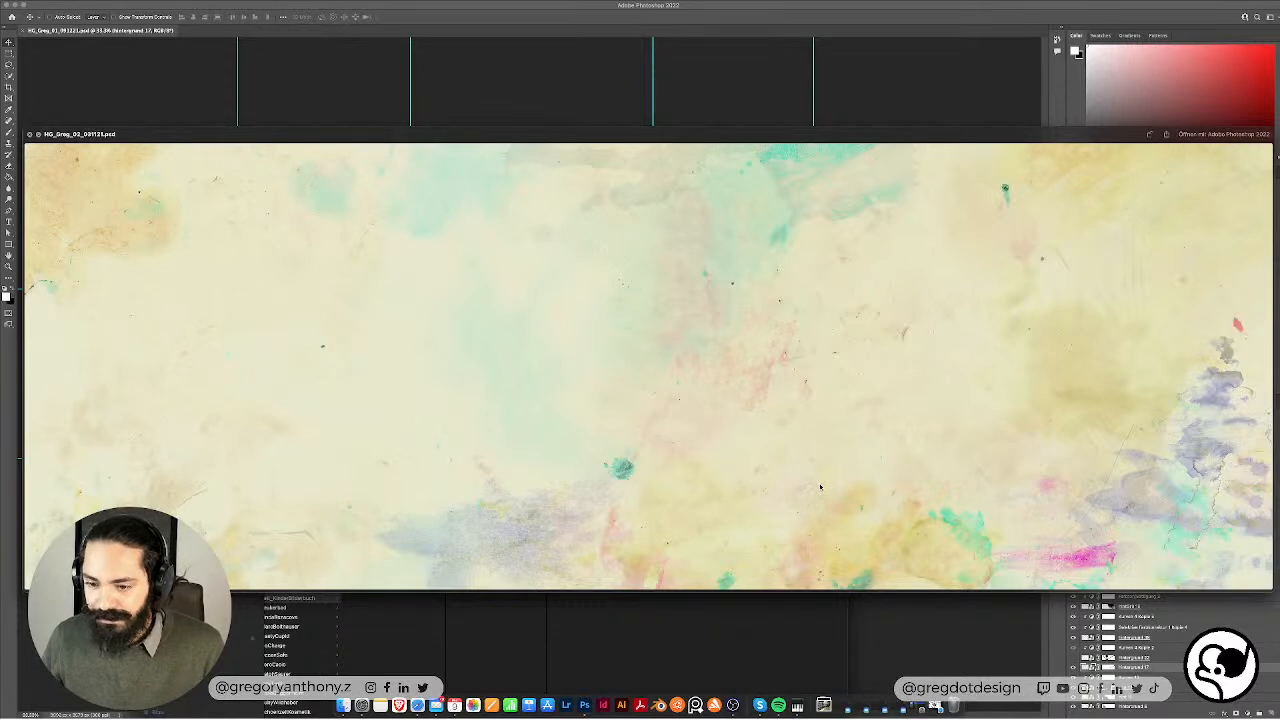
key(space)
Step: Check background PSD 05, then open backgrounds 03, 05, 07 and 10 from the 031121 folder together in Photoshop
click(818, 493)
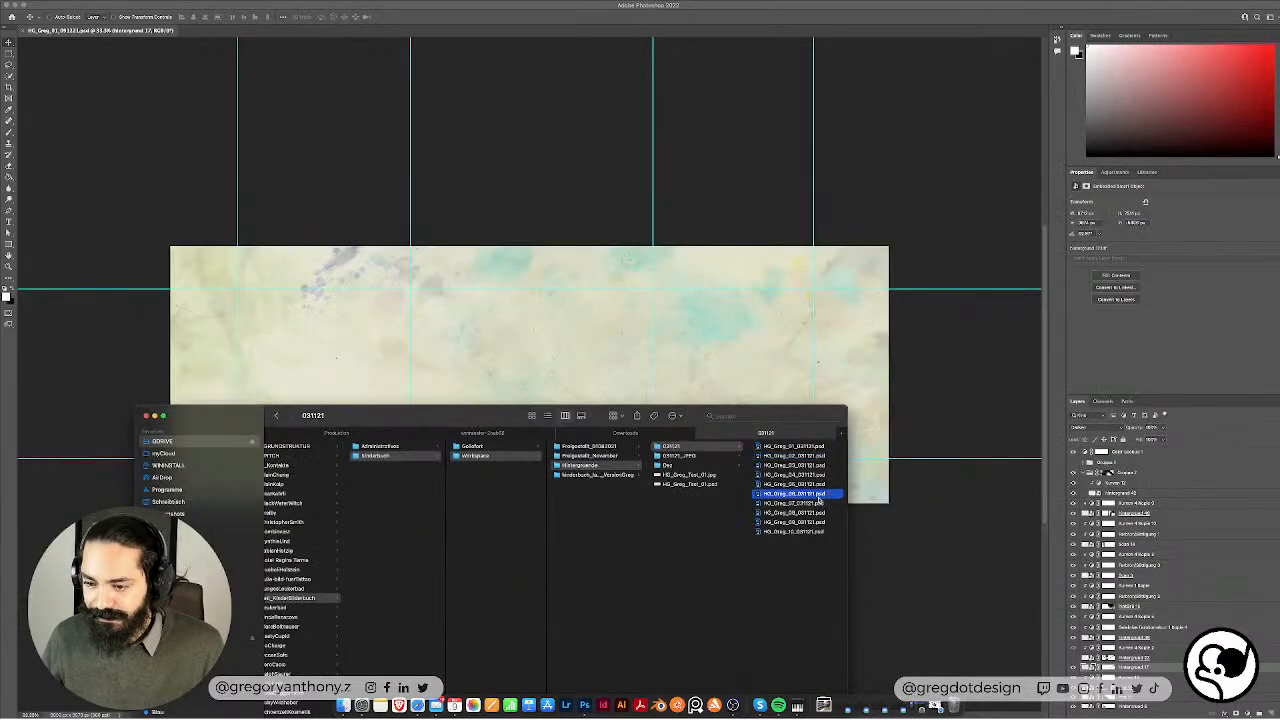
click(818, 485)
key(space)
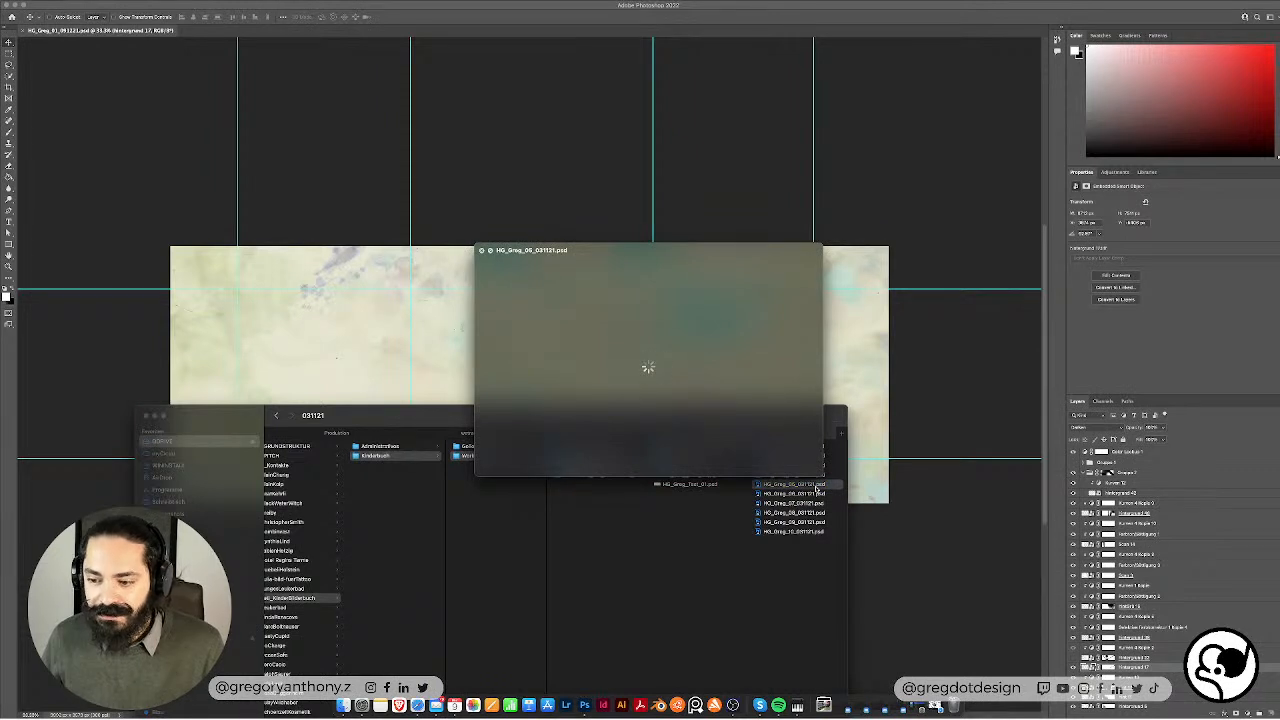
key(space)
super+click(814, 503)
super+click(813, 531)
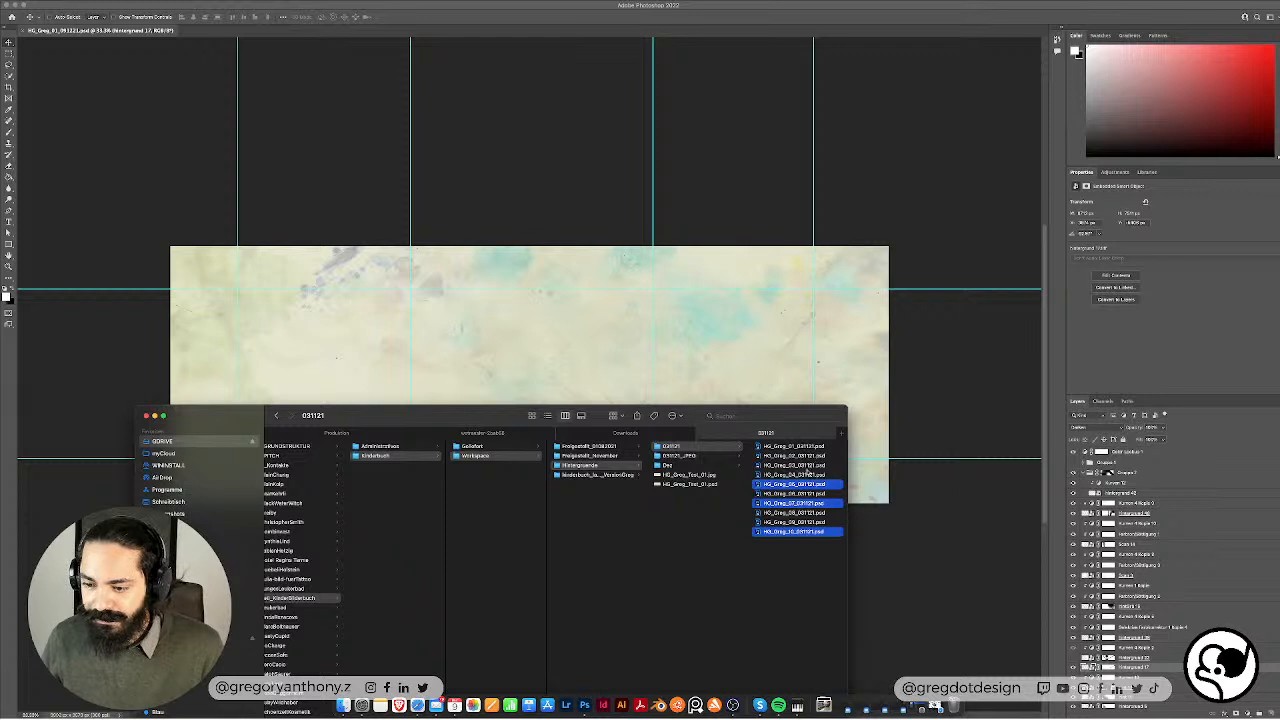
super+click(812, 466)
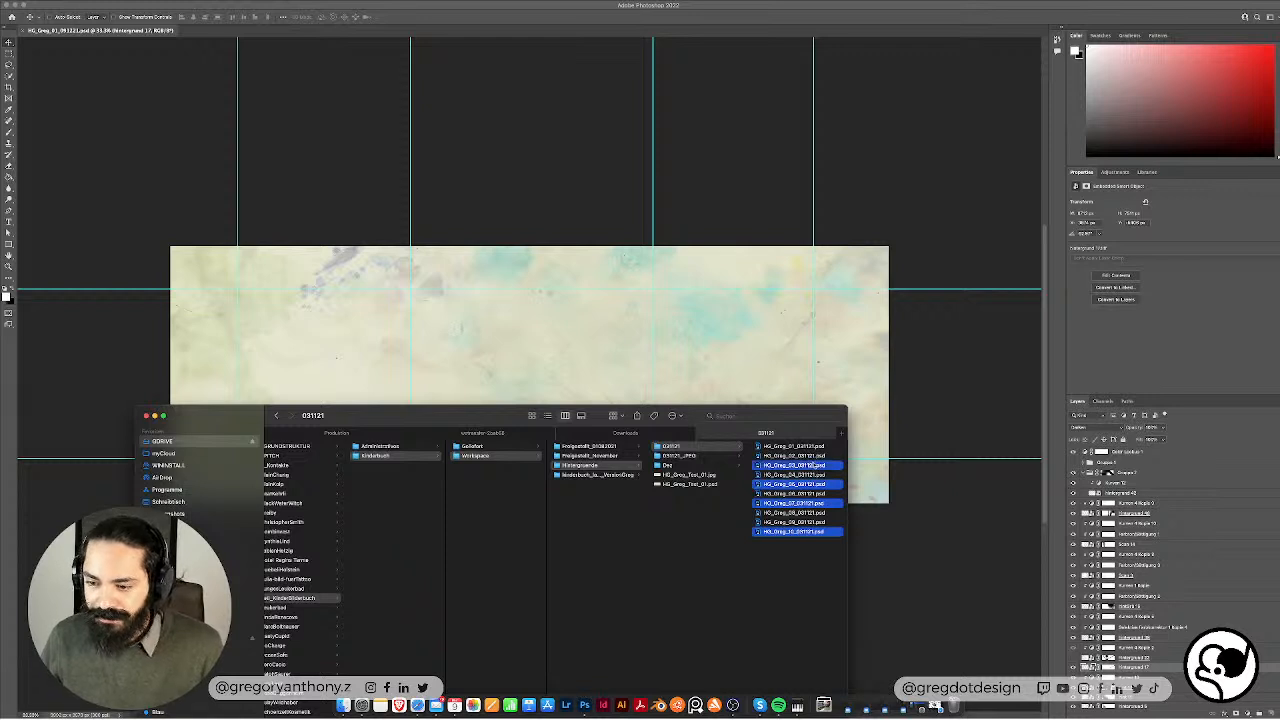
click(879, 483)
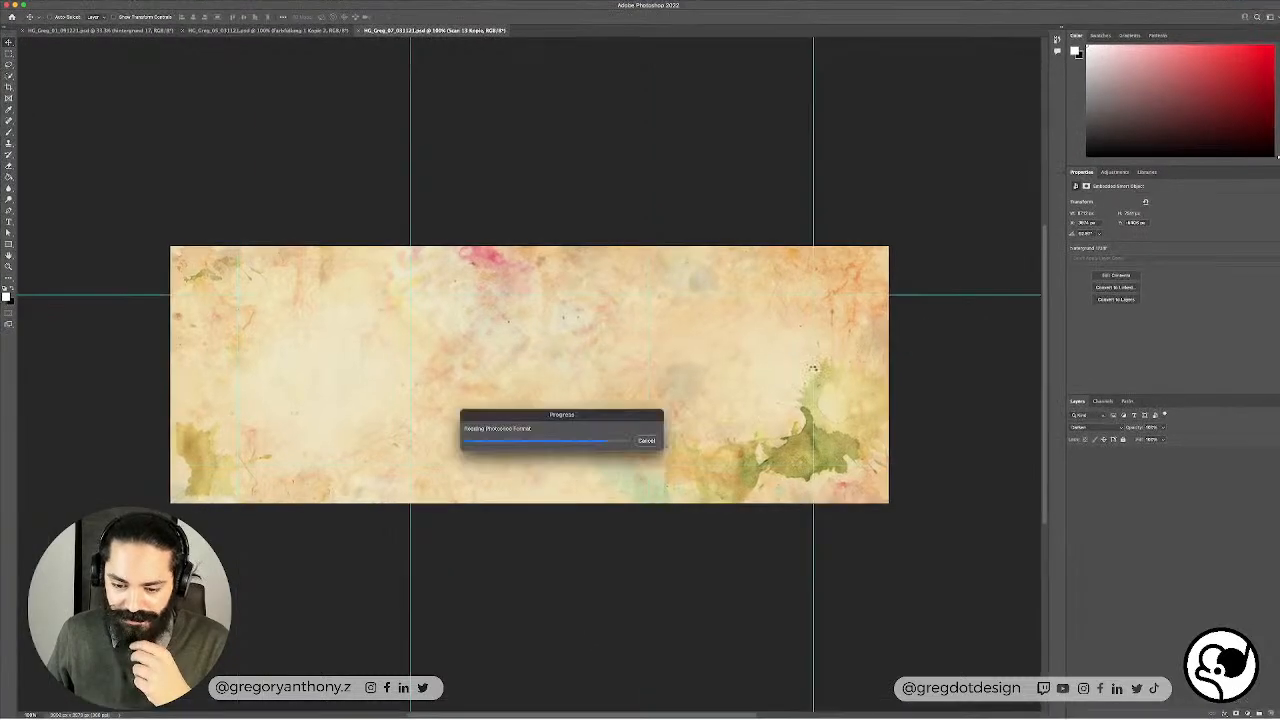
Step: Quit Calendar, Skype and the piano keyboard app while the background files load
mouse_move(437, 704)
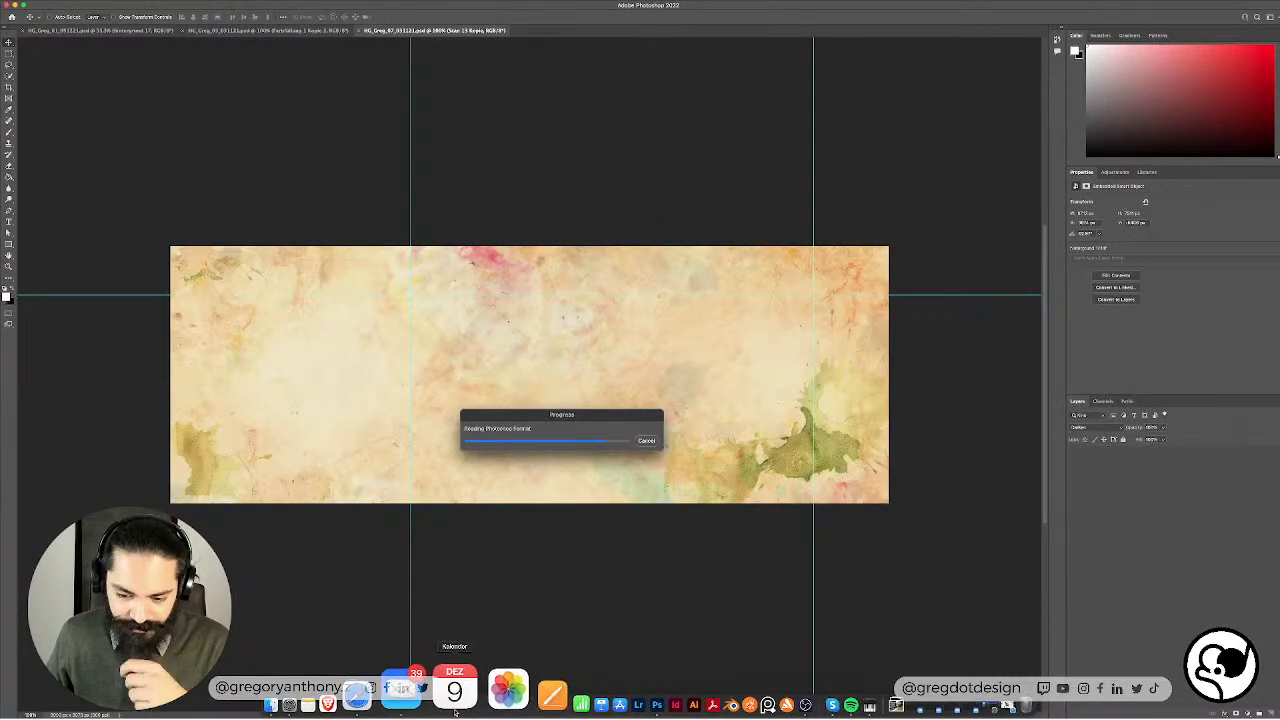
right_click(466, 672)
click(462, 641)
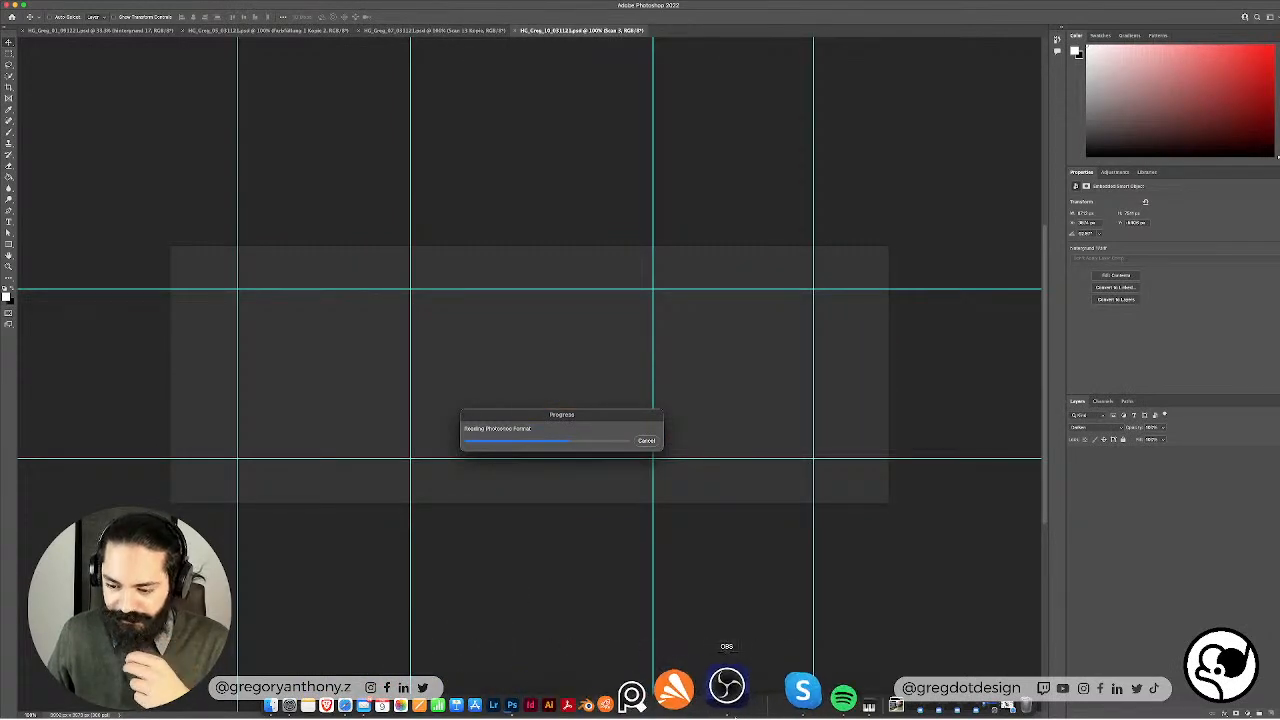
right_click(777, 674)
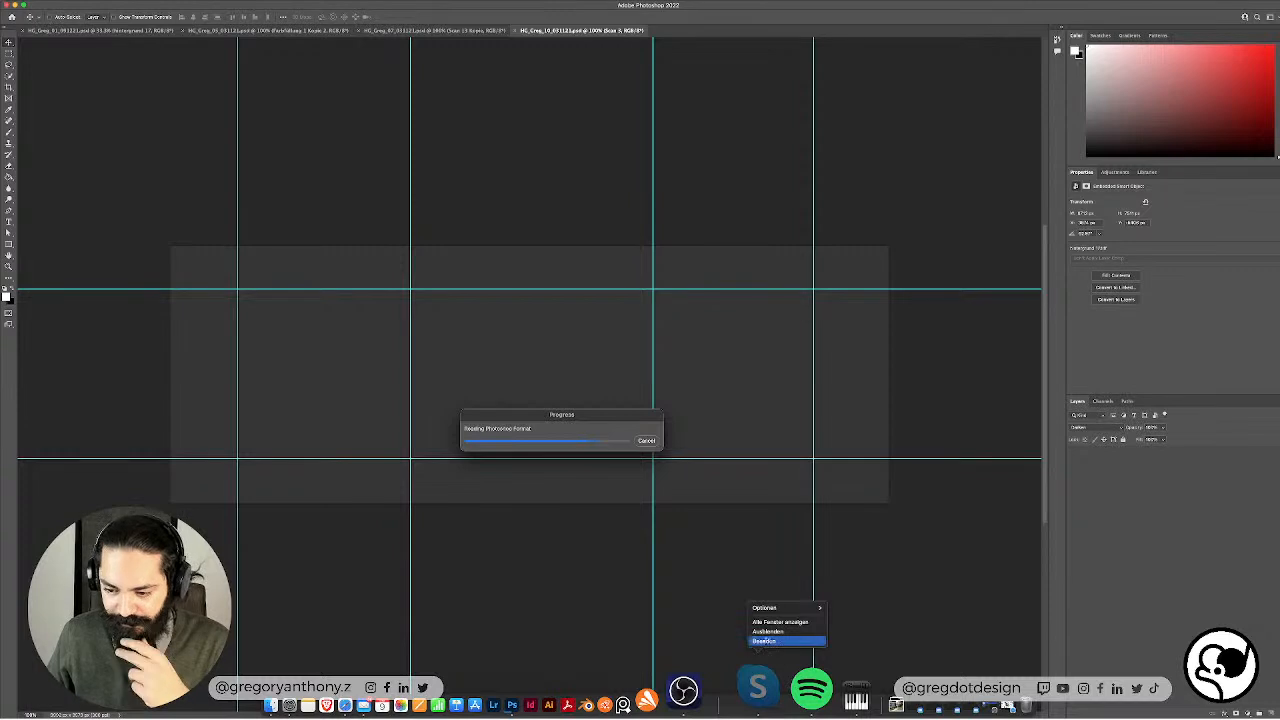
click(769, 641)
right_click(805, 688)
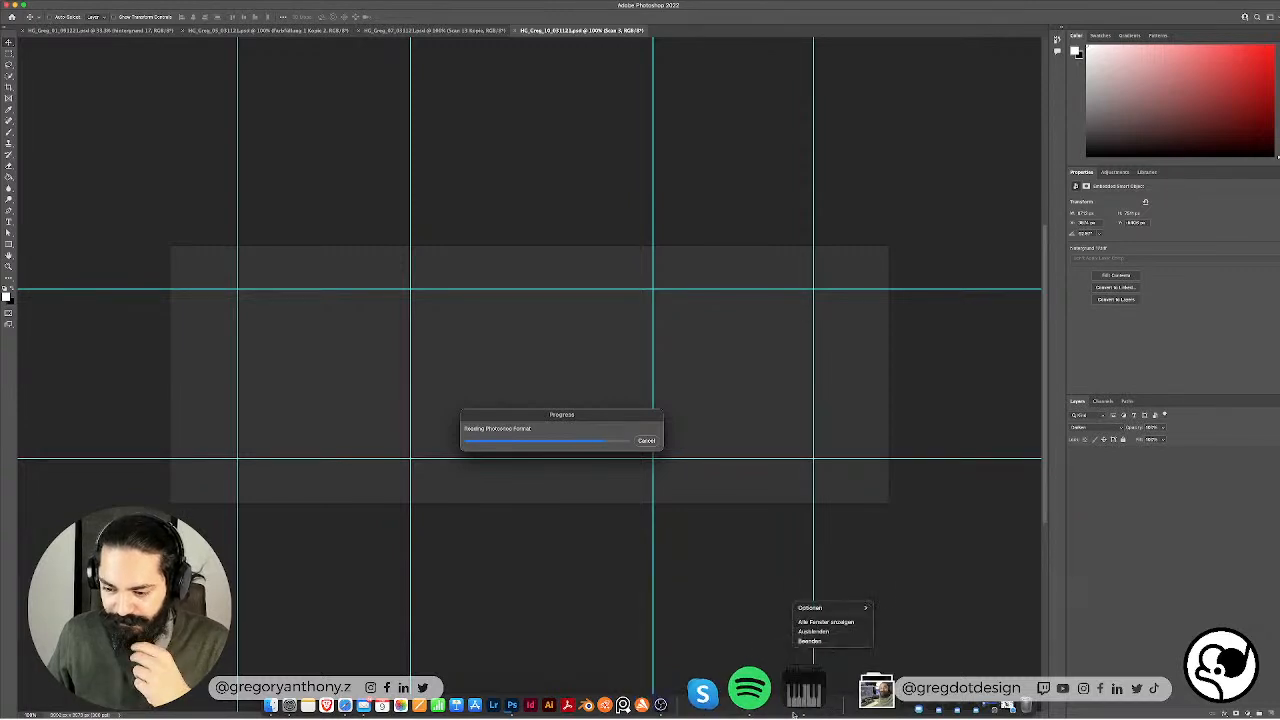
click(808, 641)
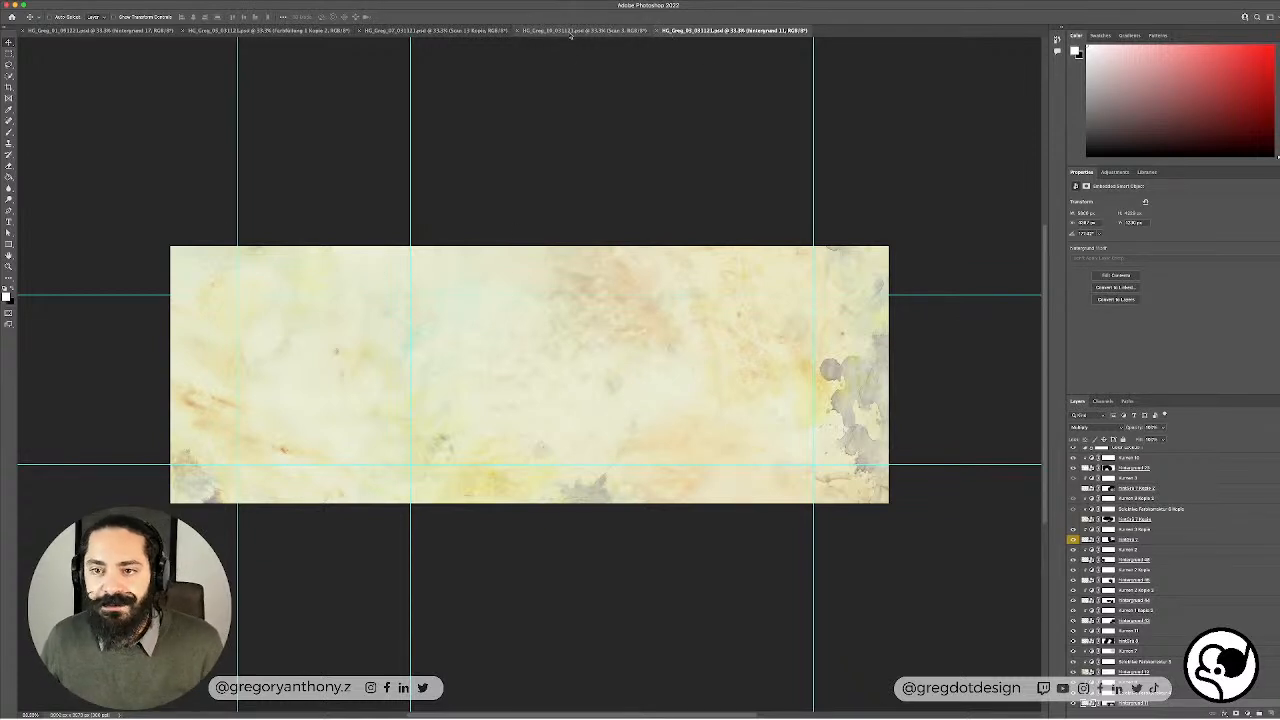
Step: Compare the open background documents 07, 10, 05 and 01, ending on the 01 document
click(455, 31)
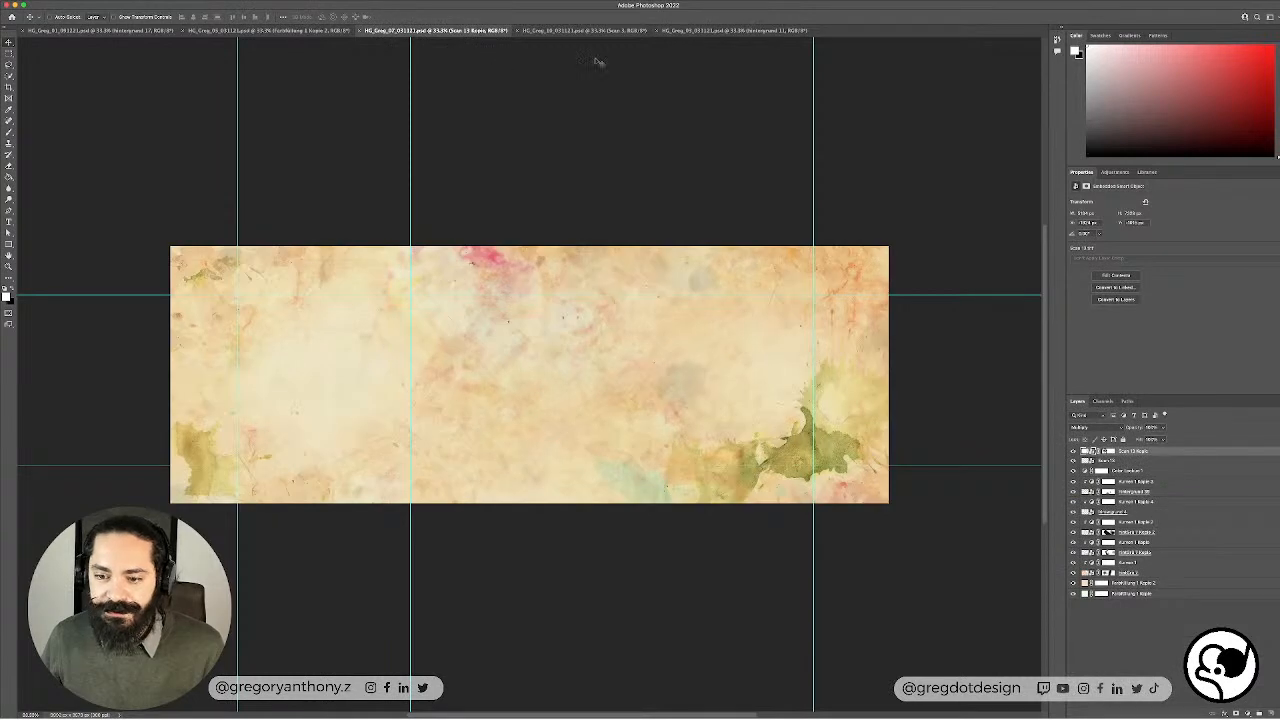
click(600, 31)
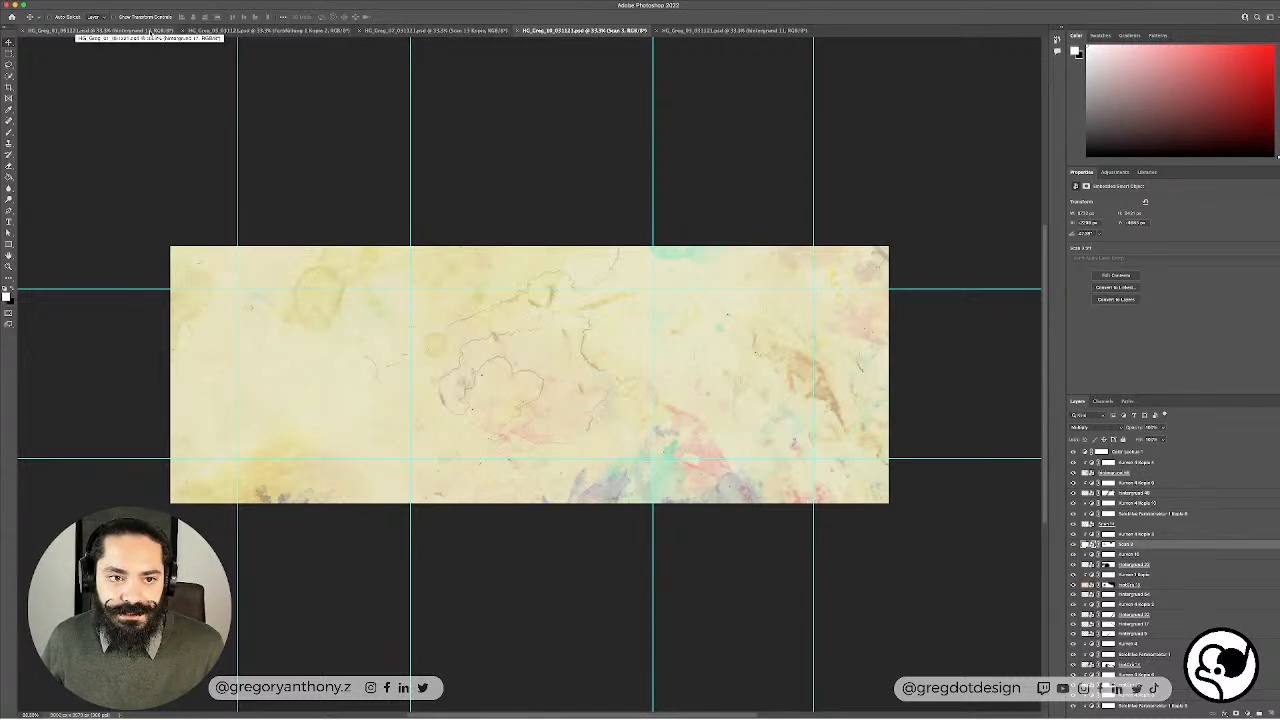
click(150, 31)
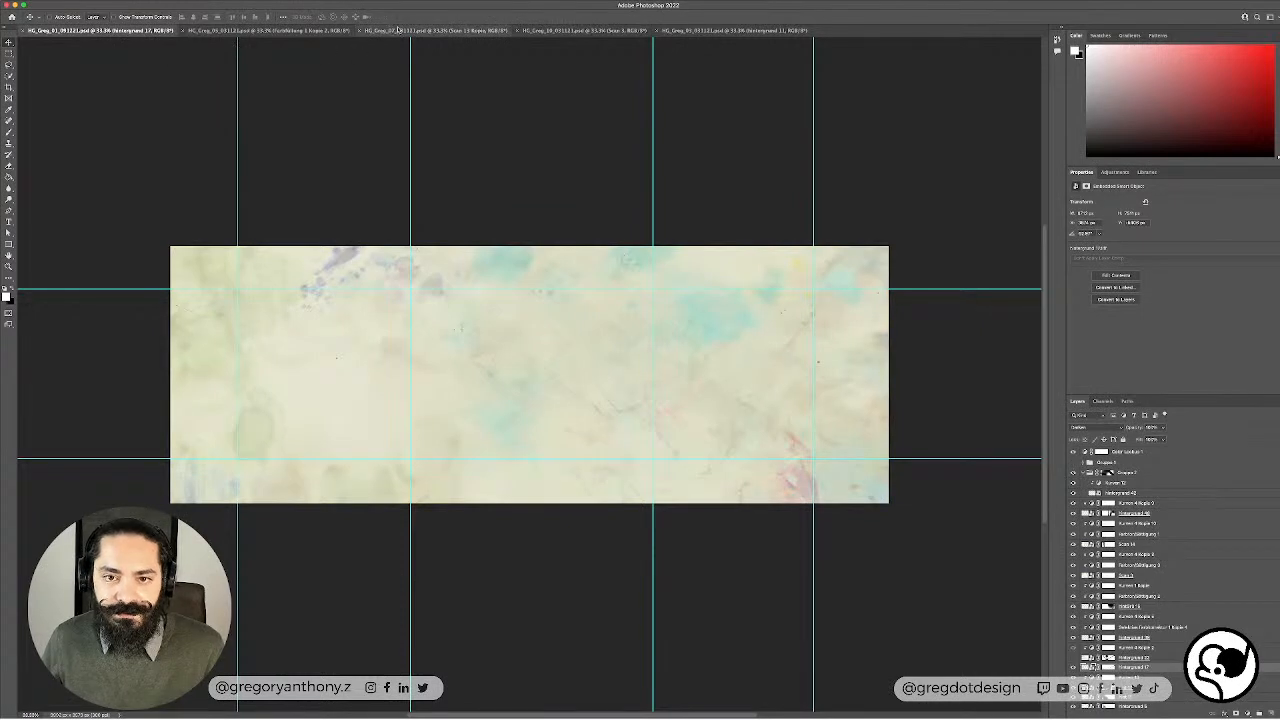
click(398, 30)
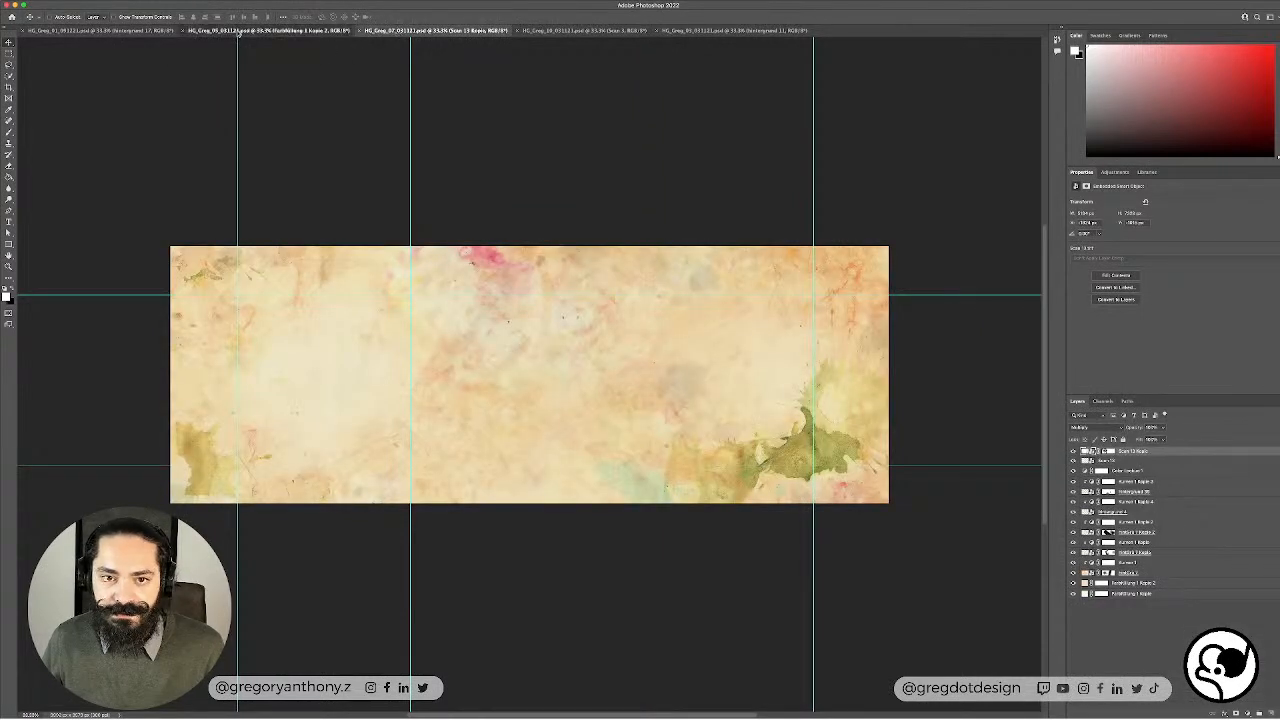
click(238, 31)
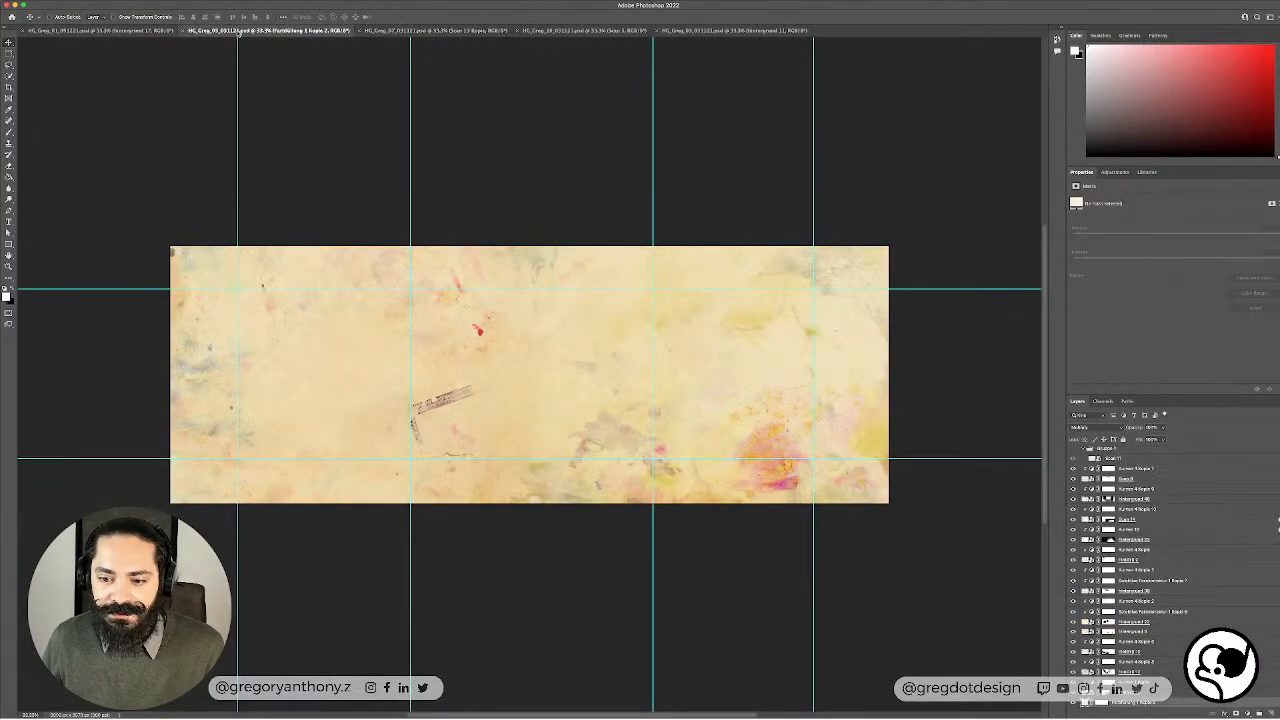
click(120, 33)
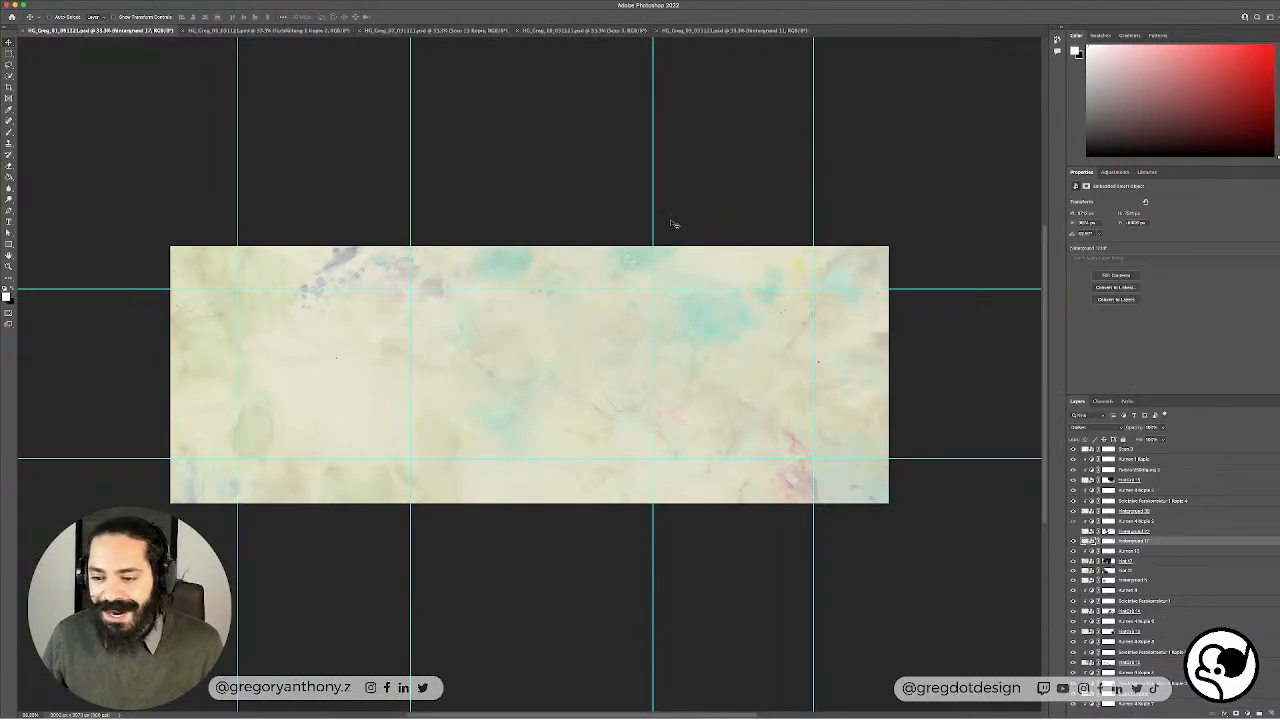
Step: Compare the open background documents 03, 10 and 07, ending on the 01 document
click(695, 31)
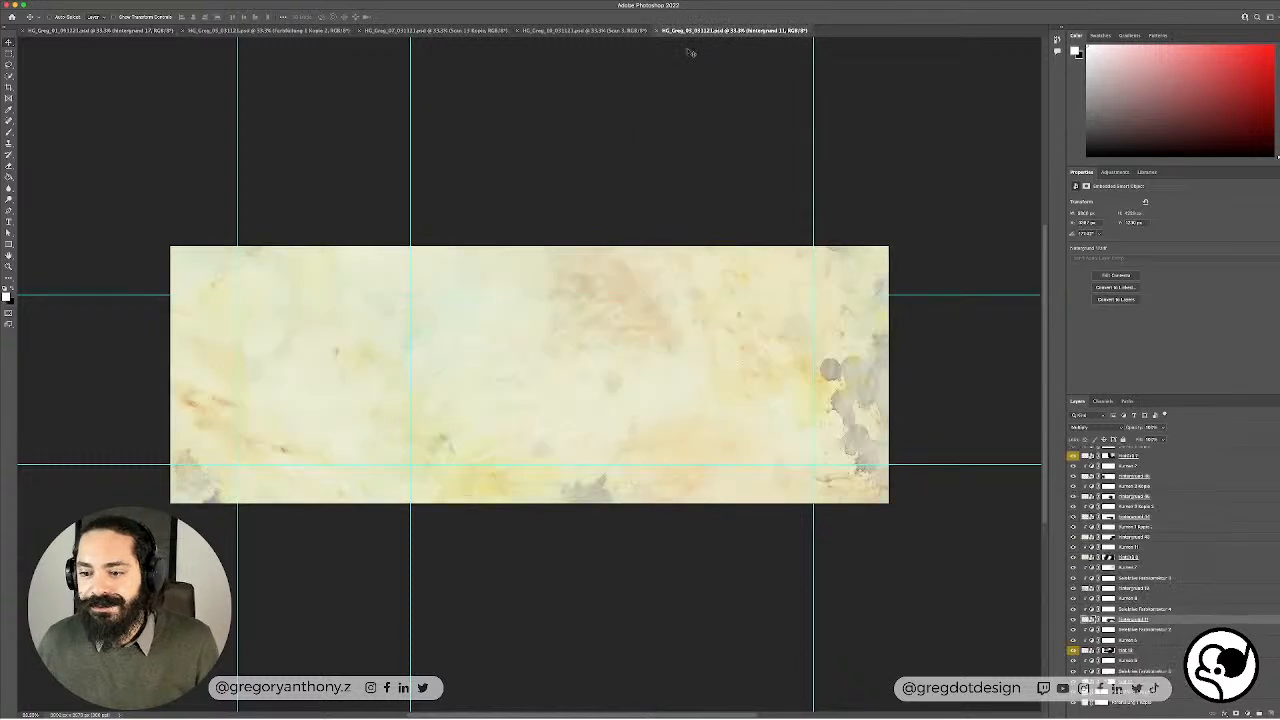
click(557, 31)
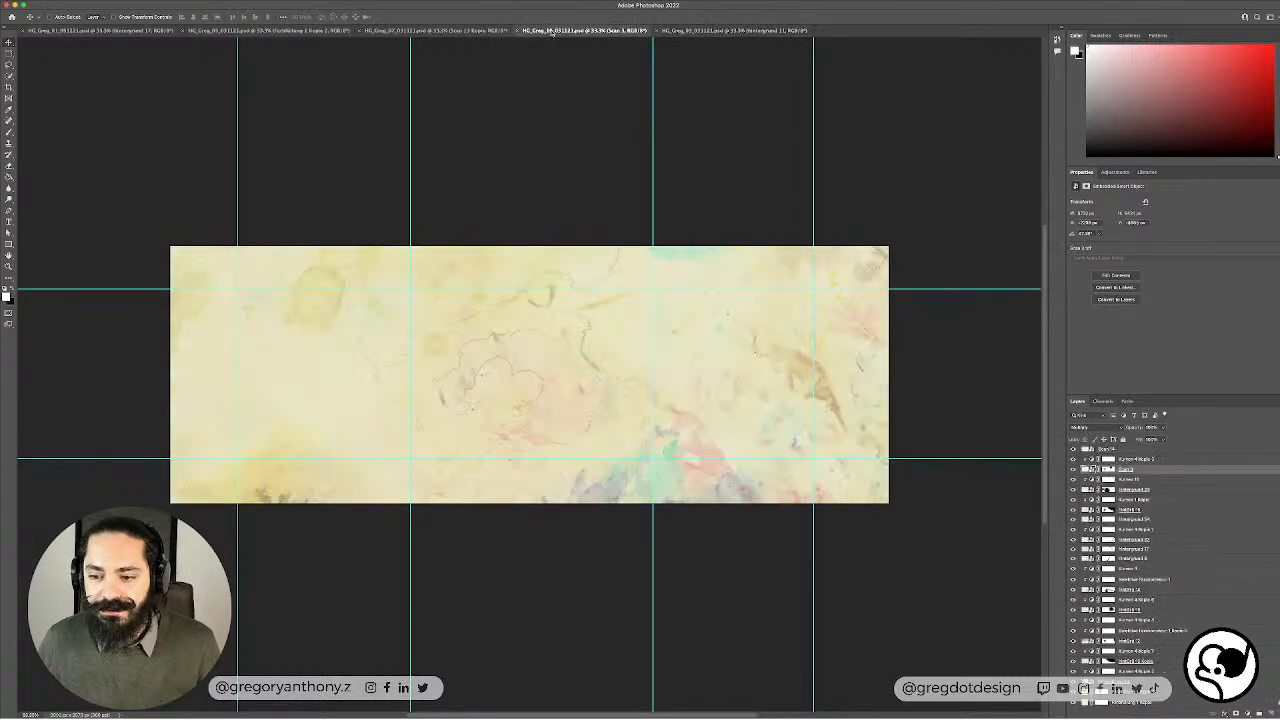
click(443, 31)
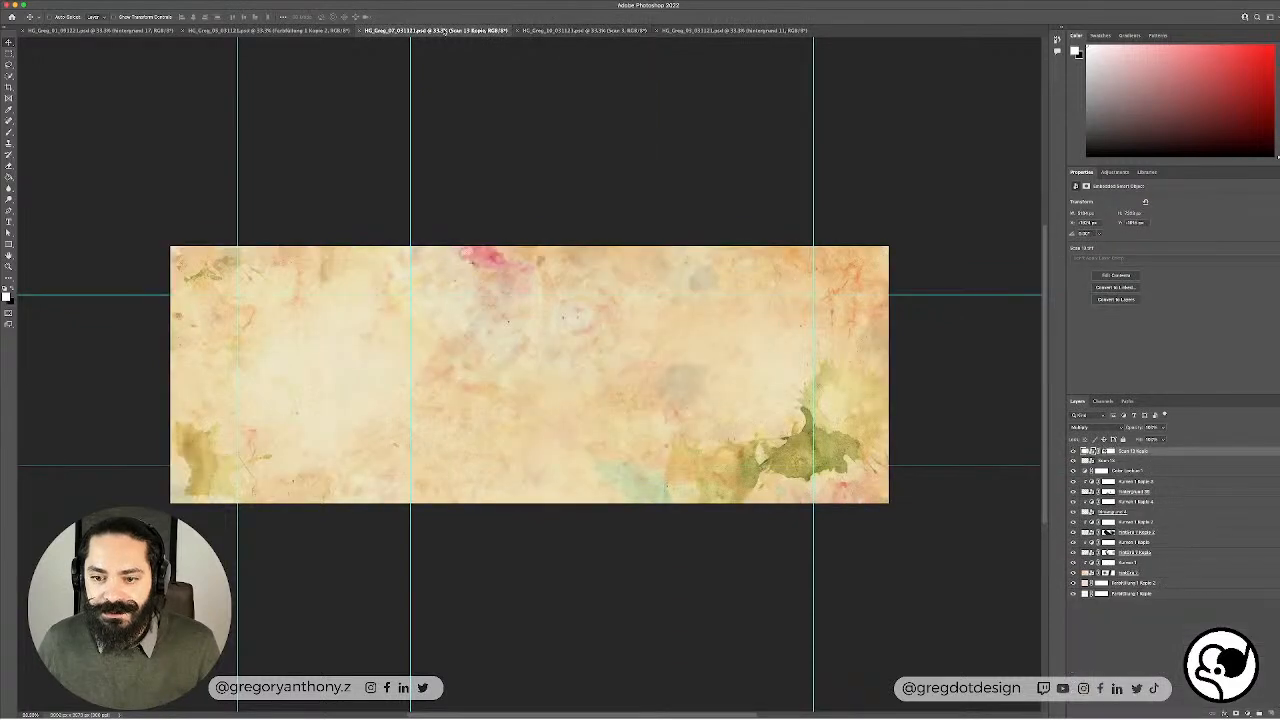
click(72, 30)
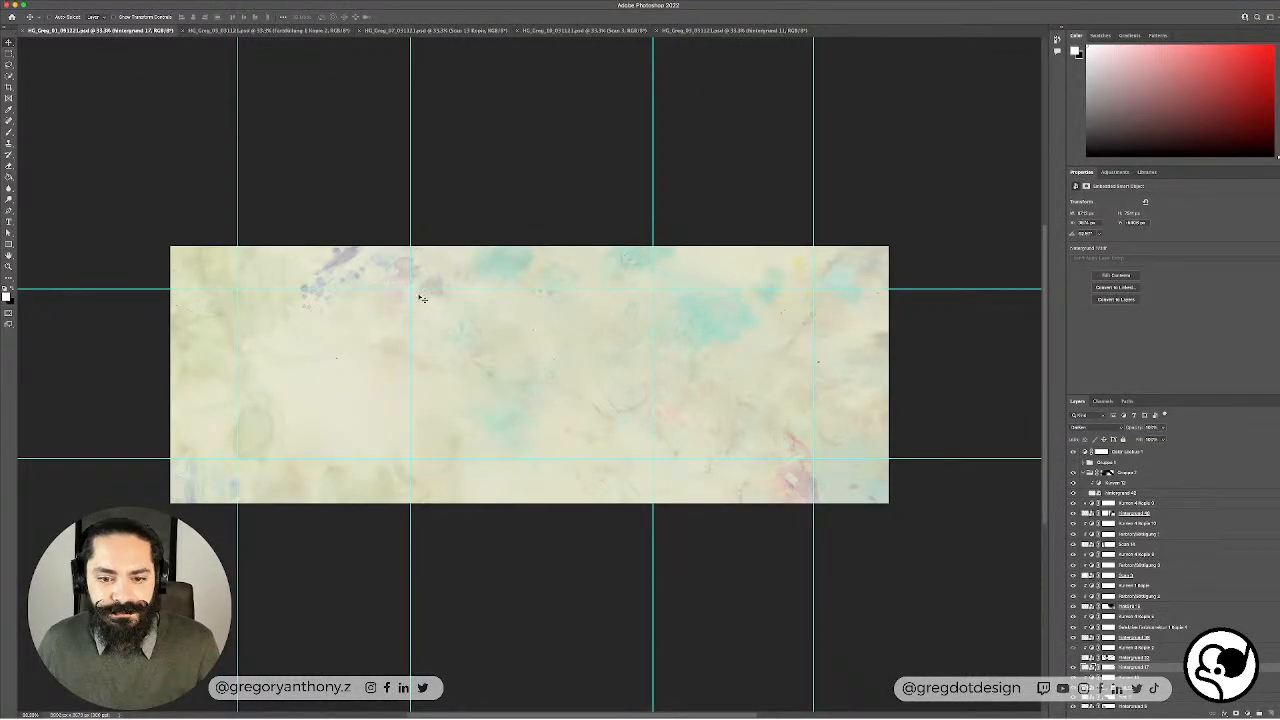
Step: Hide the Kurven 4 Kopie 3 layer and shift the hue adjustment directly below it so the green stains turn brown
click(1164, 555)
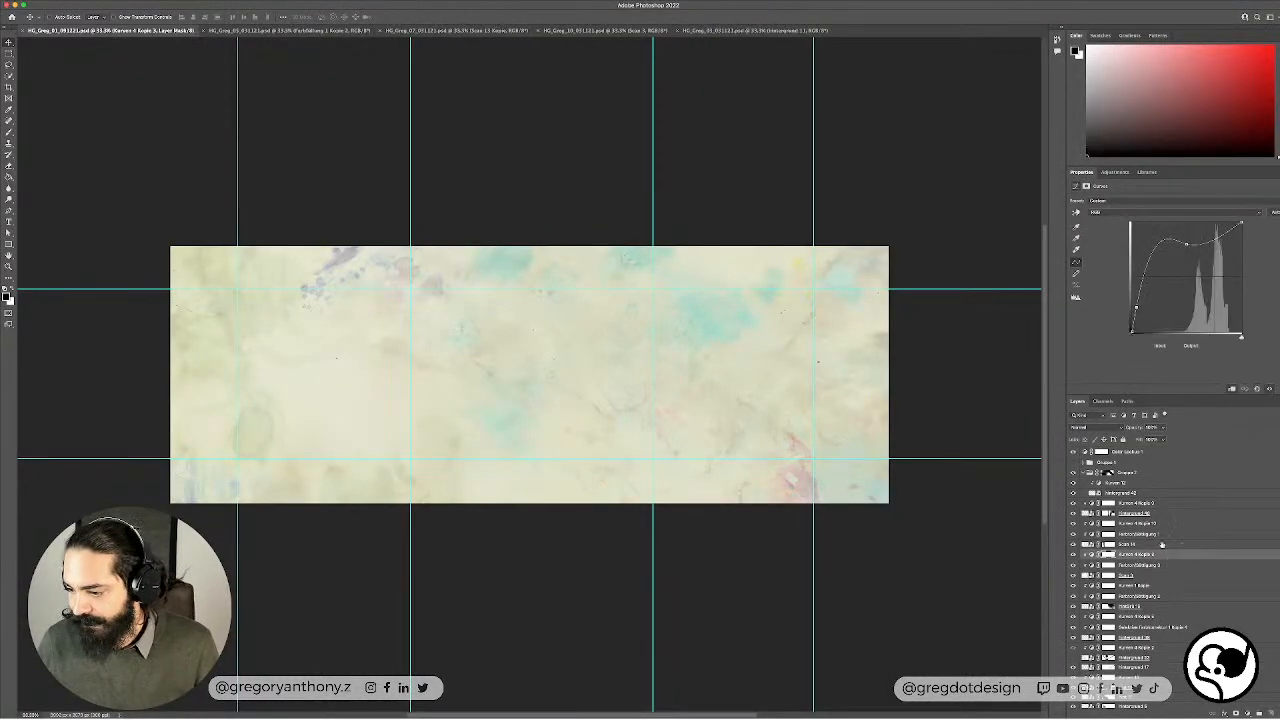
click(1160, 544)
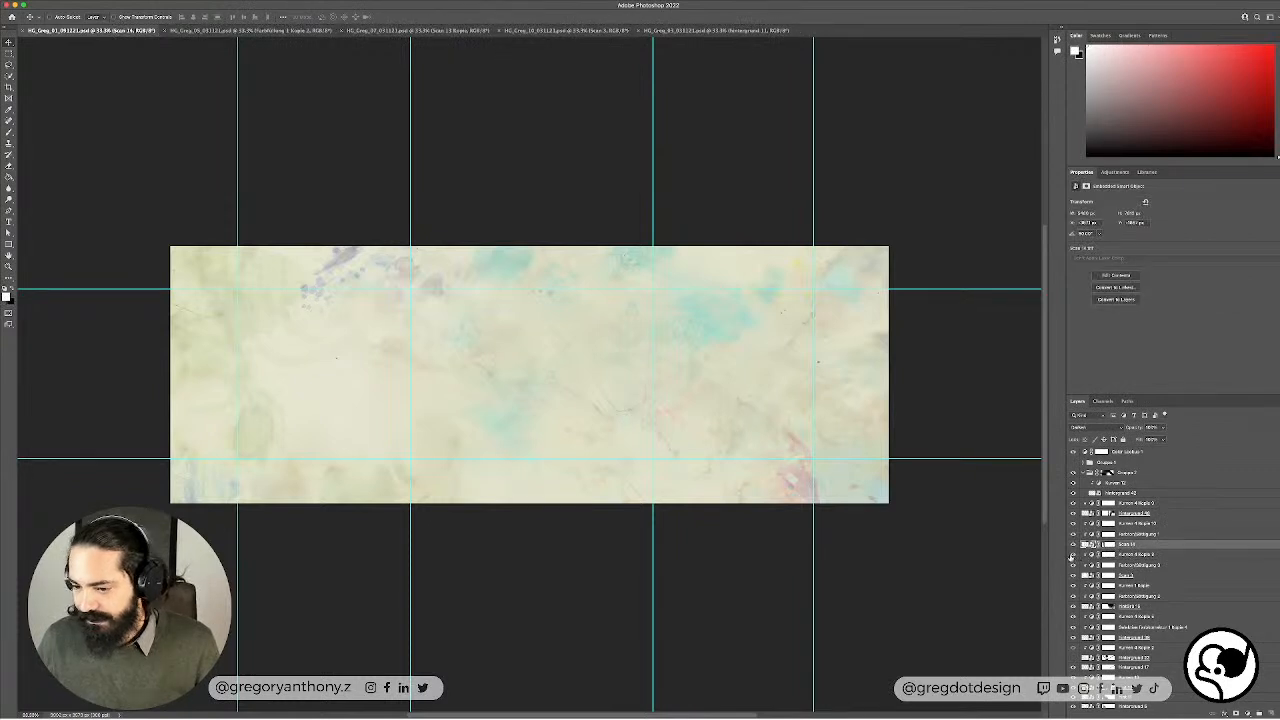
click(1073, 556)
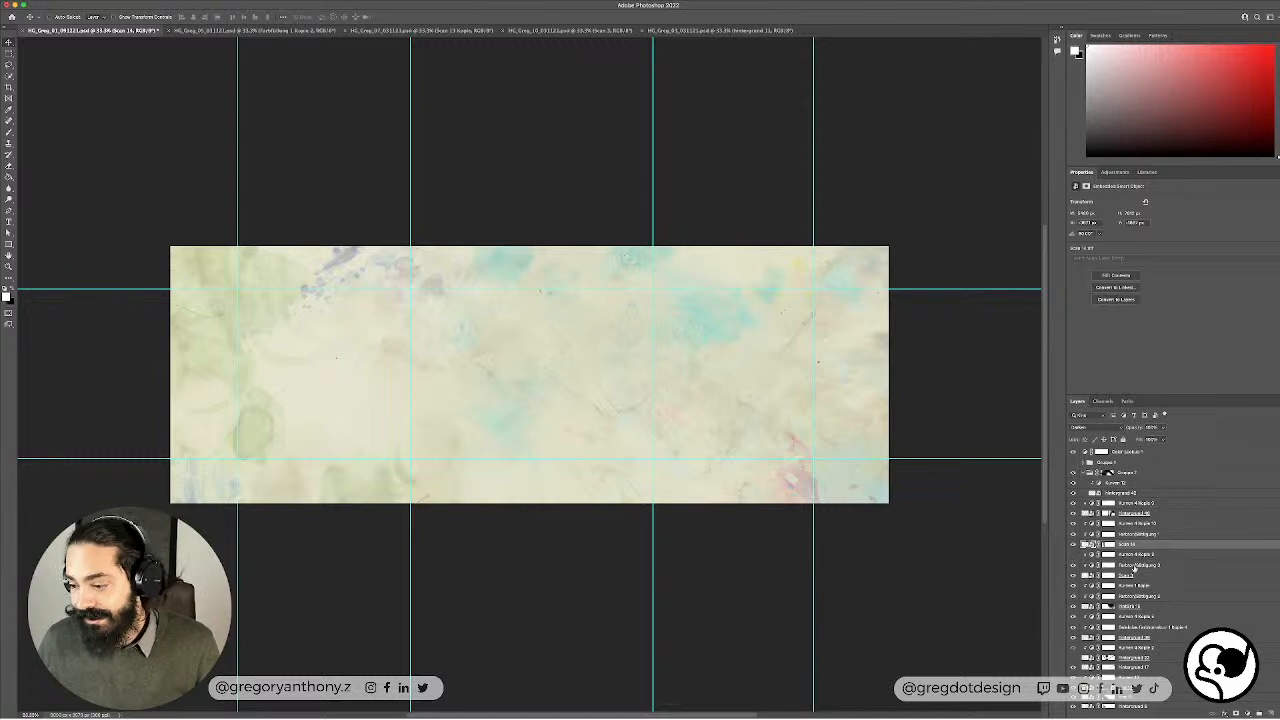
click(1134, 566)
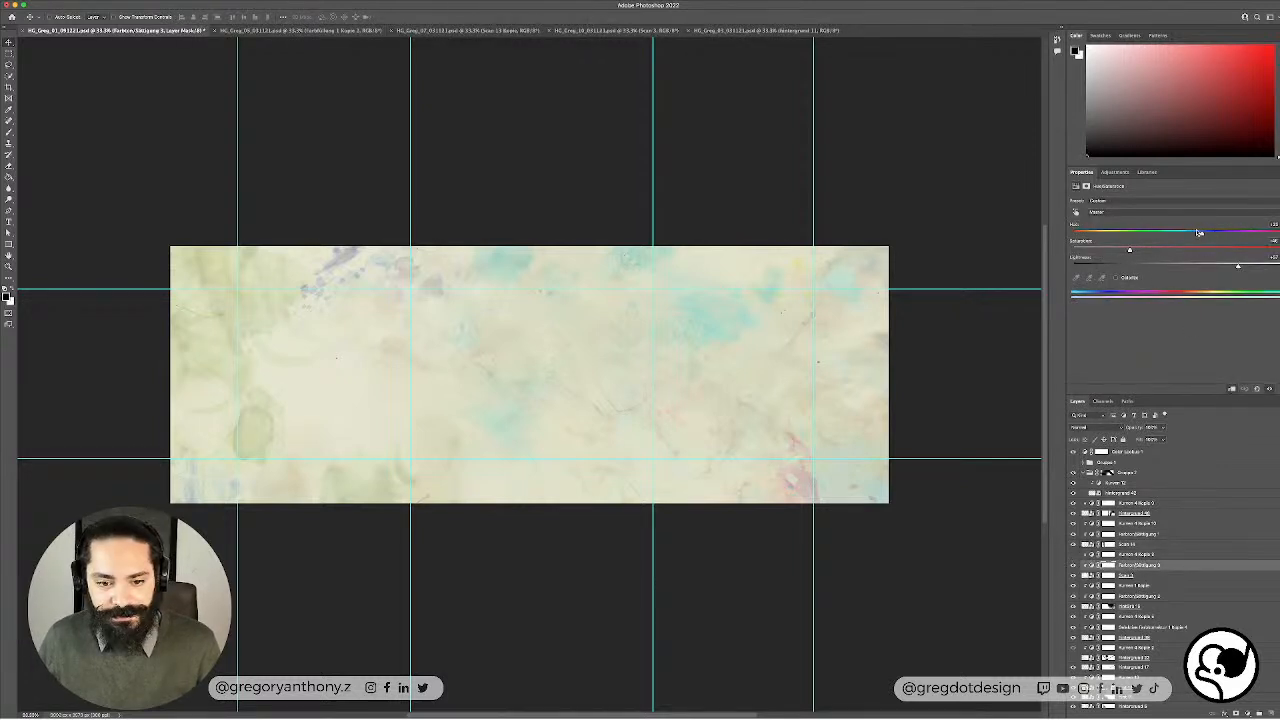
drag(1216, 233, 1155, 234)
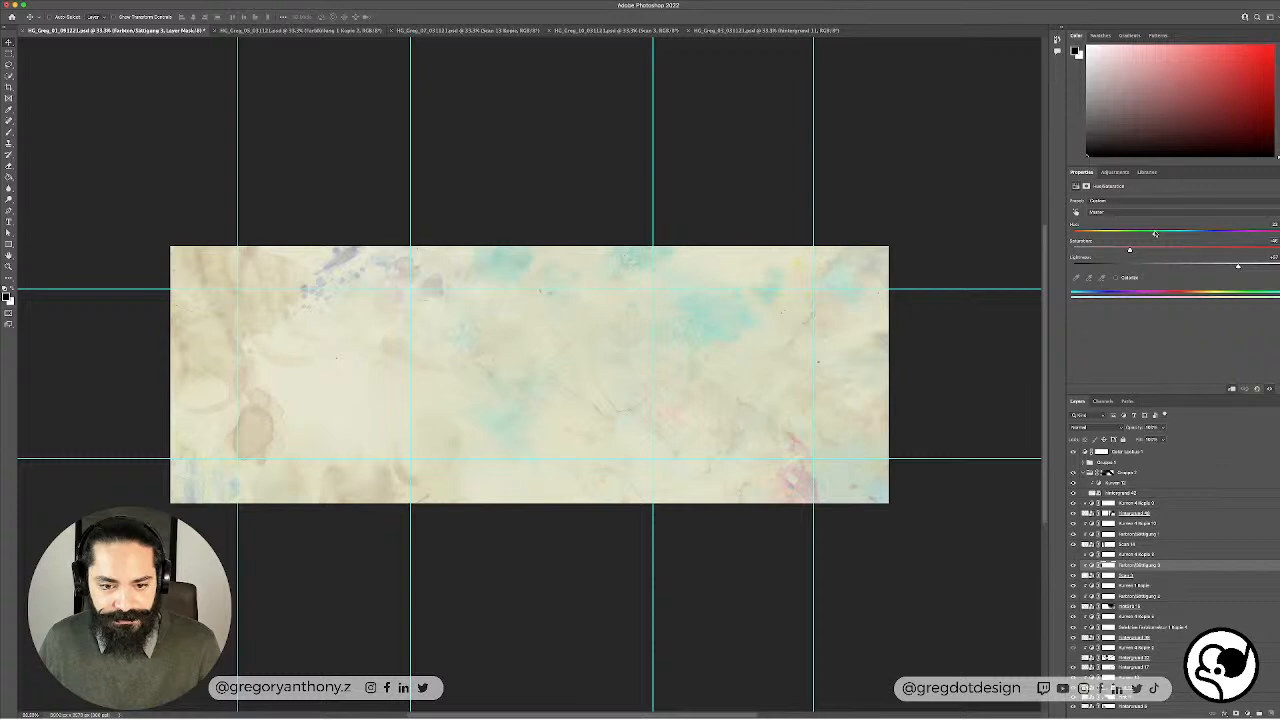
Step: Switch the Kurven 1 Kopie curves layer off and on to check its effect on the background
click(1073, 590)
click(1073, 590)
click(1073, 590)
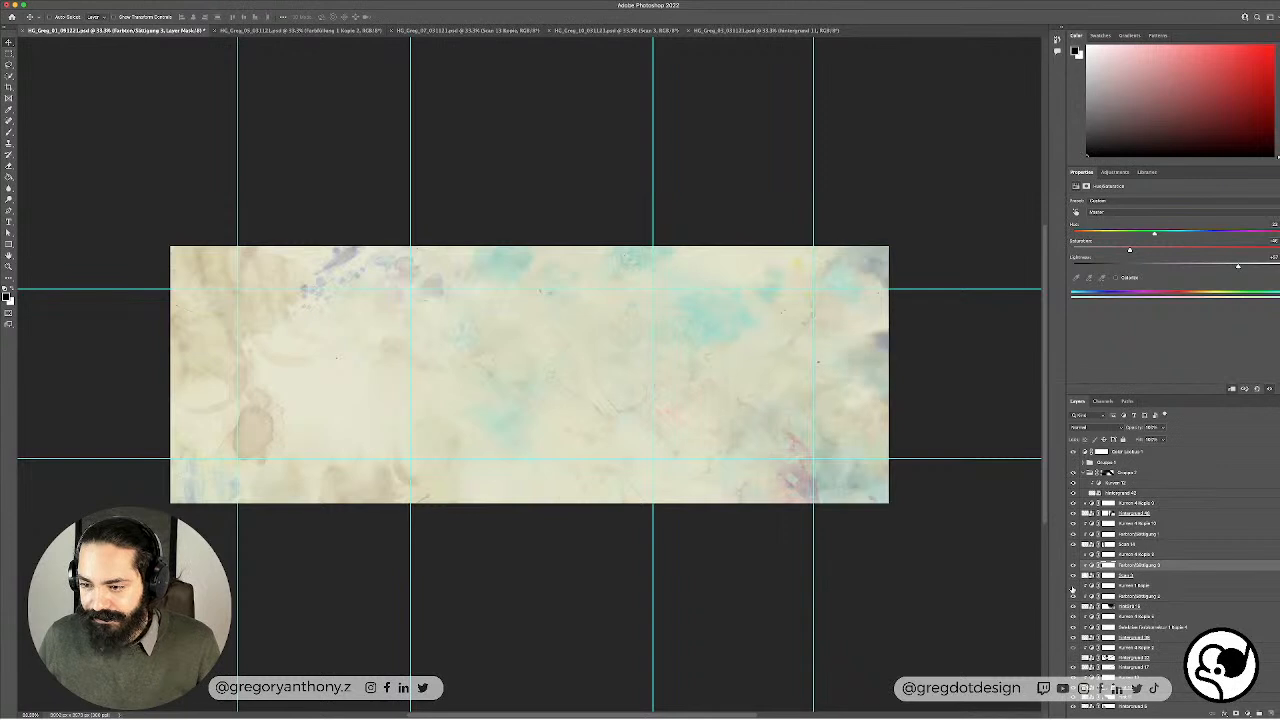
click(1073, 589)
Step: Shift the Farbton/Sättigung 2 adjustment's hue to reddish-orange tones and increase its saturation
click(1144, 598)
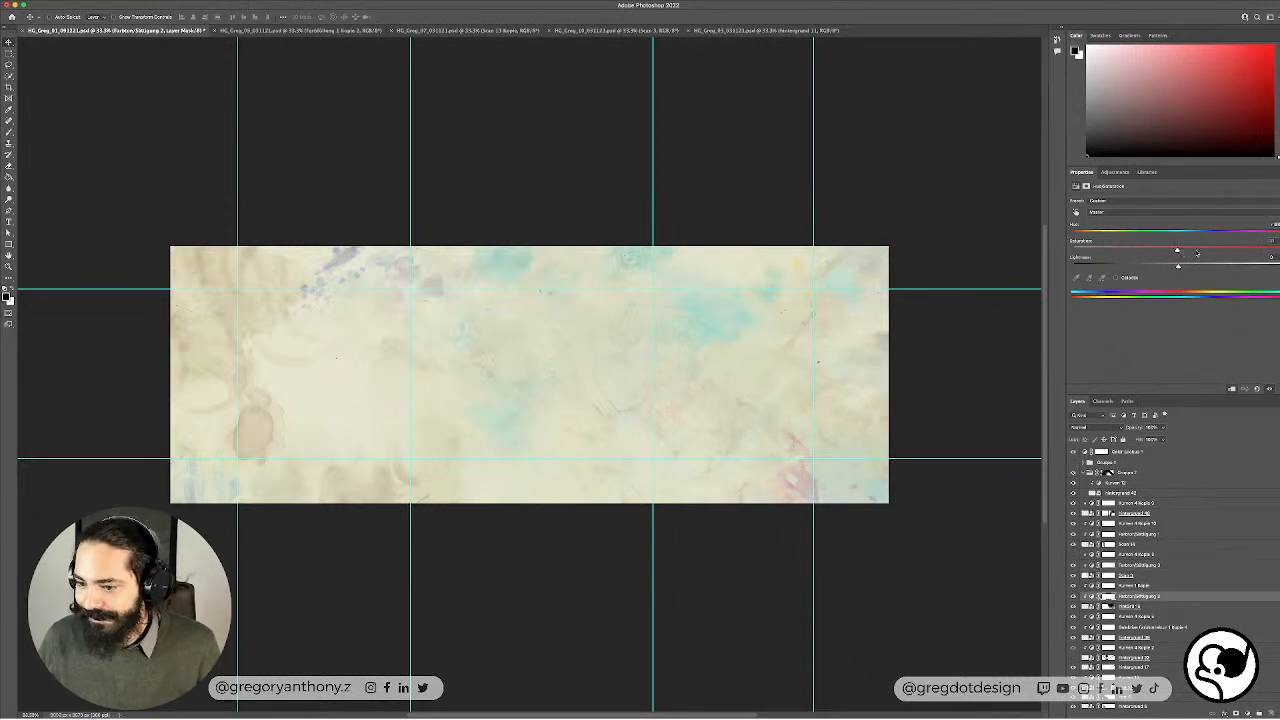
mouse_move(1196, 251)
mouse_down()
mouse_move(1152, 251)
mouse_move(1219, 251)
mouse_up()
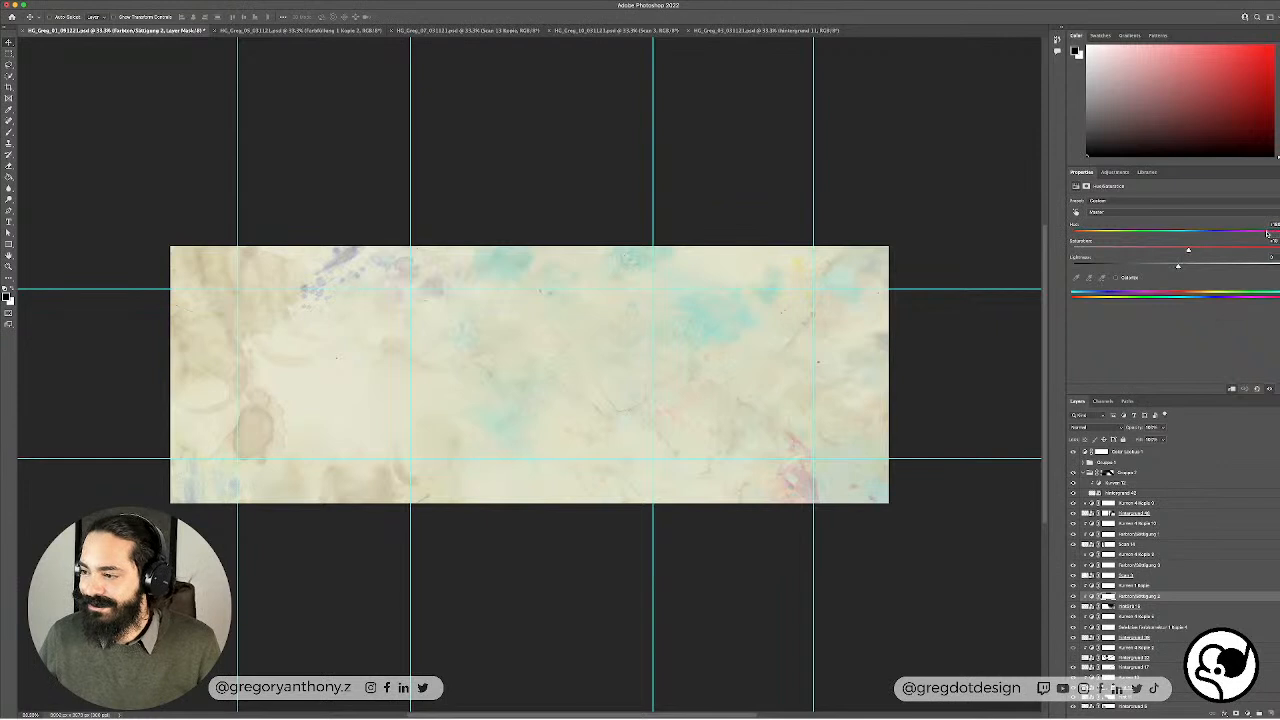
drag(1267, 234, 1105, 237)
click(1146, 238)
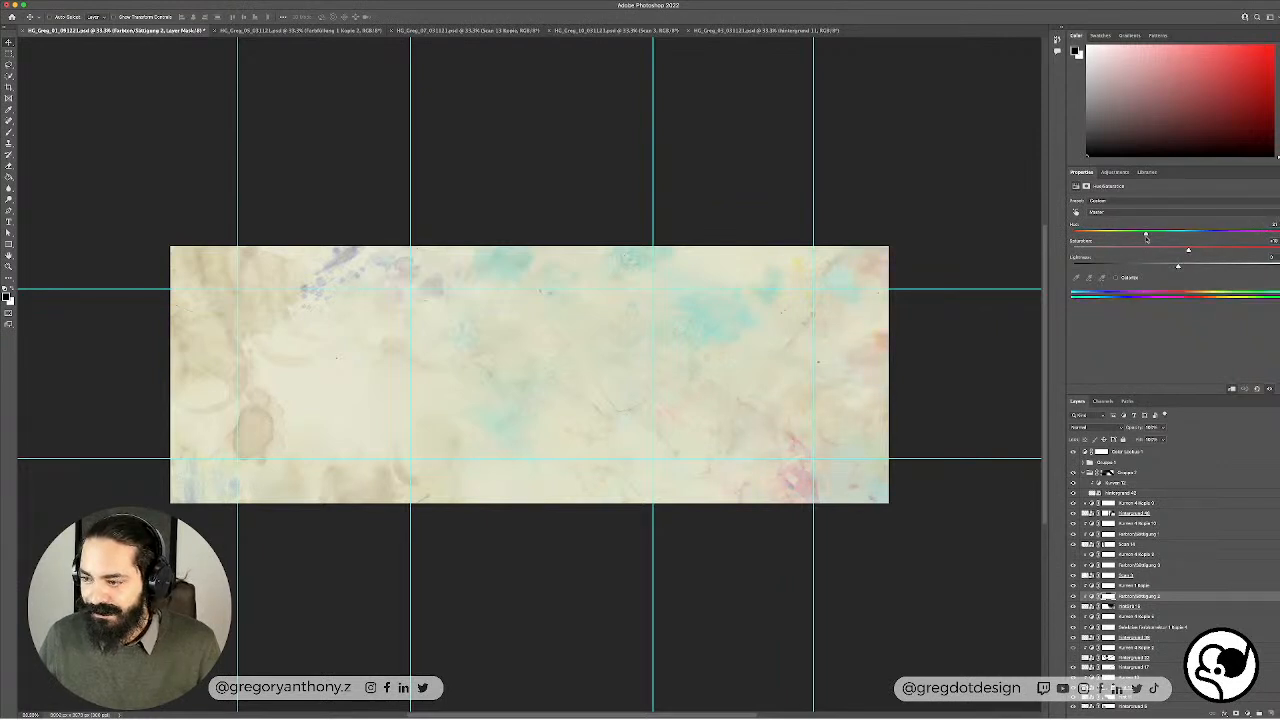
click(1213, 251)
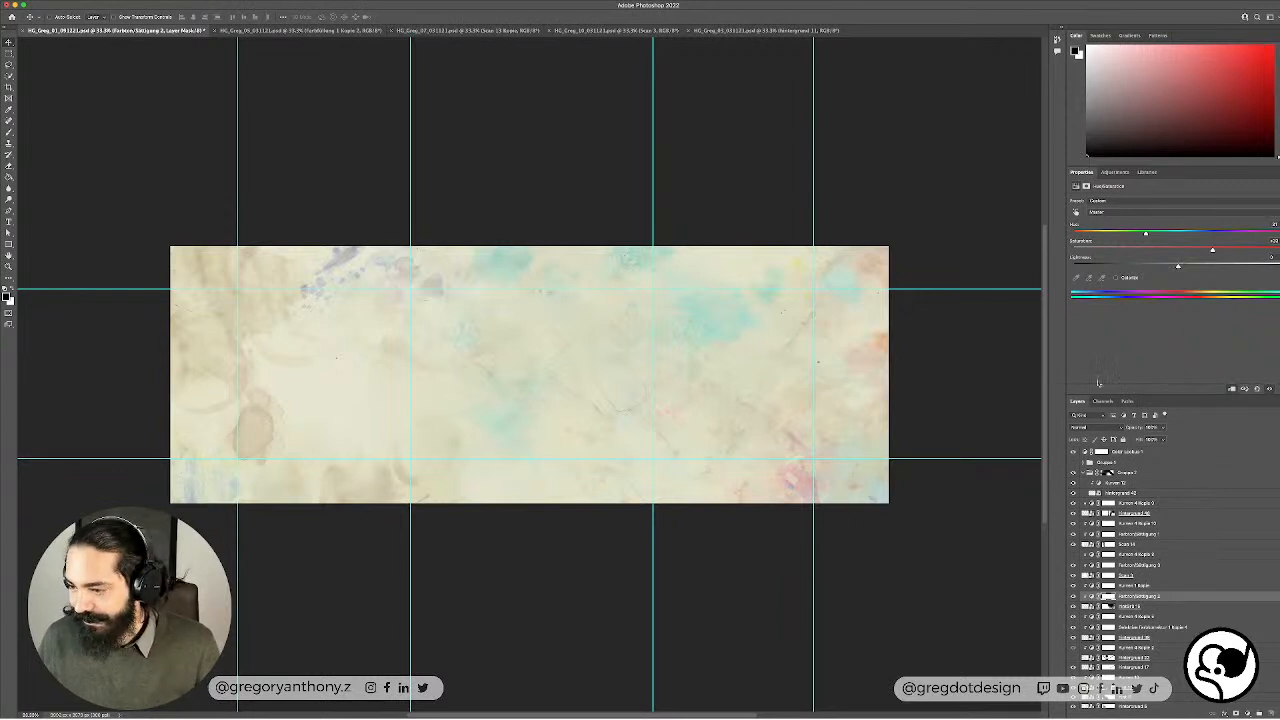
Step: Move the Layers panel into its own full-height column beside the canvas and open its panel options
drag(1079, 404, 1047, 122)
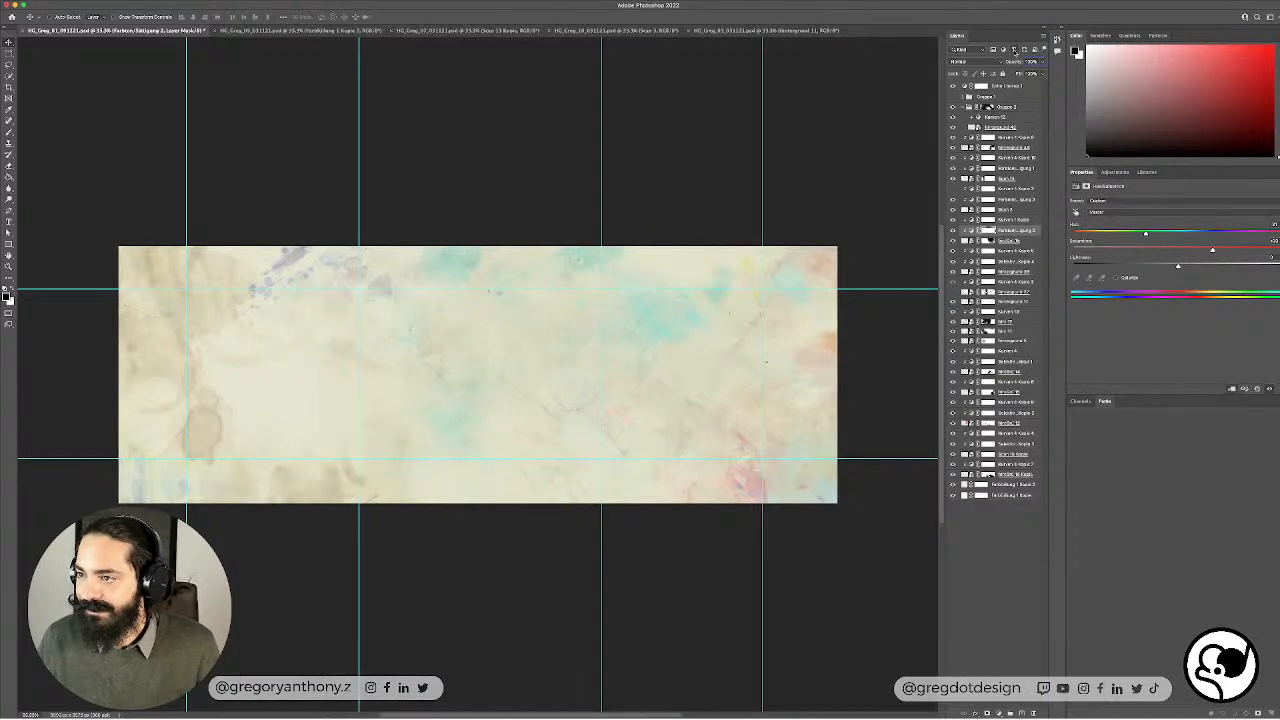
click(1044, 37)
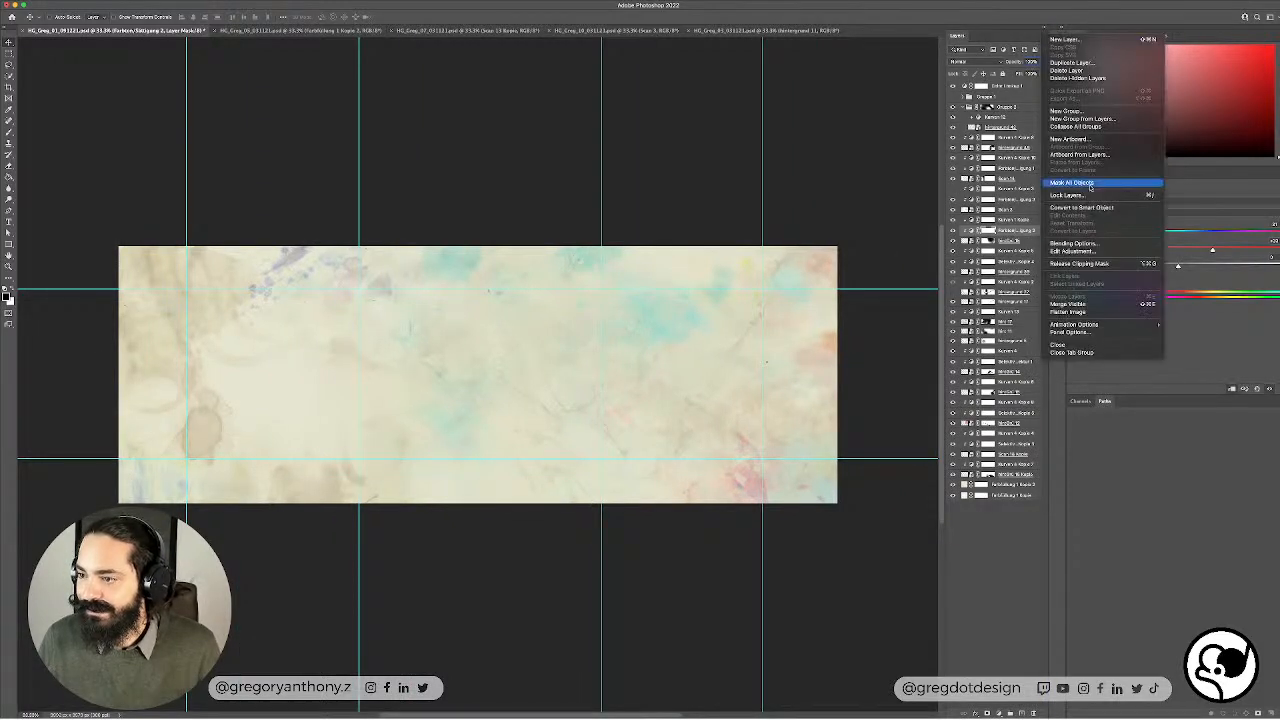
click(1088, 333)
click(1257, 16)
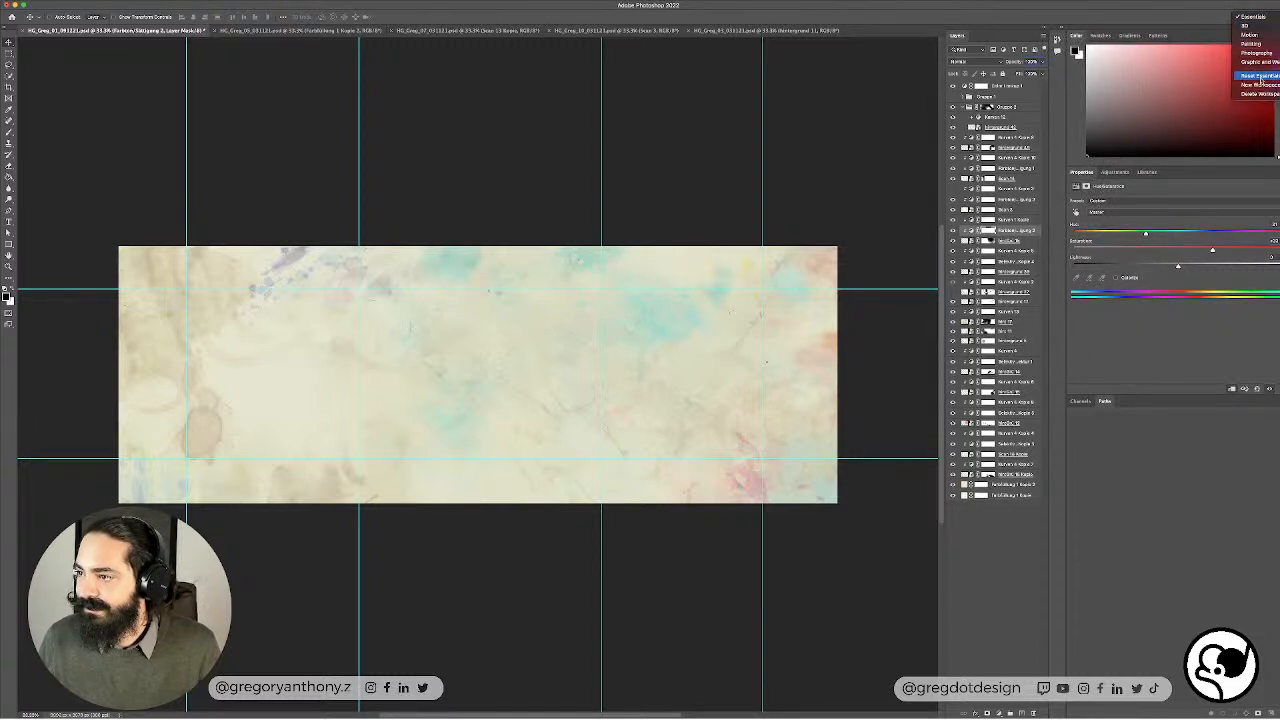
click(1220, 14)
click(1270, 18)
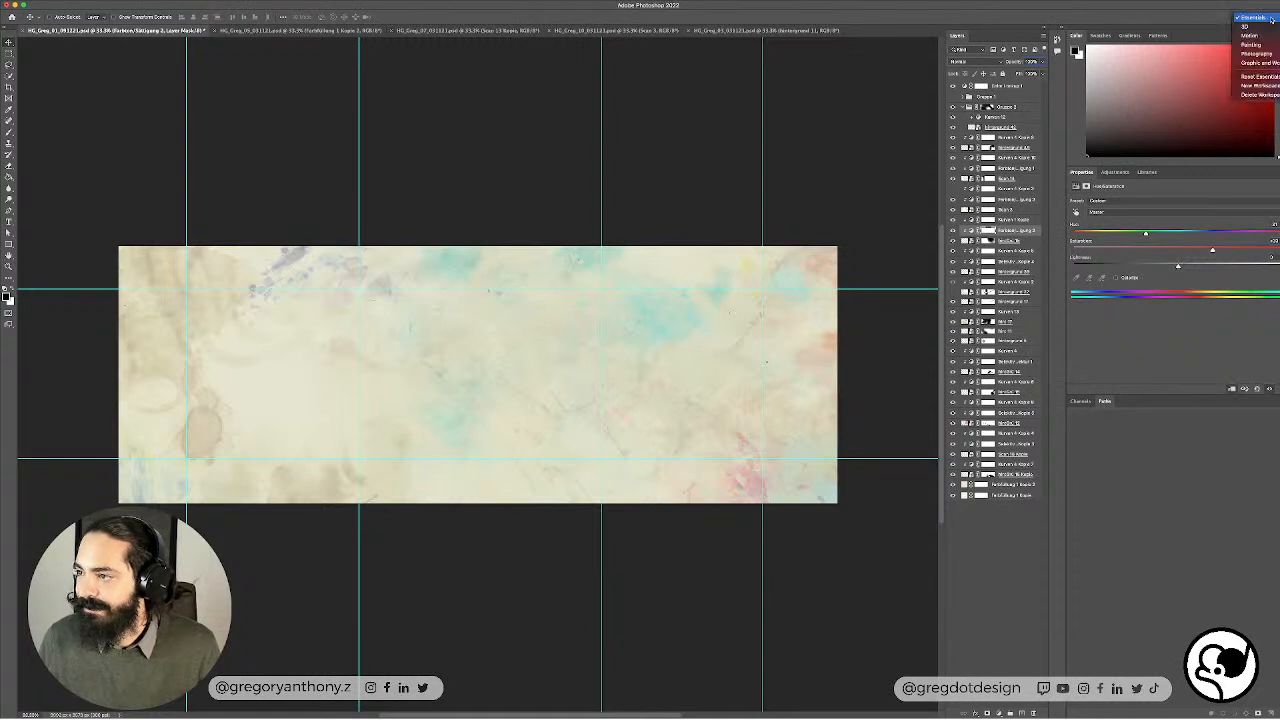
click(1141, 24)
click(1272, 18)
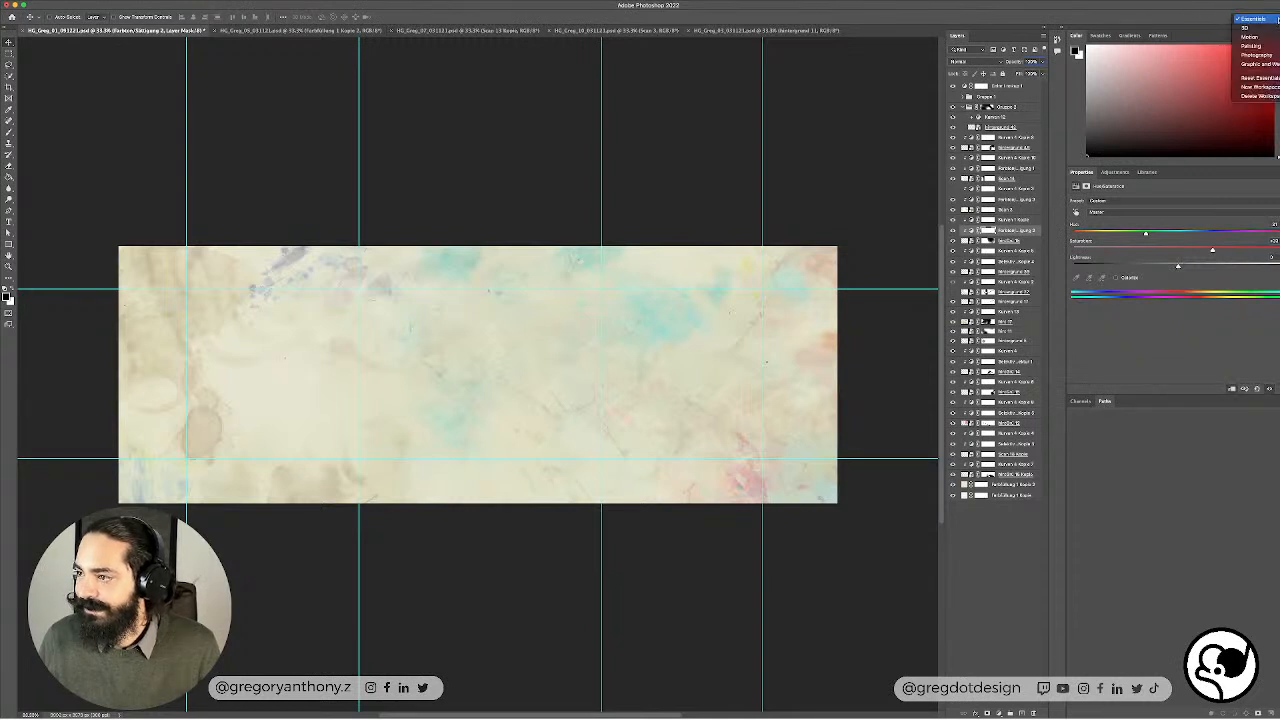
click(1178, 19)
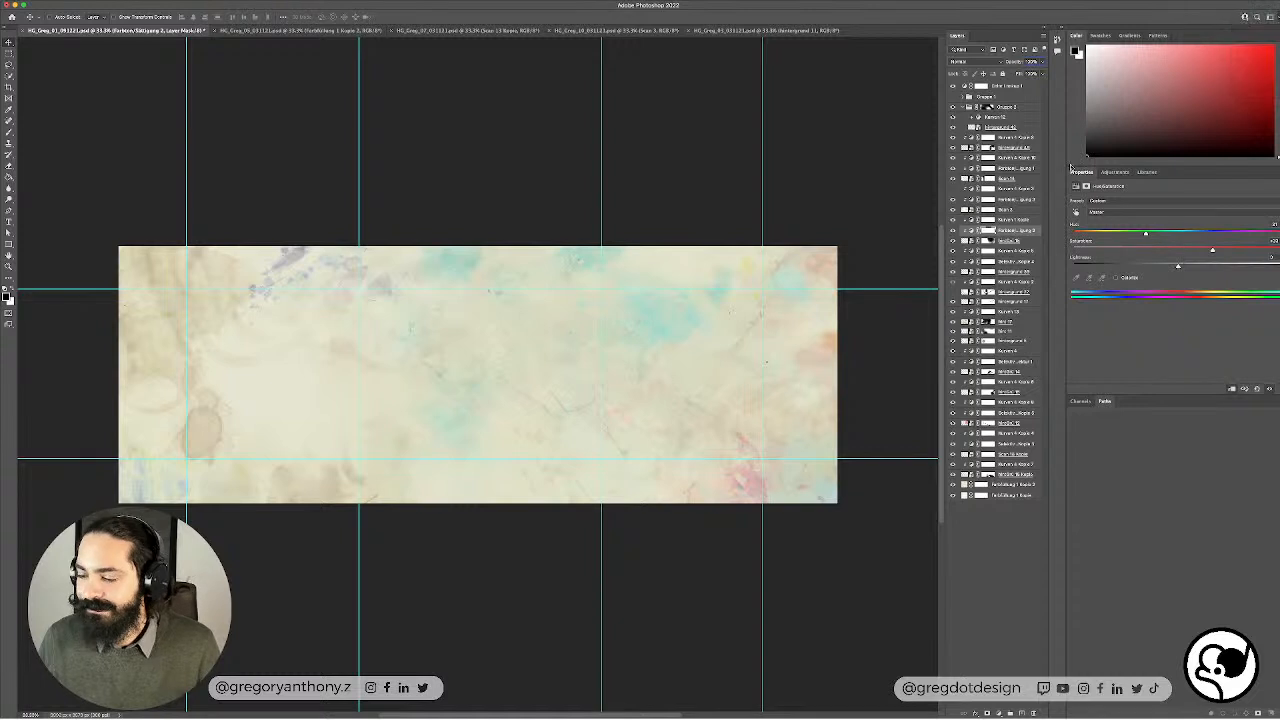
Step: Set the layer thumbnails to the largest size and widen the Layers panel so the full layer names fit
click(1044, 32)
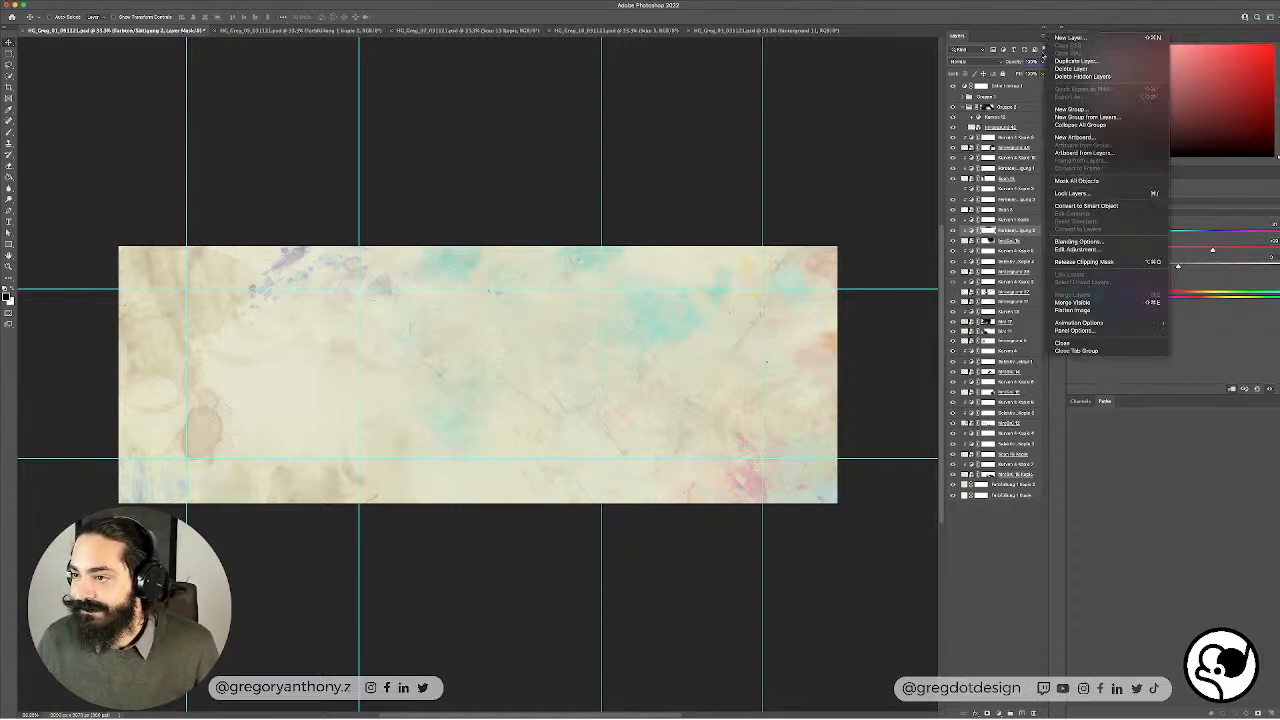
click(1075, 330)
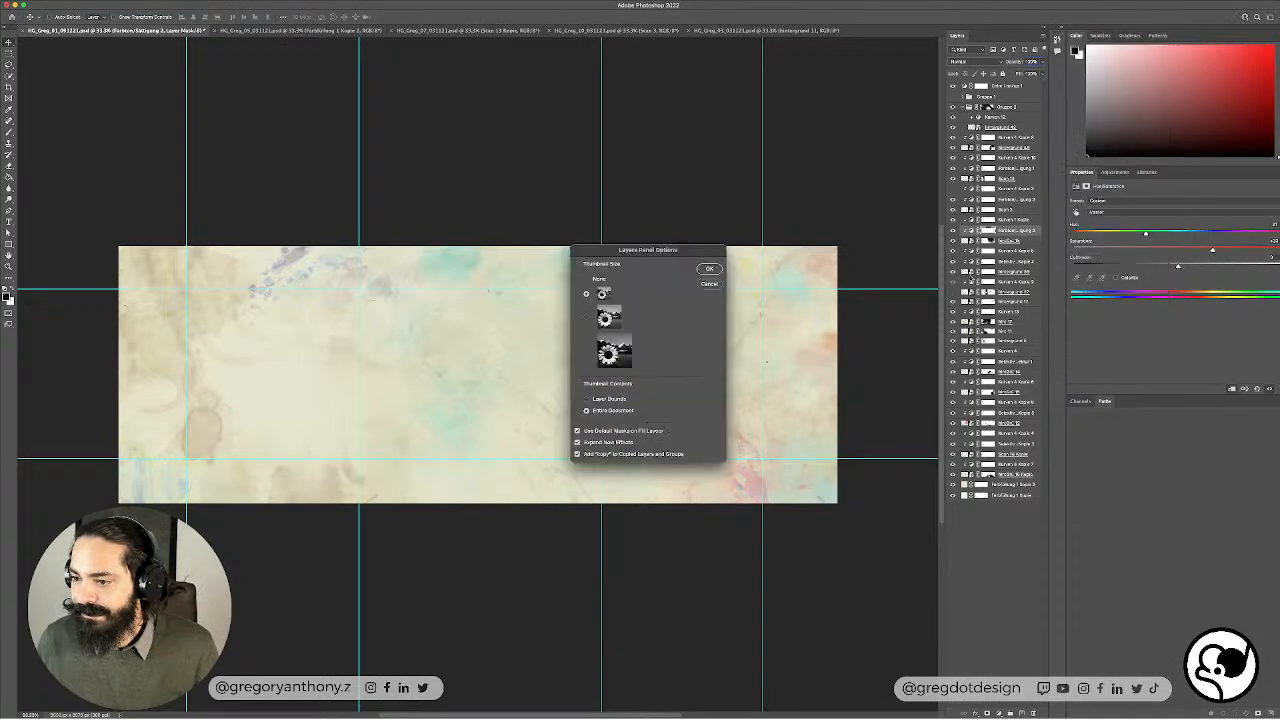
click(586, 353)
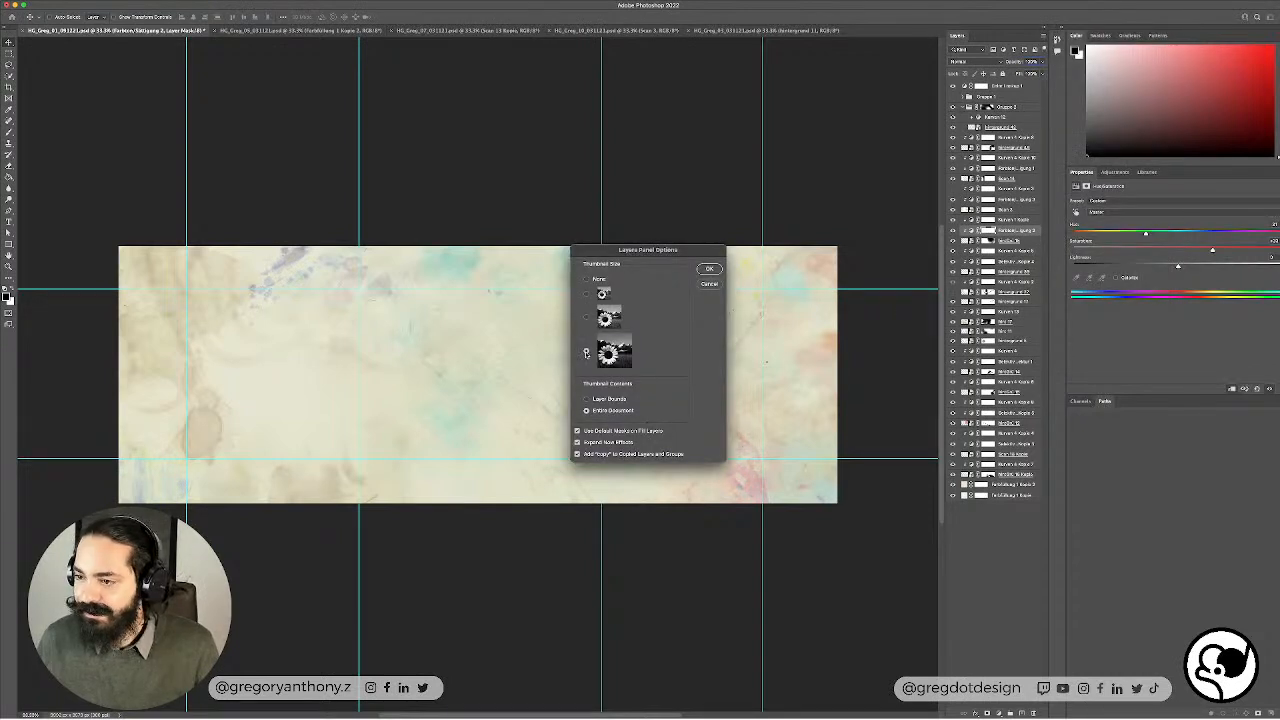
click(708, 271)
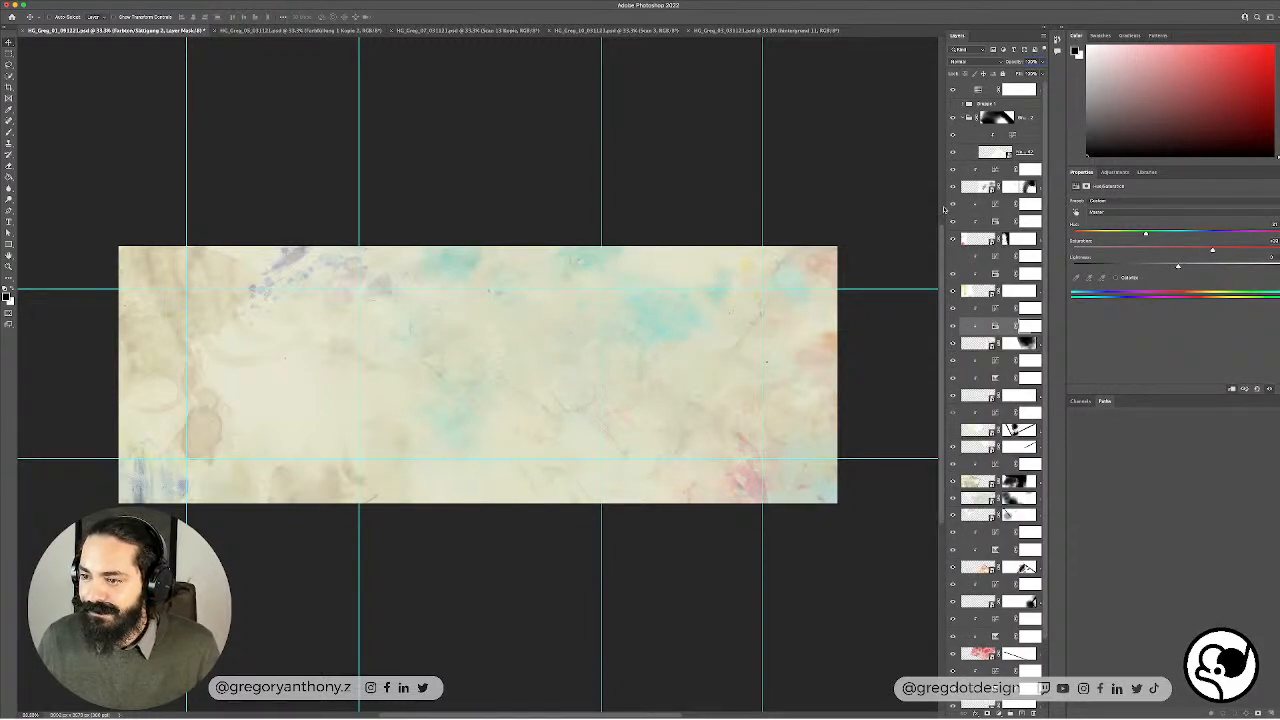
drag(940, 207, 838, 224)
scroll(995, 255, down, 3)
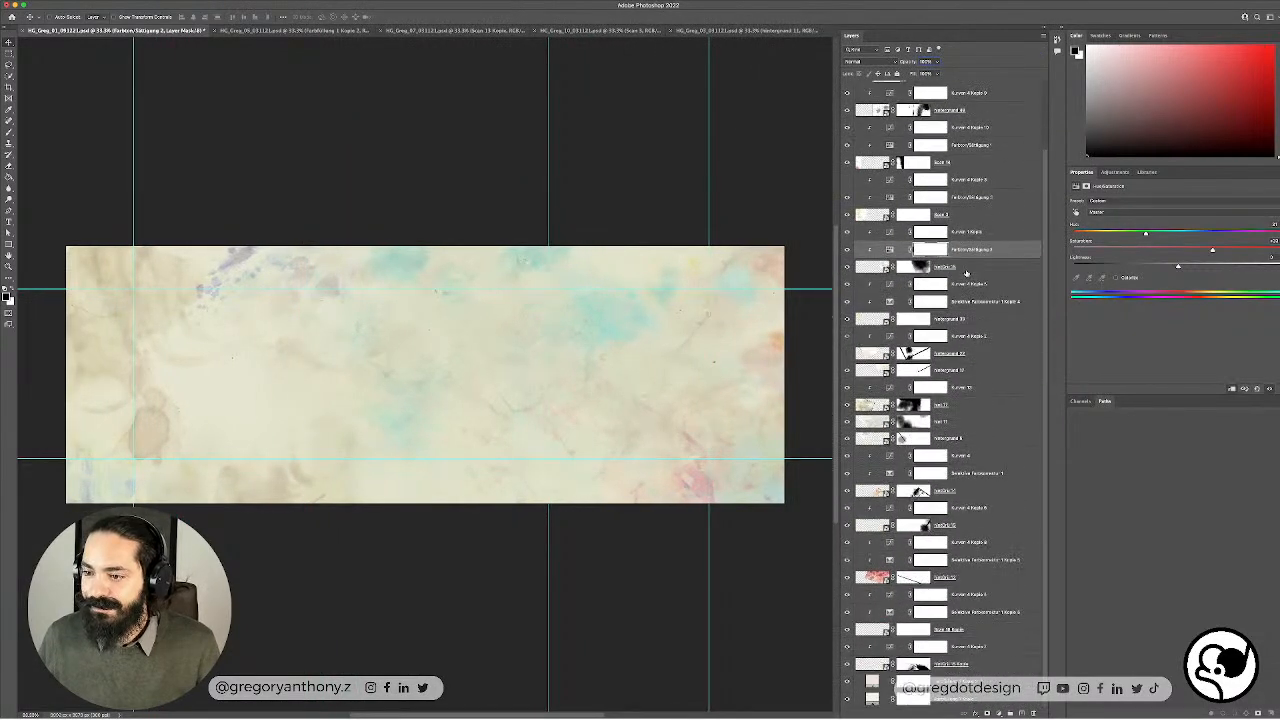
Step: Select the HintGrü 15 layer and switch its visibility off and on to see what it contributes
click(864, 268)
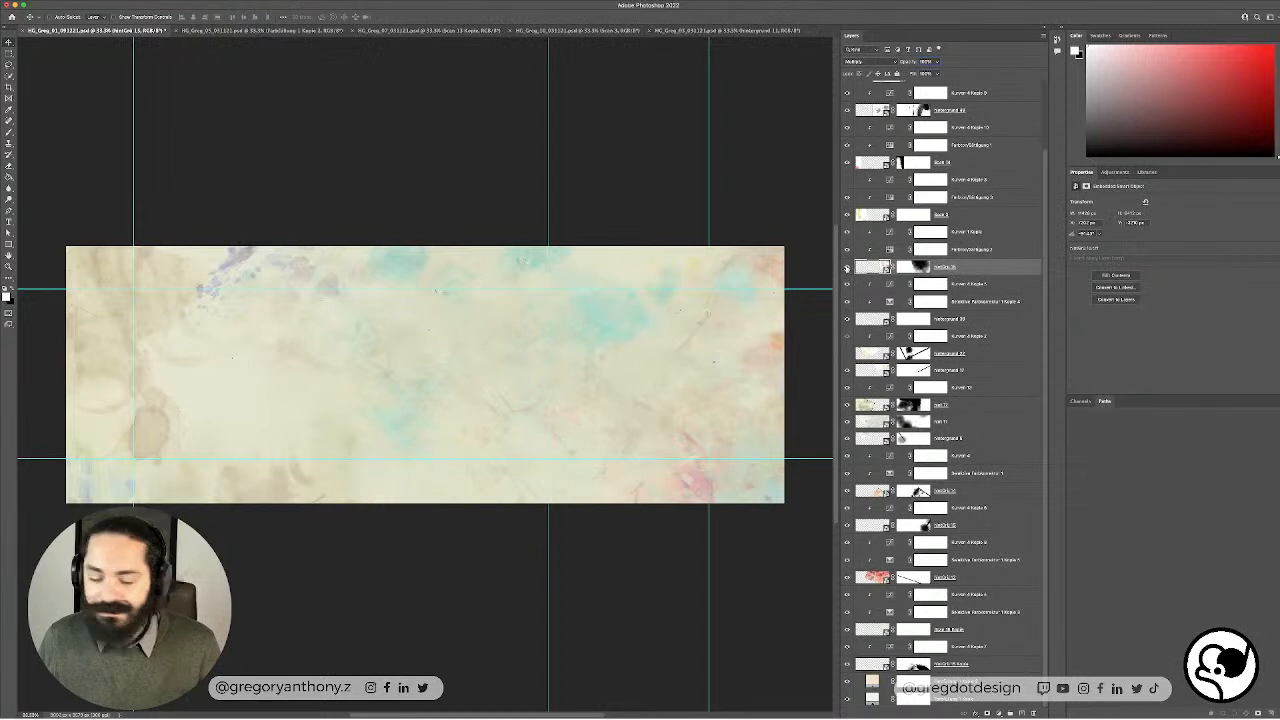
click(847, 267)
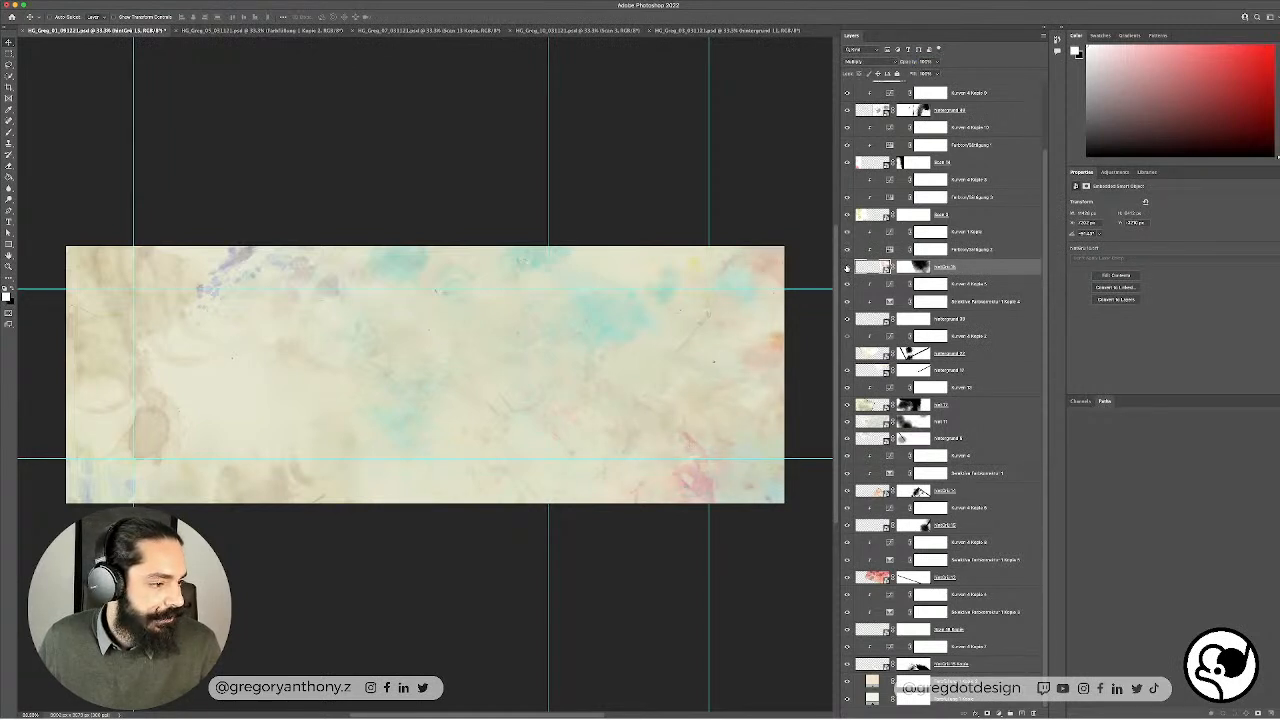
click(847, 268)
click(847, 267)
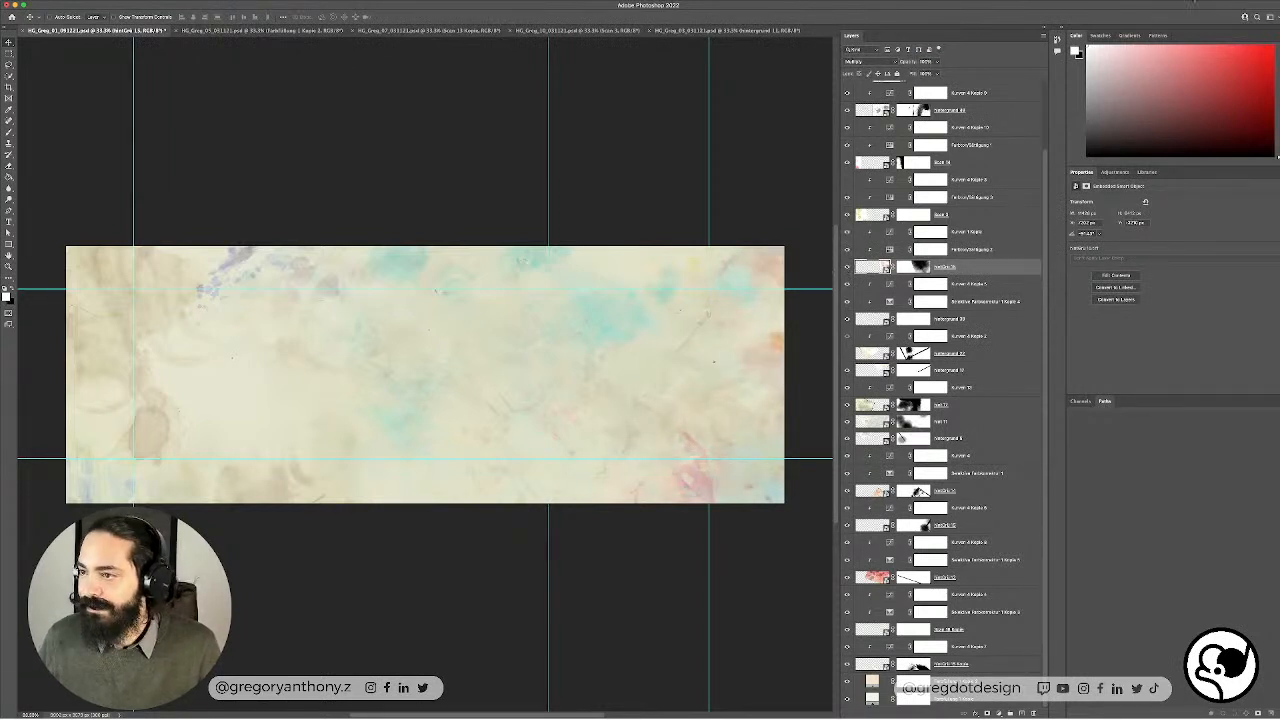
Step: Collapse the colour, properties and channels panels to icons and resize the application window
click(1275, 28)
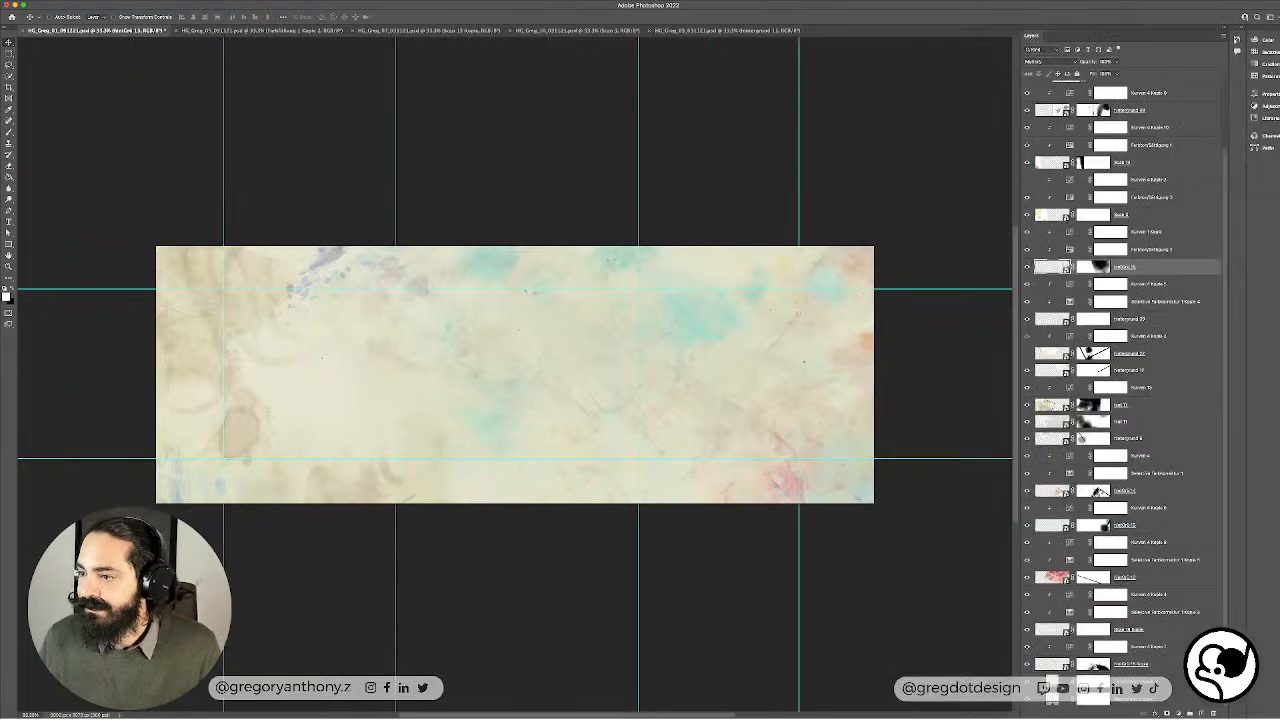
drag(1278, 170, 1183, 172)
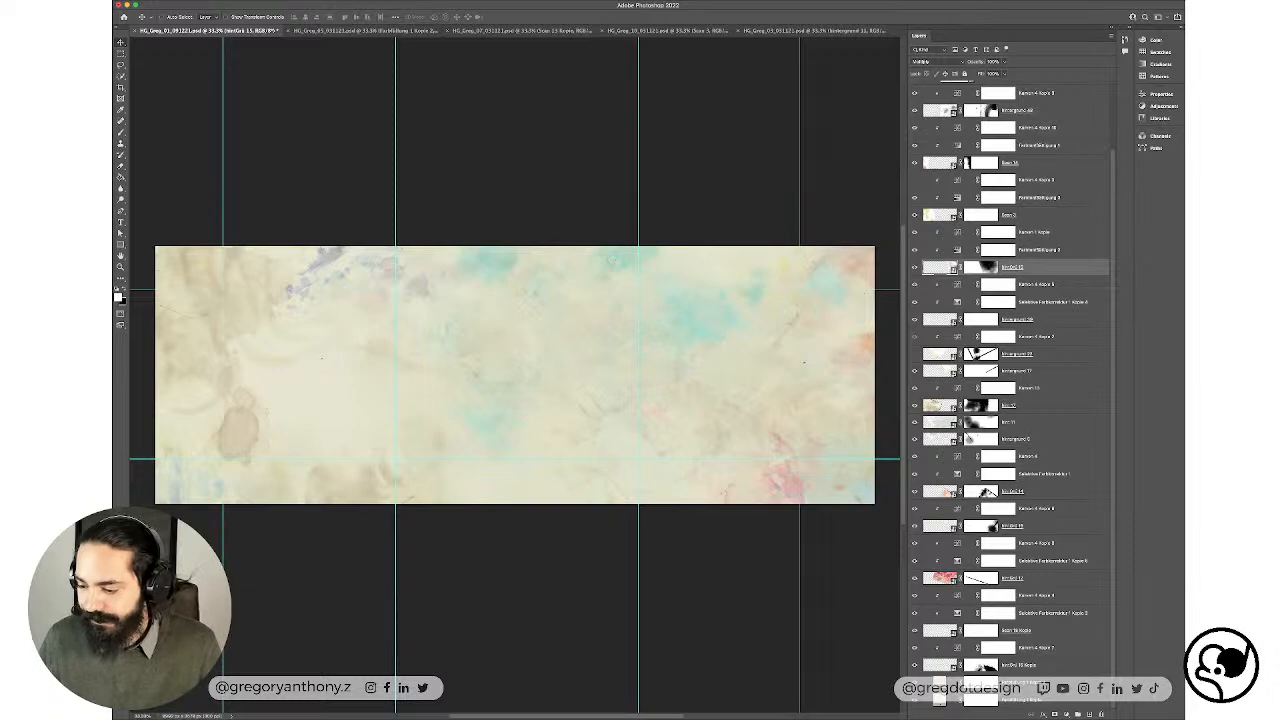
drag(1183, 717, 1179, 641)
drag(1262, 717, 1279, 699)
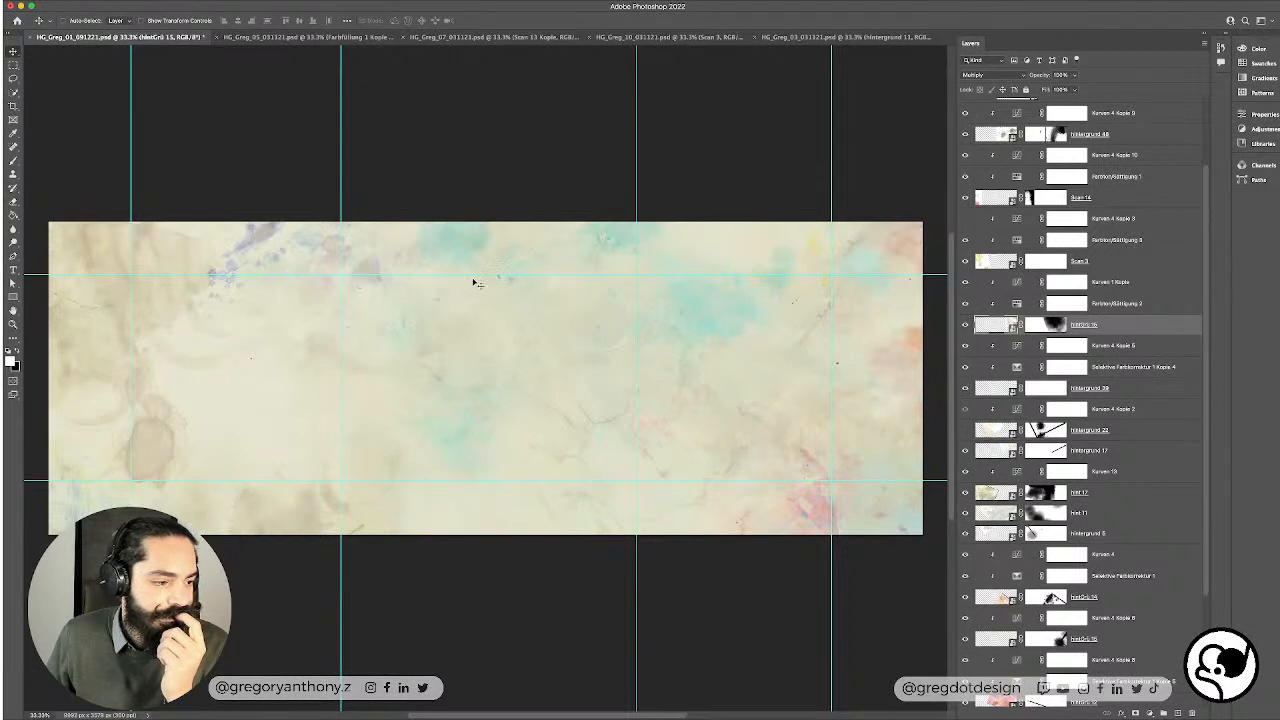
Step: Compare the background with and without the HintGrü 15 layer and its Kurven 1 Kopie adjustment
click(965, 325)
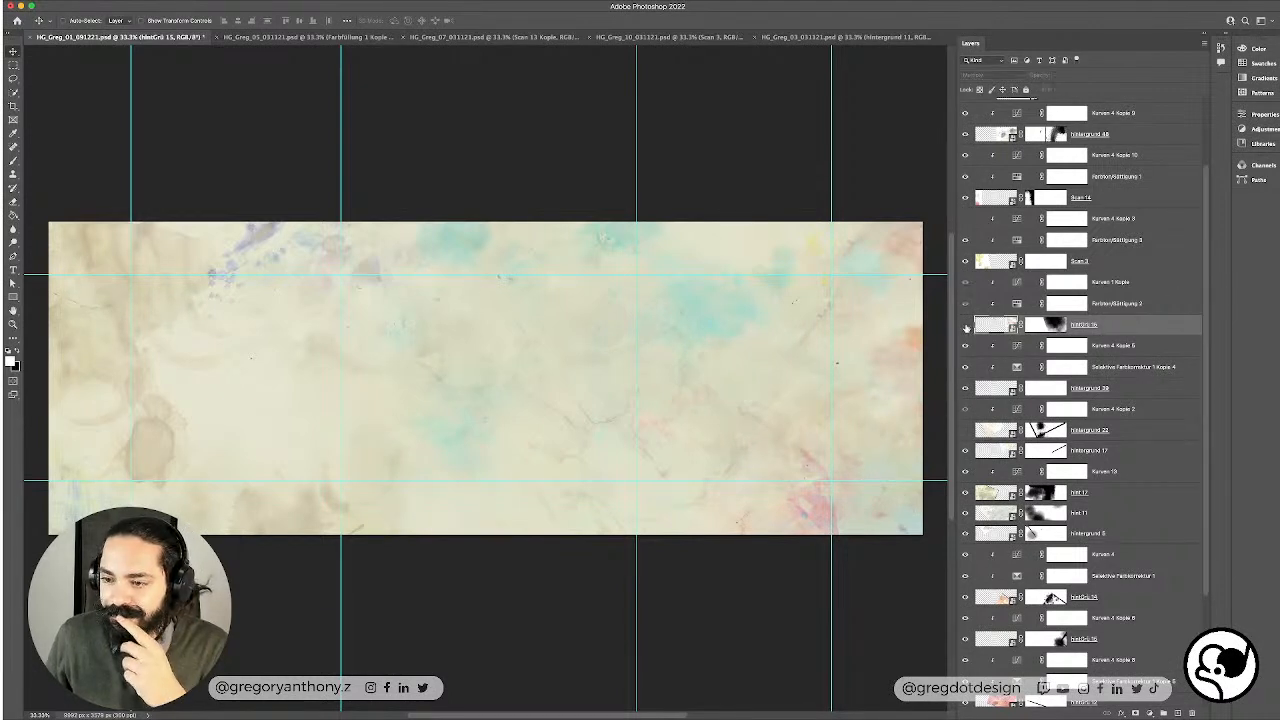
click(965, 325)
click(965, 325)
click(965, 325)
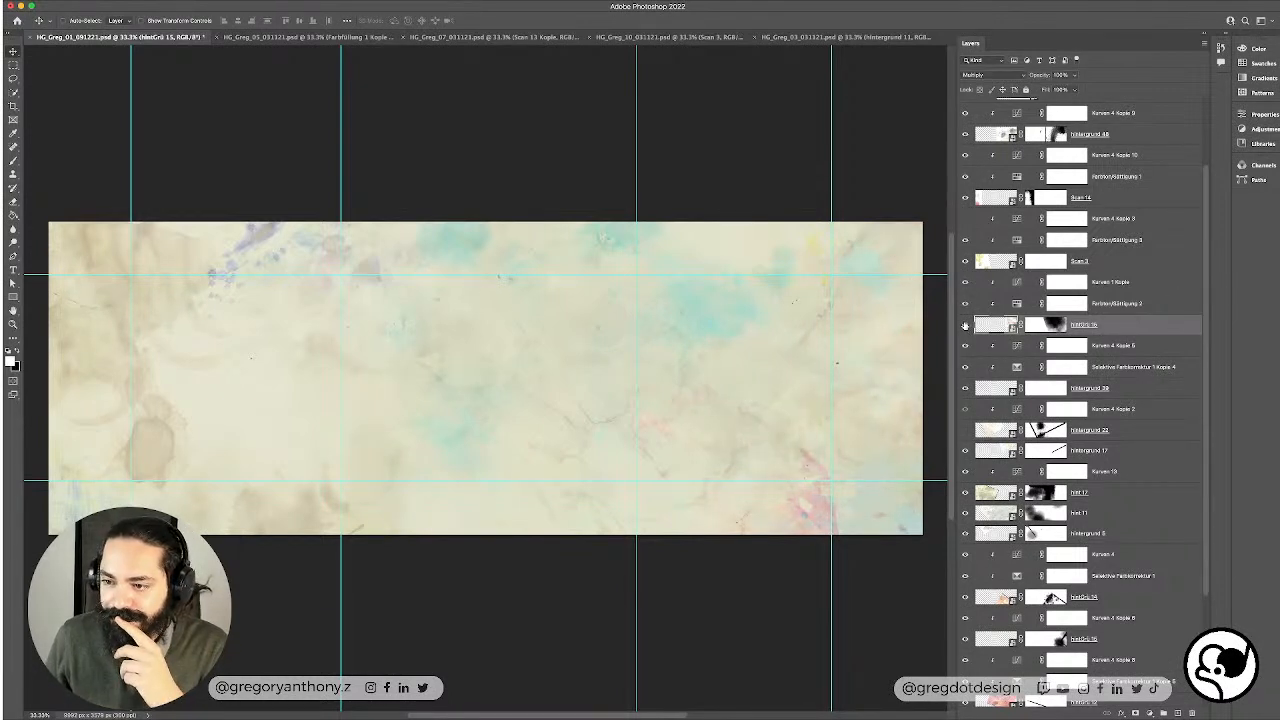
click(965, 288)
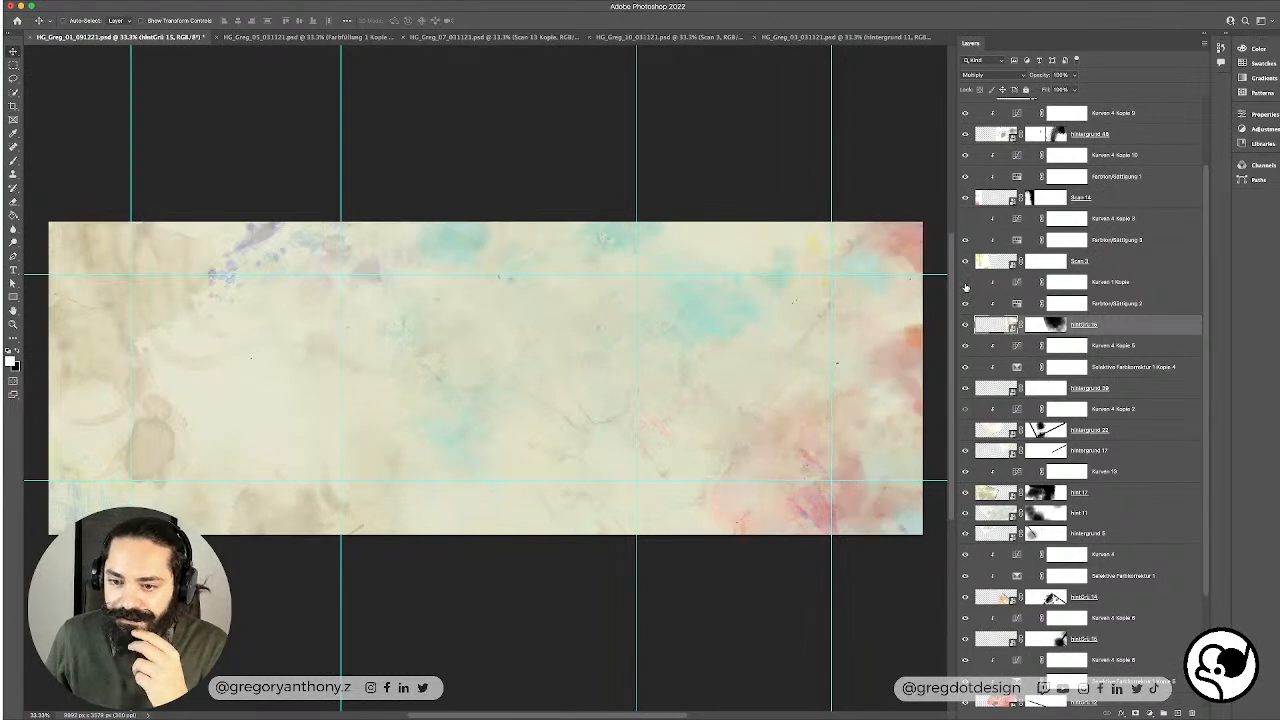
click(965, 288)
click(966, 287)
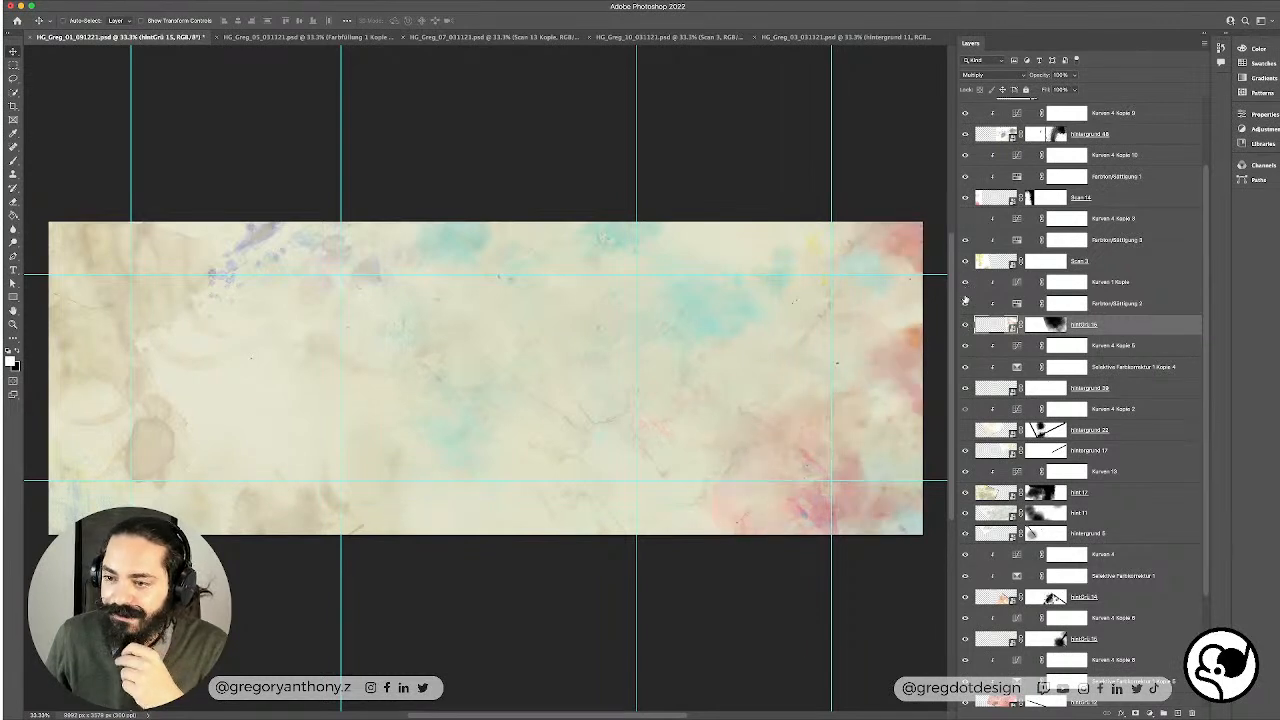
Step: Compare the HintGrü 15 texture with its Farbton/Sättigung 2 and Kurven 1 Kopie adjustments switched off and on
click(965, 303)
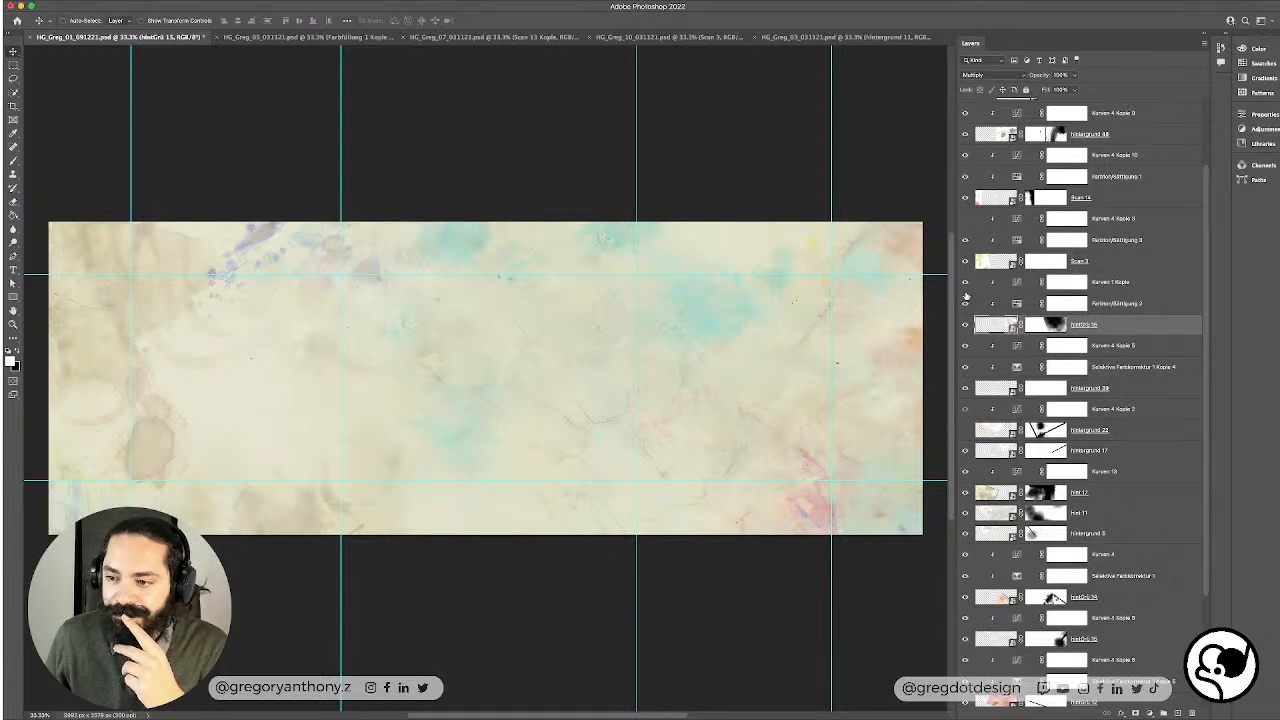
click(966, 286)
click(966, 286)
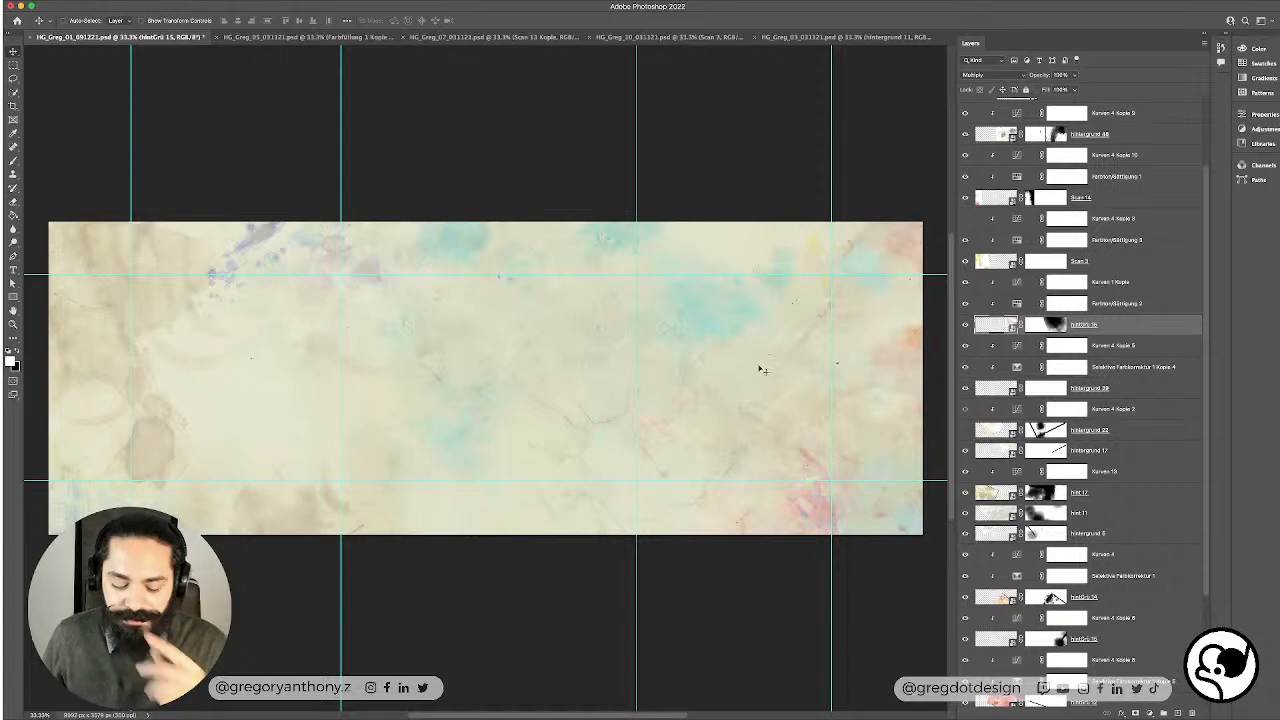
Step: Select the Scan 3 layer and switch its visibility off and on to see which stains it contributes
click(270, 245)
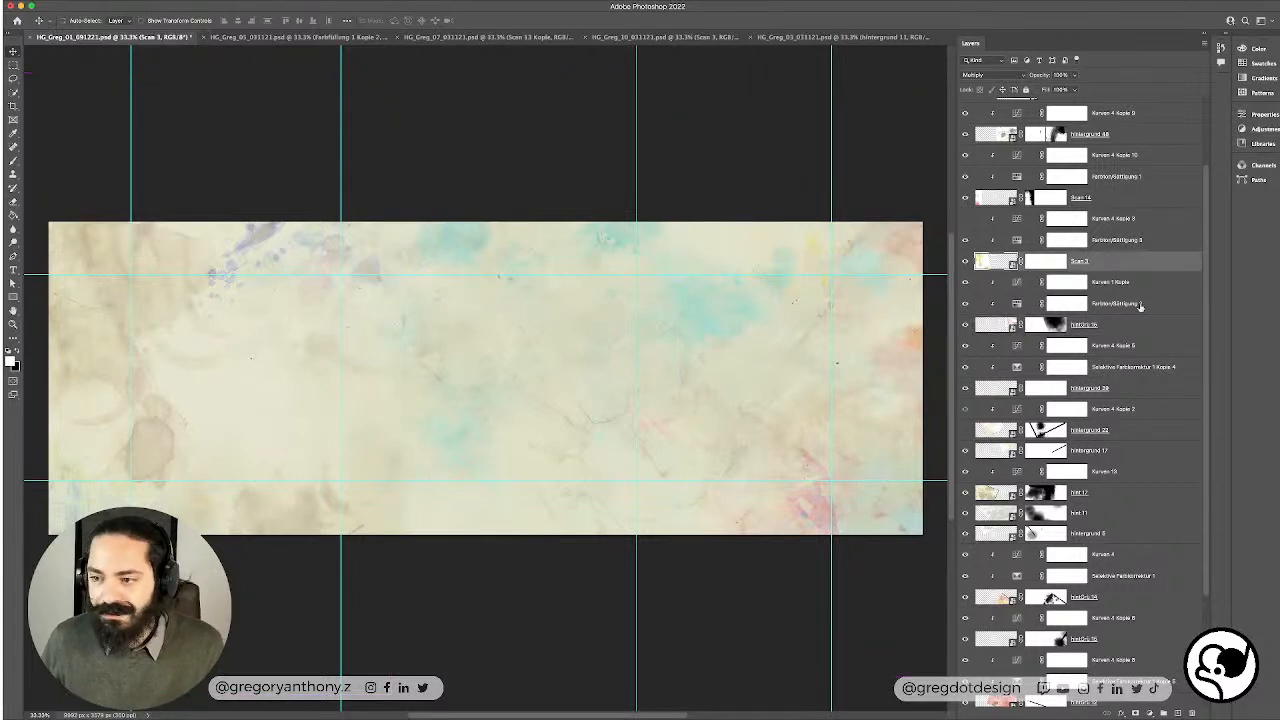
click(965, 262)
click(965, 262)
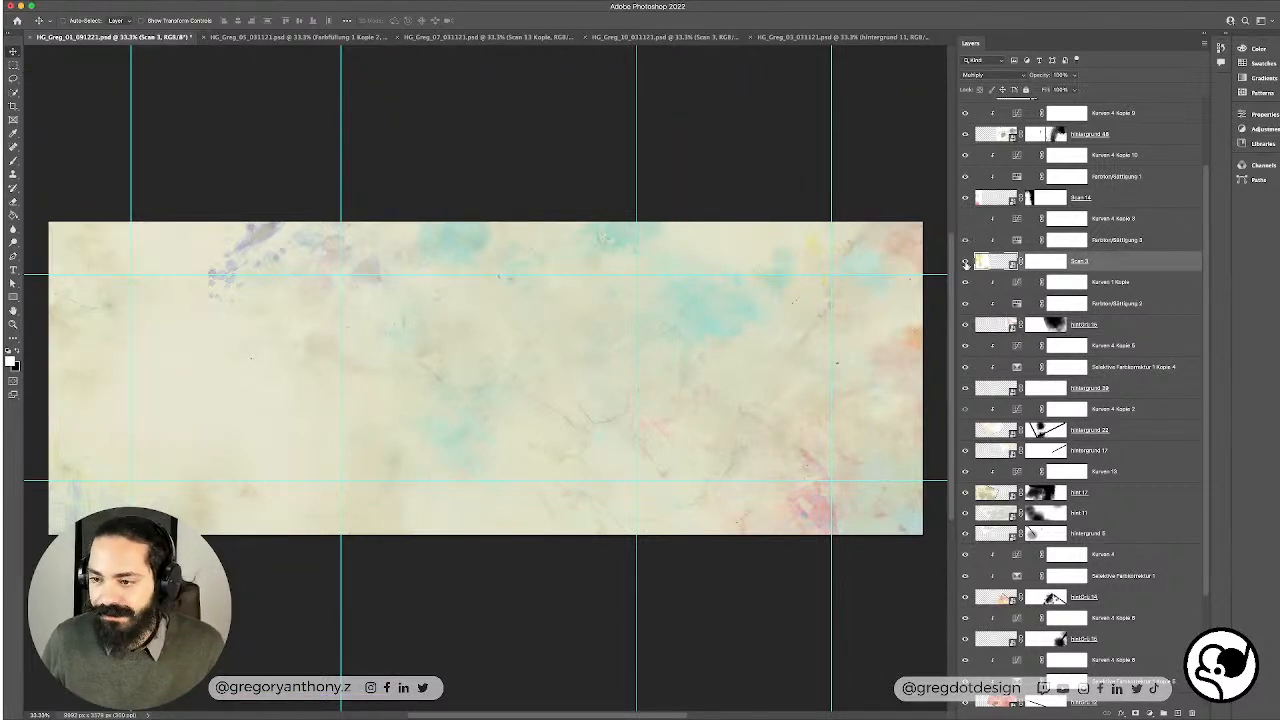
Step: Check the curves adjustment above Scan 3, then group Scan 3 with its two clipped adjustments and toggle the group's visibility
shift+click(1092, 220)
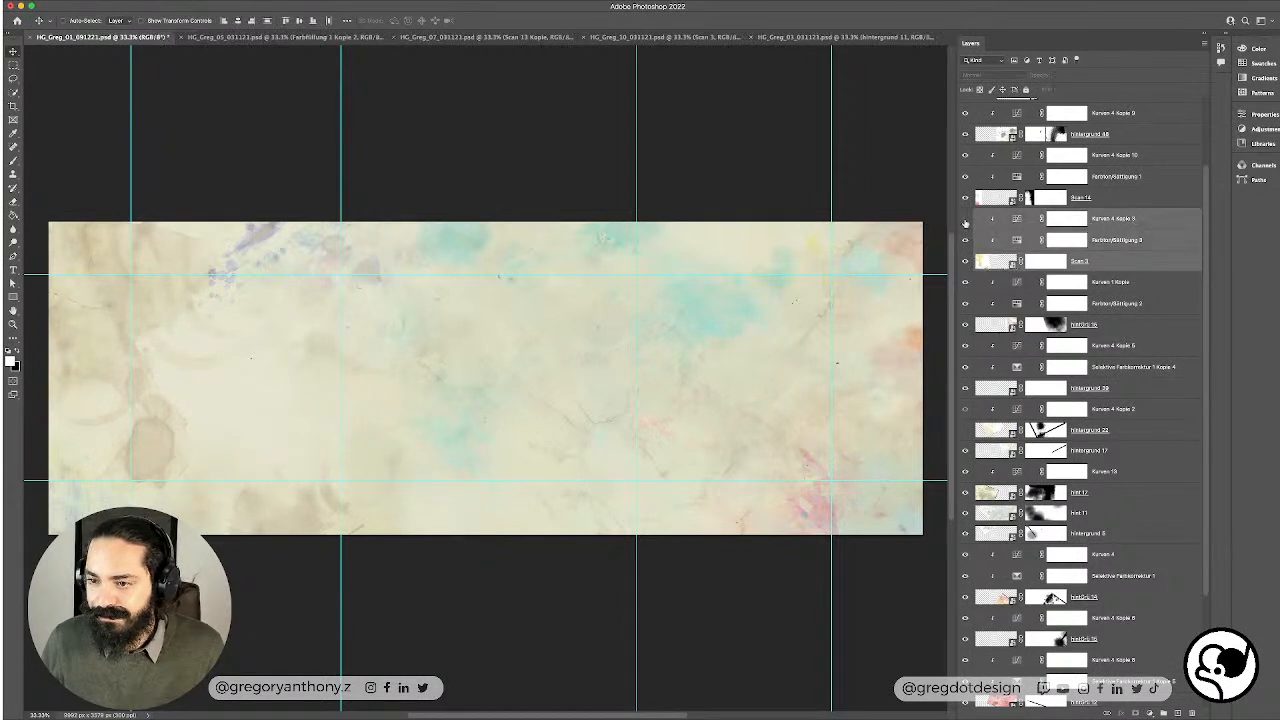
click(965, 220)
click(965, 220)
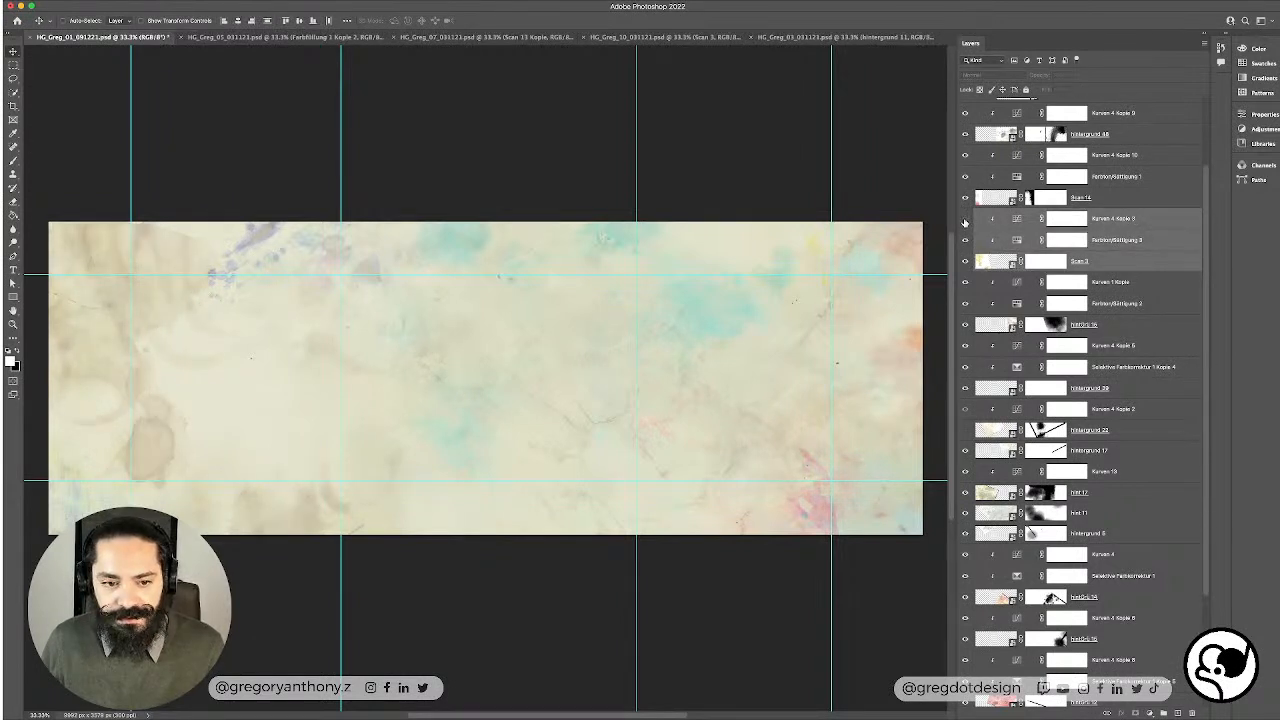
click(965, 220)
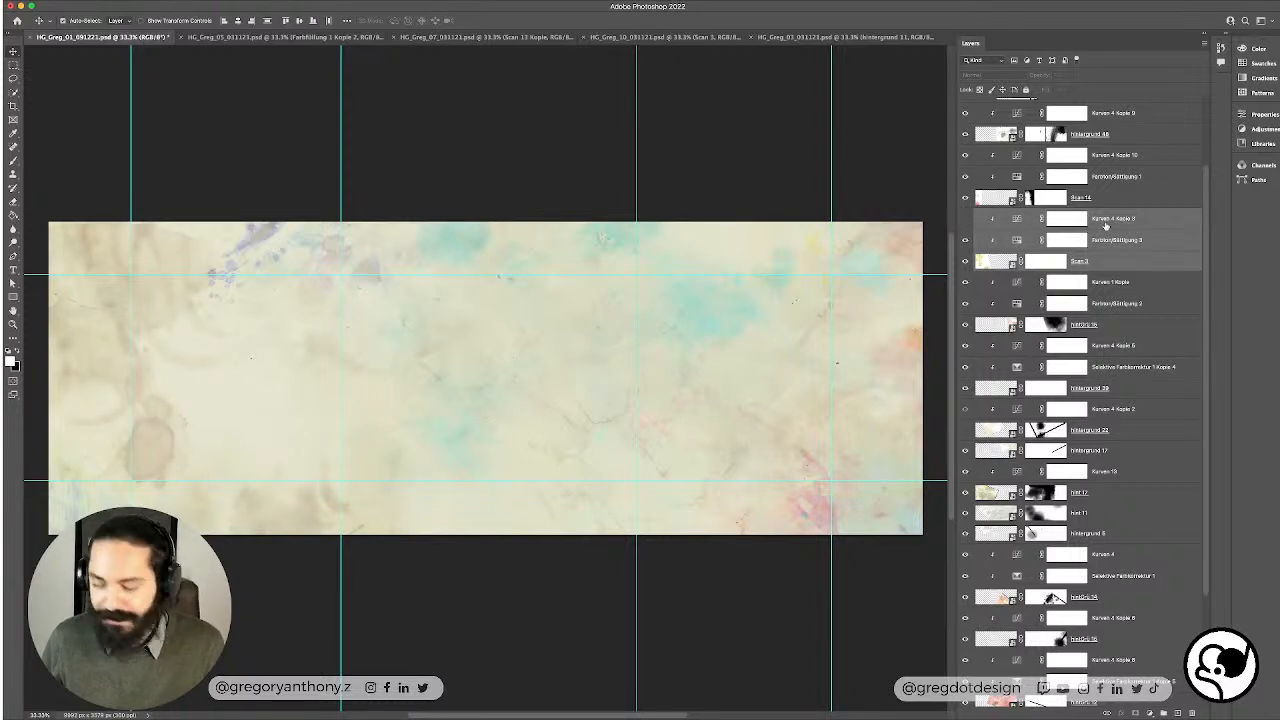
key(super+g)
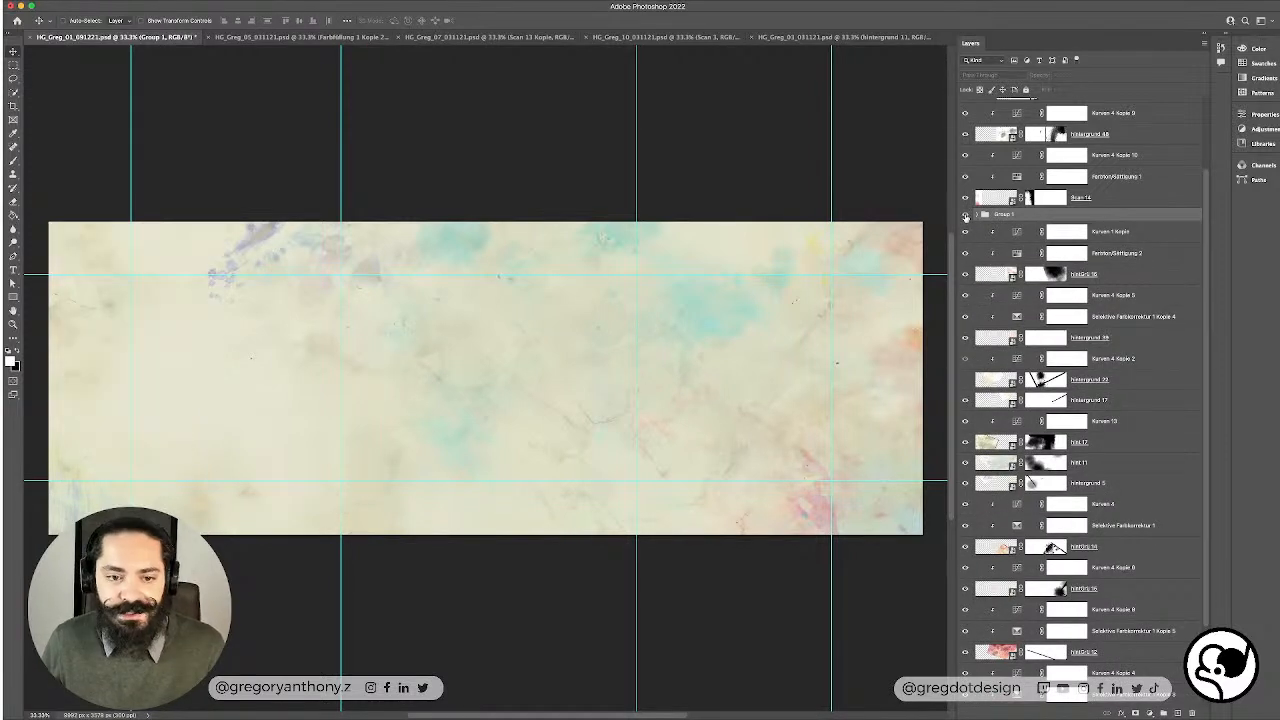
click(965, 216)
Step: Select the Hint 11 layer, compare the background with and without it, and delete the layer
super+click(462, 241)
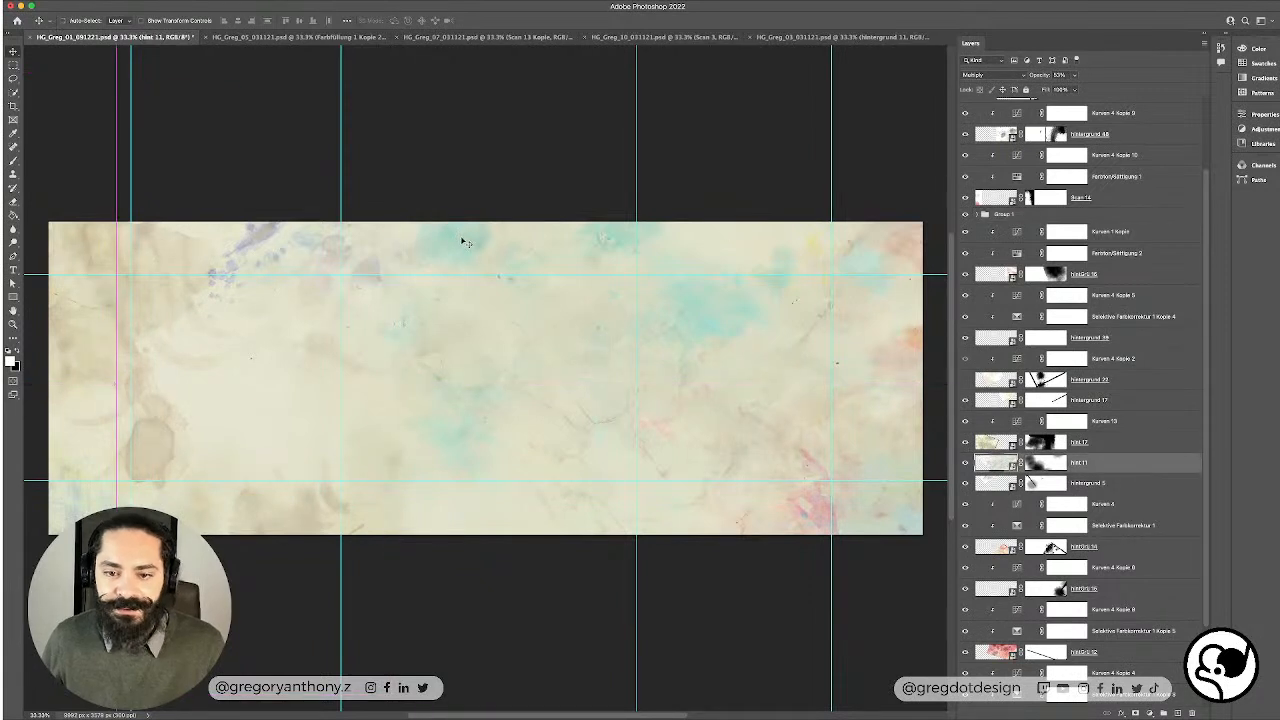
click(965, 463)
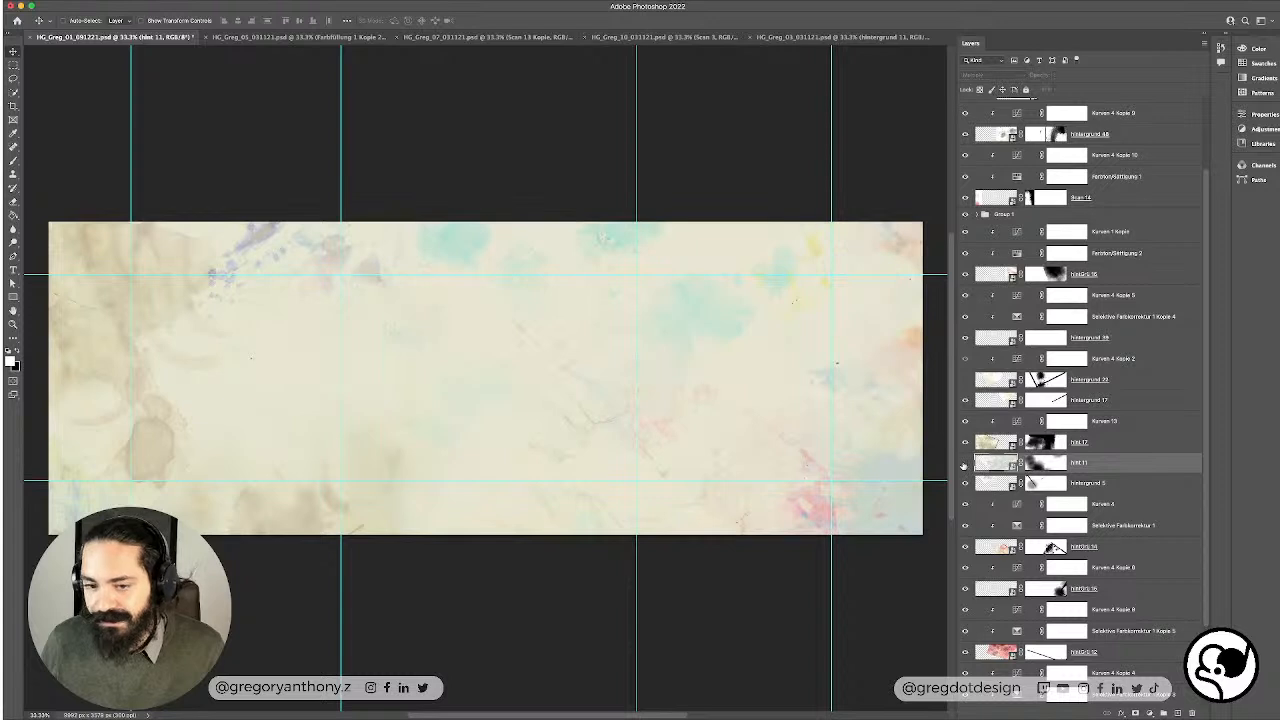
click(965, 463)
click(965, 463)
click(965, 463)
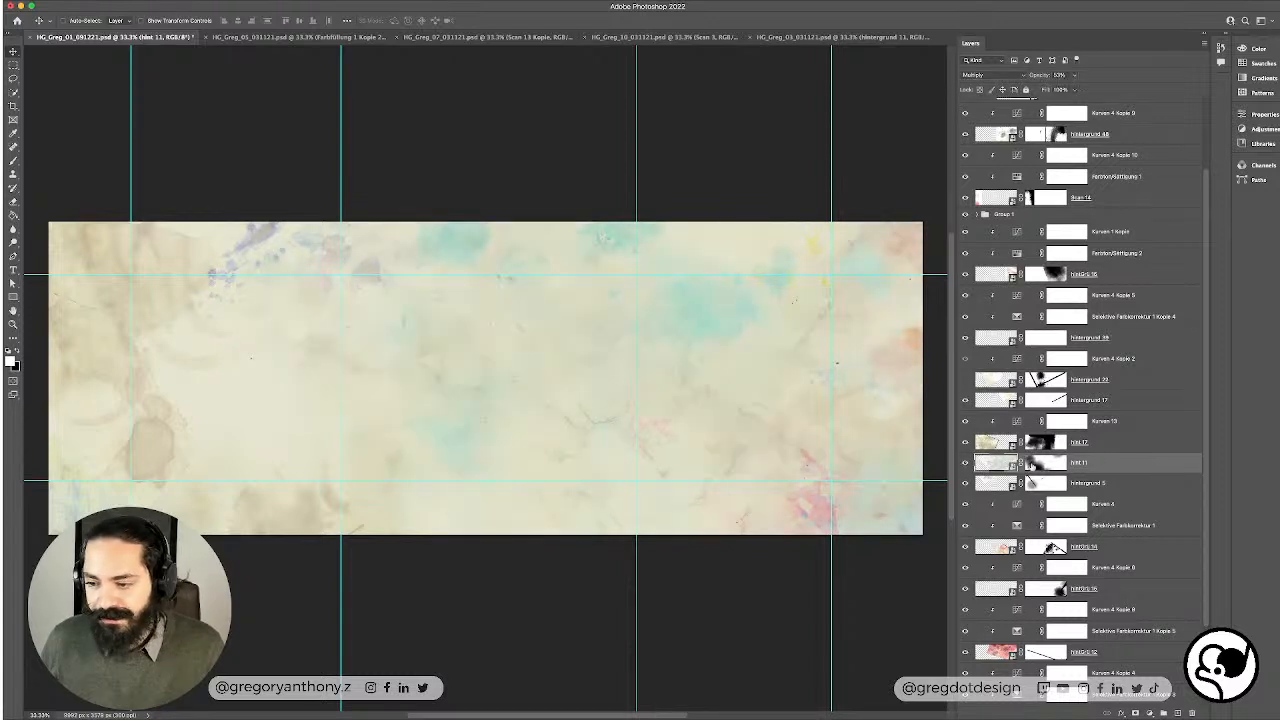
key(Delete)
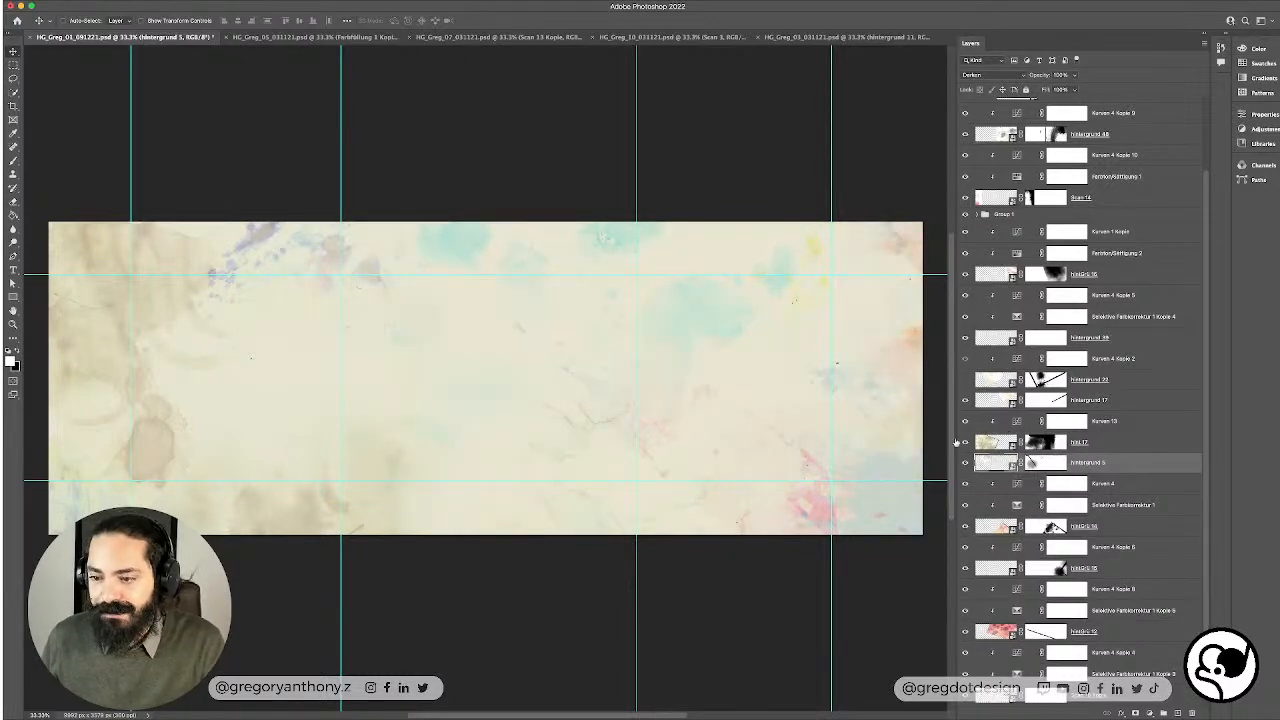
Step: Compare the background with and without the Hint 17 layer and delete that layer's mask
click(966, 442)
click(966, 443)
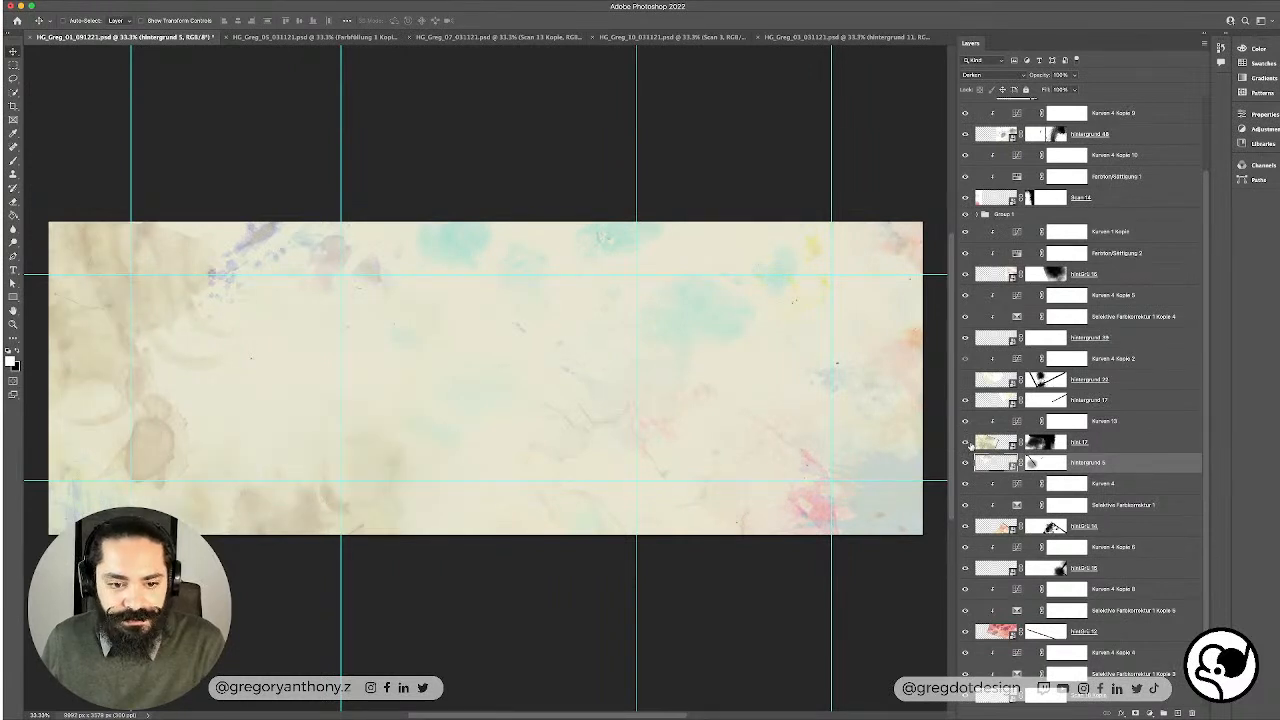
click(966, 442)
click(966, 442)
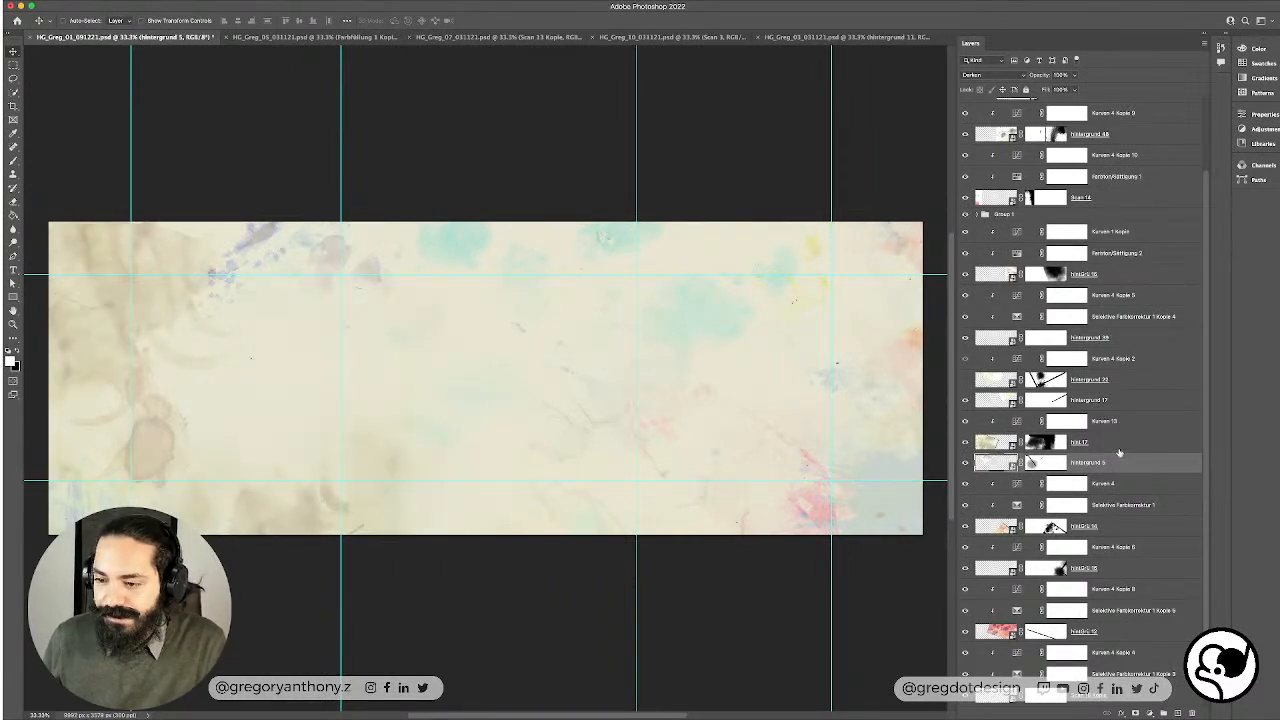
click(1101, 449)
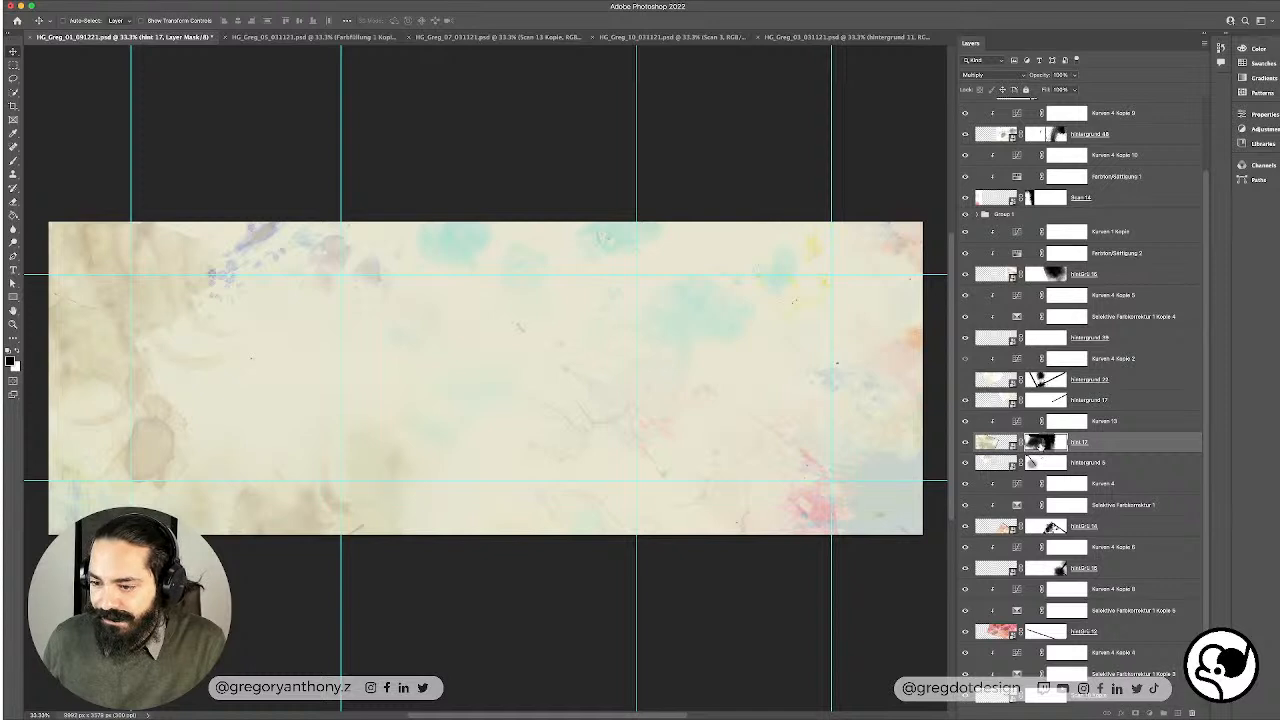
scroll(1135, 705, down, 2)
click(1192, 713)
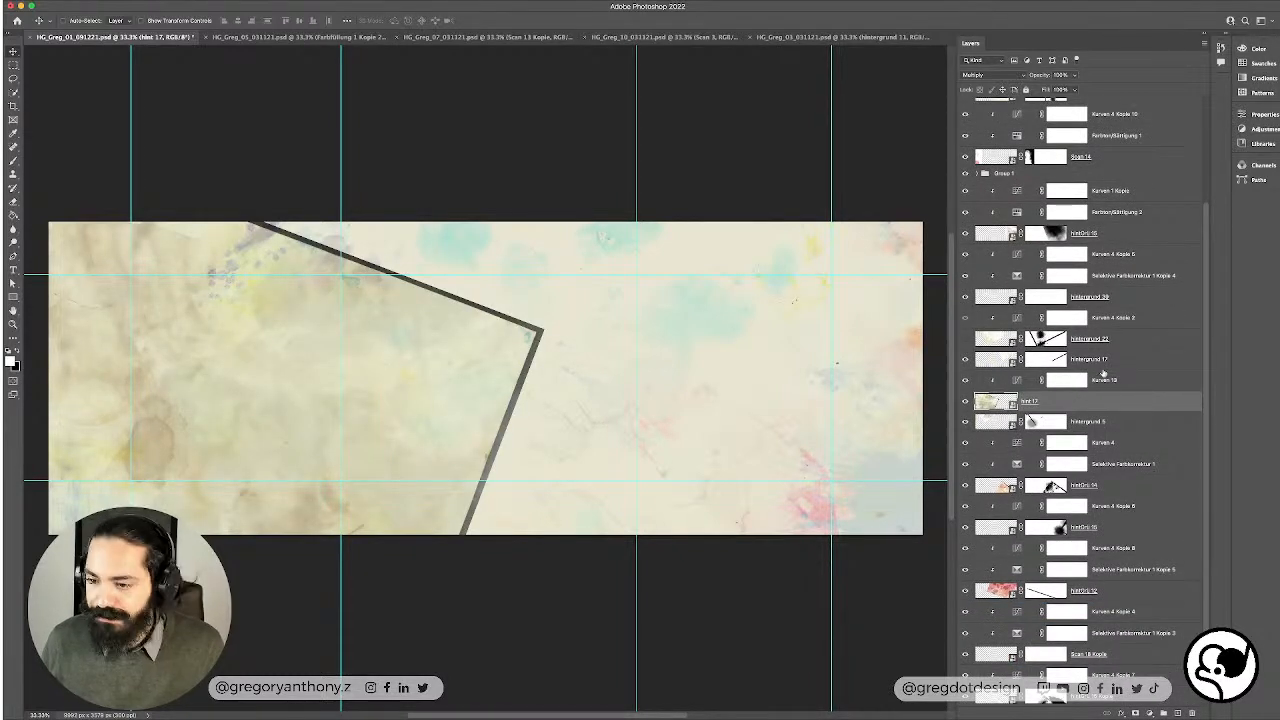
Step: Move the unmasked Hint 17 texture over the right part of the background and rotate it to about 130°
drag(365, 403, 805, 350)
key(ctrl+t)
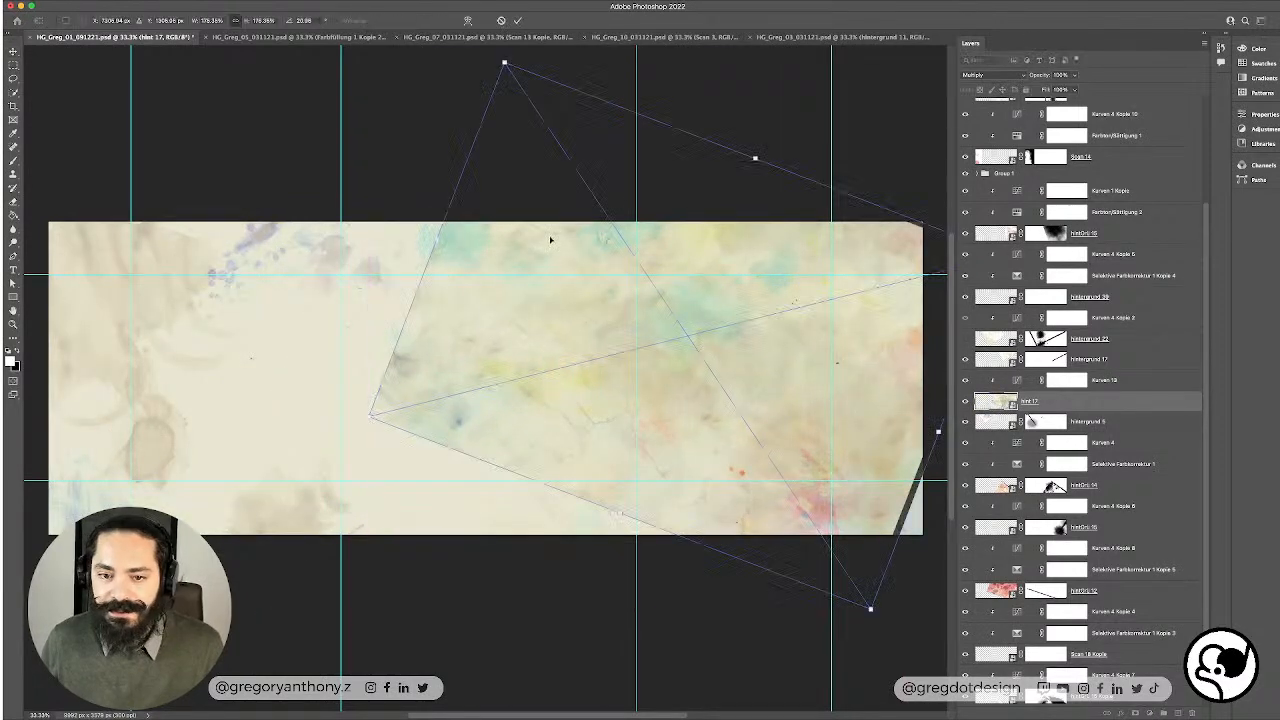
scroll(549, 240, down, 2)
drag(533, 108, 860, 250)
drag(689, 296, 719, 337)
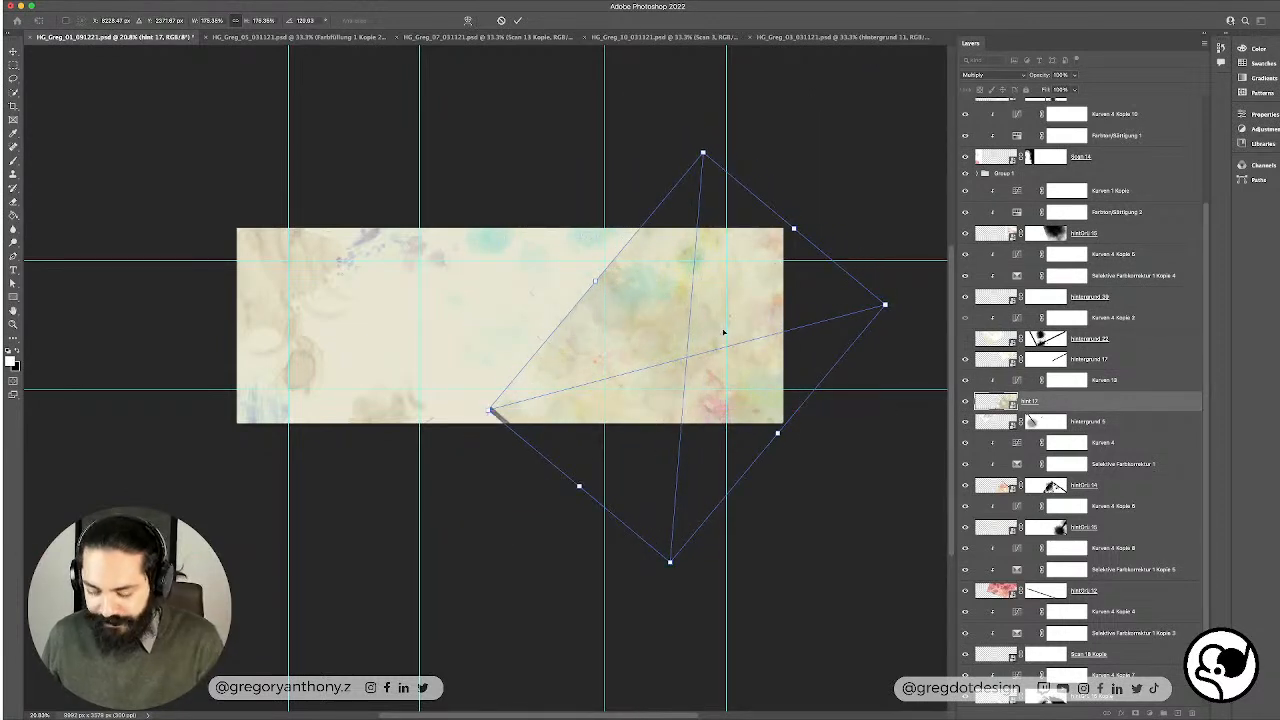
key(Return)
Step: Select the Hintergrund 17 layer, compare the background with and without it, and delete the layer
click(488, 242)
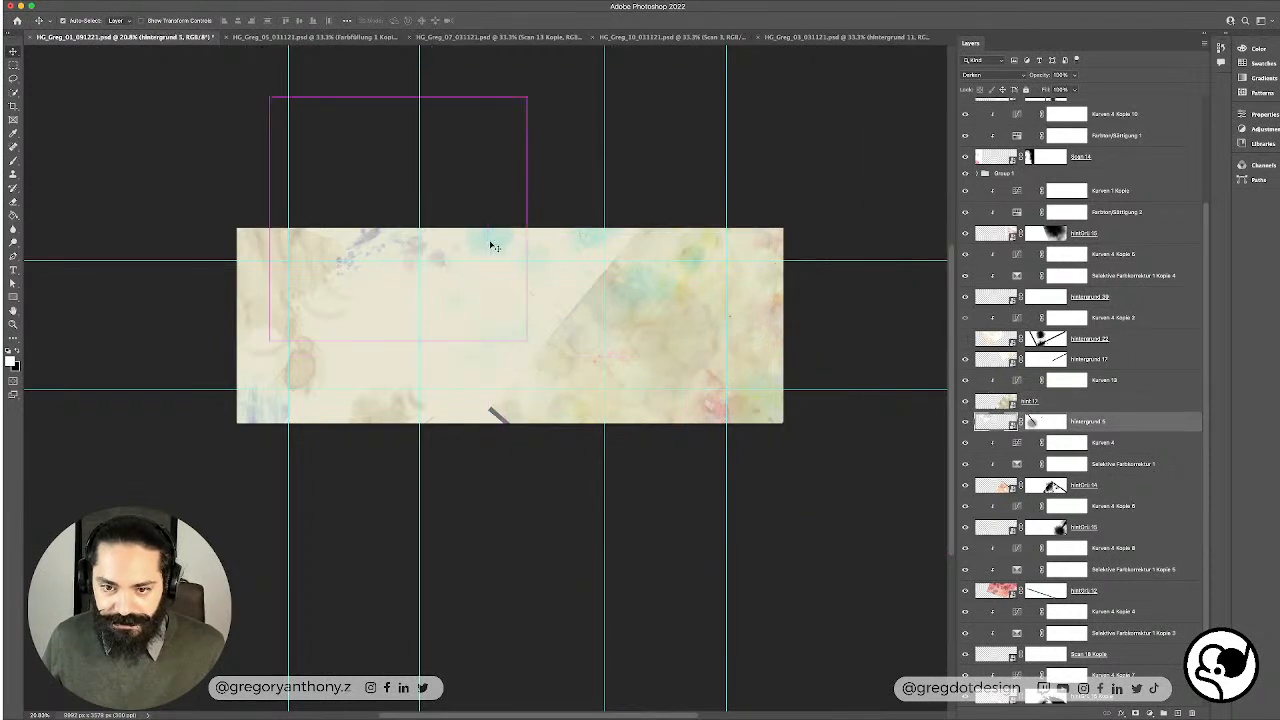
click(577, 234)
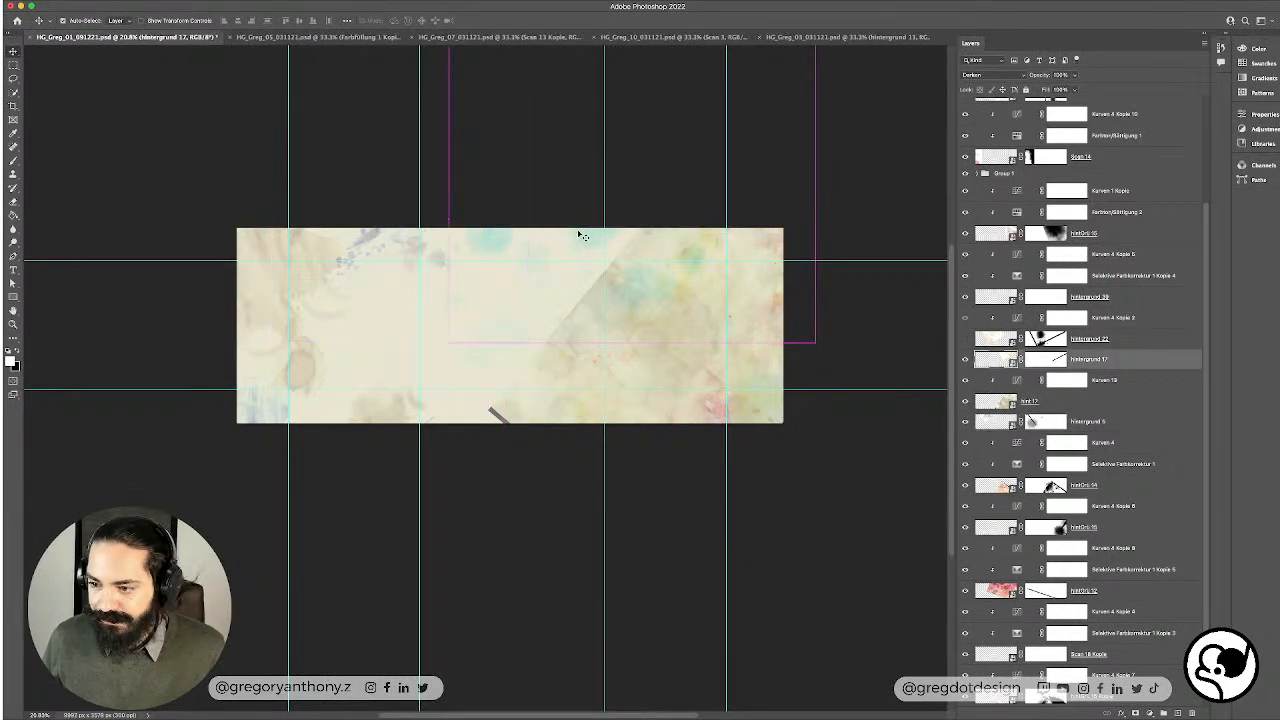
click(967, 361)
click(967, 361)
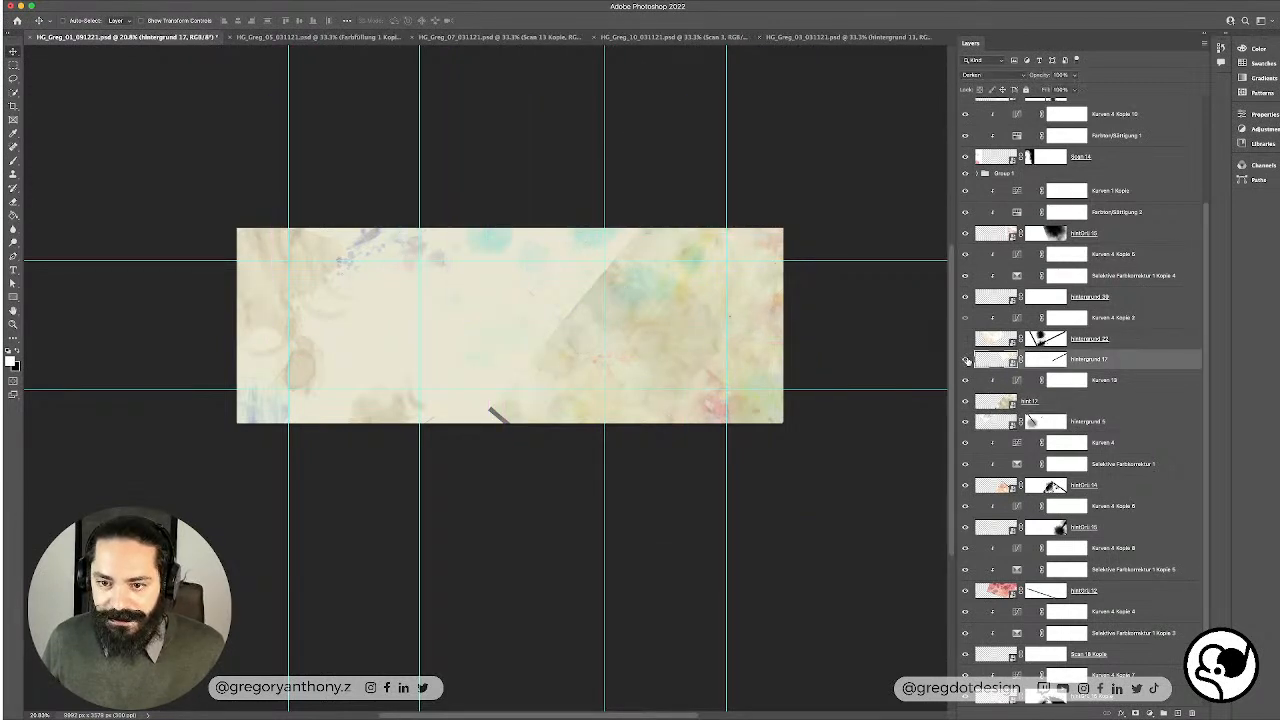
click(967, 361)
click(967, 361)
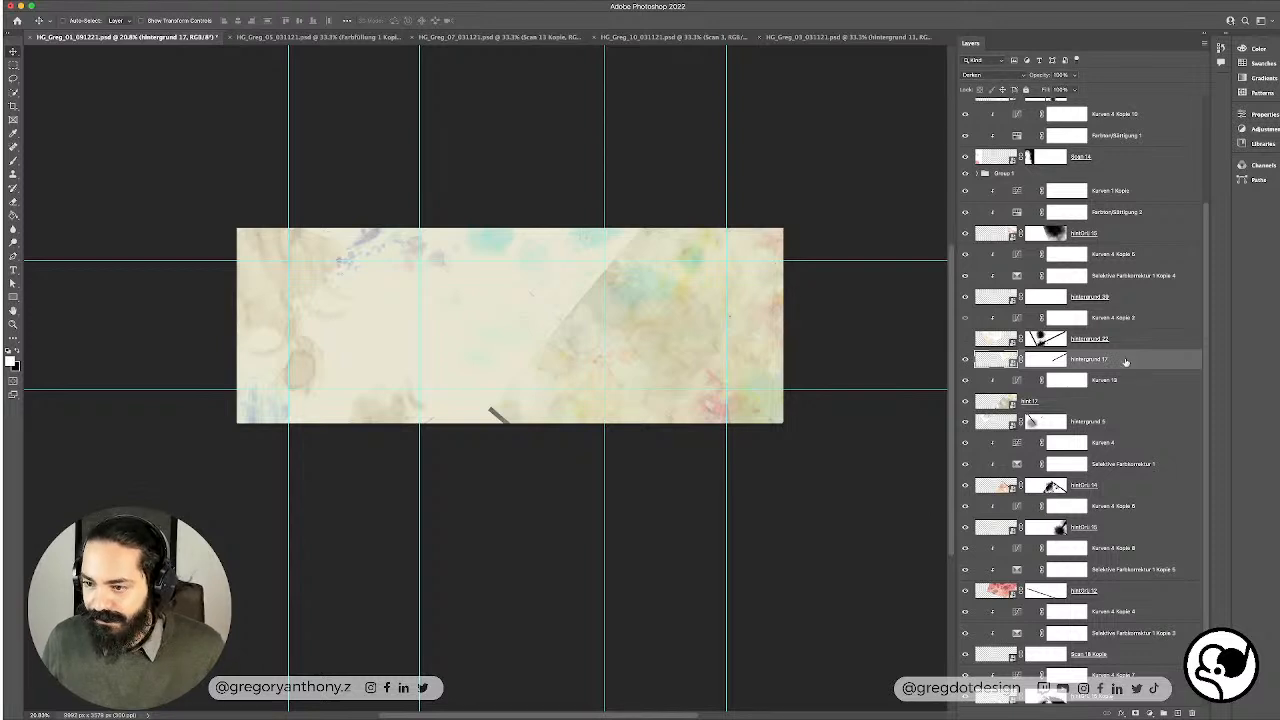
key(Delete)
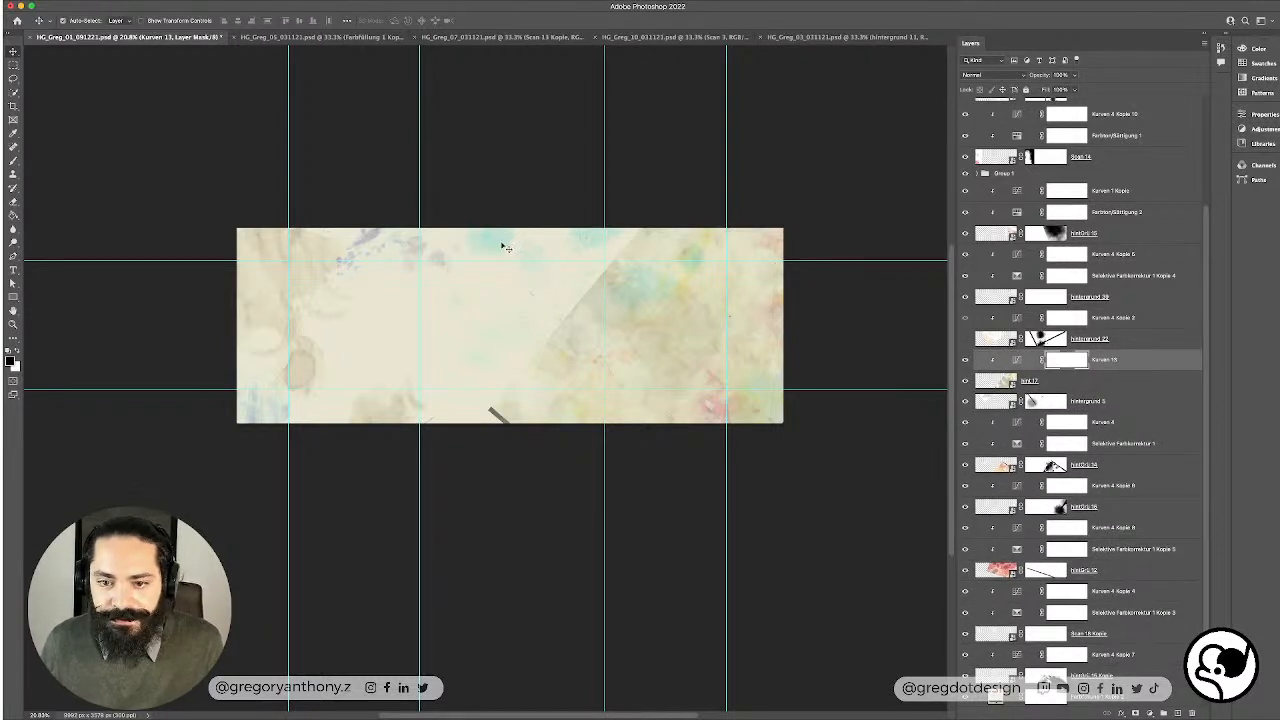
Step: Select the HintGrü 12 layer from its turquoise stain and switch its visibility off and on
click(505, 247)
click(967, 572)
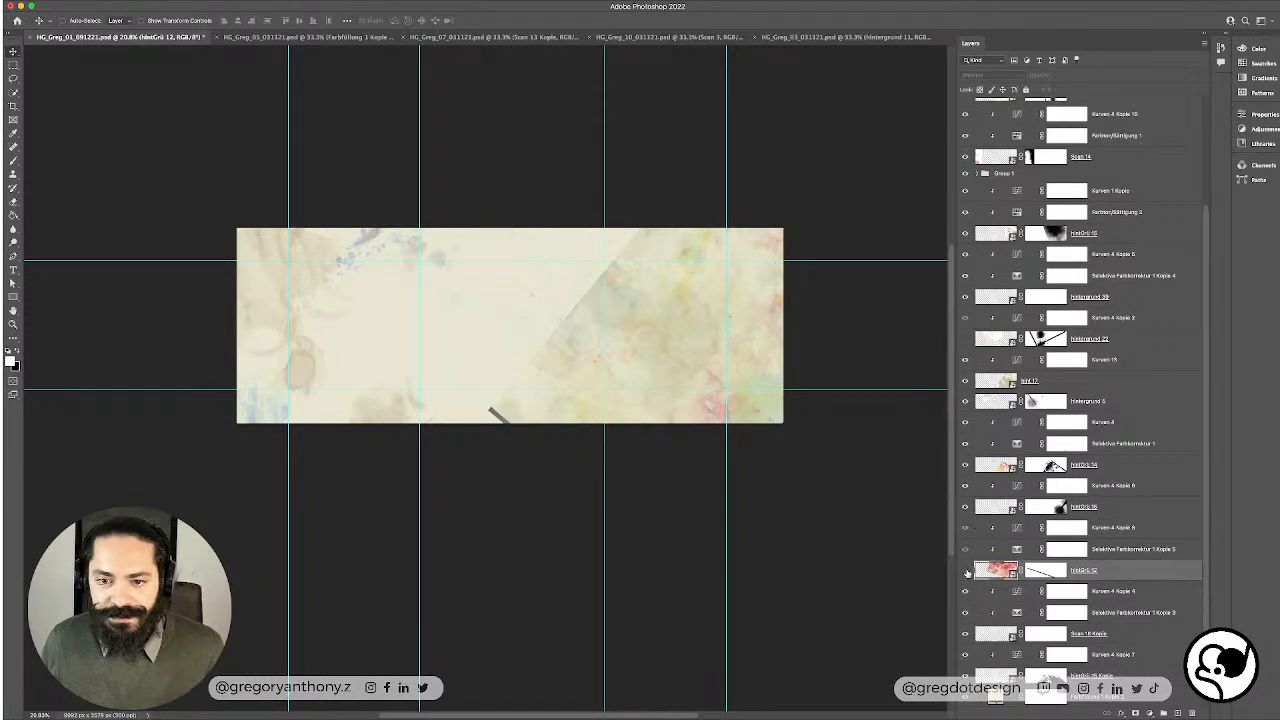
click(967, 572)
click(967, 572)
click(967, 572)
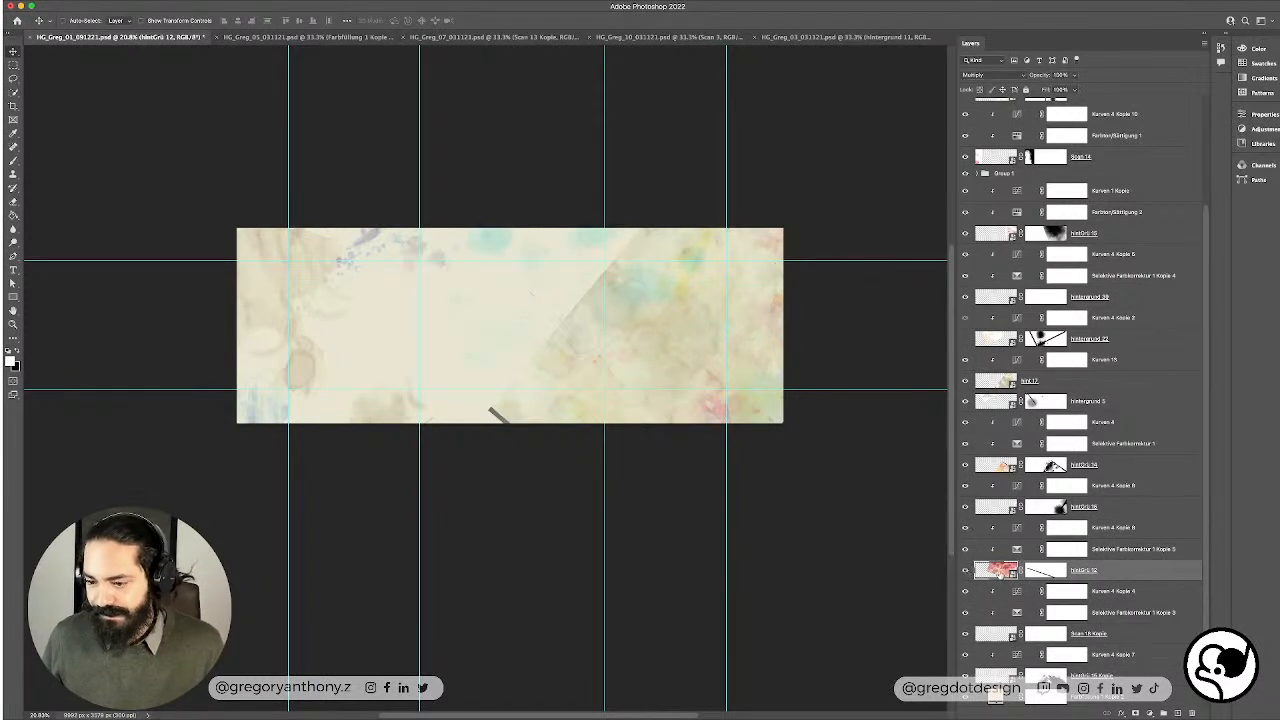
Step: Compare the HintGrü 12 stains with and without the Selektive Farbkorrektur 1 Kopie 5 colour adjustment
click(966, 549)
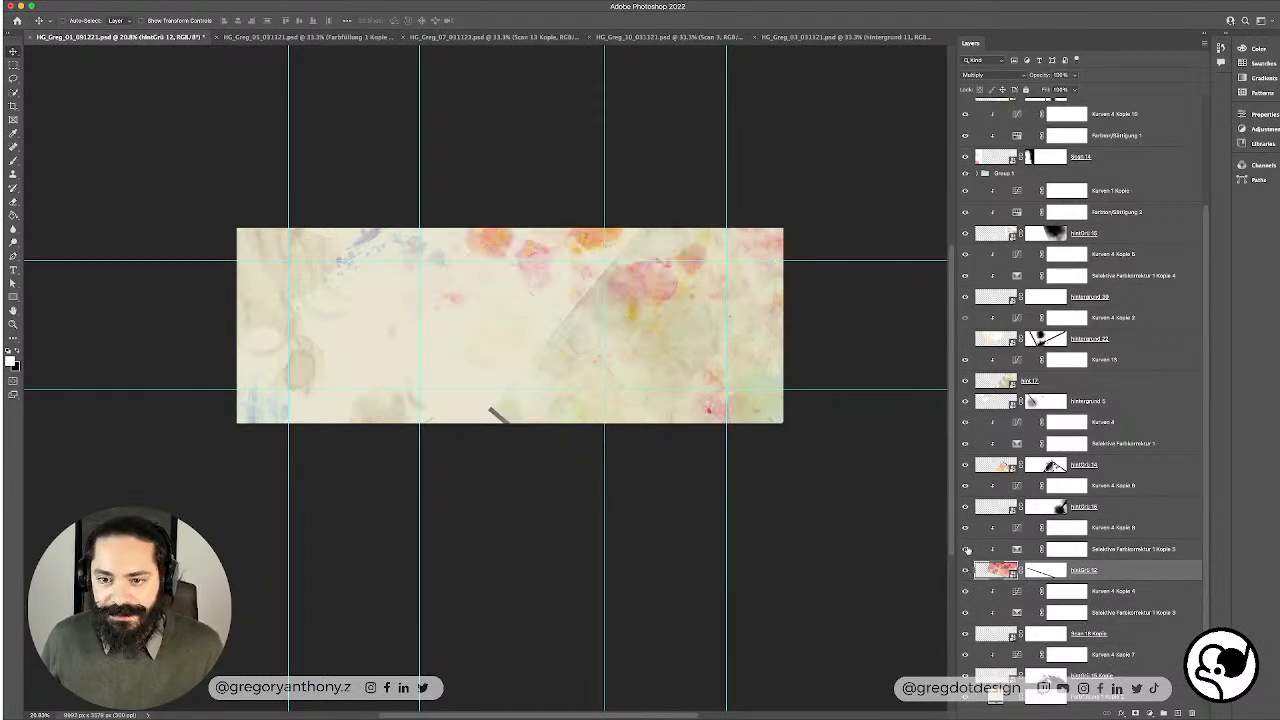
click(966, 549)
click(966, 549)
click(966, 549)
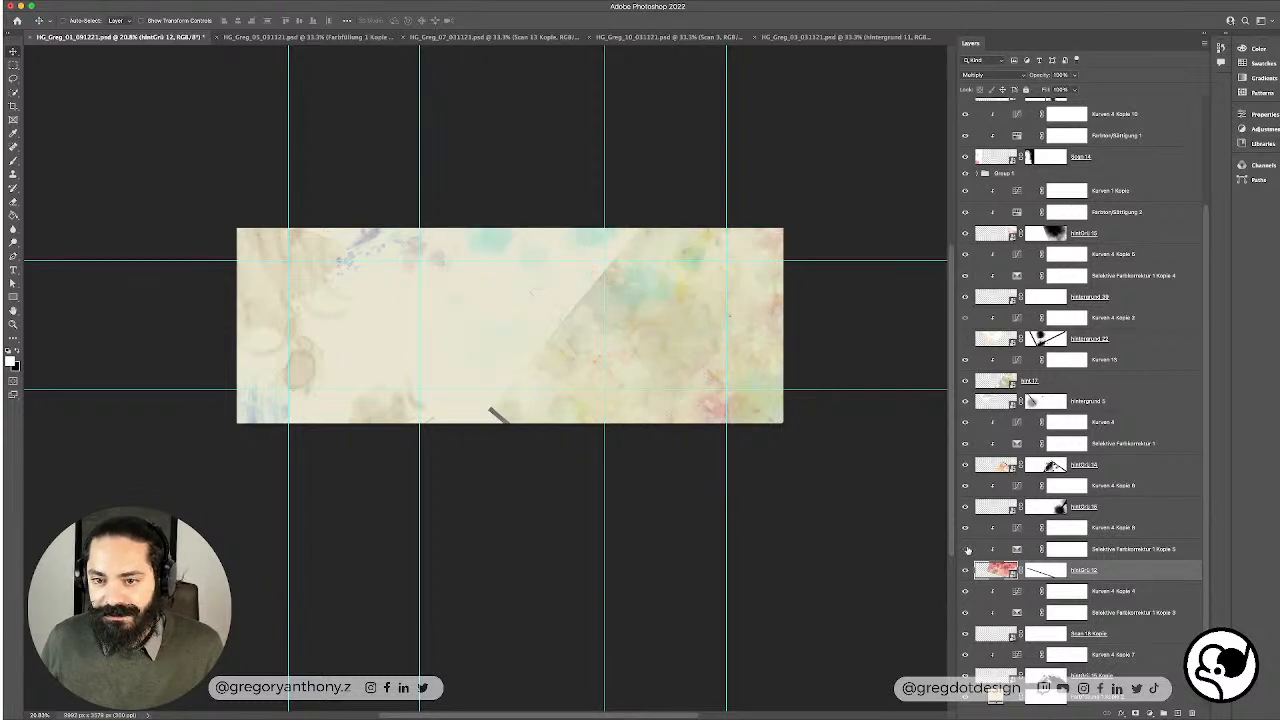
click(966, 549)
click(966, 549)
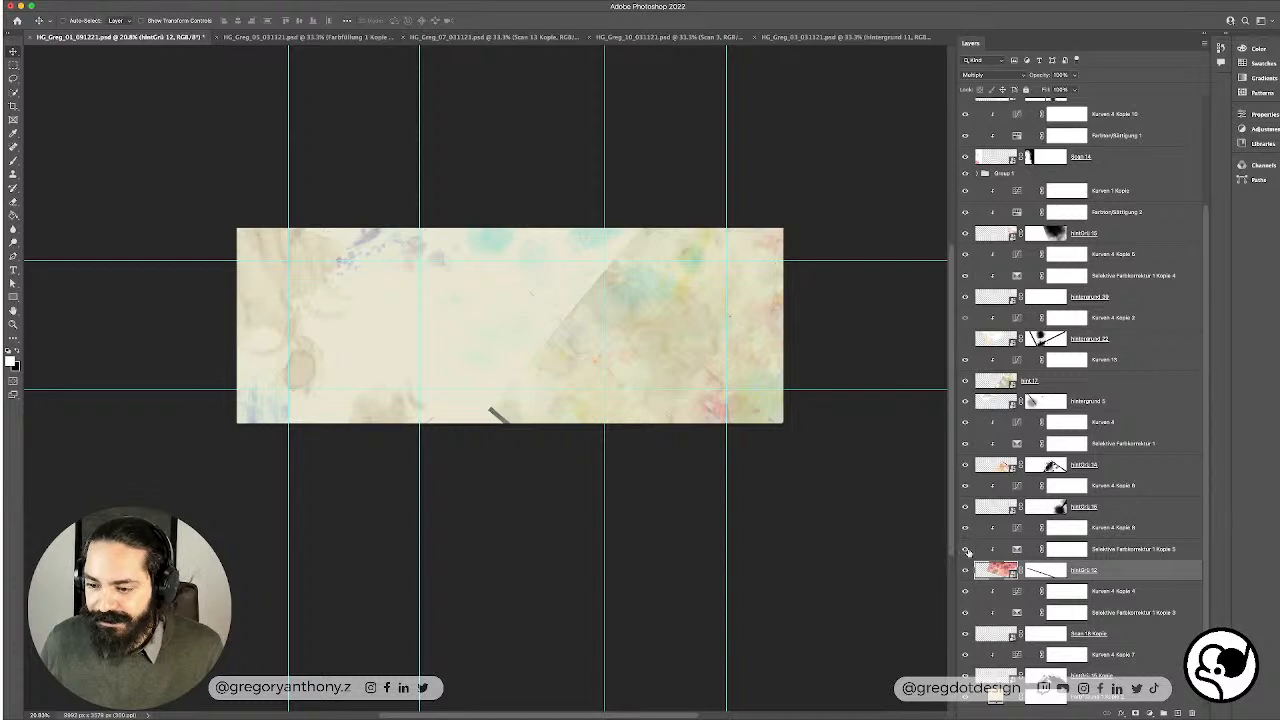
click(966, 549)
click(966, 549)
Step: Select the Selektive Farbkorrektur 1 Kopie 5 adjustment and open its selective colour properties
click(1155, 550)
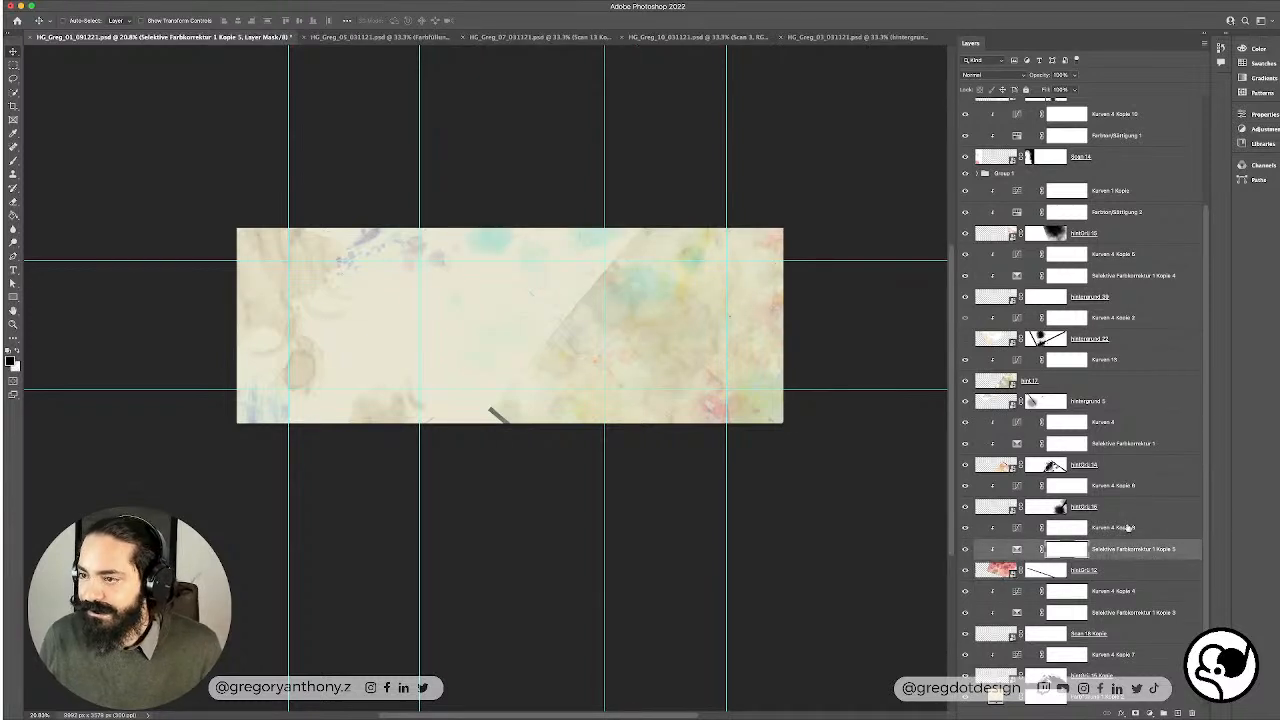
click(1243, 129)
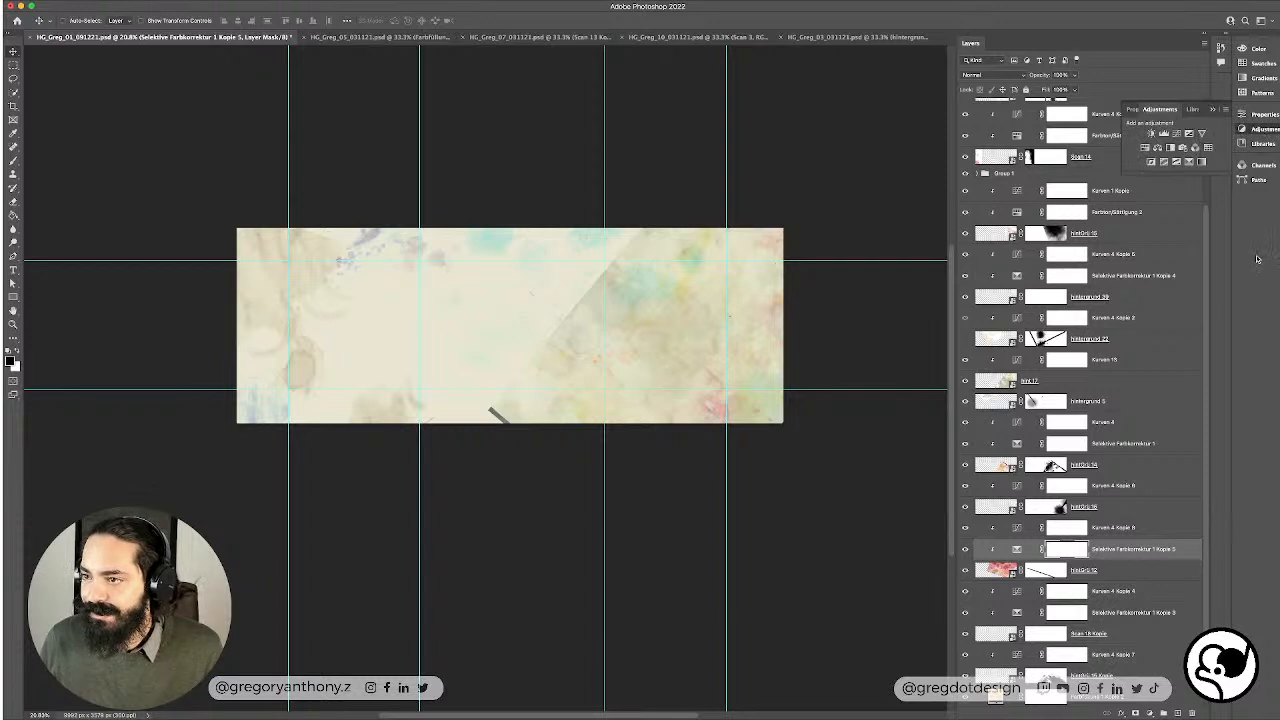
click(1262, 115)
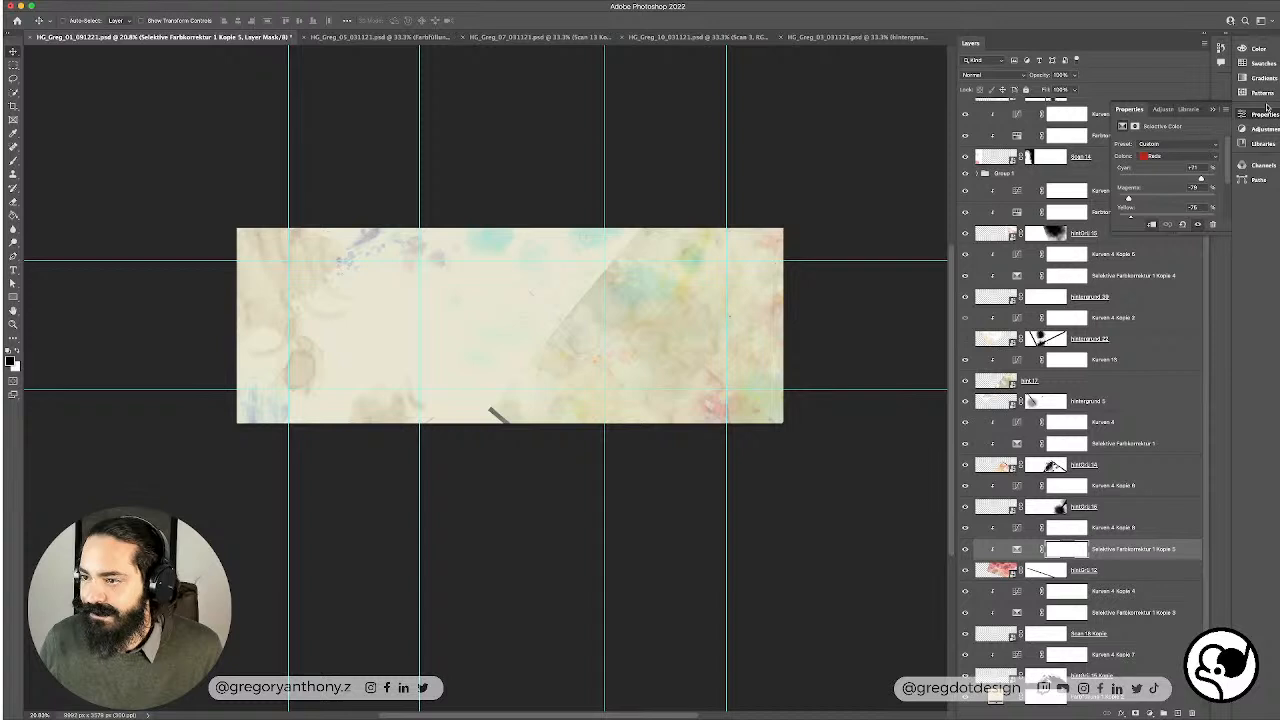
Step: Dock the Properties panel in its own column beside Layers and shrink the remaining collapsed panels to a narrow strip
drag(1254, 118, 1259, 190)
click(1276, 33)
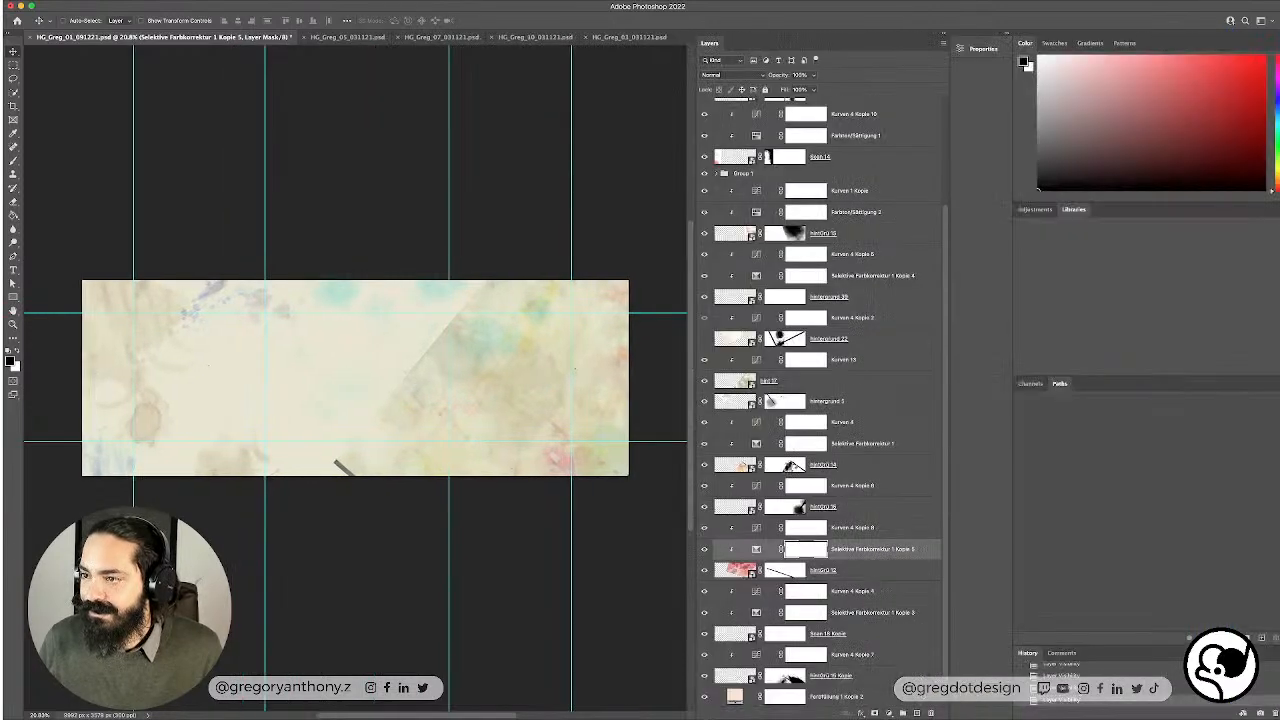
click(1276, 33)
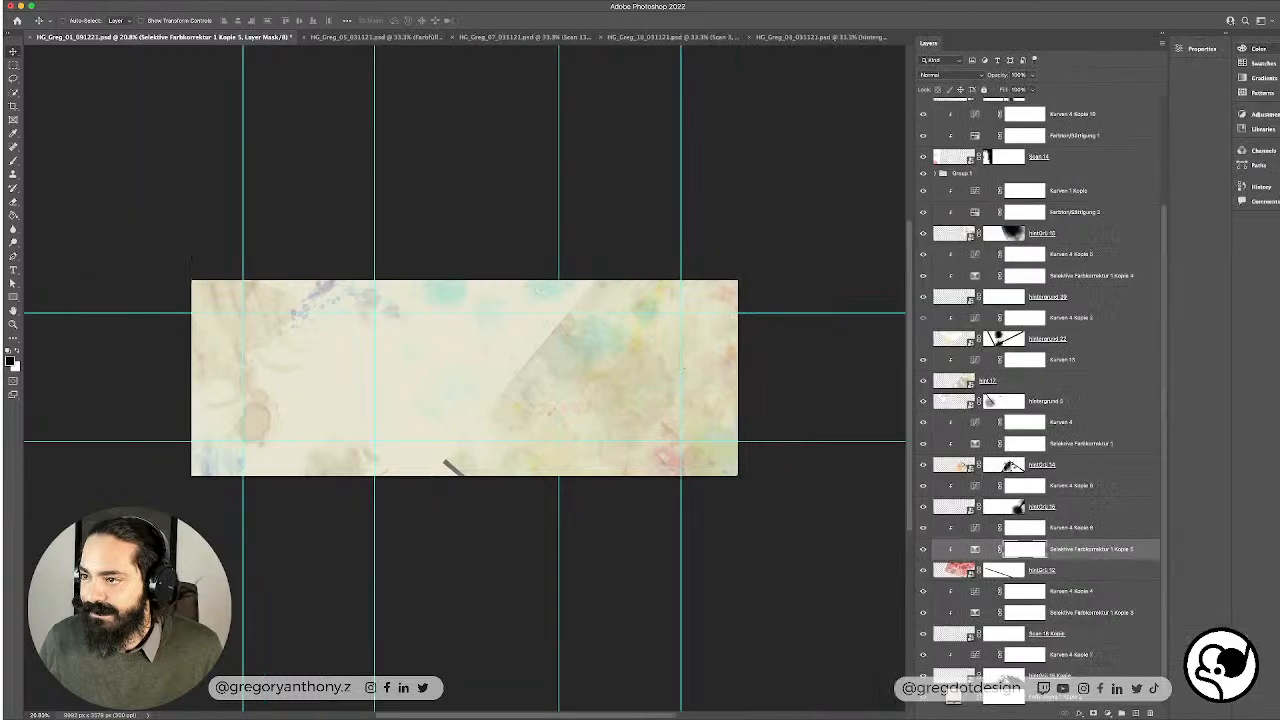
drag(1232, 52, 1276, 54)
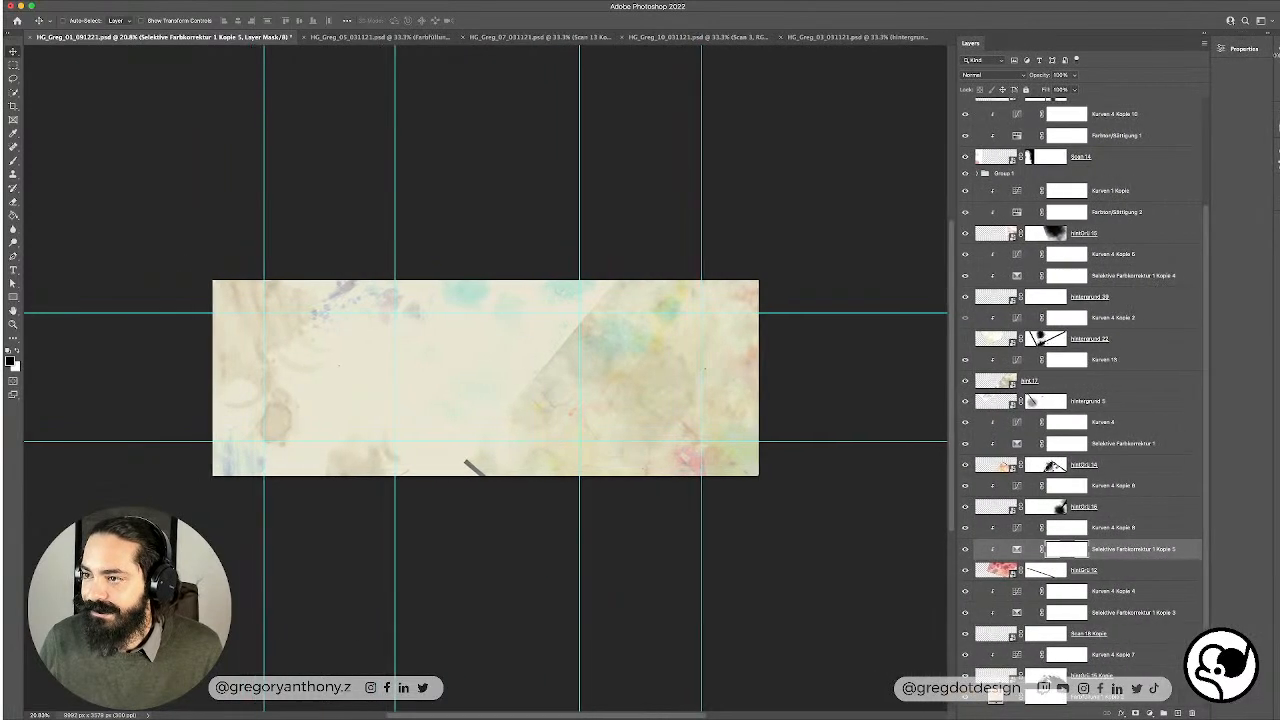
click(1243, 50)
click(1254, 55)
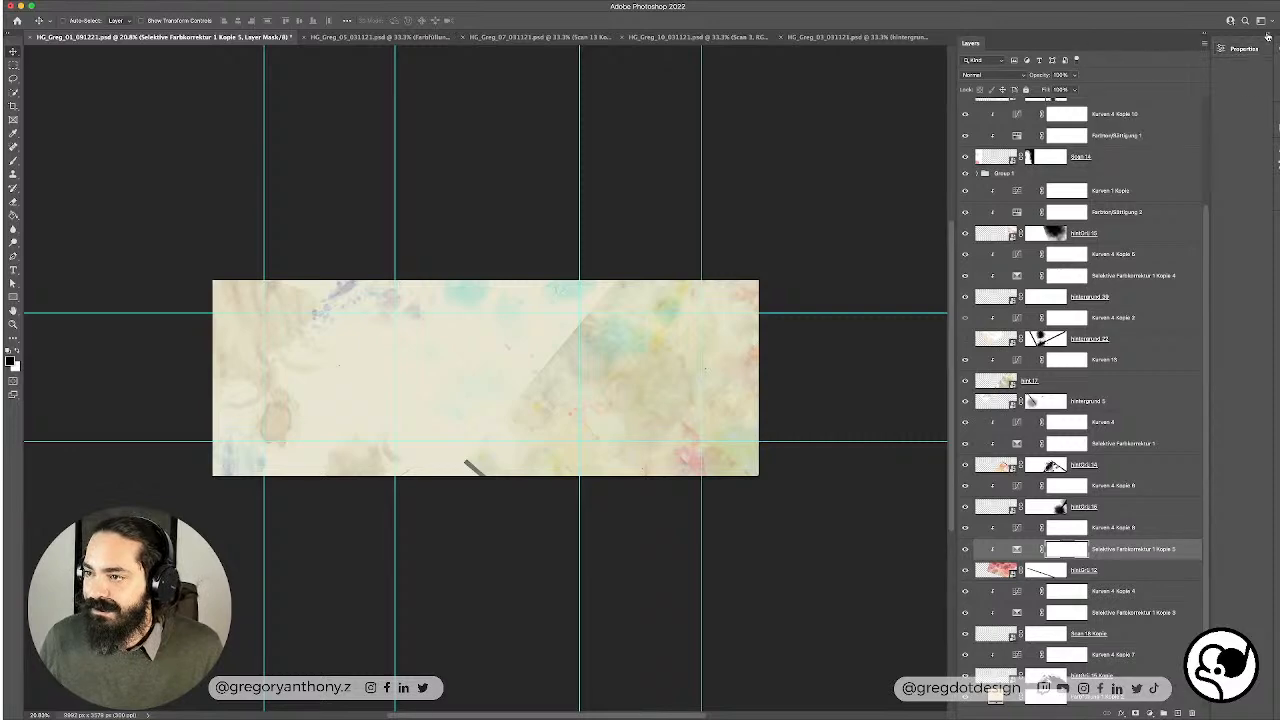
Step: Expand the collapsed Properties panel and widen it beside the Layers panel
click(1265, 38)
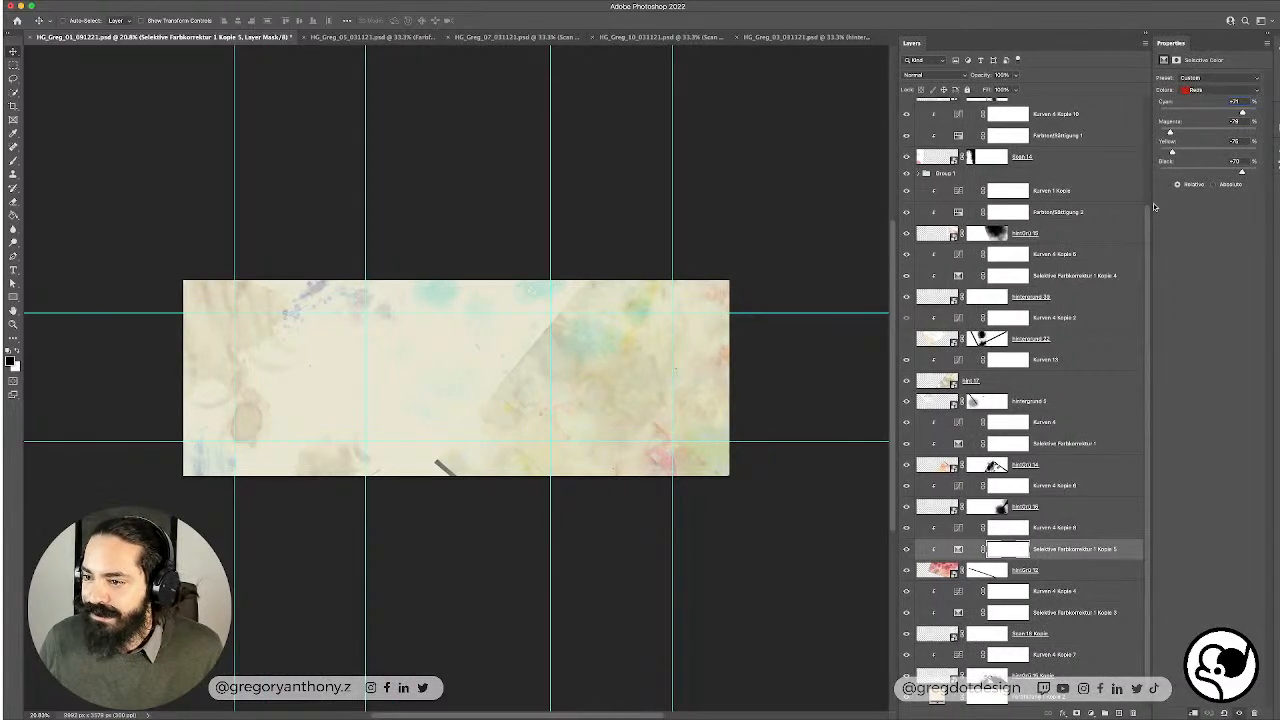
mouse_move(1150, 203)
mouse_down()
mouse_move(1124, 192)
mouse_move(1137, 188)
mouse_up()
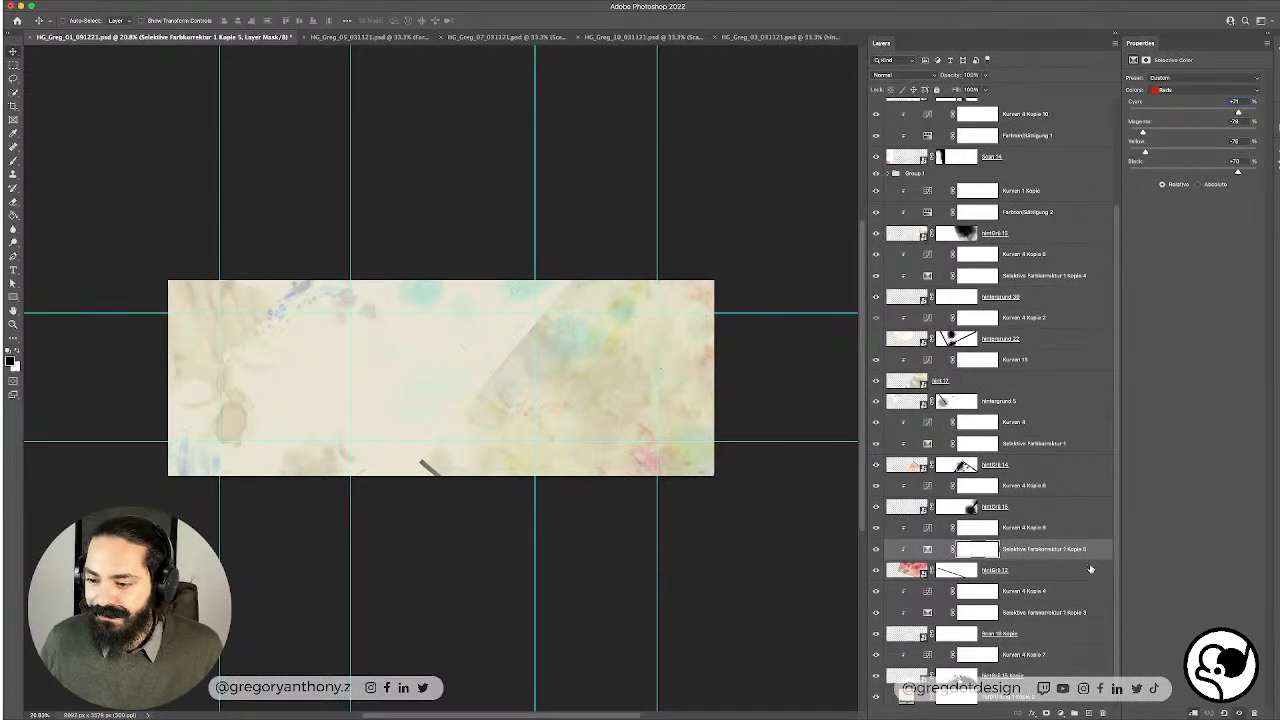
Step: Delete the Selektive Farbkorrektur 1 Kopie 5 adjustment clipped to the HintGrü 12 layer
click(1060, 556)
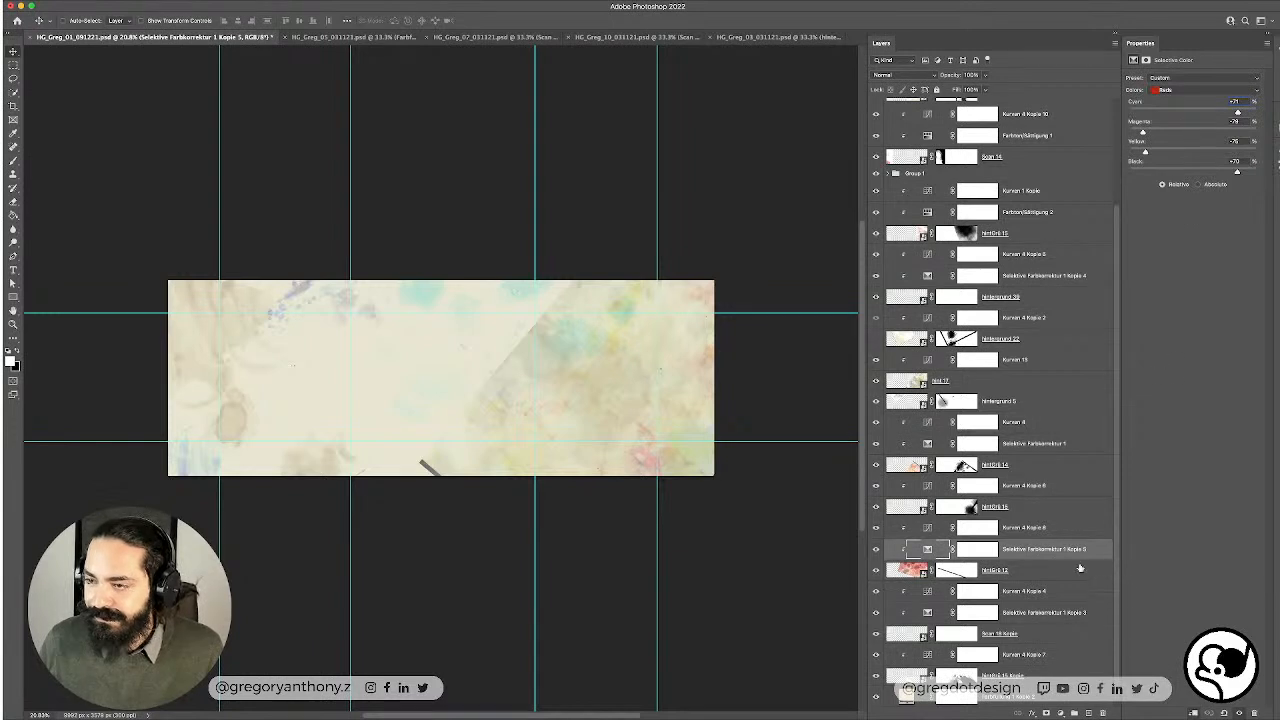
click(1043, 532)
click(1056, 553)
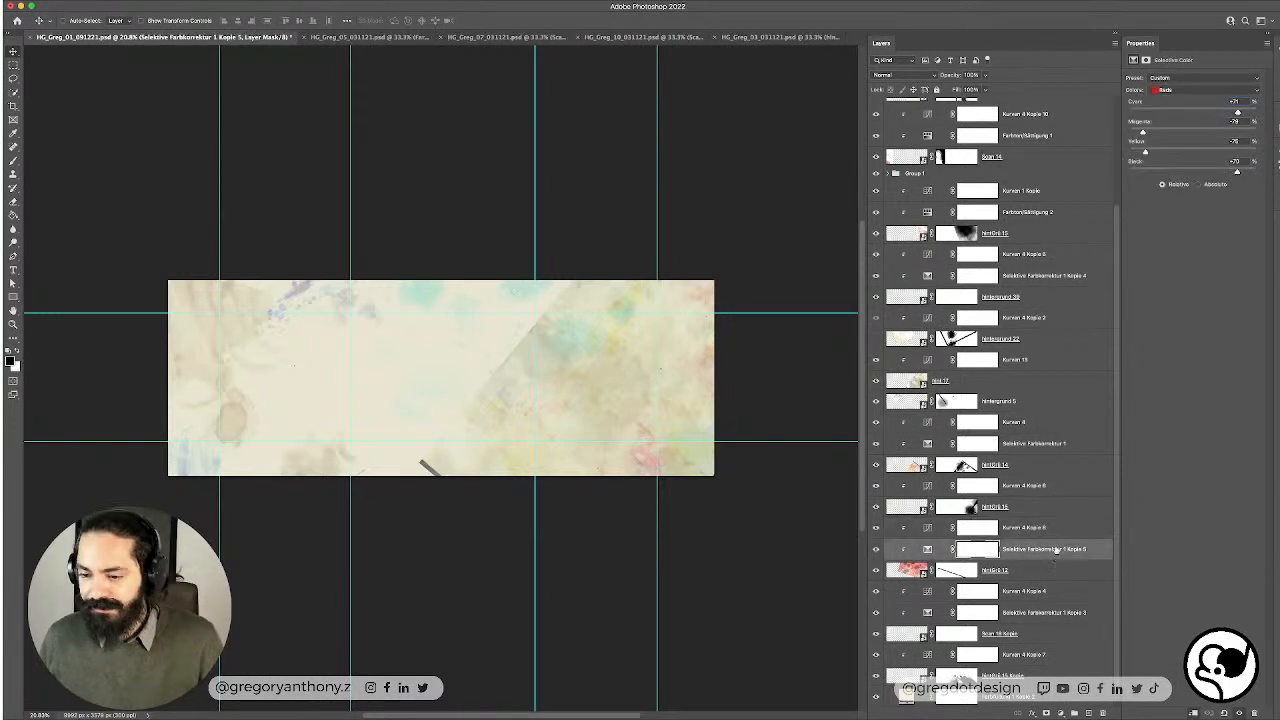
key(Delete)
key(Delete)
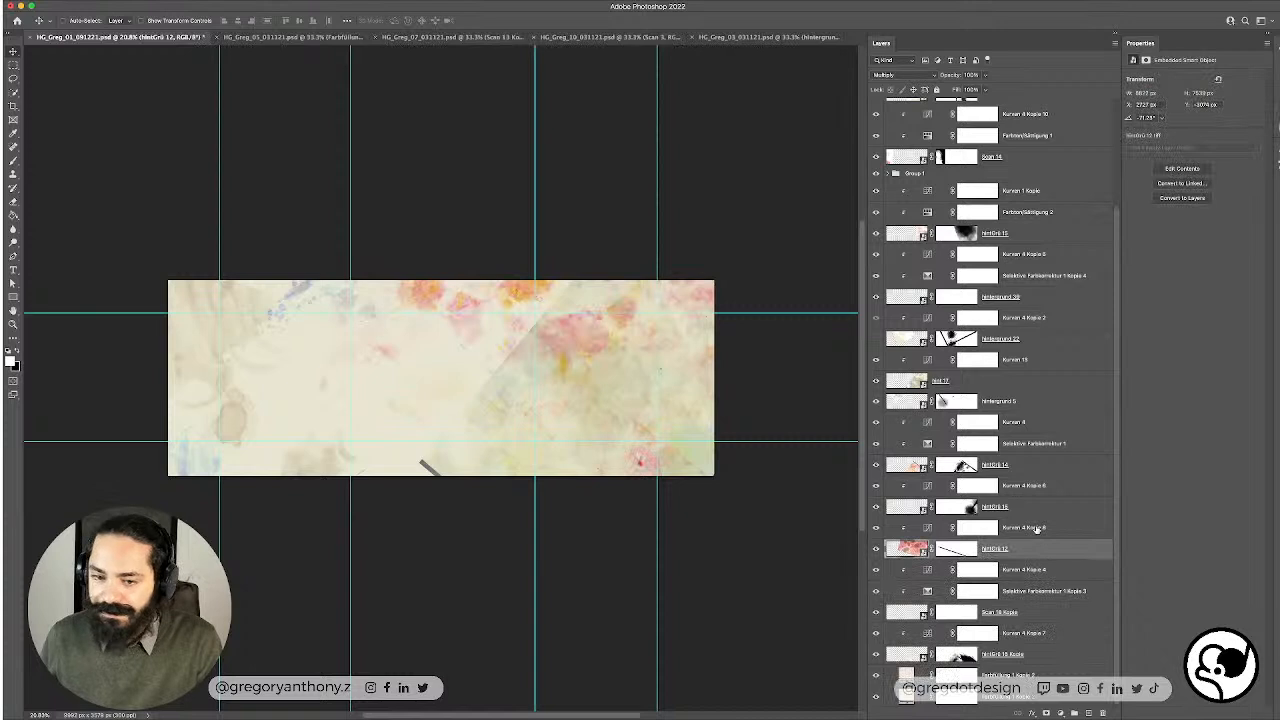
click(1038, 530)
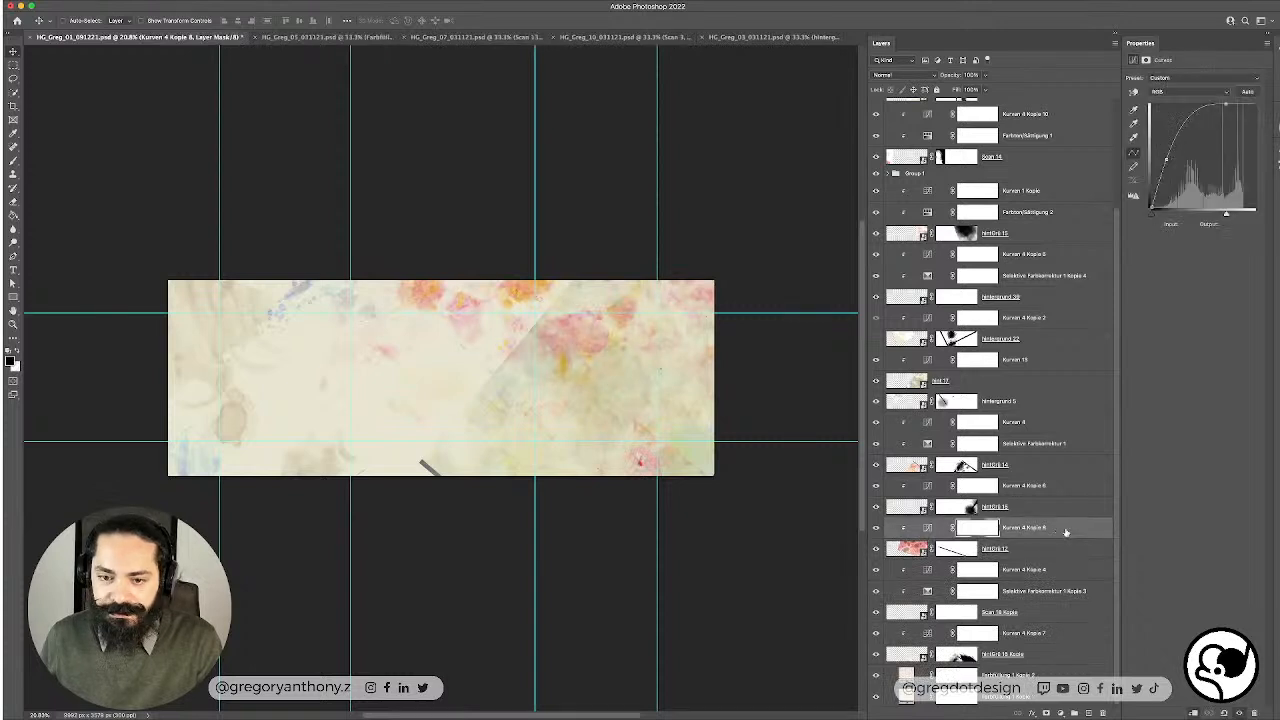
click(1000, 550)
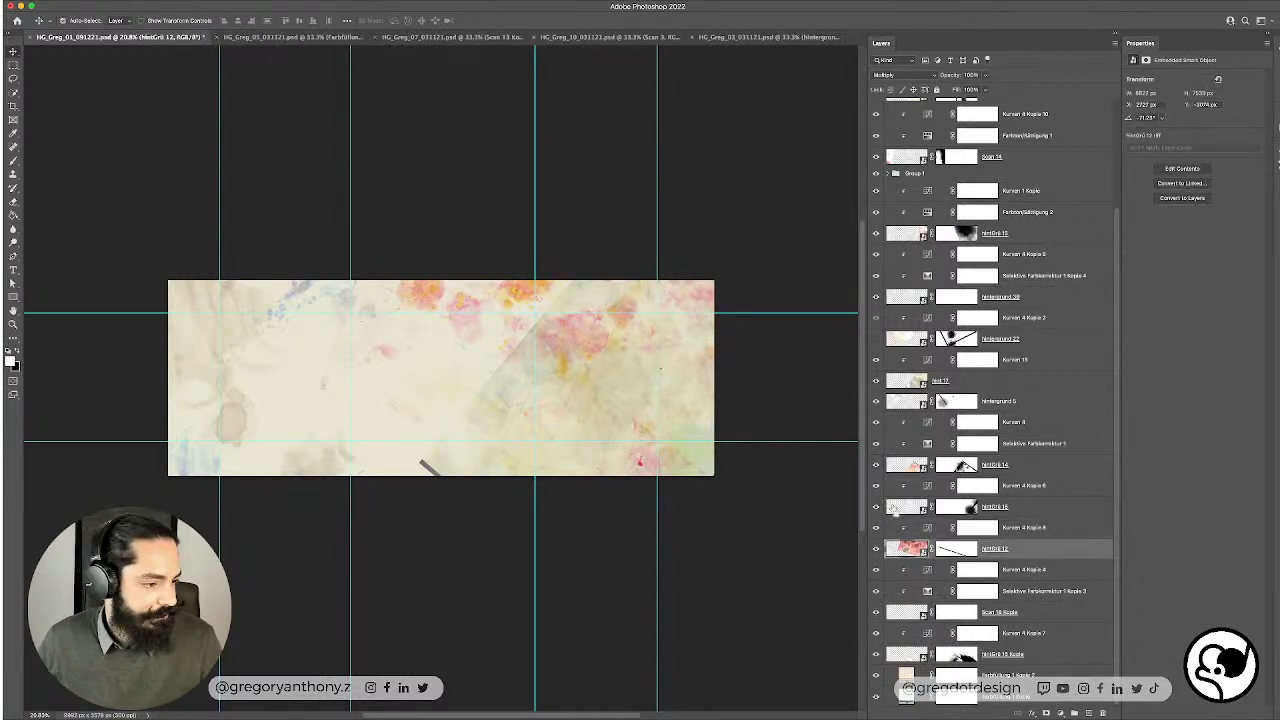
key(ctrl+t)
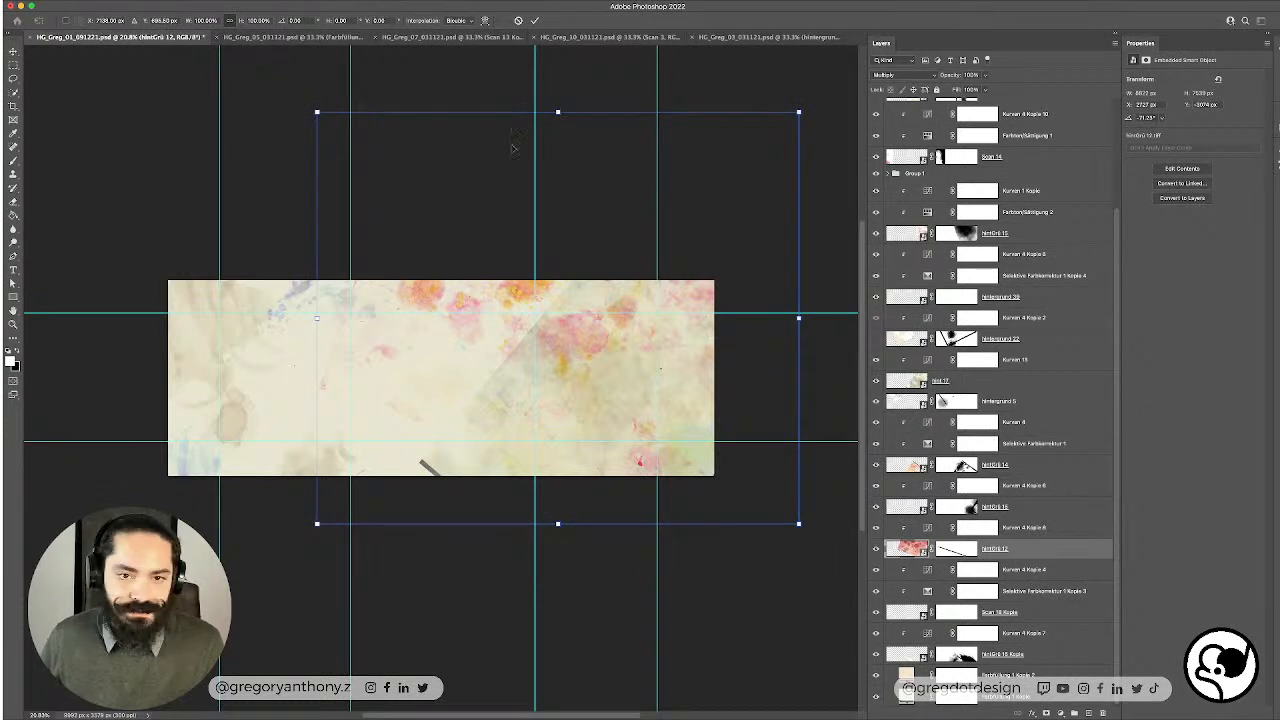
Step: Close the documents HG_Greg_10_031121.psd and HG_Greg_03_031121.psd
click(556, 40)
click(527, 38)
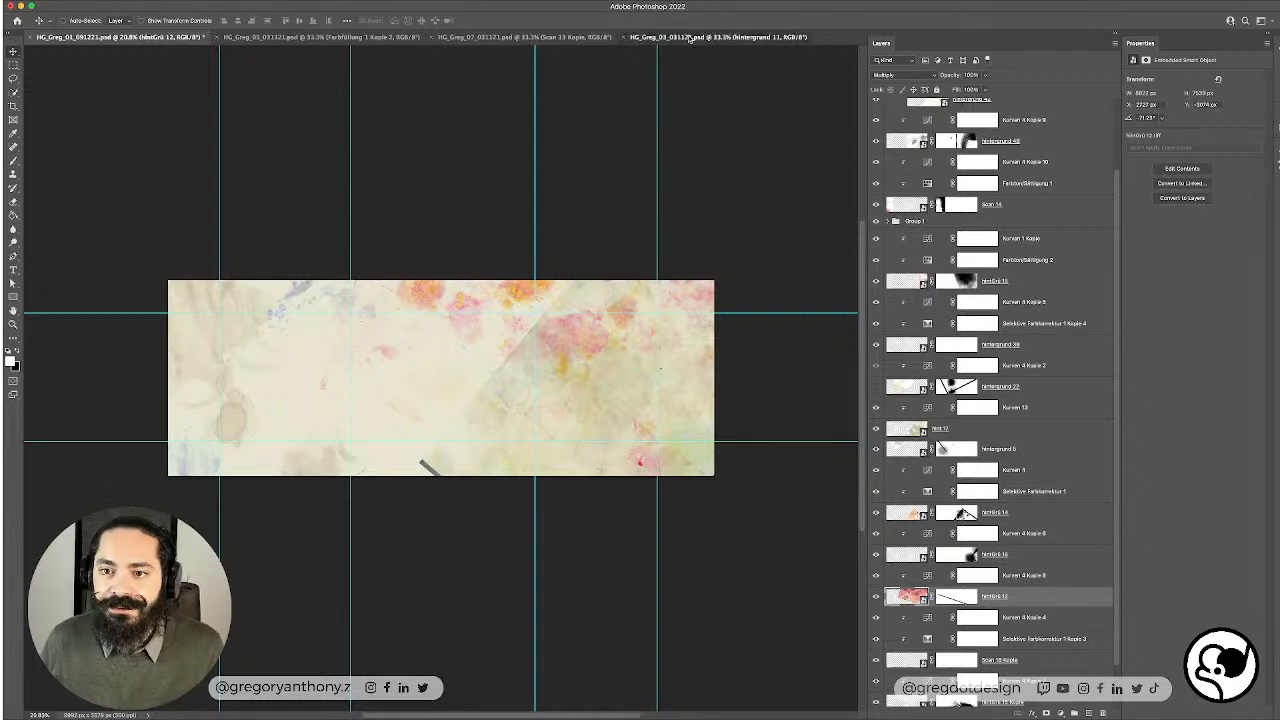
click(655, 38)
click(624, 37)
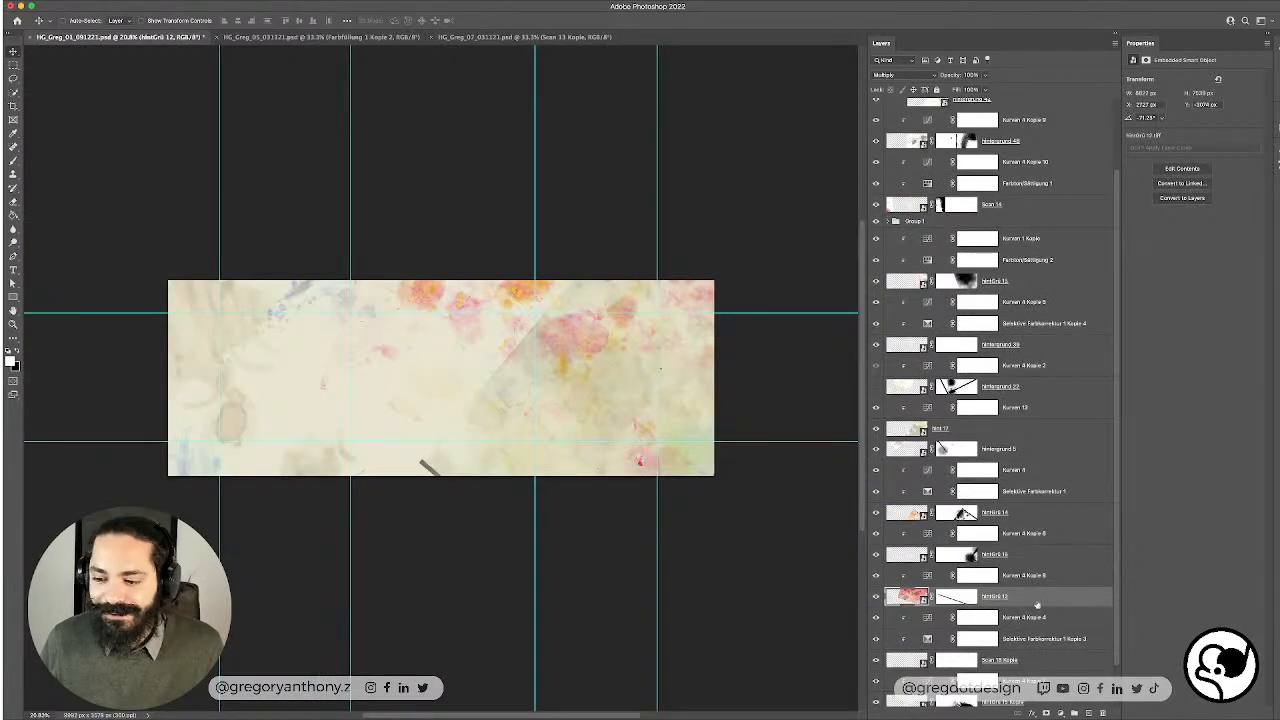
Step: Transform the HintGrü 12 layer: rotate it about 45°, scale it down and place its red and orange stains in the artwork's lower left half
key(ctrl+t)
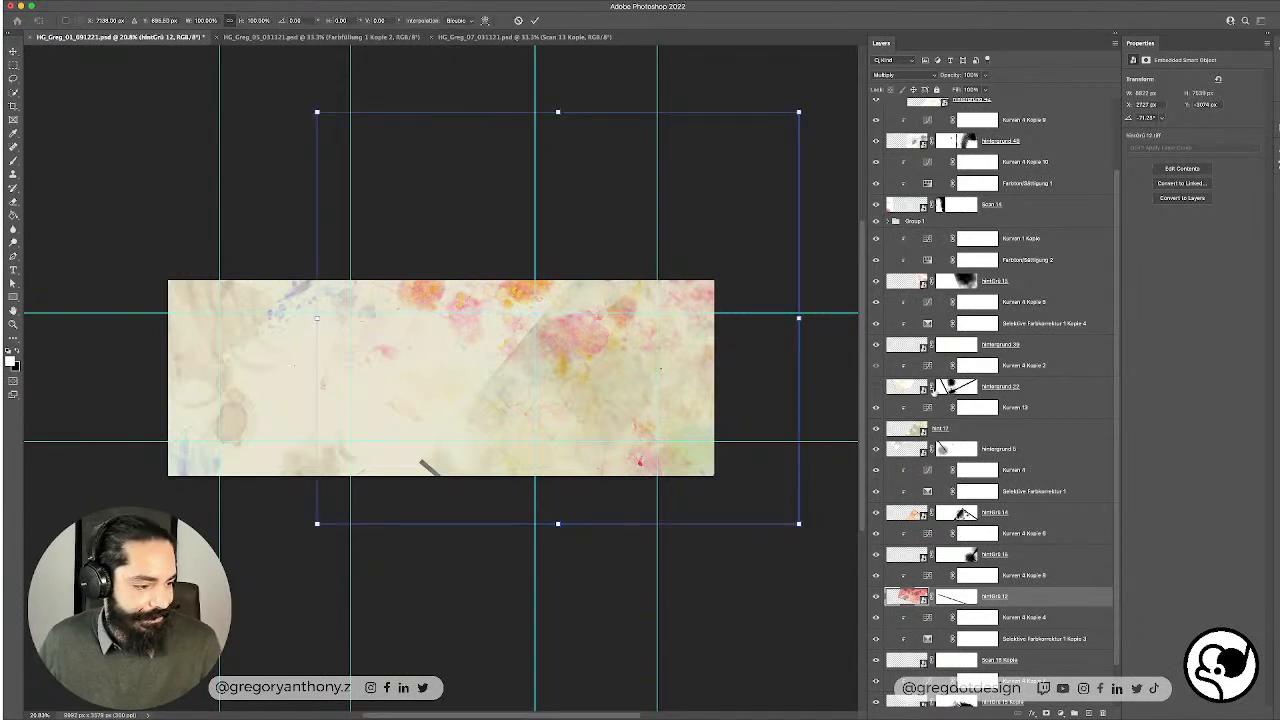
drag(816, 104, 850, 333)
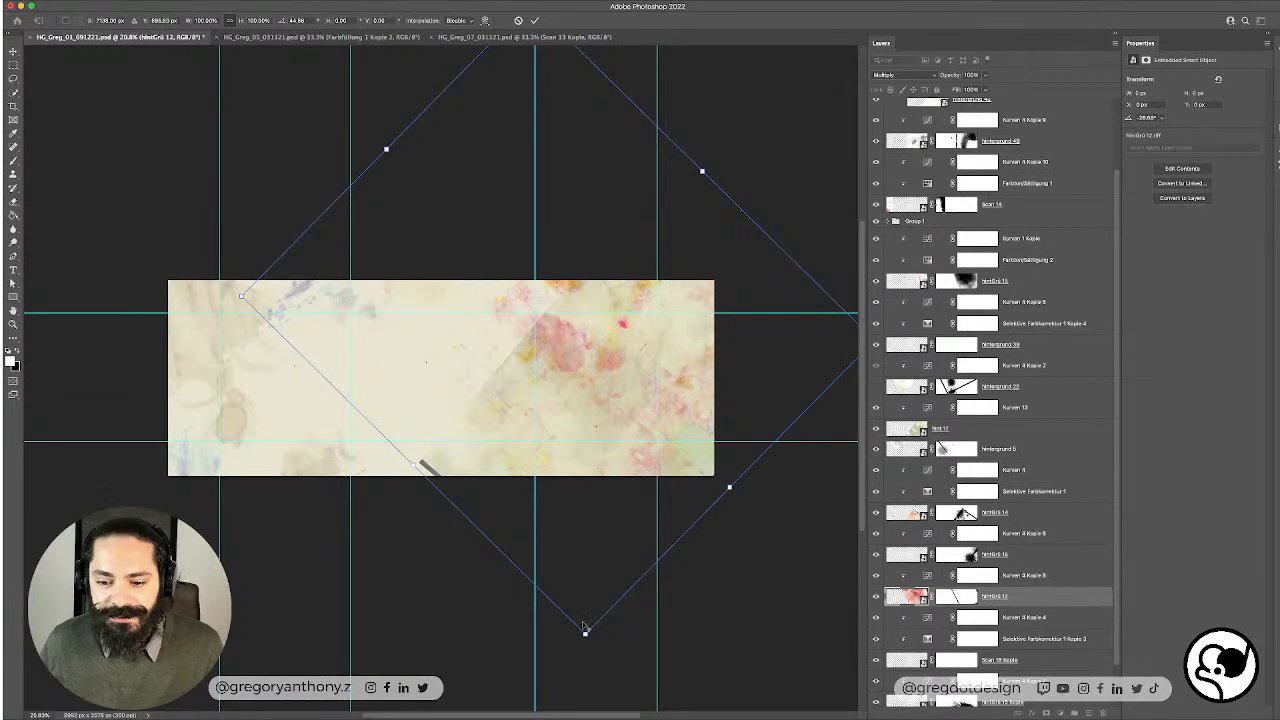
drag(585, 635, 584, 711)
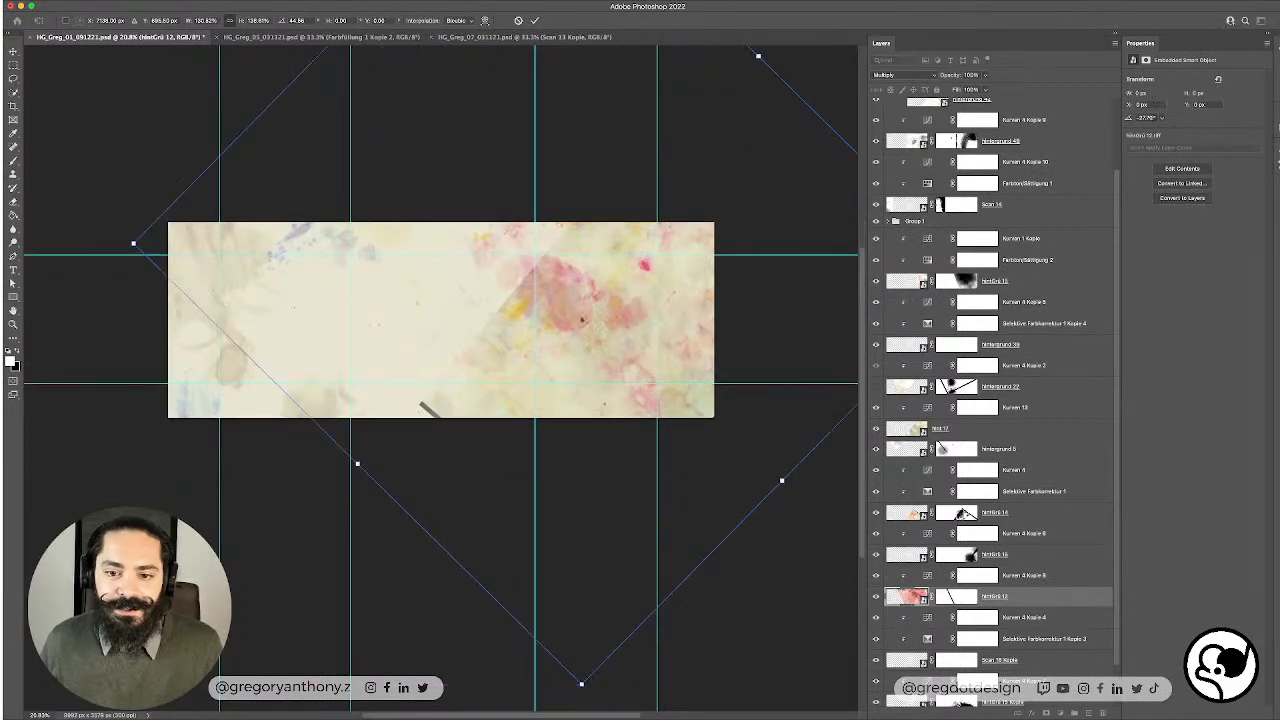
drag(548, 328, 439, 368)
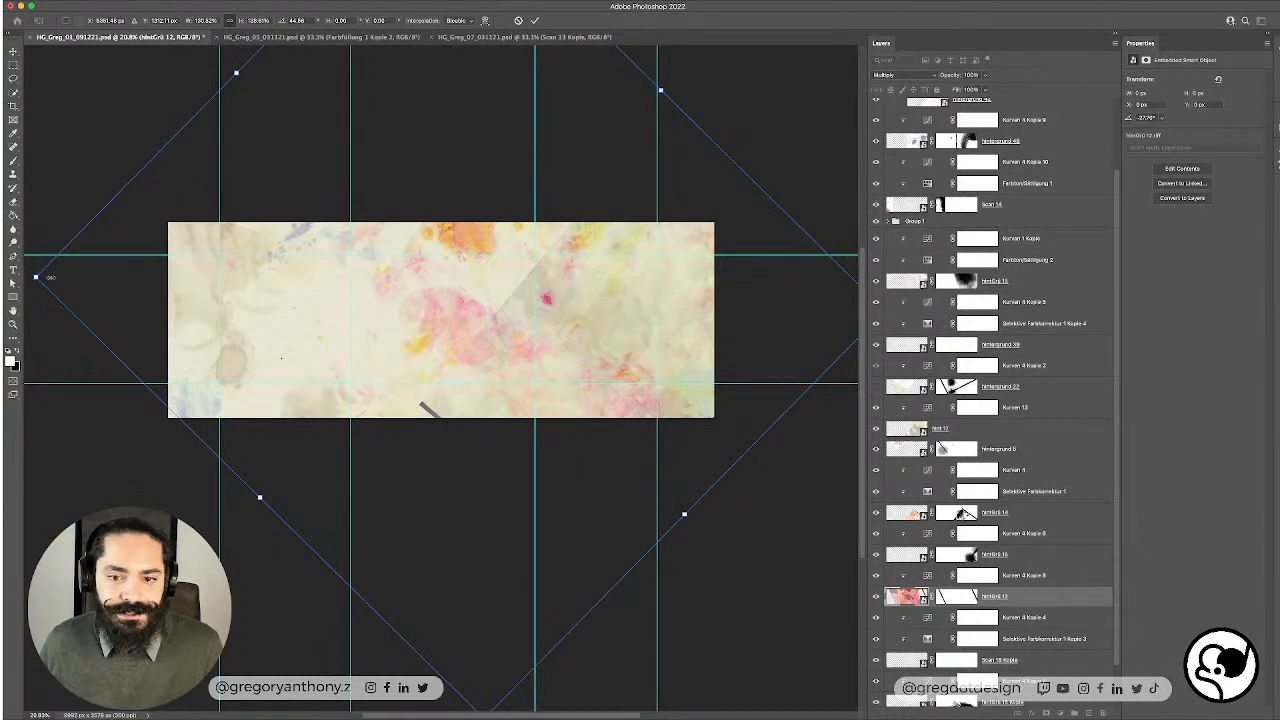
drag(36, 277, 245, 272)
scroll(589, 314, up, 2)
drag(354, 240, 361, 138)
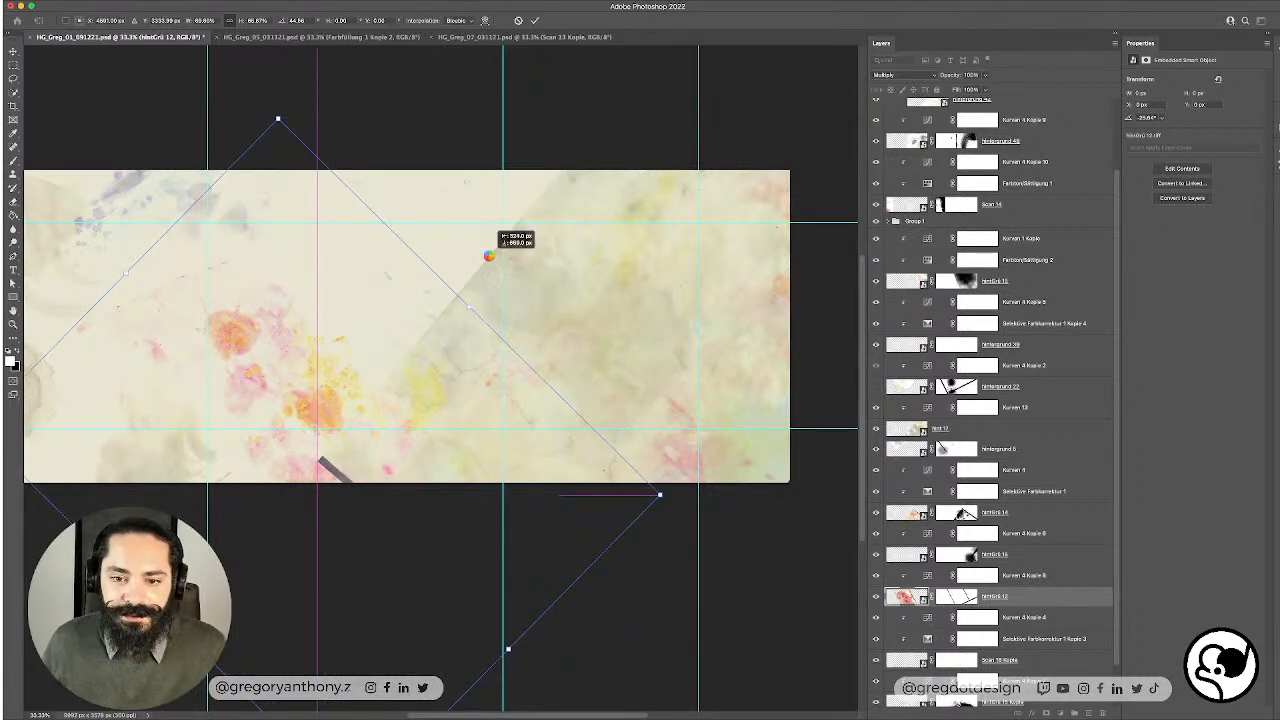
key(Return)
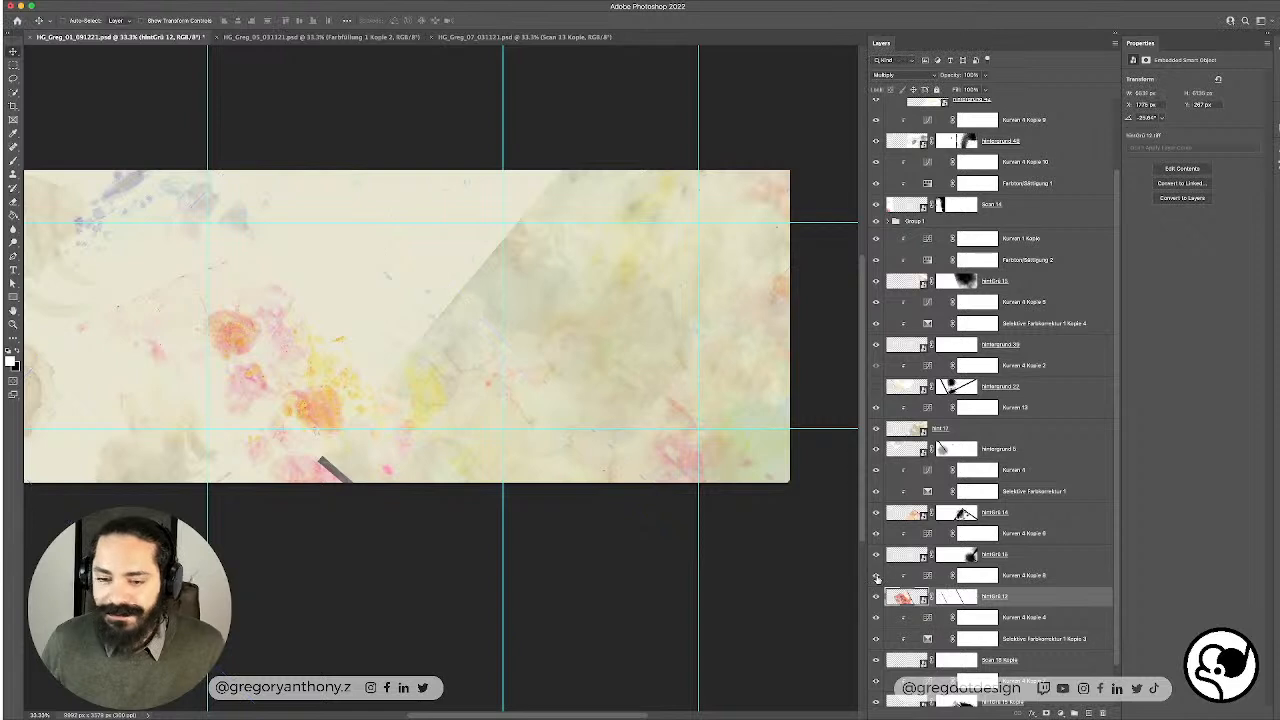
Step: Darken the Kurven 4 Kopie 8 curve over HintGrü 12, with its white point at 255, and move the stain layer further towards the lower left
click(877, 579)
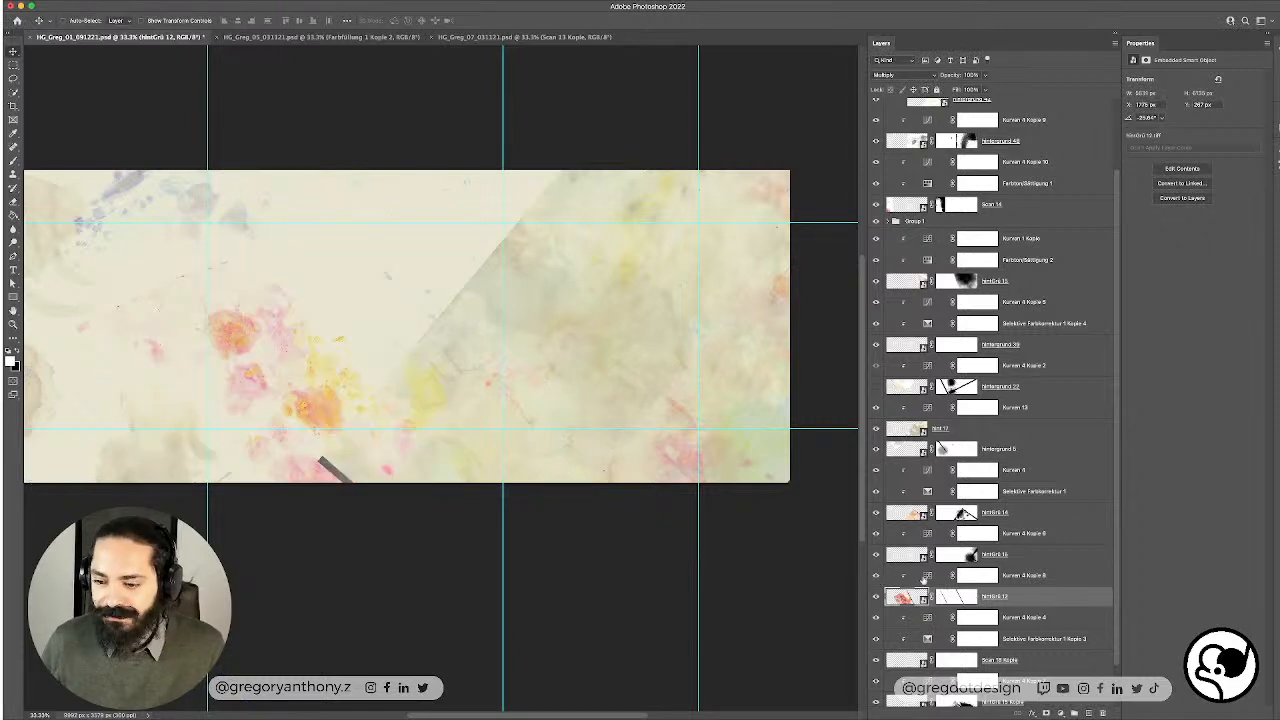
click(1038, 578)
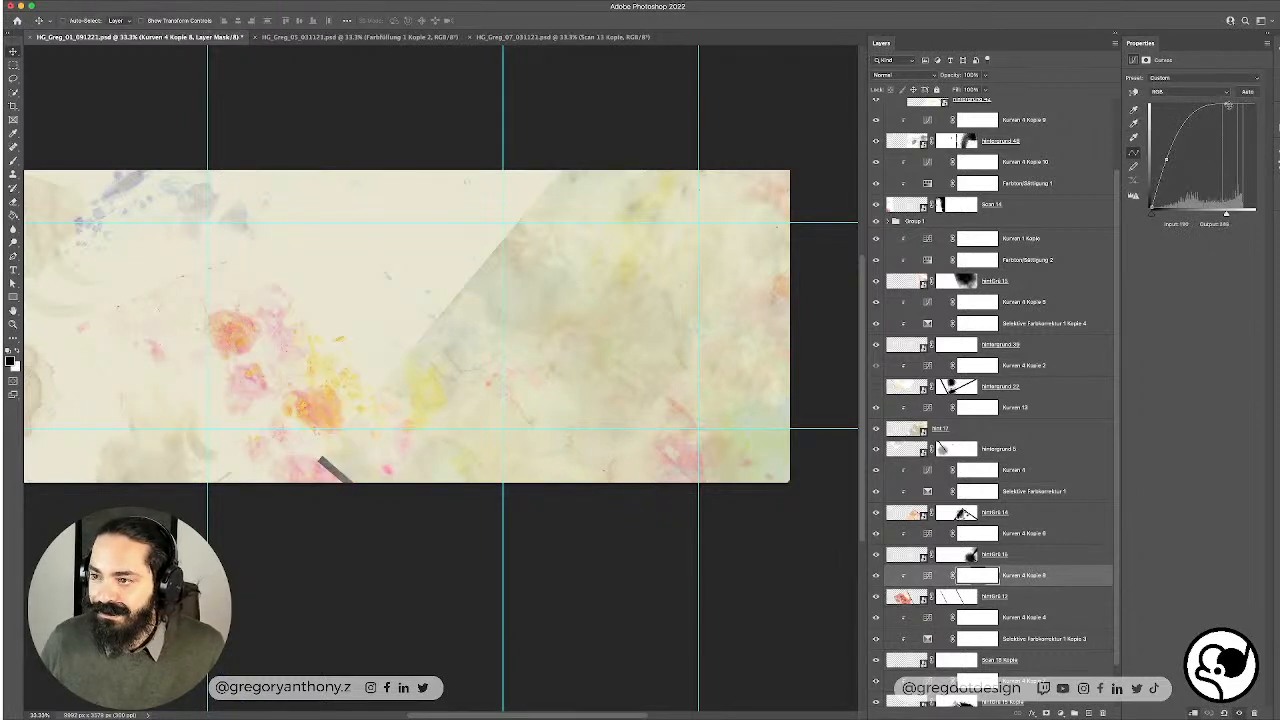
drag(1228, 105, 1262, 103)
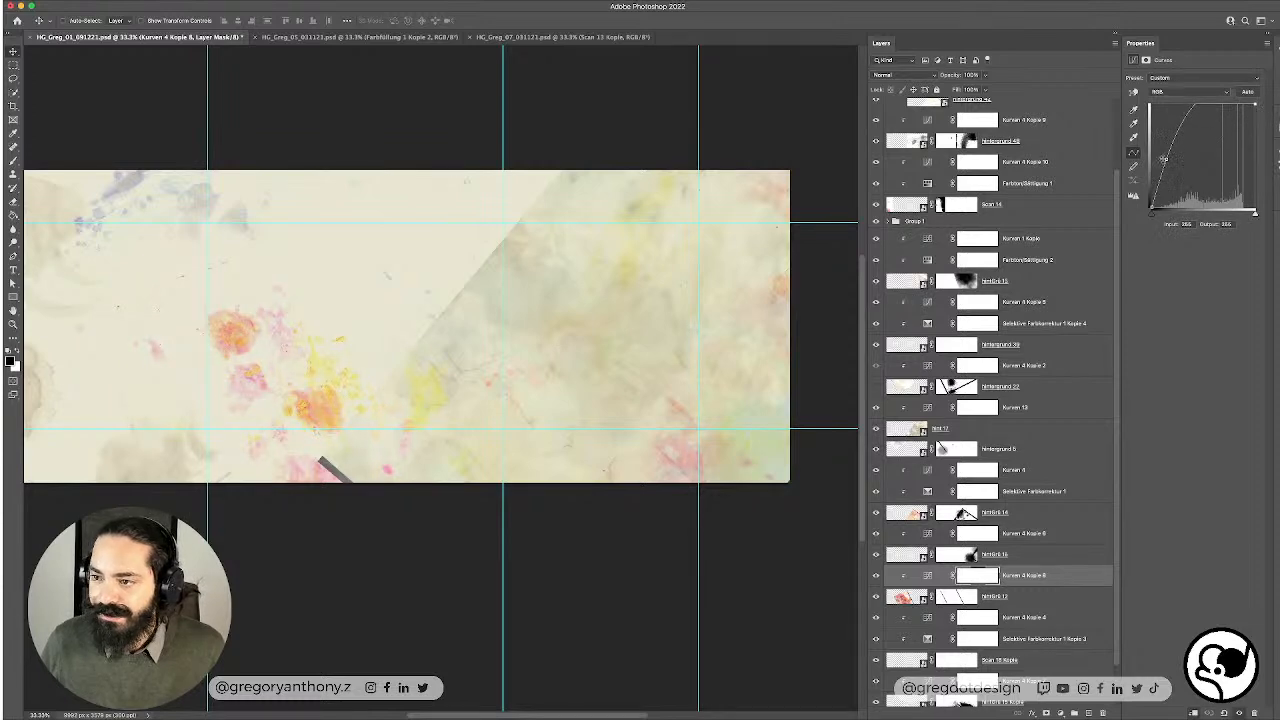
drag(1163, 158, 1166, 191)
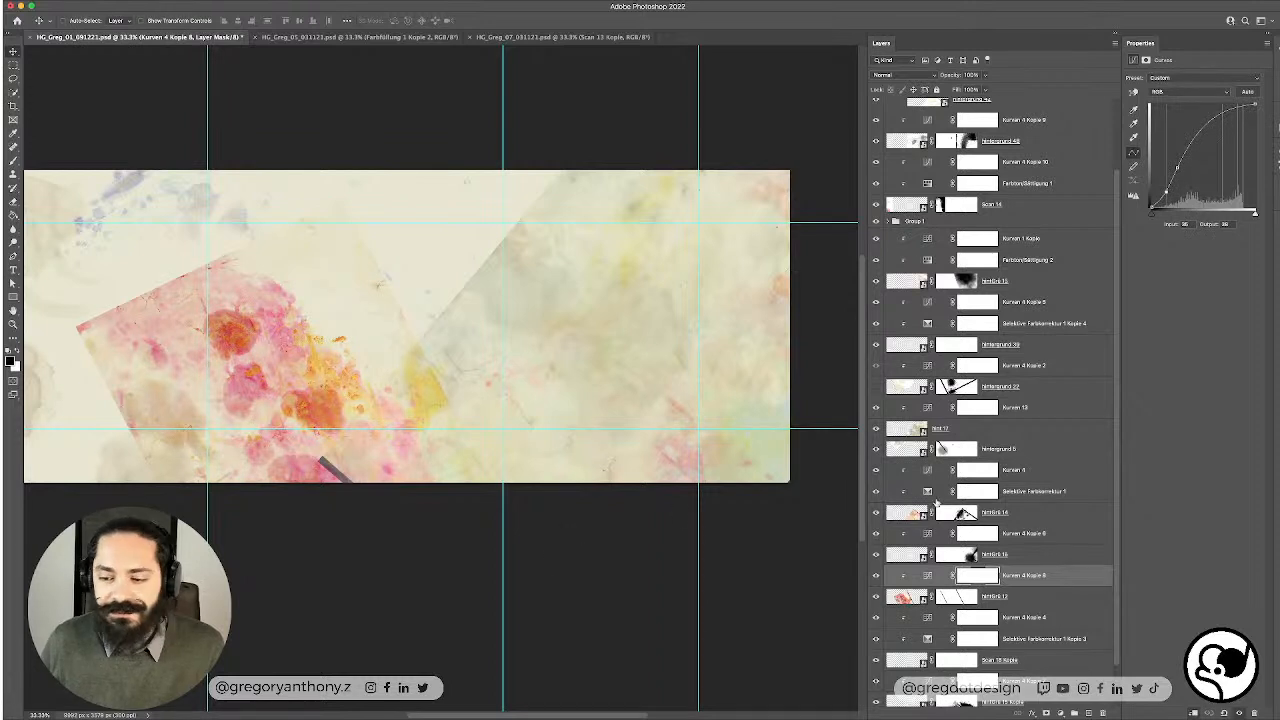
click(1049, 599)
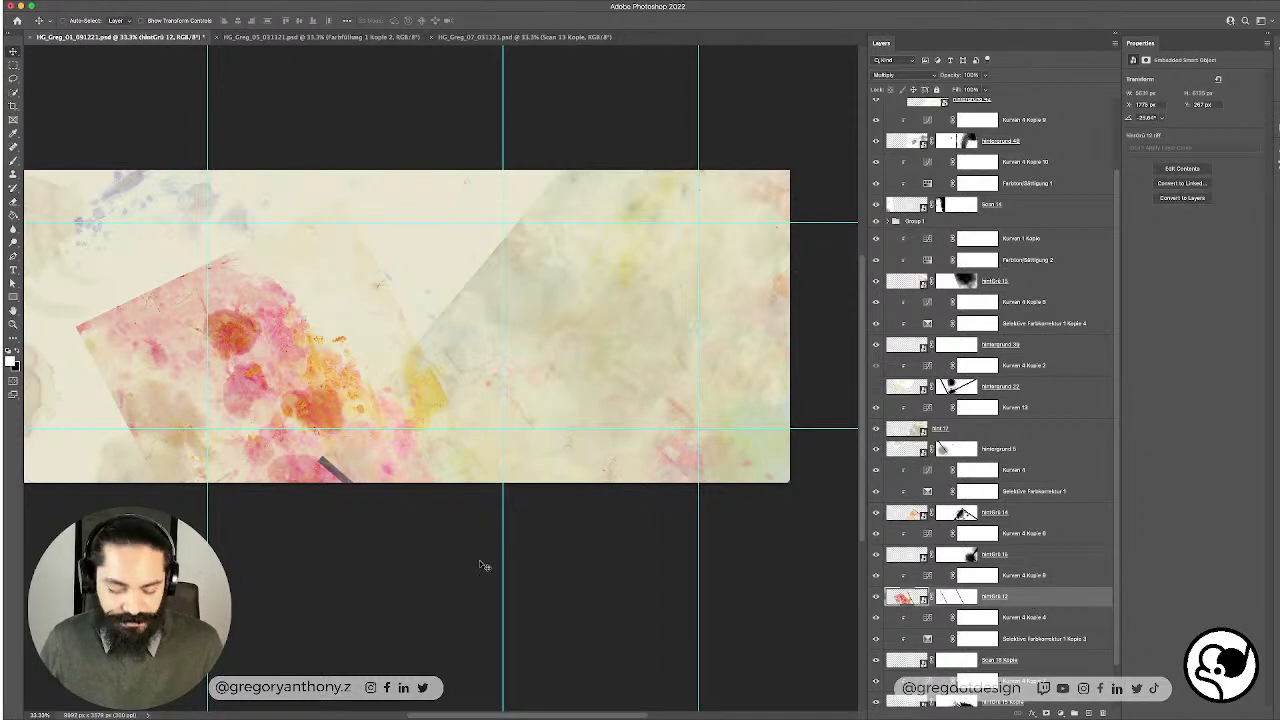
drag(212, 373, 137, 403)
Step: Compare the artwork with and without the Hint 17 layer and select that layer
click(875, 429)
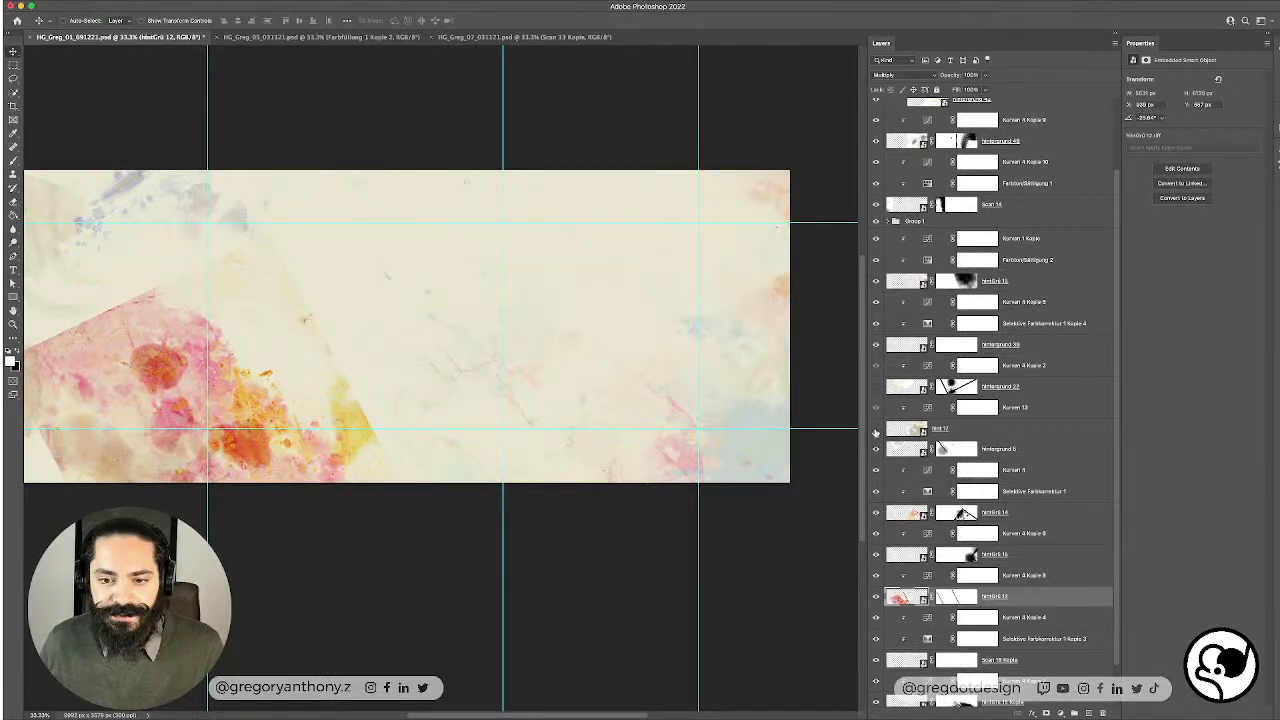
click(875, 429)
click(958, 429)
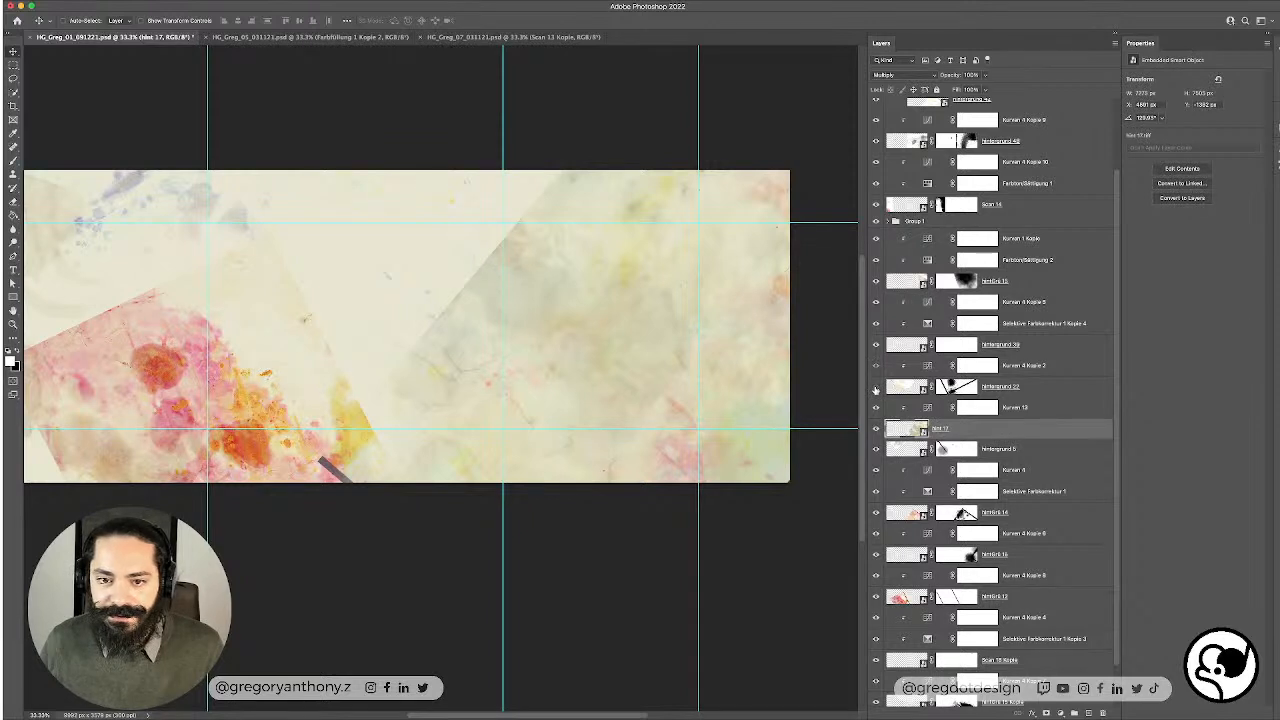
Step: Delete the Hintergrund 22 layer together with its clipped Kurven 4 Kopie 2 adjustment
click(1039, 388)
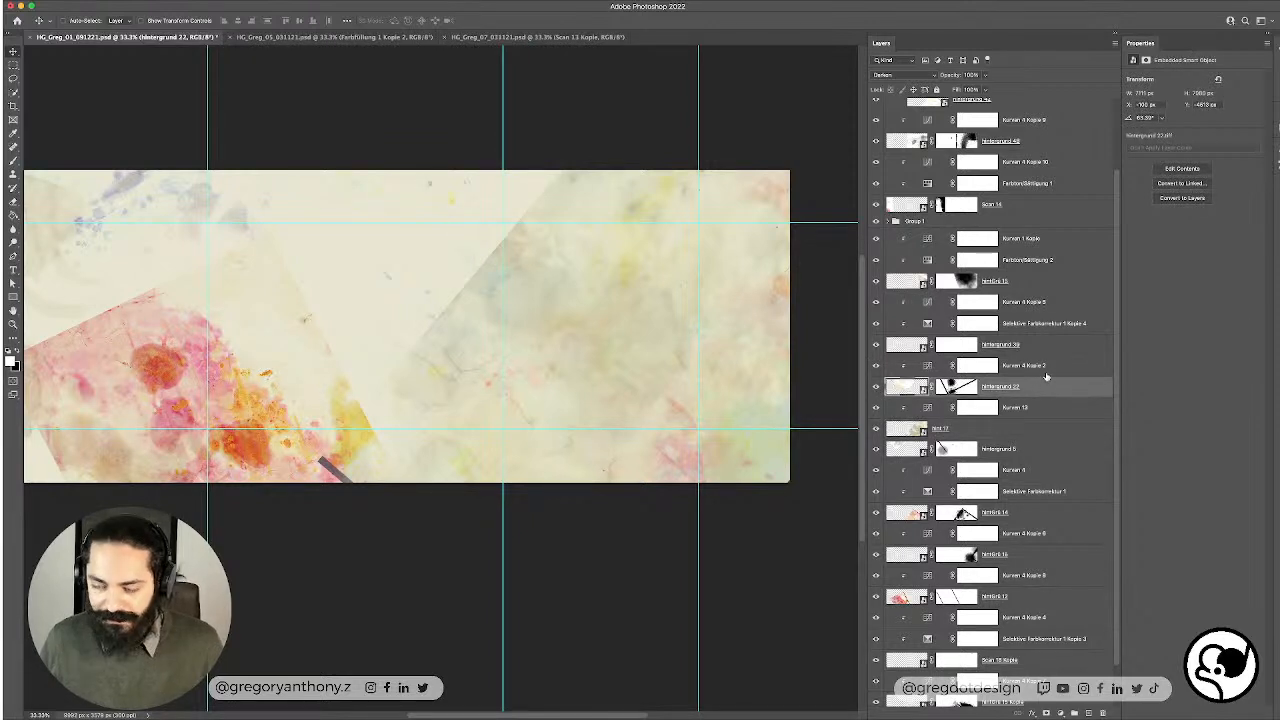
shift+click(1046, 372)
drag(373, 373, 453, 373)
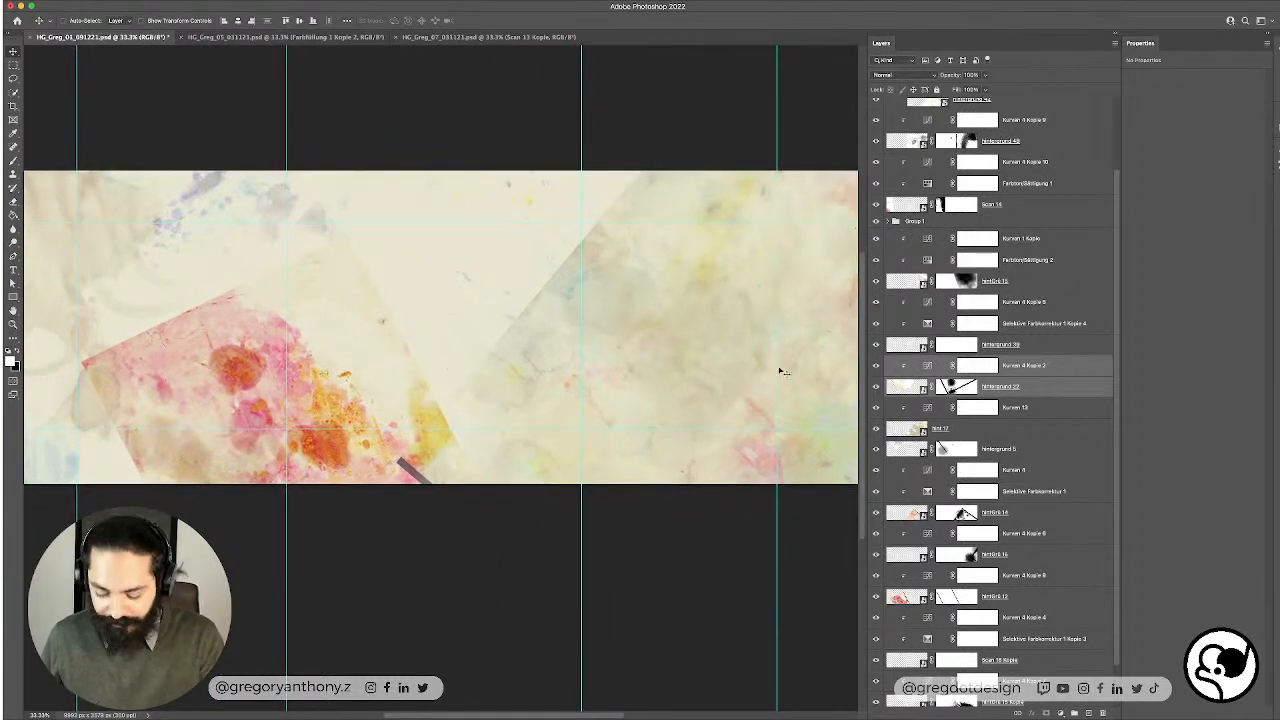
key(Delete)
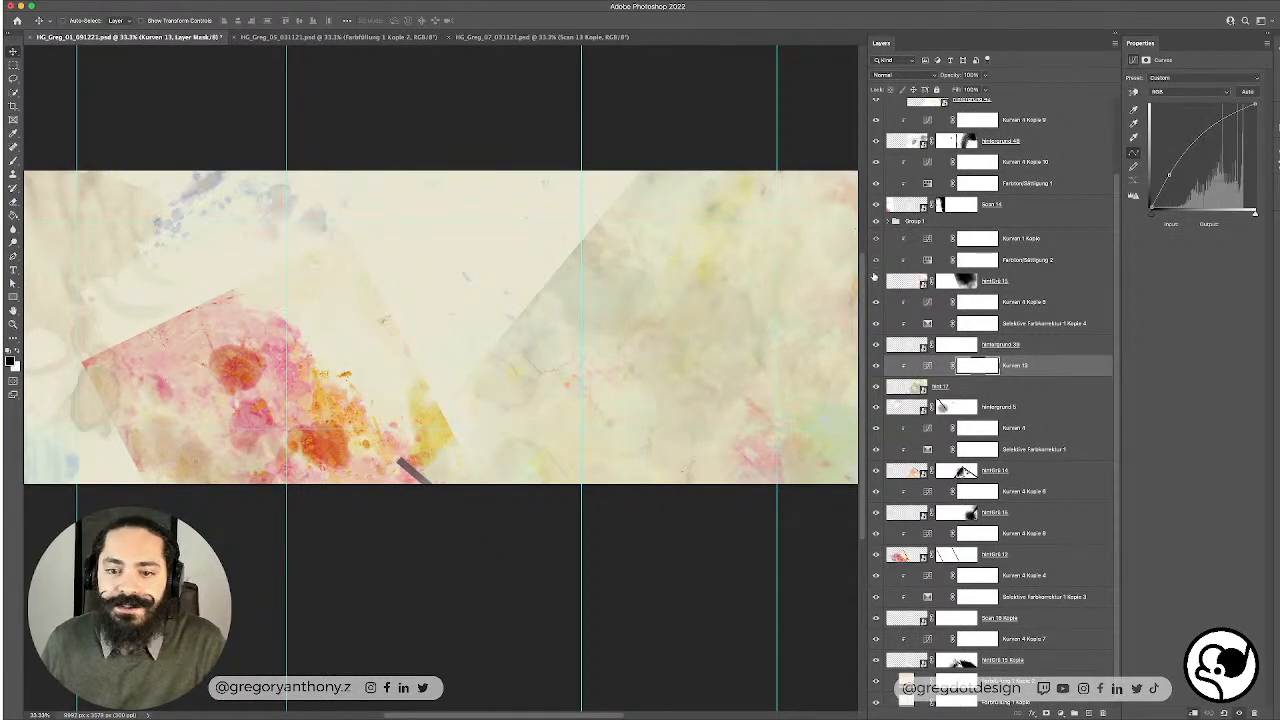
Step: Compare the artwork with and without the HintGrü 15 layer and its Farbton/Sättigung 2 and Kurven 1 Kopie adjustments
click(876, 281)
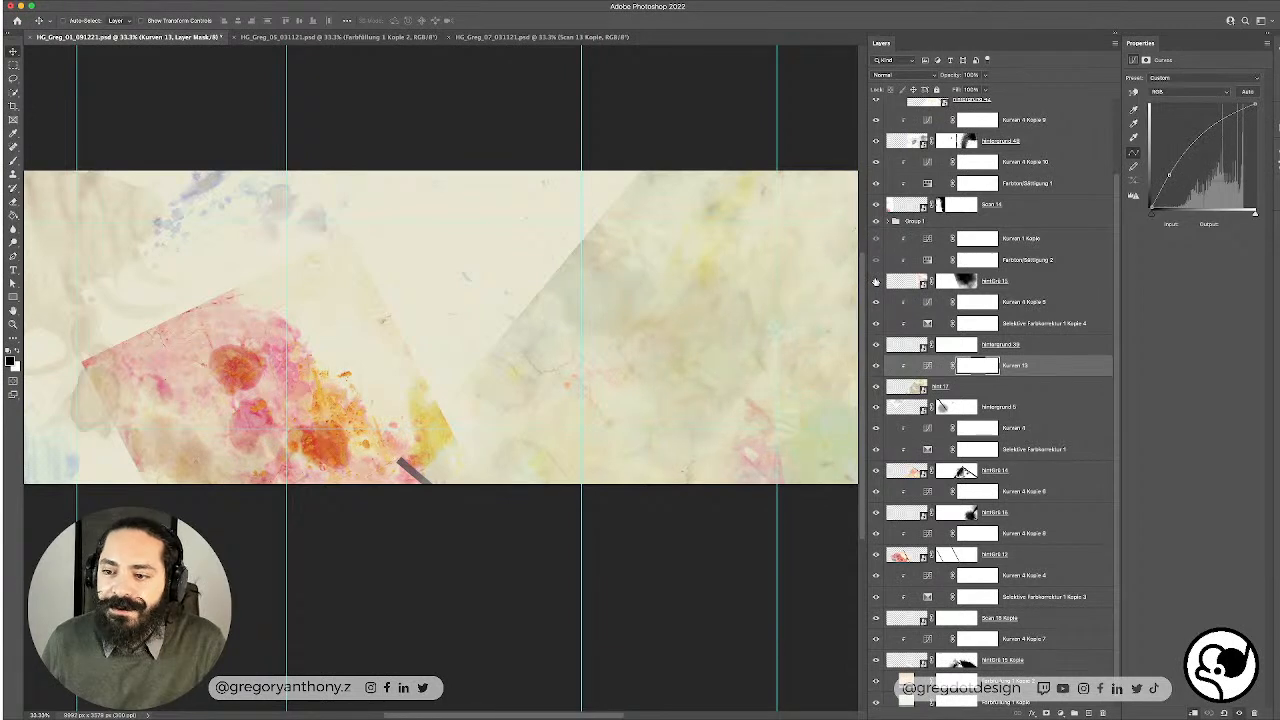
click(1014, 260)
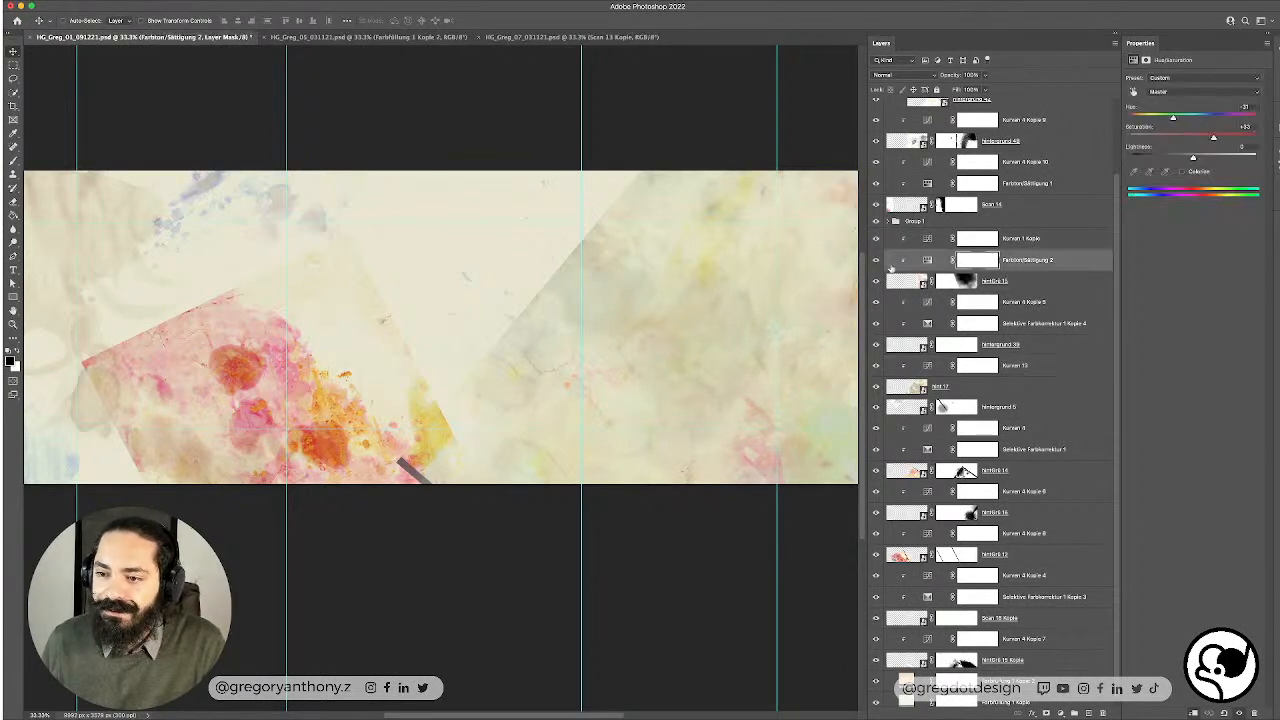
click(877, 262)
click(877, 262)
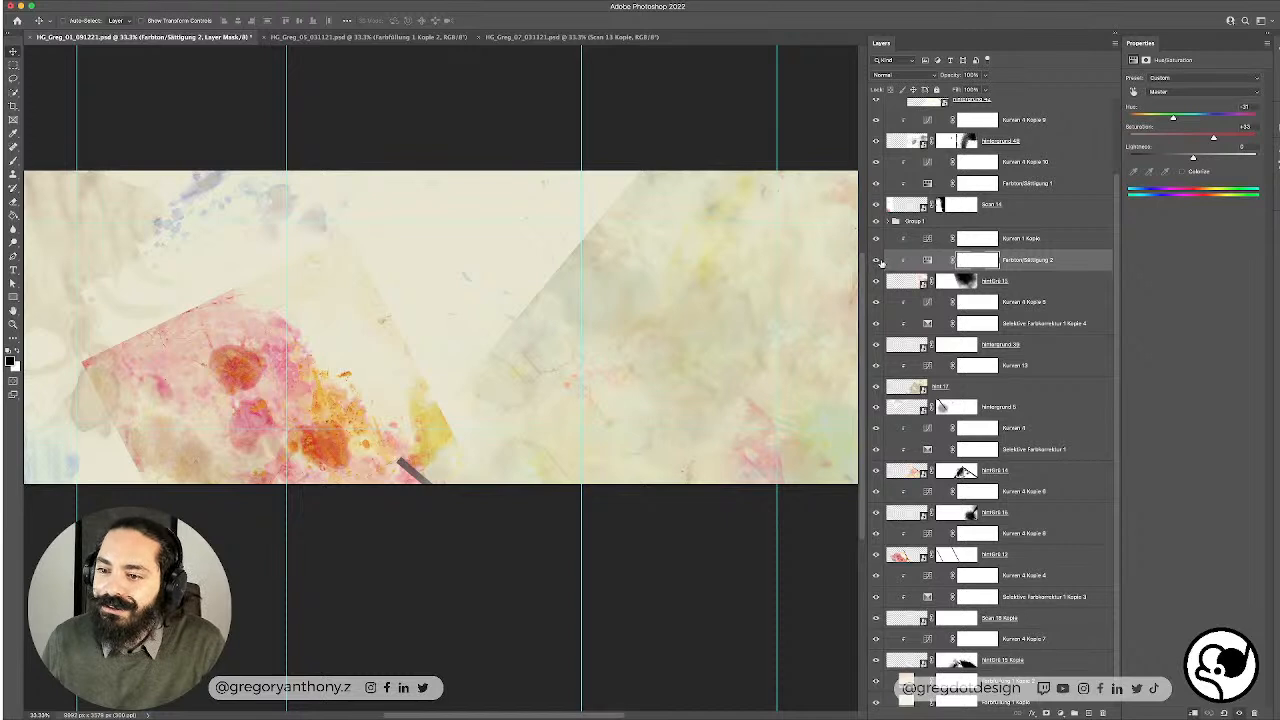
click(876, 239)
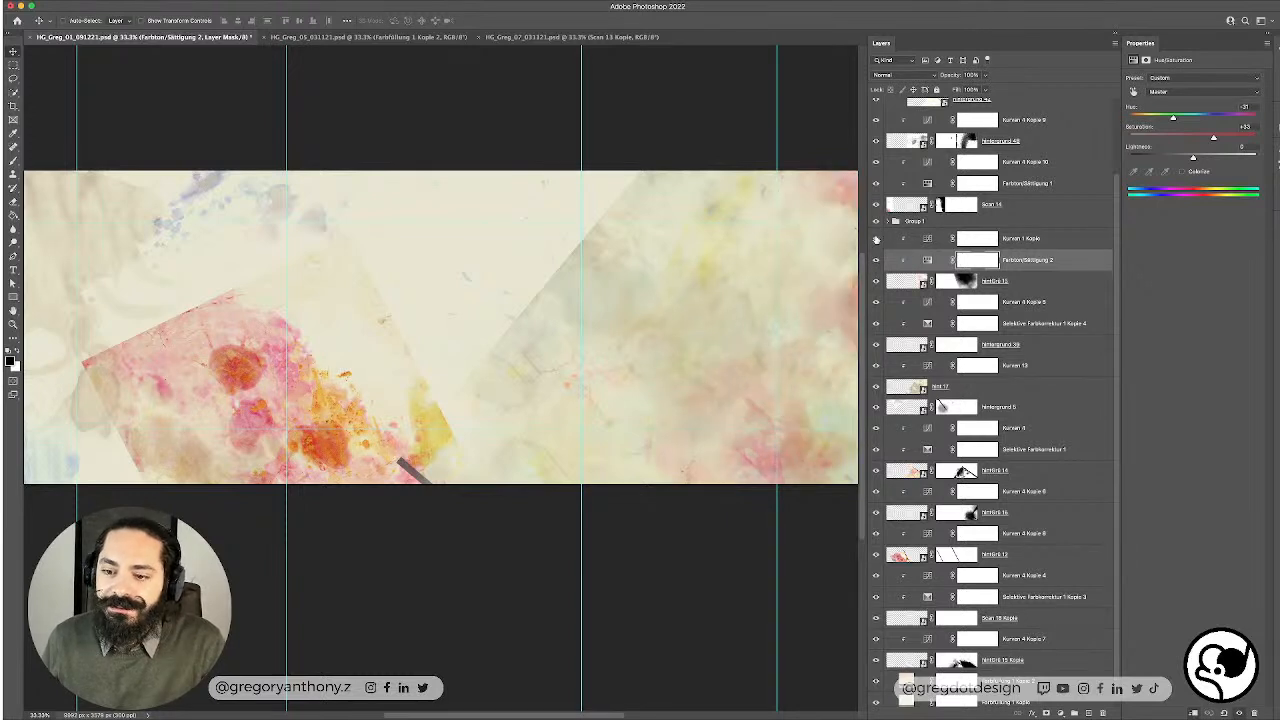
click(876, 239)
click(876, 239)
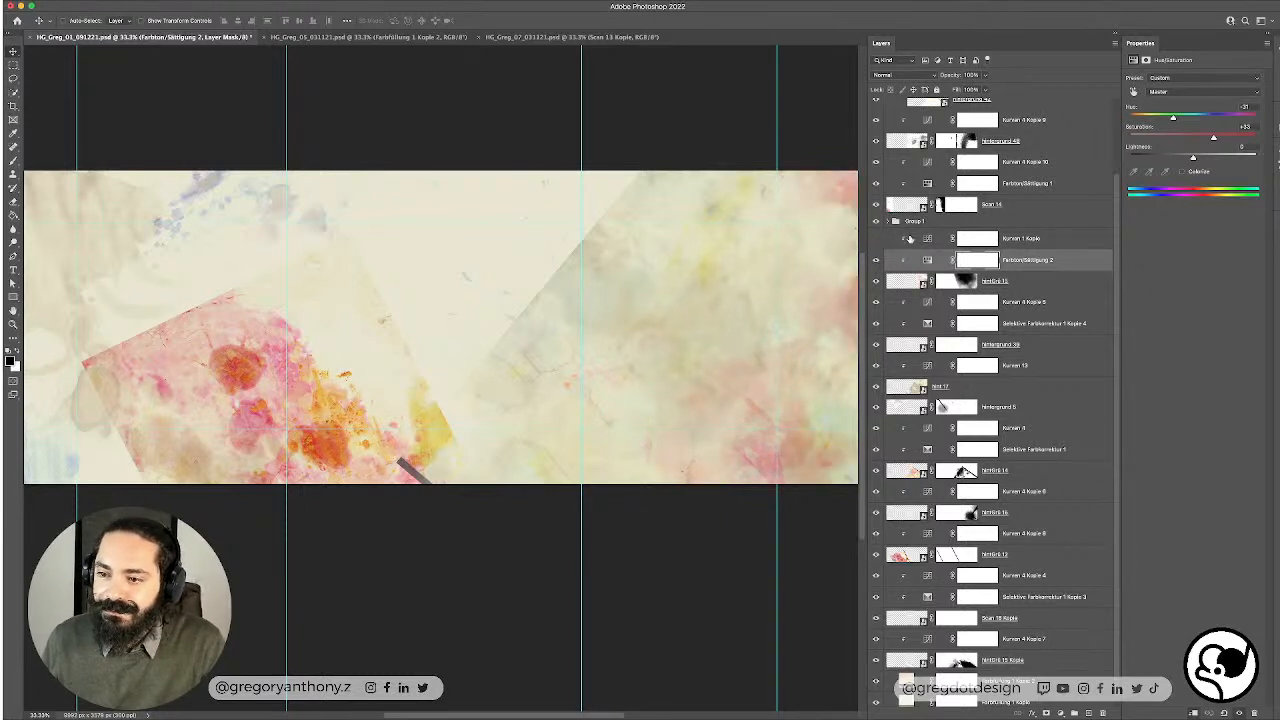
click(876, 239)
Step: Lower the midtone point of the Kurven 1 Kopie curve slightly to darken the HintGrü 15 stains
click(1030, 243)
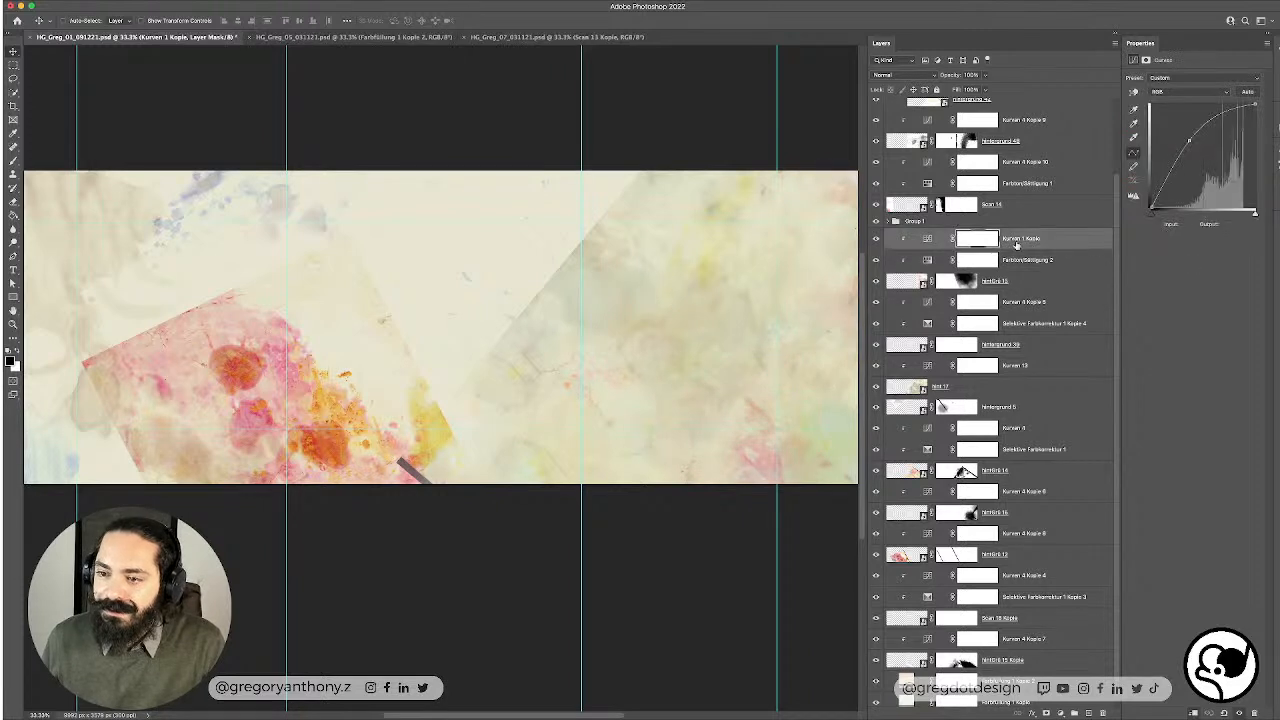
drag(1189, 141, 1197, 148)
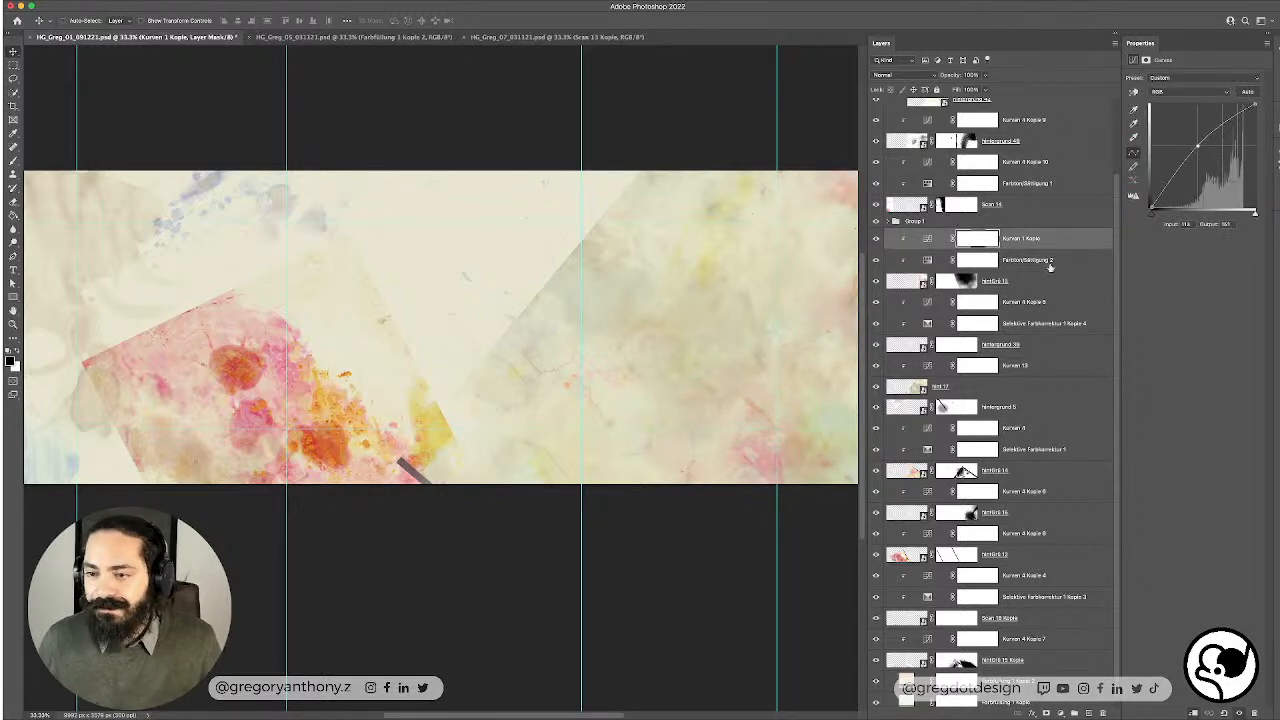
Step: Move the HintGrü 15 layer up and leftward so its pink stains spread along the artwork's upper edge
click(1006, 267)
click(1015, 279)
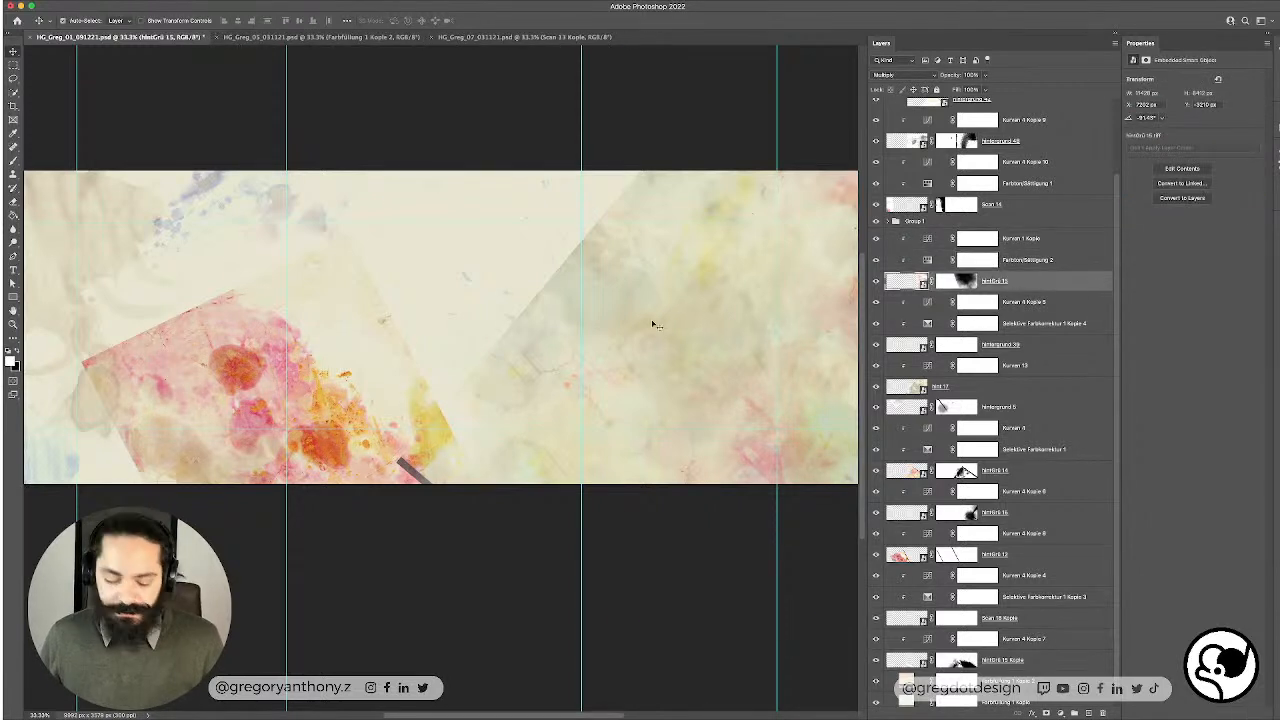
drag(651, 323, 472, 364)
scroll(513, 367, down, 5)
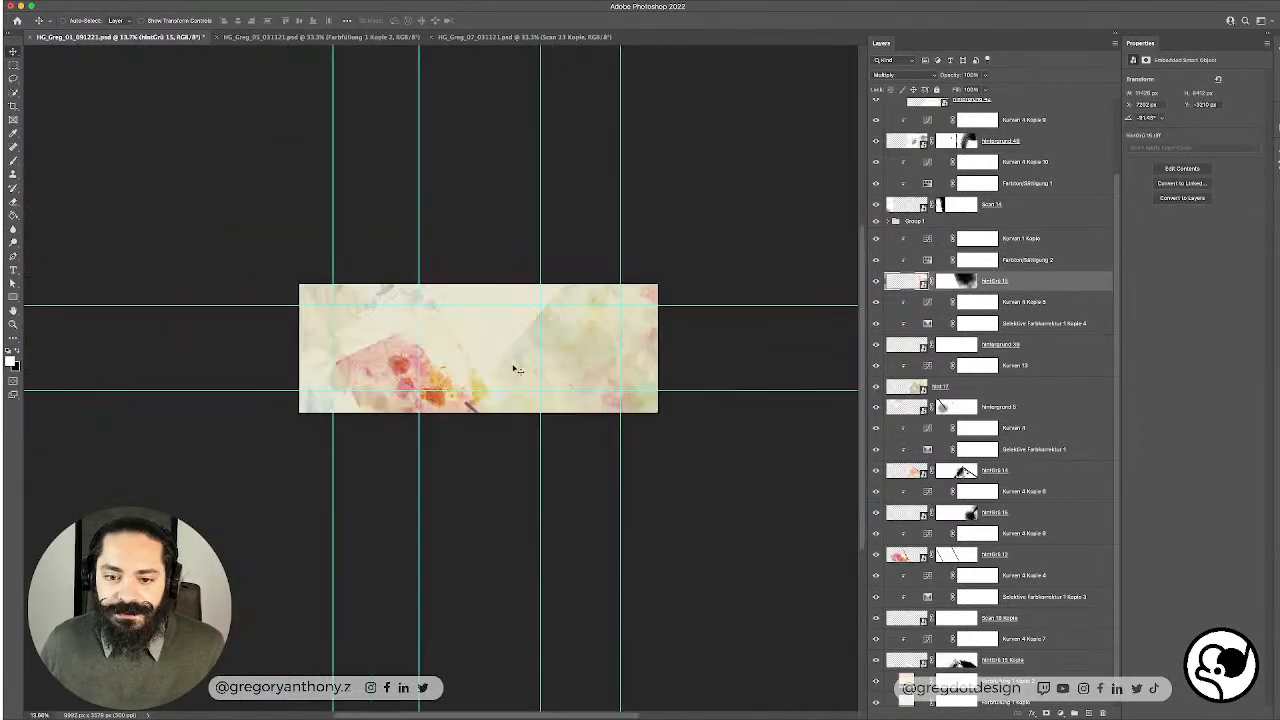
scroll(509, 356, up, 3)
drag(663, 363, 148, 186)
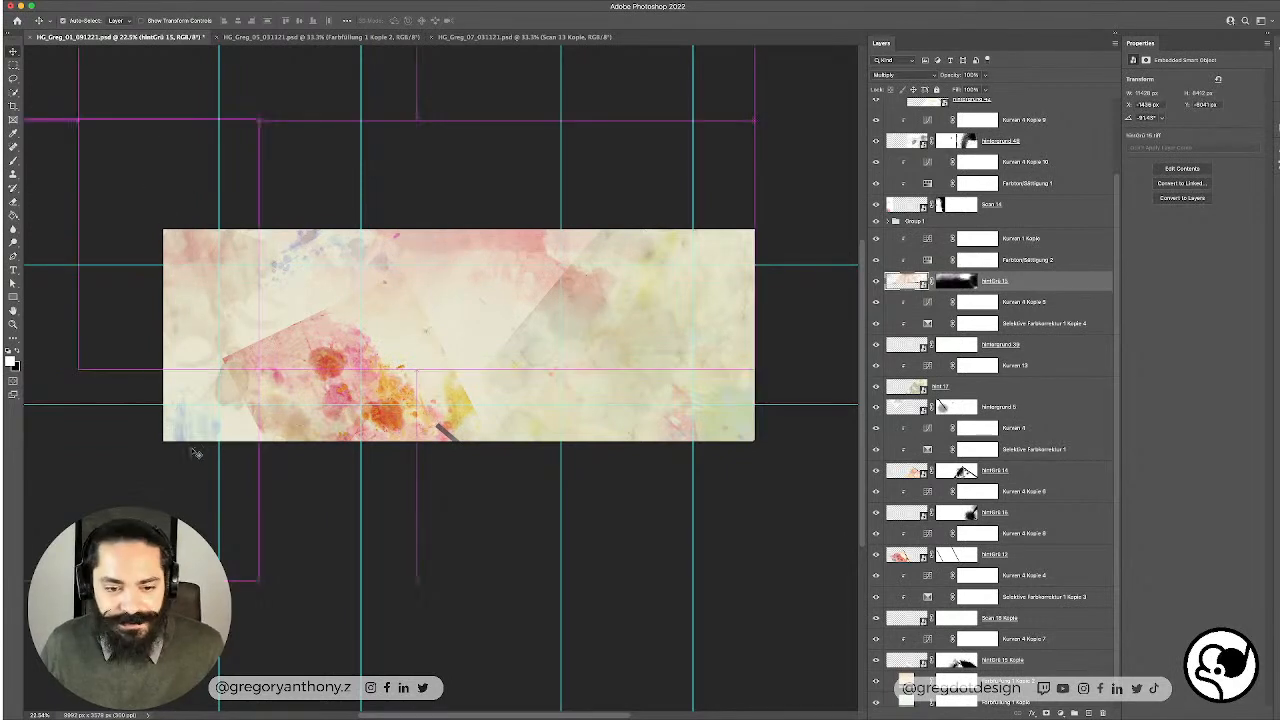
click(150, 465)
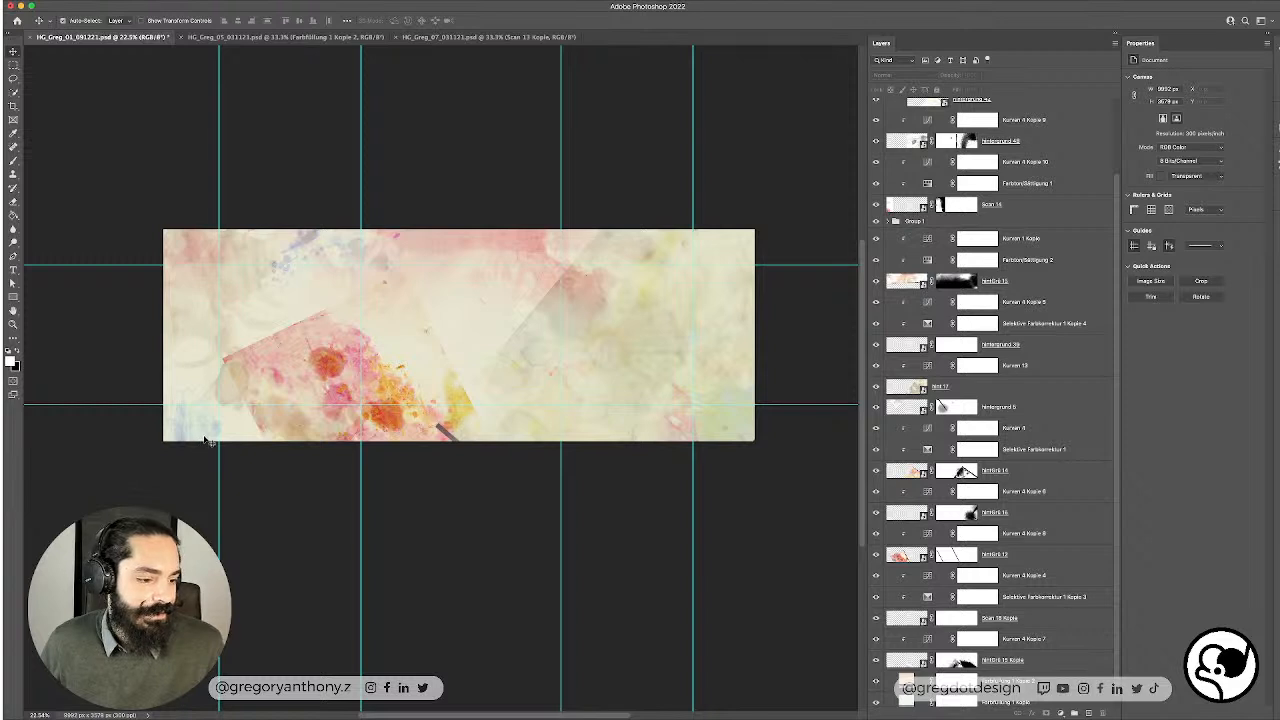
Step: Delete the Scan 14 layer together with its clipped Farbton/Sättigung 1 and Kurven 4 Kopie 10 adjustments
drag(207, 441, 620, 300)
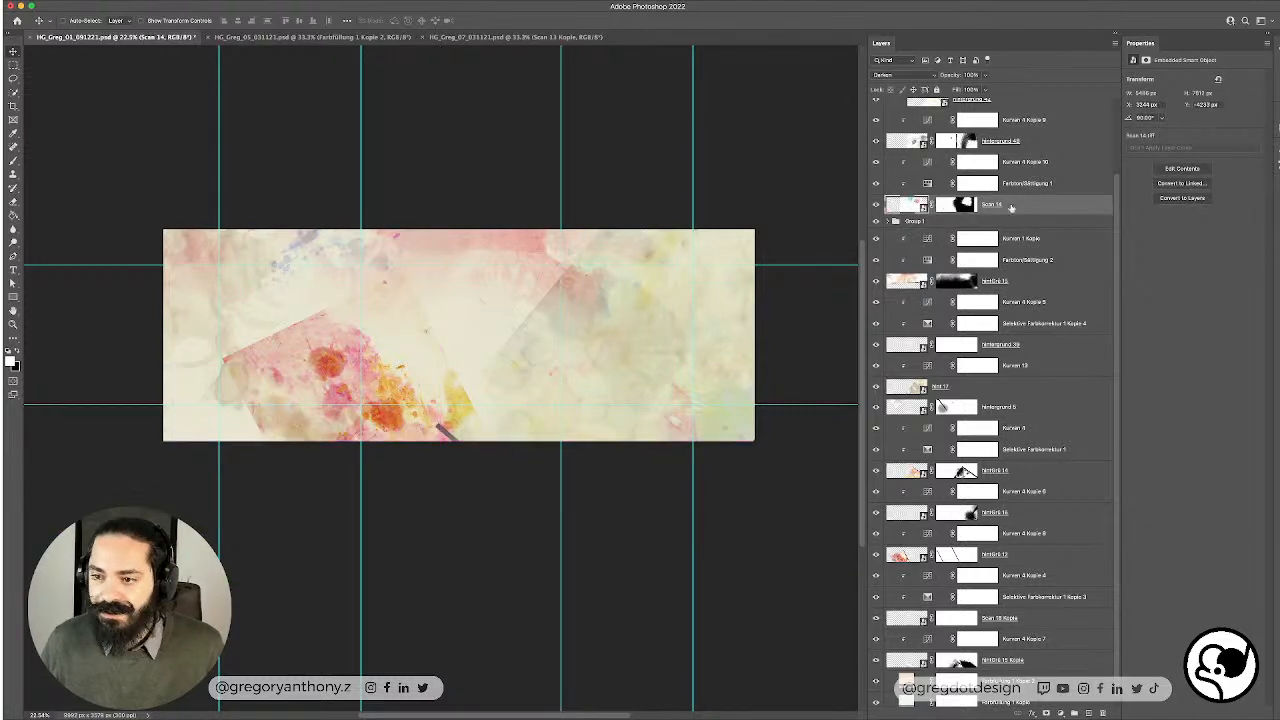
shift+click(1046, 161)
key(super+g)
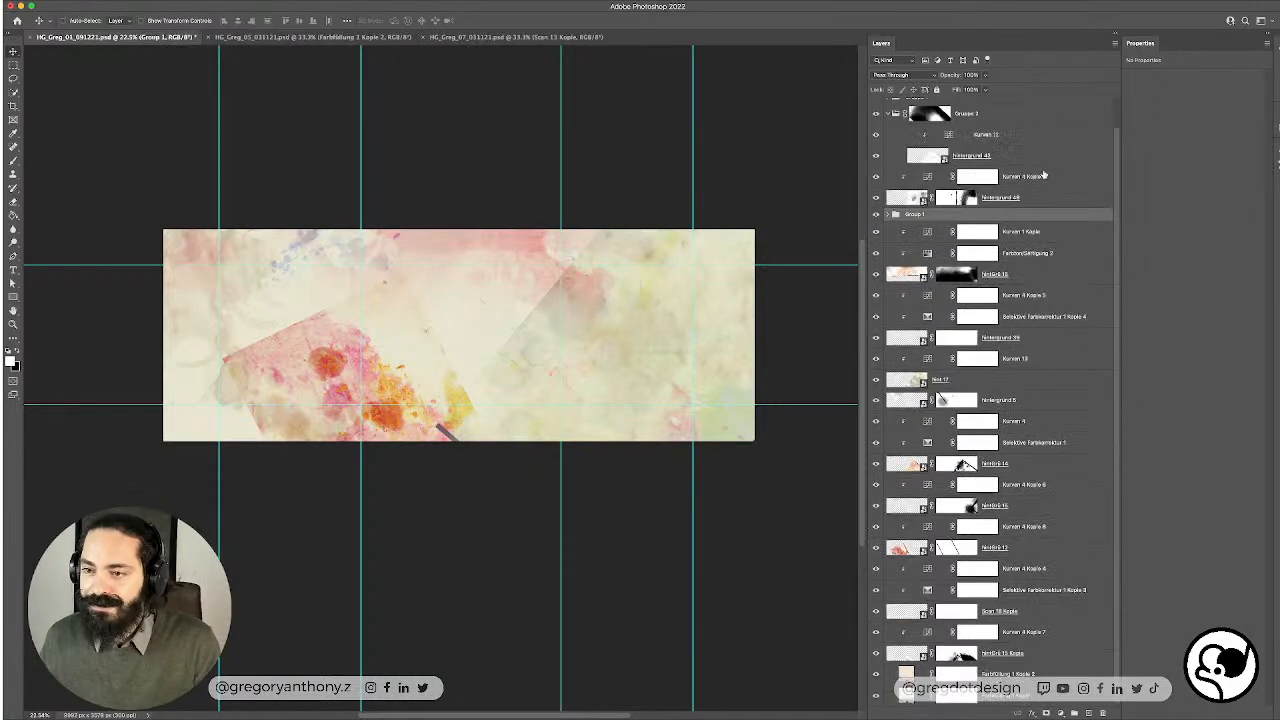
Step: Compare the artwork with and without the Hintergrund 48 layer
click(877, 199)
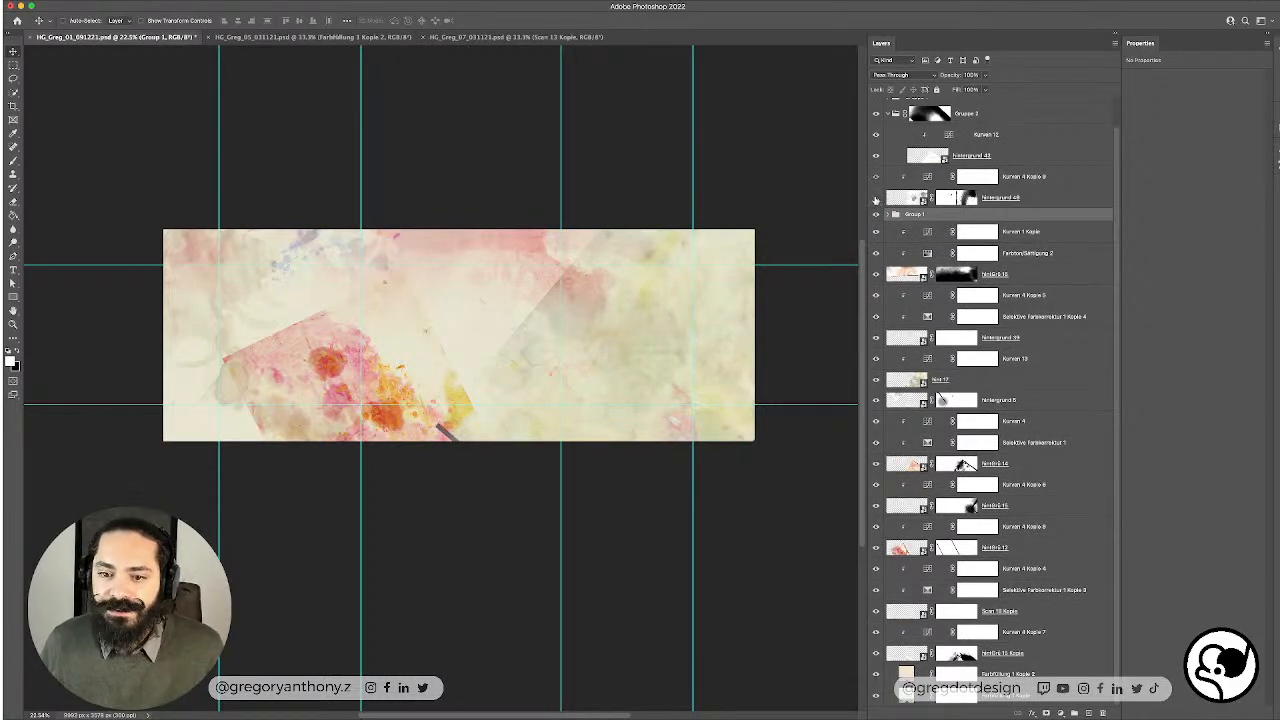
click(877, 199)
click(877, 199)
click(877, 199)
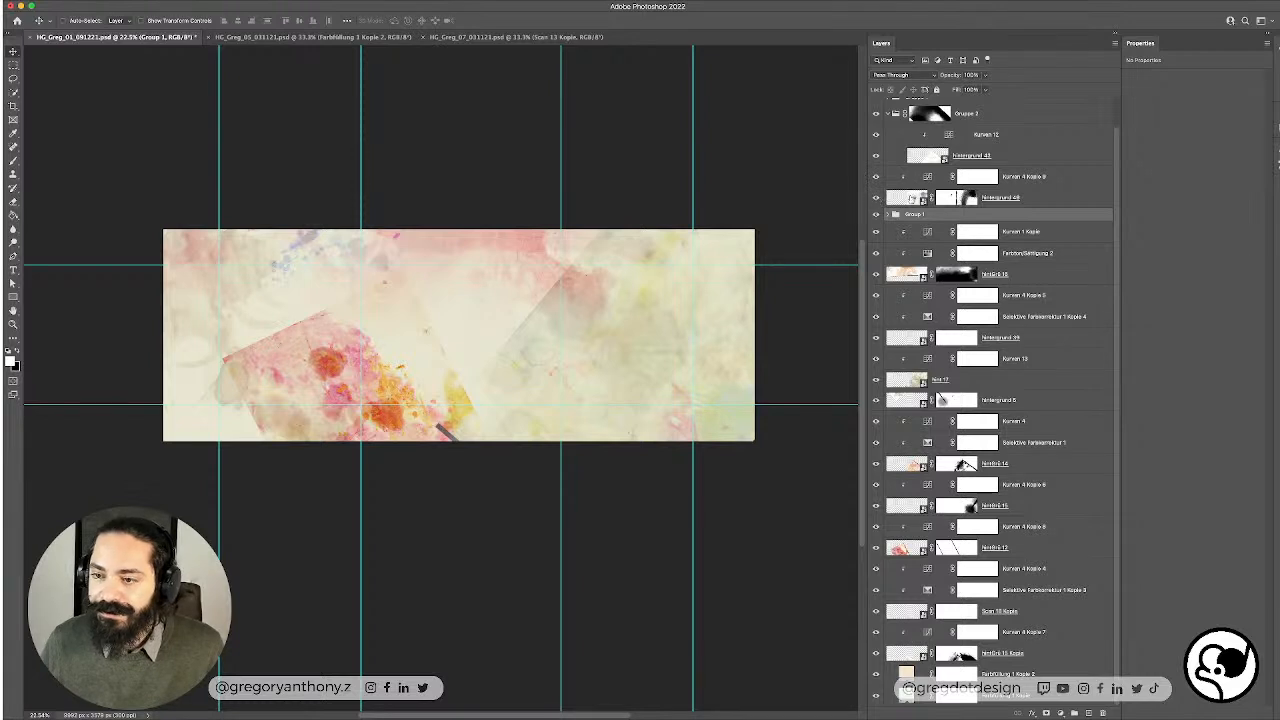
click(877, 199)
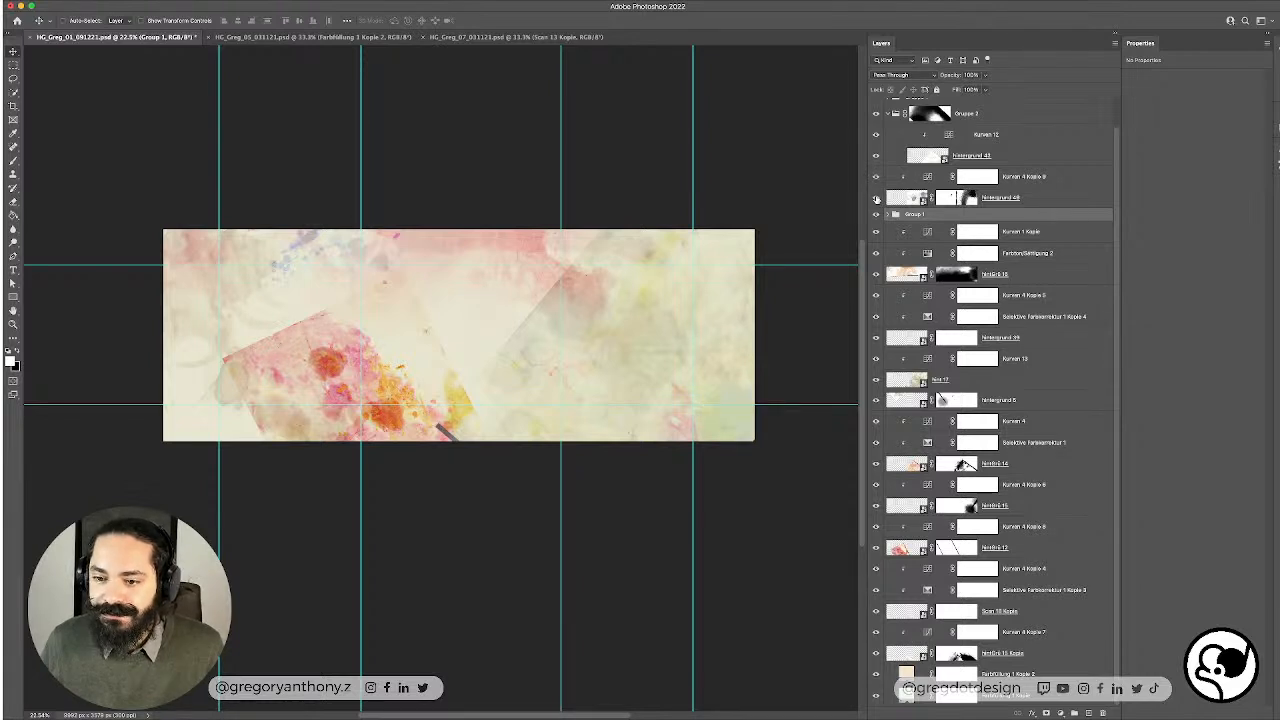
Step: Compare the Hintergrund 48 stains with and without the clipped Kurven 4 Kopie 9 adjustment
click(978, 177)
click(878, 176)
click(878, 176)
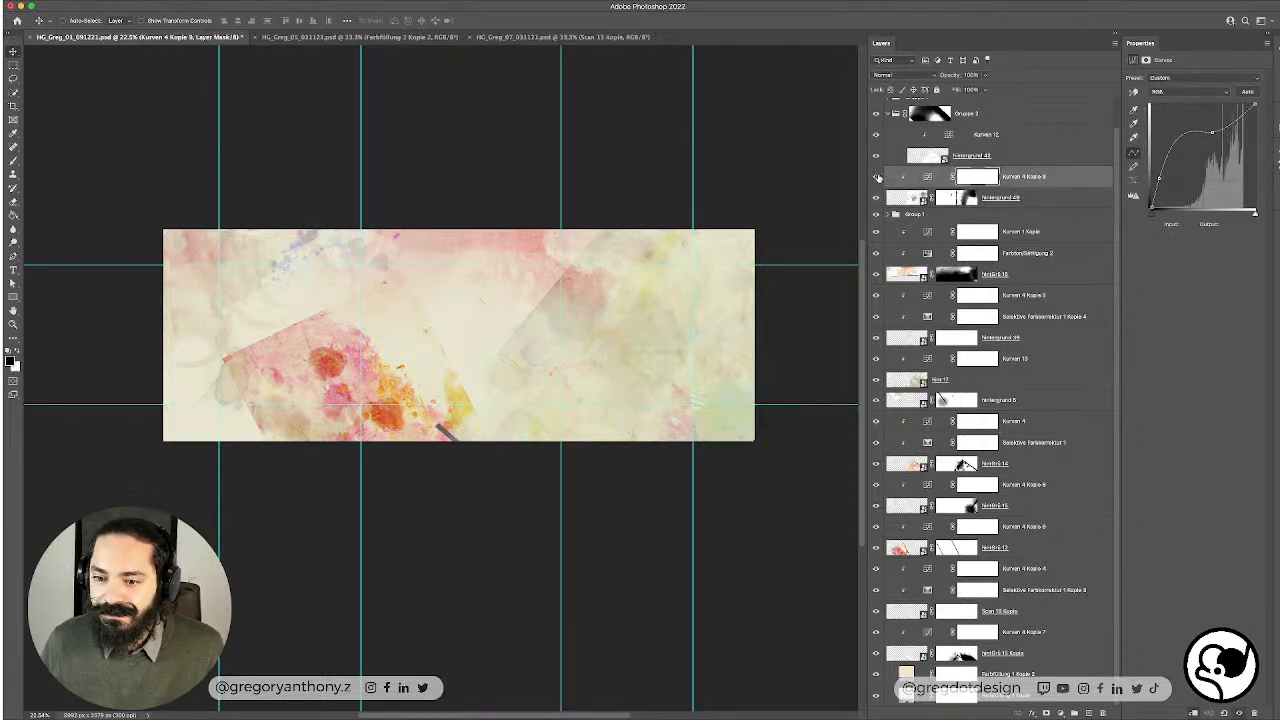
click(878, 176)
click(878, 176)
click(878, 176)
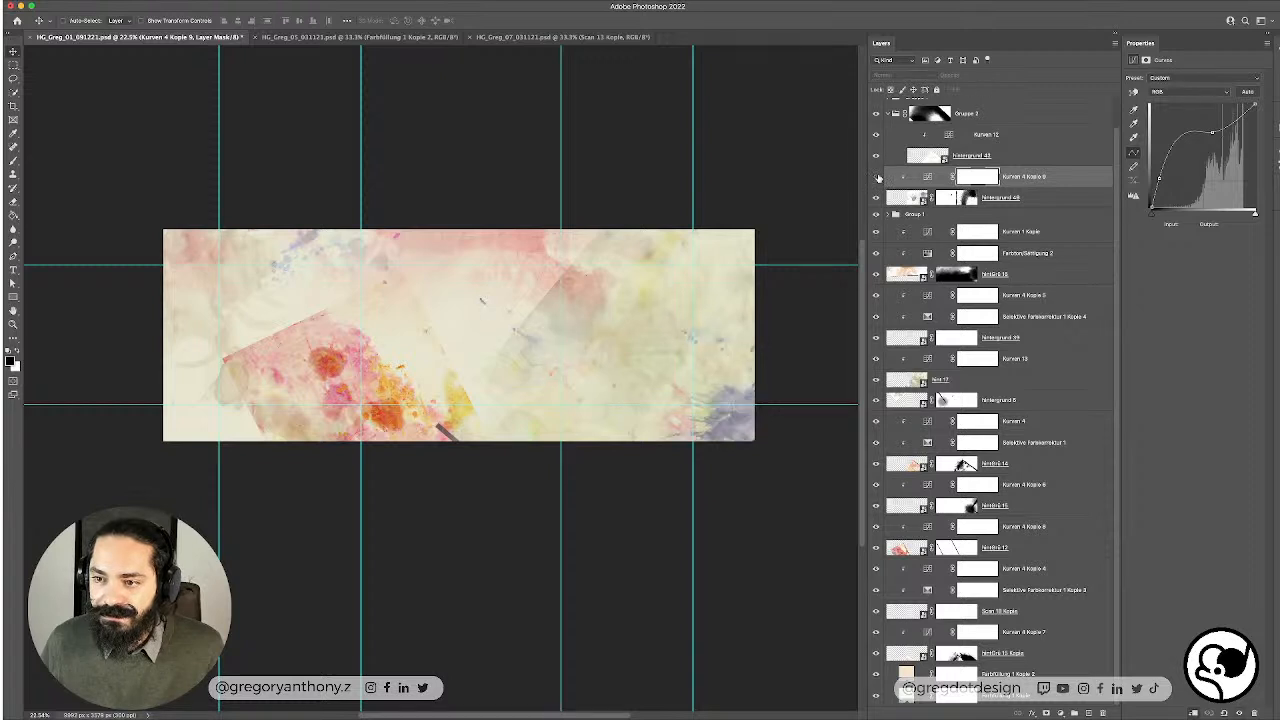
click(878, 176)
click(878, 176)
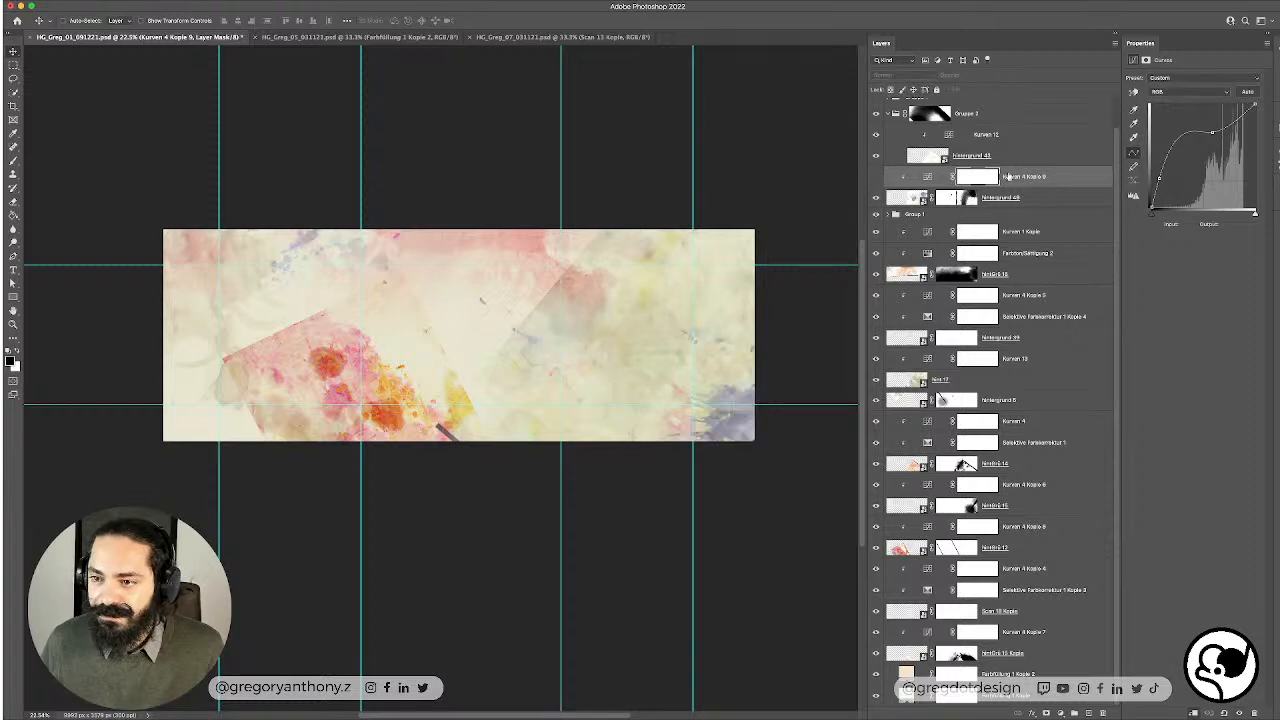
click(876, 176)
Step: Raise the upper point of the Kurven 4 Kopie 9 curve slightly and remove its lower shadow point
click(1069, 177)
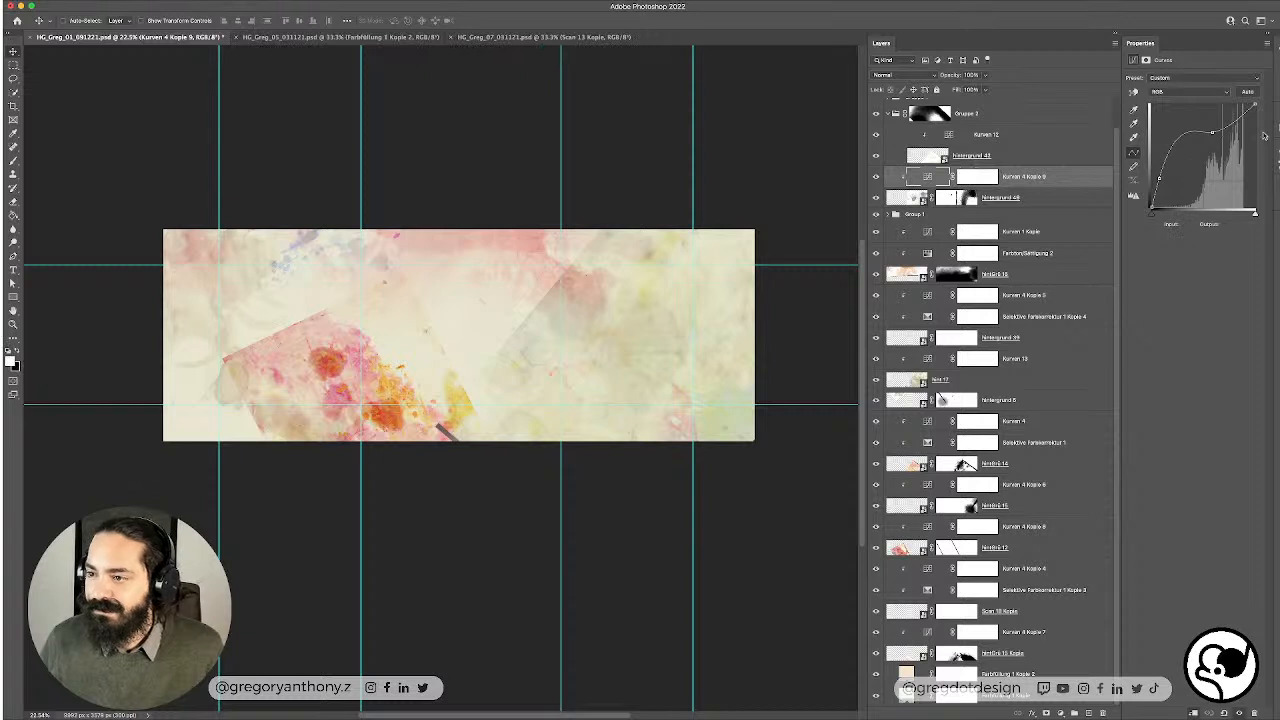
drag(1210, 131, 1218, 122)
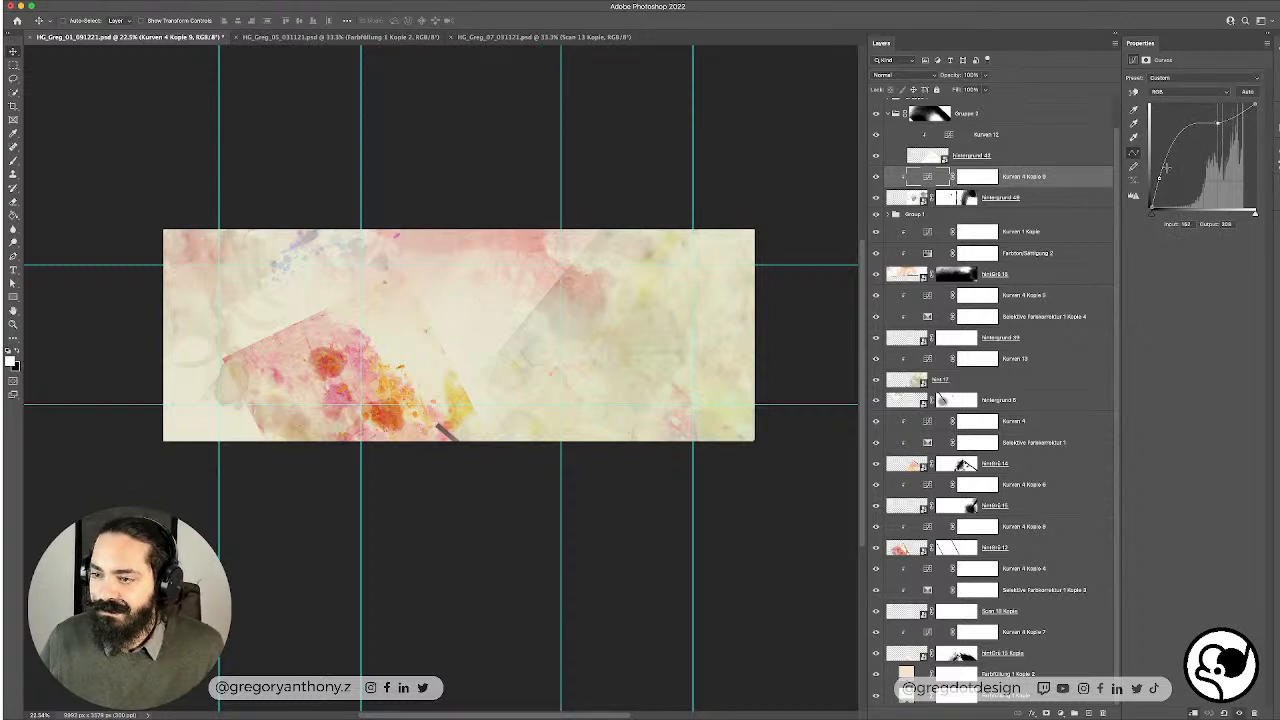
drag(1157, 178, 1150, 179)
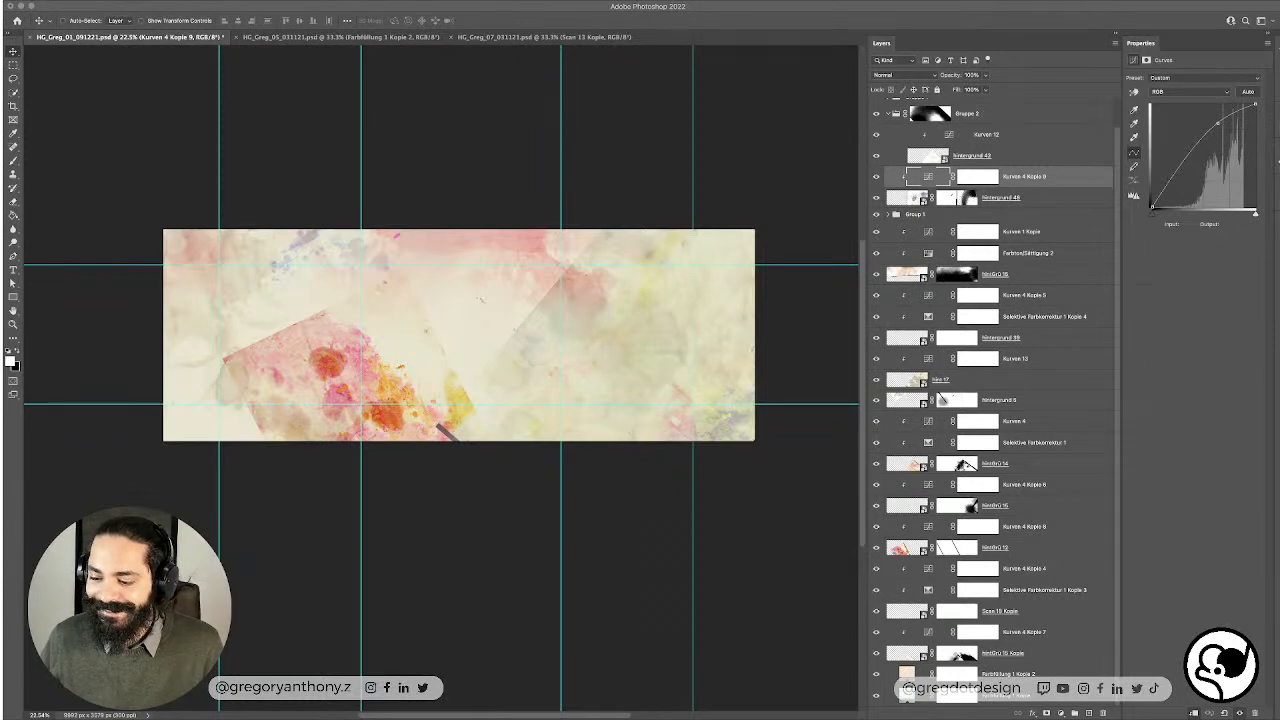
Step: Switch to the browser, close the Twitch tab and check the livestream on the Restream dashboard
key(super+Tab)
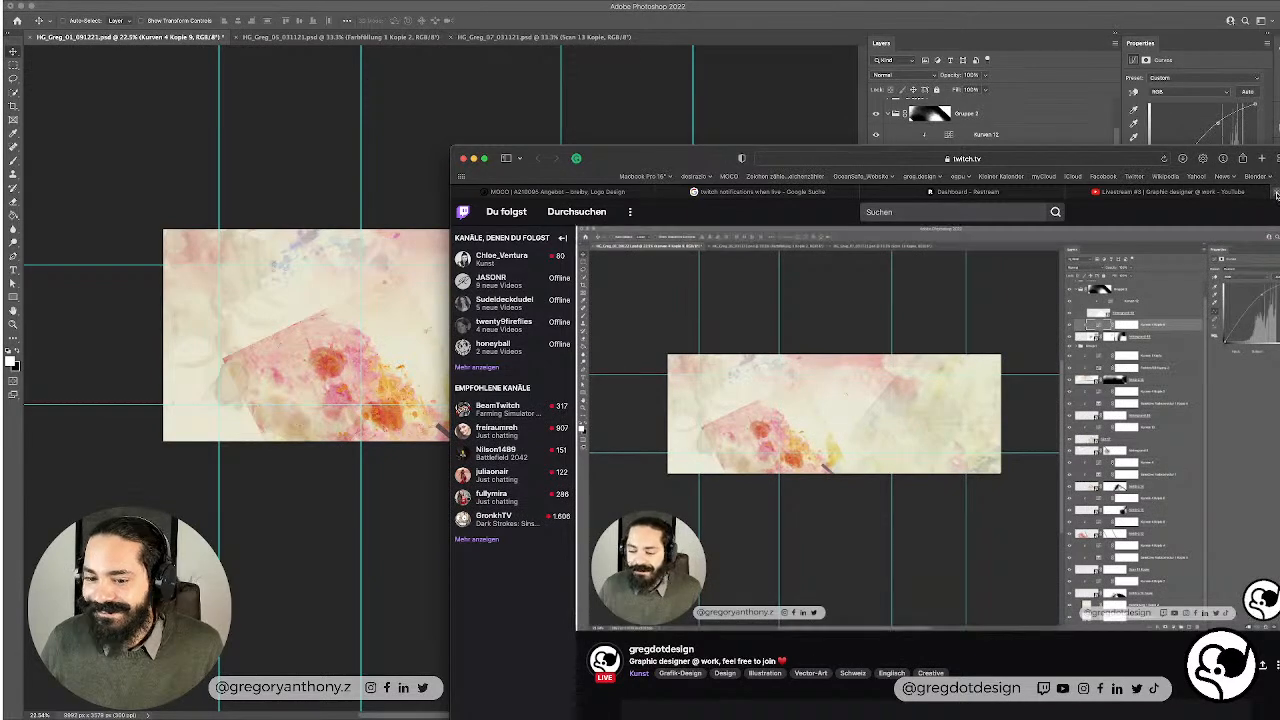
click(1276, 193)
click(1276, 193)
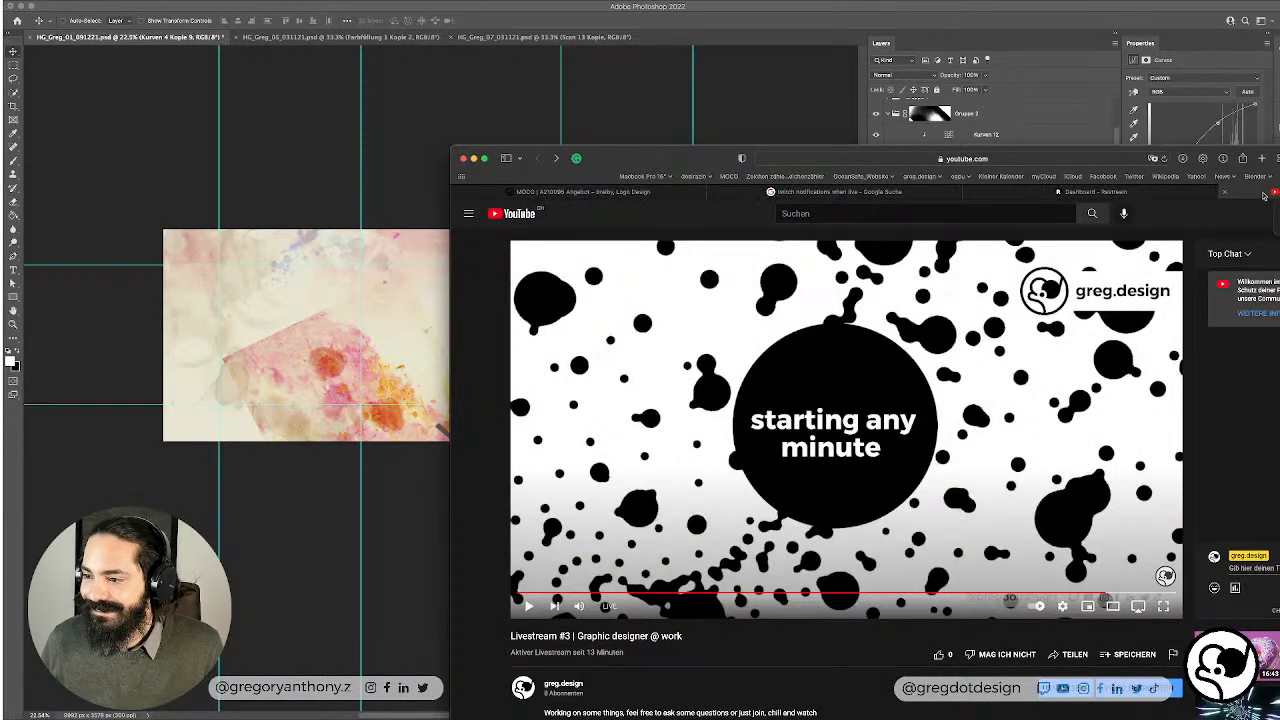
click(1152, 190)
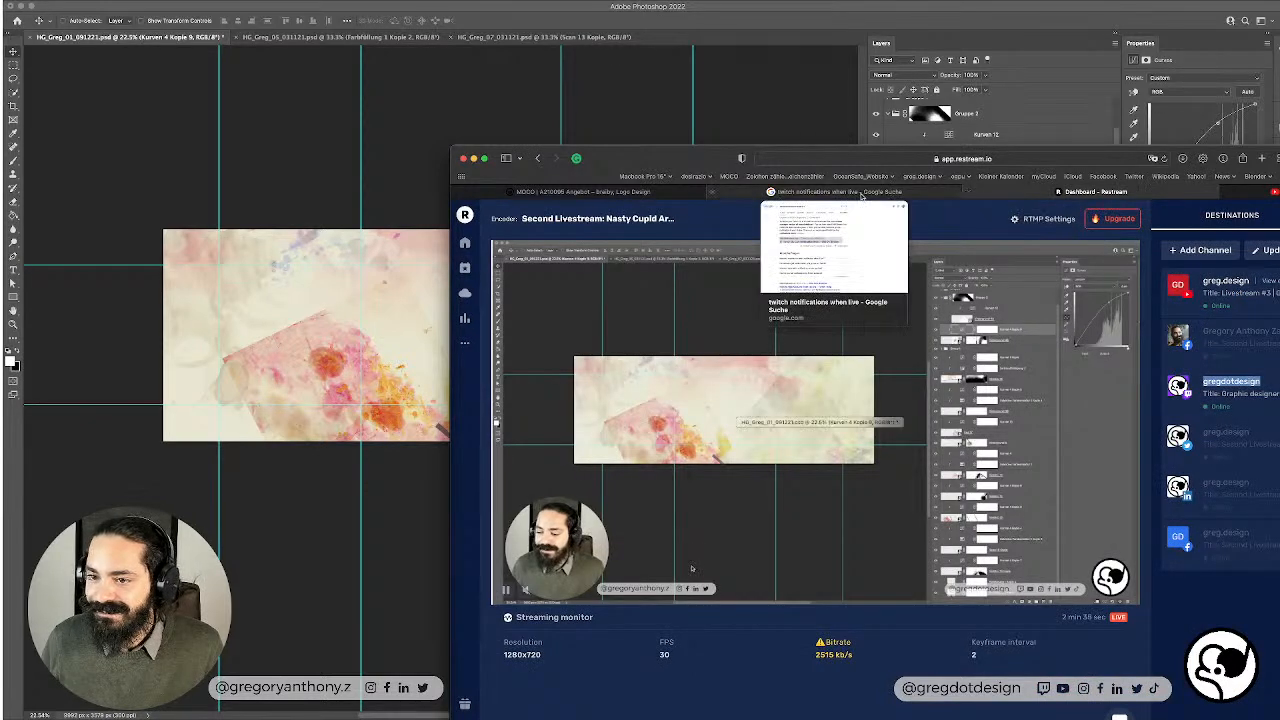
Step: Play the YouTube livestream from its live point to check it, and close its tab and minimise the browser
click(1226, 193)
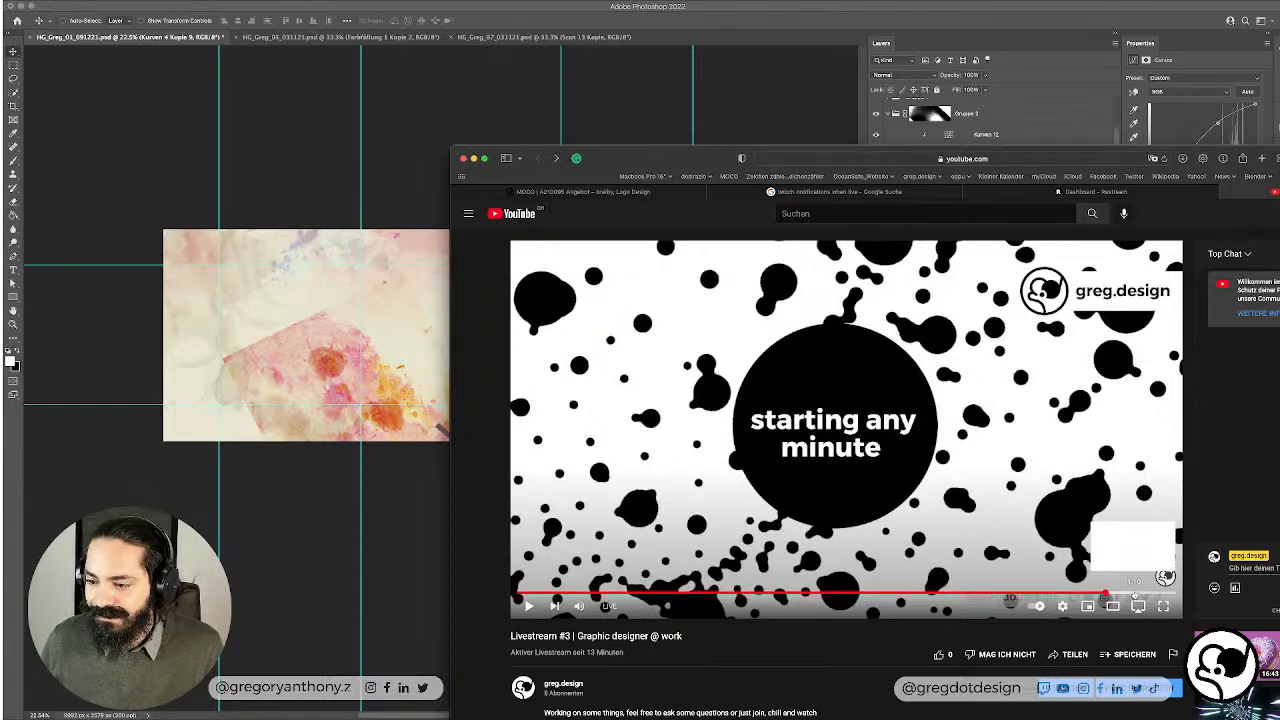
drag(1177, 594, 1218, 573)
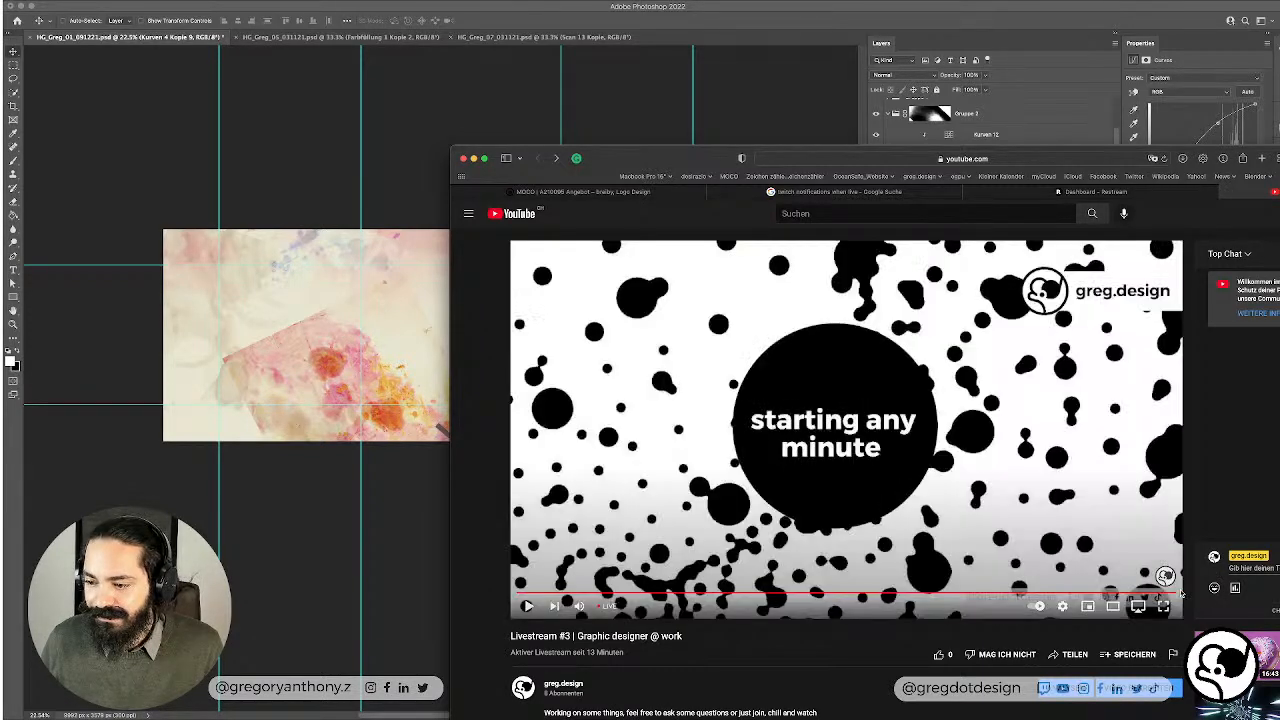
click(527, 606)
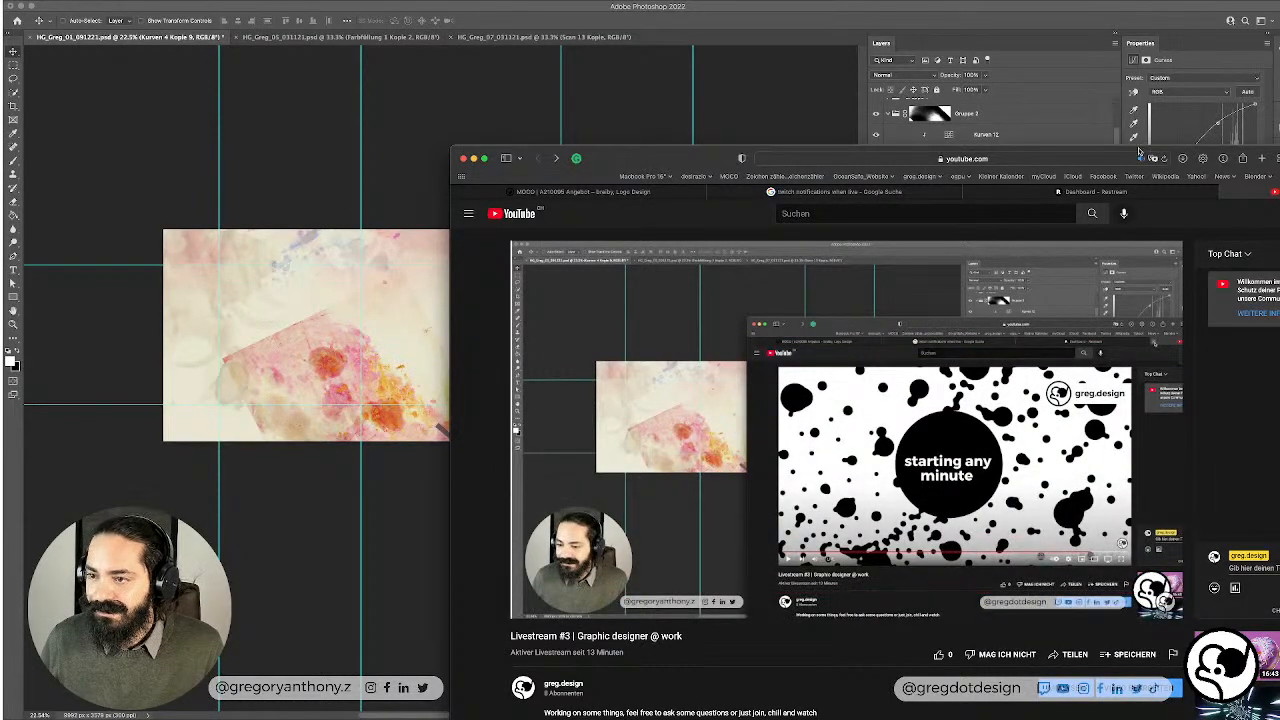
click(1227, 193)
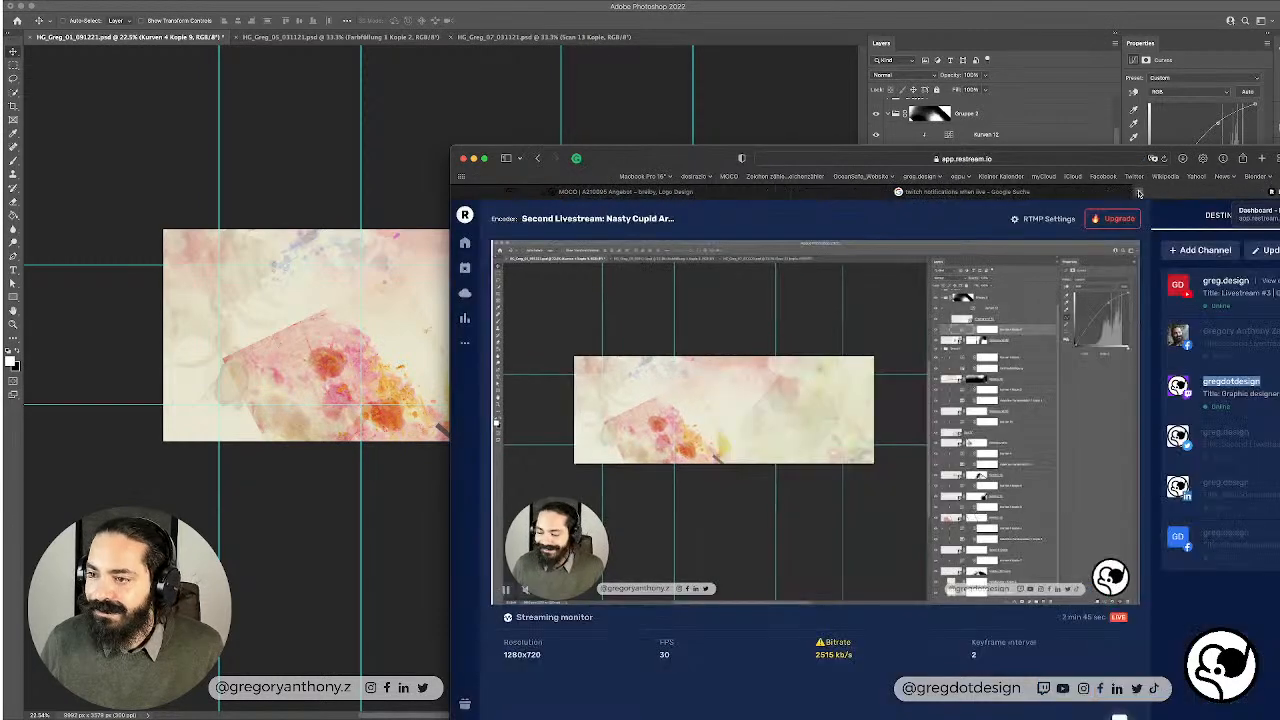
click(474, 159)
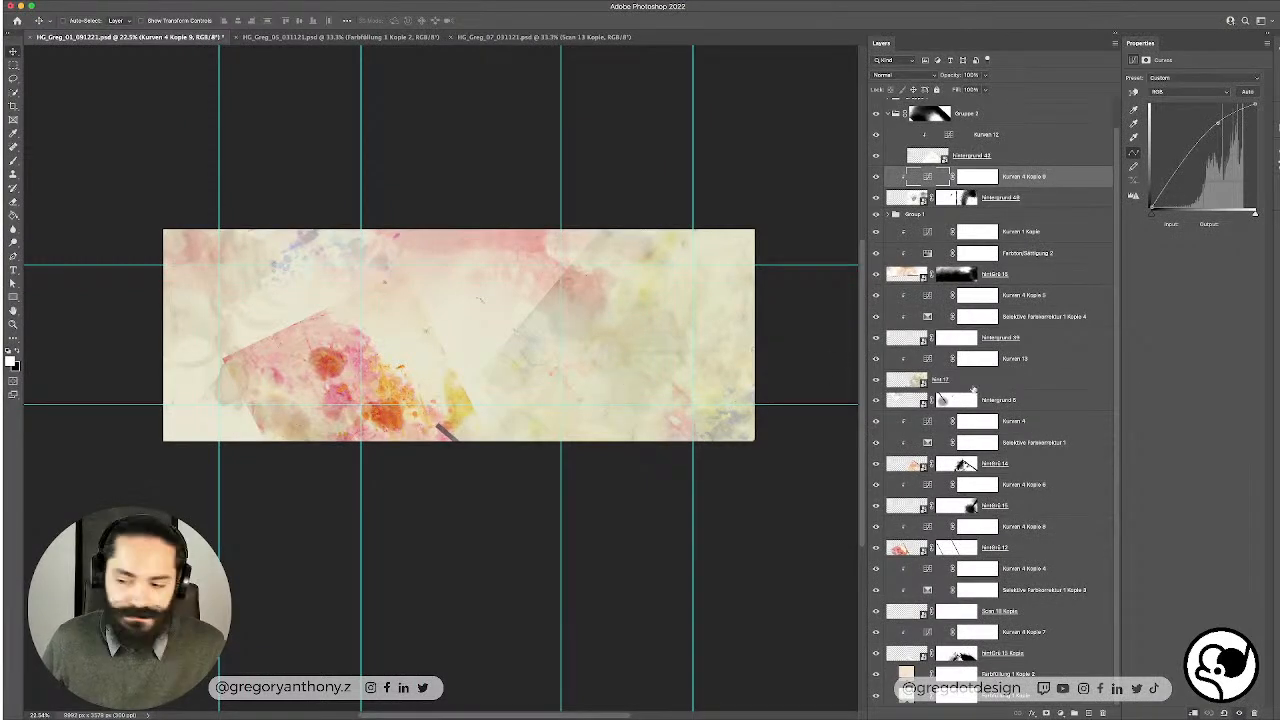
Step: Compare the artwork with and without the flattened Kurven 4 Kopie 9 curve, leaving it hidden with Hintergrund 48 selected
click(876, 177)
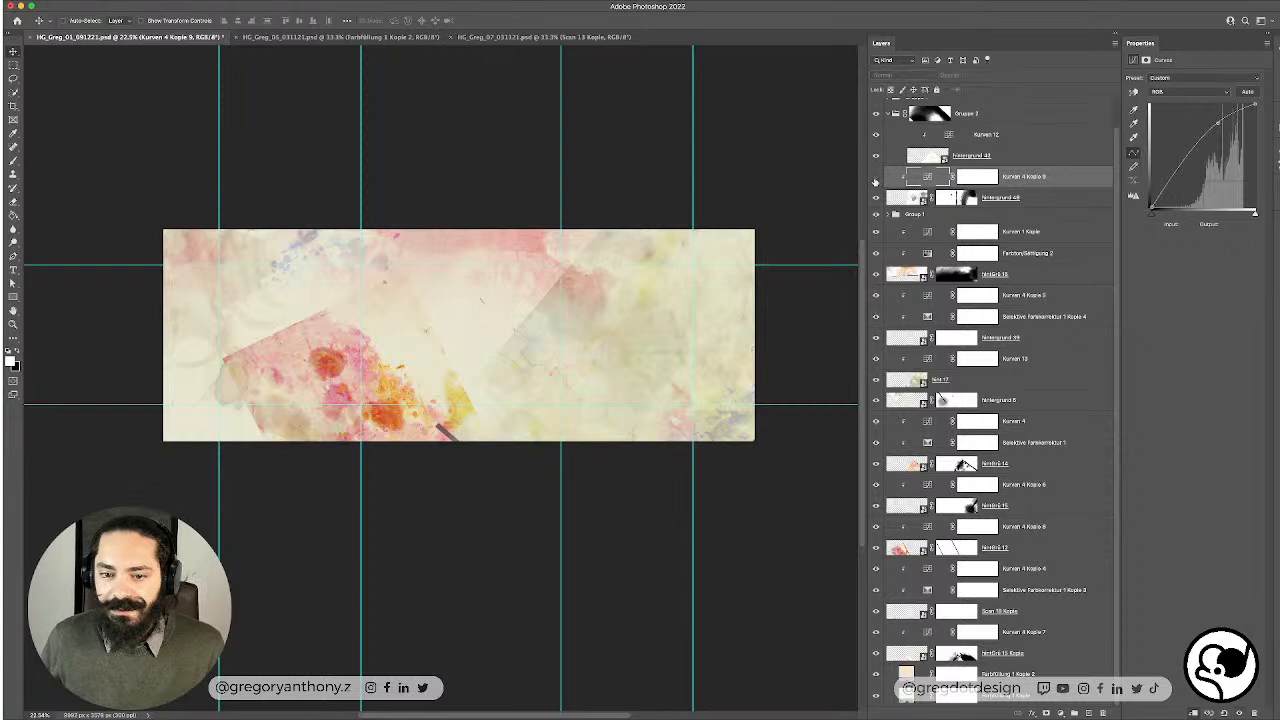
click(876, 177)
click(876, 177)
click(876, 178)
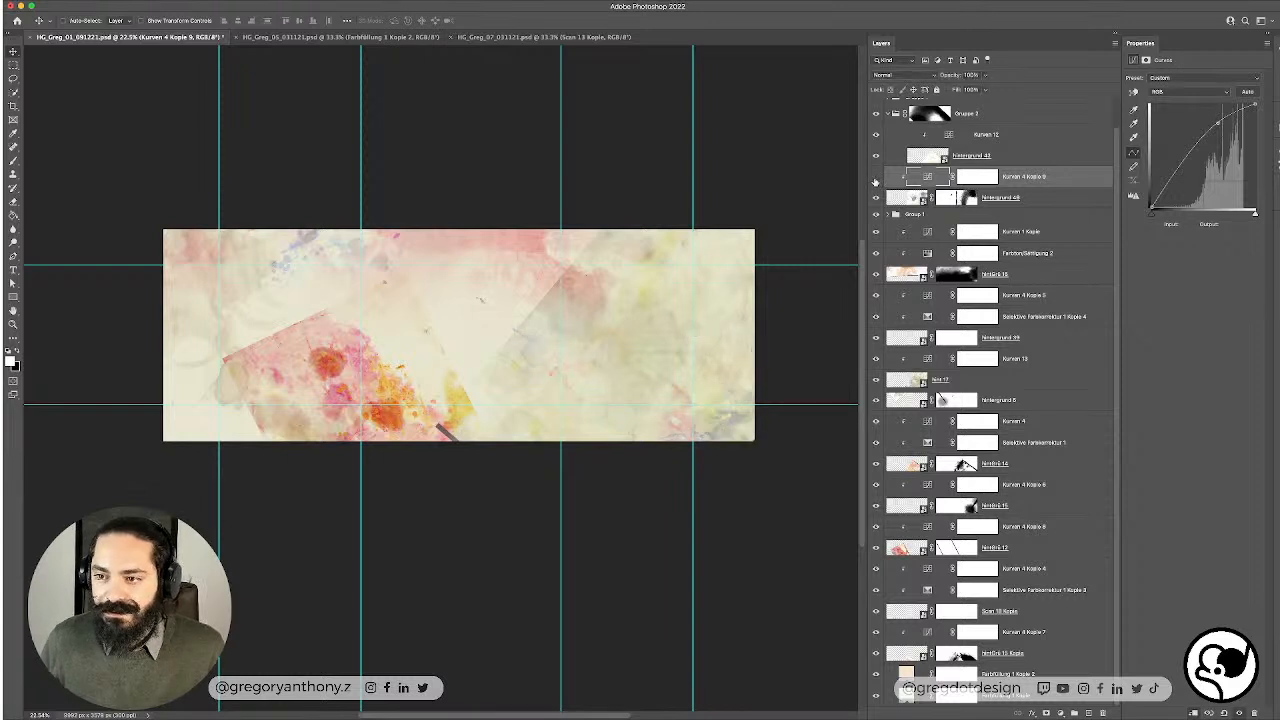
click(876, 178)
click(876, 178)
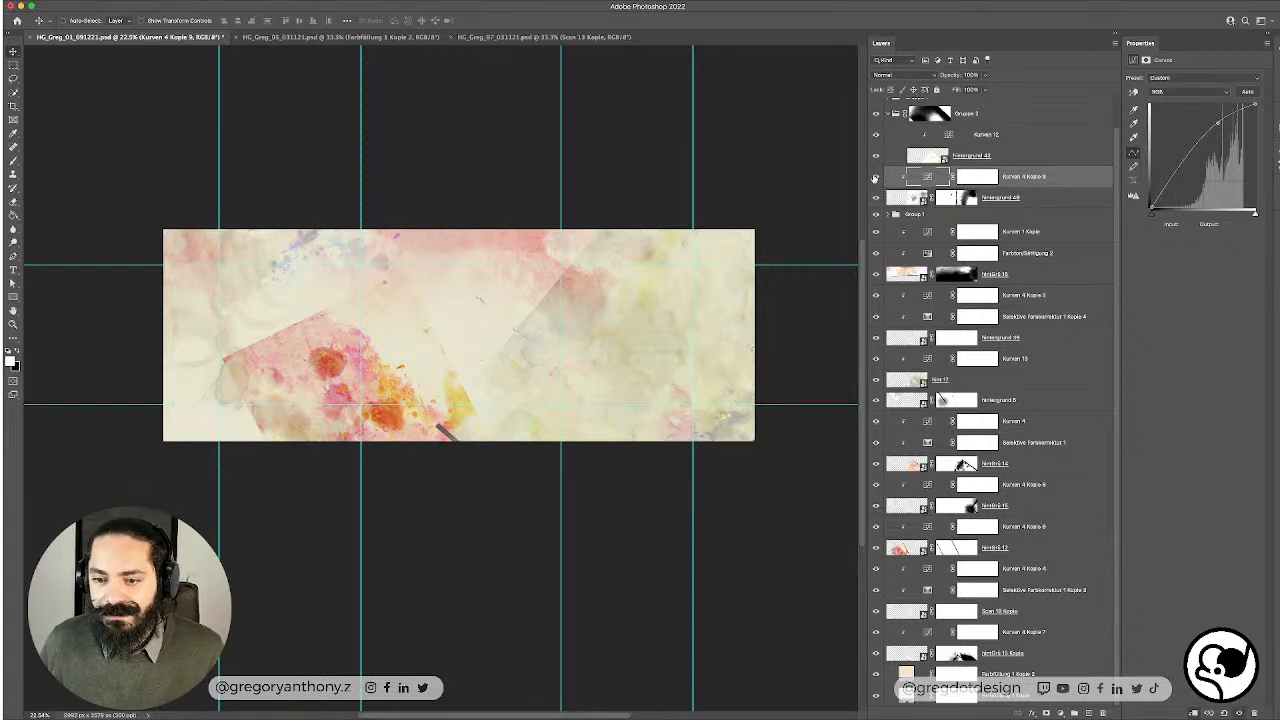
click(1040, 197)
click(876, 177)
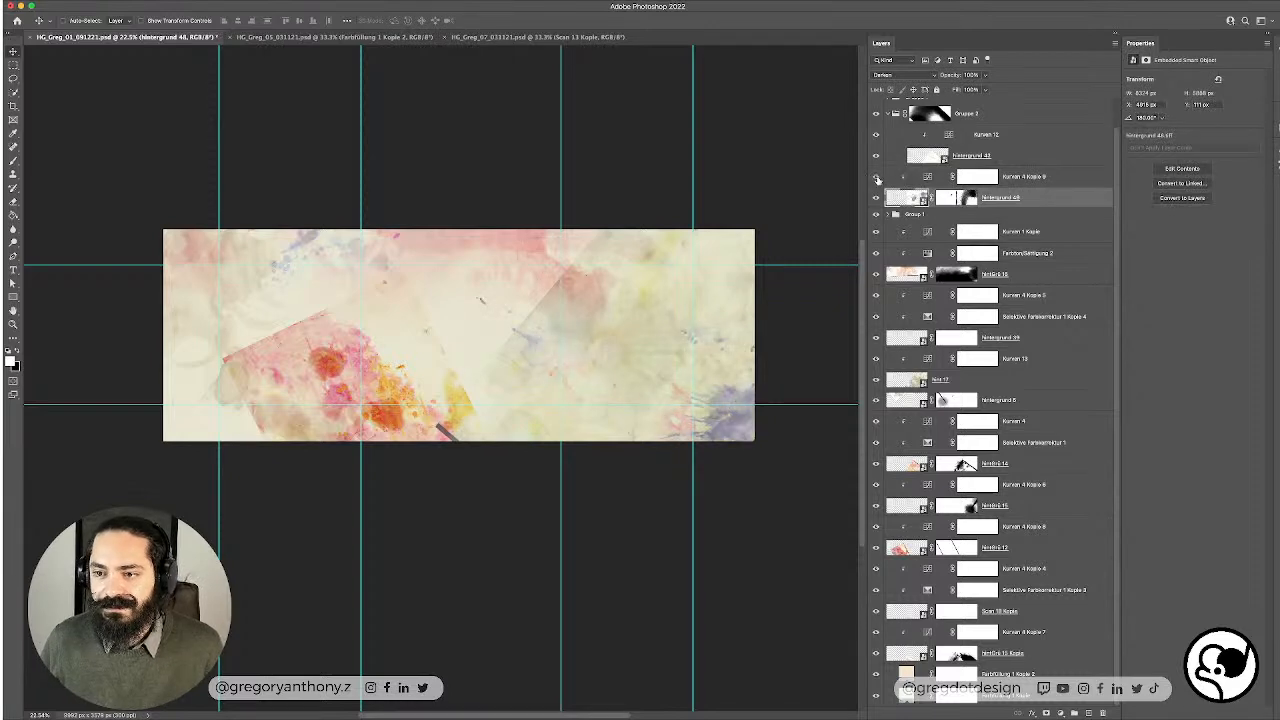
click(876, 177)
click(876, 177)
click(876, 177)
click(877, 178)
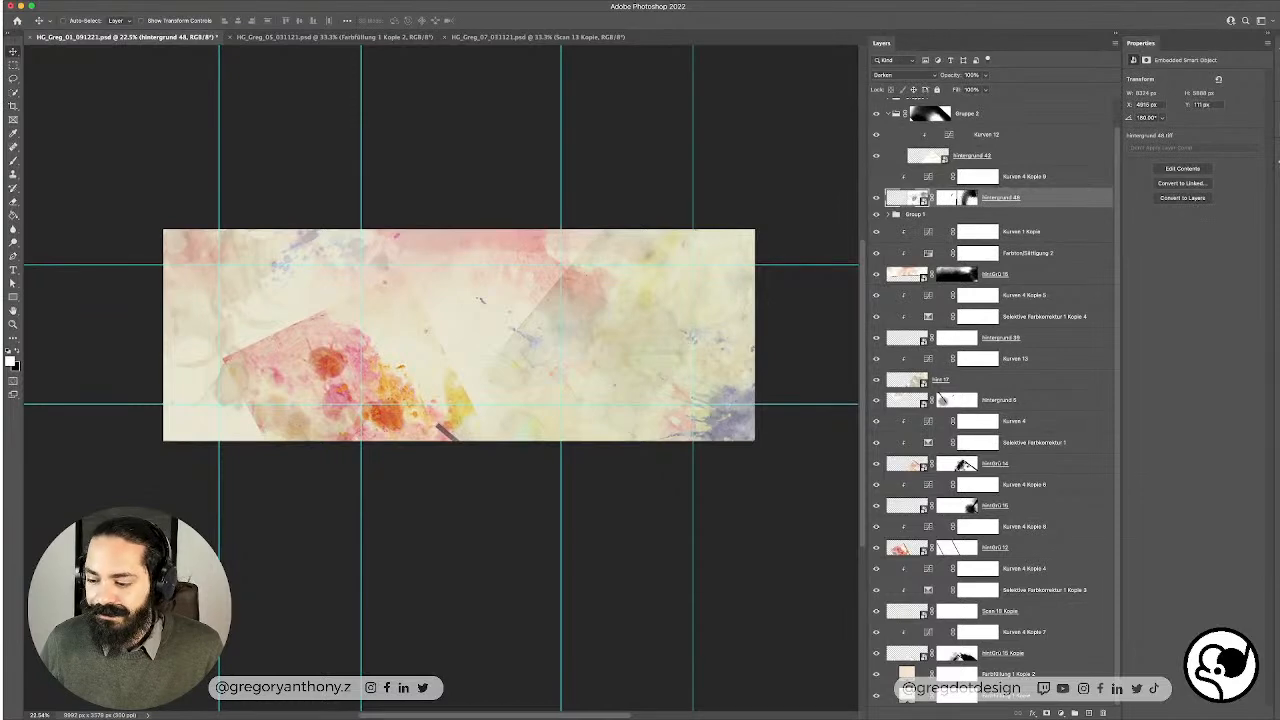
Step: Switch to the browser's Restream dashboard, move its window out of the way and minimise it
key(super+Tab)
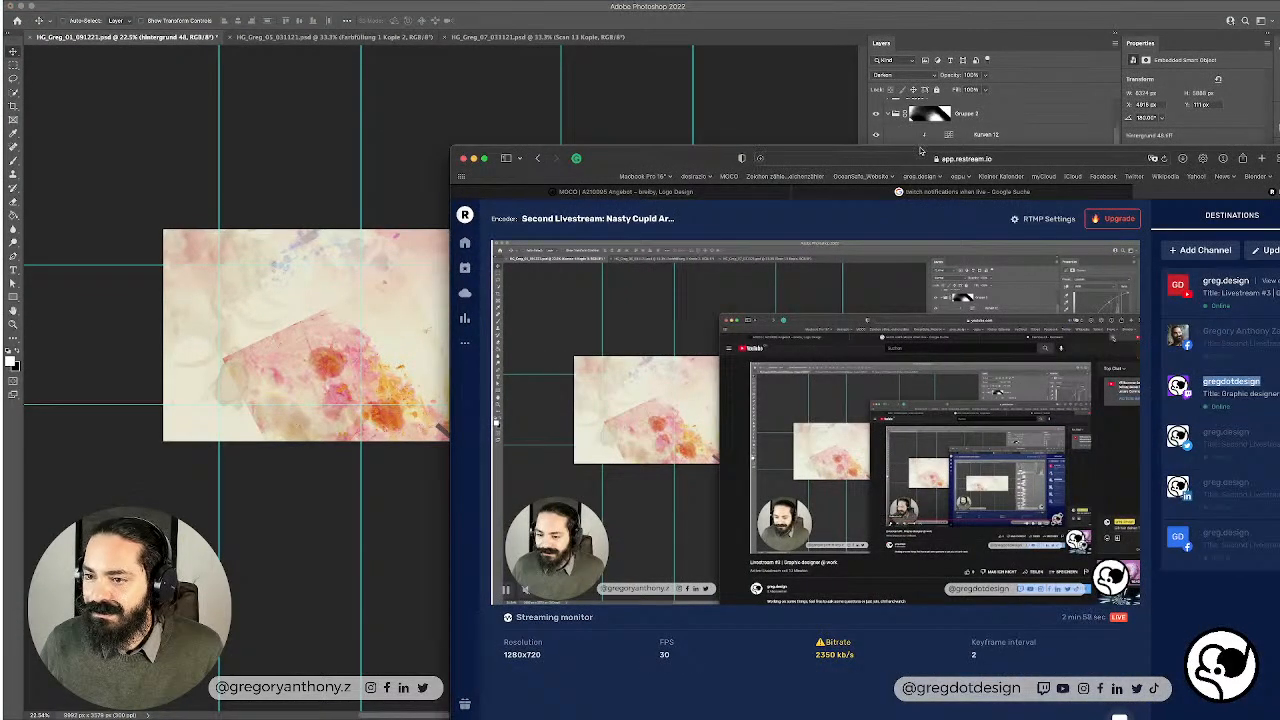
drag(701, 158, 1216, 424)
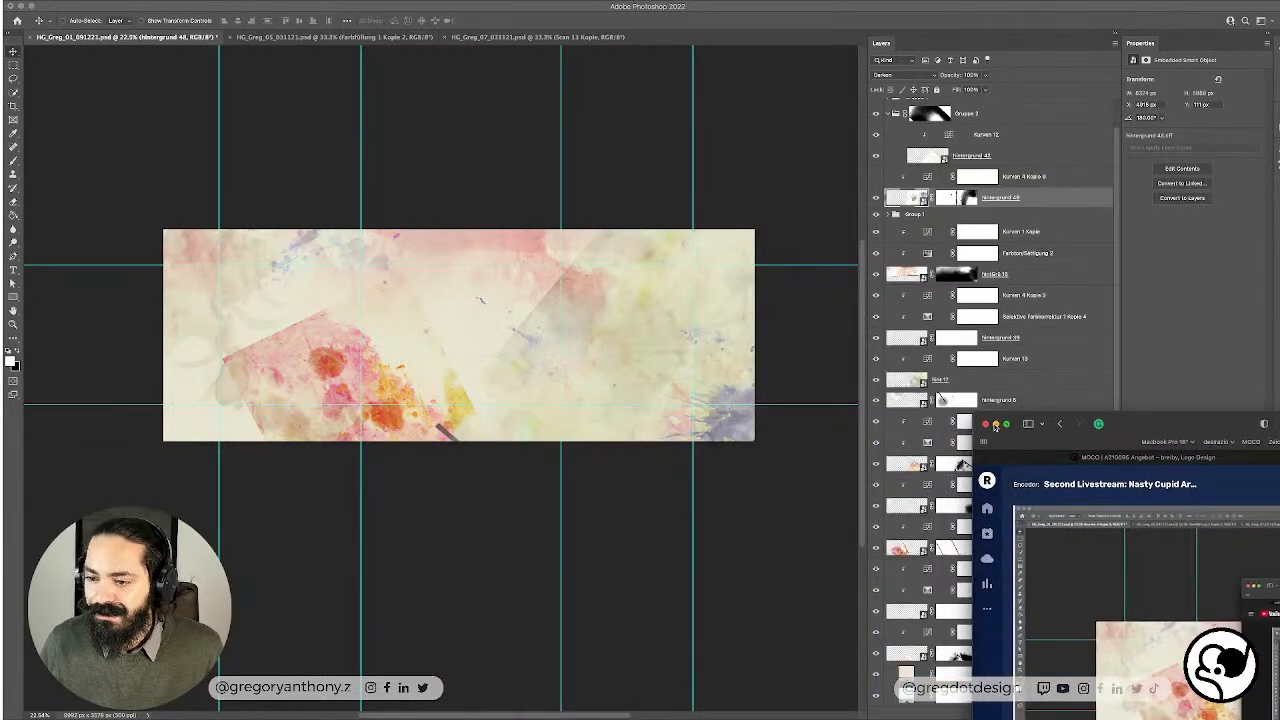
click(995, 424)
Step: Delete the Hintergrund 48 layer together with its clipped Kurven 4 Kopie 9 adjustment
click(876, 198)
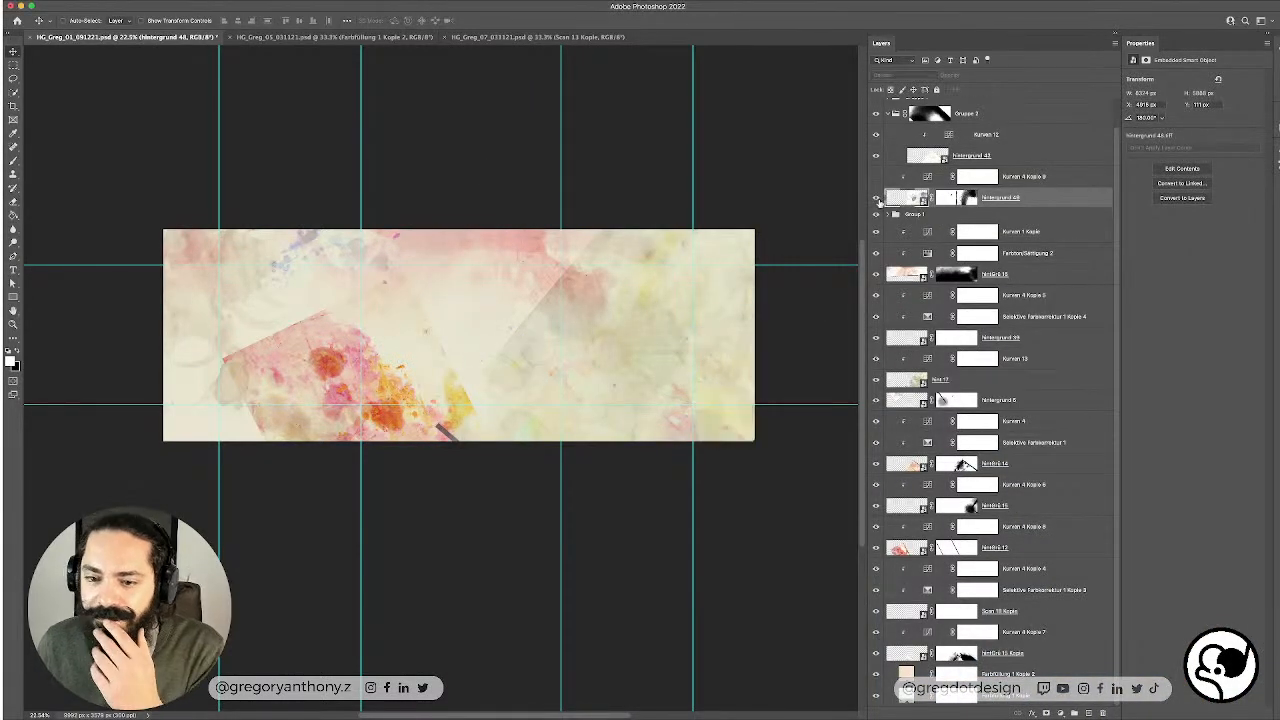
click(876, 198)
click(1018, 184)
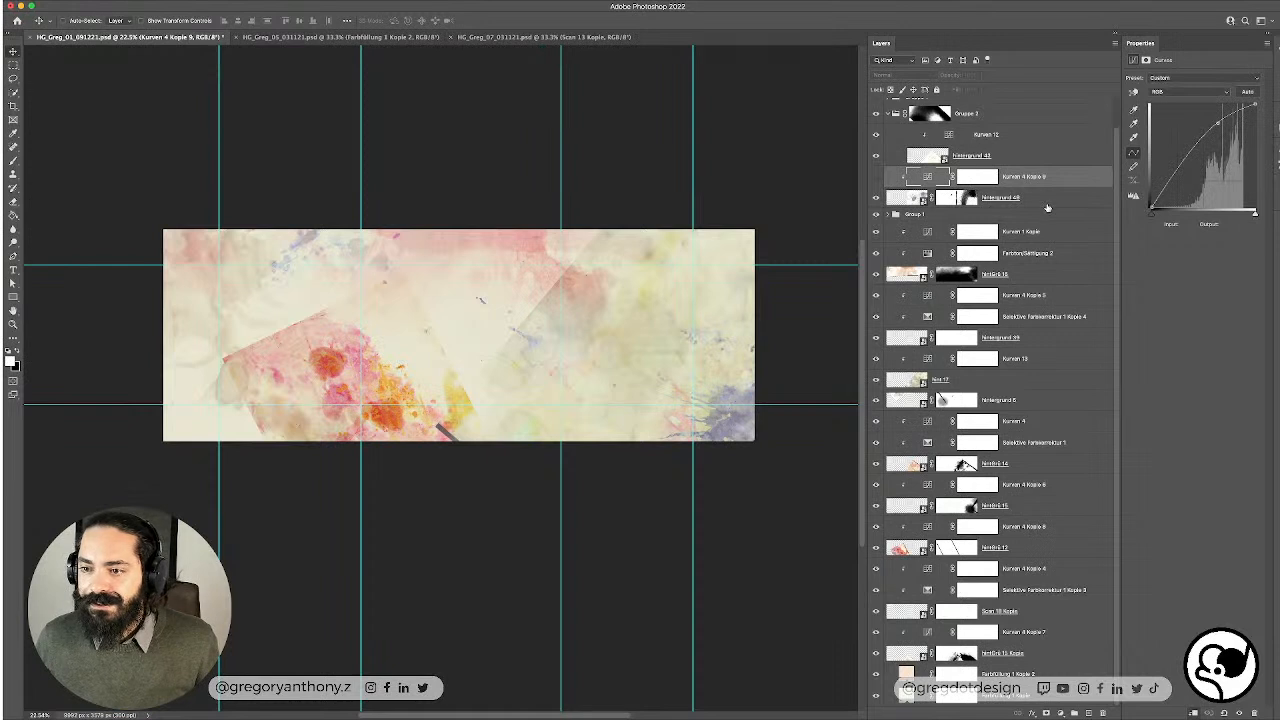
shift+click(1049, 203)
key(Delete)
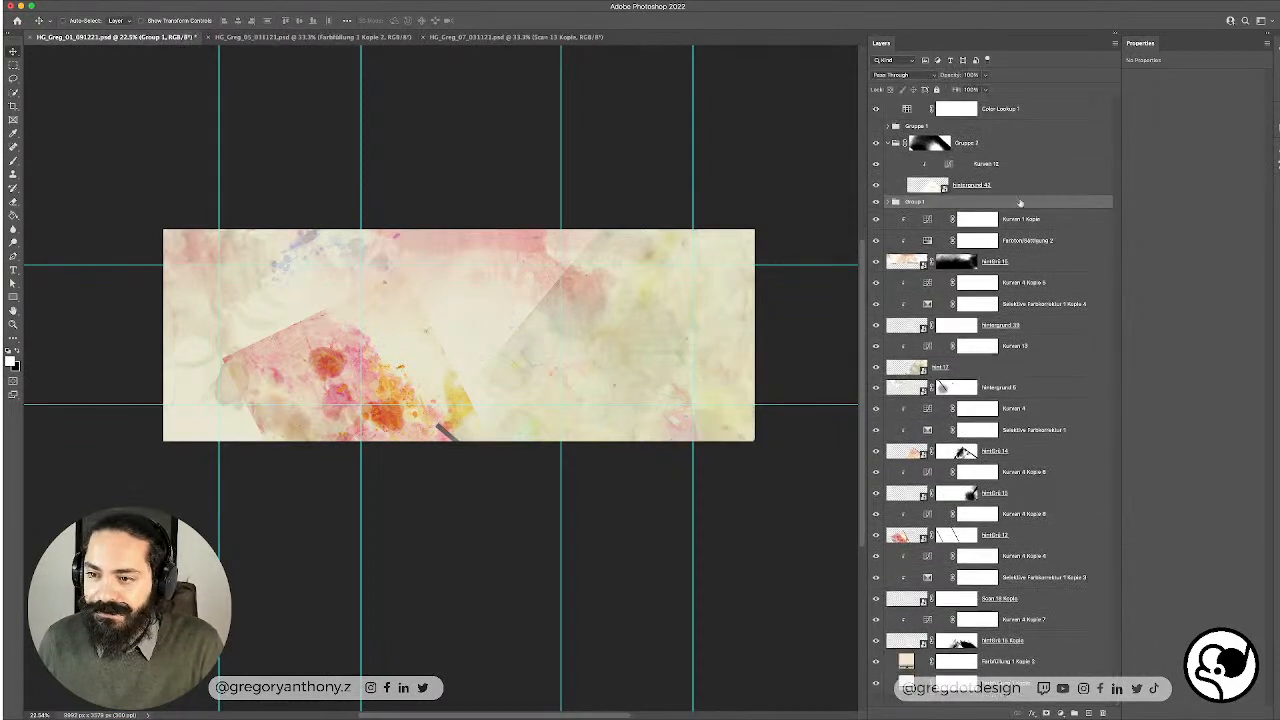
Step: Compare the artwork with and without the Hintergrund 42 layer
click(876, 186)
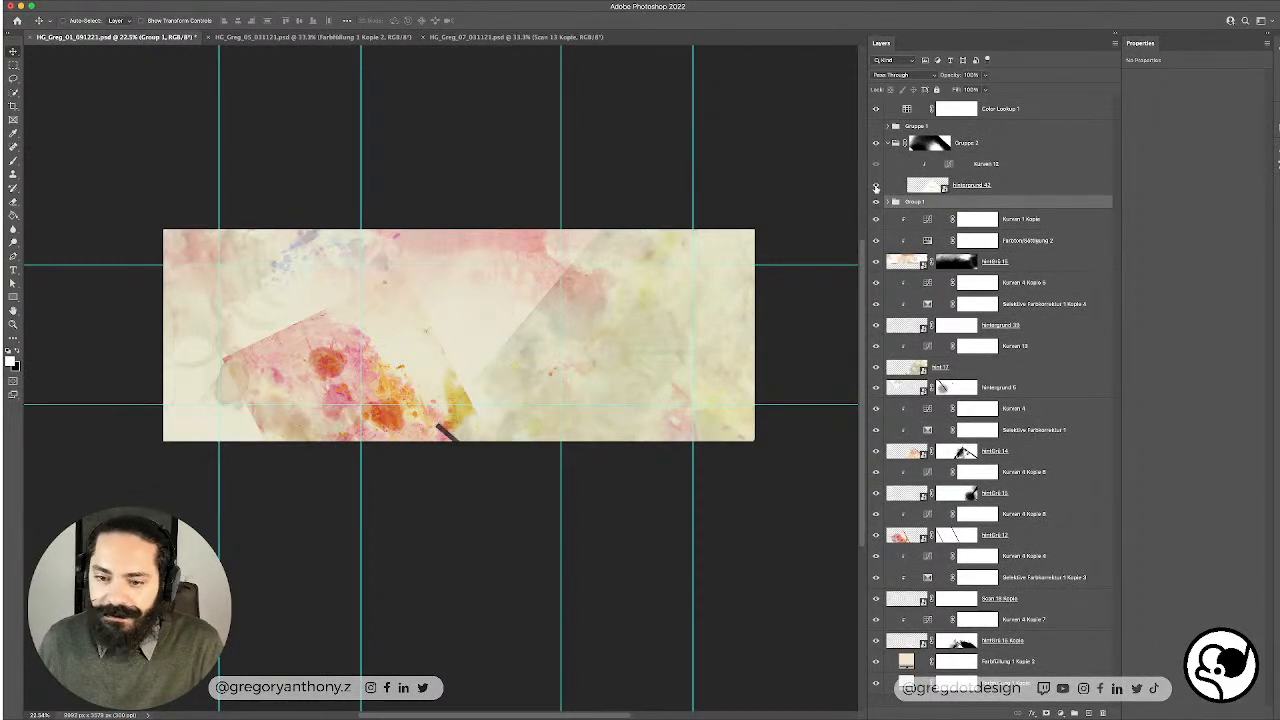
click(876, 186)
click(876, 186)
click(876, 186)
click(876, 185)
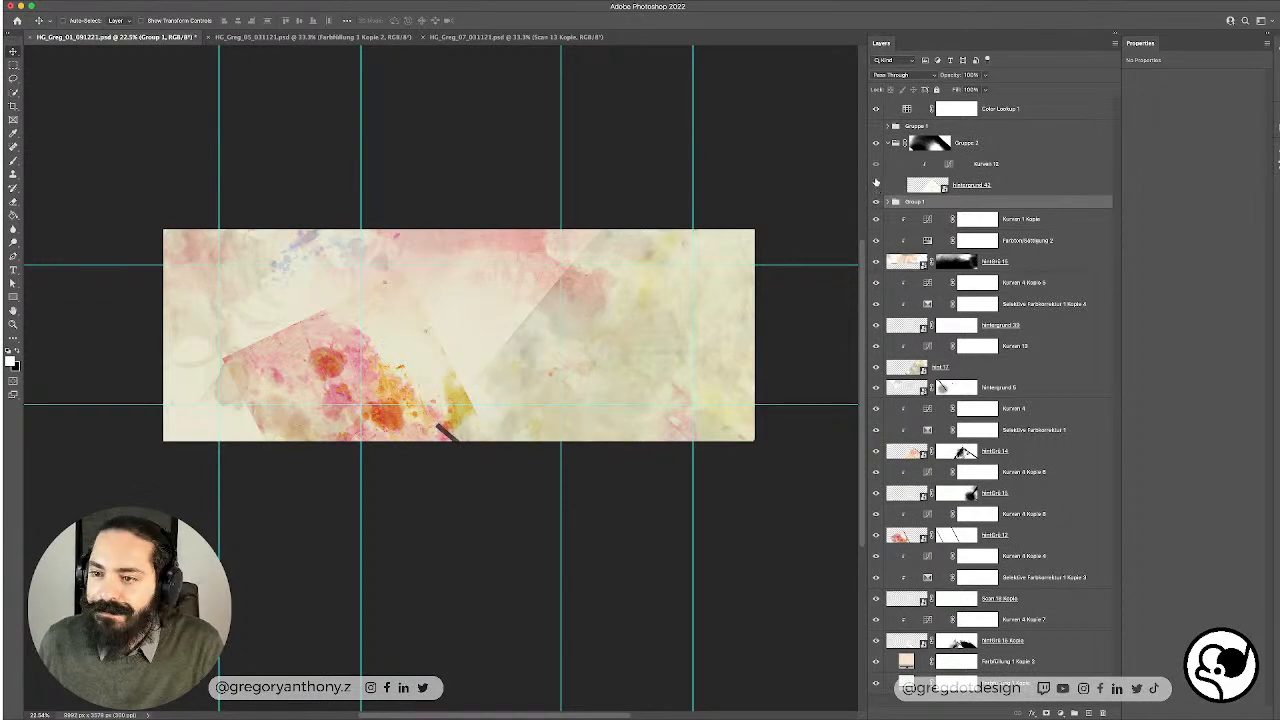
Step: Compare Hintergrund 42 on and off, then move the visible layer left and down to about X -2080 px, Y 864 px
click(876, 185)
click(876, 185)
click(876, 185)
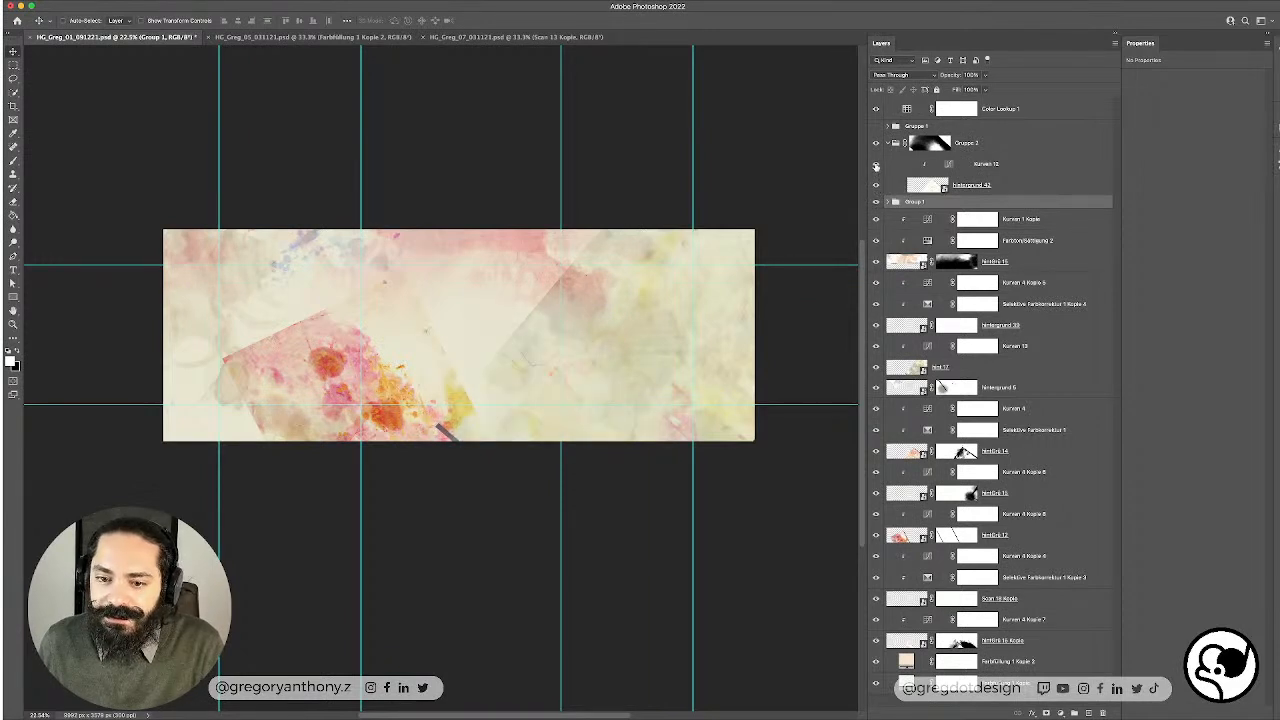
click(1028, 187)
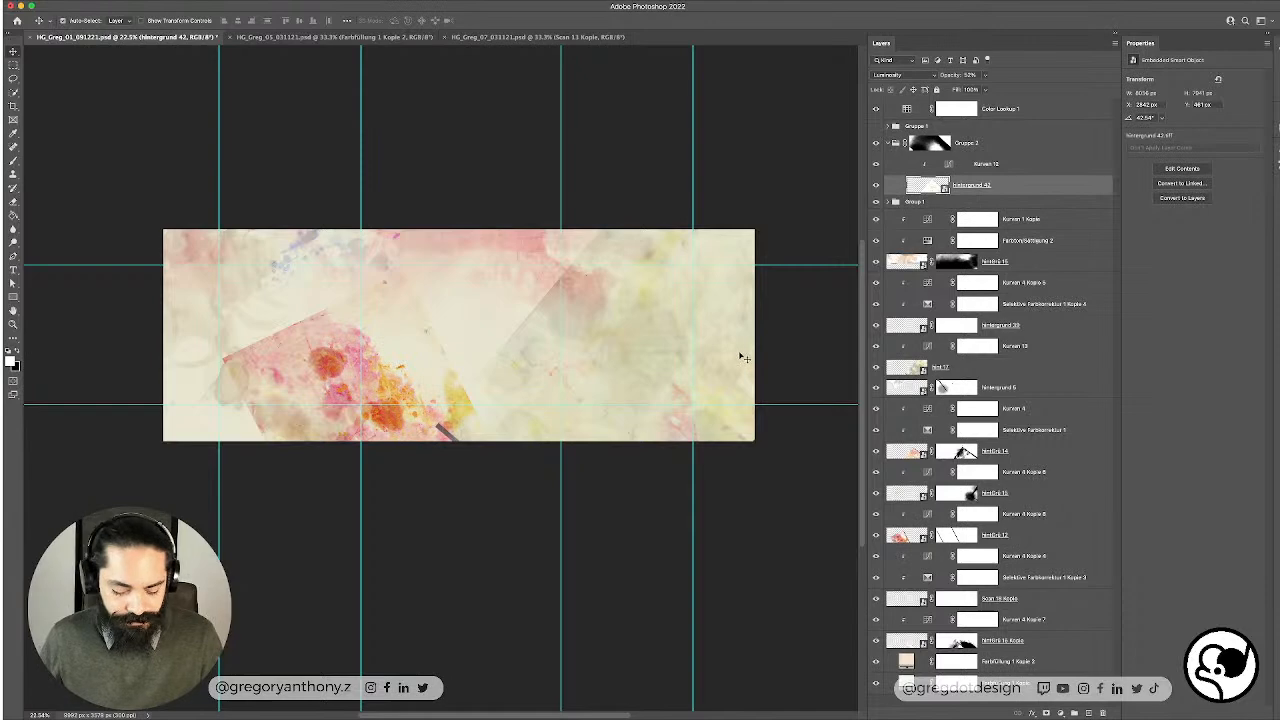
key(ctrl+t)
drag(605, 369, 524, 155)
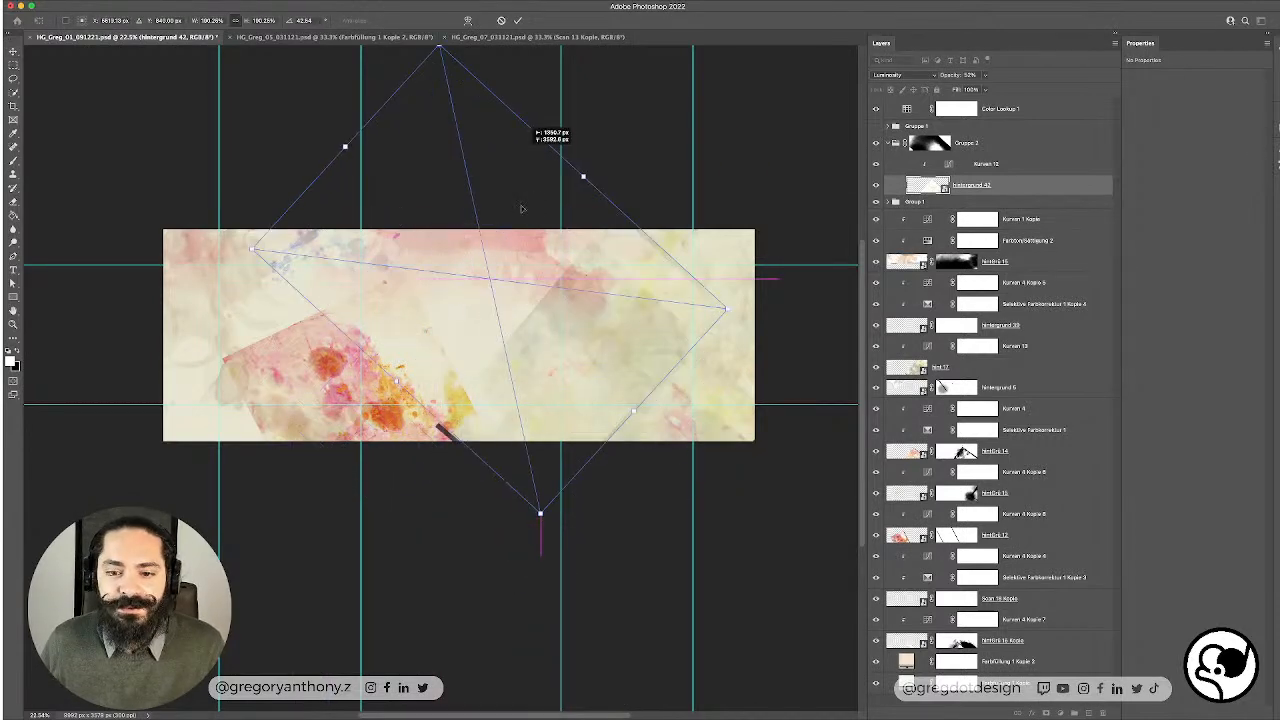
drag(539, 350, 324, 580)
key(Return)
Step: Shift the Scan 3 layer slightly left and down to about X -2227 px, Y -1484 px
super+click(310, 243)
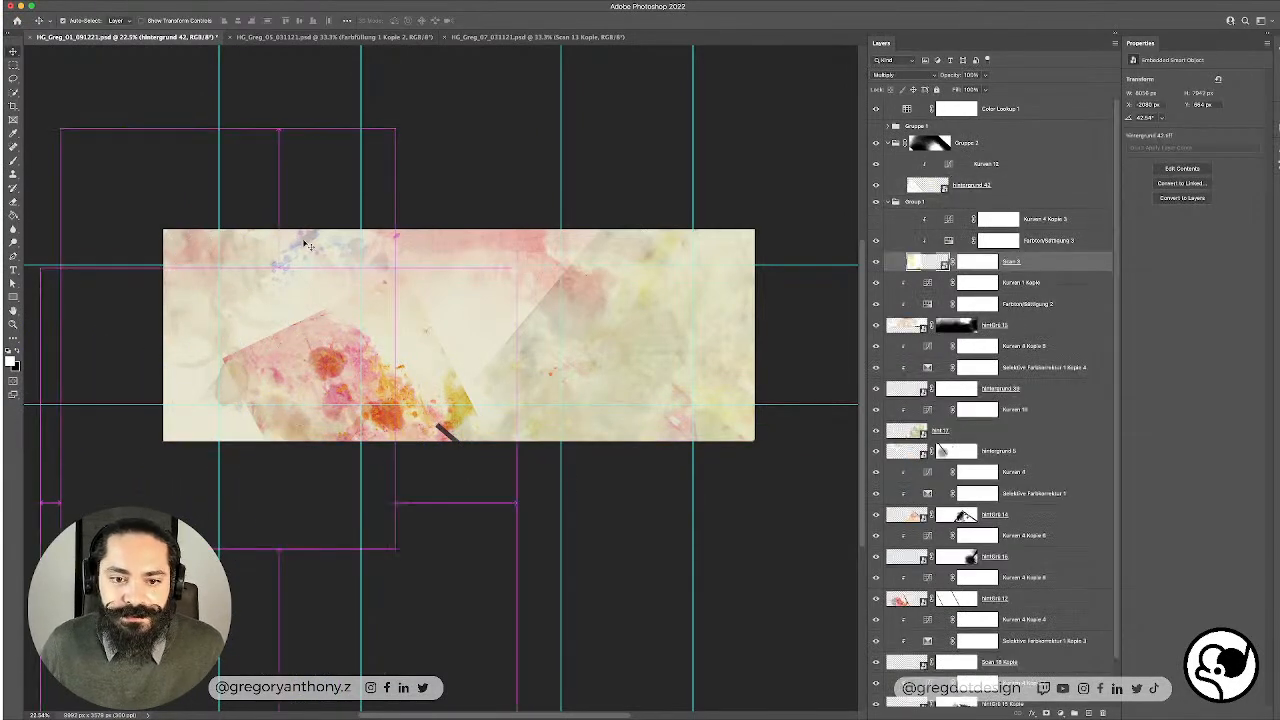
drag(310, 243, 283, 254)
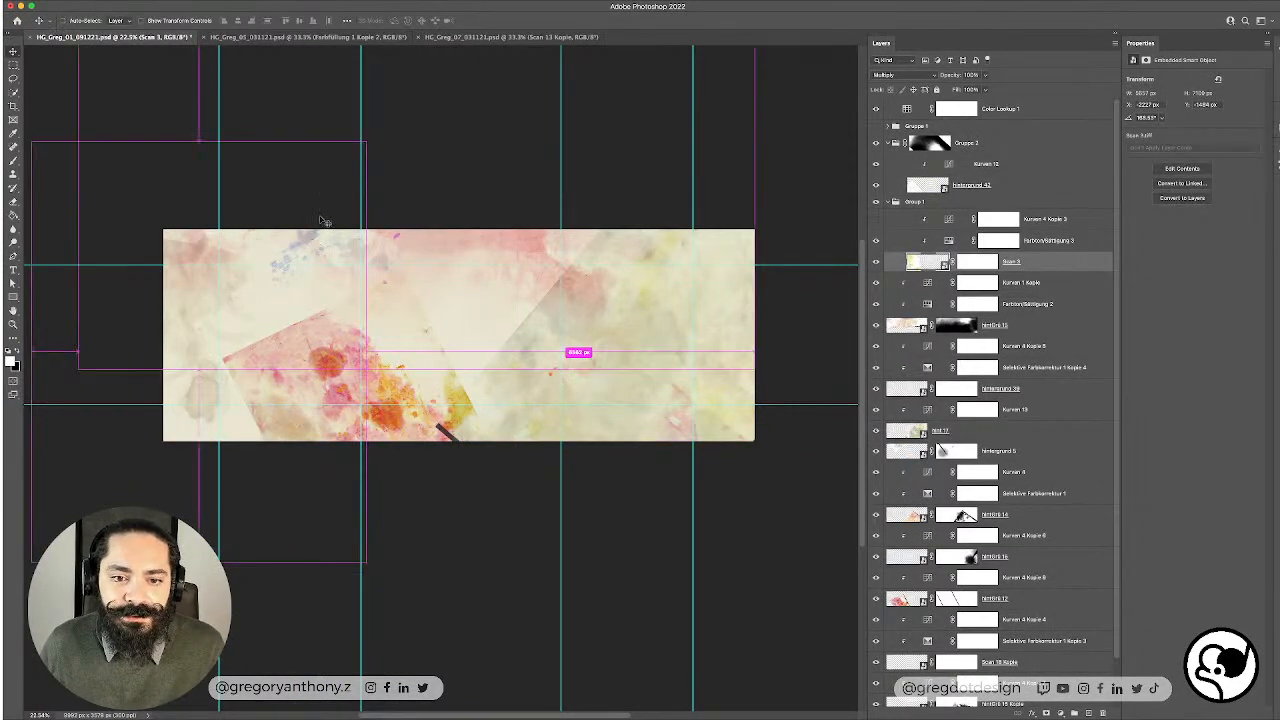
super+click(331, 215)
click(331, 238)
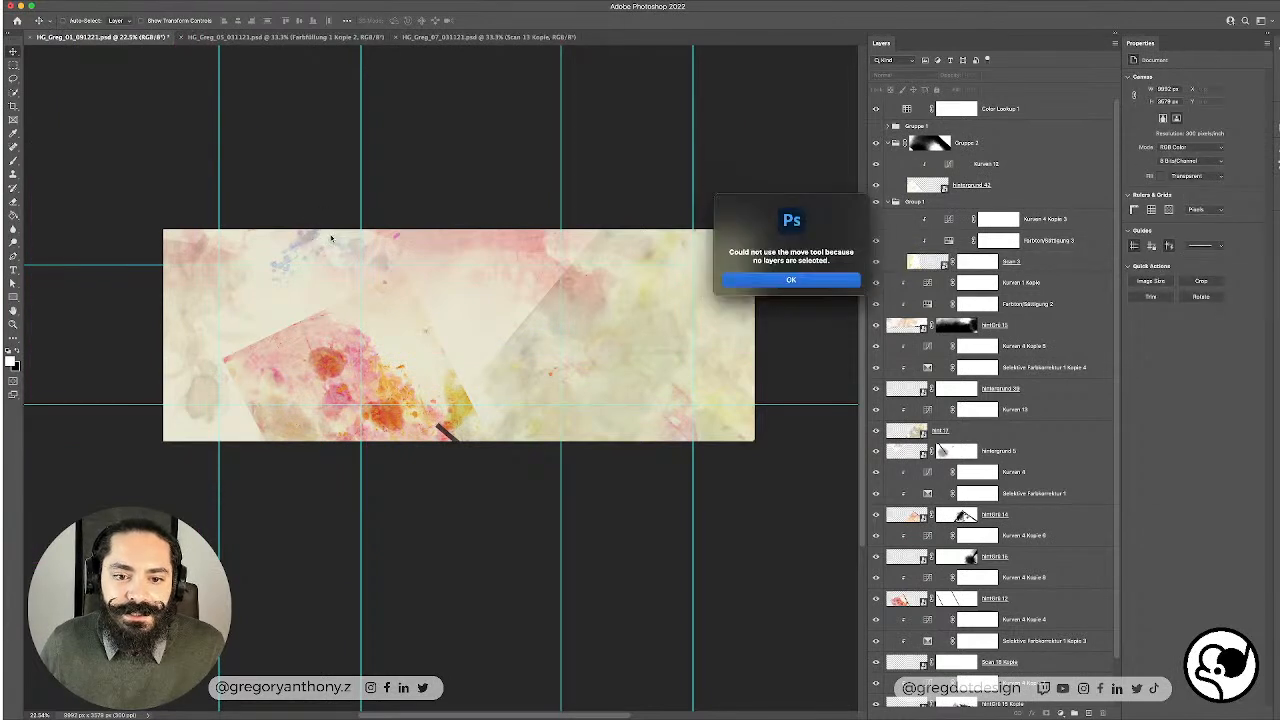
click(763, 285)
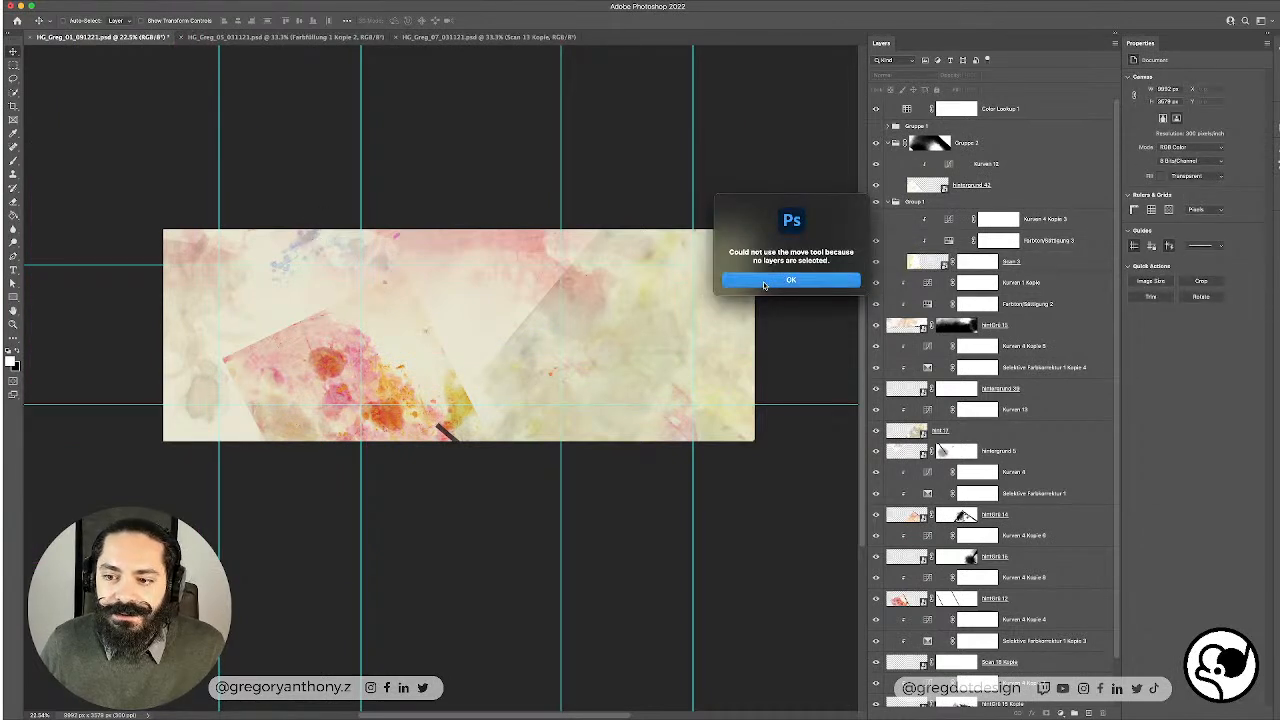
Step: Compare the artwork with and without the pink hintGrü layer along the upper edge, and with and without Scan 3
super+click(318, 248)
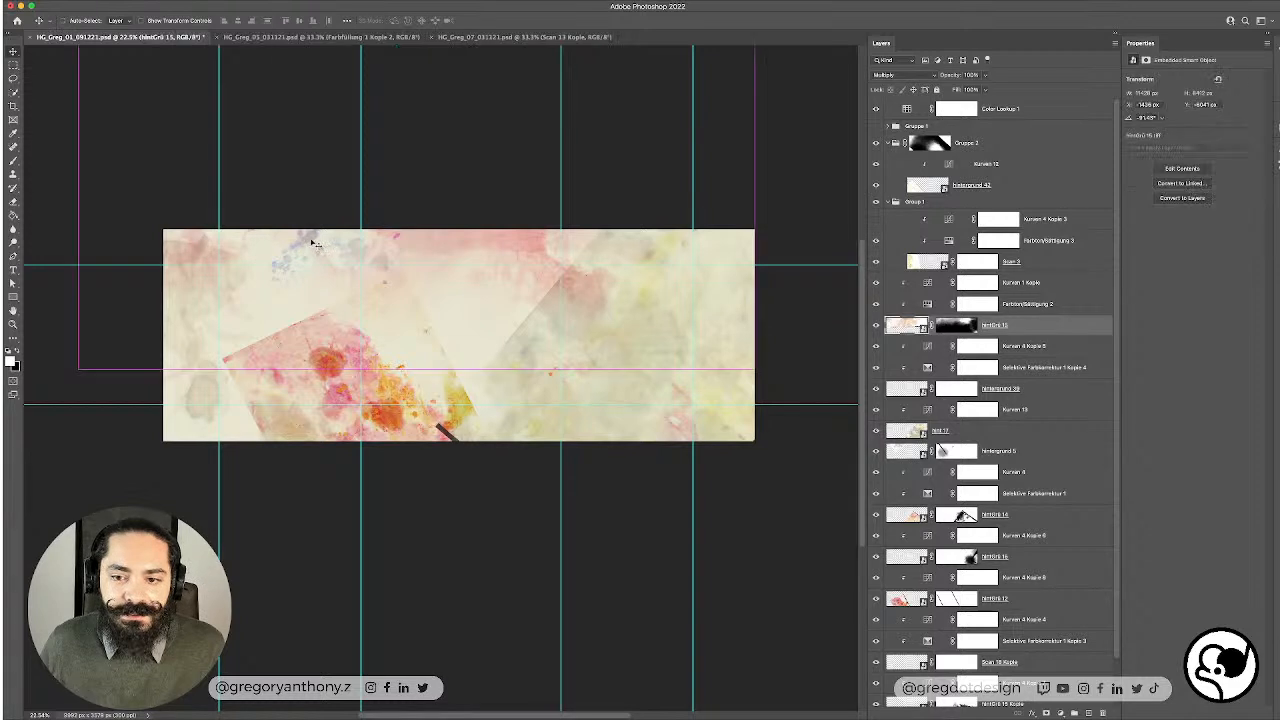
click(876, 326)
click(876, 326)
click(876, 326)
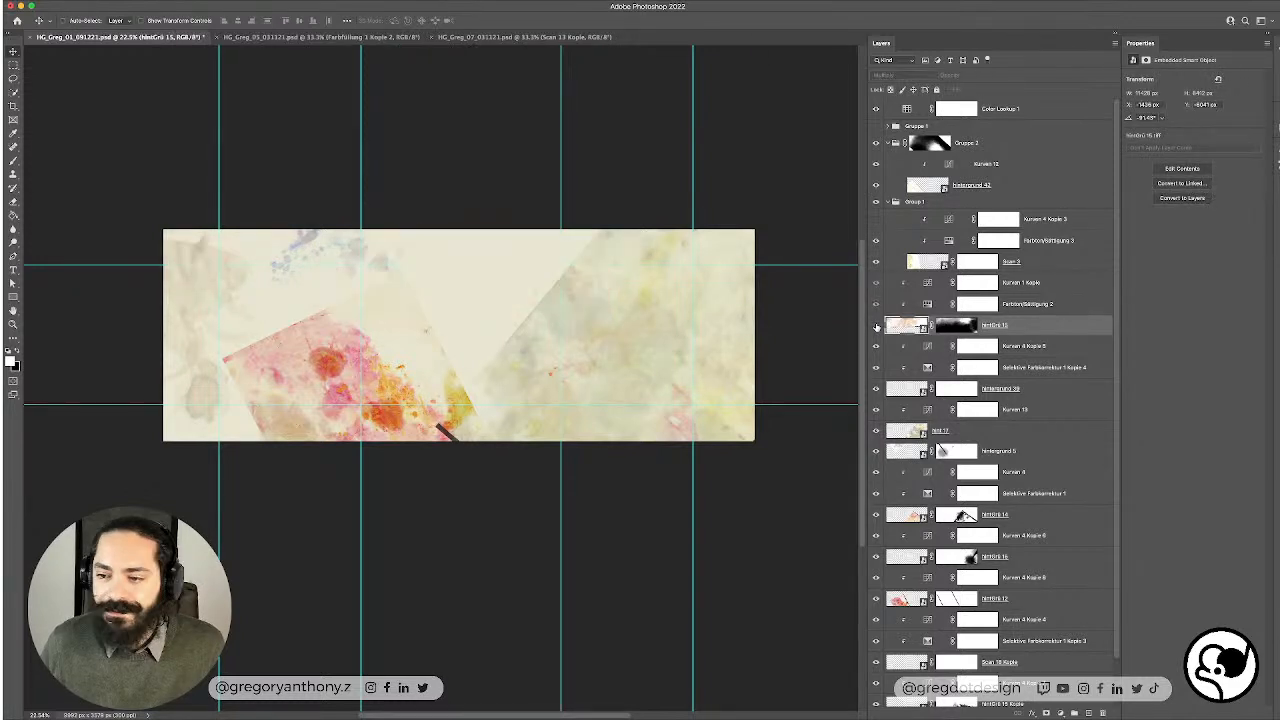
click(876, 326)
click(874, 263)
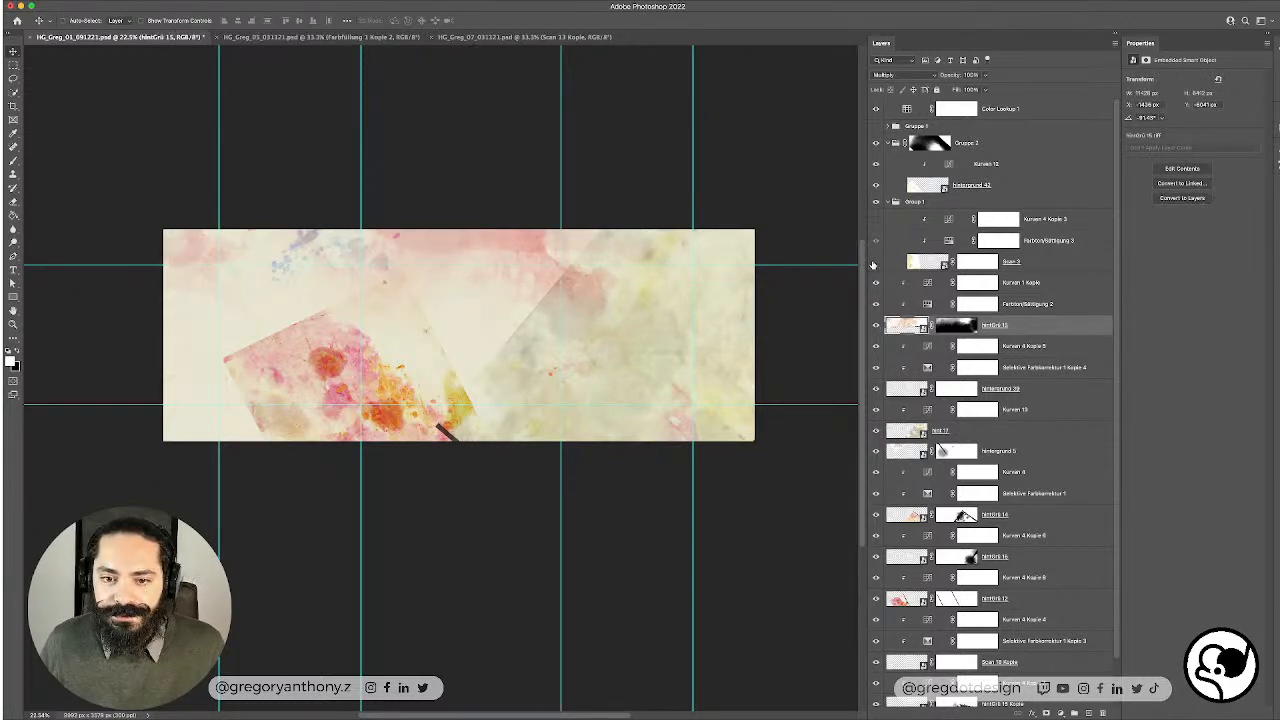
click(874, 263)
click(1062, 264)
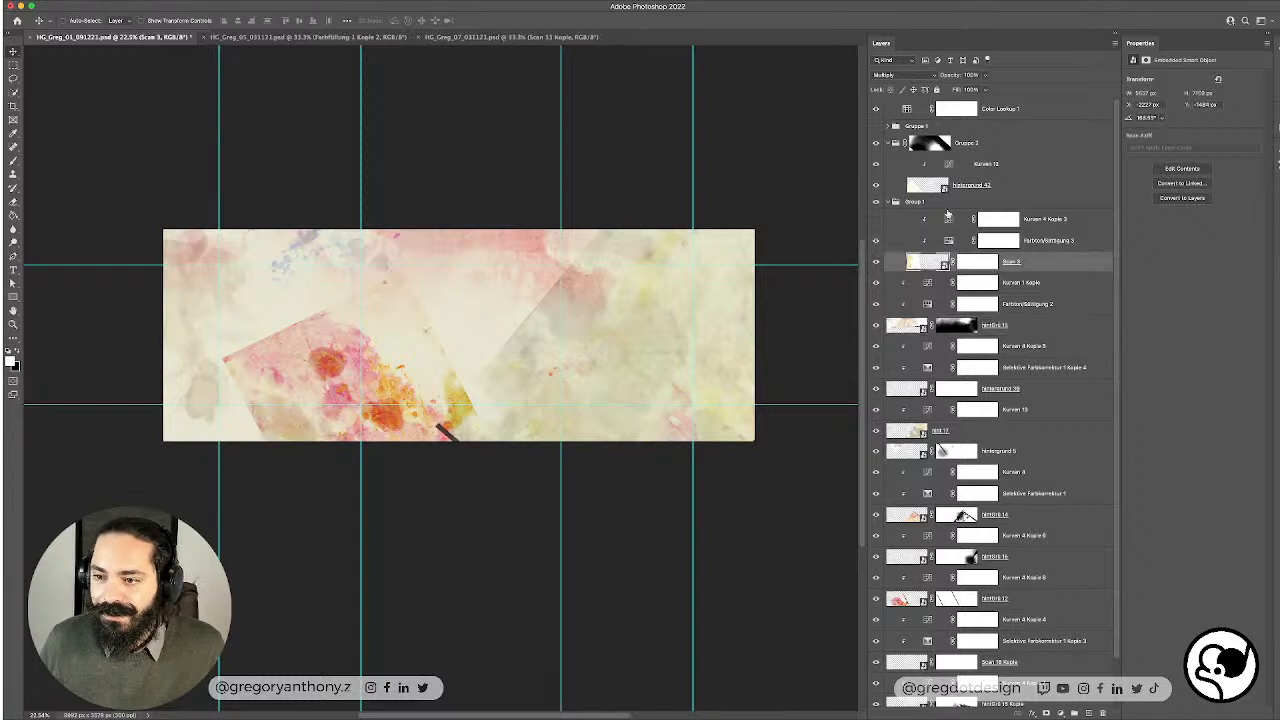
Step: Compare the artwork with and without the white panels in Gruppe 1, leaving that group hidden and Group 1 expanded
click(890, 203)
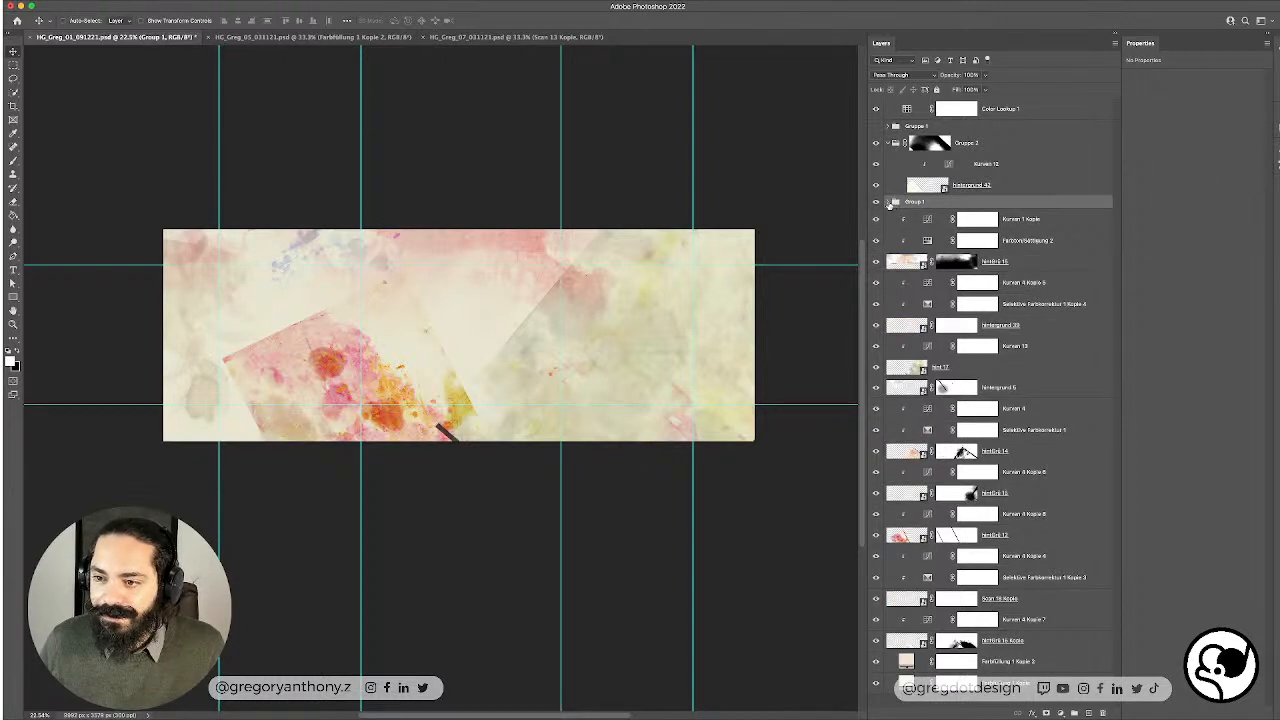
click(890, 203)
click(875, 126)
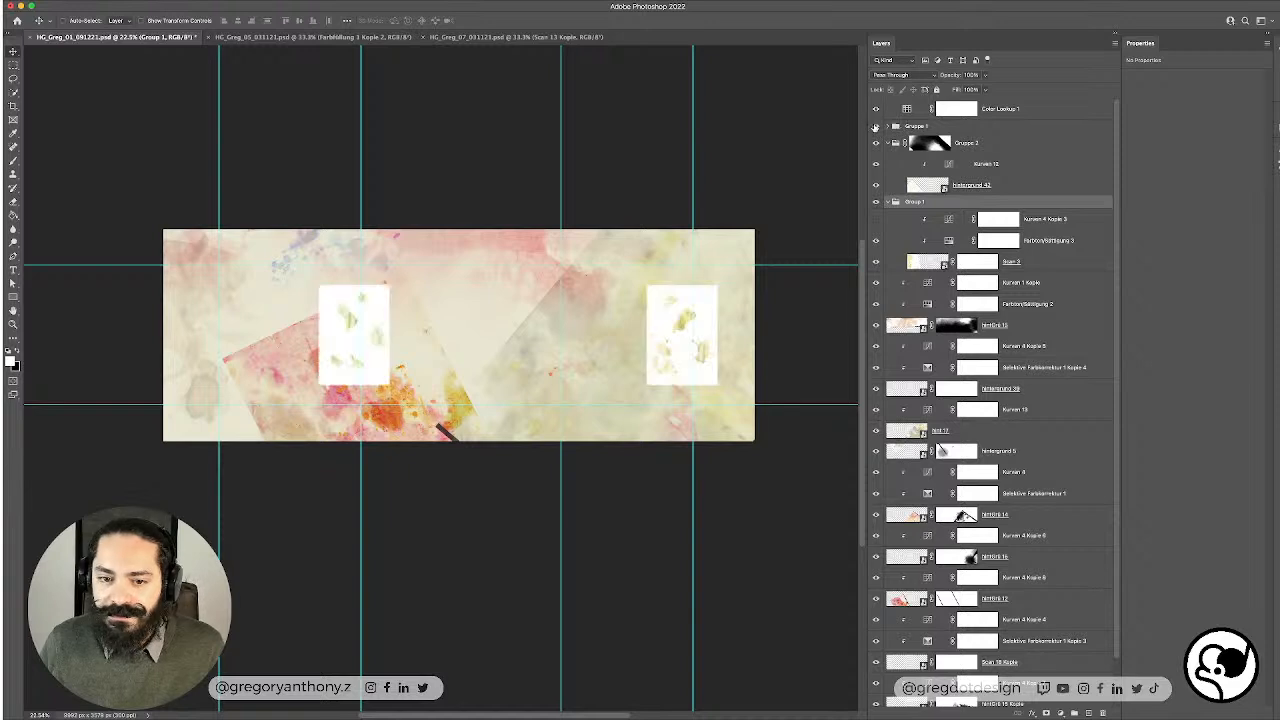
click(875, 126)
click(875, 126)
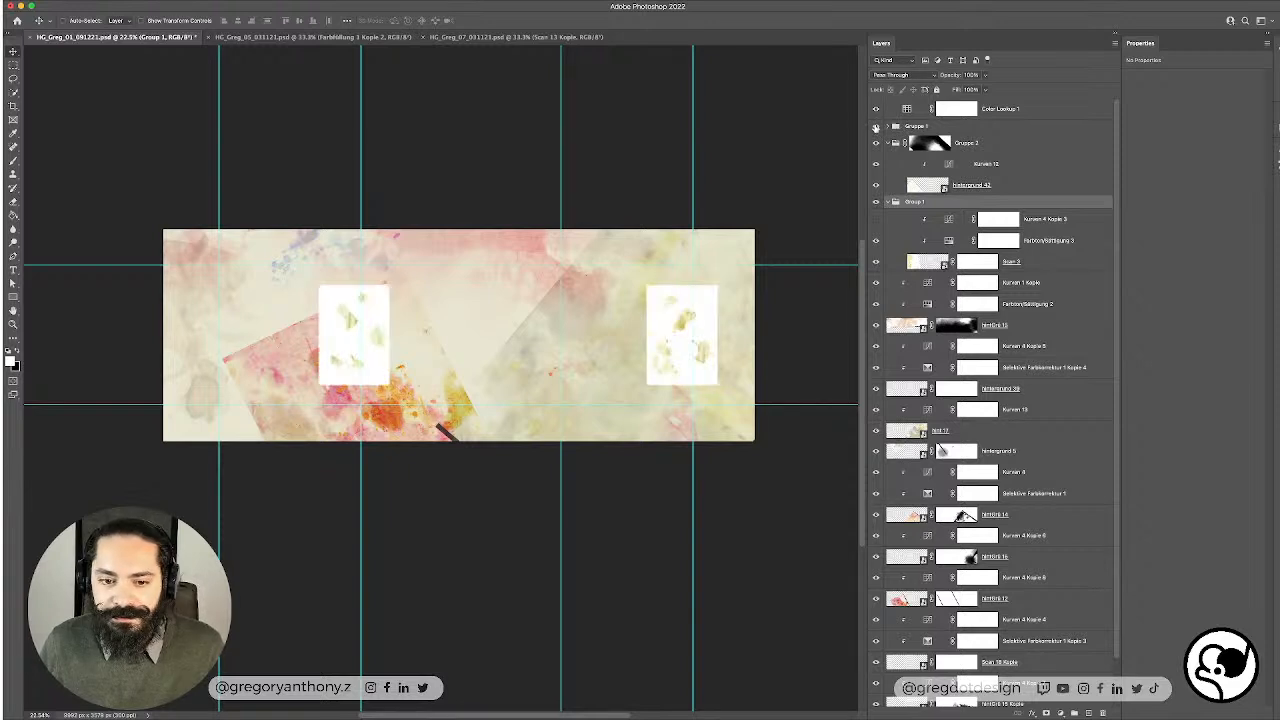
click(875, 126)
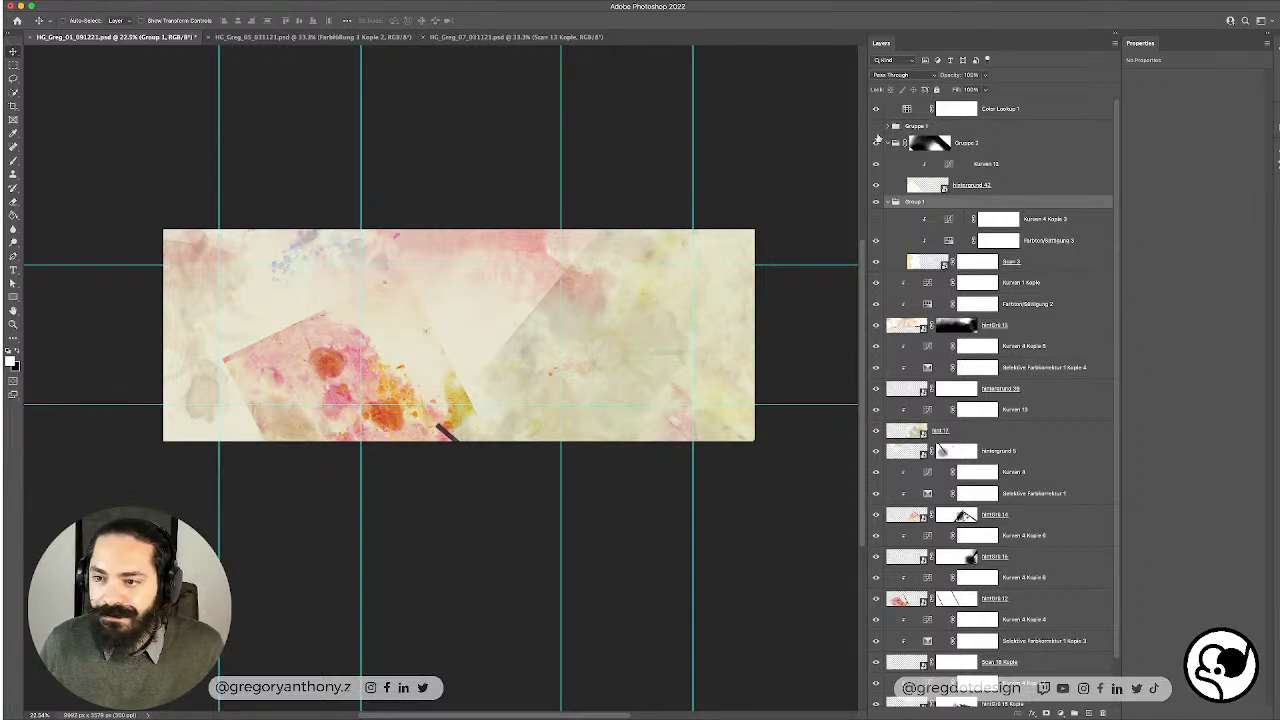
Step: Delete the masked Gruppe 2 together with its Hintergrund 42 layer and clipped curve adjustment
click(1013, 183)
shift+click(1010, 165)
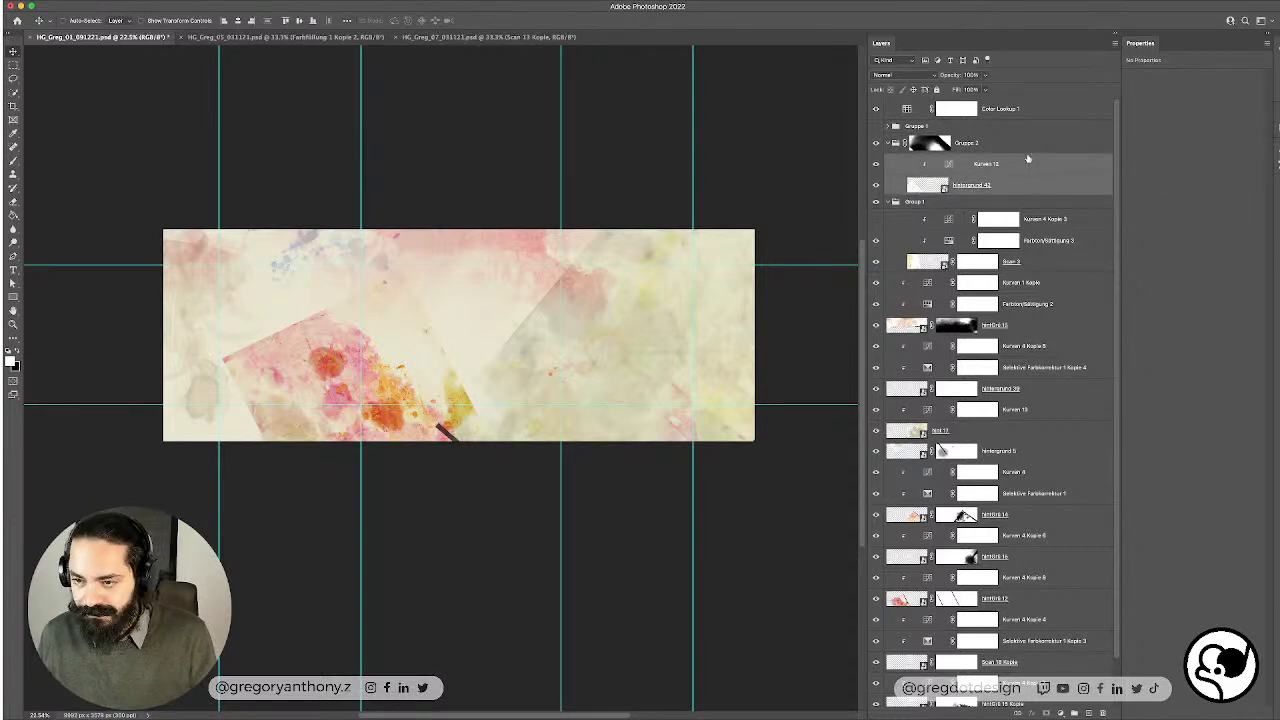
click(1006, 148)
key(Delete)
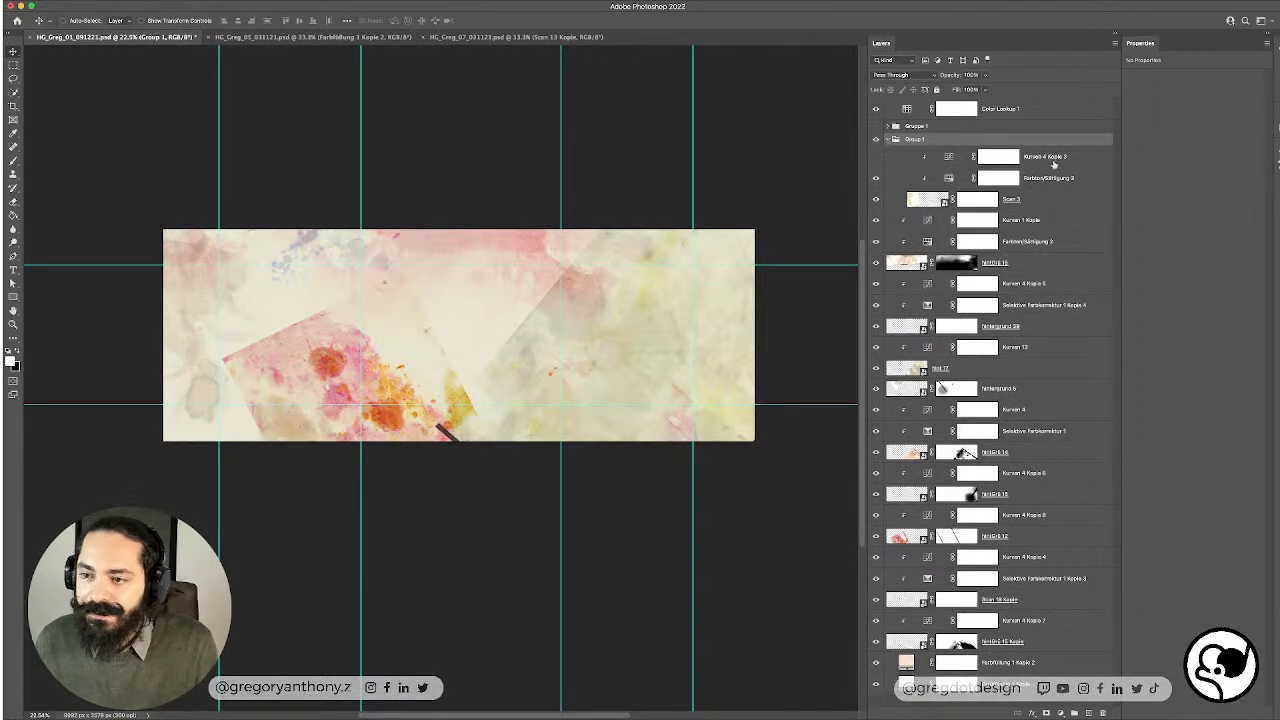
Step: Rotate all layers from Kurven 4 Kopie 3 down to the hintGrü copy about 54° clockwise and shift them slightly left and down
click(1053, 160)
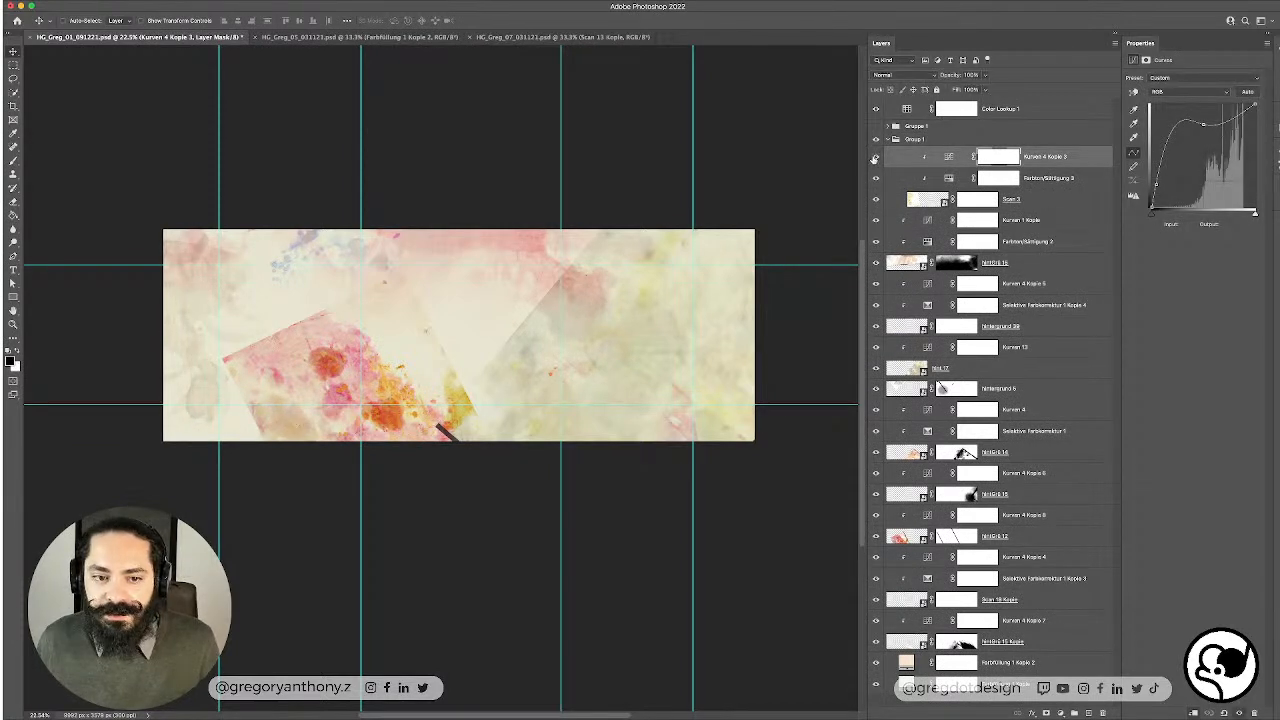
click(875, 157)
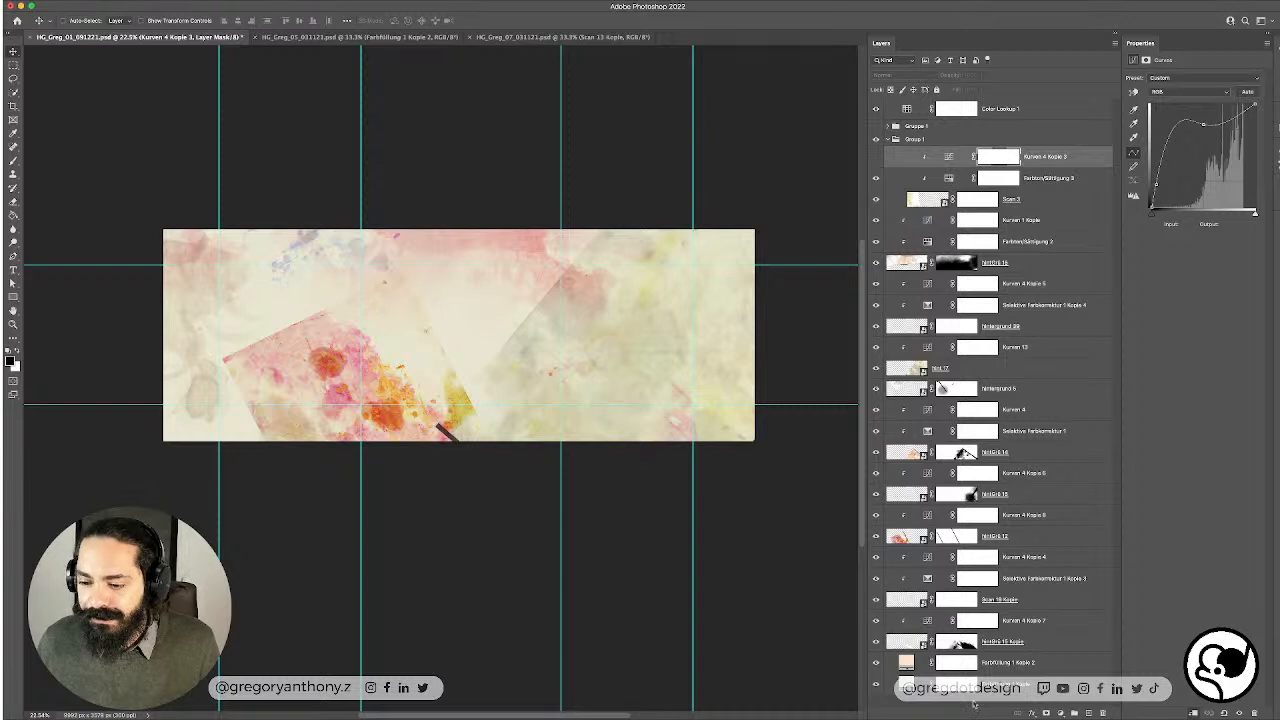
shift+click(1049, 641)
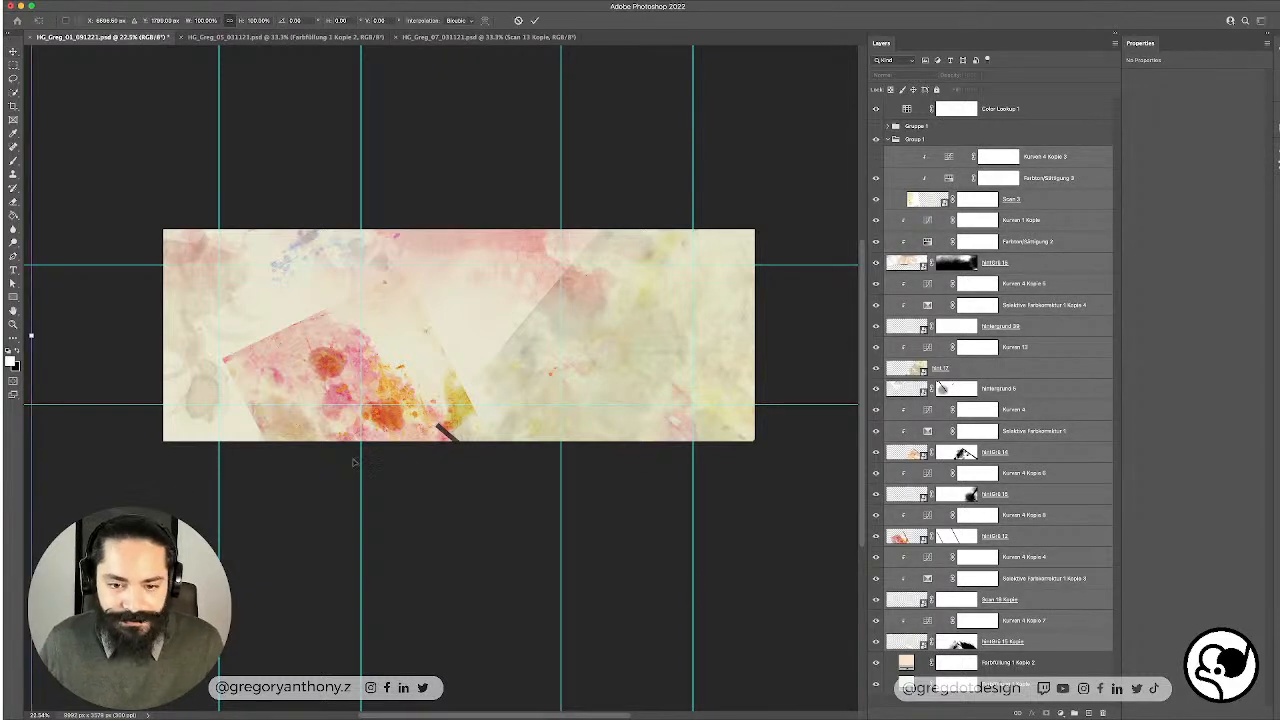
key(ctrl+t)
key(ctrl+0)
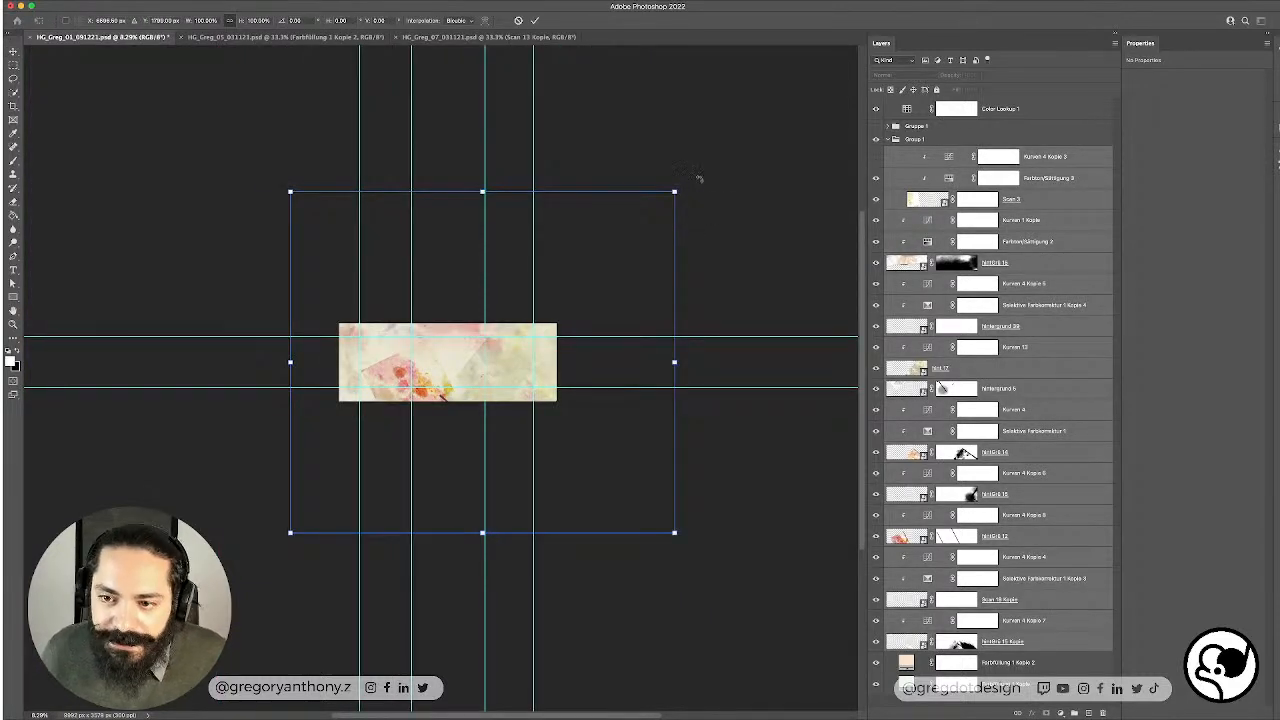
drag(703, 207, 639, 397)
drag(463, 348, 441, 372)
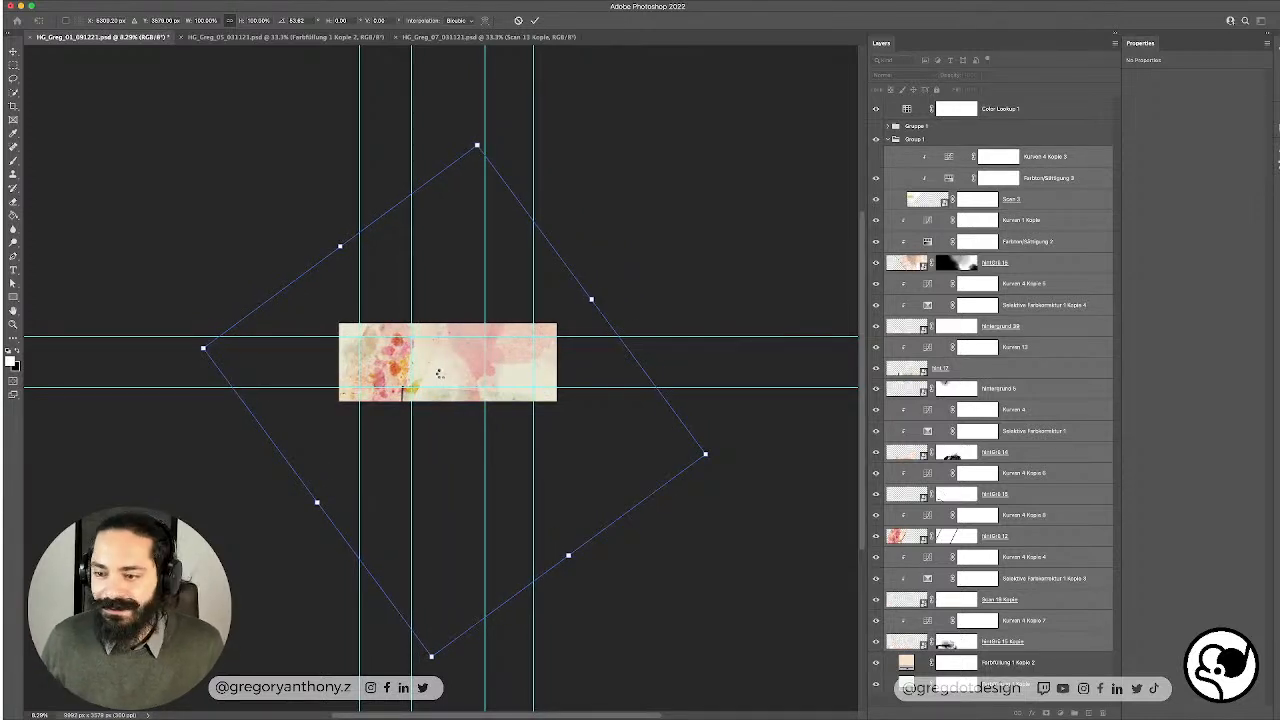
key(Return)
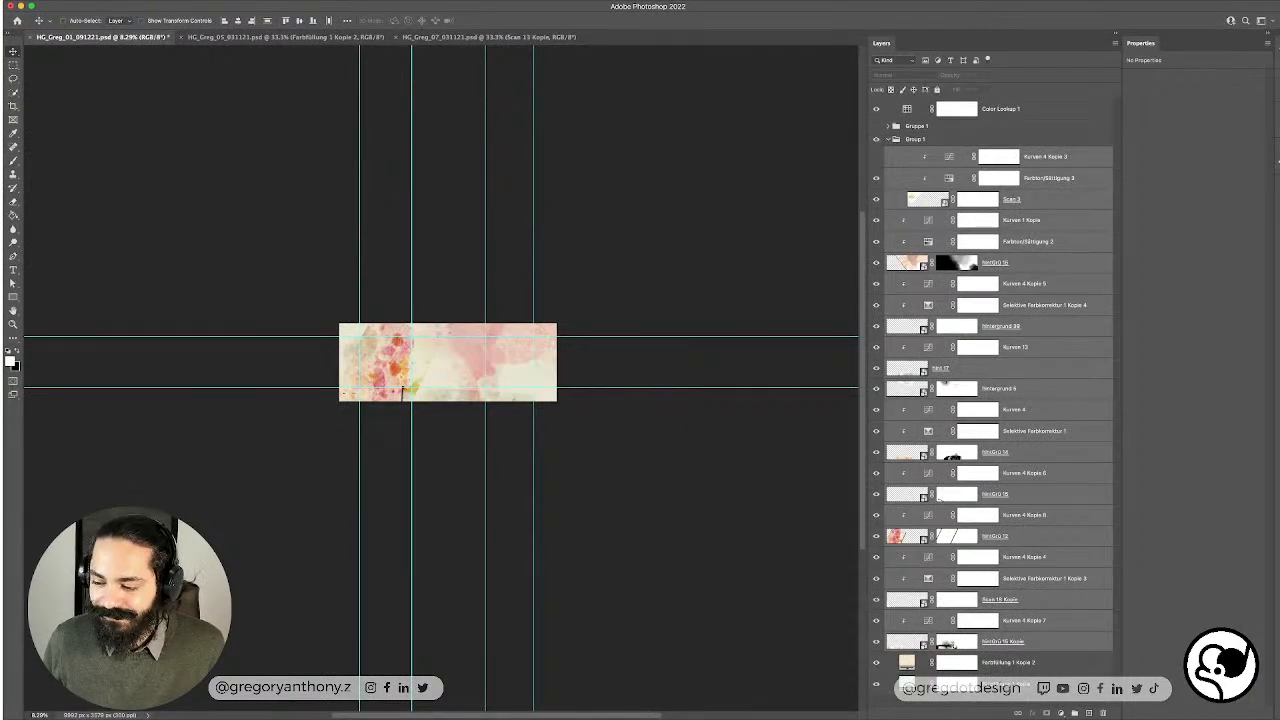
Step: Switch to the browser's Restream dashboard and minimise its window
click(1030, 715)
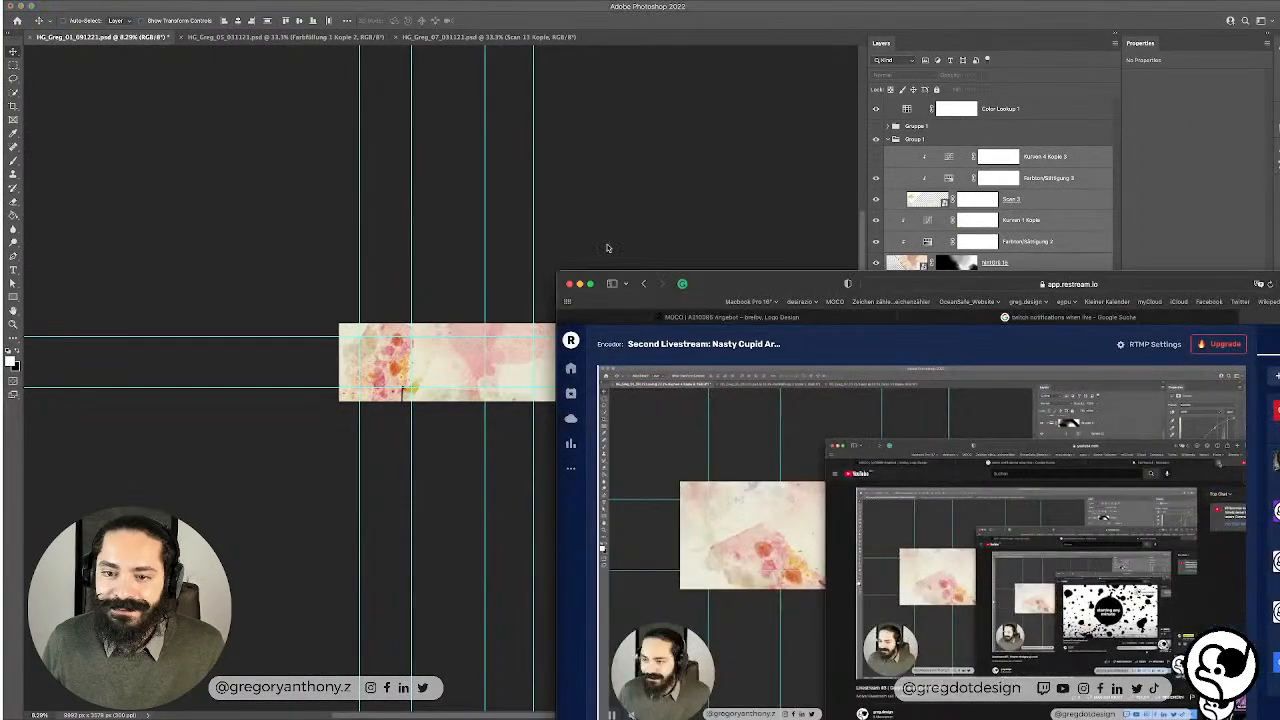
click(579, 283)
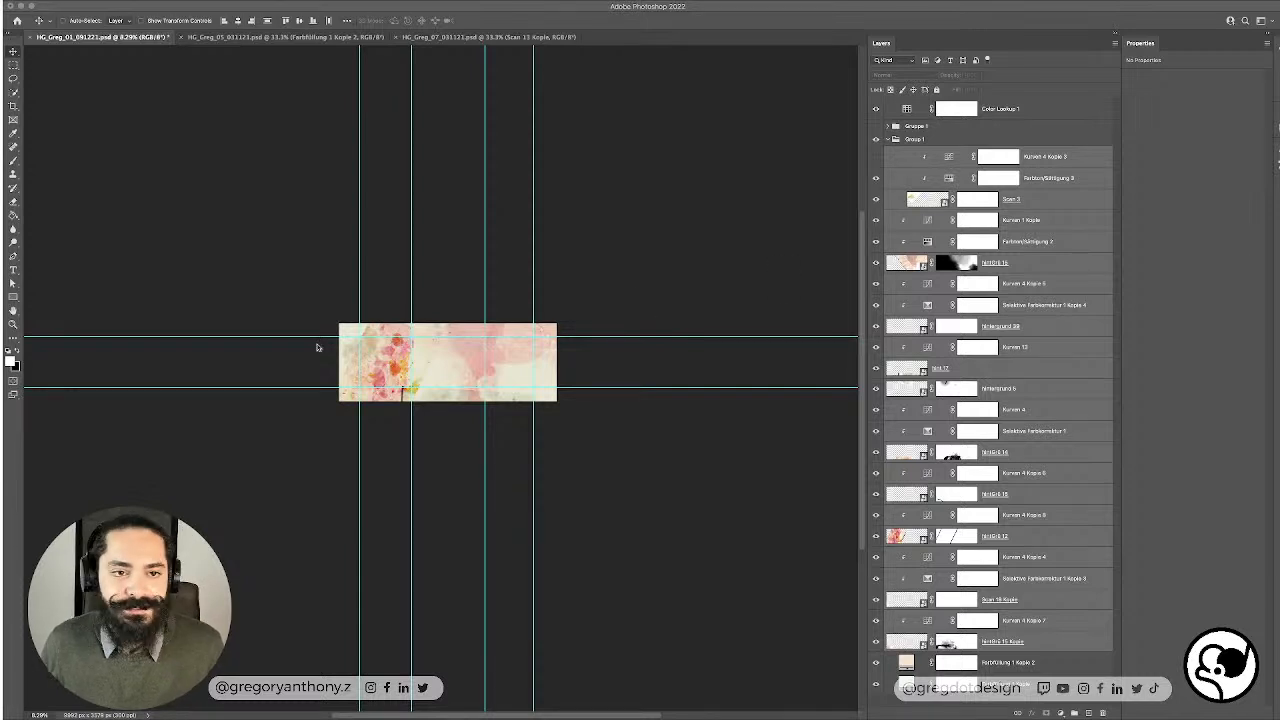
Step: Try moving the hintGrü 15 layer between Kurven 4 Kopie 6 and Kopie 8 rightward, and compare the artwork with and without it
scroll(519, 364, up, 10)
click(417, 376)
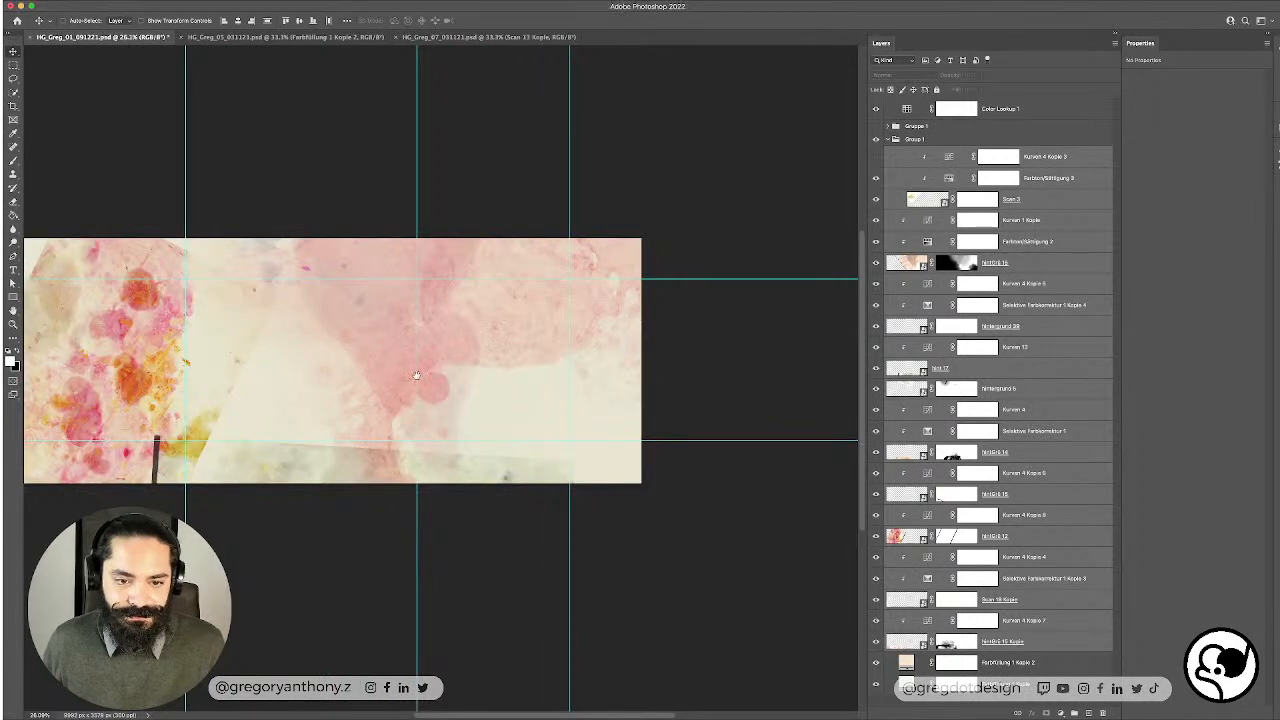
drag(306, 364, 437, 418)
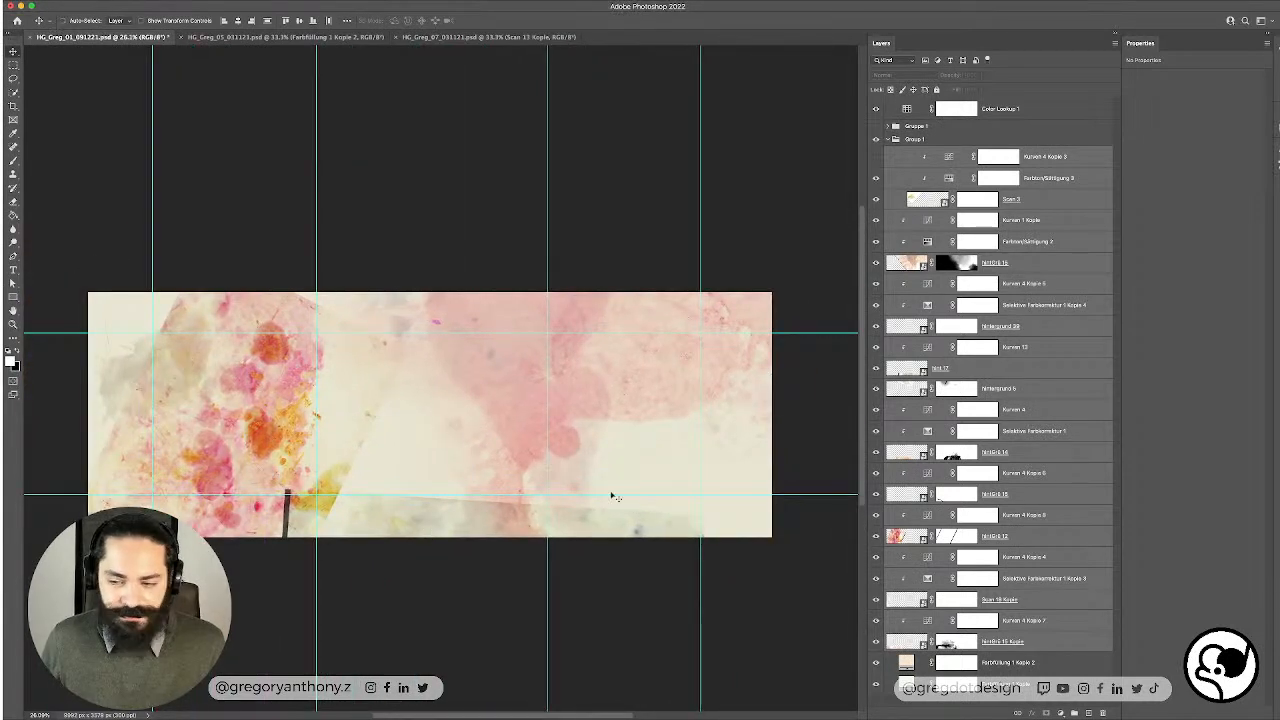
click(1078, 416)
click(1047, 502)
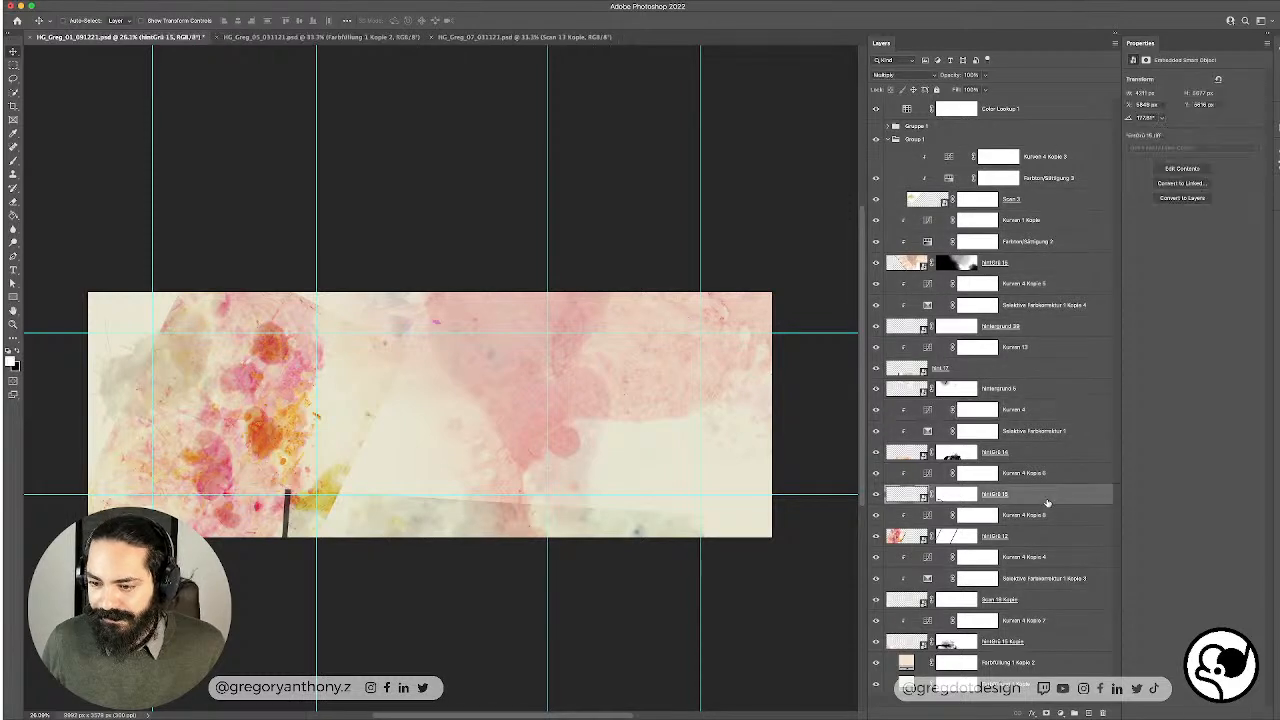
drag(65, 550, 463, 411)
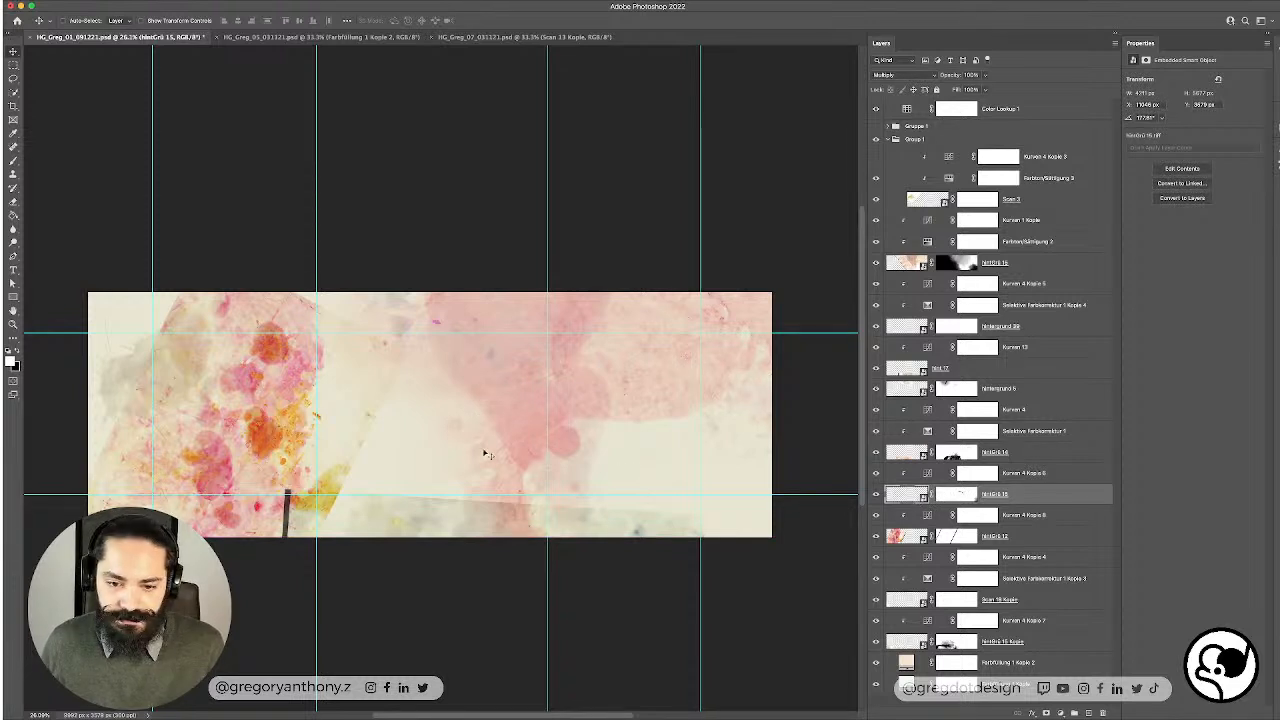
drag(486, 451, 454, 496)
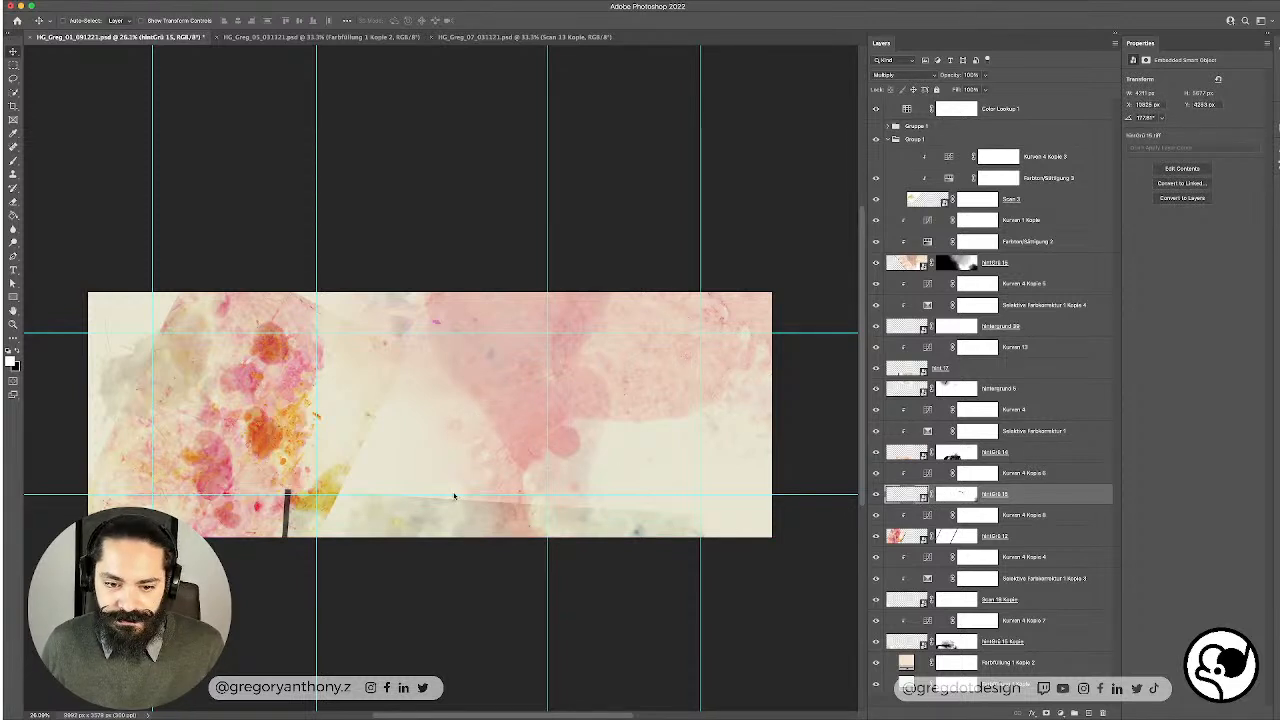
click(877, 495)
click(877, 495)
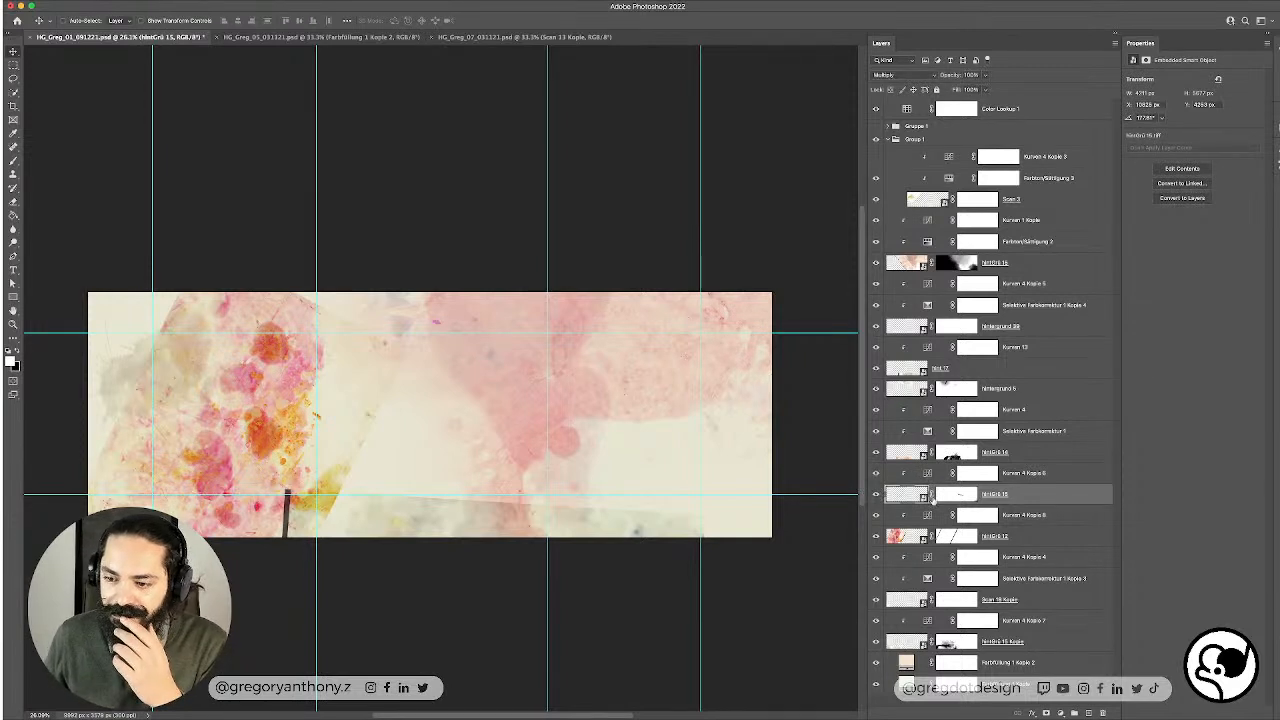
Step: Move the hintGrü 15 layer up and left so its pink wash and dark stroke cover the artwork's right half
scroll(436, 474, down, 4)
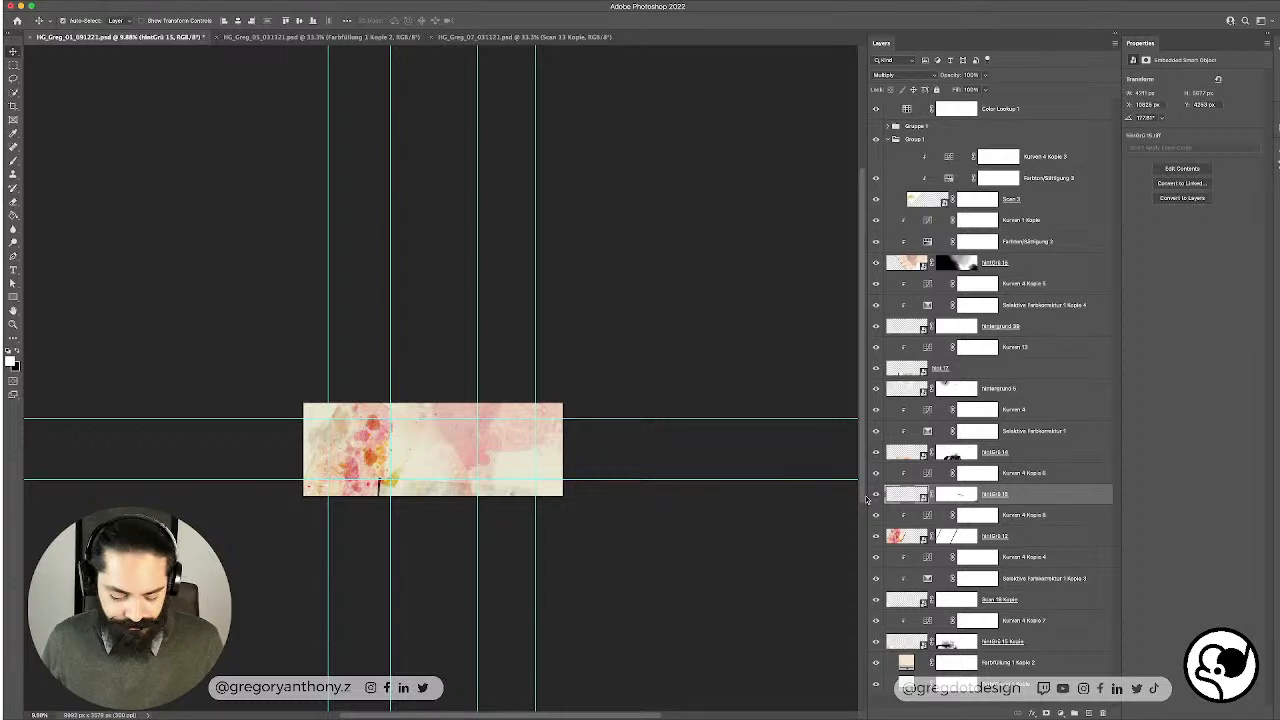
drag(356, 528, 125, 430)
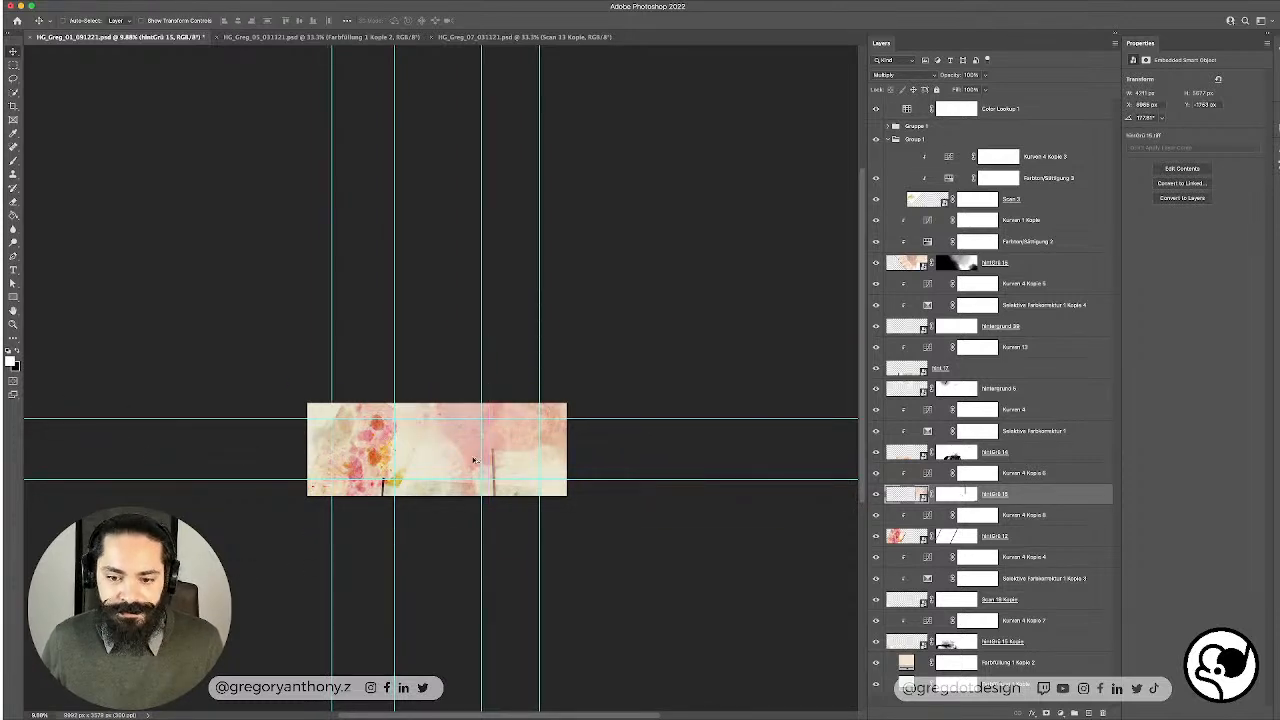
scroll(475, 460, up, 2)
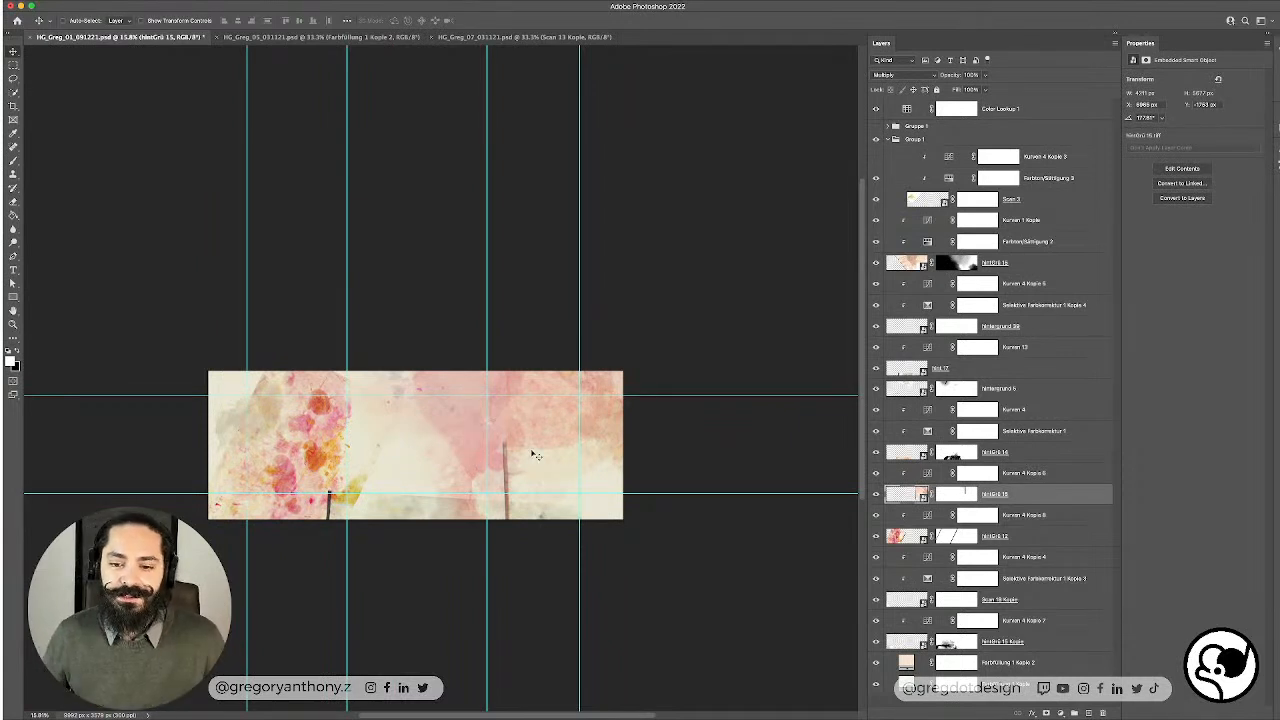
scroll(531, 454, up, 2)
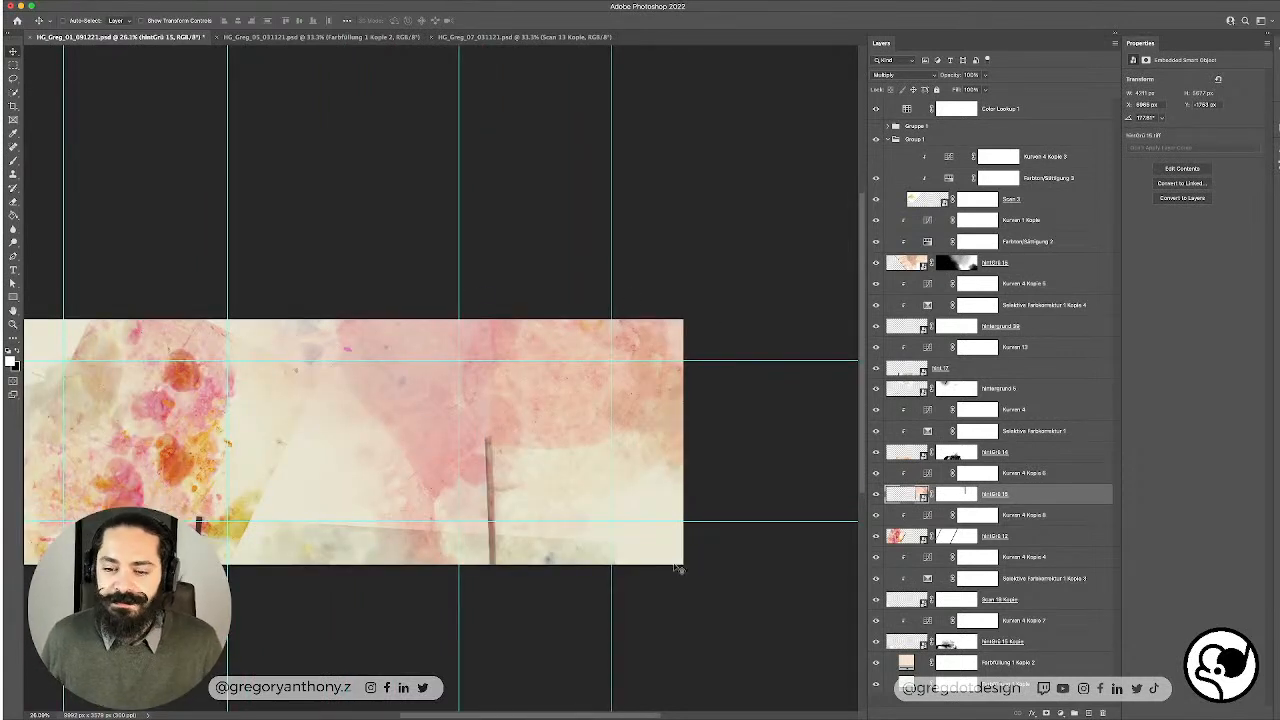
Step: Move the hintGrü 15 layer down and slightly left, and mask out its dark strokes
drag(506, 447, 462, 545)
scroll(462, 545, down, 2)
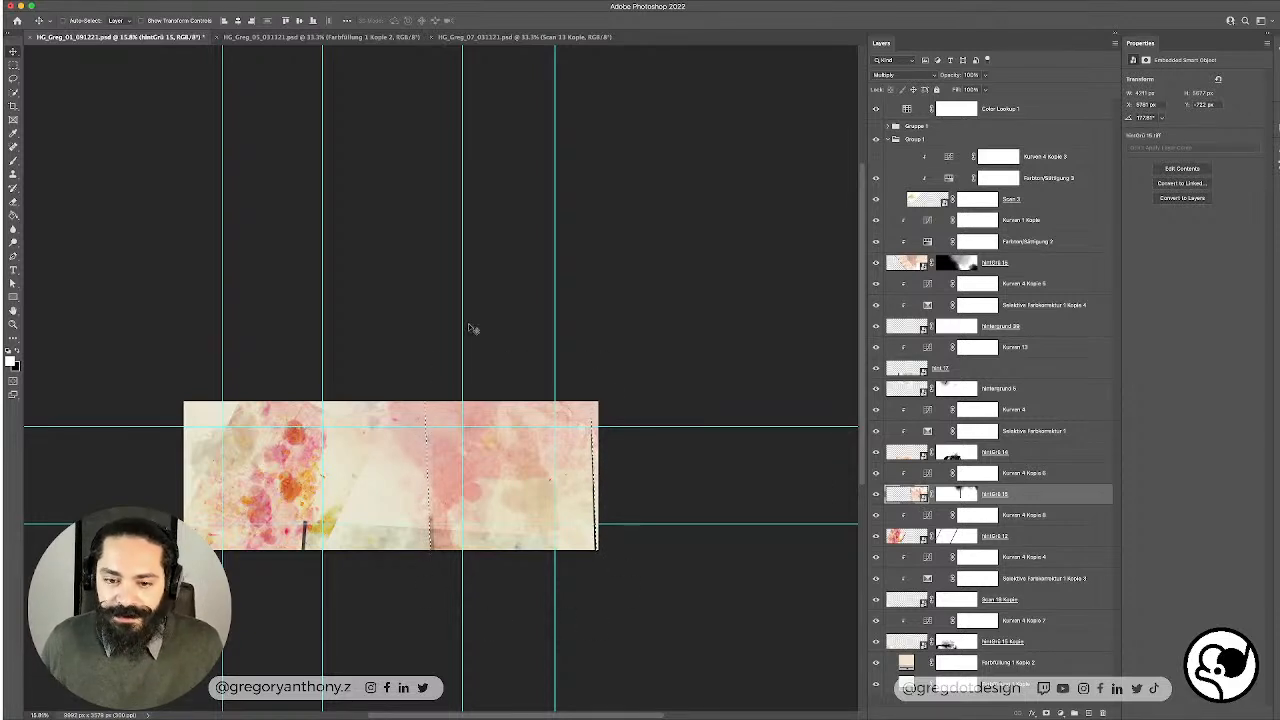
scroll(433, 452, up, 2)
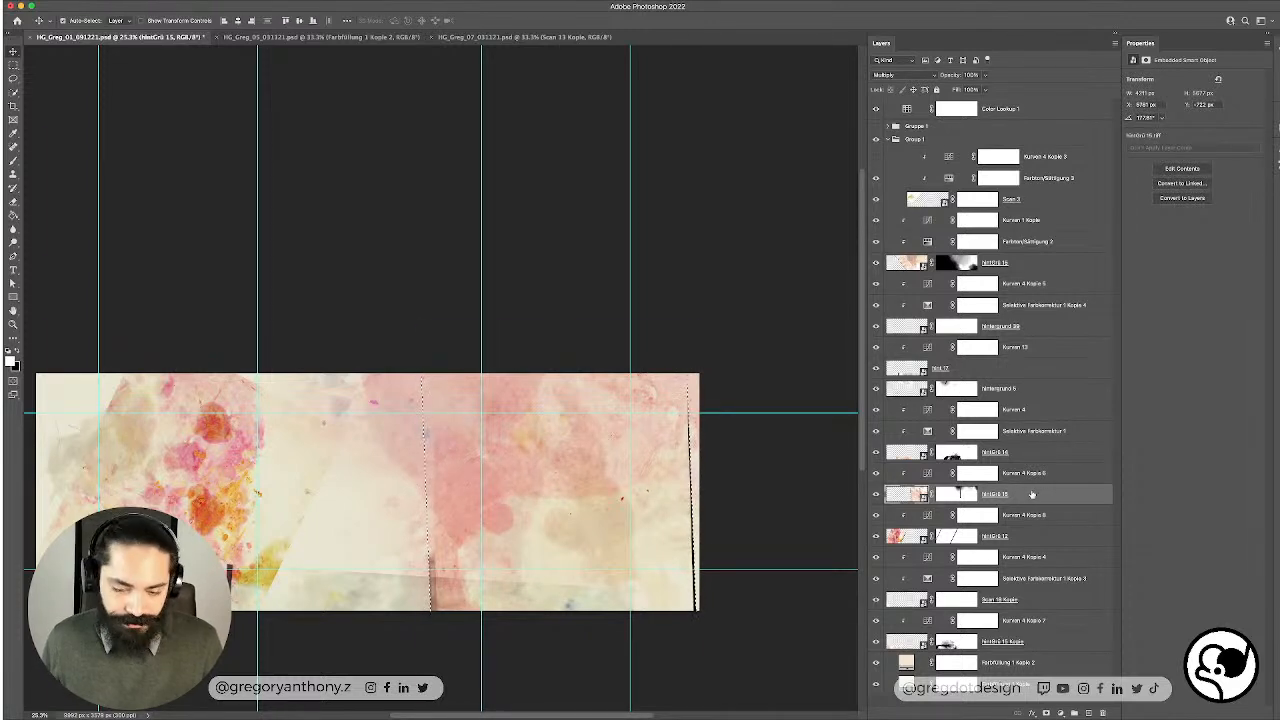
key(super+d)
drag(481, 494, 532, 588)
drag(387, 527, 550, 476)
Step: Rotate the hintGrü 12 layer about 103° clockwise and place its red-orange texture in the artwork's lower-left corner
super+click(390, 431)
mouse_move(375, 445)
mouse_down()
mouse_move(332, 322)
mouse_move(282, 282)
mouse_move(488, 480)
mouse_move(515, 352)
mouse_move(478, 262)
mouse_move(288, 474)
mouse_move(241, 577)
mouse_move(204, 551)
mouse_move(279, 630)
mouse_move(516, 572)
mouse_move(355, 550)
mouse_move(357, 456)
mouse_up()
key(ctrl+t)
right_click(337, 452)
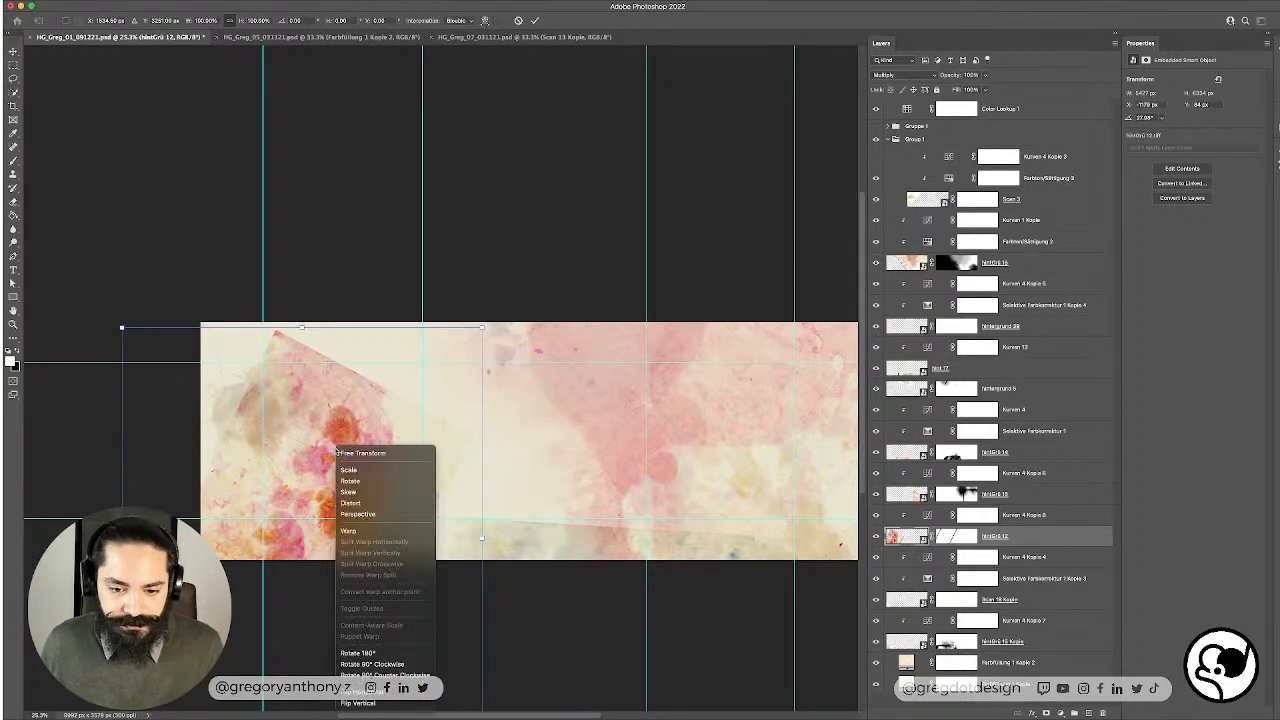
click(248, 385)
drag(523, 311, 380, 662)
drag(328, 424, 279, 482)
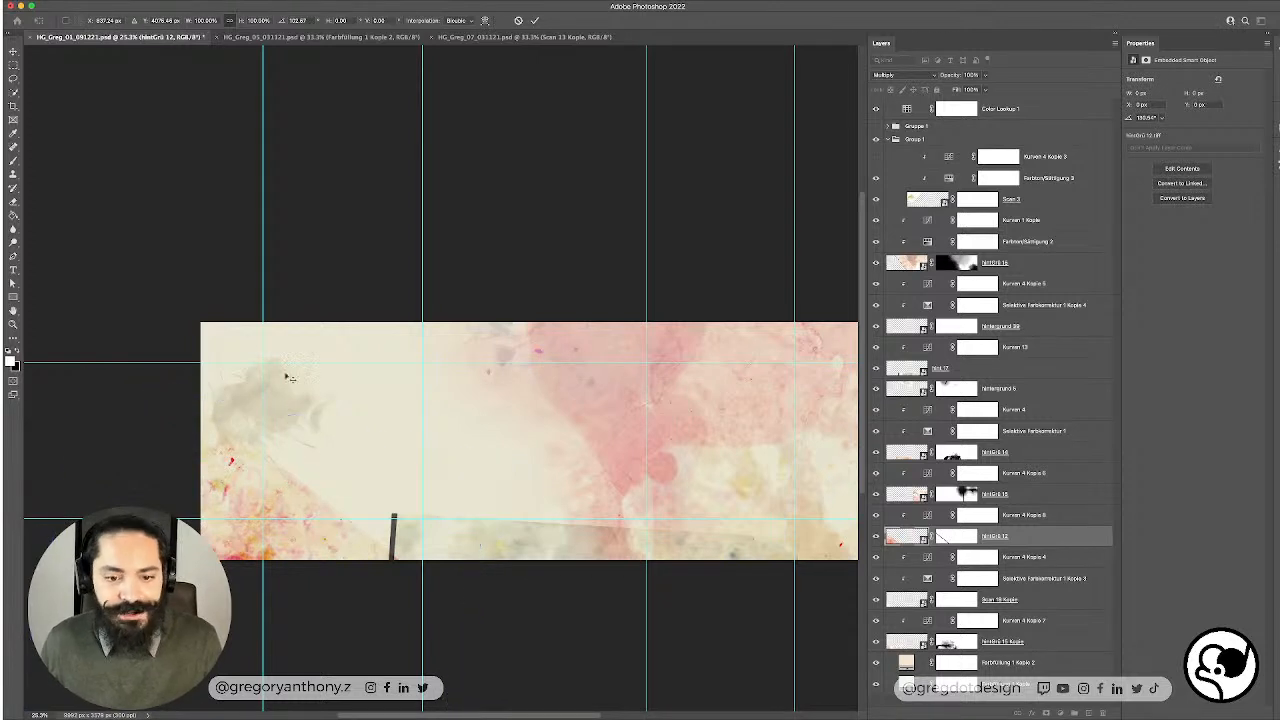
key(Return)
Step: Move the grey blotch to the artwork's upper middle edge and raise the Hint 17 layer across the centre
click(310, 430)
mouse_move(318, 389)
mouse_down()
mouse_move(361, 356)
mouse_move(295, 326)
mouse_move(677, 393)
mouse_move(800, 371)
mouse_move(604, 292)
mouse_move(523, 306)
mouse_move(544, 318)
mouse_up()
super+click(482, 546)
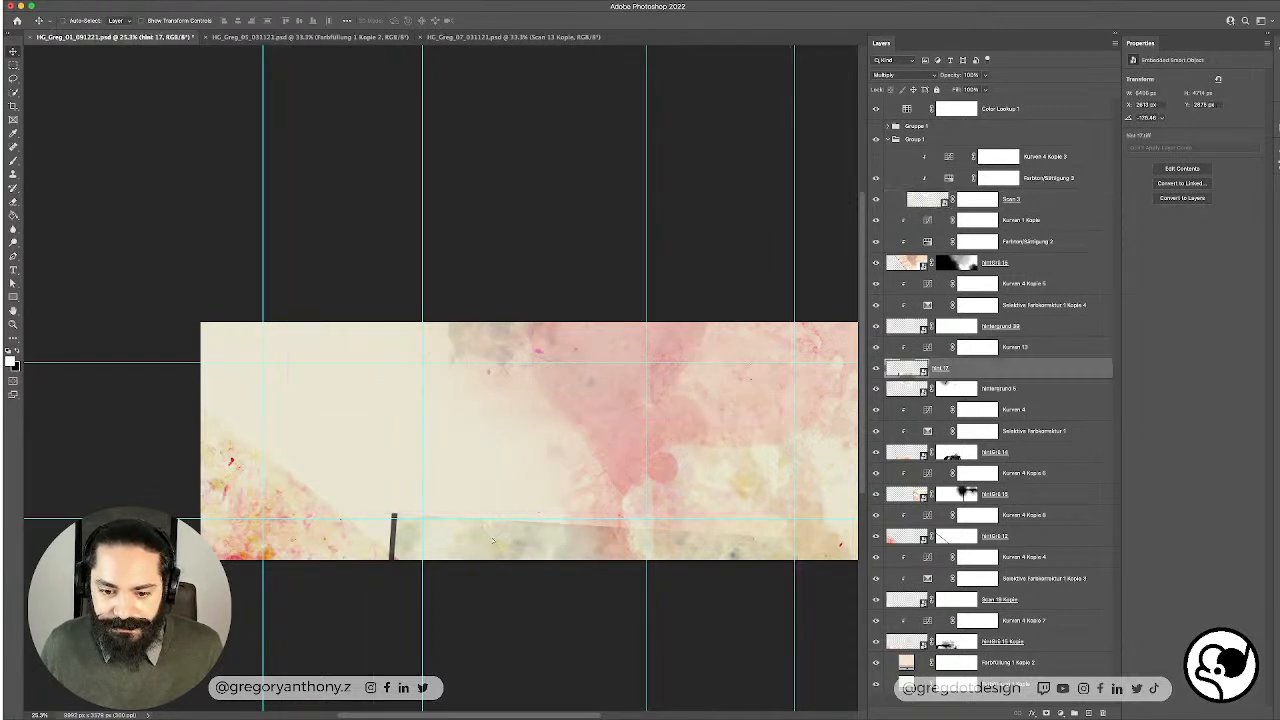
mouse_move(482, 546)
mouse_down()
mouse_move(480, 411)
mouse_move(257, 268)
mouse_move(361, 427)
mouse_move(466, 423)
mouse_move(462, 394)
mouse_up()
Step: Reshape the Kurven 13 curve above Hint 17, lifting its highlights and pulling the lower point down for more contrast
click(1050, 355)
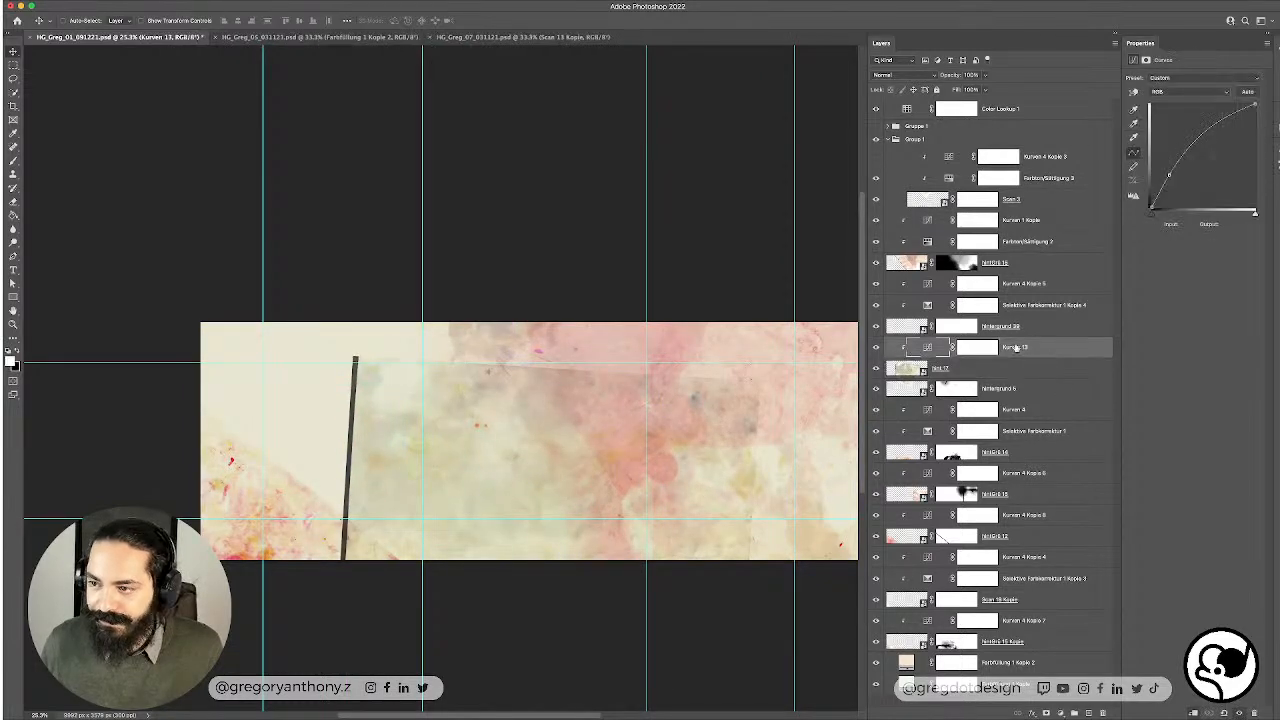
drag(1172, 175, 1171, 173)
drag(1231, 116, 1222, 109)
click(957, 371)
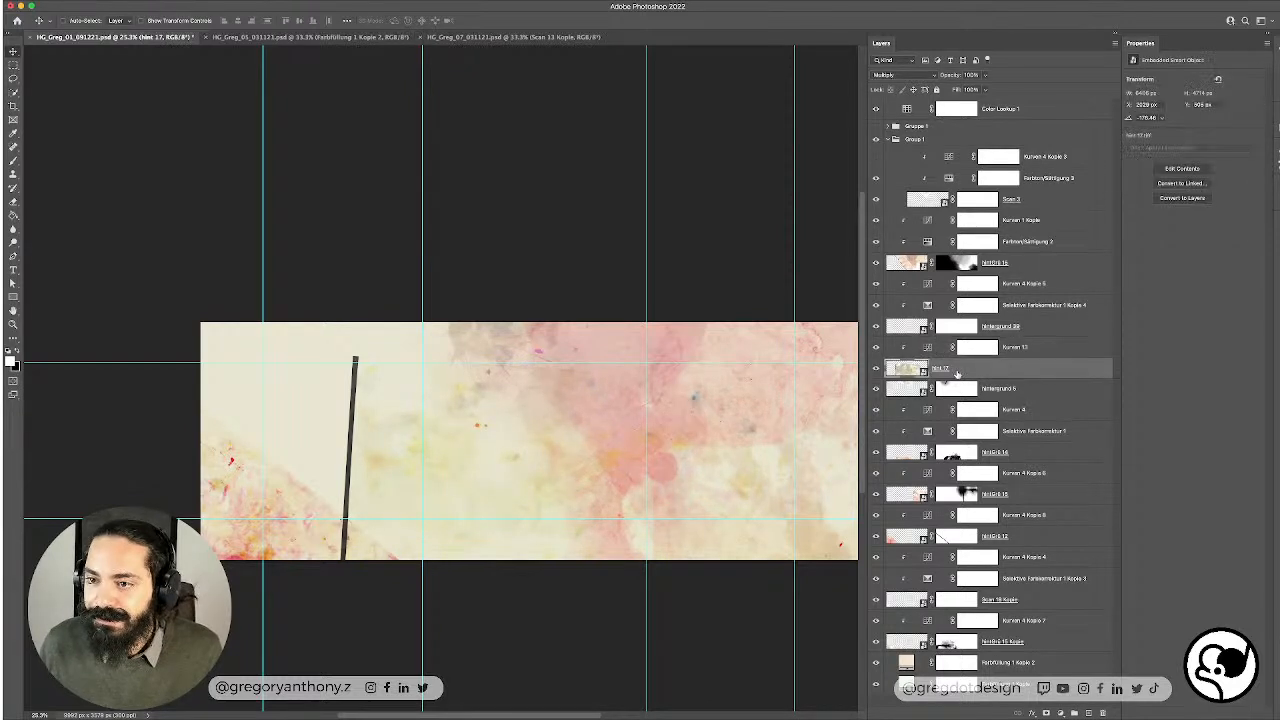
click(1052, 348)
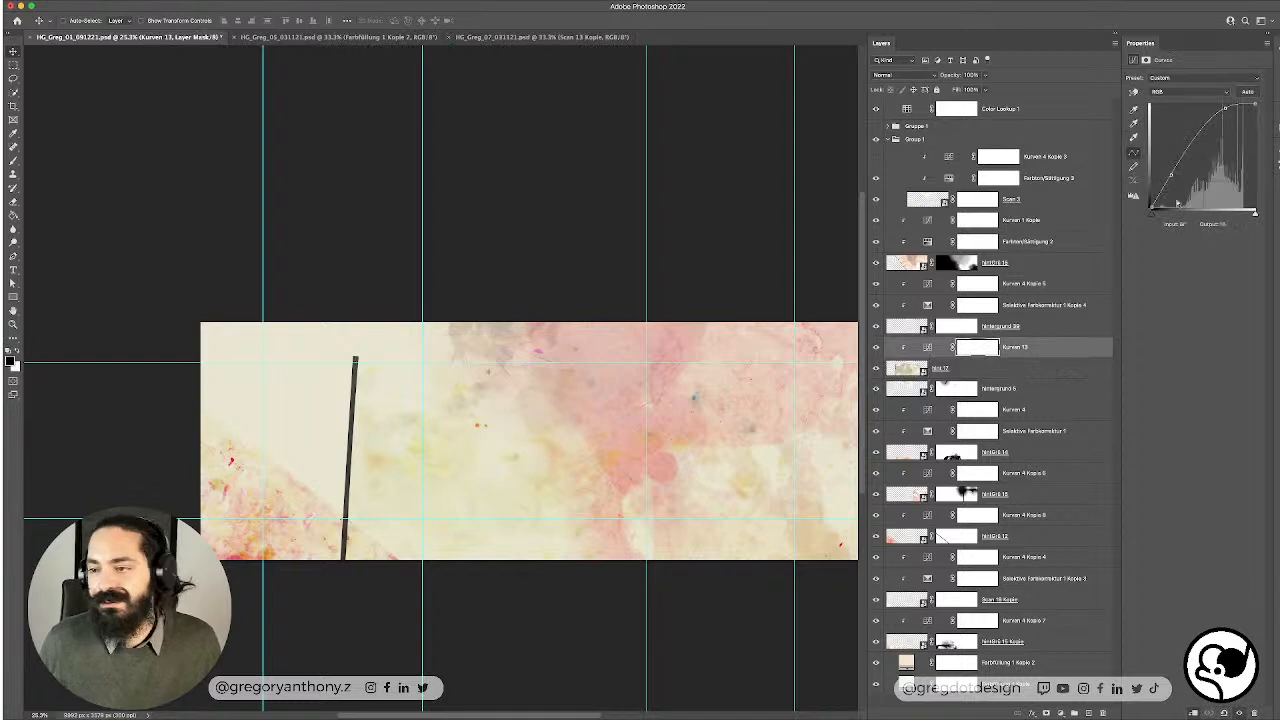
drag(1169, 174, 1174, 183)
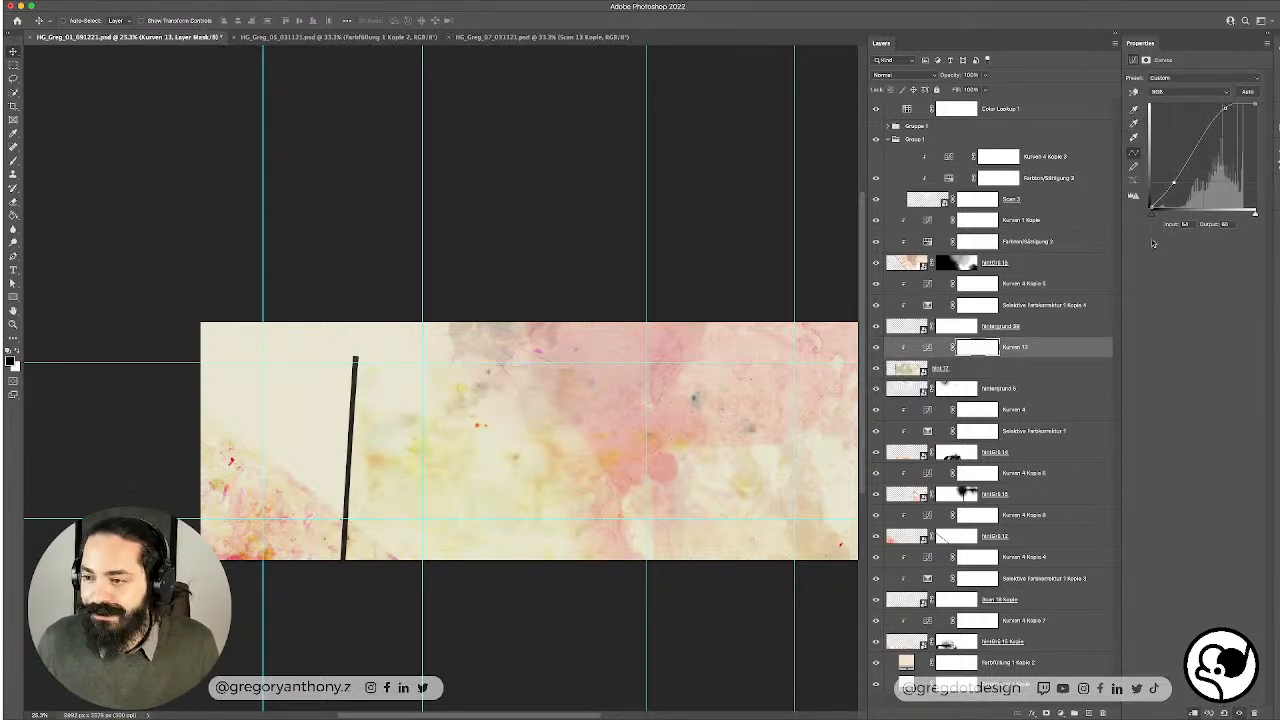
Step: Move the Hint 17 layer up and left so its yellow texture covers the artwork's upper-left area
click(1035, 370)
mouse_move(438, 516)
mouse_down()
mouse_move(394, 429)
mouse_move(251, 377)
mouse_move(251, 437)
mouse_move(216, 369)
mouse_move(273, 424)
mouse_move(230, 394)
mouse_up()
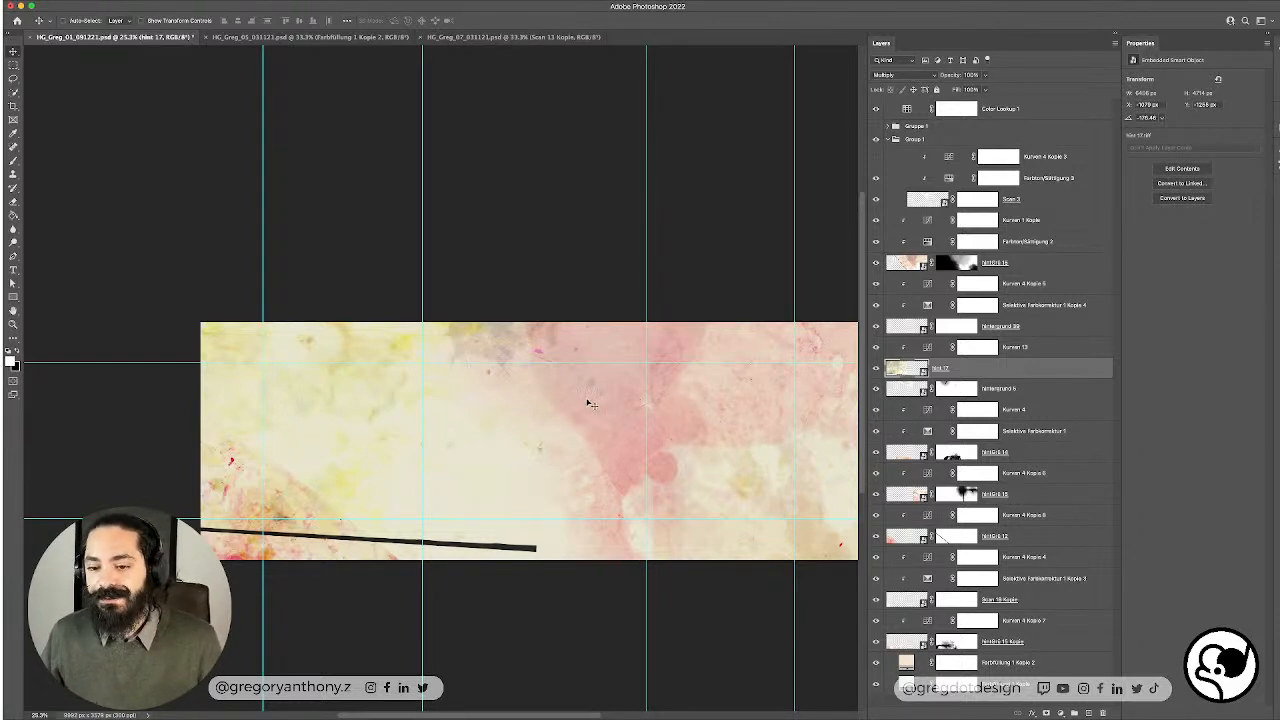
drag(646, 415, 574, 344)
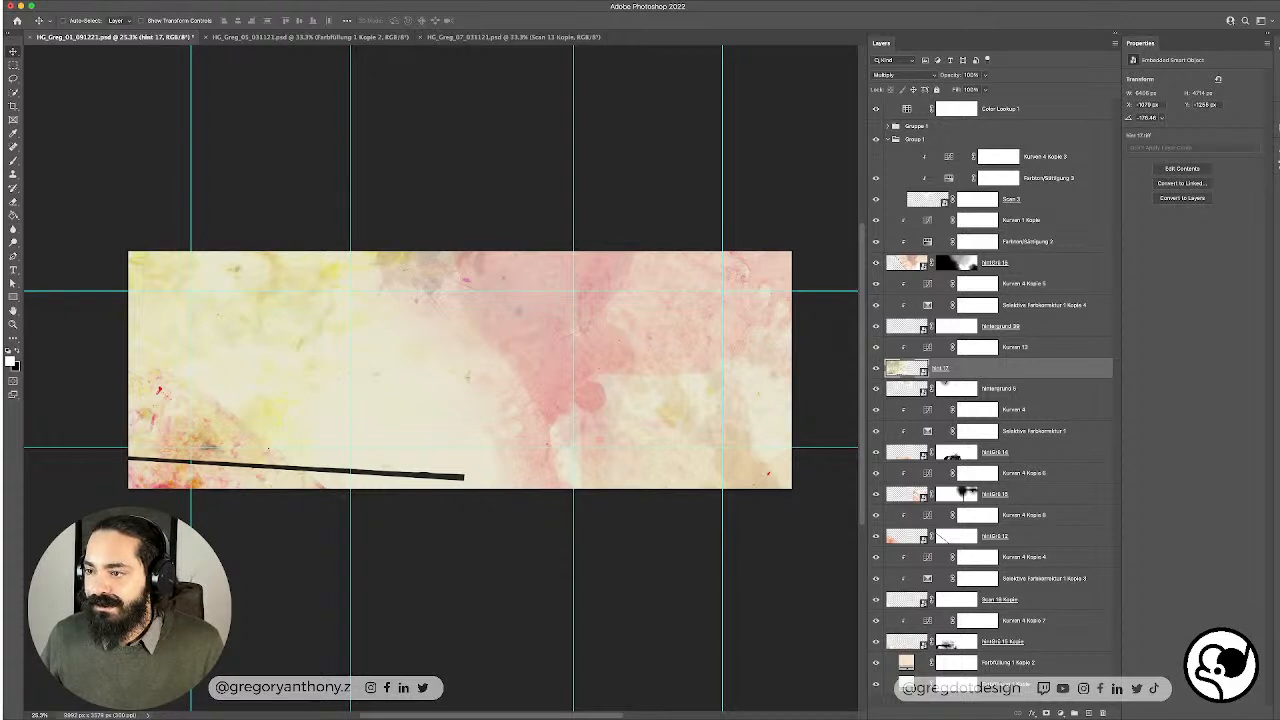
click(1277, 151)
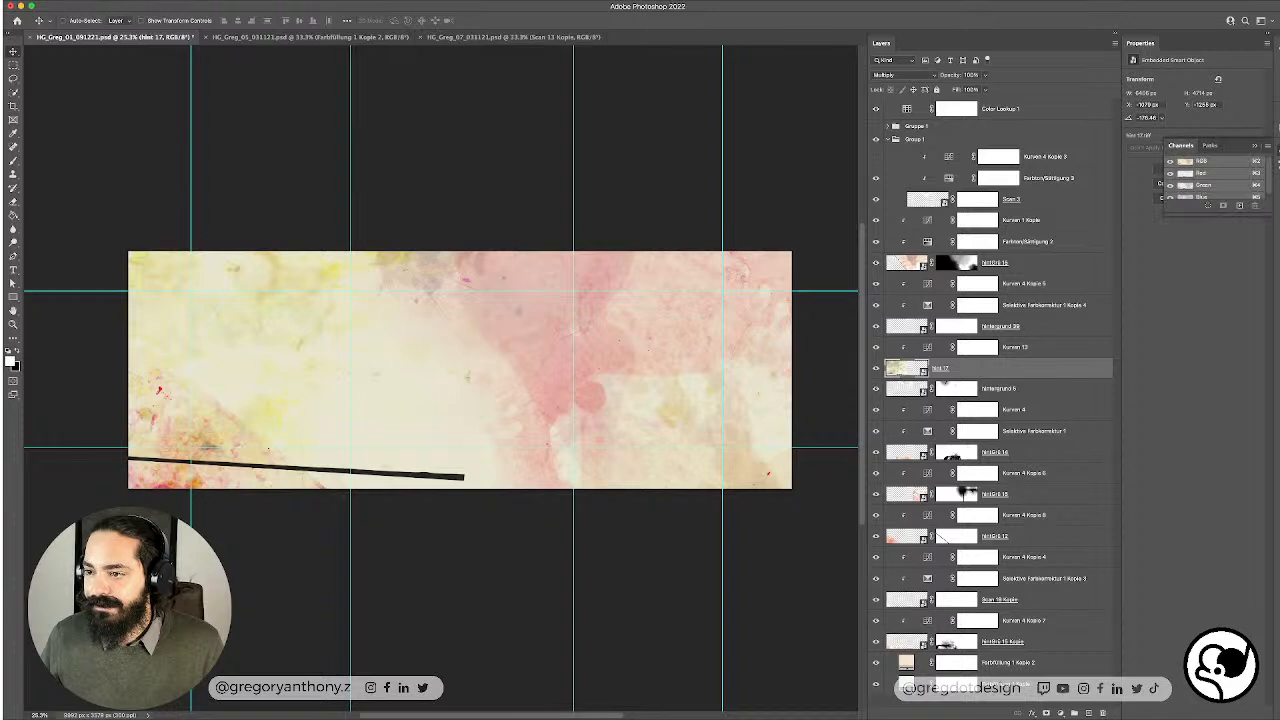
click(1277, 151)
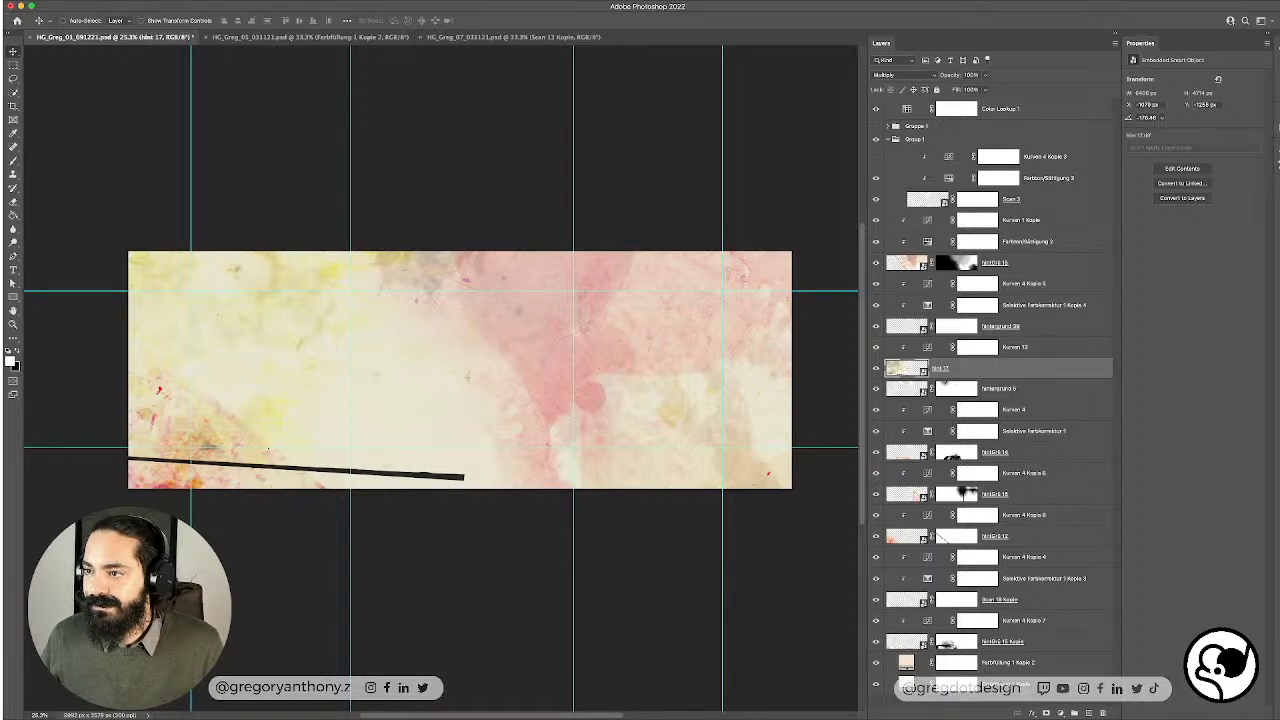
click(1277, 33)
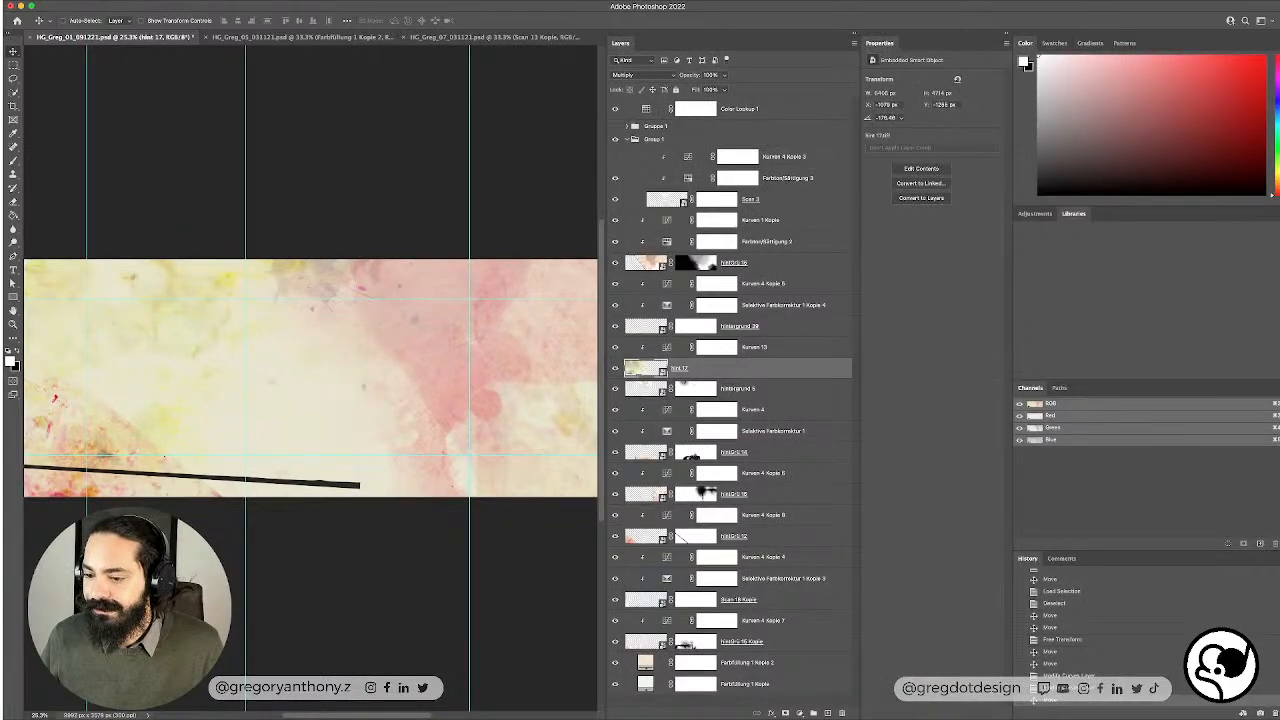
click(1276, 33)
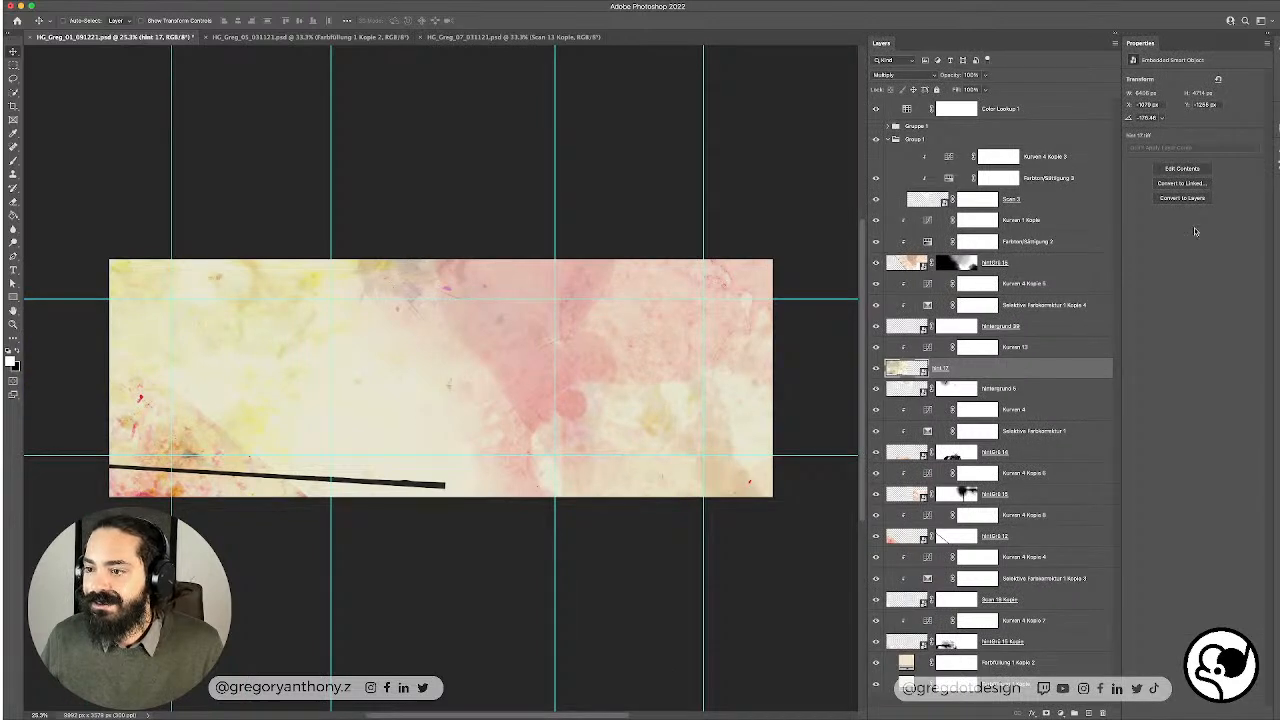
click(1044, 355)
click(1050, 368)
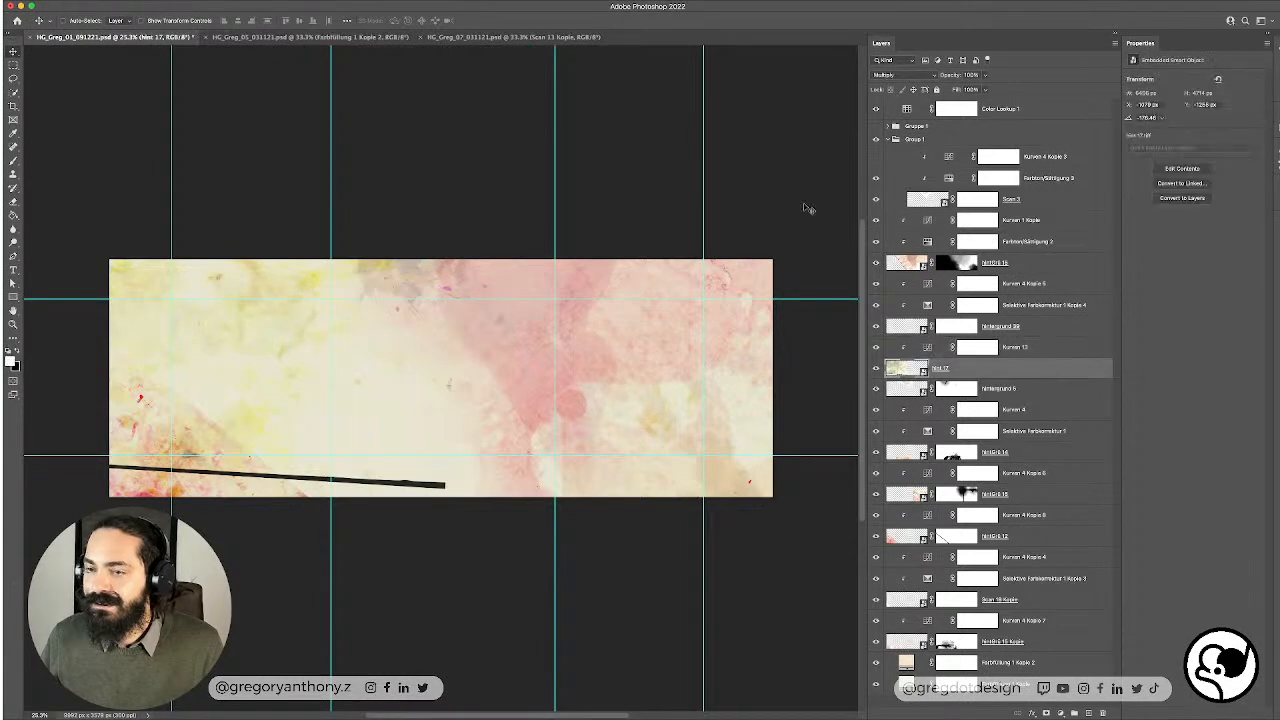
Step: Show the Adjustments panel, dock it above Properties and give it more height
click(350, 1)
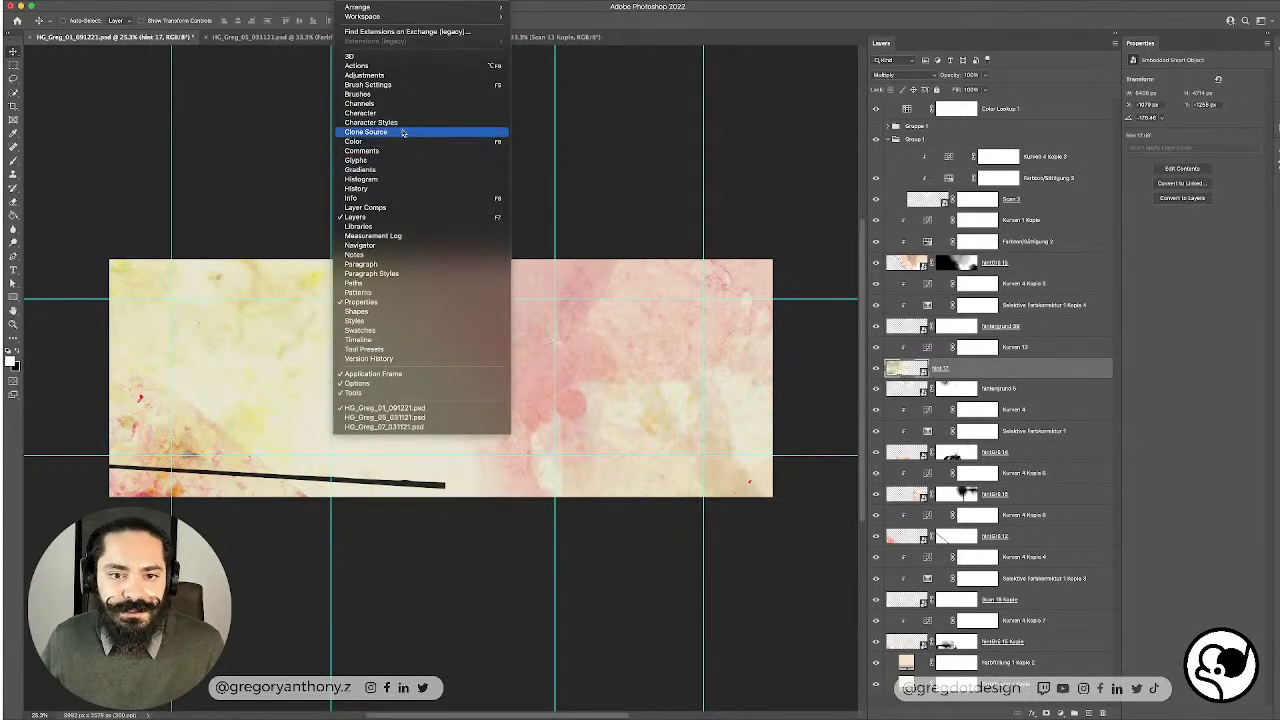
click(410, 76)
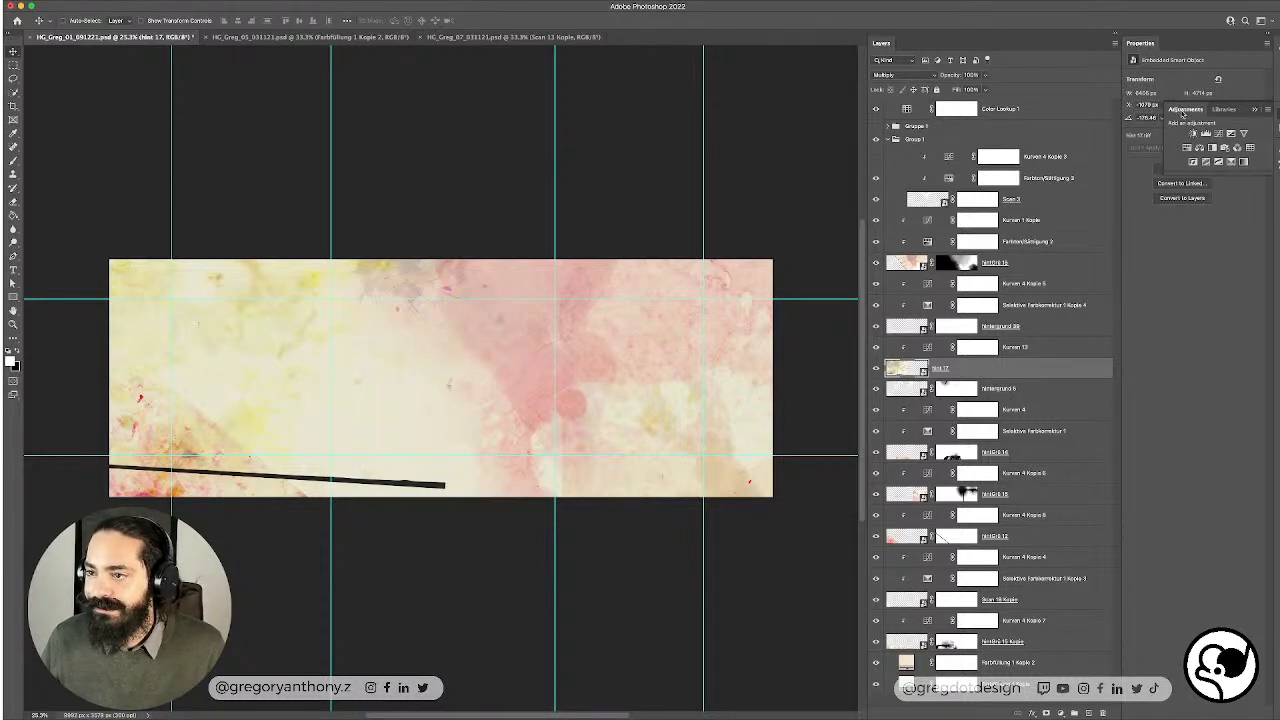
drag(1185, 108, 1156, 40)
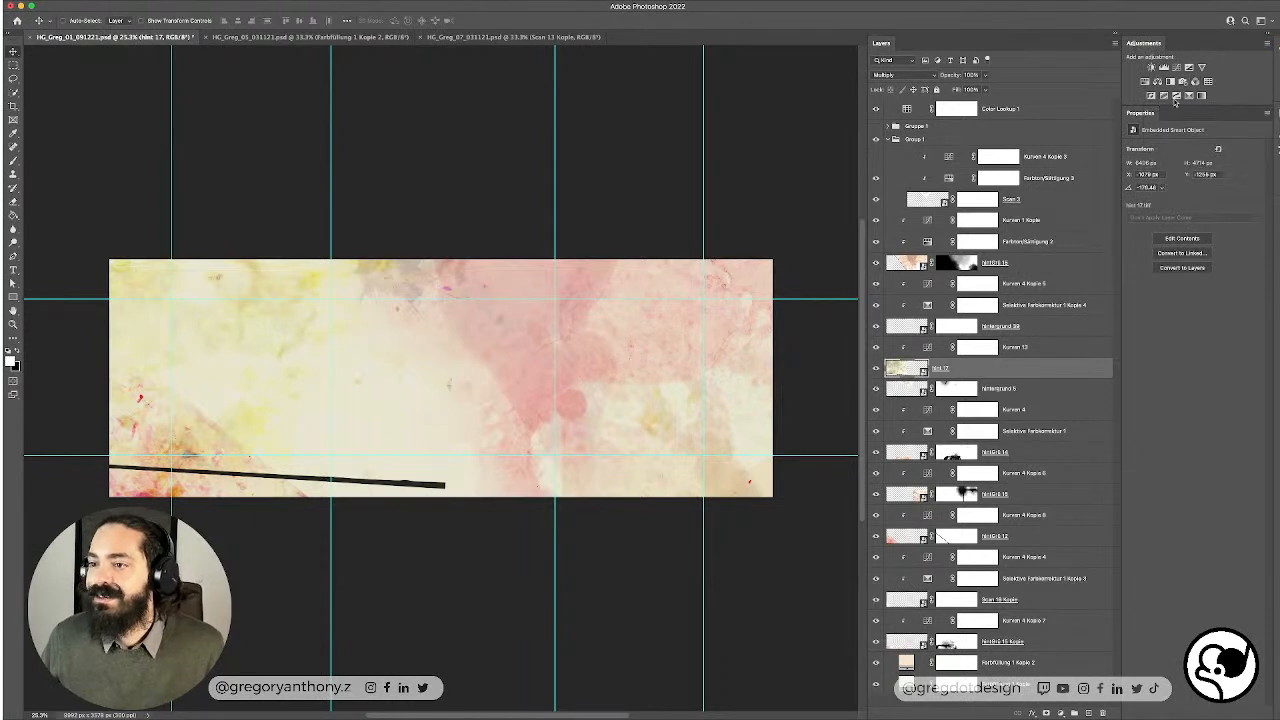
drag(1197, 104, 1201, 140)
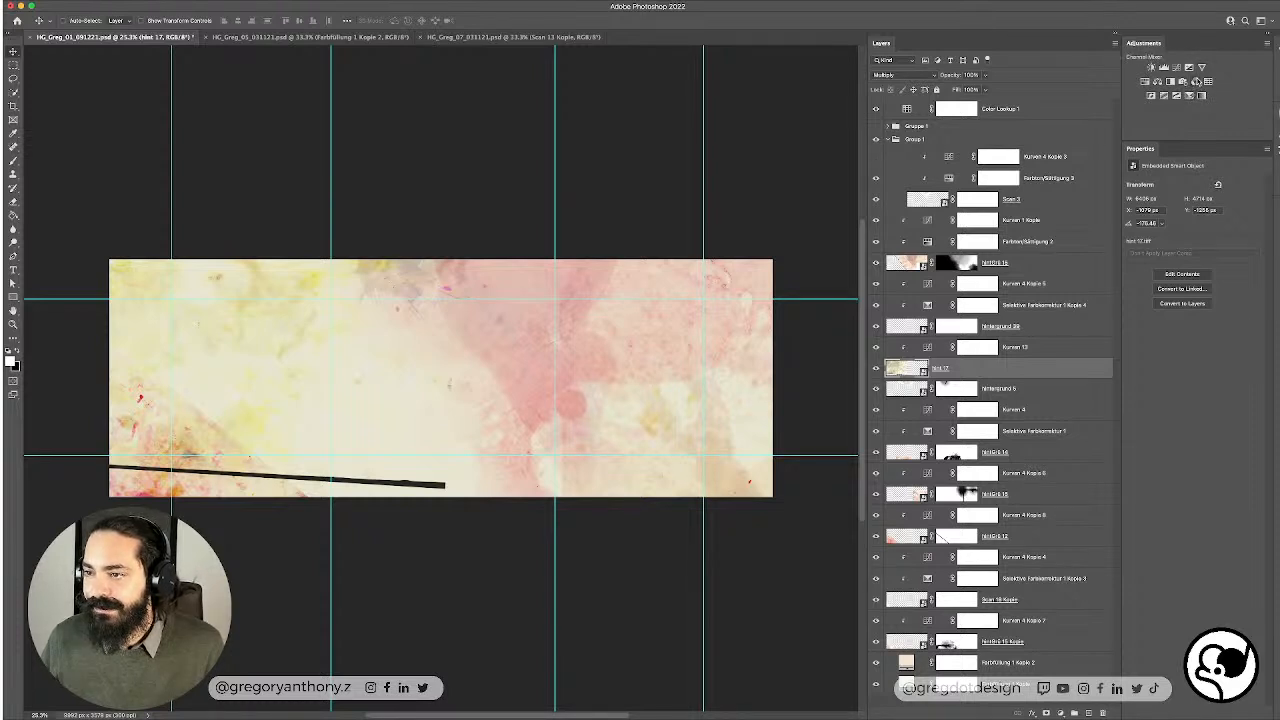
Step: Add a Hue/Saturation adjustment over Hint 17, shifting its yellow hue towards pink and lowering saturation to about -25
click(1145, 82)
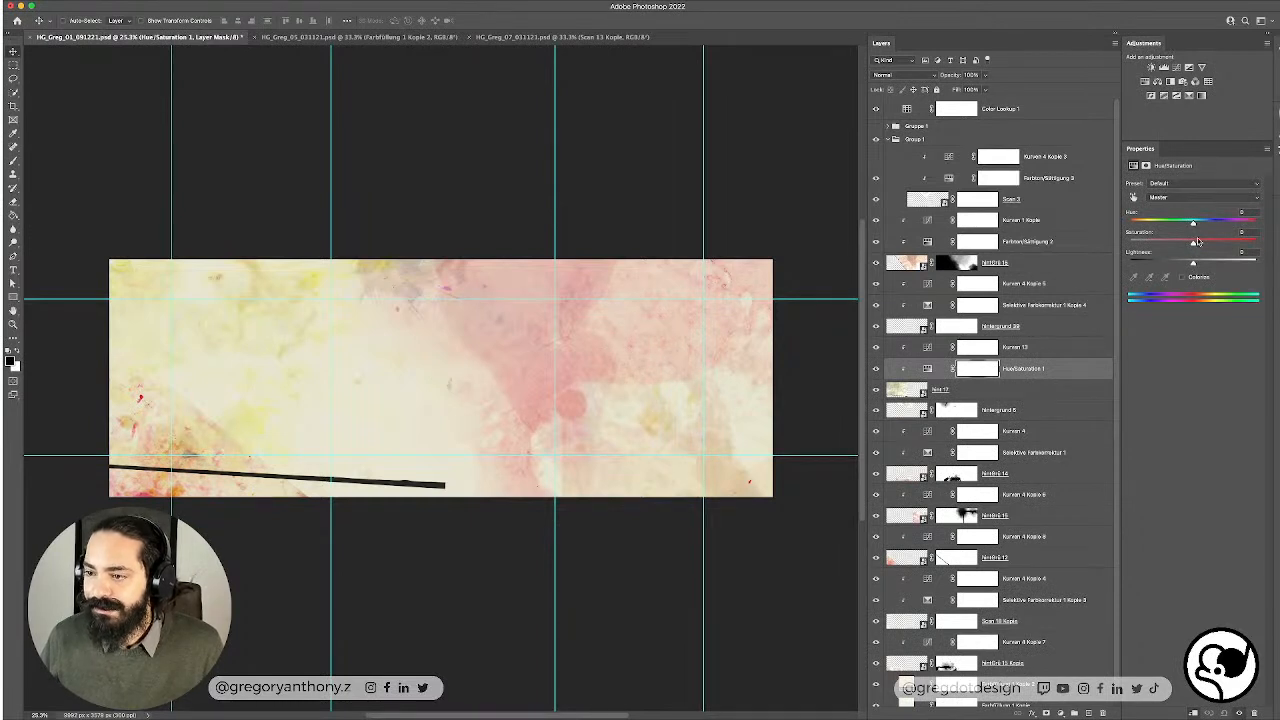
mouse_move(1189, 223)
mouse_down()
mouse_move(1208, 224)
mouse_move(1167, 225)
mouse_move(1210, 244)
mouse_move(1176, 245)
mouse_up()
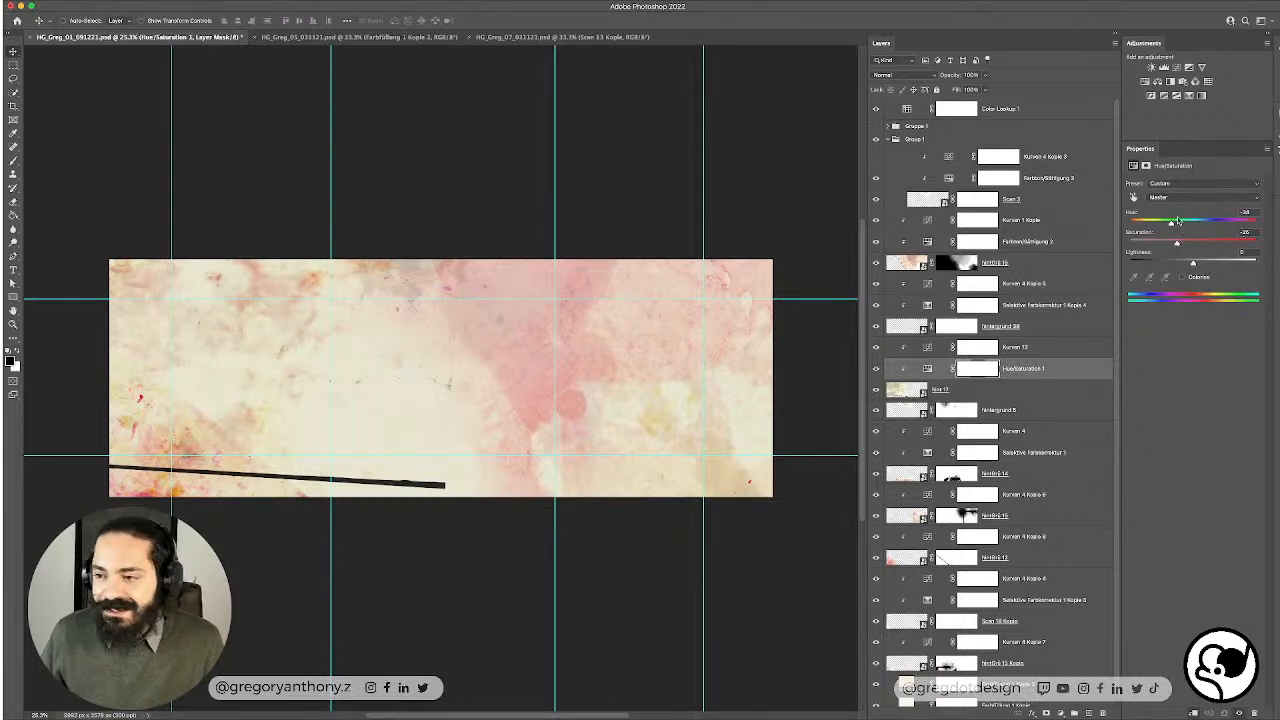
drag(1167, 225, 1170, 225)
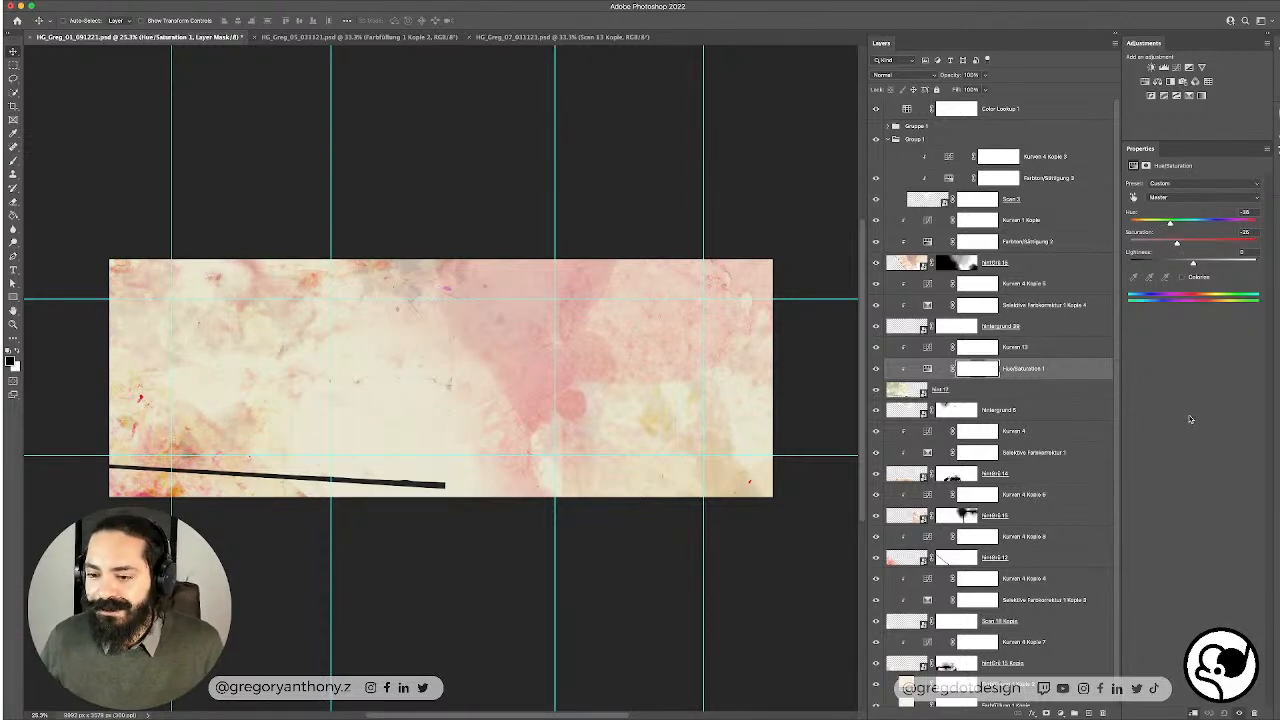
Step: Shift the Hint 17 layer slightly further left and up, and compare the artwork with and without it
click(1055, 389)
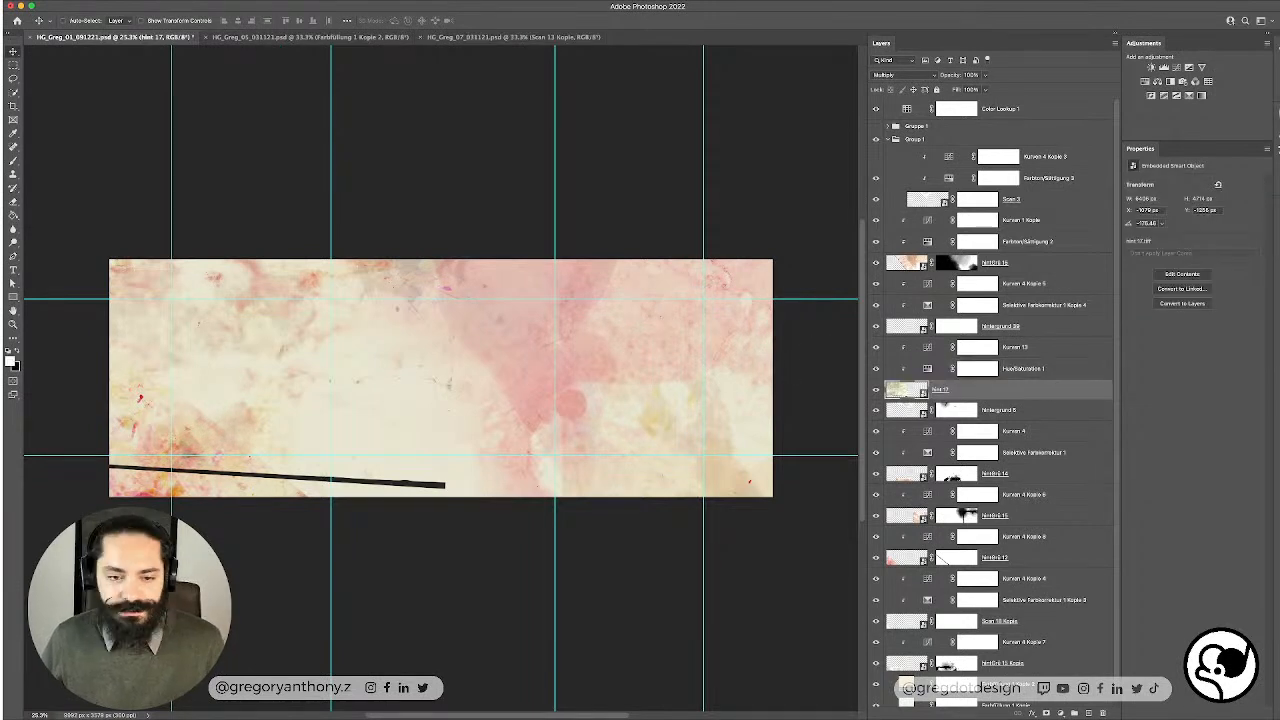
drag(229, 338, 197, 331)
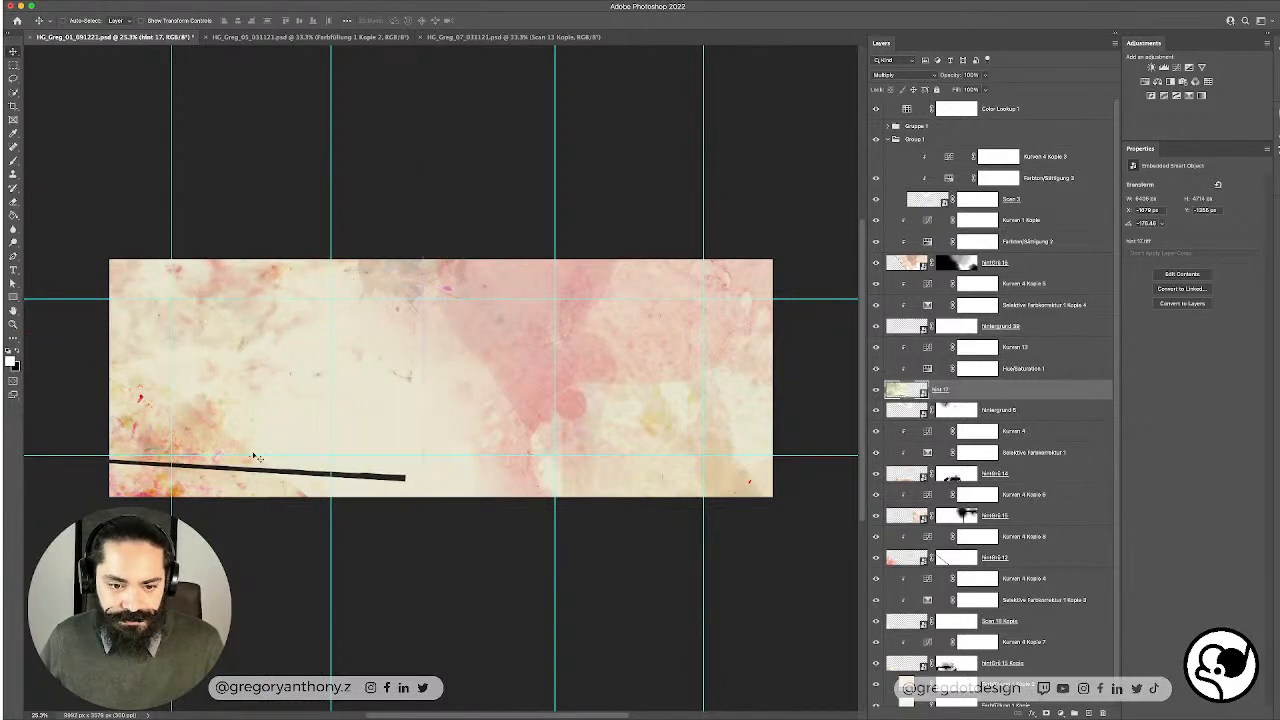
super+click(216, 492)
super+click(281, 381)
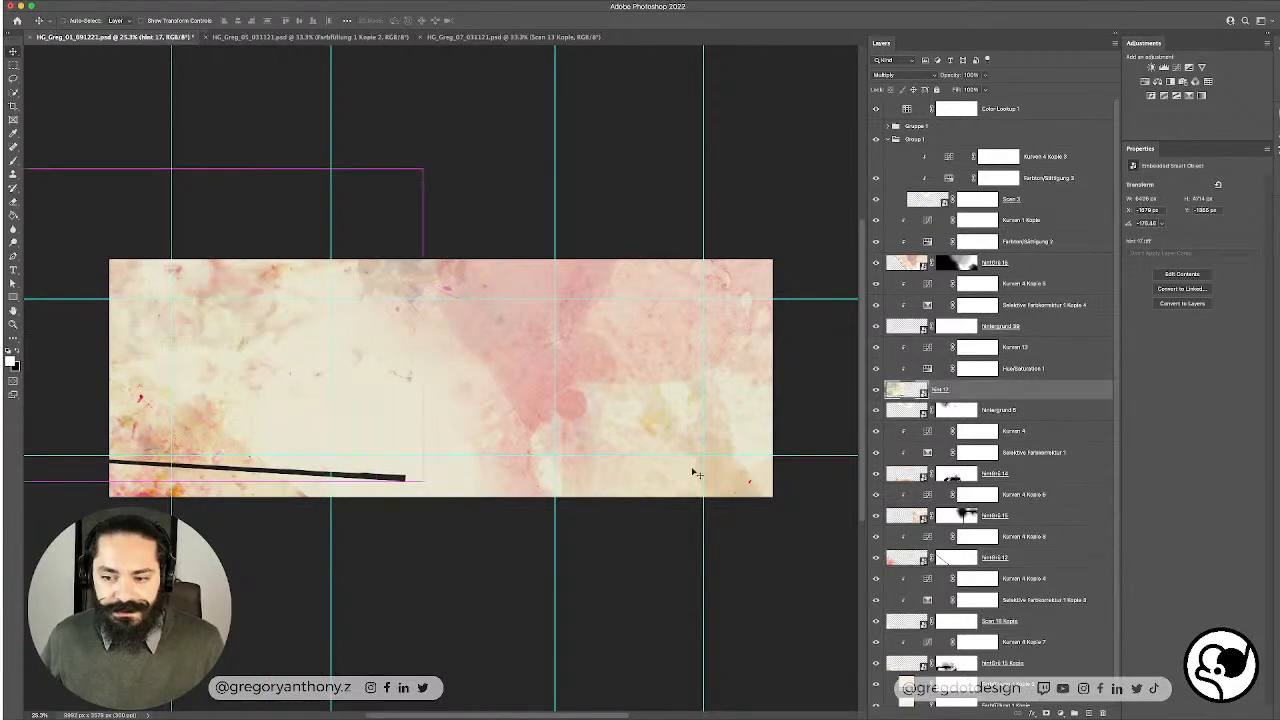
click(877, 391)
click(877, 391)
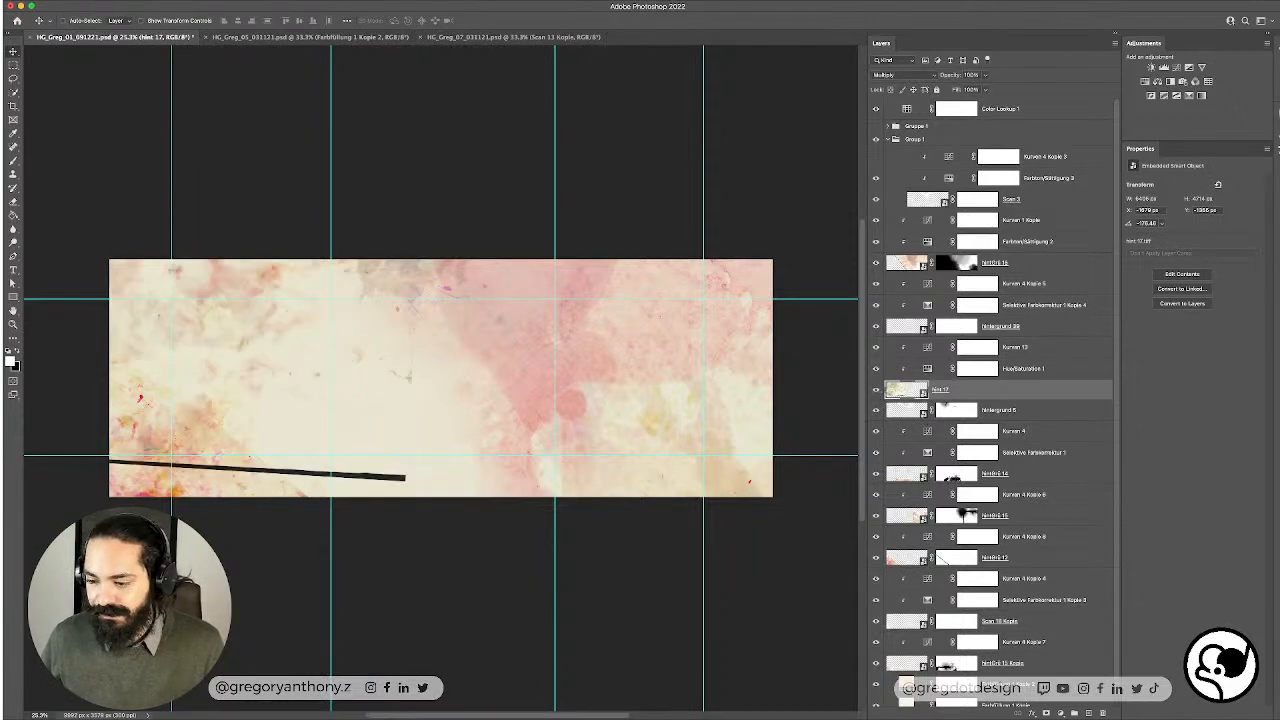
Step: Add a layer mask to Hint 17 and paint black over the long dark stroke along the lower left
click(1047, 713)
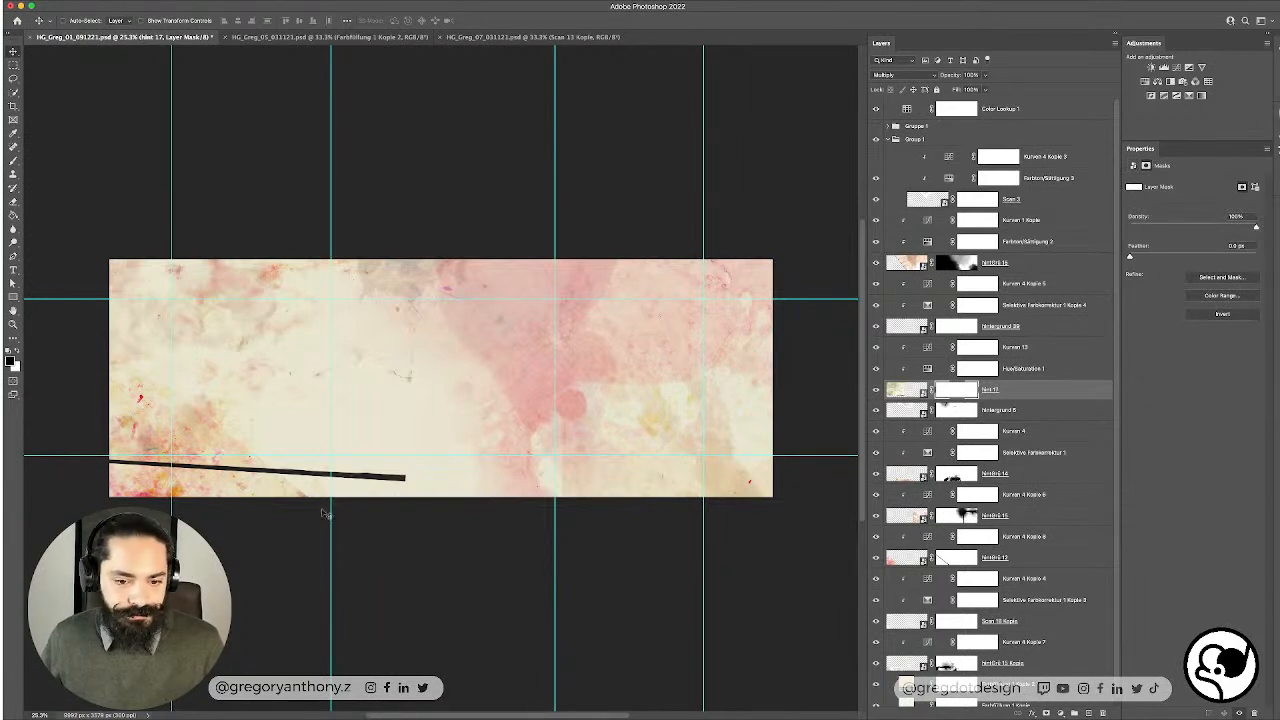
key(b)
mouse_move(410, 478)
mouse_down()
mouse_move(360, 475)
mouse_move(397, 472)
mouse_move(120, 464)
mouse_up()
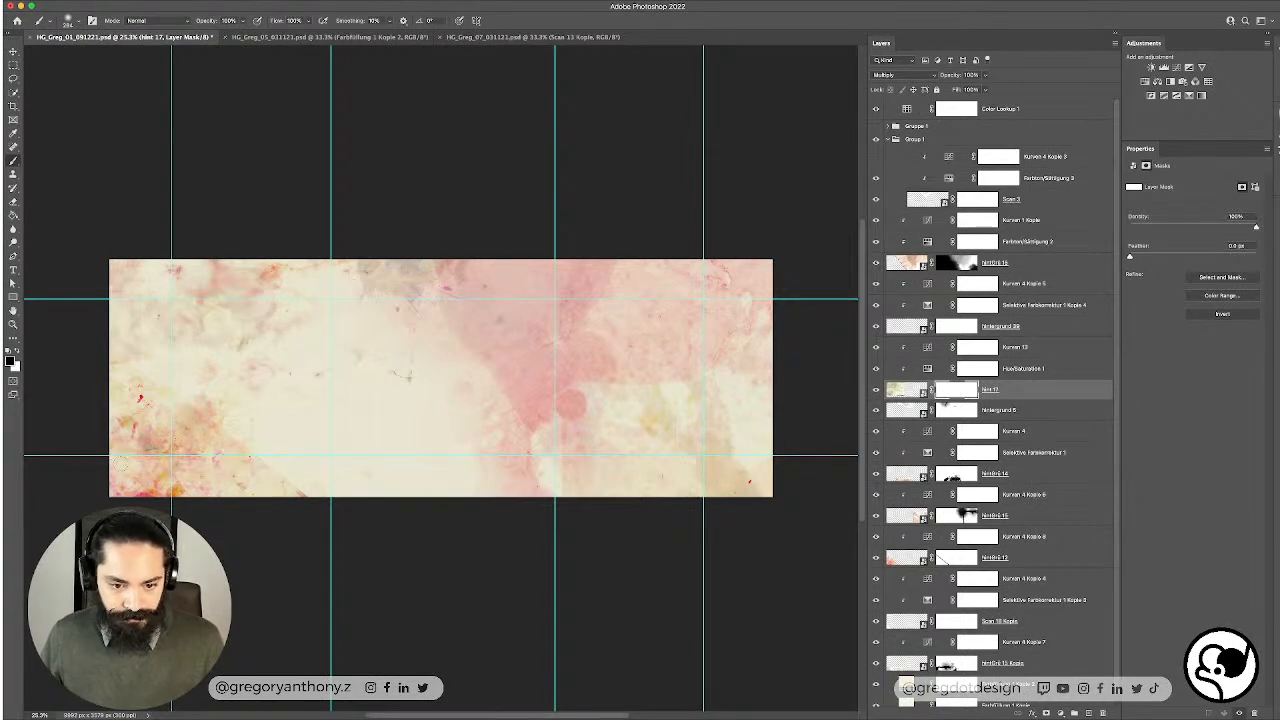
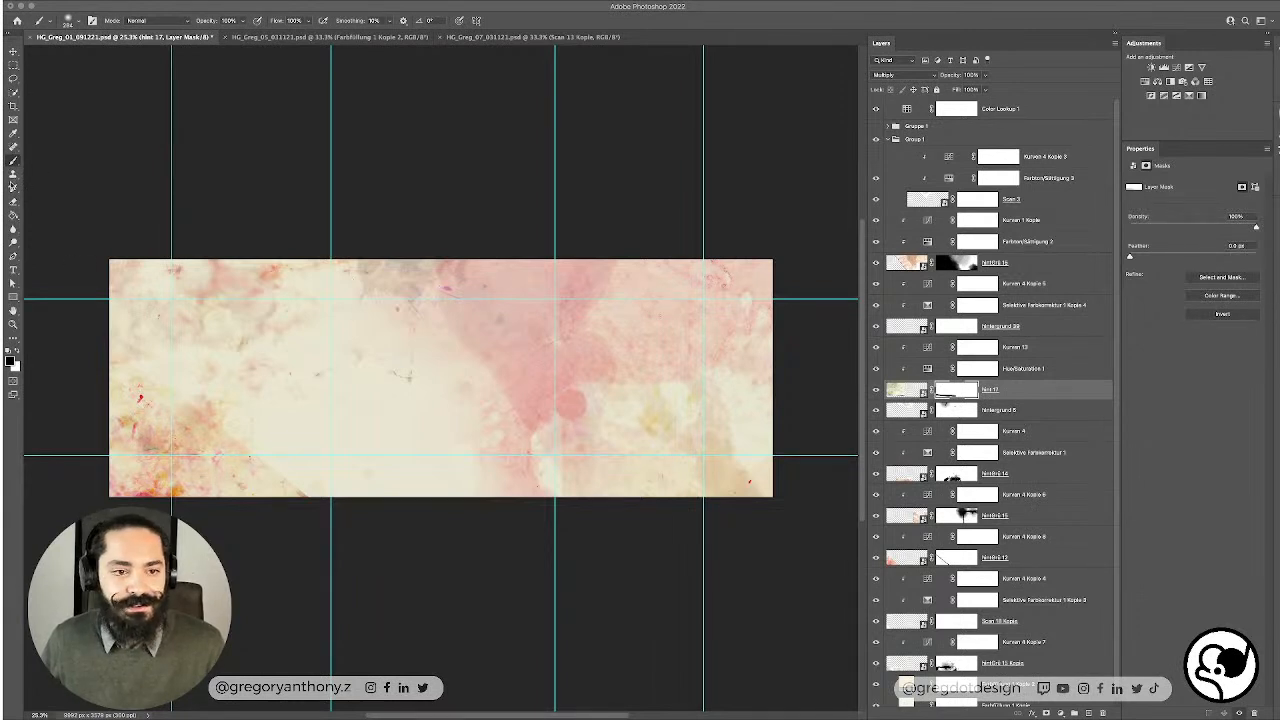
Step: Show the Brush Settings panel and dock it above the Adjustments and Properties panels
right_click(14, 161)
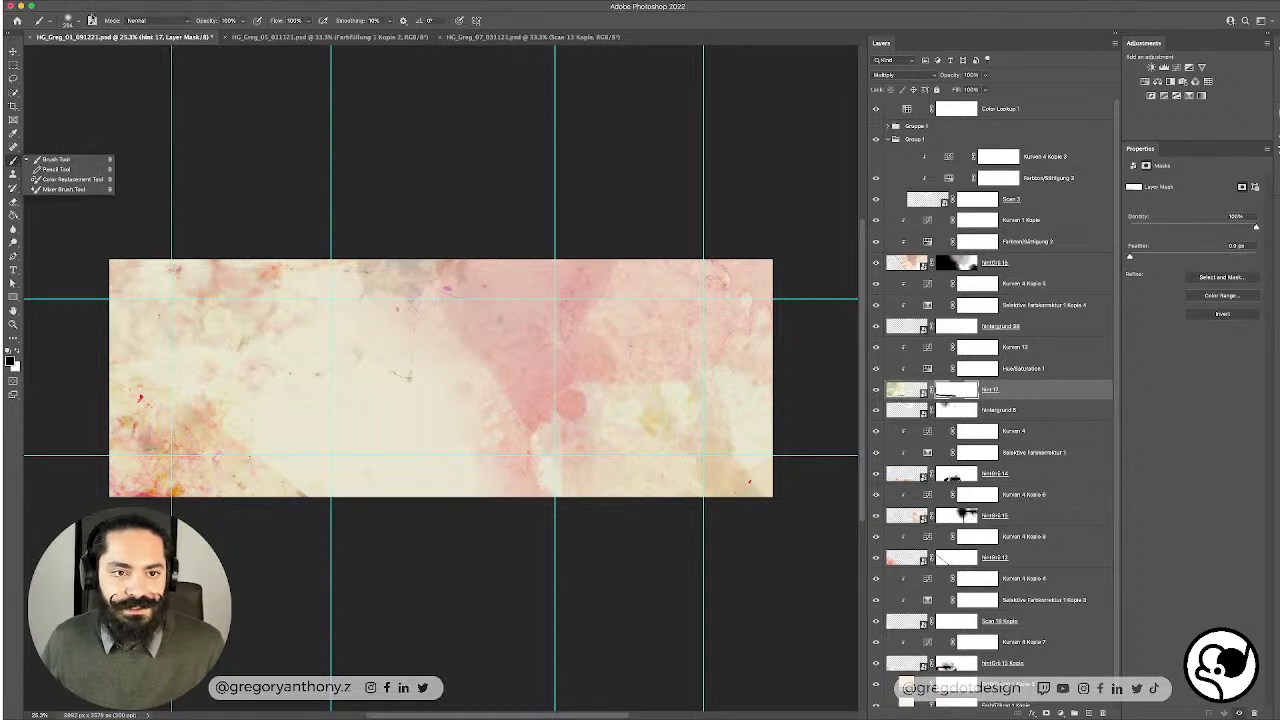
key(F5)
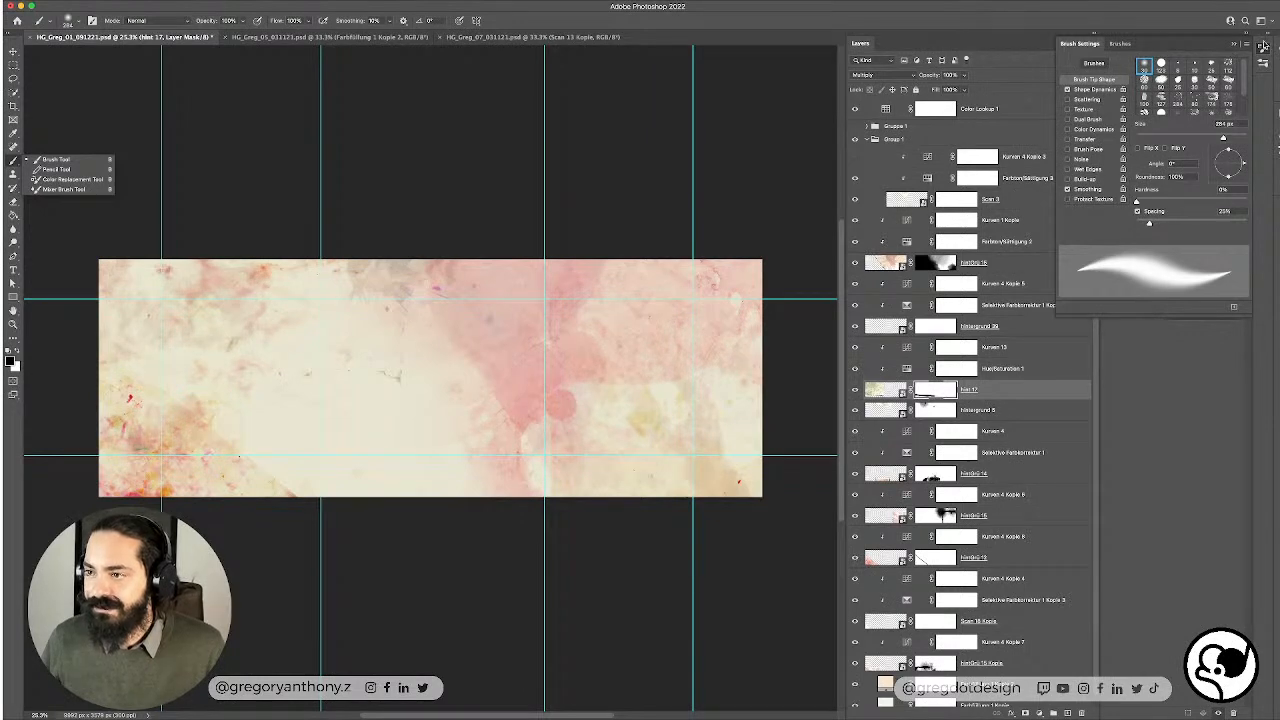
mouse_move(1180, 46)
mouse_down()
mouse_move(1187, 470)
mouse_move(1185, 41)
mouse_up()
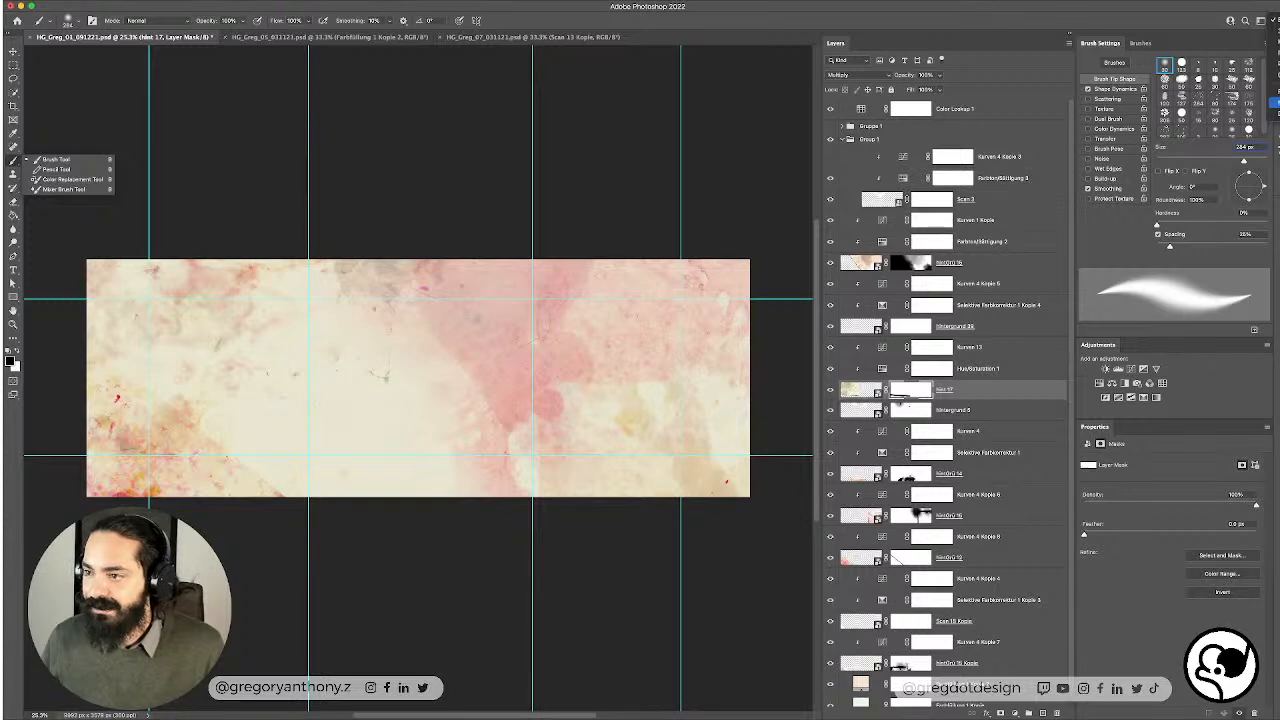
Step: Save the current panel layout as a workspace named Kinderbuch, capturing menus and toolbar as well, and check it in the workspace list
click(1275, 102)
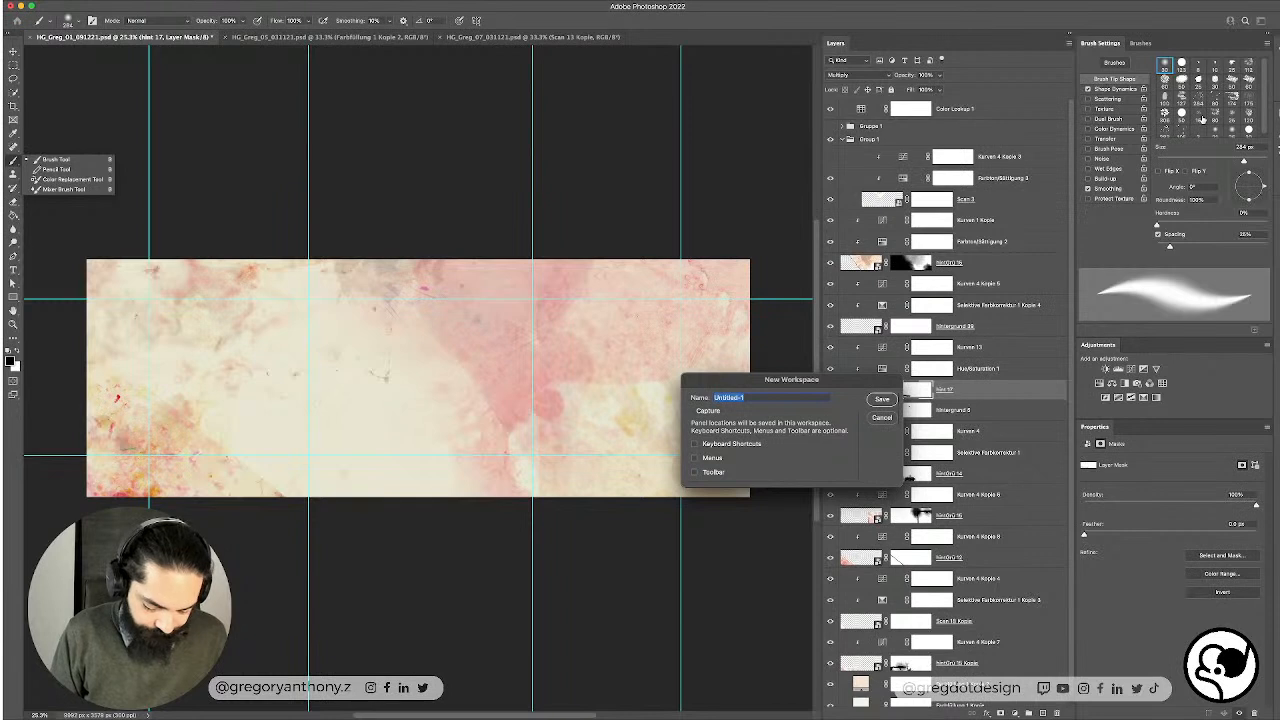
text(G)
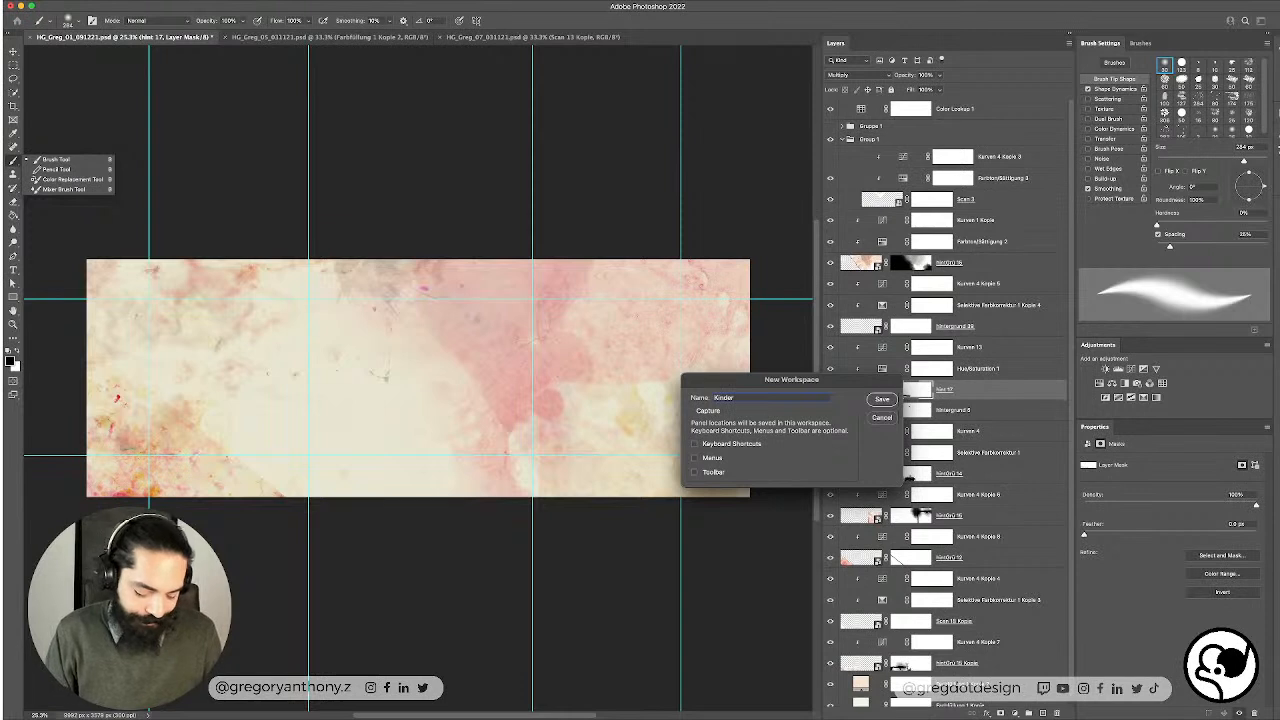
text(buch)
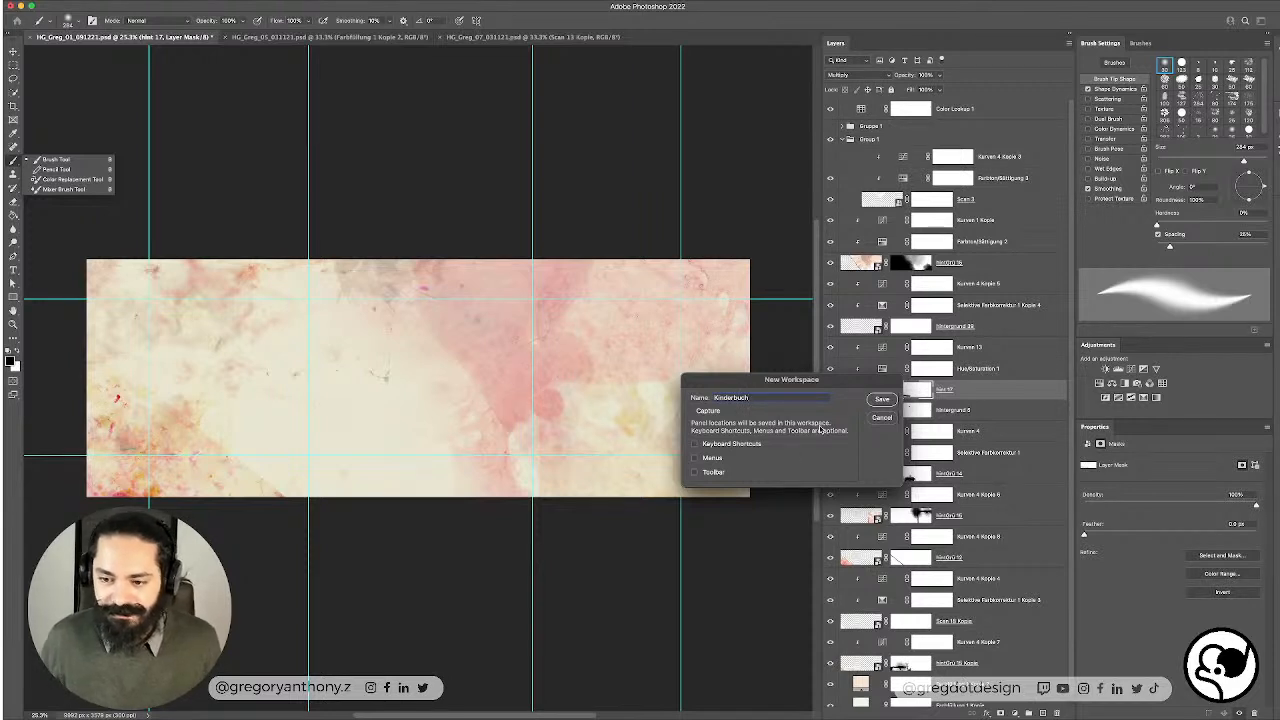
click(713, 459)
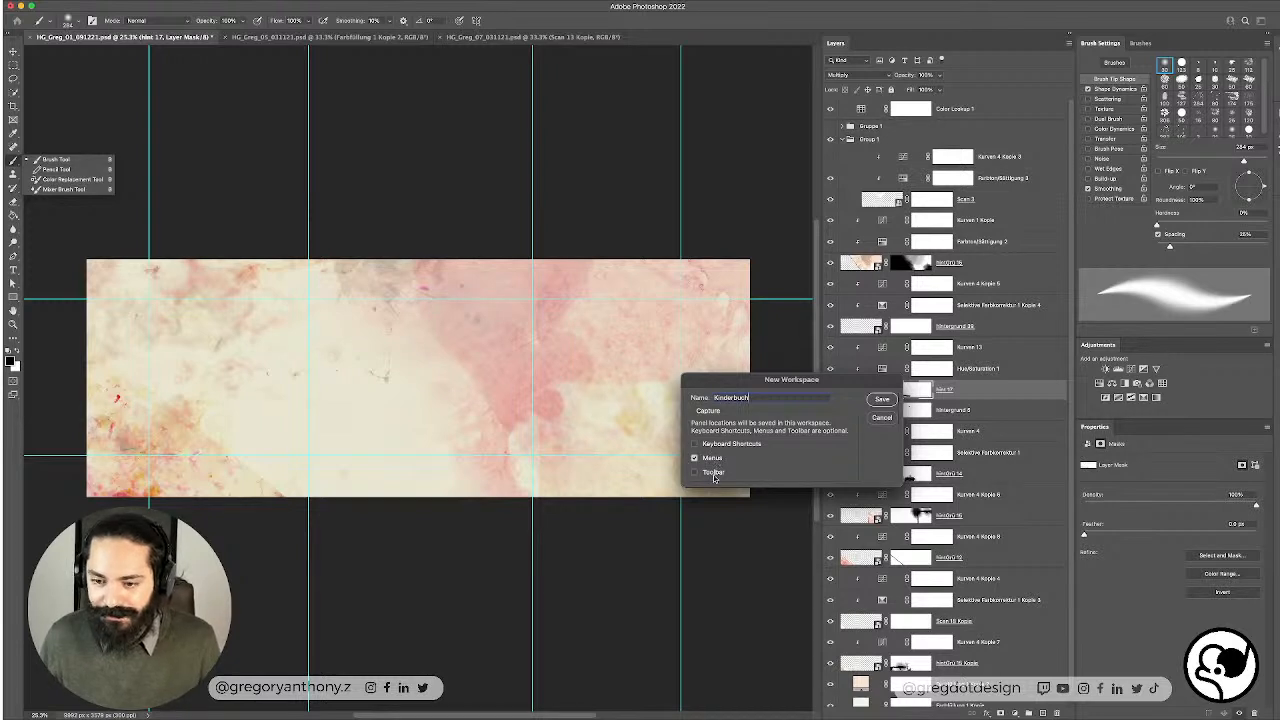
click(715, 475)
click(882, 400)
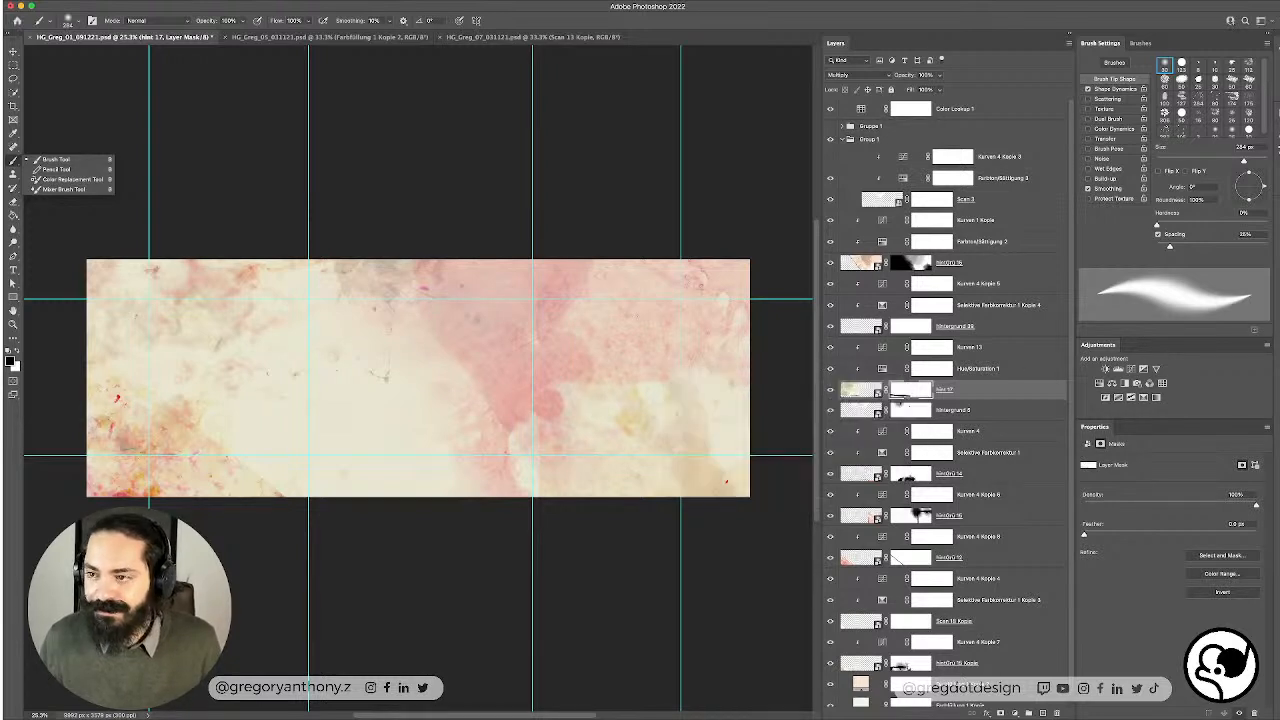
click(1265, 21)
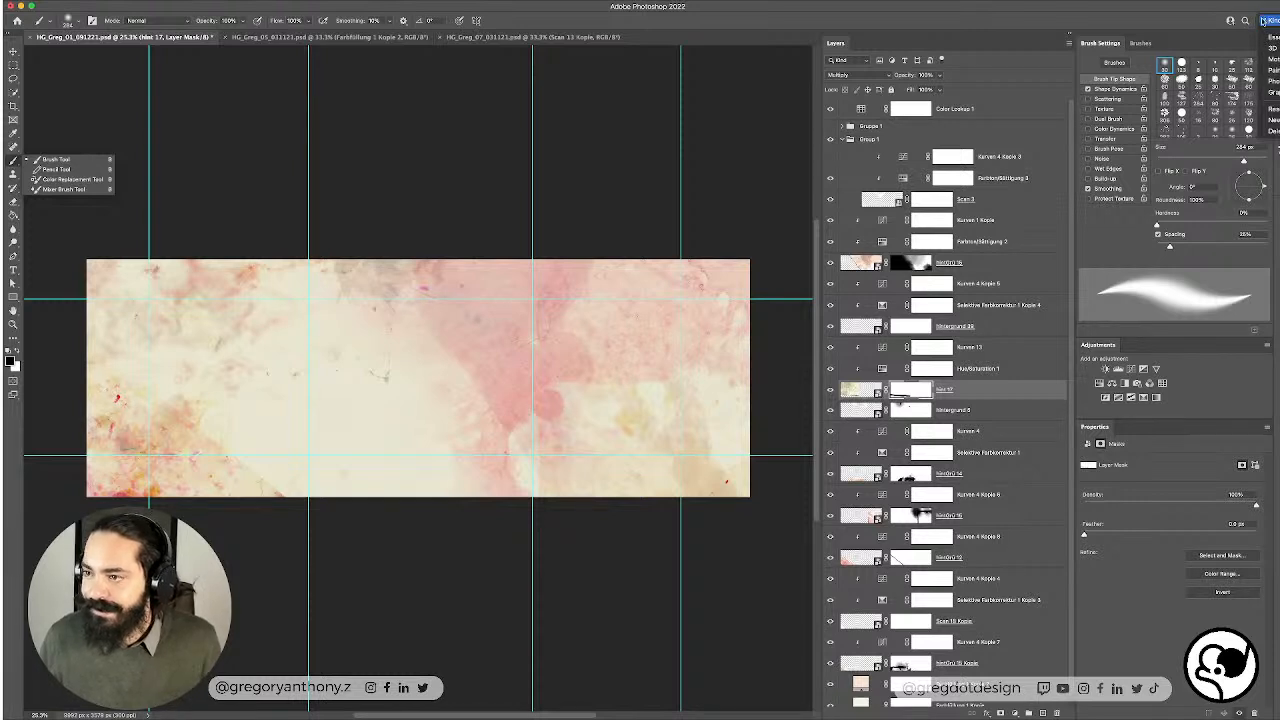
click(1156, 17)
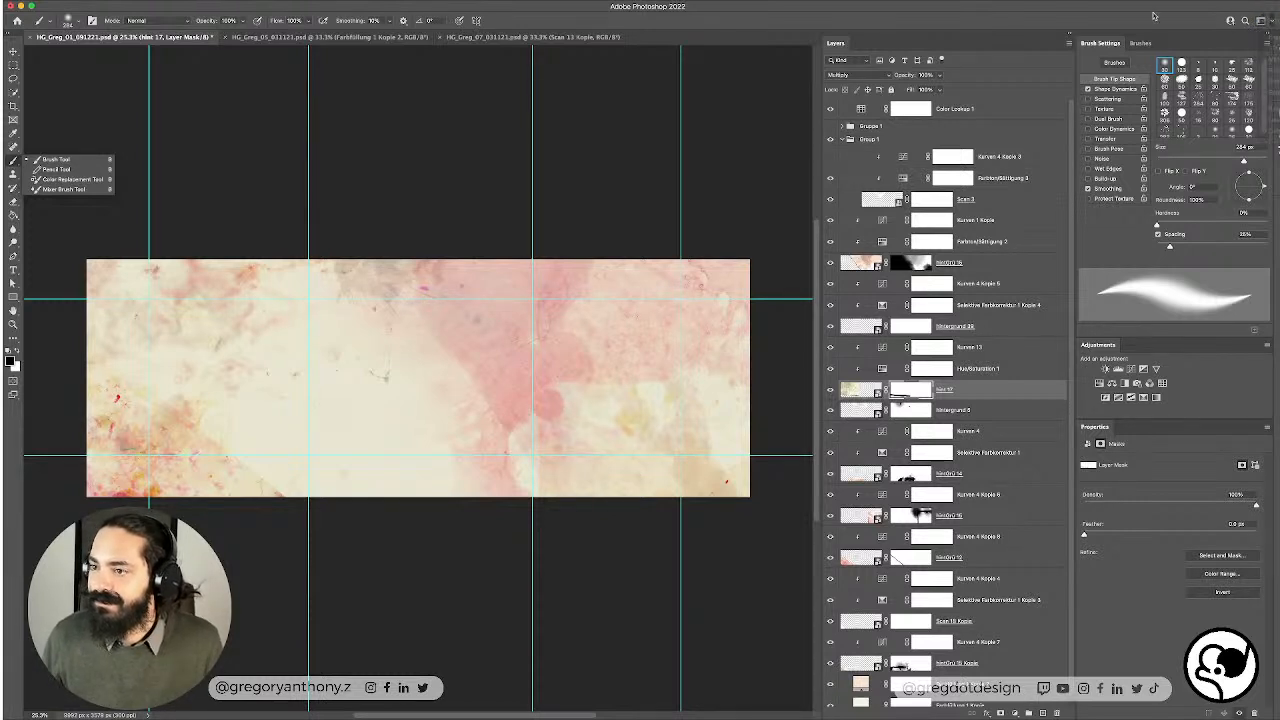
Step: Choose the irregular 50 px brush tip and expand the Special Effects Brushes presets
click(1182, 76)
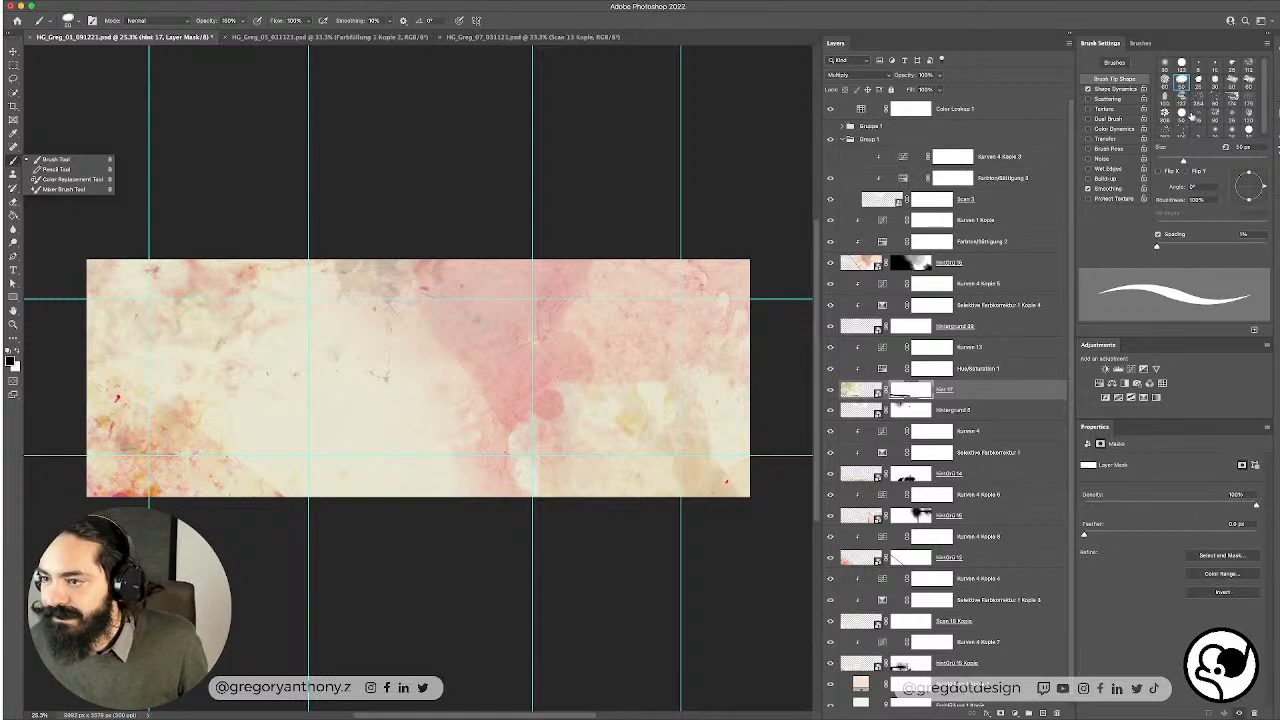
scroll(1190, 113, down, 2)
click(1140, 43)
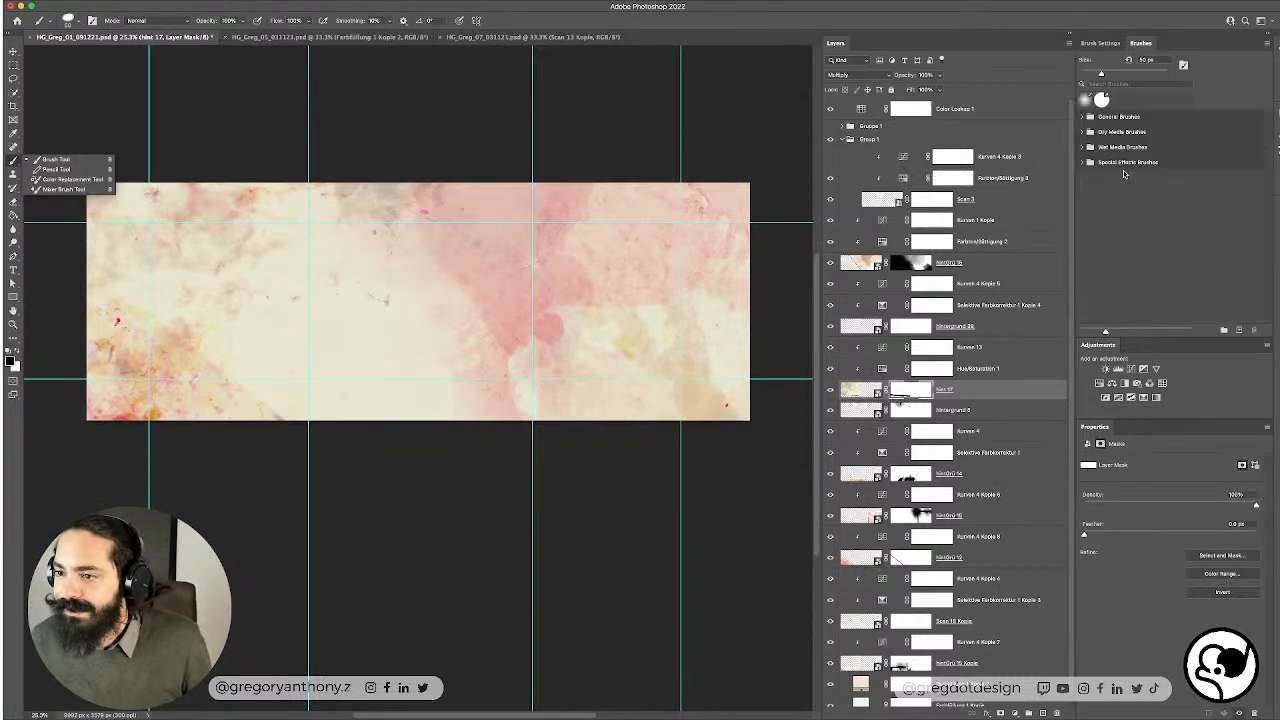
click(1083, 162)
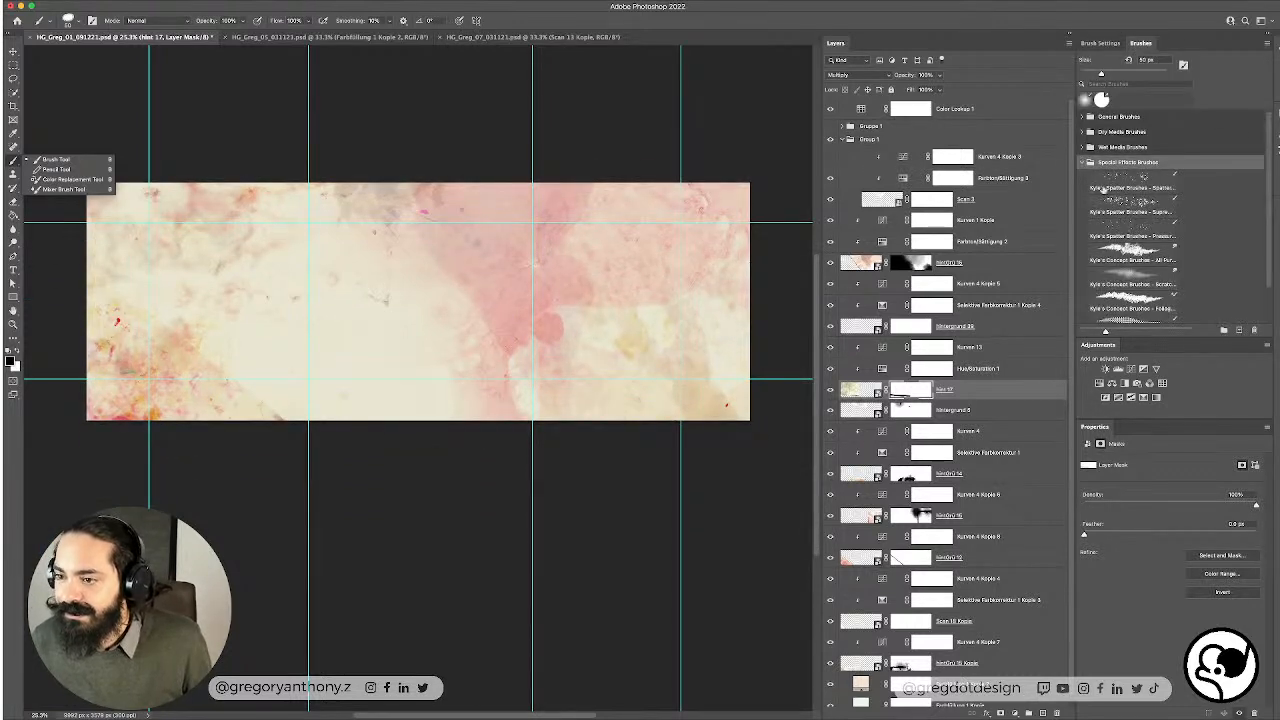
click(1176, 252)
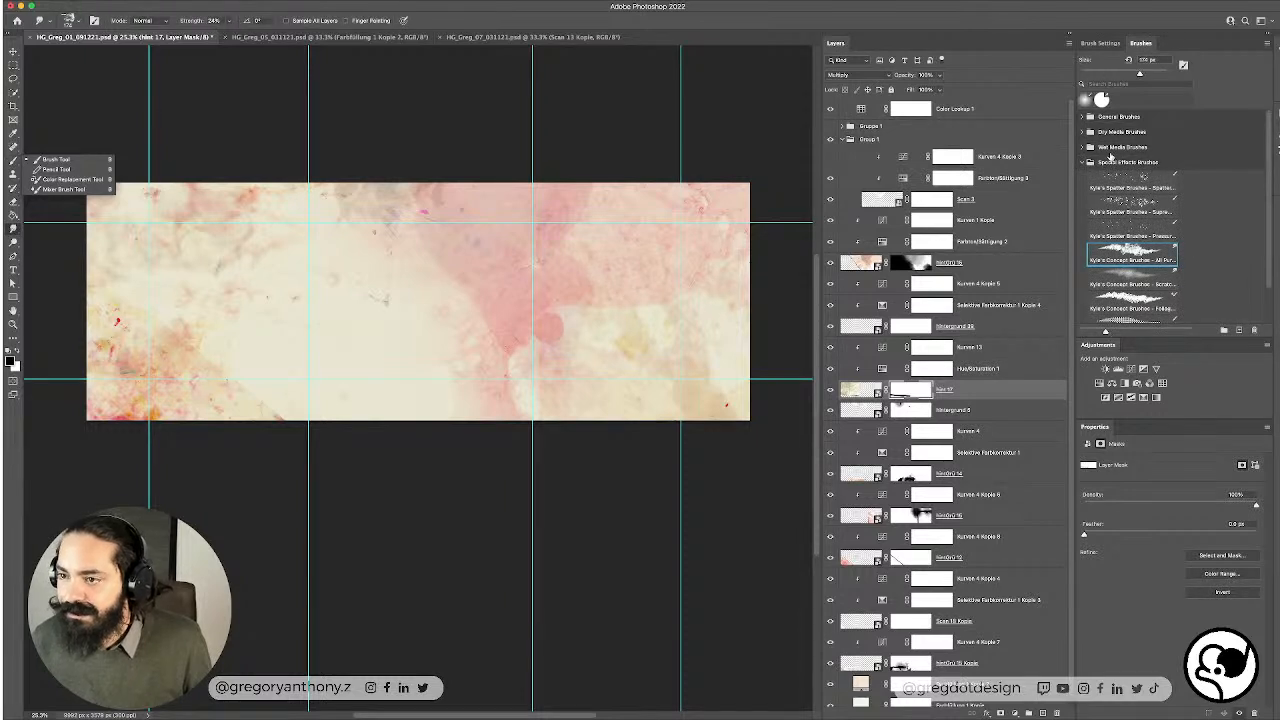
scroll(1154, 287, down, 2)
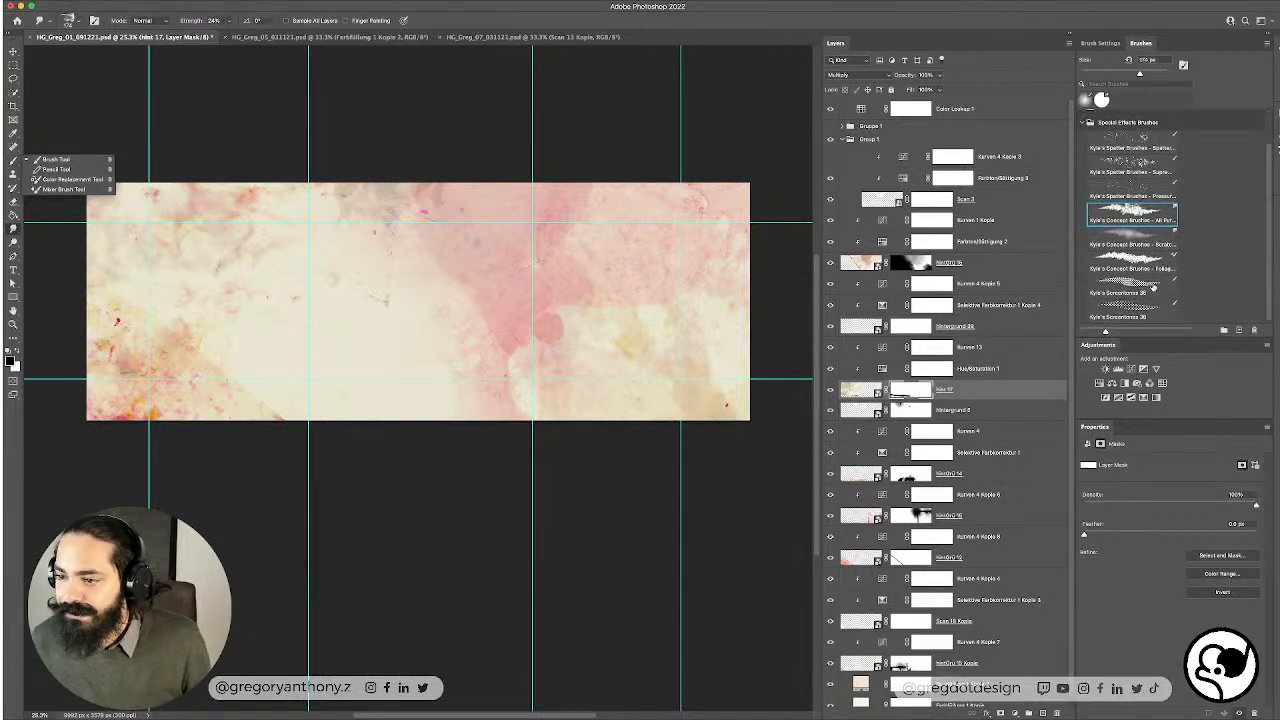
scroll(1154, 287, up, 2)
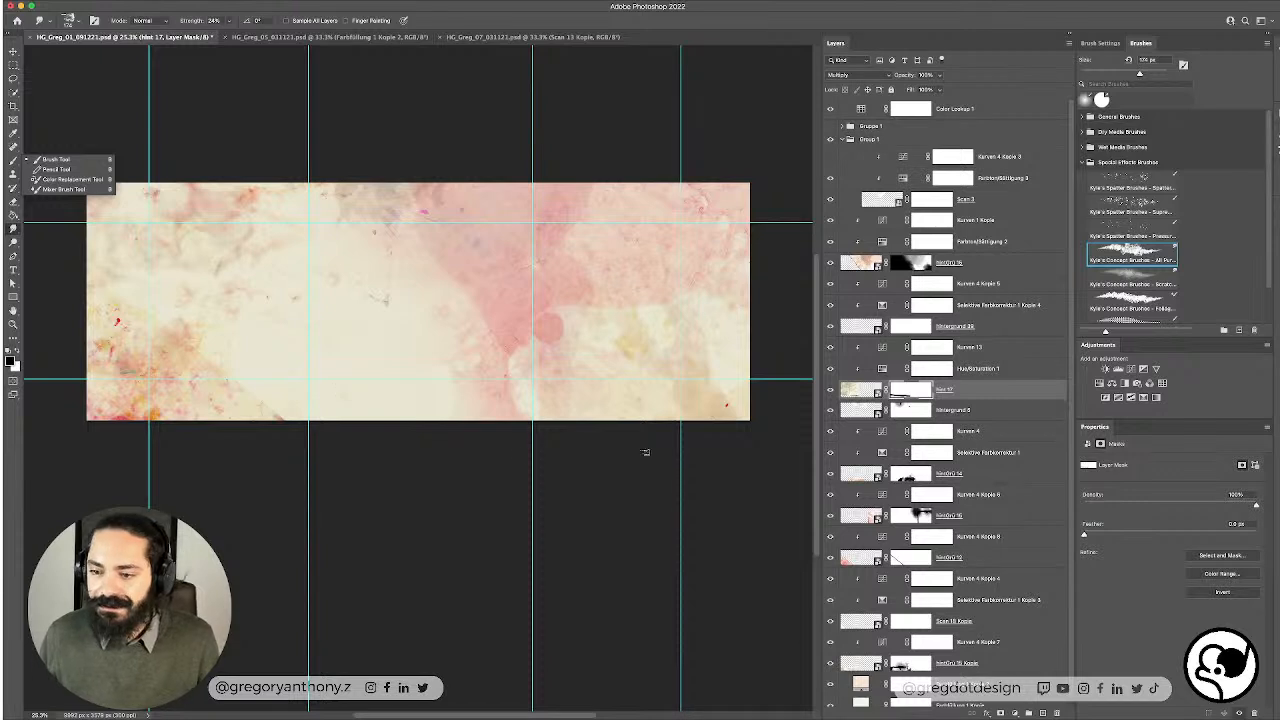
right_click(645, 452)
mouse_move(562, 426)
mouse_down()
mouse_move(615, 428)
mouse_move(601, 427)
mouse_up()
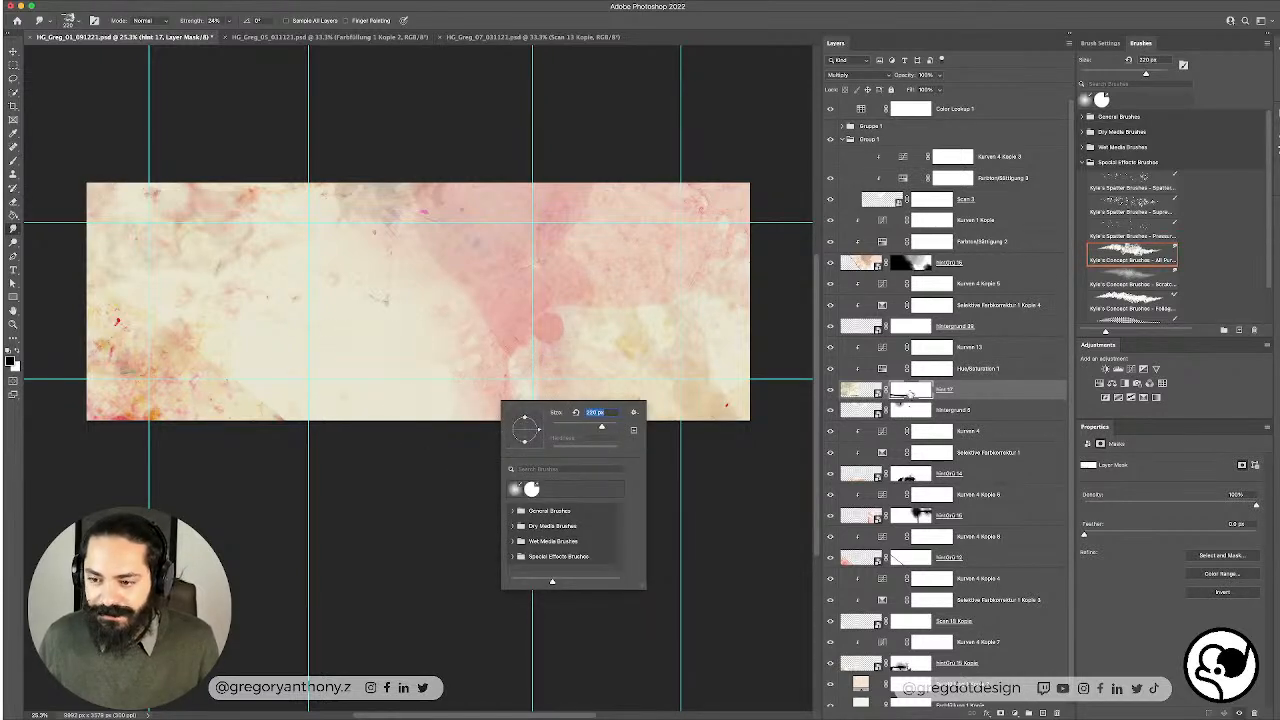
click(912, 399)
right_click(468, 379)
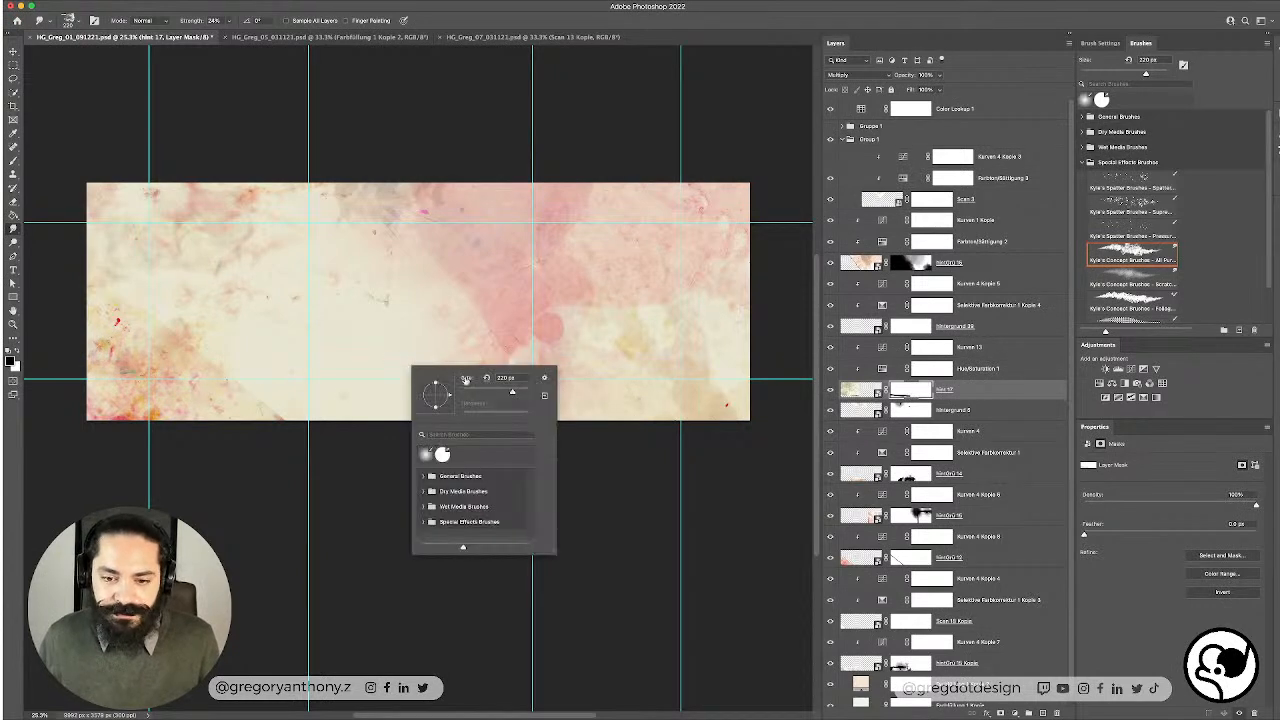
drag(513, 392, 518, 392)
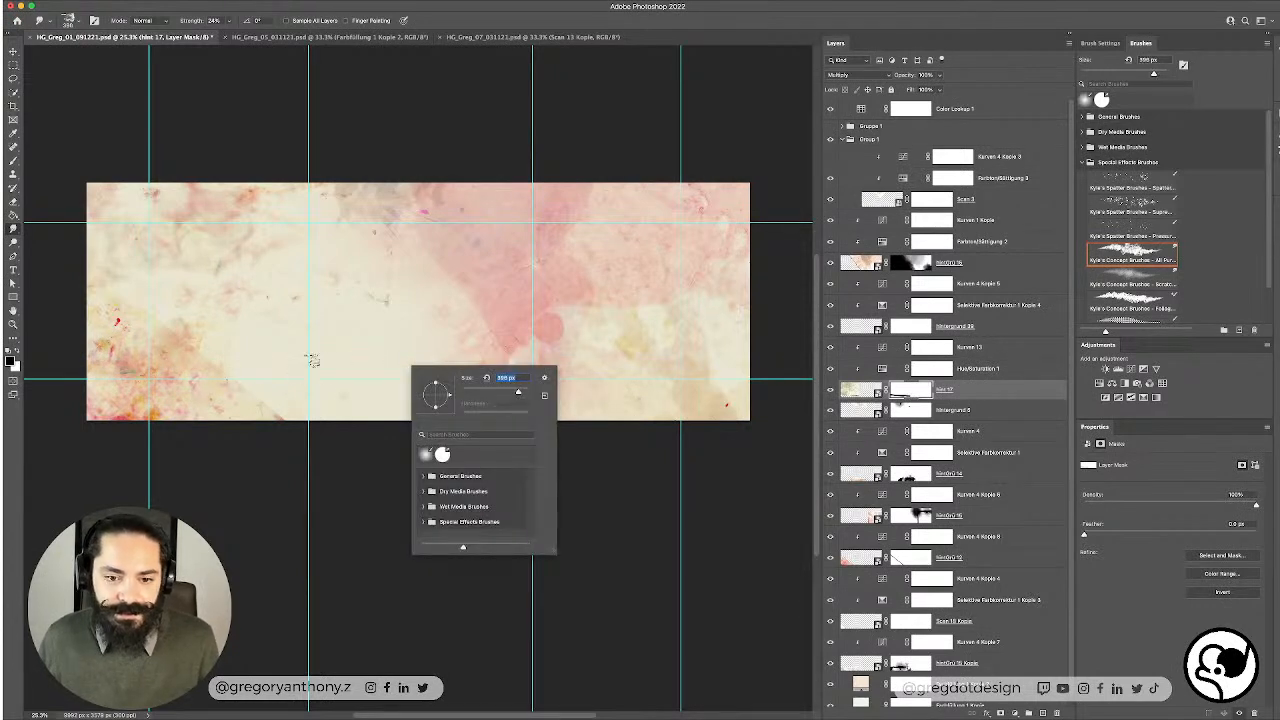
click(1012, 393)
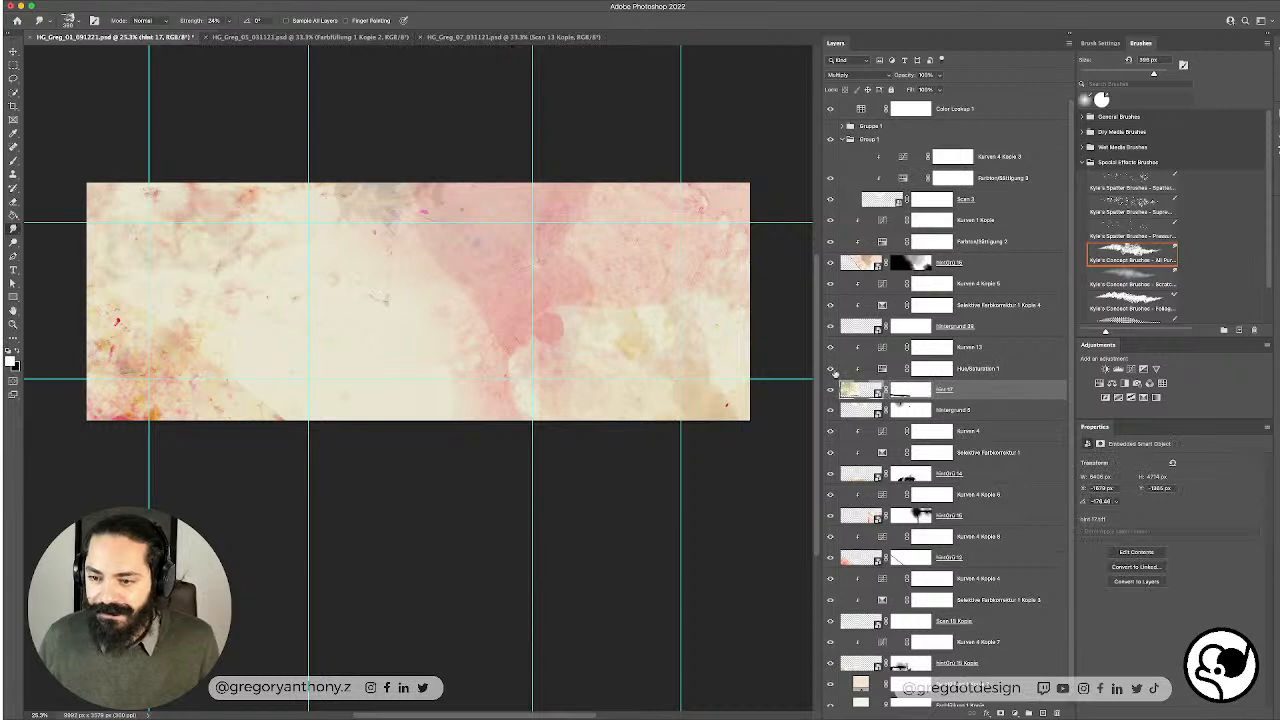
super+click(856, 390)
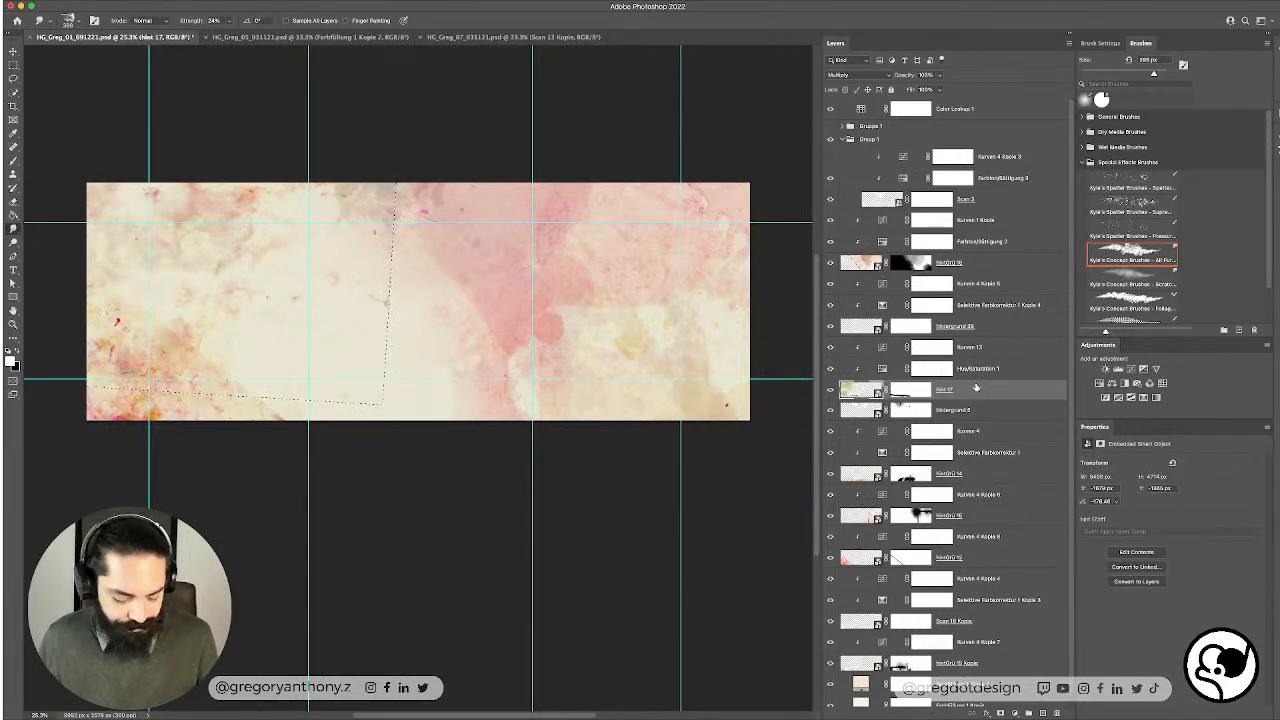
key(super+d)
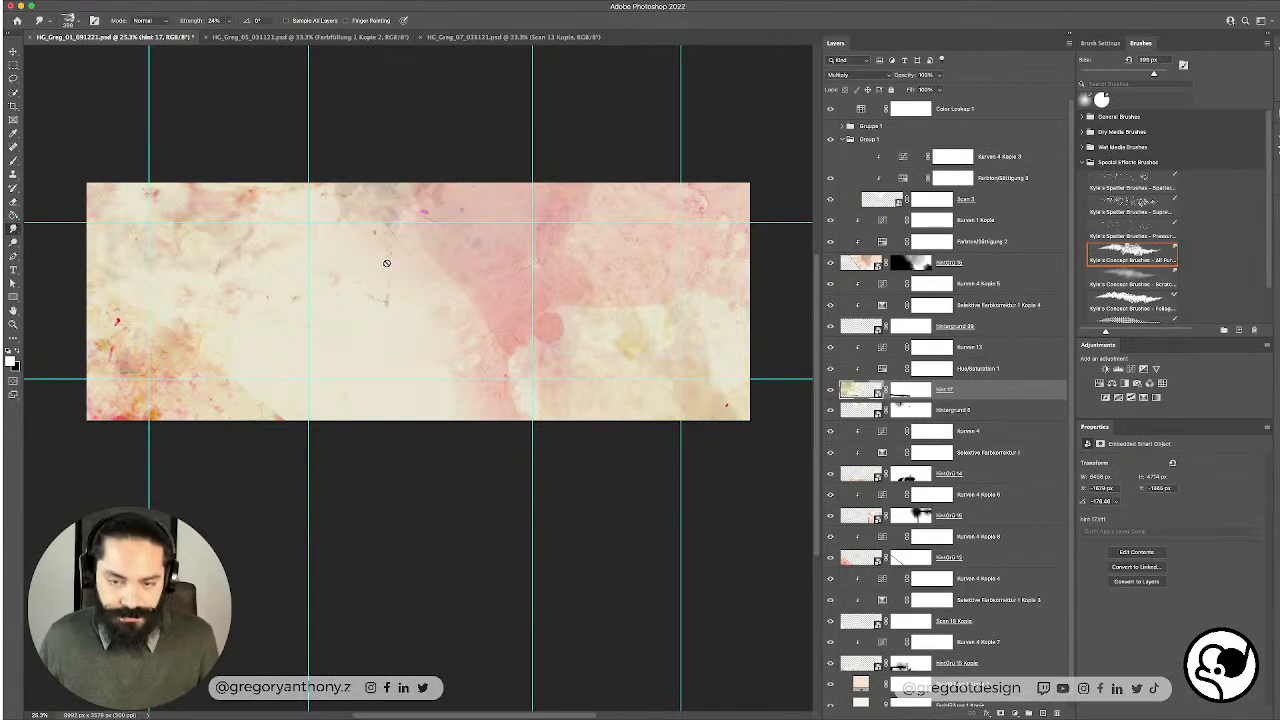
Step: Enlarge the brush to about 478 px and paint black on Hint 17's mask over the dark marks beside the pink wash
key(b)
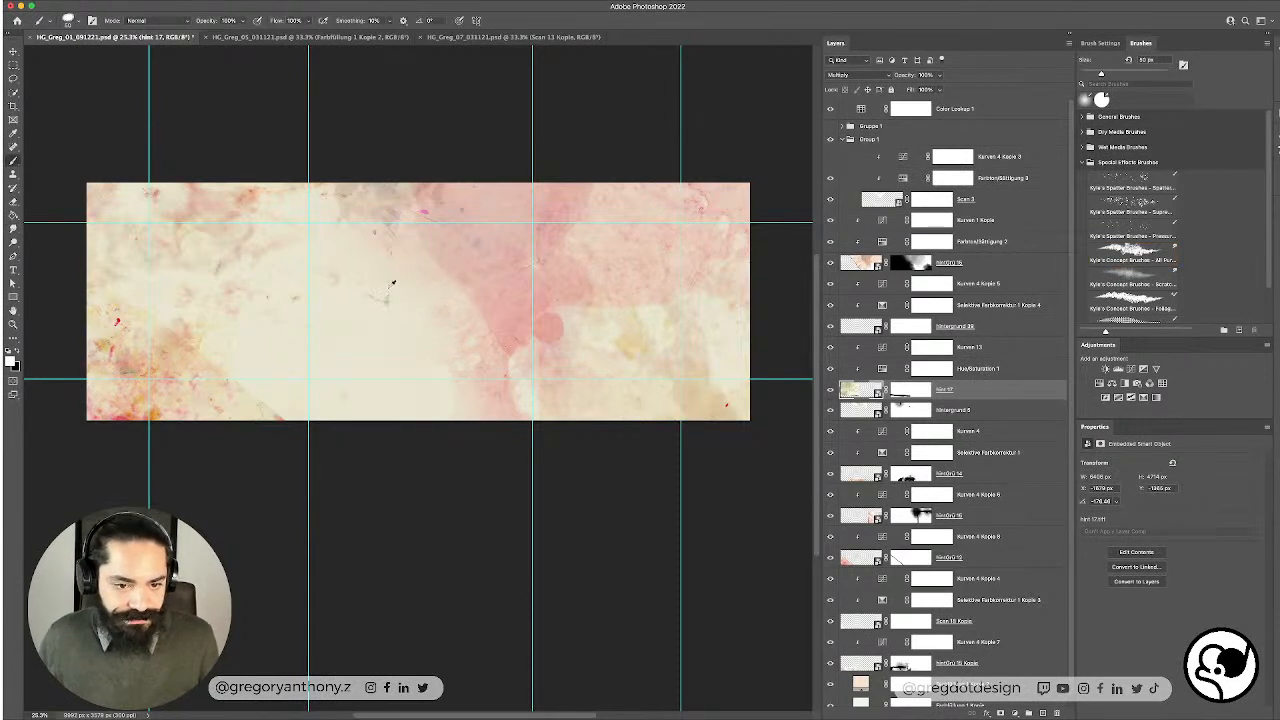
scroll(389, 288, up, 4)
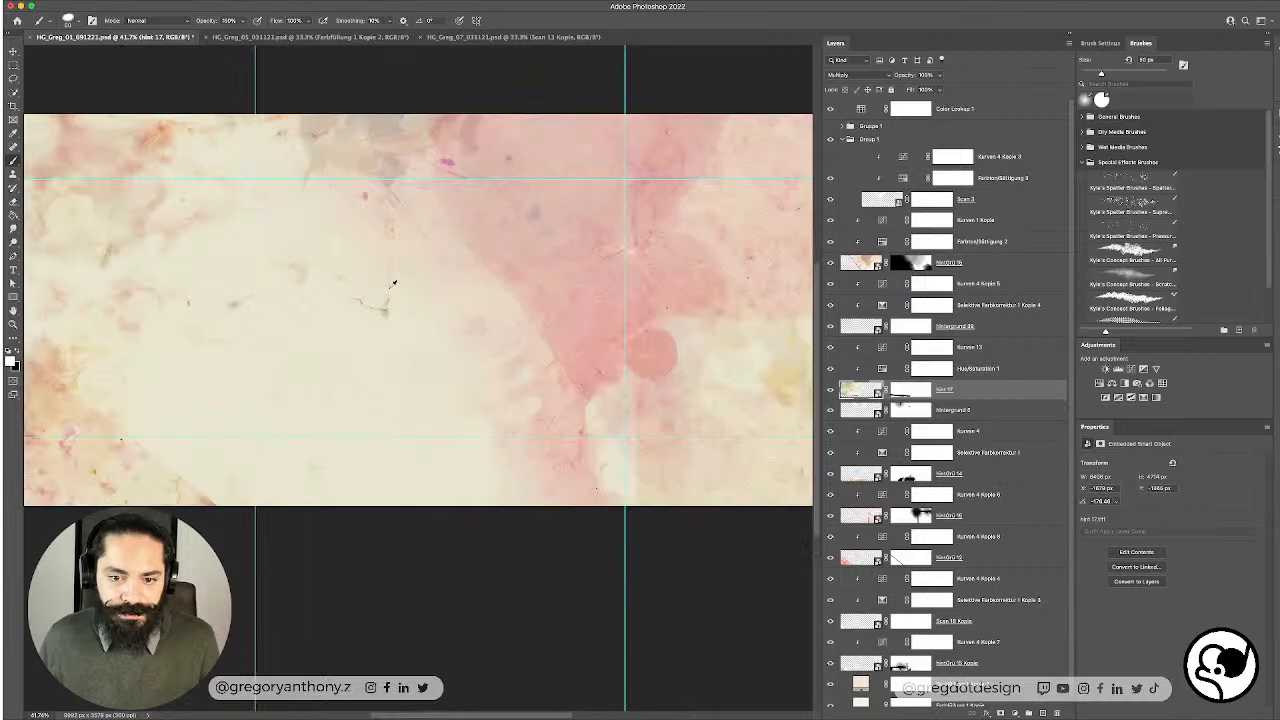
scroll(393, 285, up, 4)
scroll(393, 285, down, 9)
scroll(393, 284, up, 2)
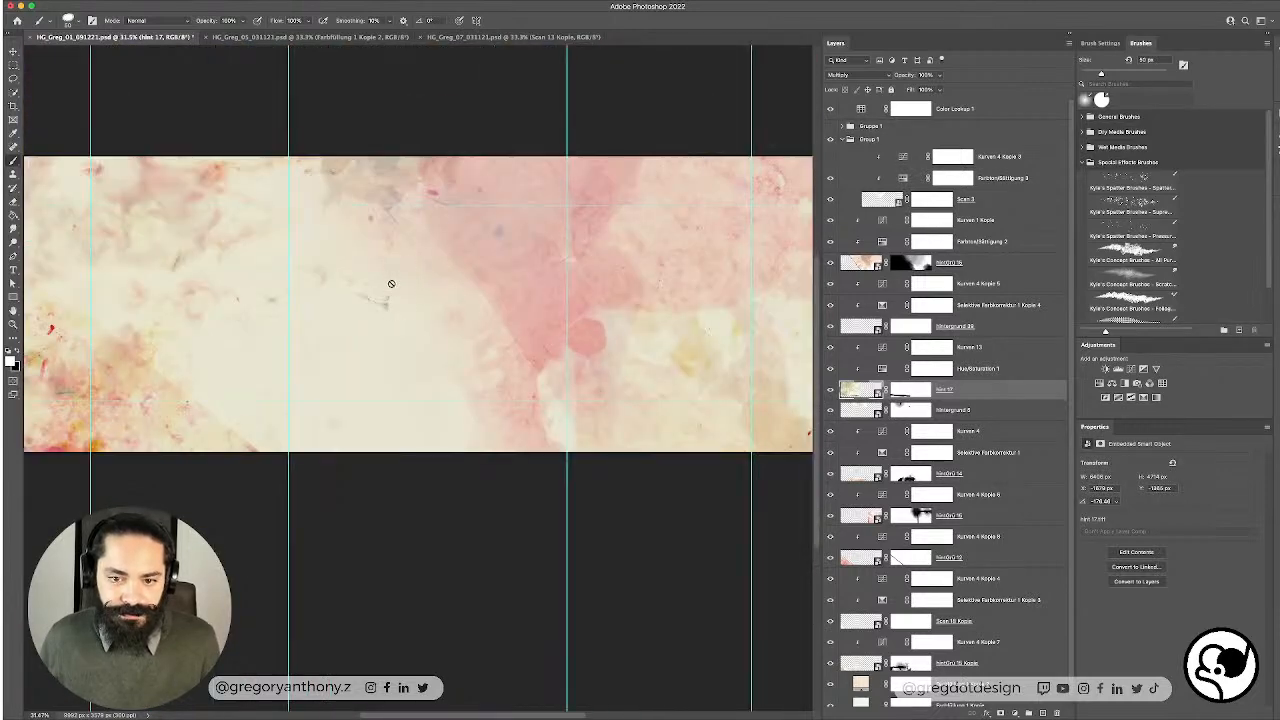
click(908, 394)
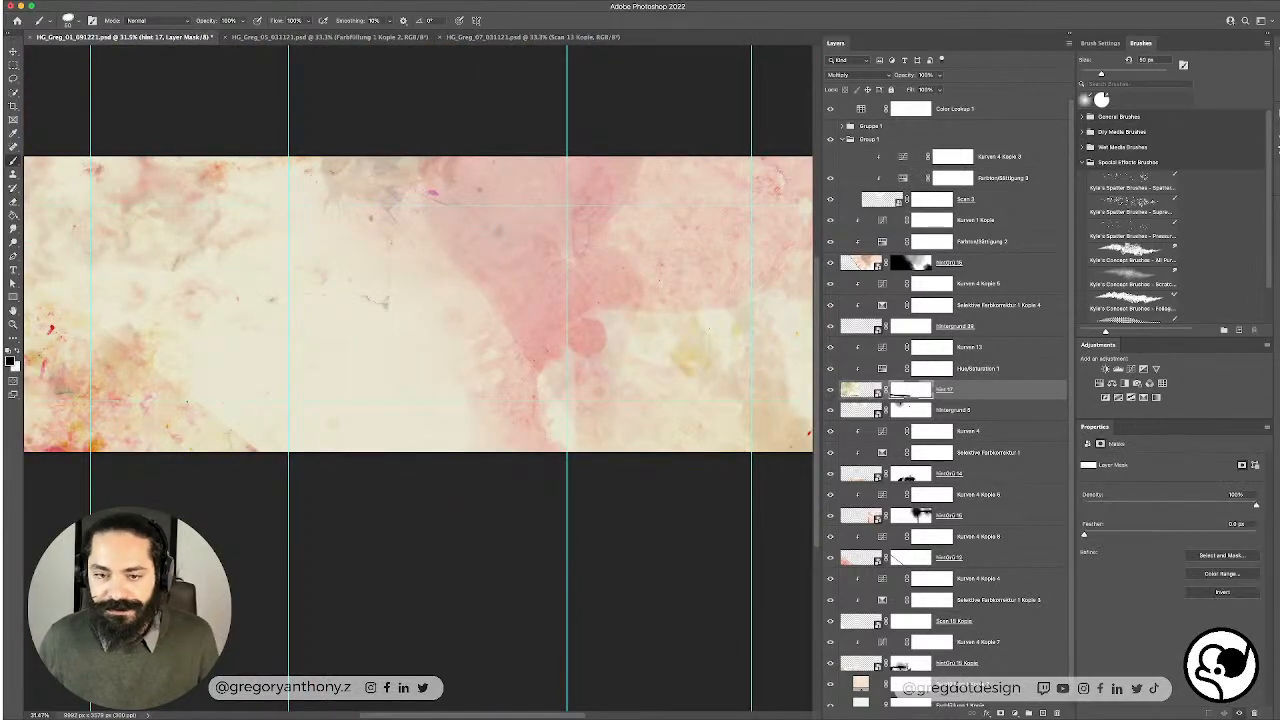
right_click(425, 266)
drag(514, 291, 535, 293)
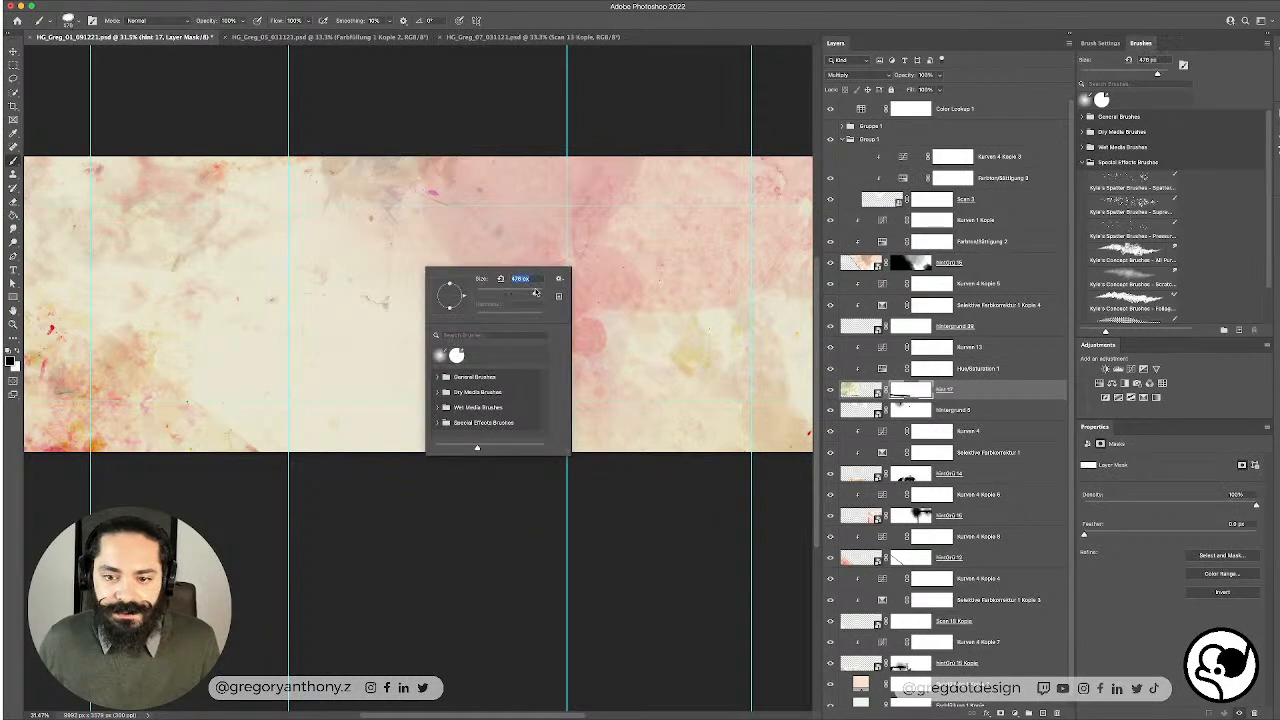
drag(398, 243, 395, 301)
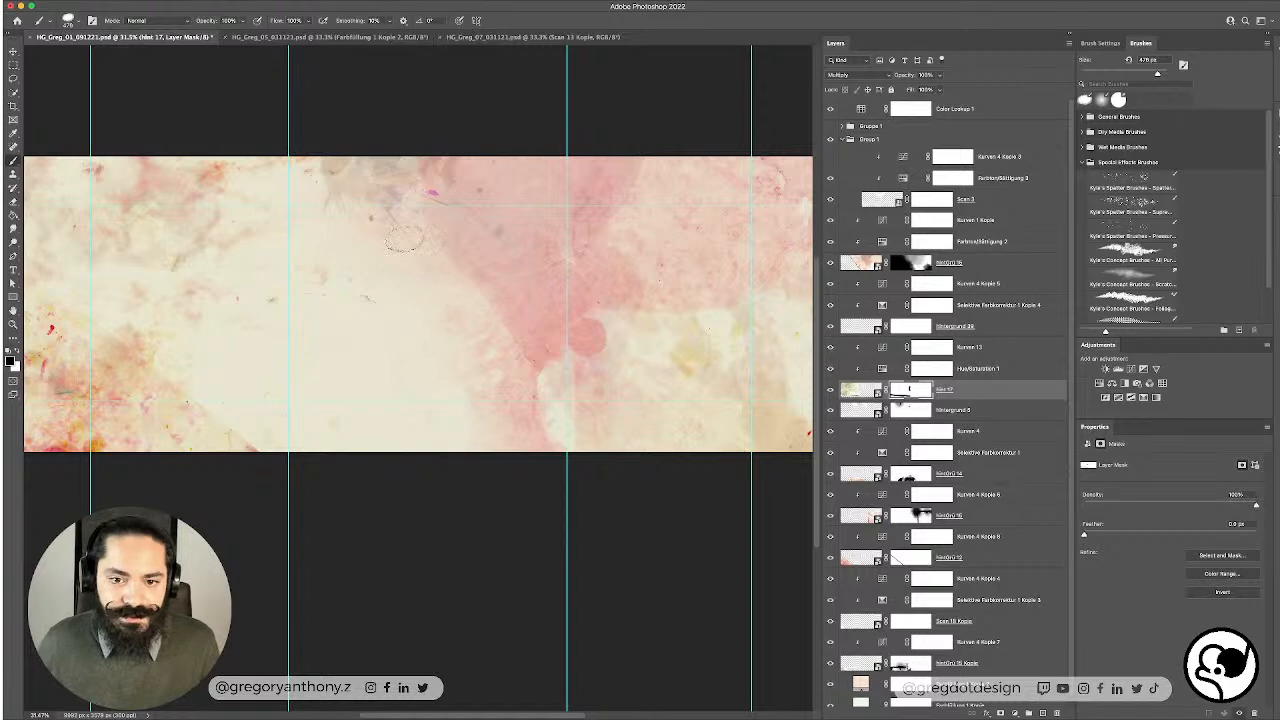
Step: Select the layer mask of HintGrü 12, the layer with the diagonal edge at the artwork's lower left, for brush painting
scroll(340, 295, left, 5)
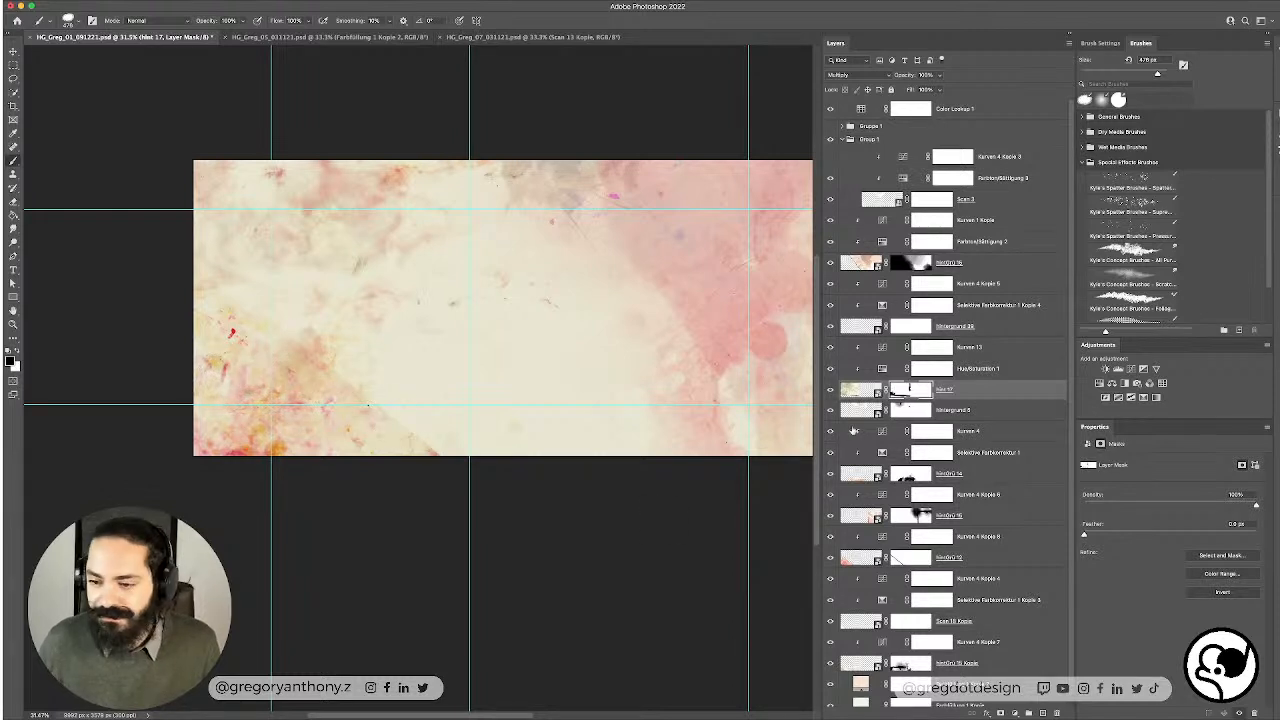
key(v)
click(336, 448)
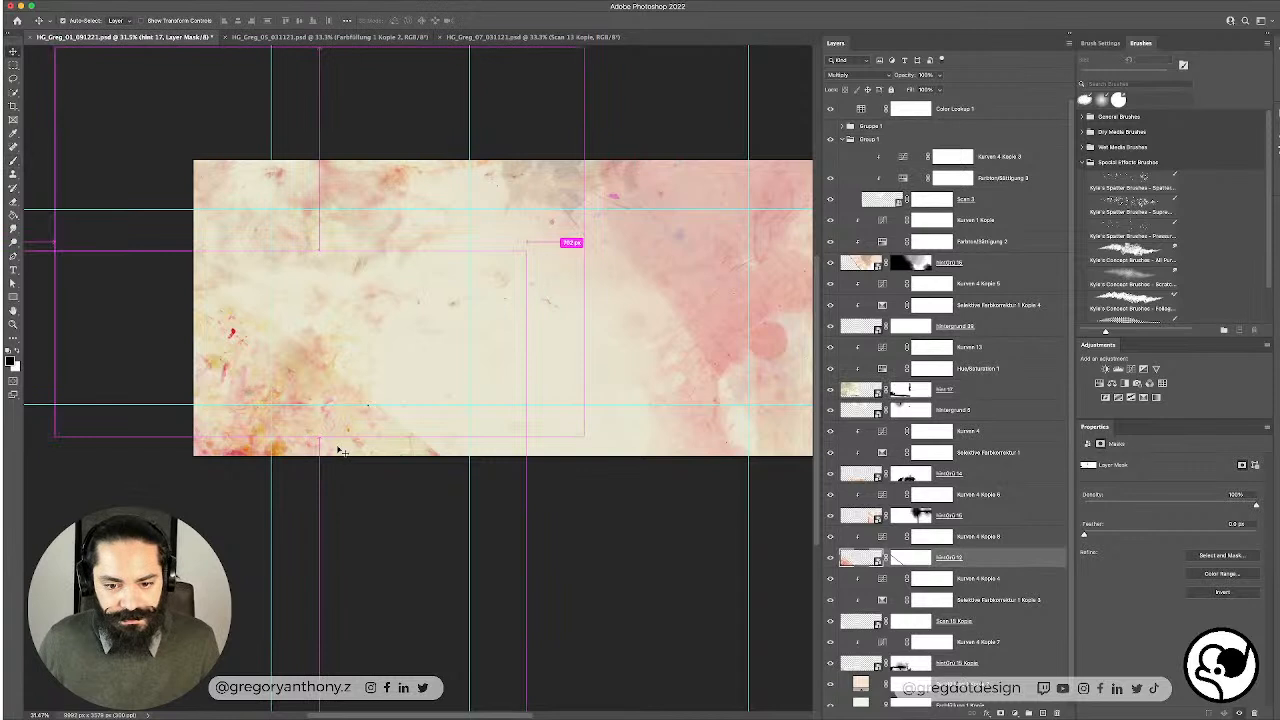
click(905, 560)
key(b)
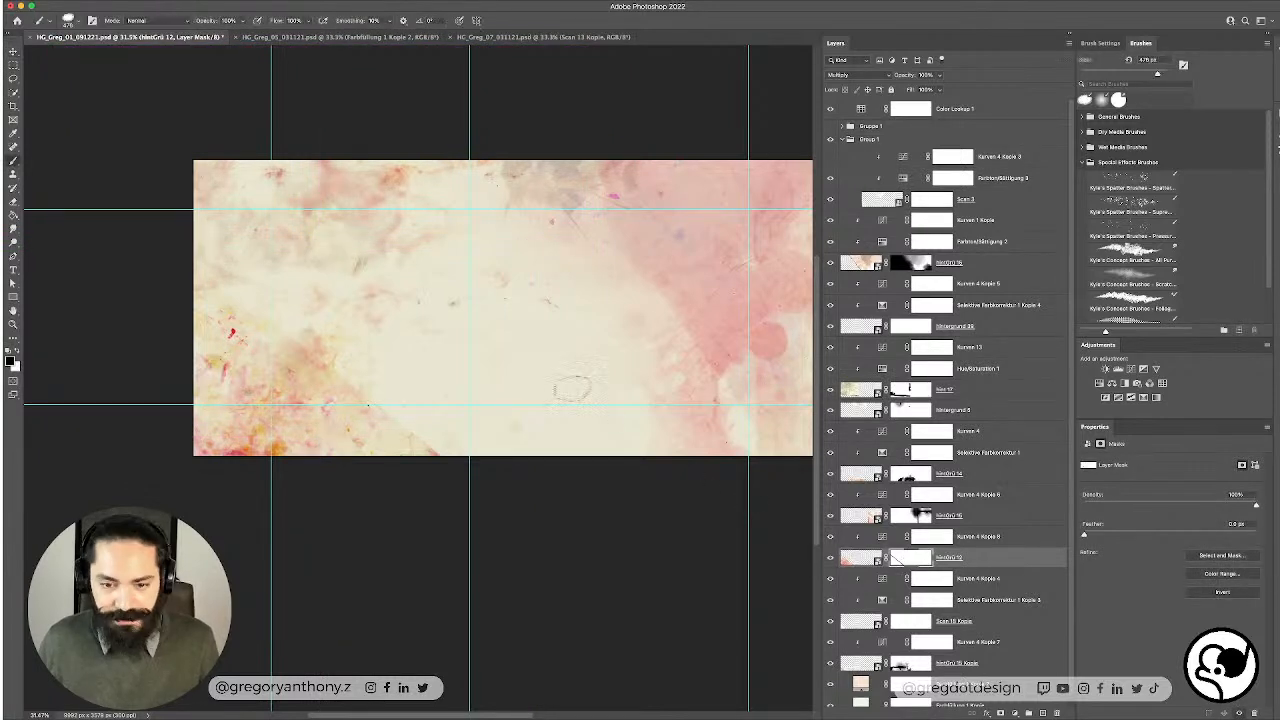
Step: Enlarge the brush to roughly 1400 px and paint black on HintGrü 12's mask over the diagonal edge beside the orange wash
right_click(566, 384)
drag(671, 403, 672, 403)
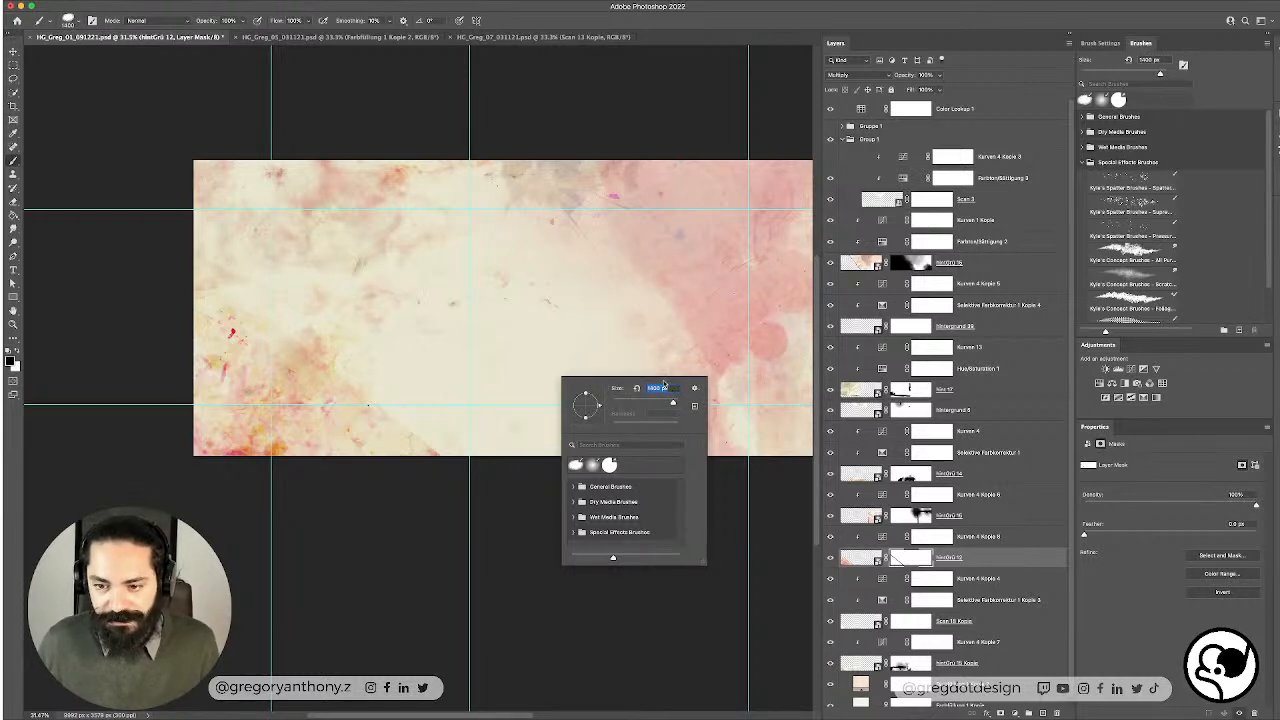
drag(673, 403, 669, 403)
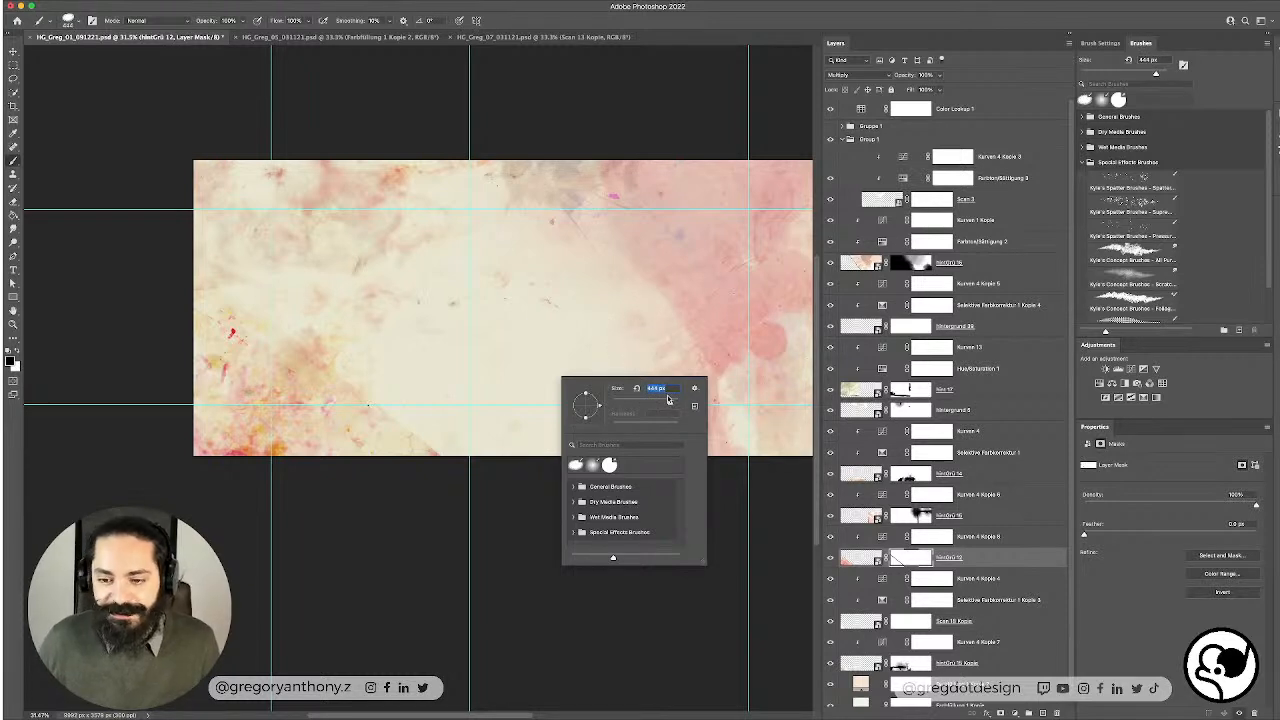
drag(669, 403, 675, 404)
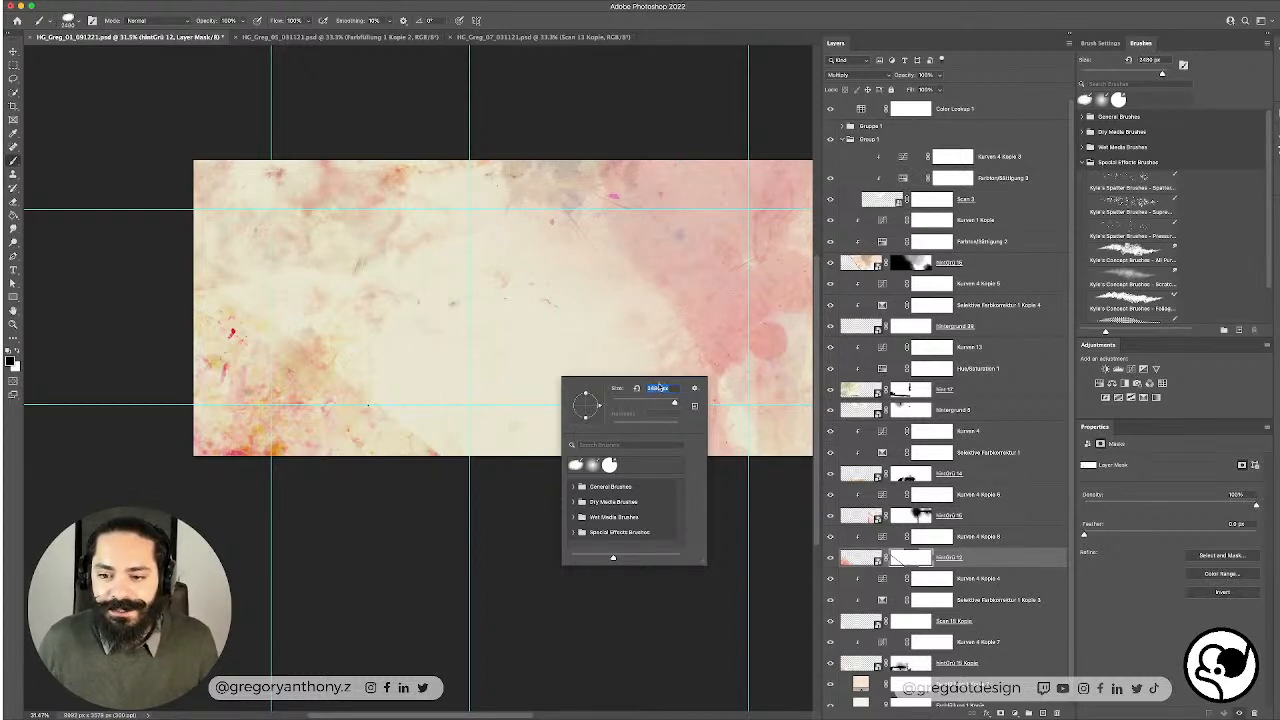
scroll(666, 388, down, 1)
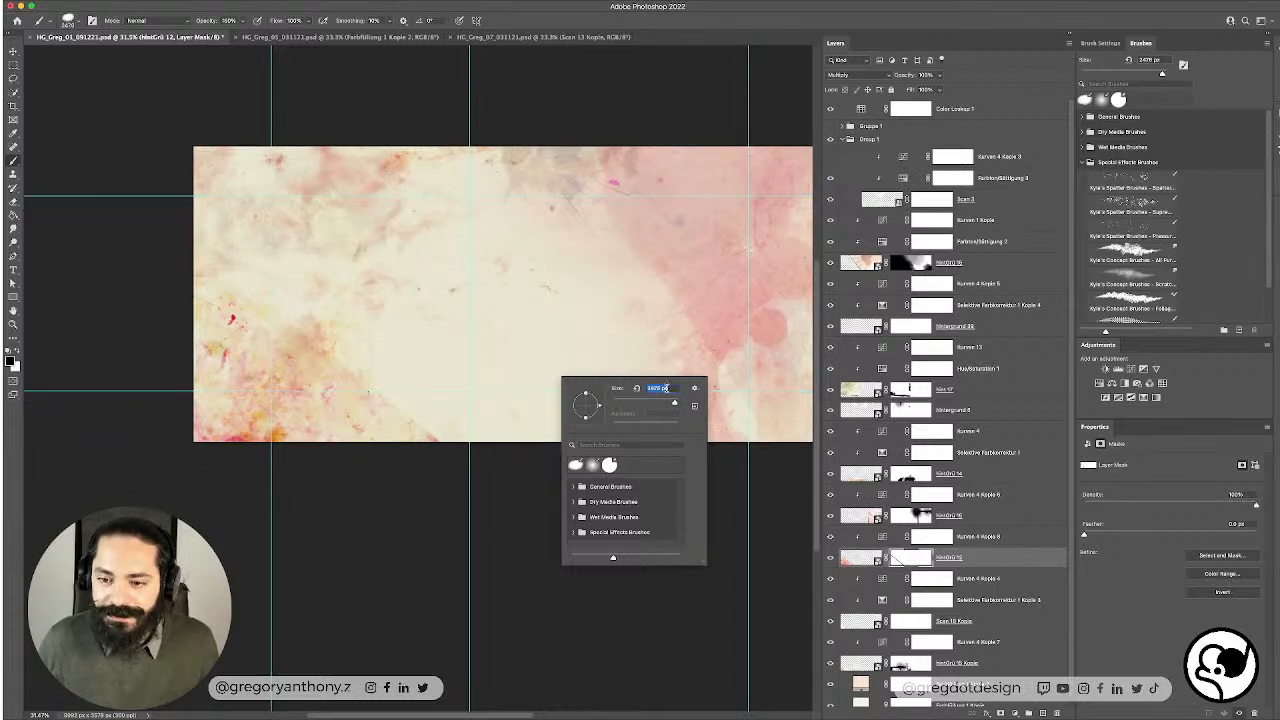
scroll(666, 388, down, 5)
scroll(666, 388, down, 3)
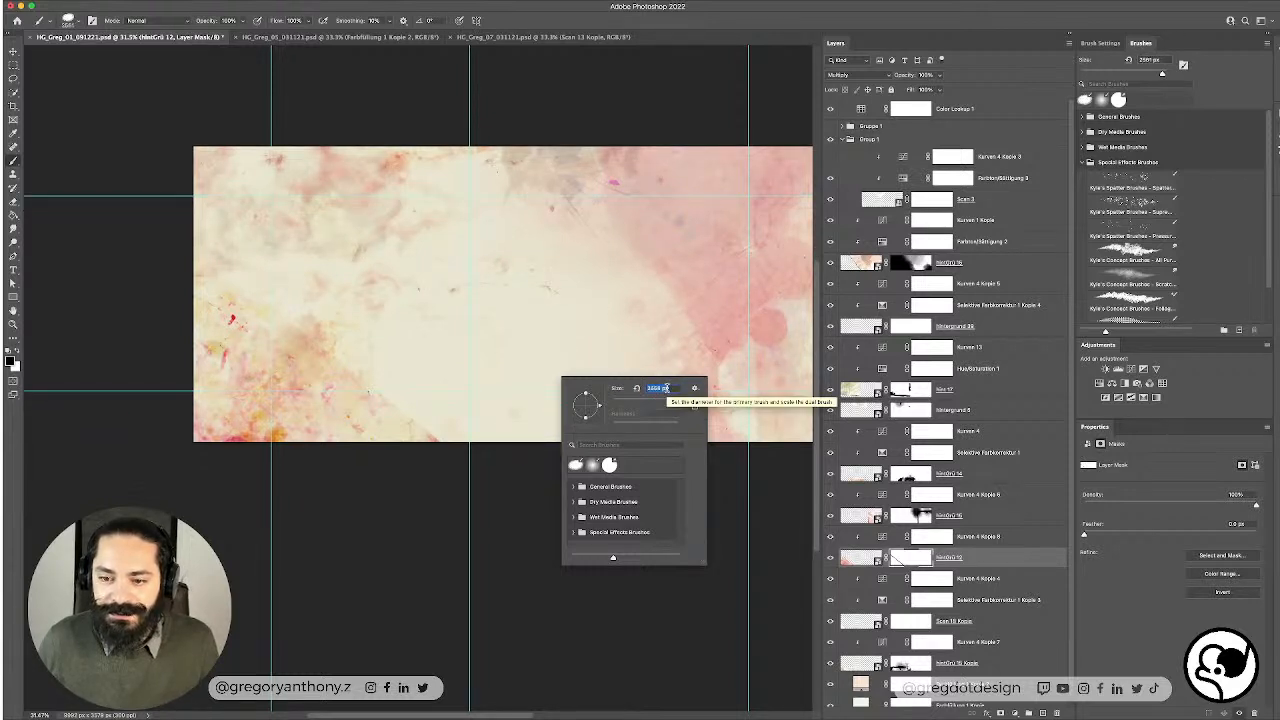
scroll(666, 389, down, 8)
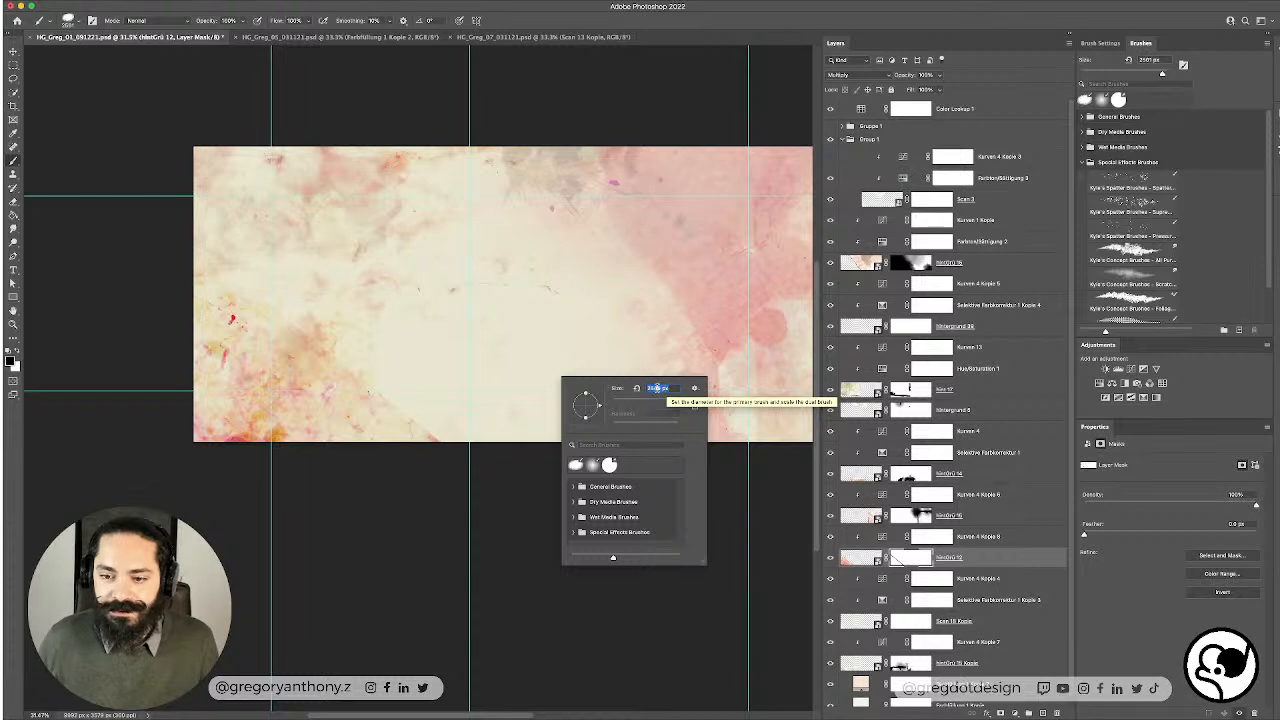
scroll(660, 390, up, 10)
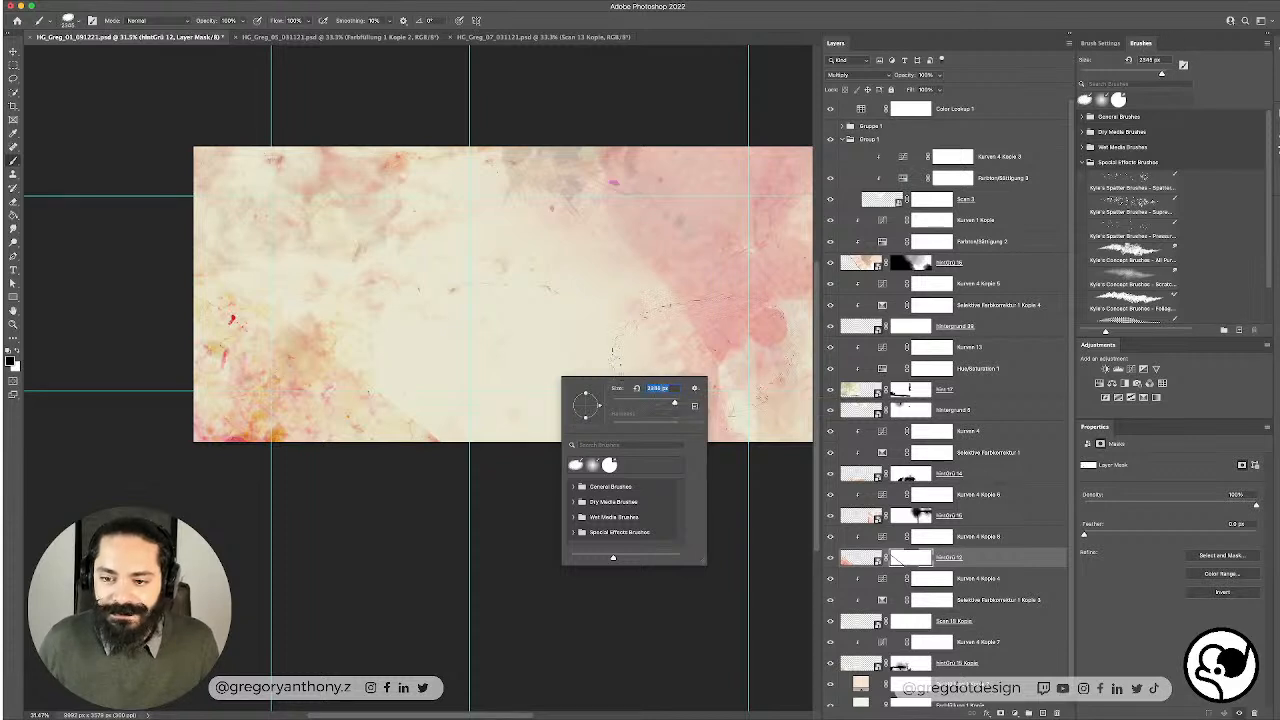
key(Return)
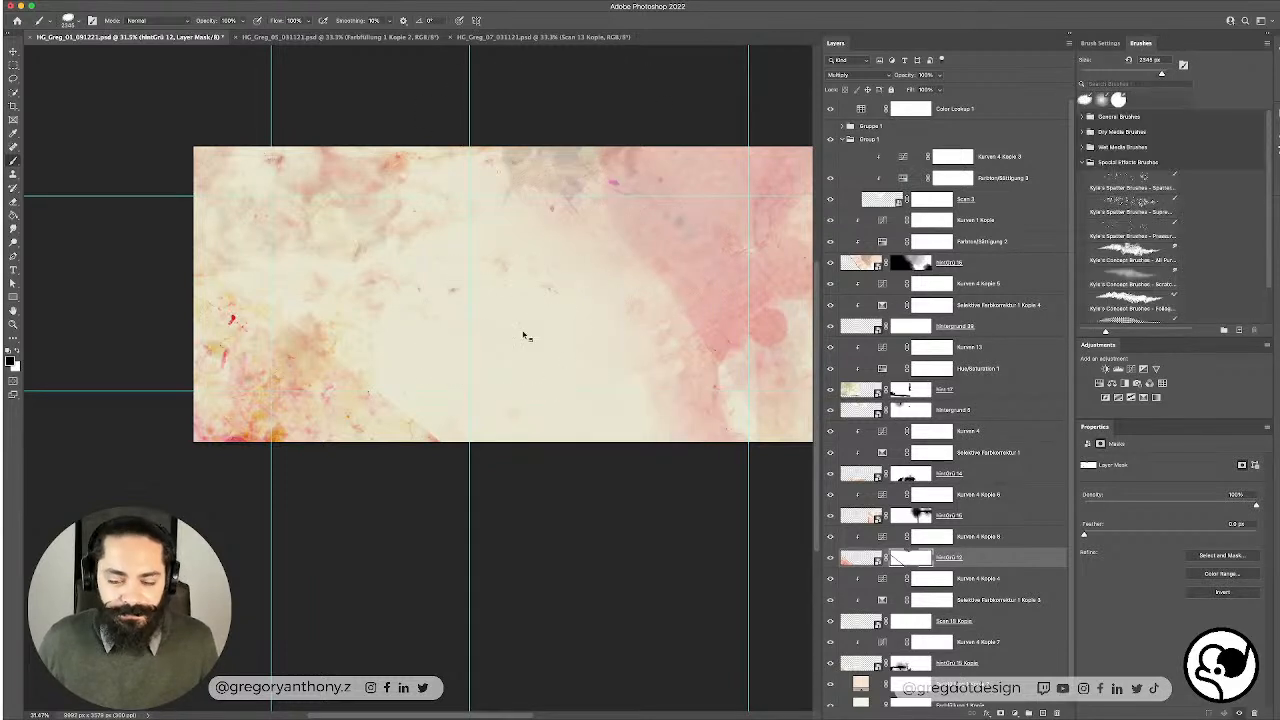
mouse_move(534, 313)
mouse_down()
mouse_move(449, 351)
mouse_move(469, 343)
mouse_move(429, 337)
mouse_move(445, 345)
mouse_up()
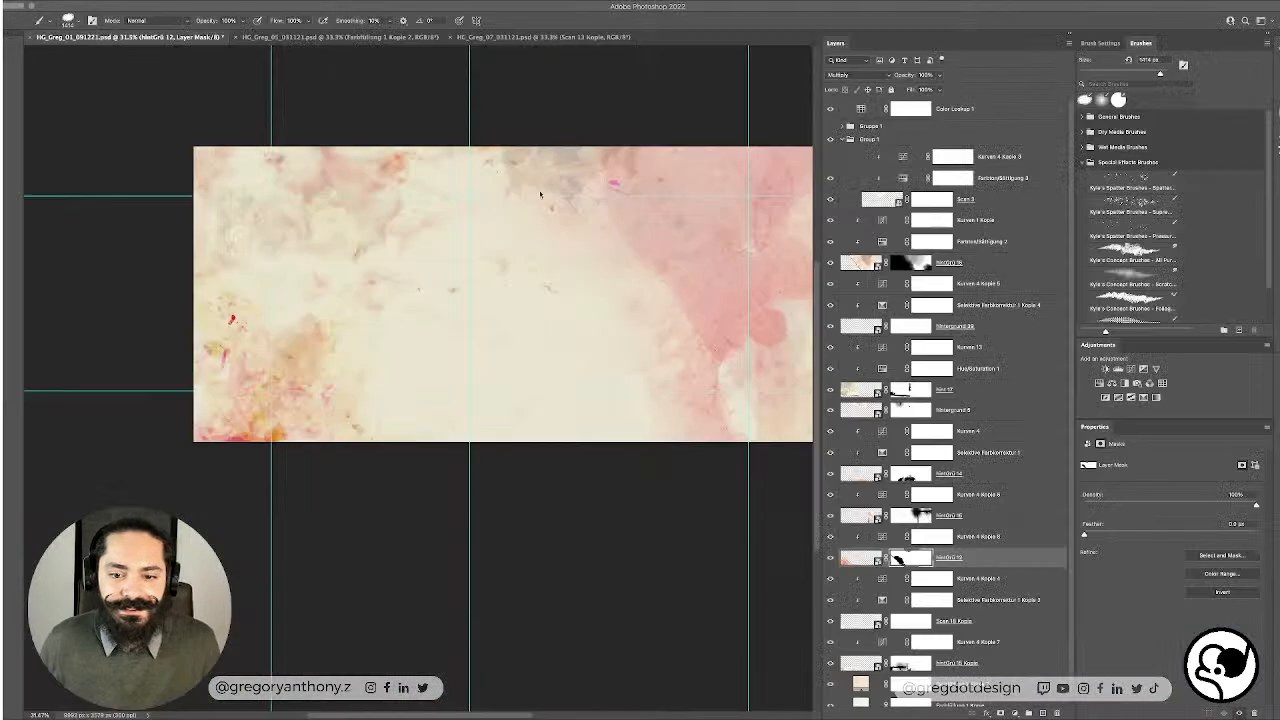
Step: Select the upper HintGrü 15 layer, which holds the large pink wash
scroll(518, 328, right, 5)
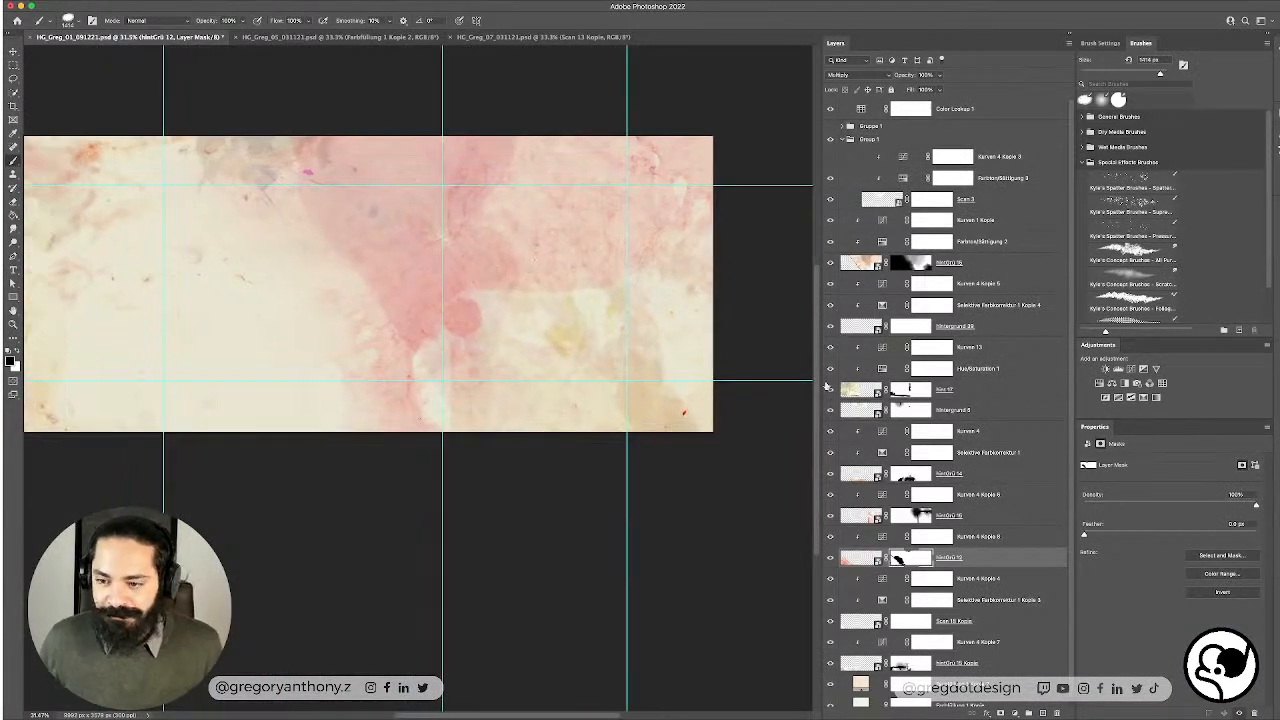
scroll(789, 386, left, 3)
scroll(789, 386, up, 1)
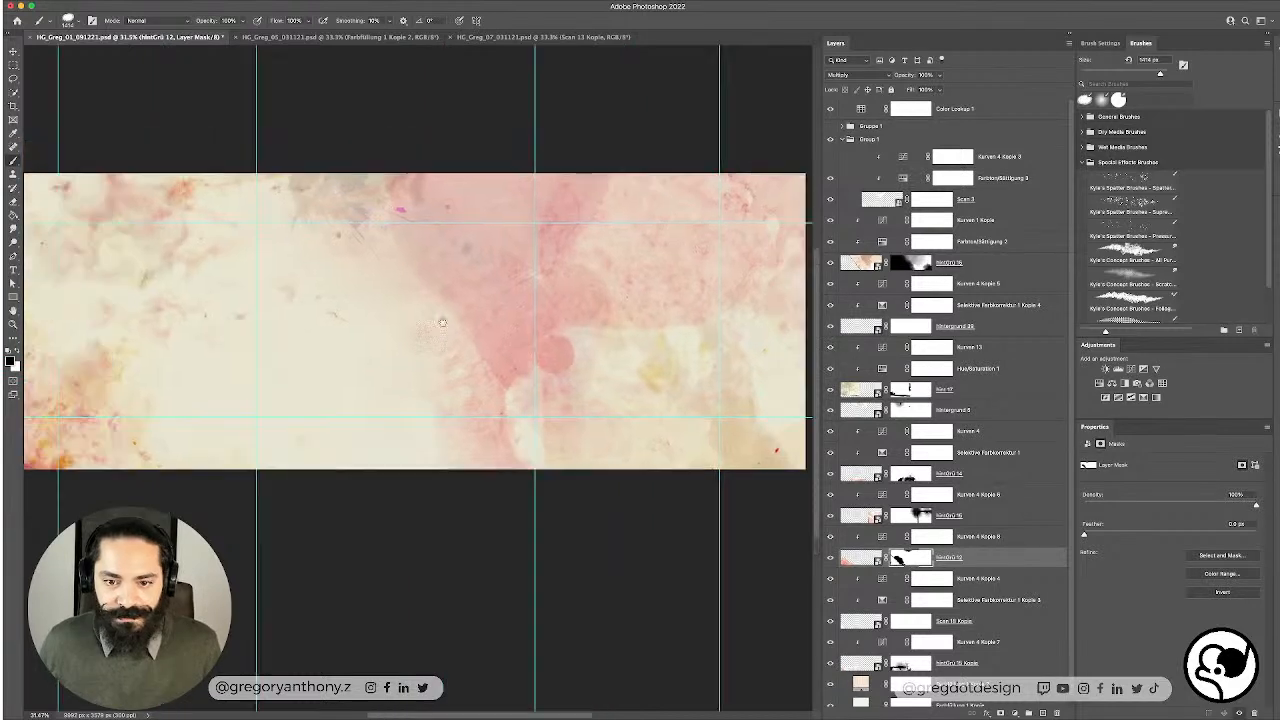
key(v)
click(504, 289)
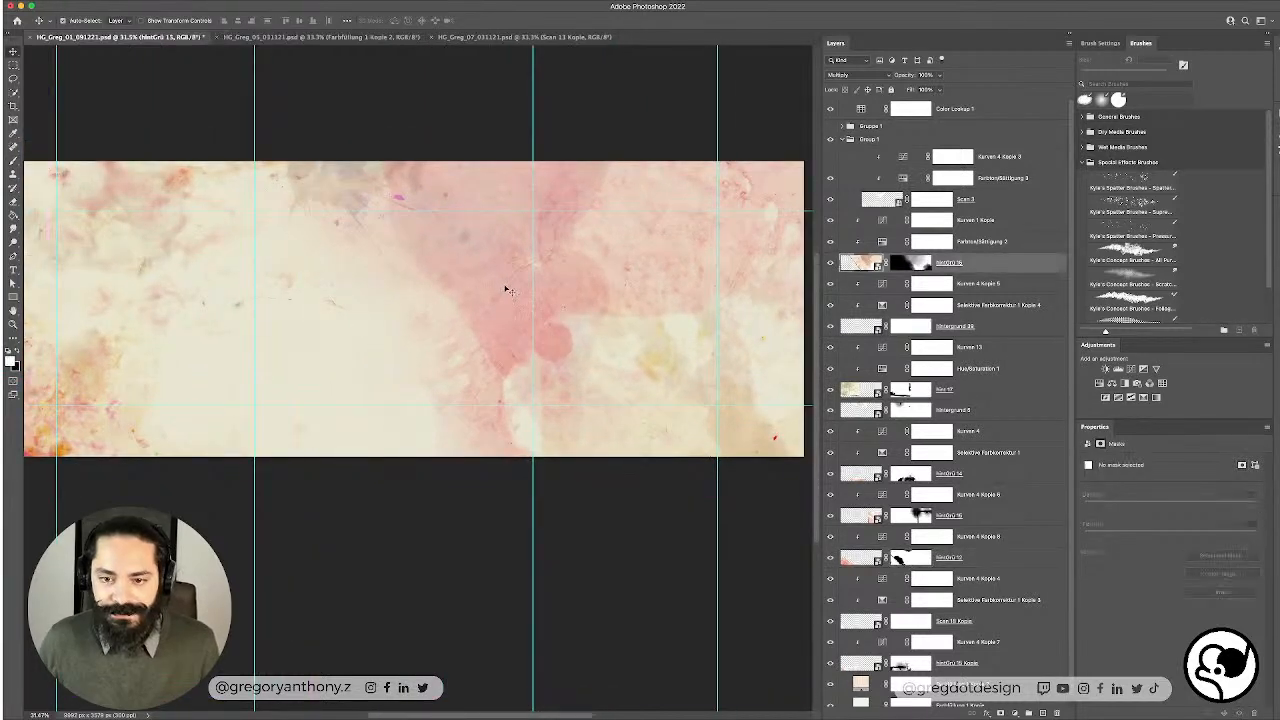
drag(579, 242, 449, 338)
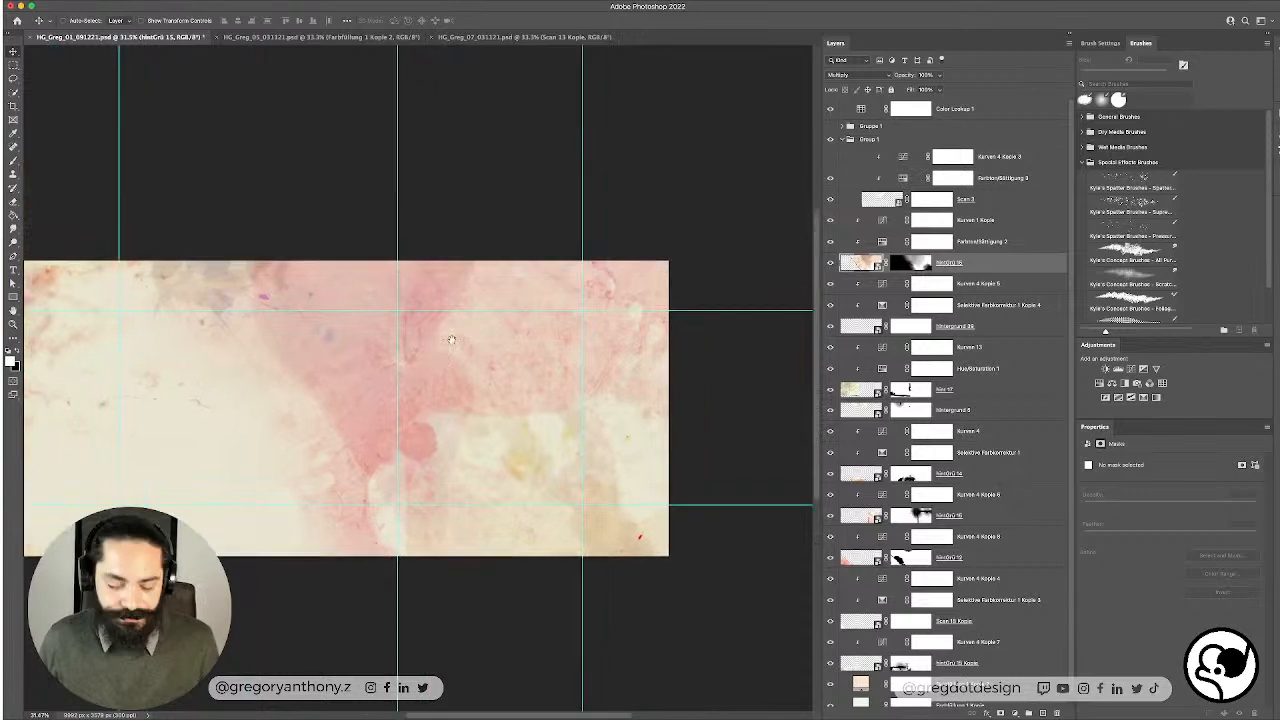
Step: Scale the pink wash layer down proportionally to about 77% with Free Transform and apply it
key(super+t)
scroll(577, 332, down, 4)
scroll(577, 332, down, 3)
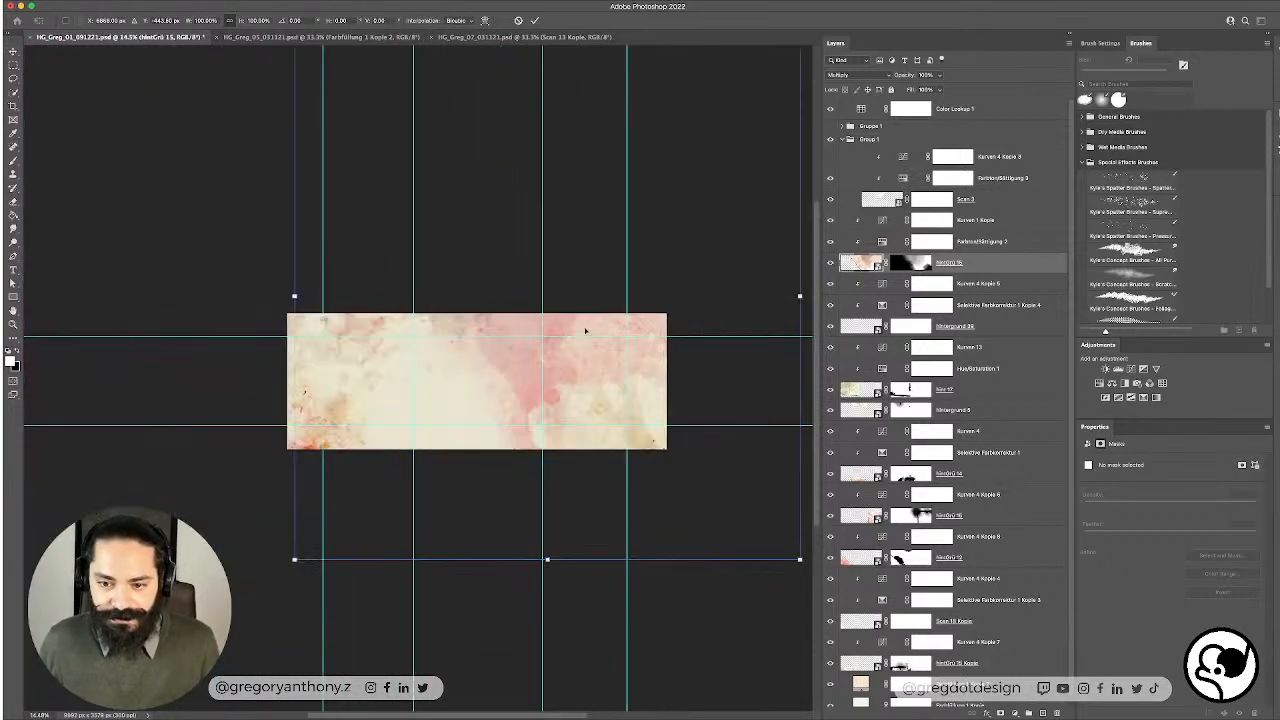
drag(606, 214, 512, 298)
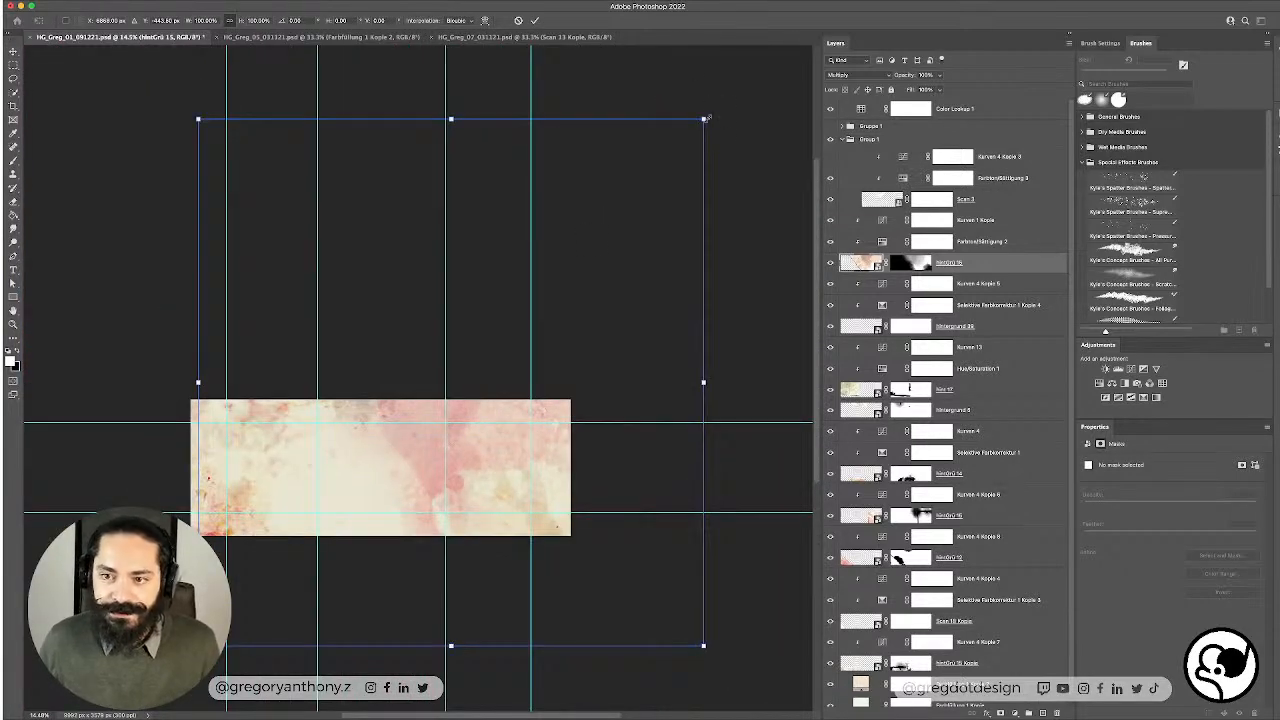
drag(703, 119, 633, 217)
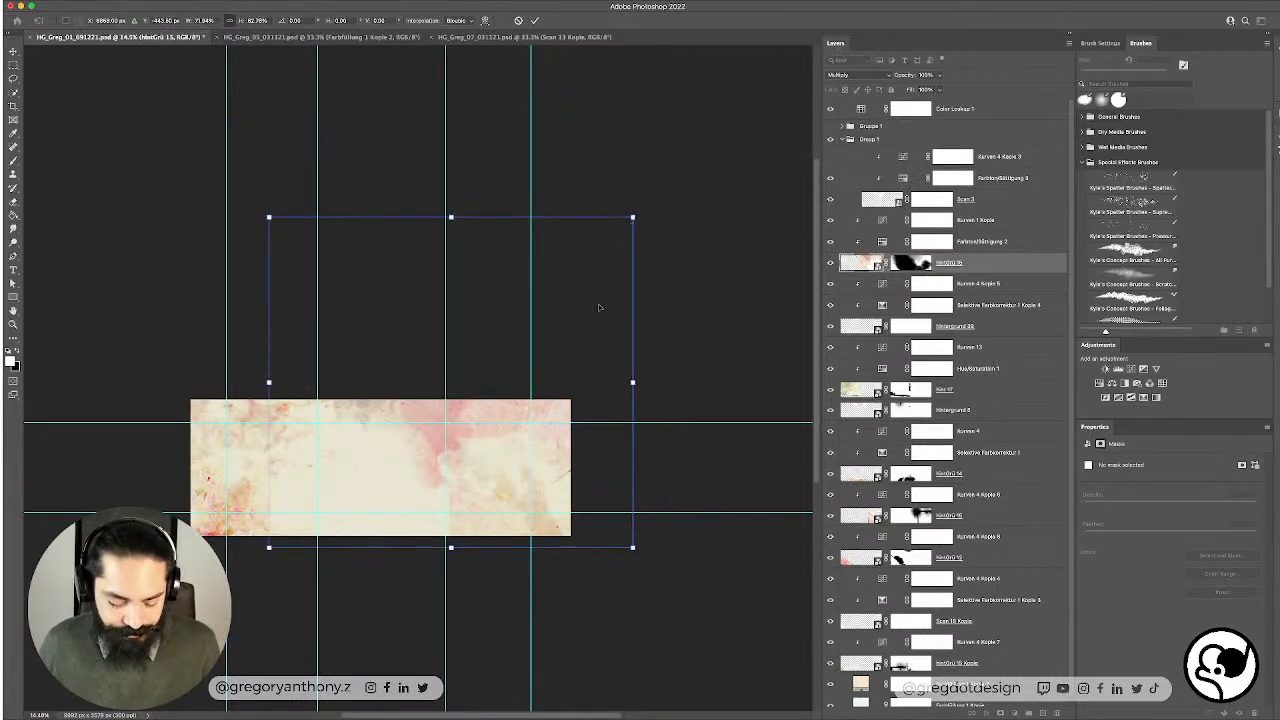
key(super+z)
drag(704, 119, 593, 248)
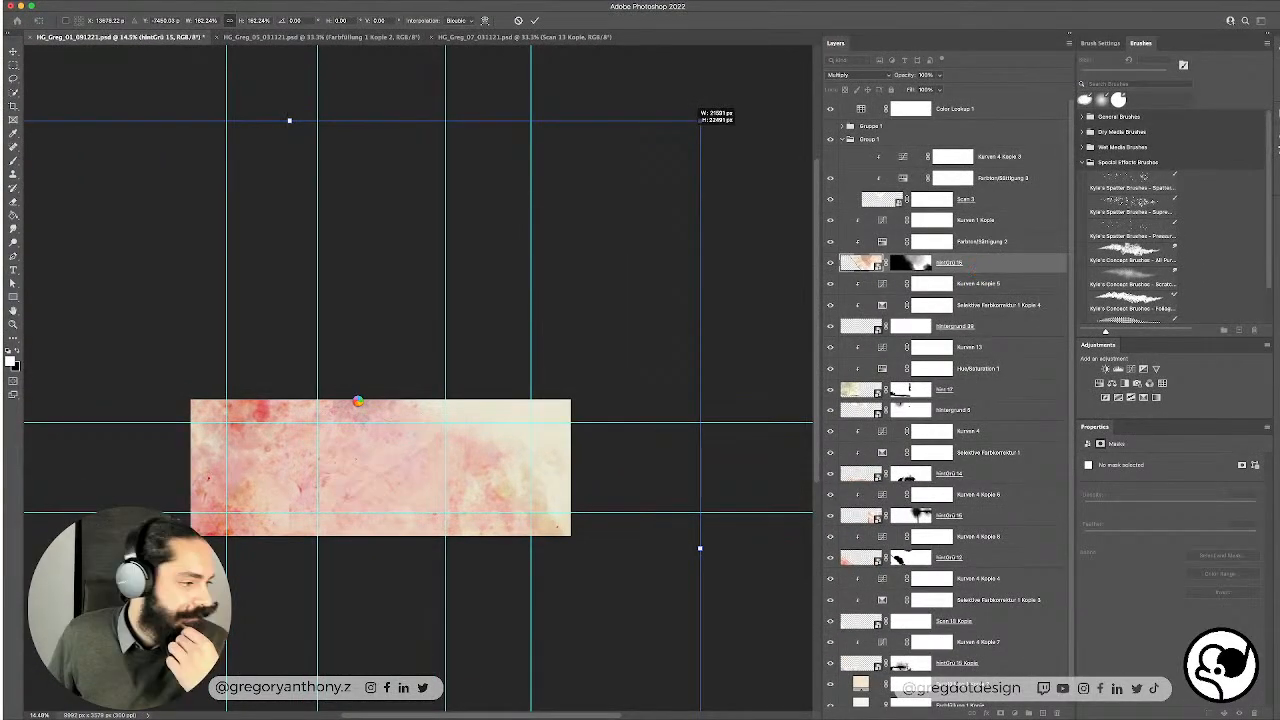
drag(358, 401, 422, 394)
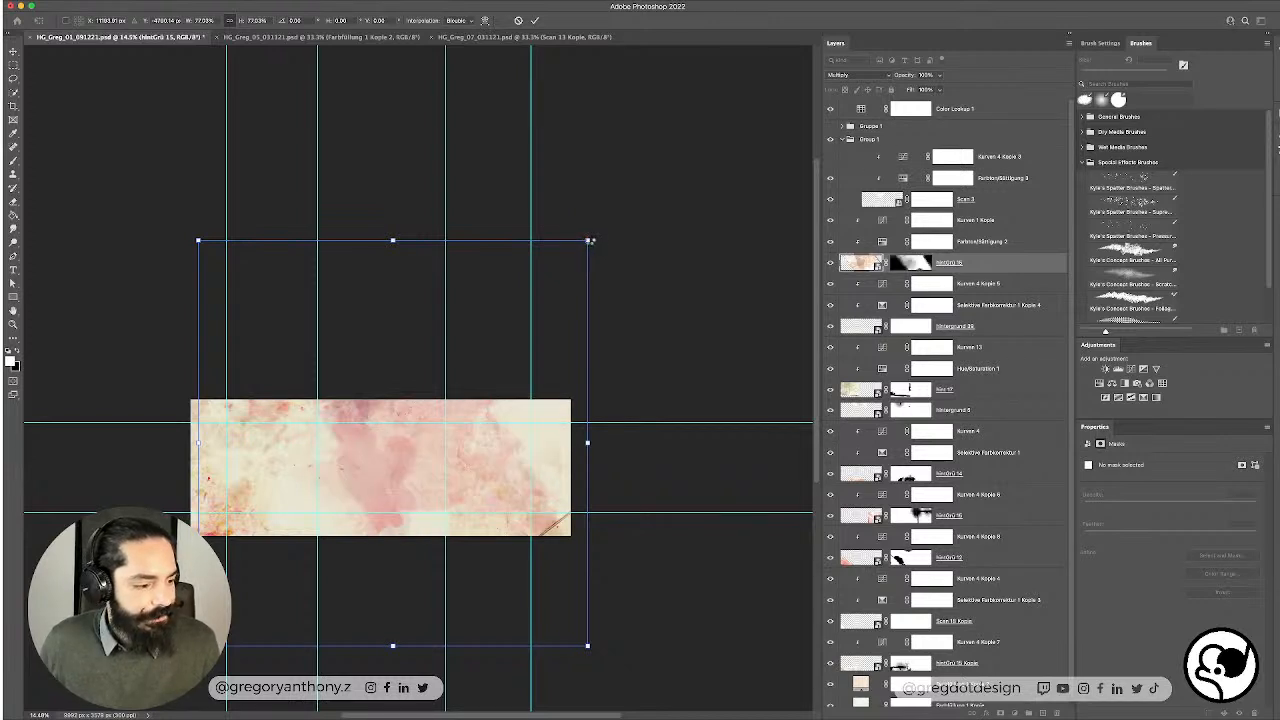
key(Return)
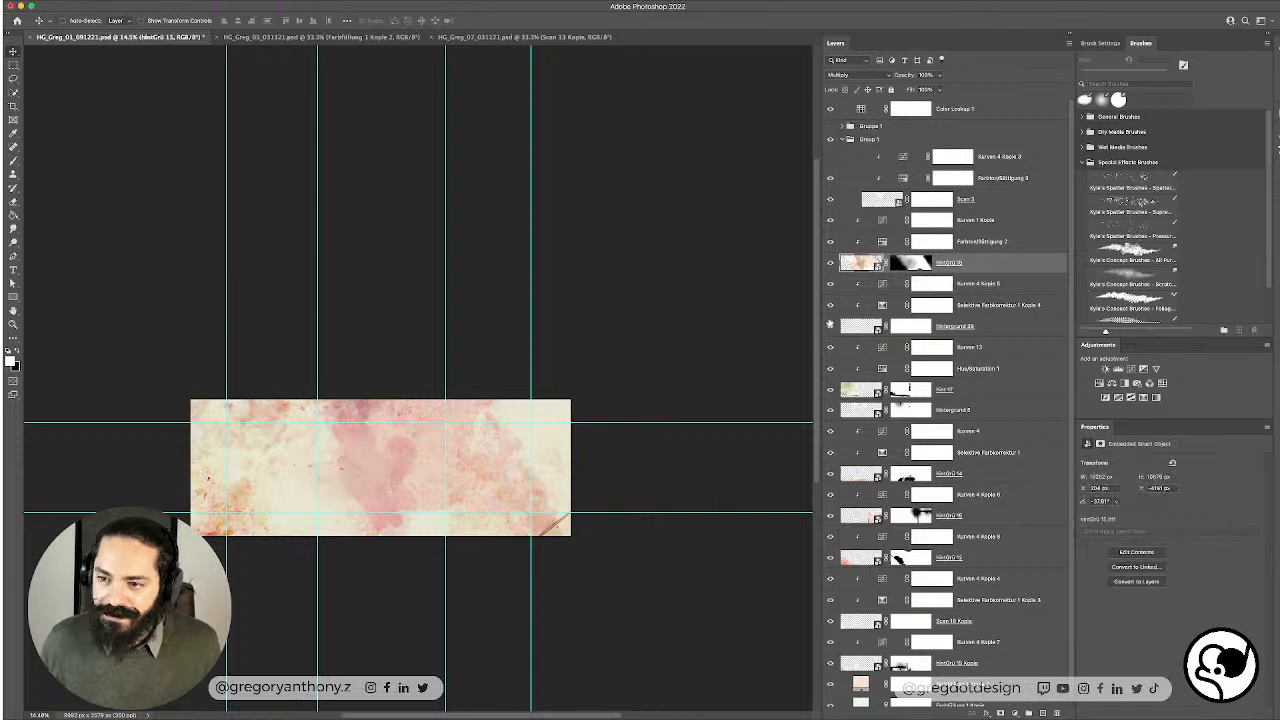
Step: Move the pink wash layer down and slightly left so the wash rises from the lower middle of the artwork
drag(444, 481, 406, 628)
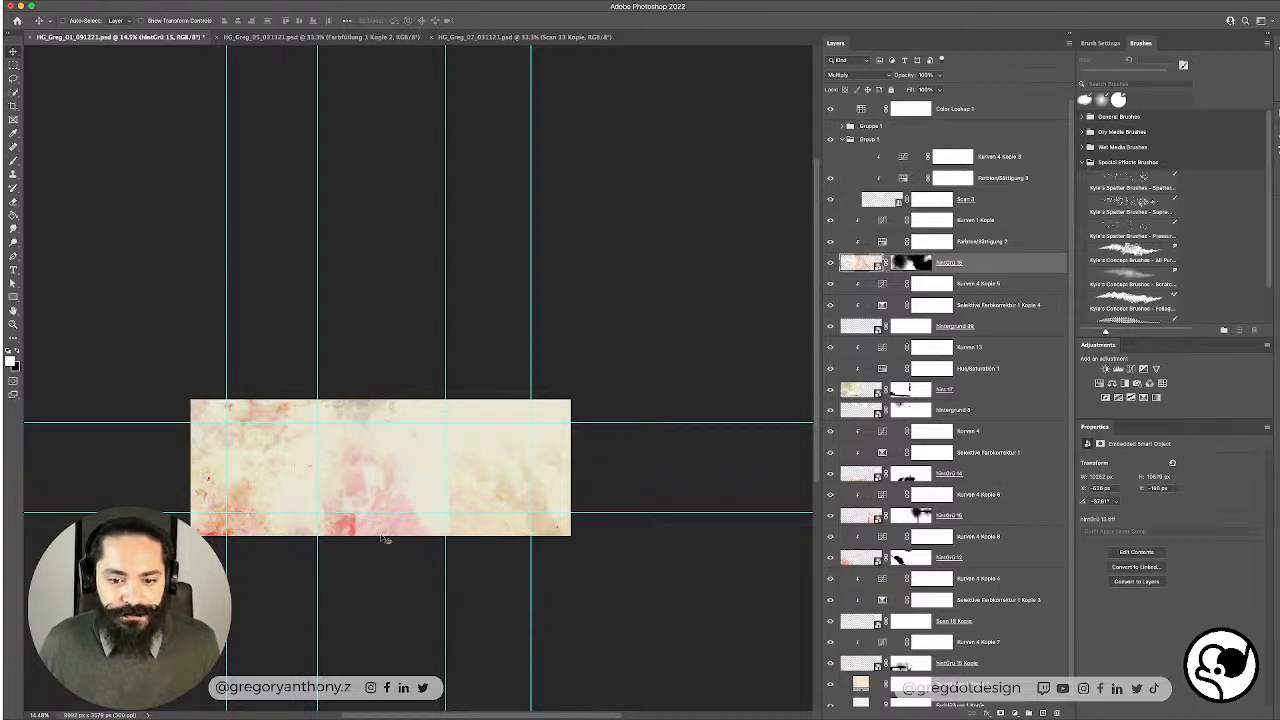
scroll(384, 535, up, 3)
drag(418, 487, 385, 516)
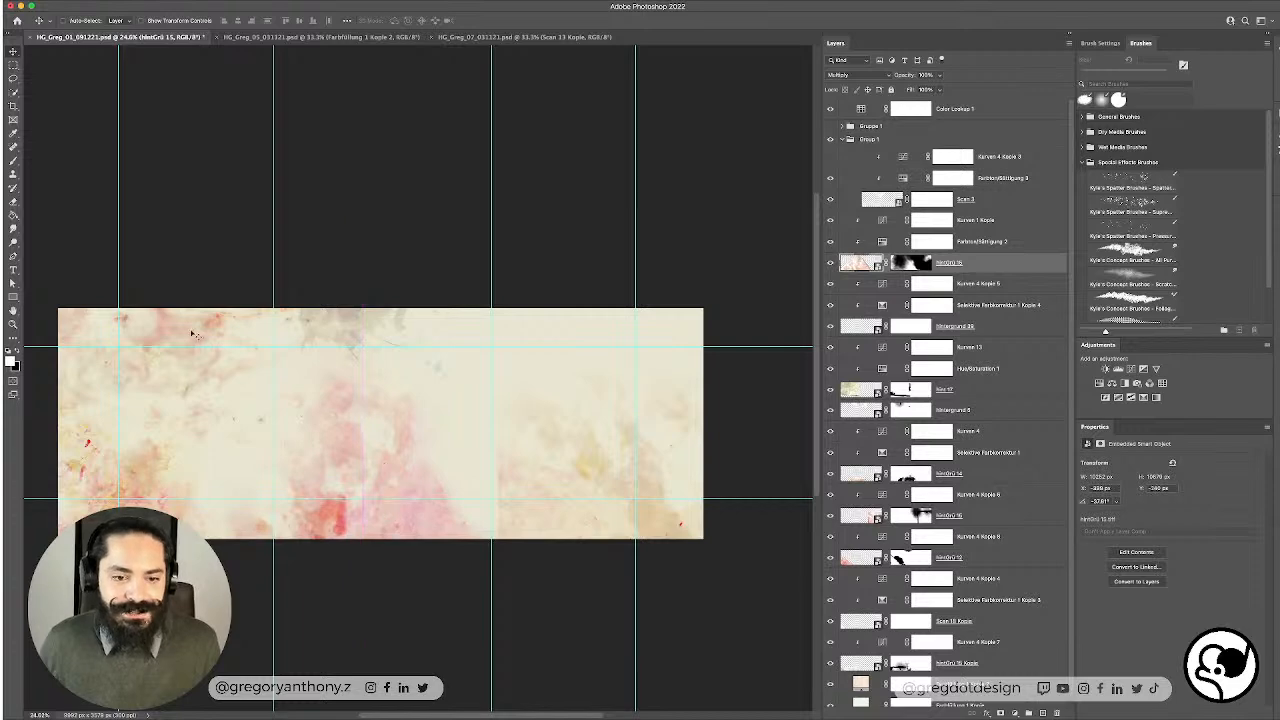
Step: Examine the artwork closely from the left edge to the right edge, checking texture, fine marks and transitions around the moved wash
scroll(165, 374, up, 4)
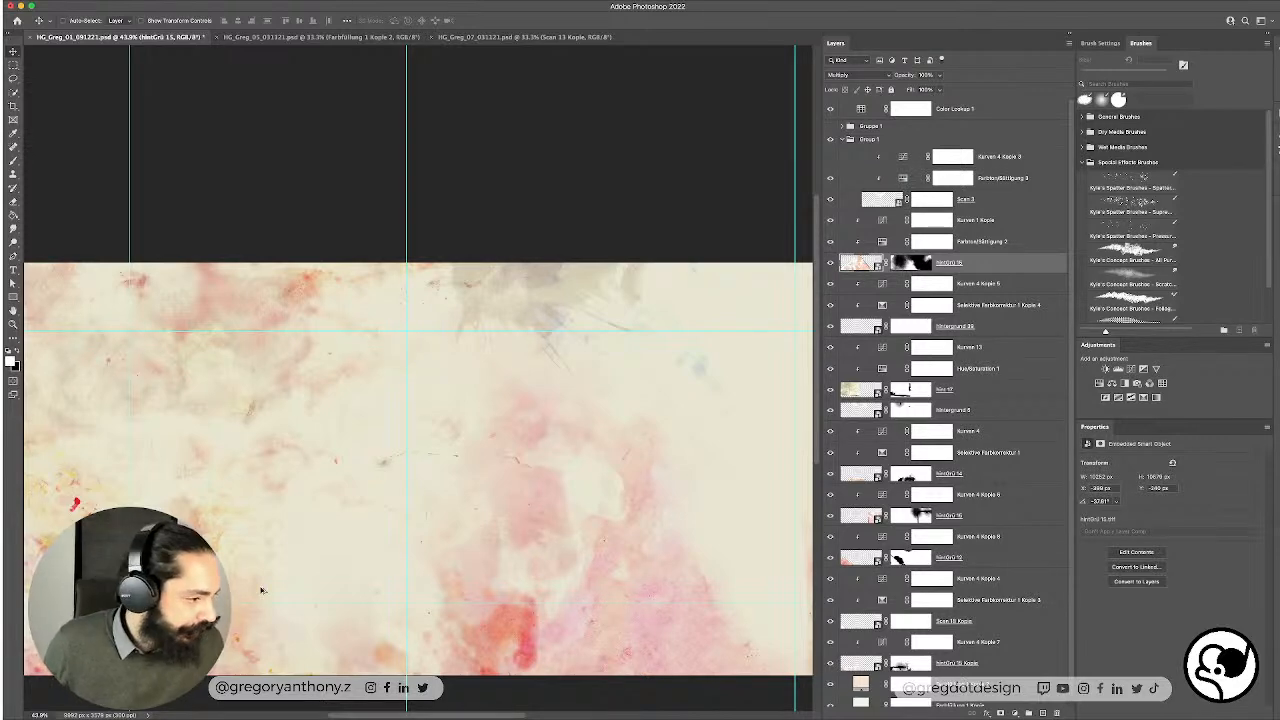
scroll(261, 590, up, 3)
scroll(261, 590, down, 3)
scroll(261, 590, up, 3)
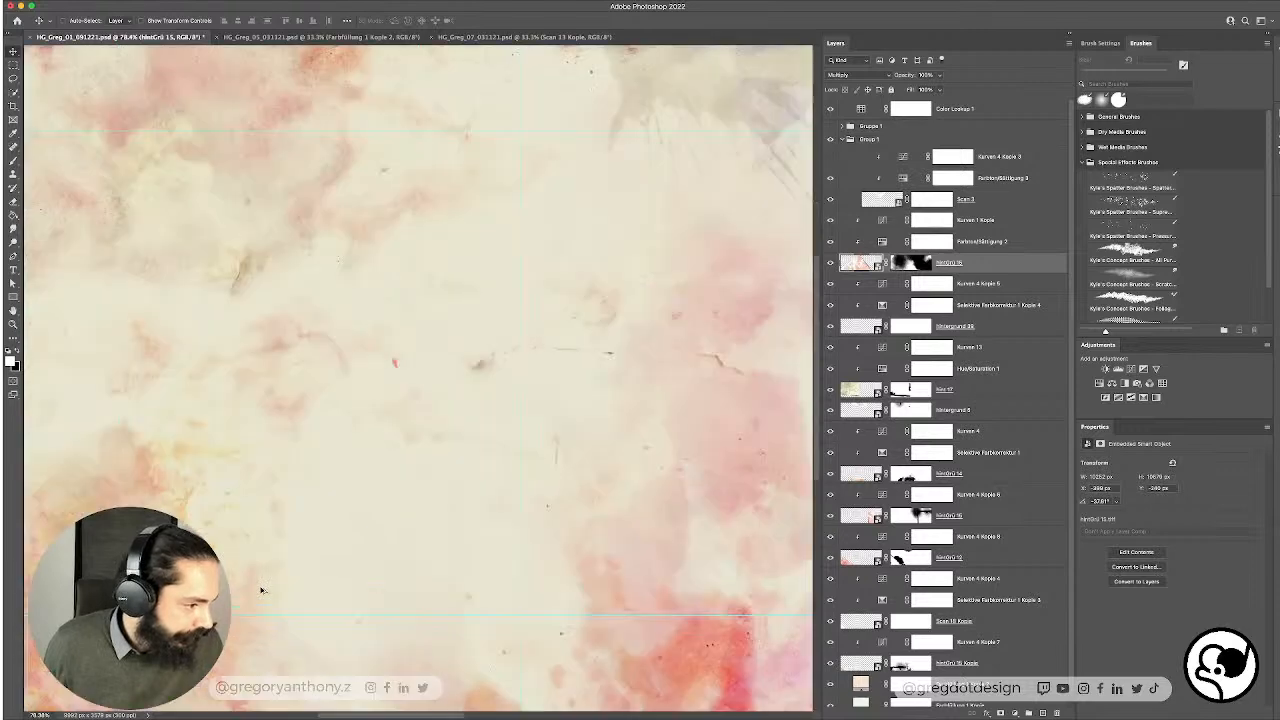
scroll(261, 590, down, 2)
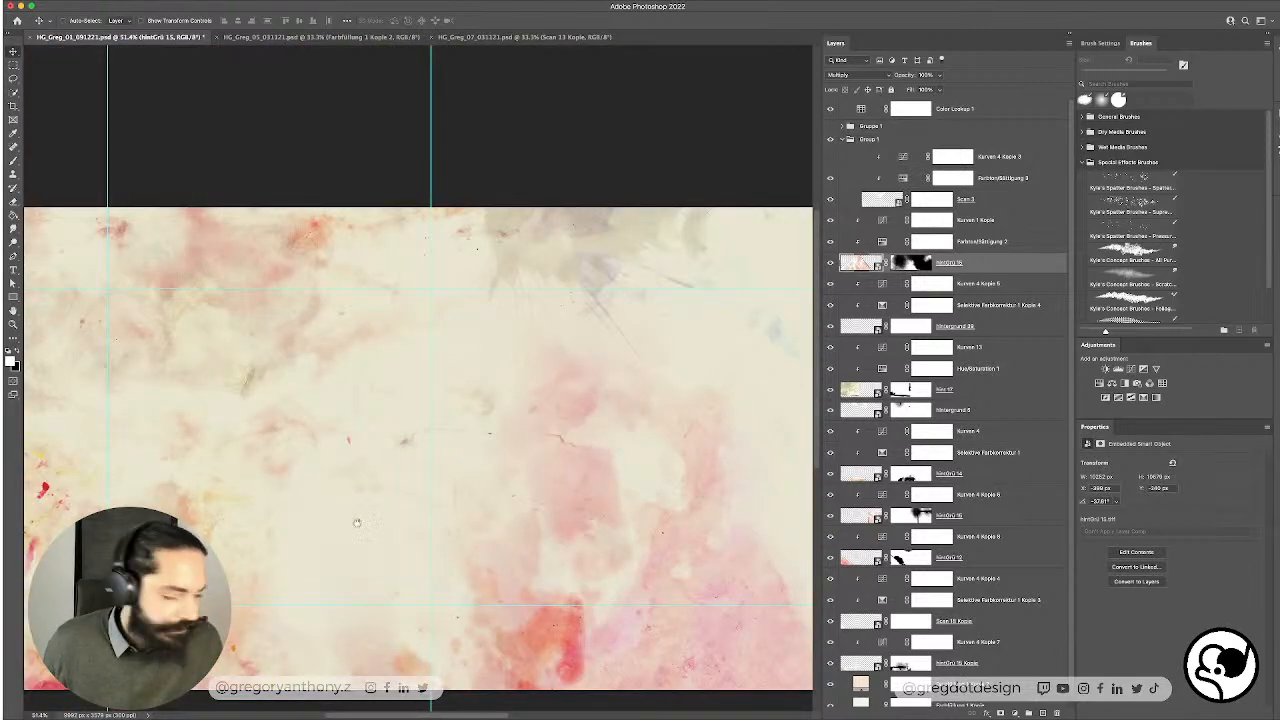
drag(310, 515, 403, 453)
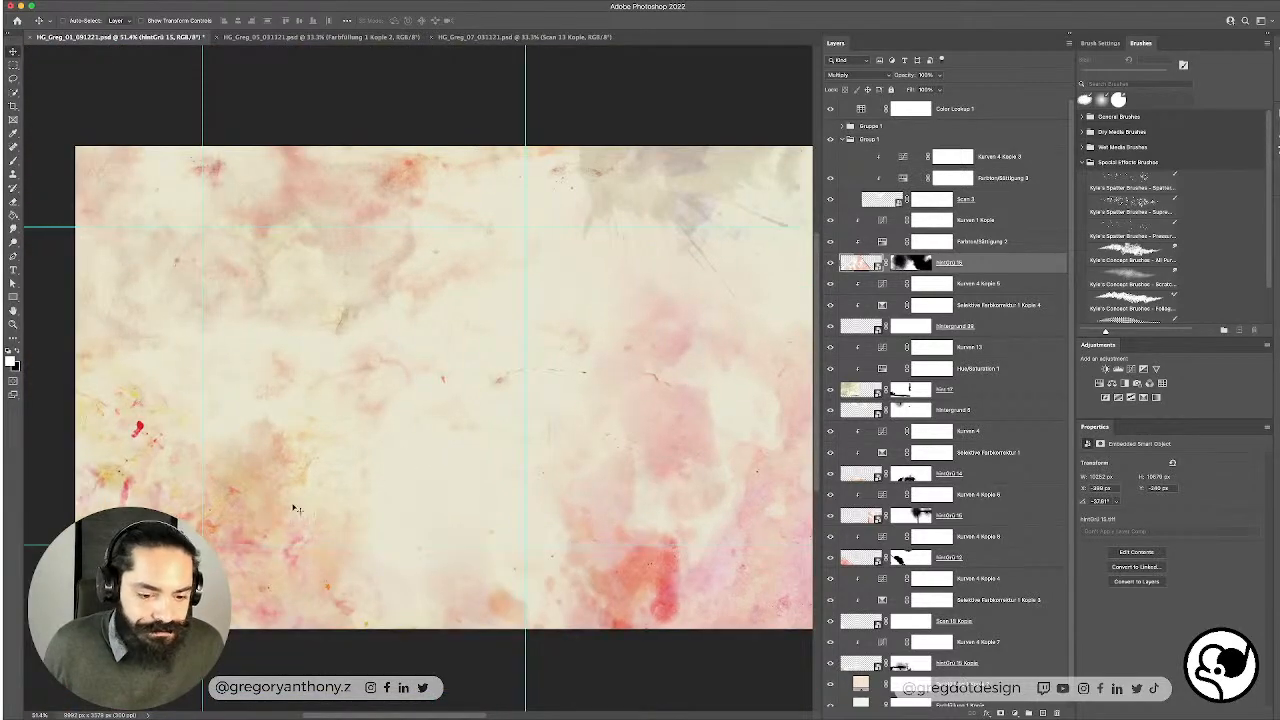
drag(289, 470, 332, 477)
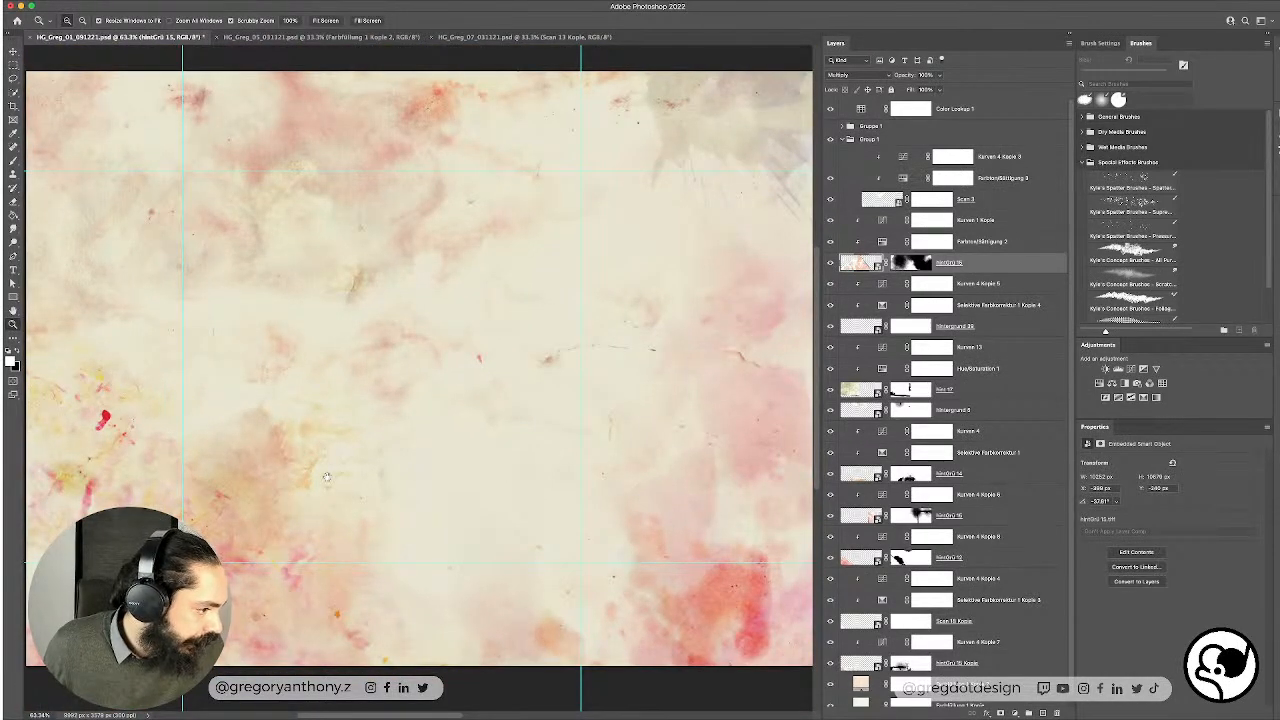
drag(411, 435, 390, 460)
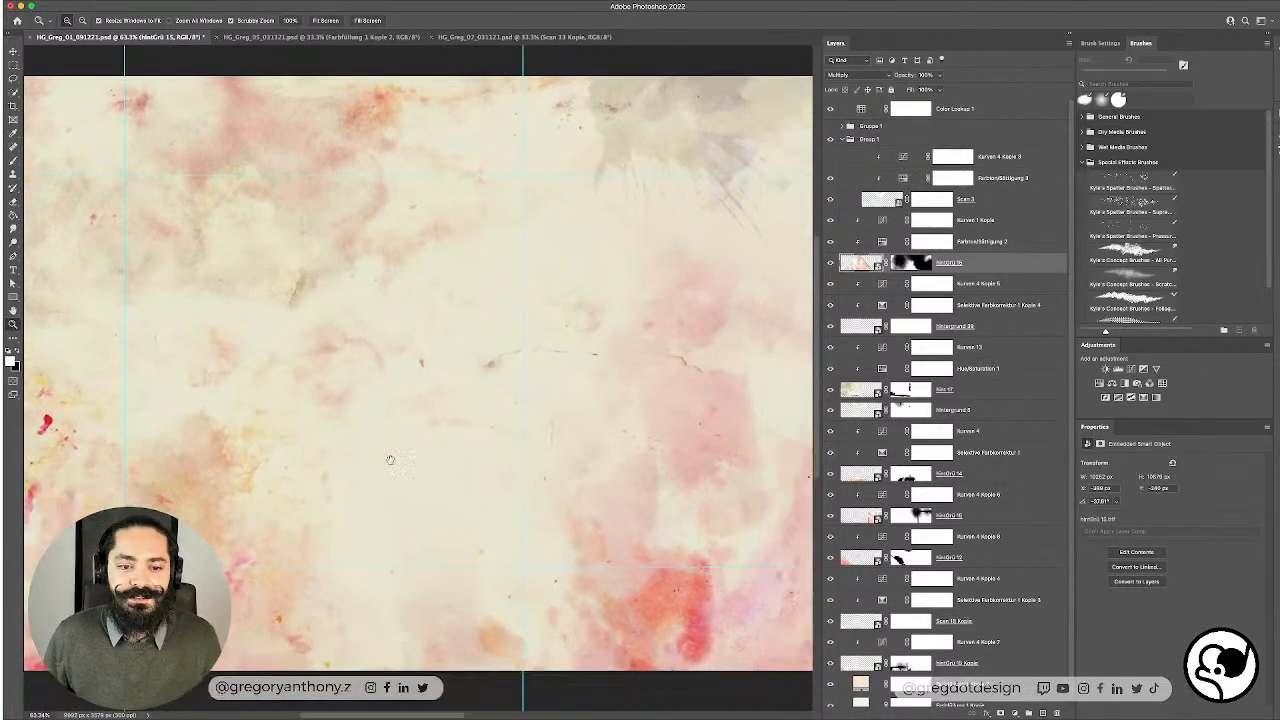
scroll(390, 460, down, 5)
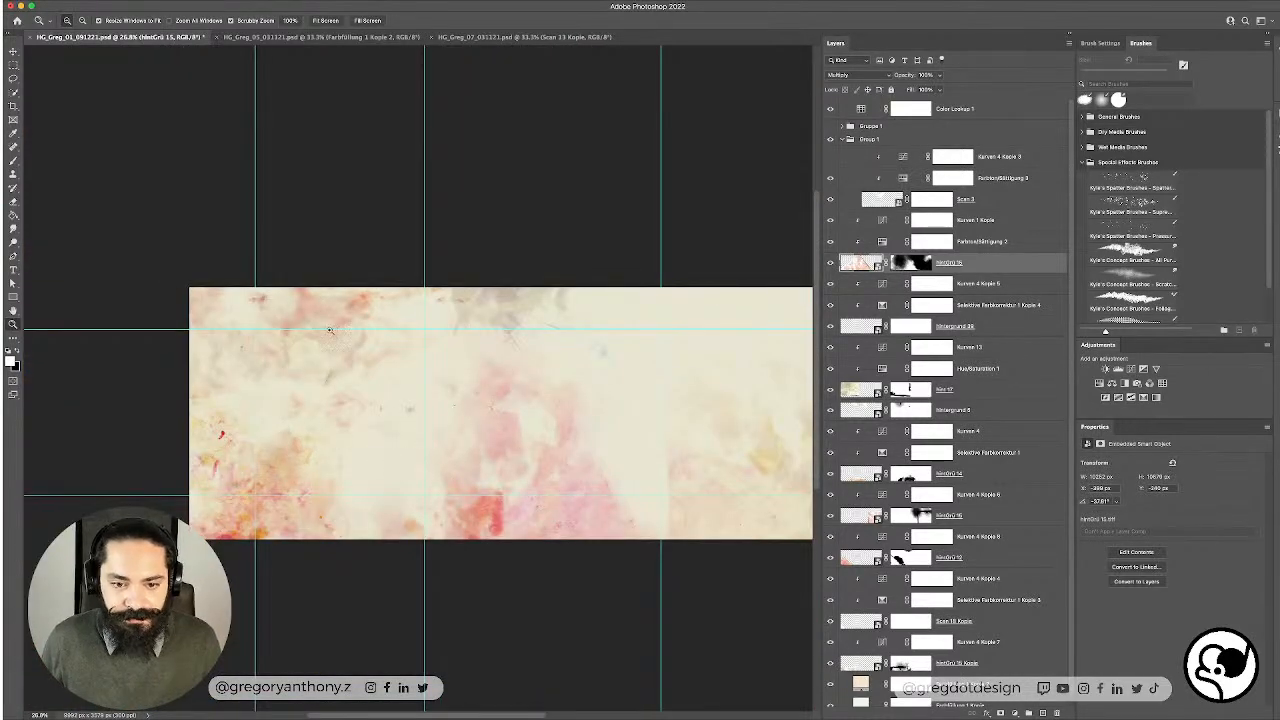
drag(623, 439, 417, 469)
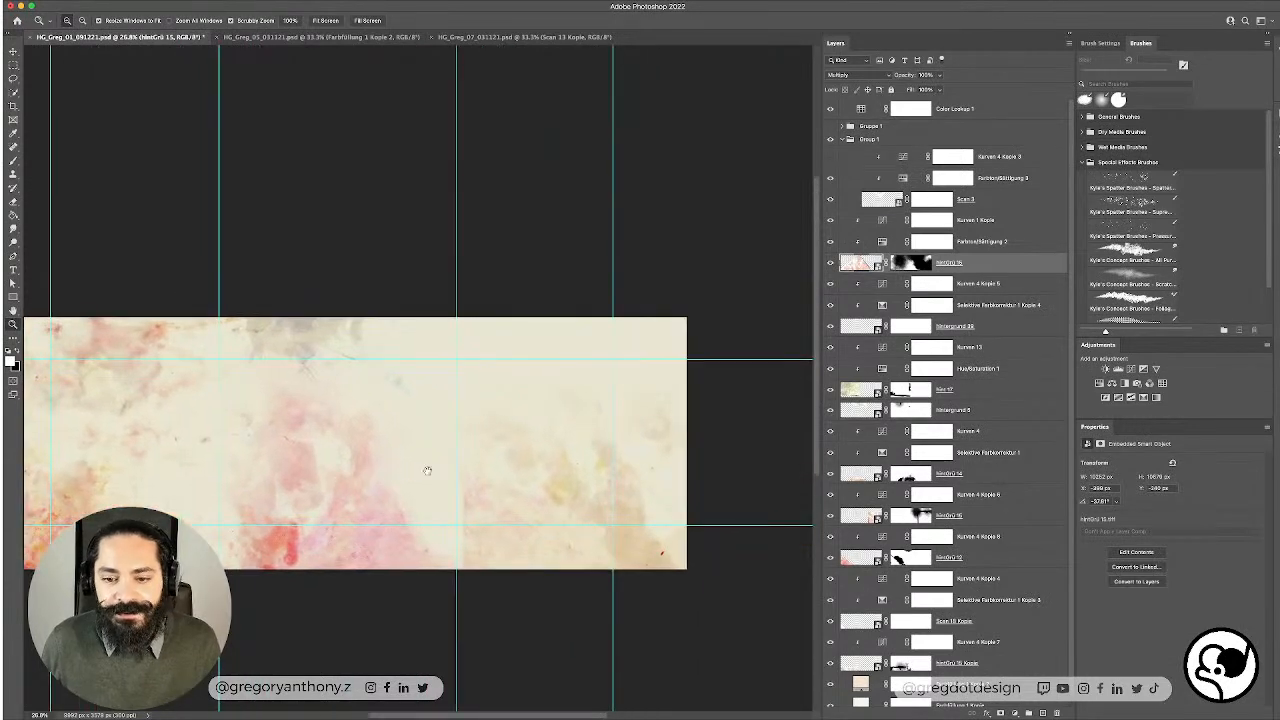
scroll(563, 425, up, 3)
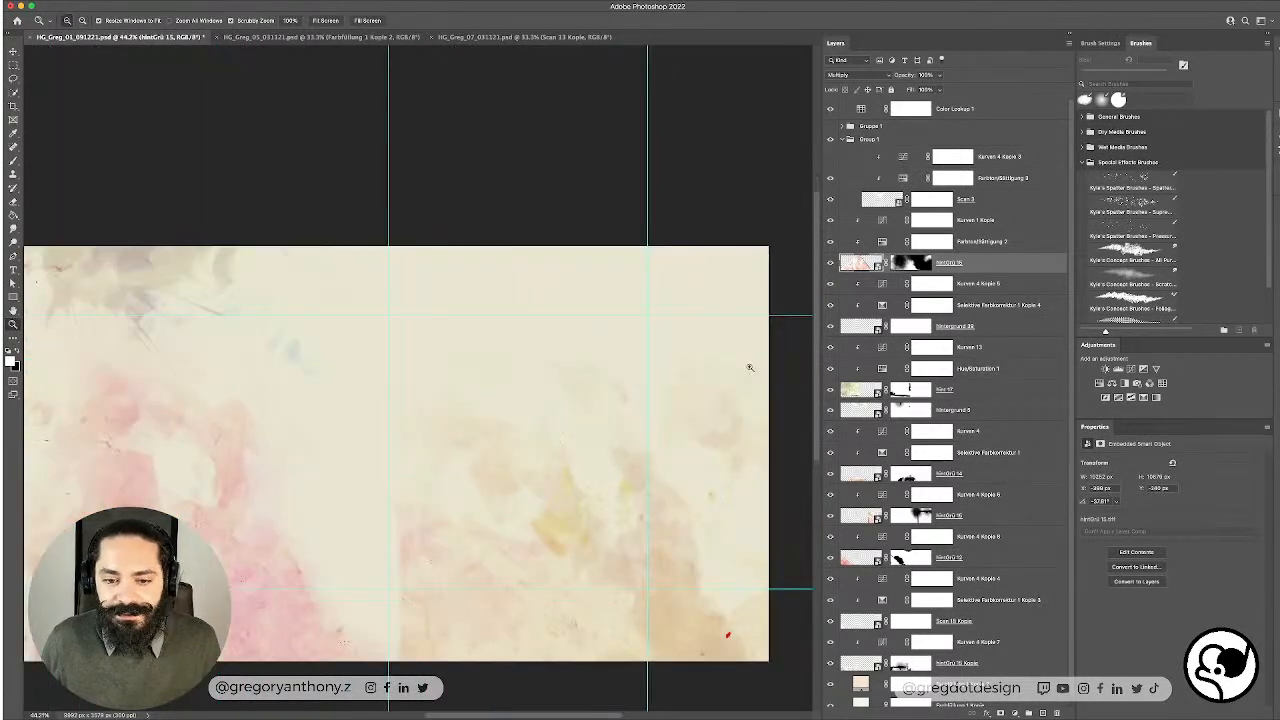
Step: Rotate the lower-right HintGrü 15 wash about 38° counterclockwise, enlarge it to about 110%, and reposition it toward the right edge
alt+click(609, 553)
mouse_move(544, 516)
mouse_down()
mouse_move(607, 481)
mouse_move(569, 483)
mouse_move(578, 494)
mouse_move(526, 448)
mouse_move(501, 496)
mouse_move(569, 490)
mouse_move(544, 493)
mouse_up()
key(v)
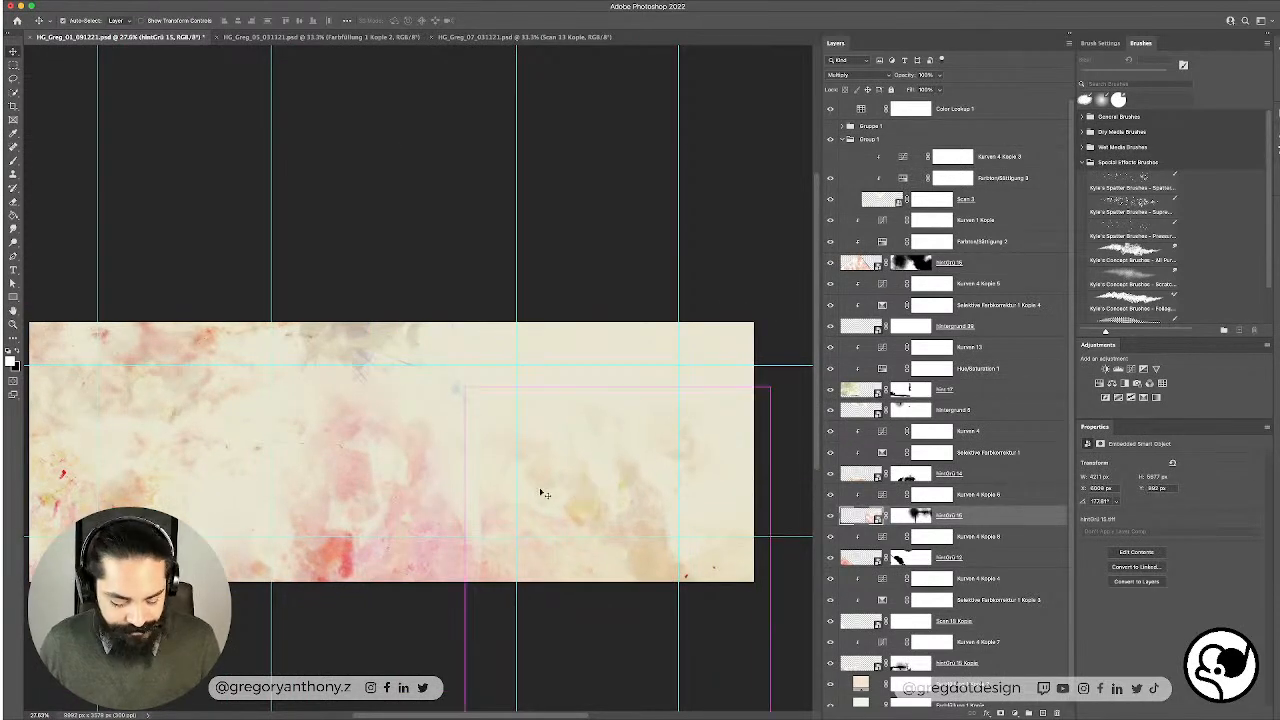
key(ctrl+t)
drag(779, 371, 619, 363)
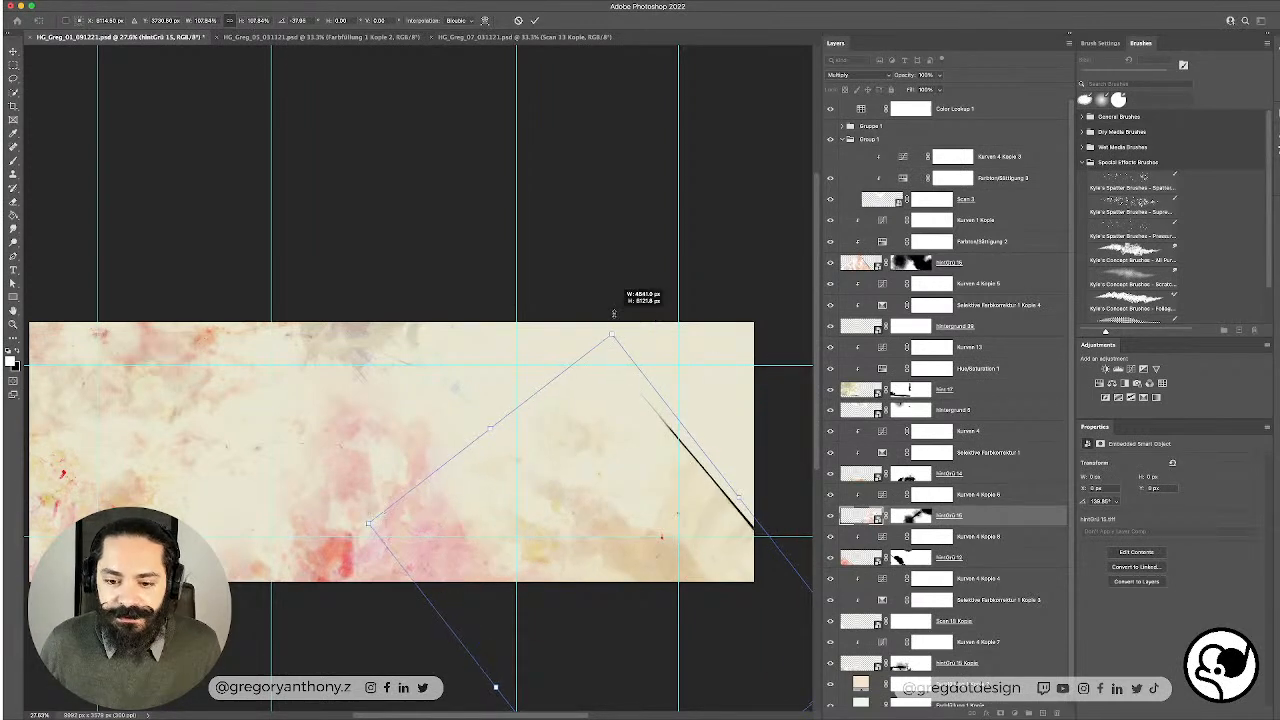
drag(624, 552, 679, 531)
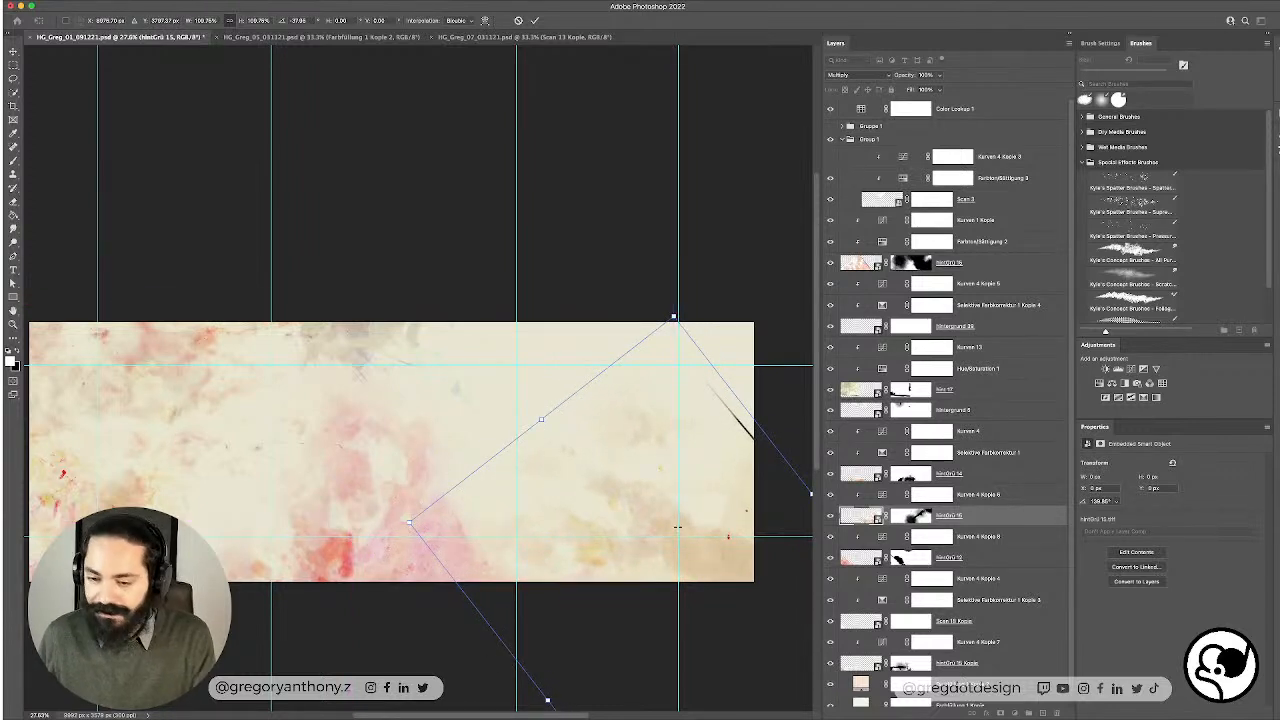
Step: Paint black on the rotated HintGrü 15 layer's mask to hide the dark diagonal line at the artwork's right edge
click(918, 517)
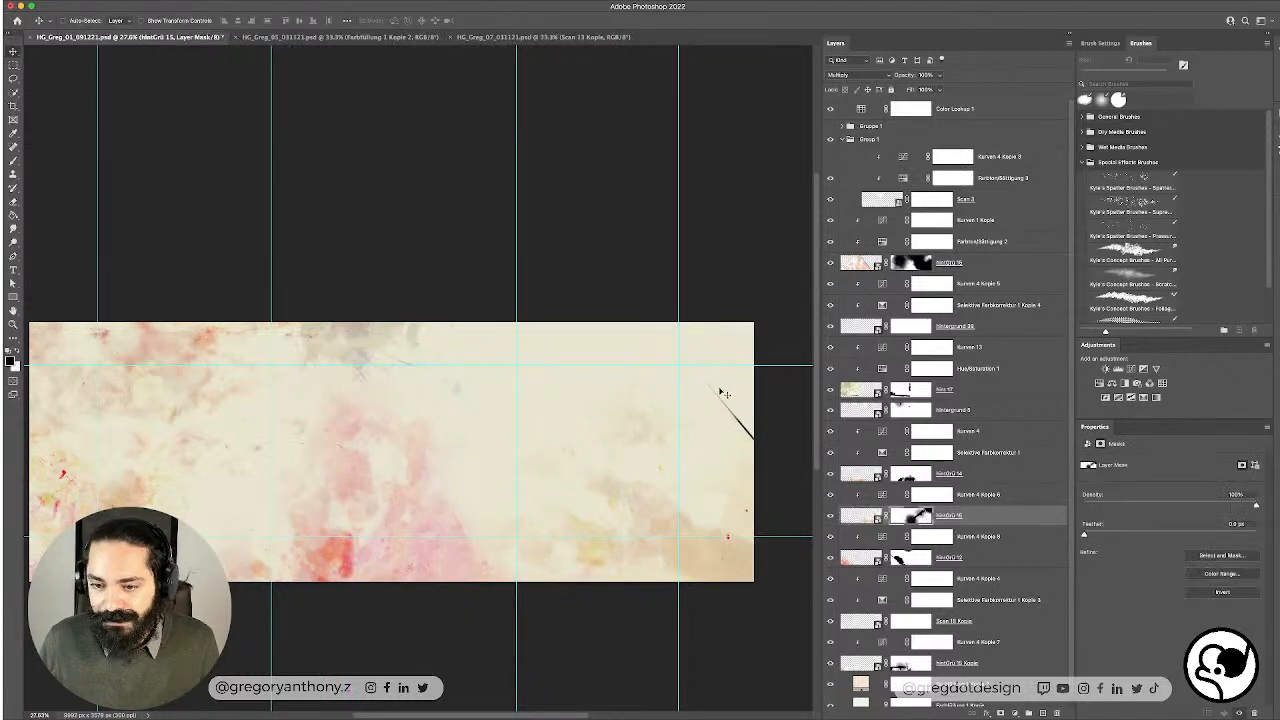
key(b)
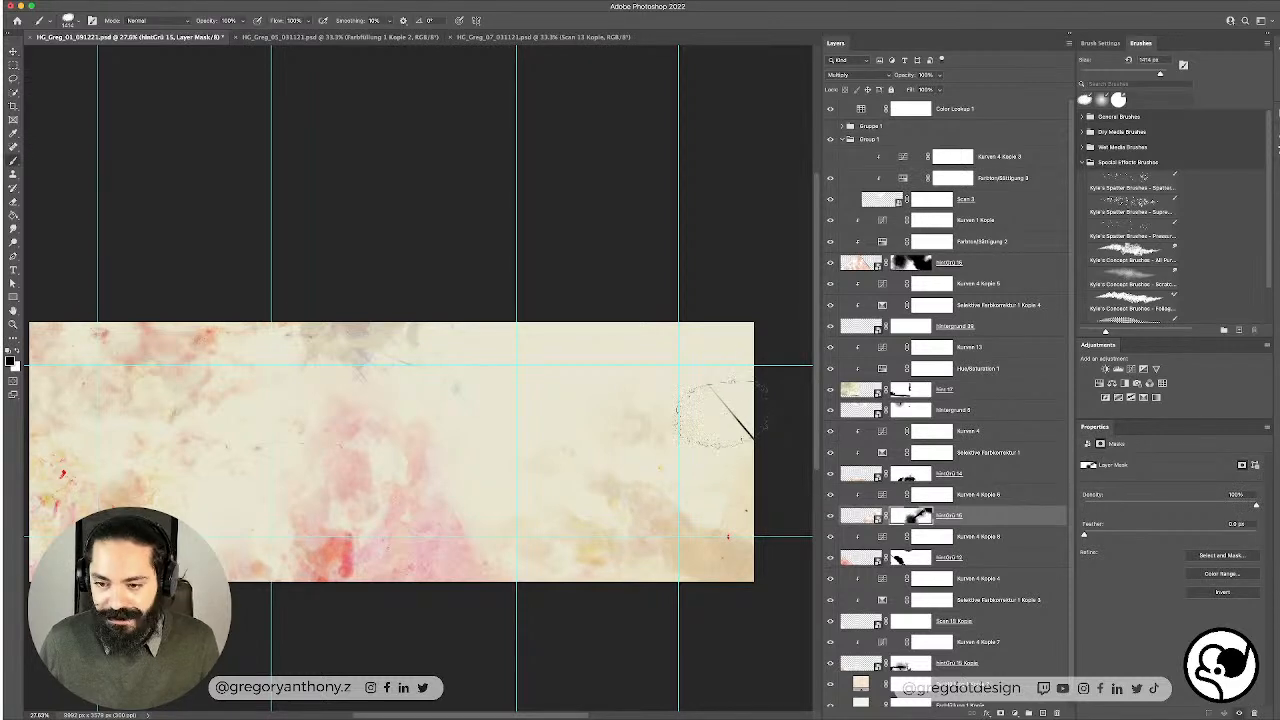
drag(737, 423, 790, 416)
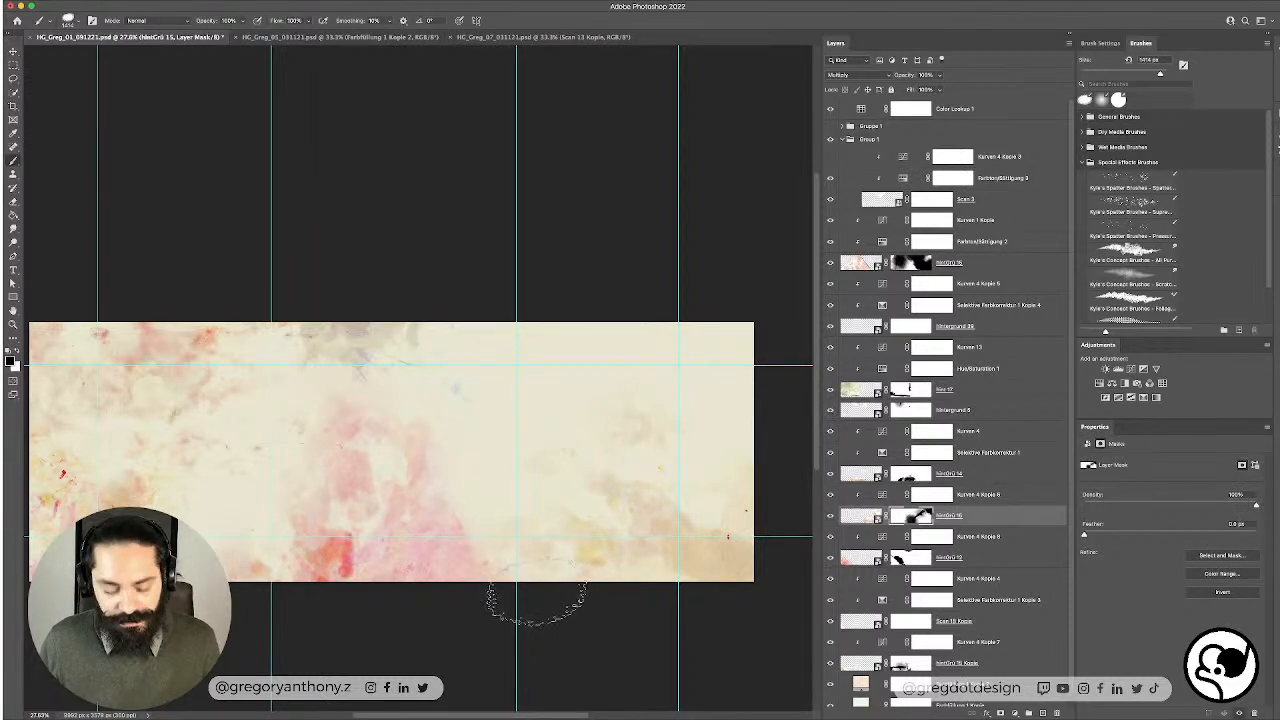
Step: Move the large pink HintGrü 15 wash slightly down at the lower middle of the artwork
key(v)
click(429, 563)
drag(418, 567, 421, 585)
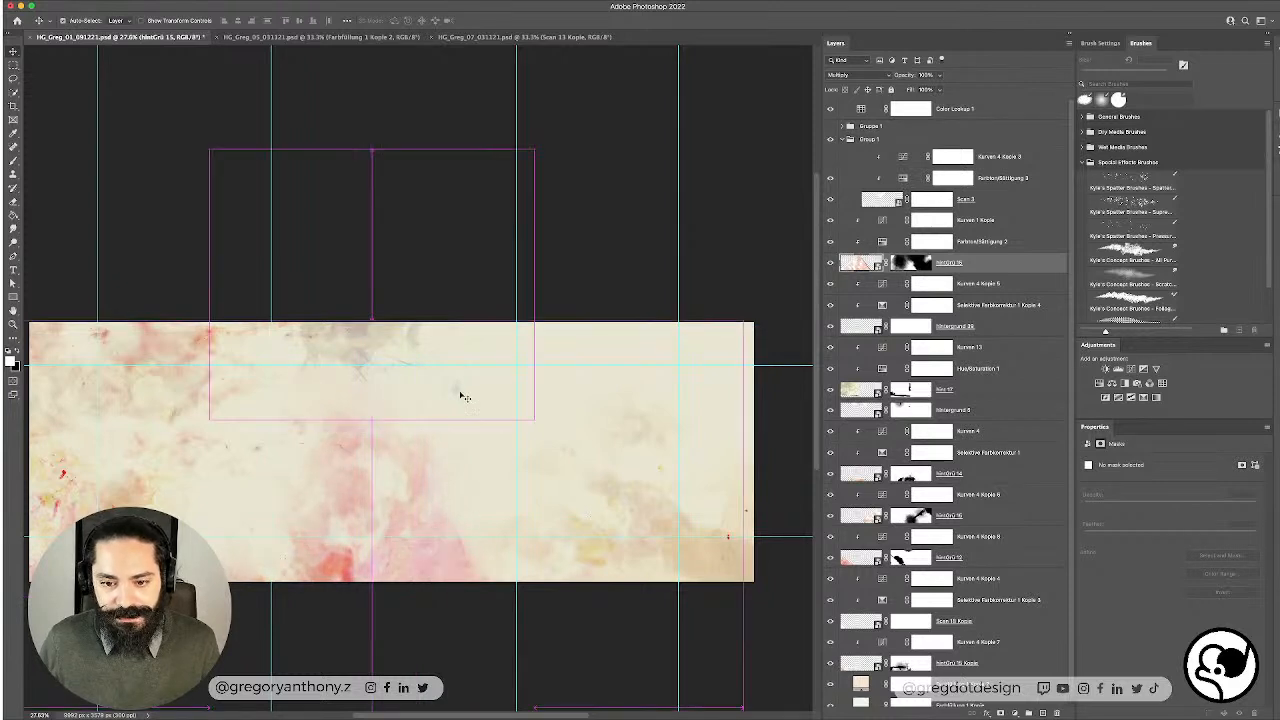
Step: Move the blue-grey marks of the Hintergrund 5 layer from the upper middle to the artwork's upper-right corner
drag(460, 394, 785, 432)
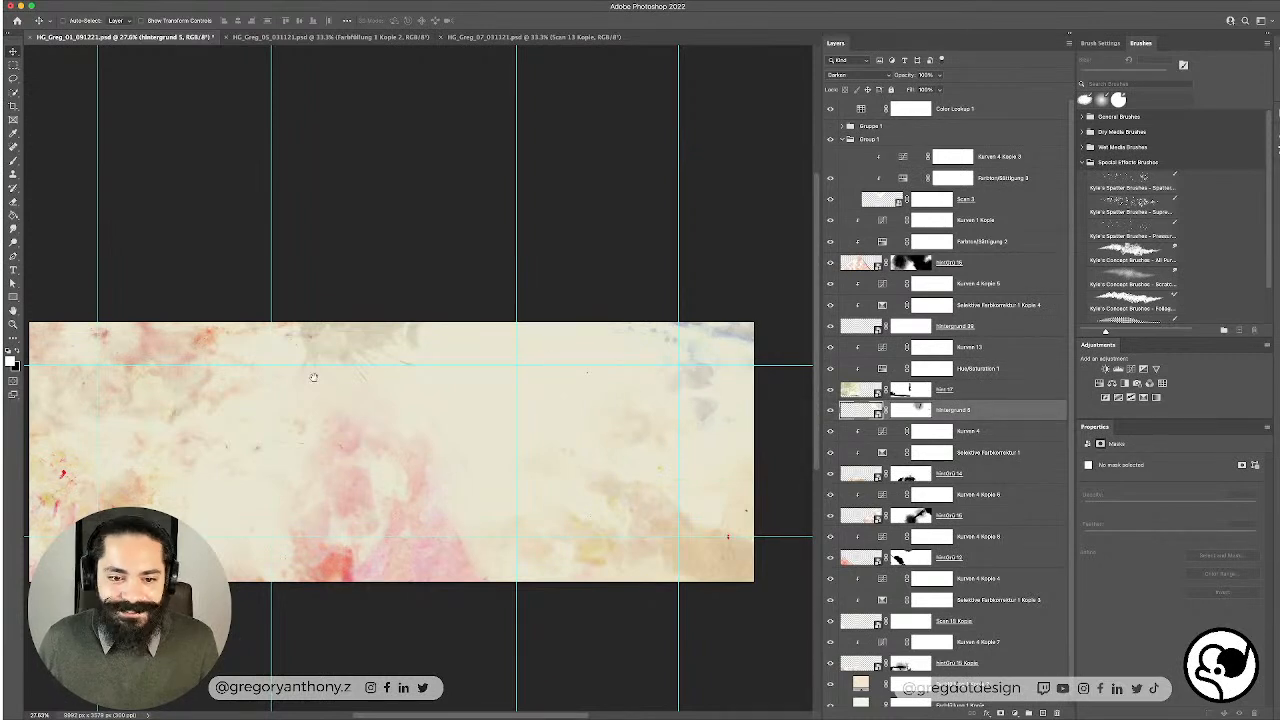
drag(314, 378, 348, 402)
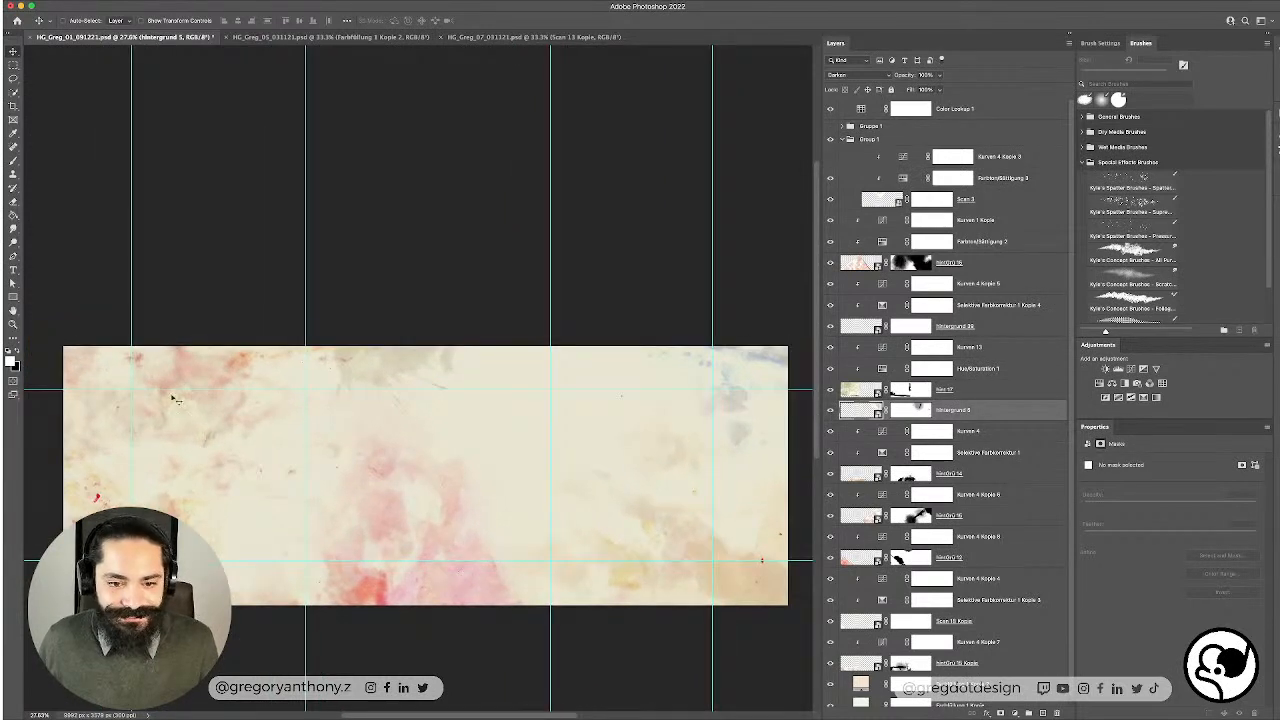
drag(591, 553, 567, 549)
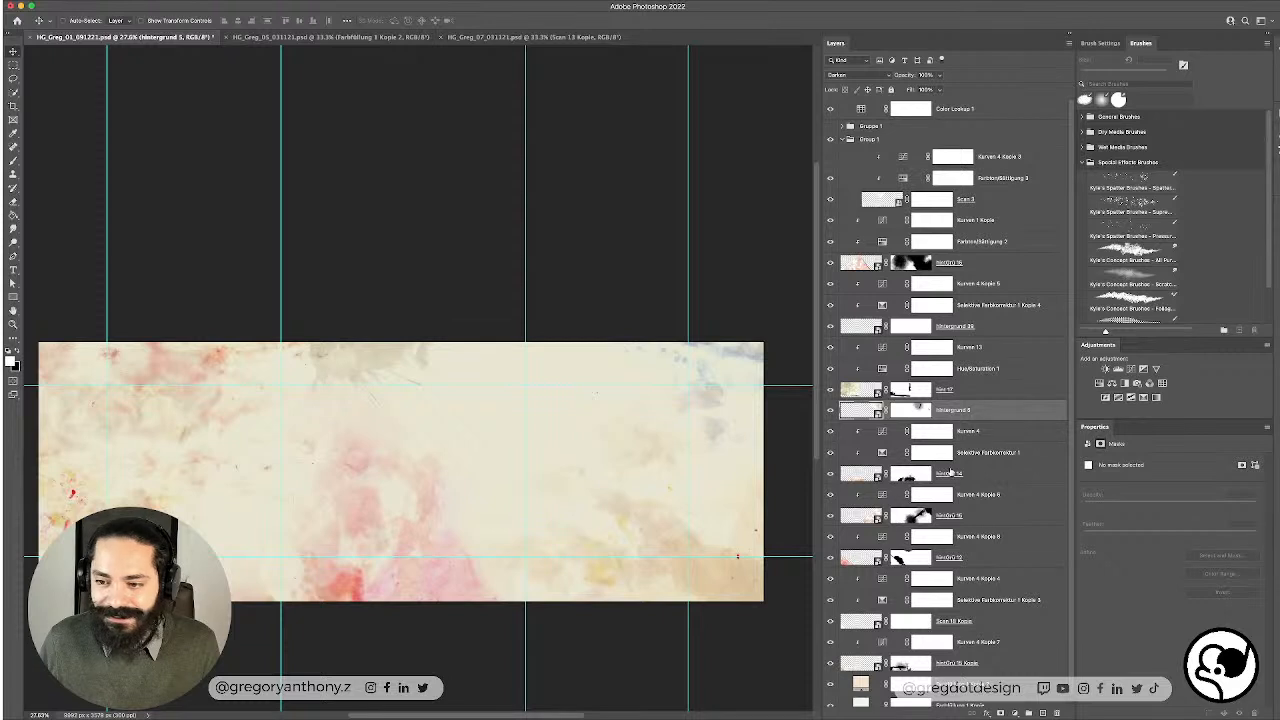
Step: Add a Hue/Saturation adjustment above the Hintergrund 5 layer, shift its hue in the positive direction, and set saturation to -3
click(1008, 409)
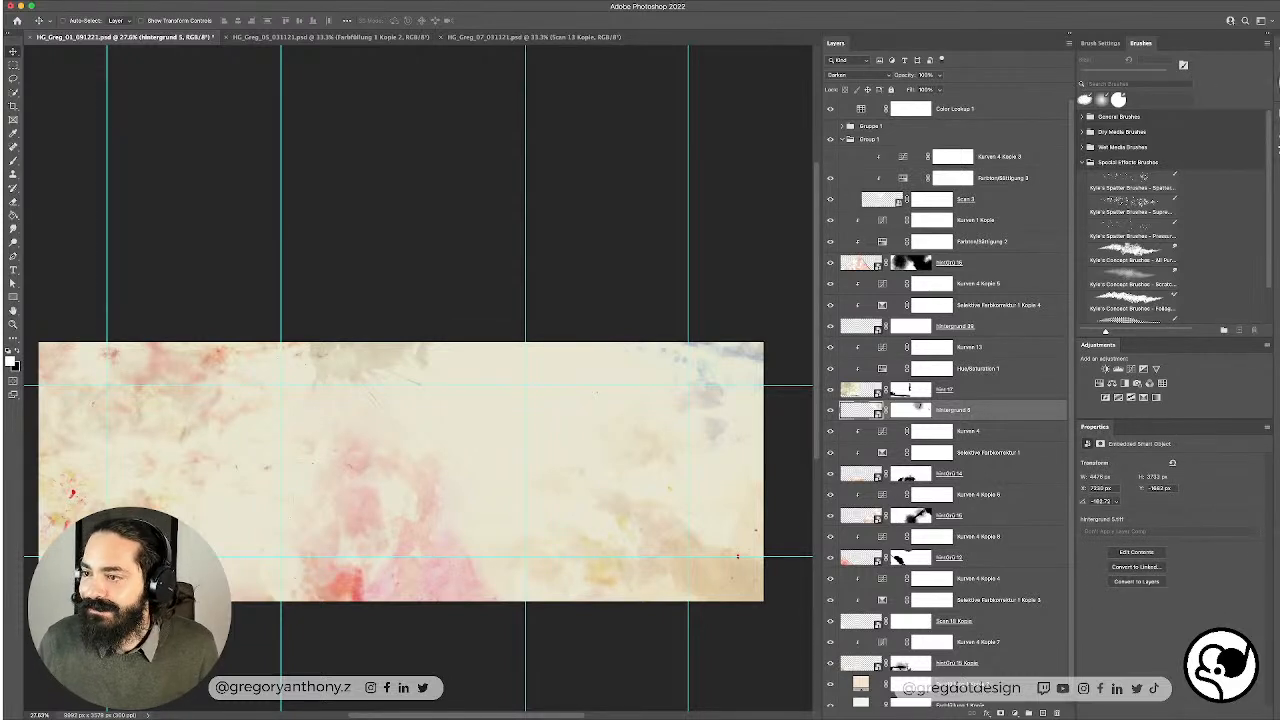
click(1100, 43)
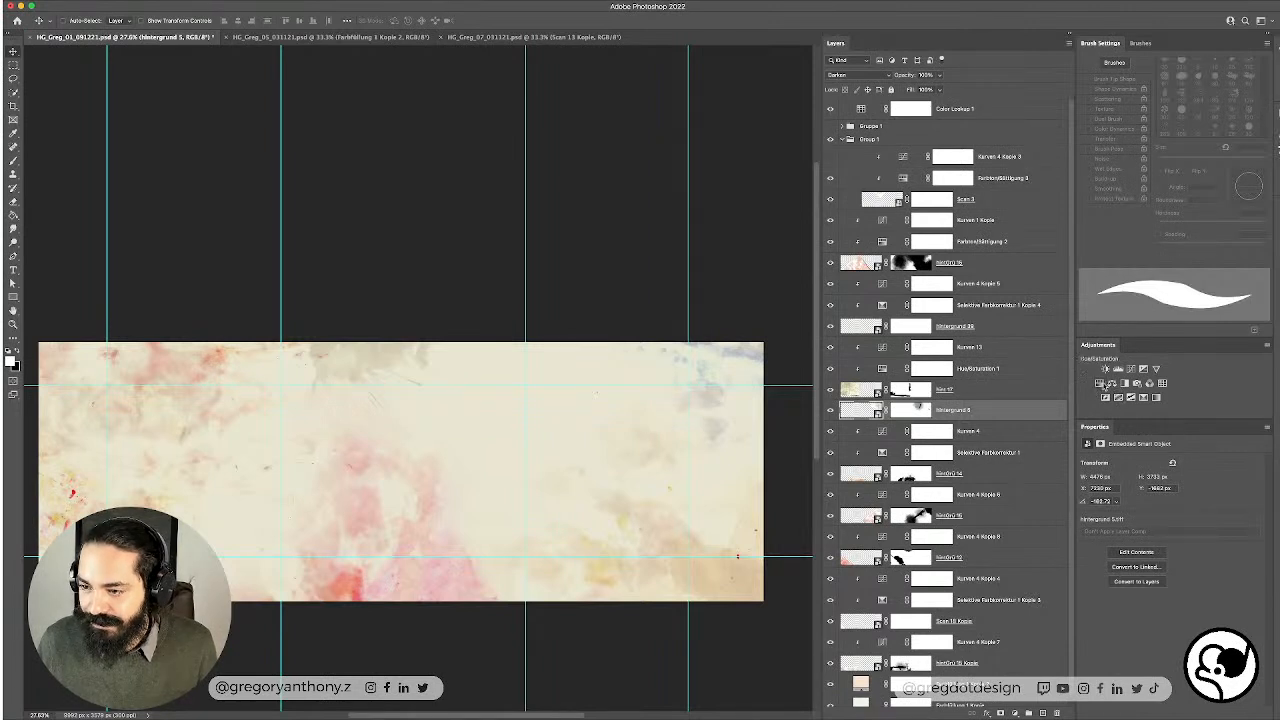
click(1100, 383)
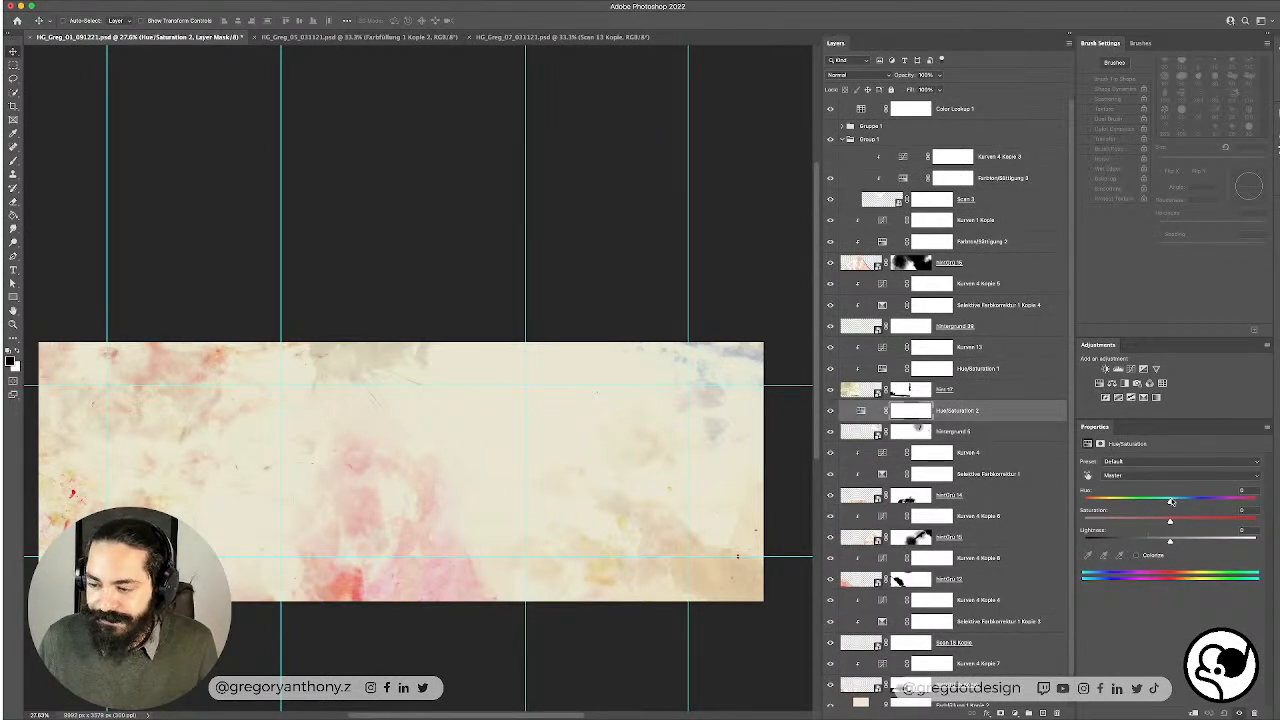
drag(1171, 501, 1184, 501)
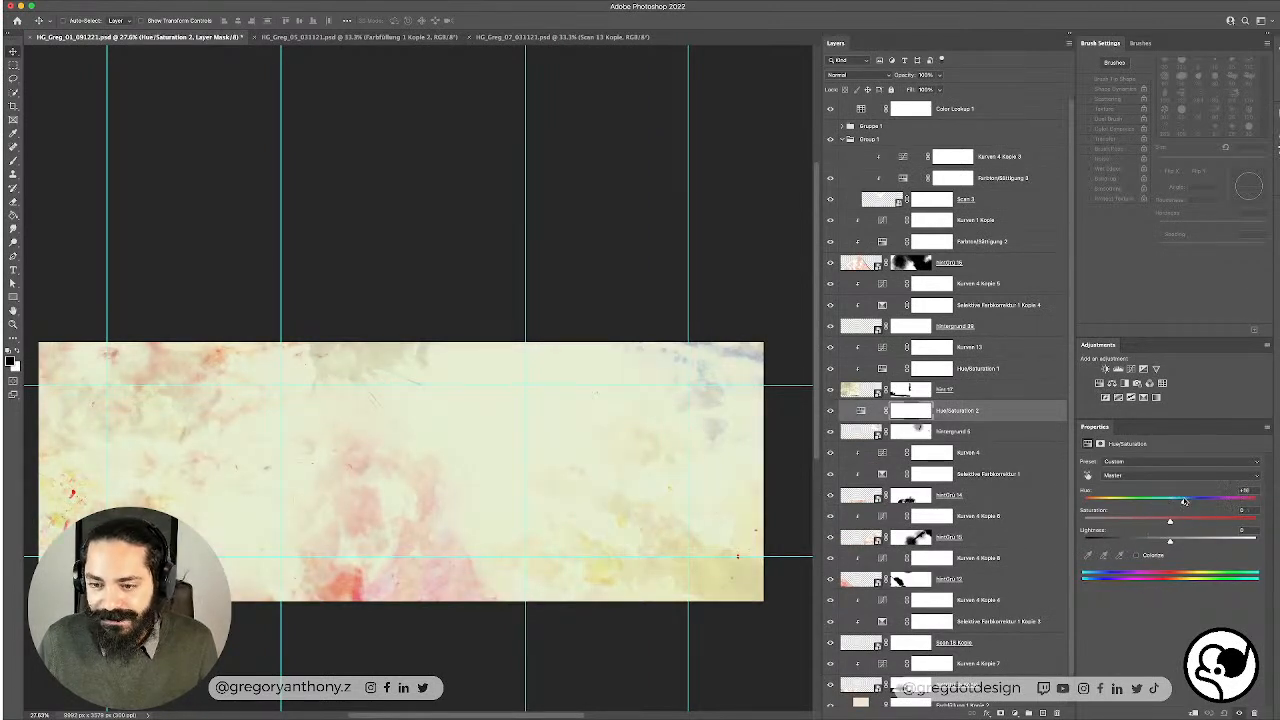
right_click(986, 409)
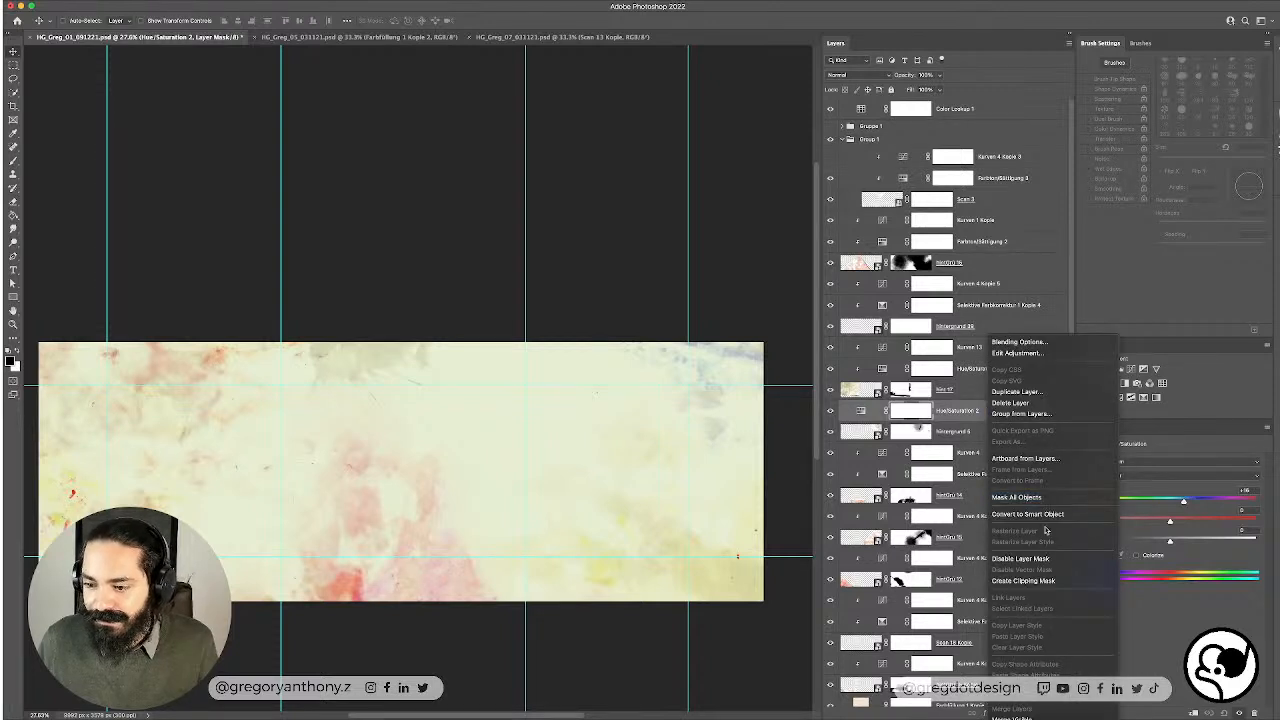
click(753, 408)
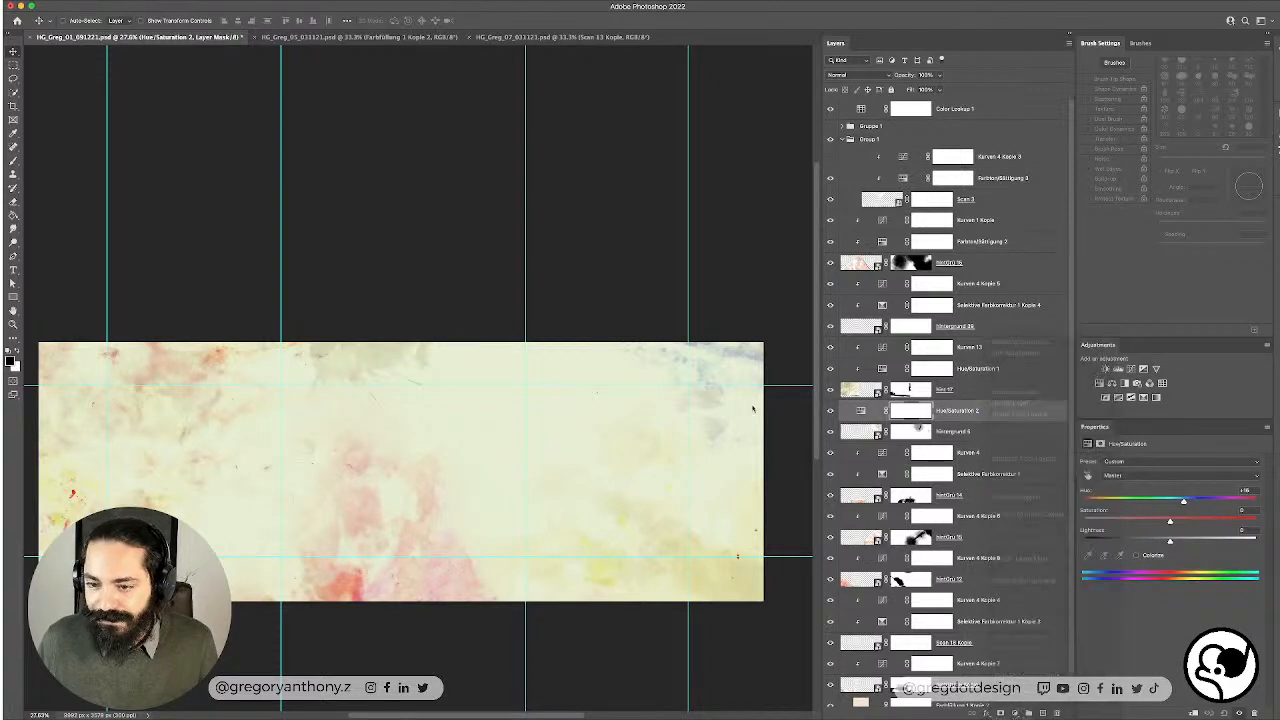
mouse_move(1170, 522)
mouse_down()
mouse_move(1152, 522)
mouse_move(1217, 517)
mouse_move(1132, 506)
mouse_move(1200, 508)
mouse_move(1166, 512)
mouse_up()
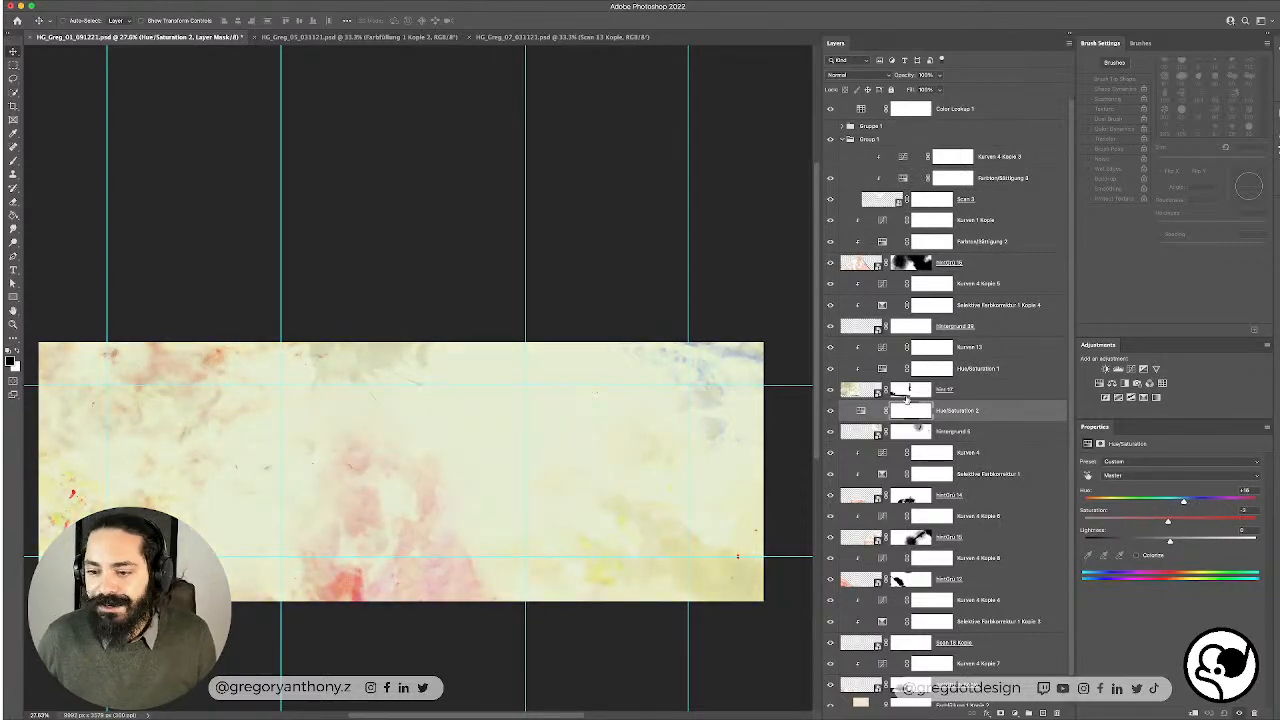
Step: Clip the new Hue/Saturation 2 adjustment to the Hintergrund 5 layer with a clipping mask
click(965, 417)
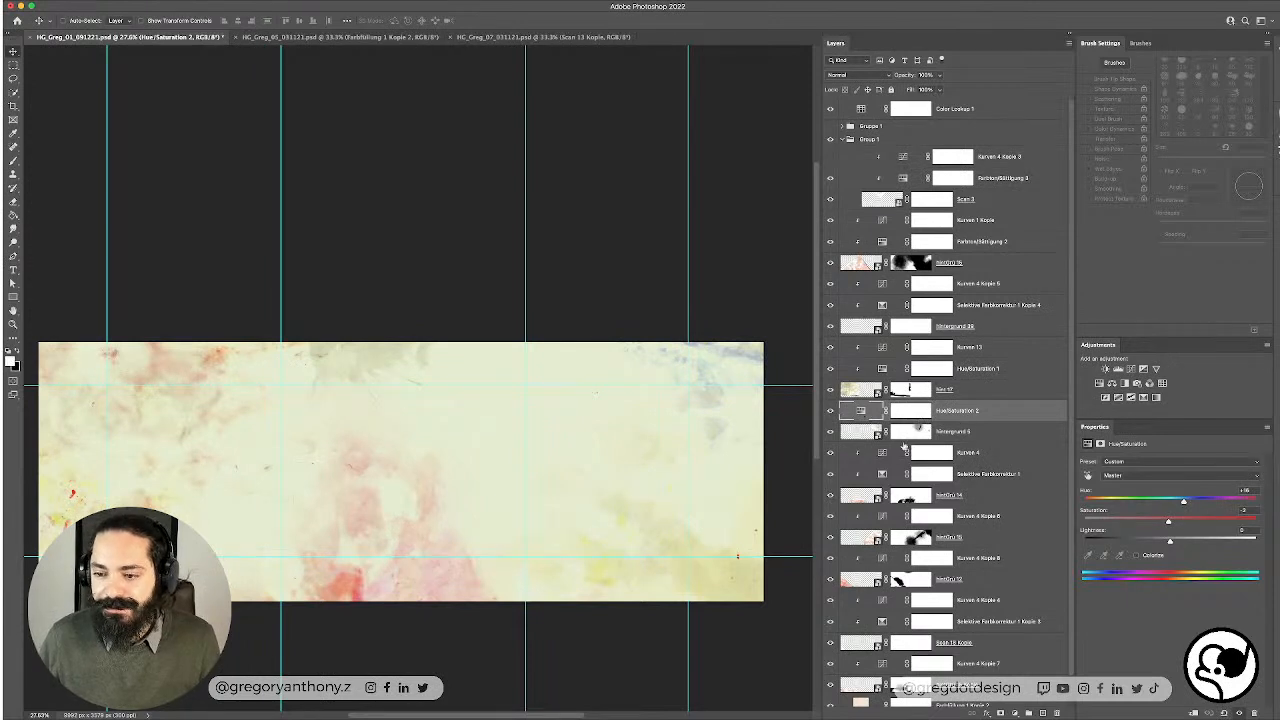
click(1029, 435)
click(996, 410)
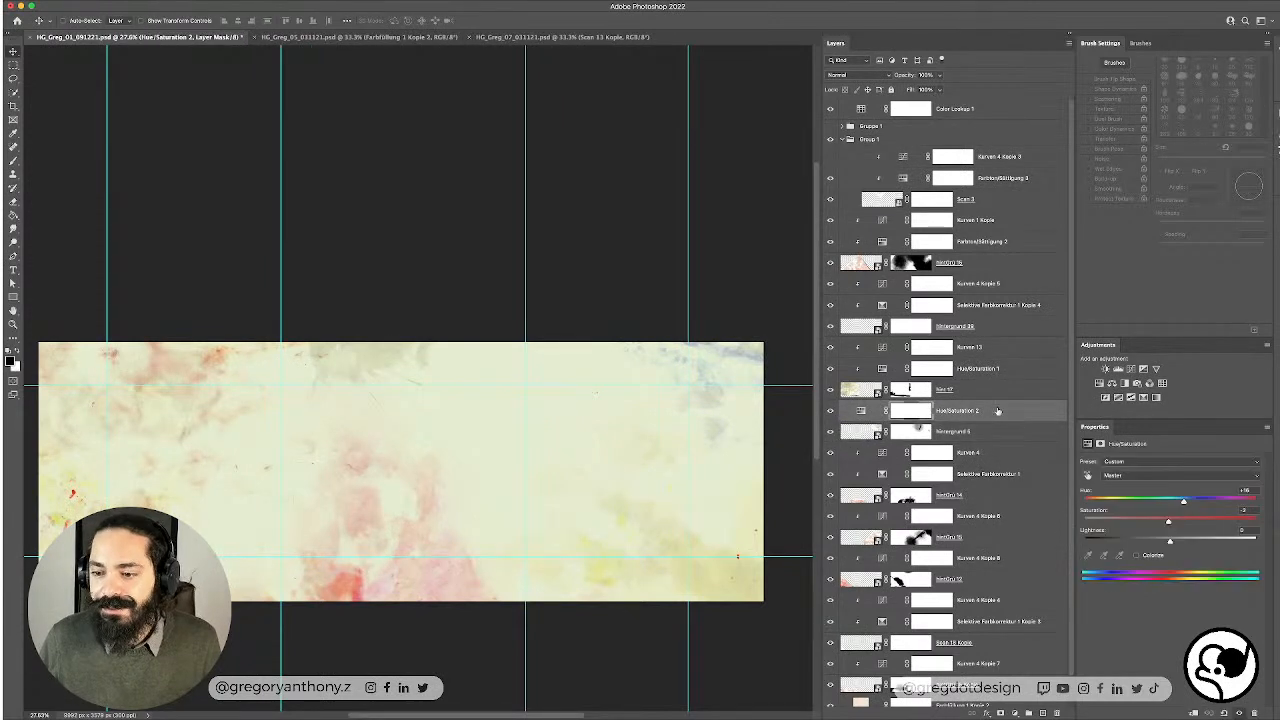
right_click(997, 410)
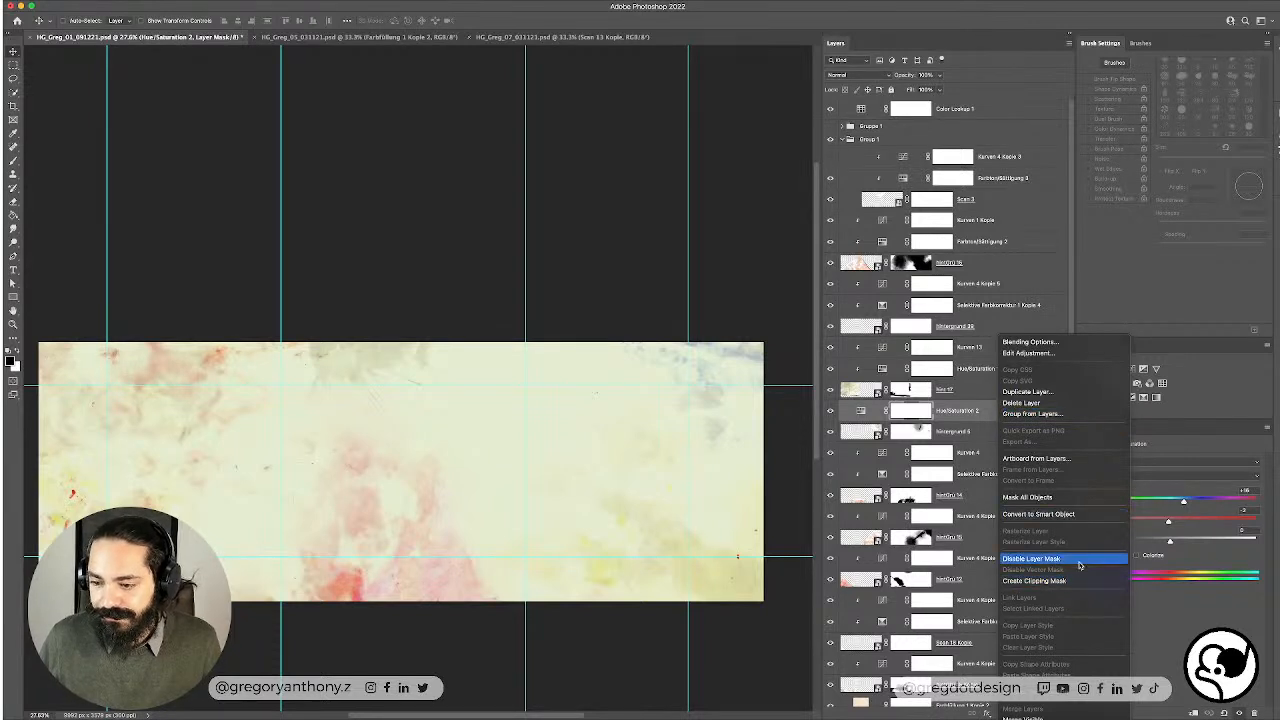
click(1051, 582)
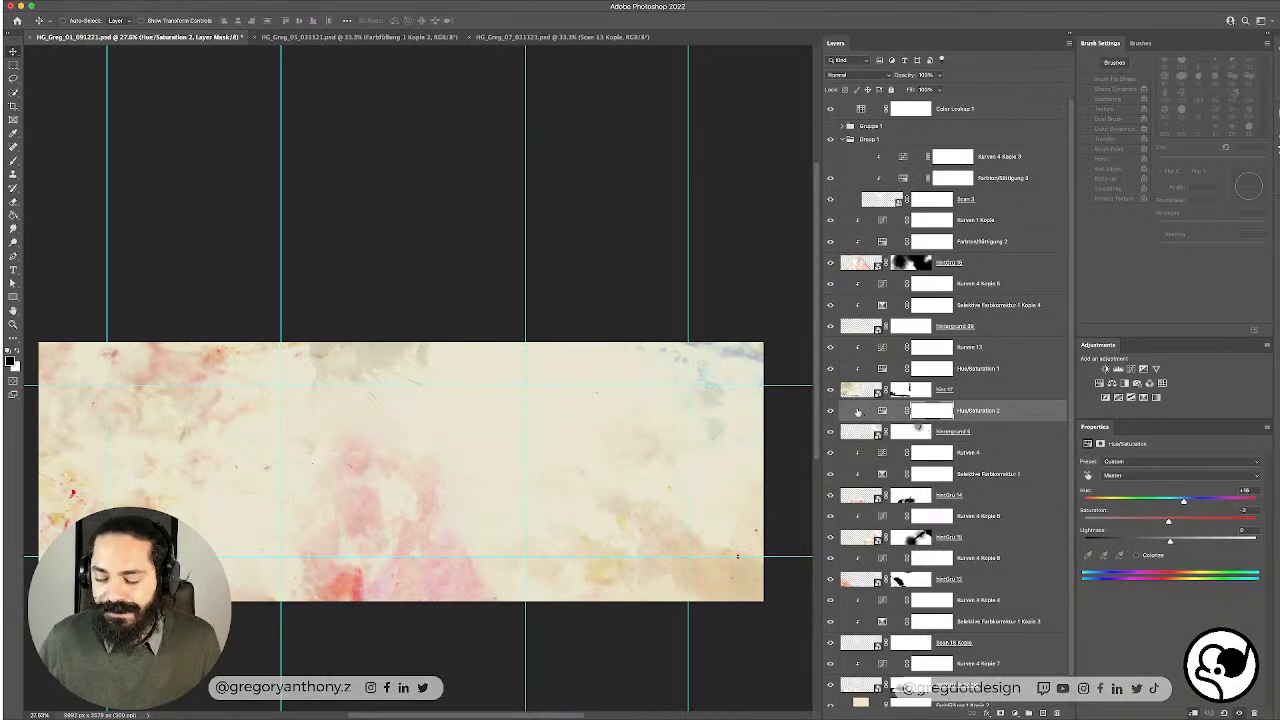
Step: Check the settings of the Kurven 4 and Selektive Farbkorrektur 1 adjustments beneath the Hintergrund 5 layer
click(1000, 436)
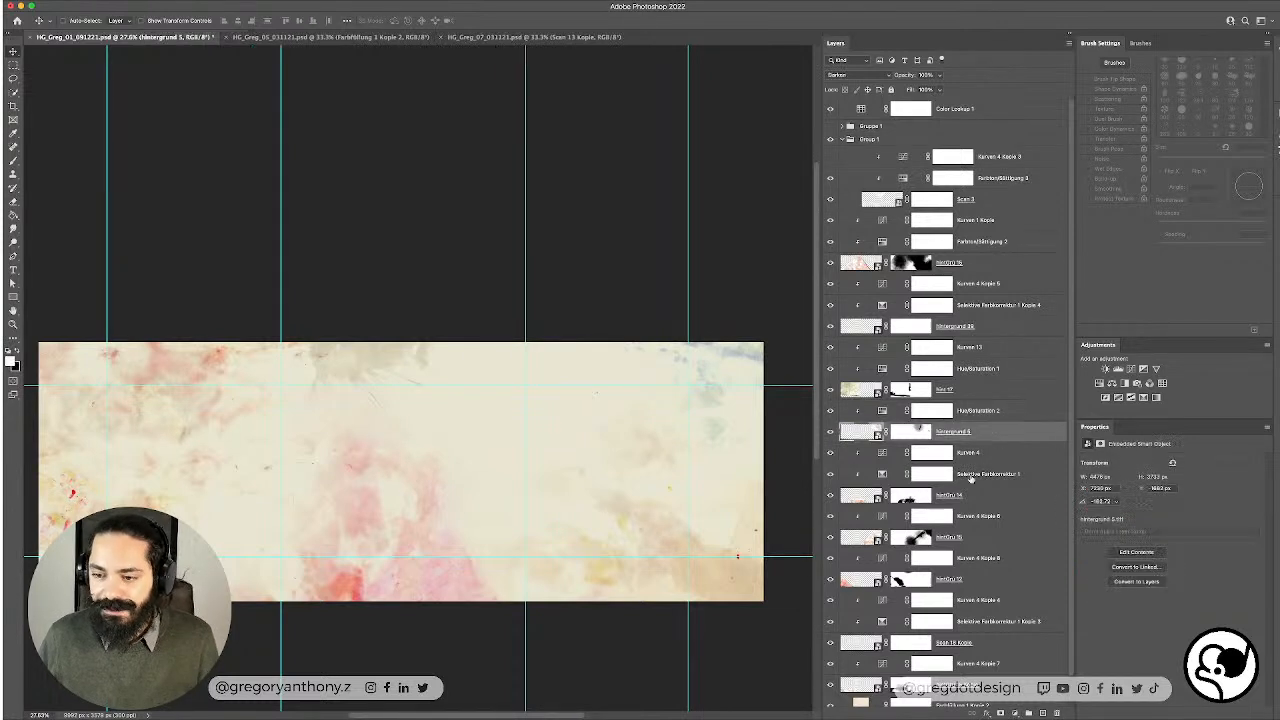
click(979, 454)
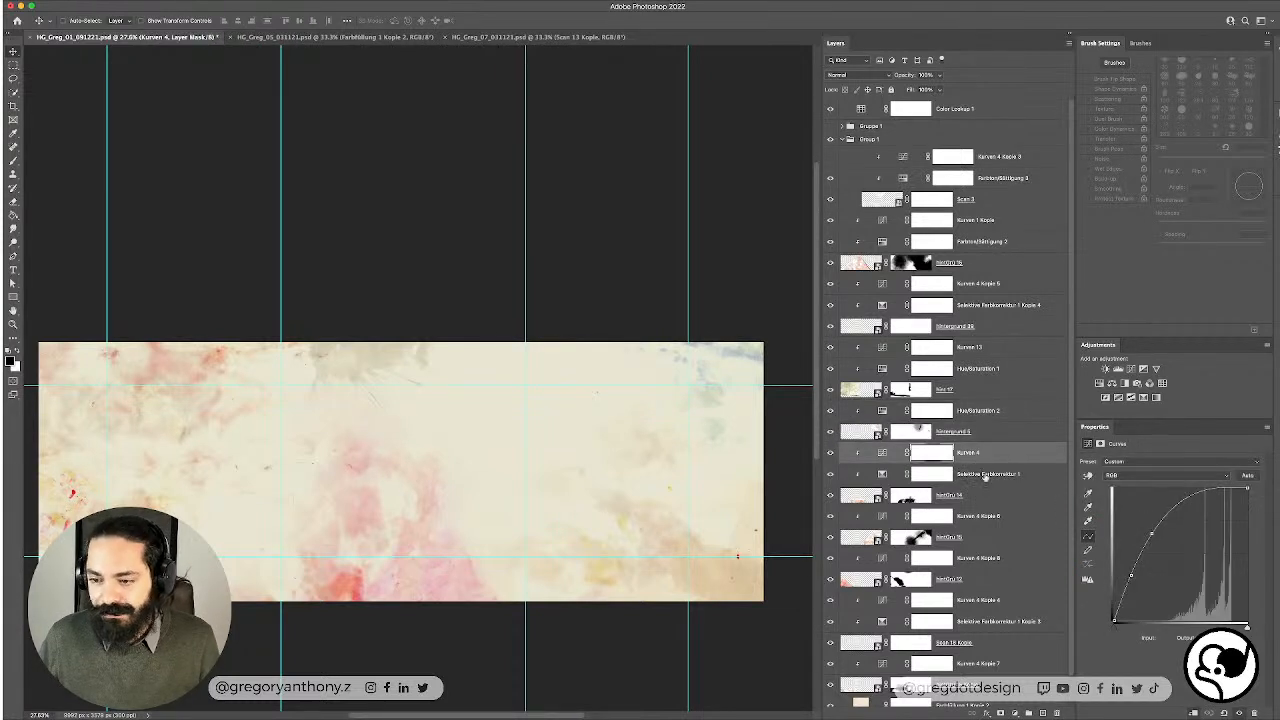
click(980, 474)
click(1000, 520)
click(982, 472)
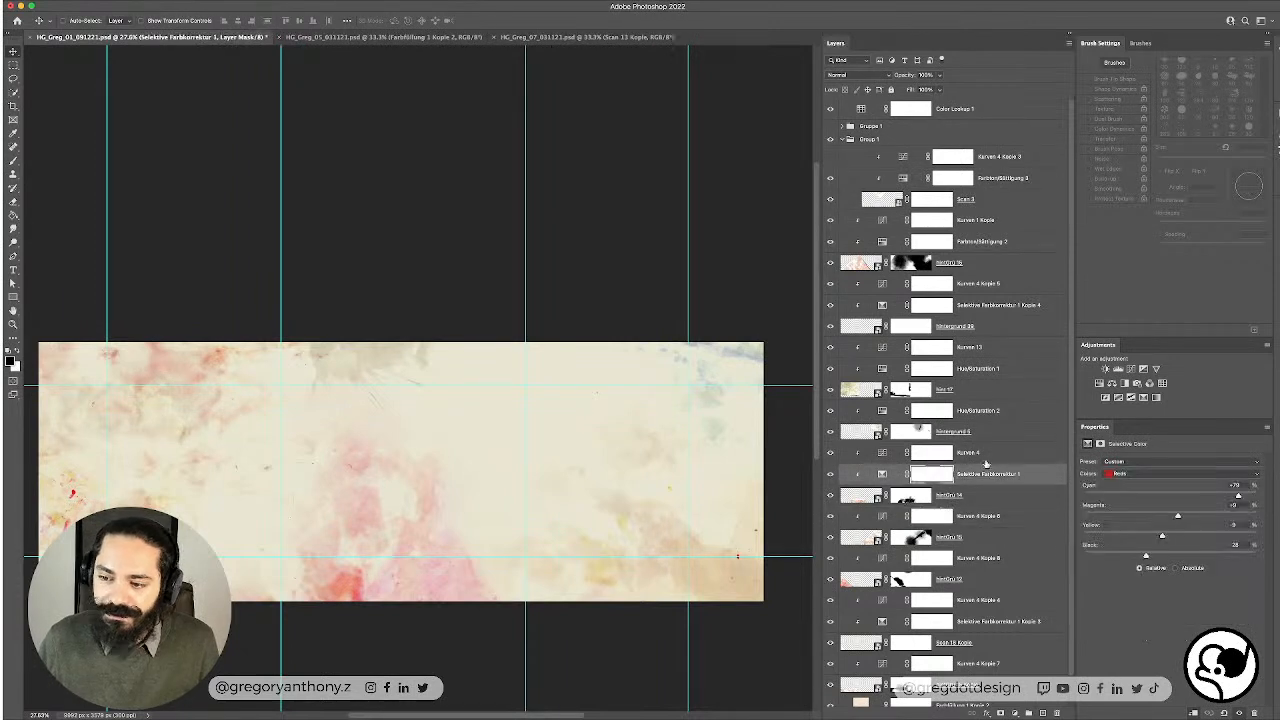
click(986, 452)
Step: Recolour the upper-right marks in Hue/Saturation 2 with a negative hue shift, raised saturation, and lightness of -10
click(1006, 417)
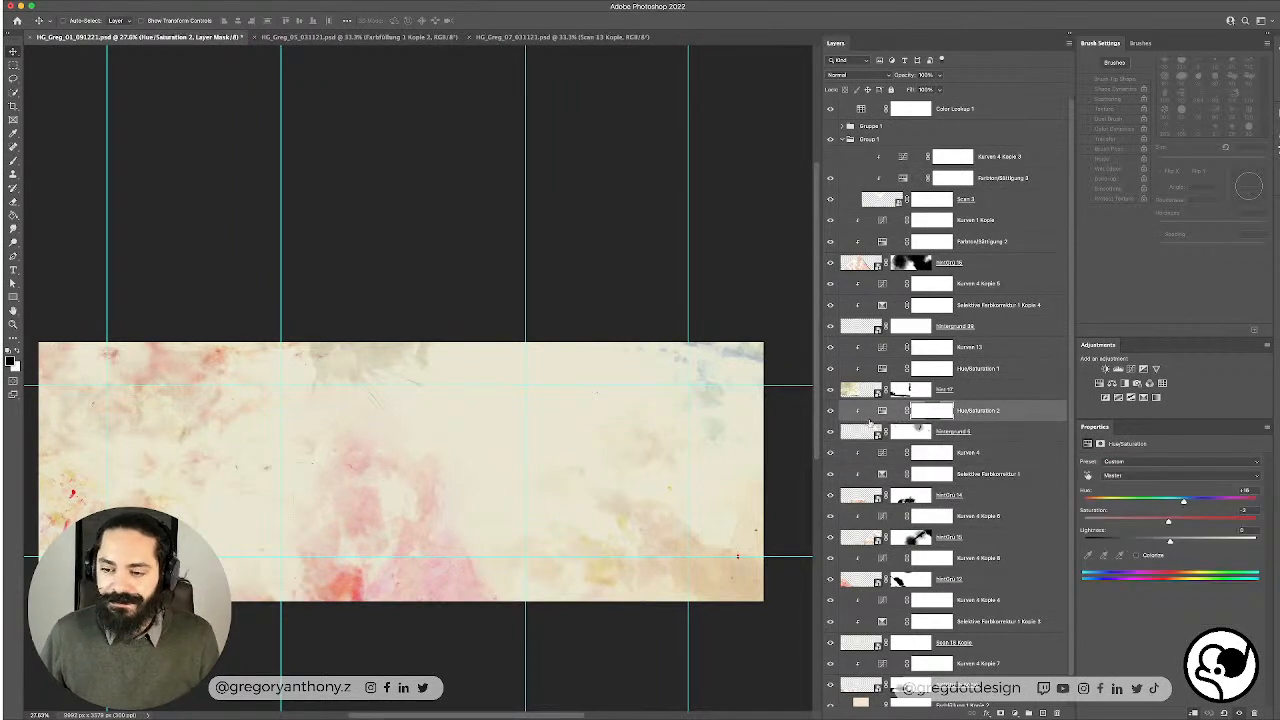
click(1036, 415)
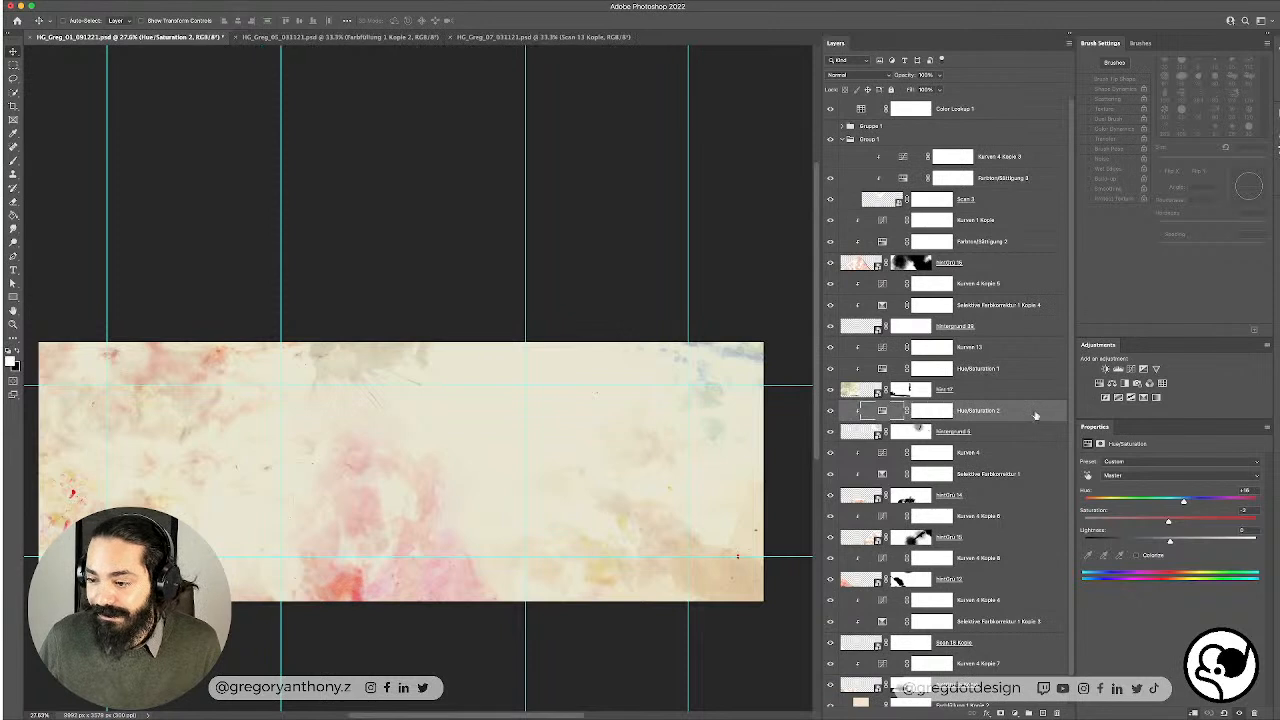
mouse_move(1181, 503)
mouse_down()
mouse_move(1222, 503)
mouse_move(1090, 500)
mouse_move(1175, 502)
mouse_move(1130, 502)
mouse_move(1191, 522)
mouse_move(1152, 540)
mouse_move(1176, 540)
mouse_move(1161, 539)
mouse_move(1184, 502)
mouse_move(1165, 502)
mouse_up()
click(1000, 395)
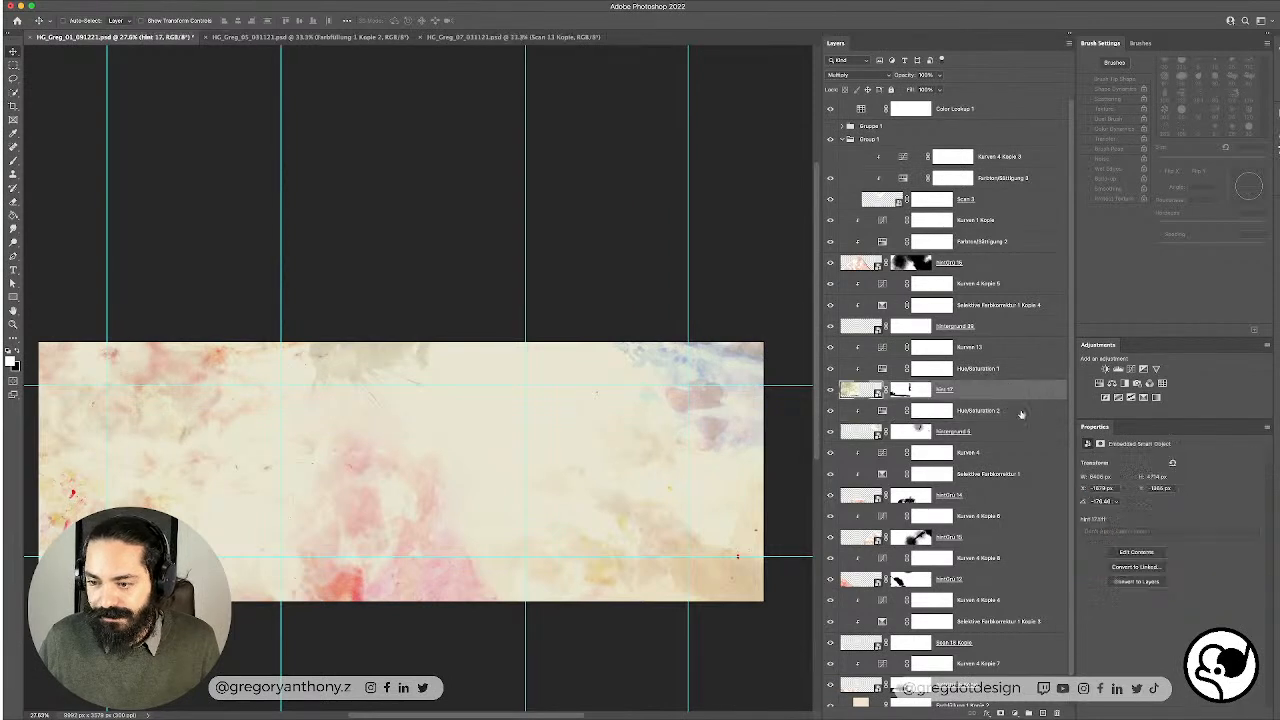
click(1003, 411)
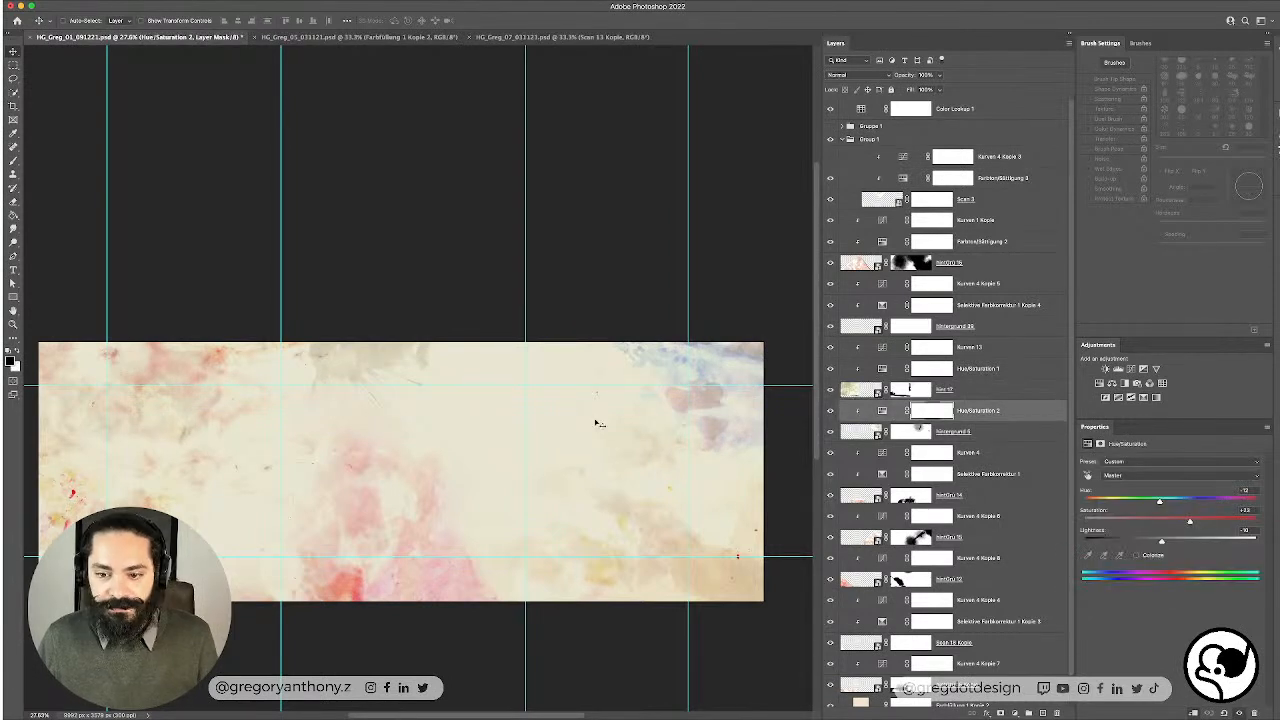
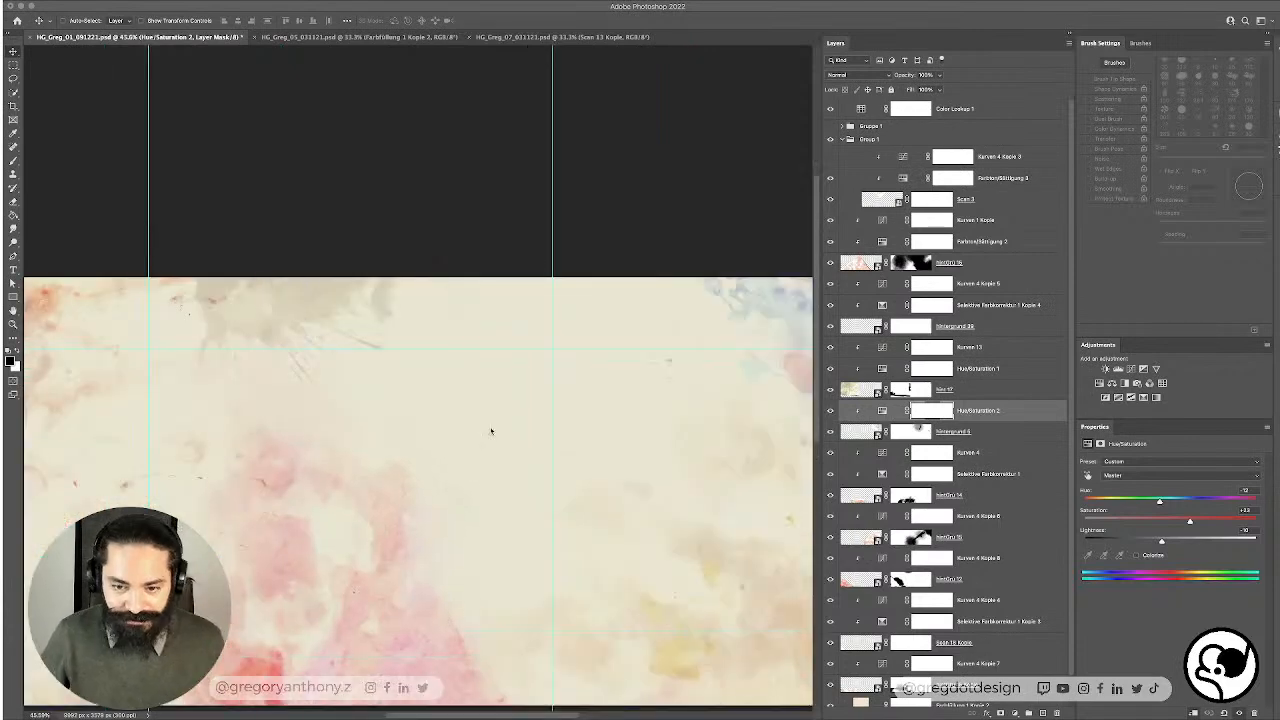
Step: Inspect the whole artwork and compare the upper-right marks with and without the Hue/Saturation 2 adjustment
scroll(500, 431, down, 1)
scroll(506, 430, down, 8)
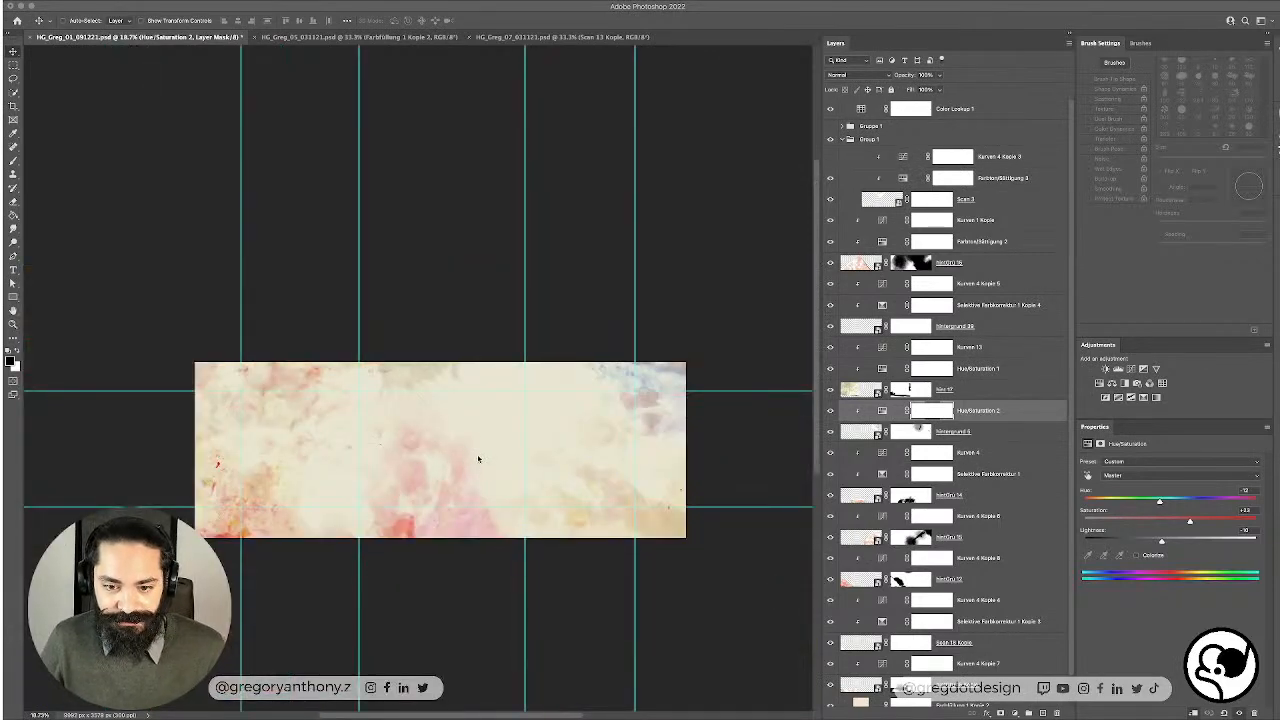
scroll(478, 458, up, 3)
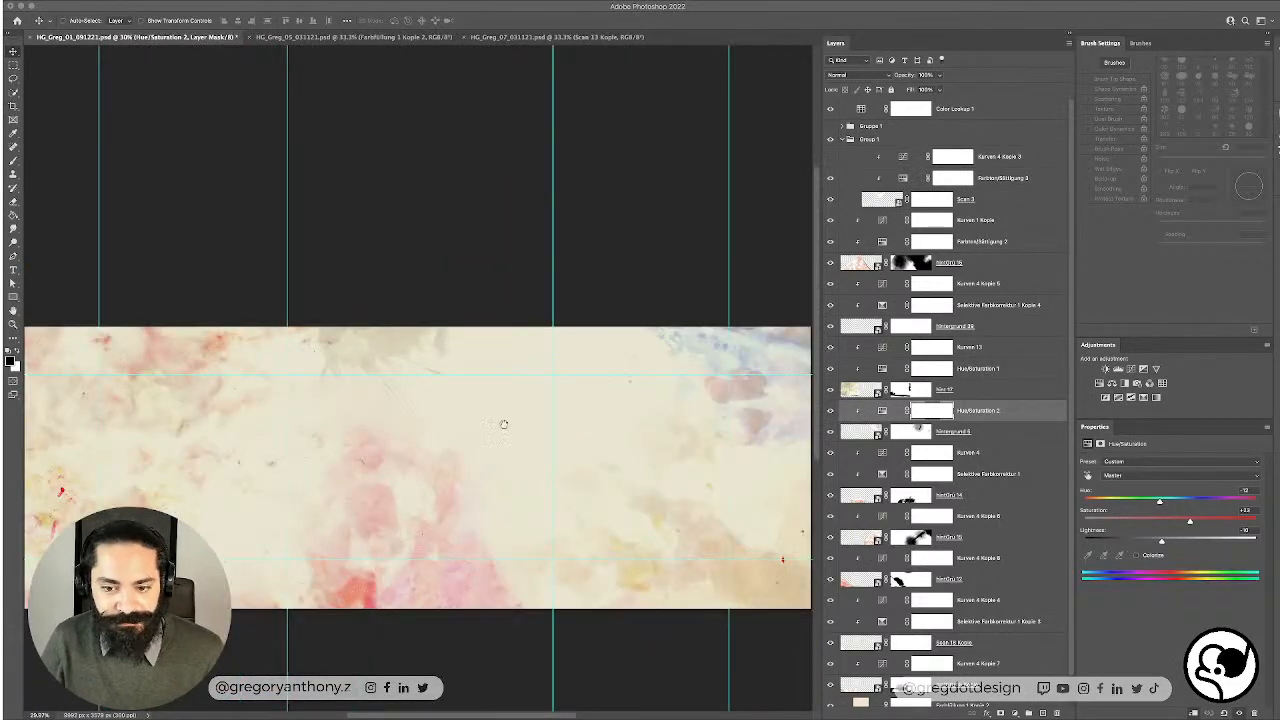
scroll(525, 332, down, 2)
scroll(525, 332, right, 2)
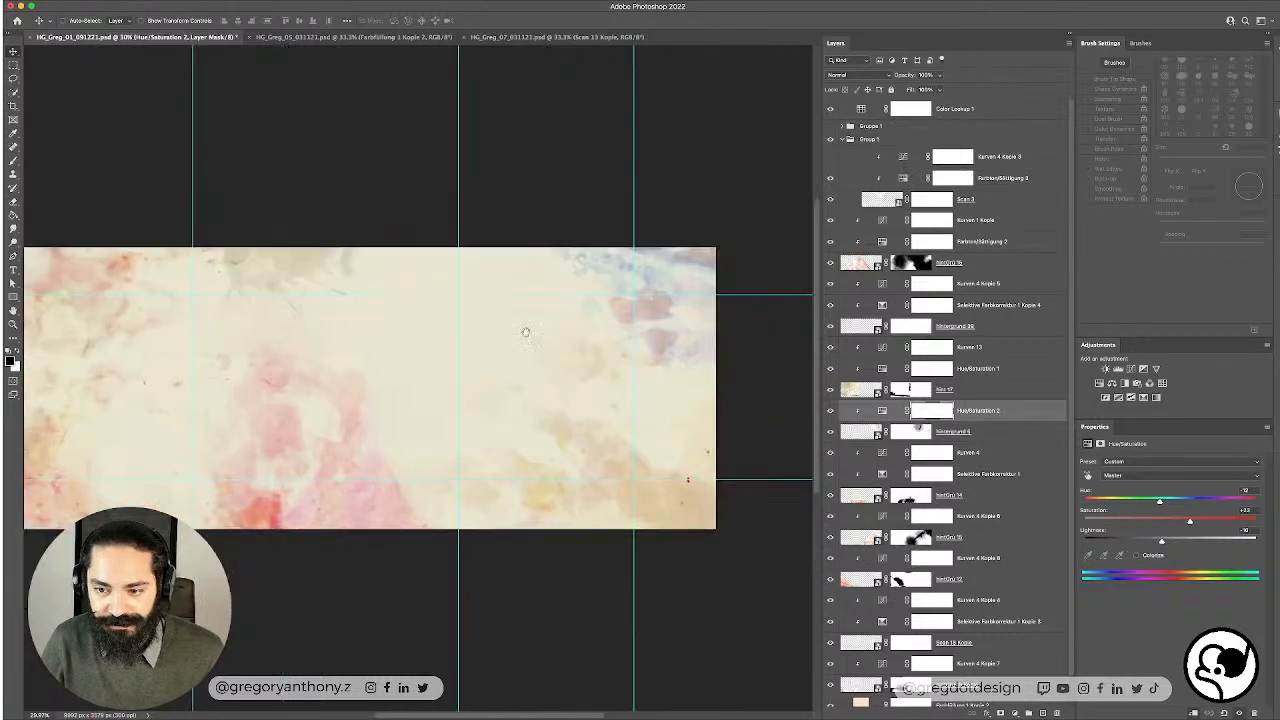
scroll(525, 332, down, 1)
scroll(525, 332, right, 2)
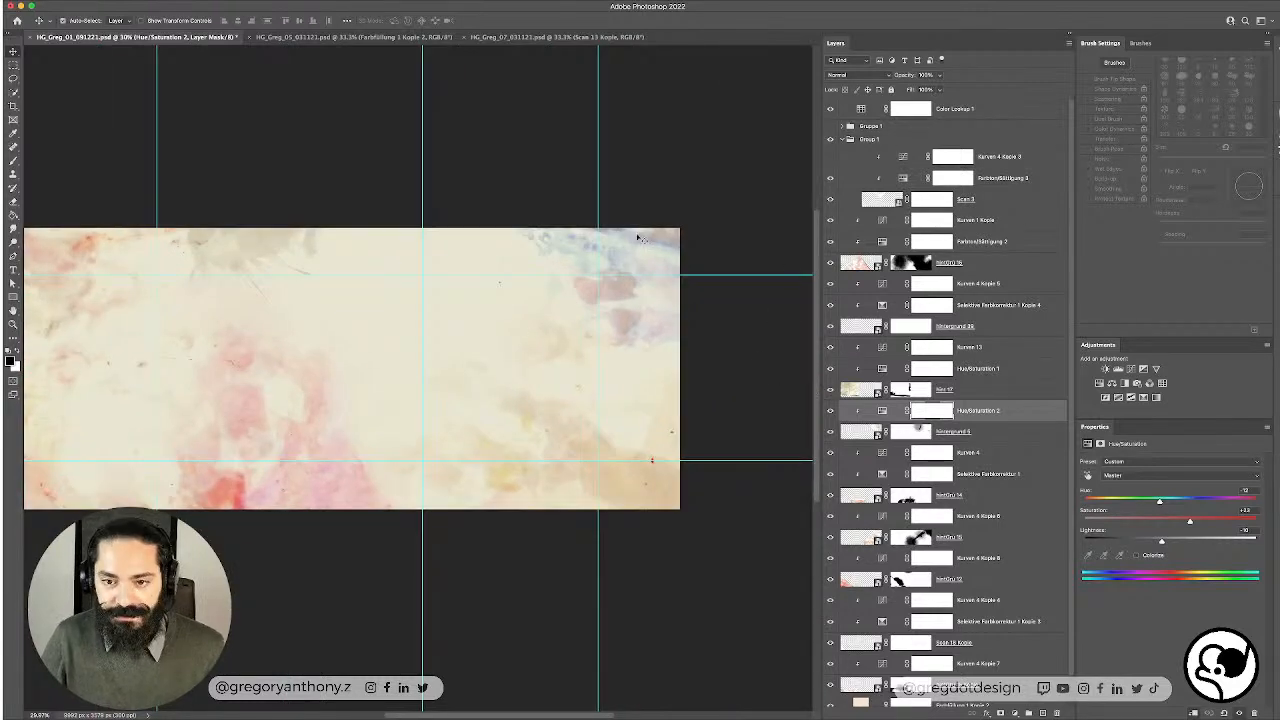
click(830, 412)
click(830, 412)
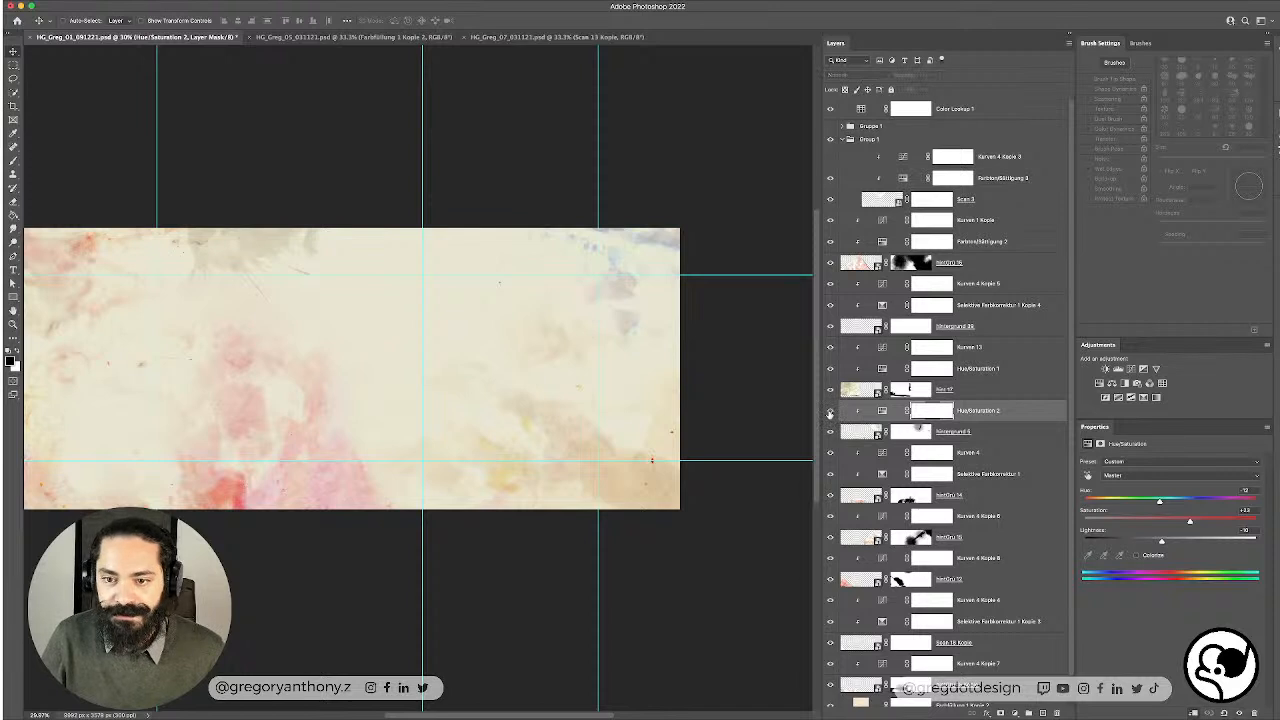
click(830, 412)
click(830, 412)
click(867, 404)
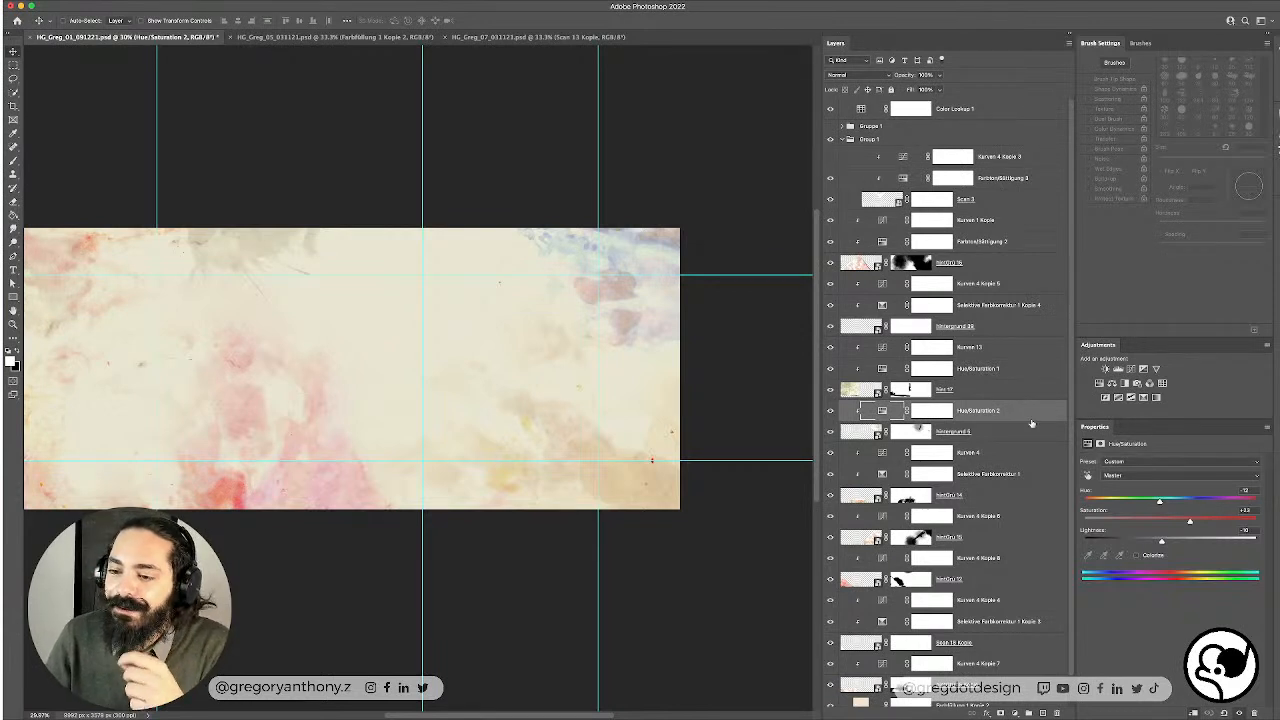
Step: Toggle the Hue/Saturation 2 adjustment off and on to judge its effect on the upper-right marks
click(833, 411)
click(833, 411)
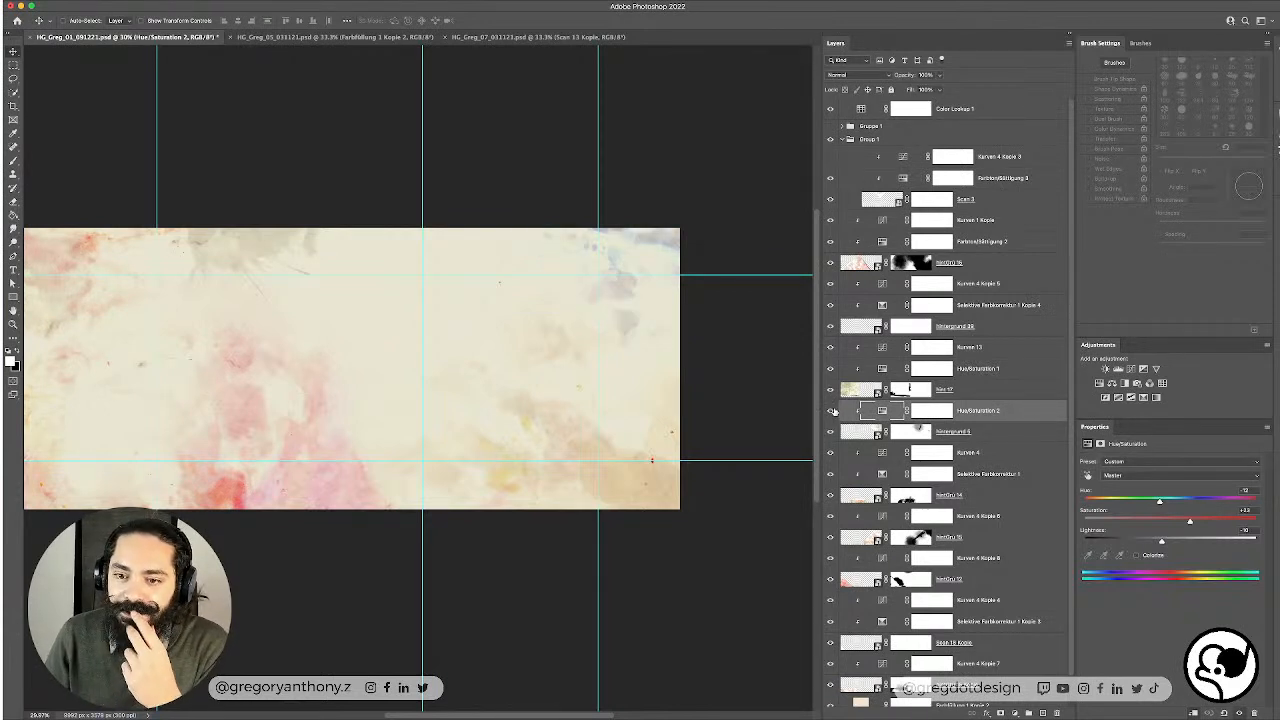
click(833, 411)
click(833, 411)
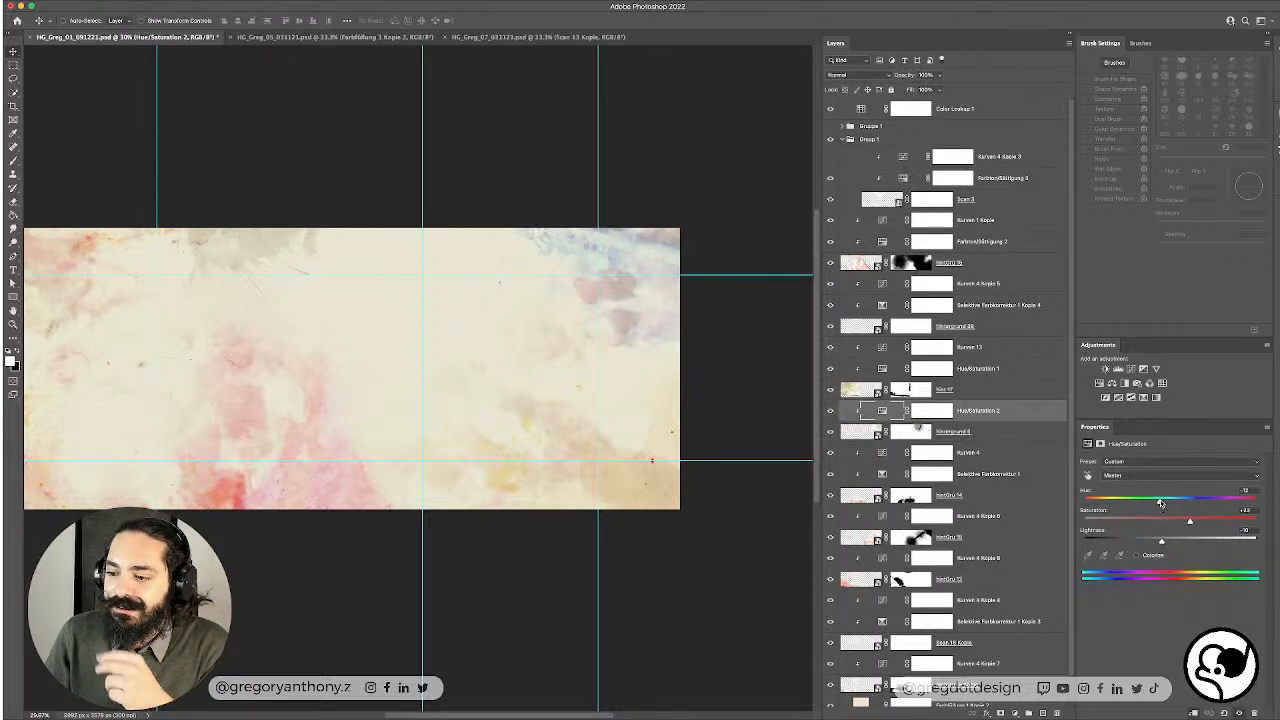
Step: Colorize the upper-right marks in Hue/Saturation 2 with a hue of about 25
mouse_move(1167, 502)
mouse_down()
mouse_move(1202, 502)
mouse_move(1173, 502)
mouse_up()
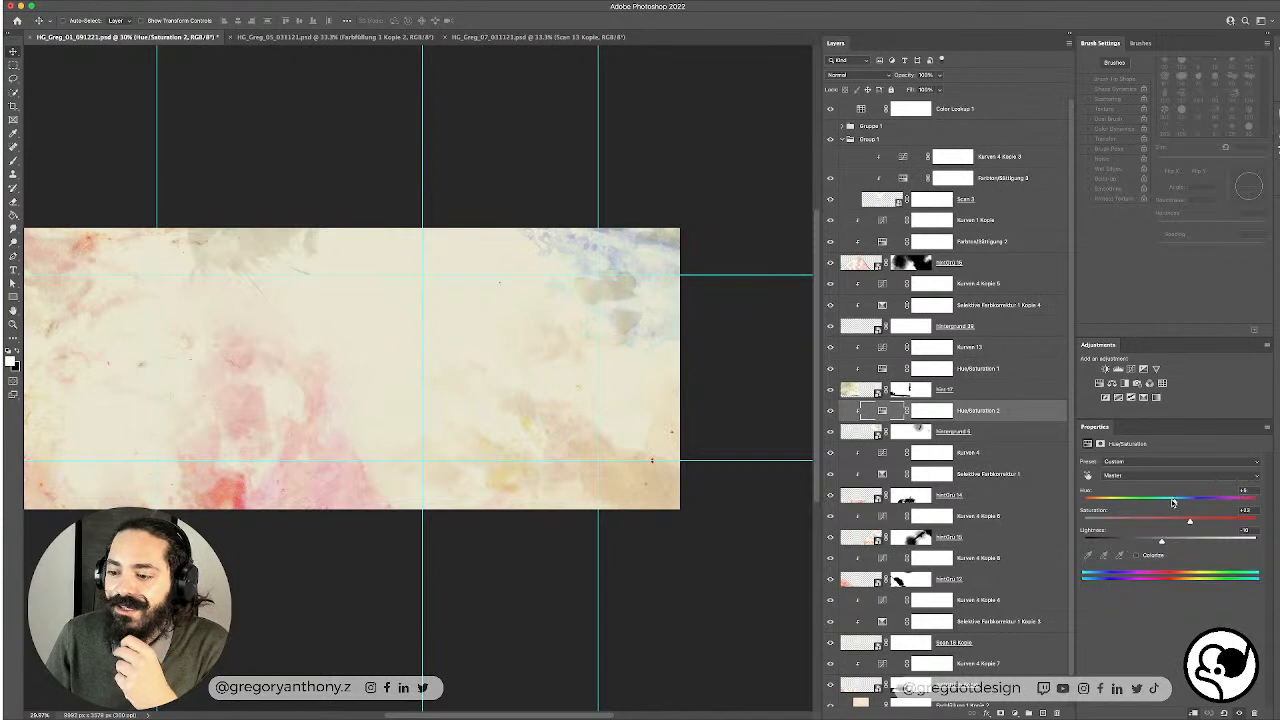
click(1137, 556)
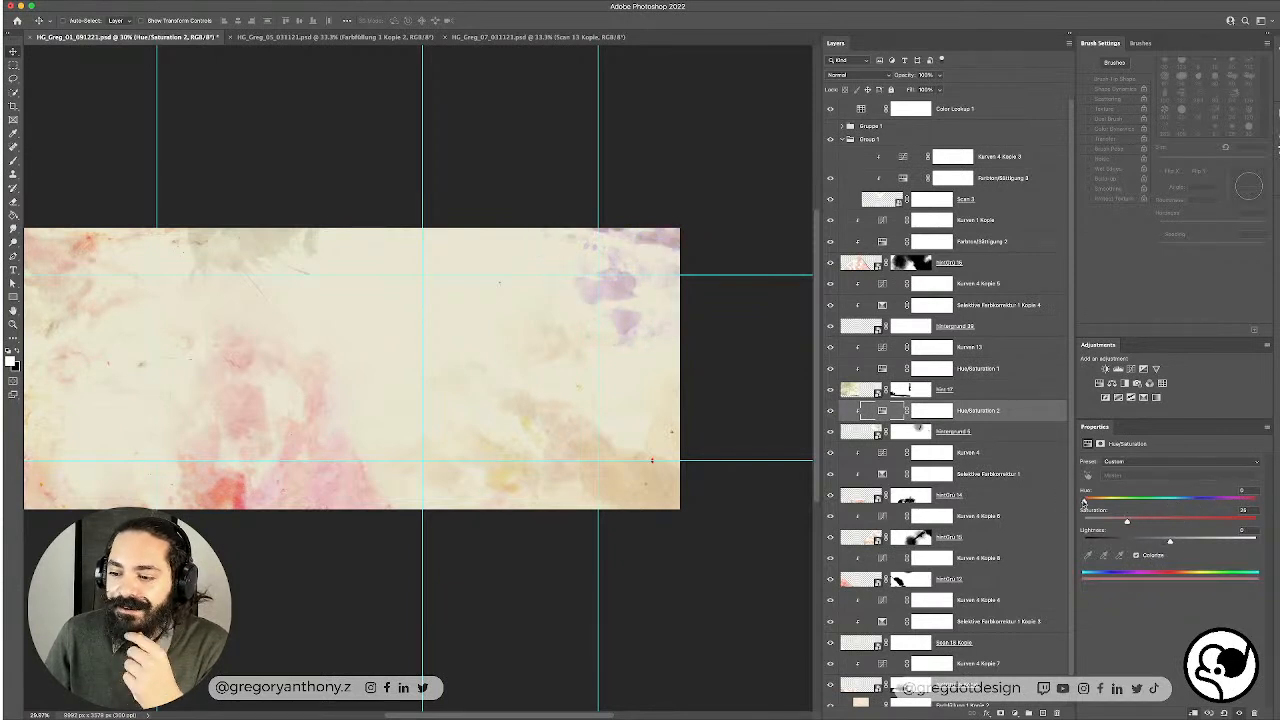
mouse_move(1083, 502)
mouse_down()
mouse_move(1248, 498)
mouse_move(1090, 500)
mouse_move(1114, 492)
mouse_move(1097, 488)
mouse_up()
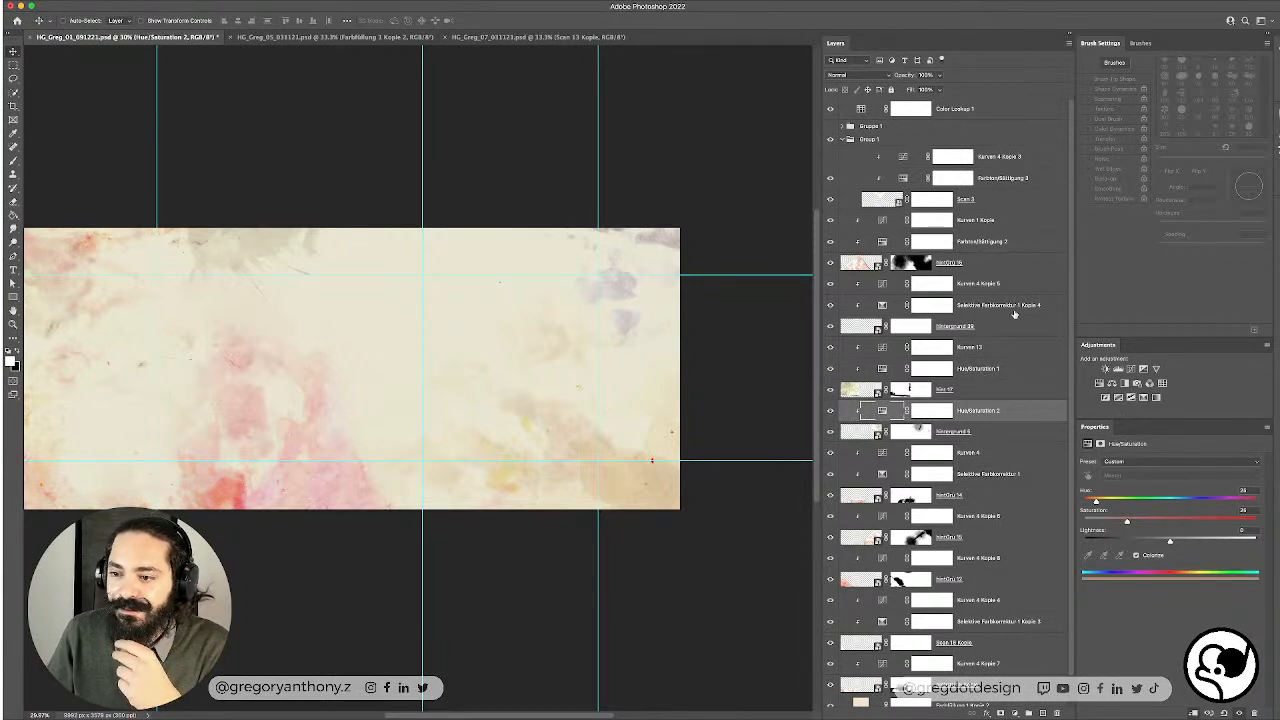
Step: Check the Reds settings and available colour ranges of the Selektive Farbkorrektur 1 Kopie 4 adjustment
click(952, 304)
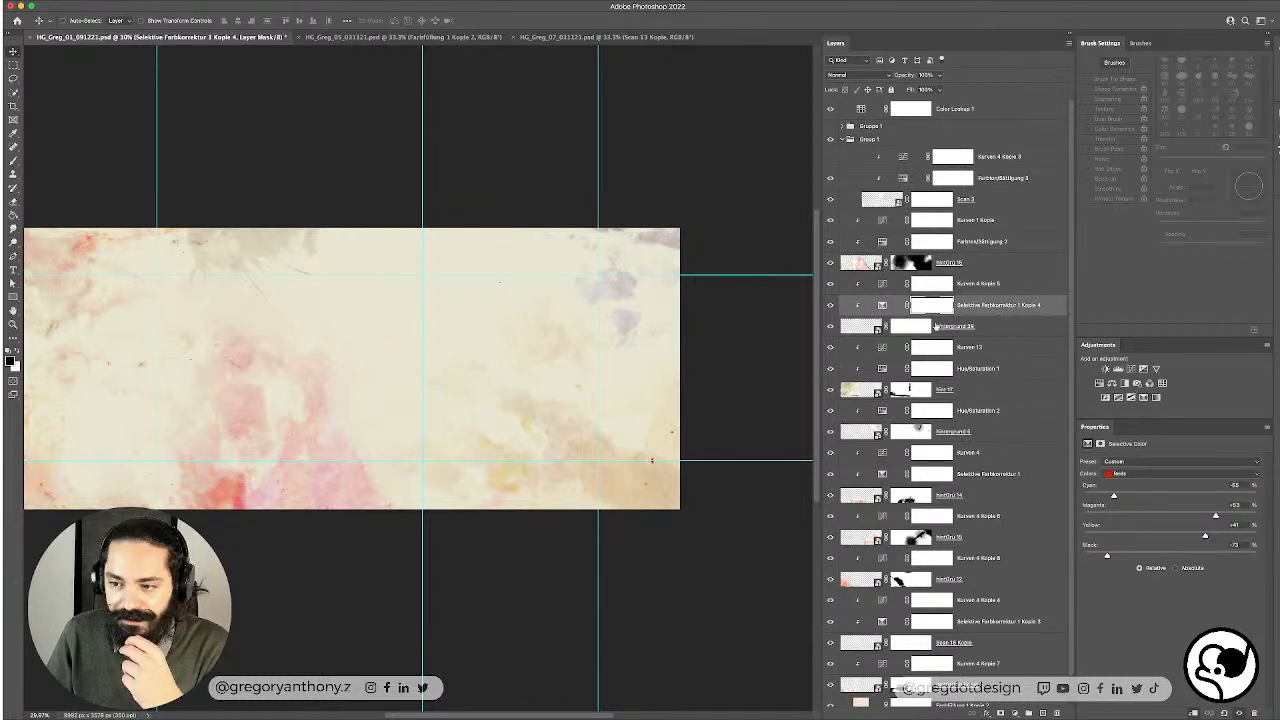
click(1141, 477)
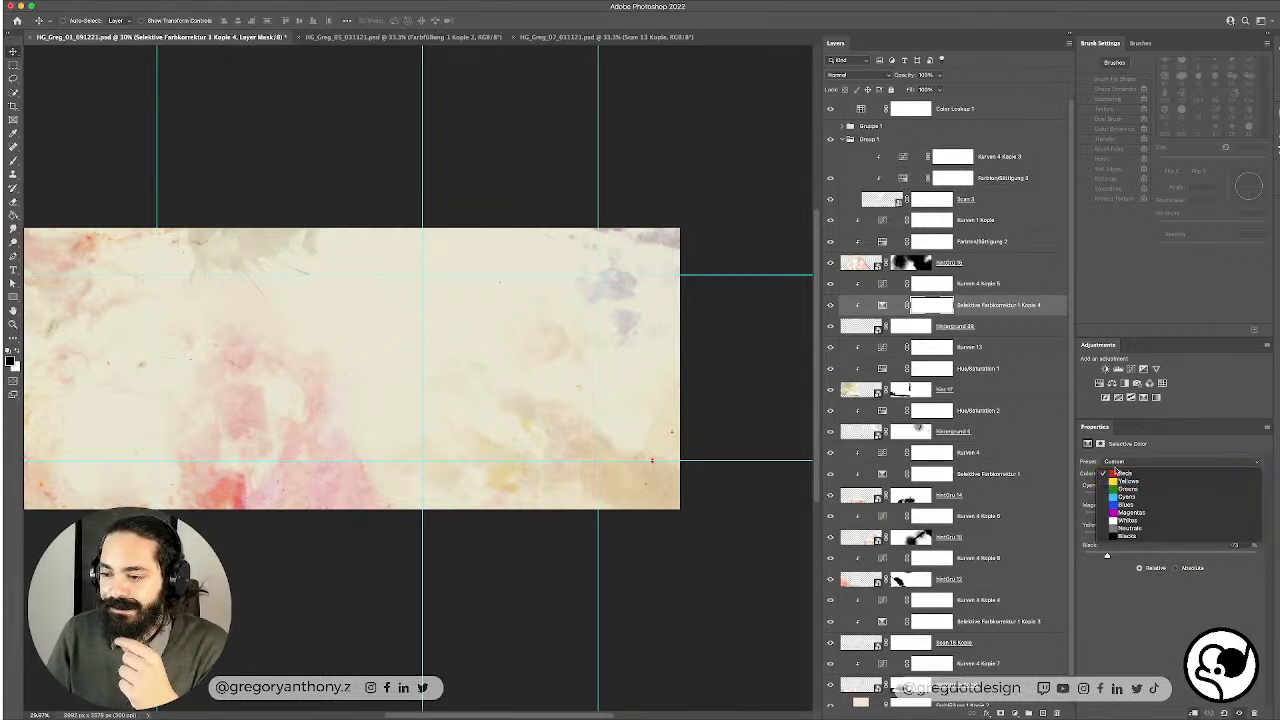
click(1137, 474)
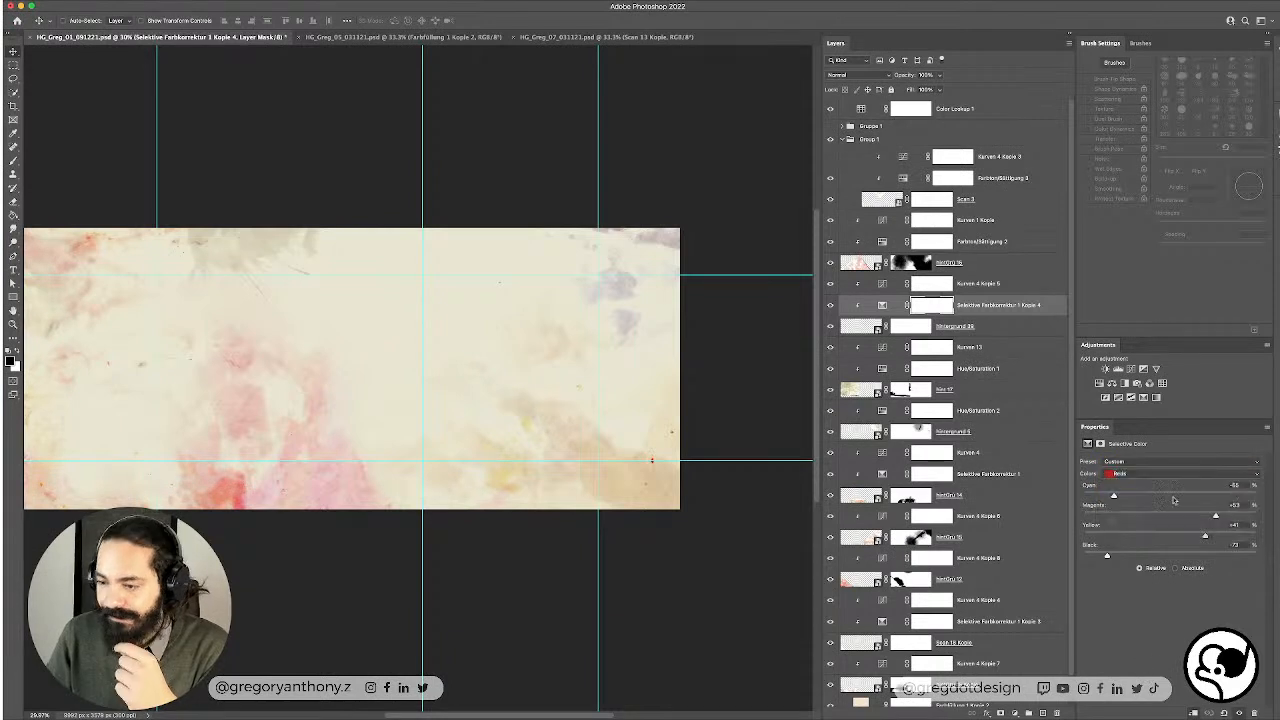
Step: Set Cyan for the Reds to -79% in the Selektive Farbkorrektur 1 Kopie 4 adjustment
drag(1114, 498, 1103, 499)
click(1122, 475)
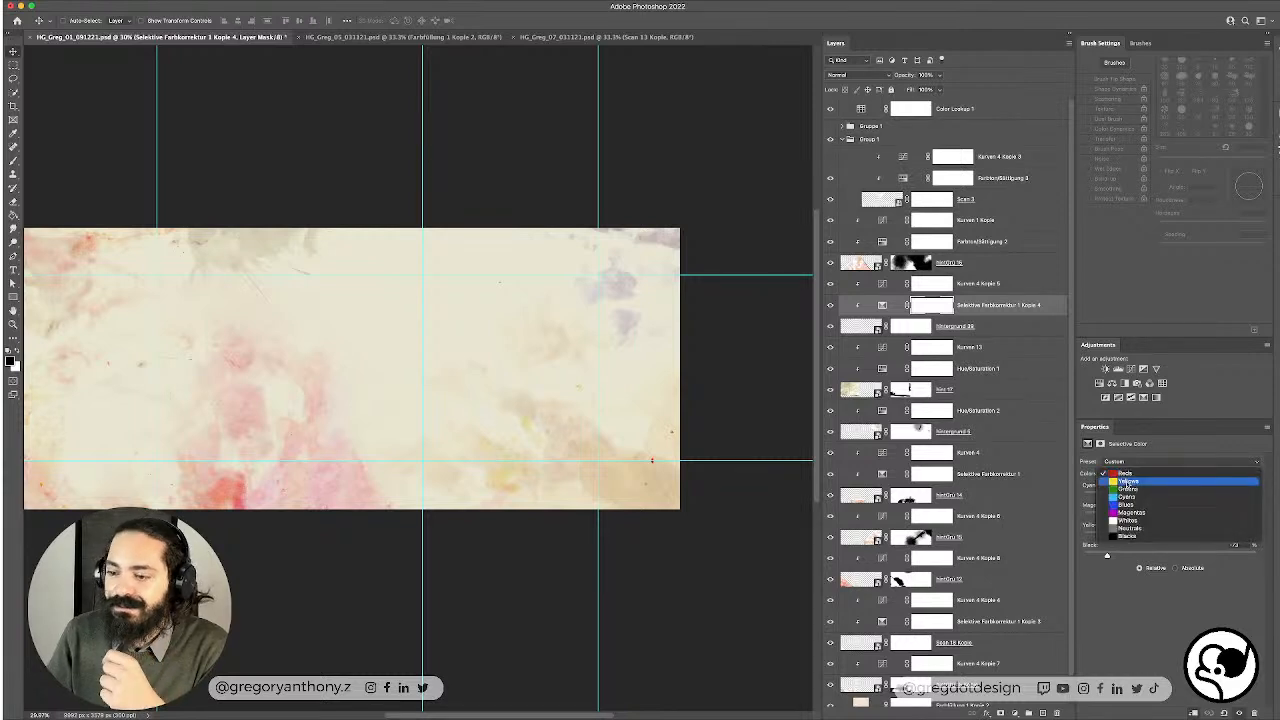
click(1140, 597)
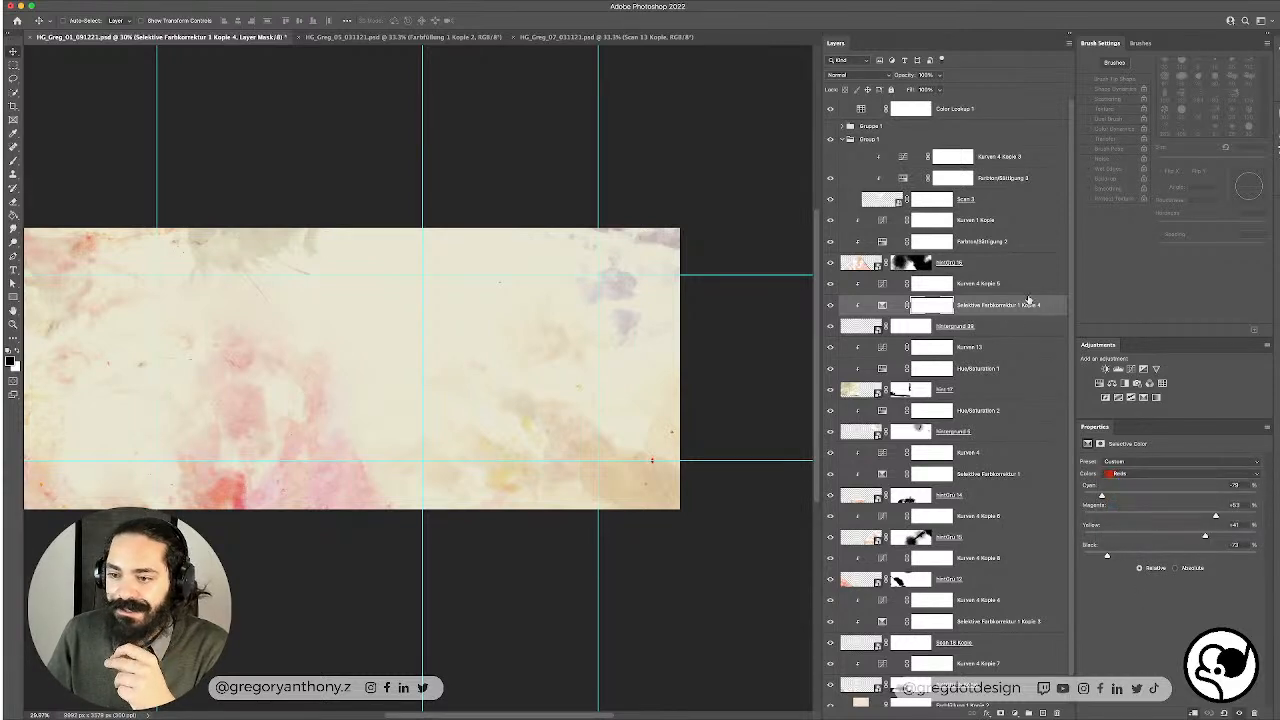
Step: Try a different hue and saturation on the Hue/Saturation 1 adjustment layer, and undo the change
click(1004, 372)
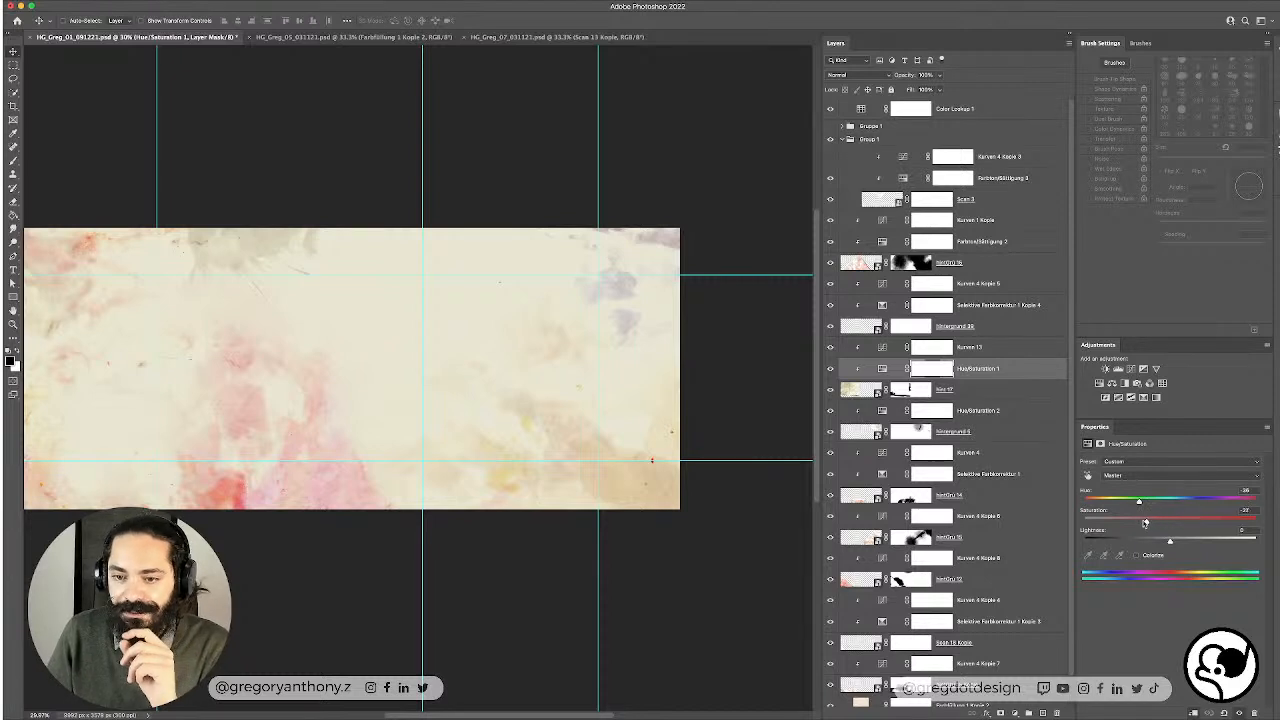
mouse_move(1145, 522)
mouse_down()
mouse_move(1187, 525)
mouse_move(1150, 503)
mouse_up()
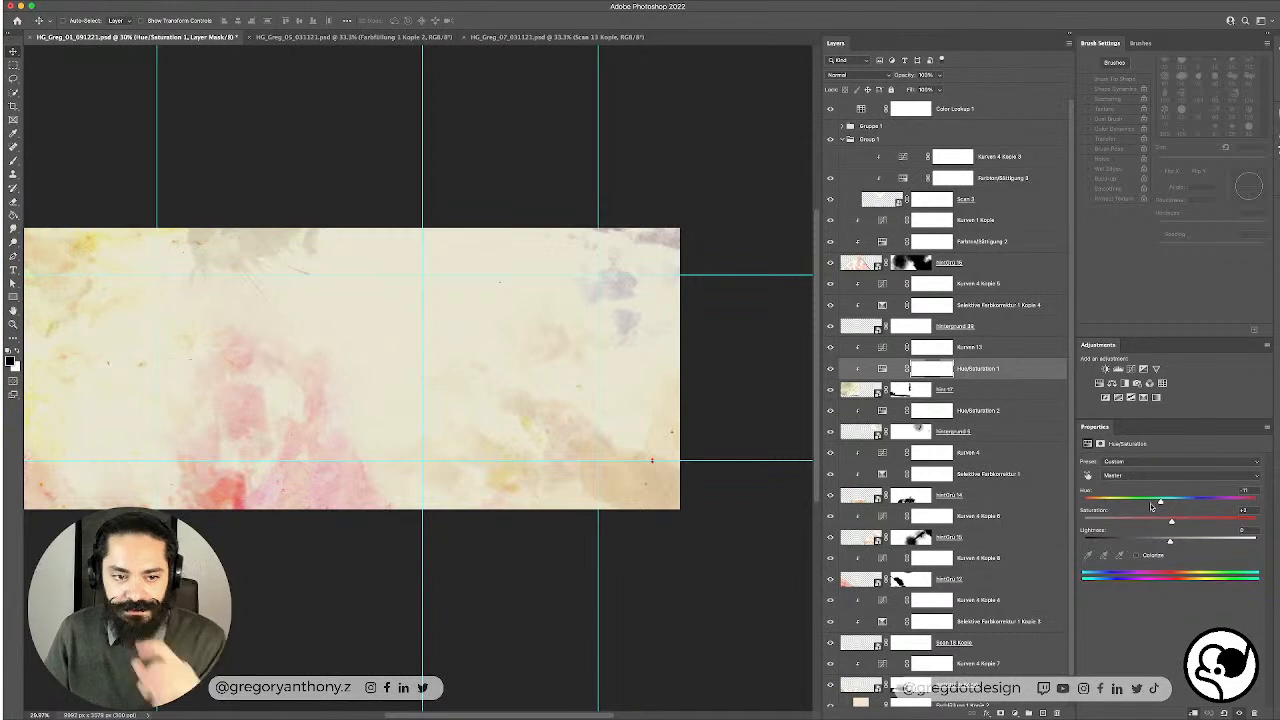
key(super+z)
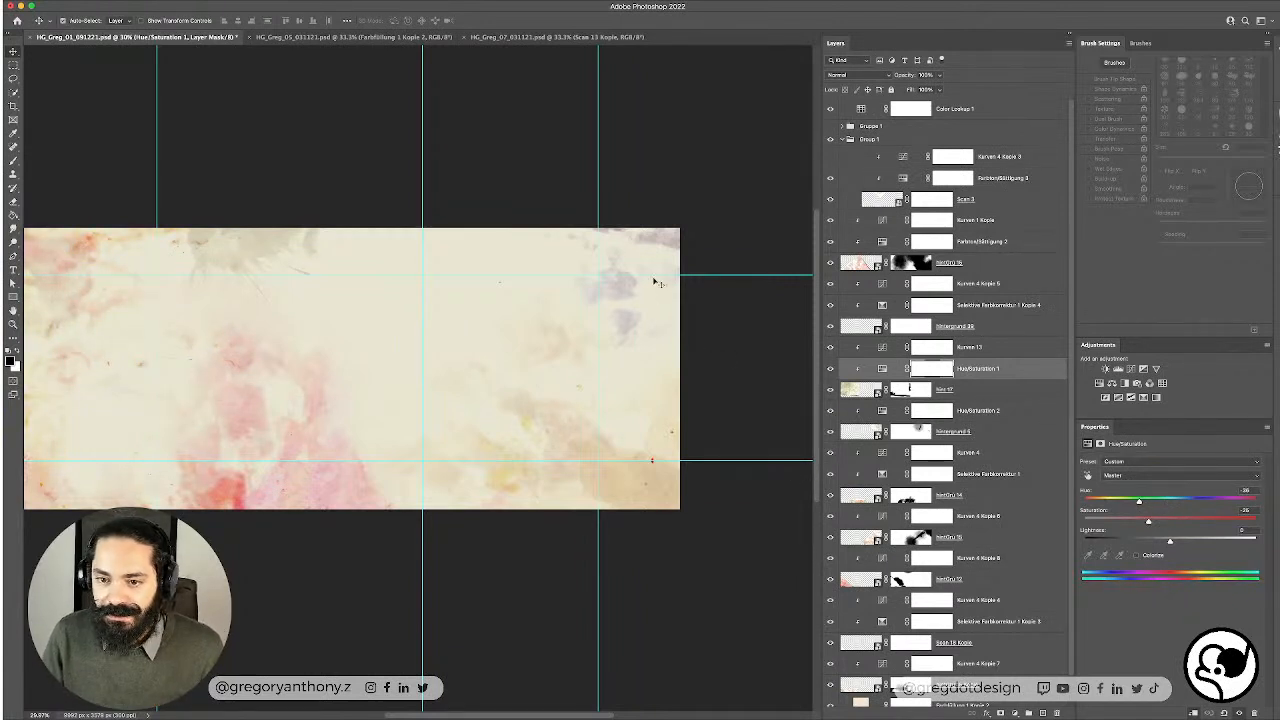
Step: Recolour the bluish Hintergrund 5 stain brown through Hue/Saturation 2, with hue about 30, saturation about 44 and lightness about -18
super+click(655, 246)
click(829, 432)
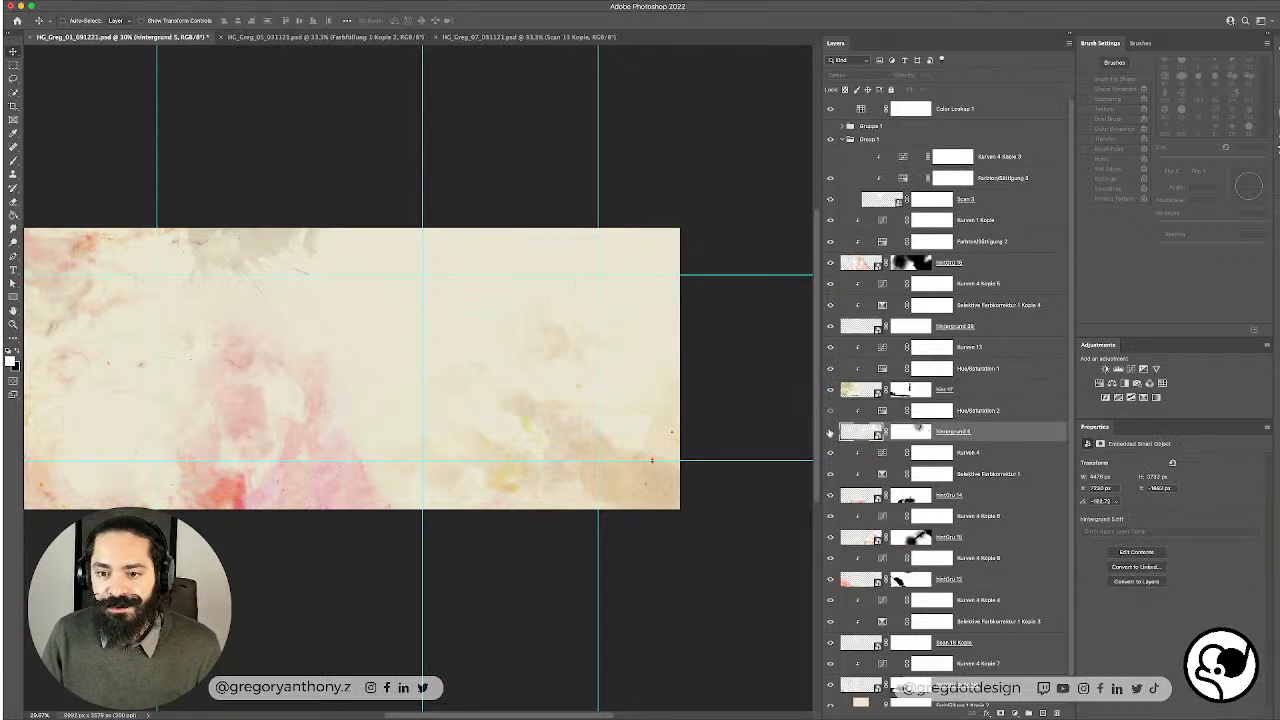
click(829, 432)
click(1033, 409)
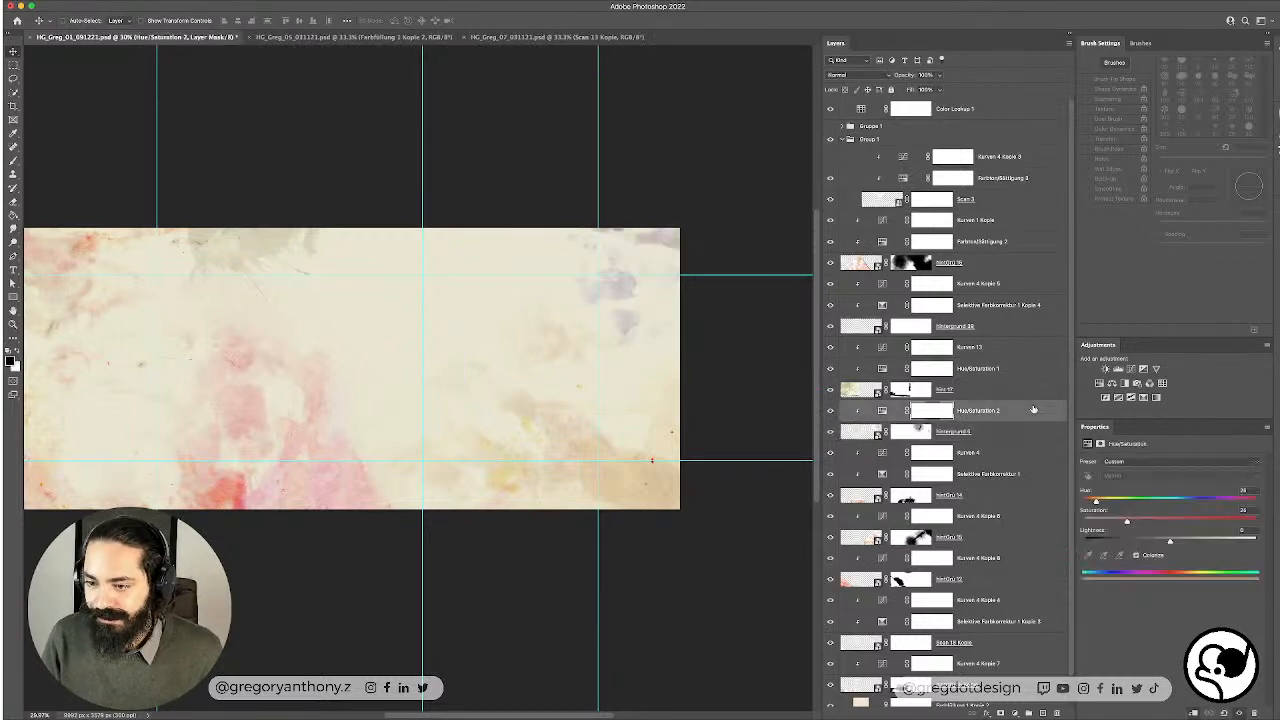
drag(1135, 520, 1094, 500)
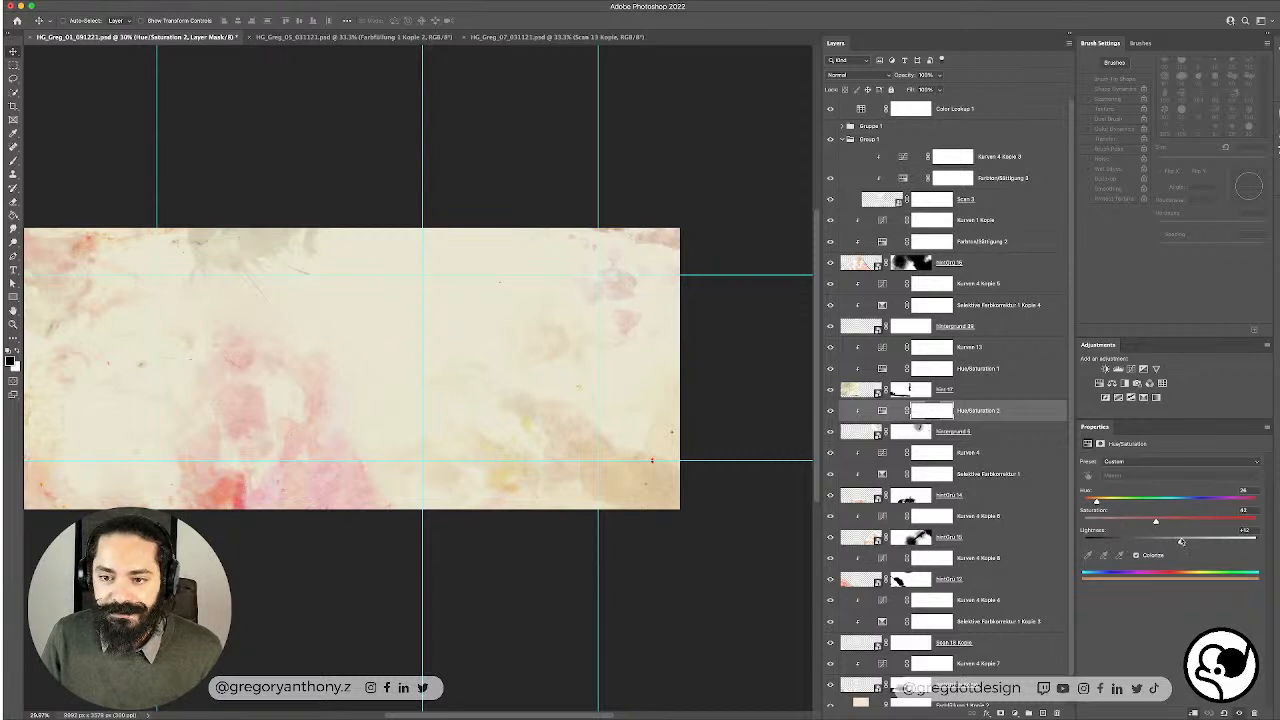
drag(1181, 541, 1094, 502)
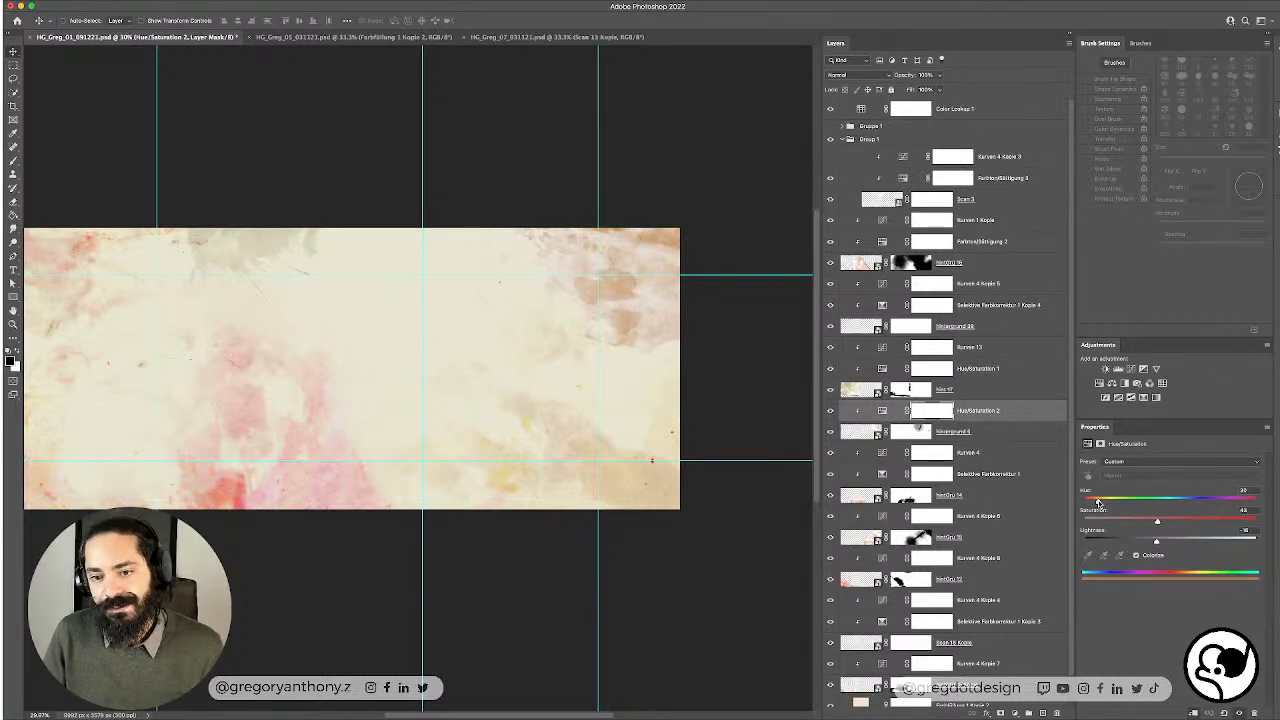
drag(1153, 541, 1158, 542)
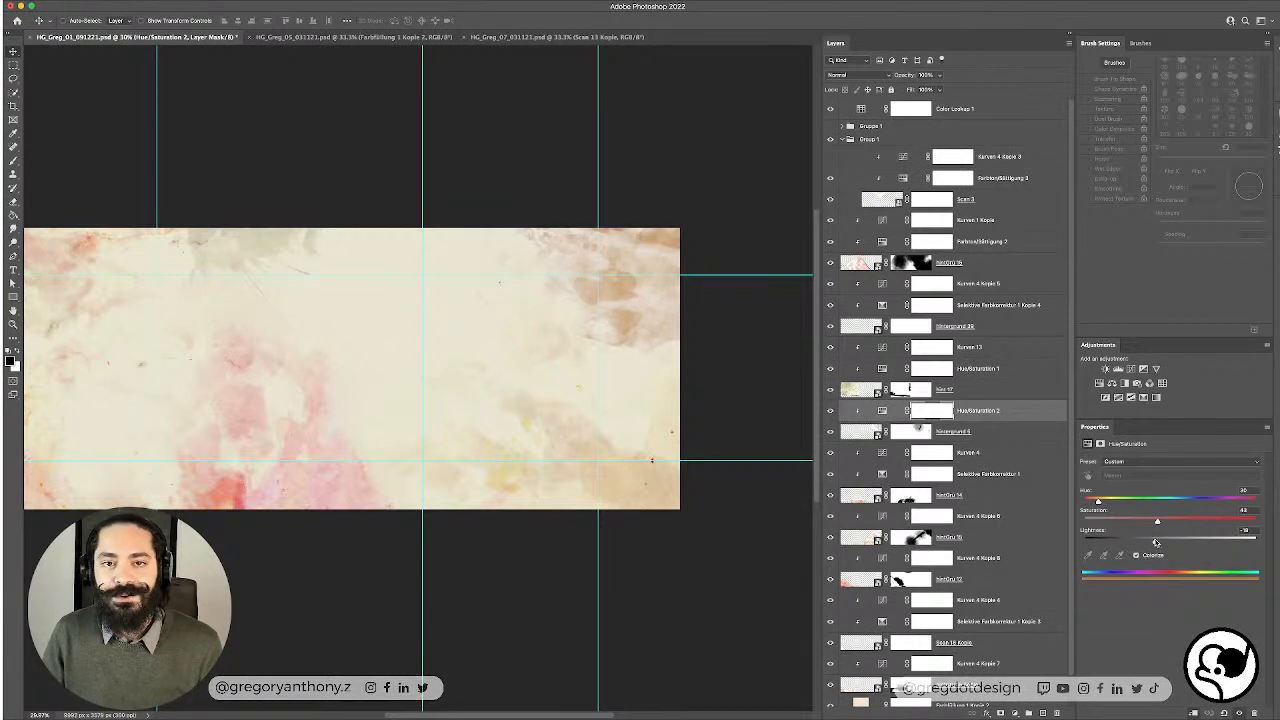
Step: Paint black with the Brush on the Hintergrund 5 layer mask to hide the hard edge beneath the brown stain
click(1000, 433)
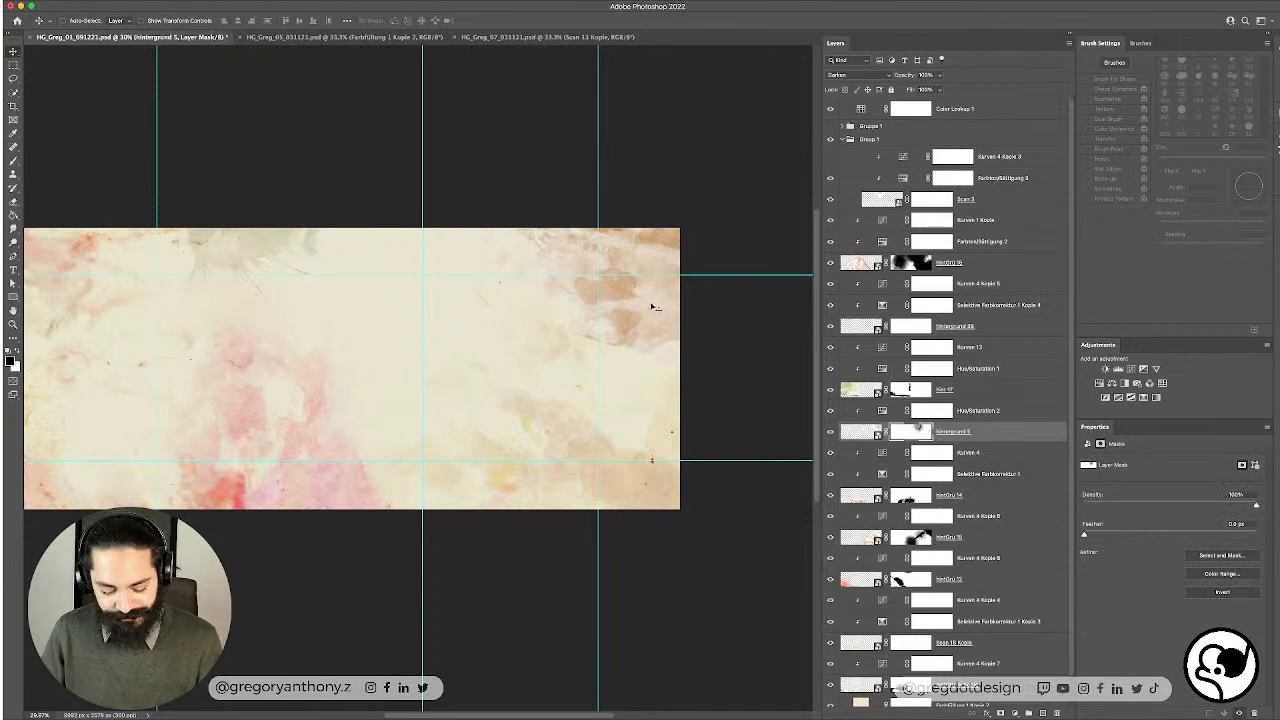
scroll(606, 342, up, 5)
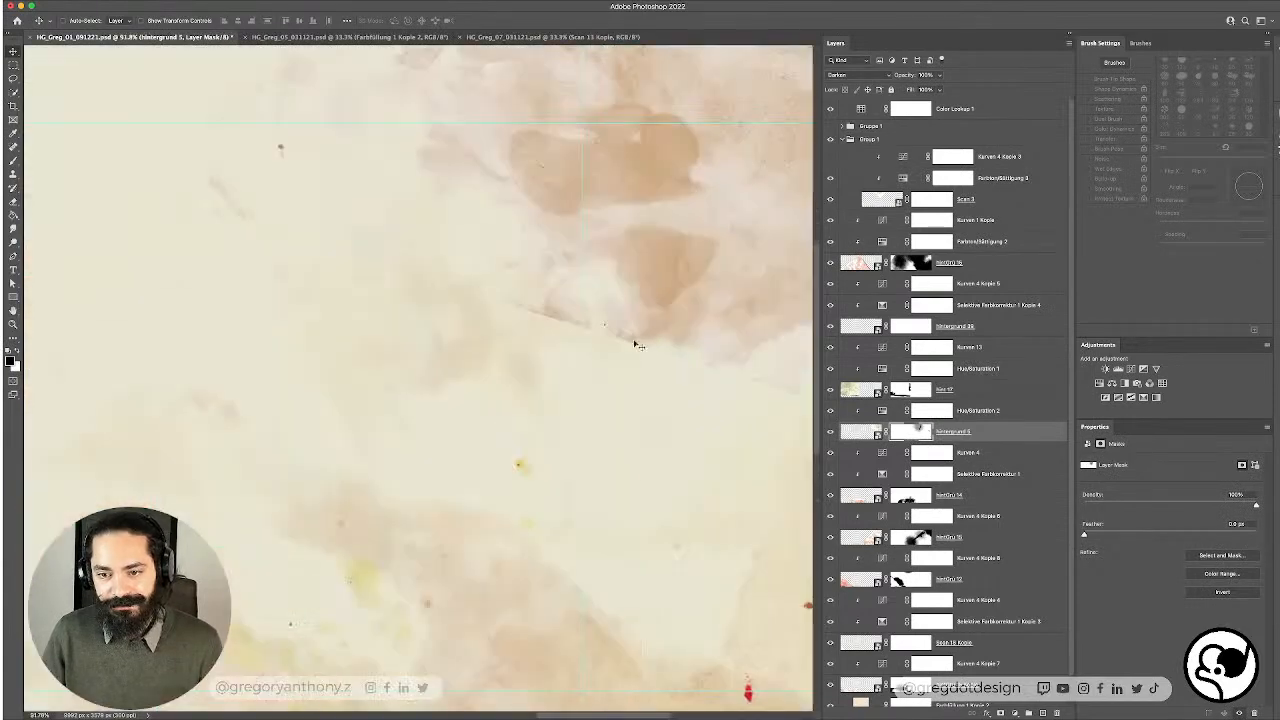
drag(709, 361, 654, 340)
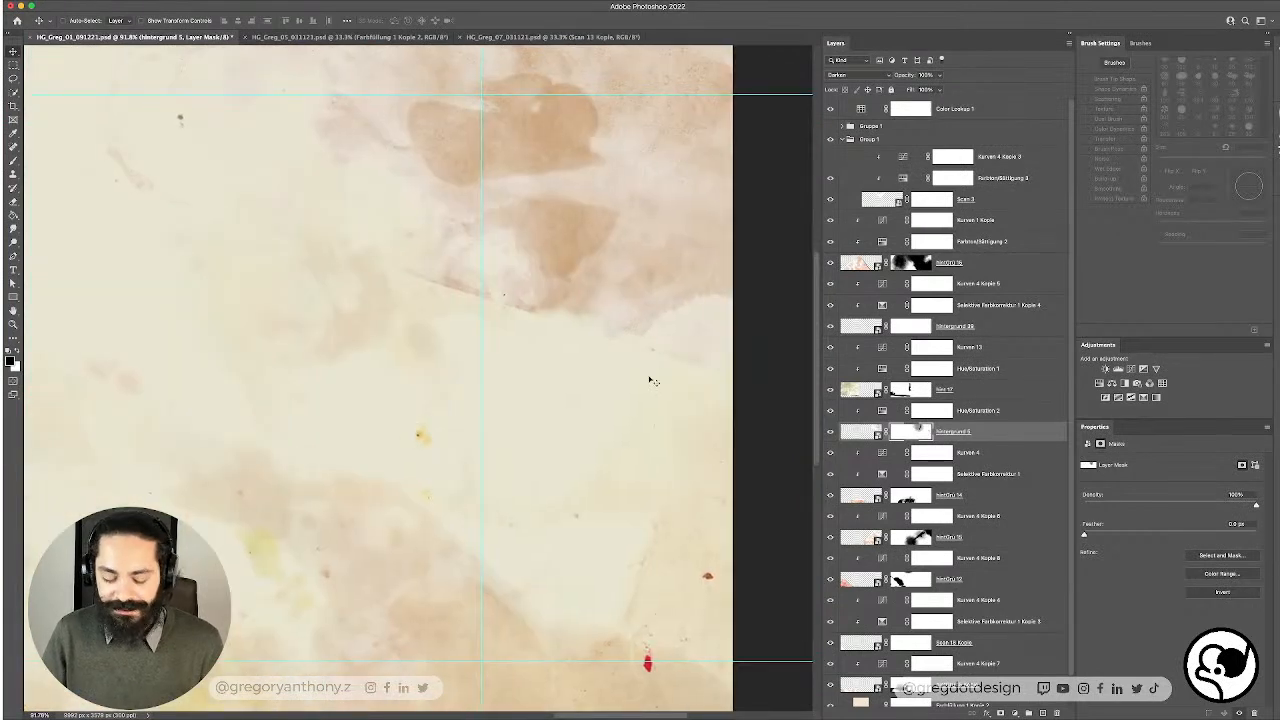
key(b)
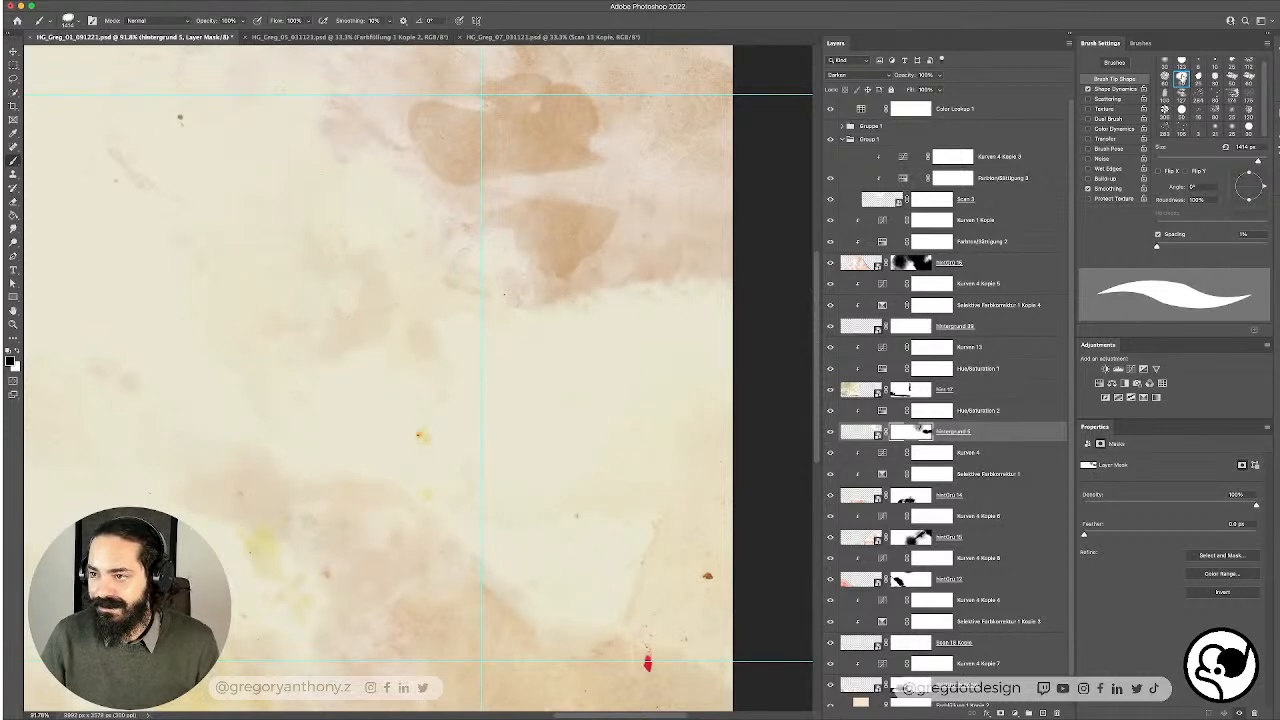
Step: Try the Kyle's Concept Brushes All Purpose and Kyle's Spatter Brushes Pressure presets from the Special Effects Brushes
click(1140, 43)
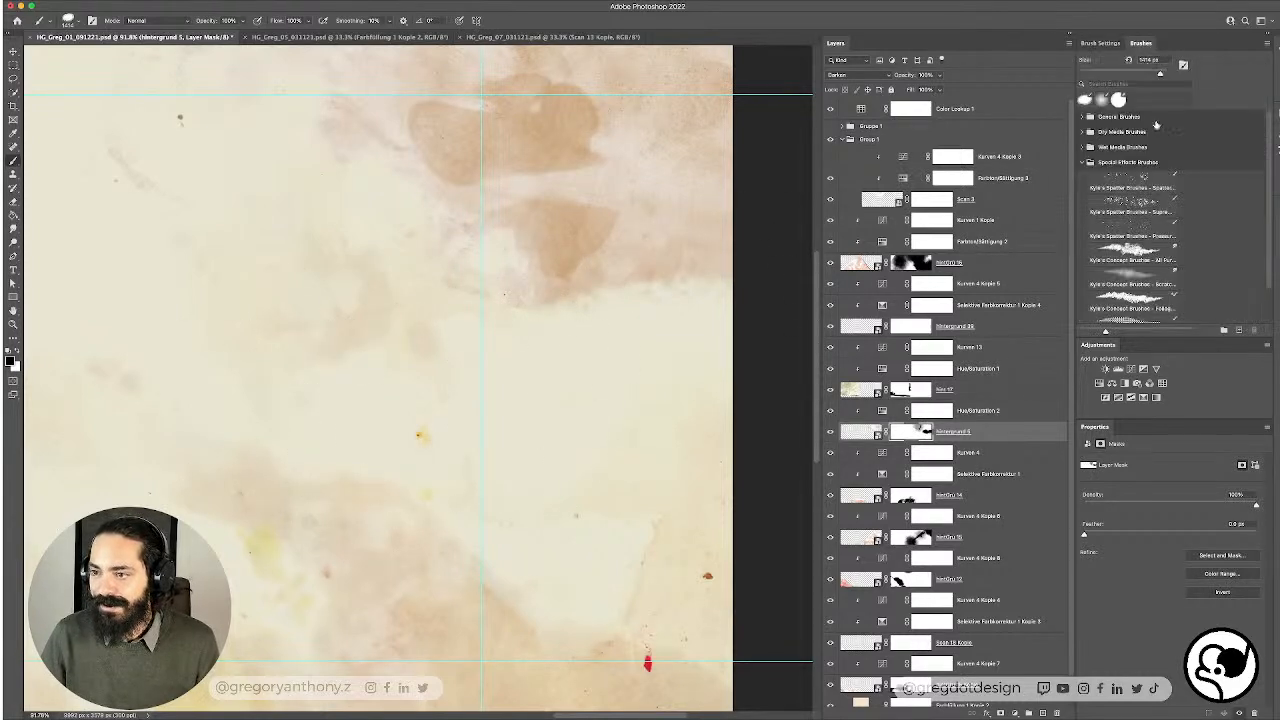
scroll(1184, 253, down, 2)
click(1132, 212)
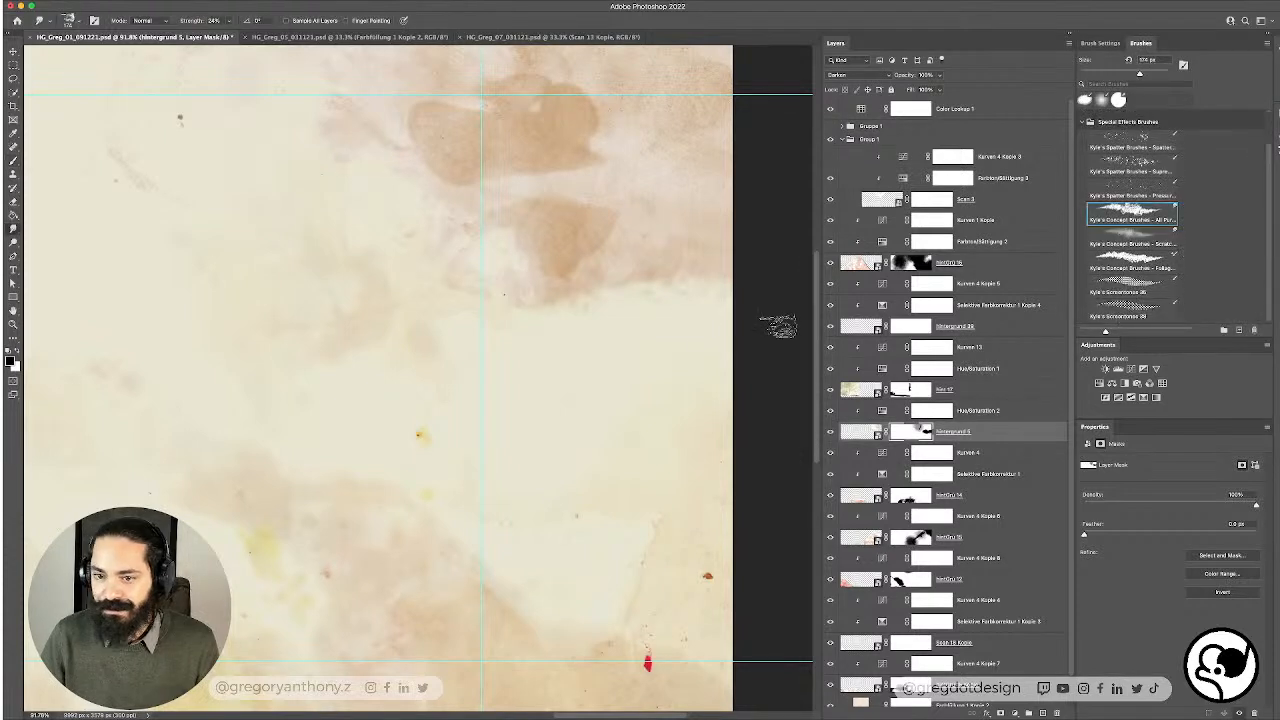
right_click(687, 327)
click(1140, 187)
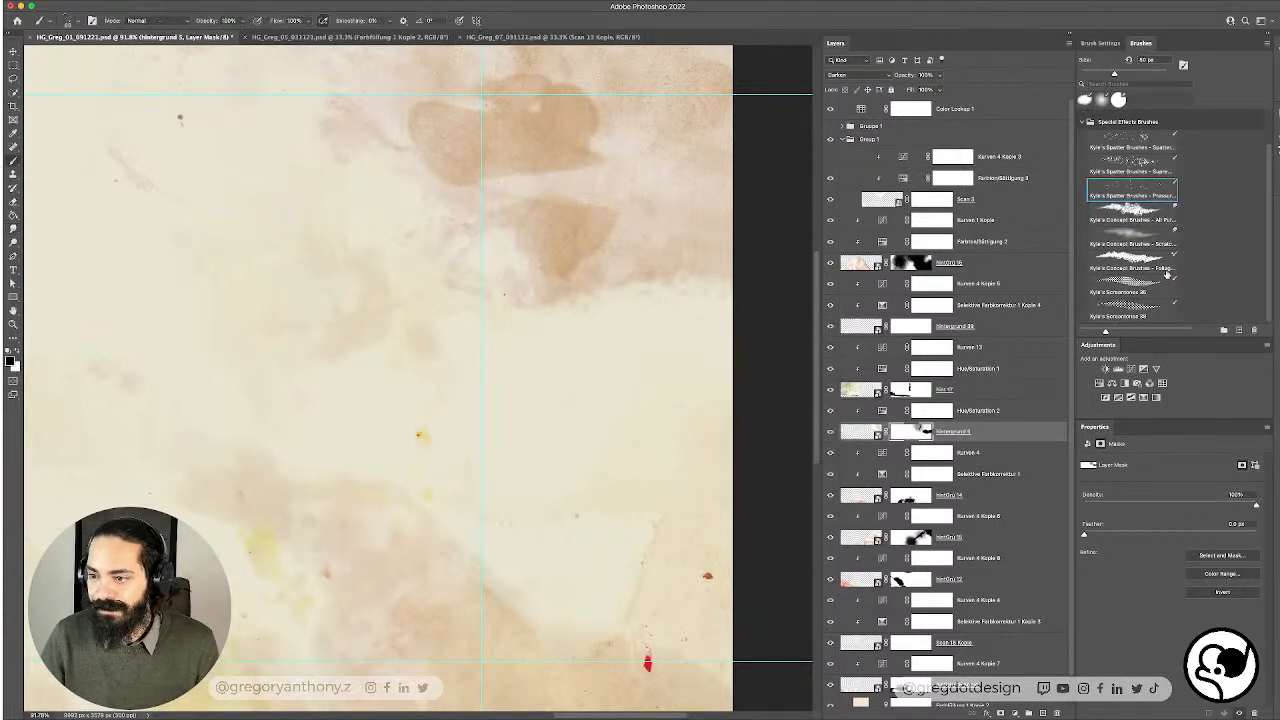
Step: Choose the Wet Blender 50 smudge preset from the Wet Media Brushes and dab it at about 460 px on the stain's edge
scroll(1149, 182, up, 2)
click(1120, 148)
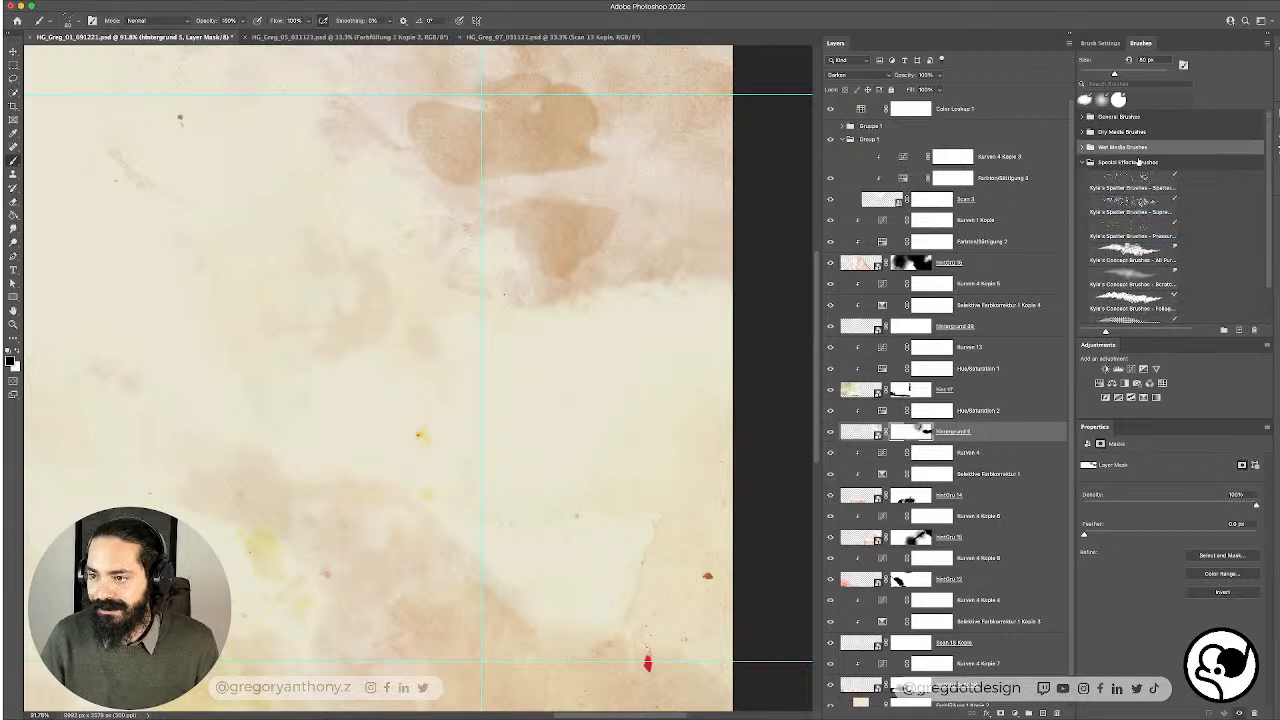
click(1080, 148)
click(1136, 214)
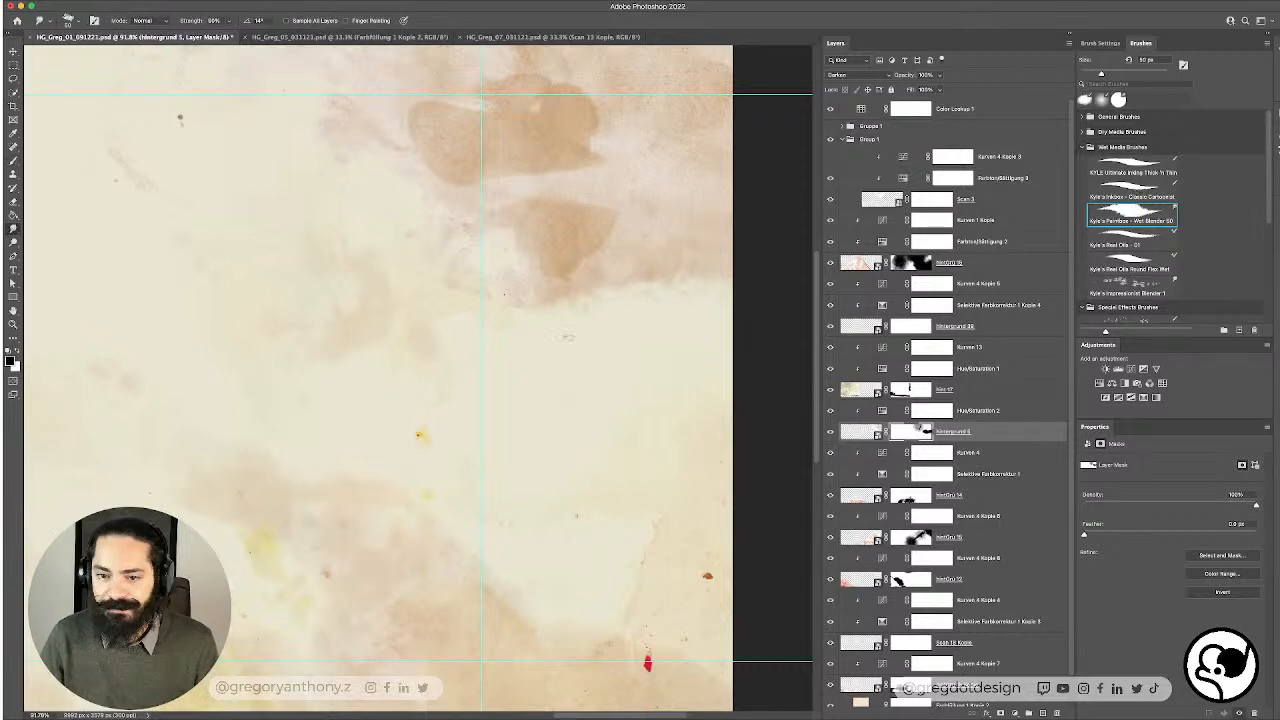
right_click(573, 333)
click(684, 358)
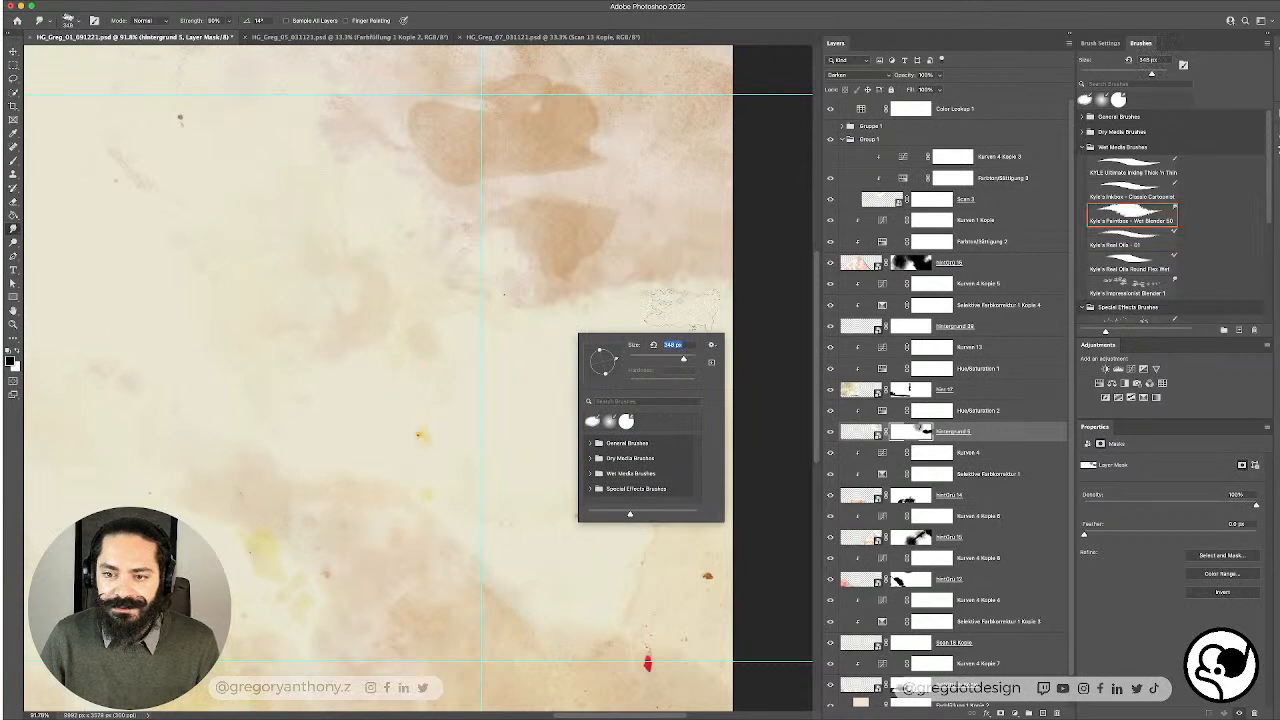
click(688, 358)
click(680, 286)
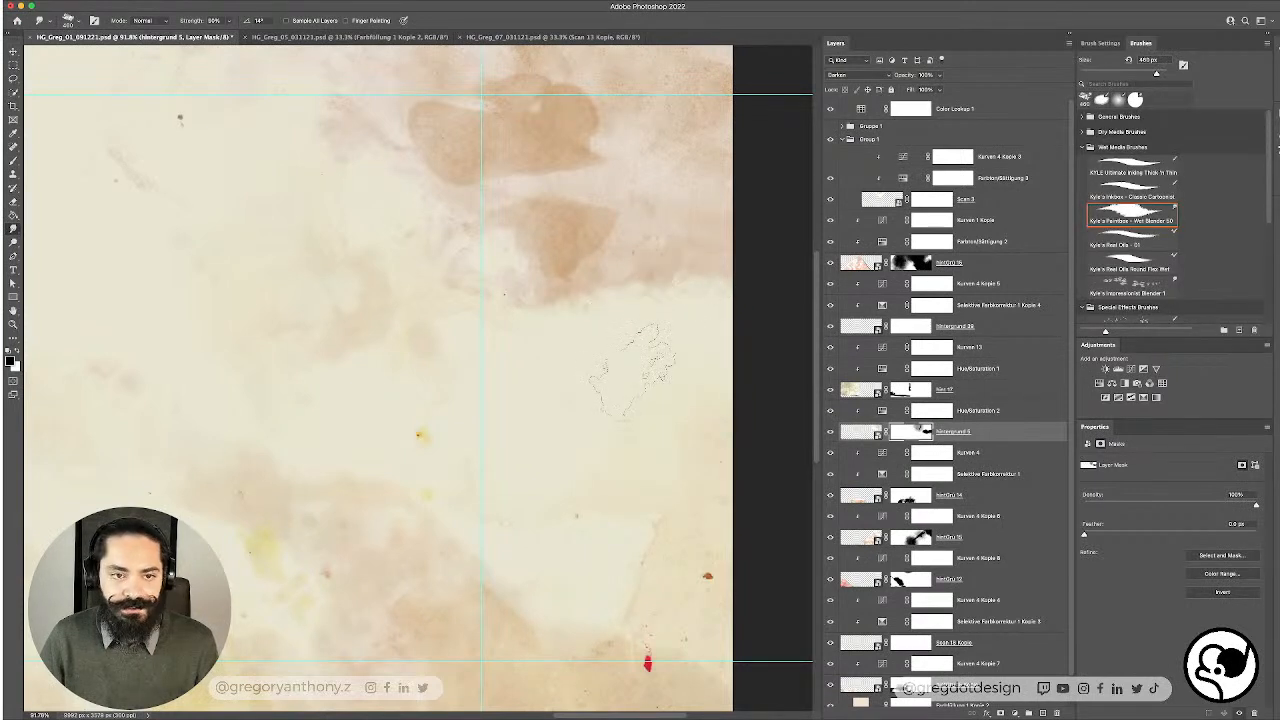
Step: Enlarge the smudge brush to about 2480 px and smear the Hintergrund 5 mask across the brown stain
right_click(631, 306)
click(738, 329)
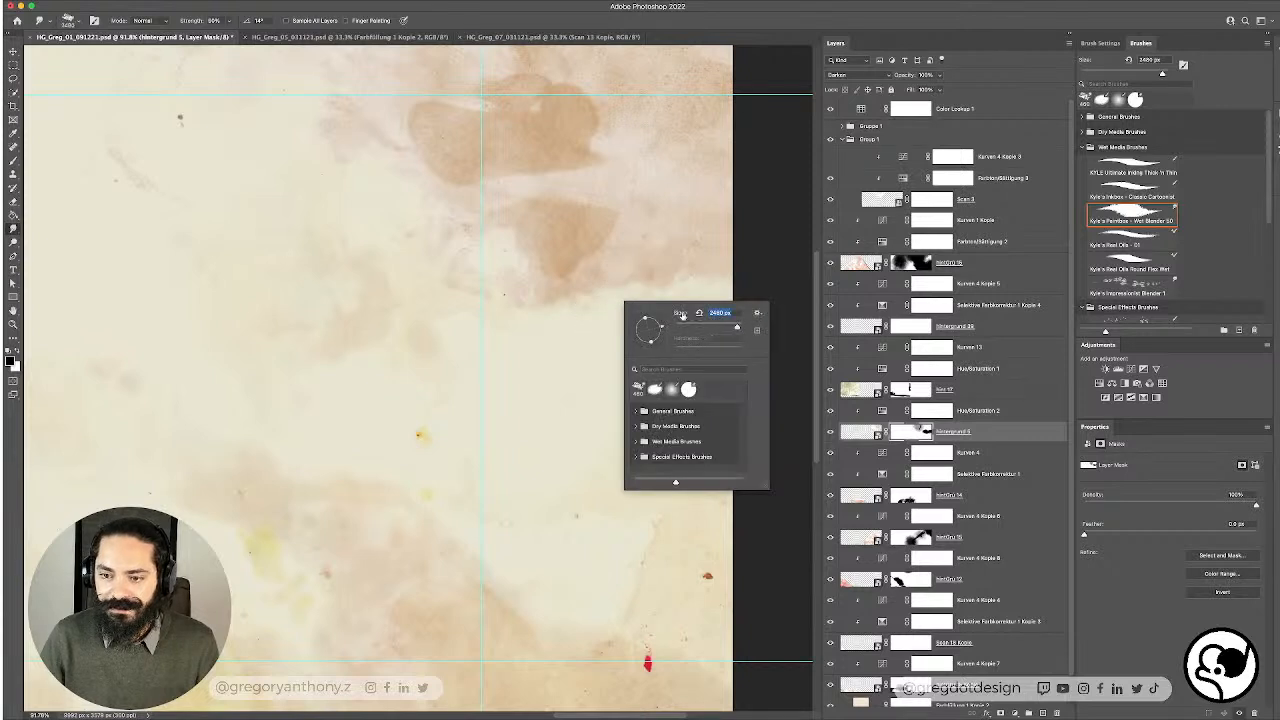
mouse_move(580, 220)
mouse_down()
mouse_move(655, 285)
mouse_move(705, 255)
mouse_up()
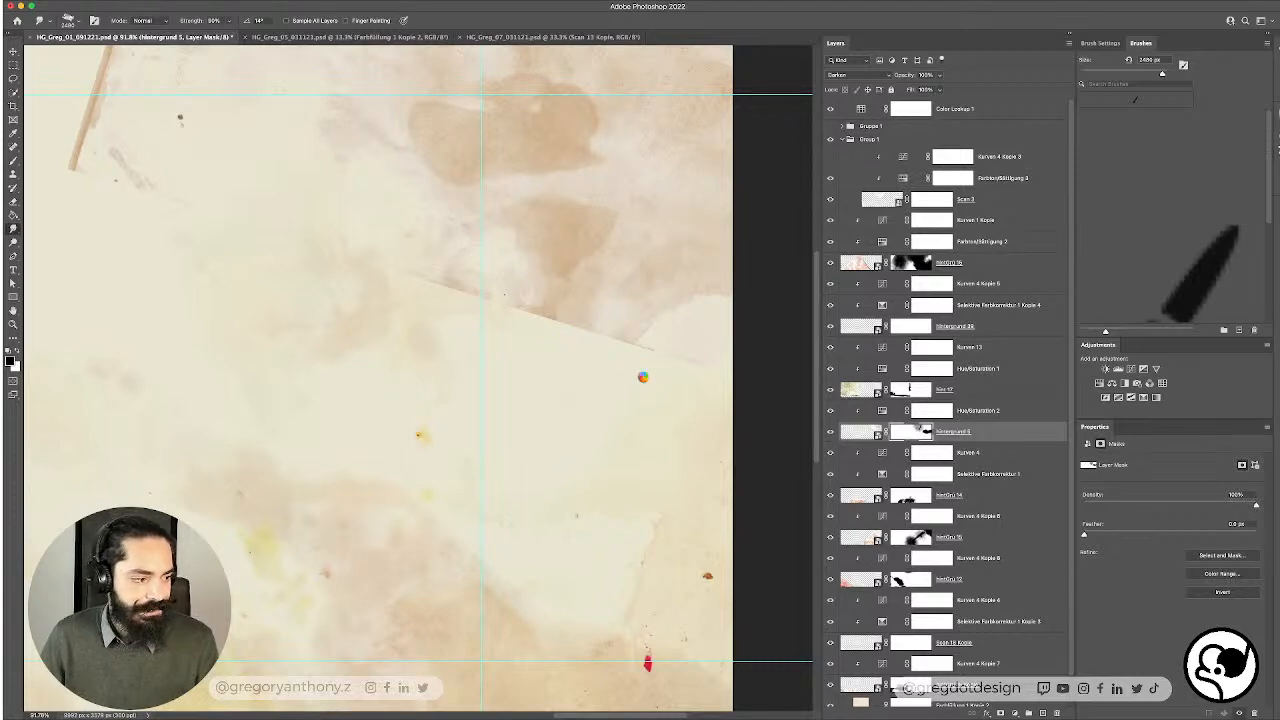
scroll(645, 376, down, 15)
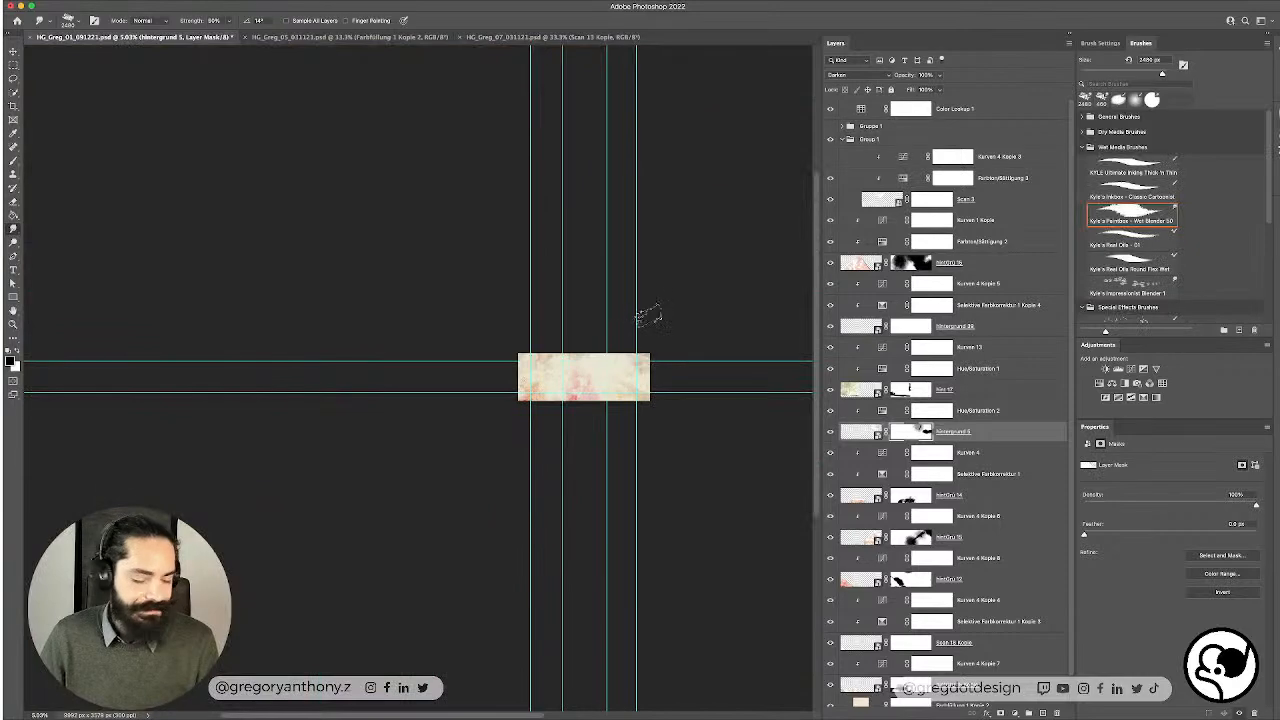
scroll(628, 362, up, 8)
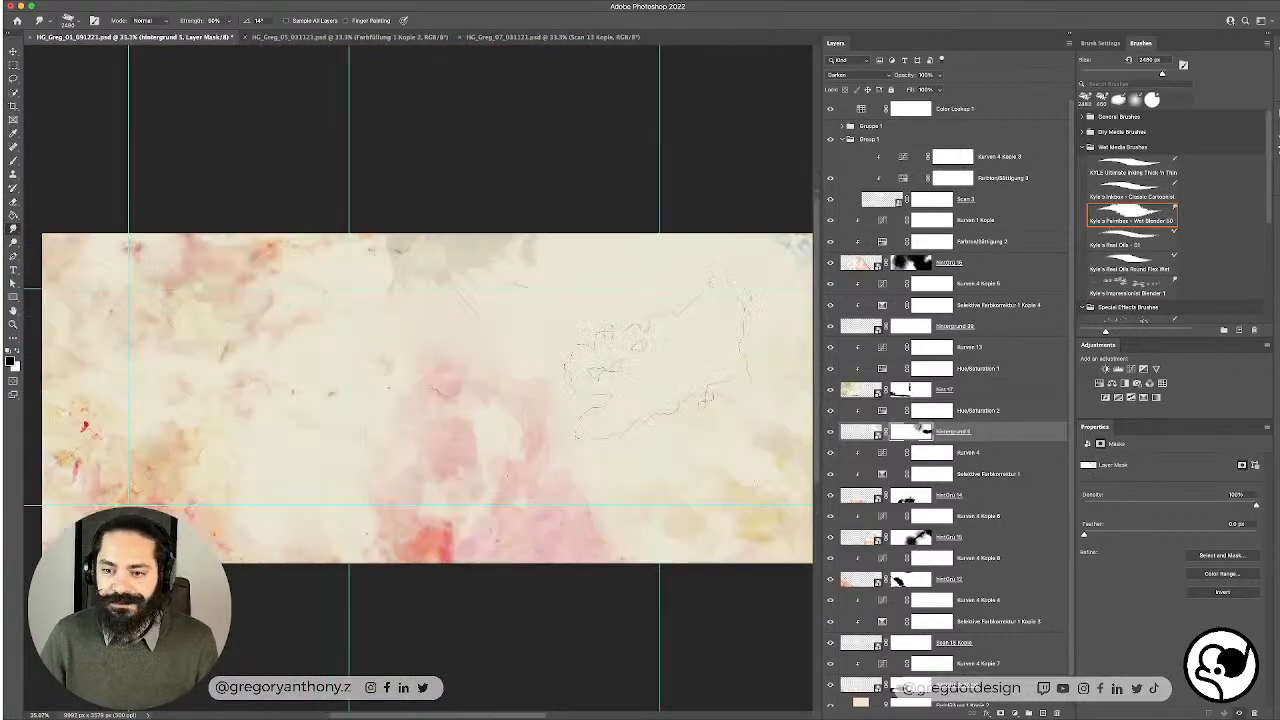
mouse_move(714, 382)
mouse_down()
mouse_move(375, 355)
mouse_move(361, 375)
mouse_up()
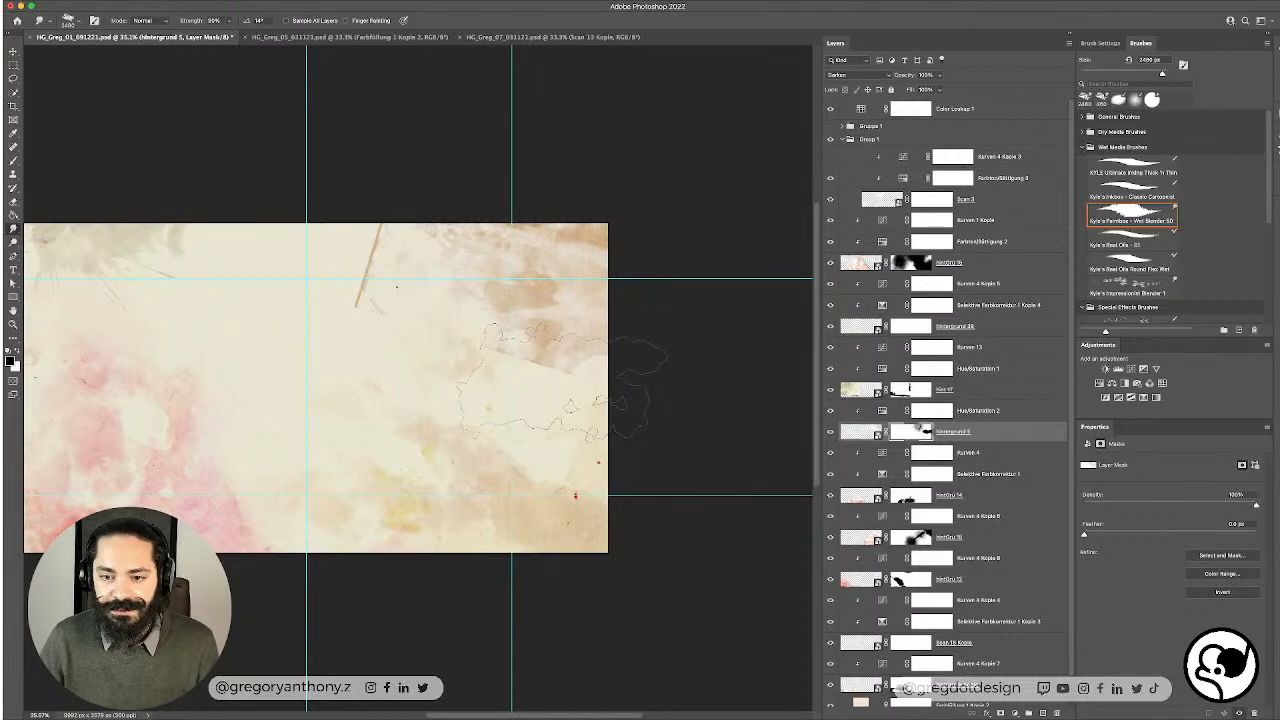
Step: Try the Kyle's Real Oils Round Flex Wet, Concept Brushes All Purpose and Concept Brushes Scratch presets
click(1139, 271)
scroll(1142, 288, down, 5)
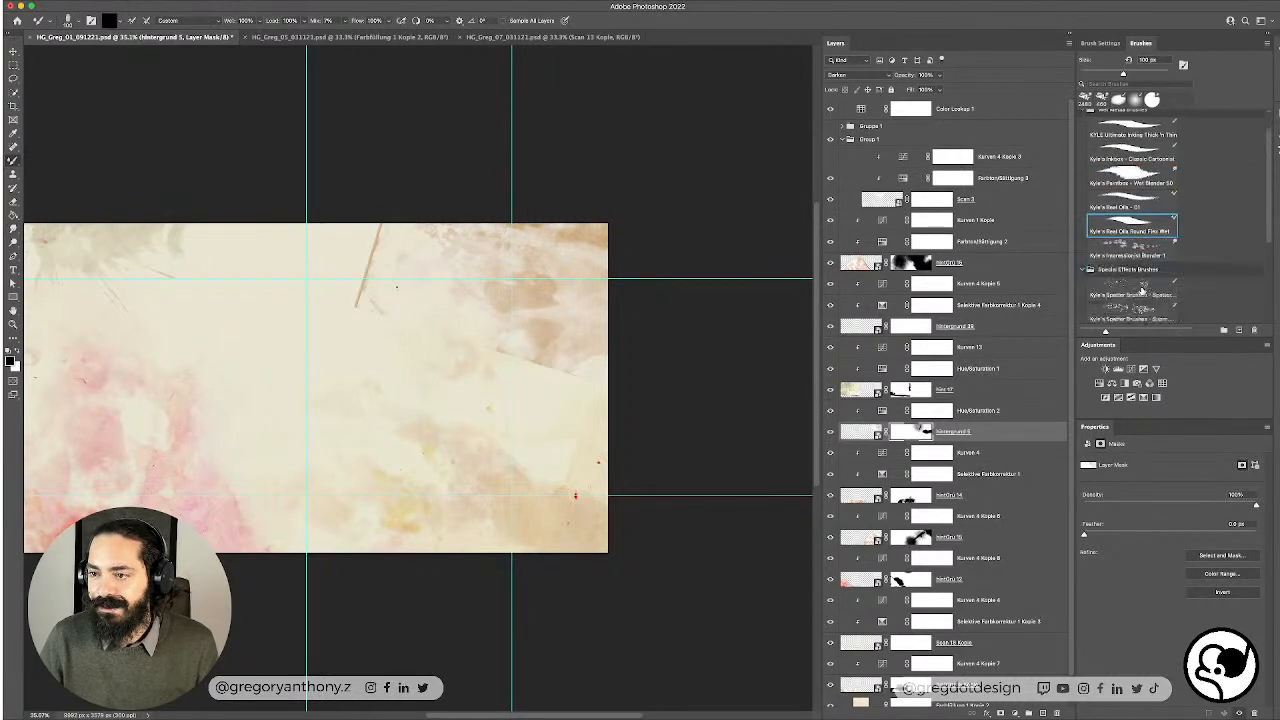
click(1135, 216)
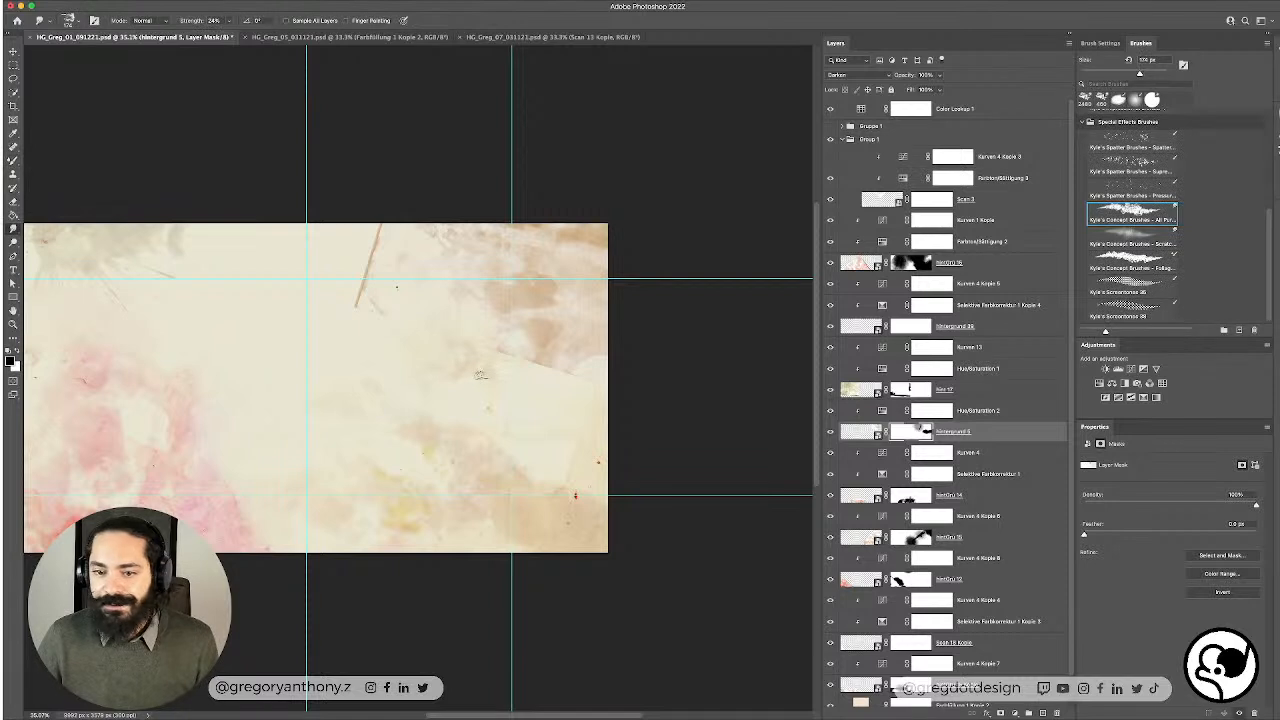
click(1141, 241)
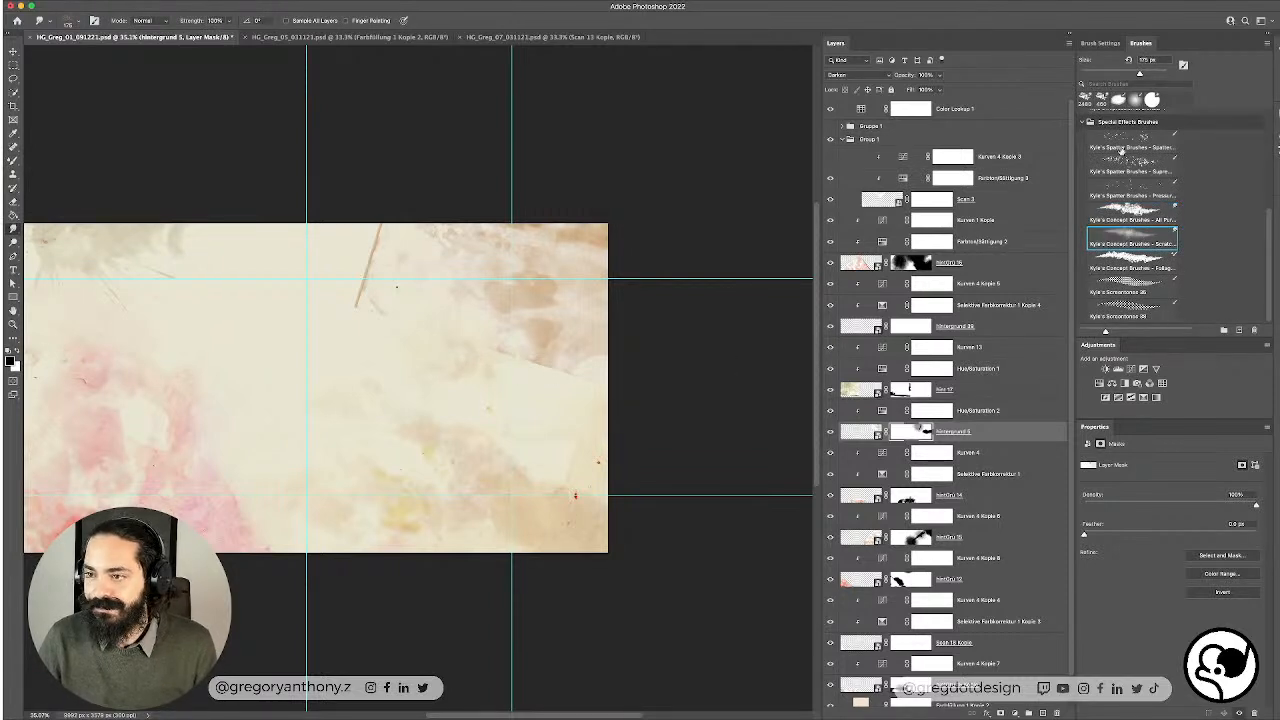
scroll(1121, 148, up, 4)
scroll(1122, 148, down, 4)
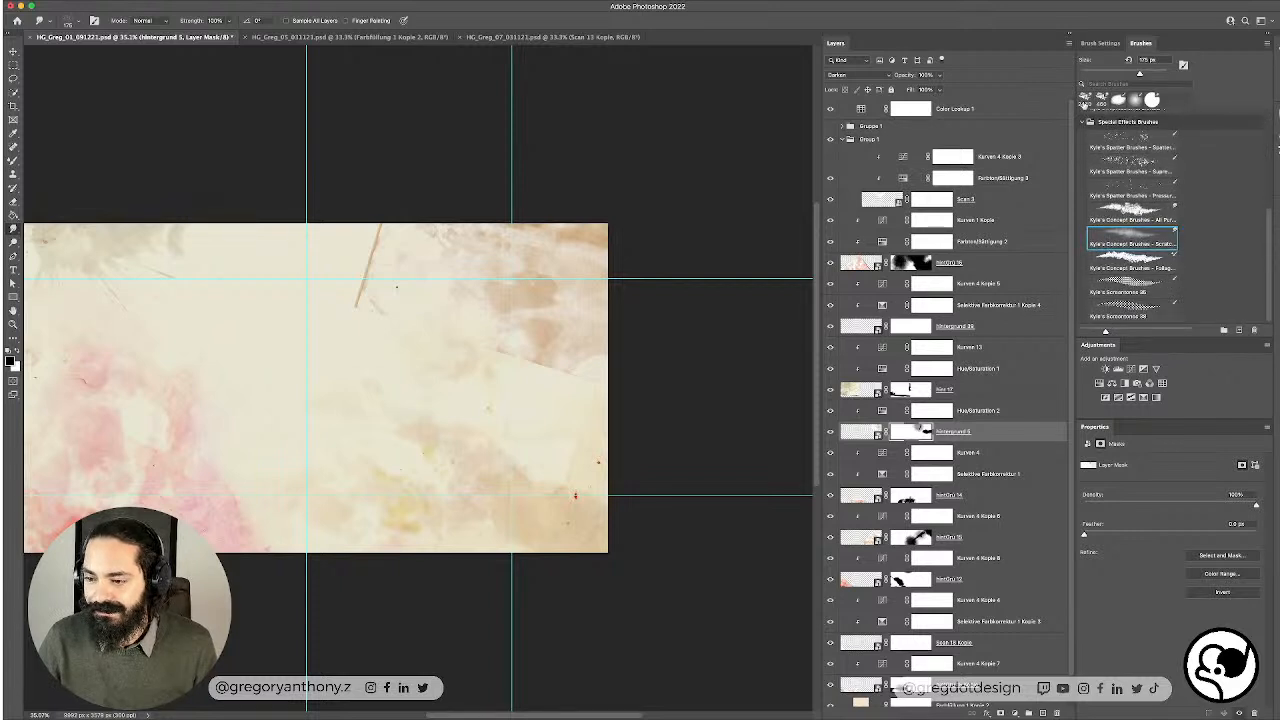
click(1084, 102)
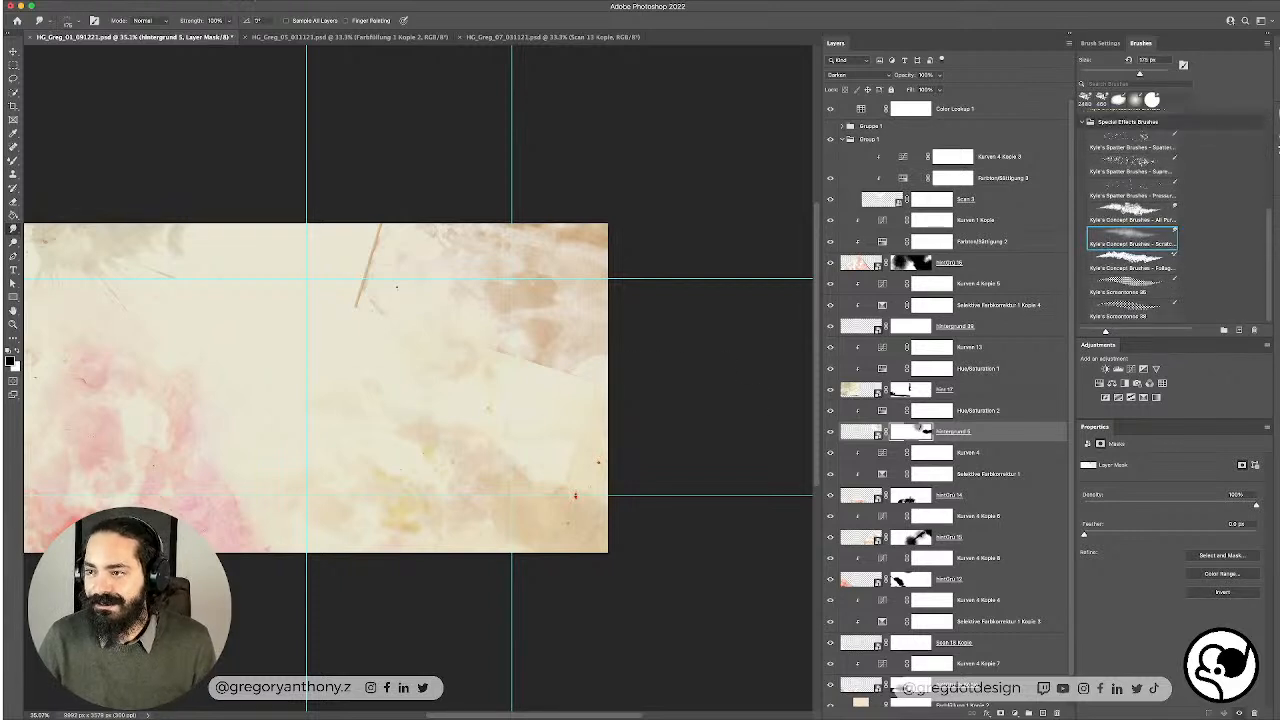
right_click(494, 381)
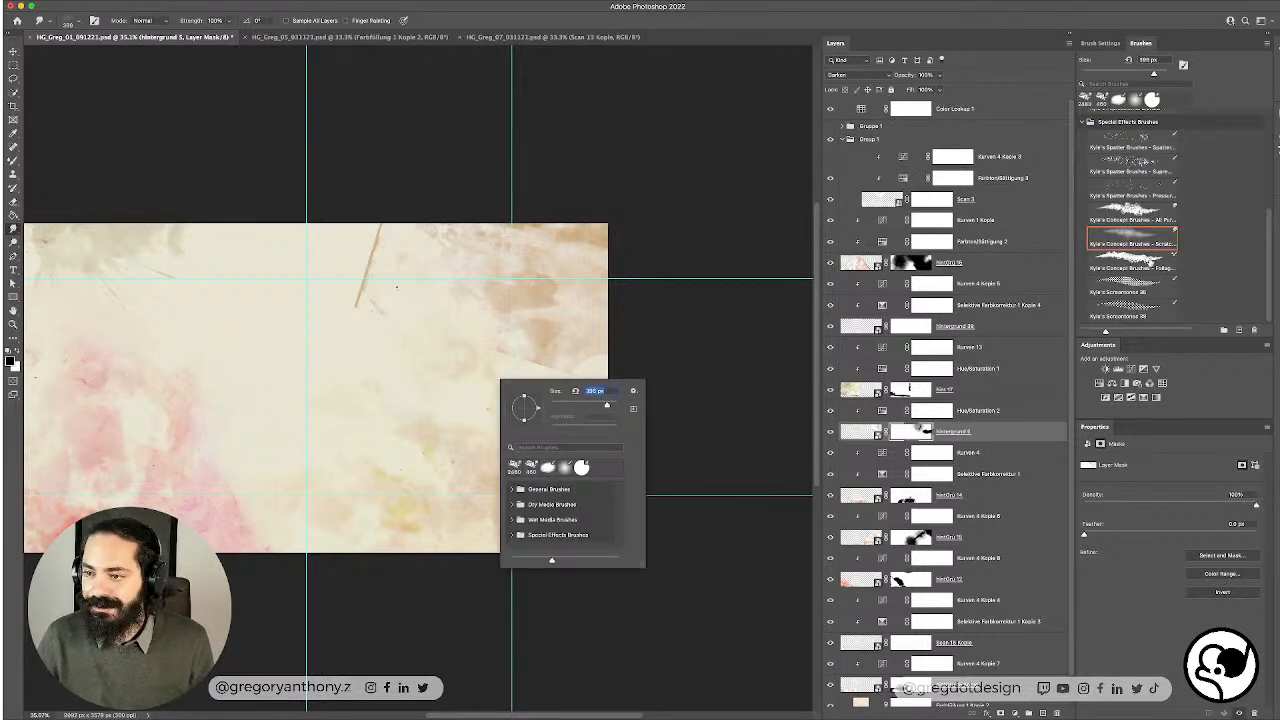
Step: Blend the brown stain's hard edge on the Hintergrund 5 mask with the Kyle's Concept Brushes Foliage mixer preset at 1400 px
click(1150, 260)
right_click(593, 405)
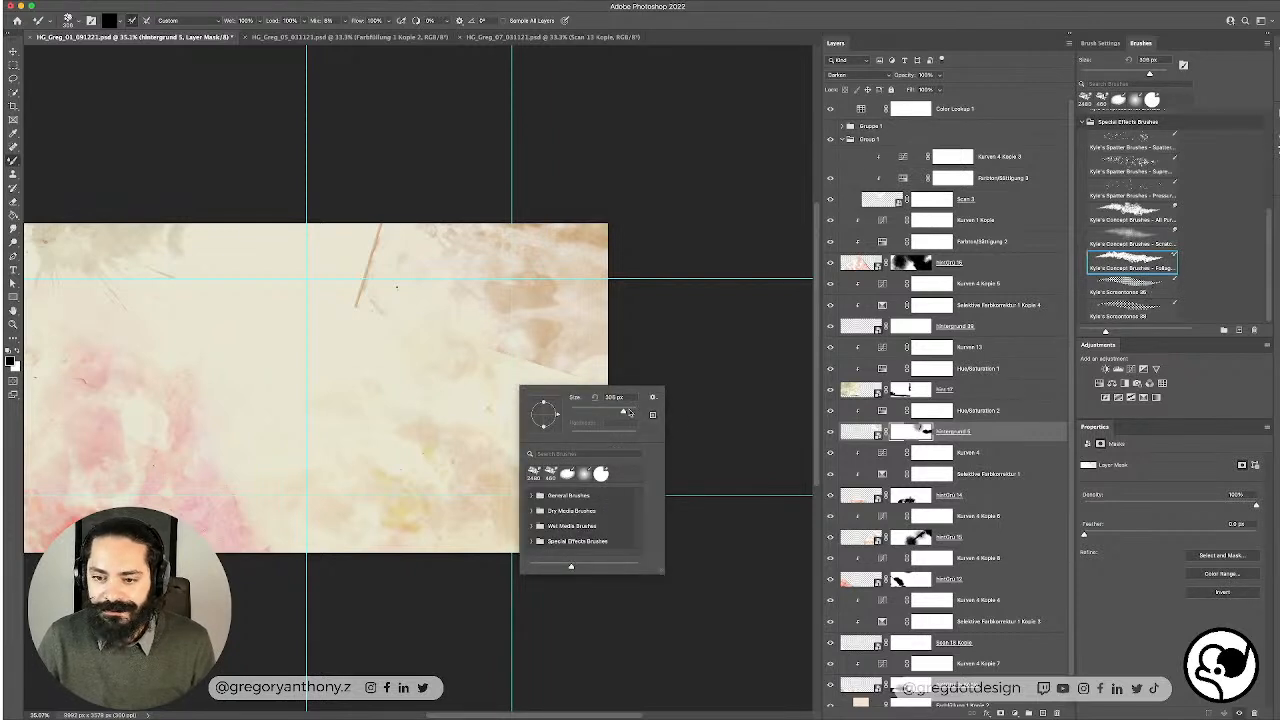
click(628, 412)
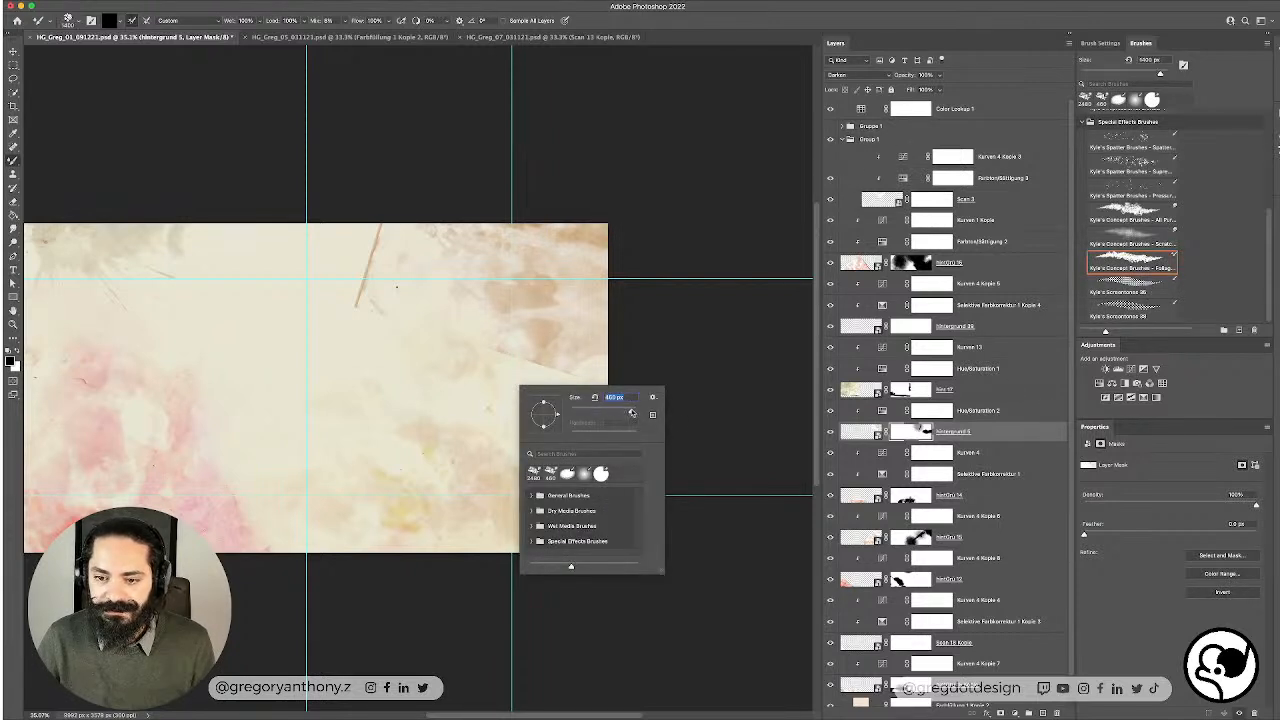
mouse_move(578, 368)
mouse_down()
mouse_move(548, 380)
mouse_move(602, 368)
mouse_move(556, 388)
mouse_up()
key(super+z)
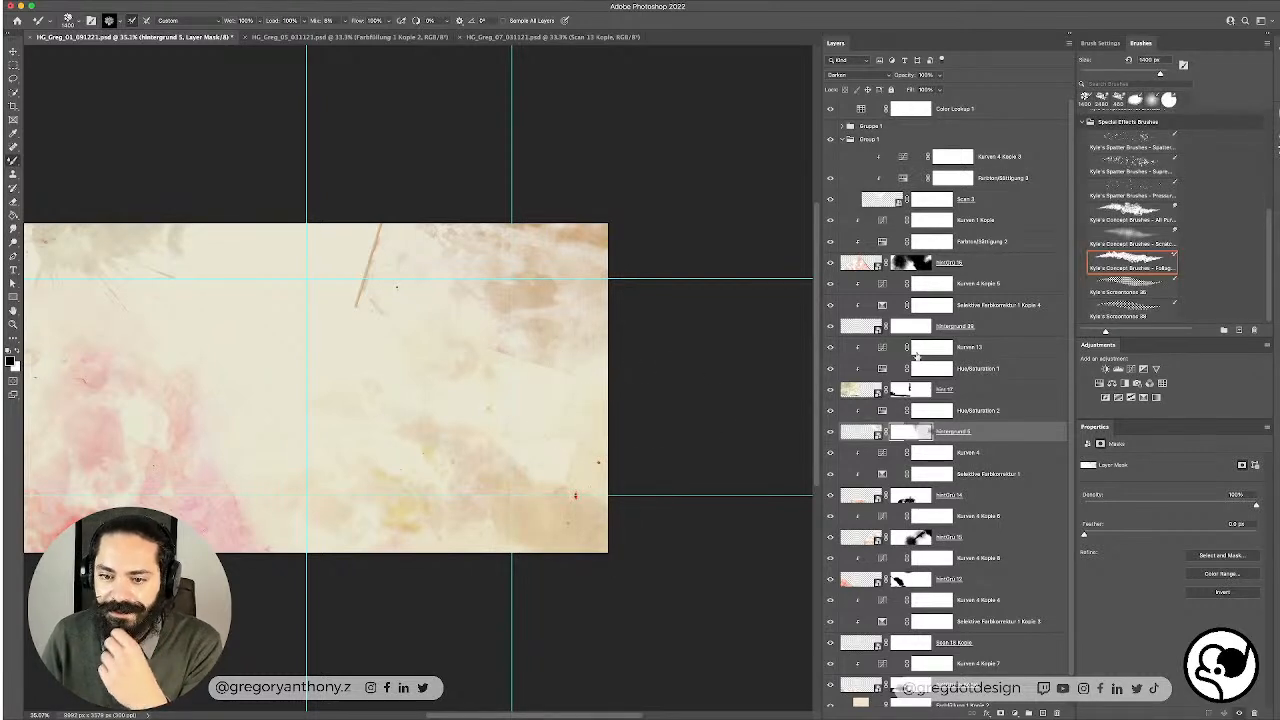
Step: Smear the stain's edge on the Hintergrund 5 mask with the Wet Blender 50 smudge preset at 412 px, and check its tip settings
scroll(1147, 223, up, 5)
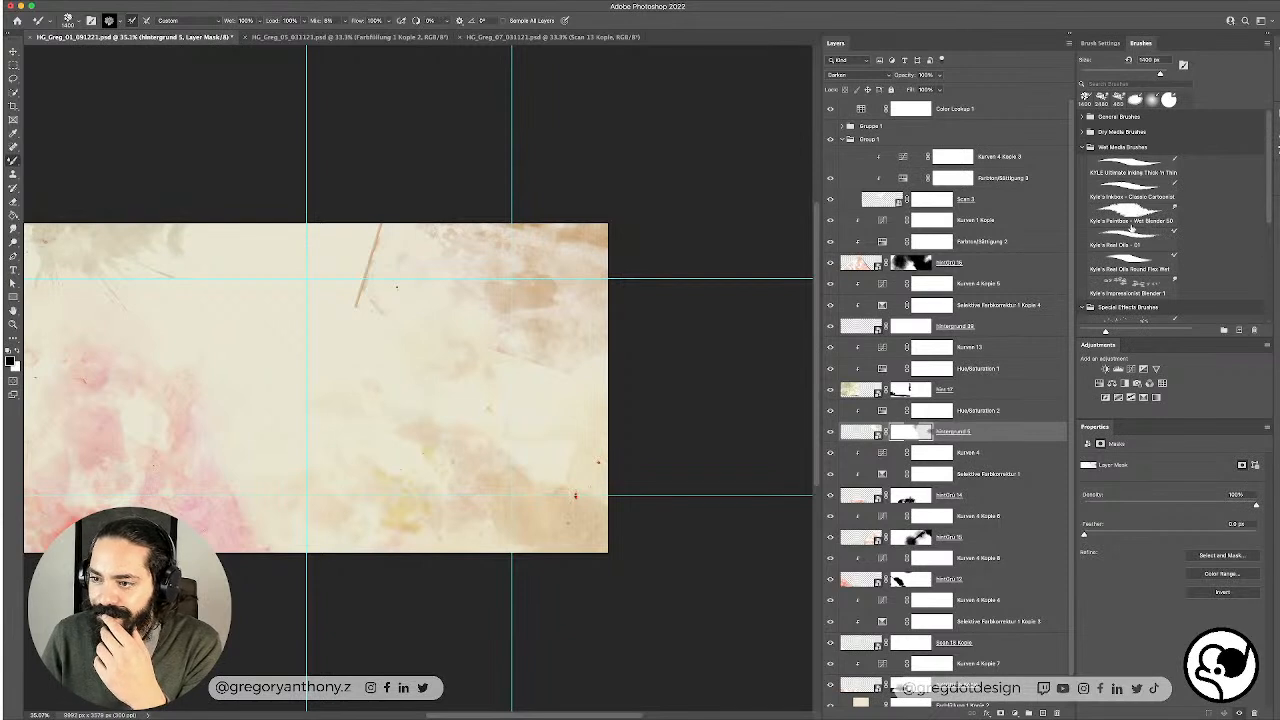
click(1132, 220)
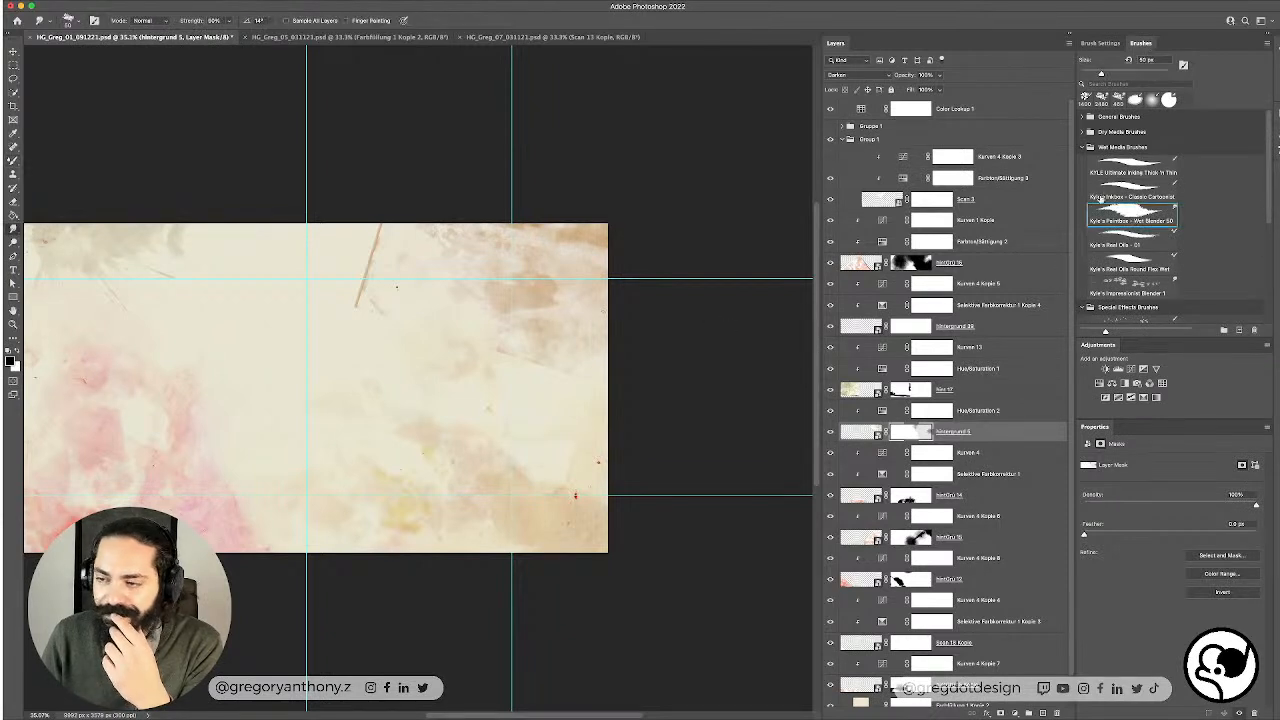
right_click(490, 380)
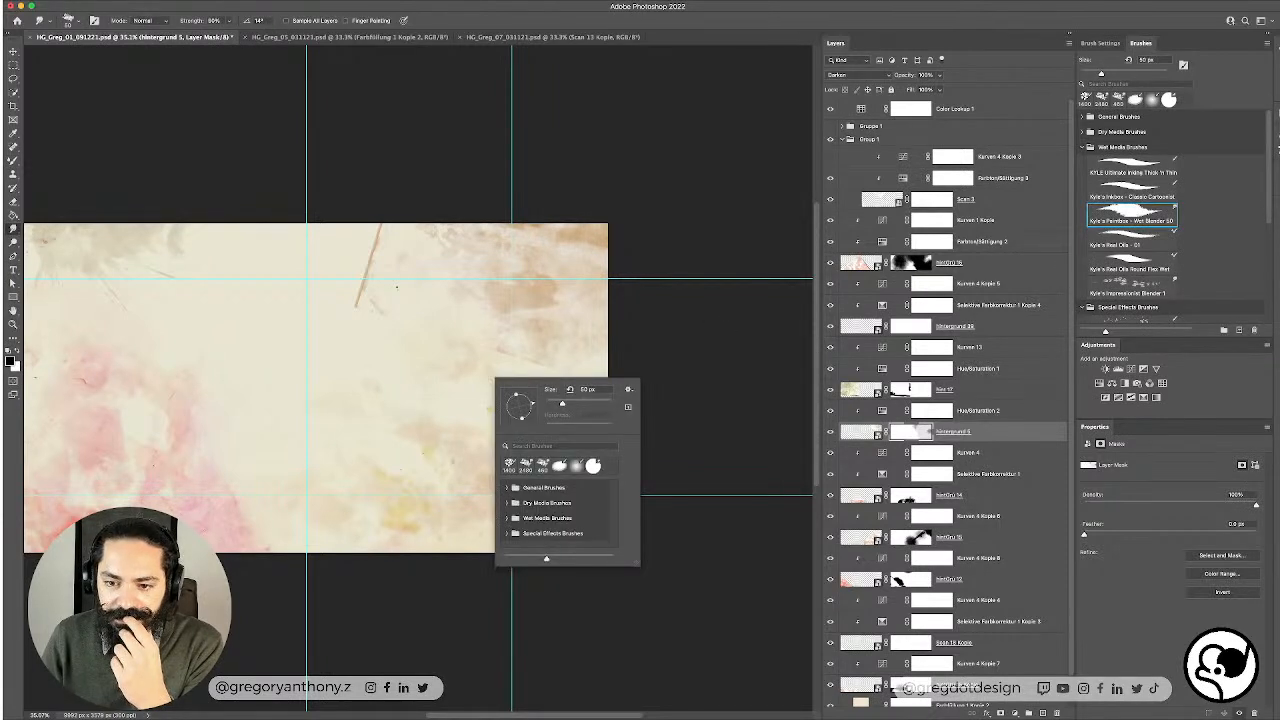
click(589, 404)
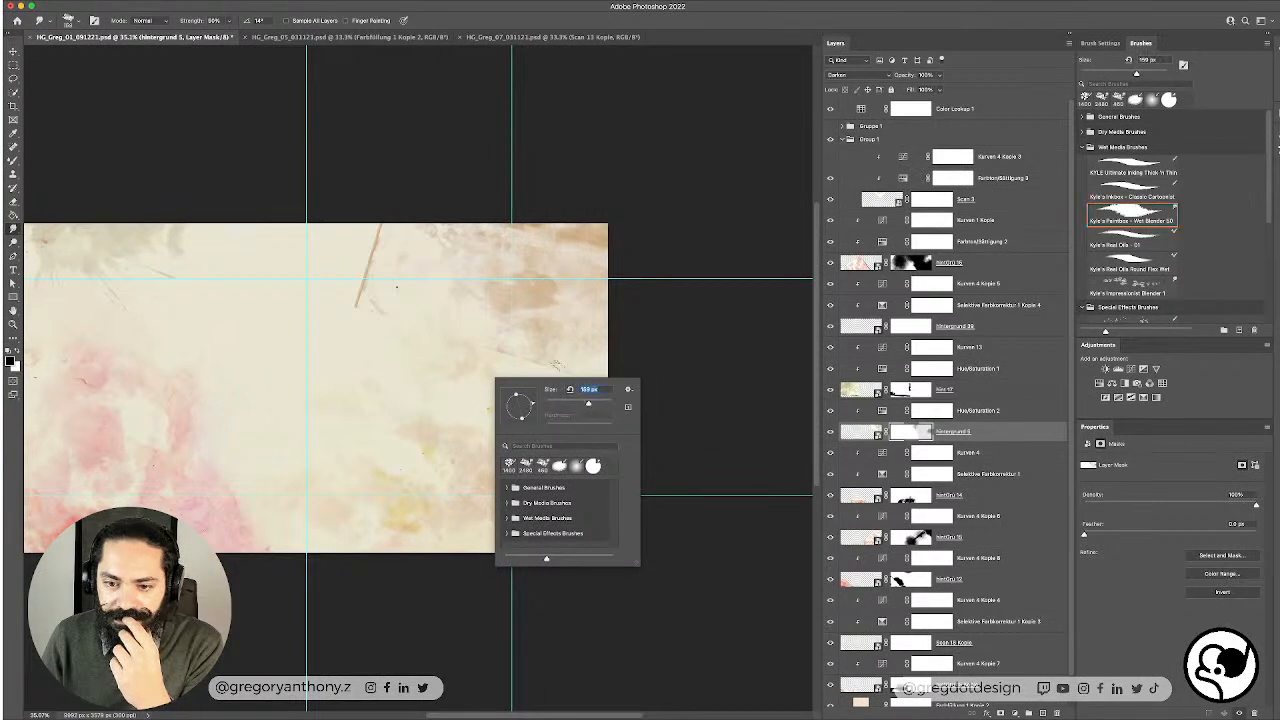
click(604, 404)
click(575, 366)
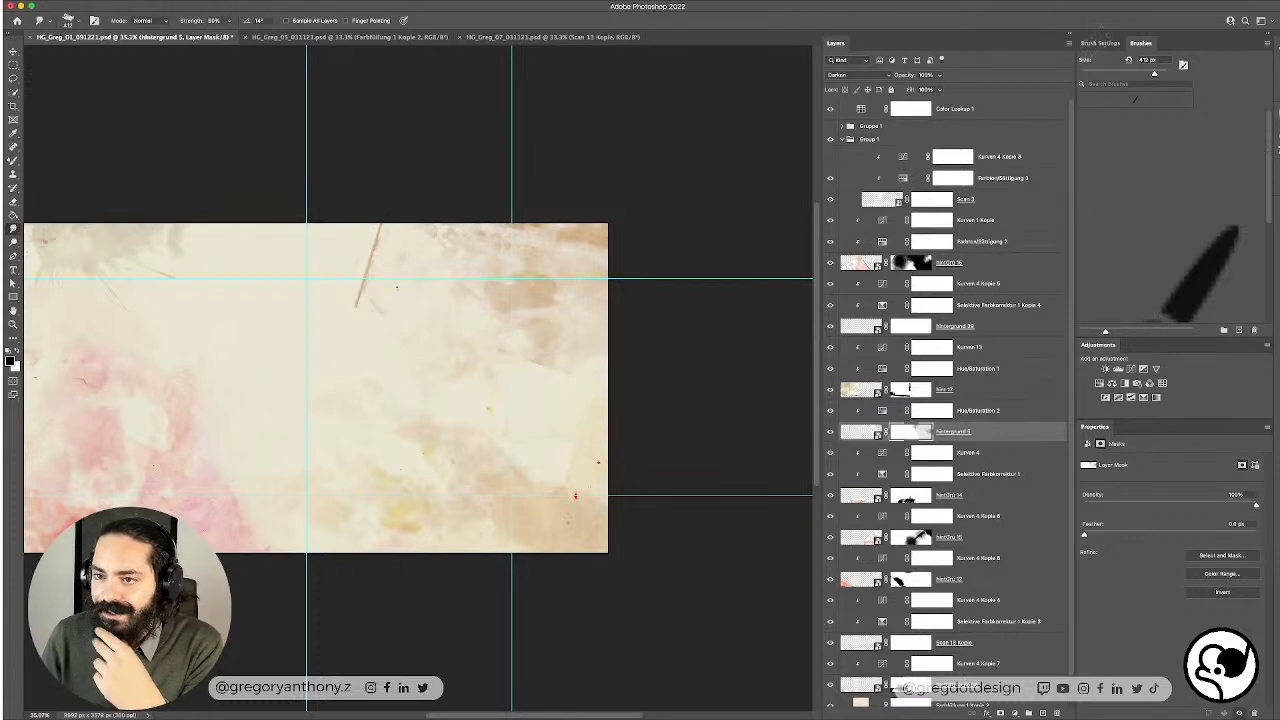
click(1097, 43)
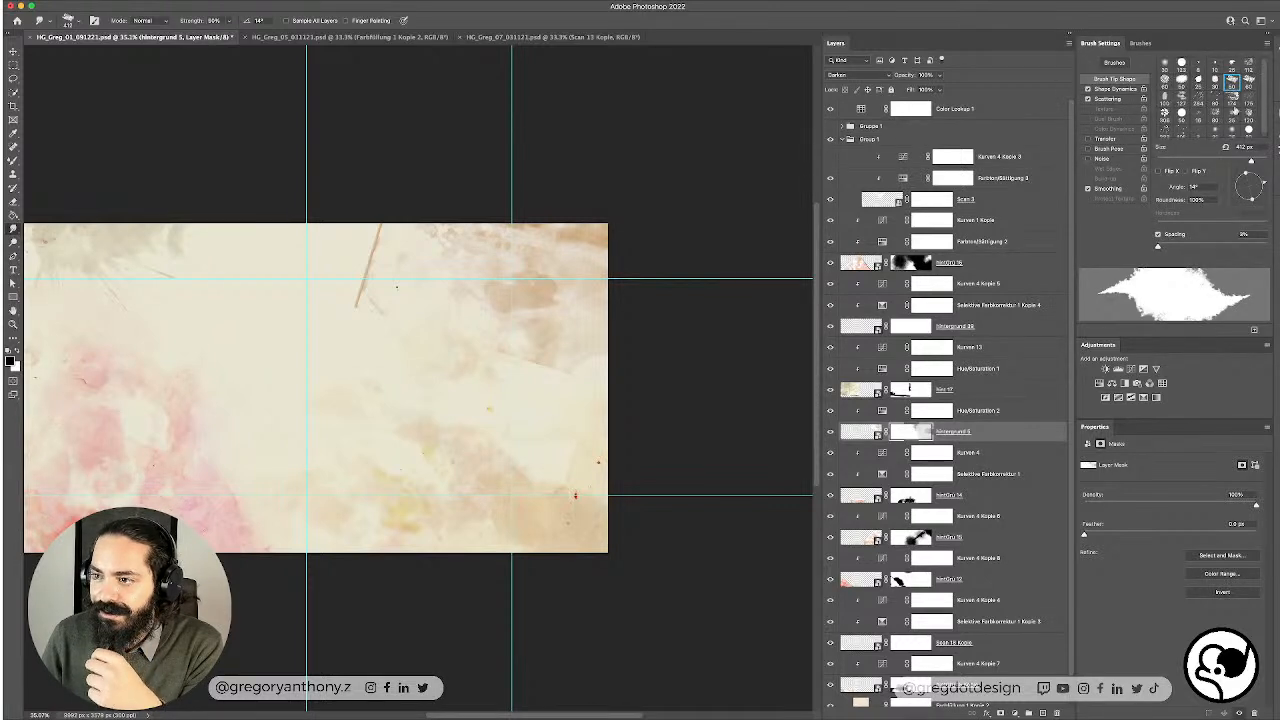
click(1140, 43)
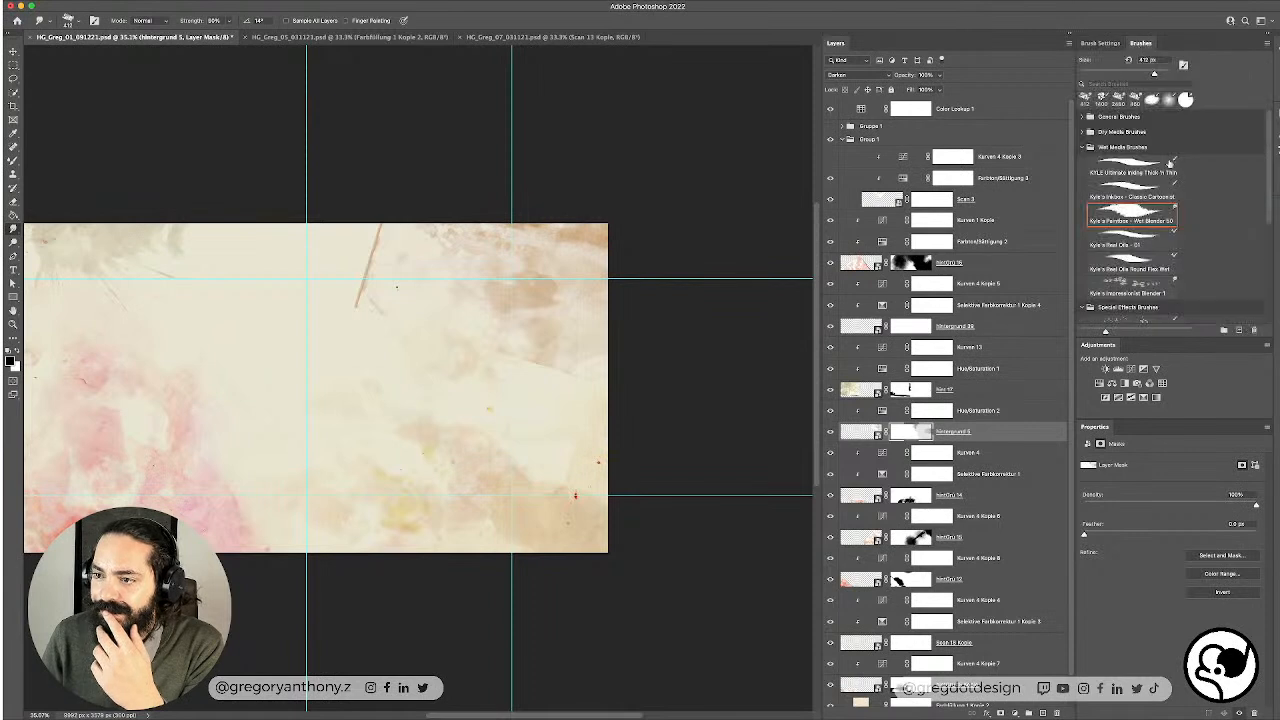
Step: Blend away the thin brown scratch on the Hintergrund 5 mask with the Kyle's Concept Brushes Foliage mixer preset at 444 px
scroll(1130, 180, down, 5)
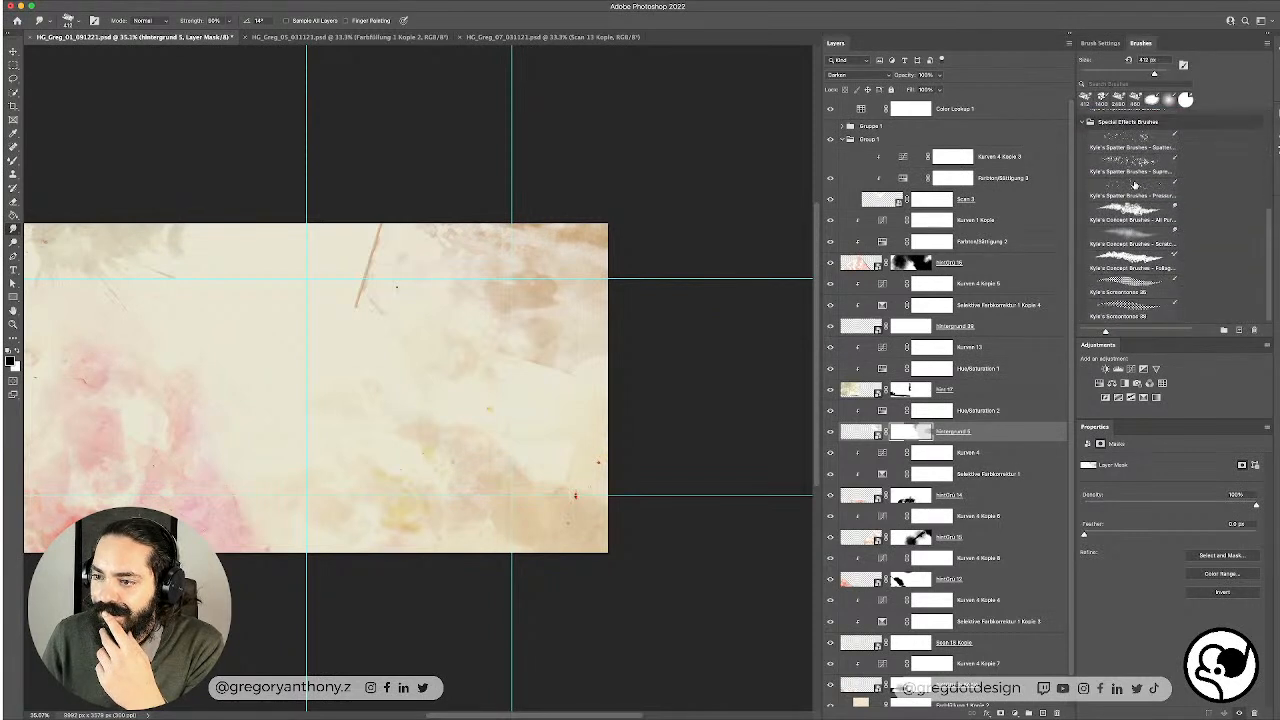
click(1142, 264)
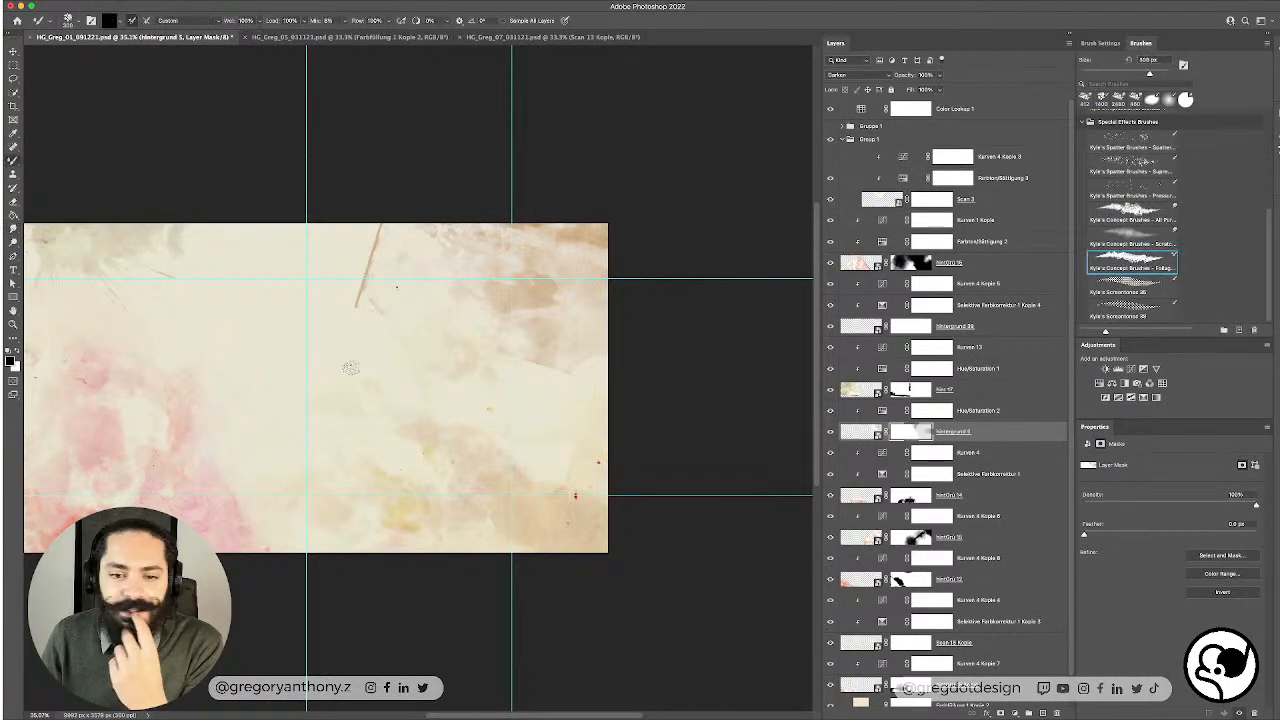
right_click(376, 320)
click(488, 345)
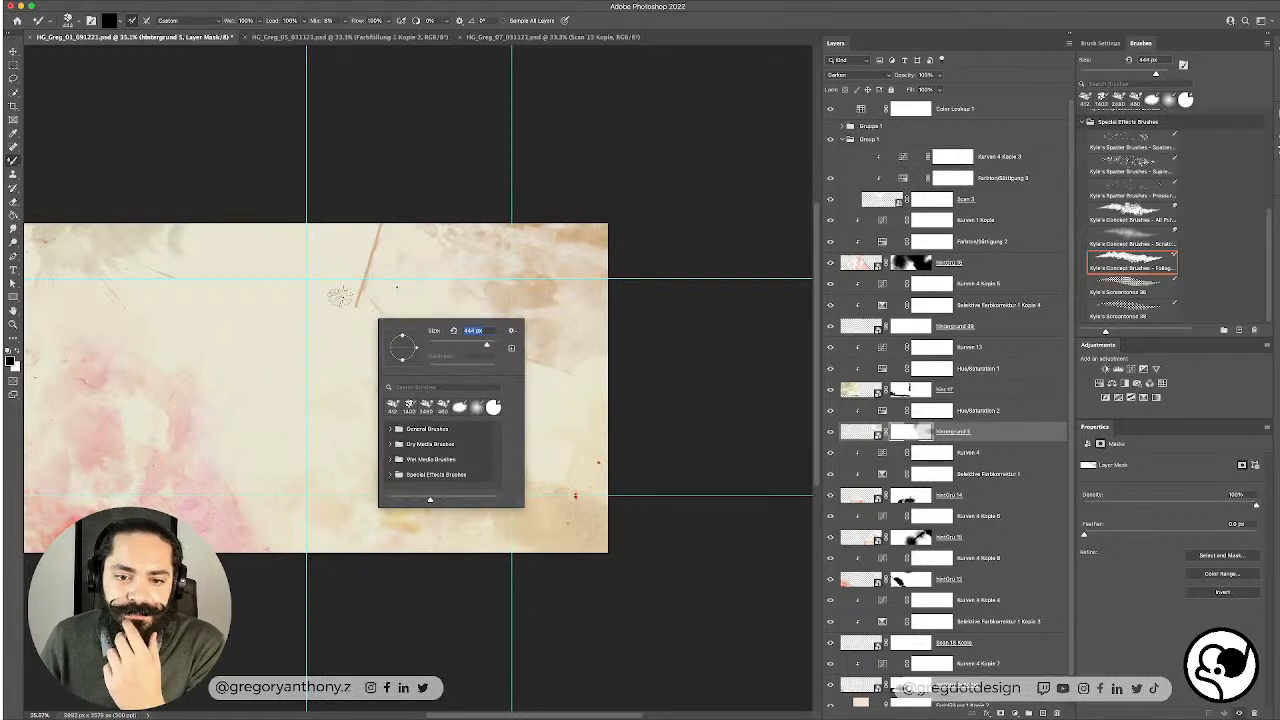
mouse_move(350, 302)
mouse_down()
mouse_move(370, 238)
mouse_move(346, 320)
mouse_move(376, 202)
mouse_move(368, 303)
mouse_move(372, 218)
mouse_move(356, 307)
mouse_move(368, 252)
mouse_move(345, 284)
mouse_move(361, 269)
mouse_up()
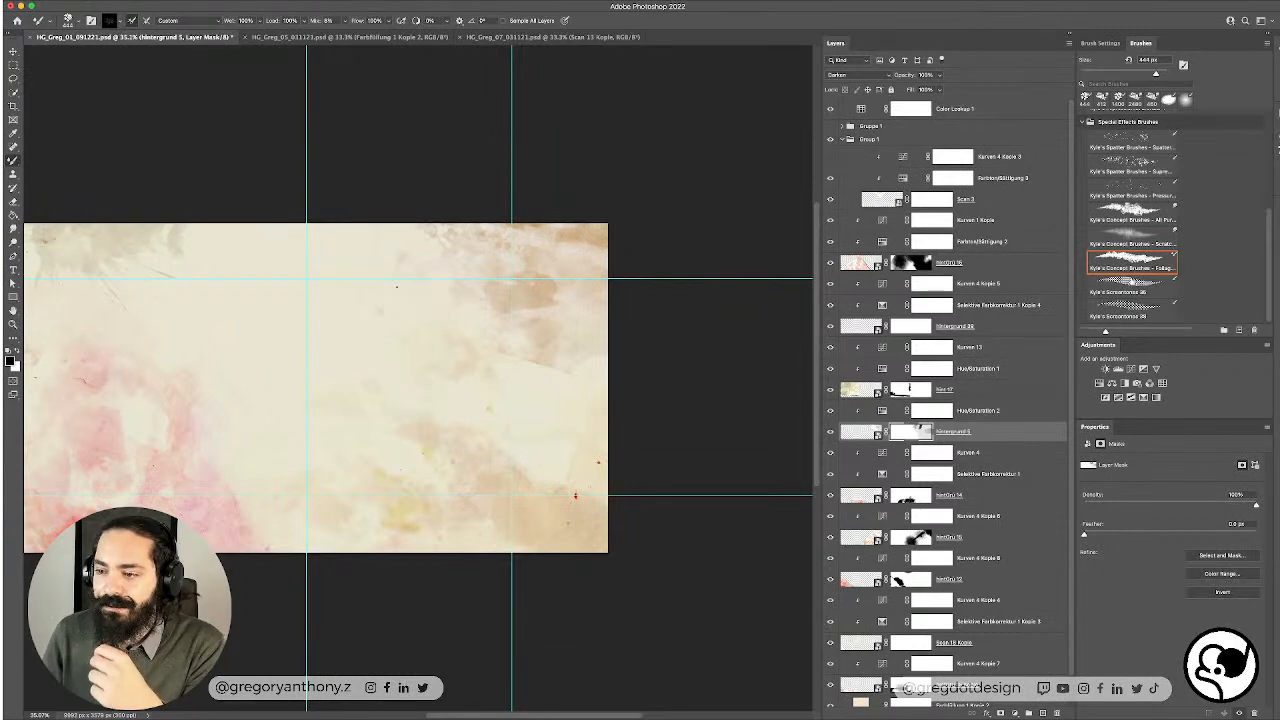
Step: Switch to the recently used oval paint brush, starting at 121 px, and enlarge it to about 300 px for the stain's edge
scroll(1171, 217, up, 5)
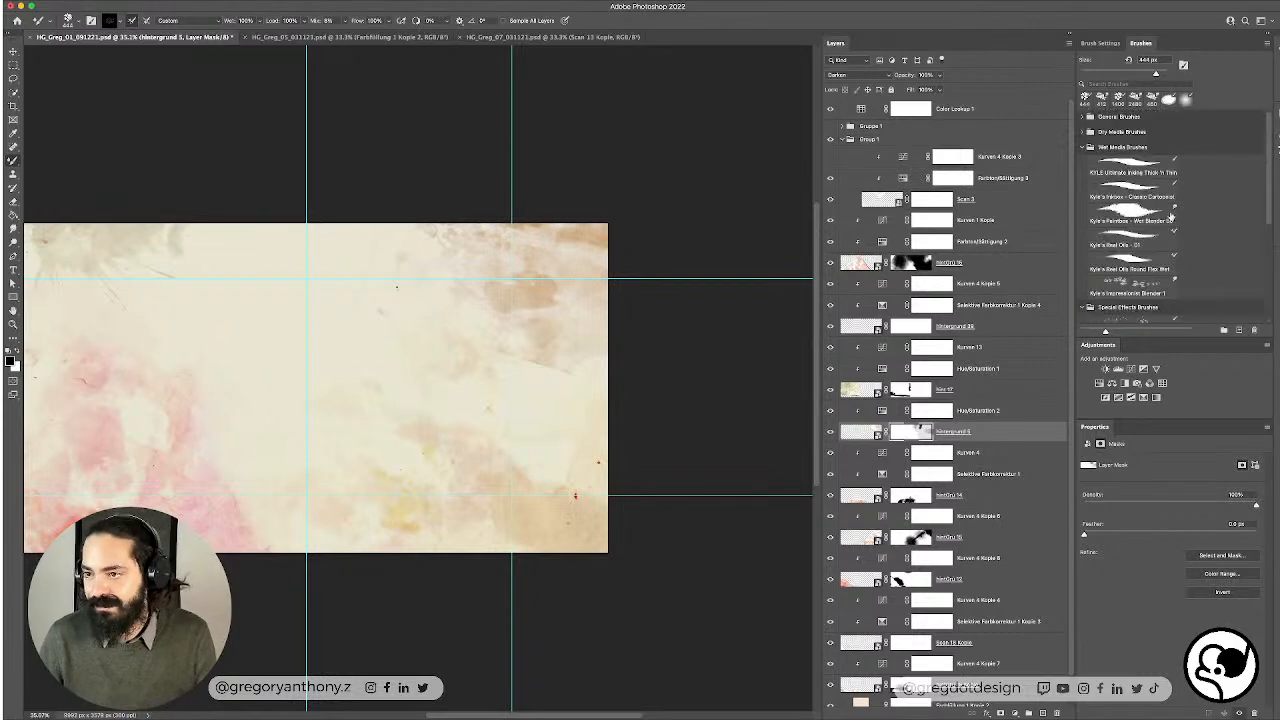
click(1164, 103)
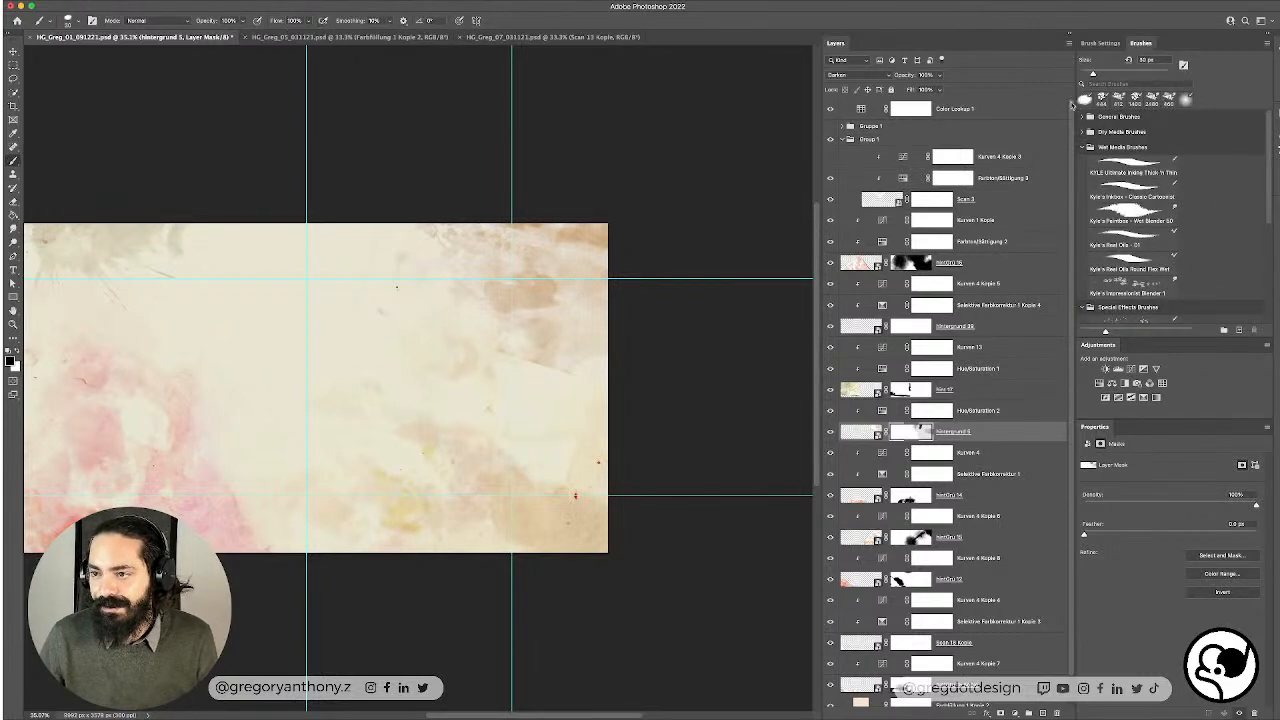
click(1085, 101)
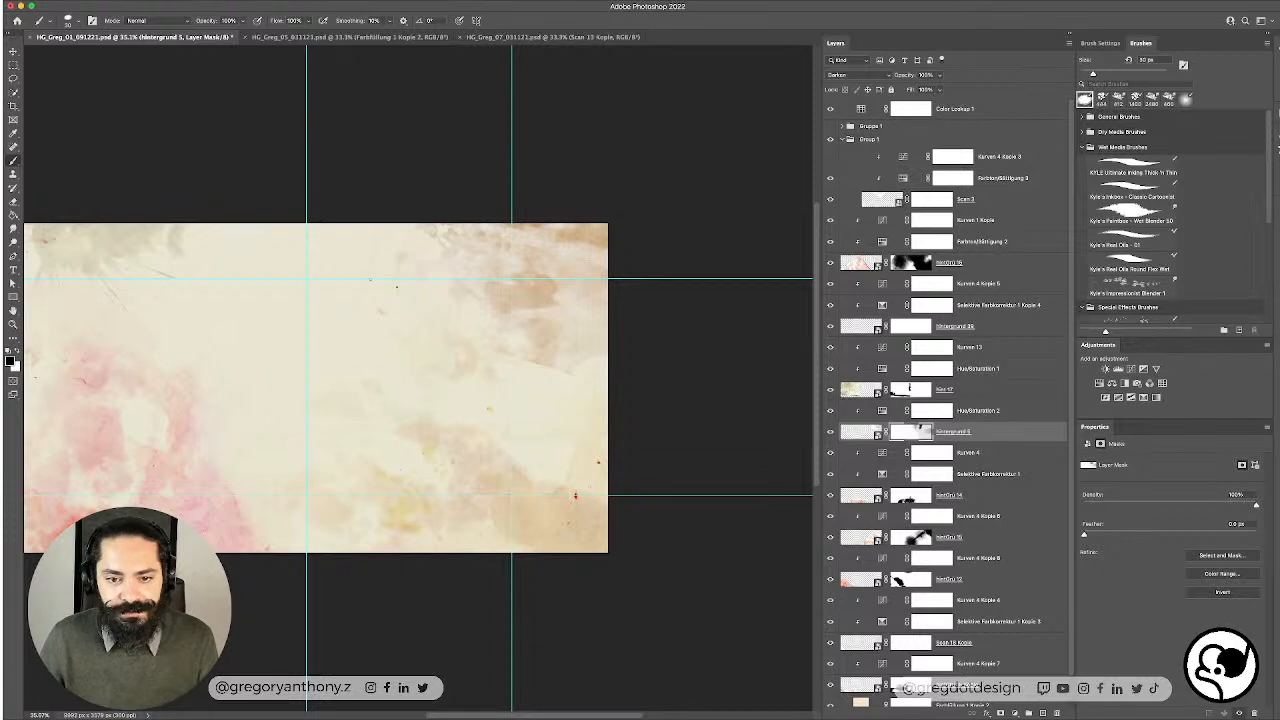
right_click(446, 298)
drag(446, 300, 463, 304)
key(Return)
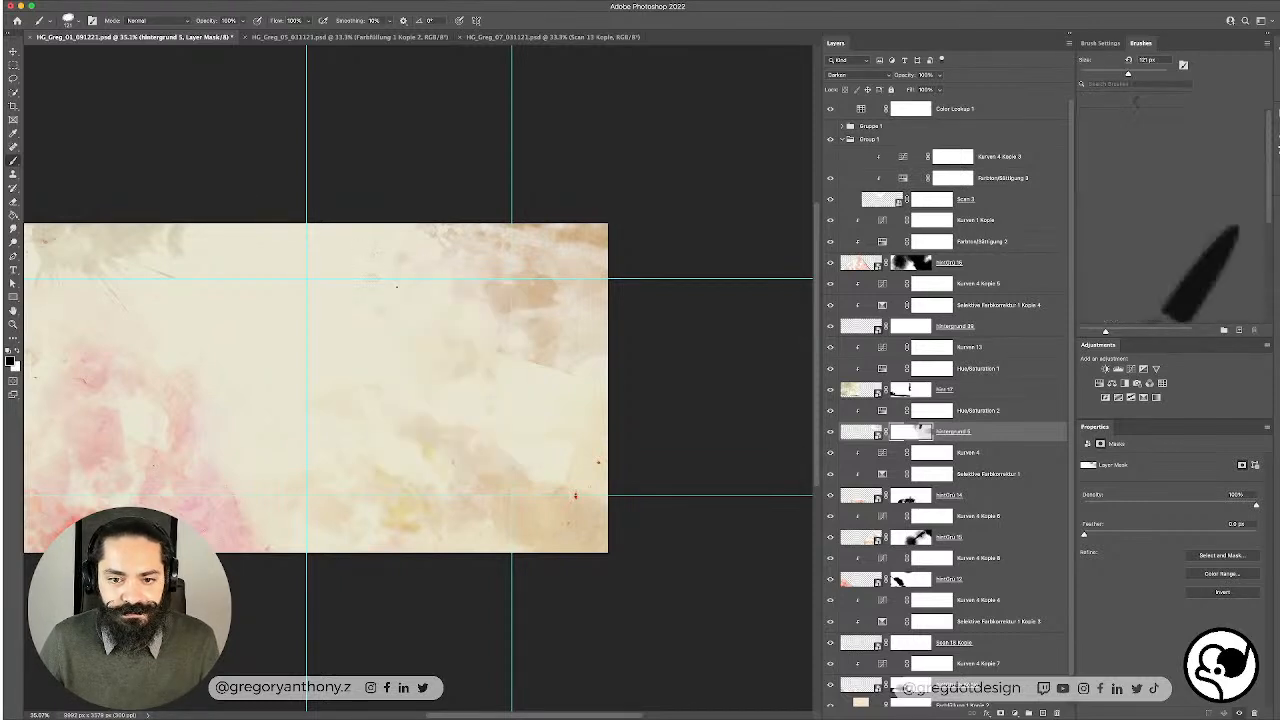
right_click(432, 328)
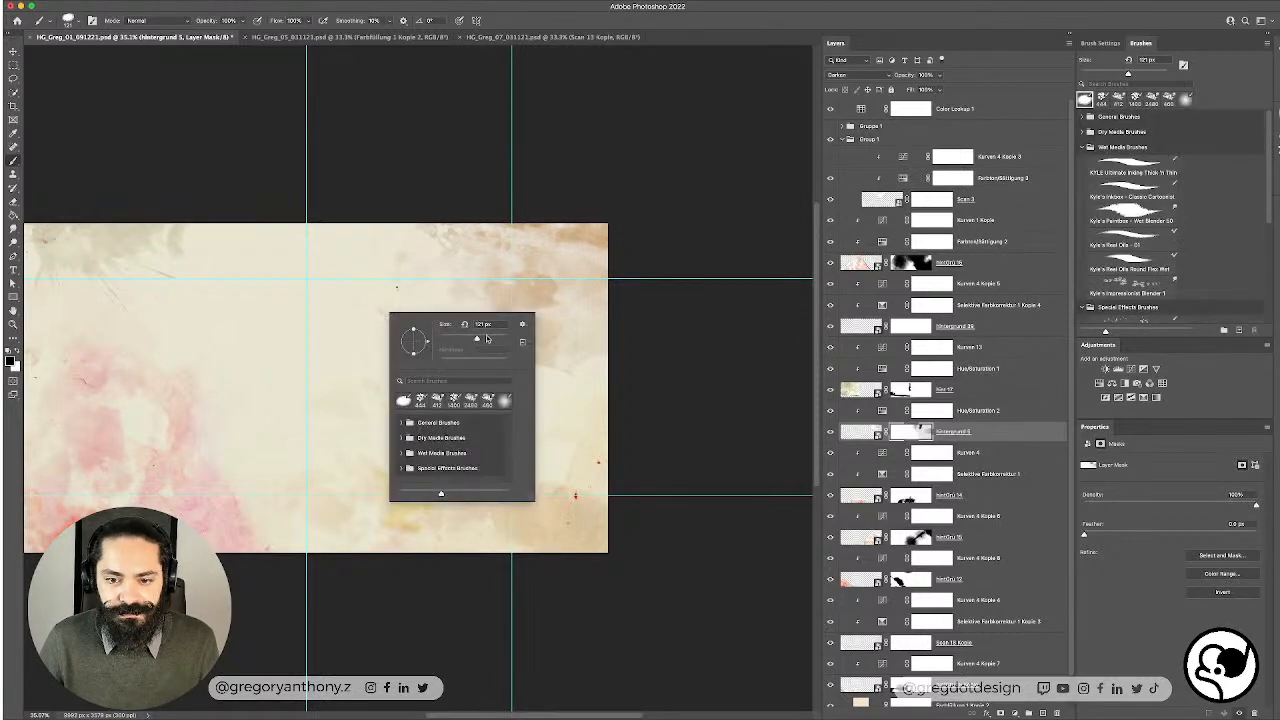
drag(486, 339, 494, 339)
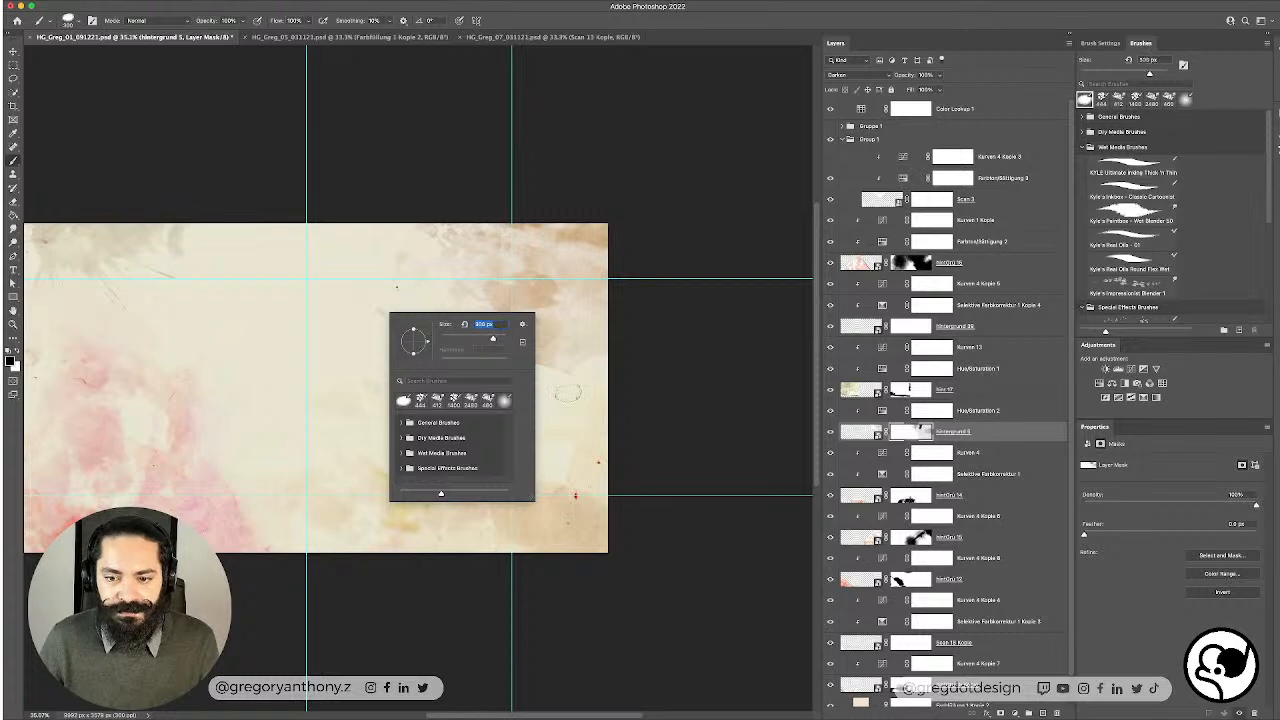
click(573, 389)
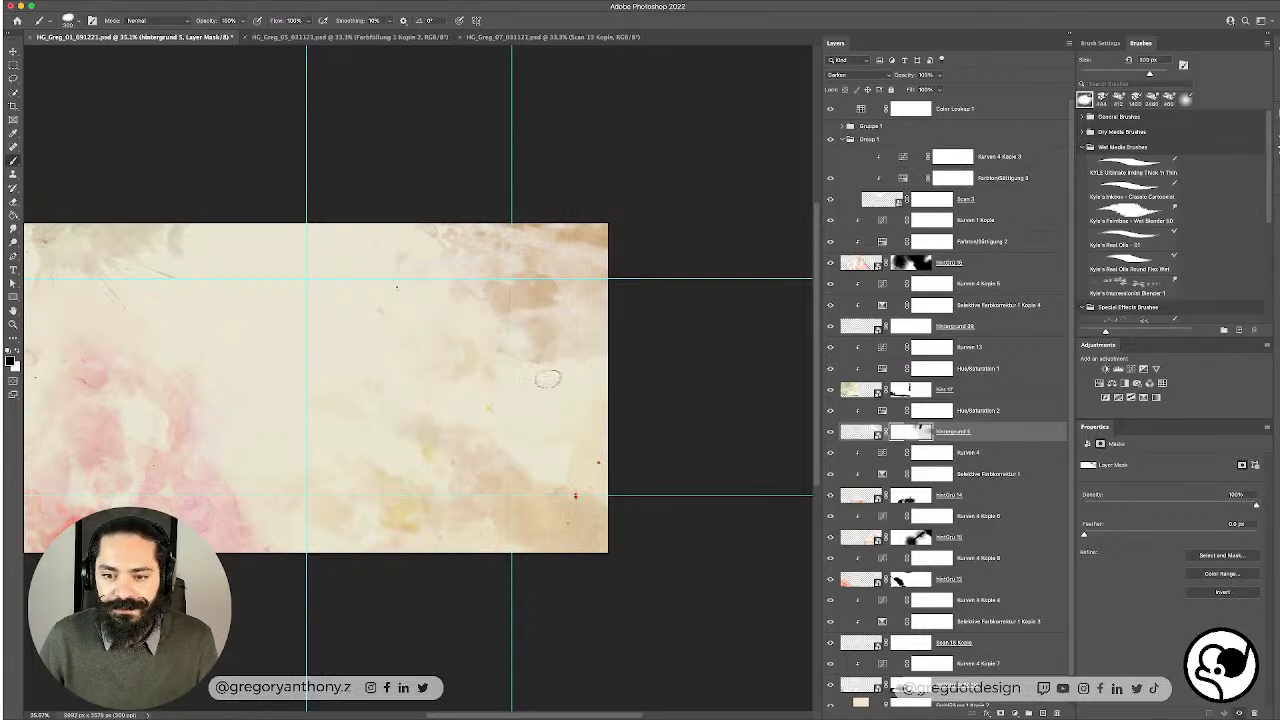
Step: Paint black over the brown stain on the Hintergrund 5 mask at 1400 px, and soften its edge at 28% opacity
right_click(543, 370)
drag(664, 405, 667, 405)
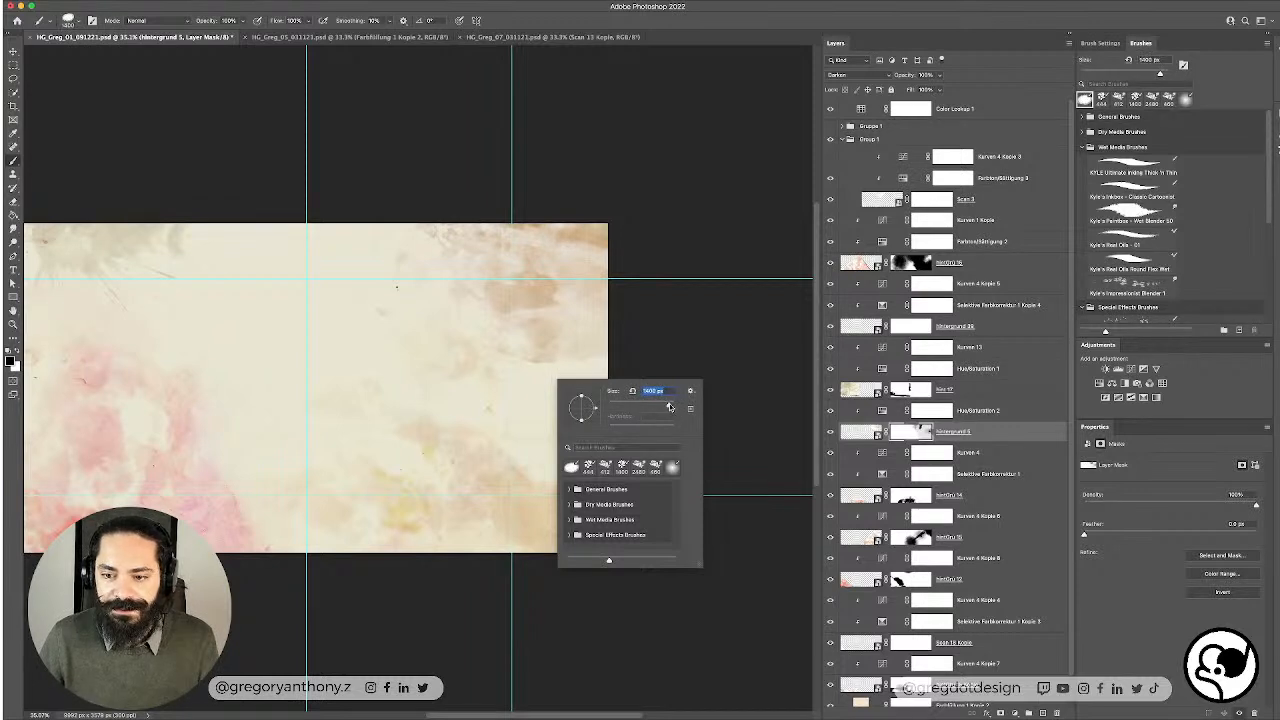
click(520, 398)
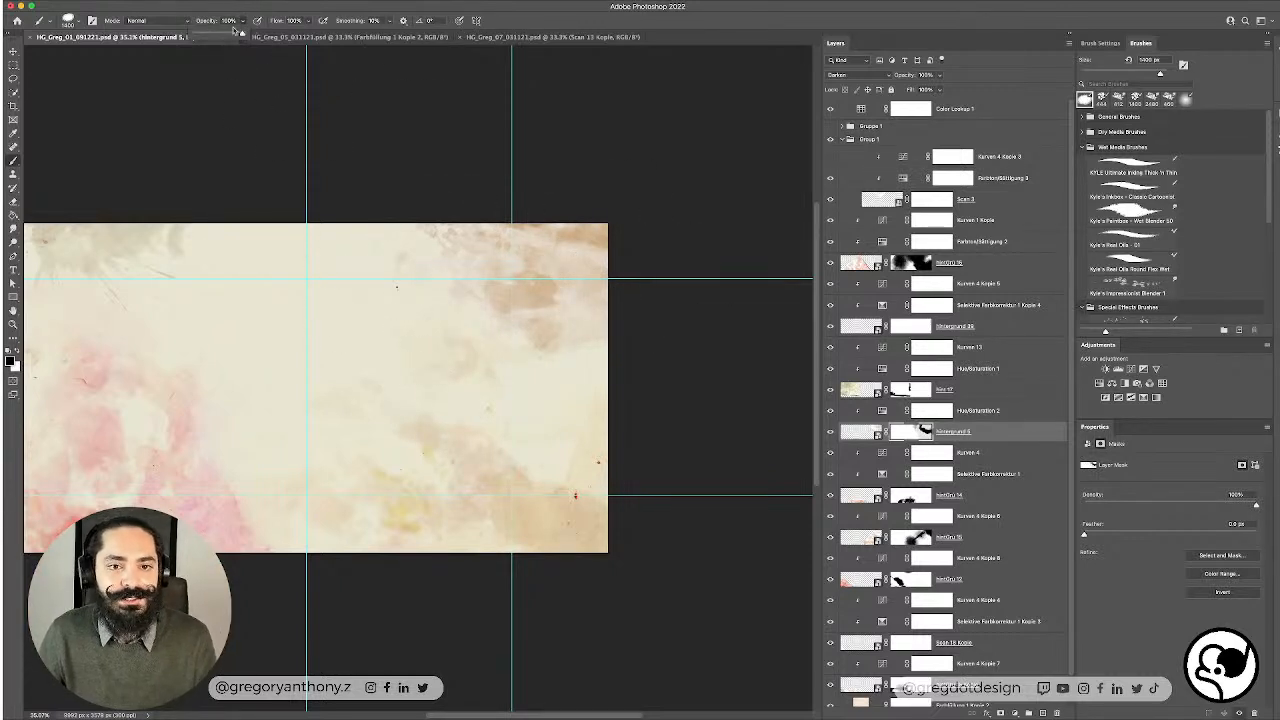
click(220, 34)
drag(632, 280, 627, 328)
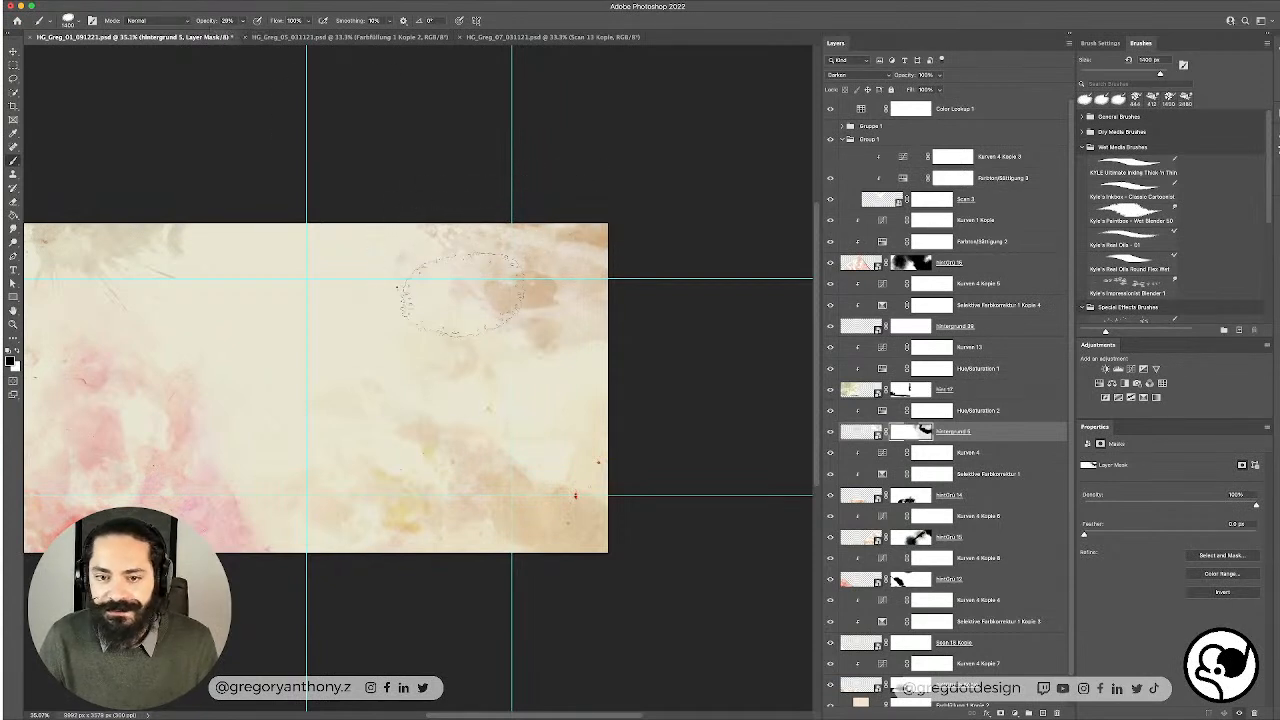
Step: Identify the grey splatter's Scan 3 layer and set the saturation of its Farbton/Sättigung 3 adjustment to +8
drag(348, 352, 590, 330)
key(v)
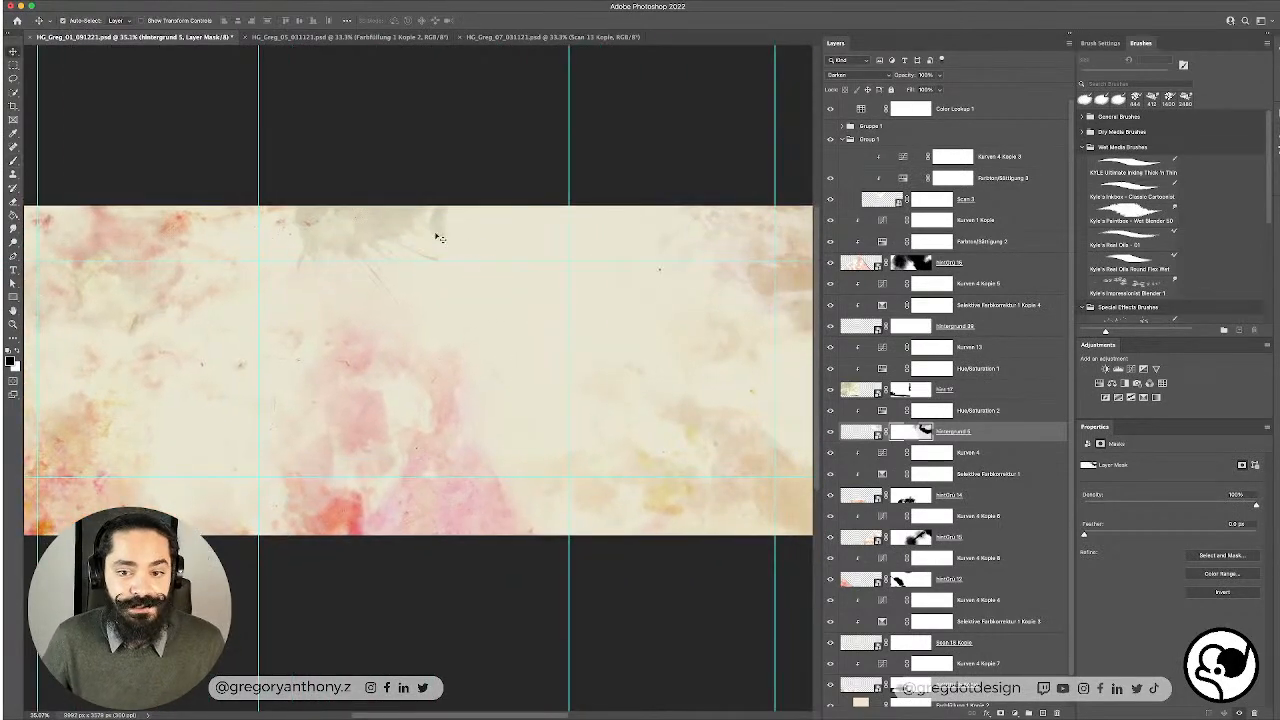
click(434, 229)
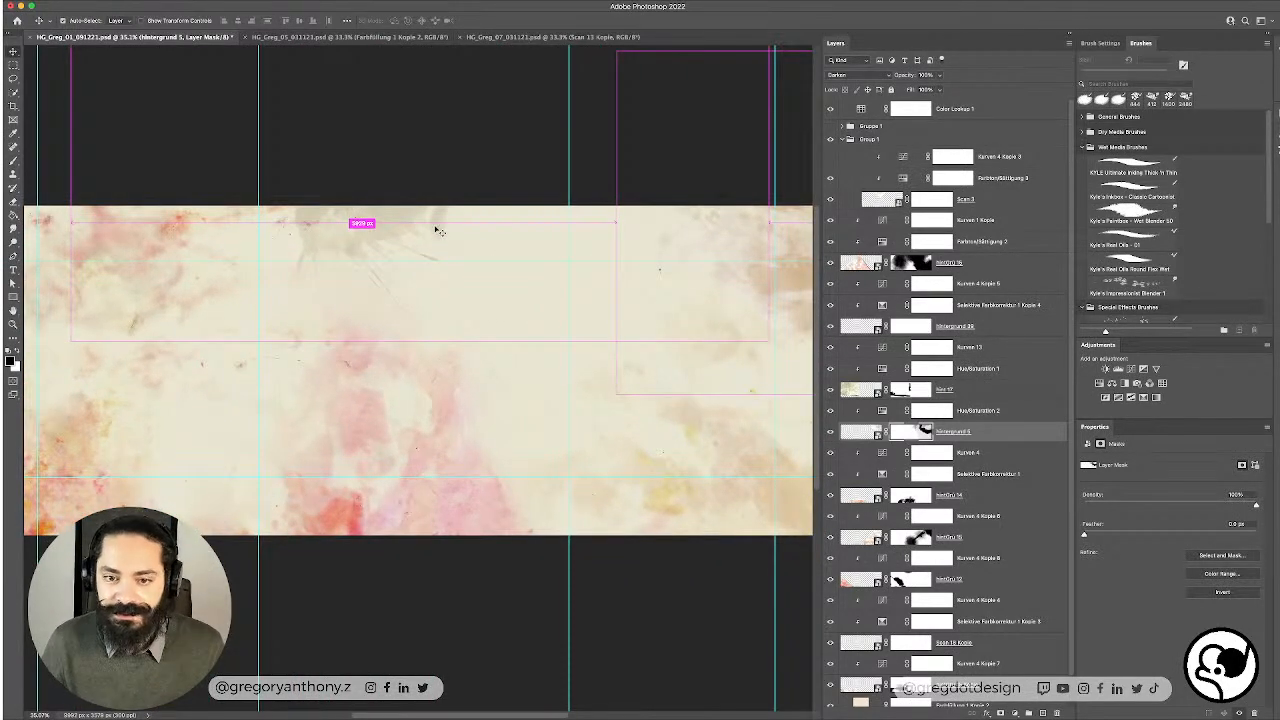
click(830, 200)
click(830, 200)
click(1004, 179)
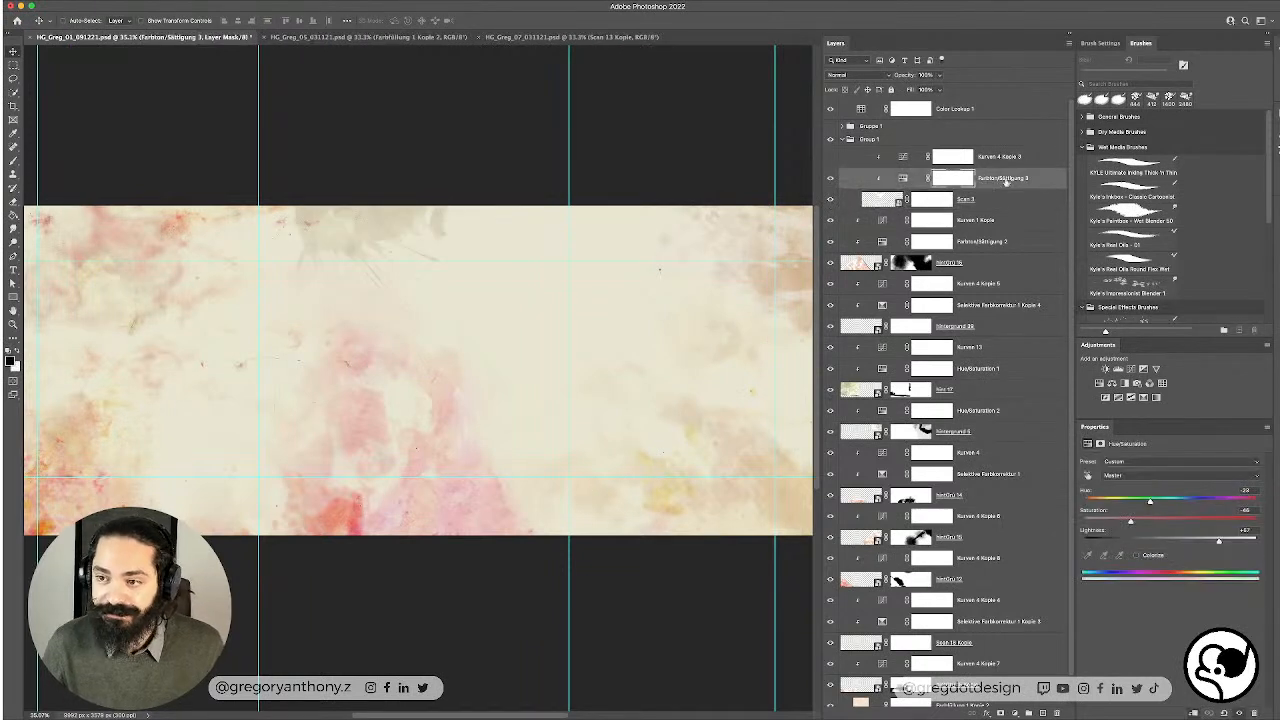
drag(1143, 519, 1178, 527)
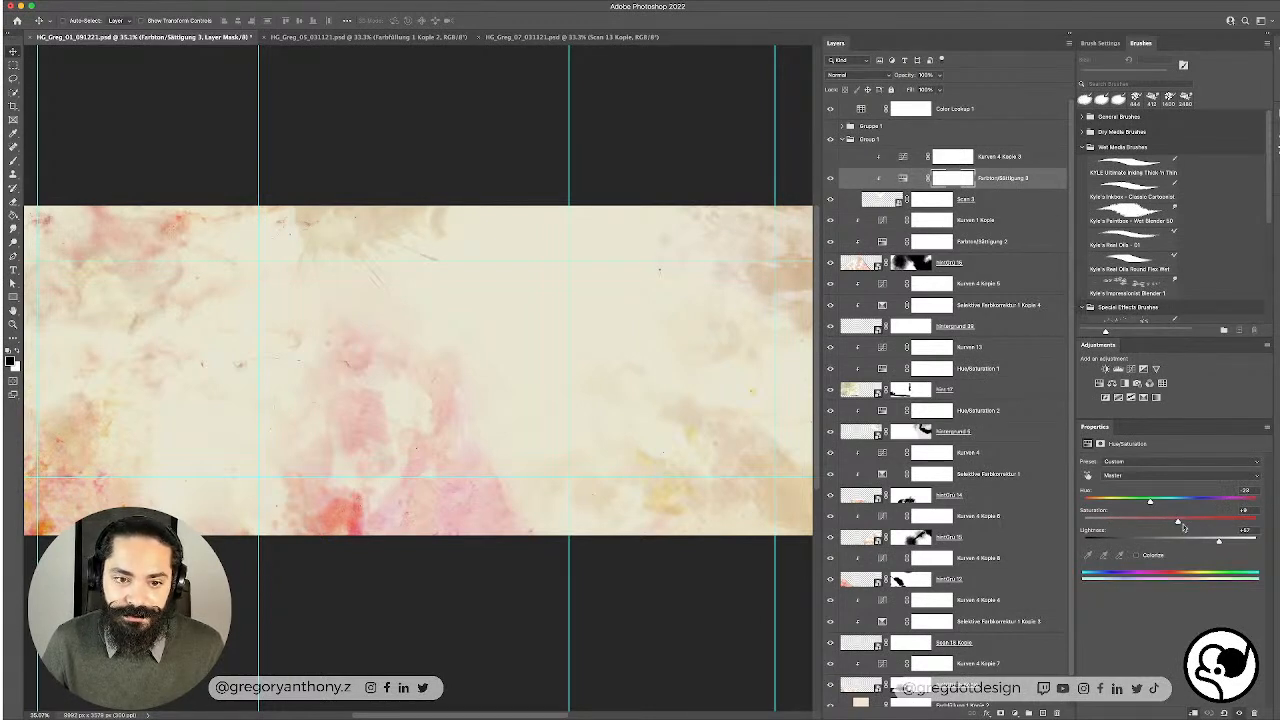
Step: Compare the Farbton/Sättigung 2 adjustment hidden and shown, and set its saturation to -13 and lightness to about +20
click(352, 537)
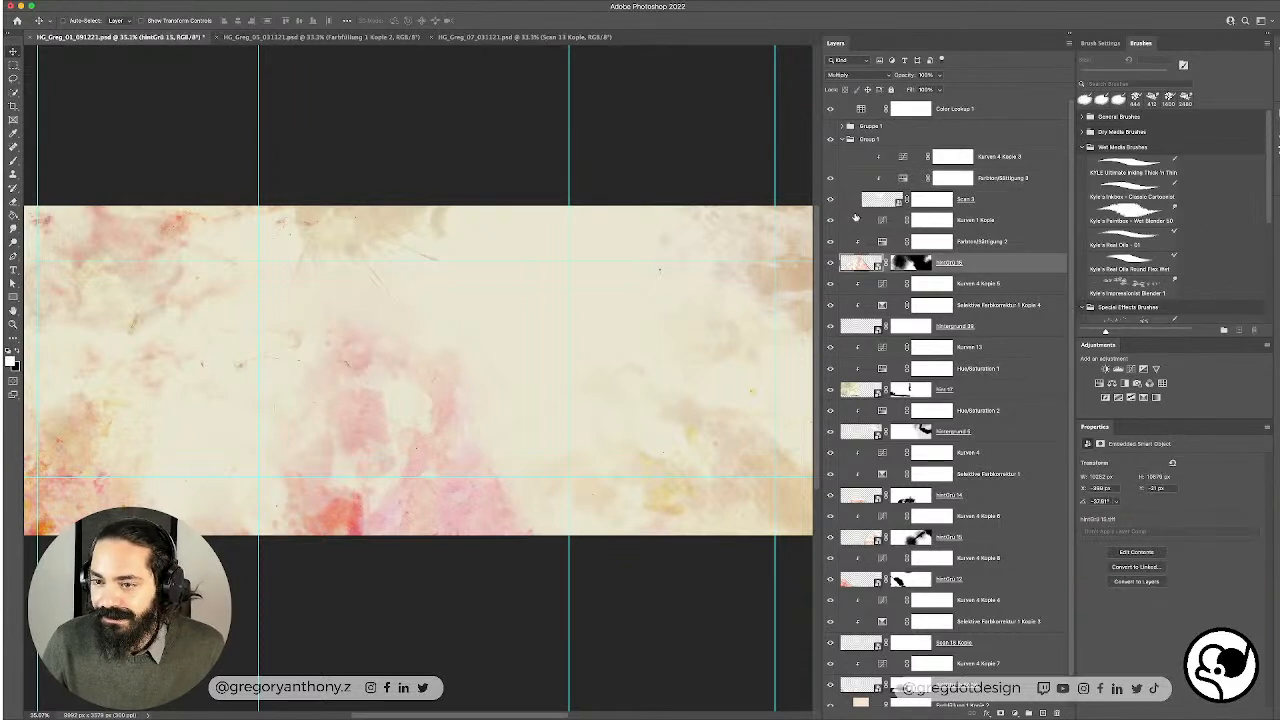
click(829, 242)
click(829, 243)
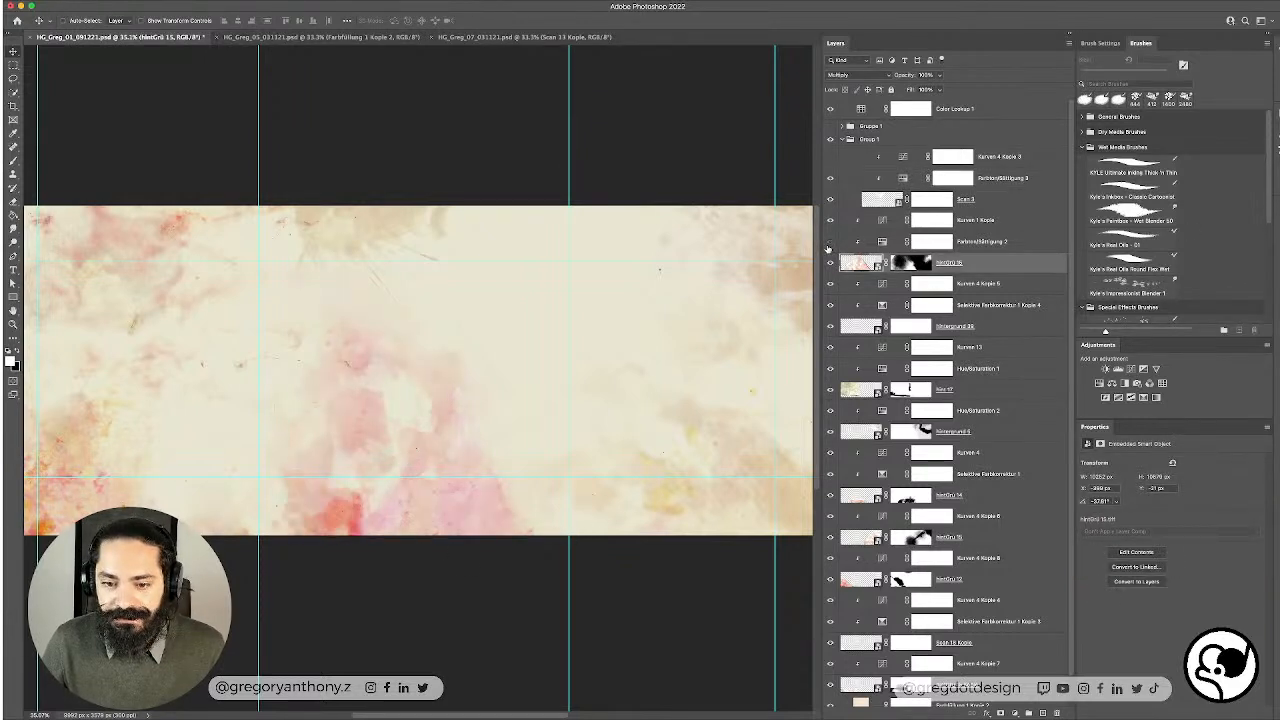
click(829, 242)
click(829, 242)
click(1016, 243)
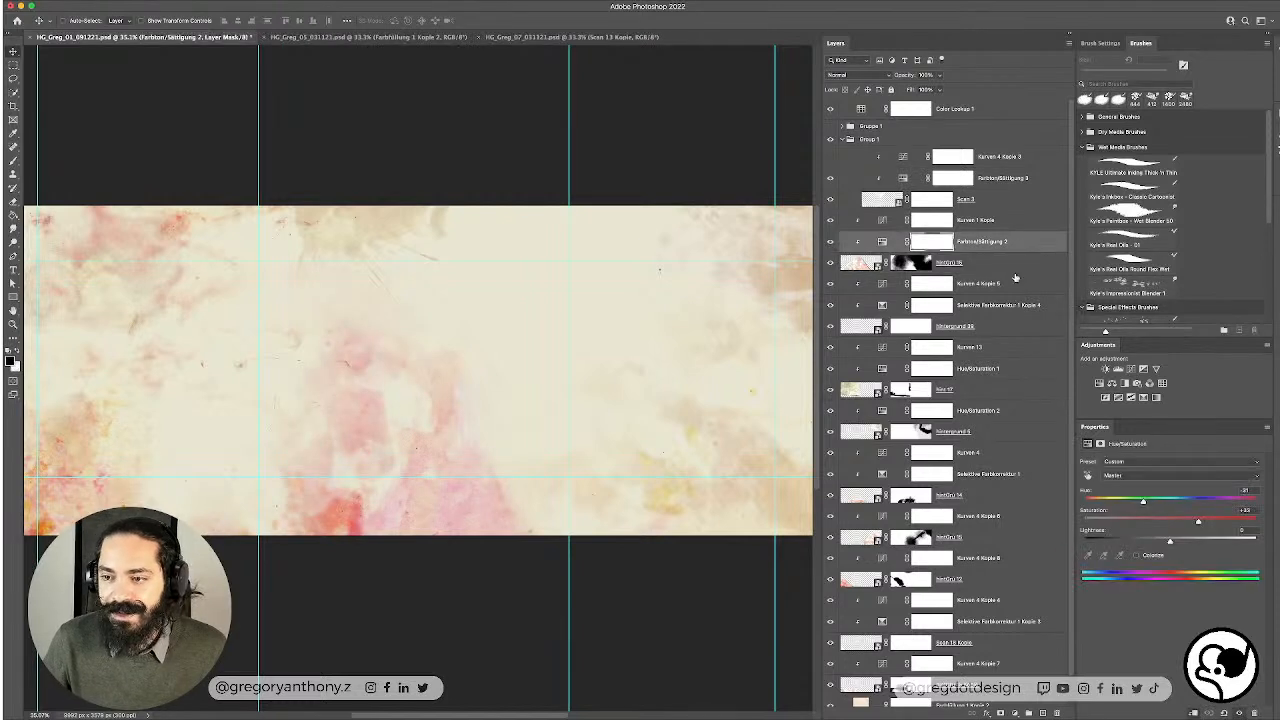
drag(1183, 521, 1158, 521)
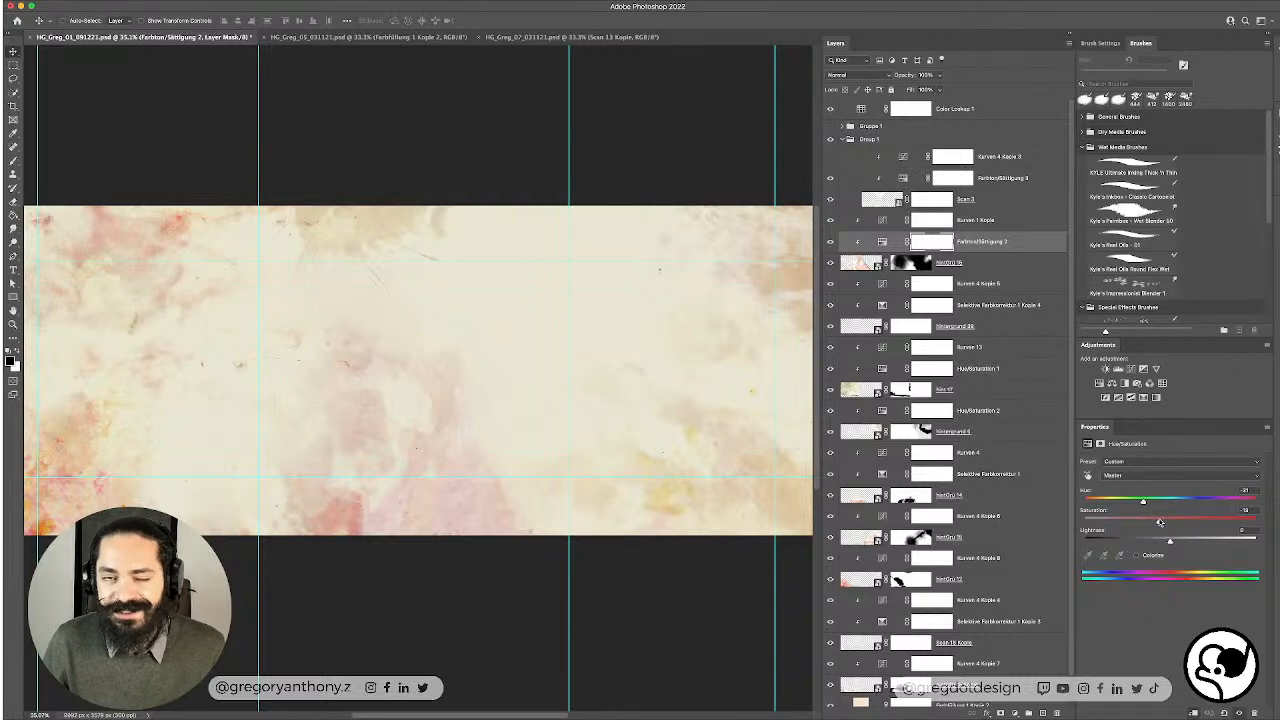
drag(1170, 541, 1188, 543)
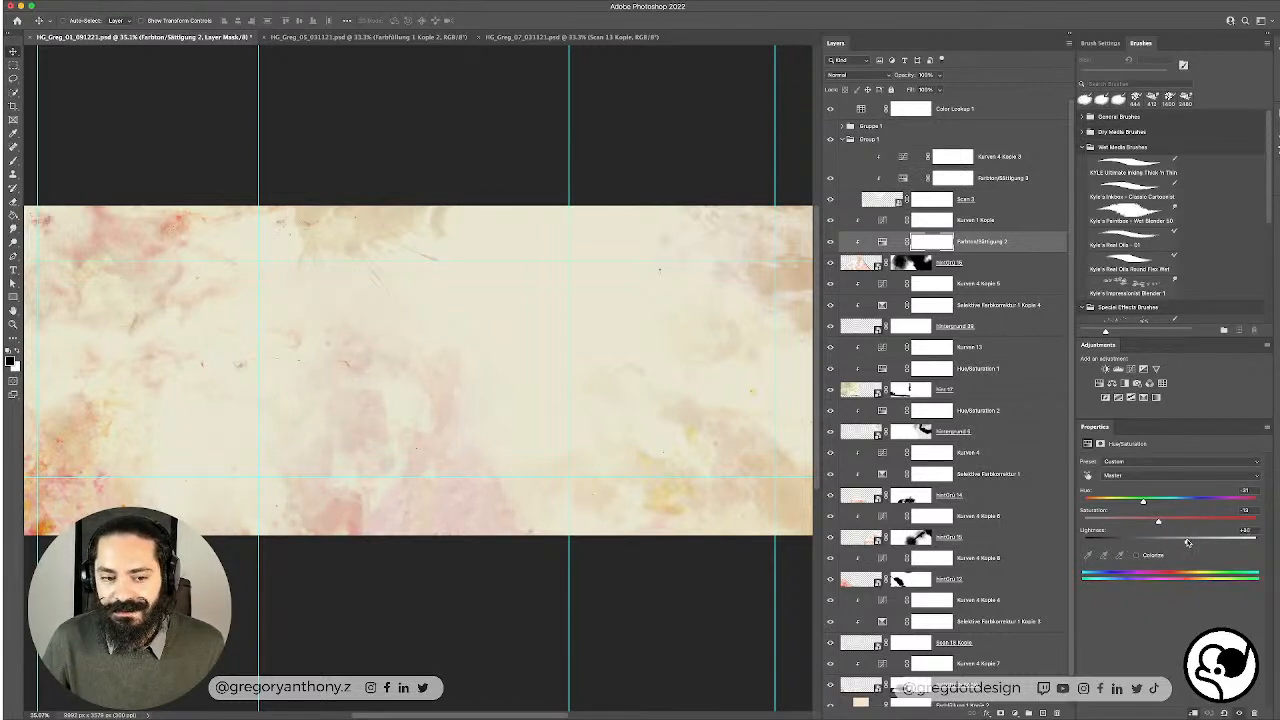
Step: Check which area the masked texture layer below Farbton/Sättigung 2 affects, and try shifting that layer sideways
super+click(79, 467)
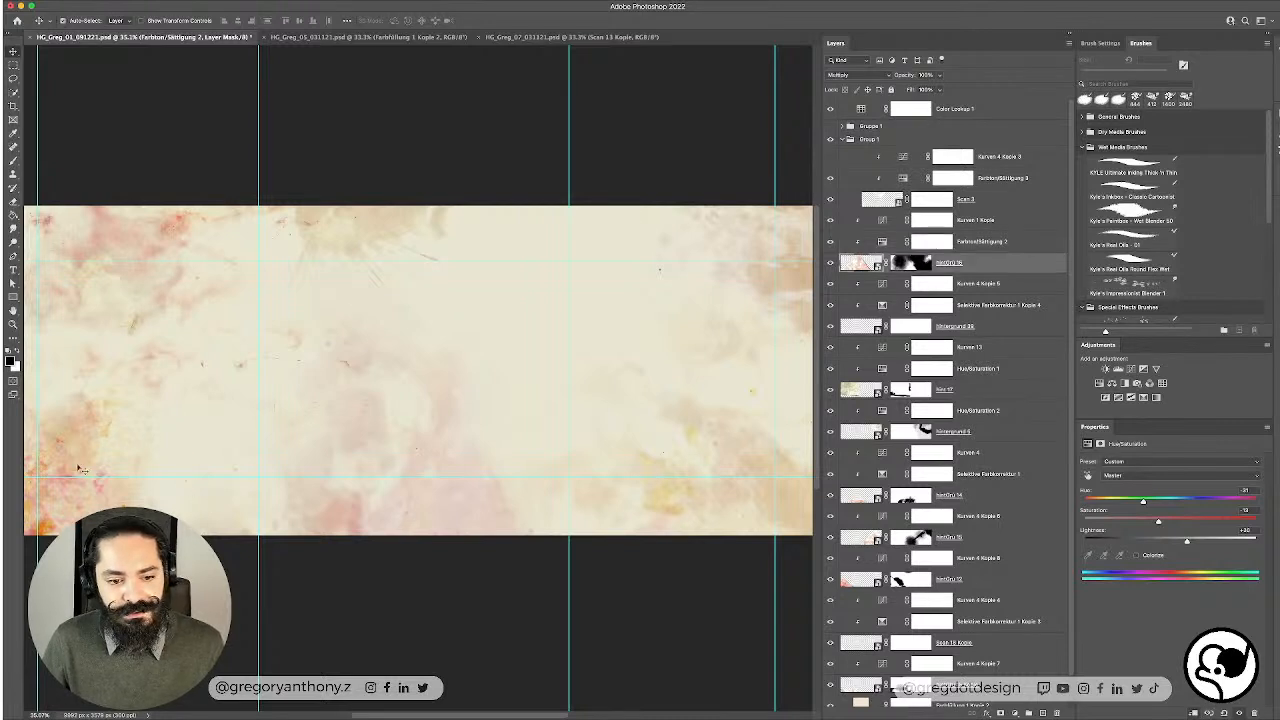
click(829, 262)
click(829, 262)
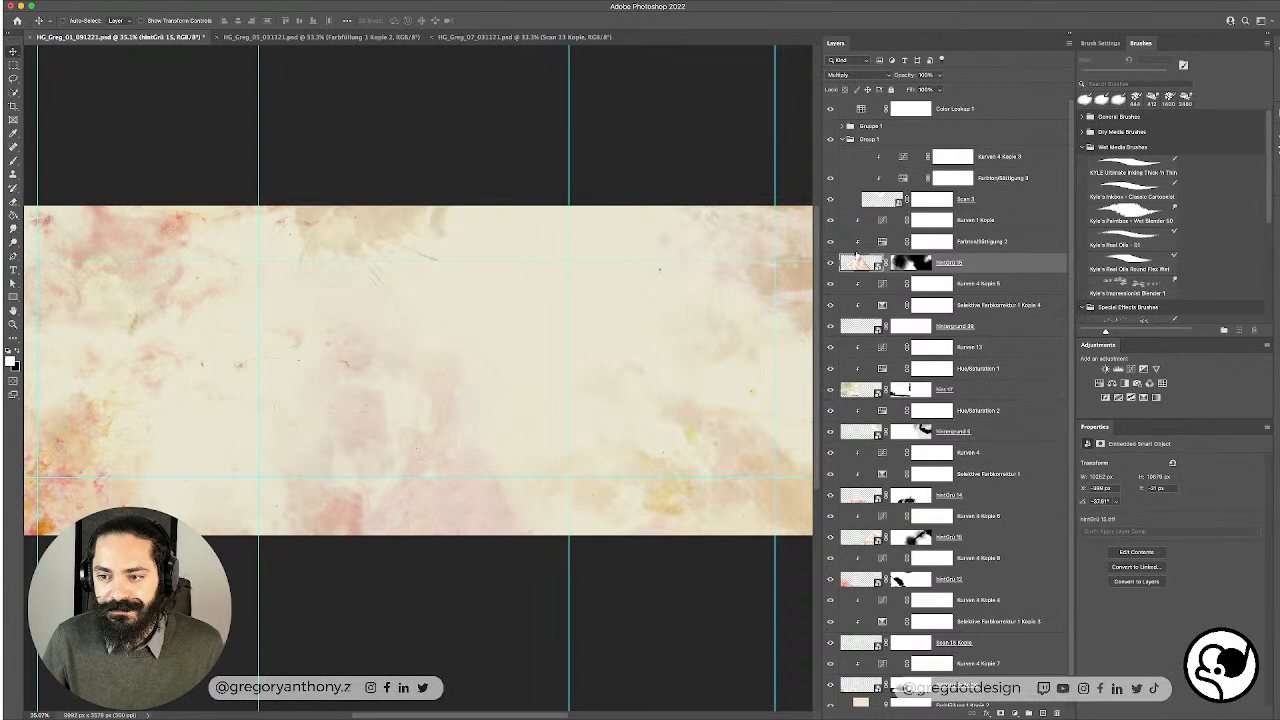
drag(411, 346, 509, 340)
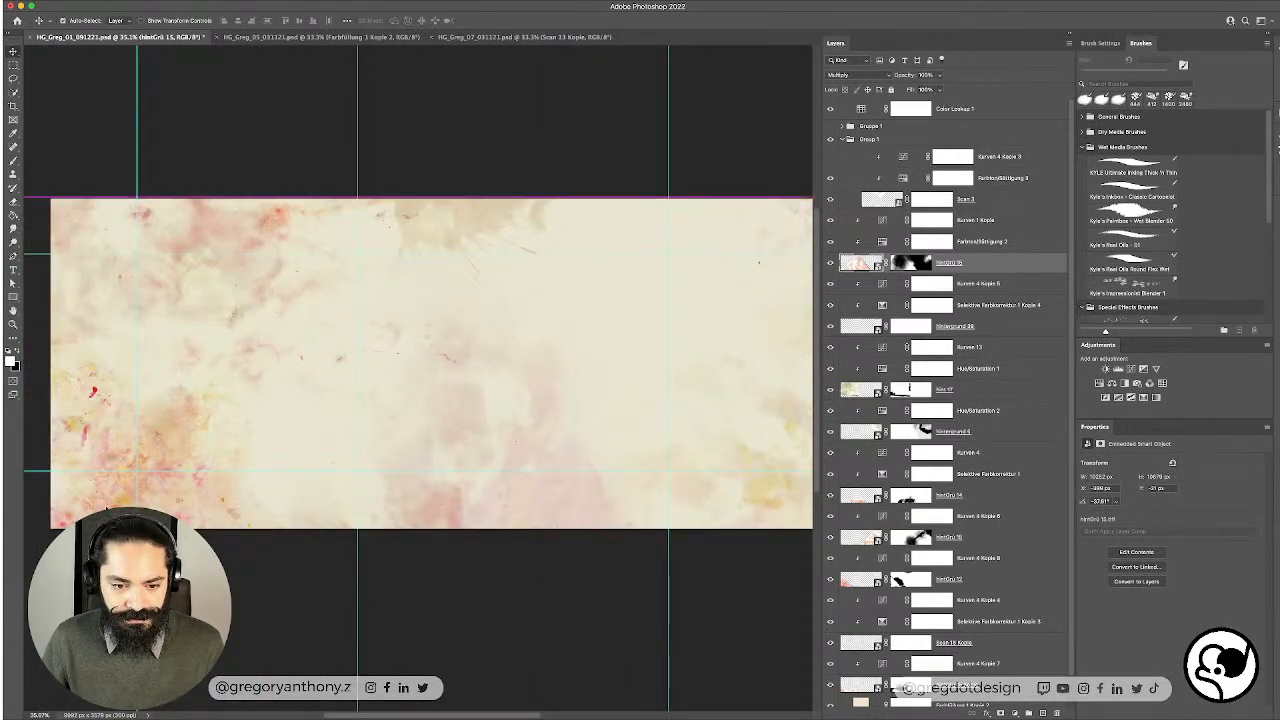
drag(136, 508, 171, 508)
key(super+z)
Step: Select the layer holding the red splatters in the image's lower-left corner and nudge it slightly downwards
super+click(66, 501)
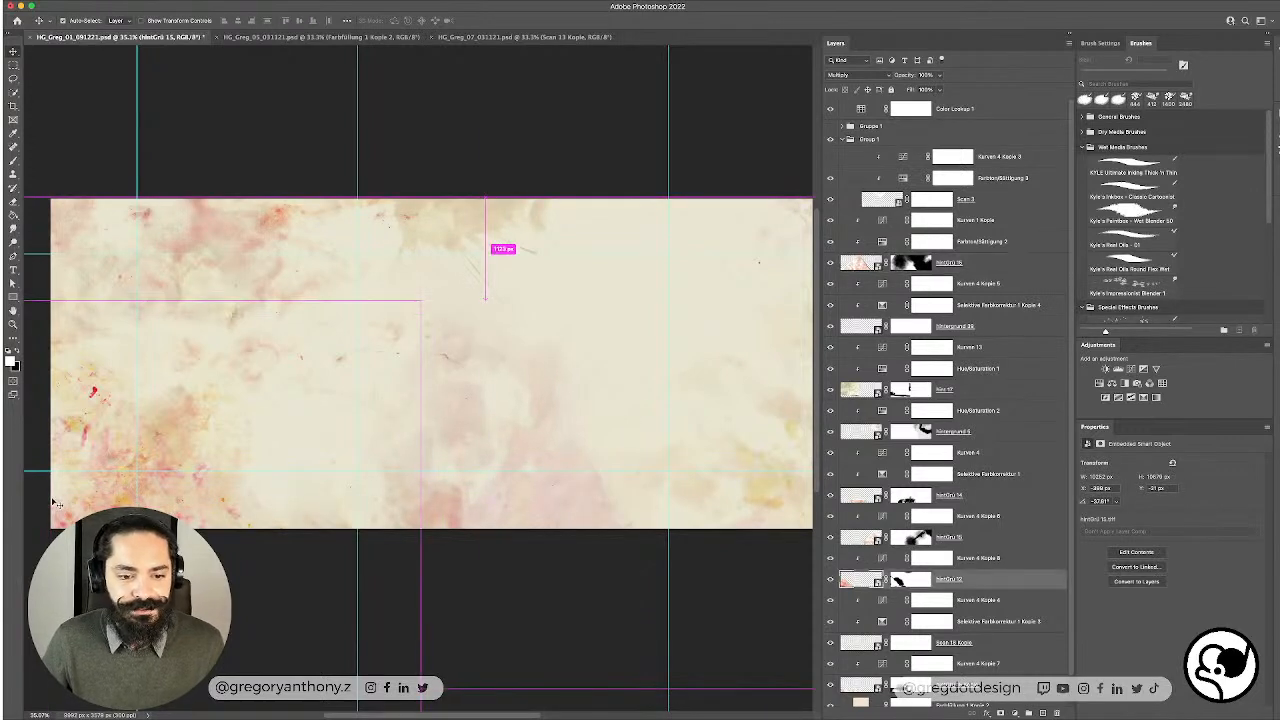
mouse_move(58, 504)
mouse_down()
mouse_move(46, 530)
mouse_move(65, 510)
mouse_up()
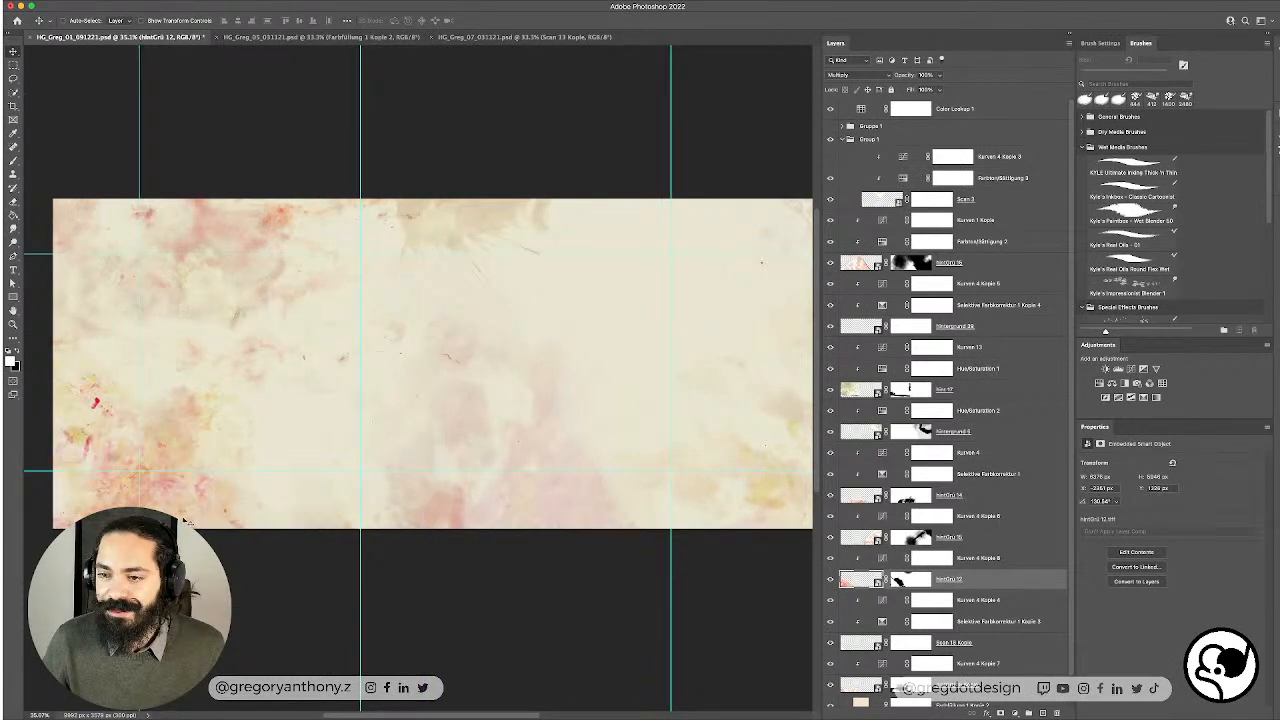
Step: Adjust the lower points of the curve in the Kurven 4 Kopie 8 adjustment that controls the red splatters
click(957, 563)
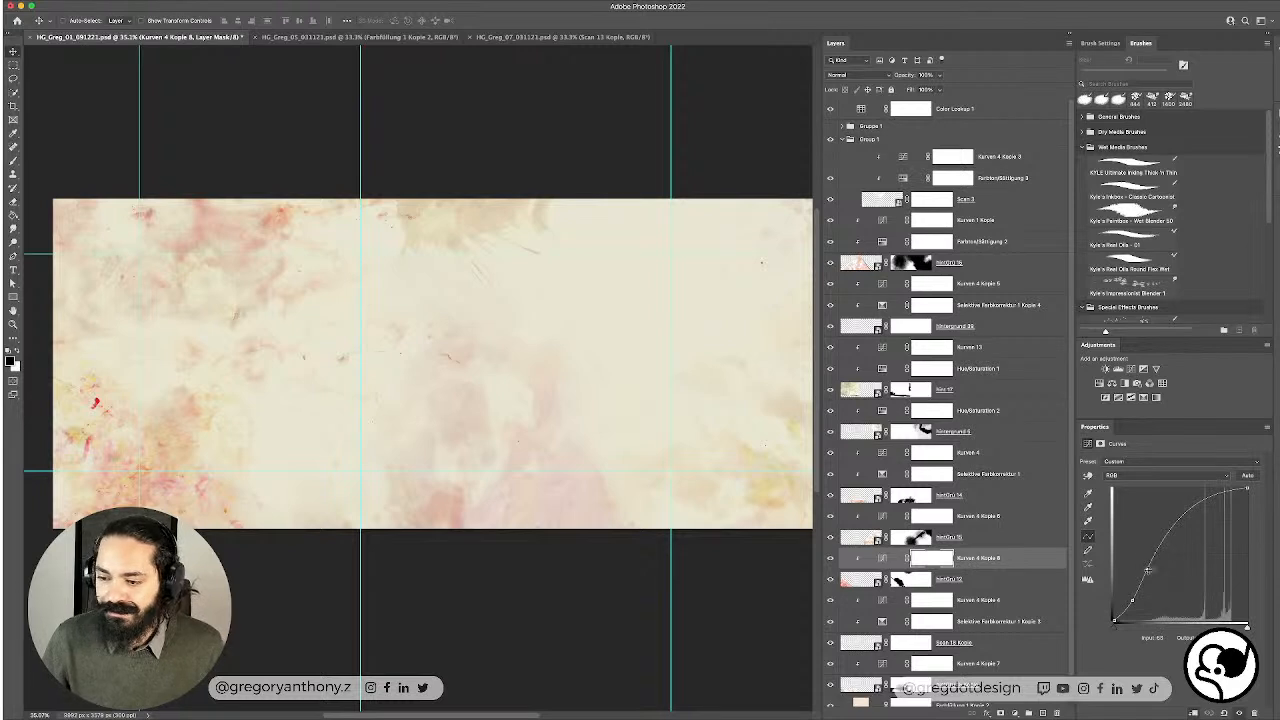
click(985, 577)
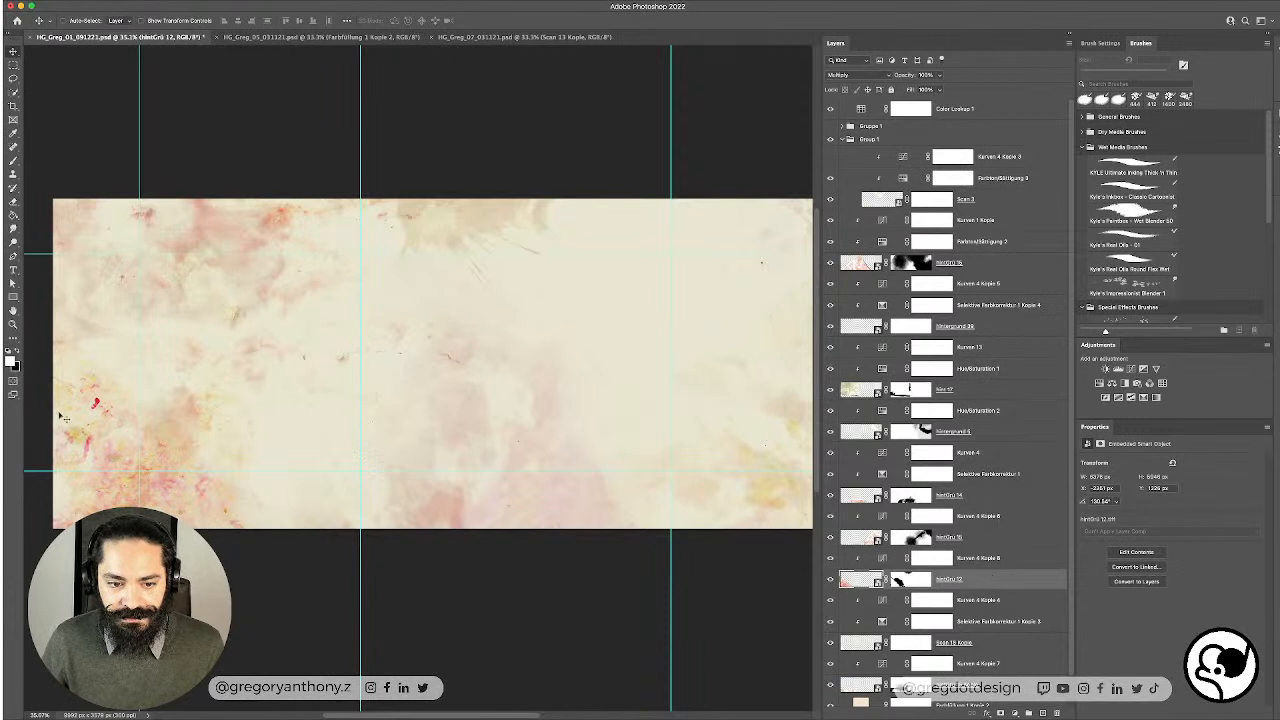
click(1017, 560)
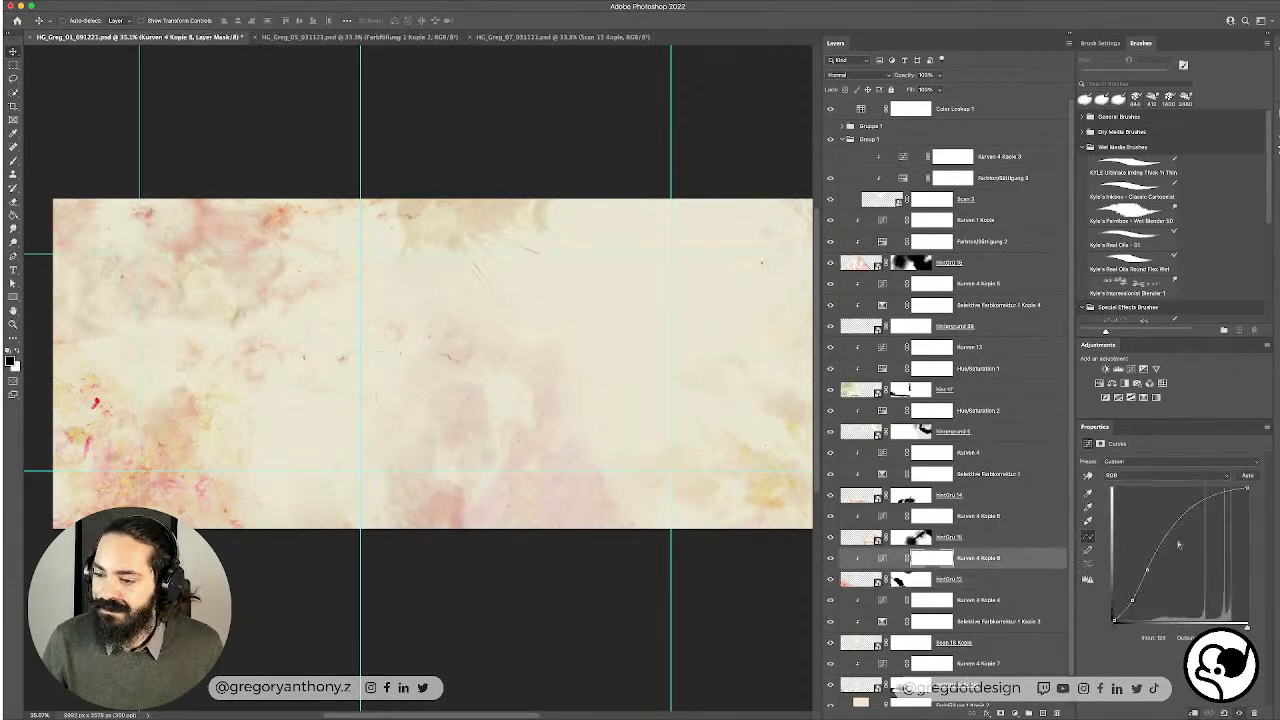
key(super+plus)
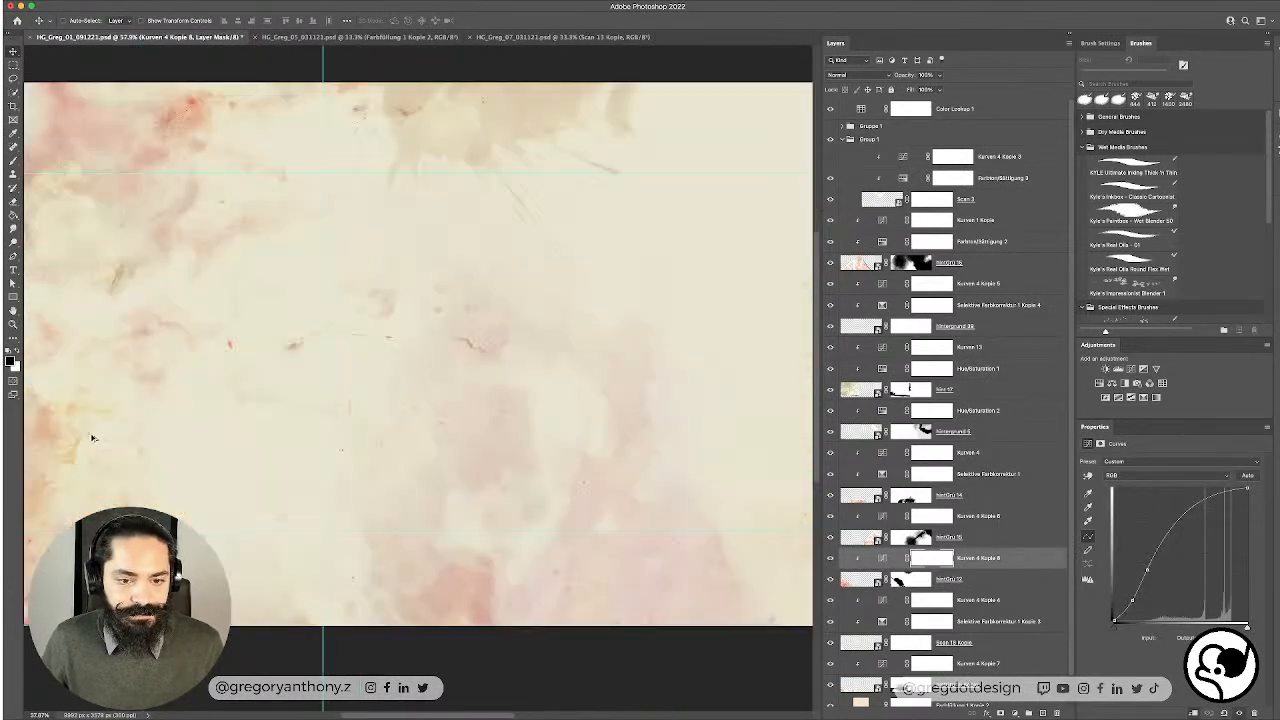
scroll(149, 442, down, 5)
drag(117, 446, 350, 444)
scroll(270, 456, up, 2)
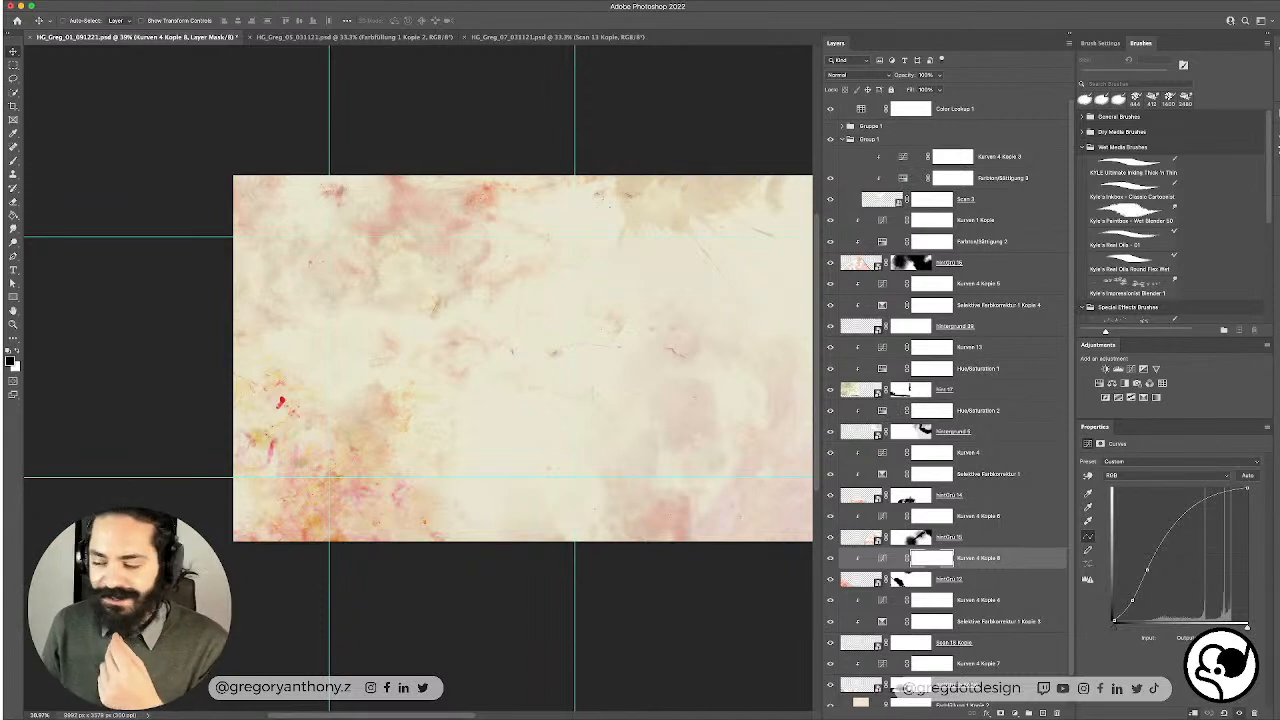
drag(1145, 566, 1132, 601)
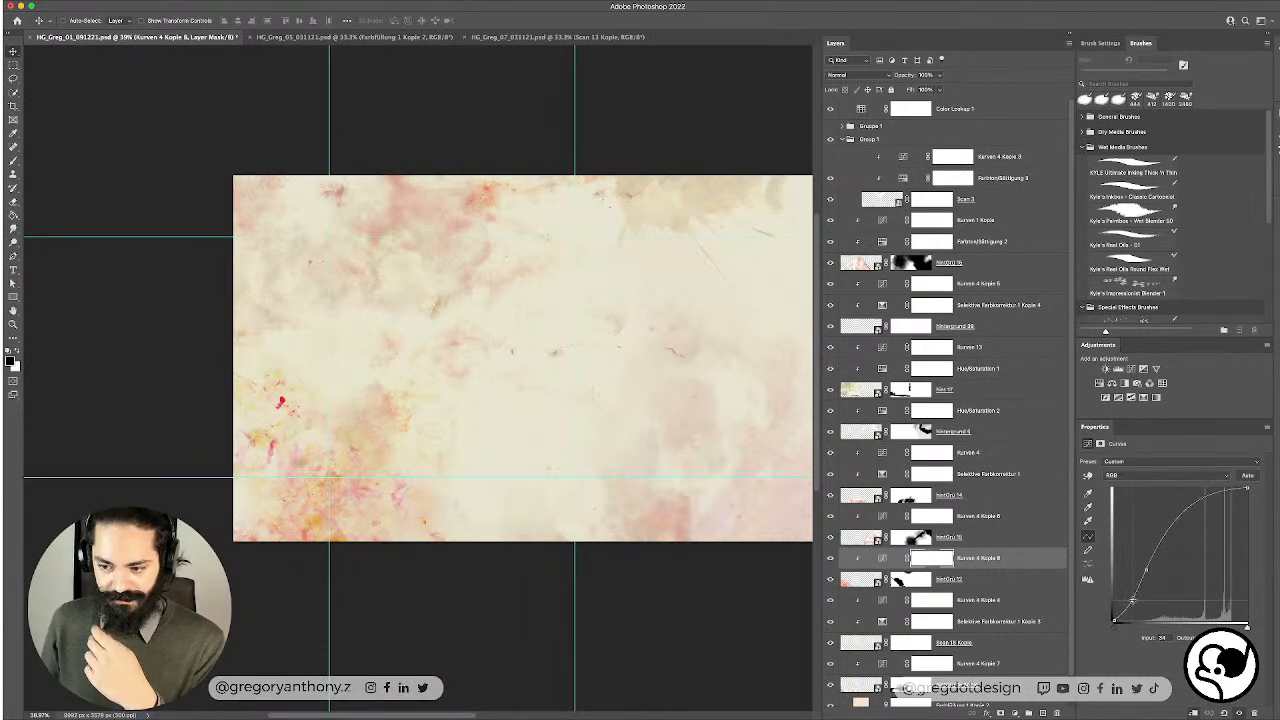
Step: Reduce the opacity of the red splatter layer HintGrü 12 to about 67%
click(1016, 586)
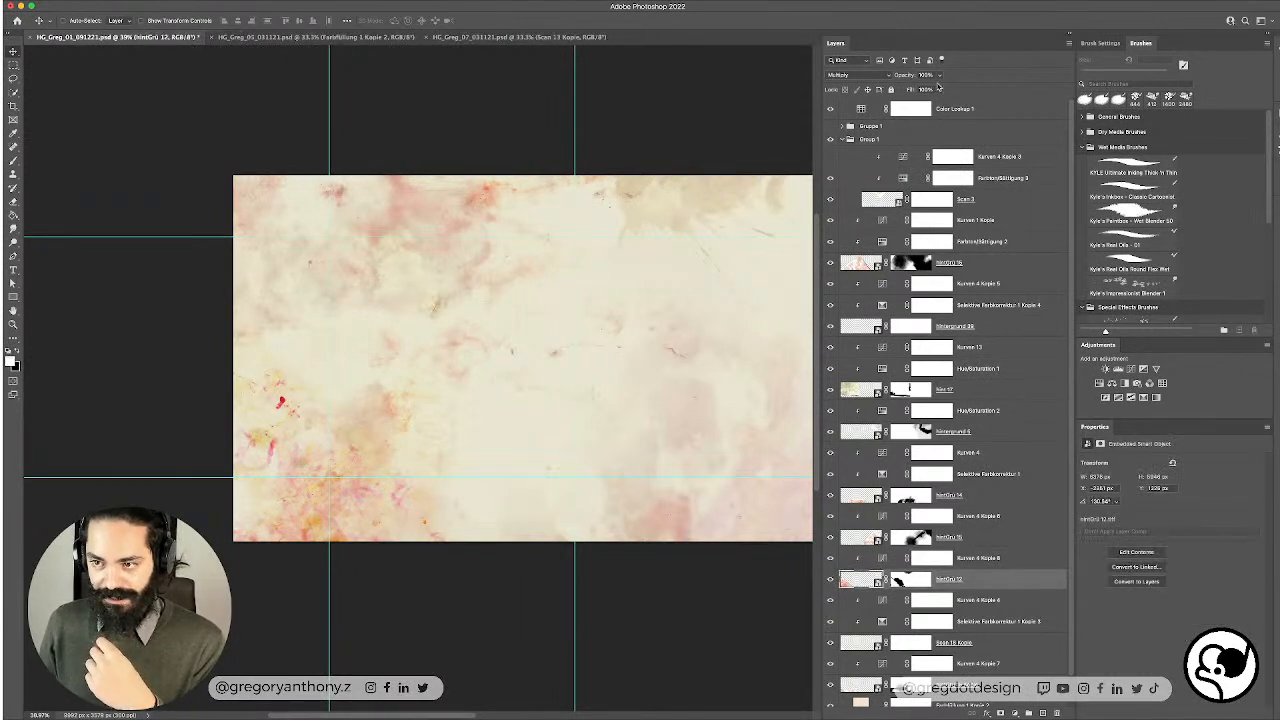
click(939, 76)
drag(918, 90, 913, 90)
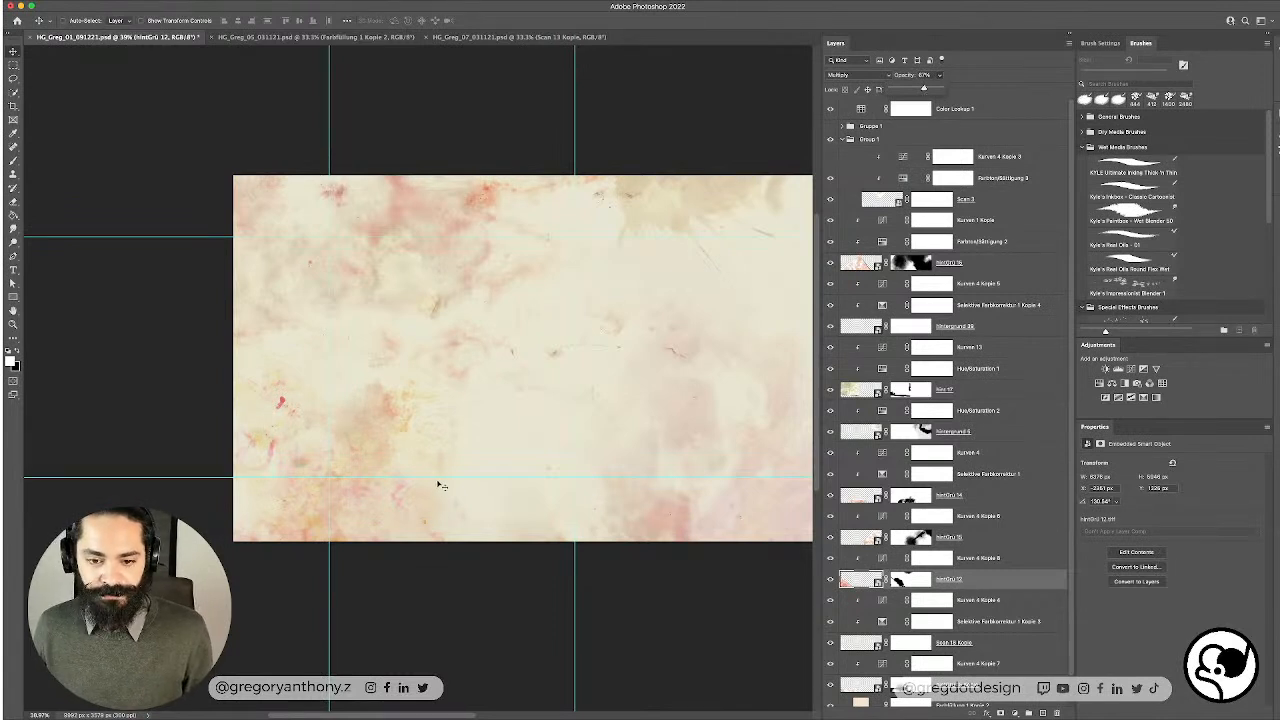
Step: Identify the layer holding the reddish texture in the image's upper-left area by comparing it hidden and shown
drag(563, 389, 525, 422)
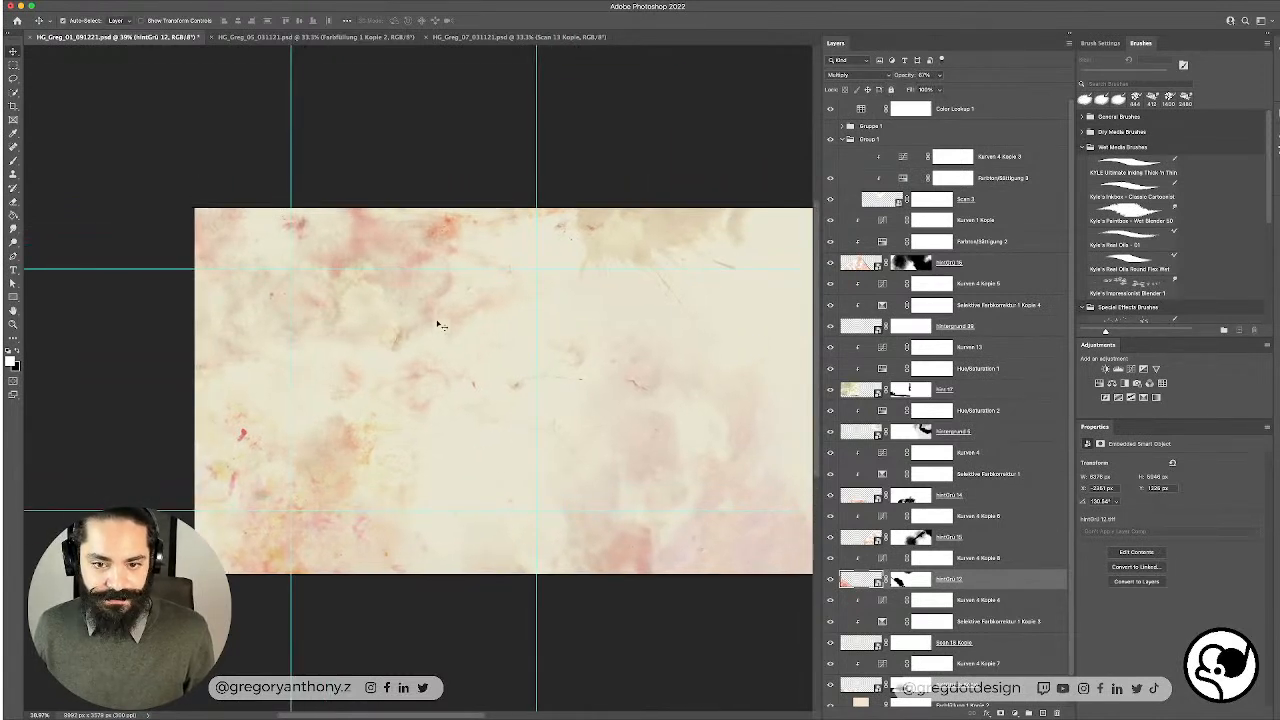
click(445, 245)
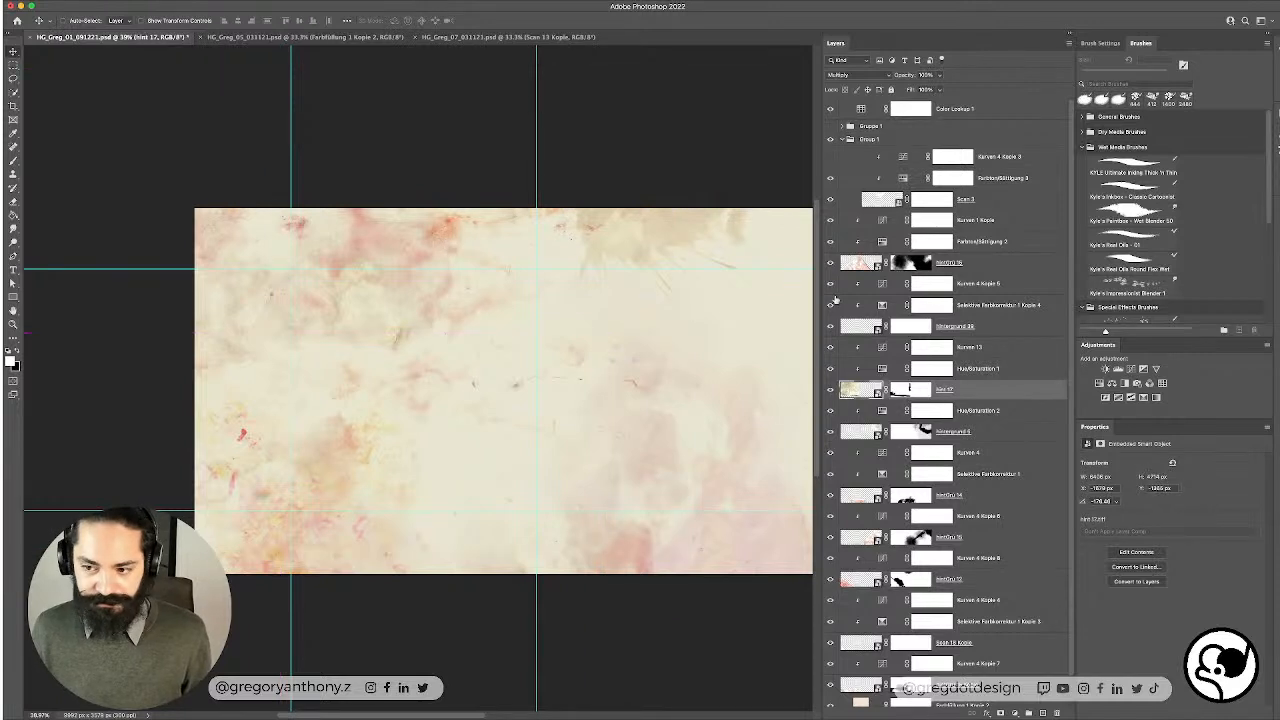
click(830, 390)
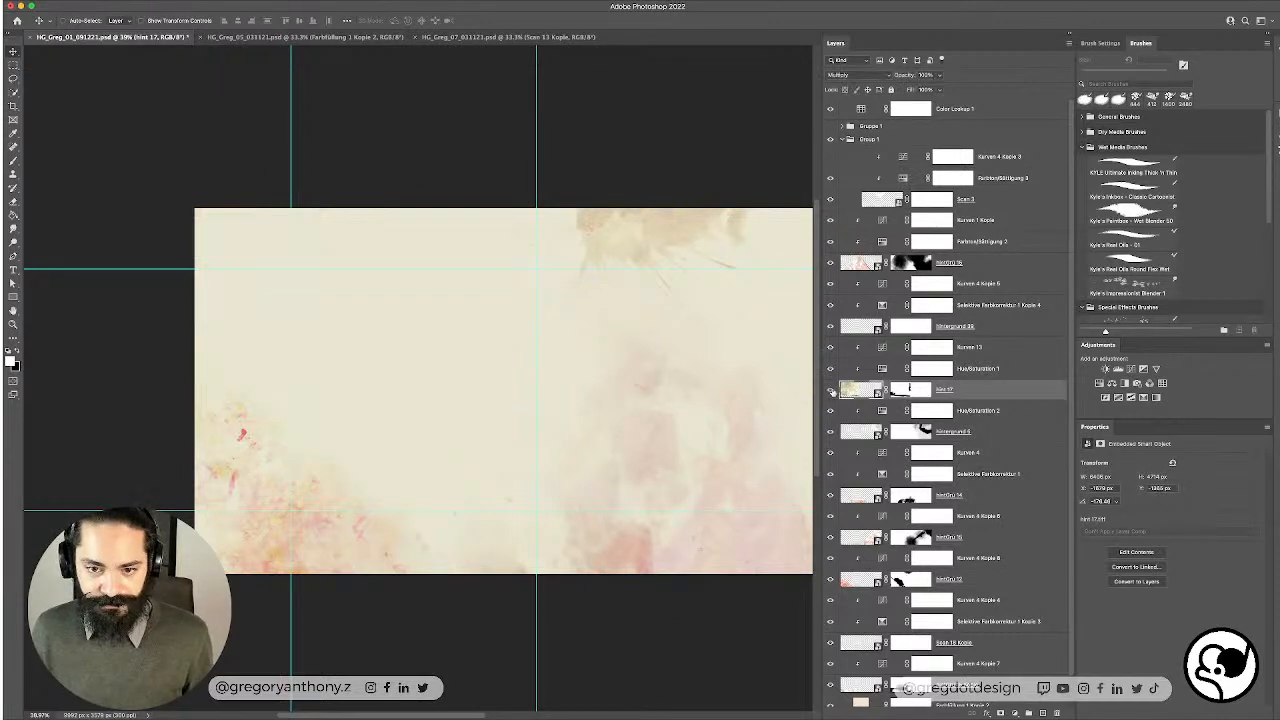
click(830, 390)
click(830, 390)
click(830, 390)
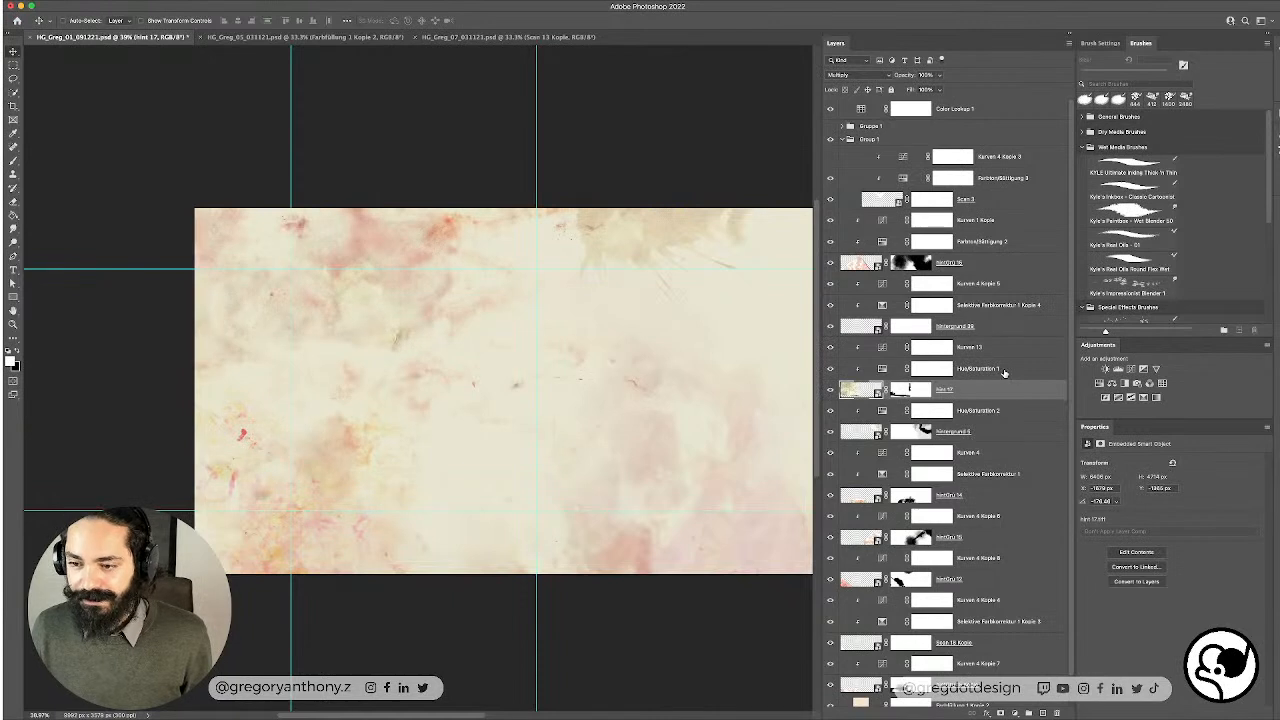
Step: Colorize the upper-left texture through its Hue/Saturation 1 adjustment with hue 20 and saturation 25
click(1002, 370)
click(1146, 557)
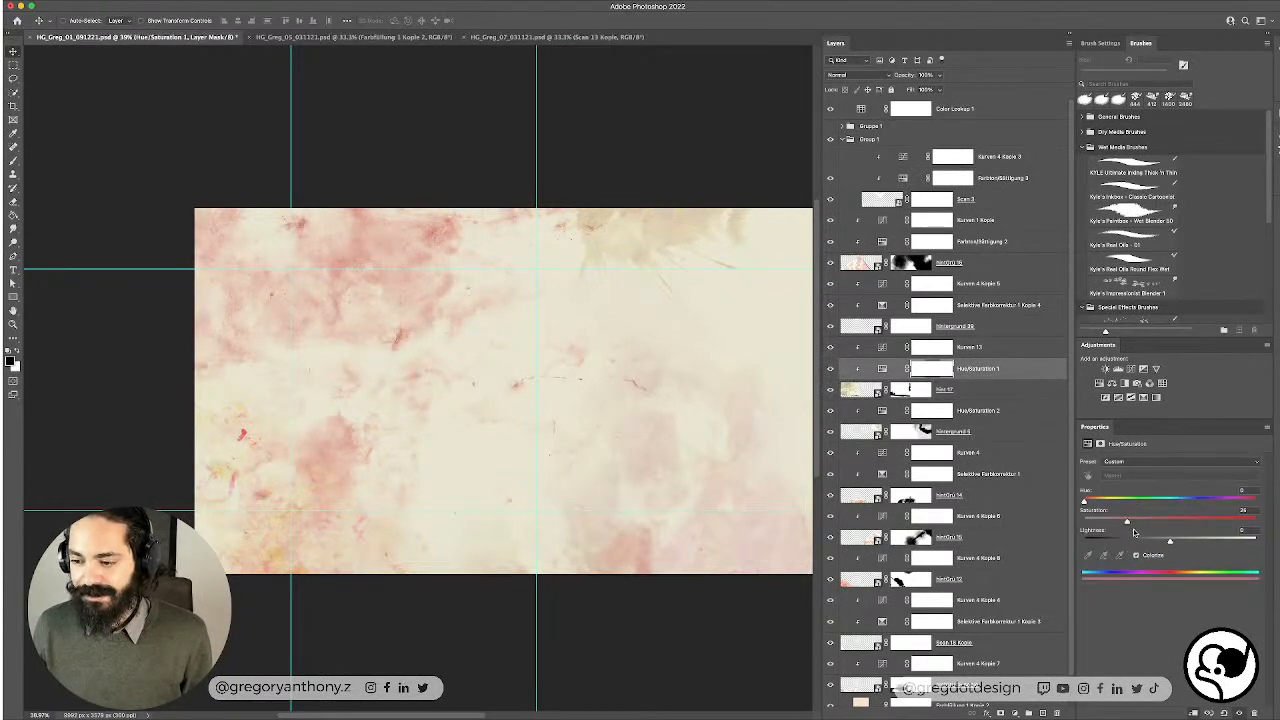
mouse_move(1086, 500)
mouse_down()
mouse_move(1102, 501)
mouse_move(1090, 501)
mouse_up()
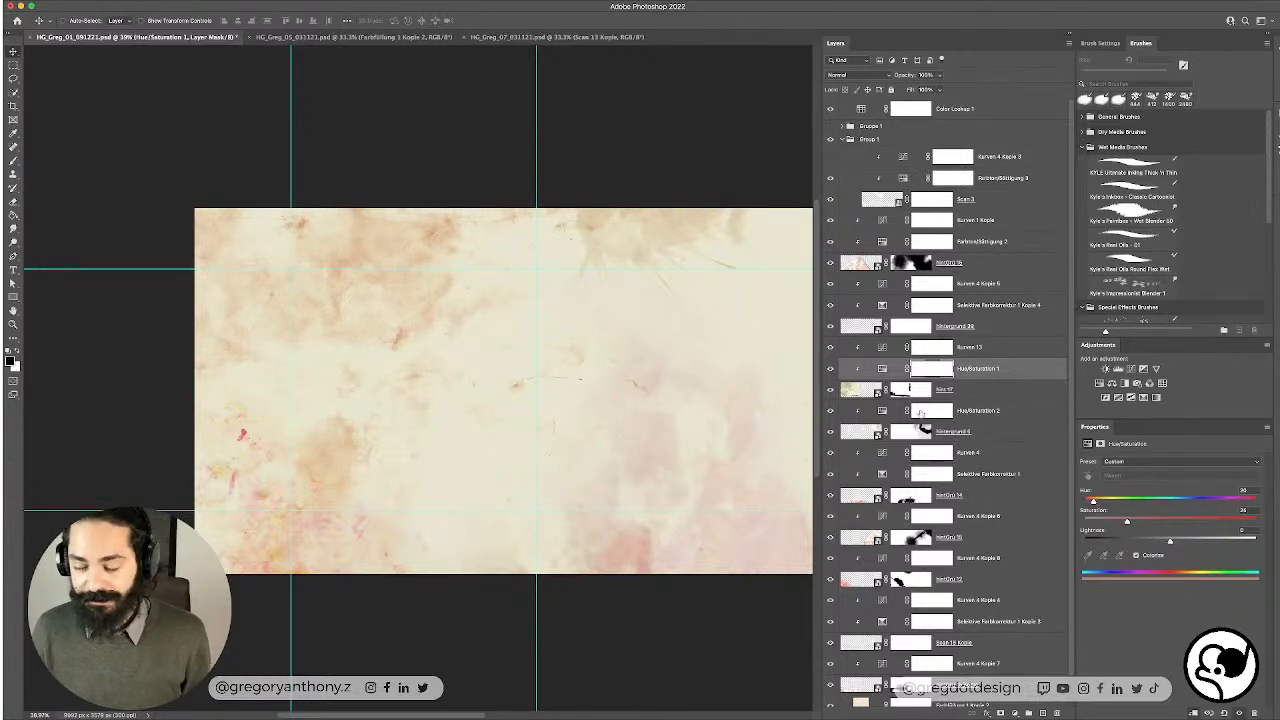
Step: Select the pink stain in the lower middle of the image and compare its HintGrü 15 layer hidden and shown
scroll(849, 459, down, 1)
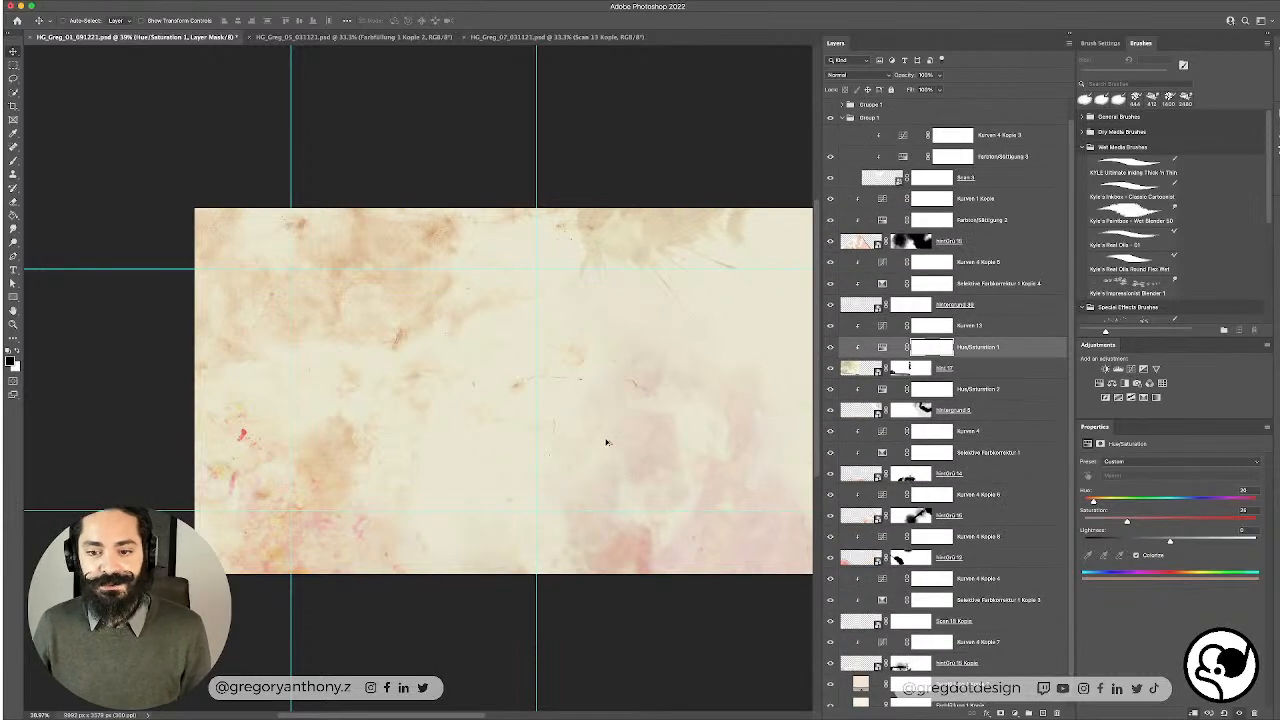
scroll(606, 442, down, 1)
drag(661, 412, 466, 379)
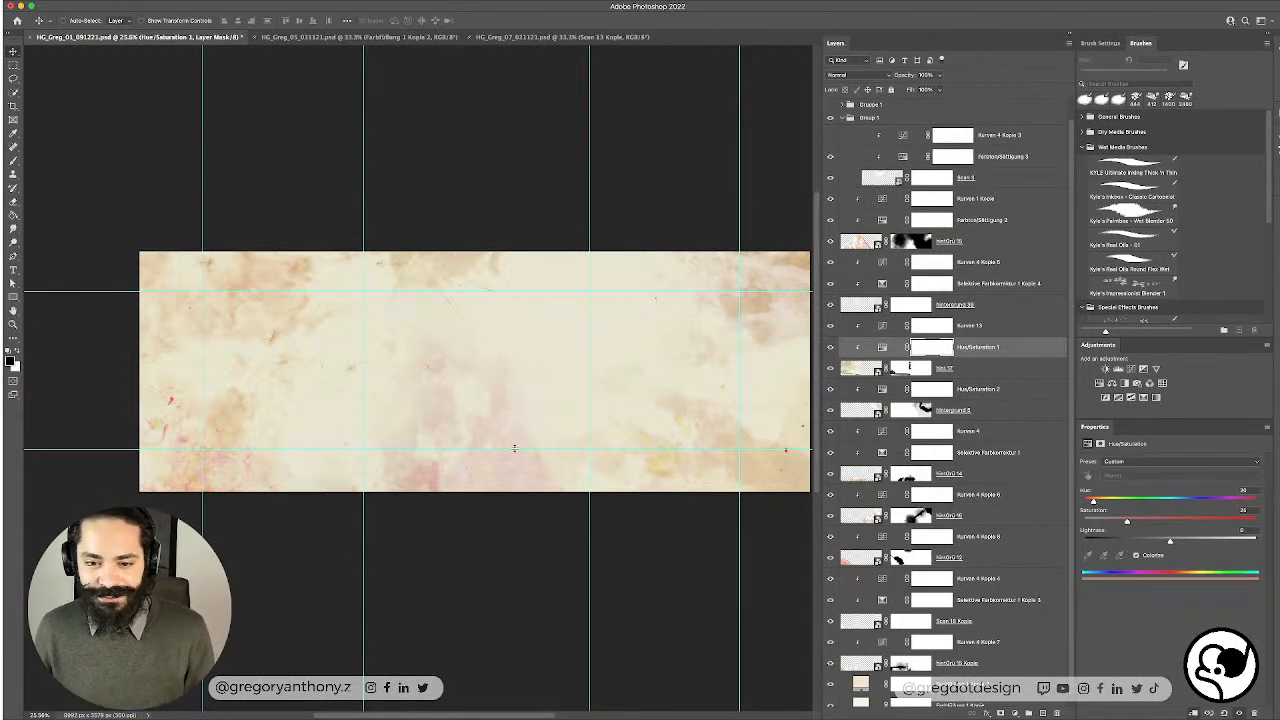
click(508, 481)
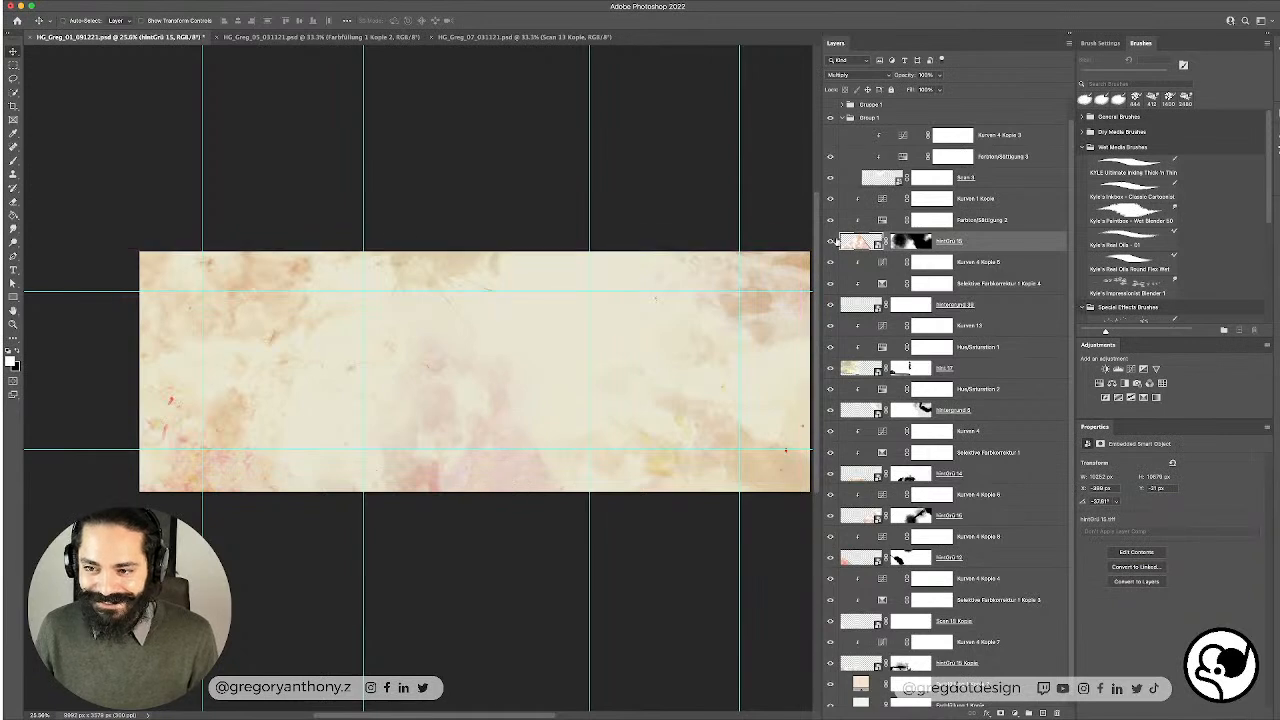
click(829, 241)
click(829, 241)
click(829, 241)
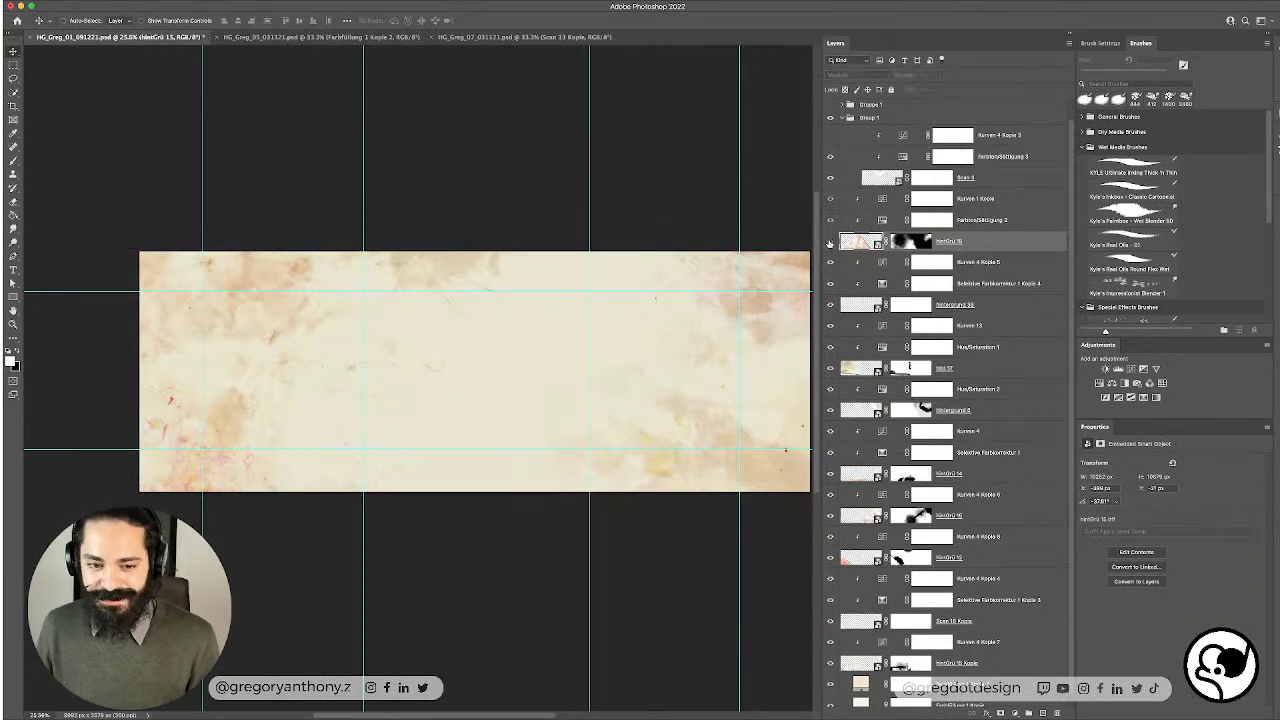
click(829, 241)
click(829, 241)
click(829, 241)
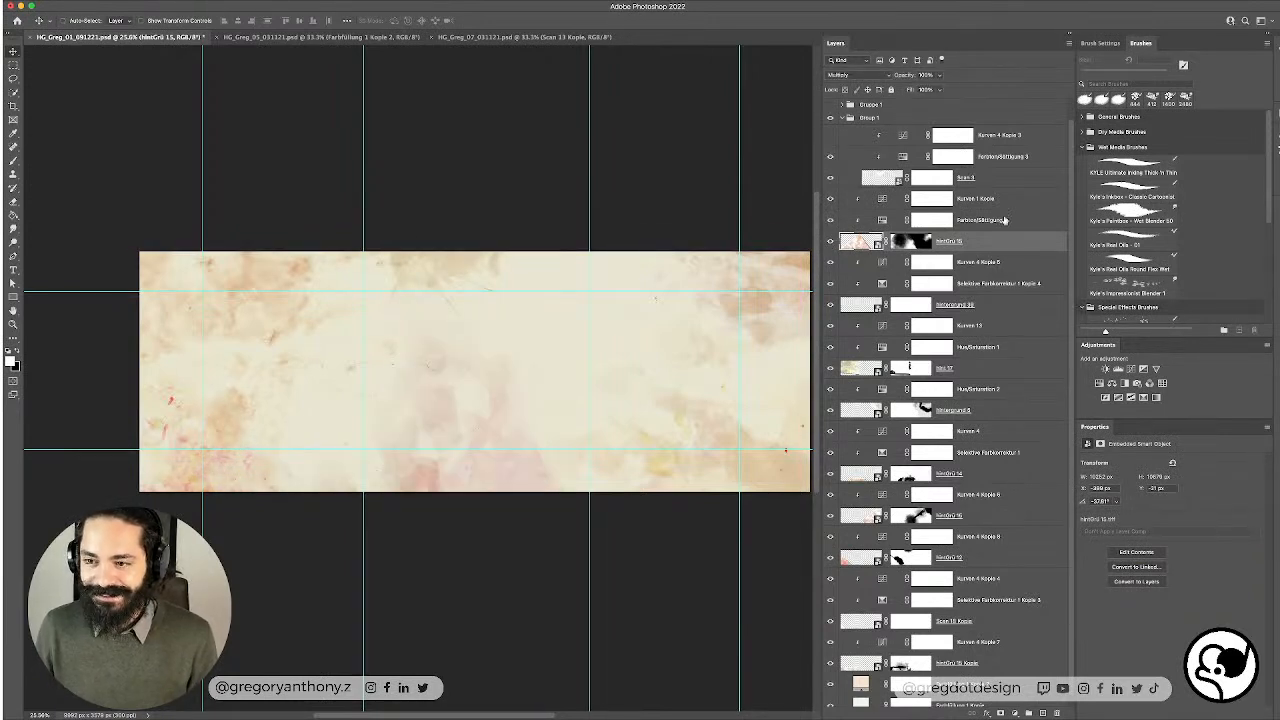
Step: Bring the Farbton/Sättigung 2 hue close to zero and set its saturation to about +12 and lightness to about +16
click(999, 220)
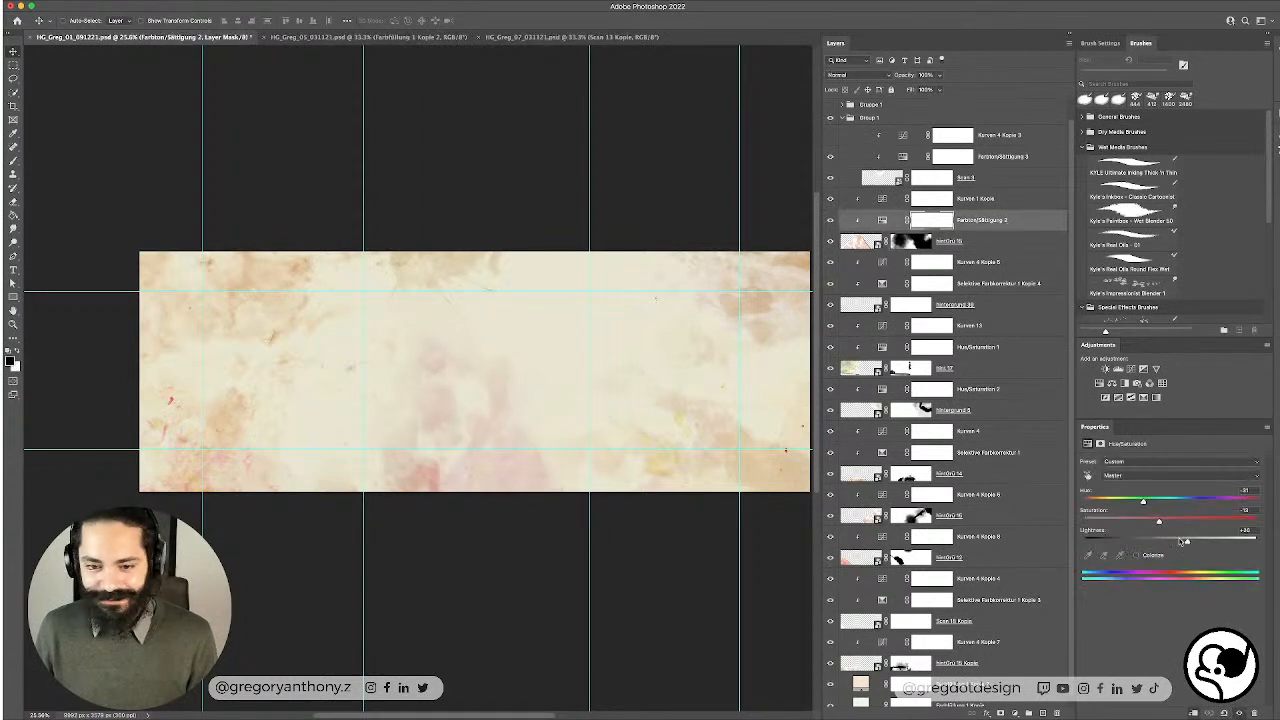
mouse_move(1183, 541)
mouse_down()
mouse_move(1140, 504)
mouse_move(1178, 503)
mouse_move(1175, 522)
mouse_move(1207, 523)
mouse_move(1183, 522)
mouse_up()
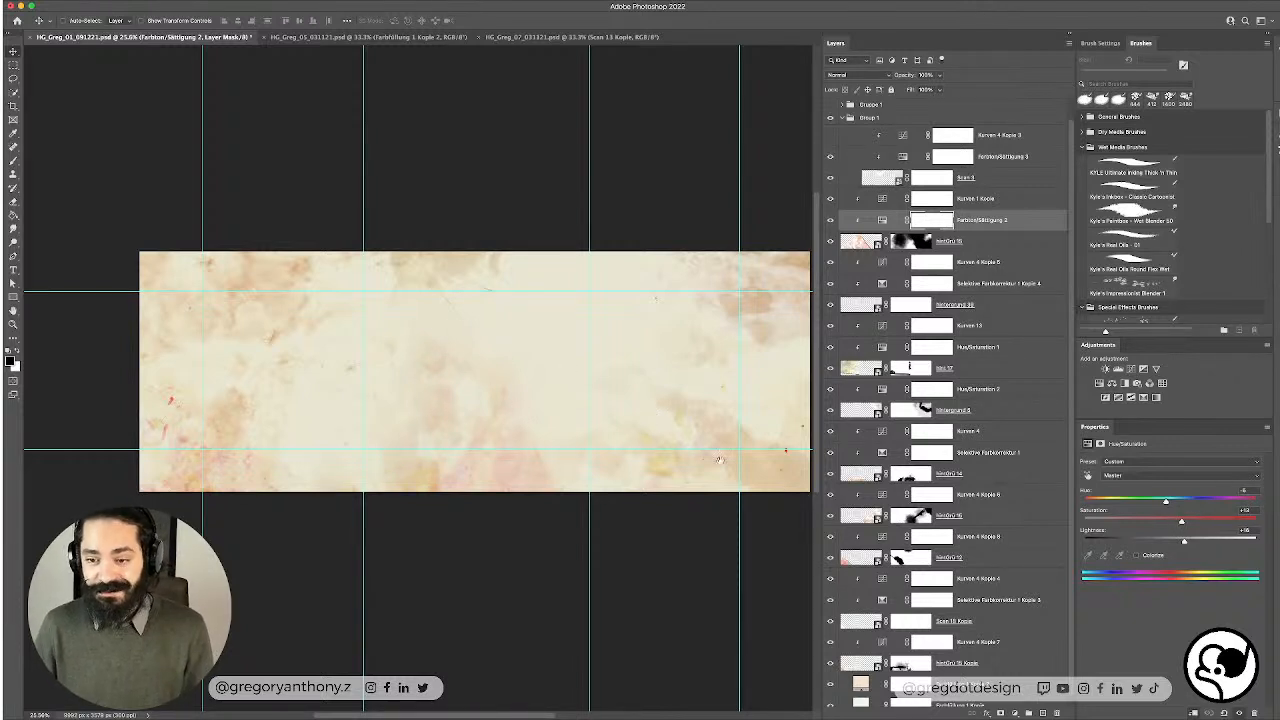
drag(683, 375, 664, 373)
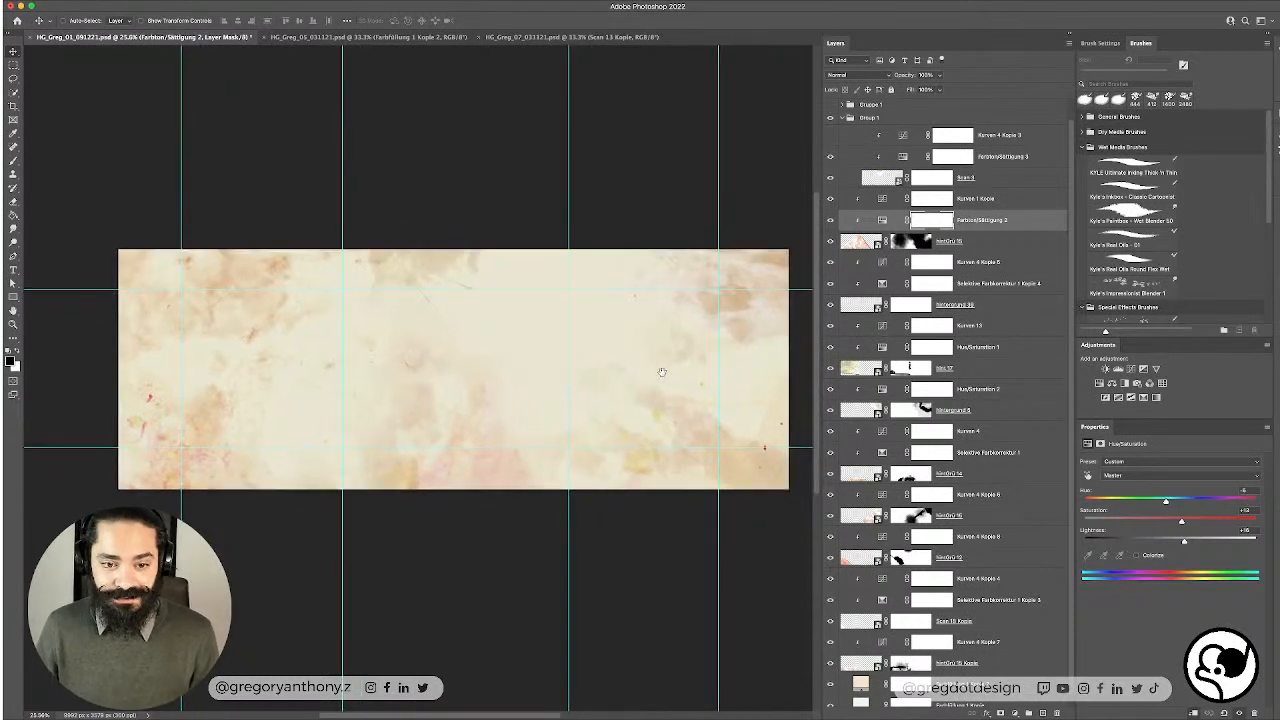
Step: Move the Hint 17 texture in the upper-left area a little further up and check the overall image
drag(216, 284, 234, 243)
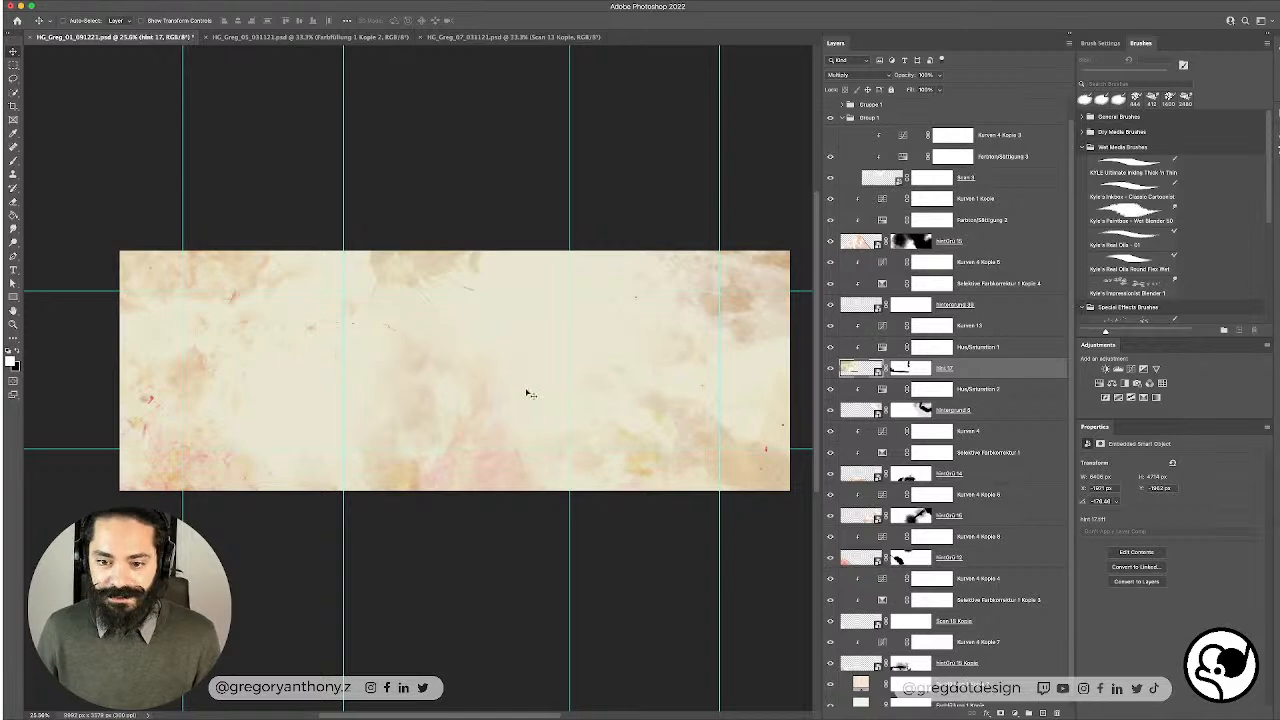
scroll(527, 392, up, 10)
scroll(508, 395, down, 8)
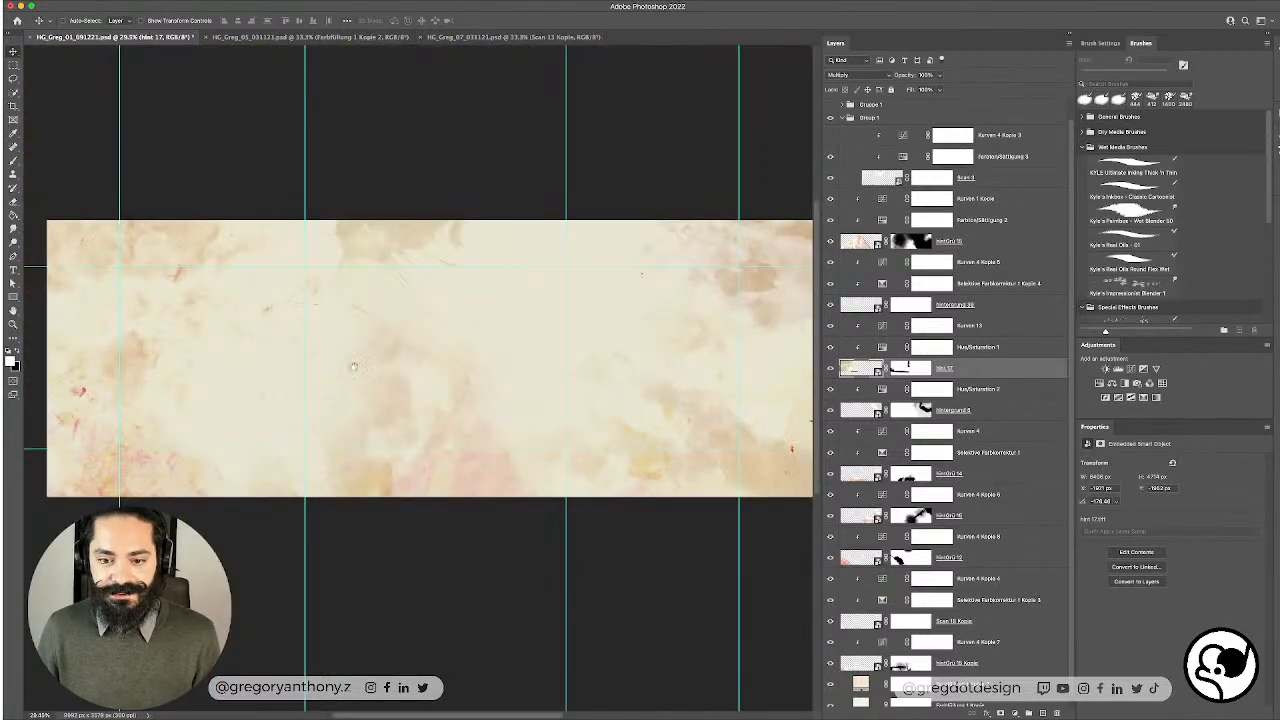
scroll(420, 320, up, 2)
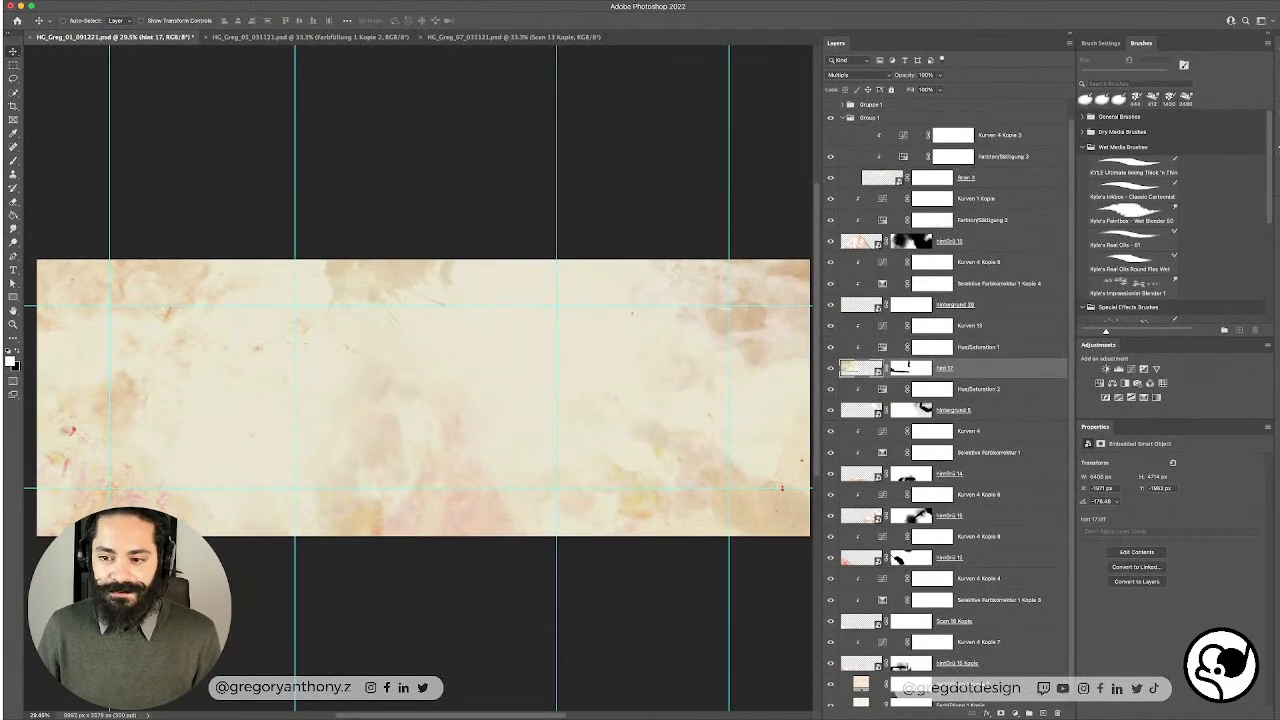
Step: Show and expand Gruppe 1, and move its Scan 11 layer into Group 1 directly below HintGrü 15
scroll(1038, 181, up, 2)
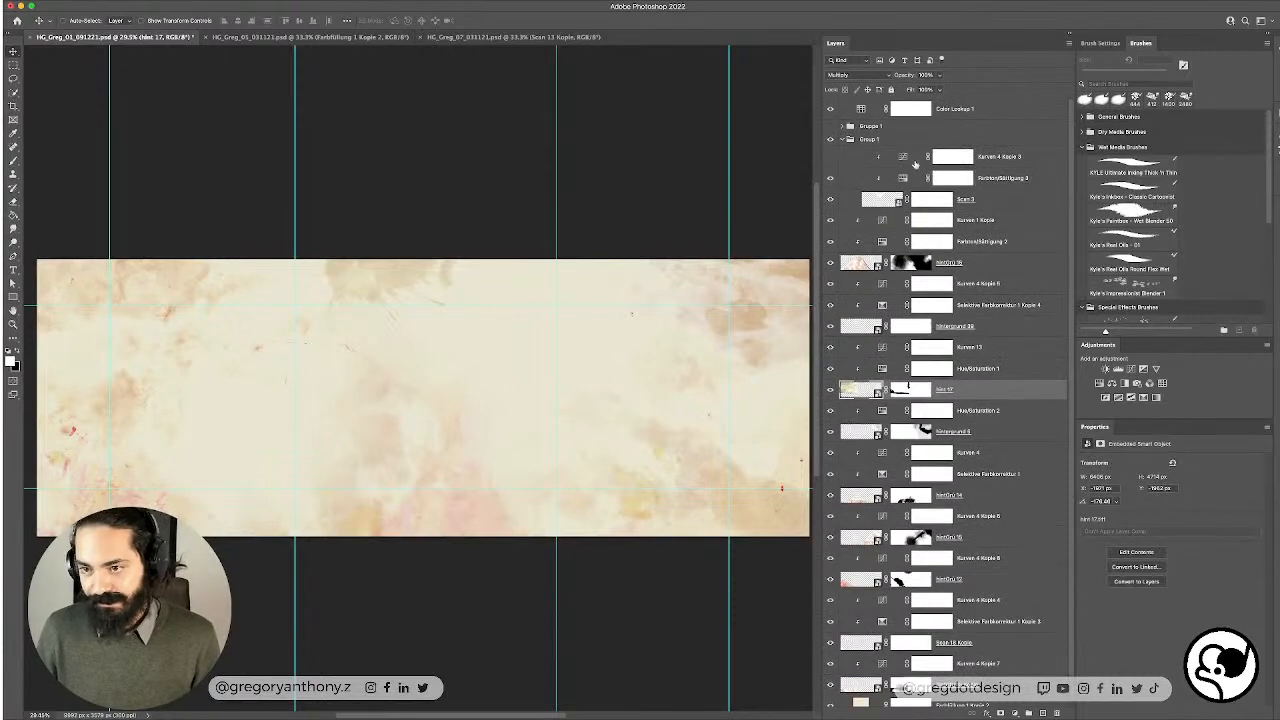
click(830, 126)
click(843, 126)
click(942, 155)
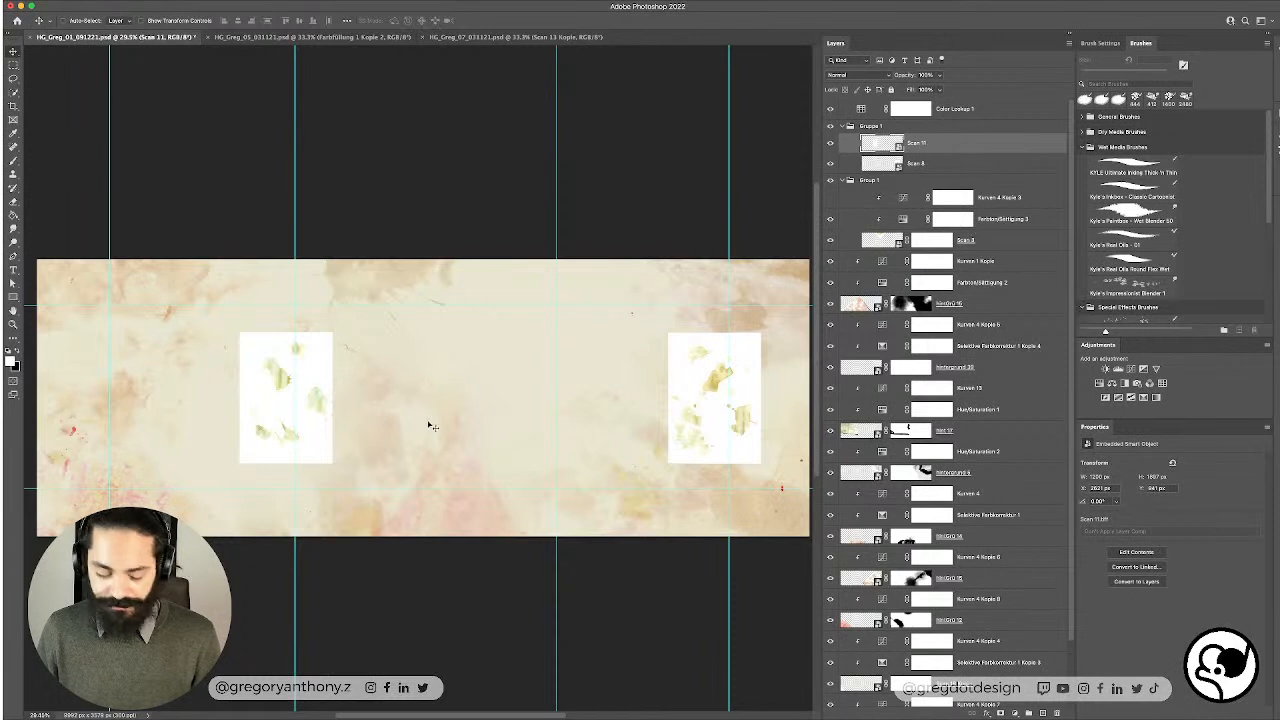
drag(947, 148, 977, 318)
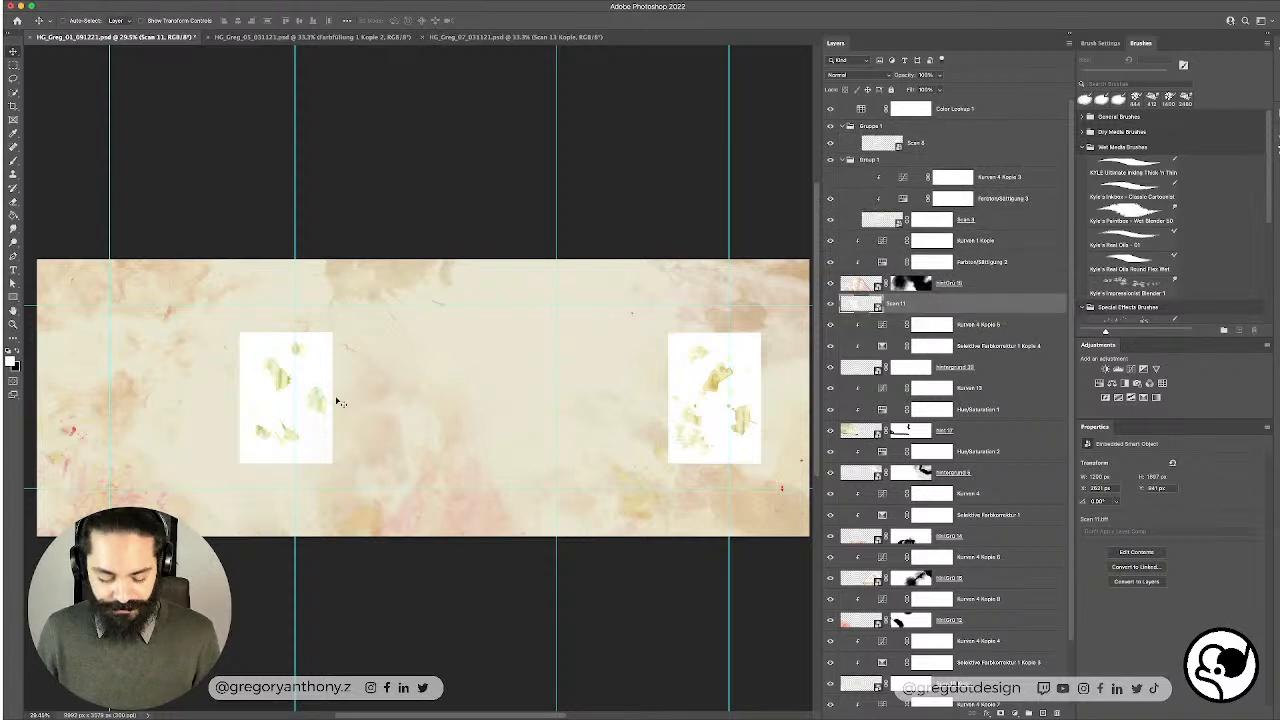
Step: Enlarge the Scan 11 layer to about 197%, rotate it about 48°, and position it across the middle of the image
key(super+t)
drag(333, 332, 463, 204)
key(super+z)
key(super+z)
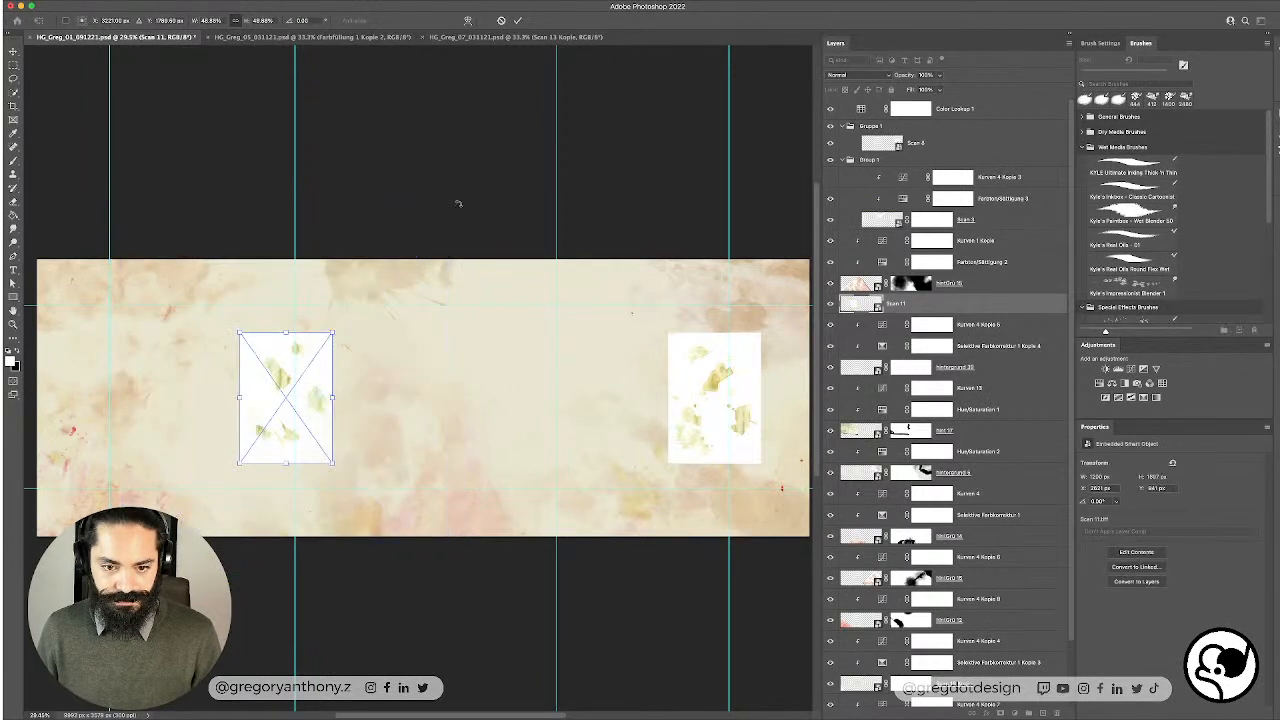
drag(333, 347, 435, 512)
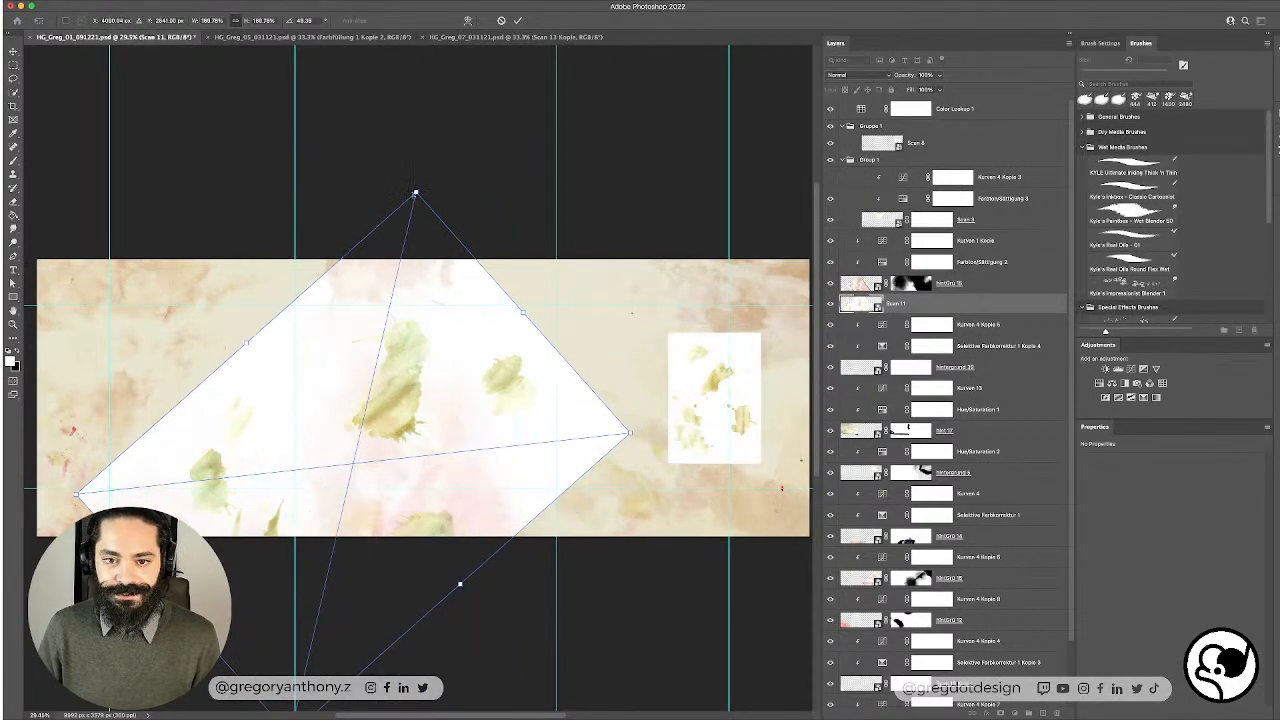
drag(415, 192, 445, 122)
drag(462, 468, 594, 419)
key(Return)
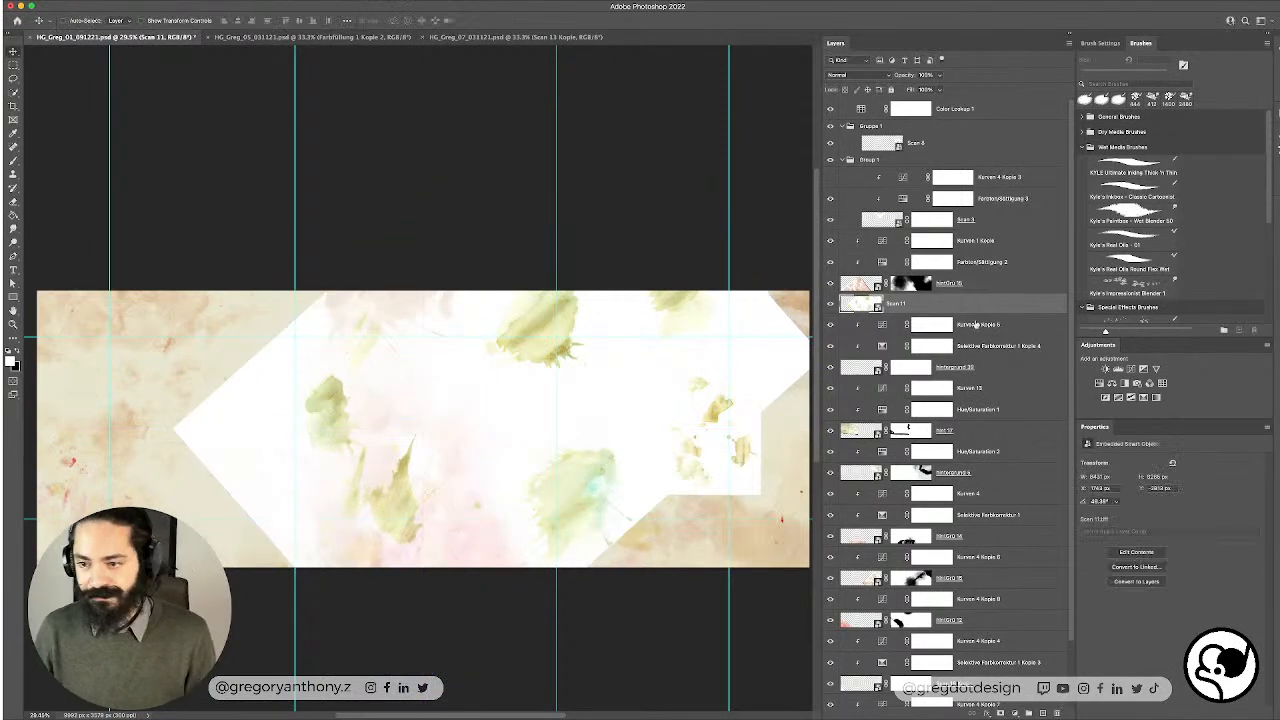
Step: Set the Scan 11 layer's blend mode to Multiply and scale its green splatters down slightly
click(858, 75)
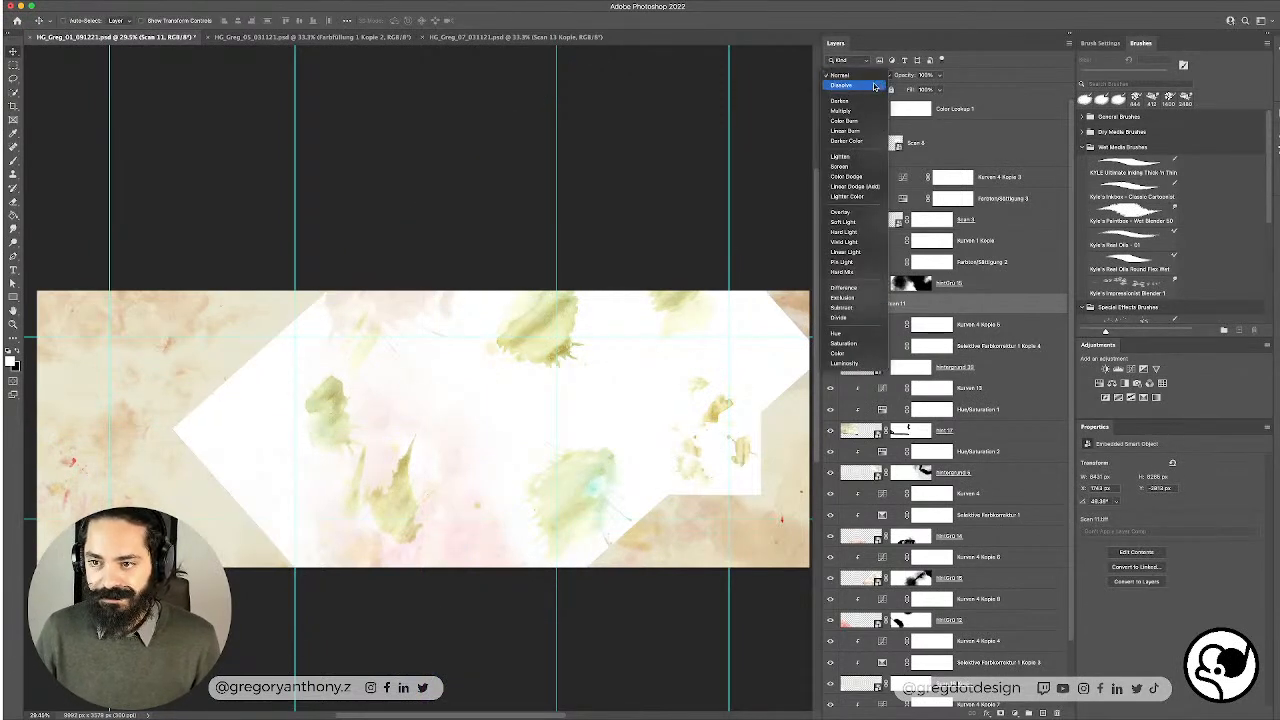
click(869, 109)
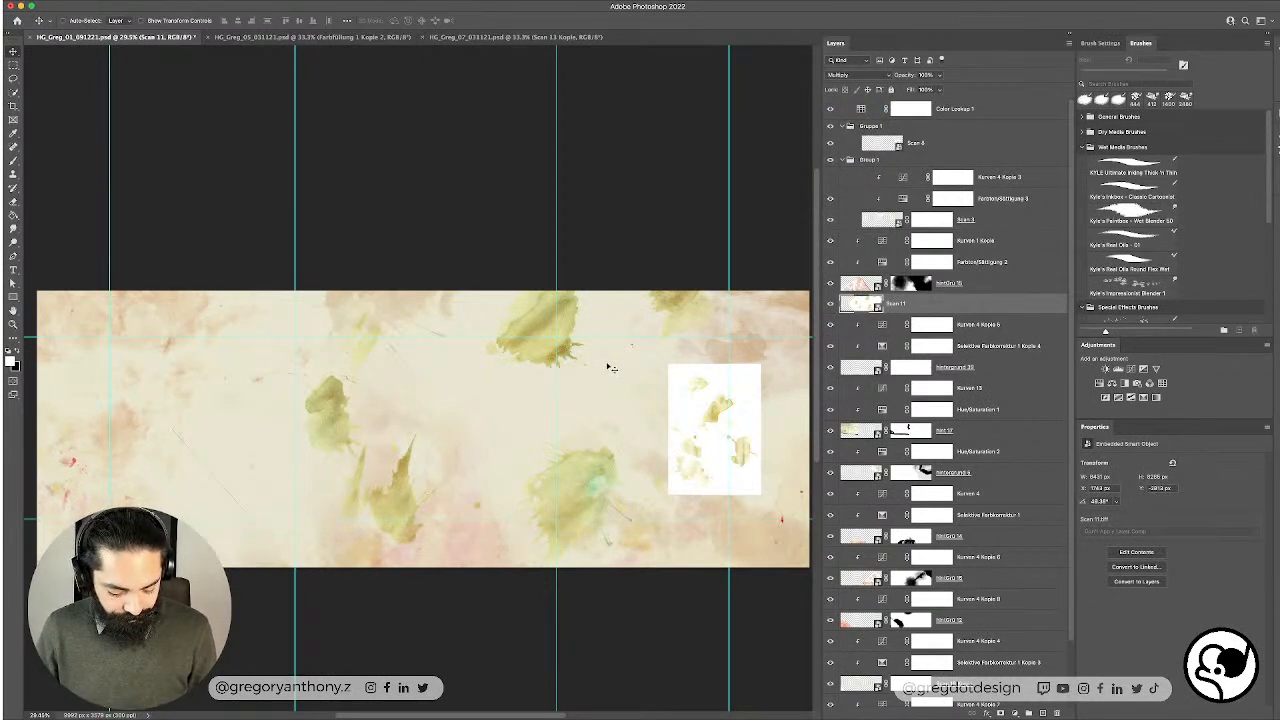
key(super+t)
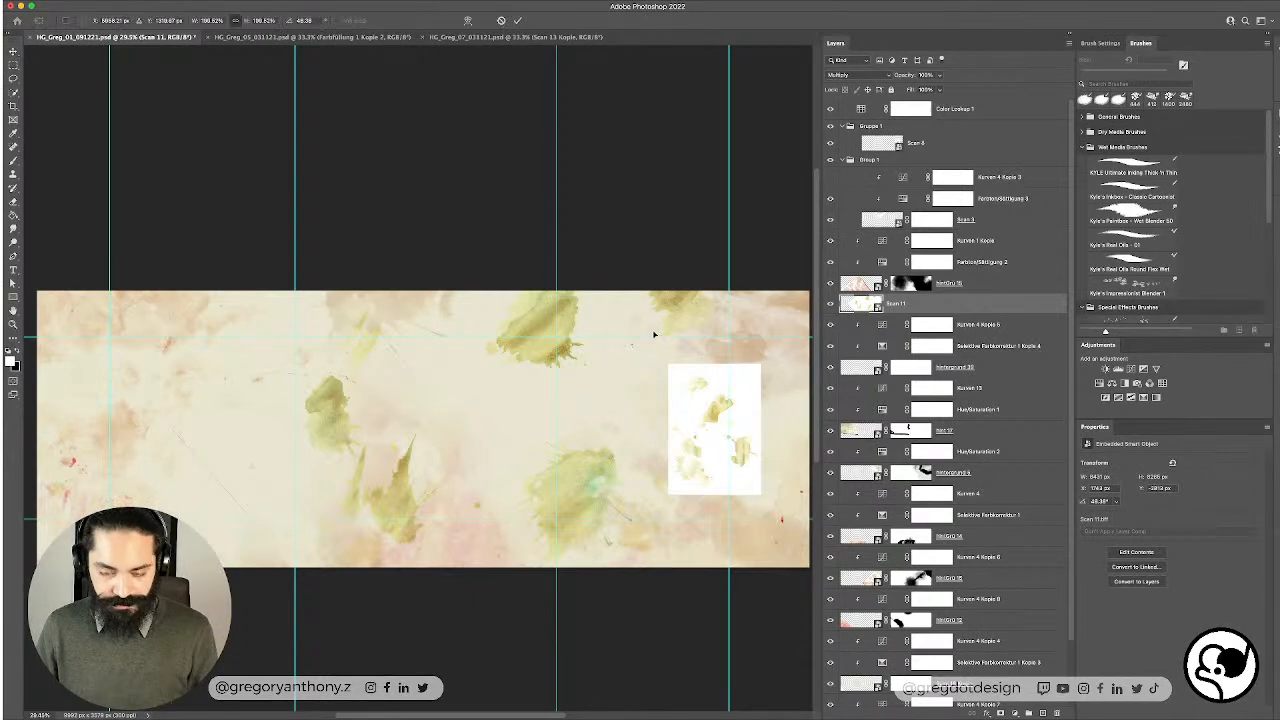
drag(571, 72, 579, 186)
key(Return)
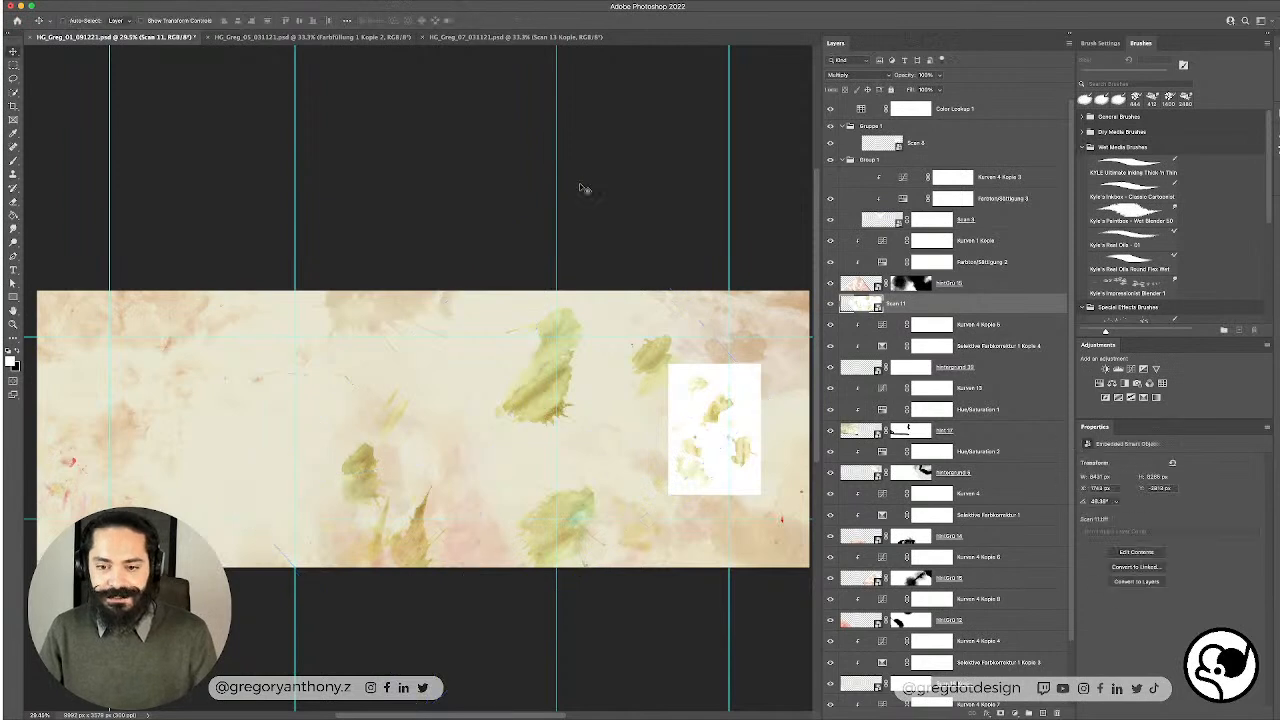
Step: Shift the Scan 11 splatters slightly across the canvas and add a Color Balance adjustment clipped to the layer, pulling midtones towards magenta
drag(581, 322, 580, 325)
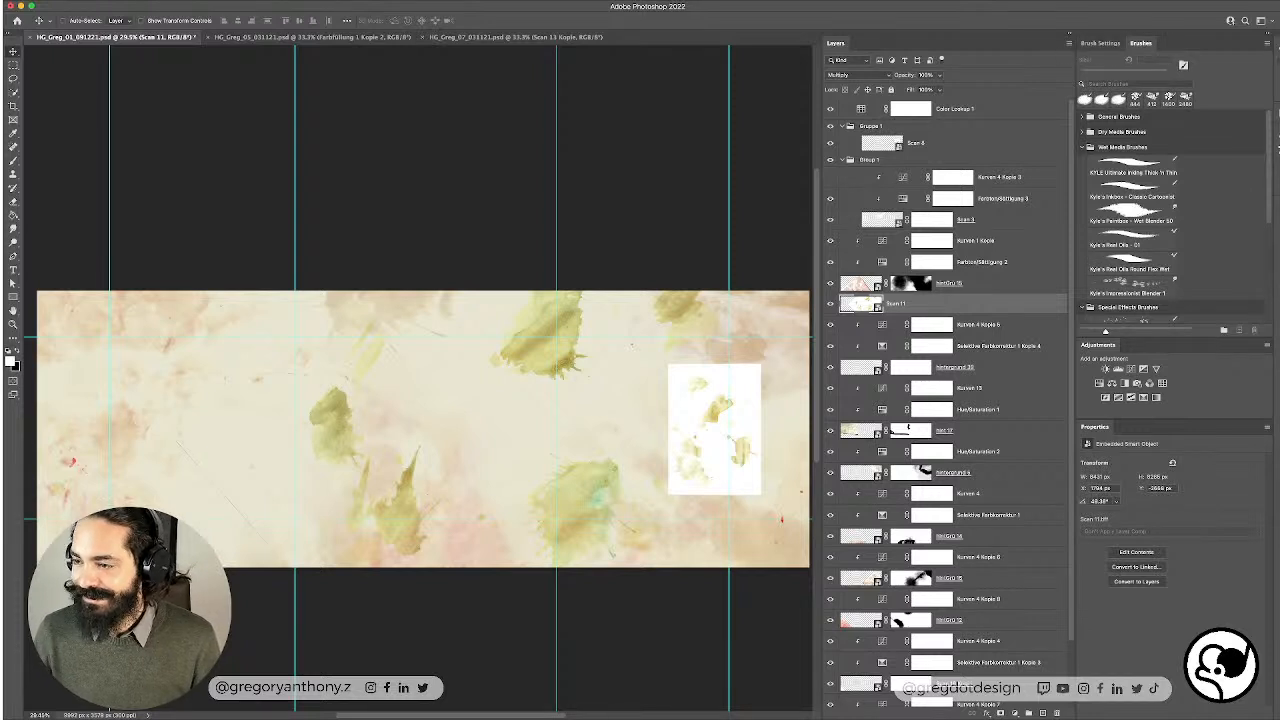
click(1113, 386)
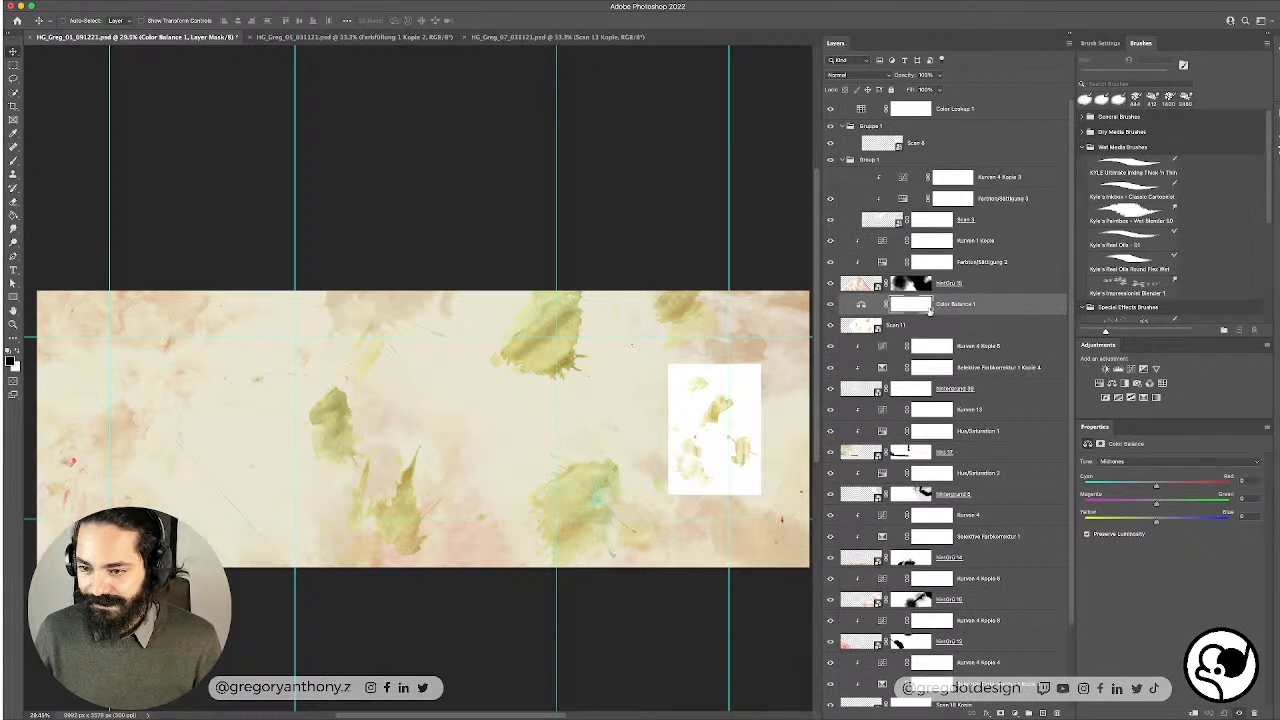
drag(1157, 504, 1130, 505)
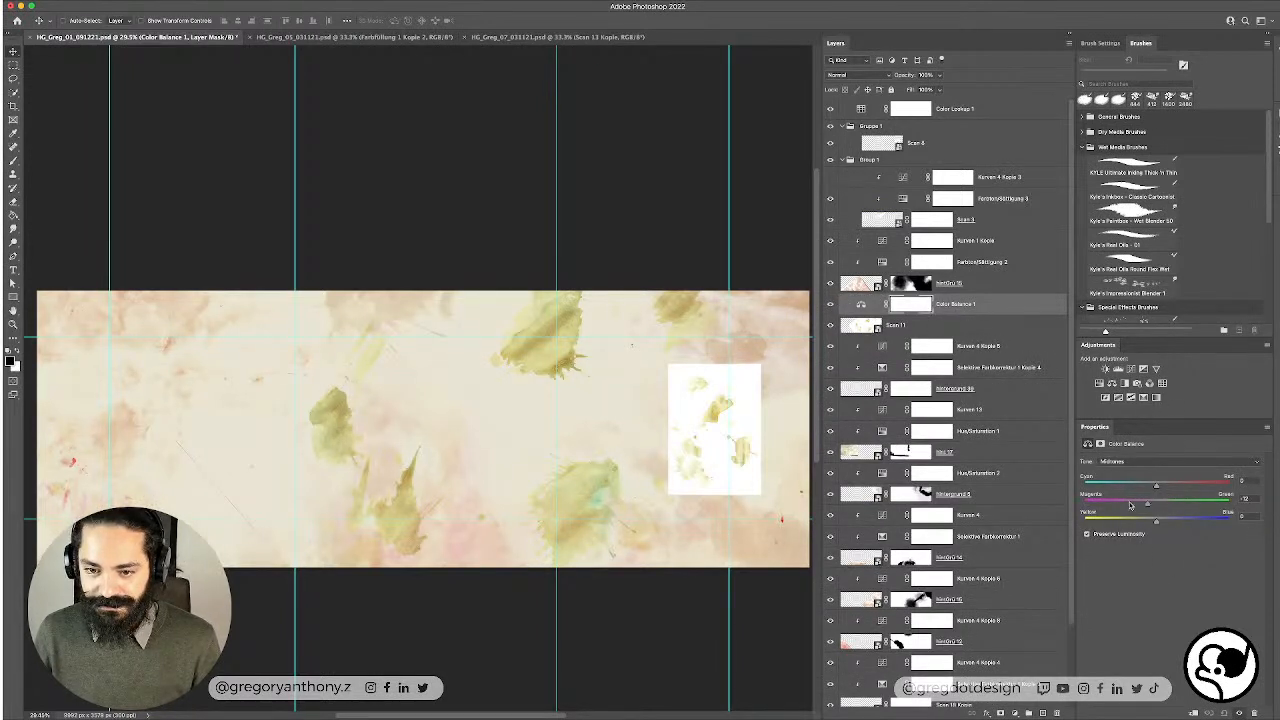
right_click(969, 304)
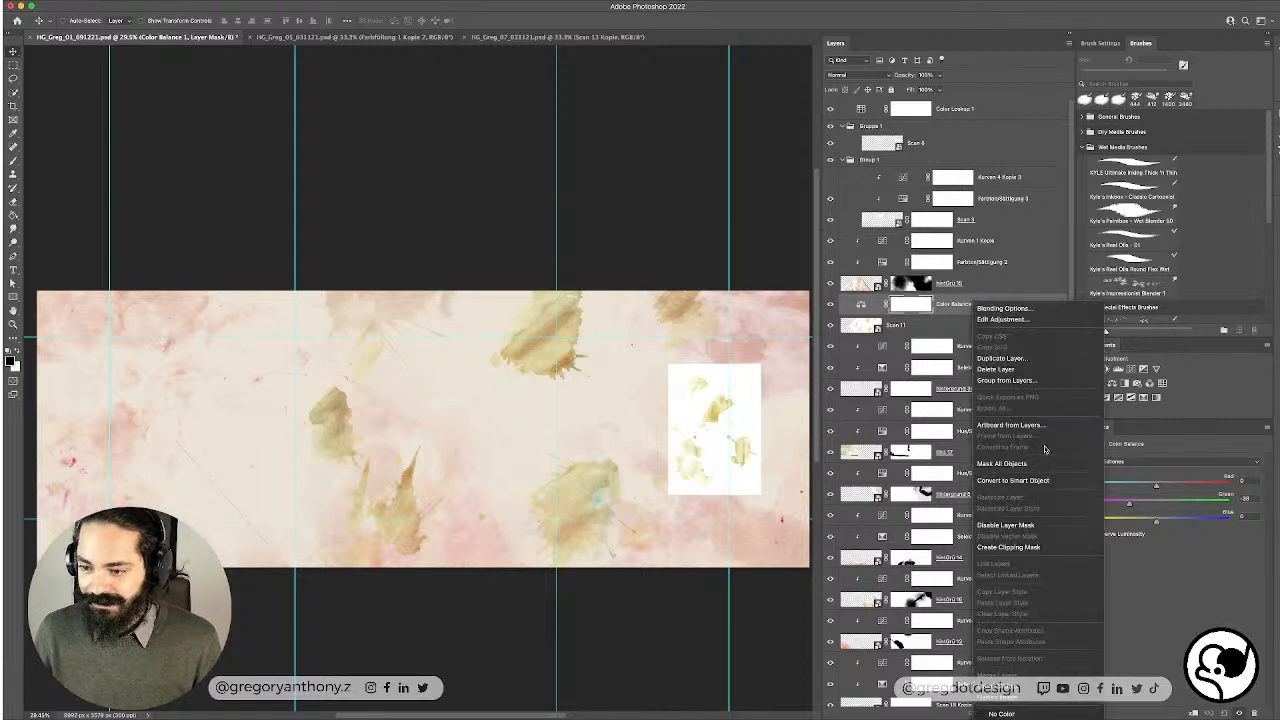
click(1008, 547)
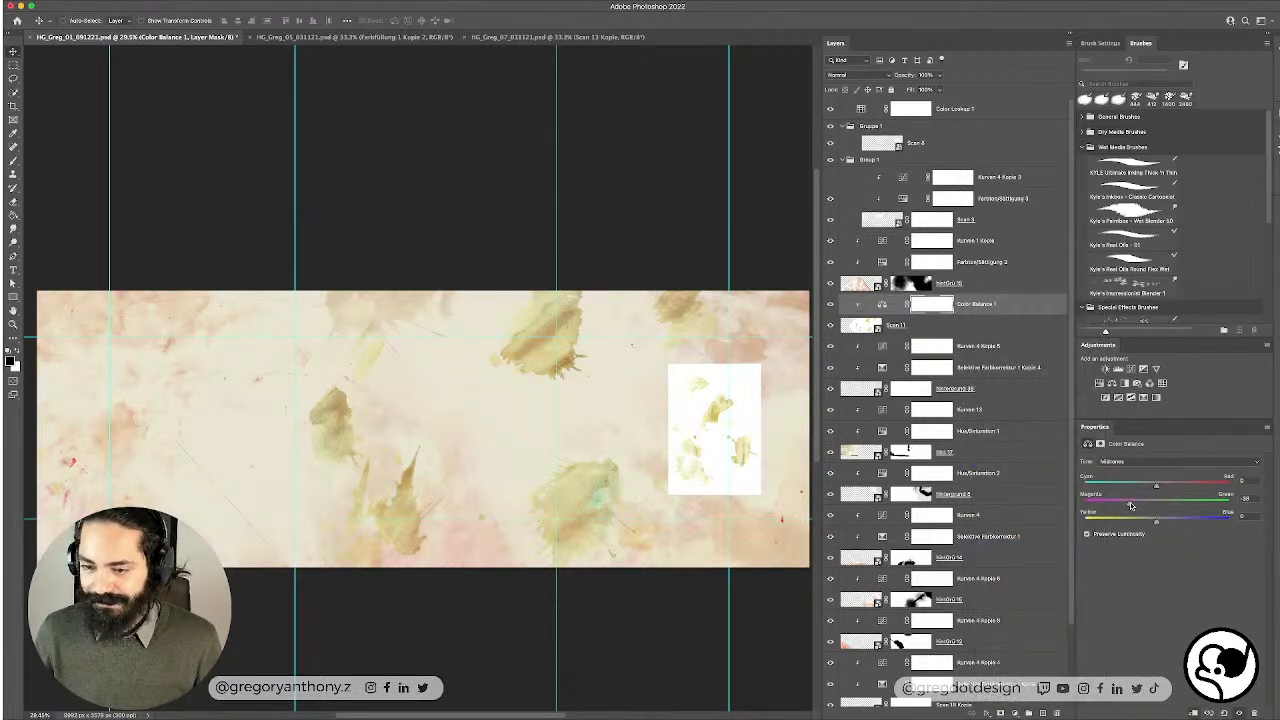
Step: Refine the Color Balance midtones to red +2, magenta -54 and slightly more yellow, and set highlights to magenta -17 and blue +22
mouse_move(1130, 506)
mouse_down()
mouse_move(1177, 506)
mouse_move(1114, 505)
mouse_move(1172, 508)
mouse_move(1122, 512)
mouse_up()
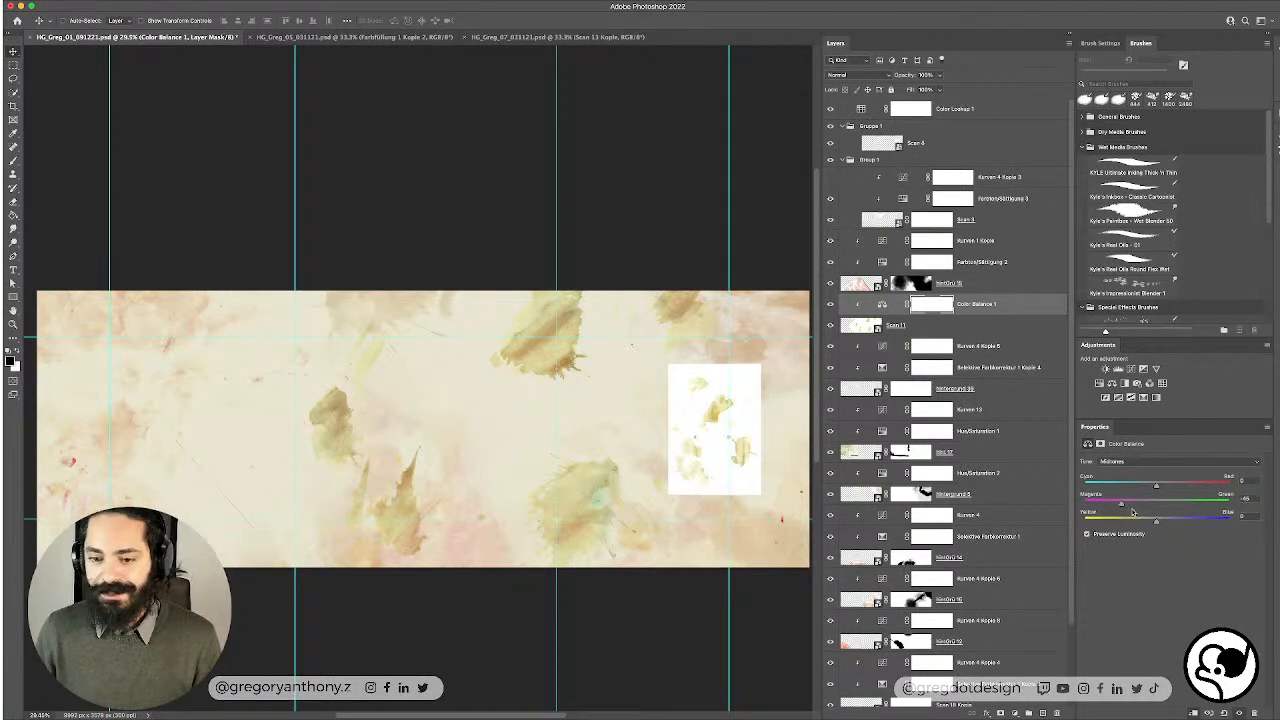
drag(1122, 505, 1151, 522)
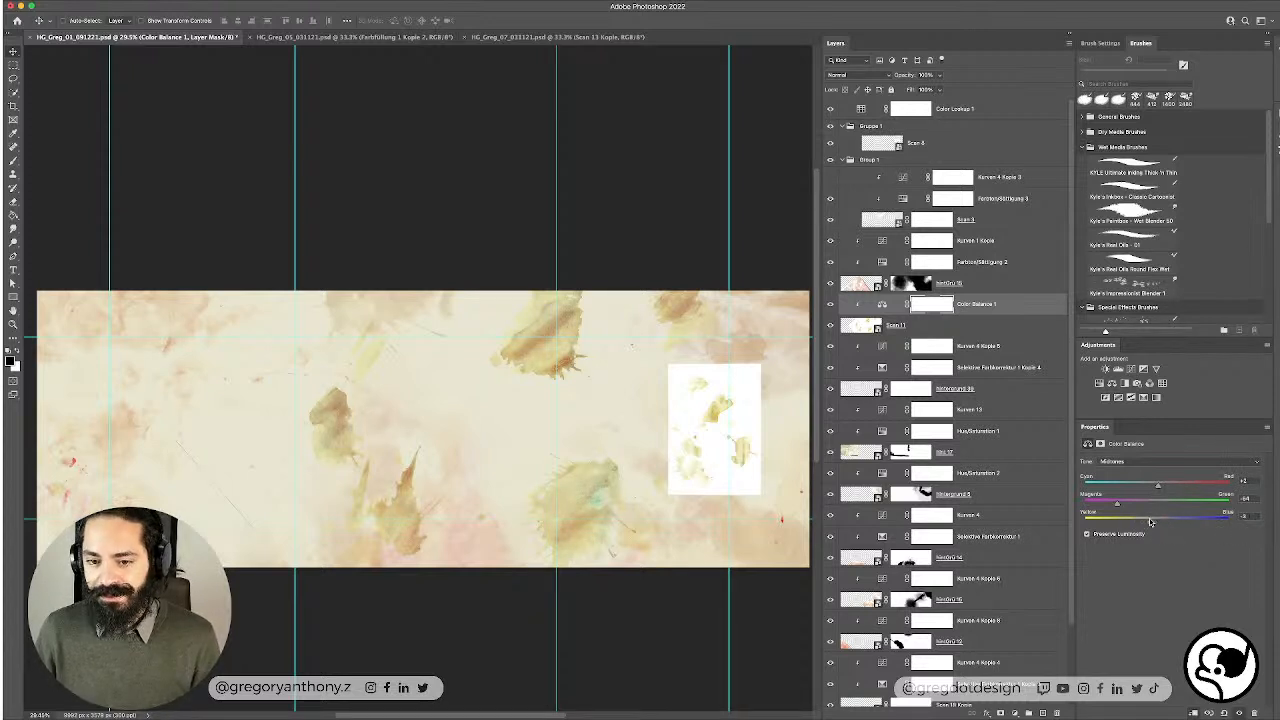
click(1148, 462)
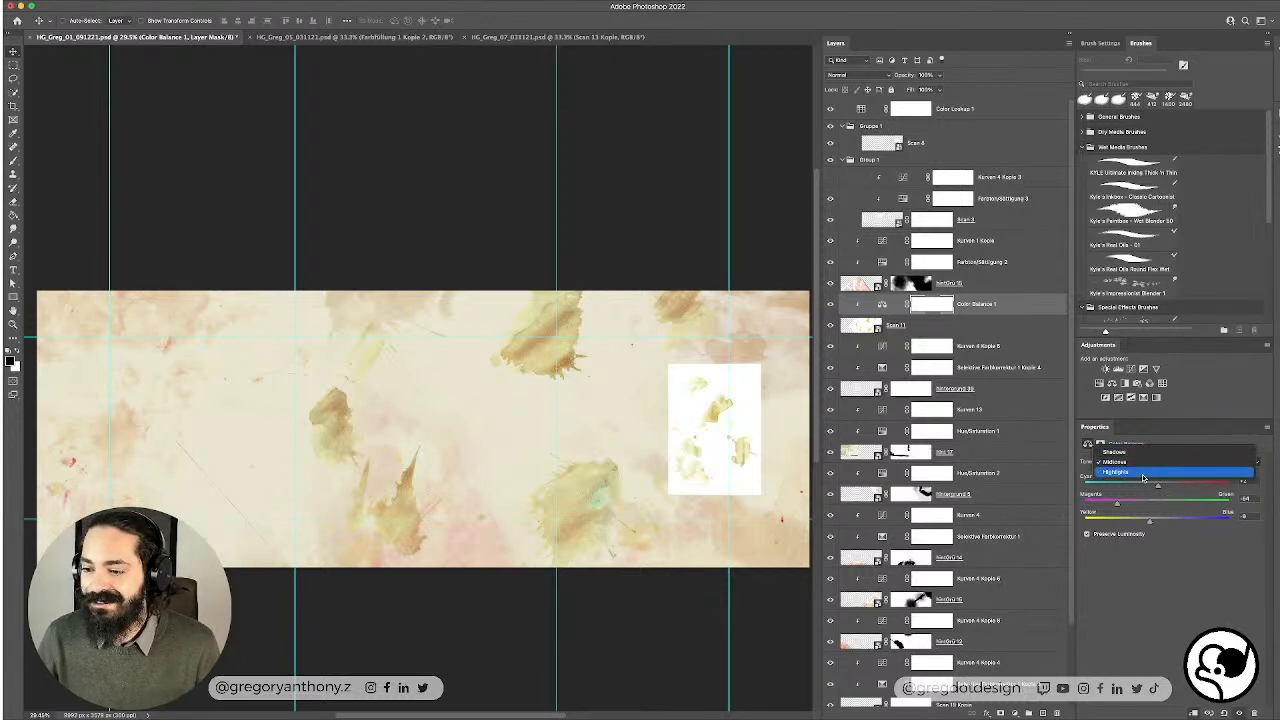
click(1150, 476)
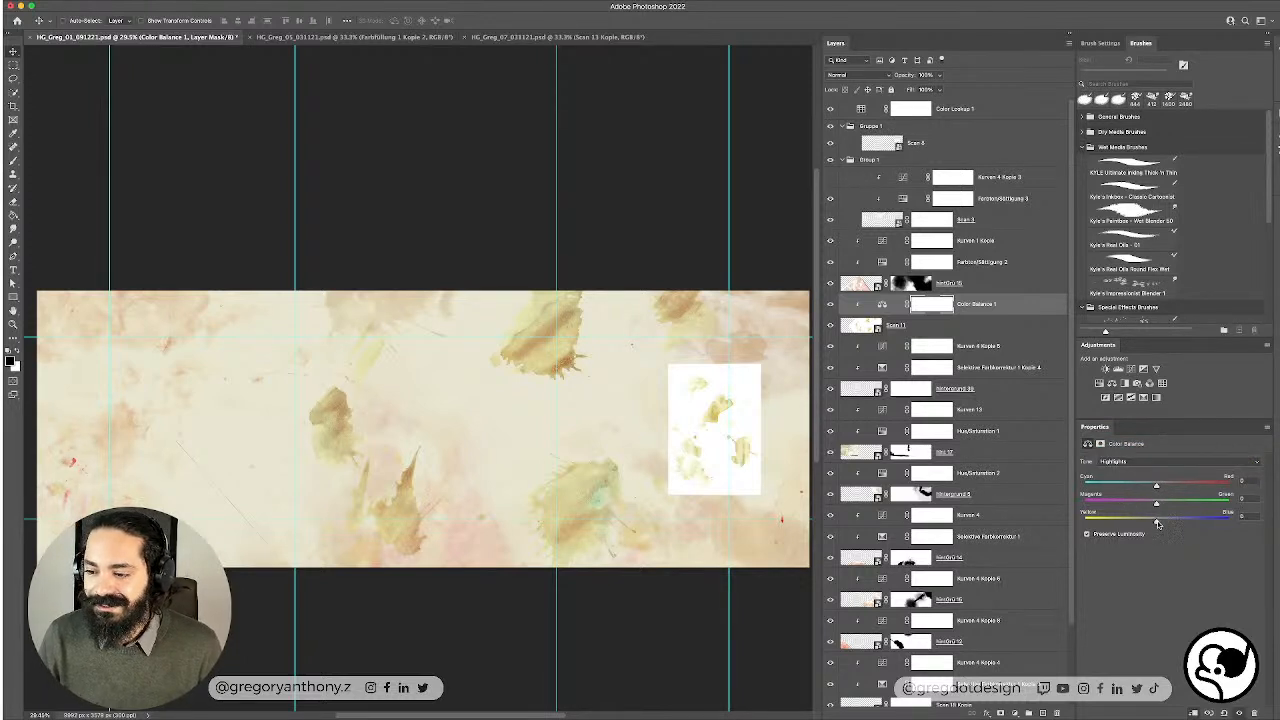
drag(1164, 520, 1132, 505)
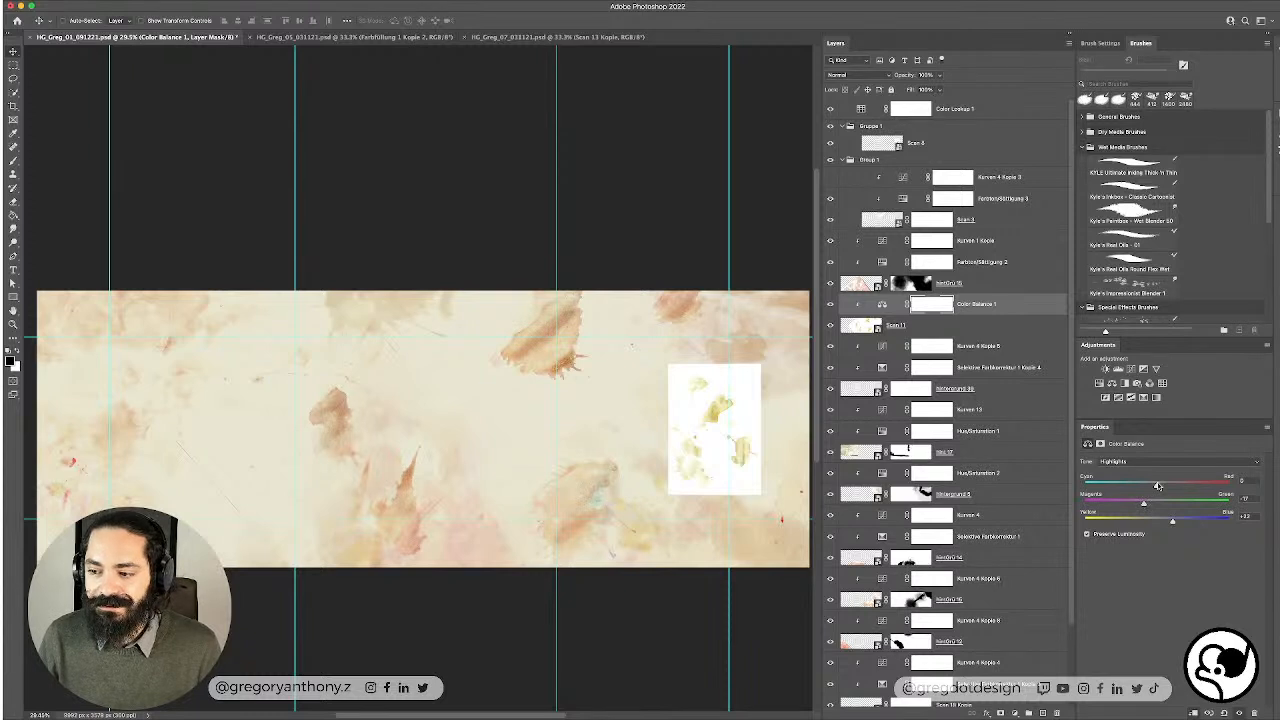
Step: Add a Curves adjustment above Color Balance 1 and shape a gentle S-curve with darker shadows and brighter upper tones
click(998, 326)
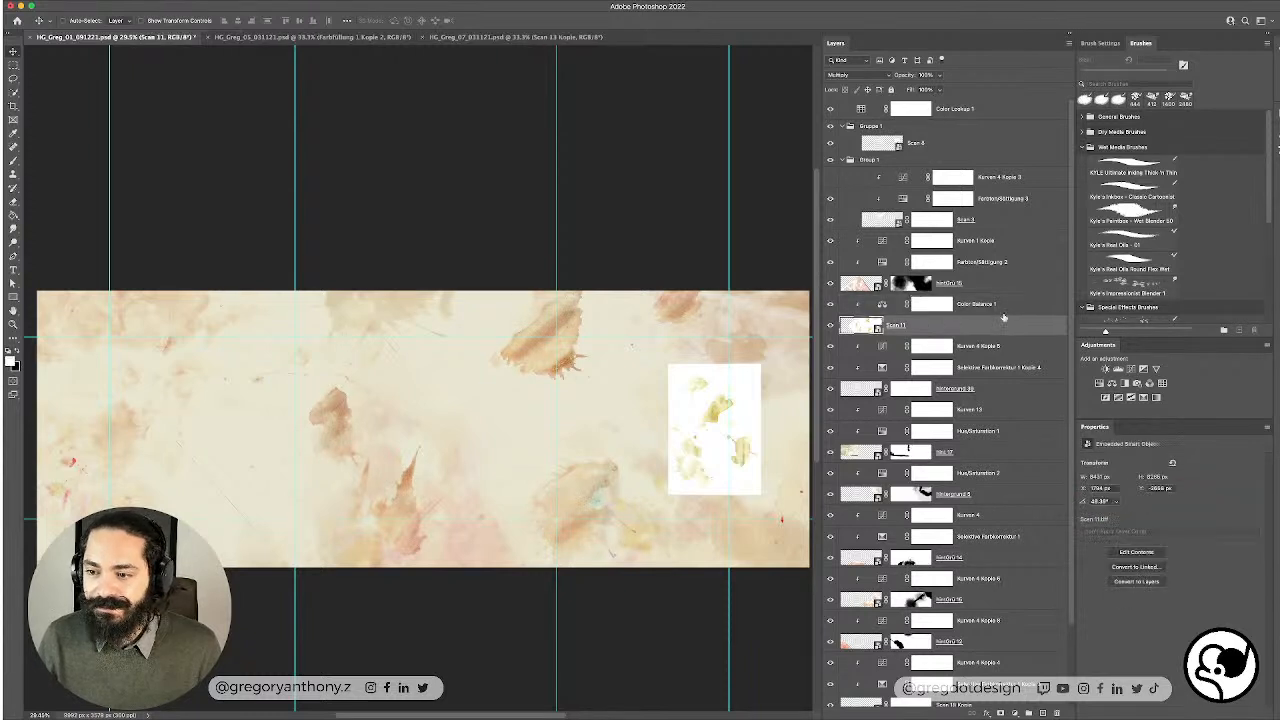
click(1018, 307)
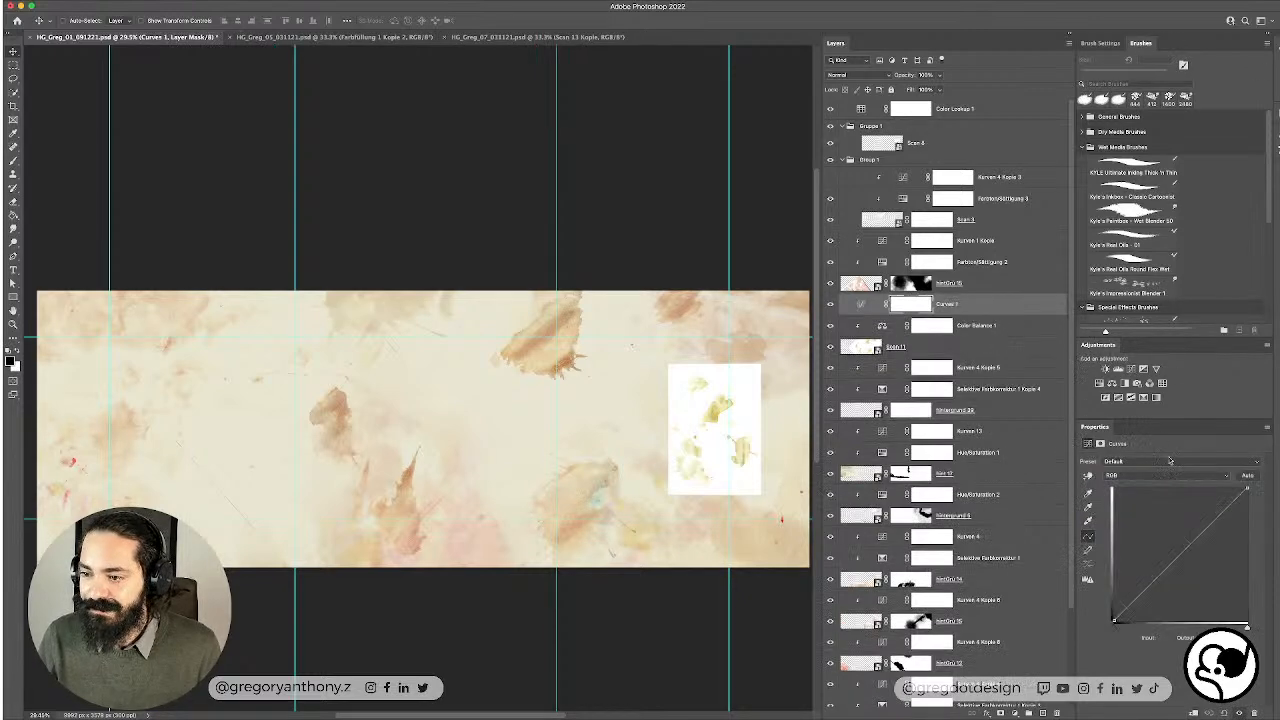
click(1131, 369)
mouse_move(1151, 578)
mouse_down()
mouse_move(1147, 604)
mouse_move(1148, 589)
mouse_up()
drag(1190, 549, 1187, 537)
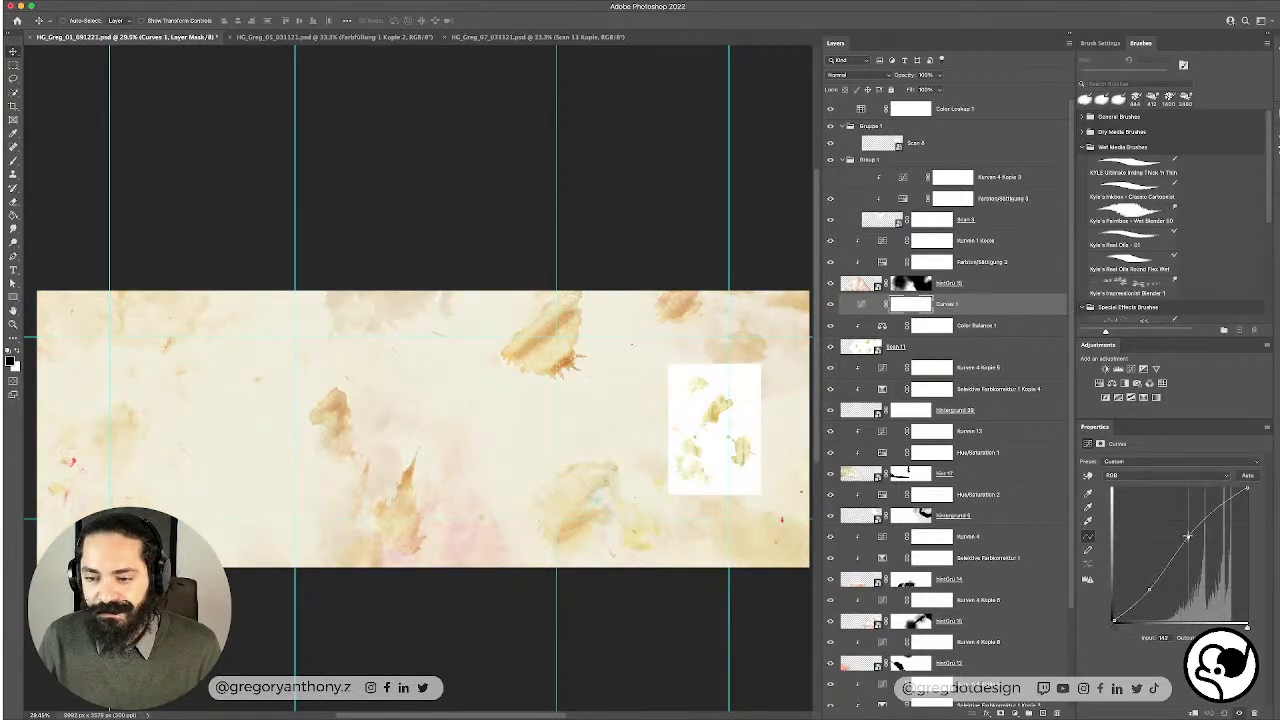
Step: Clip the Curves 1 adjustment to Scan 11 and raise its upper curve point further to lighten the splatters
right_click(973, 300)
click(1001, 540)
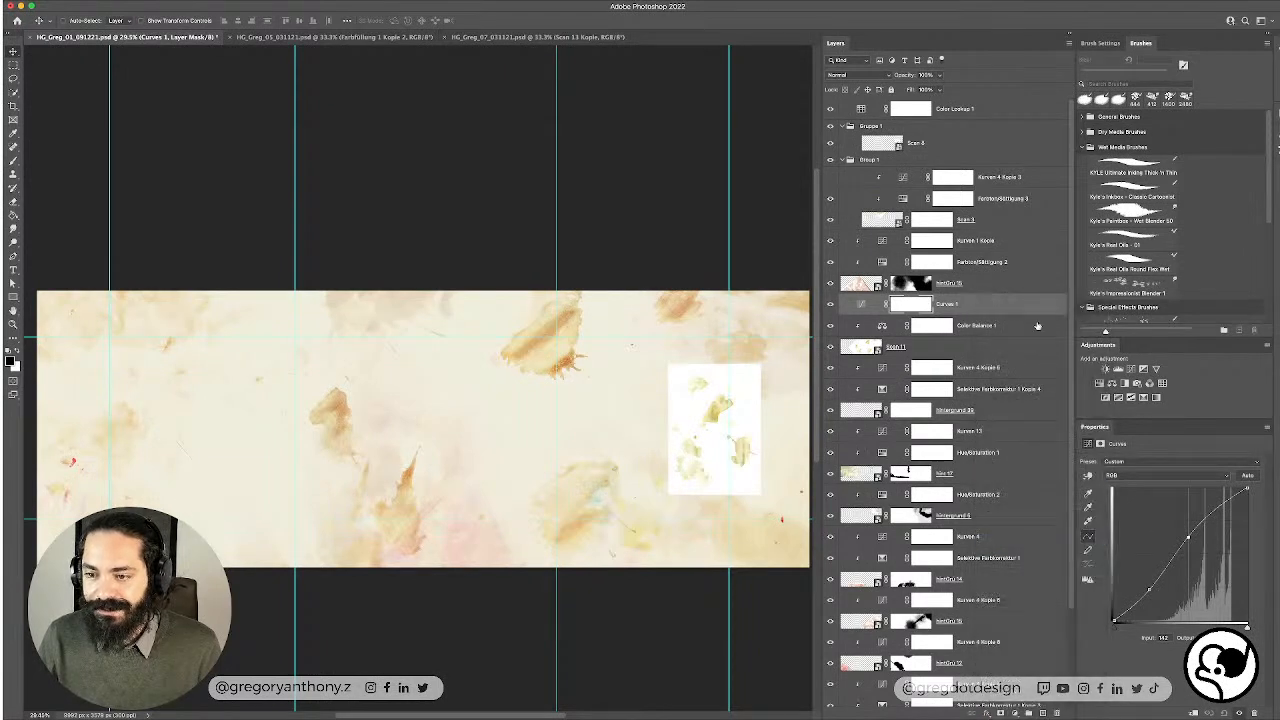
click(1024, 312)
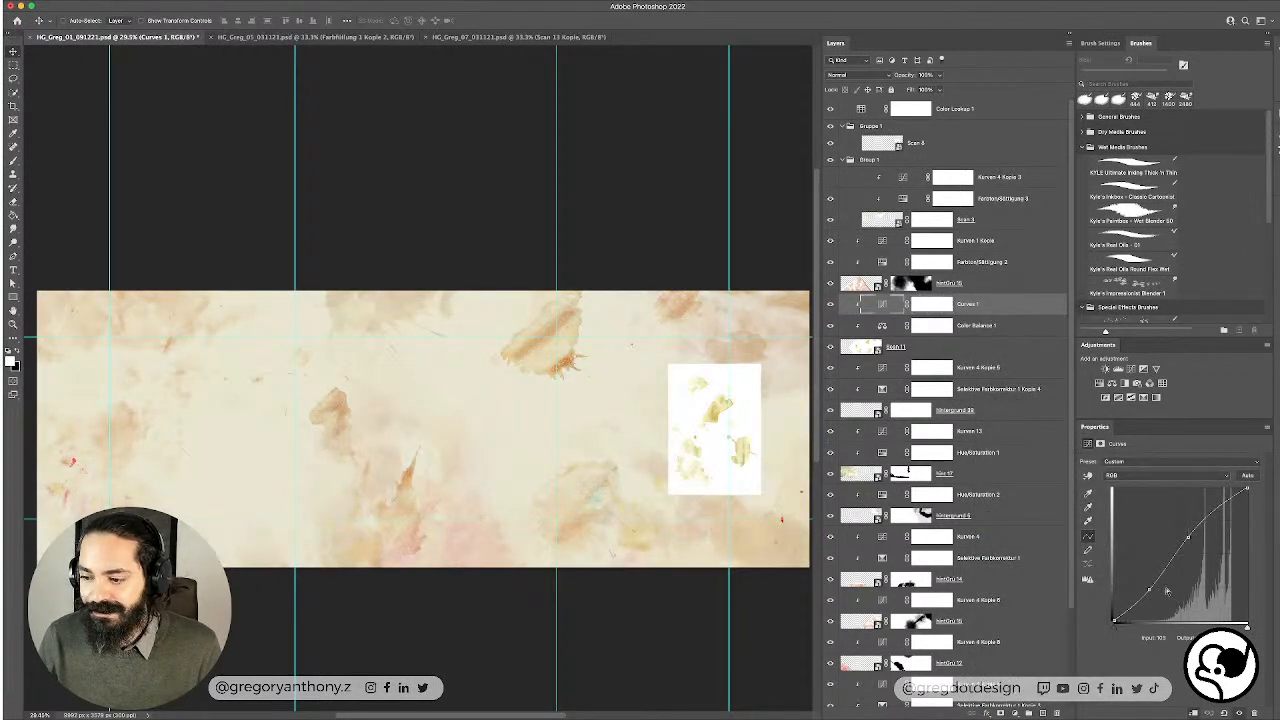
drag(1150, 589, 1149, 588)
drag(1197, 530, 1185, 531)
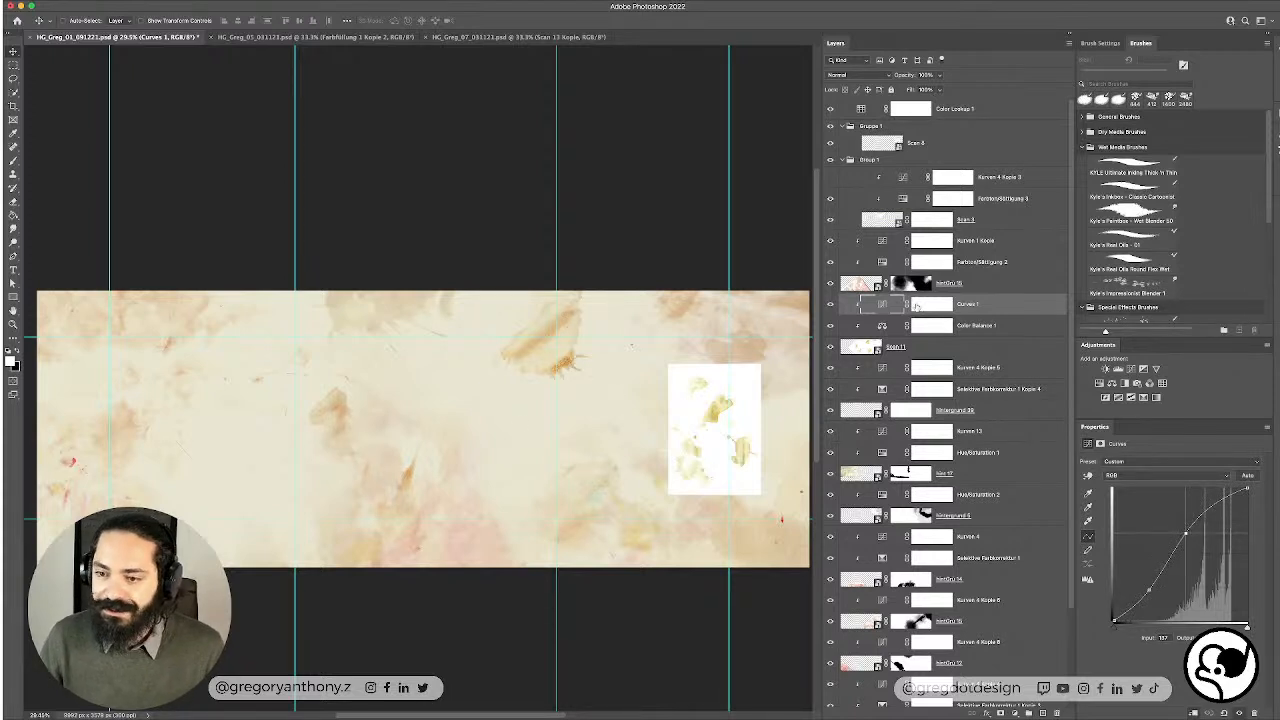
Step: Move the Scan 8 layer out of Gruppe 1 into Group 1, directly below Scan 11
click(982, 286)
drag(929, 146, 975, 344)
mouse_move(630, 290)
mouse_down()
mouse_move(574, 271)
mouse_move(628, 268)
mouse_up()
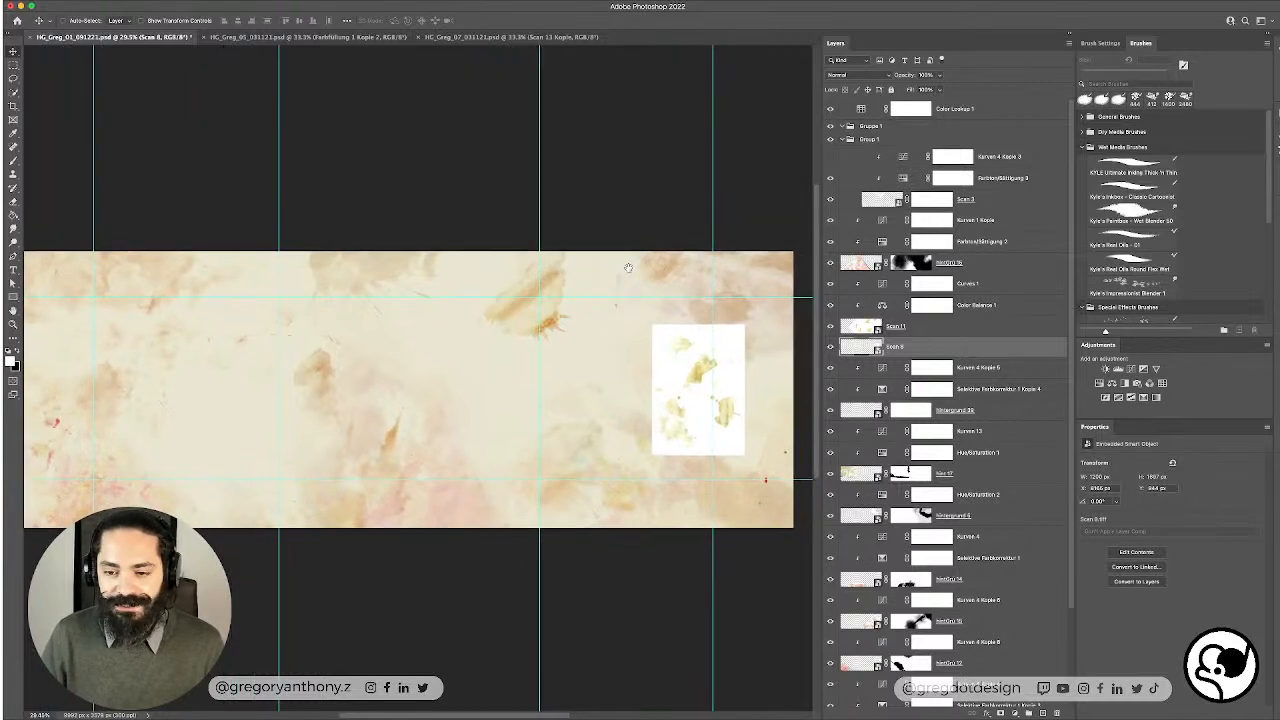
Step: Enlarge the Scan 8 layer to about 193%, rotate it about 74°, and position its splatters across the lower left and middle of the image
key(ctrl+t)
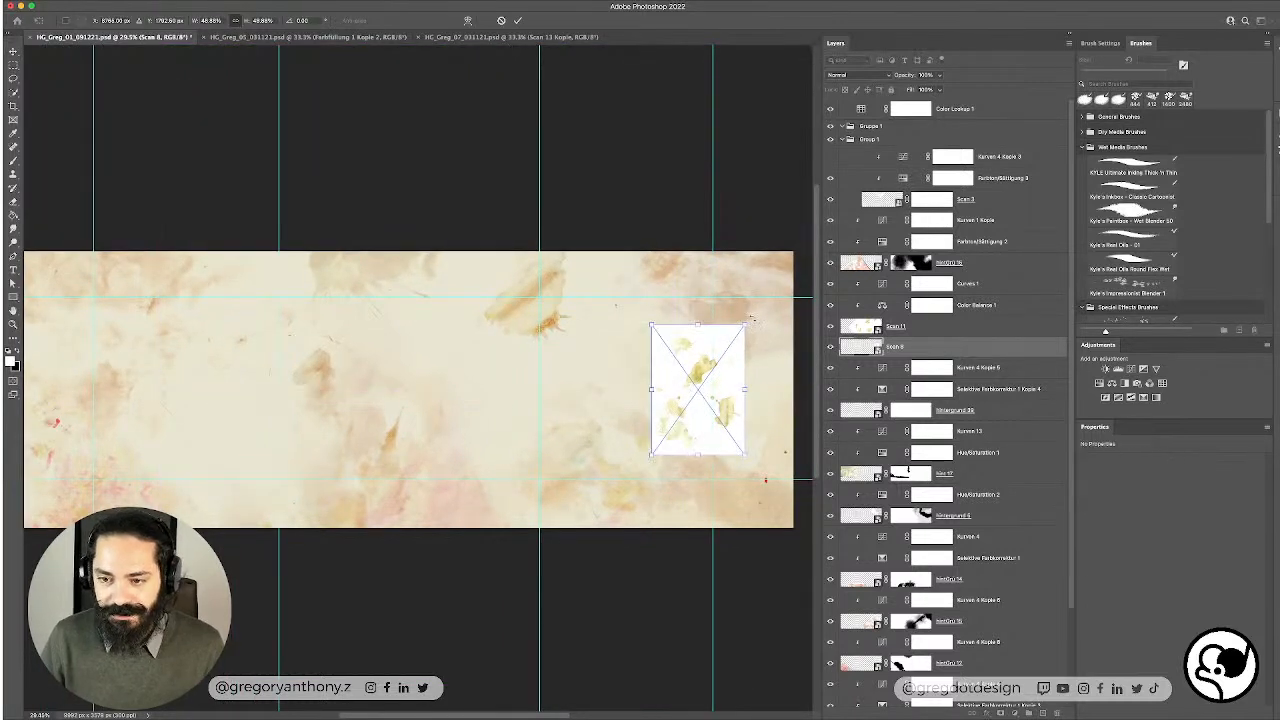
drag(751, 324, 802, 430)
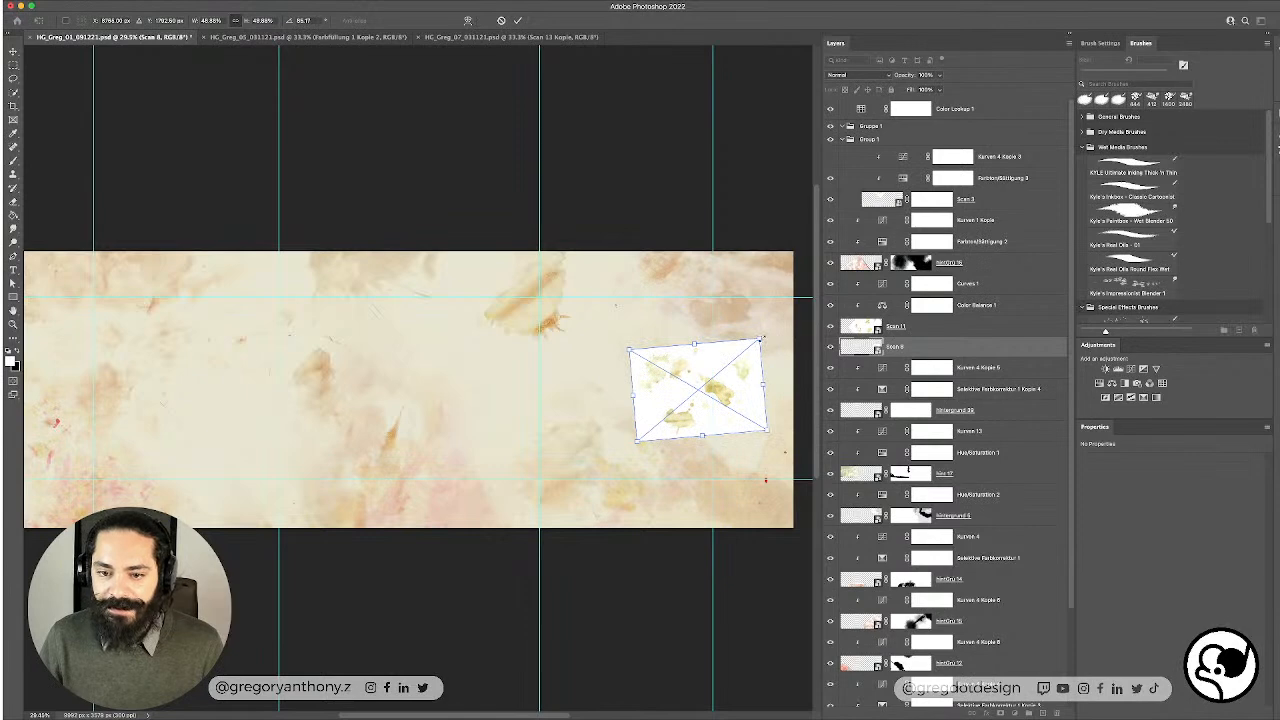
drag(763, 338, 800, 110)
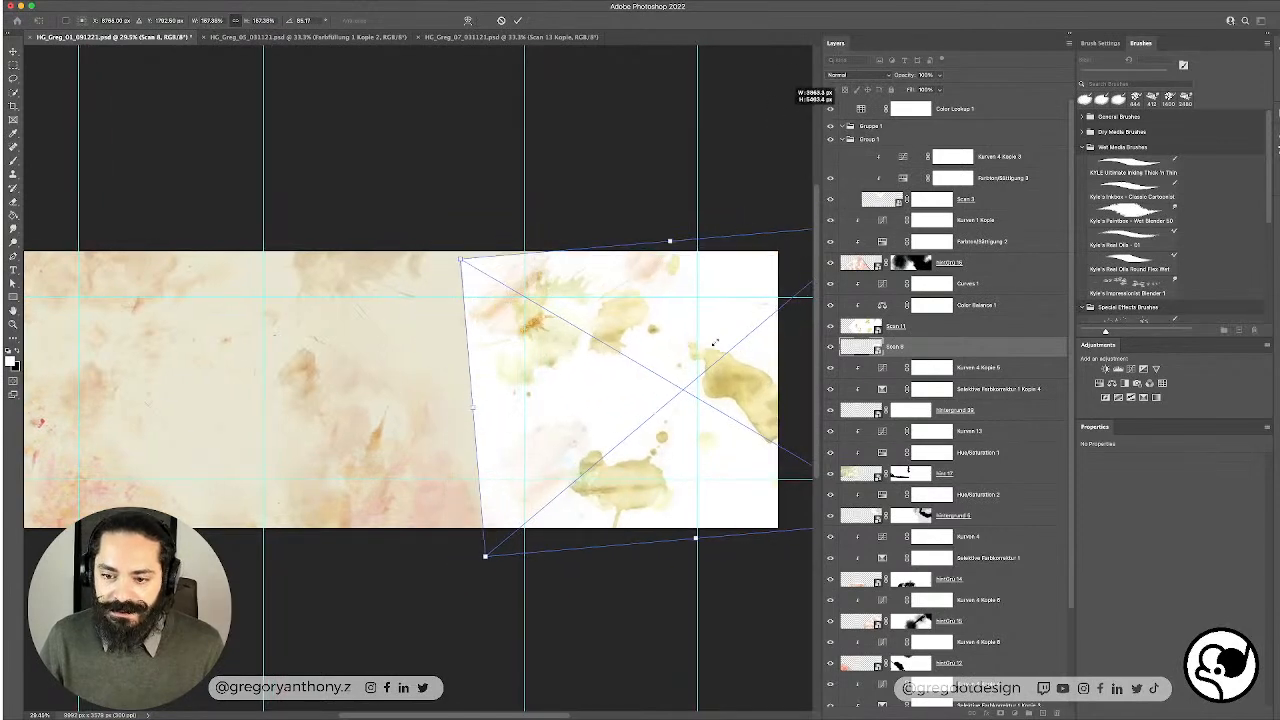
drag(714, 343, 413, 553)
drag(592, 403, 531, 428)
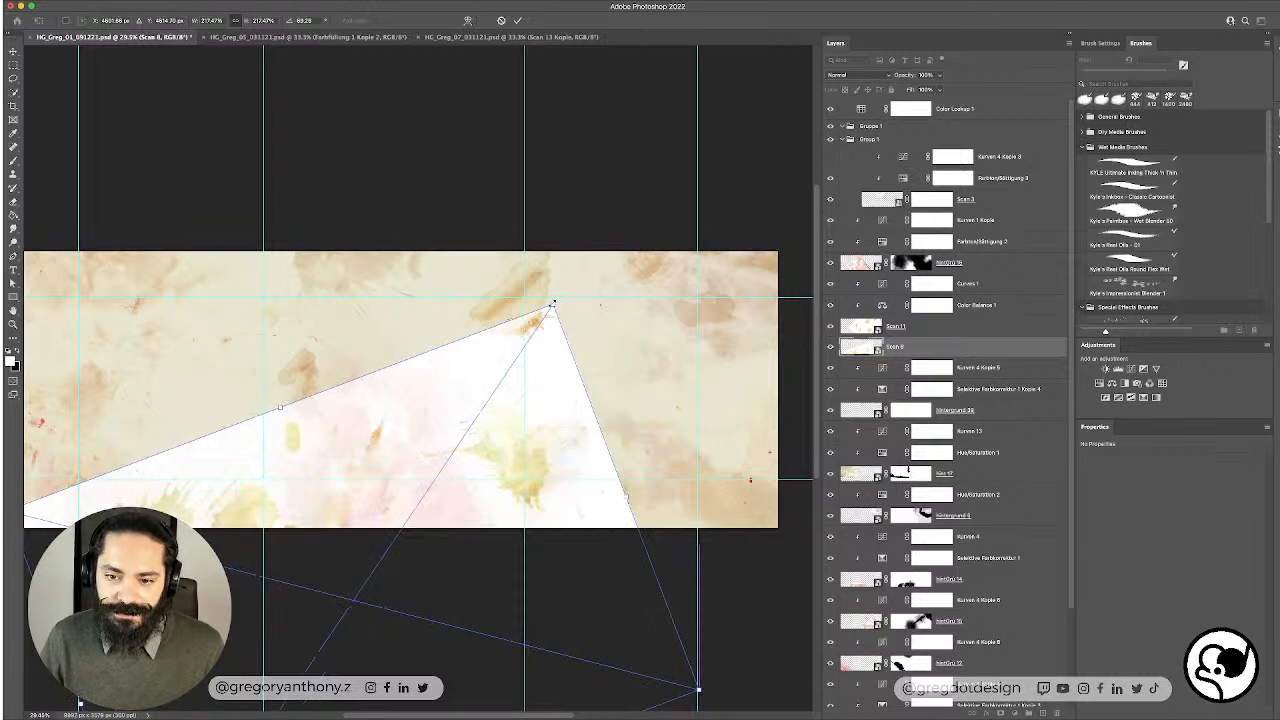
drag(553, 302, 530, 340)
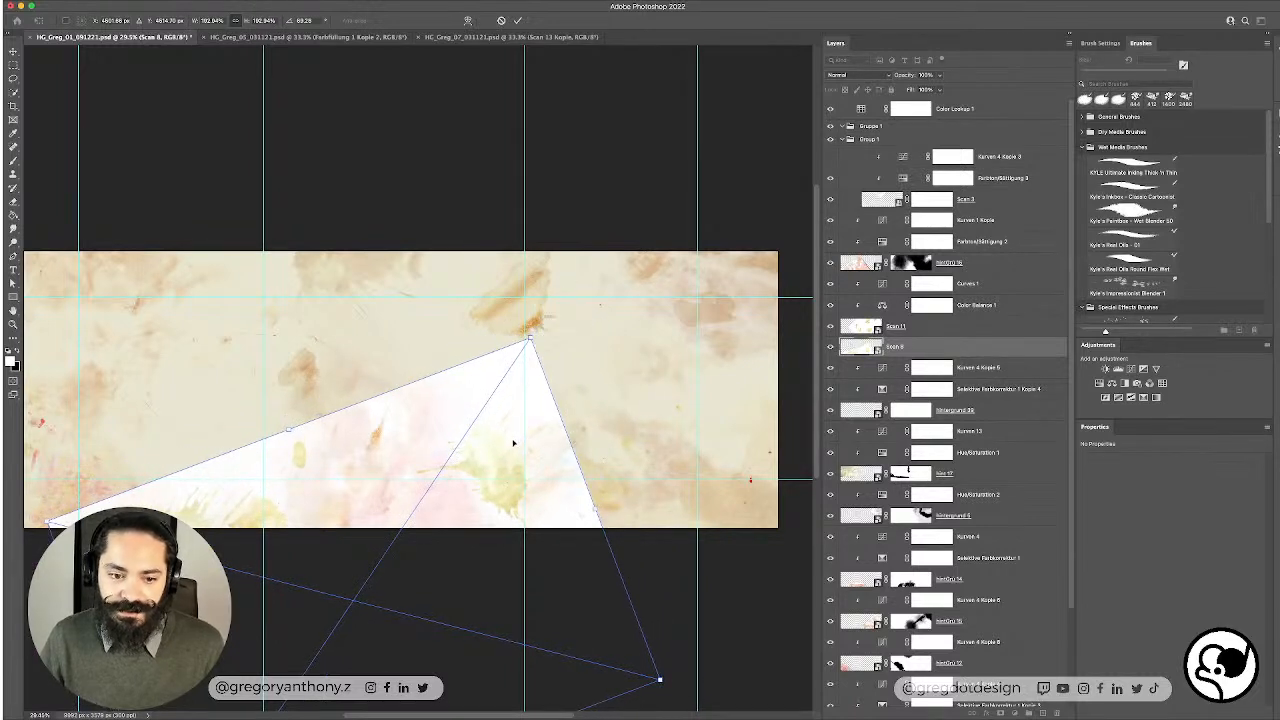
drag(513, 443, 514, 414)
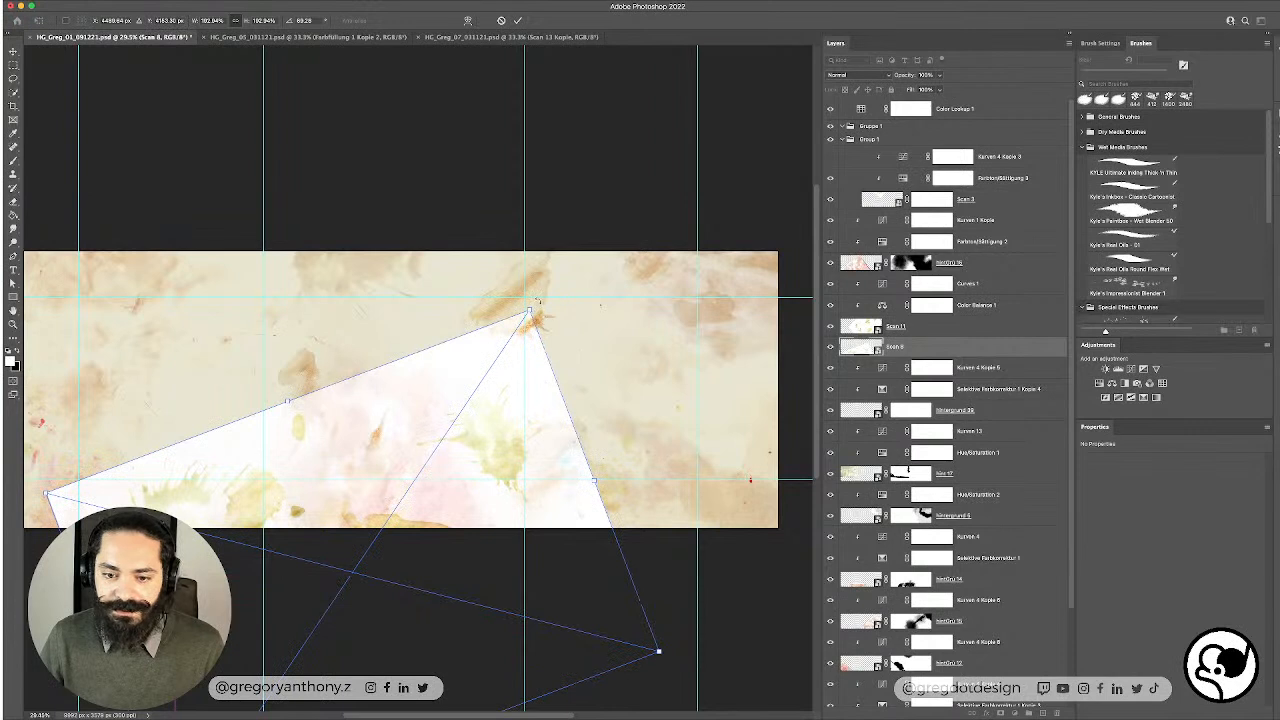
drag(538, 300, 562, 318)
drag(531, 411, 525, 418)
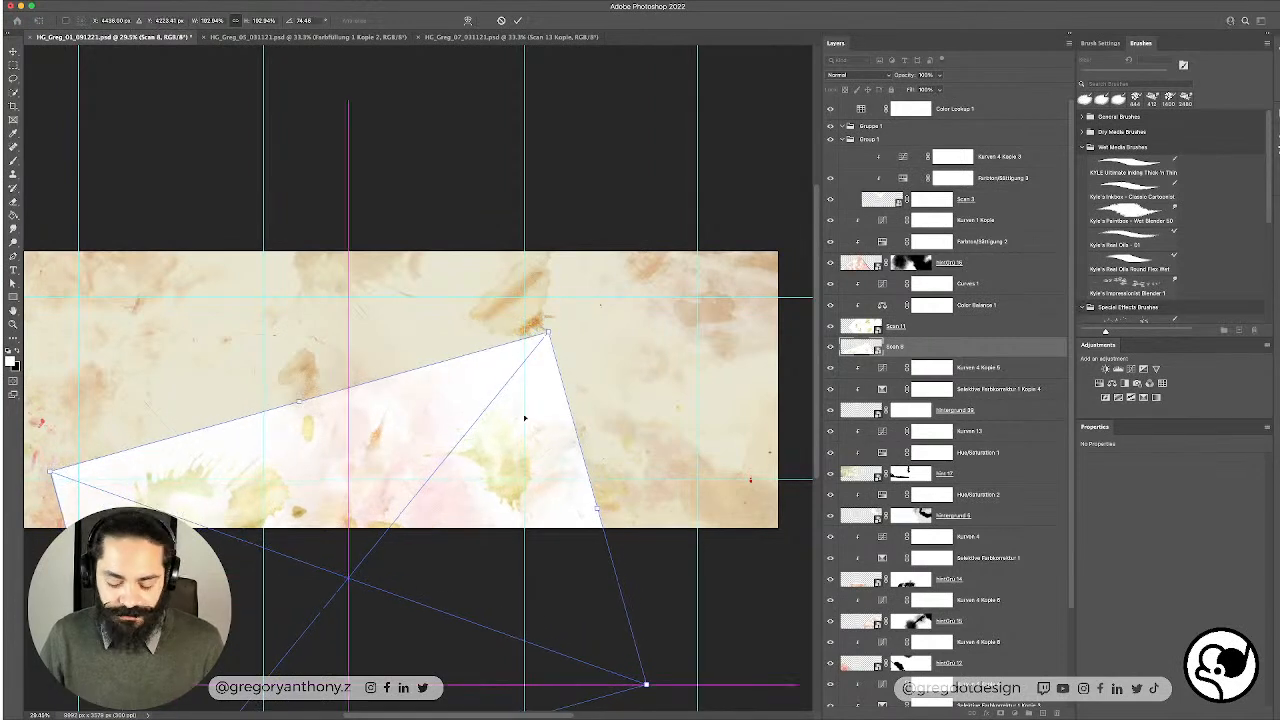
key(Return)
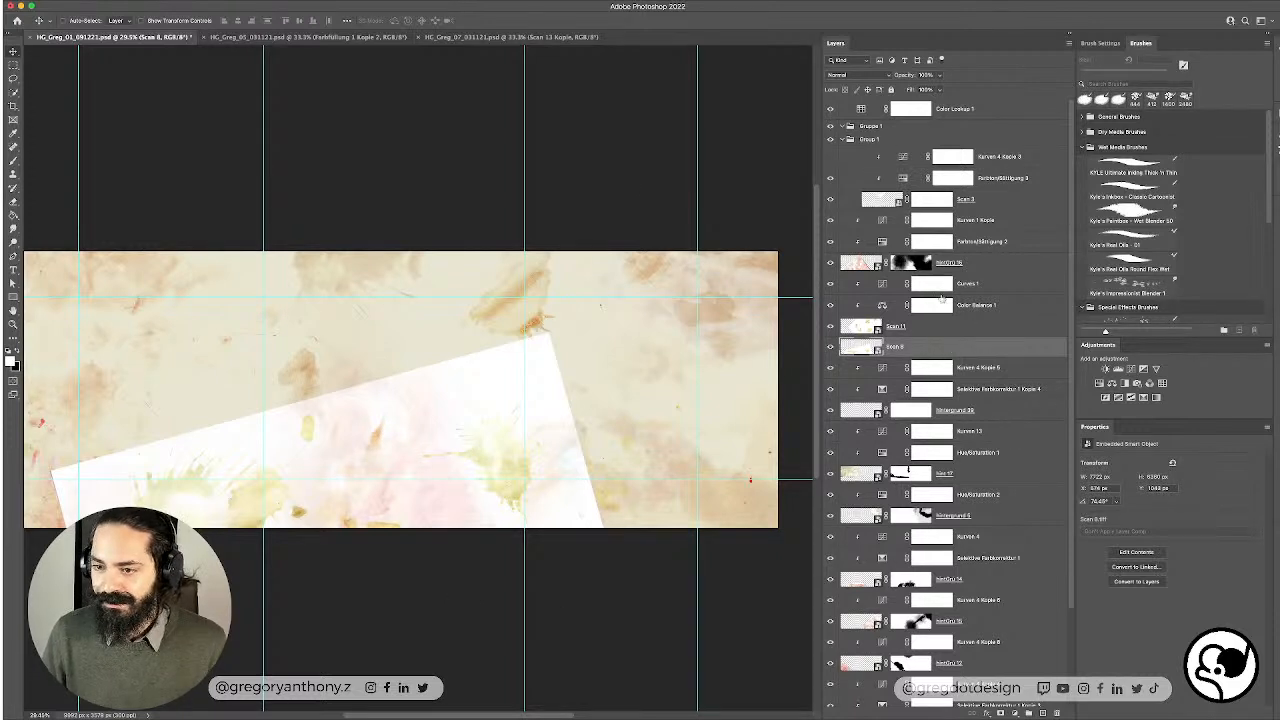
Step: Set Scan 8 to Multiply and clip duplicates of Curves 1 and Color Balance 1 to it
click(859, 77)
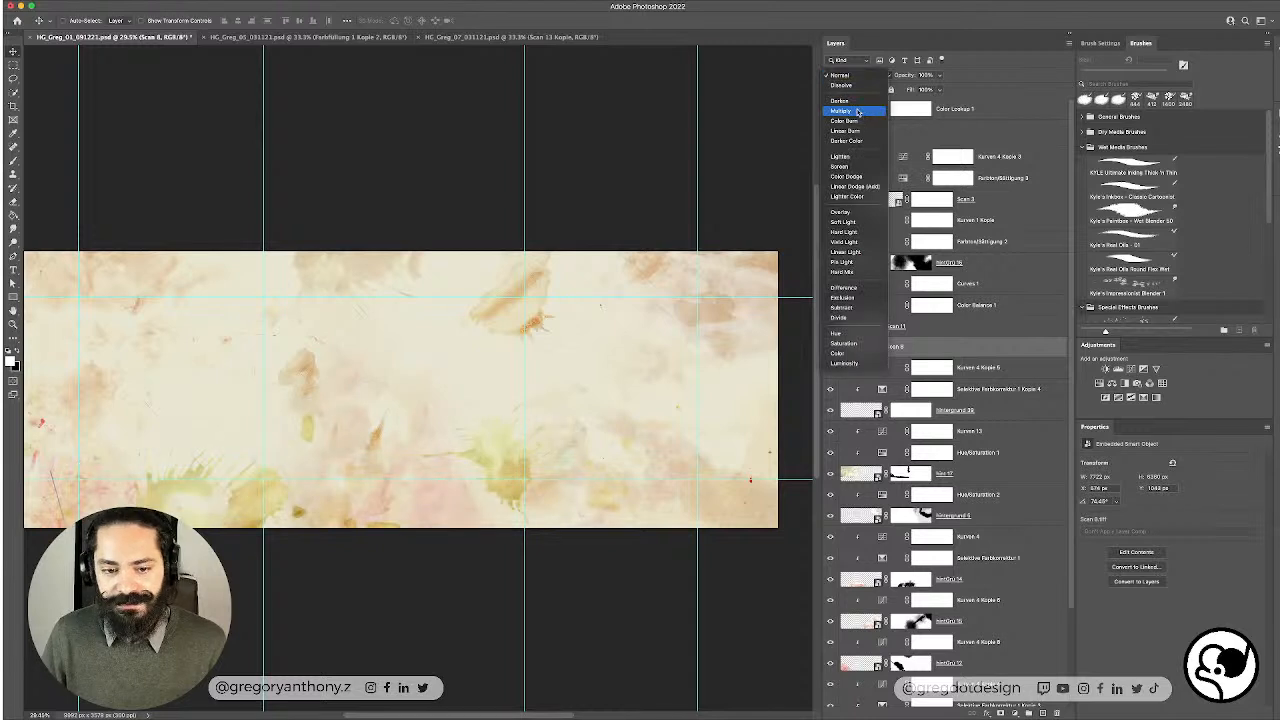
click(857, 112)
click(997, 305)
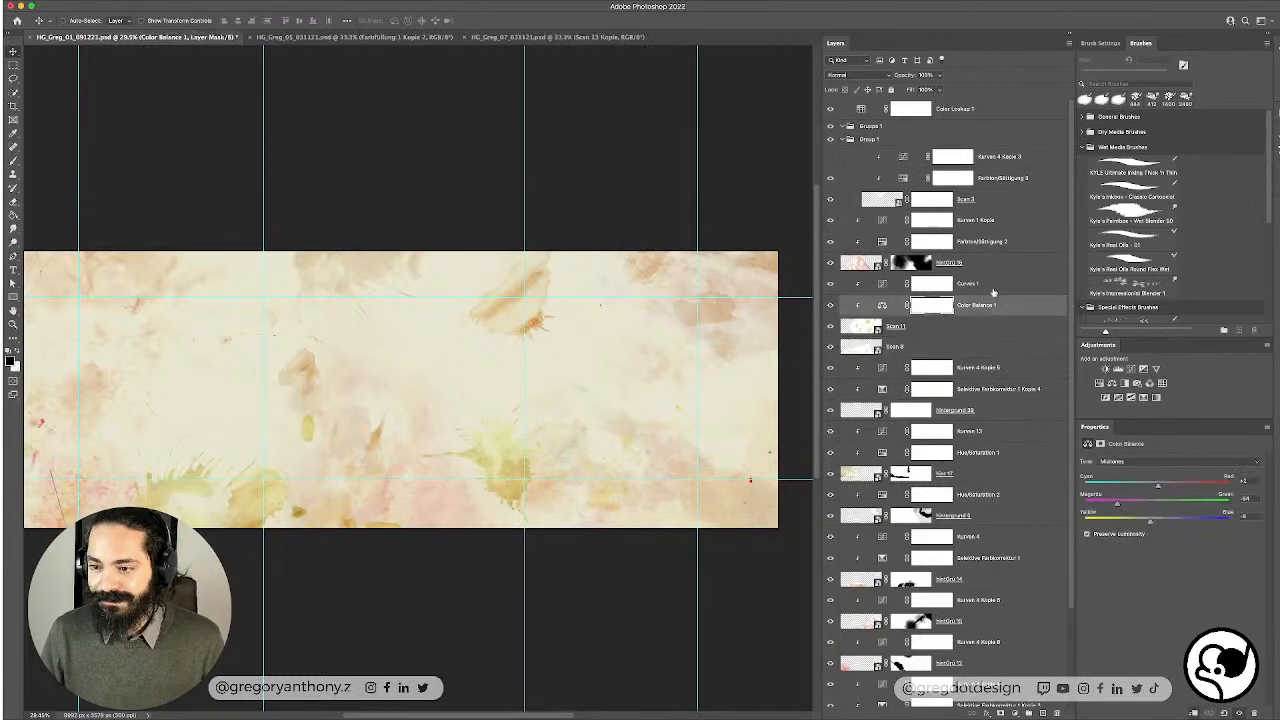
shift+click(968, 288)
drag(967, 308, 966, 335)
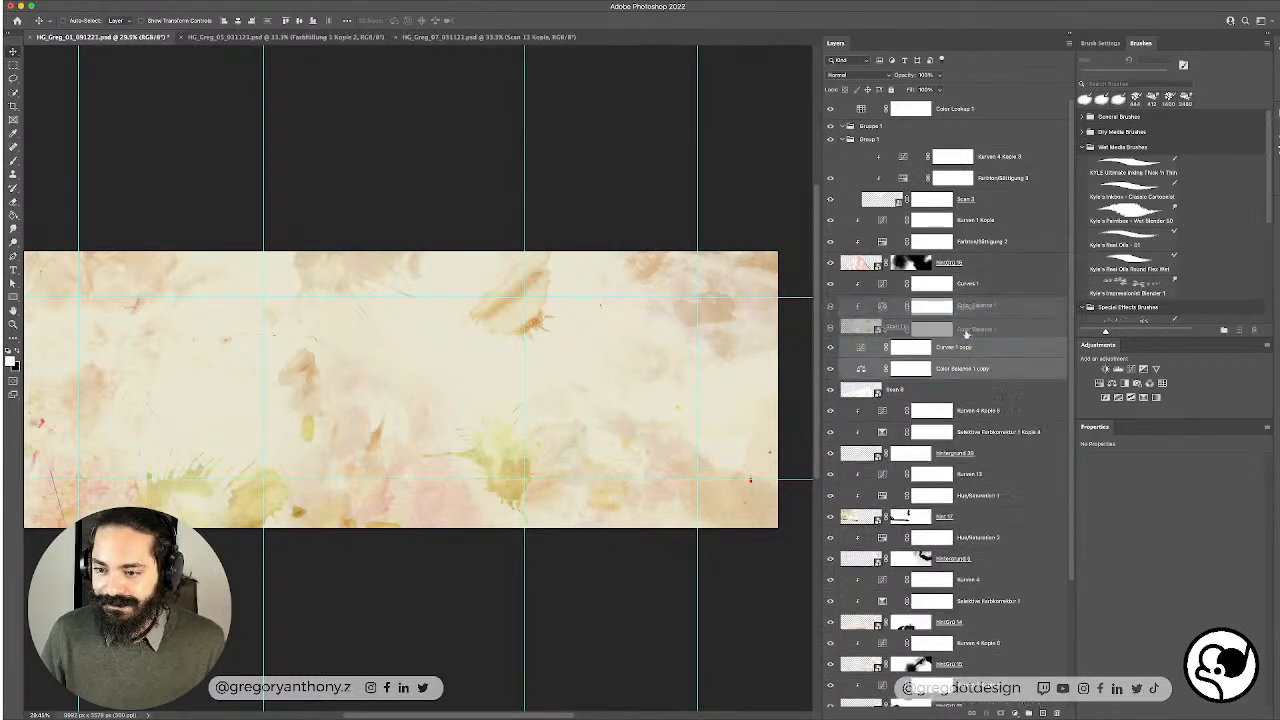
right_click(965, 347)
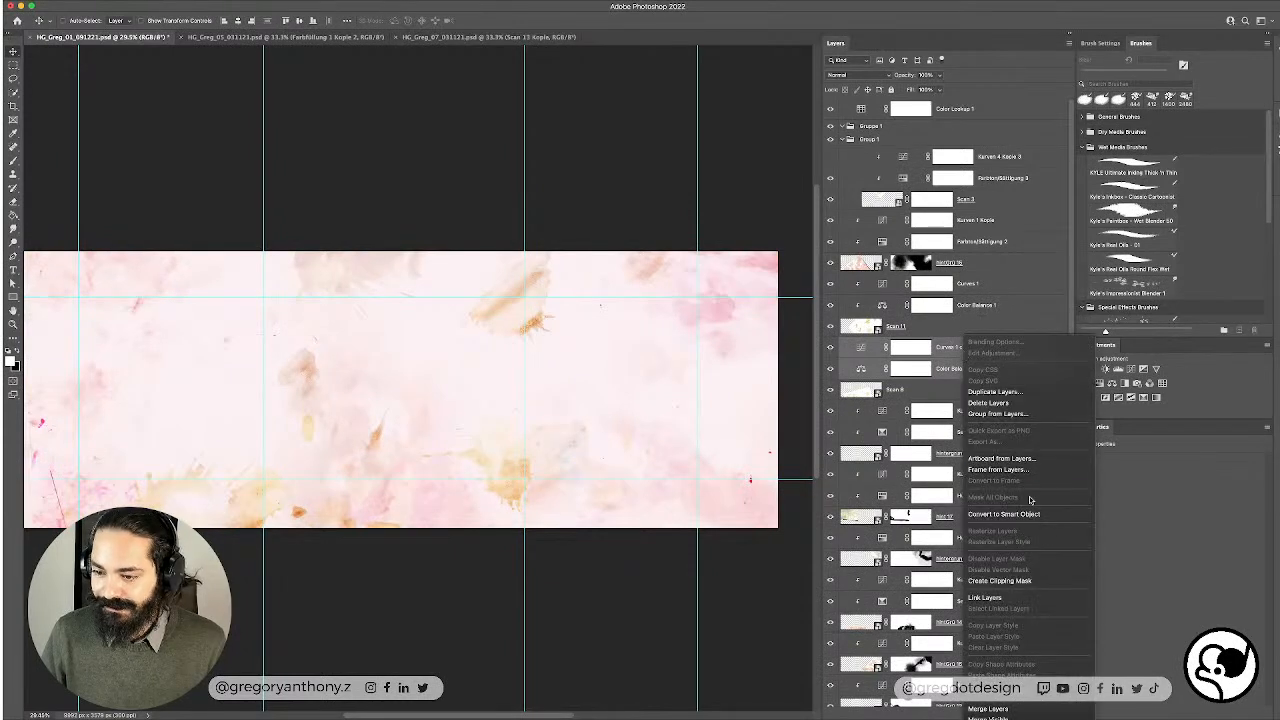
click(990, 581)
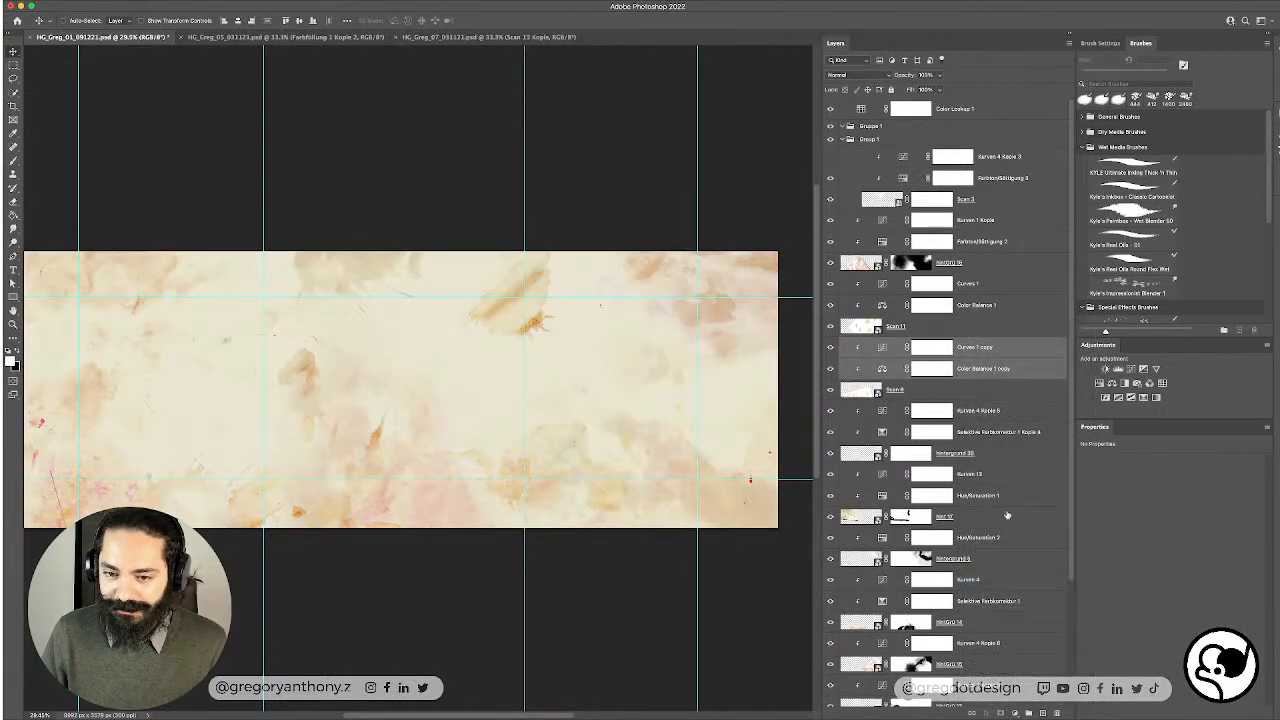
Step: Review the copied Curves and Color Balance settings on Scan 8 and check the Scan 11 layer's contribution to the image
click(1012, 350)
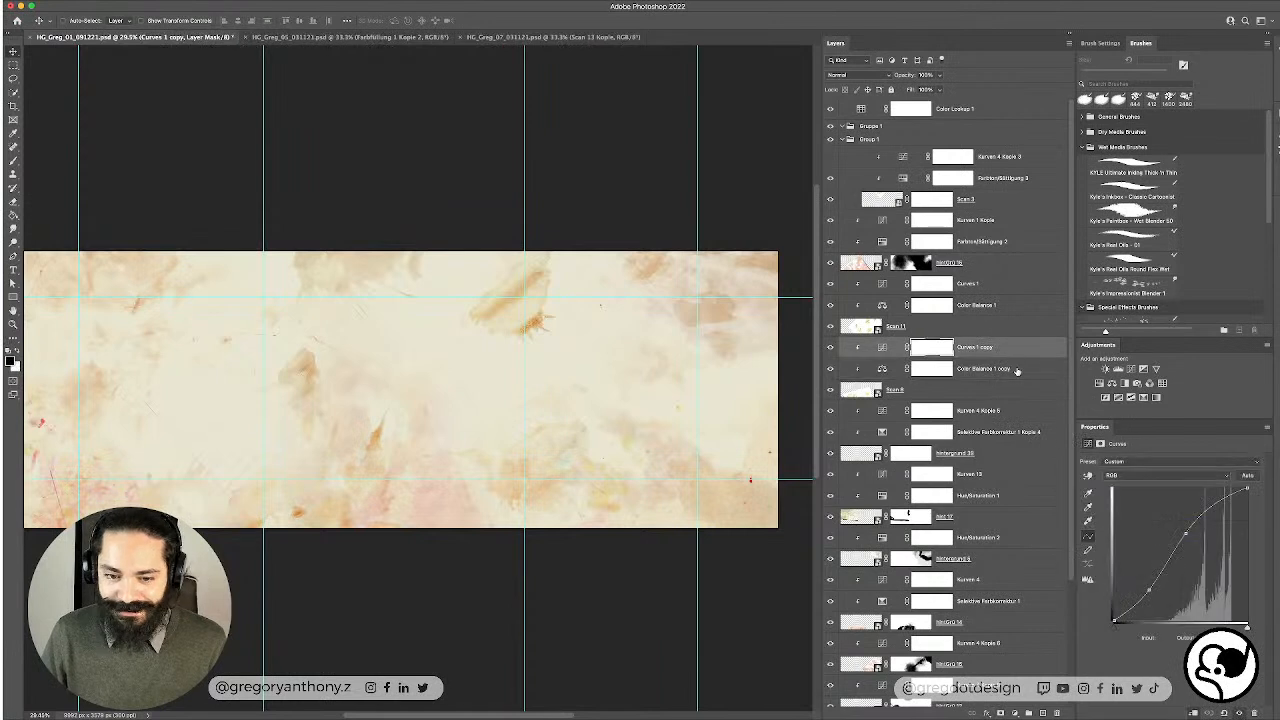
click(1016, 369)
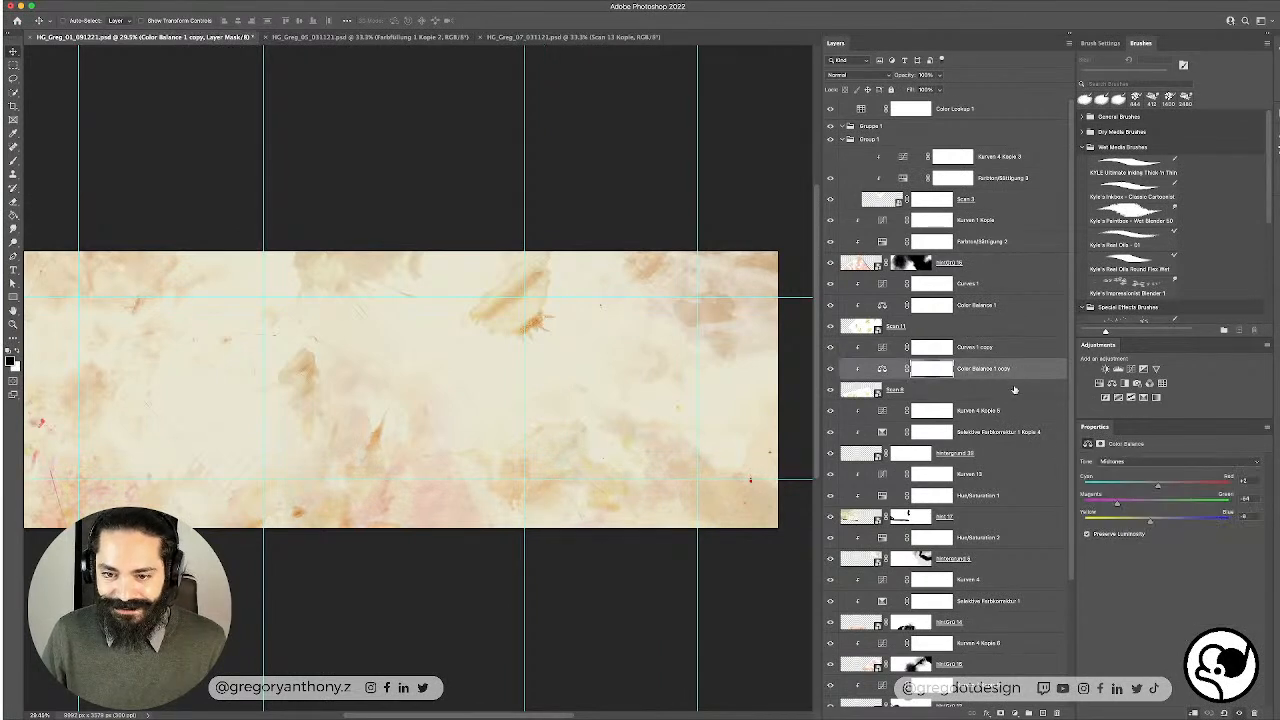
click(997, 347)
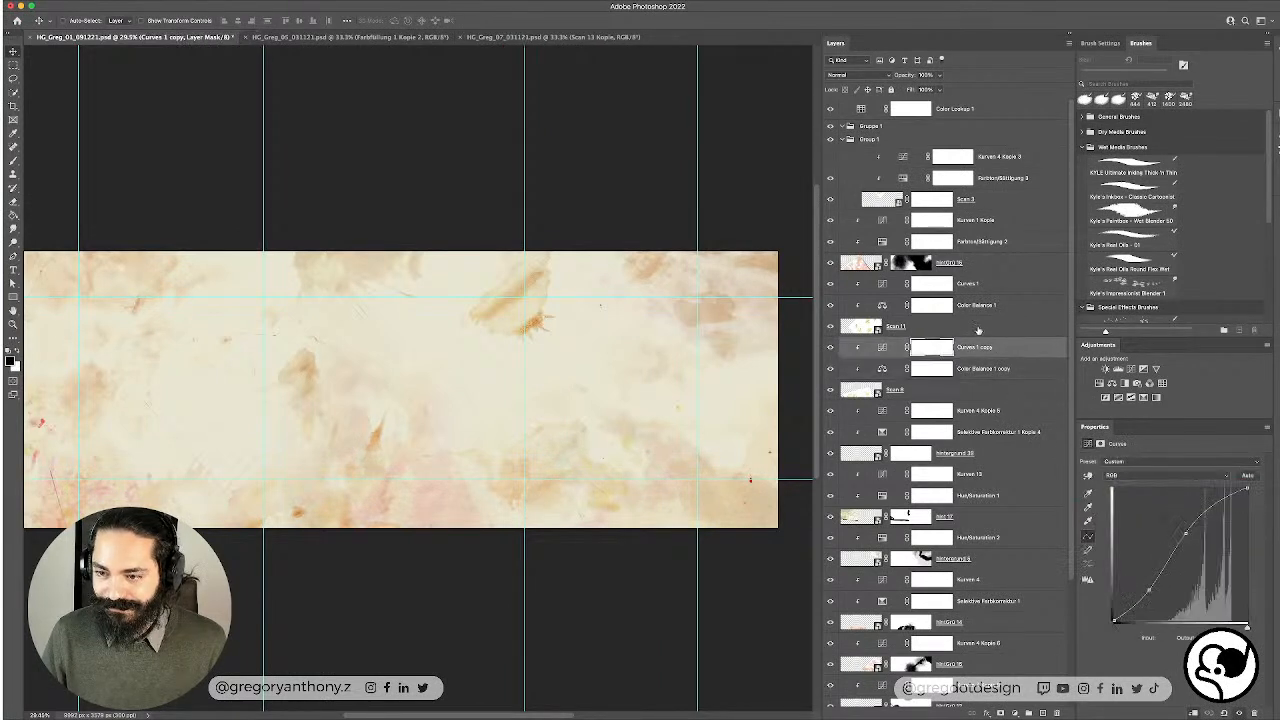
click(827, 327)
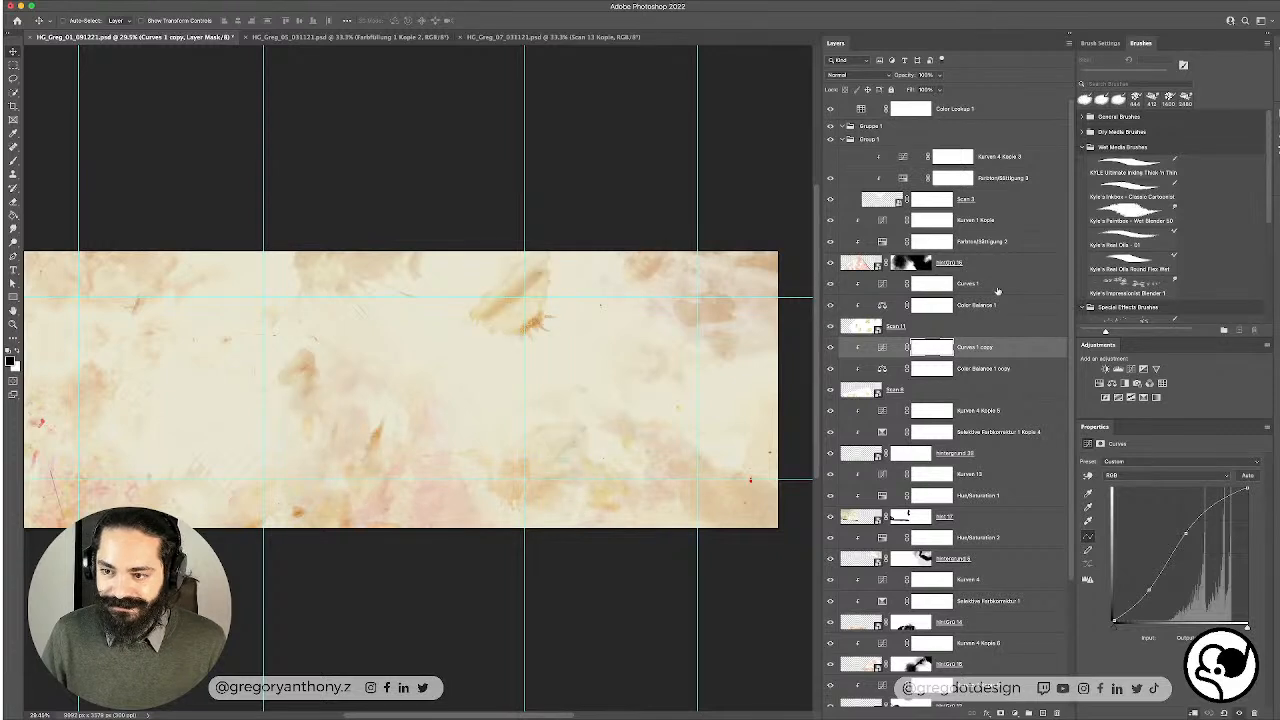
click(982, 323)
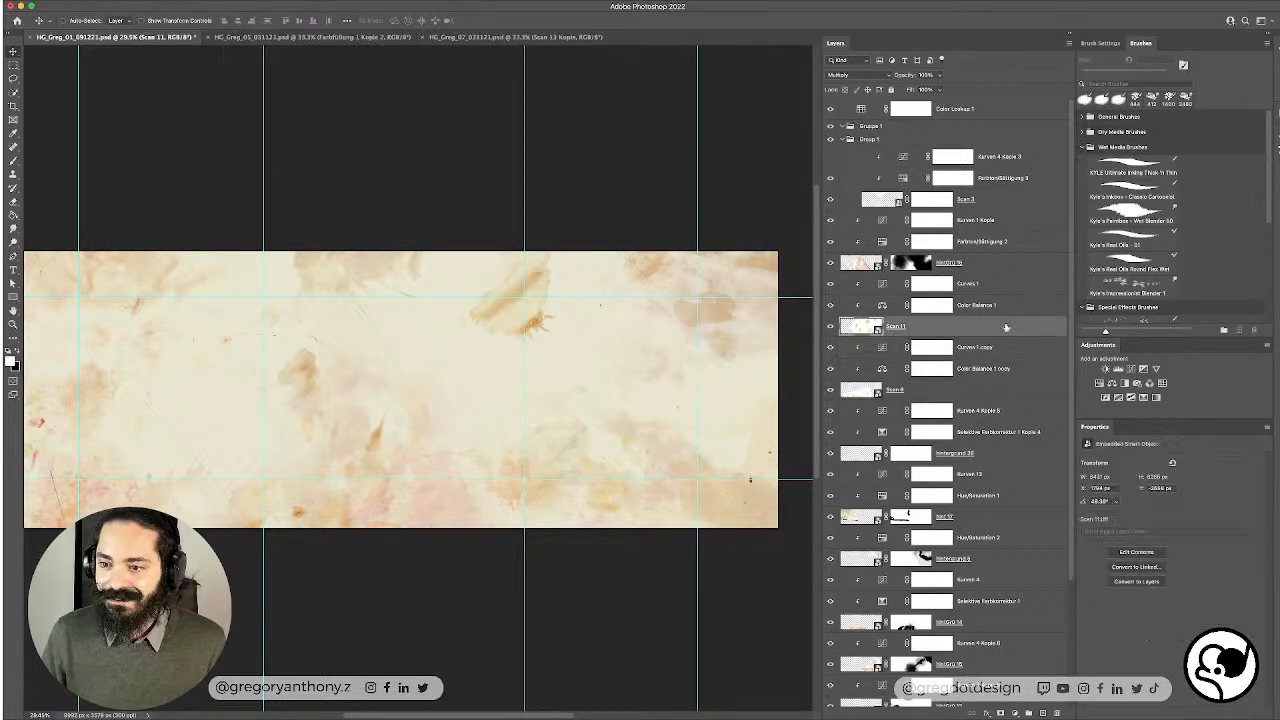
Step: Reduce the Scan 11 layer's opacity to 64%
click(1007, 288)
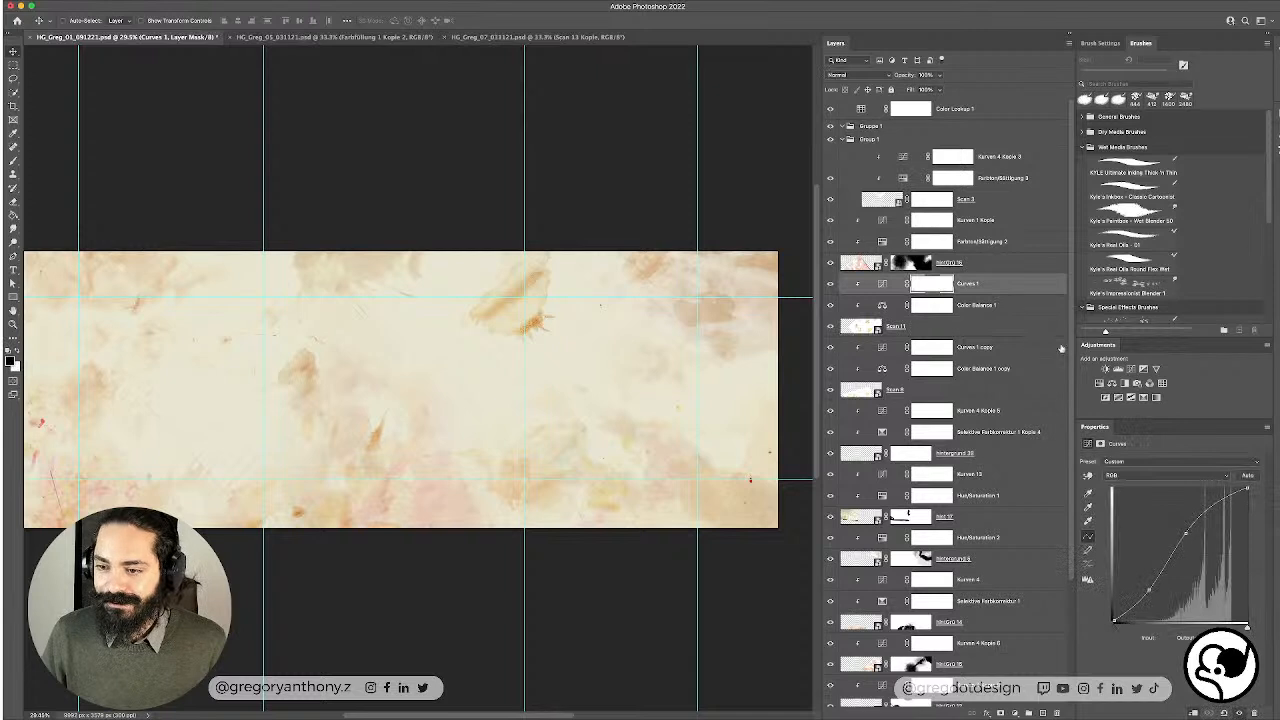
click(990, 326)
click(940, 76)
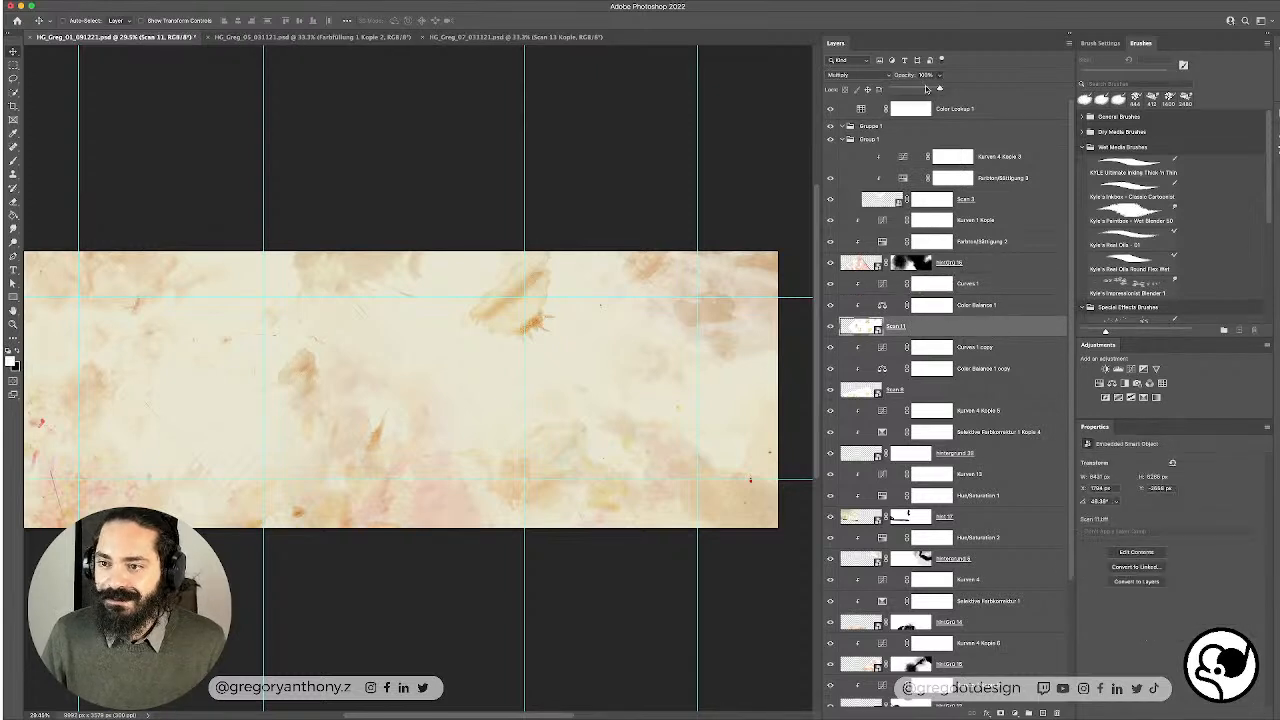
click(925, 90)
drag(919, 90, 924, 90)
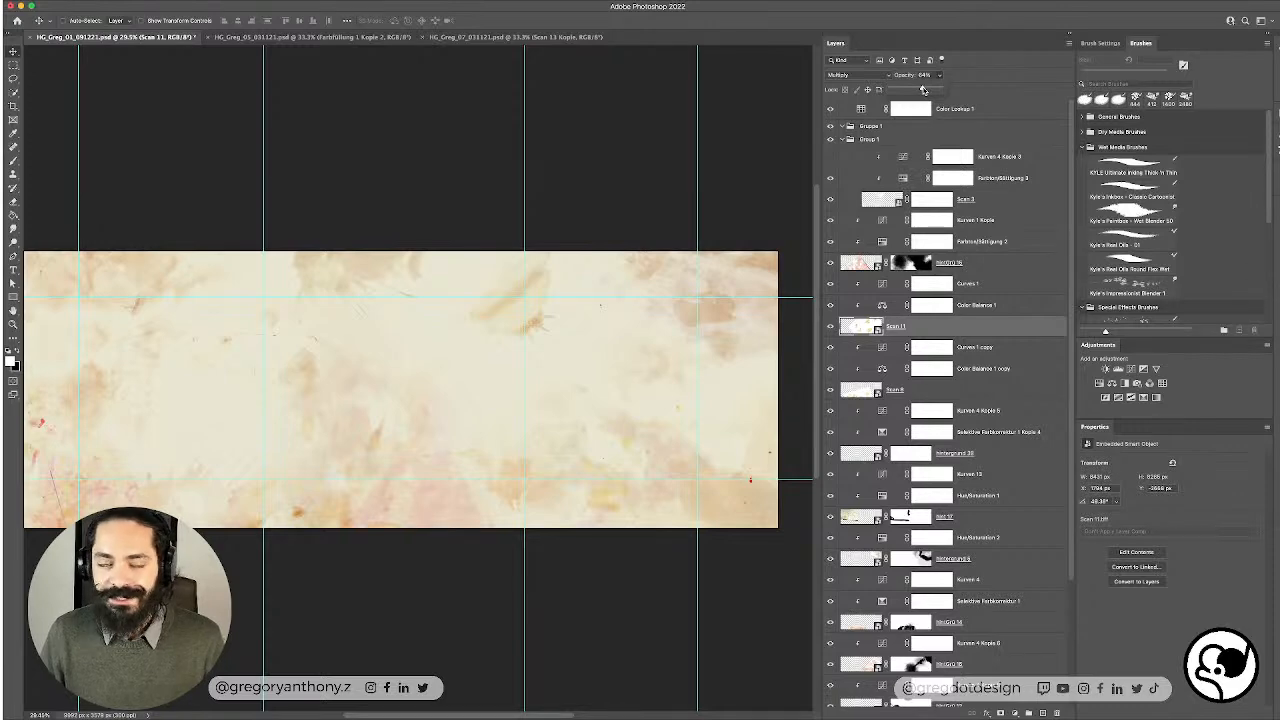
click(998, 120)
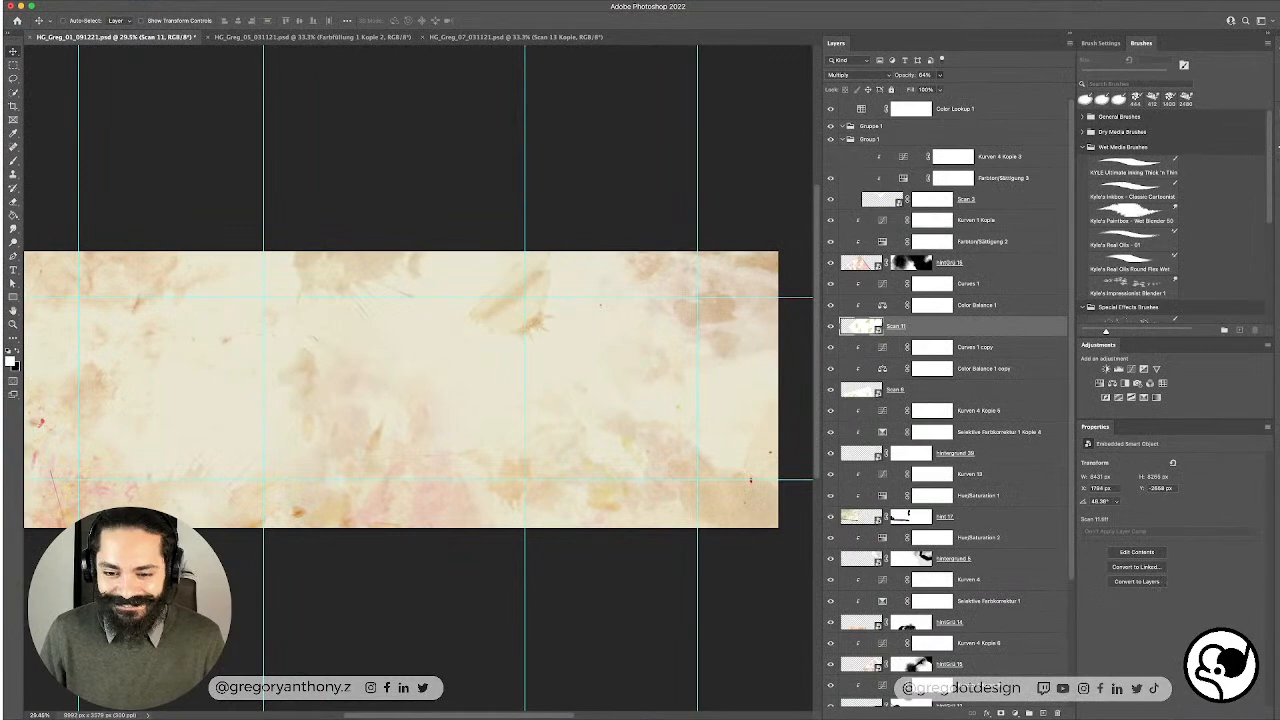
click(940, 76)
Step: Lighten the bottom colour fill, Farbfüllung 1 Kopie, to a paler near-white green at 97% brightness
scroll(1015, 480, down, 5)
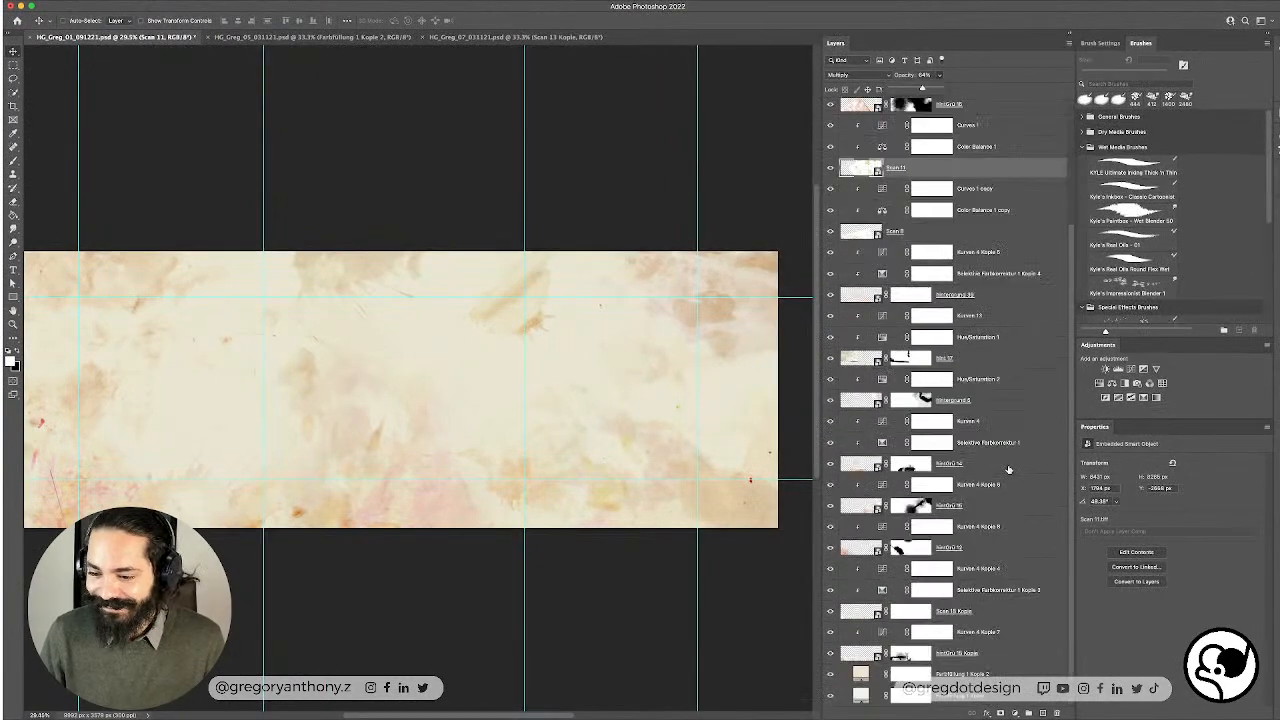
click(988, 674)
click(955, 700)
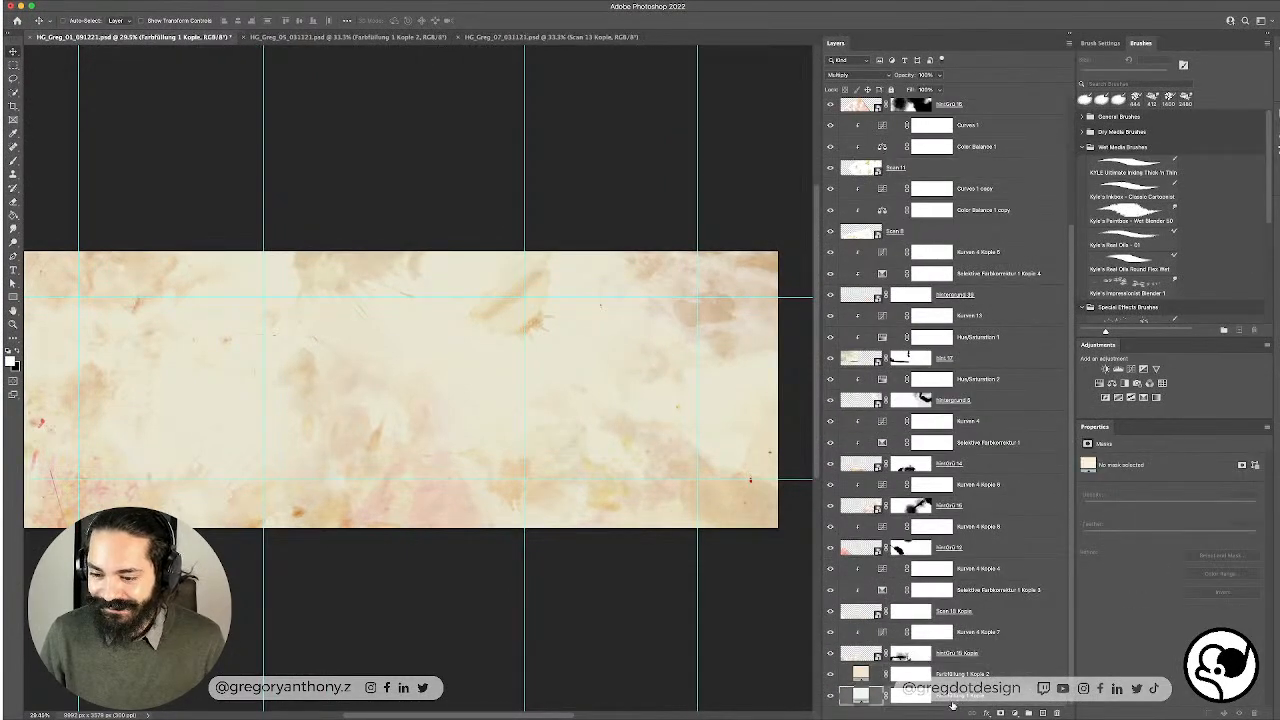
double_click(861, 696)
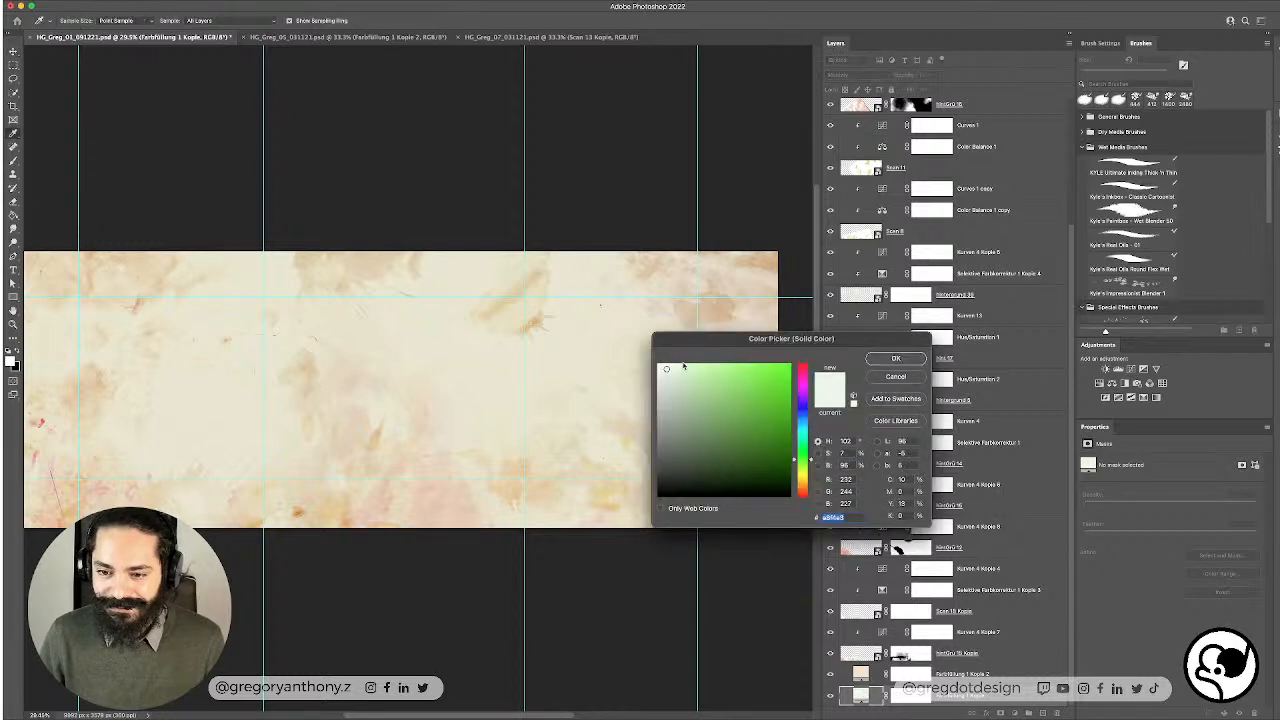
drag(665, 368, 662, 367)
click(883, 359)
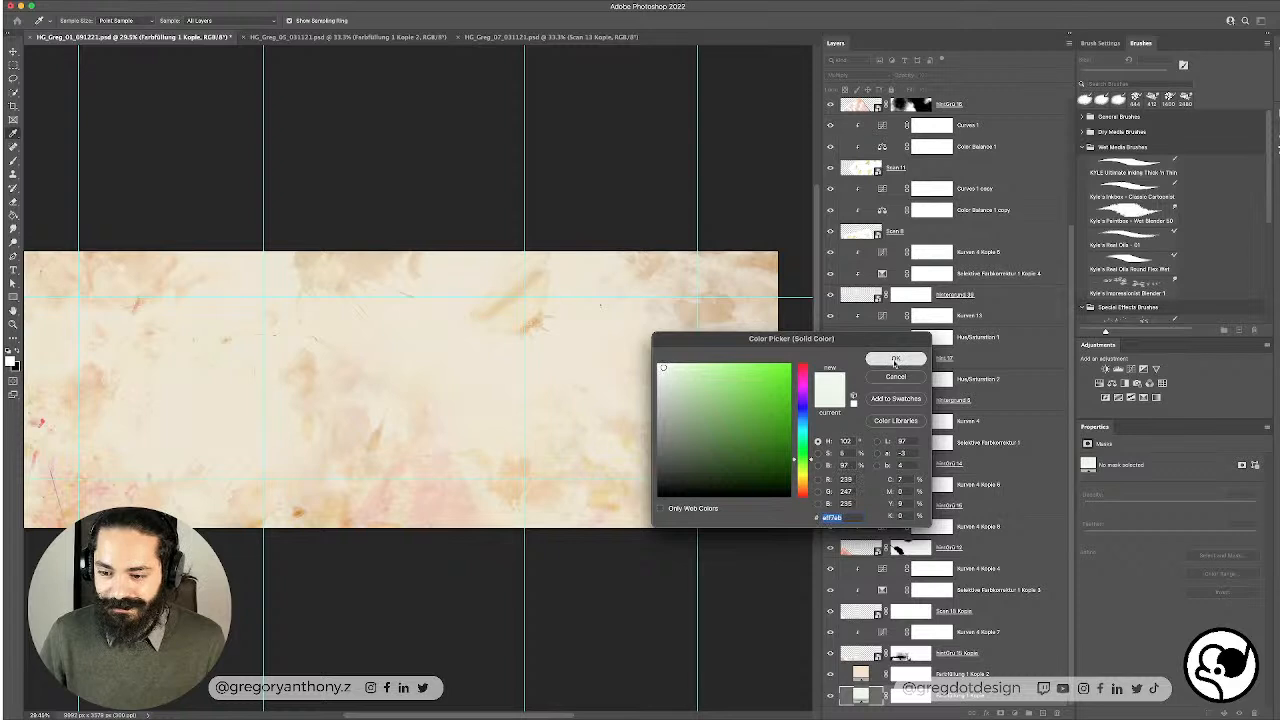
Step: Change the Farbfüllung 1 Kopie 2 fill to a warmer peach with hue 31°, saturation 27% and brightness 100%
double_click(860, 673)
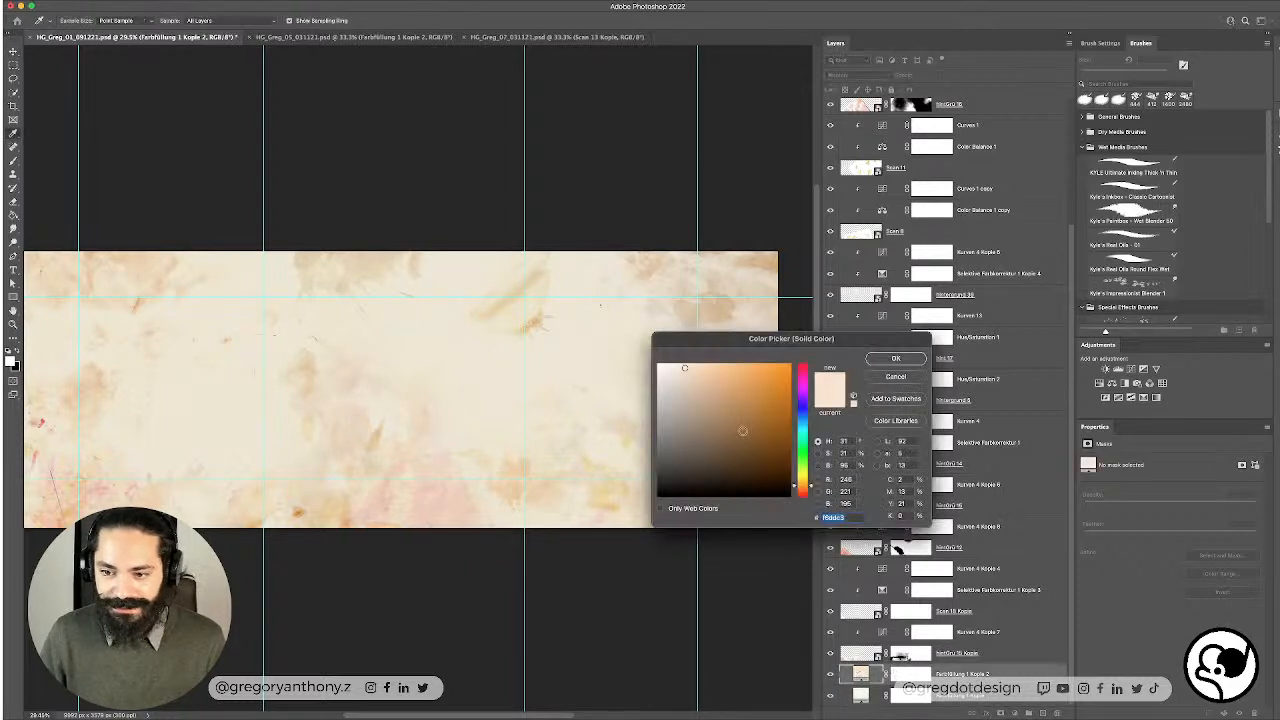
drag(683, 371, 699, 361)
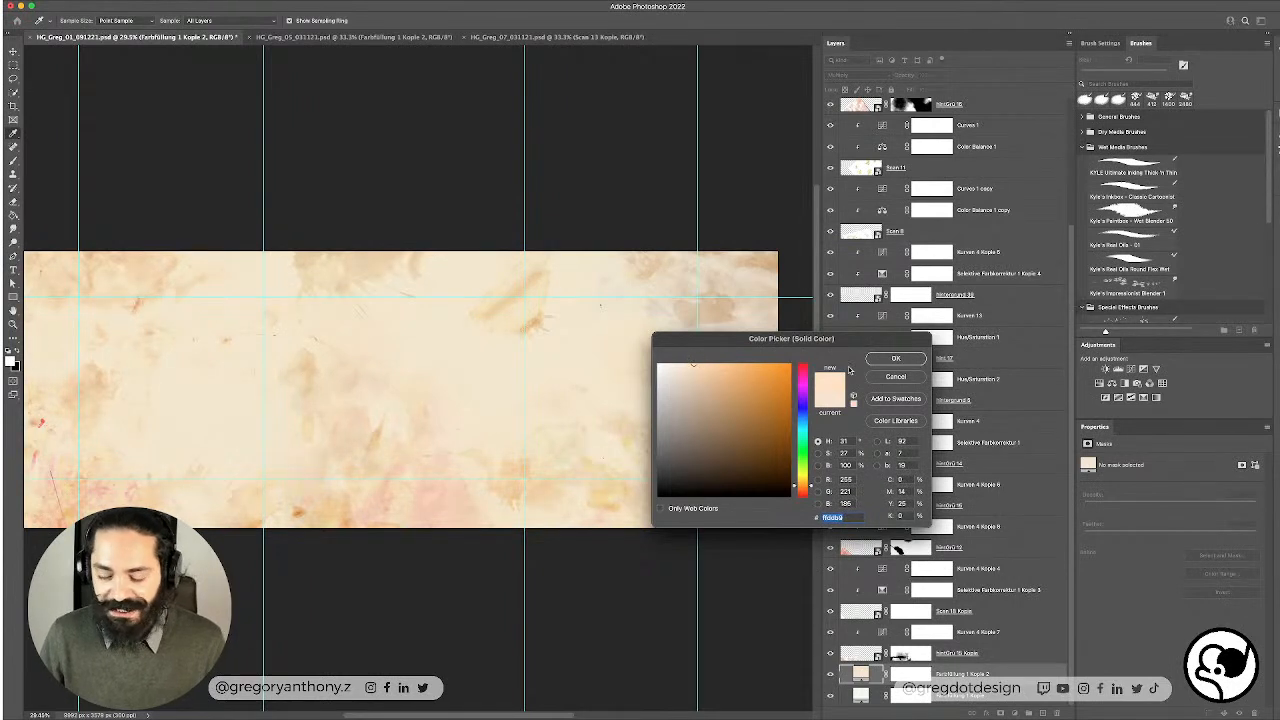
click(895, 358)
Step: Compare the background's overall colour with the HG_Greg_05_031121 and HG_Greg_07_031121 documents, ending back on HG_Greg_01_091221
scroll(434, 410, up, 2)
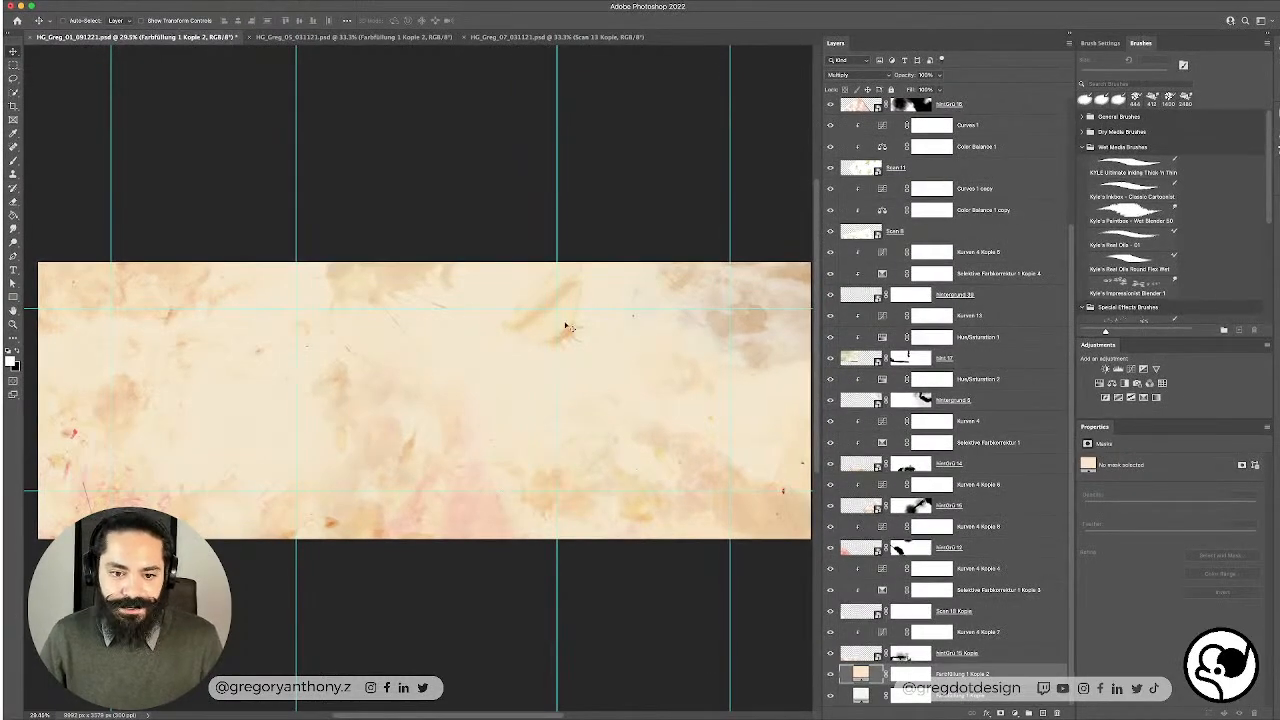
click(400, 38)
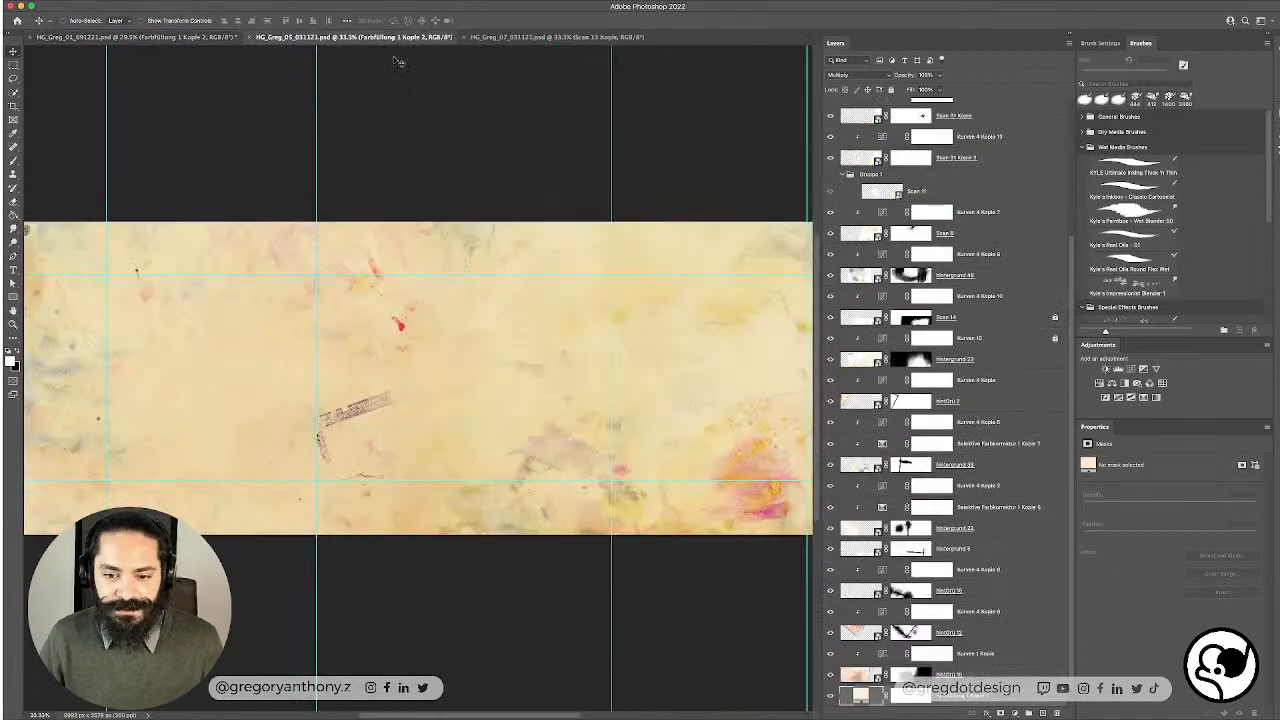
click(584, 39)
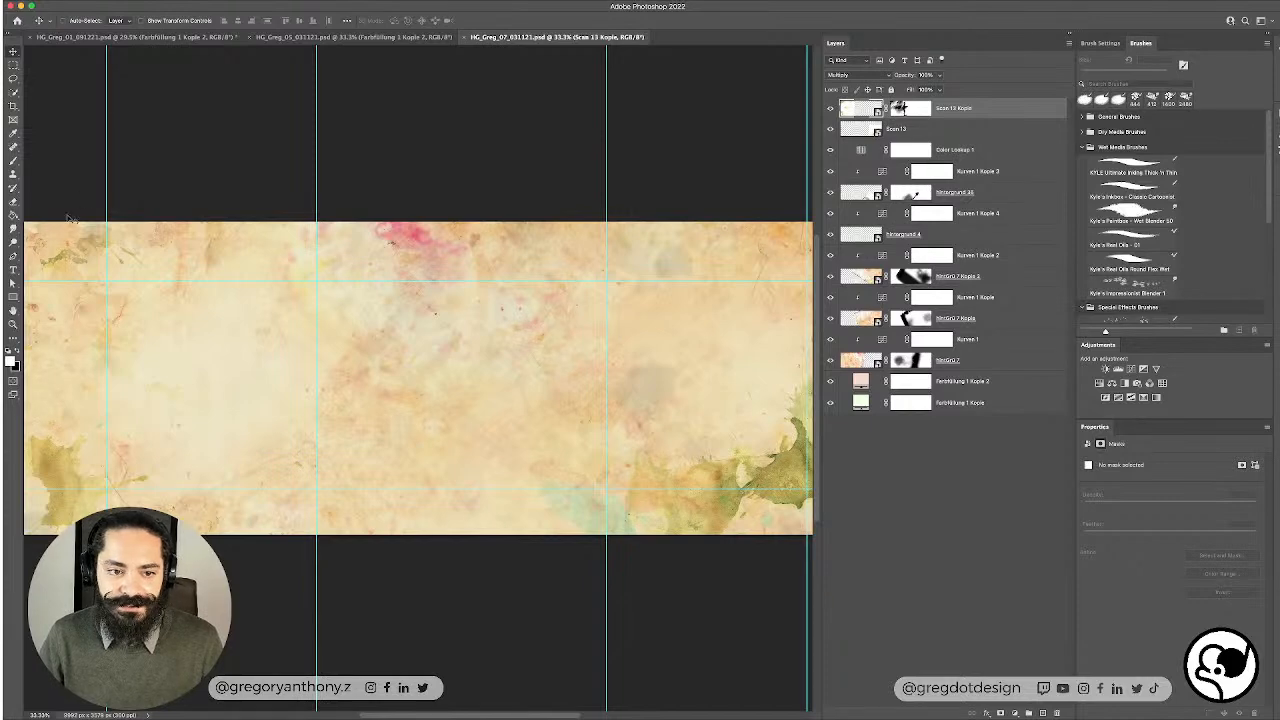
click(171, 40)
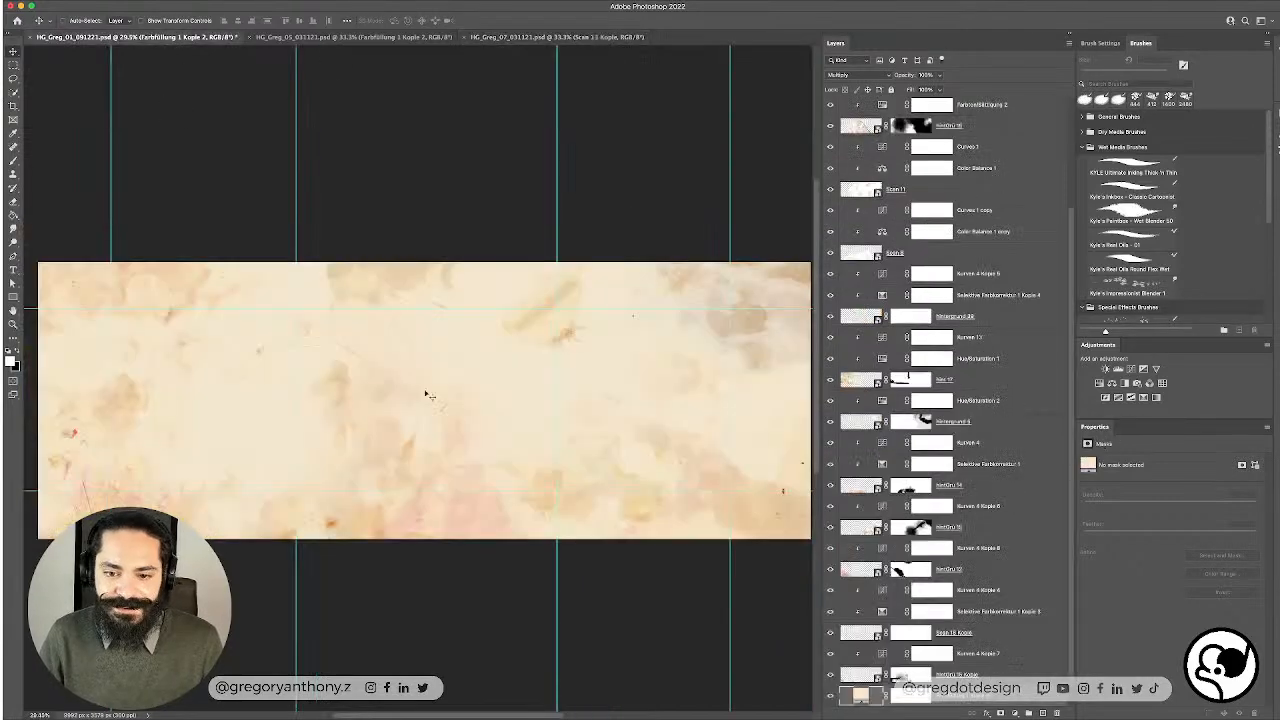
scroll(553, 246, down, 2)
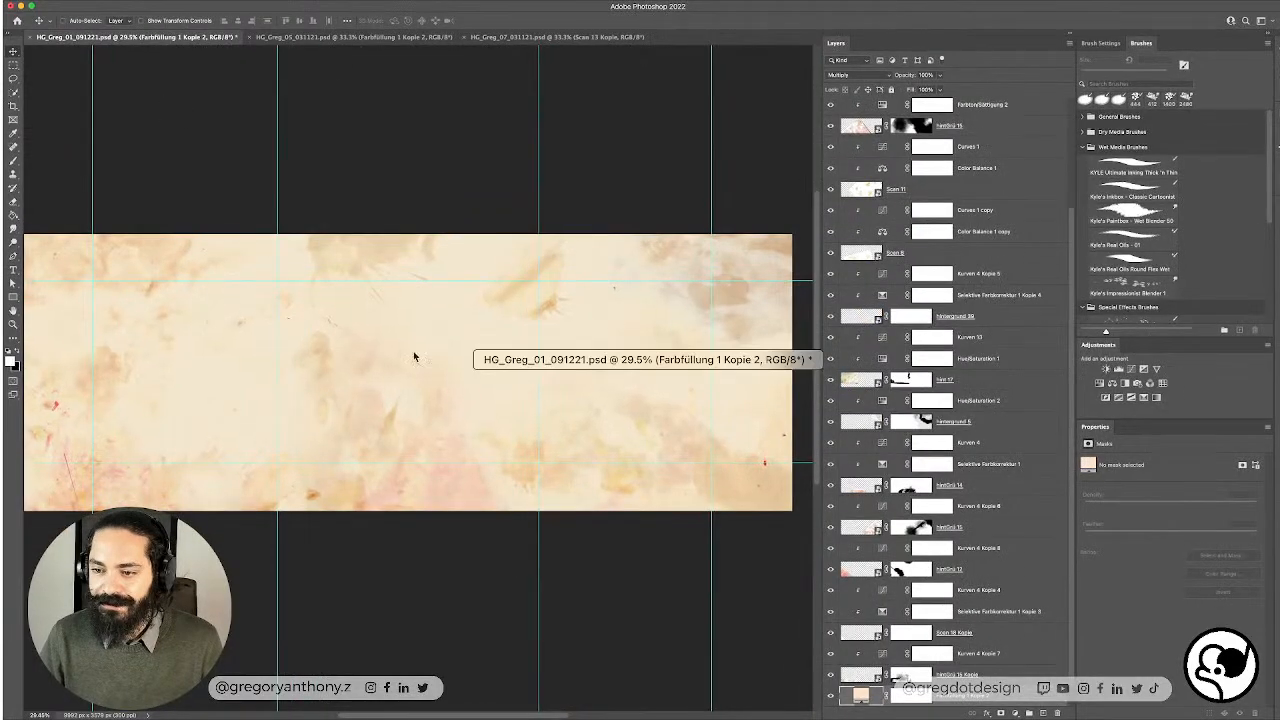
Step: Switch to Finder, open the HG_unbearbeitet folder within the delivered files, and select hint 3.tiff
key(ctrl+Up)
click(892, 577)
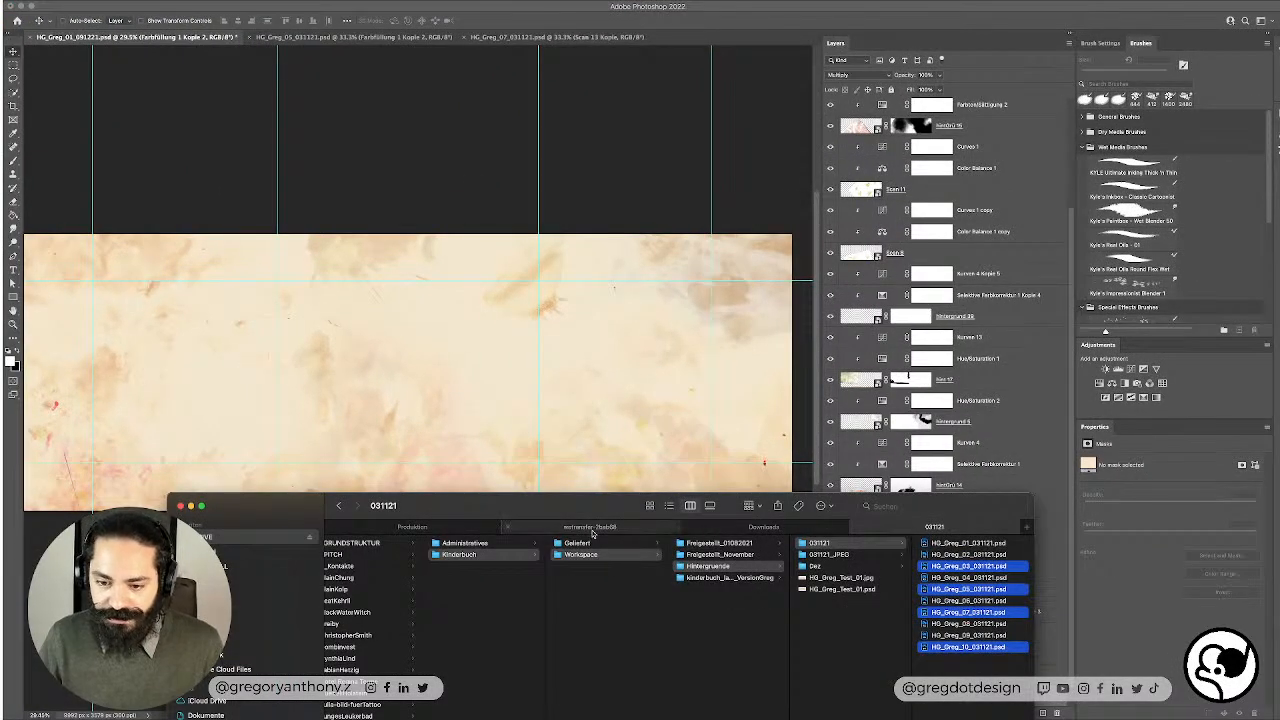
click(470, 527)
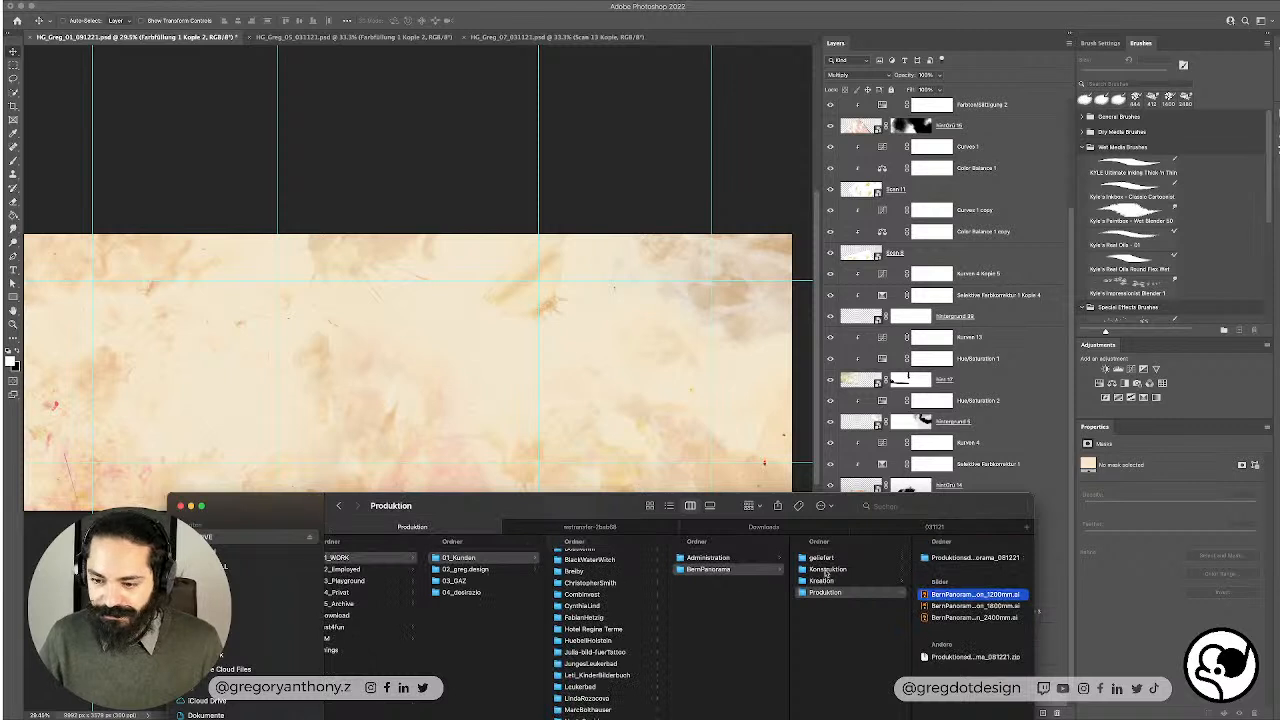
click(628, 528)
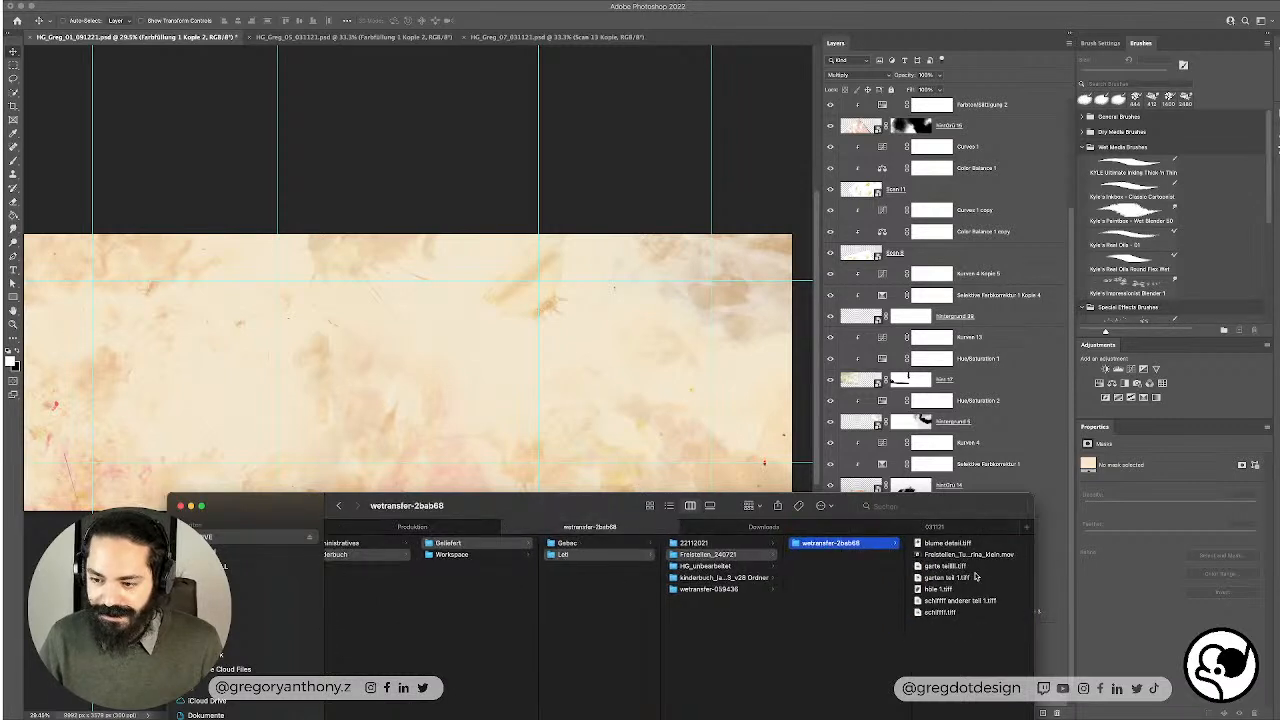
click(705, 566)
click(854, 577)
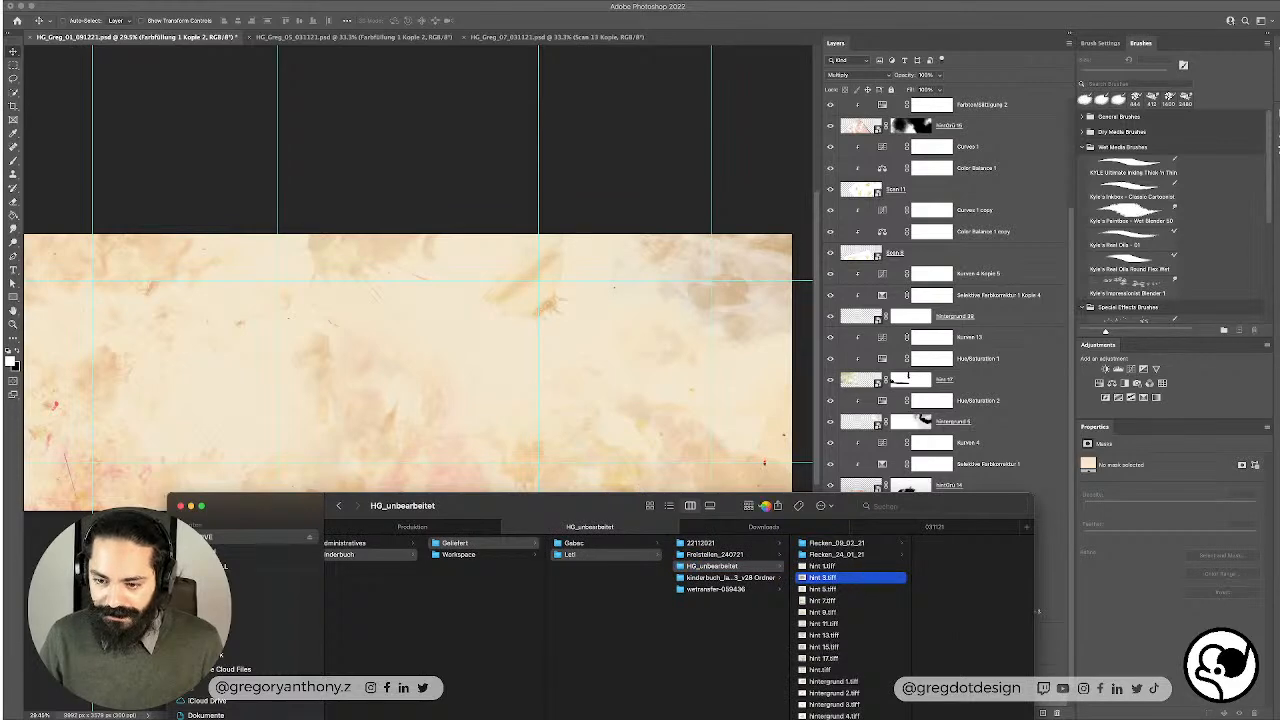
drag(586, 508, 350, 561)
Step: Preview the raw scans from hint 3.tiff through hintergrund 24, 30, 37 and 47 for a suitable splatter texture
key(space)
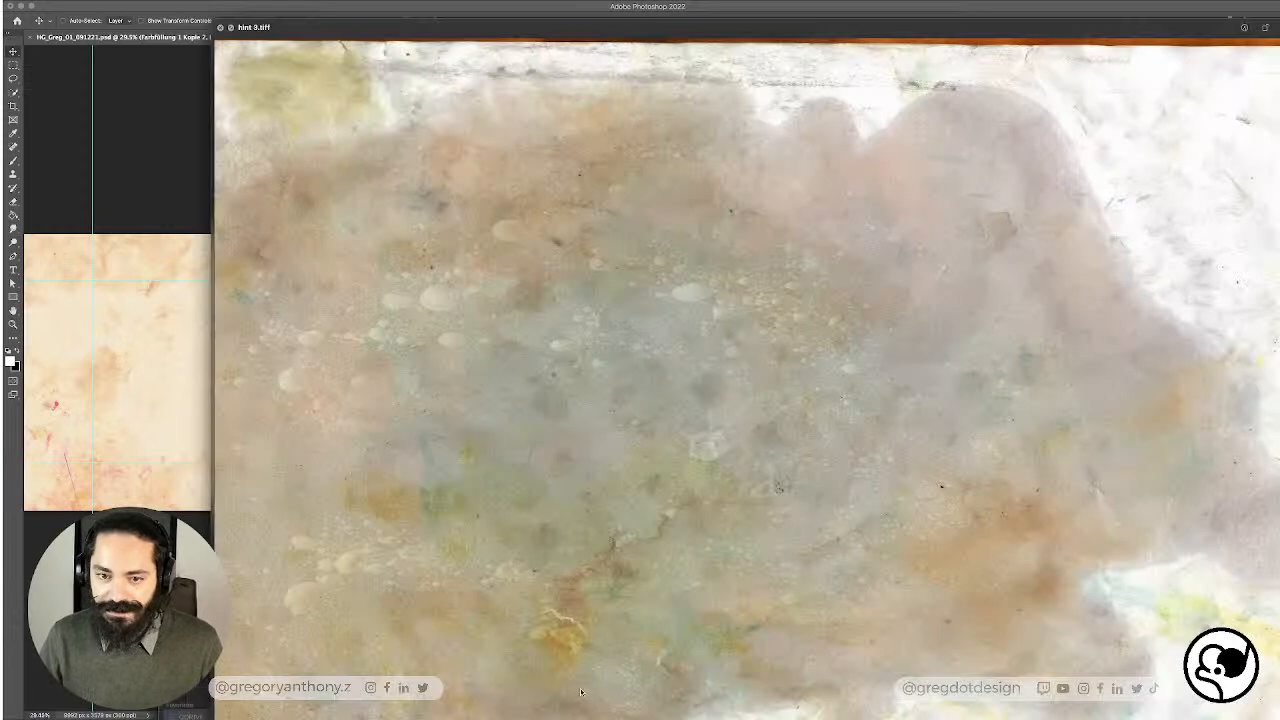
key(space)
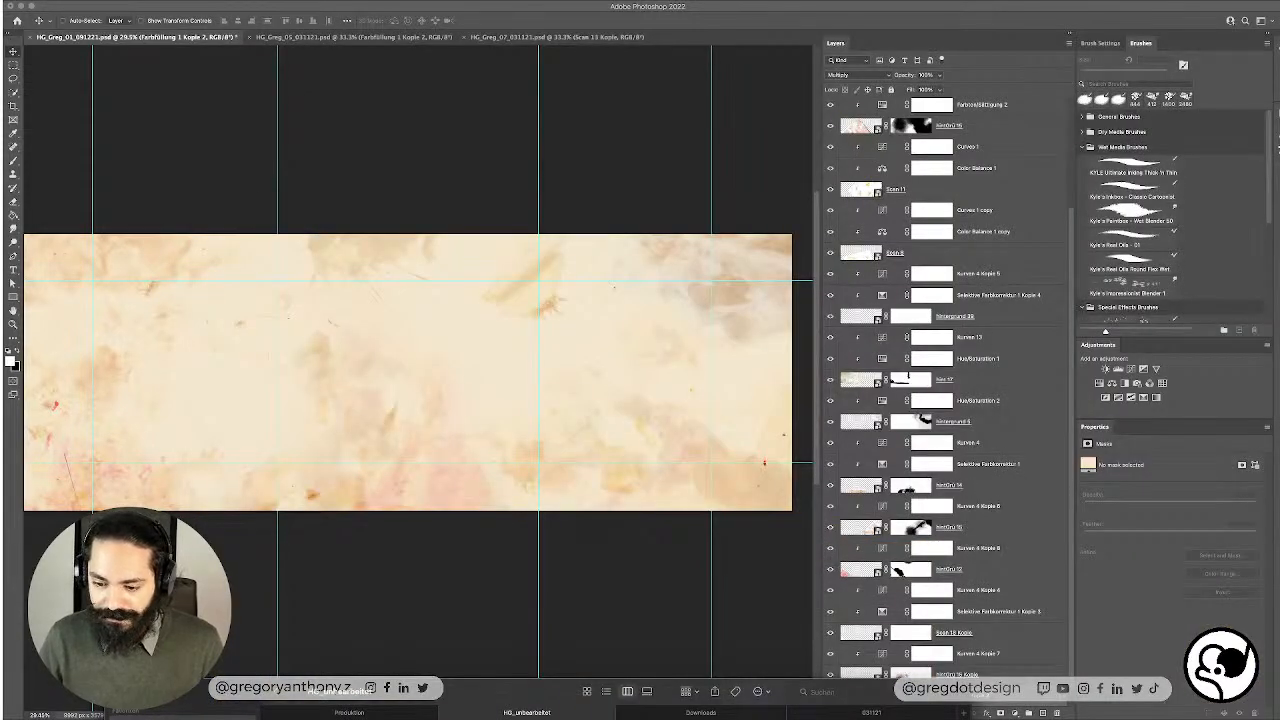
key(space)
key(space)
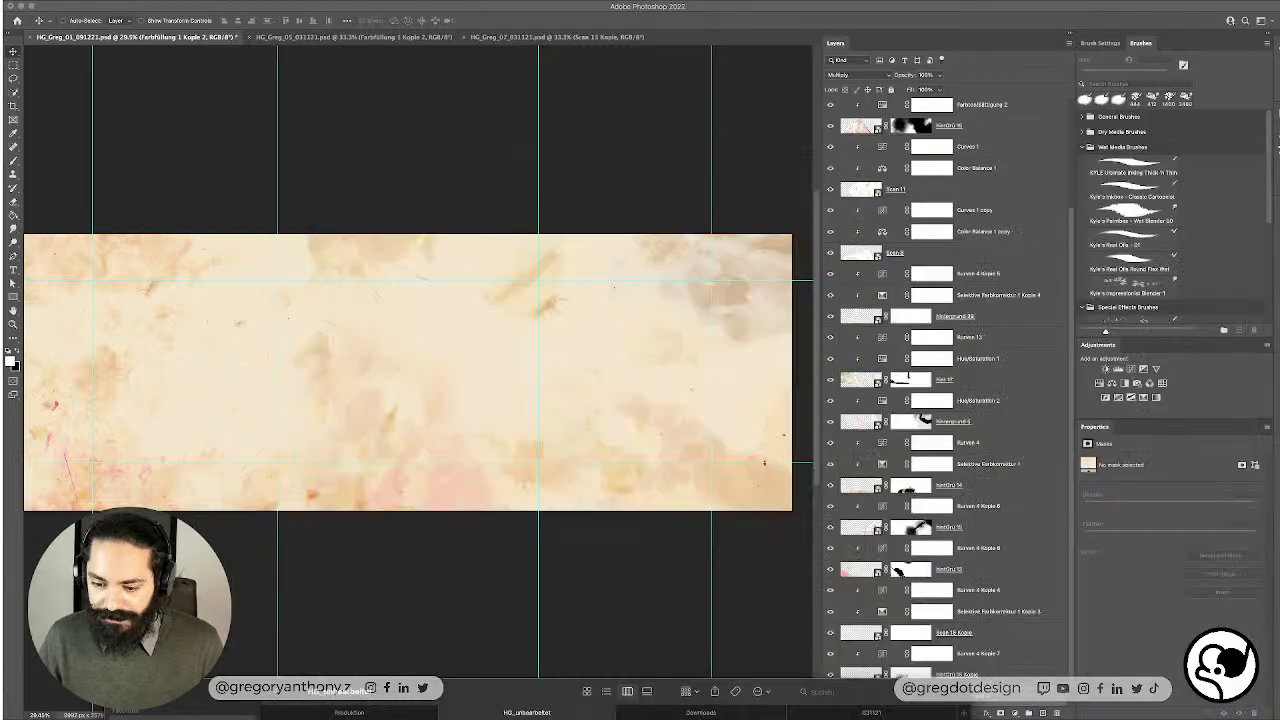
key(space)
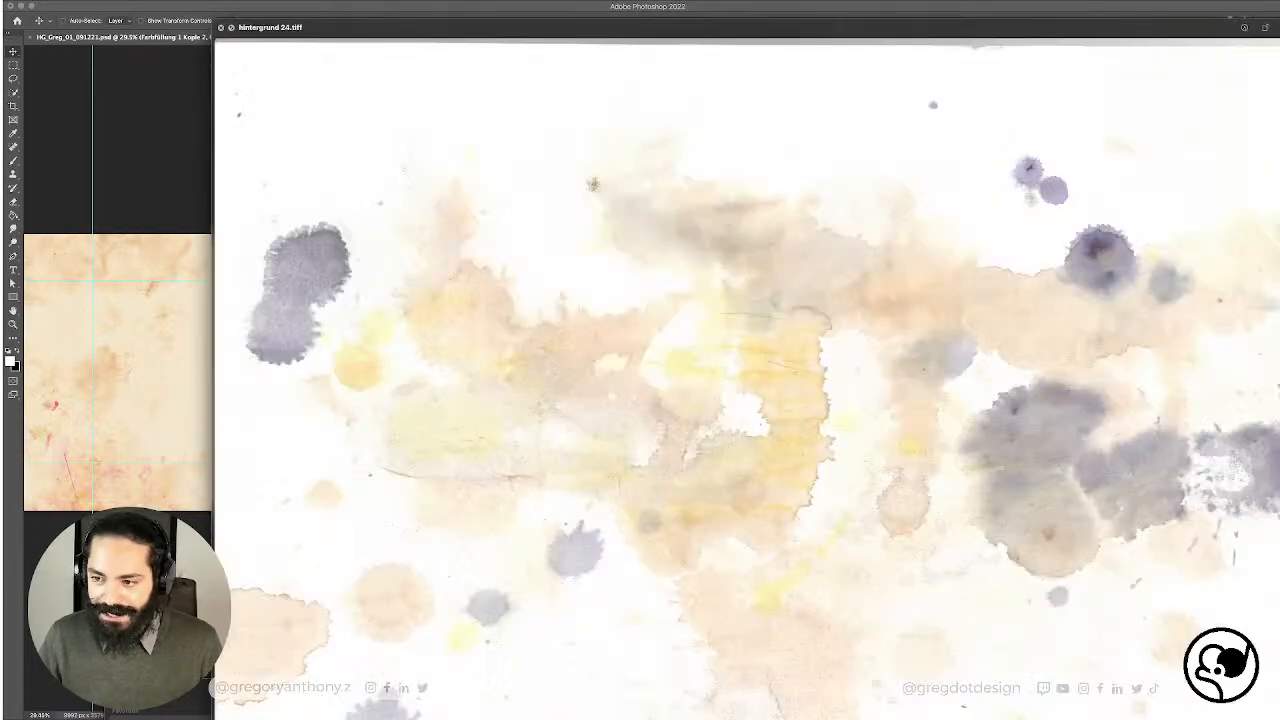
key(space)
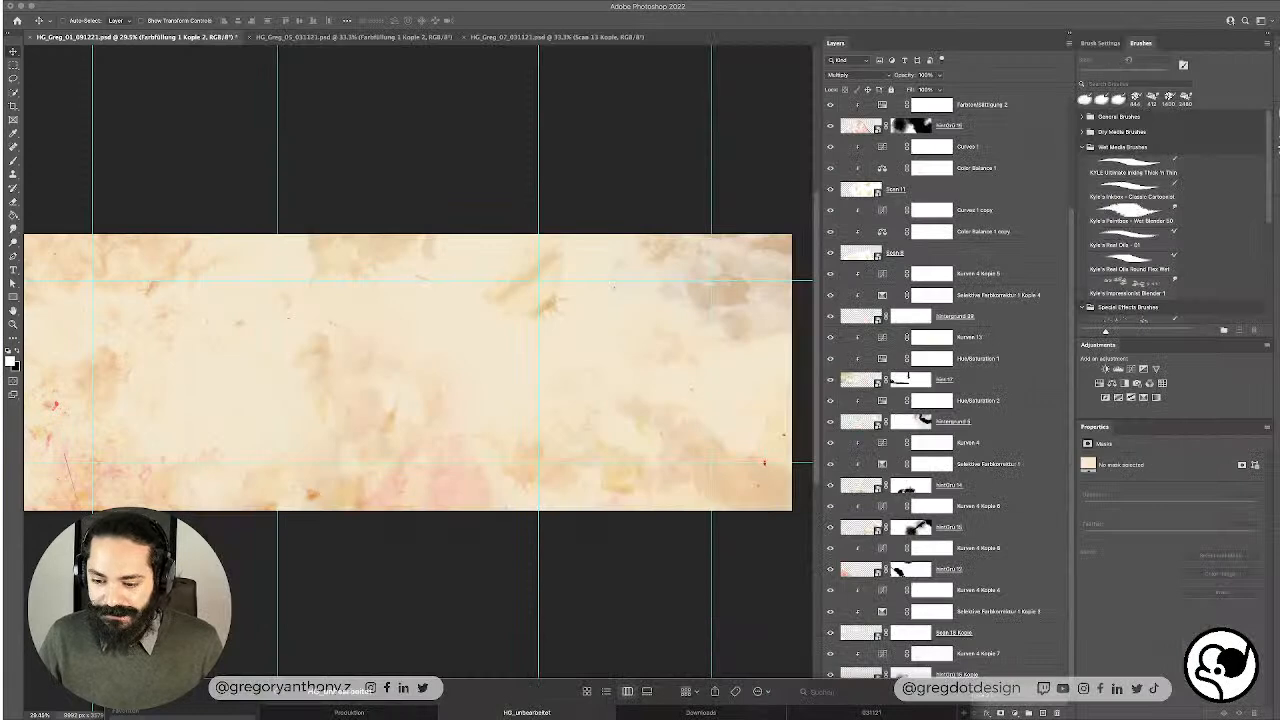
key(space)
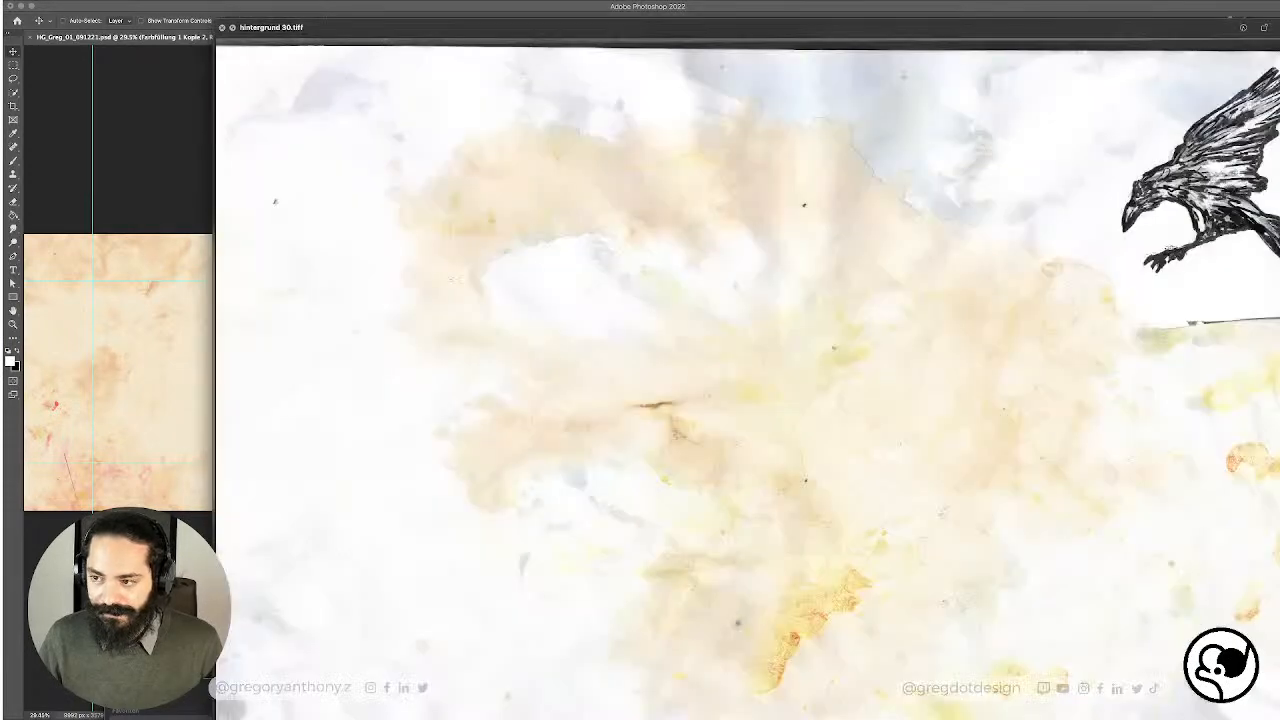
key(space)
key(space)
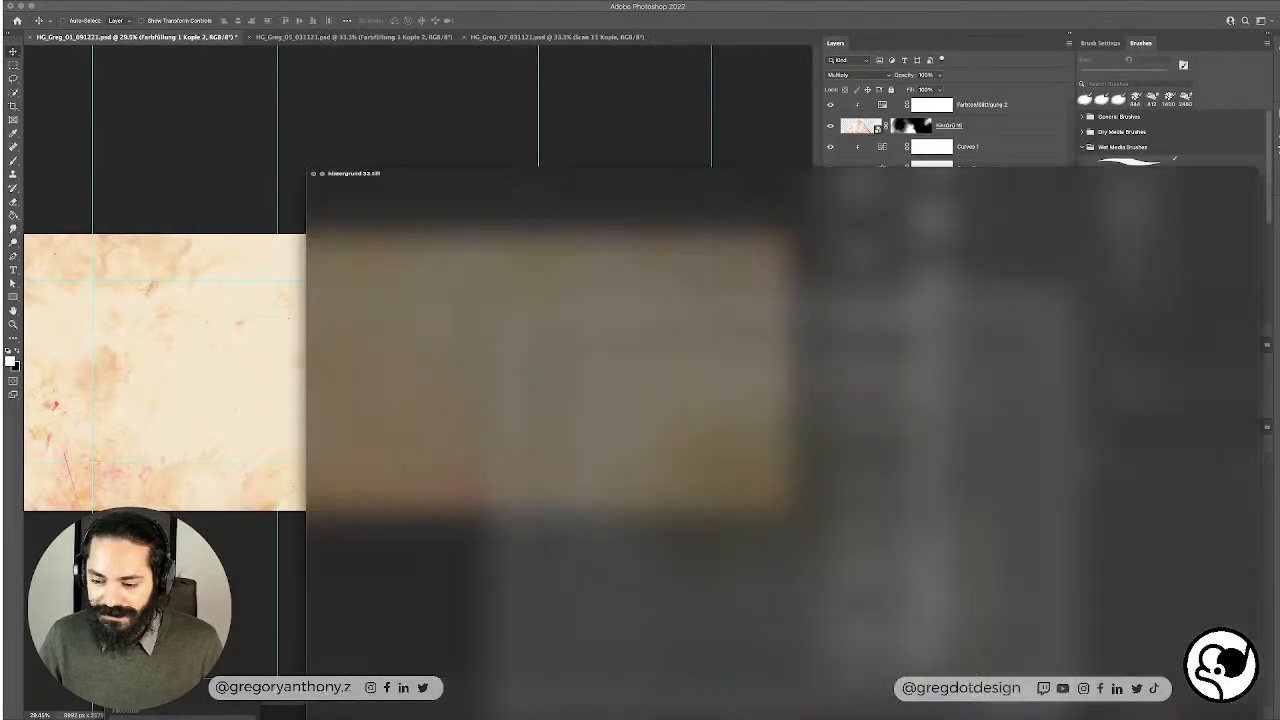
key(space)
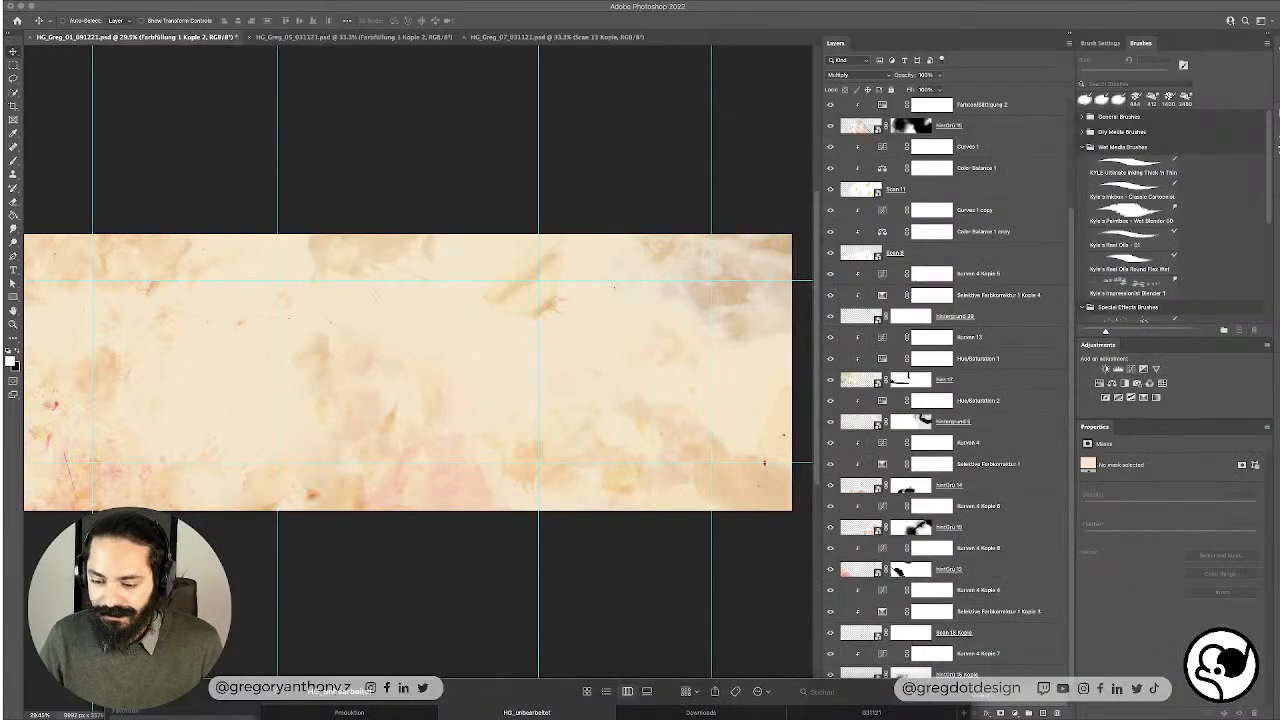
key(space)
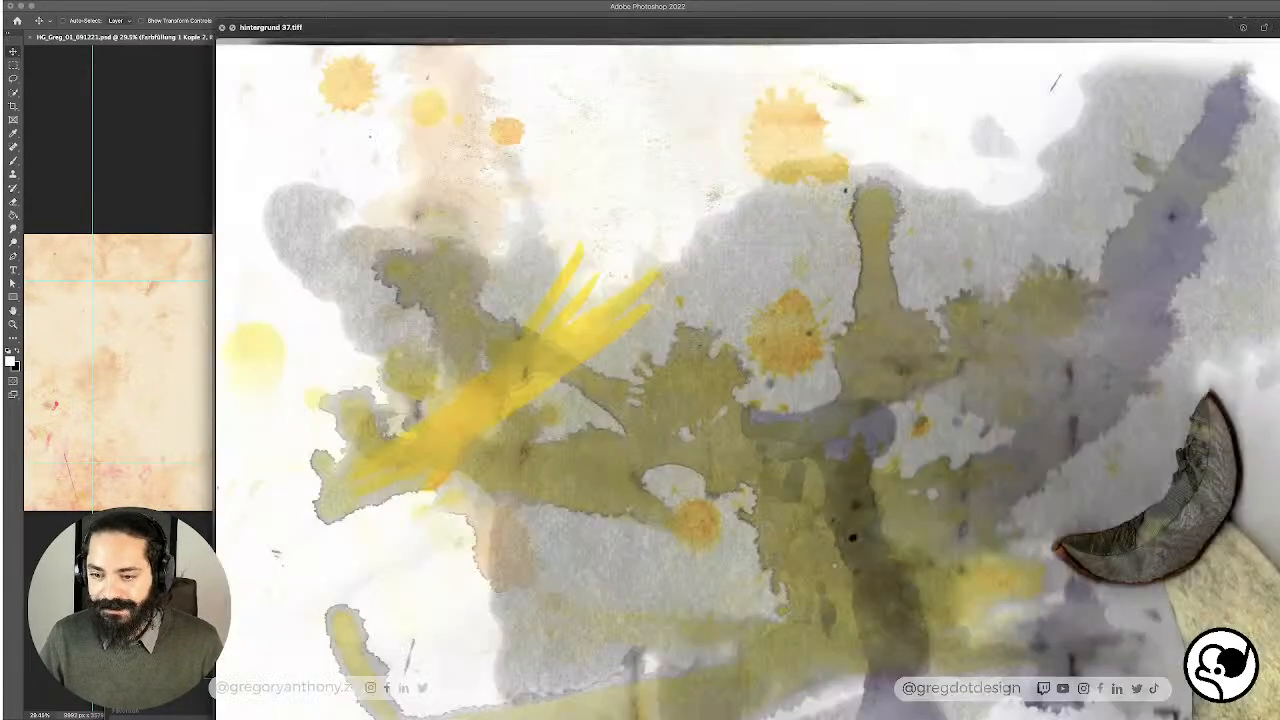
key(space)
key(space)
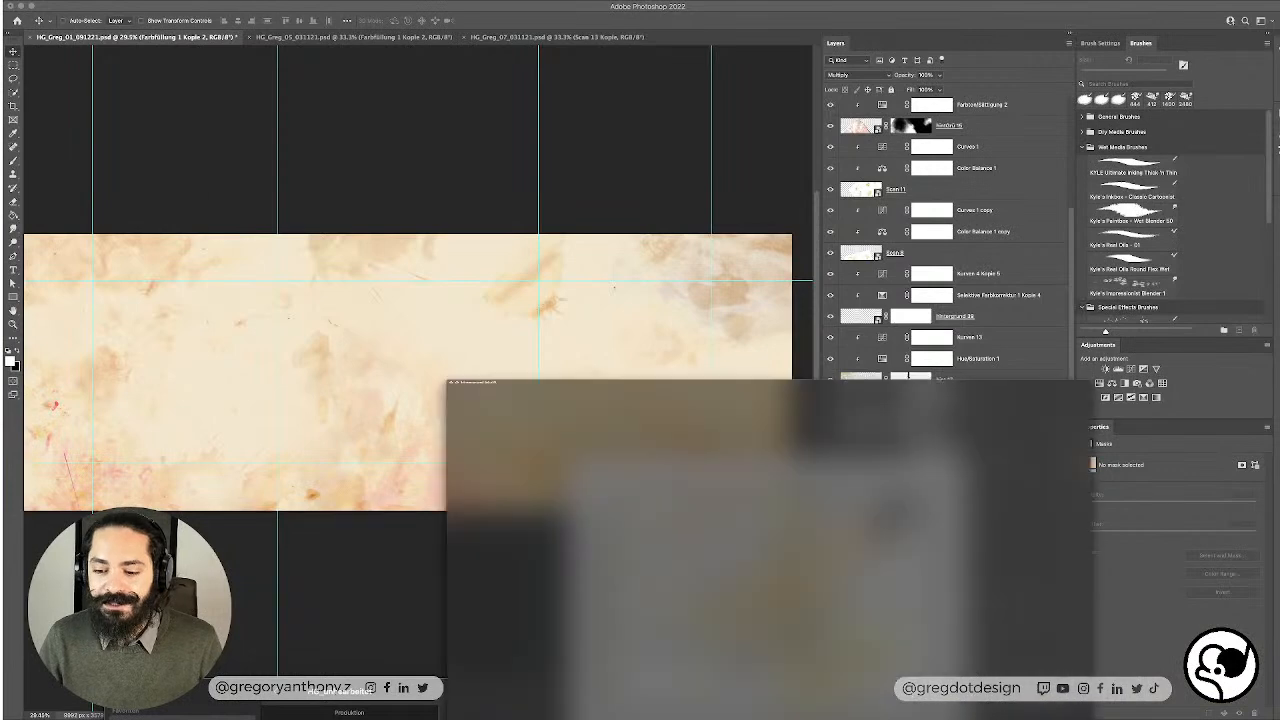
key(space)
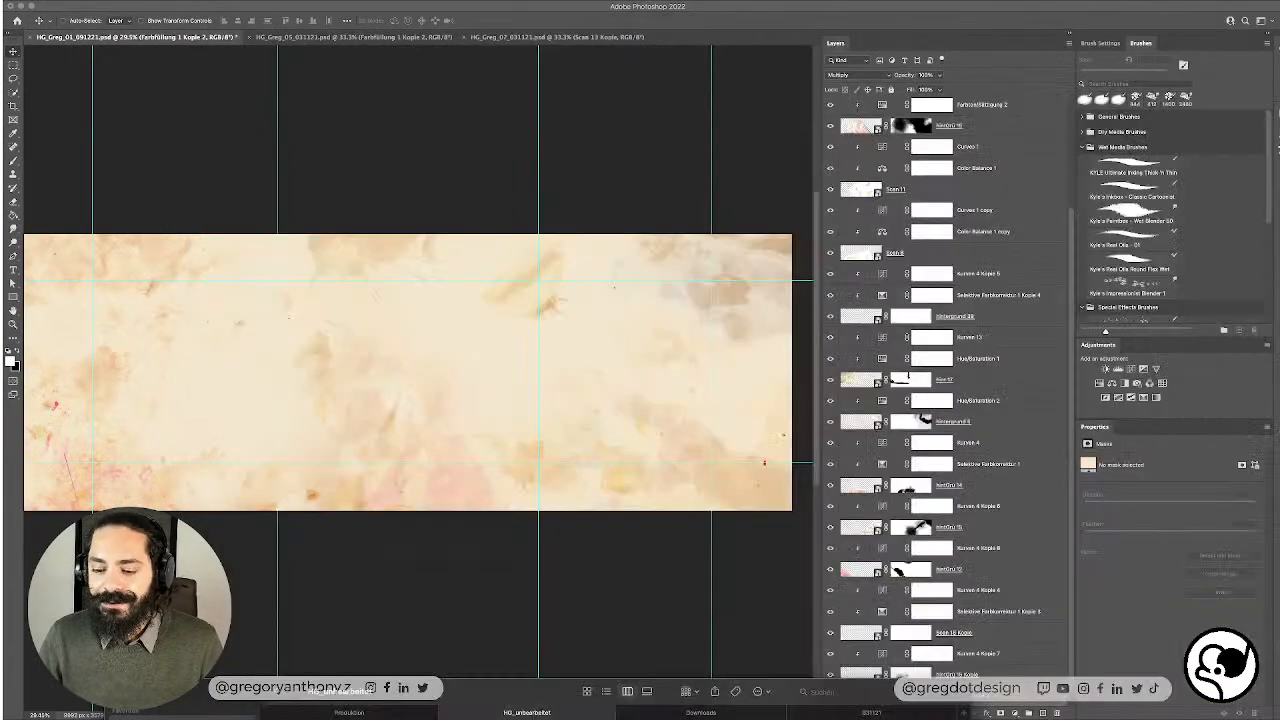
key(space)
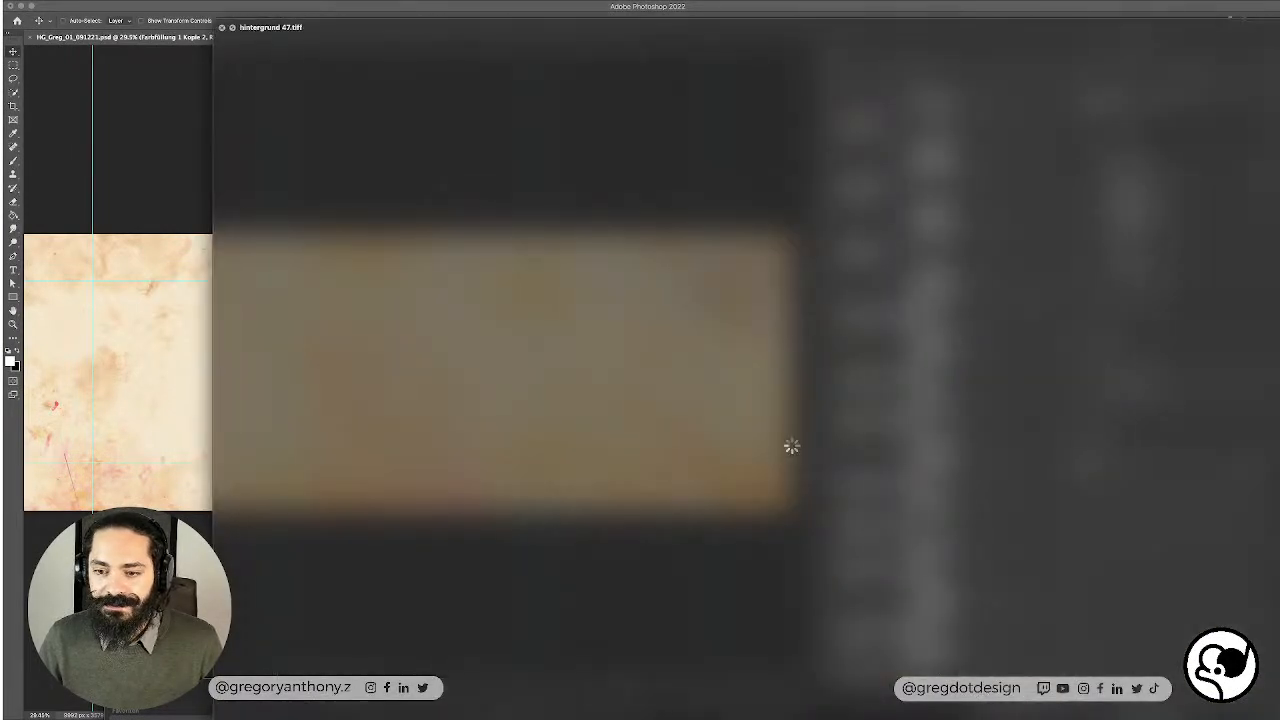
key(space)
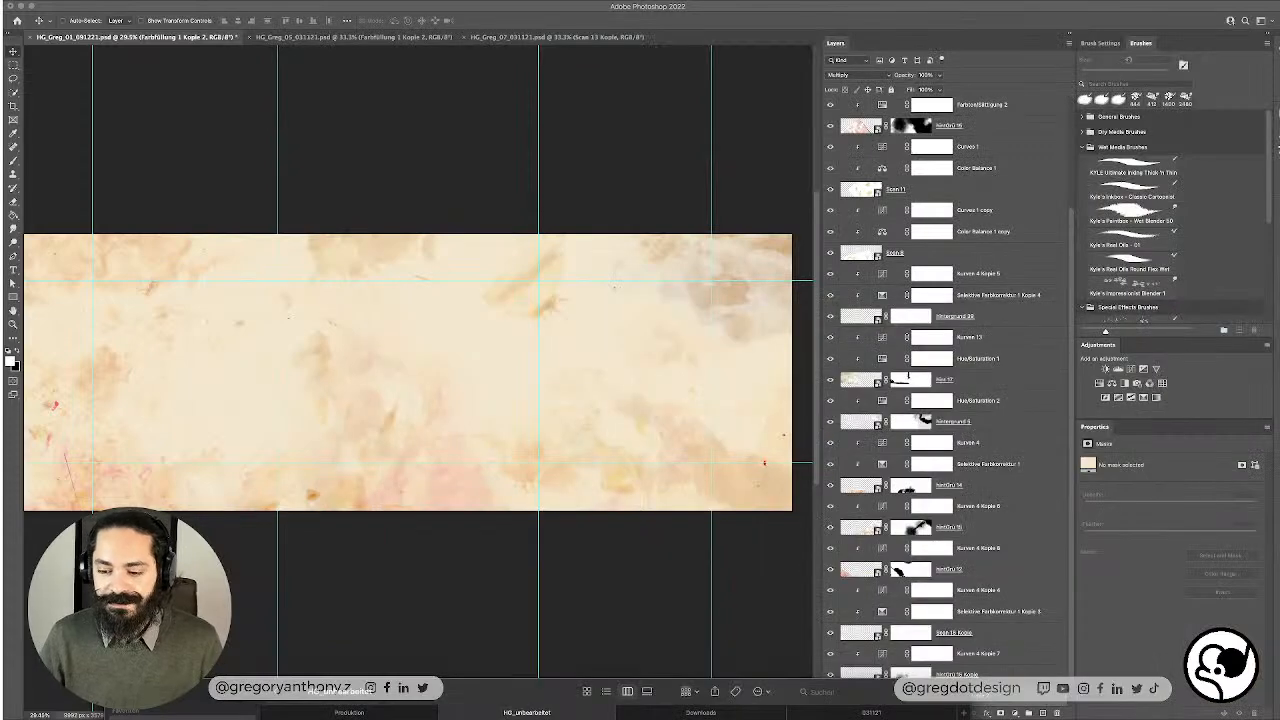
Step: Preview hintergrund 44.tiff and place it in HG_Greg_01_091221, rotated about 30° over the right half of the background
key(space)
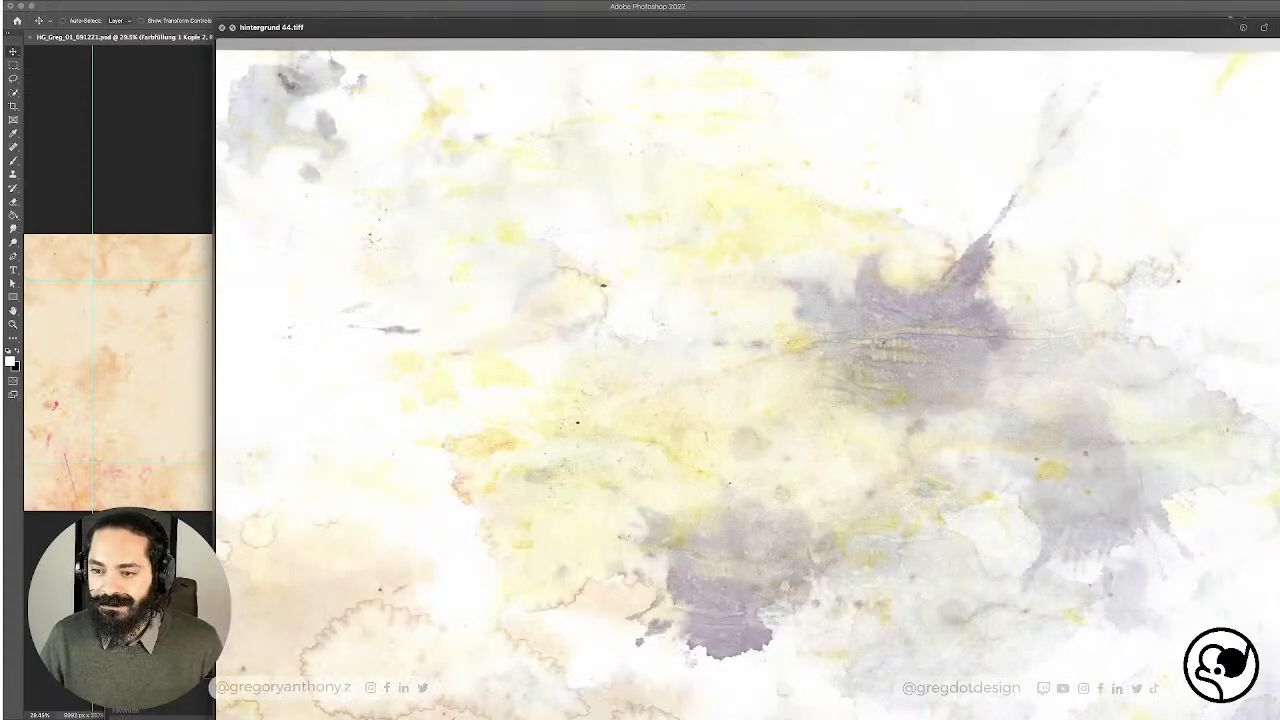
key(space)
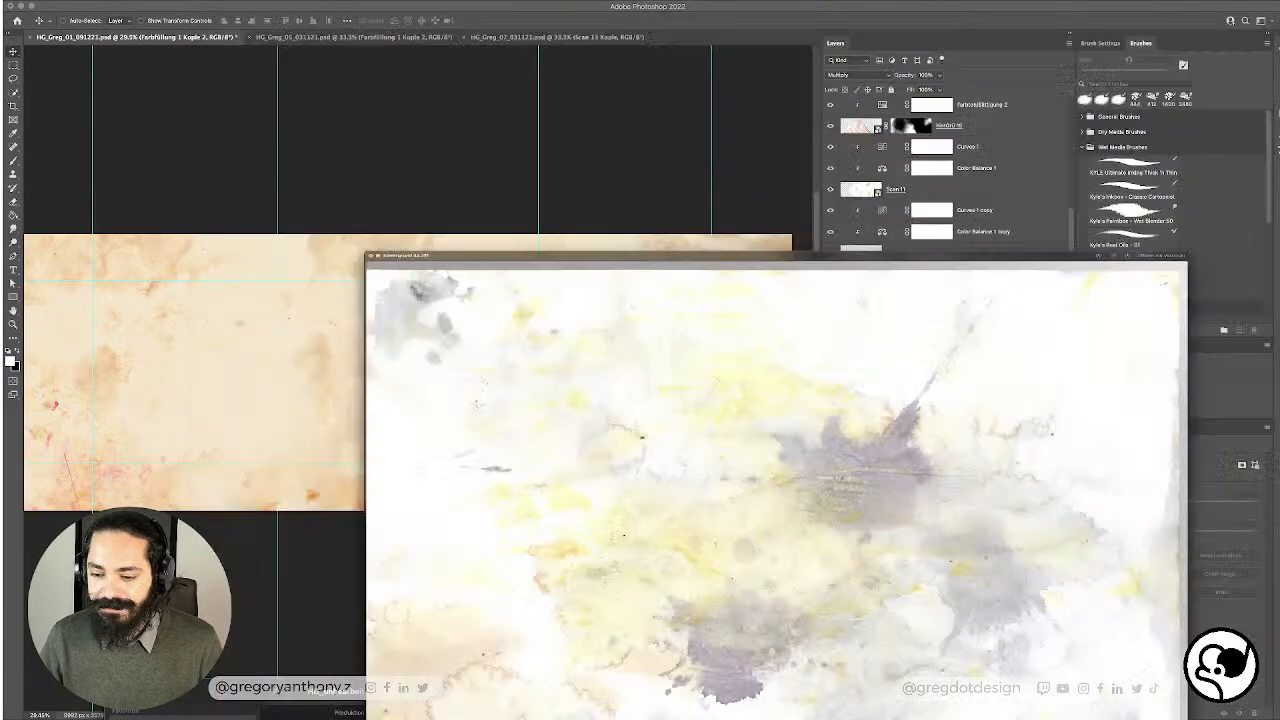
drag(470, 292, 480, 374)
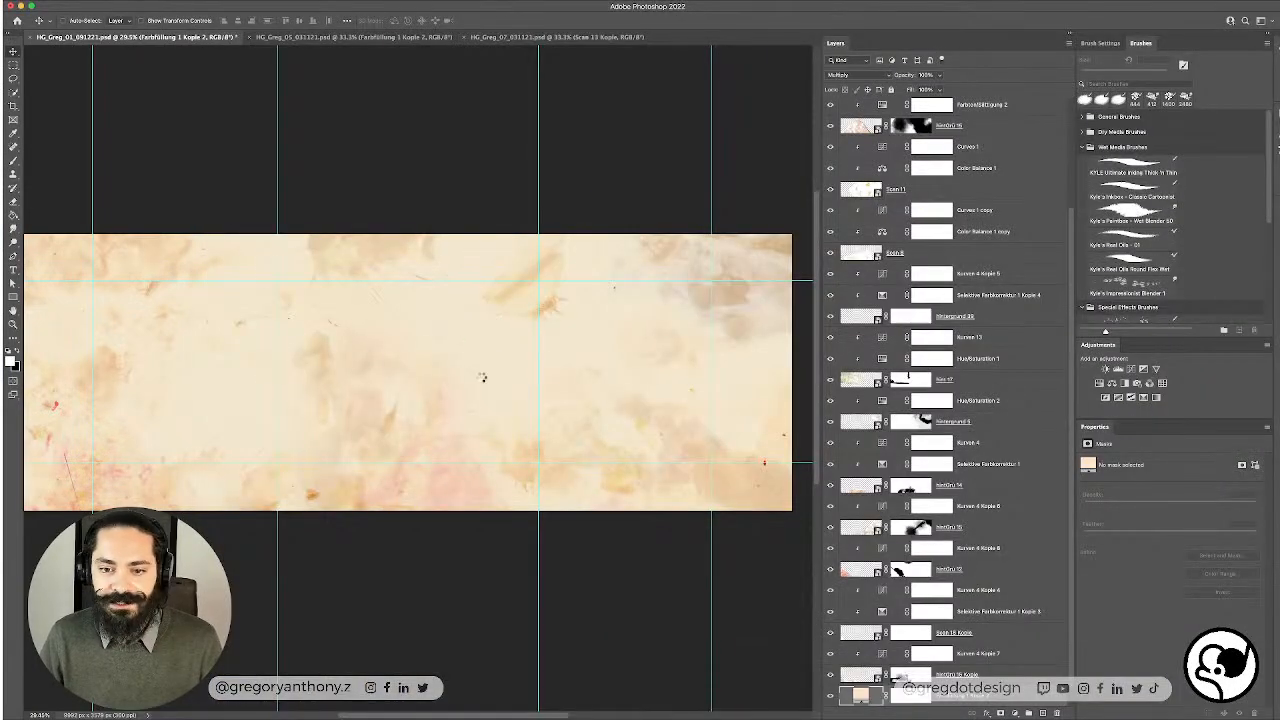
drag(543, 277, 670, 352)
drag(455, 382, 621, 369)
key(Return)
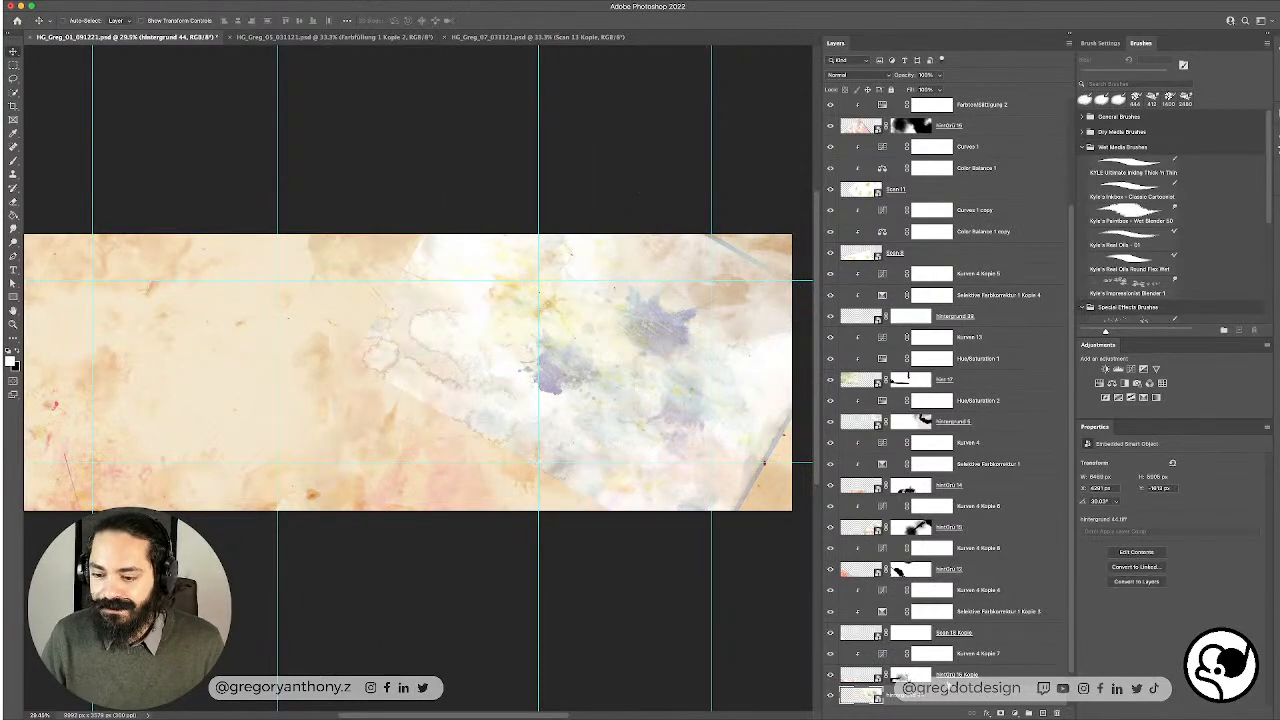
Step: Set the Hintergrund 44 layer's blend mode to Multiply and nudge the scan slightly into place
scroll(870, 262, down, 1)
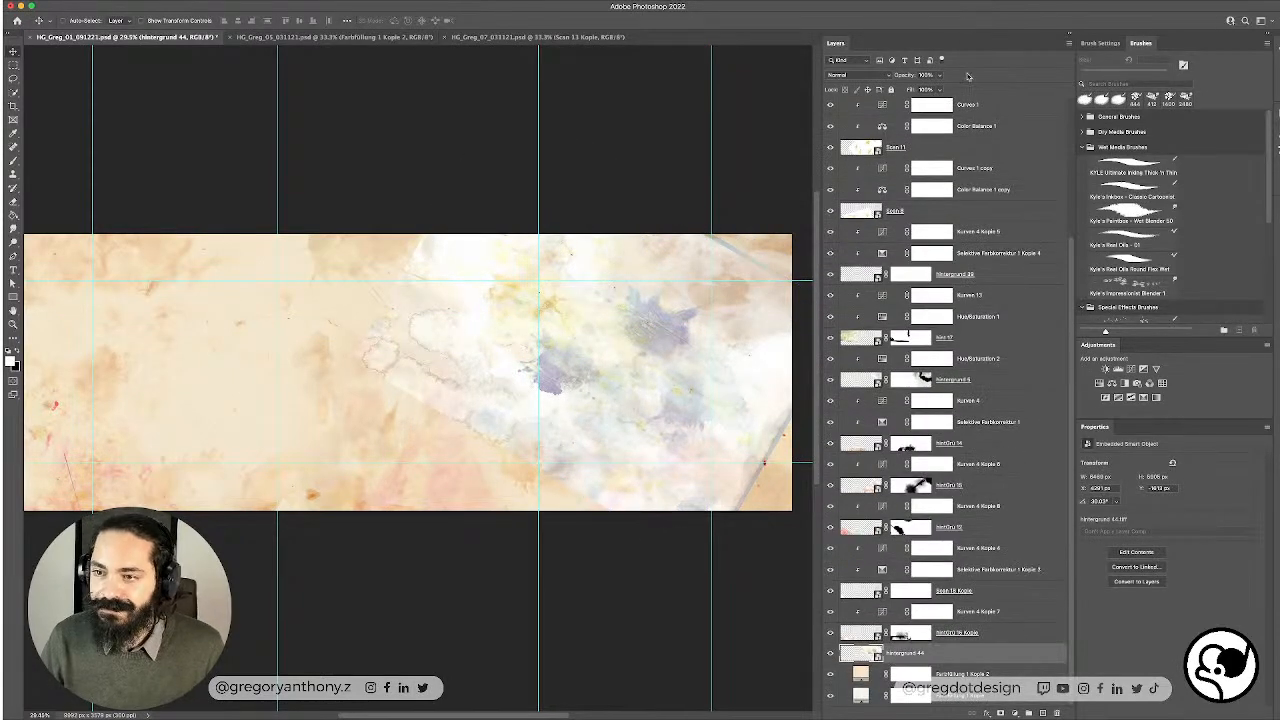
click(857, 76)
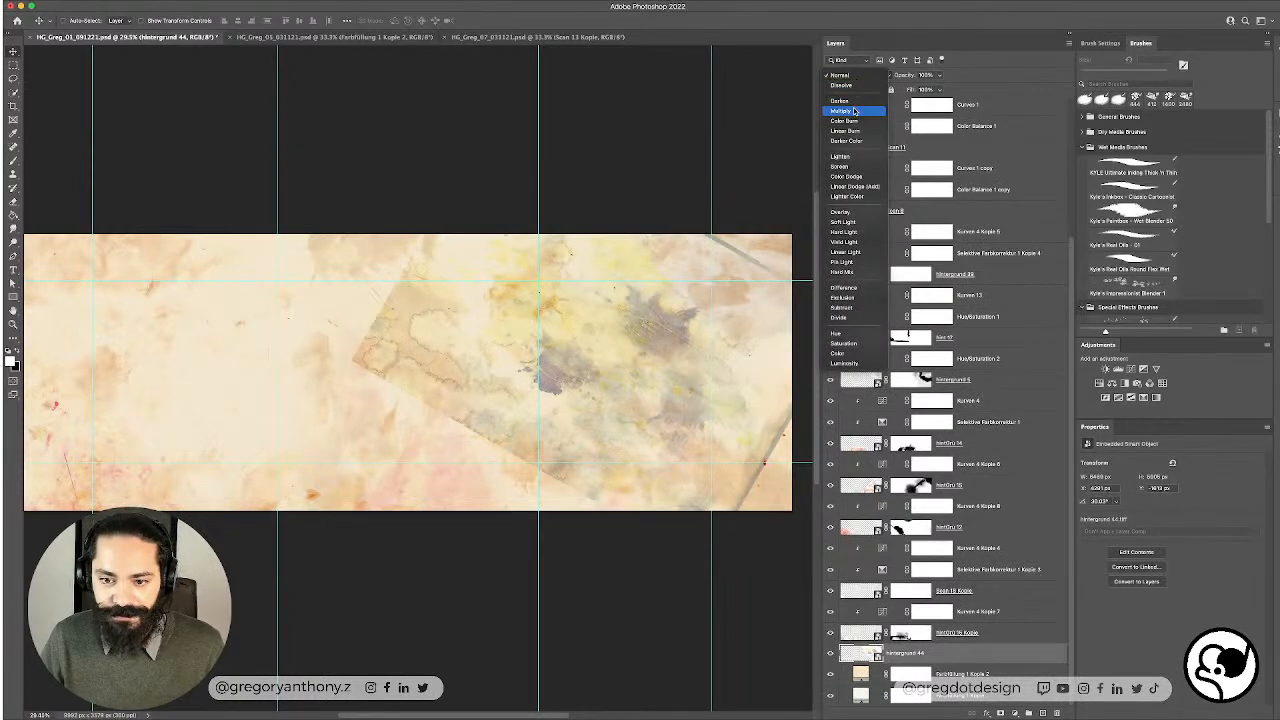
click(855, 111)
drag(650, 371, 651, 389)
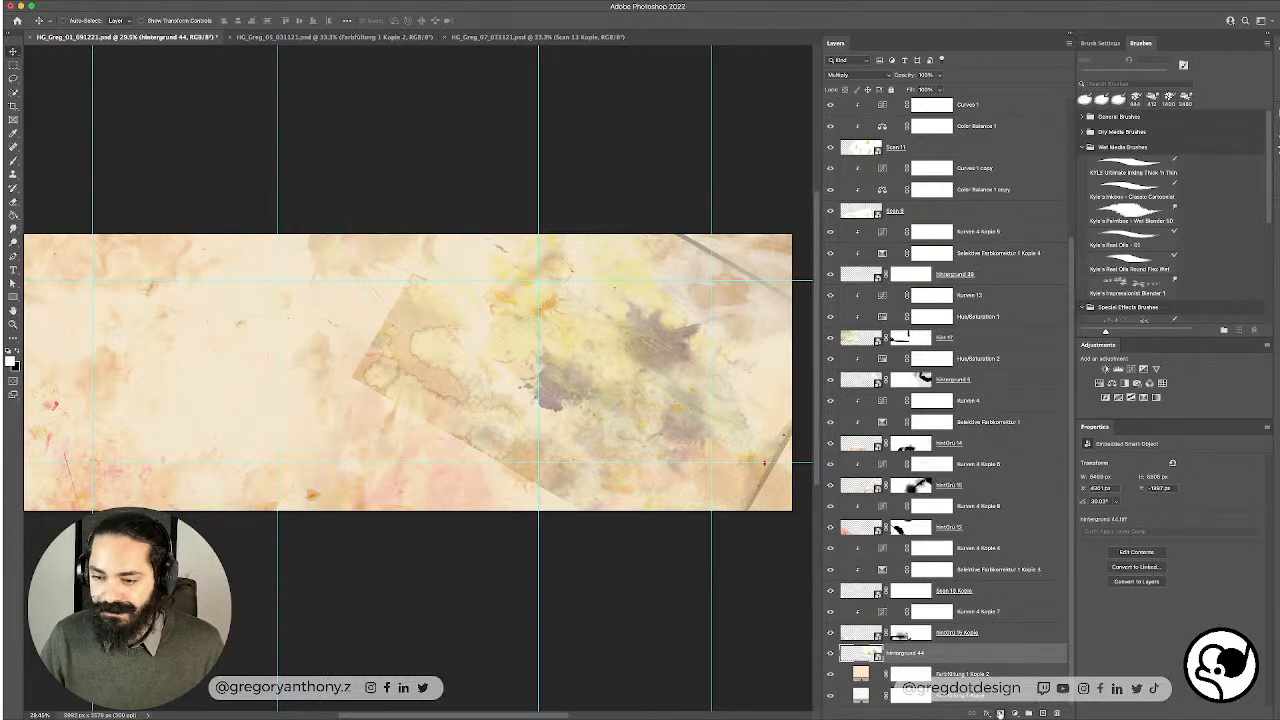
Step: Add a layer mask to Hintergrund 44 and paint out the scan's lower and outer hard edges with a black brush at 100% opacity
click(1000, 713)
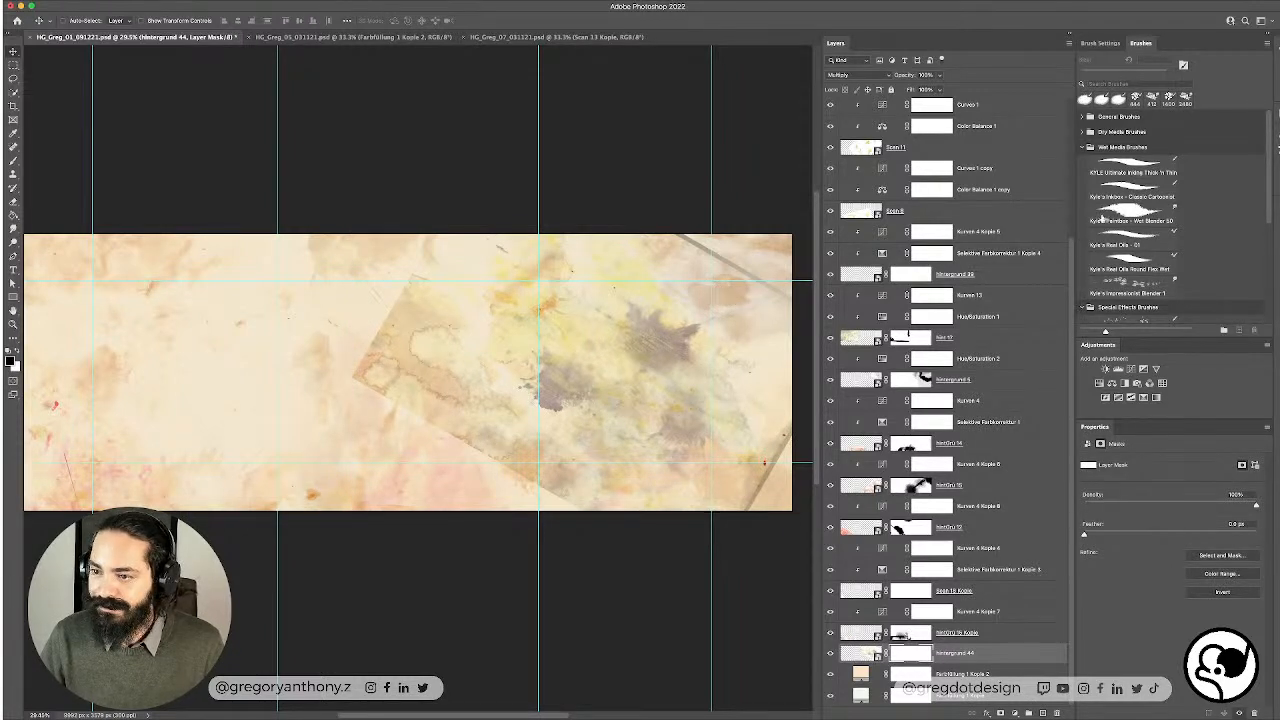
key(b)
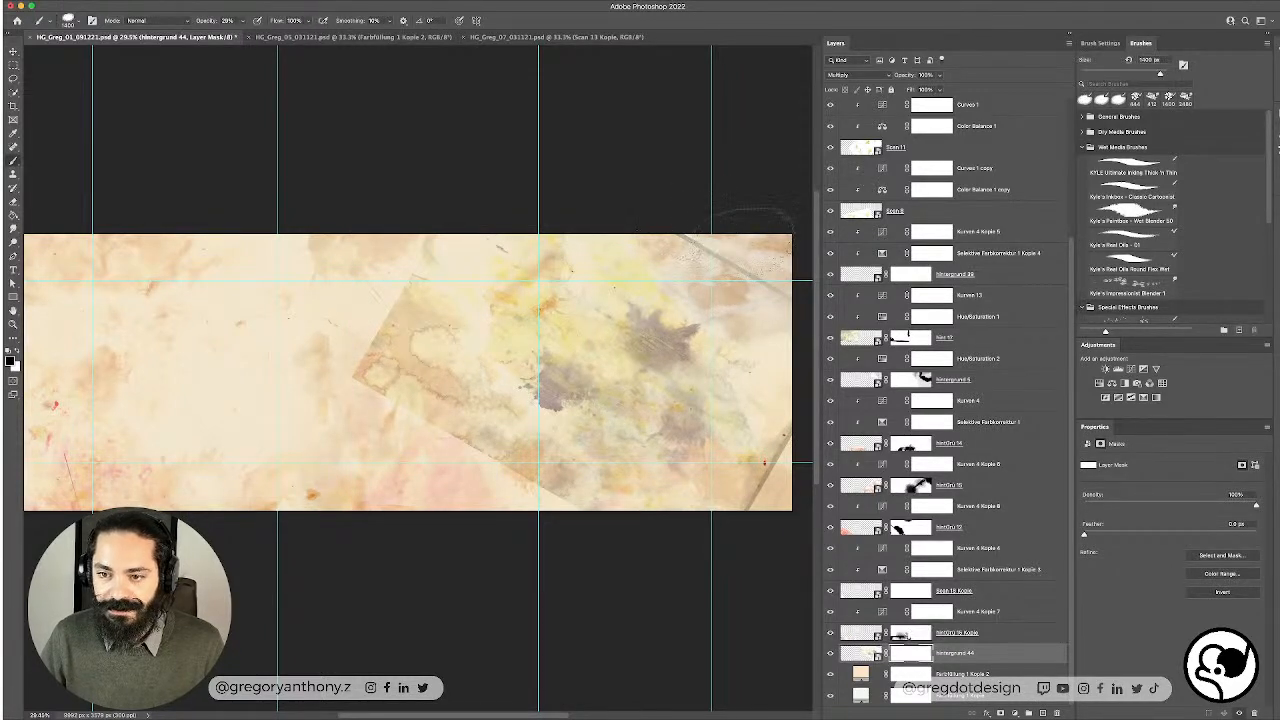
click(244, 22)
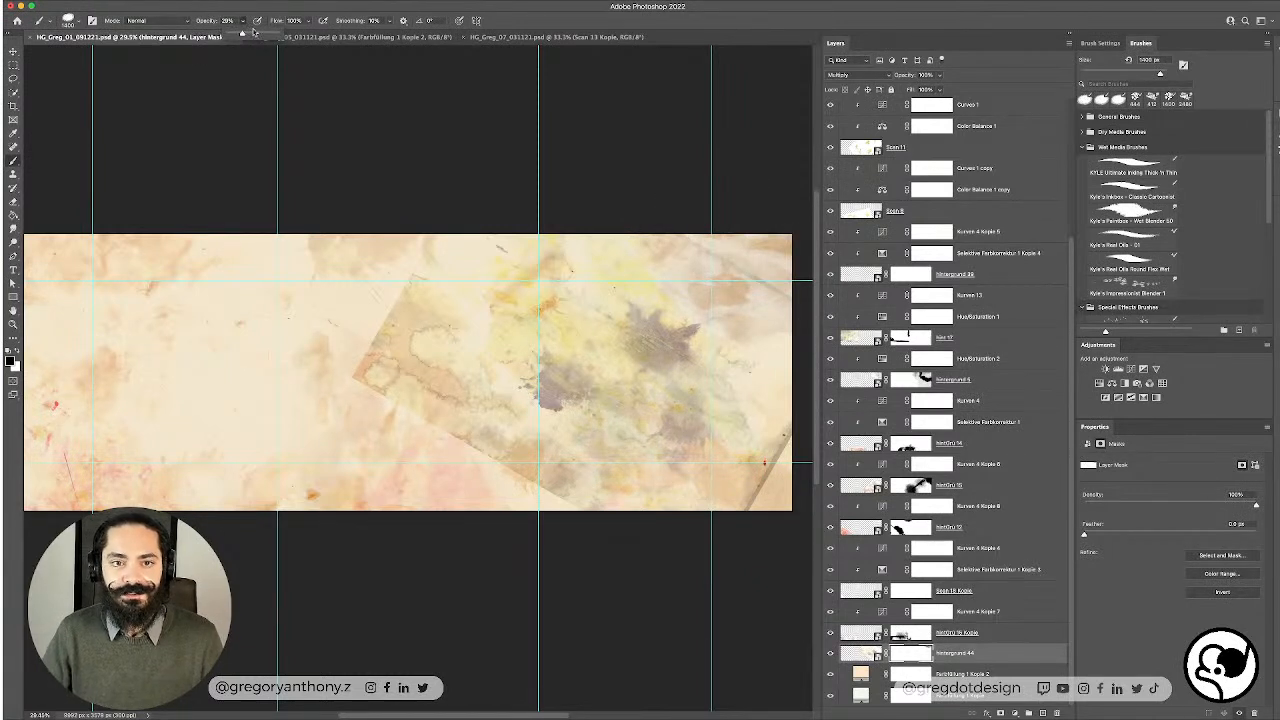
drag(251, 36, 278, 37)
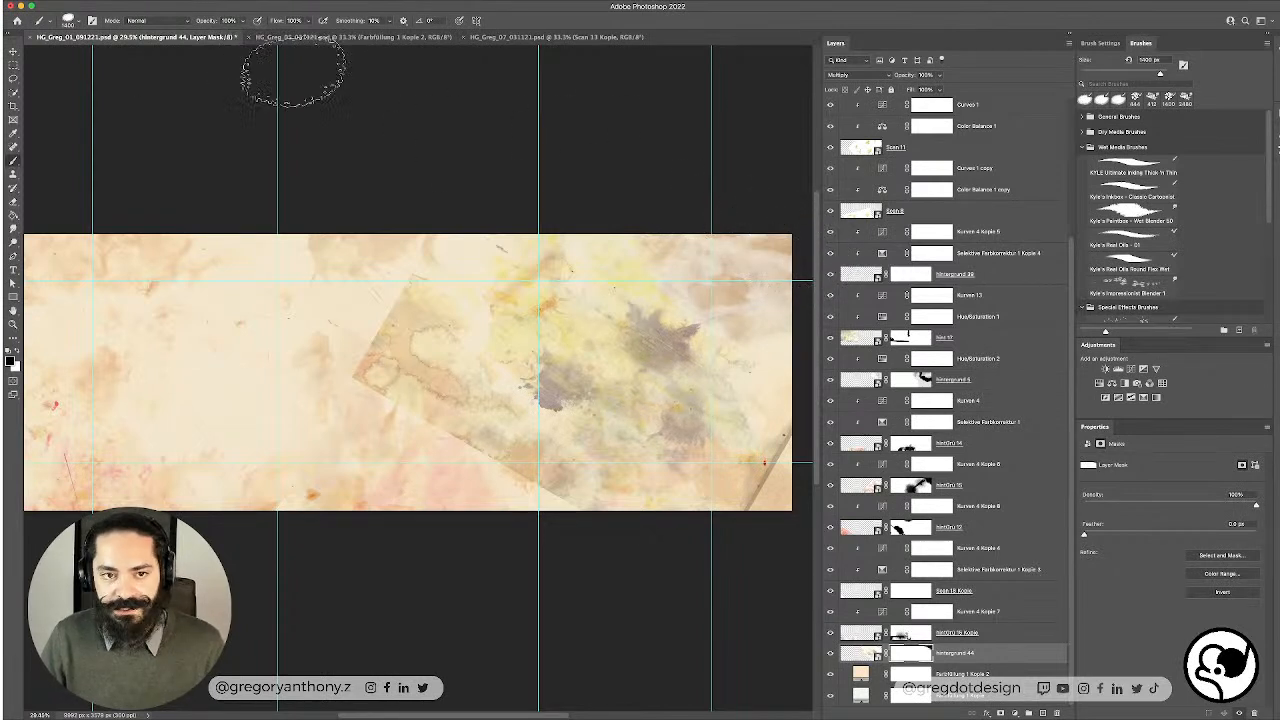
mouse_move(368, 382)
mouse_down()
mouse_move(373, 420)
mouse_move(310, 372)
mouse_move(345, 422)
mouse_up()
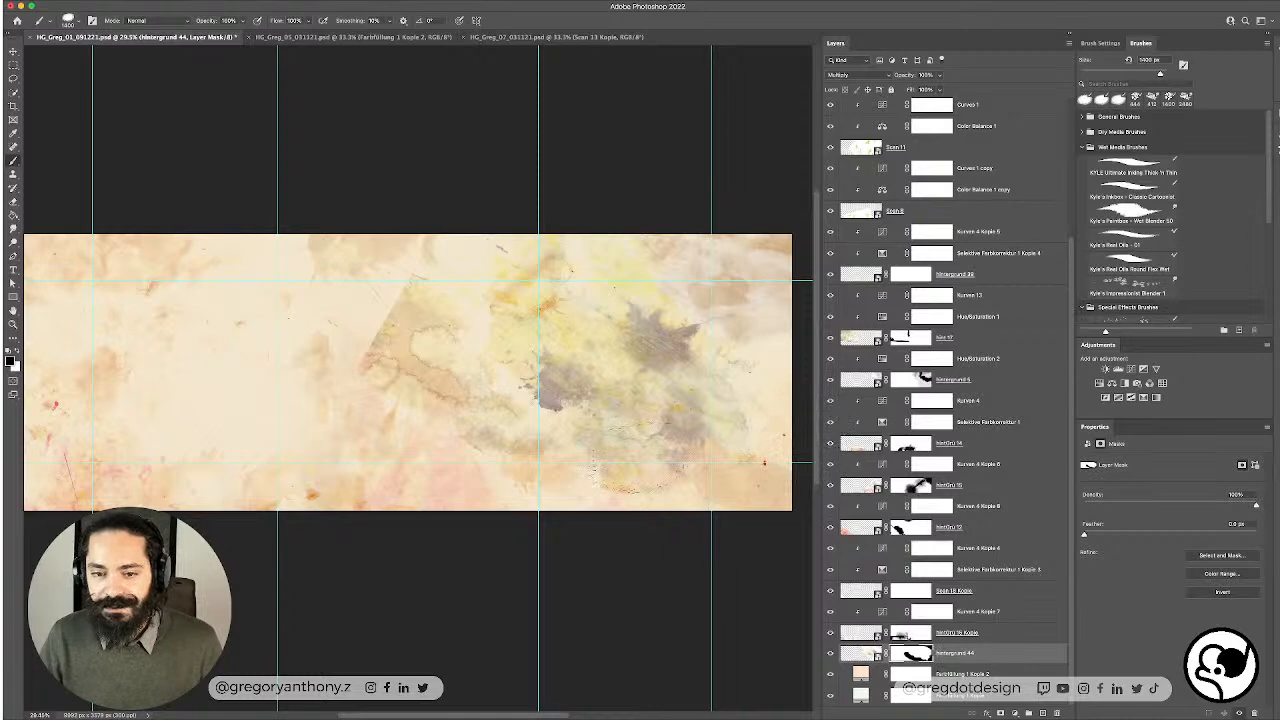
Step: Lower the brush opacity and softly fade the scan's straight left edge on the Hintergrund 44 mask
scroll(335, 276, up, 5)
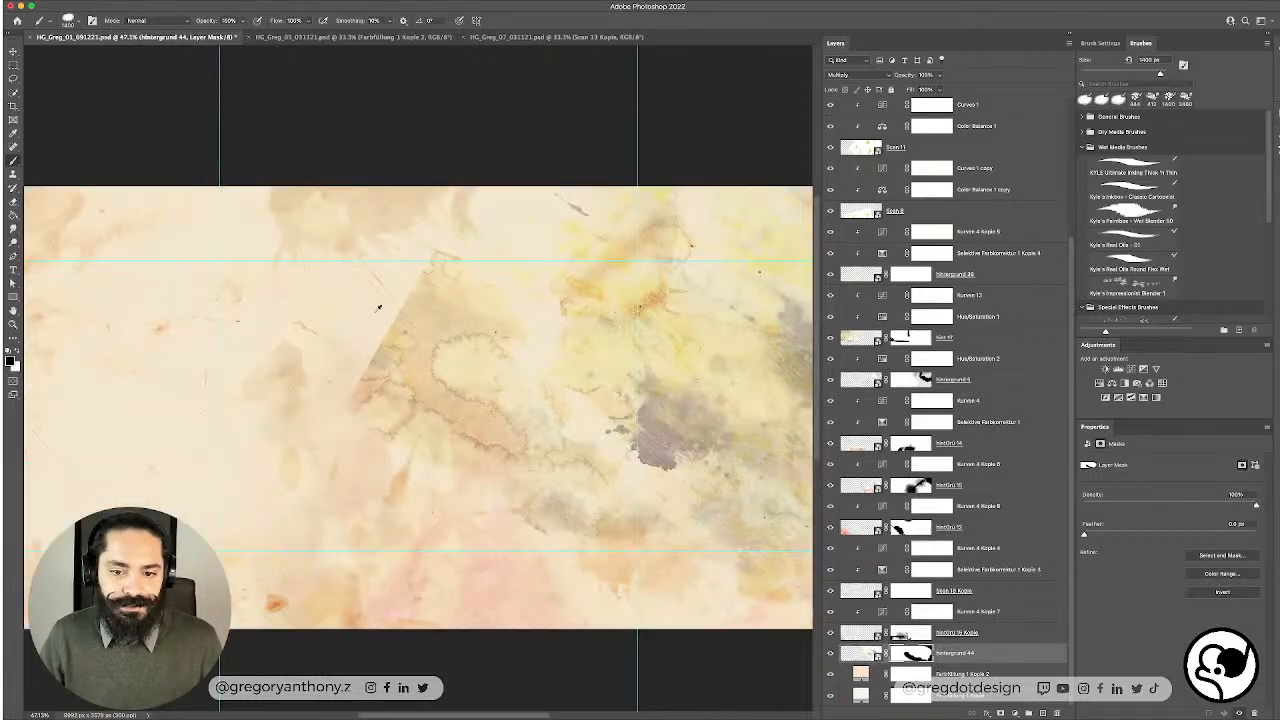
scroll(375, 315, up, 3)
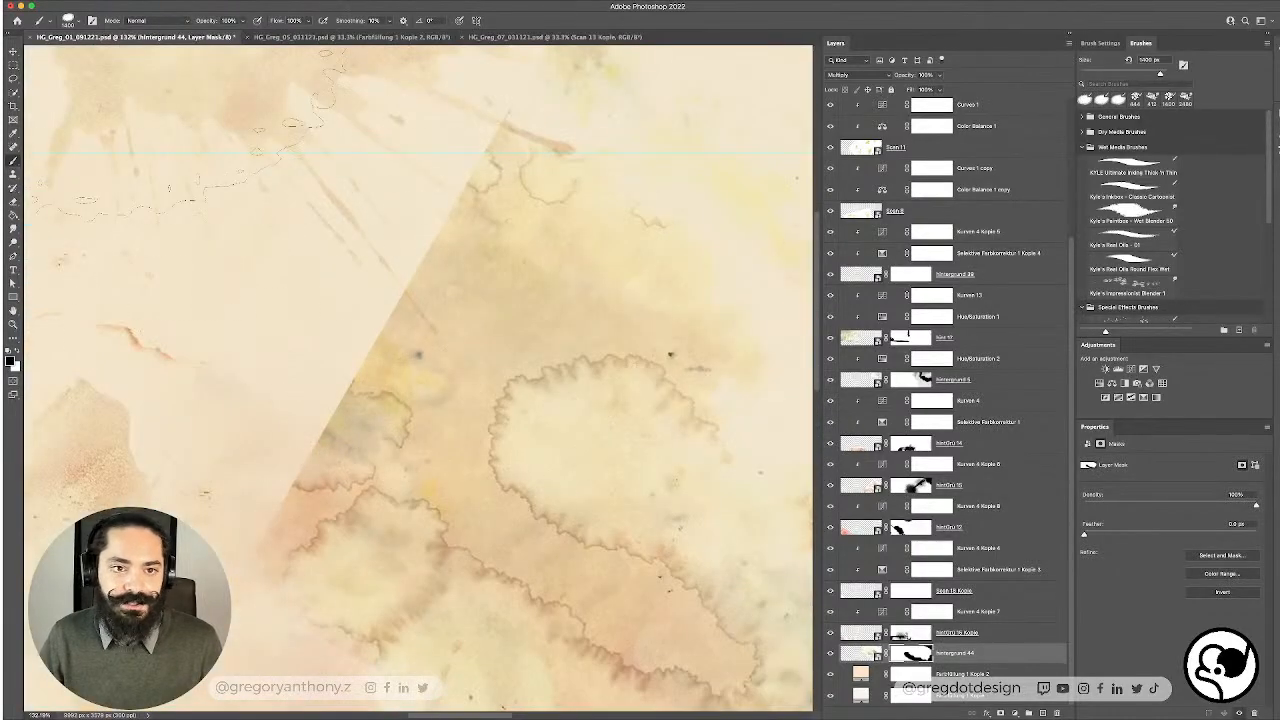
click(242, 21)
click(207, 36)
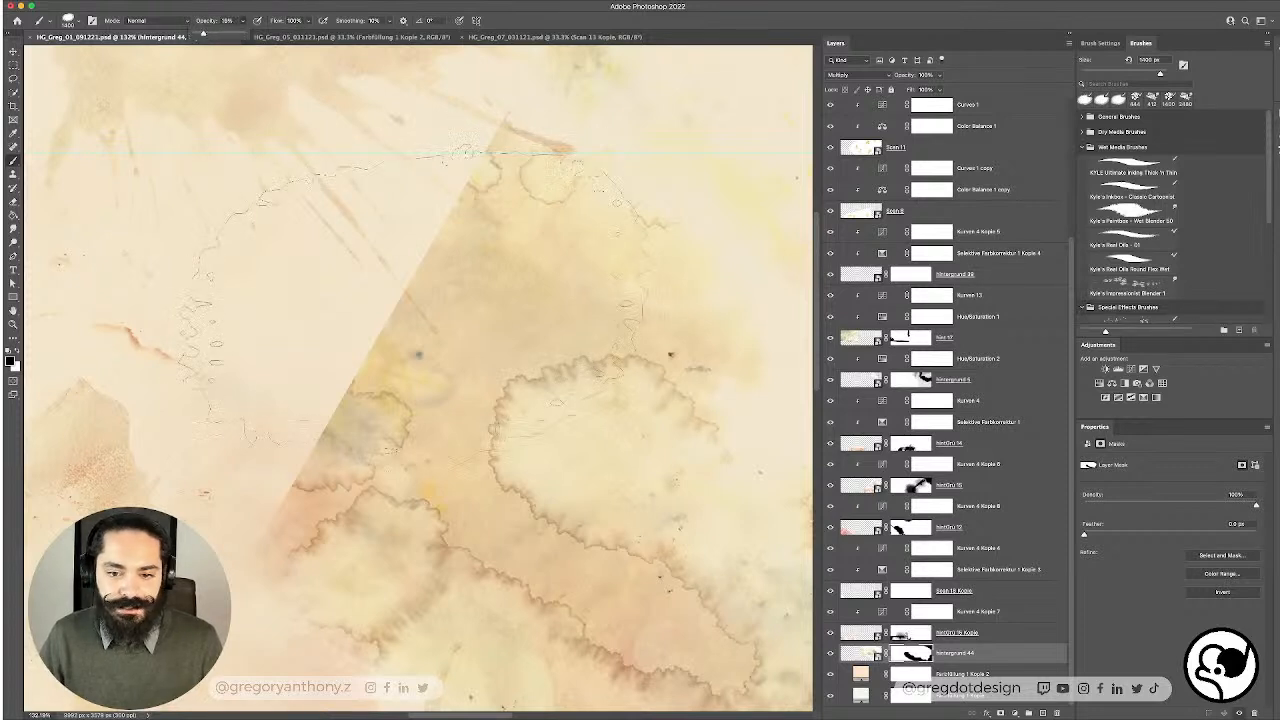
click(290, 265)
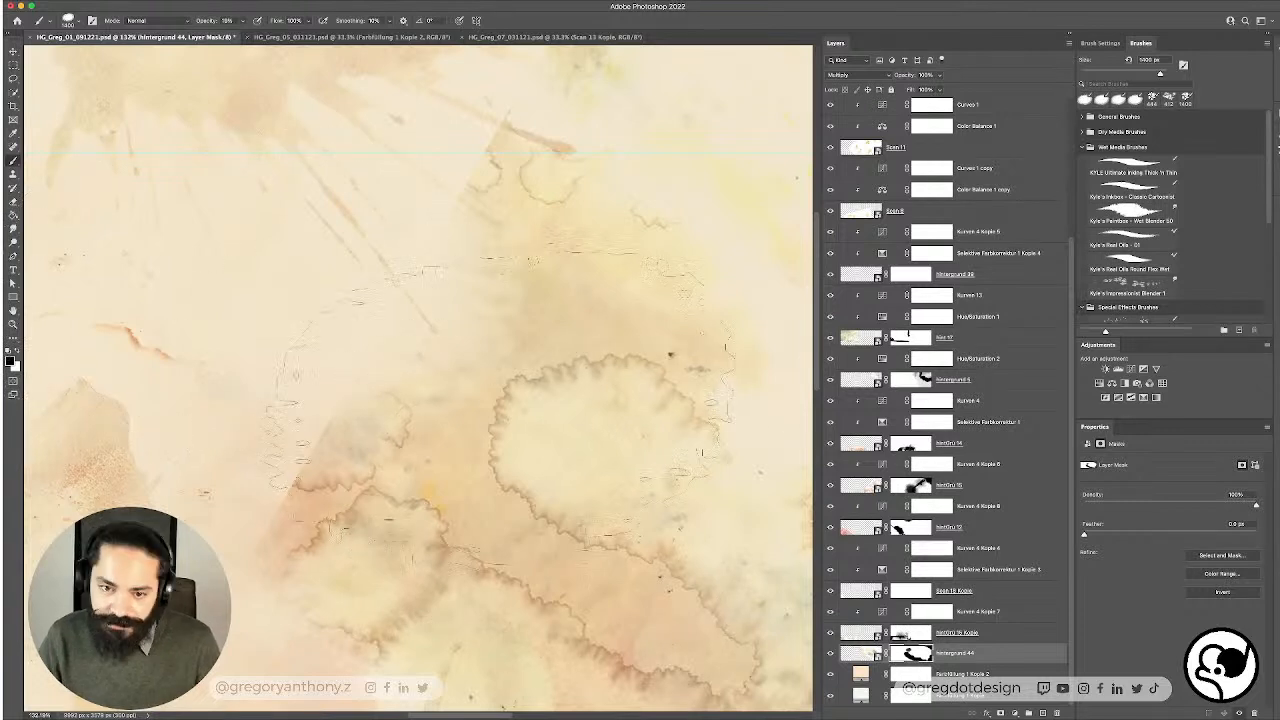
scroll(500, 406, up, 3)
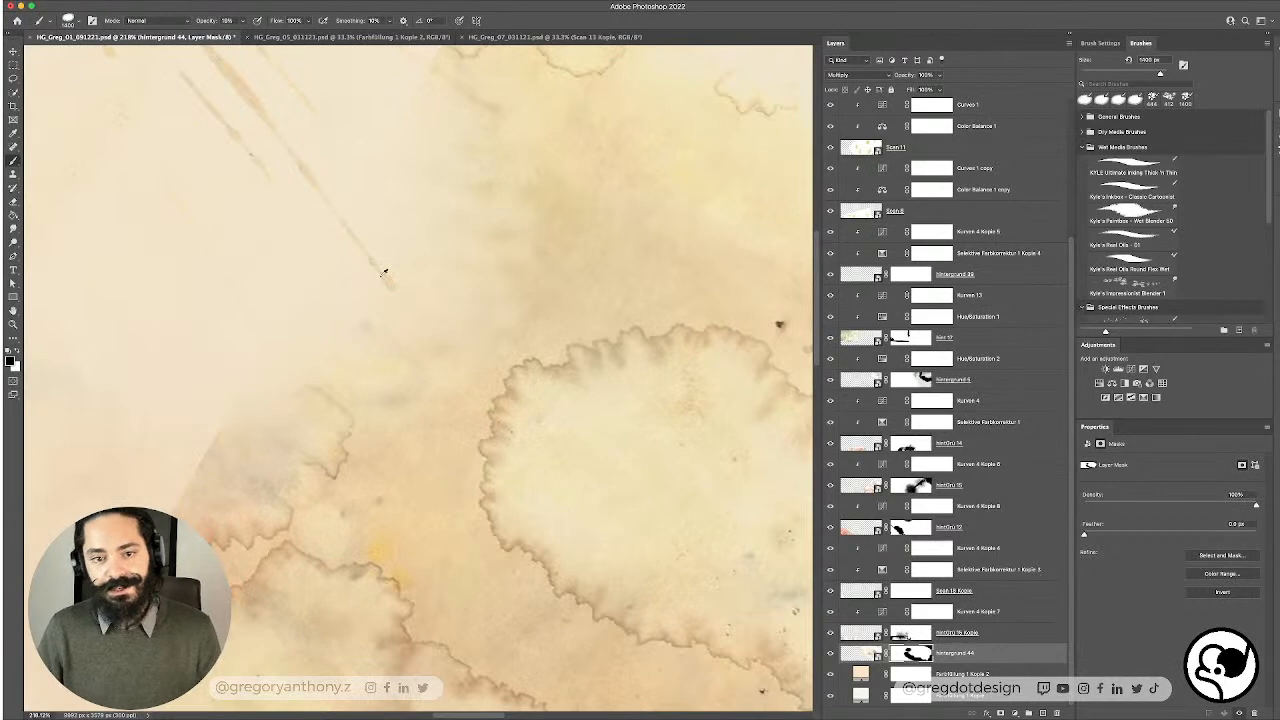
key(super+0)
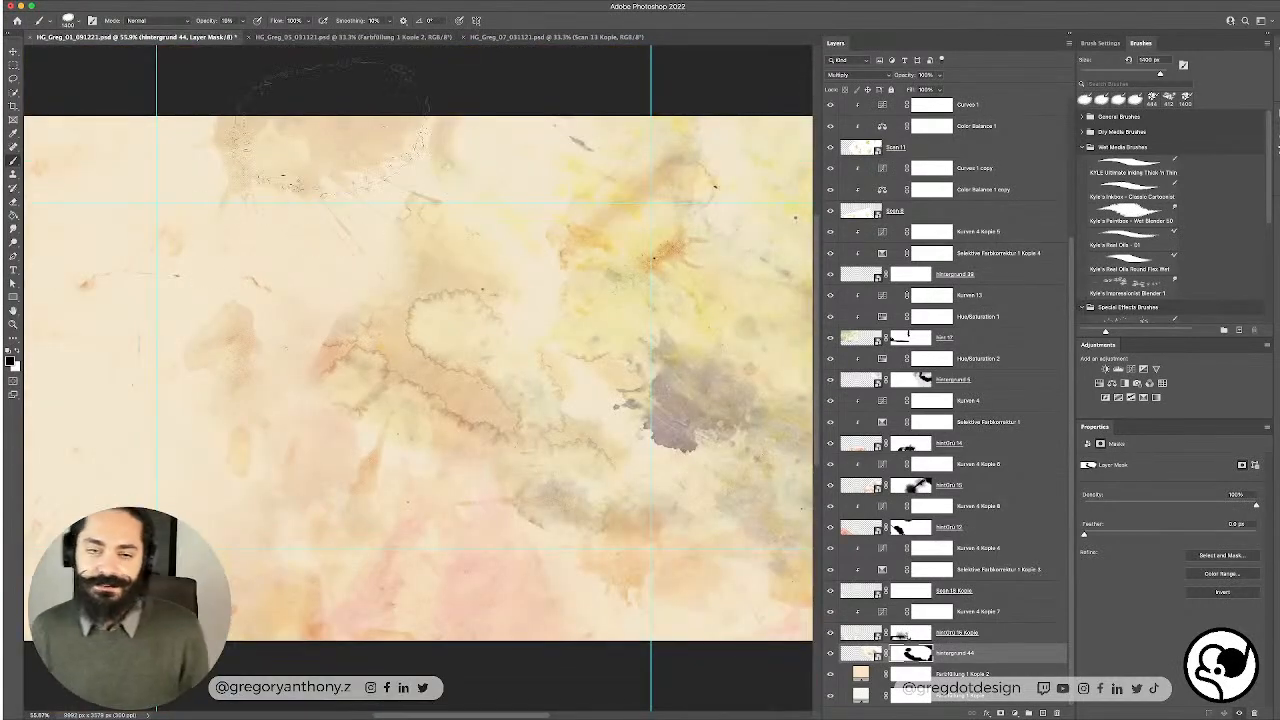
Step: Restore the brush opacity to 100% and mask out the remaining left and upper-right edges of Hintergrund 44
click(243, 20)
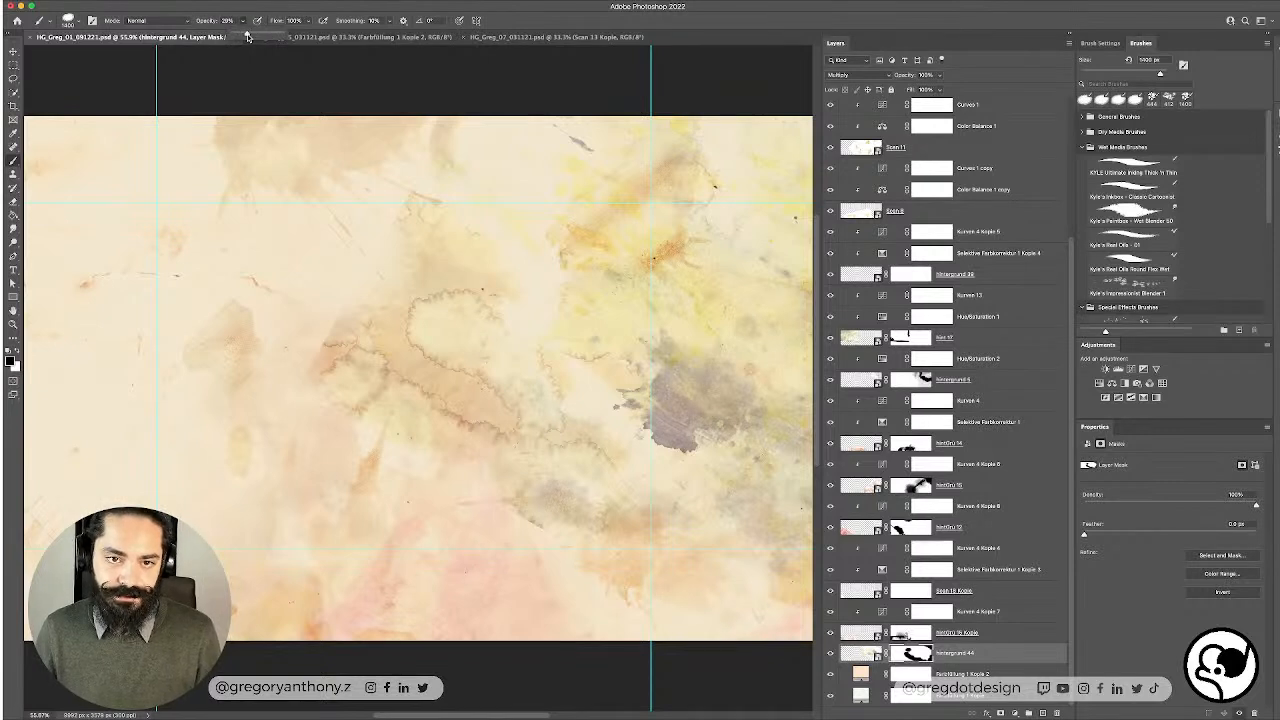
drag(248, 36, 287, 36)
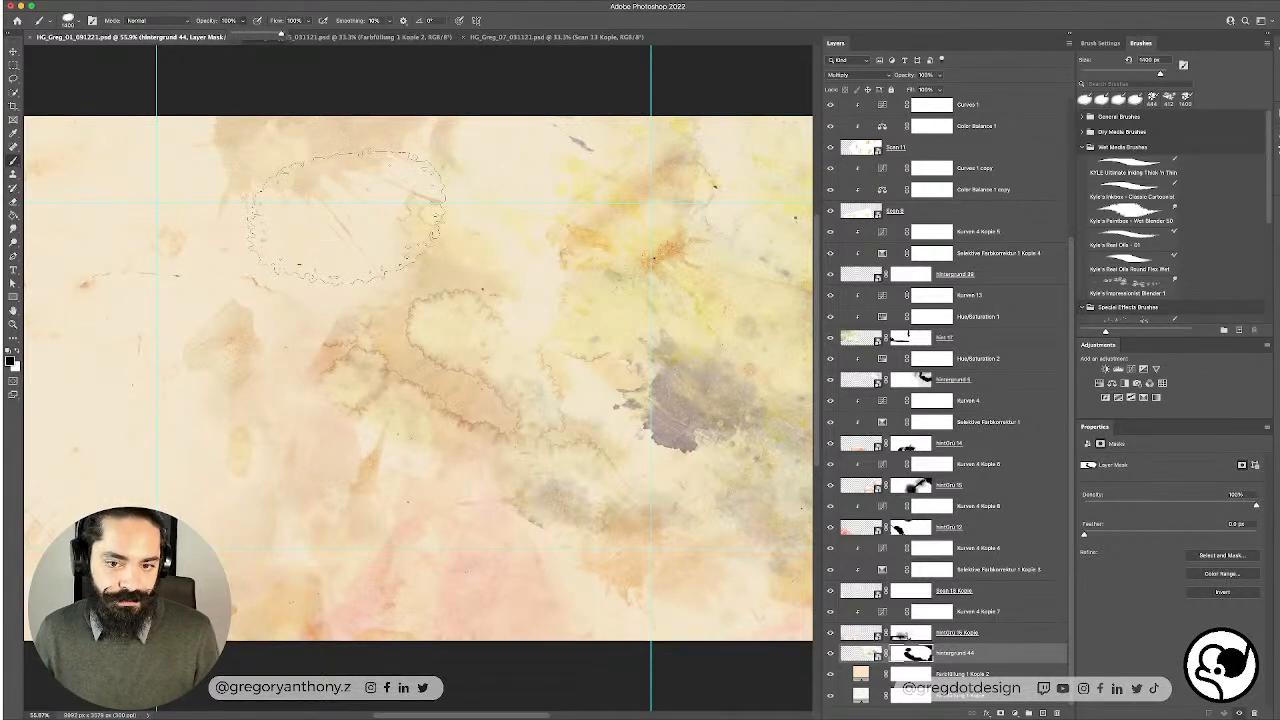
mouse_move(338, 218)
mouse_down()
mouse_move(348, 226)
mouse_move(508, 167)
mouse_up()
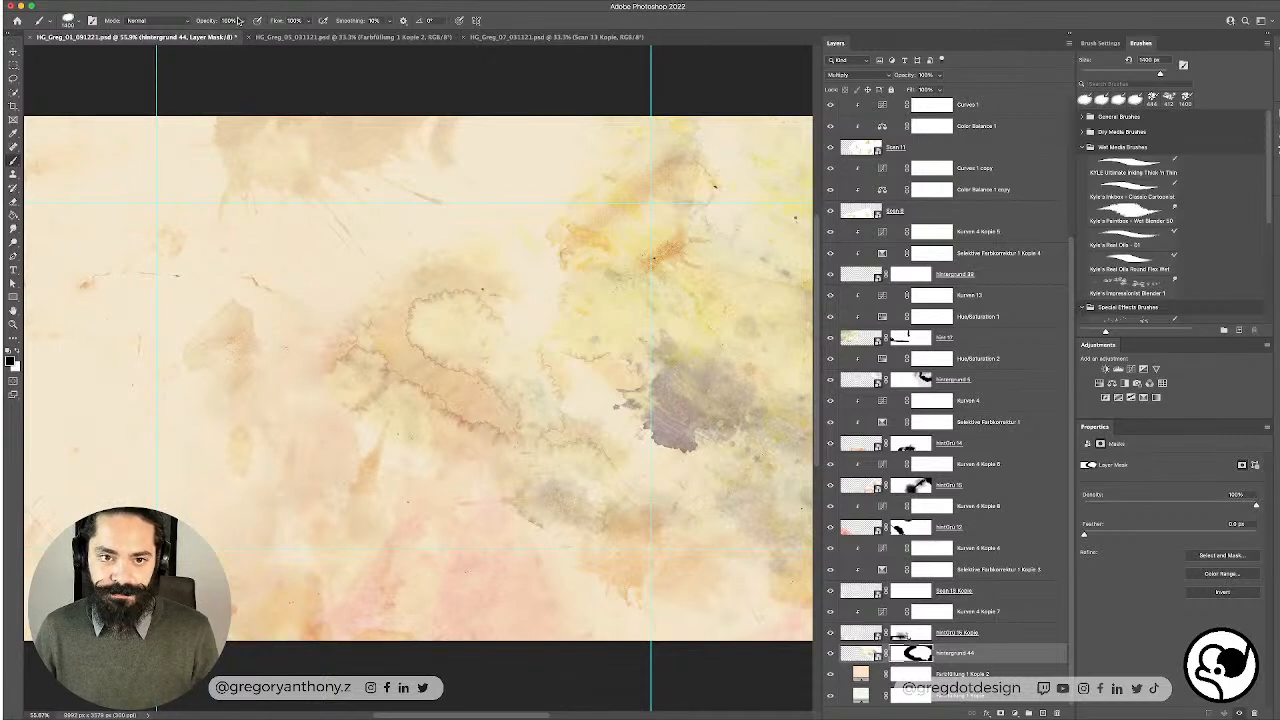
scroll(429, 448, right, 5)
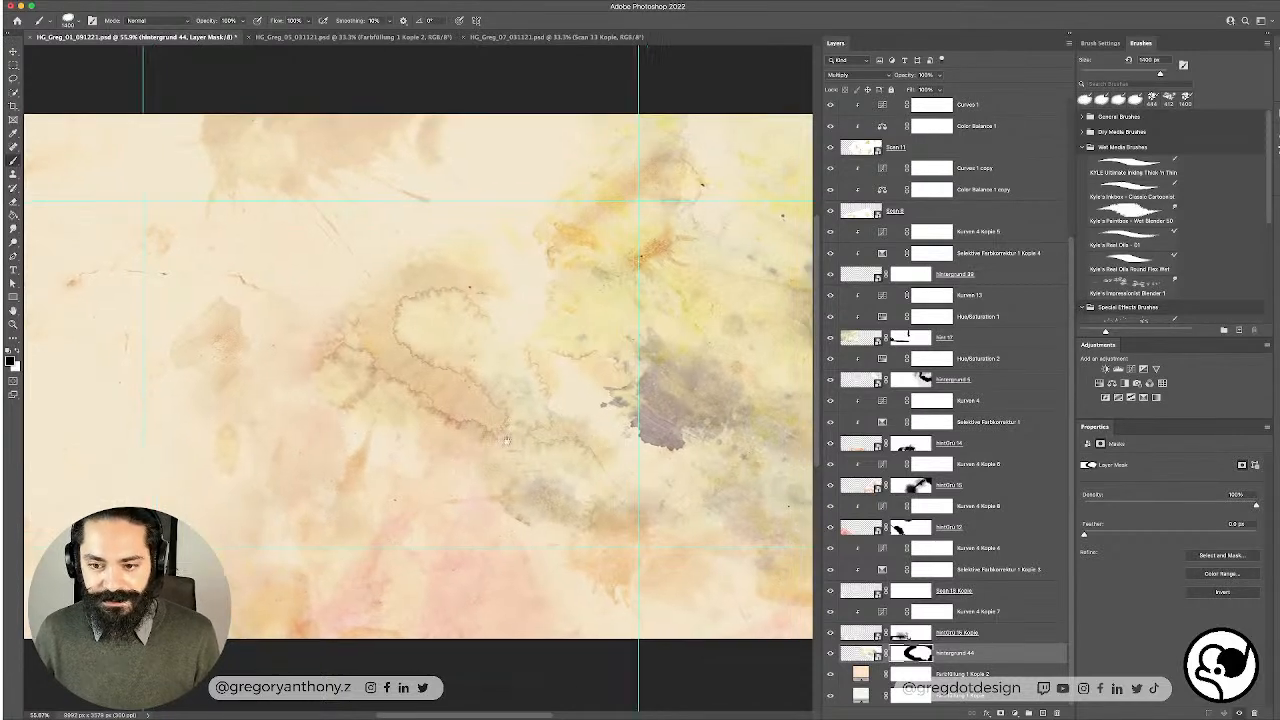
click(606, 252)
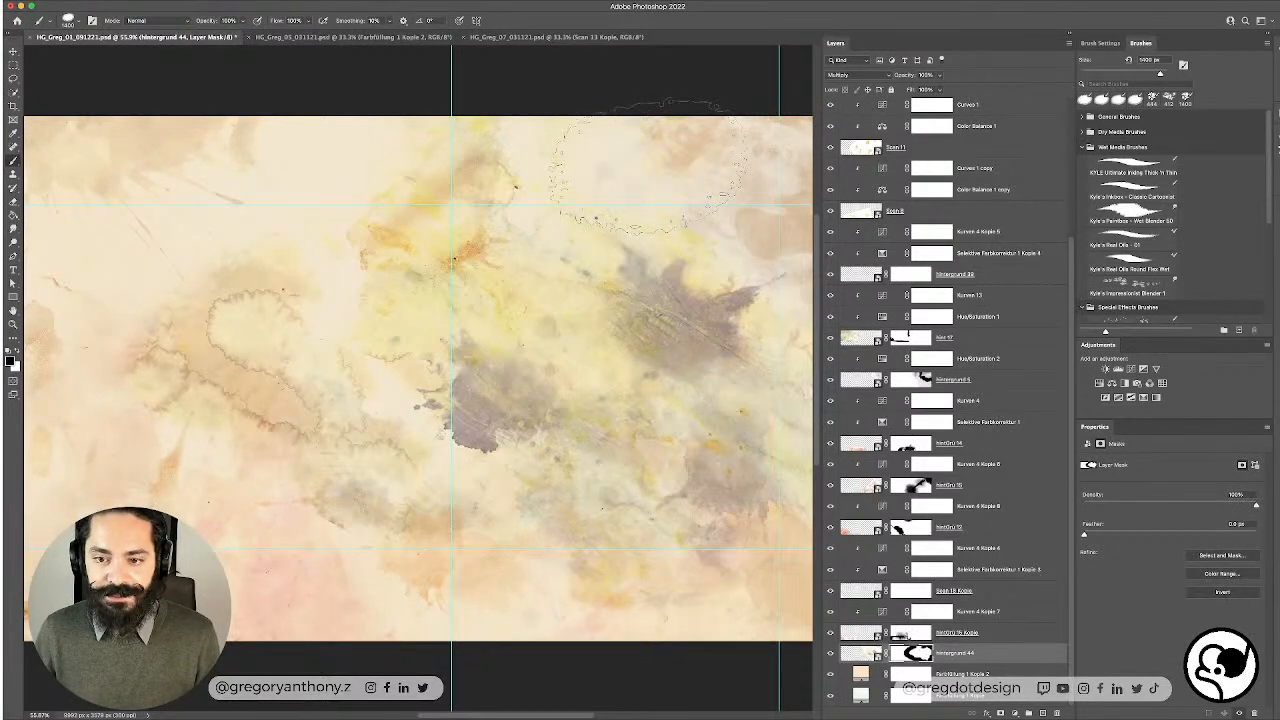
scroll(640, 195, right, 3)
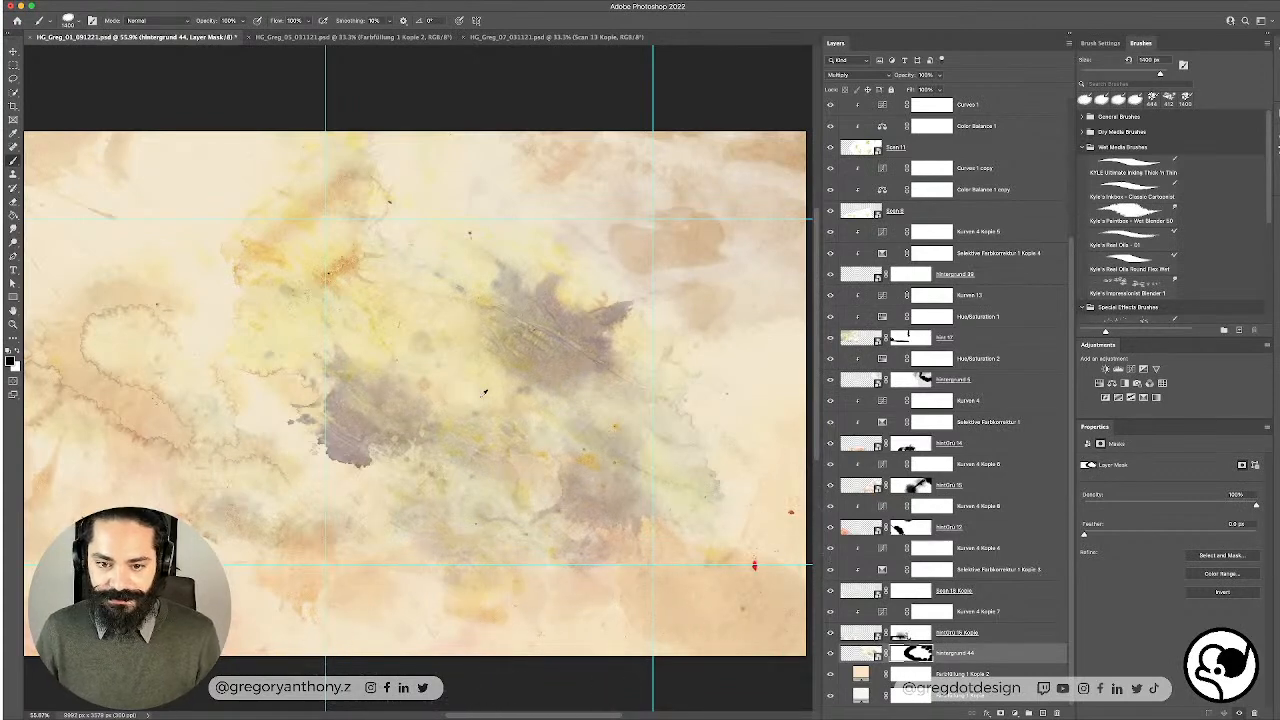
scroll(485, 390, down, 3)
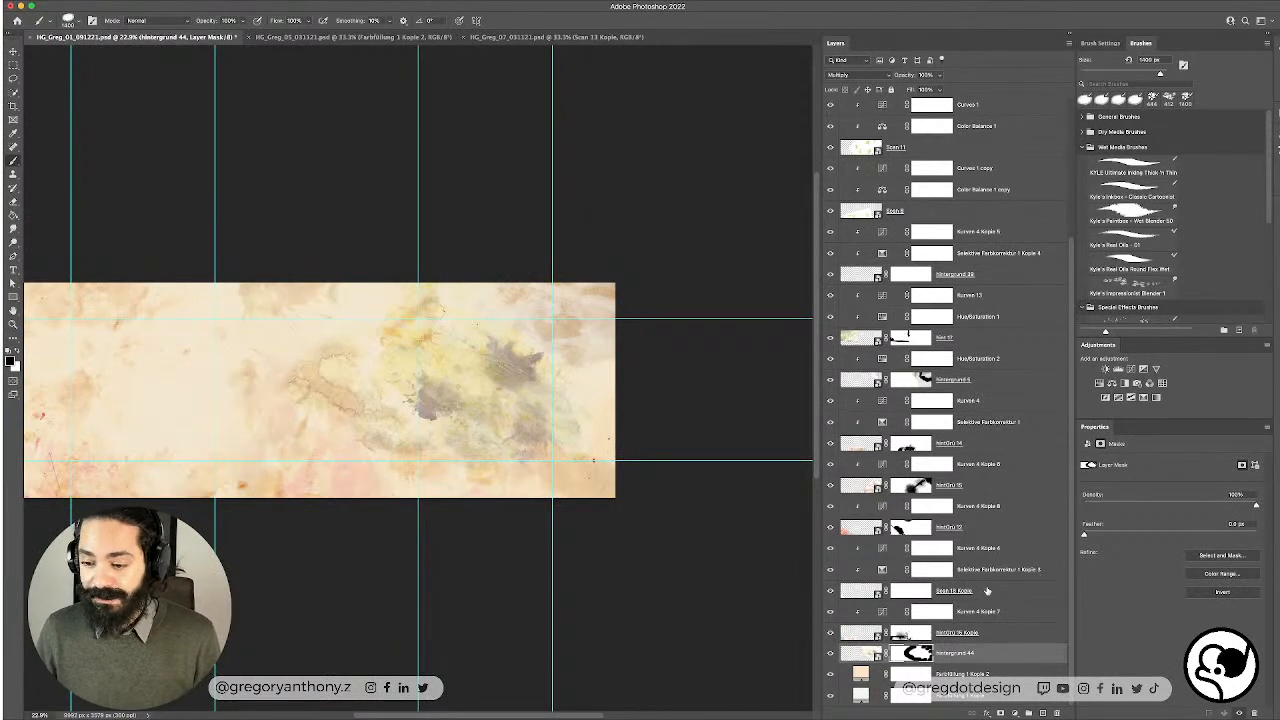
Step: Reduce the Hintergrund 44 layer's opacity to 41% and move the Scan 11 splatter toward the upper left of the background
click(1008, 660)
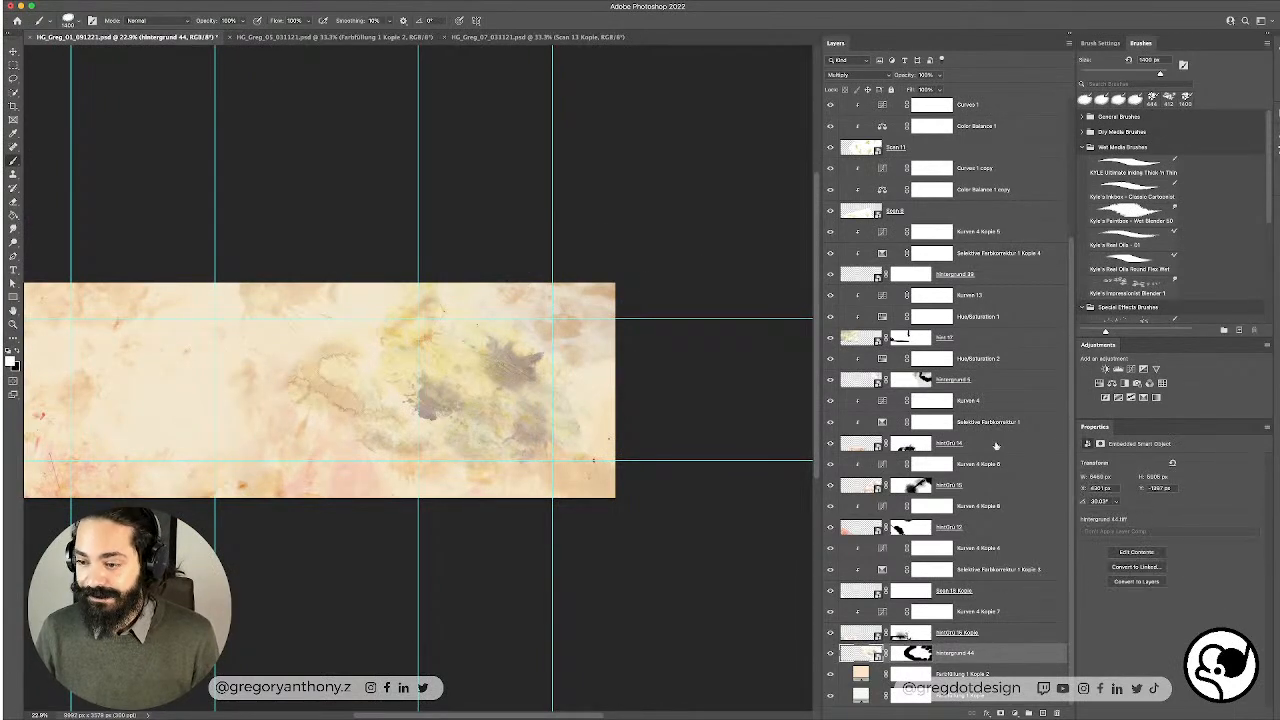
click(940, 76)
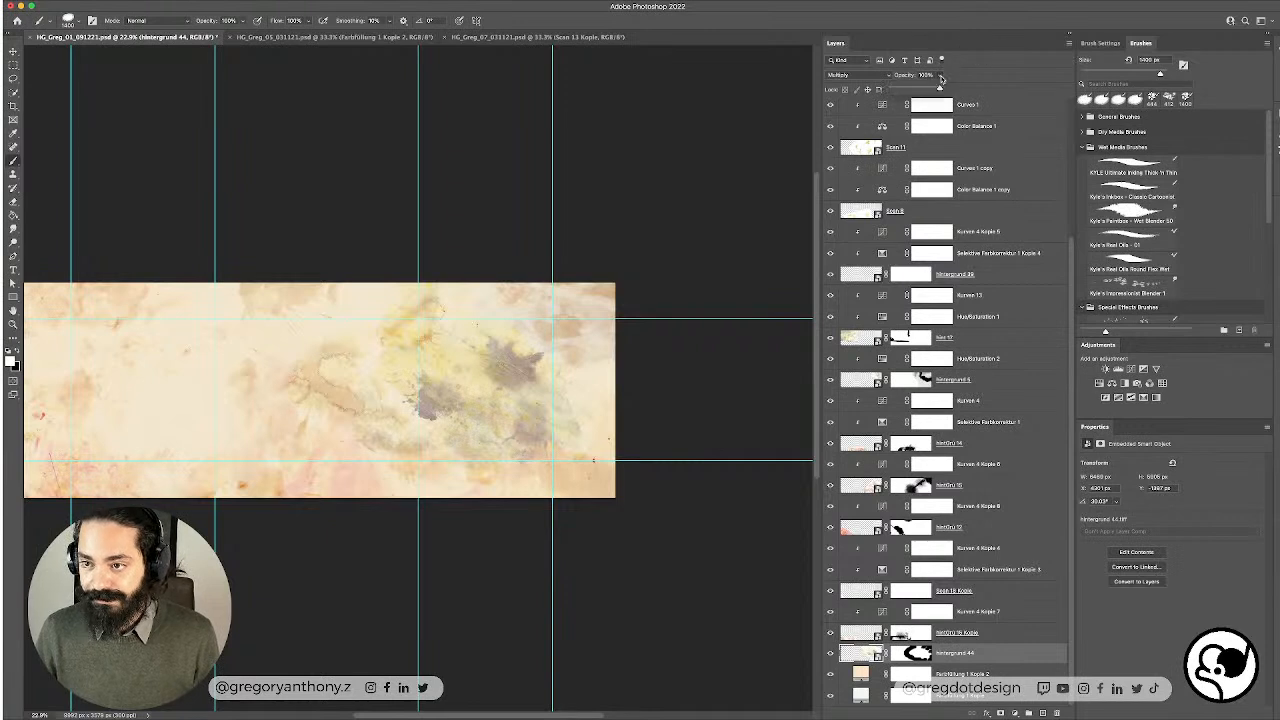
drag(926, 88, 912, 91)
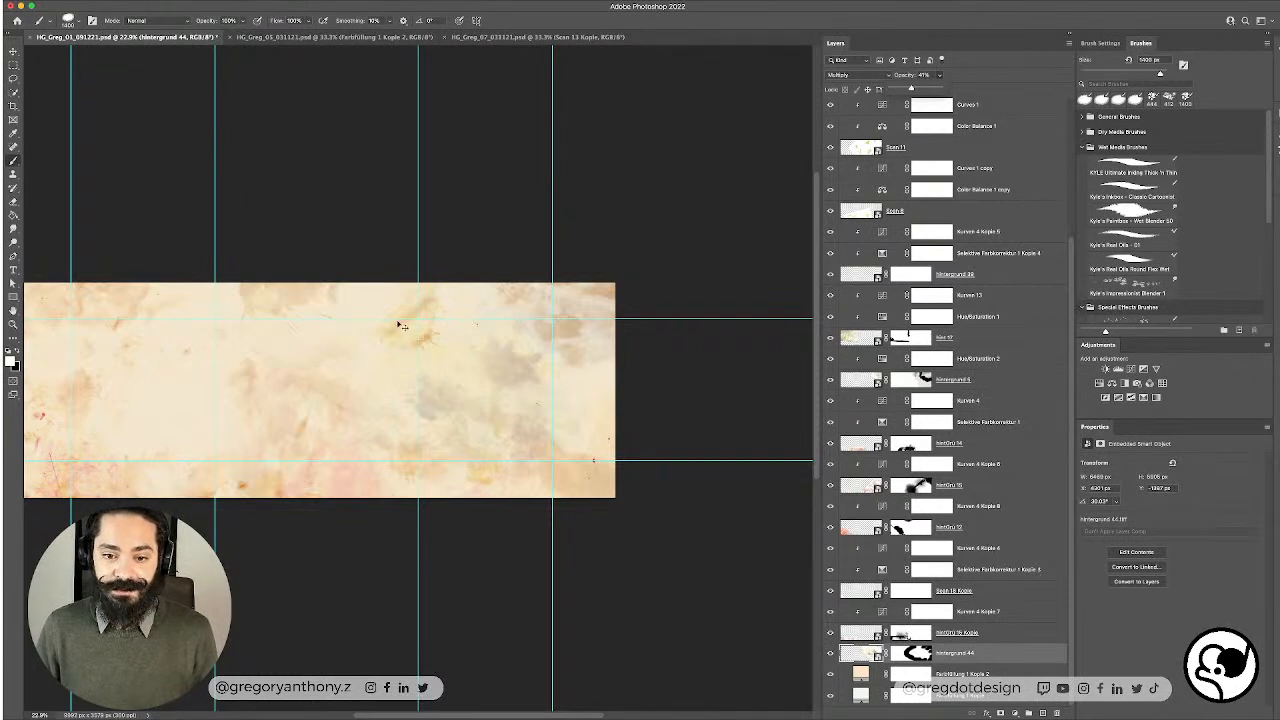
key(v)
mouse_move(397, 316)
mouse_down()
mouse_move(437, 306)
mouse_move(398, 261)
mouse_up()
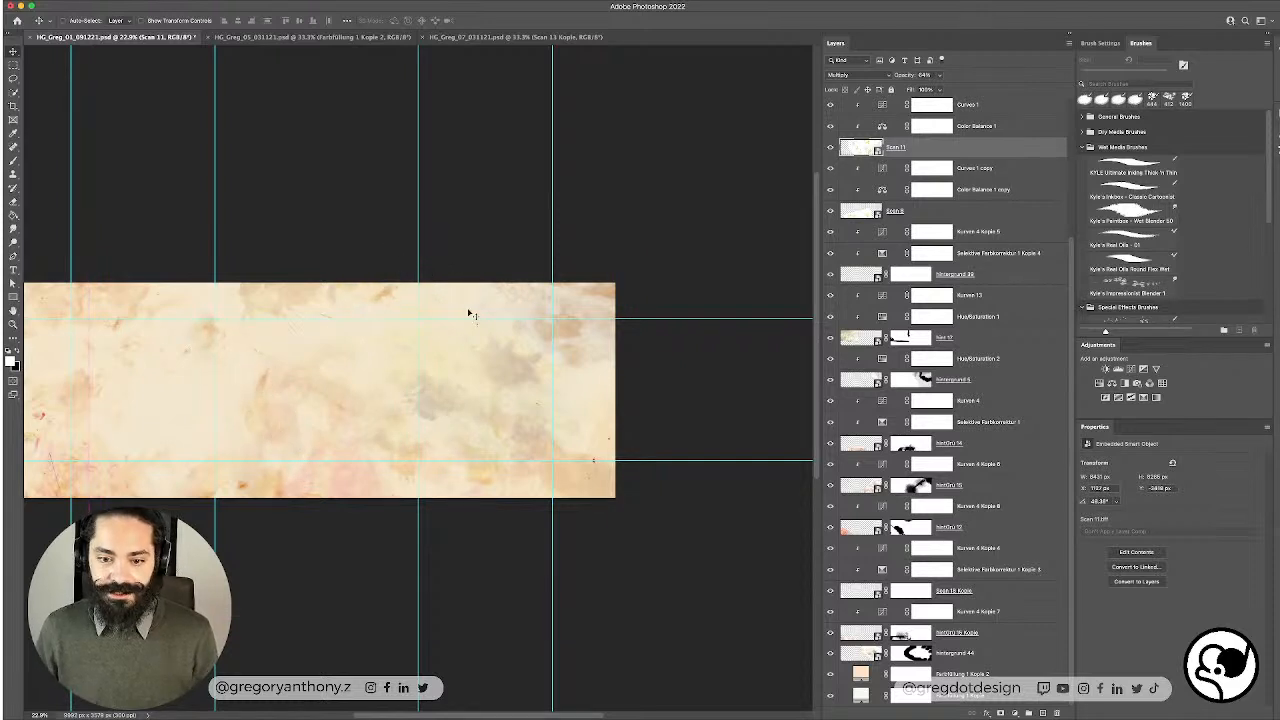
Step: Examine the whole background's stain distribution and colour, and compare it with the HG_Greg_05_031121 document
scroll(470, 400, left, 5)
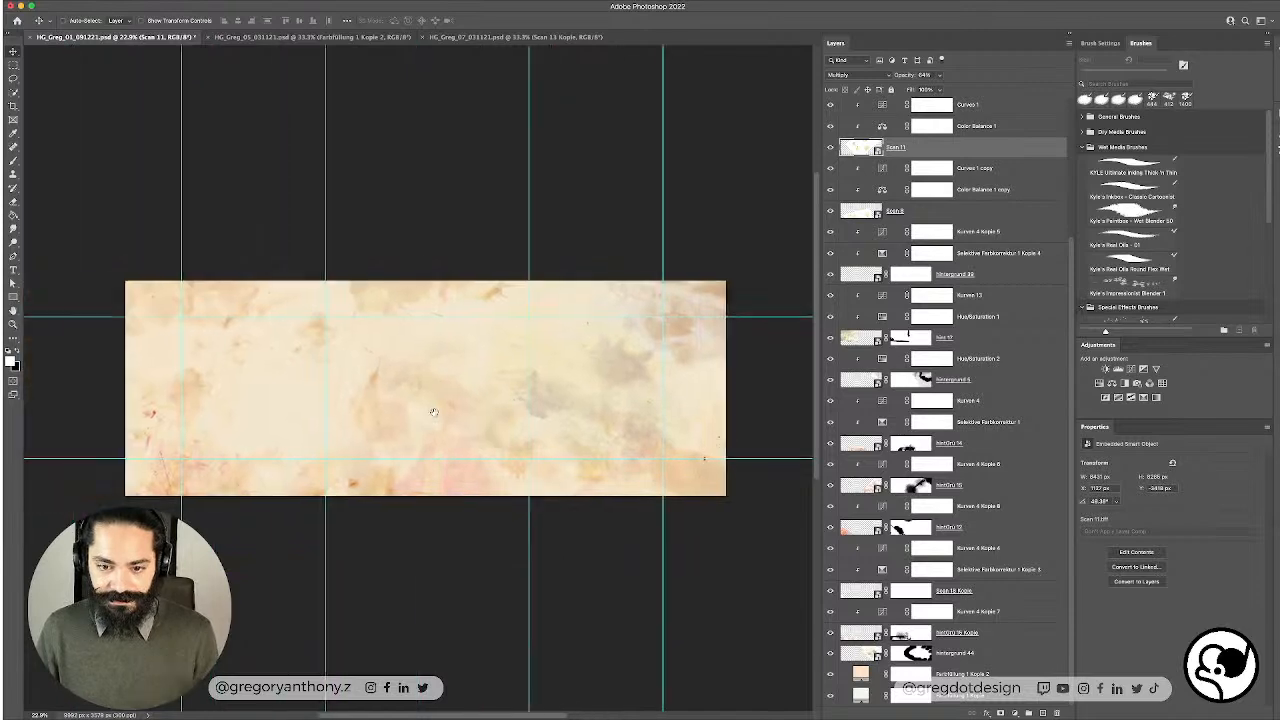
scroll(435, 416, up, 2)
scroll(435, 416, down, 2)
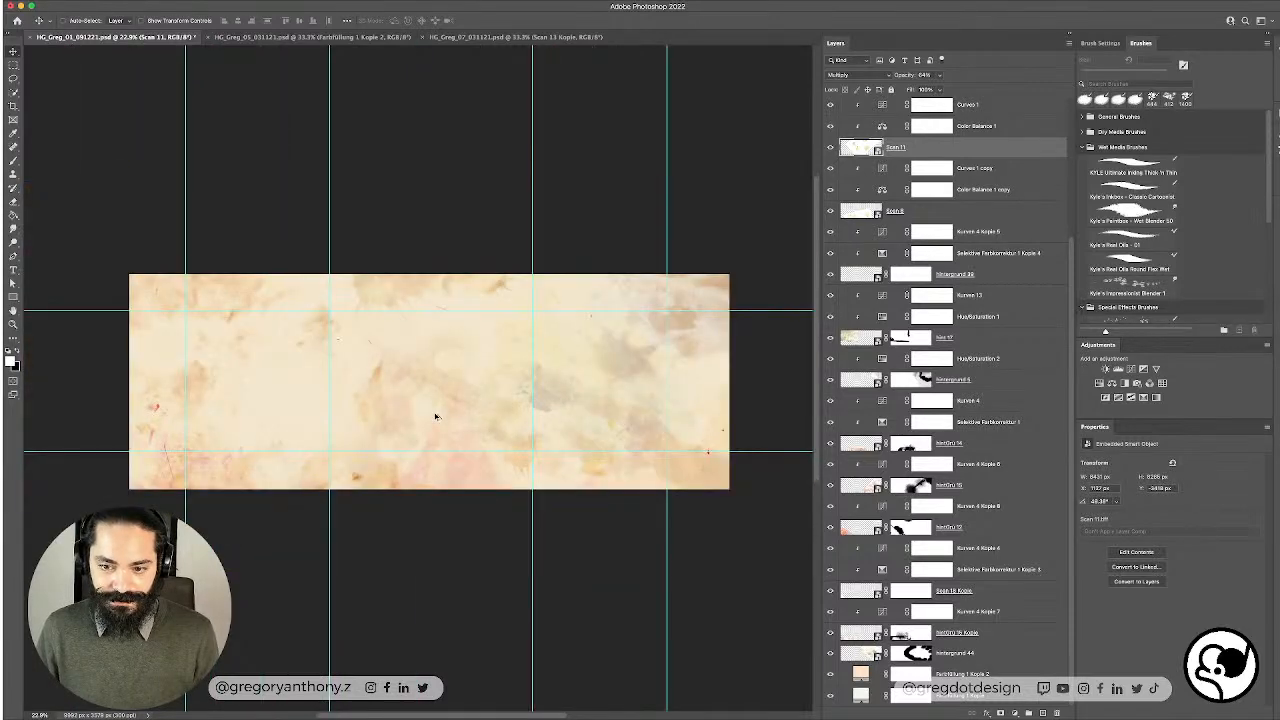
scroll(436, 416, down, 1)
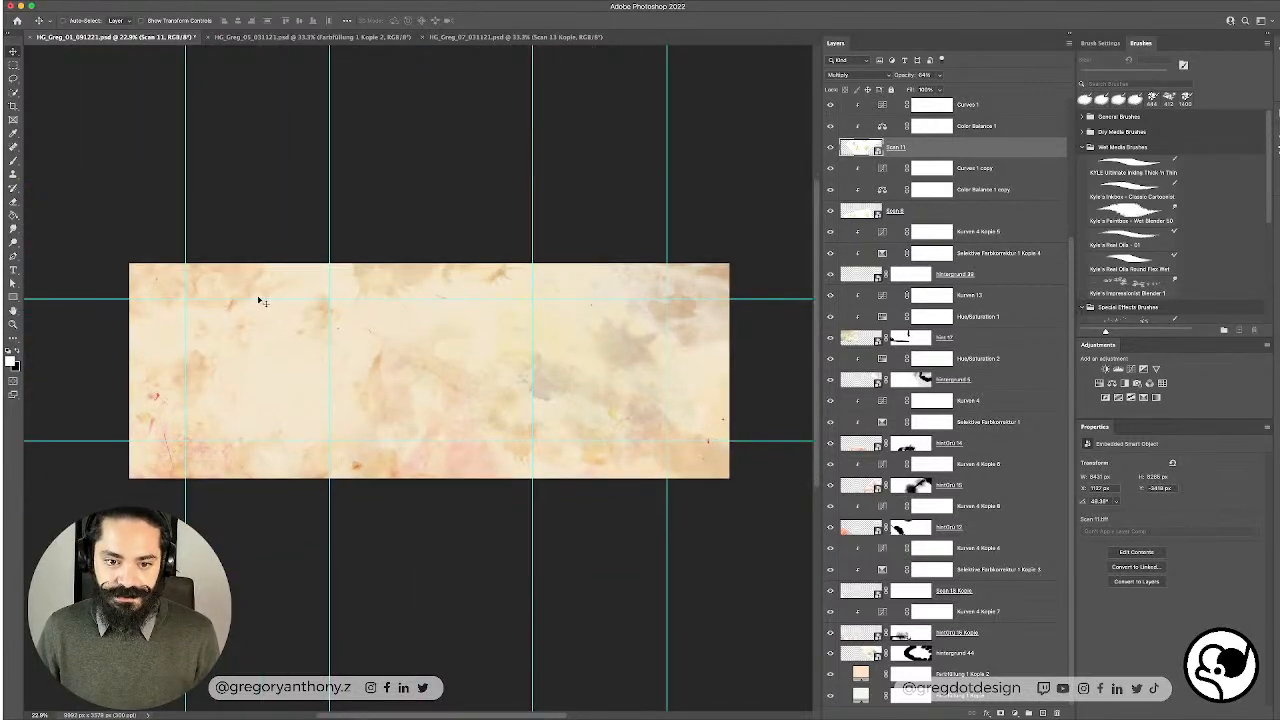
scroll(259, 301, down, 1)
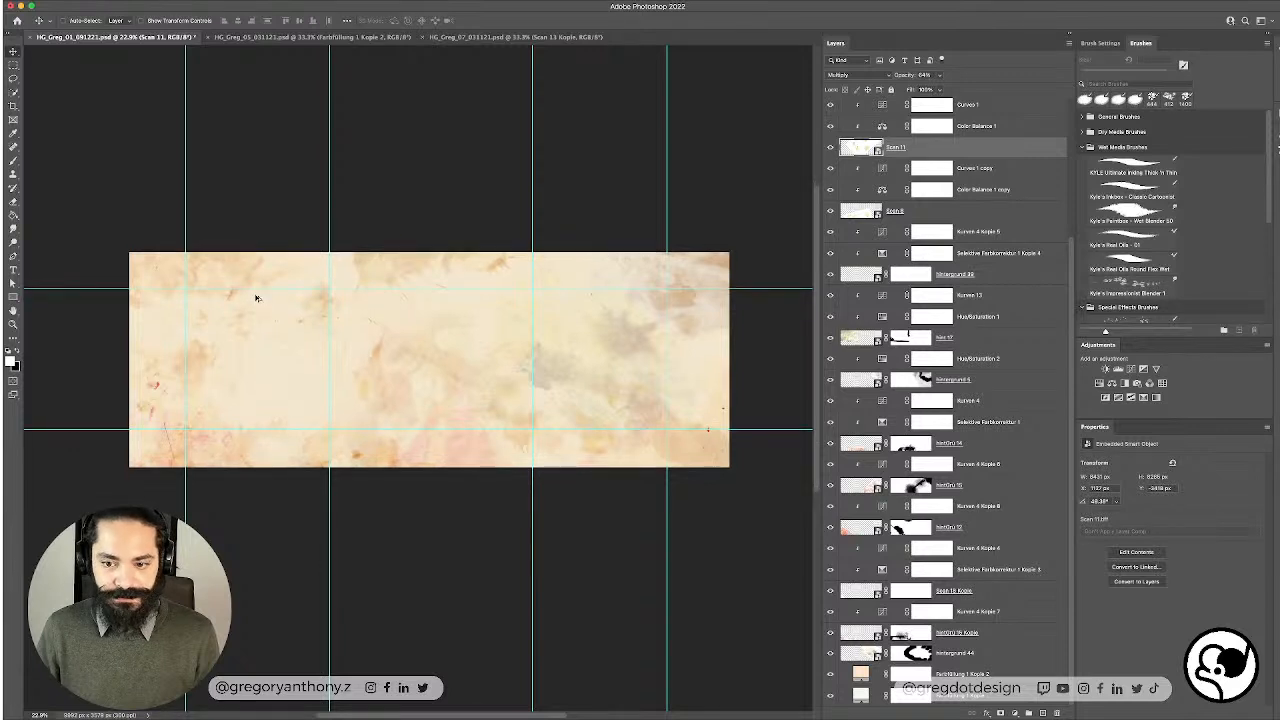
scroll(256, 298, up, 1)
scroll(256, 316, down, 1)
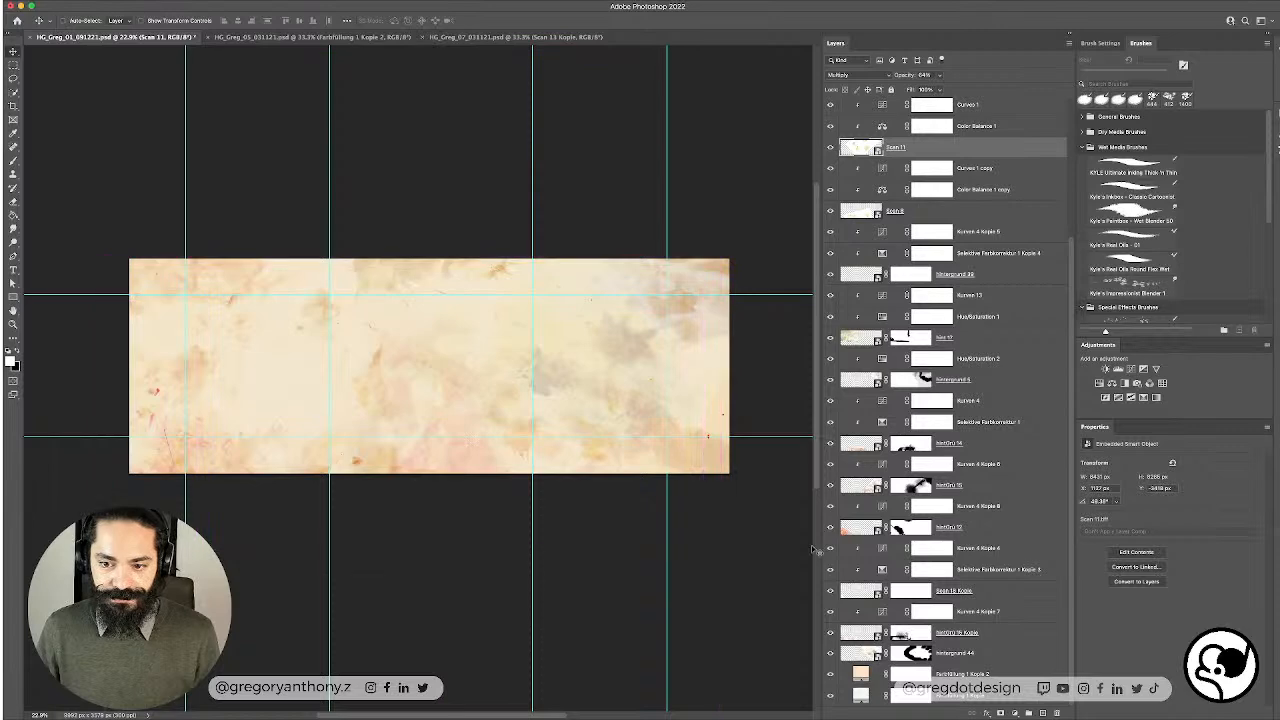
click(285, 37)
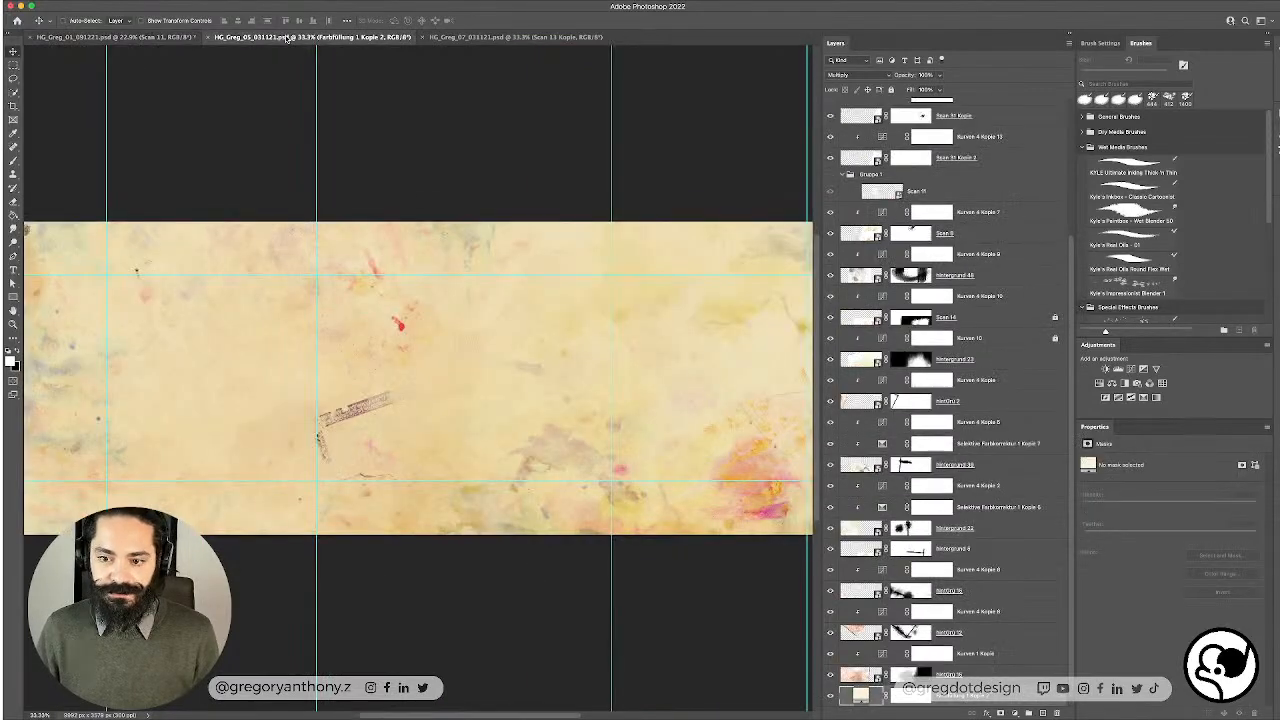
Step: Compare with the HG_Greg_07_031121 document, and set the Farbfüllung 1 Kopie 2 fill in the HG_Greg_01 document to the darker beige #f3c99c
click(437, 36)
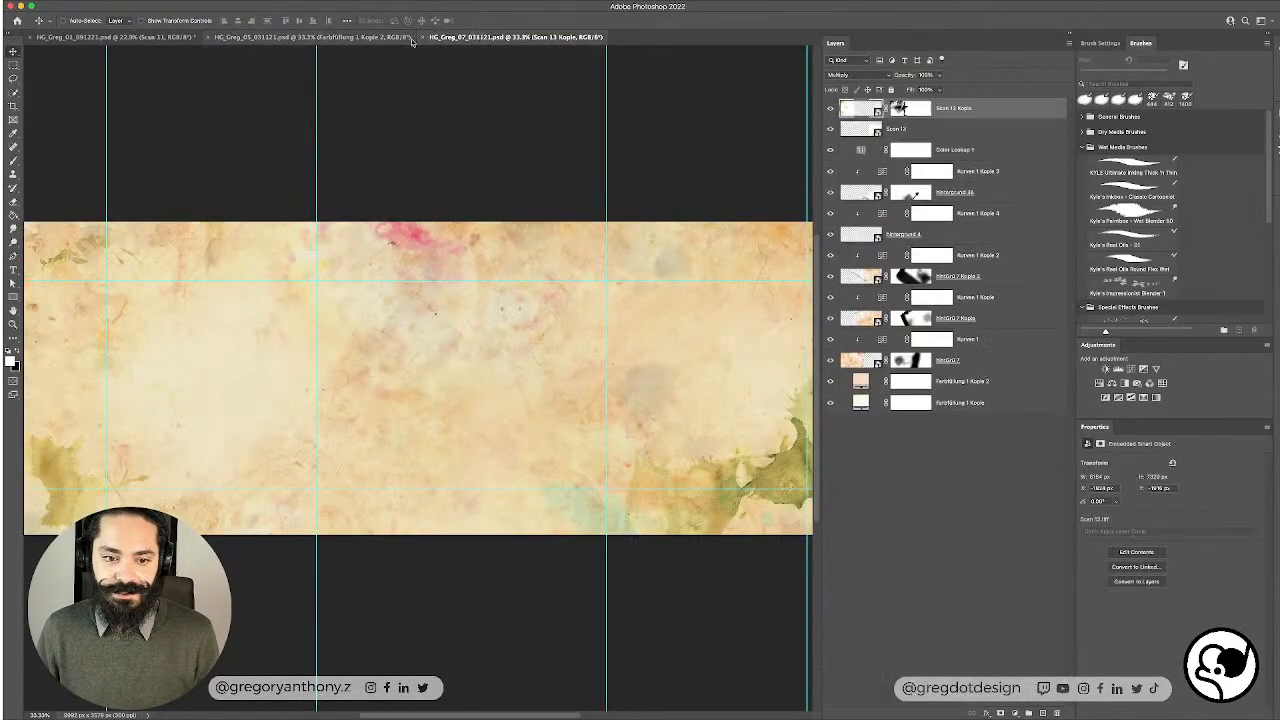
click(87, 37)
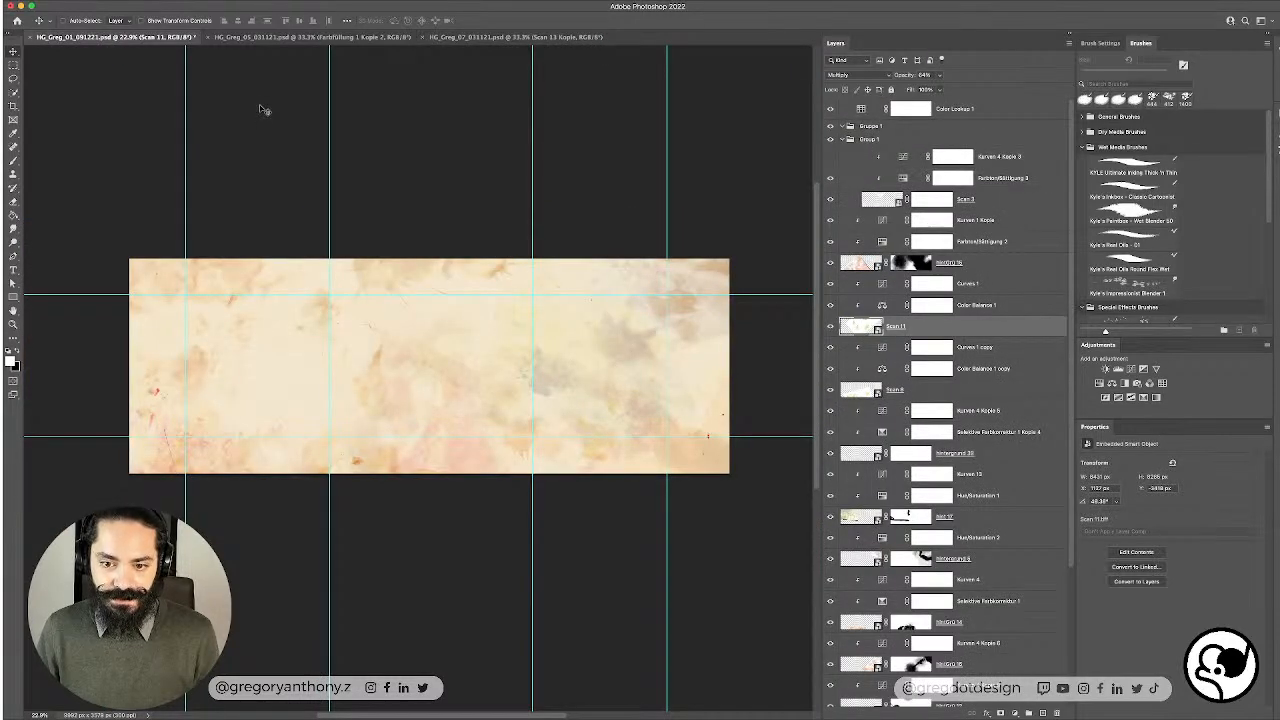
scroll(911, 473, down, 5)
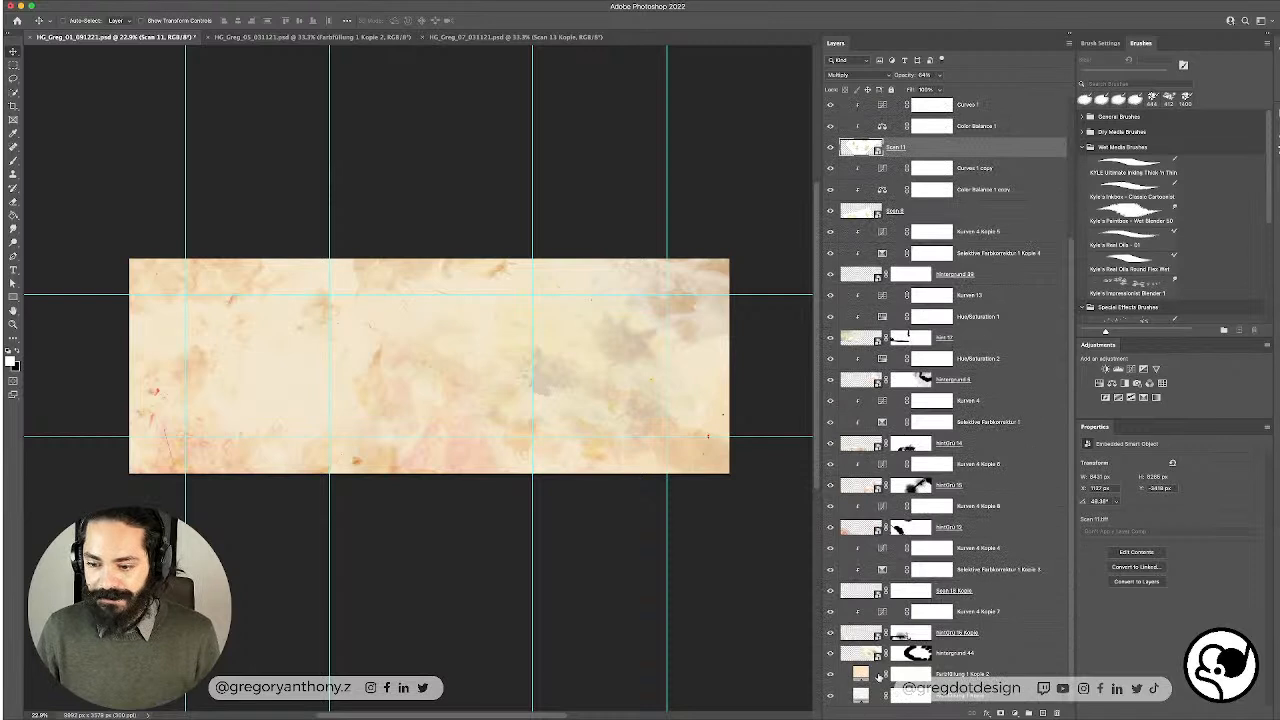
double_click(861, 674)
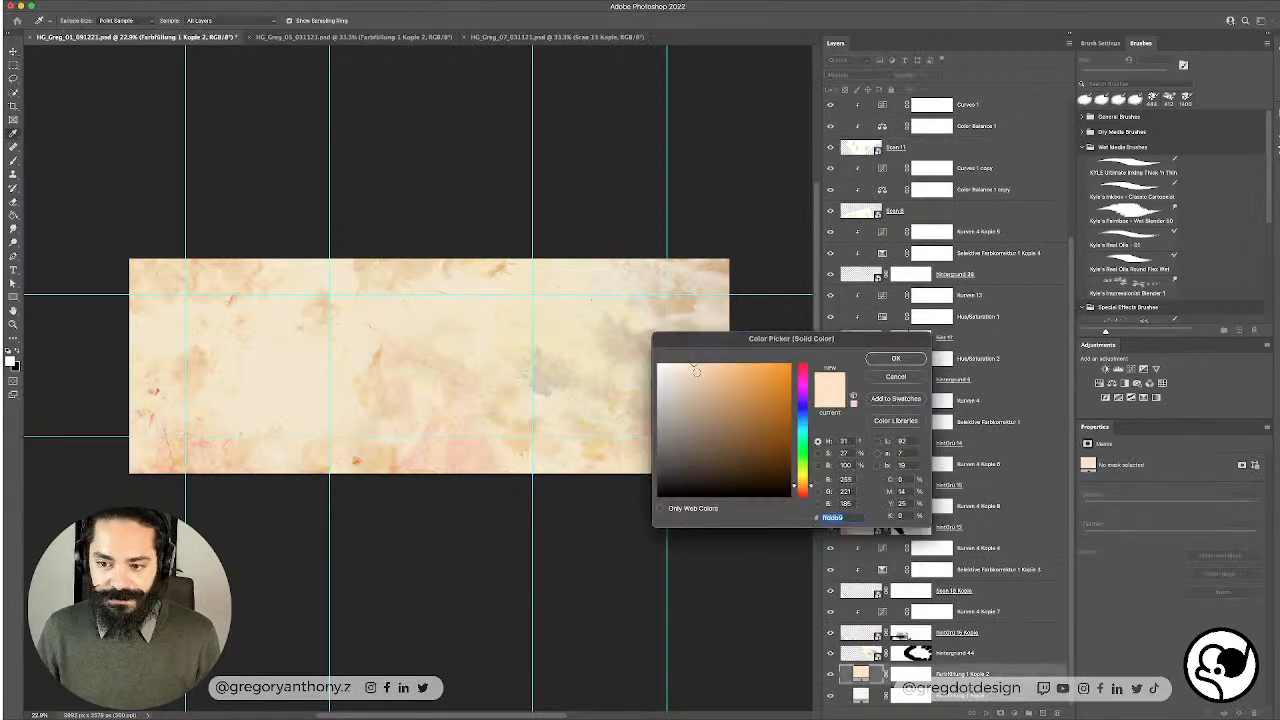
click(696, 372)
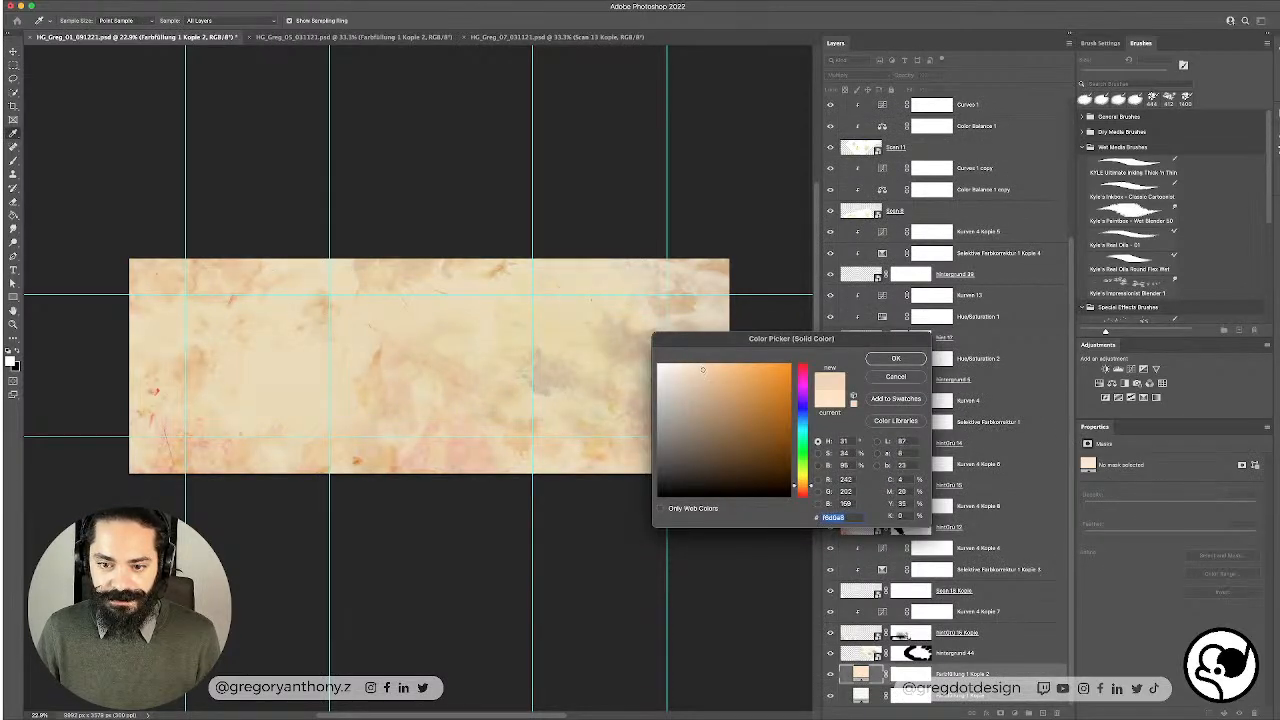
drag(702, 369, 706, 371)
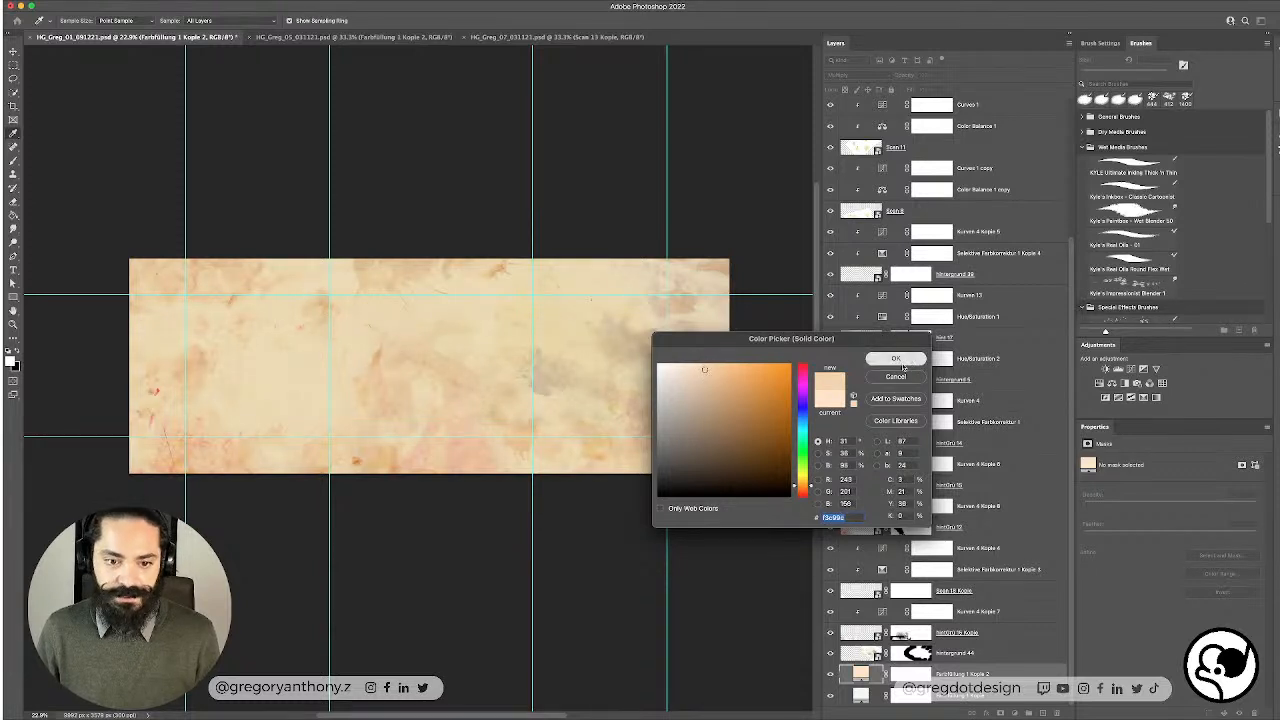
click(918, 360)
Step: Create a new empty layer at the top of the Gruppe 1 group, above Group 1
scroll(405, 411, up, 2)
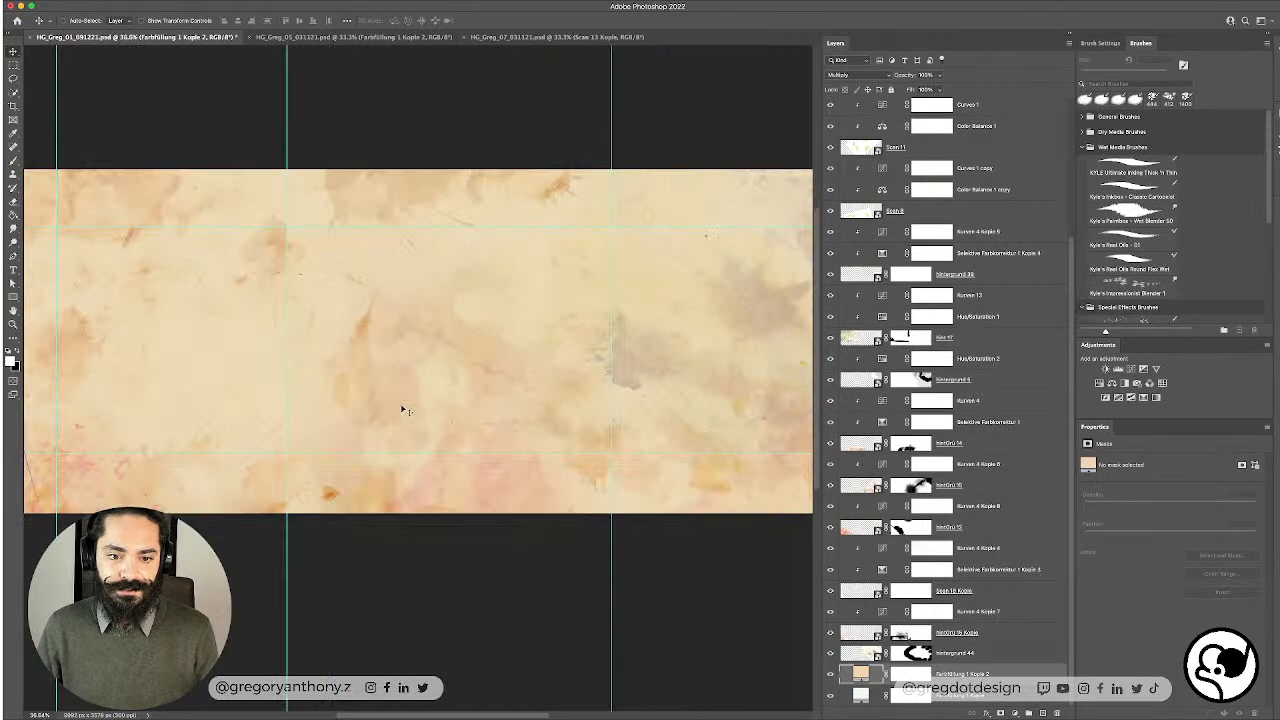
scroll(403, 410, down, 2)
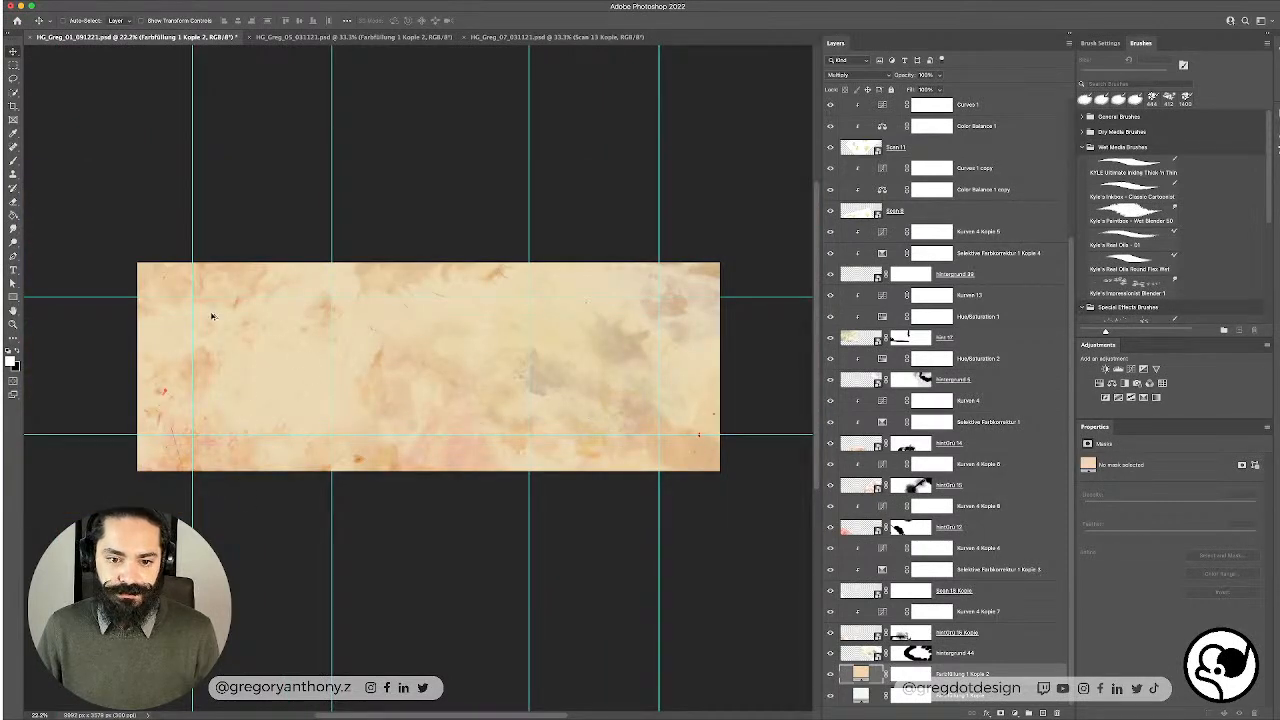
scroll(211, 316, up, 2)
scroll(980, 262, up, 3)
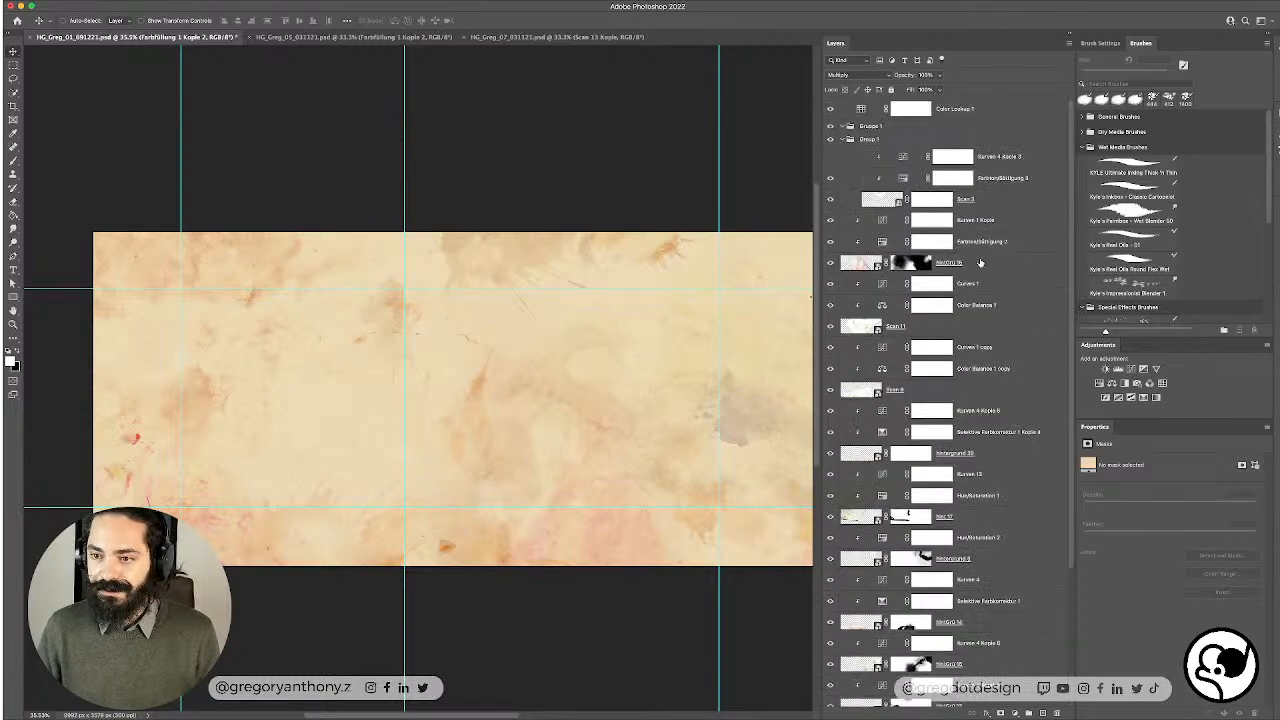
click(906, 127)
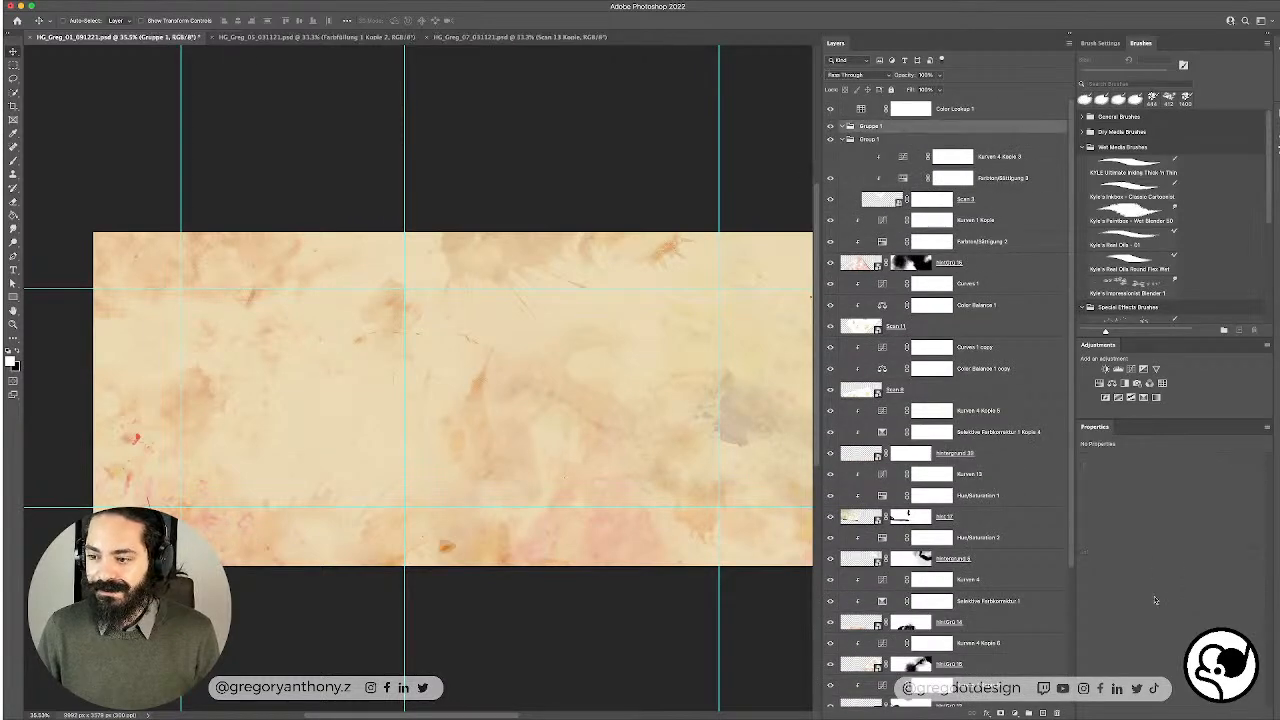
click(1043, 713)
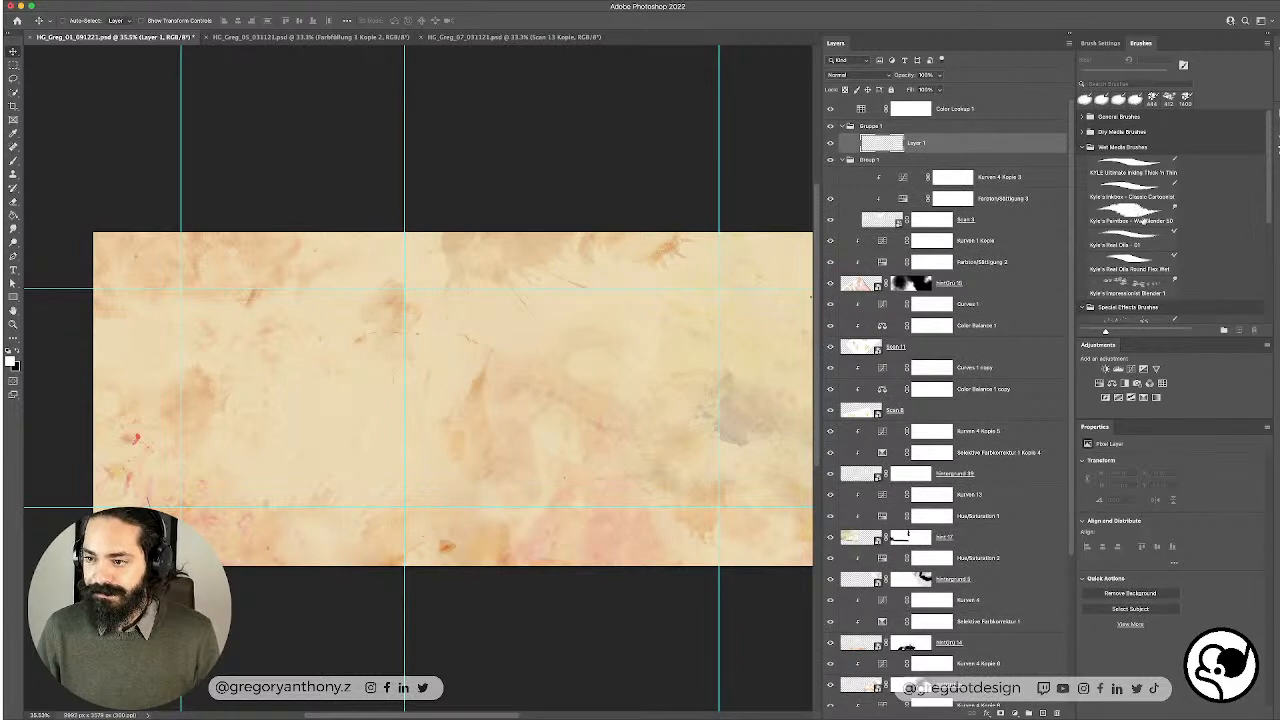
Step: Choose the Kyle's Paintbox - Wet Blender 50 smudge brush and enlarge it to about 460 px for use on Layer 1
click(1142, 218)
right_click(277, 371)
mouse_move(347, 394)
mouse_down()
mouse_move(391, 390)
mouse_move(378, 394)
mouse_up()
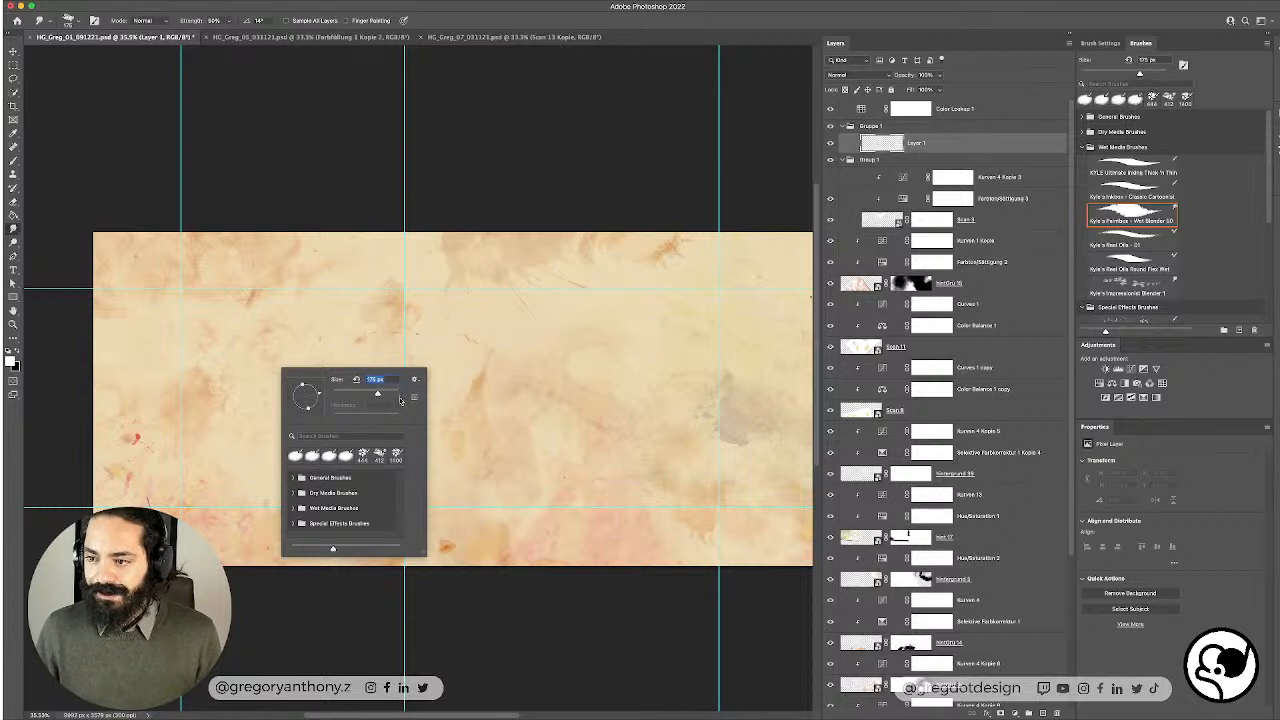
click(387, 394)
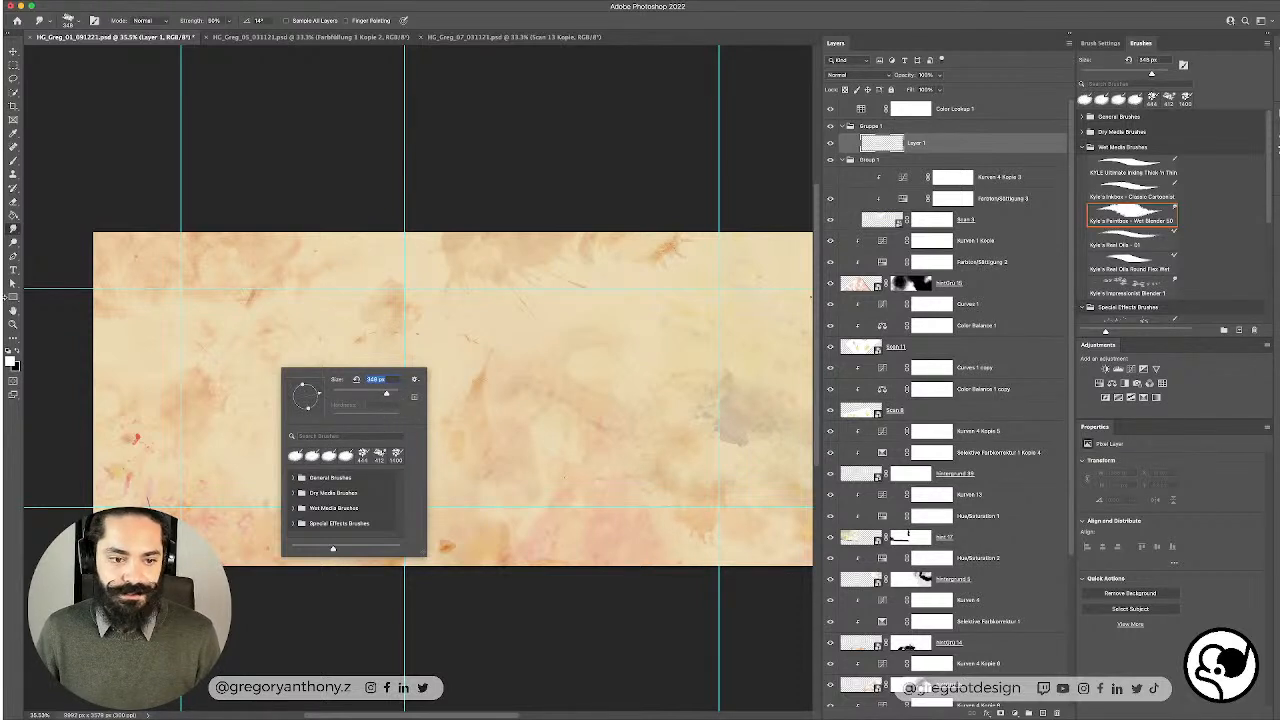
drag(388, 394, 392, 394)
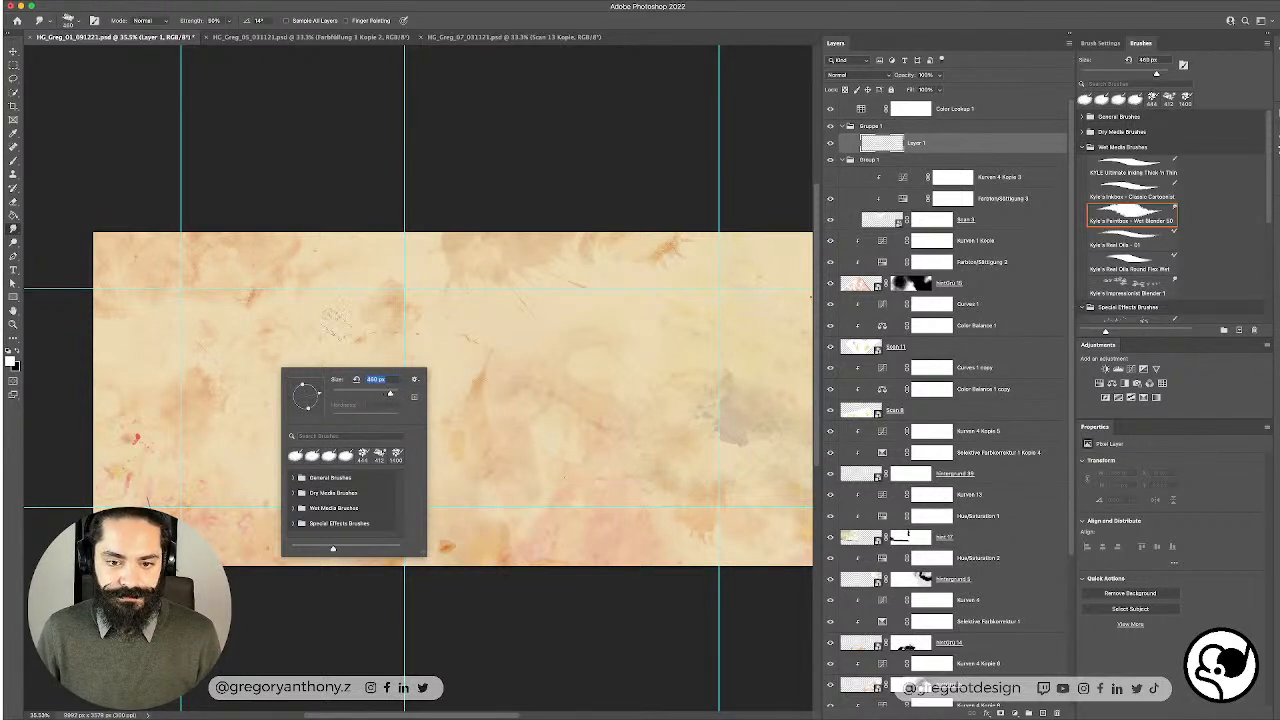
click(338, 337)
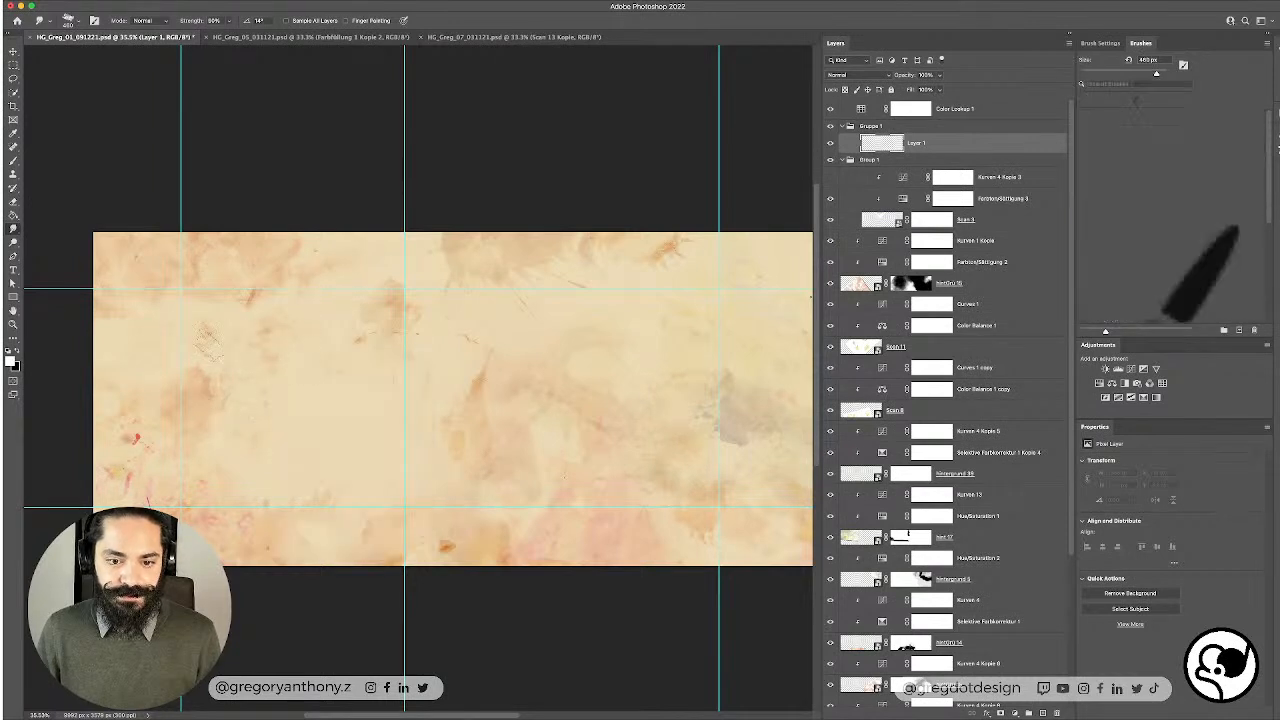
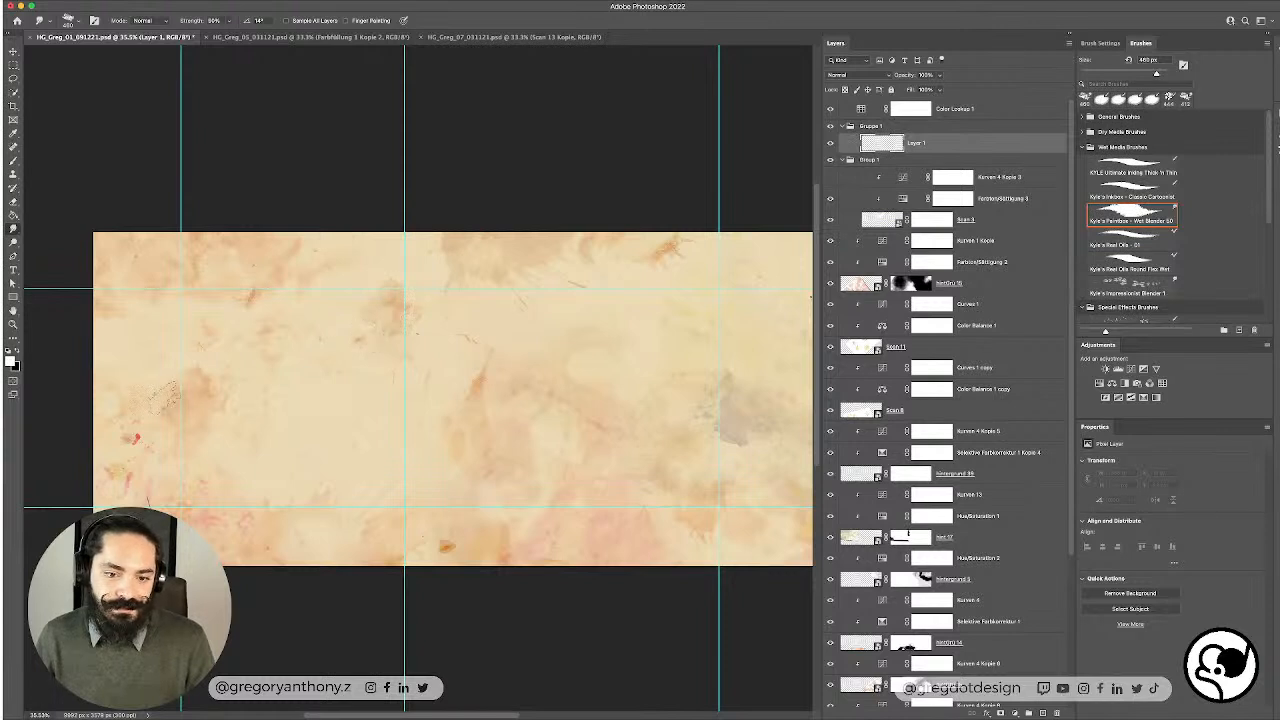
Step: Toggle Layer 1 off and on to check its effect on the background
scroll(270, 385, up, 2)
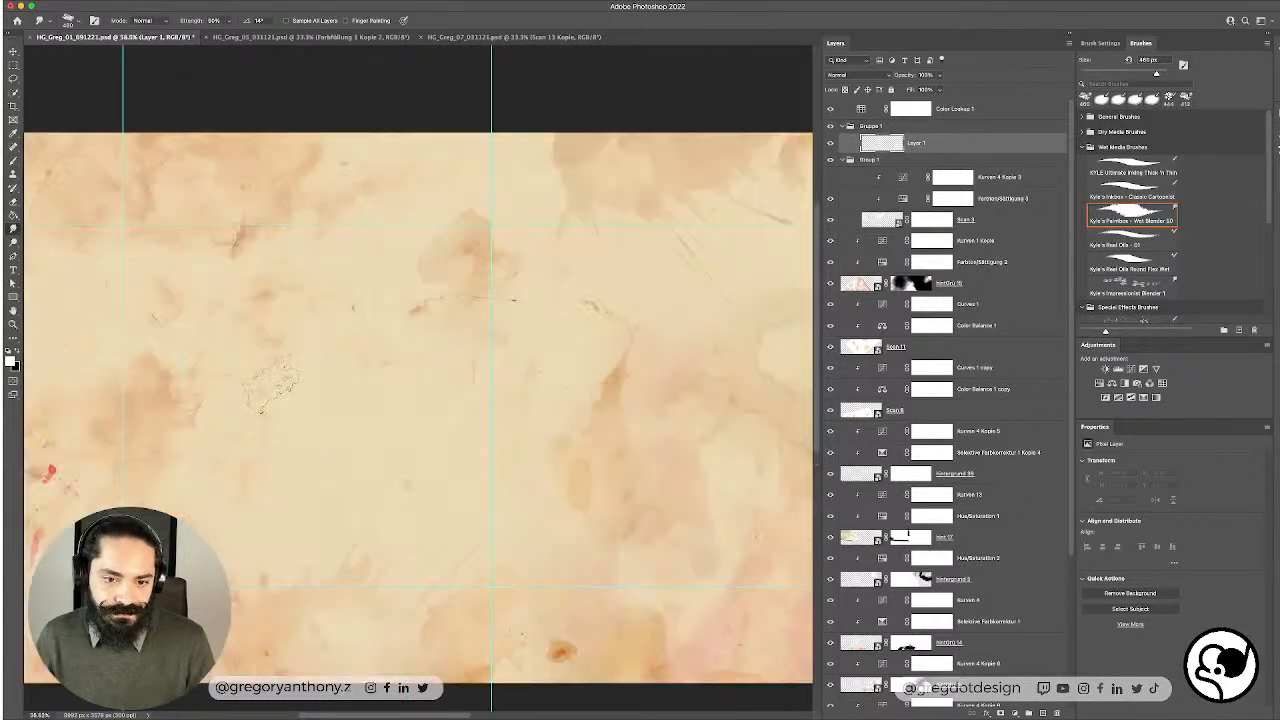
click(830, 145)
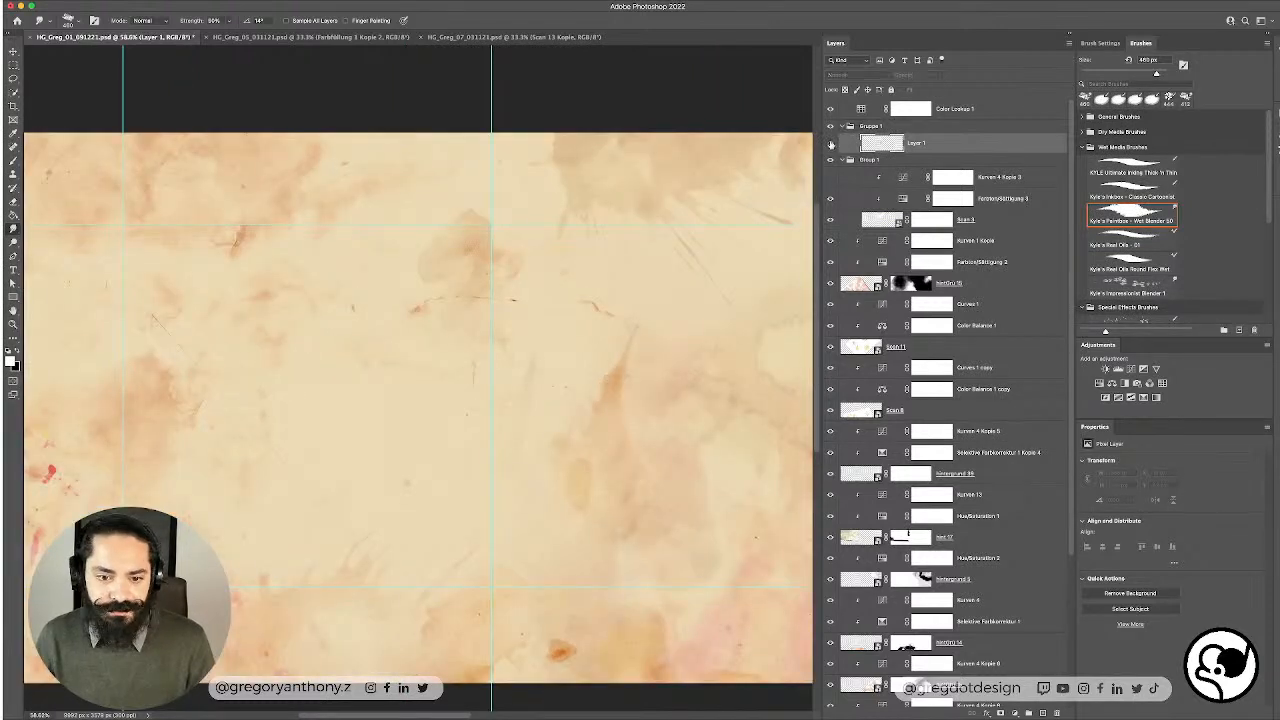
click(830, 145)
click(830, 145)
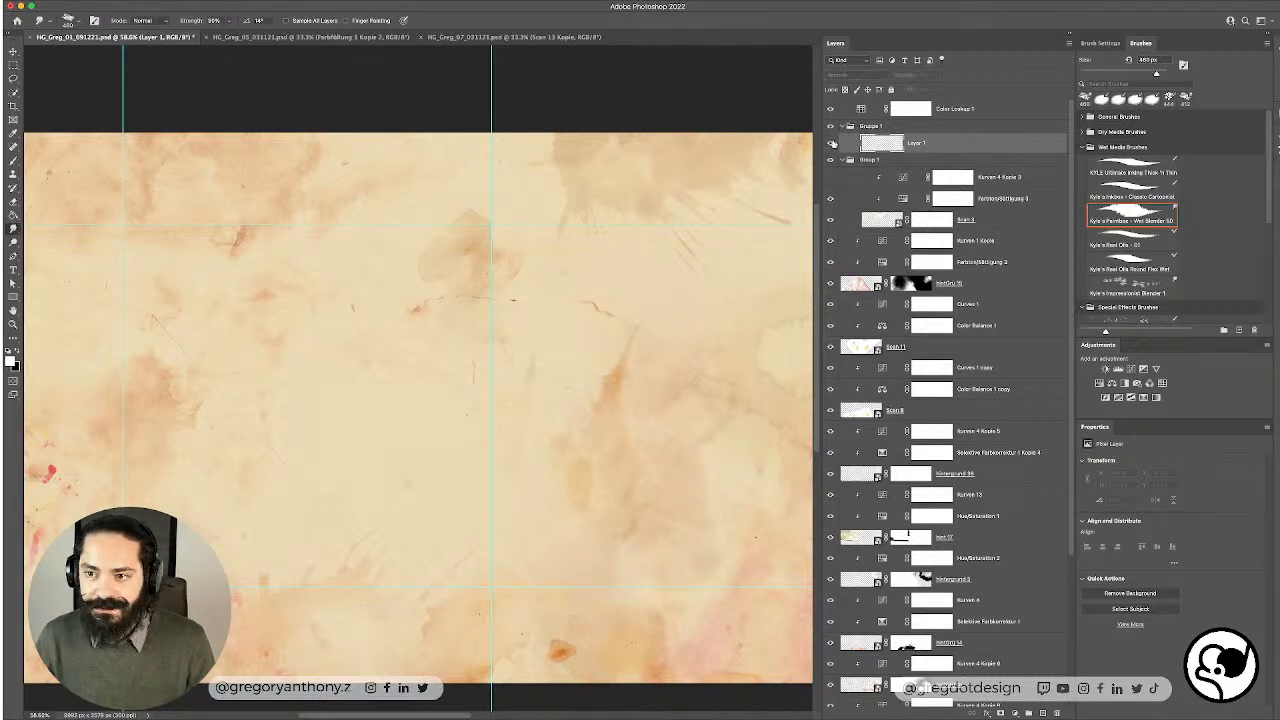
click(830, 145)
Step: Set the Gruppe 1 group's blend mode to Normal and try to load Layer 1's pixels as a selection
click(895, 127)
click(855, 75)
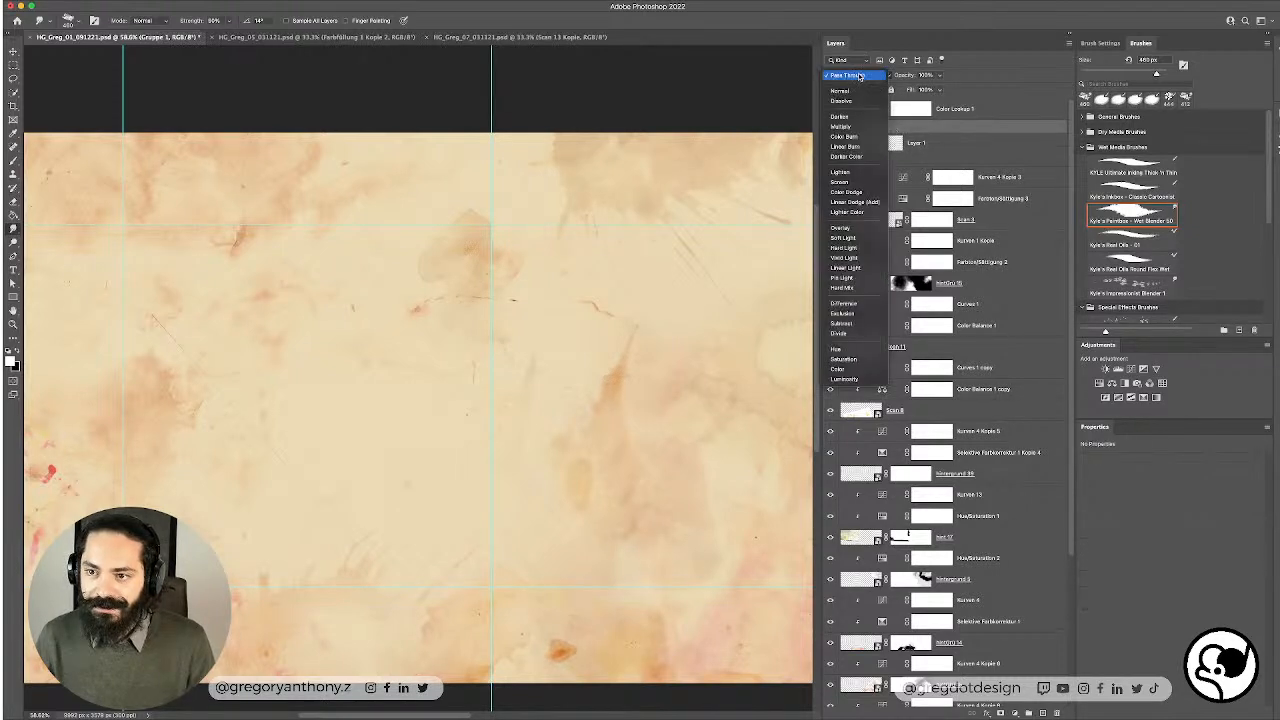
click(842, 101)
click(852, 77)
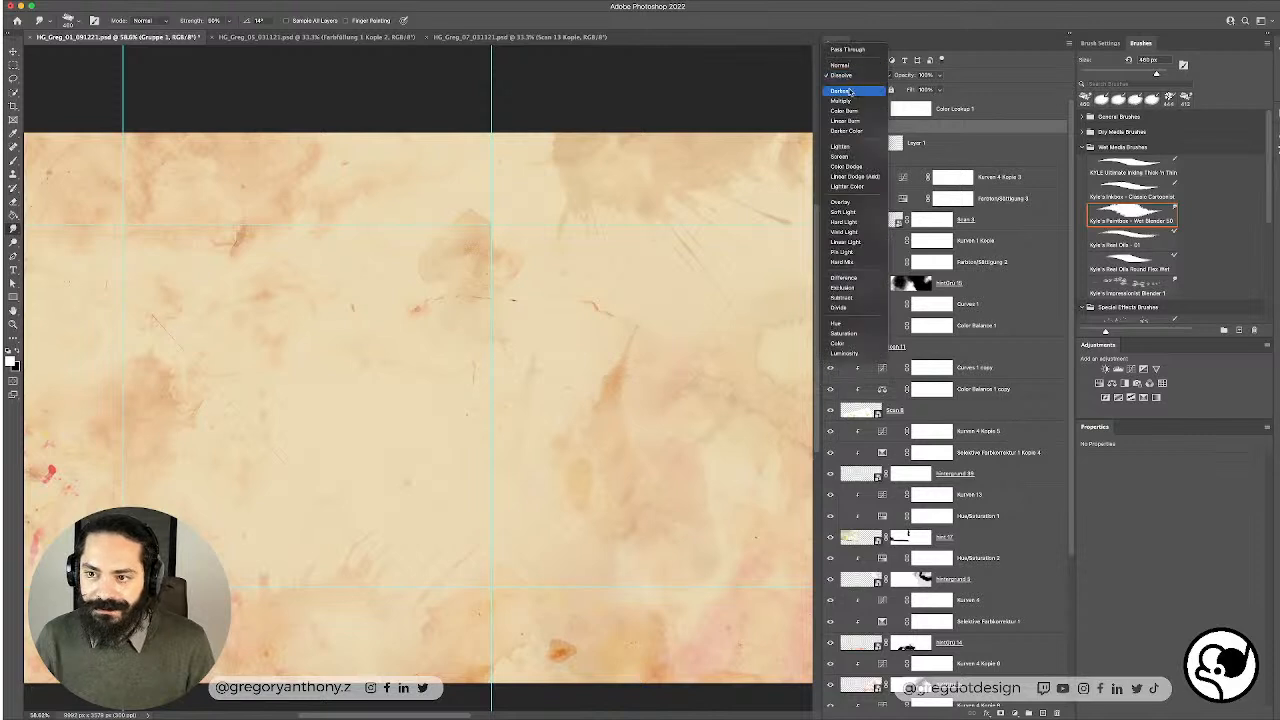
click(840, 65)
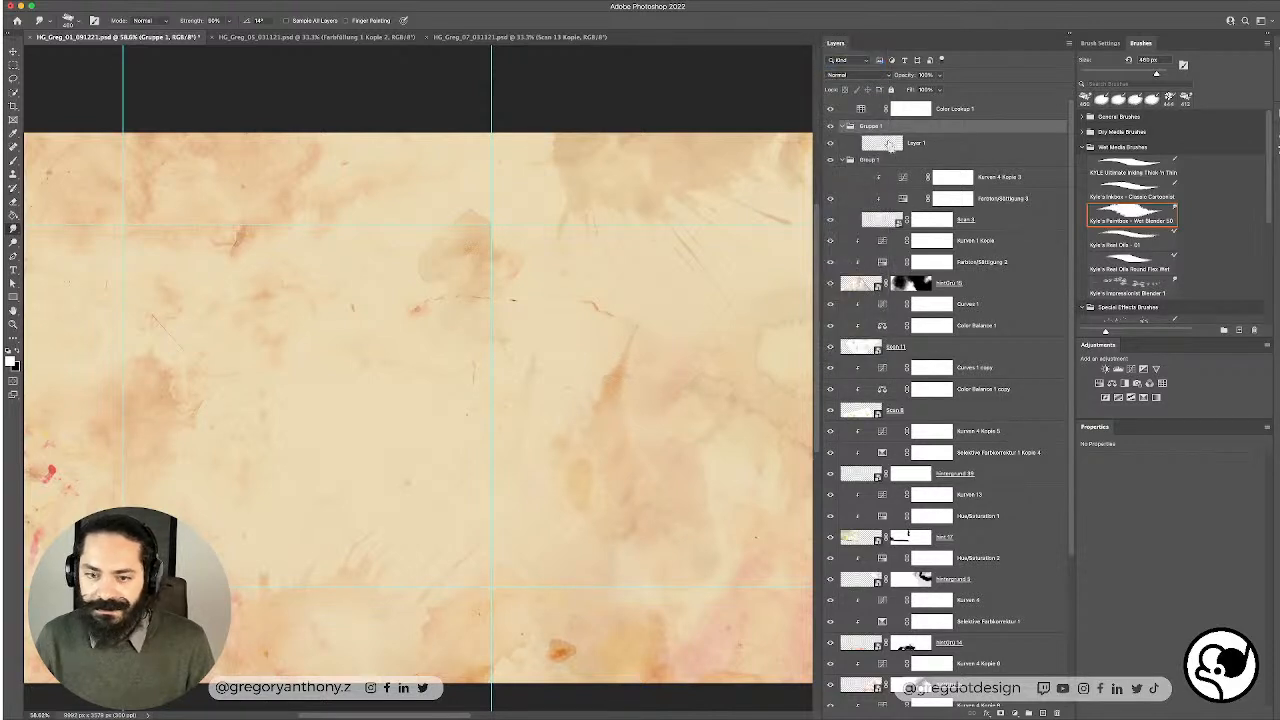
super+click(890, 145)
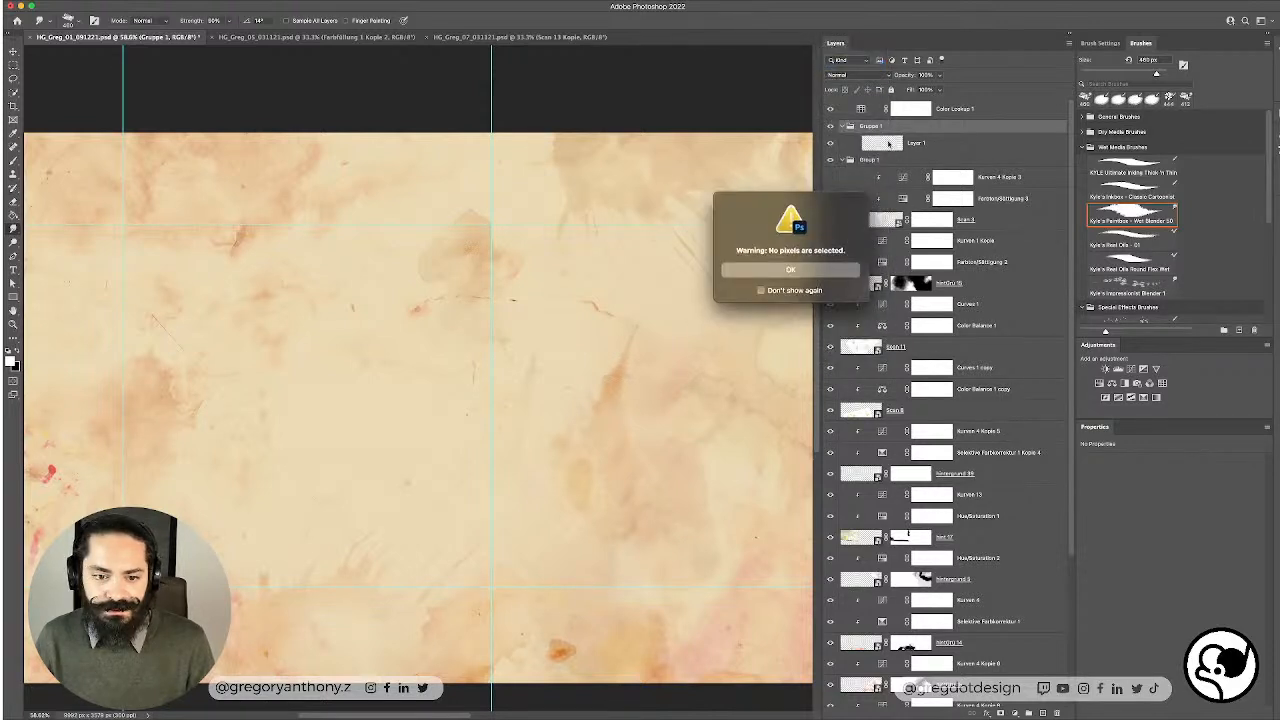
key(Return)
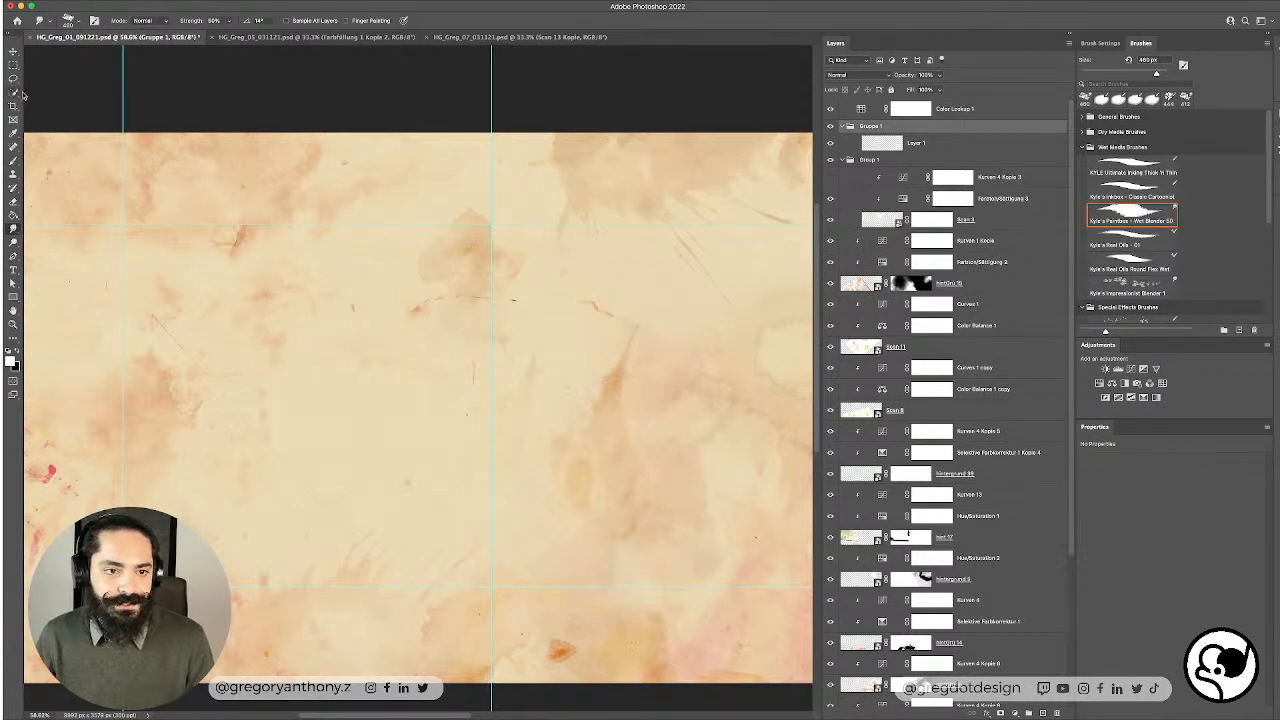
Step: Try a stroke on Layer 1 with the Kyle's Inkbox - Classic Cartoonist brush at about 330 px, and undo it
key(b)
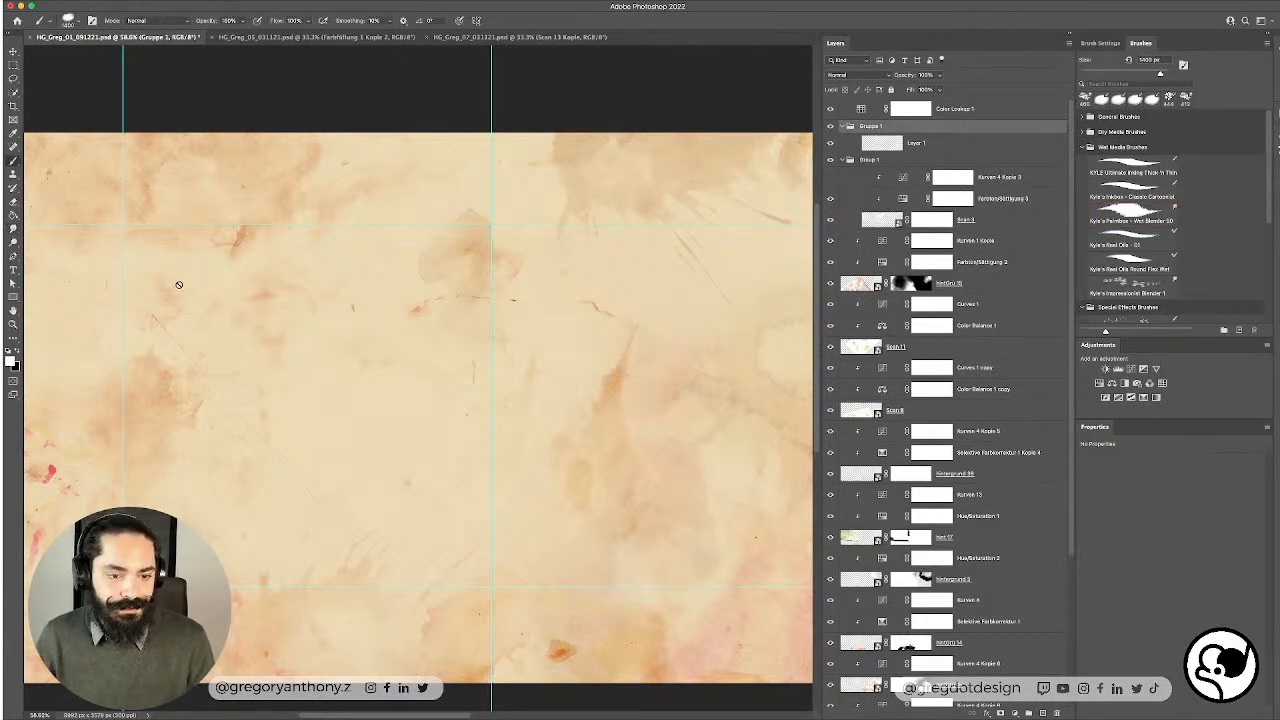
click(886, 146)
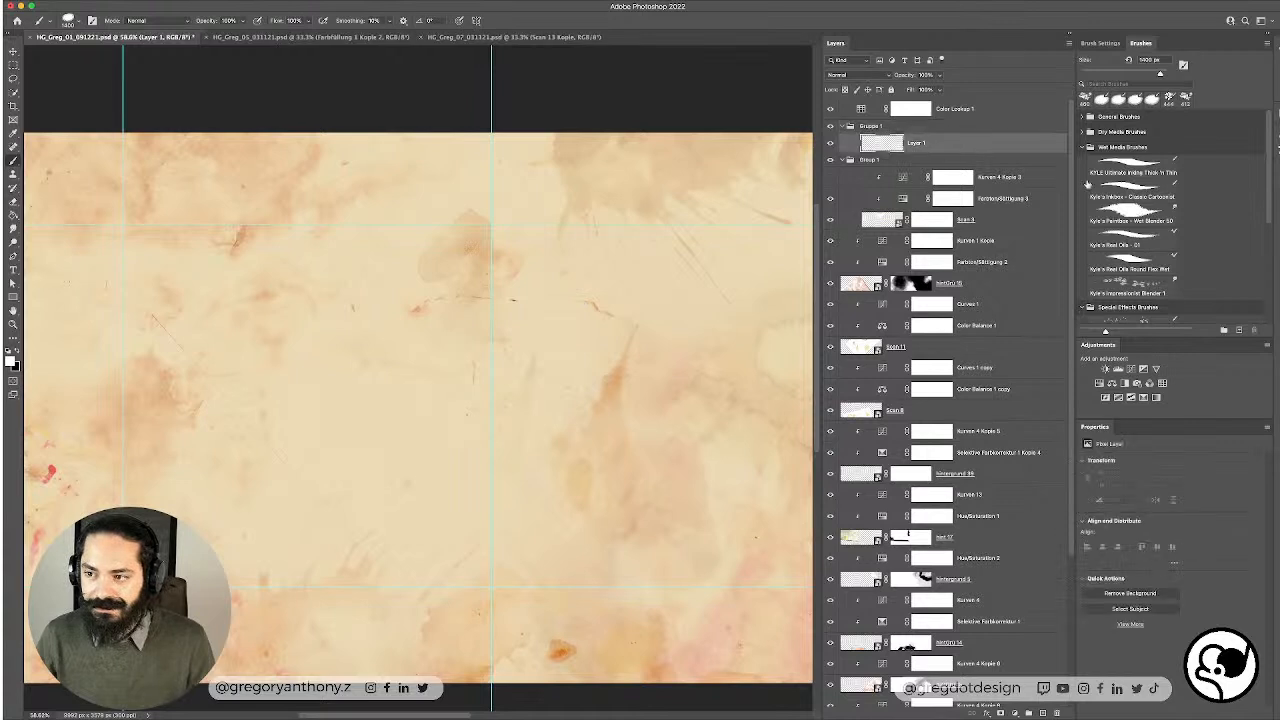
click(1132, 184)
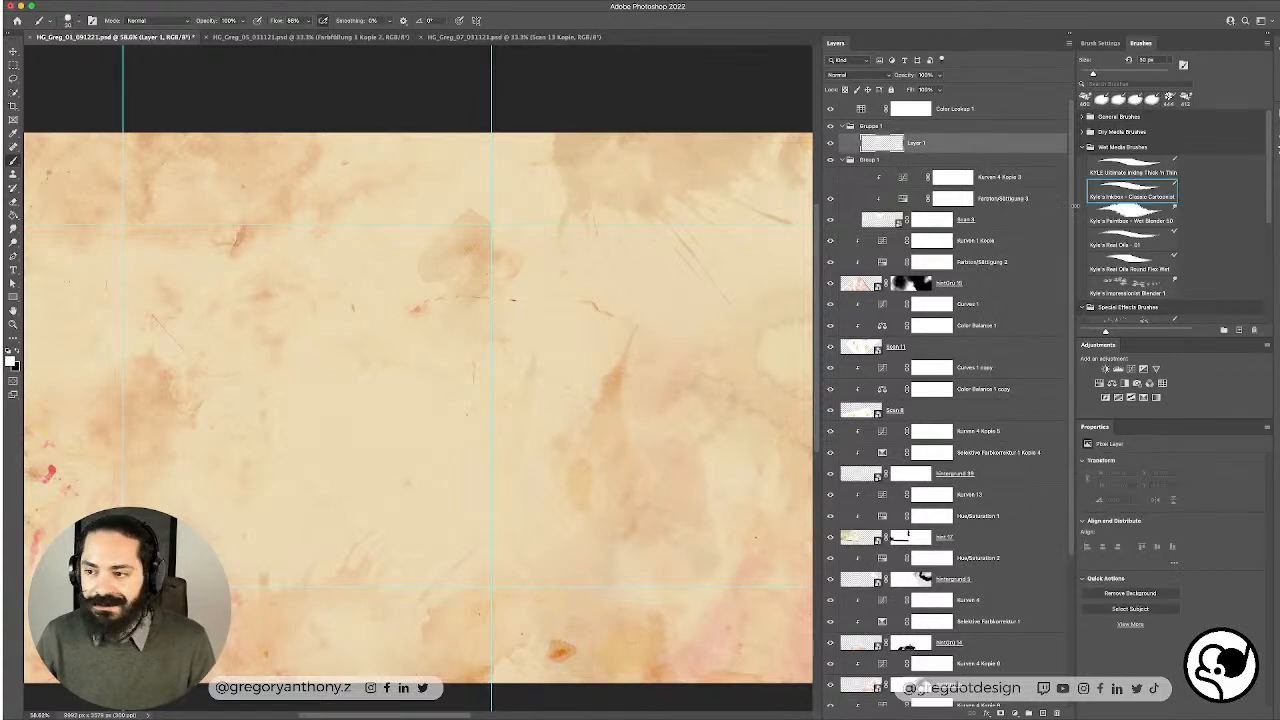
right_click(477, 380)
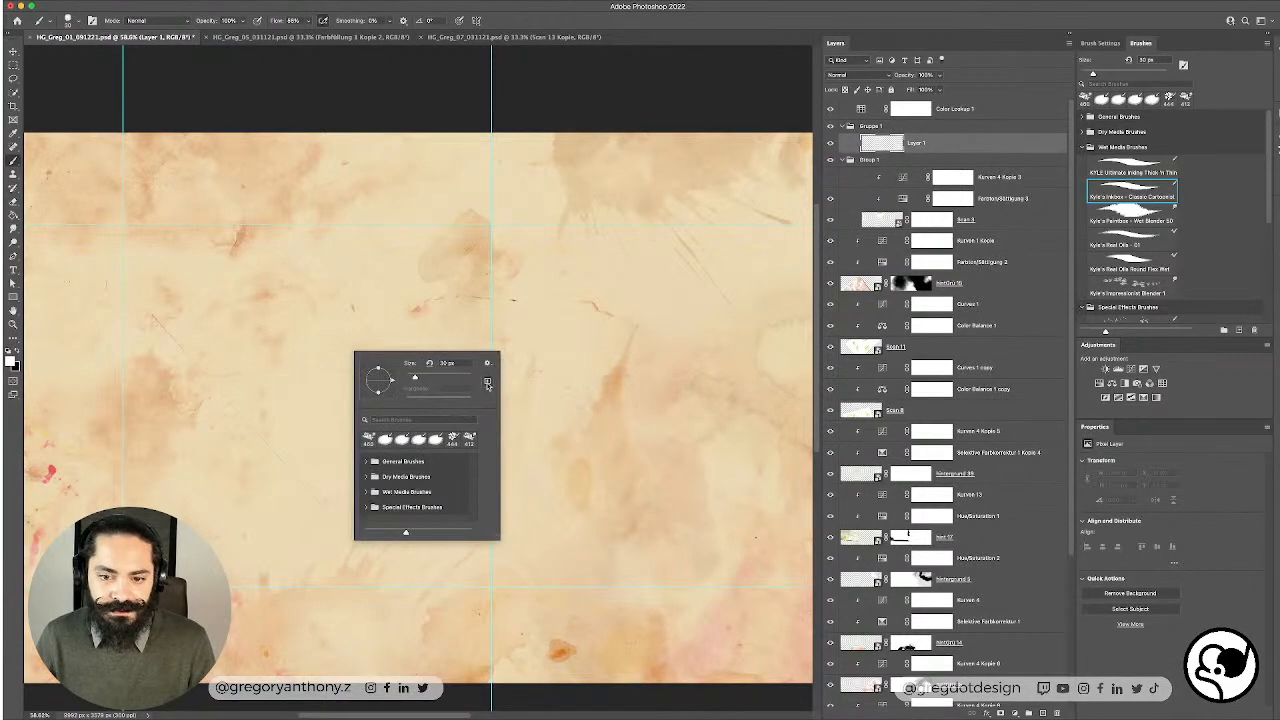
key(Return)
mouse_move(357, 258)
mouse_down()
mouse_move(223, 300)
mouse_move(196, 346)
mouse_up()
key(super+z)
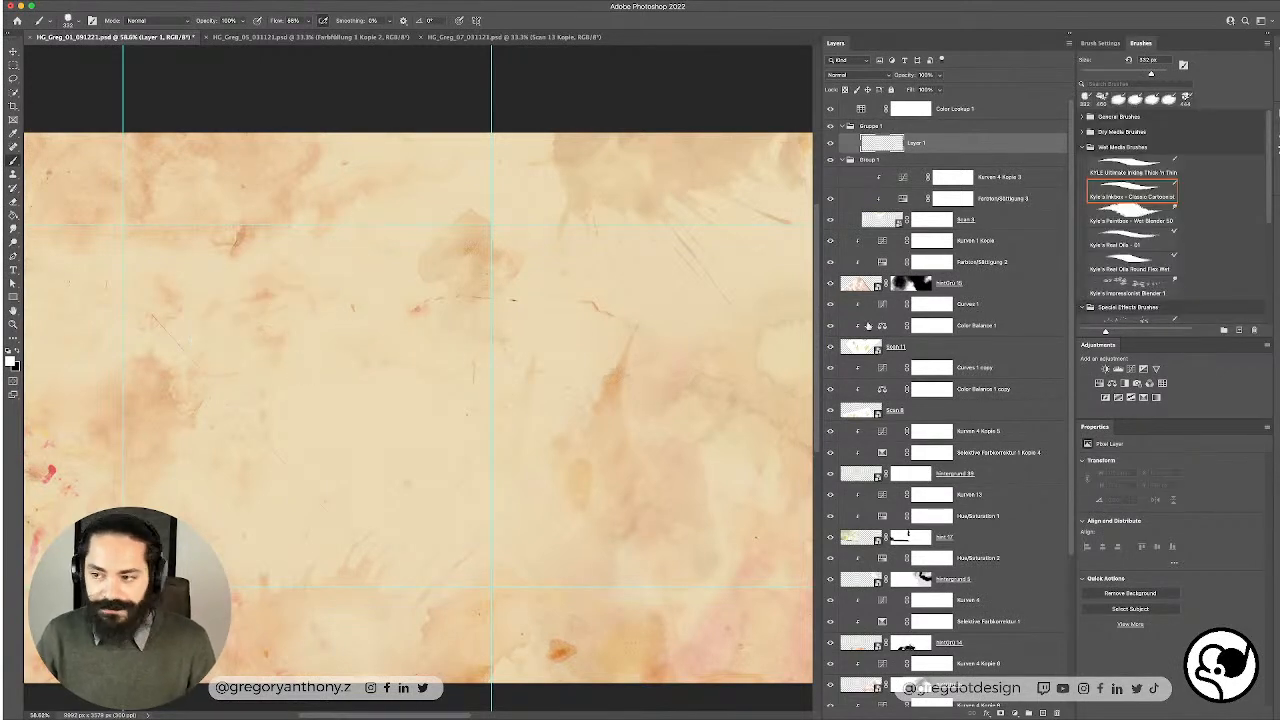
Step: Try a stroke on Layer 1 with the Kyle's Real Oils - 01 mixer brush enlarged, and undo it
click(1133, 240)
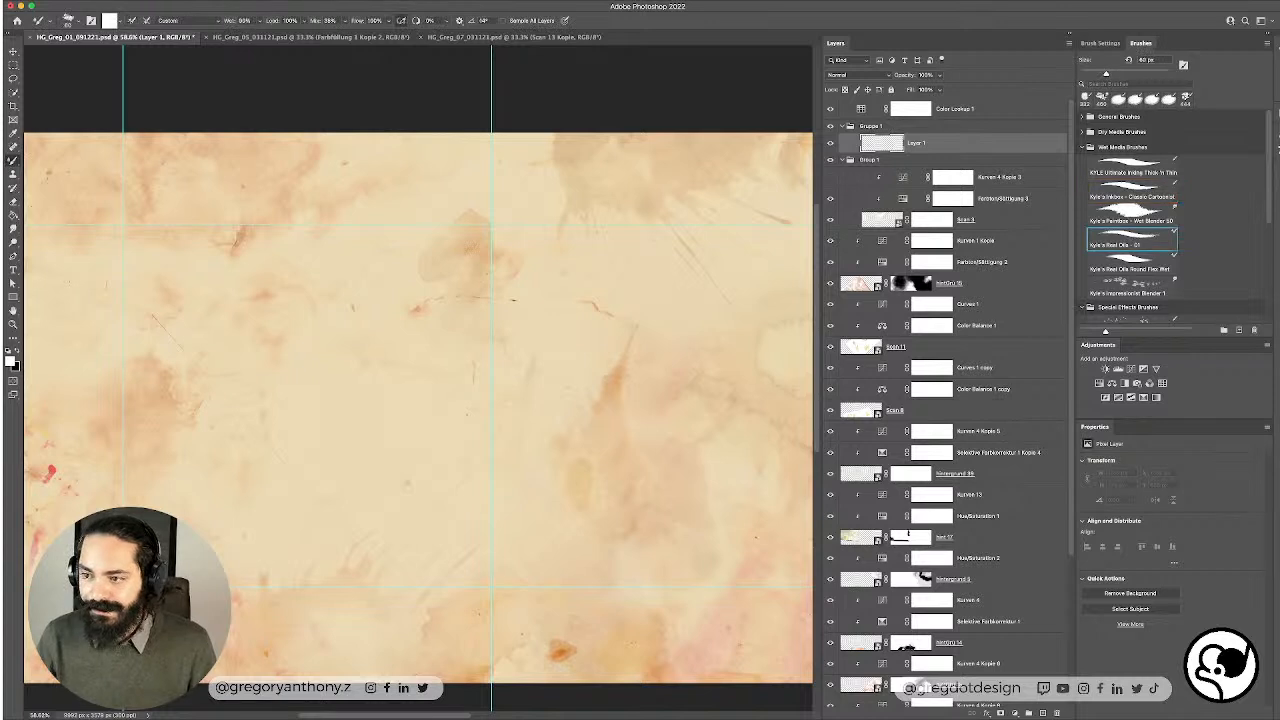
right_click(373, 385)
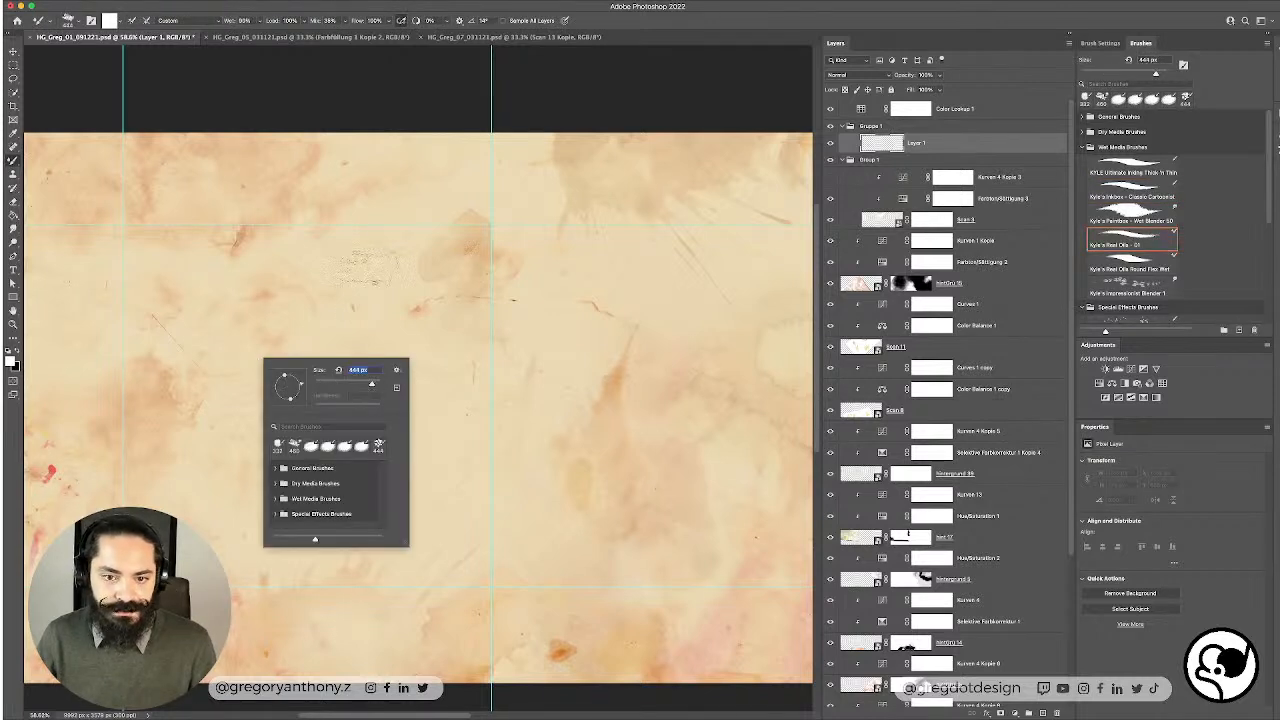
key(Return)
mouse_move(394, 263)
mouse_down()
mouse_move(223, 371)
mouse_move(229, 500)
mouse_up()
key(super+z)
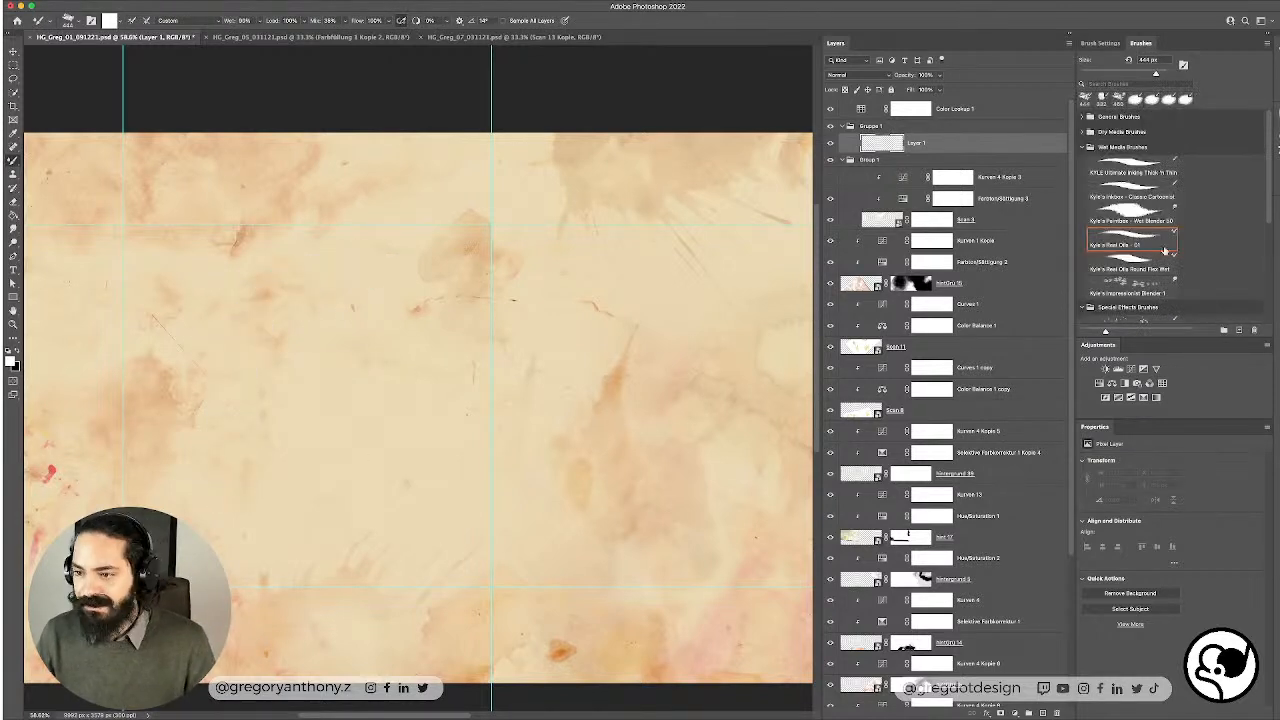
Step: Choose the Kyle's Inkbox - Classic Cartoonist brush and enlarge it to about 1040 px
scroll(1160, 252, down, 2)
scroll(1184, 248, down, 5)
scroll(1180, 252, up, 7)
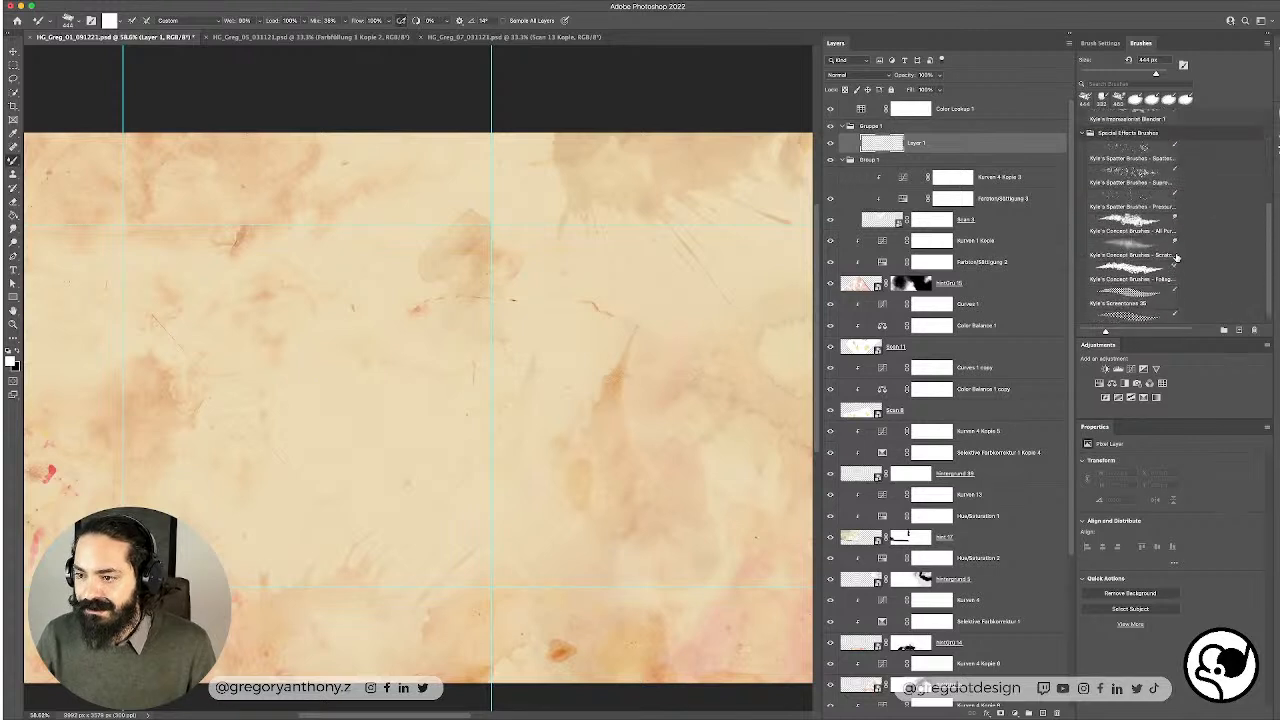
click(1132, 190)
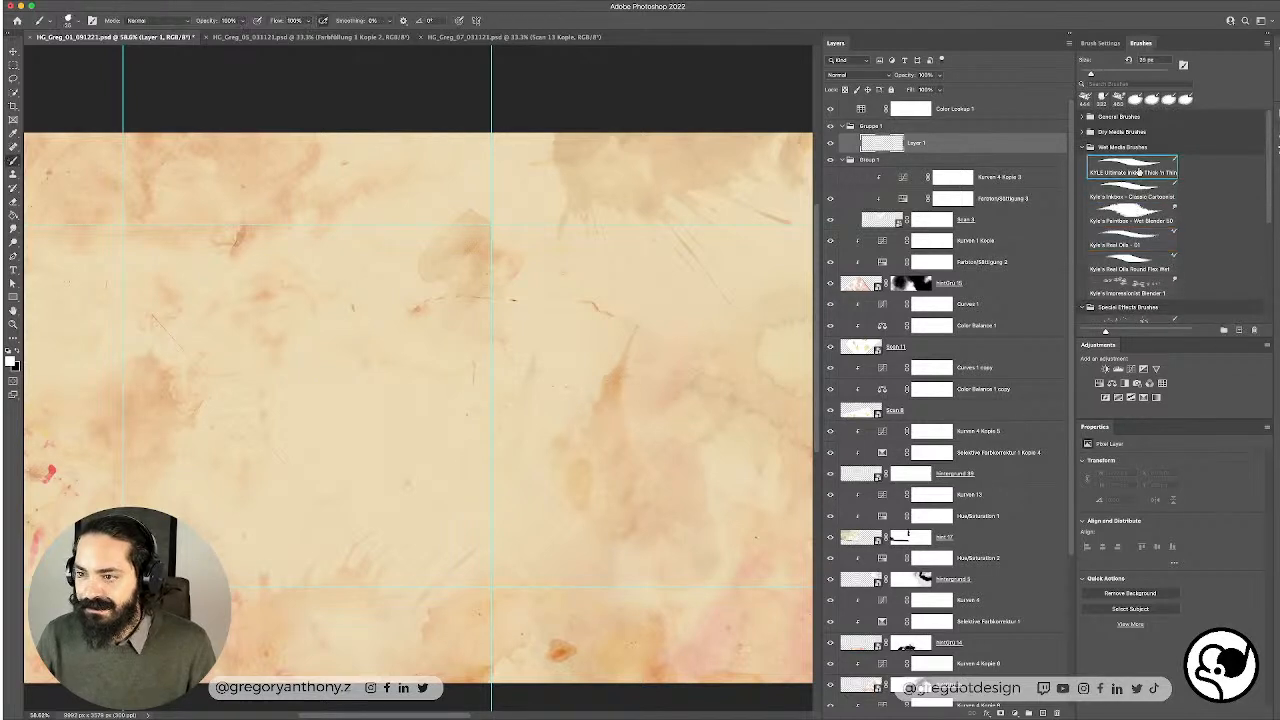
right_click(259, 366)
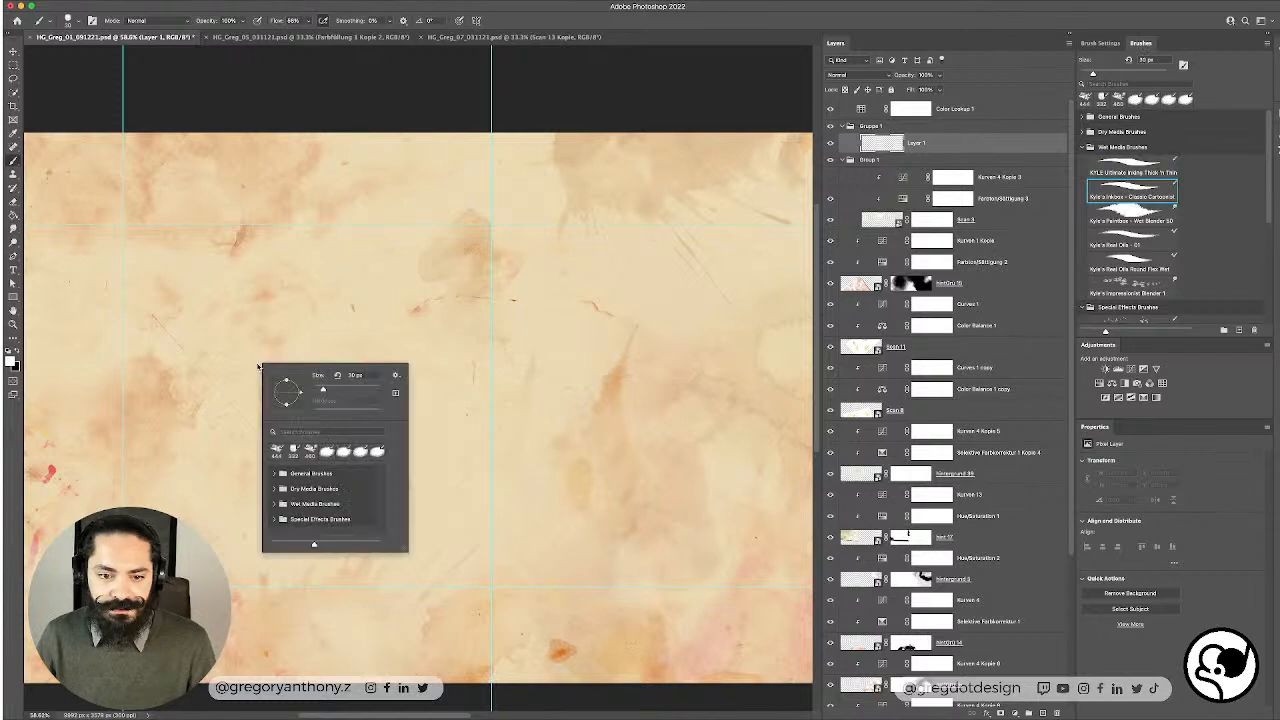
click(368, 386)
key(Return)
Step: Try a large white ring-shaped stroke on Layer 1 around the two leftmost guides' area, and undo it
mouse_move(320, 295)
mouse_down()
mouse_move(300, 290)
mouse_move(214, 360)
mouse_move(229, 510)
mouse_move(370, 550)
mouse_up()
drag(390, 325, 400, 357)
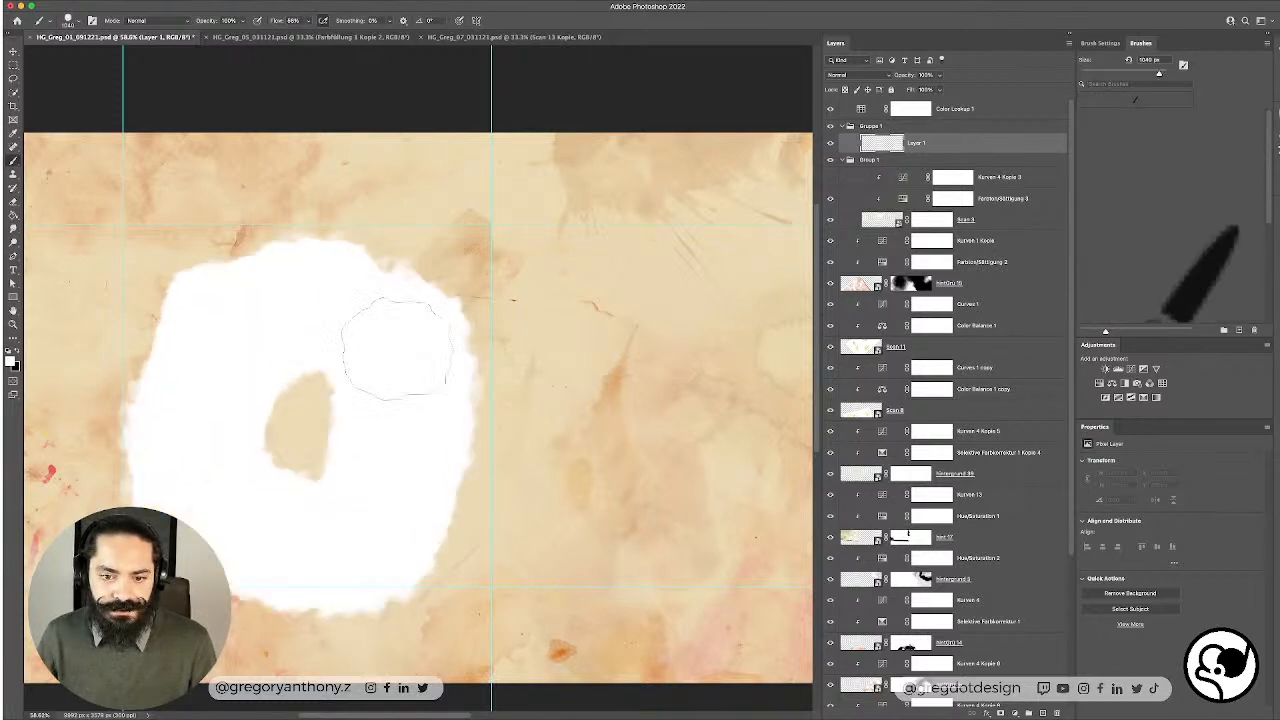
key(super+z)
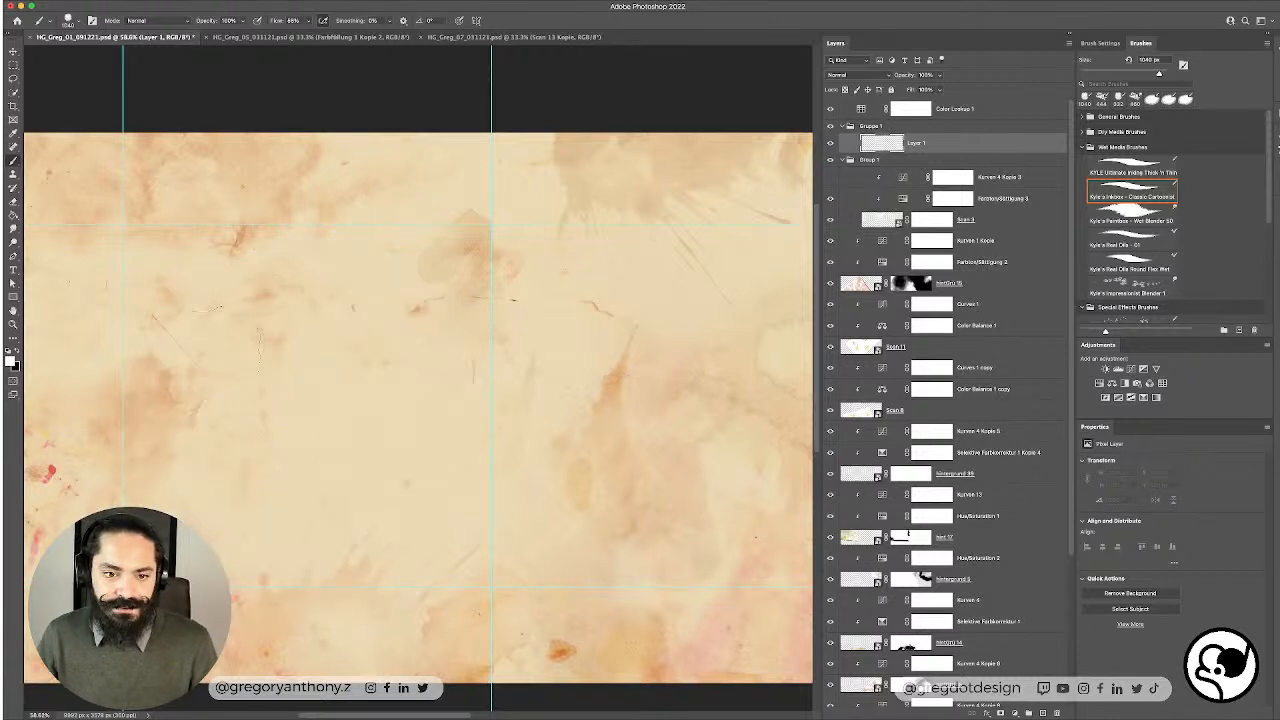
Step: Paint a solid, ragged-edged white patch on Layer 1 between the two leftmost vertical guides
mouse_move(270, 298)
mouse_down()
mouse_move(230, 420)
mouse_move(310, 480)
mouse_up()
drag(315, 280, 345, 320)
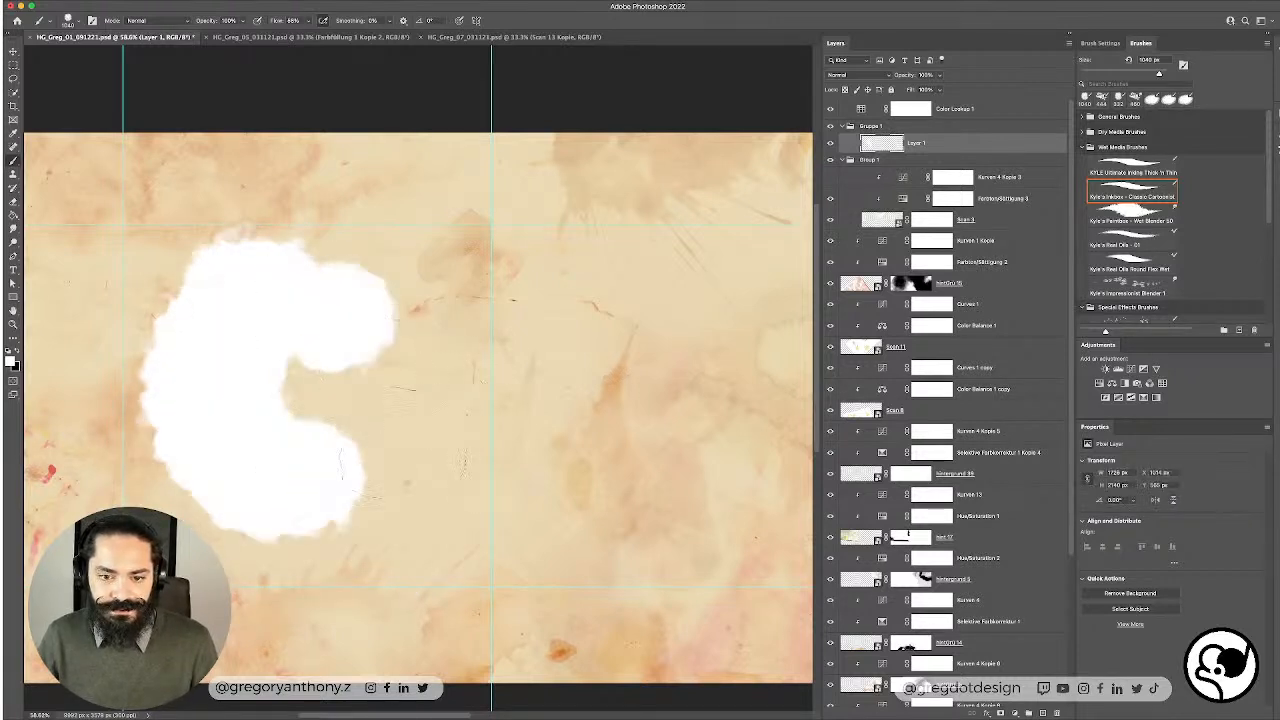
drag(420, 435, 355, 465)
mouse_move(325, 345)
mouse_down()
mouse_move(297, 450)
mouse_move(407, 510)
mouse_move(356, 535)
mouse_move(268, 555)
mouse_up()
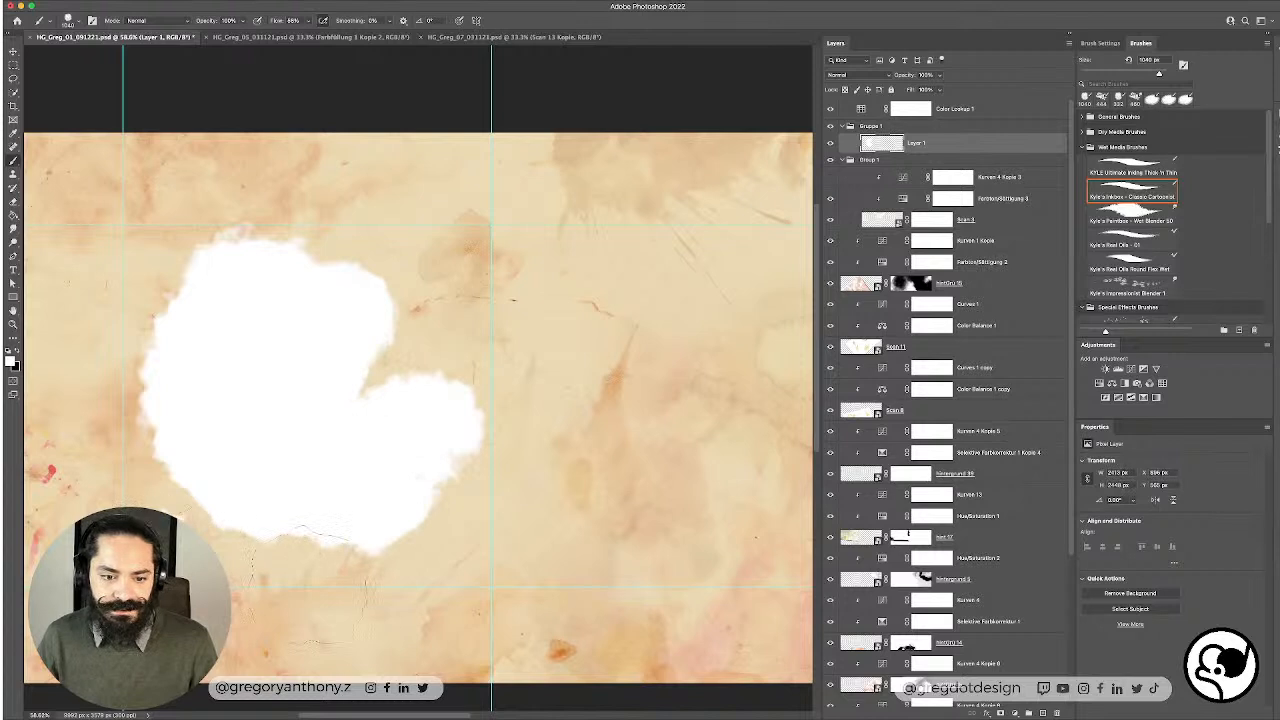
mouse_move(441, 540)
mouse_down()
mouse_move(412, 300)
mouse_move(382, 275)
mouse_move(280, 293)
mouse_up()
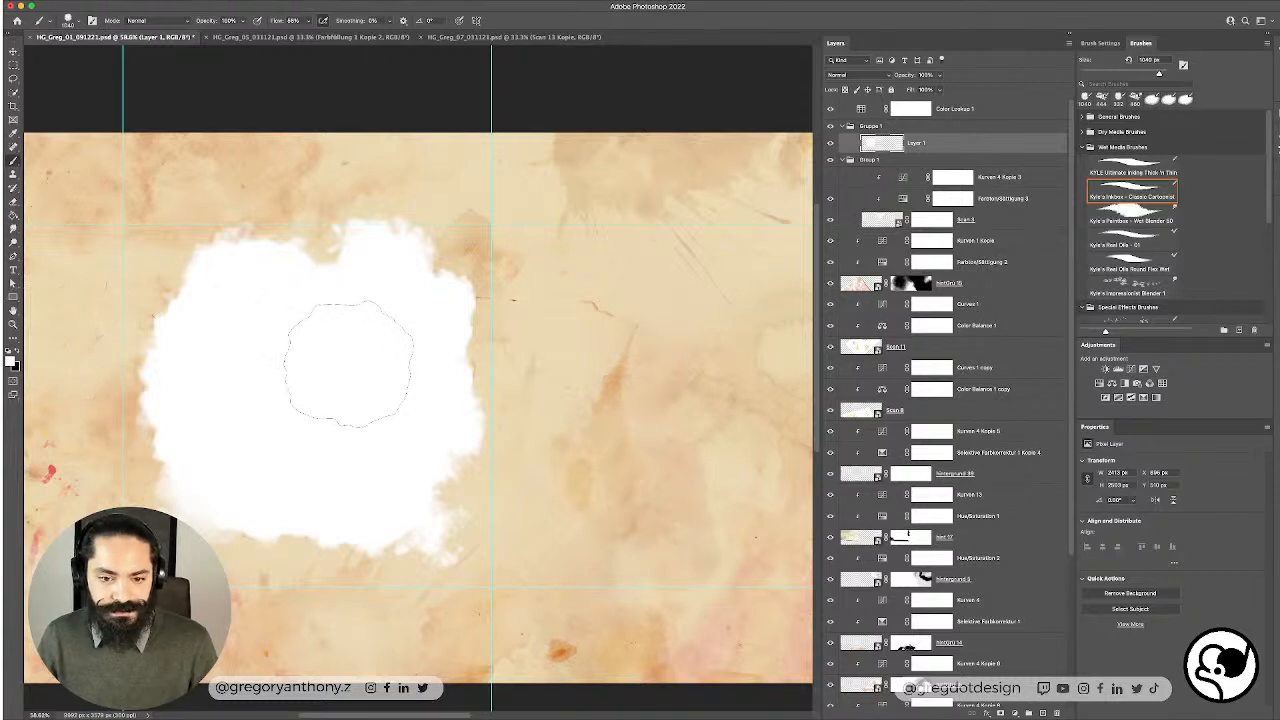
Step: Smudge the white patch's edges outward all around using the Kyle's Paintbox - Wet Blender 50 brush at about 220 px
key(e)
right_click(392, 362)
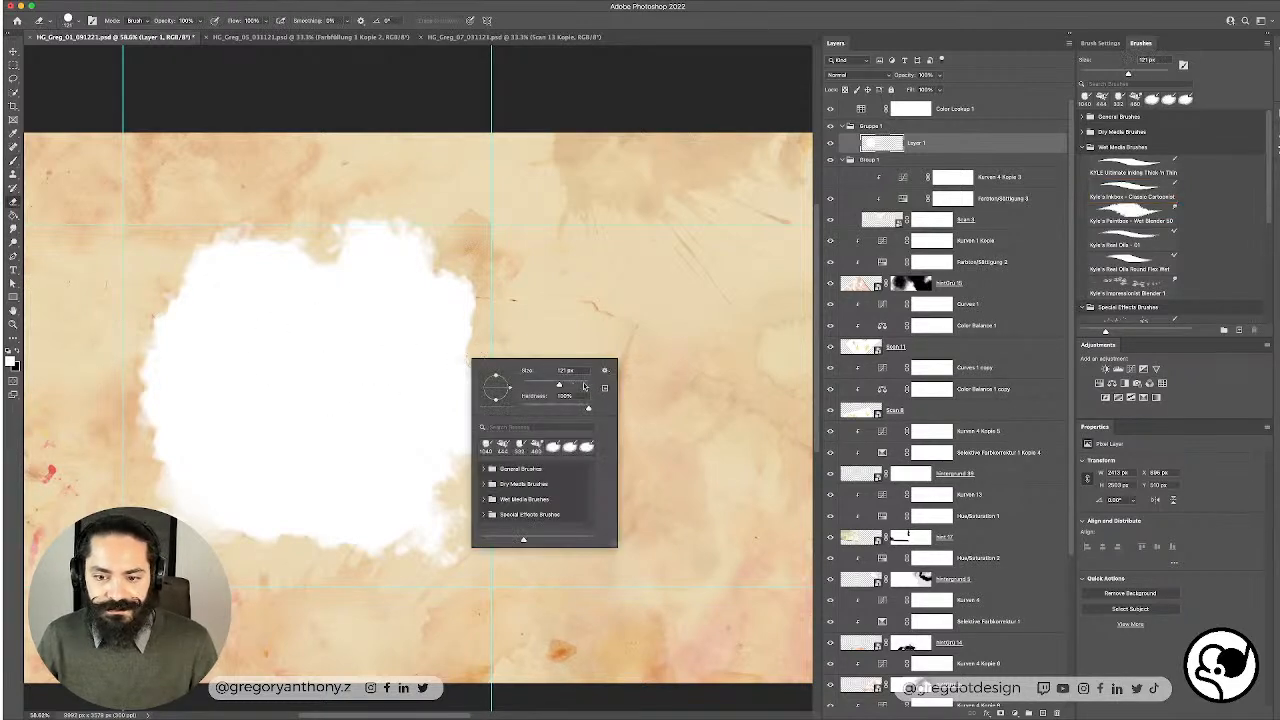
click(1130, 212)
right_click(428, 294)
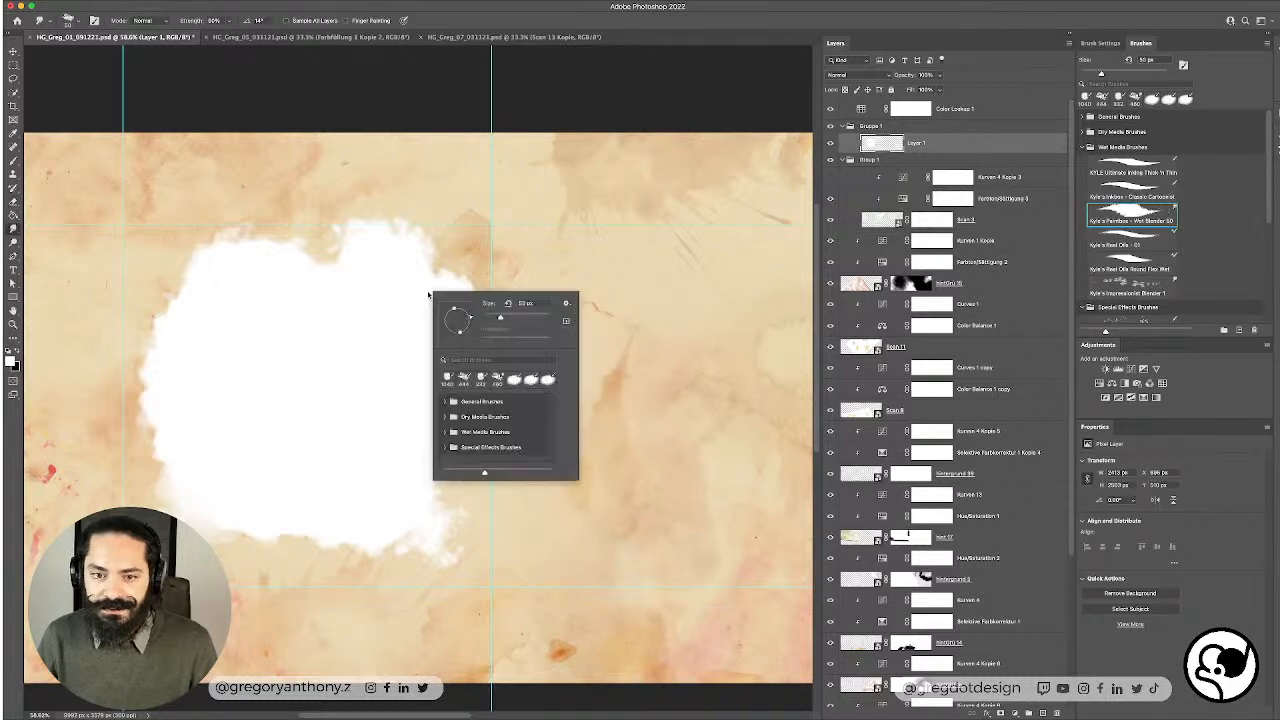
click(534, 317)
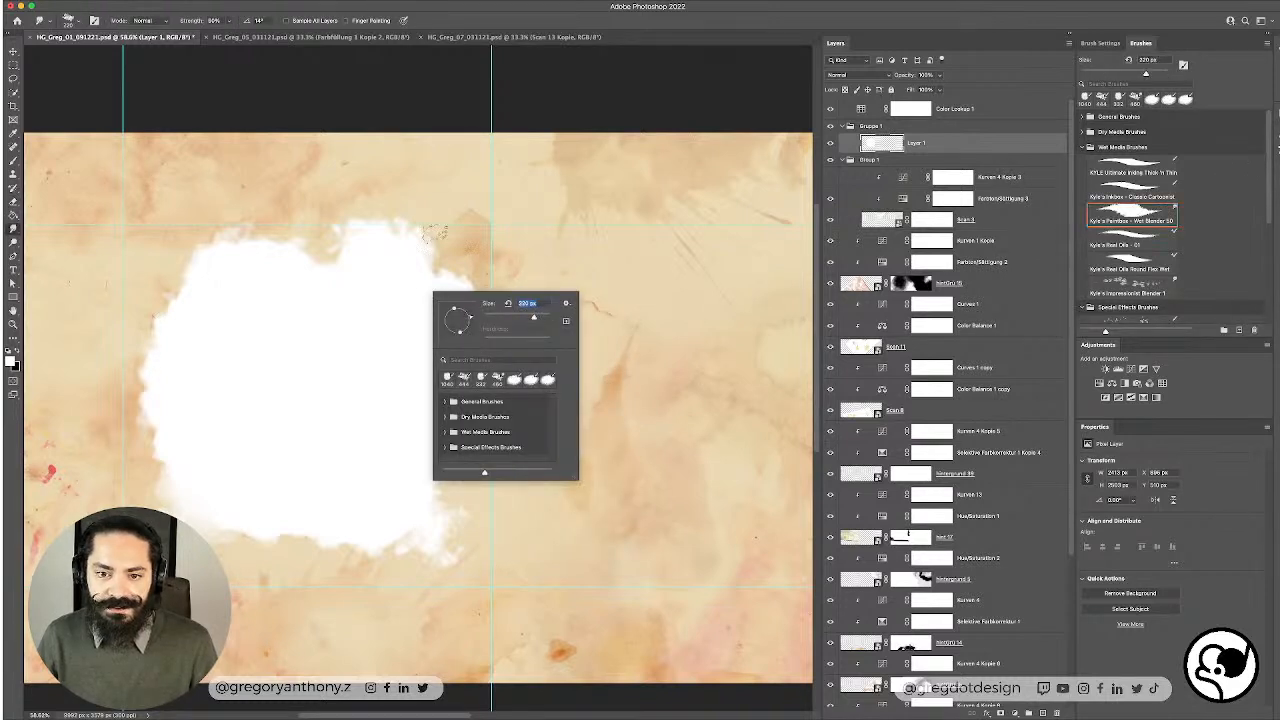
drag(440, 229, 469, 423)
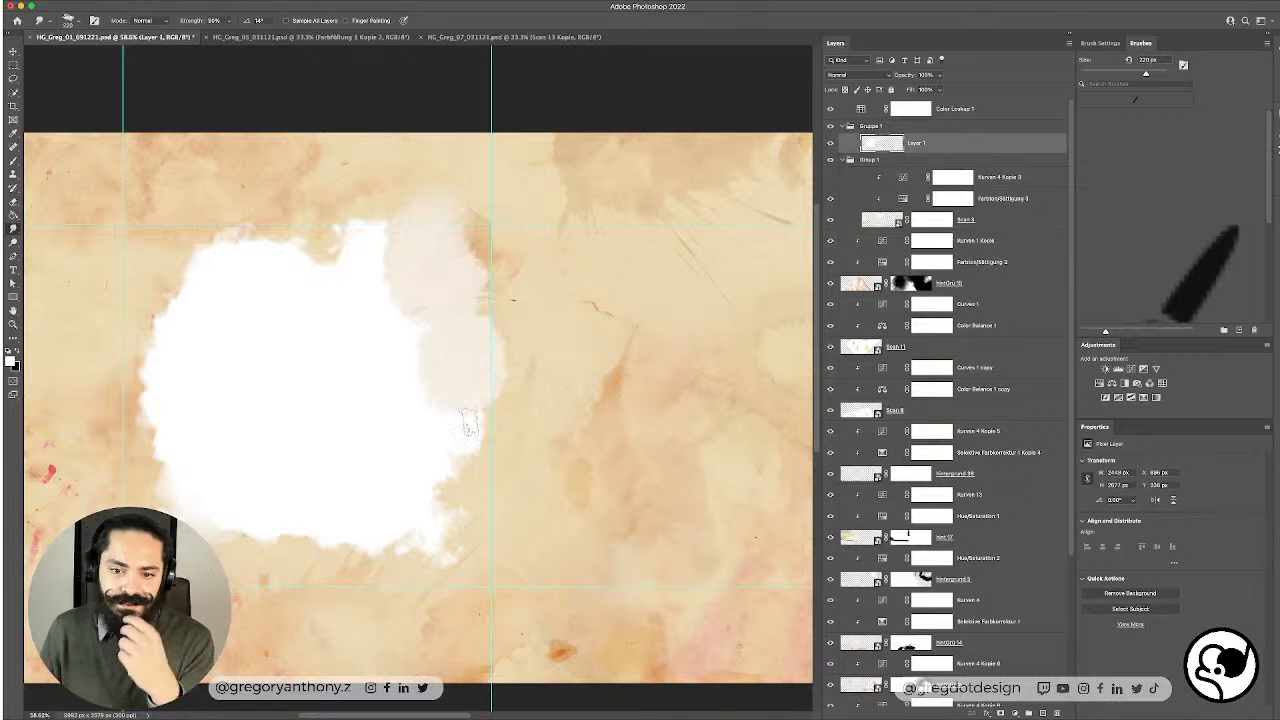
mouse_move(310, 258)
mouse_down()
mouse_move(257, 251)
mouse_move(224, 272)
mouse_move(150, 385)
mouse_move(148, 478)
mouse_move(198, 538)
mouse_up()
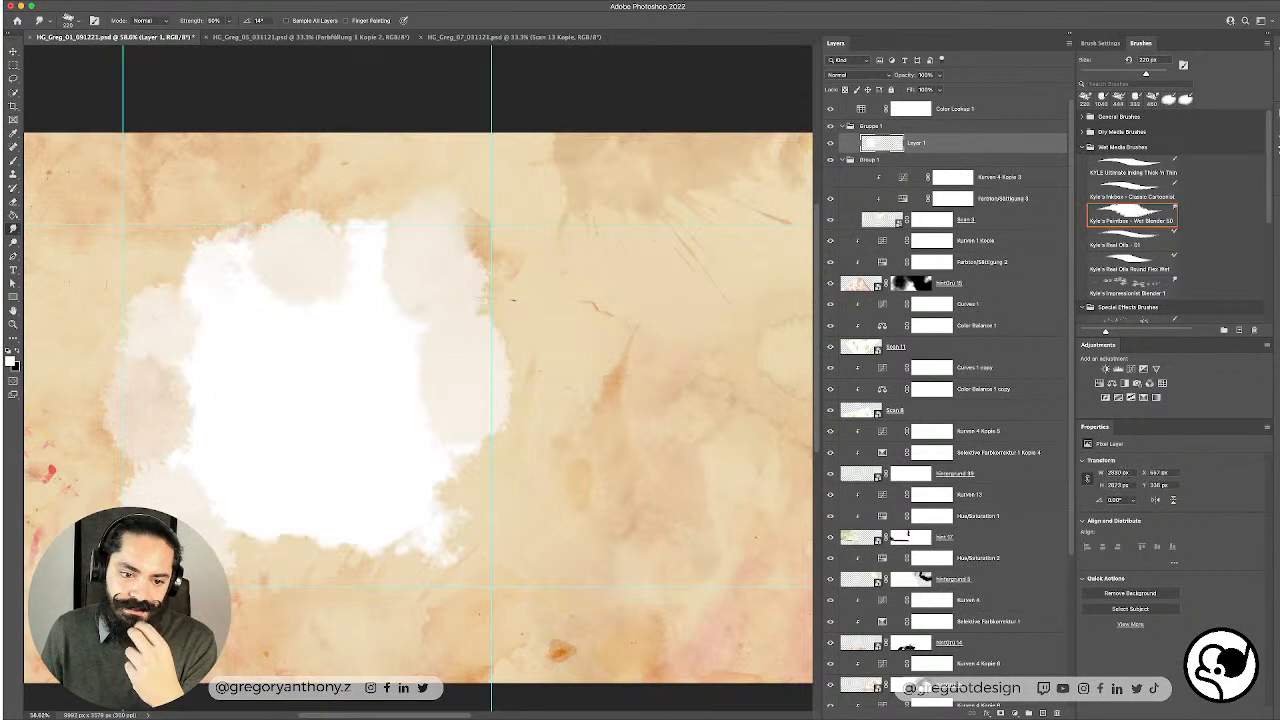
drag(148, 425, 90, 375)
mouse_move(162, 222)
mouse_down()
mouse_move(170, 302)
mouse_move(133, 385)
mouse_move(280, 607)
mouse_up()
mouse_move(498, 528)
mouse_down()
mouse_move(445, 494)
mouse_move(409, 446)
mouse_move(347, 411)
mouse_up()
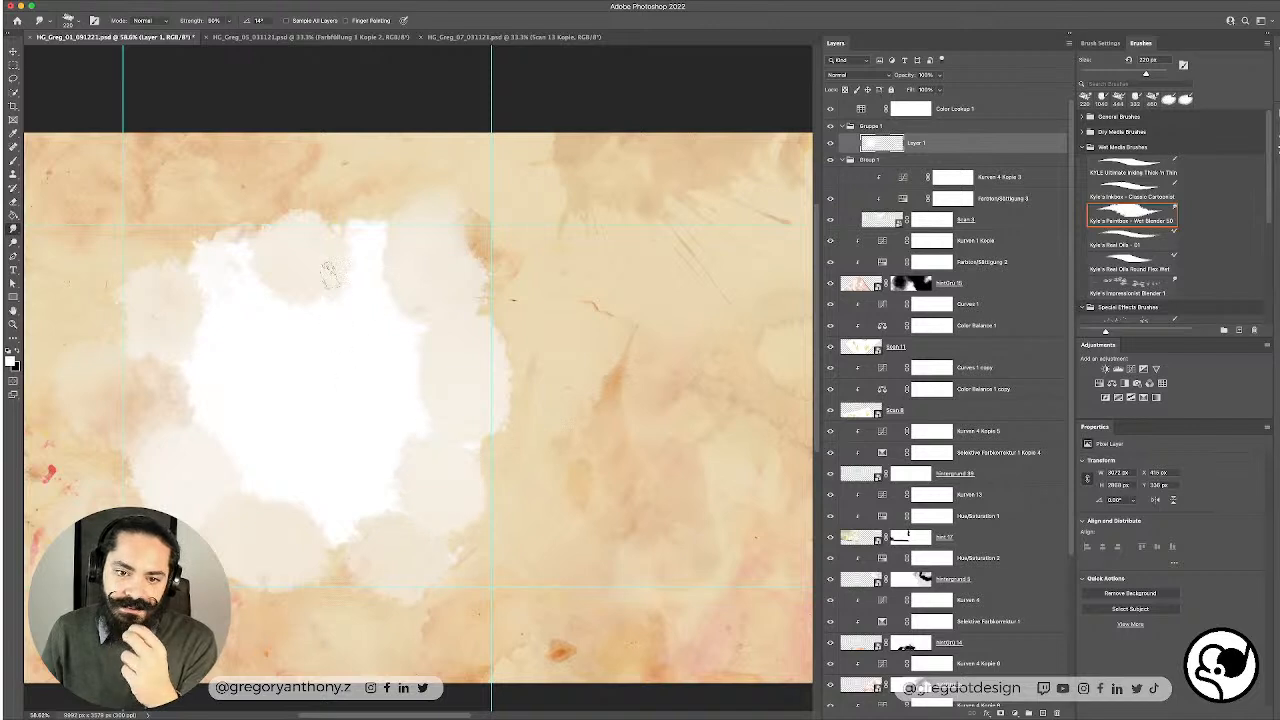
drag(389, 166, 316, 319)
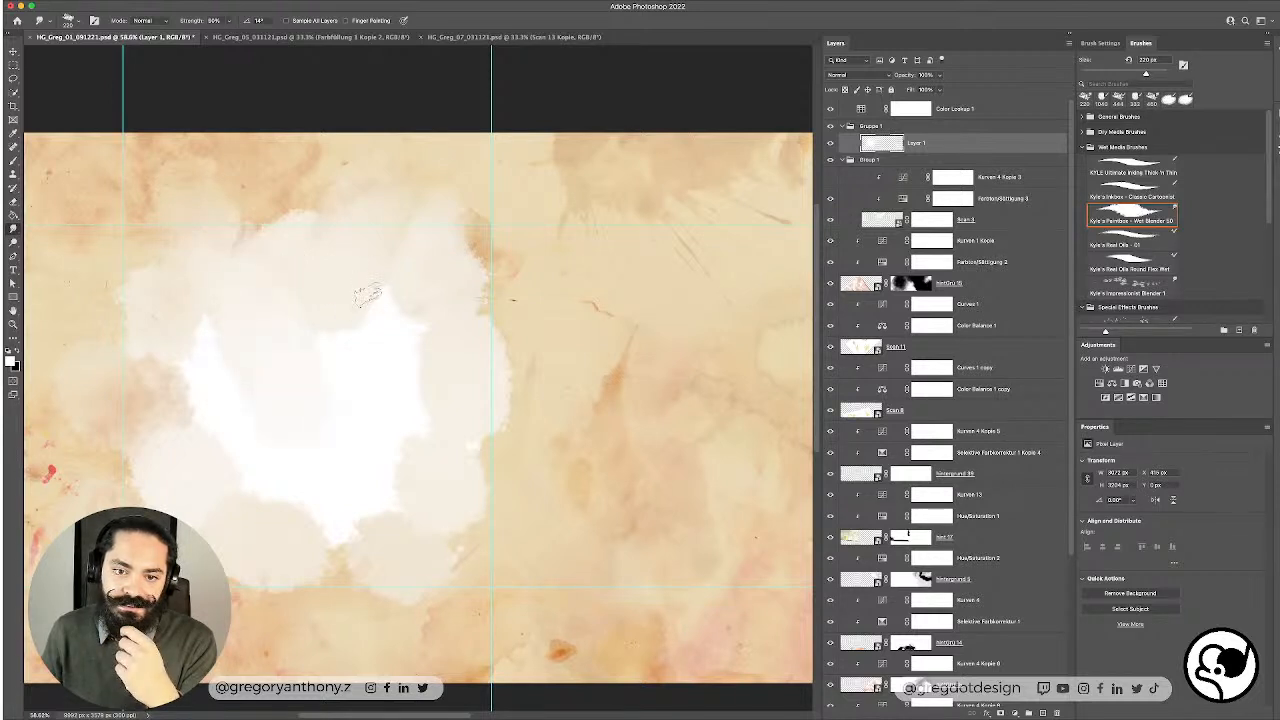
Step: Shrink the smudge brush to about 78 px and lower Layer 1's opacity to about 38%
right_click(395, 308)
drag(482, 342, 476, 337)
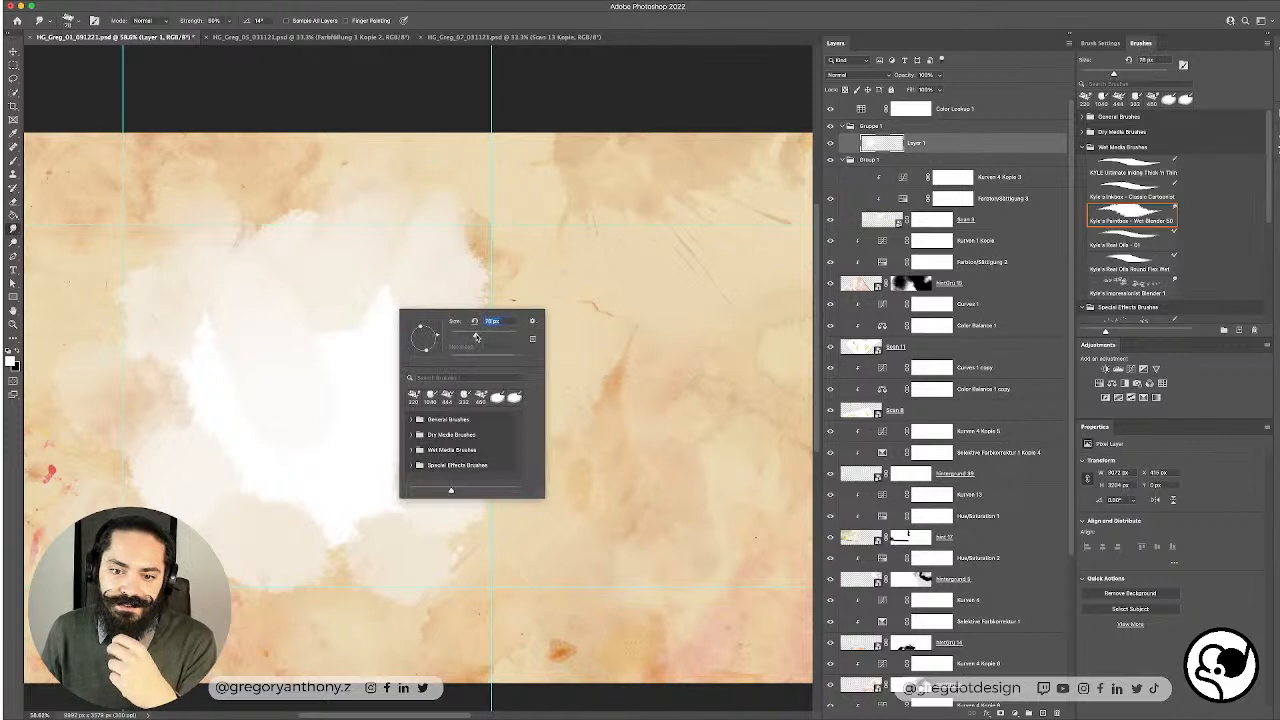
click(962, 143)
click(939, 75)
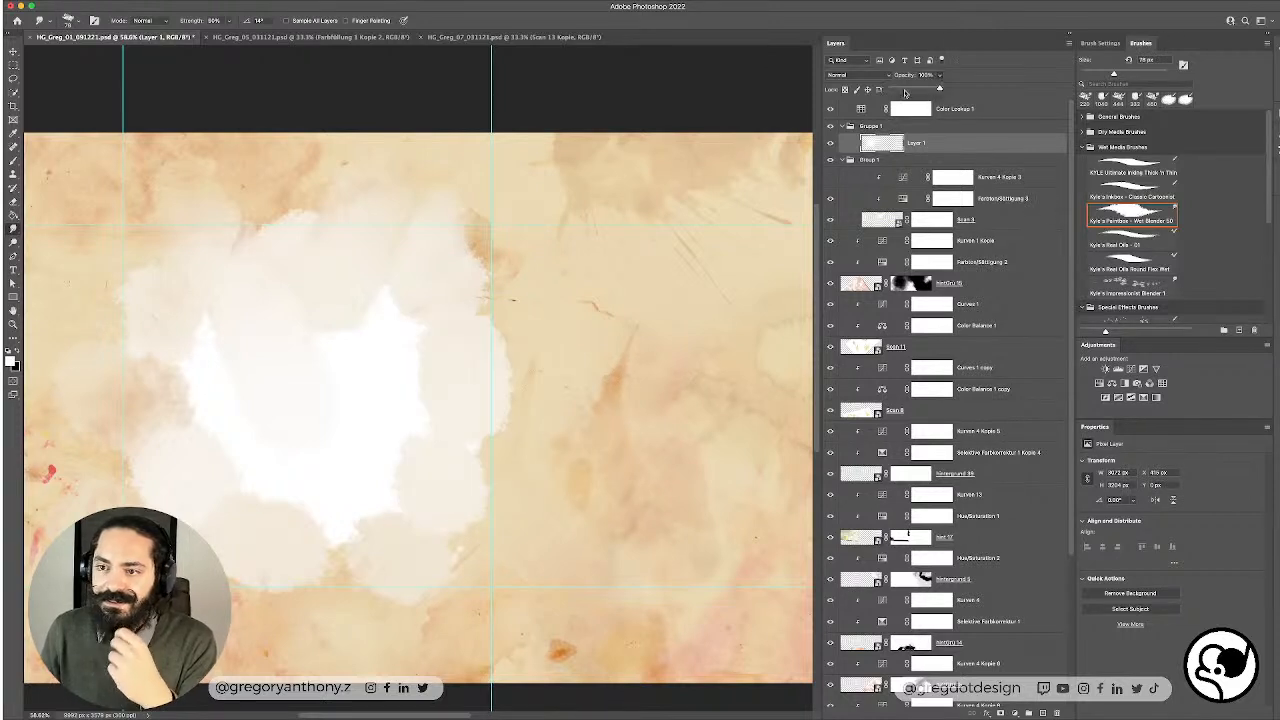
drag(902, 90, 908, 90)
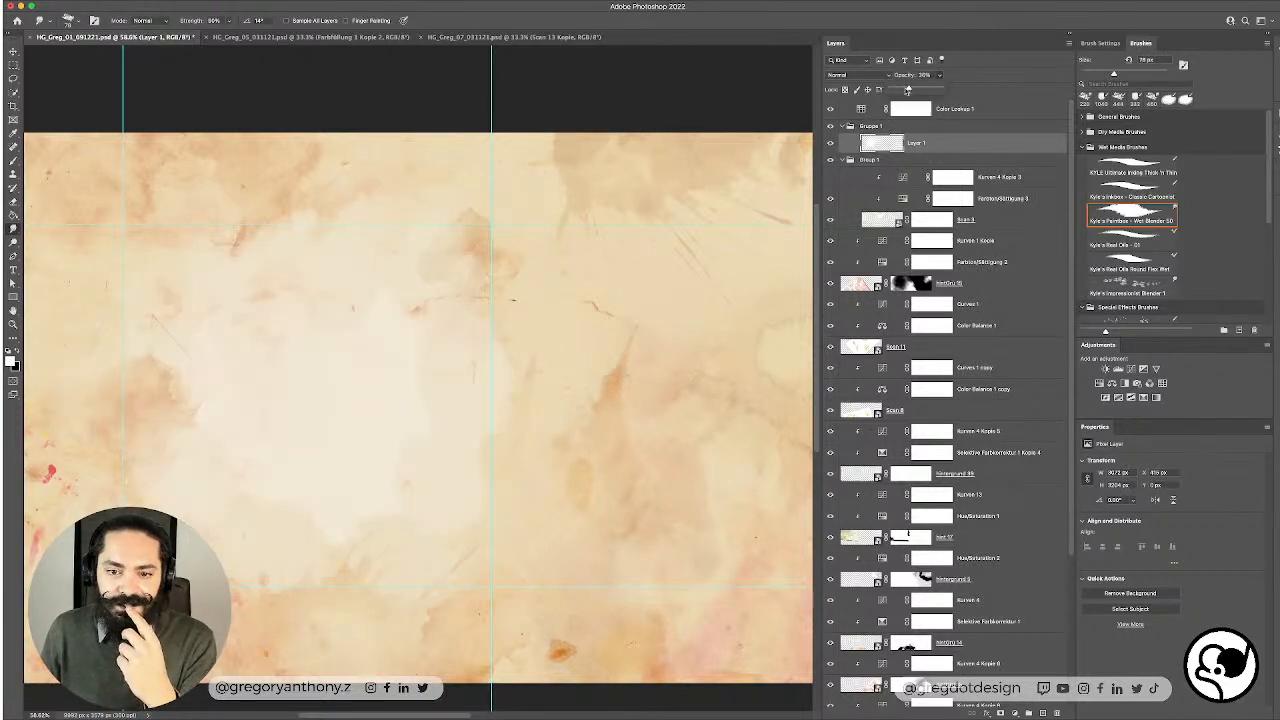
Step: Check the softened patch against the whole background and add a layer mask to Layer 1
scroll(392, 350, down, 5)
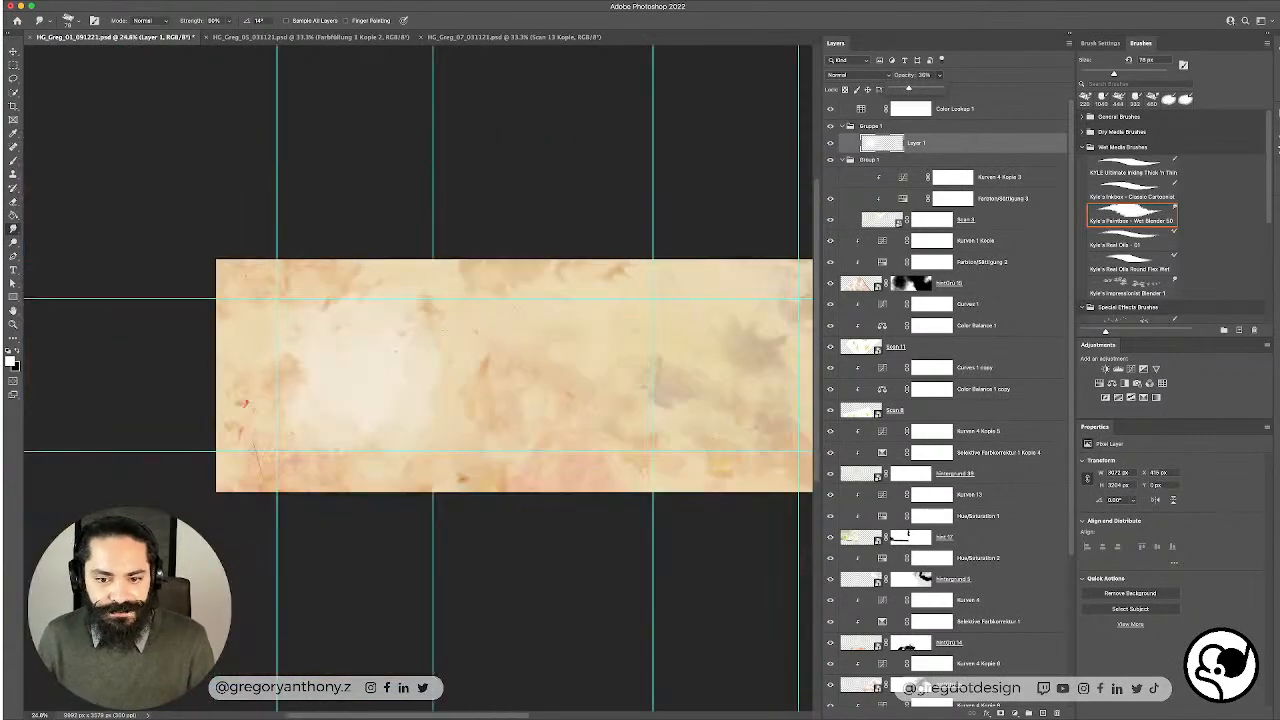
scroll(385, 353, up, 3)
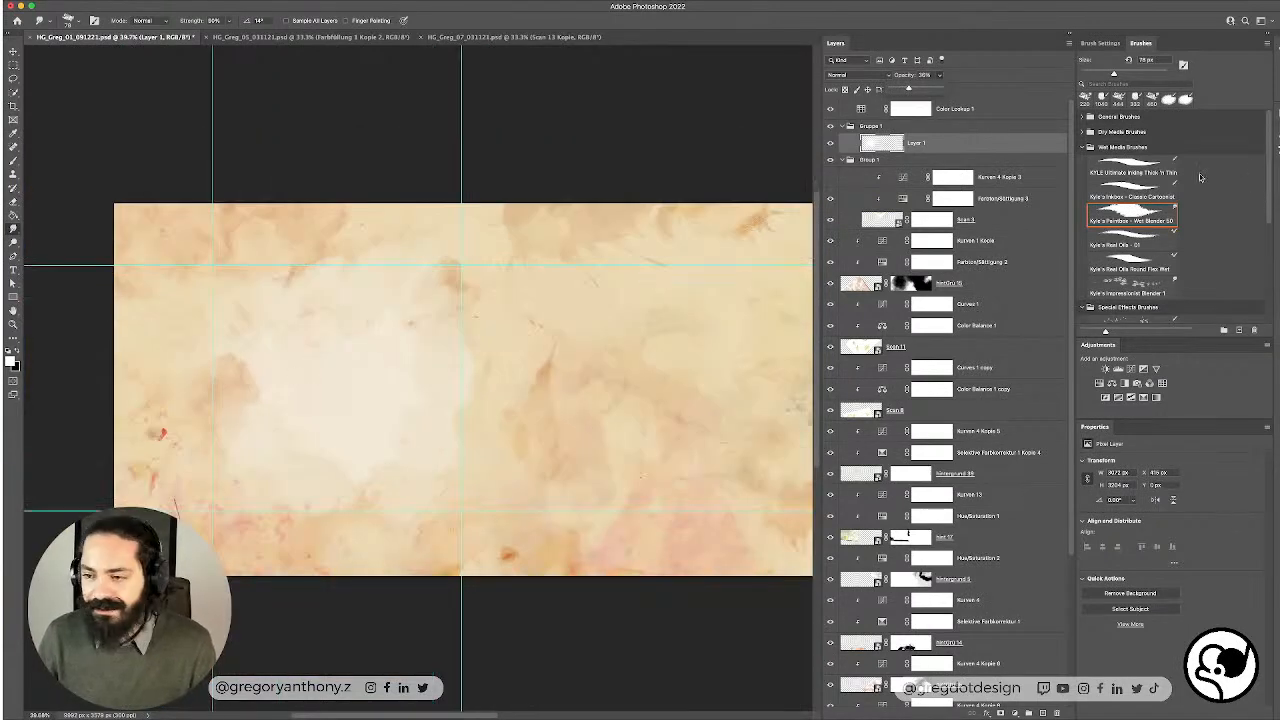
scroll(1113, 232, down, 3)
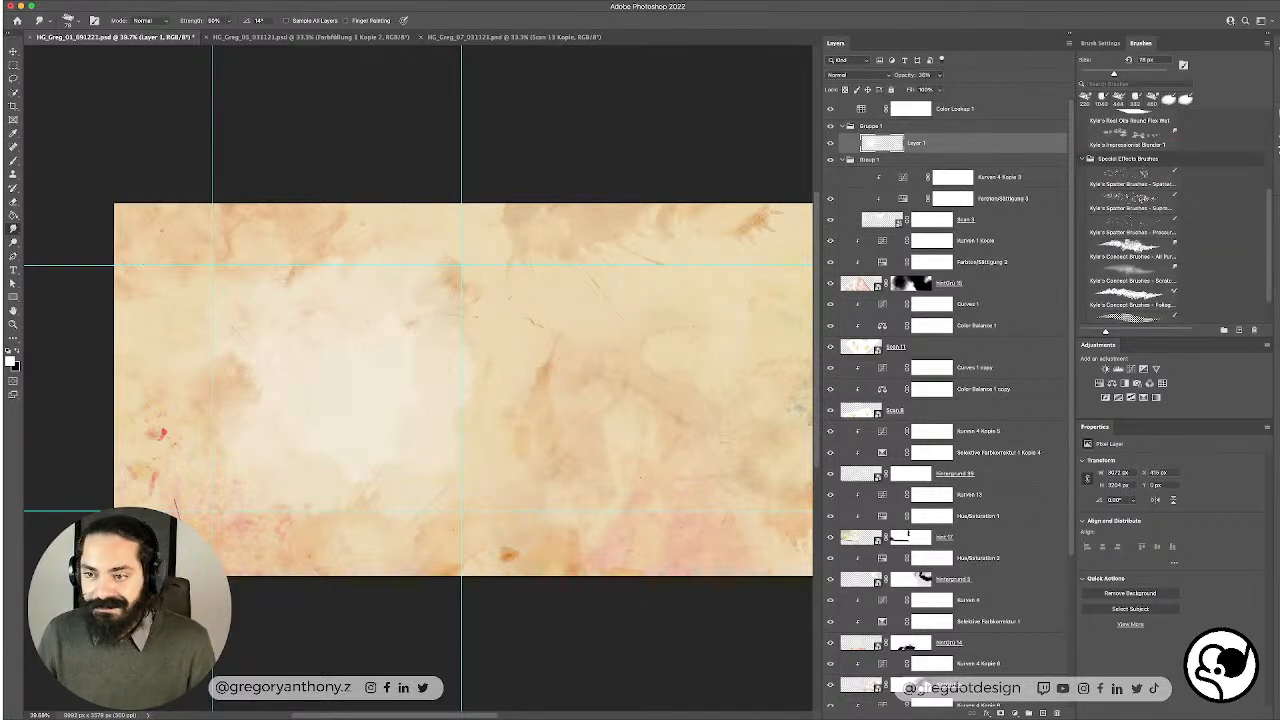
click(1000, 713)
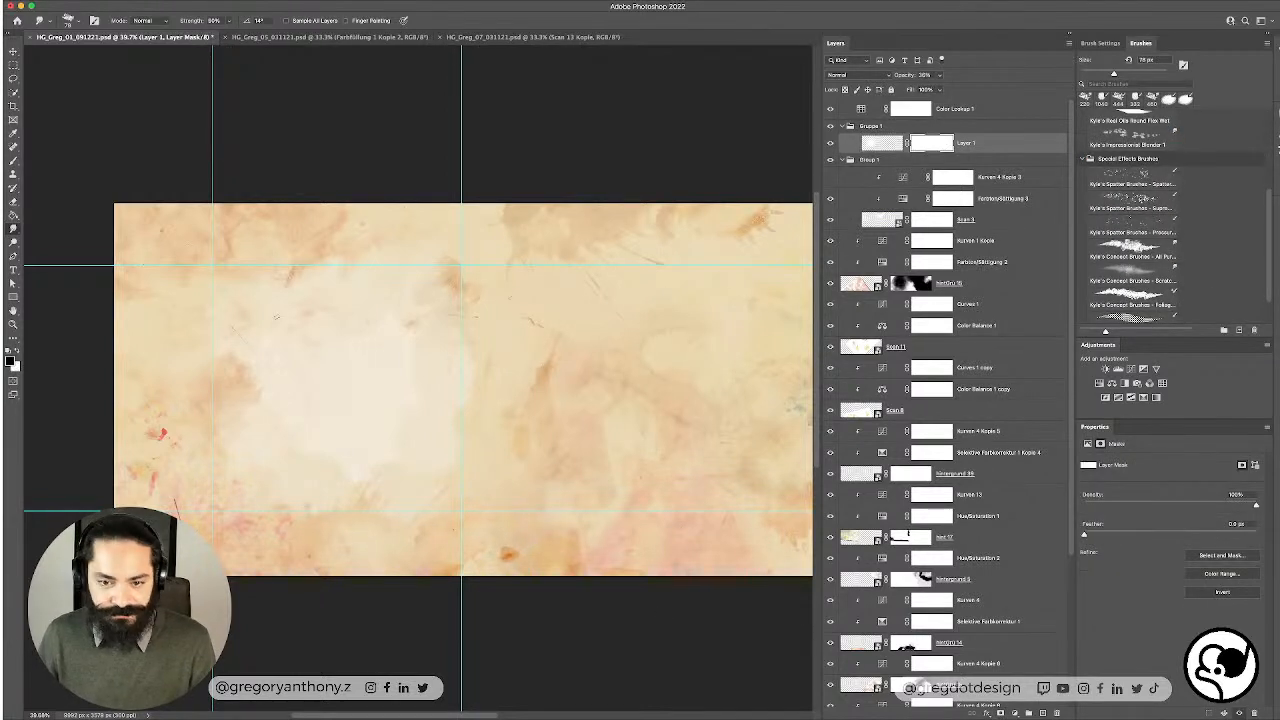
right_click(423, 380)
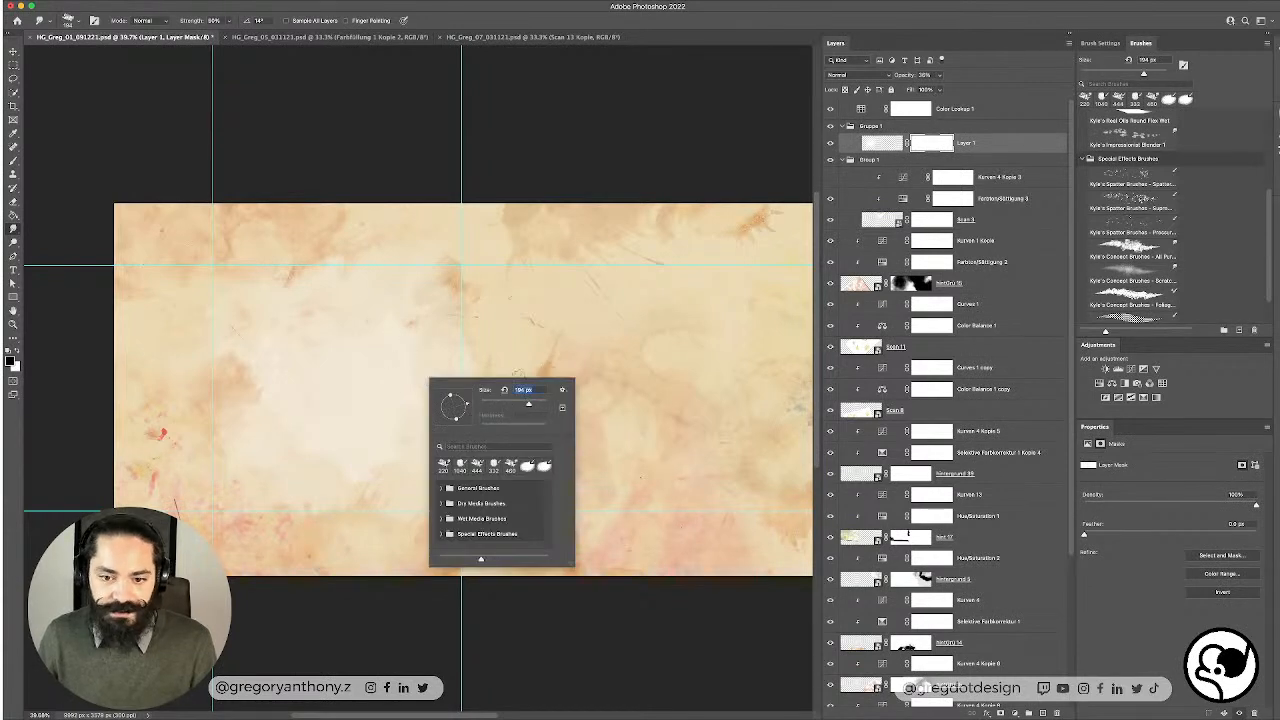
click(541, 405)
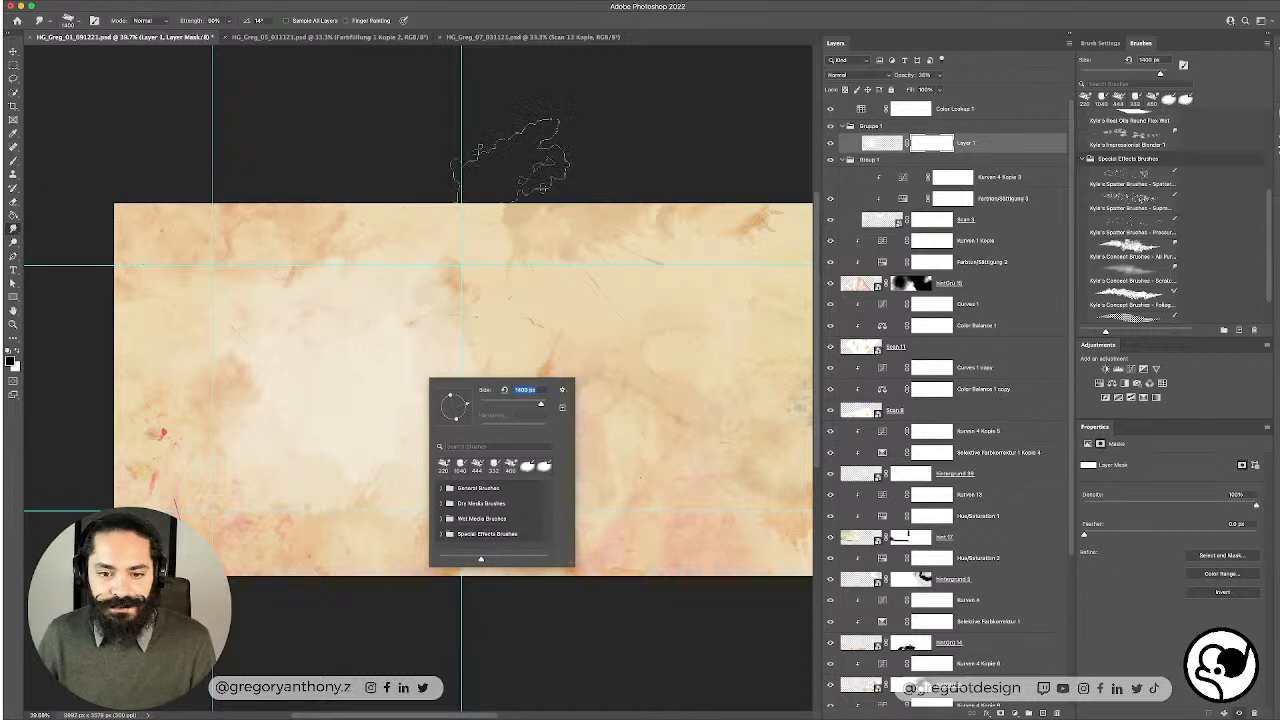
click(497, 164)
Step: Try black dabs on Layer 1's mask with the Classic Cartoonist brush at full opacity, and undo them
key(b)
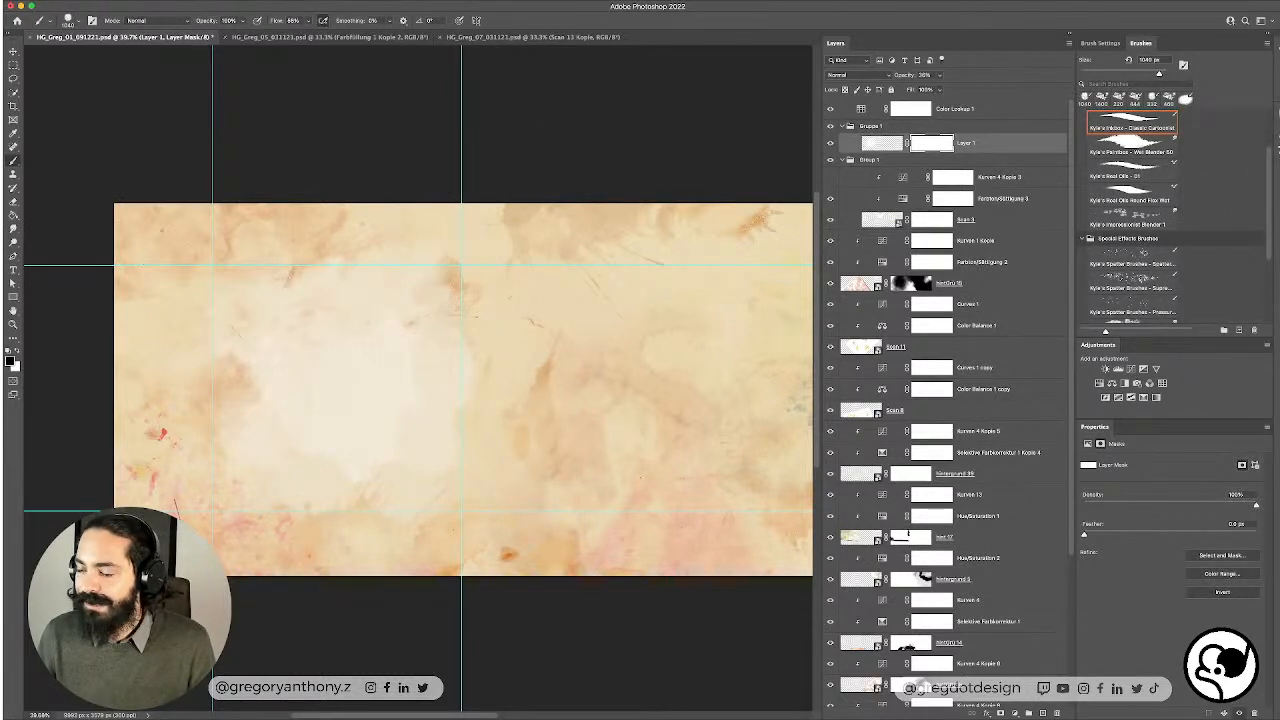
scroll(1235, 297, down, 3)
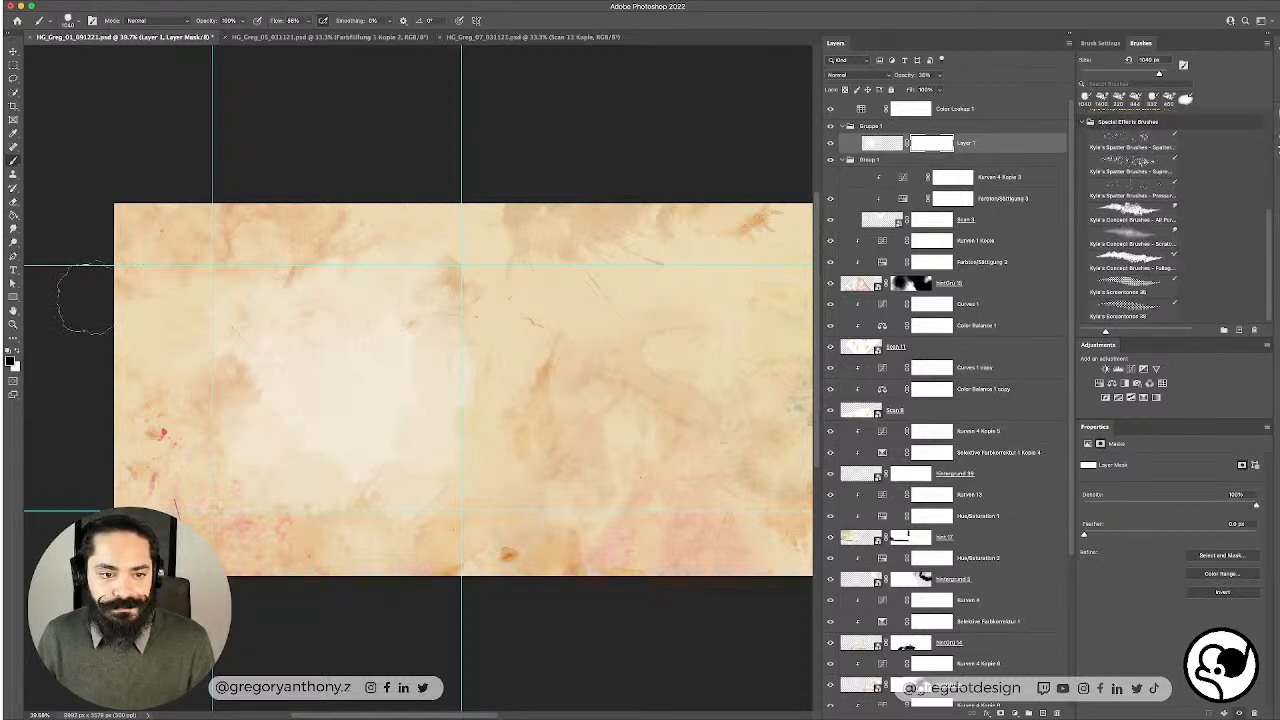
click(430, 315)
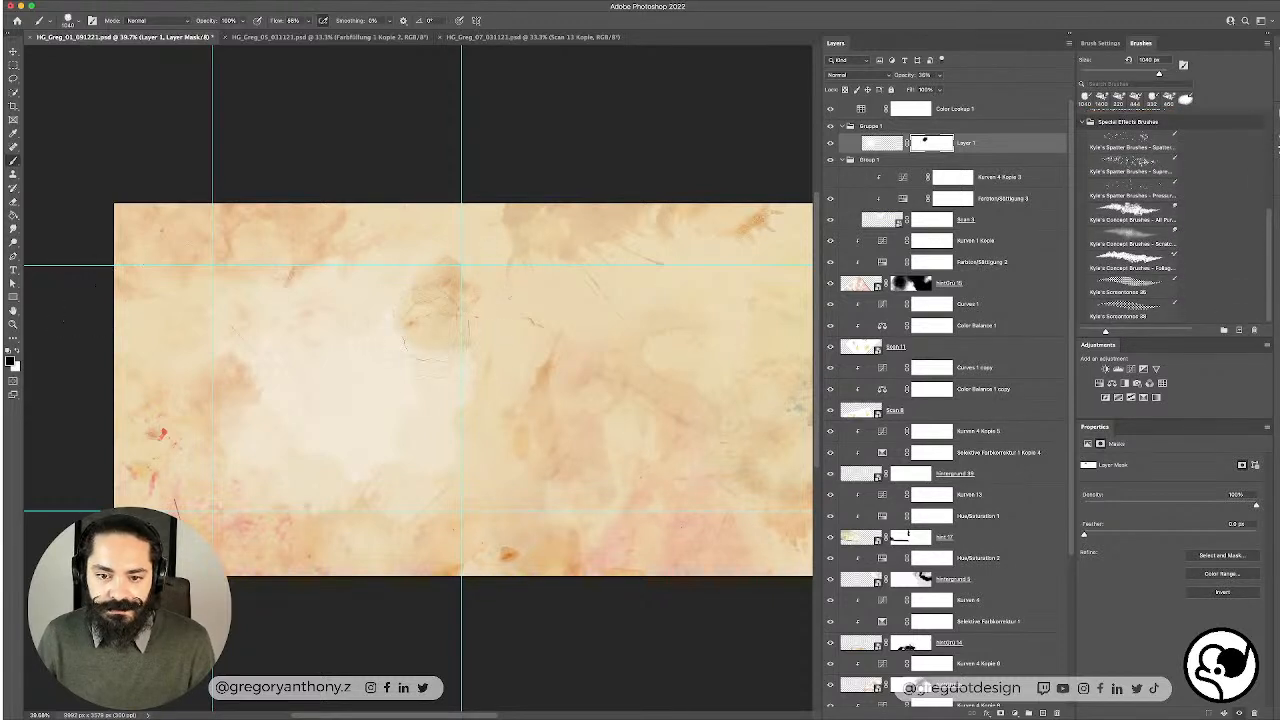
key(super+z)
click(409, 310)
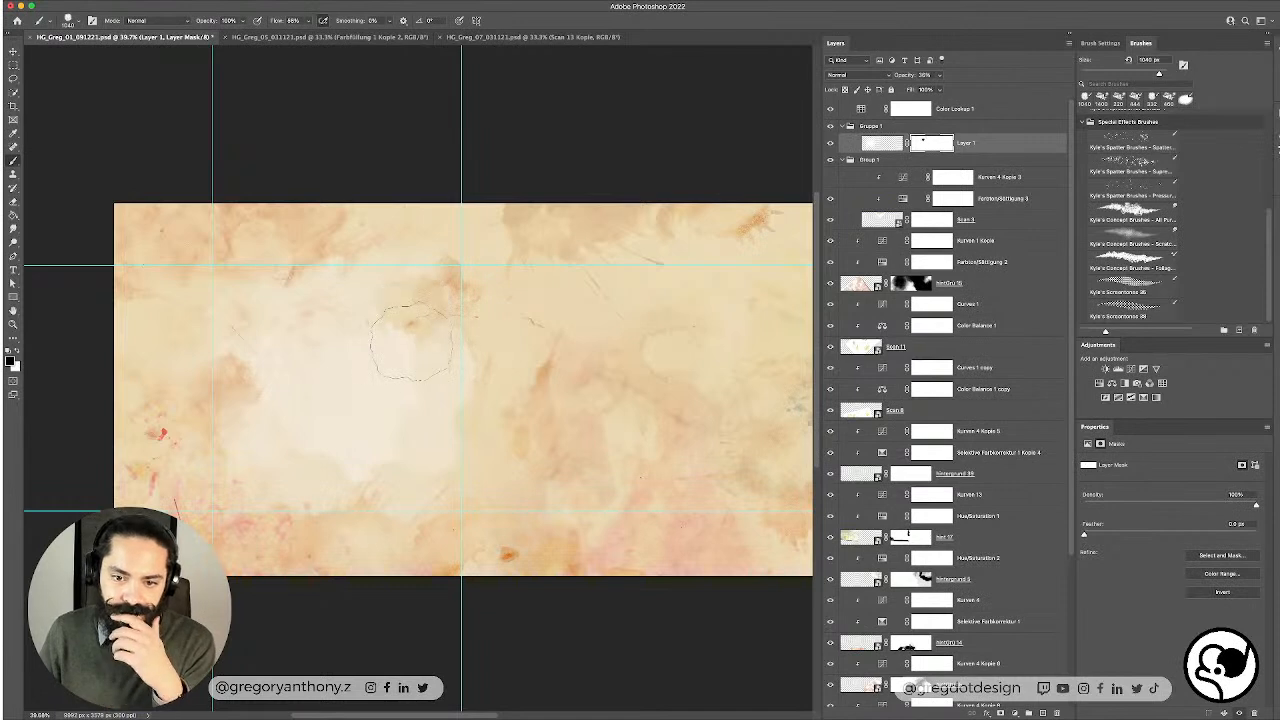
key(super+z)
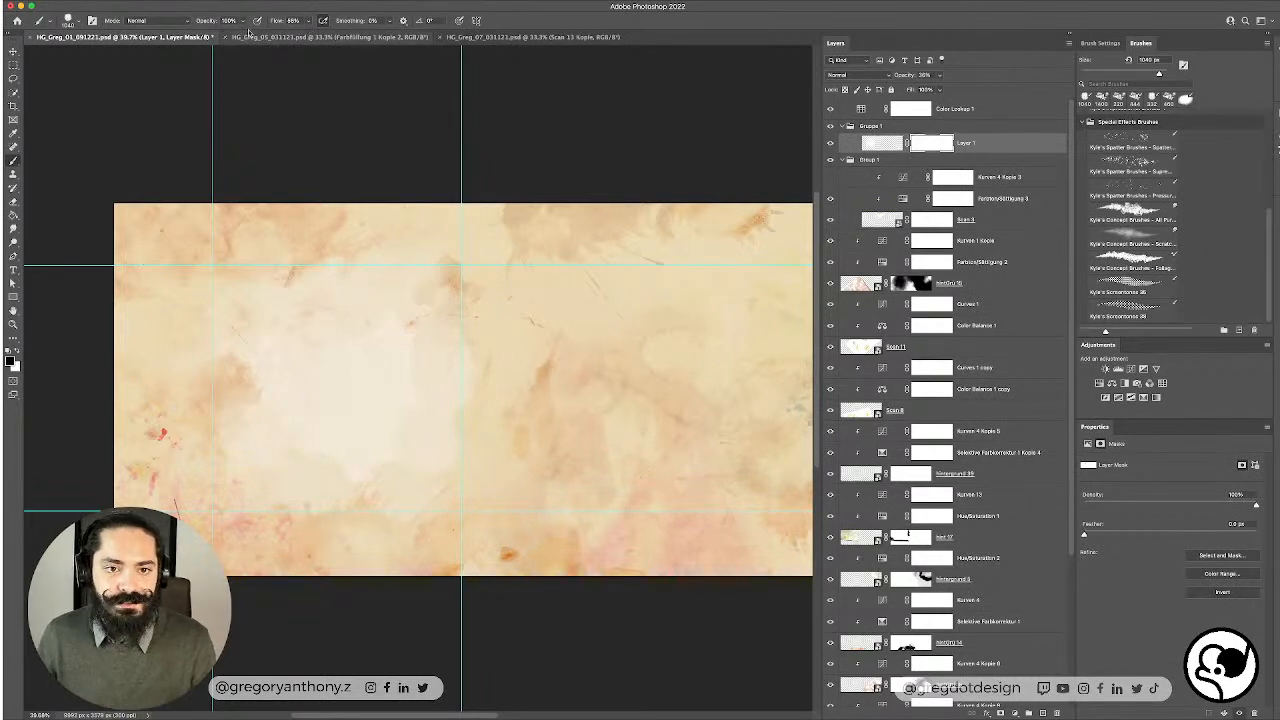
Step: Paint black over the white patch on Layer 1's mask with the brush at 54% opacity to blend it in
key(5)
key(4)
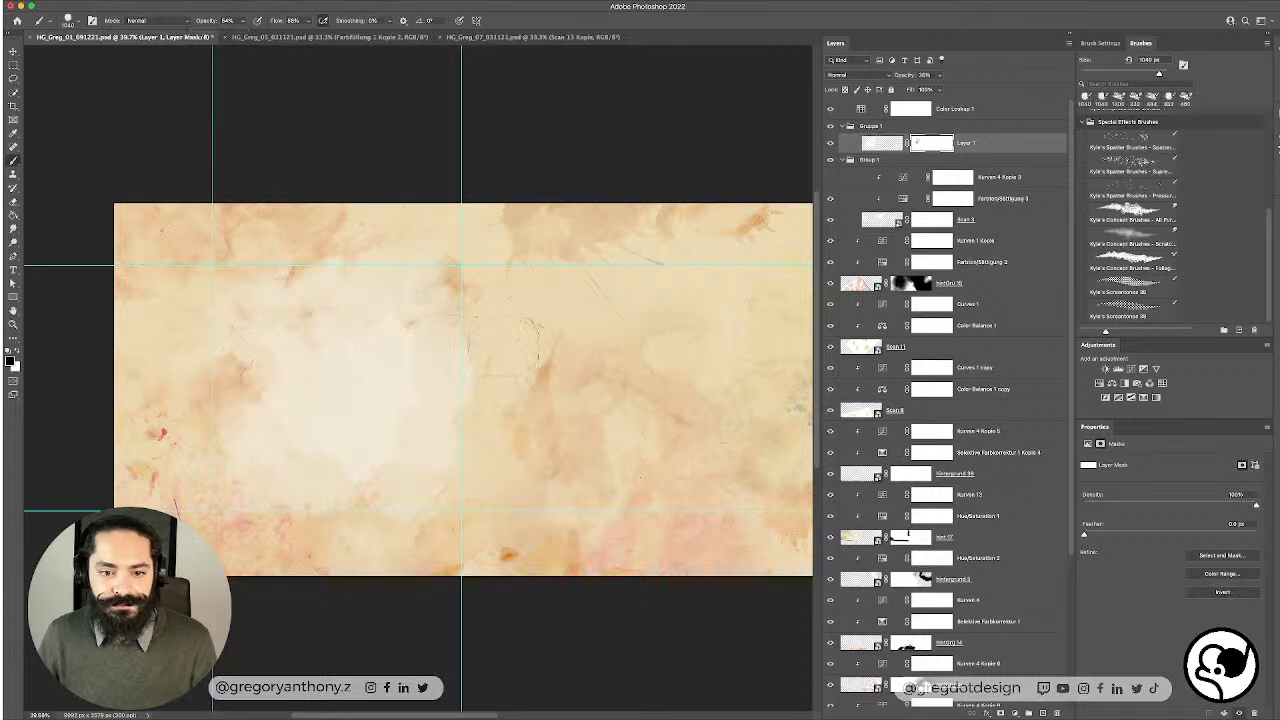
mouse_move(407, 297)
mouse_down()
mouse_move(281, 394)
mouse_move(303, 461)
mouse_move(511, 332)
mouse_up()
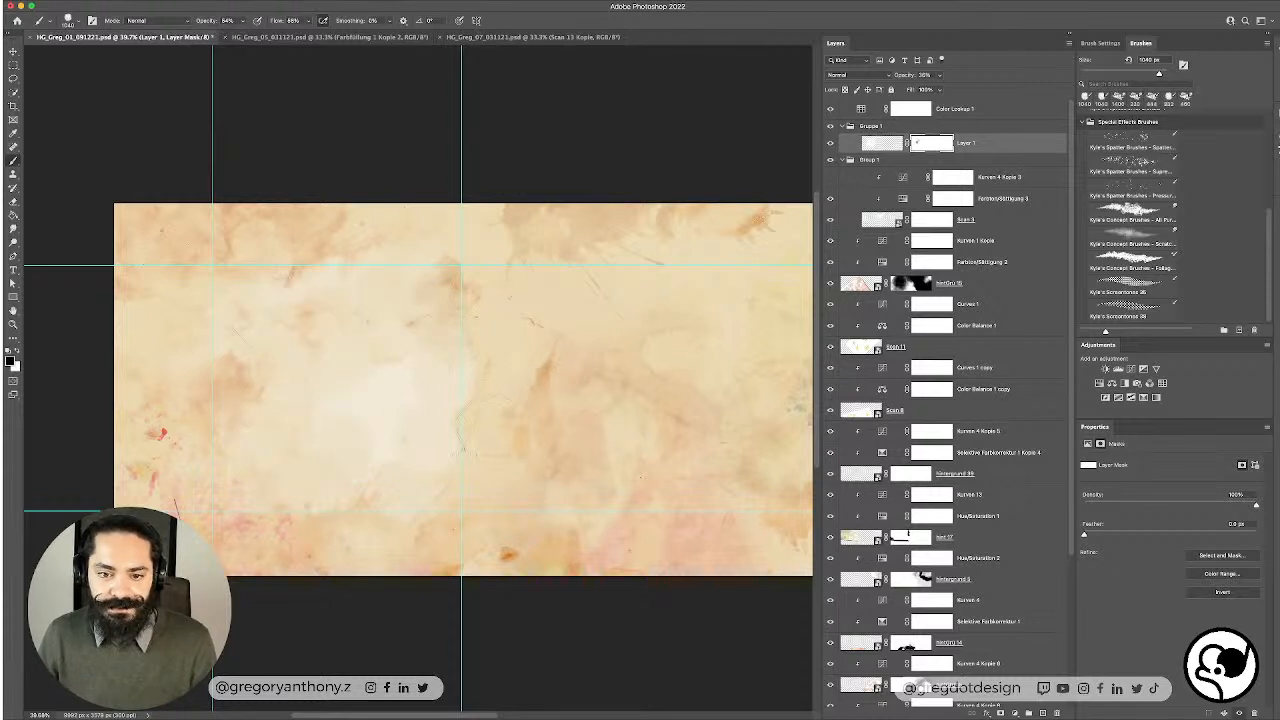
mouse_move(492, 424)
mouse_down()
mouse_move(507, 367)
mouse_move(418, 351)
mouse_up()
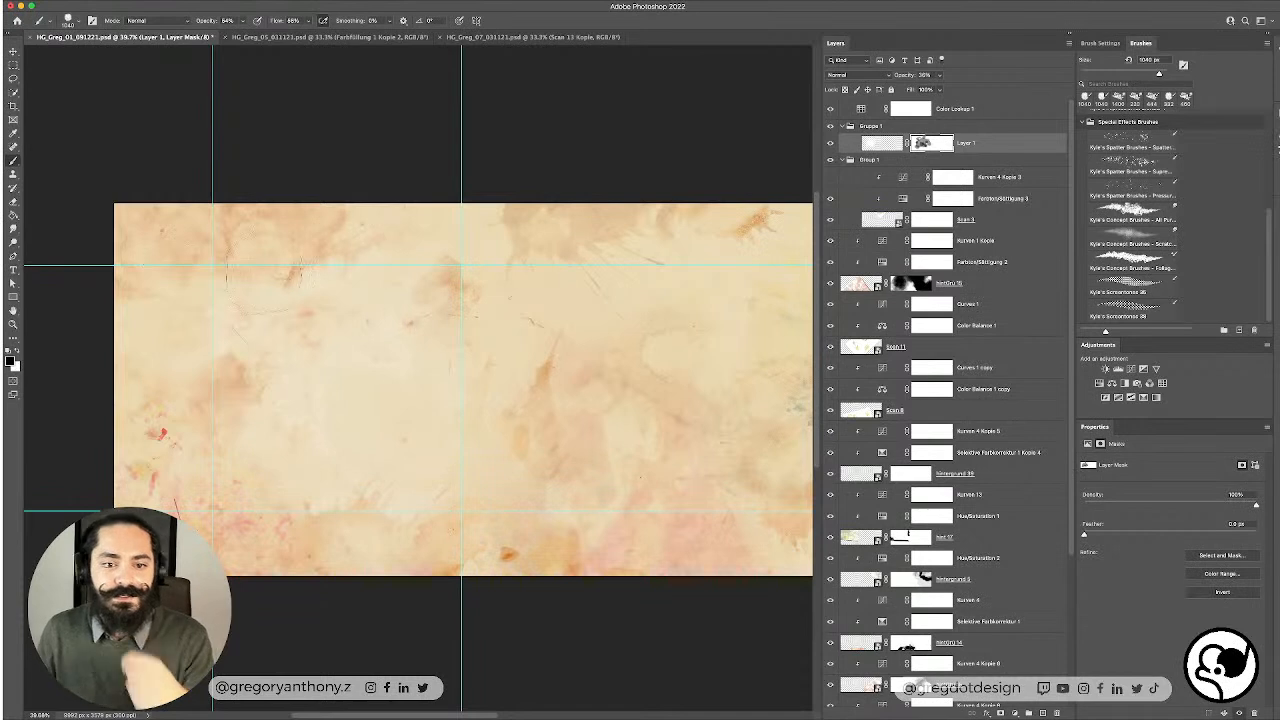
Step: Compare the background with and without Layer 1, and raise the layer's opacity to about 62%
scroll(420, 350, down, 3)
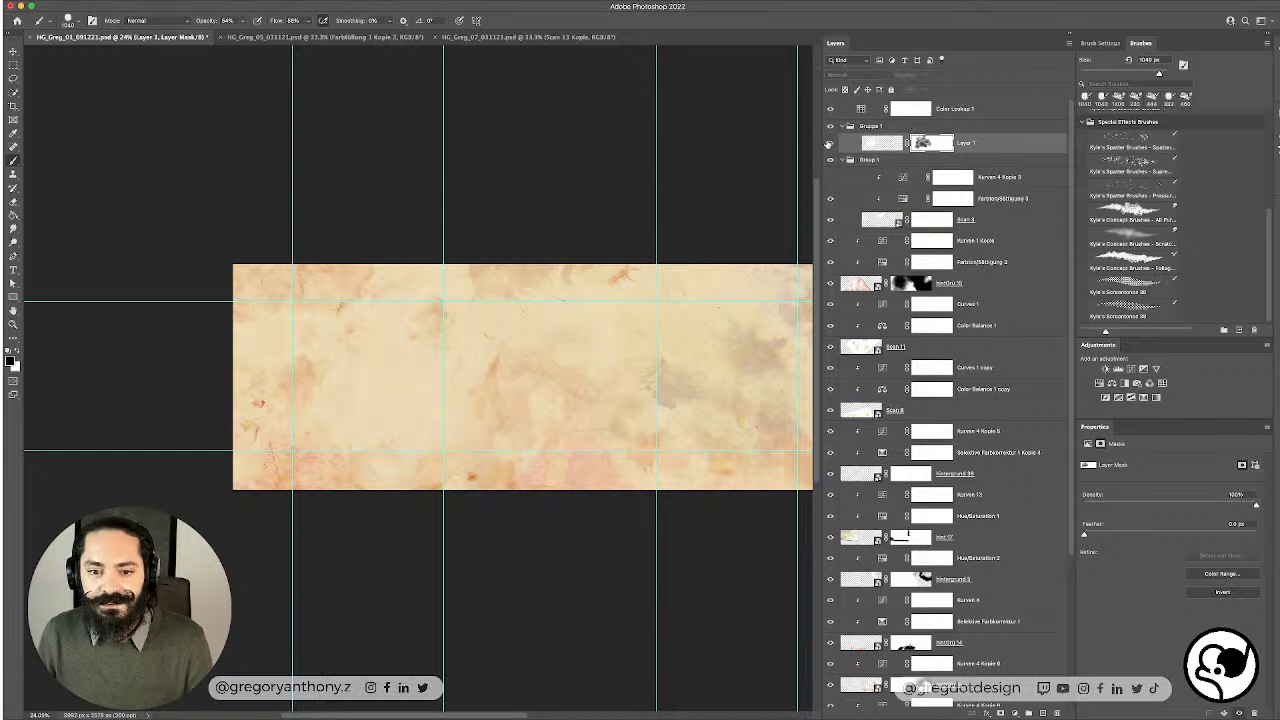
click(1035, 140)
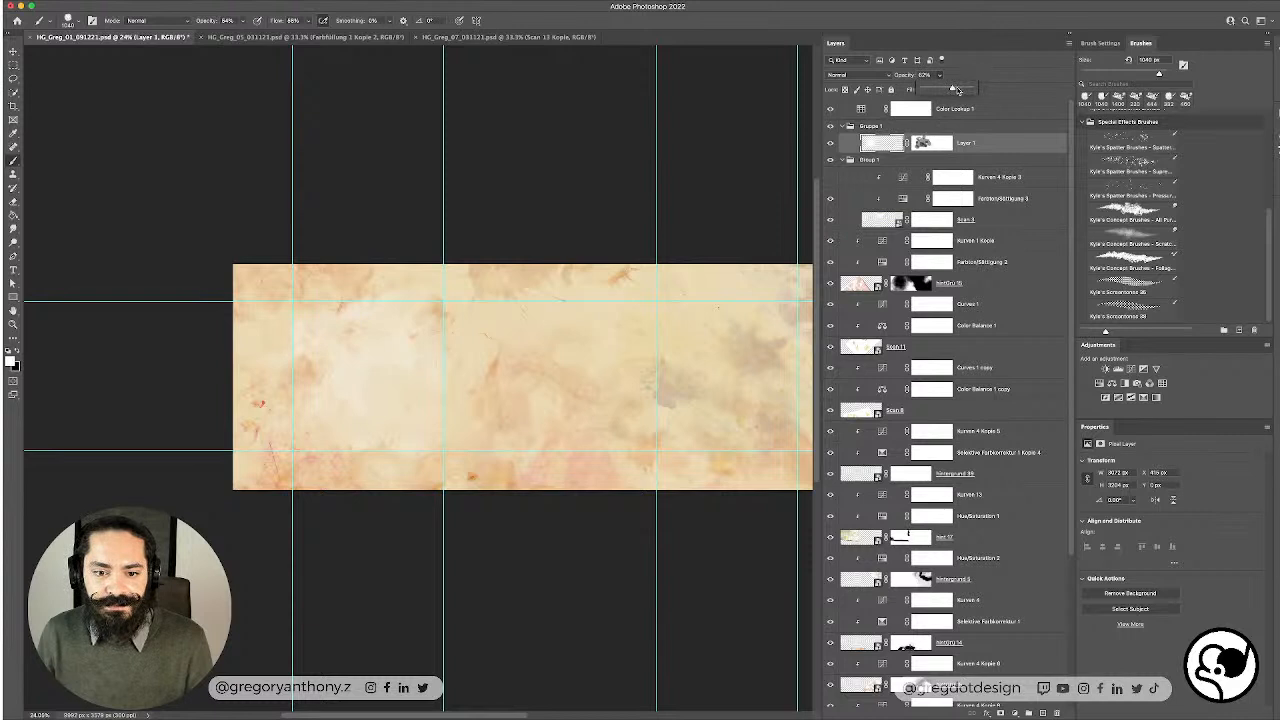
drag(959, 90, 954, 90)
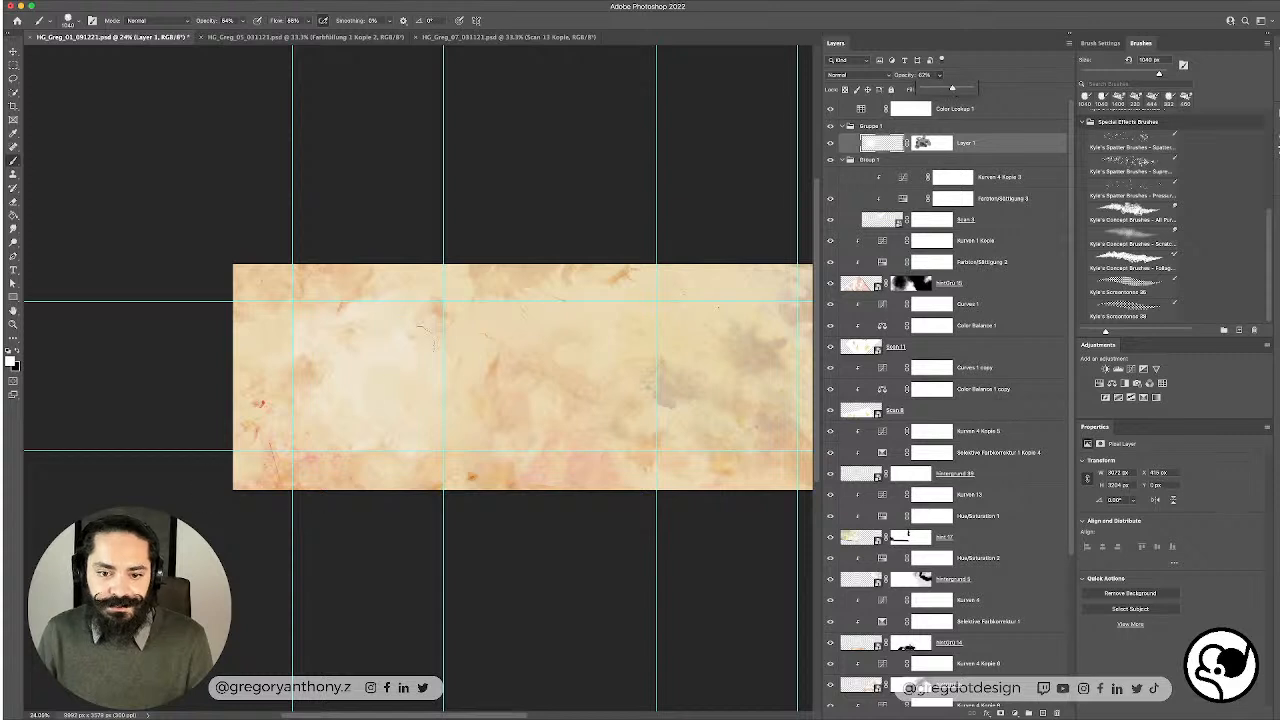
Step: Smudge the white patch on Layer 1's mask with Kyle's Paintbox Wet Blender brush
scroll(388, 353, up, 3)
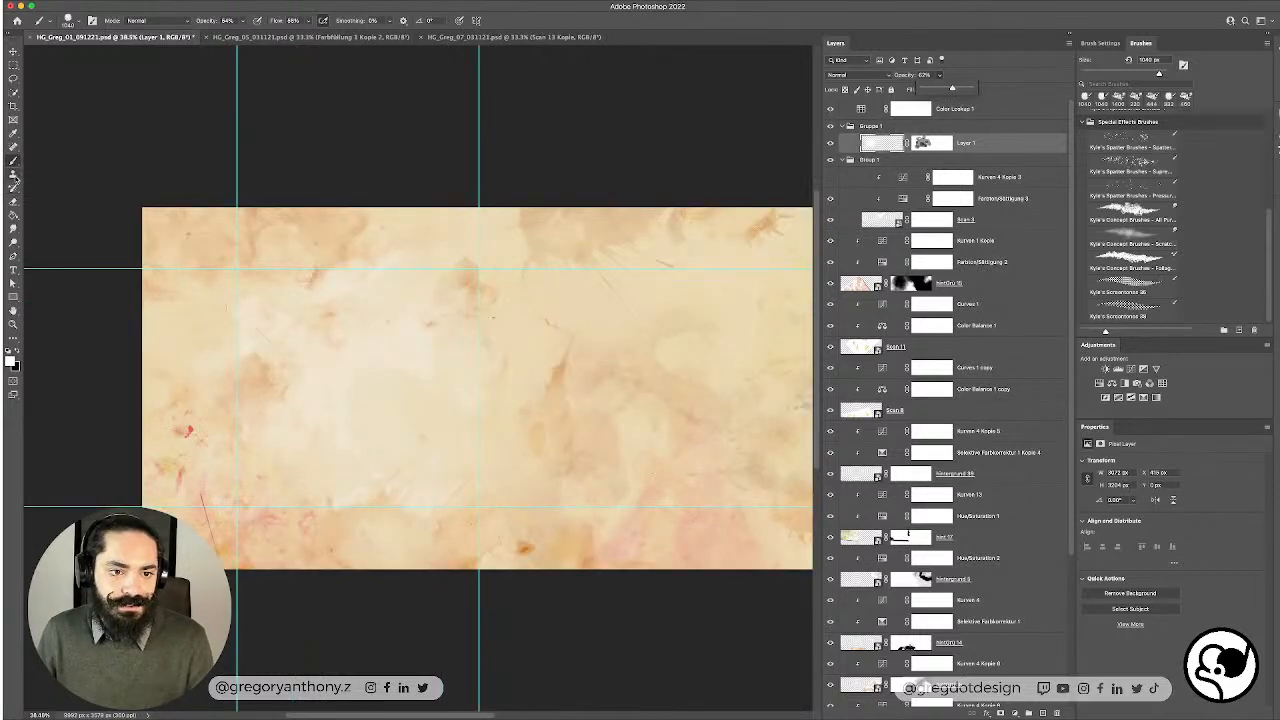
scroll(477, 380, down, 1)
click(922, 143)
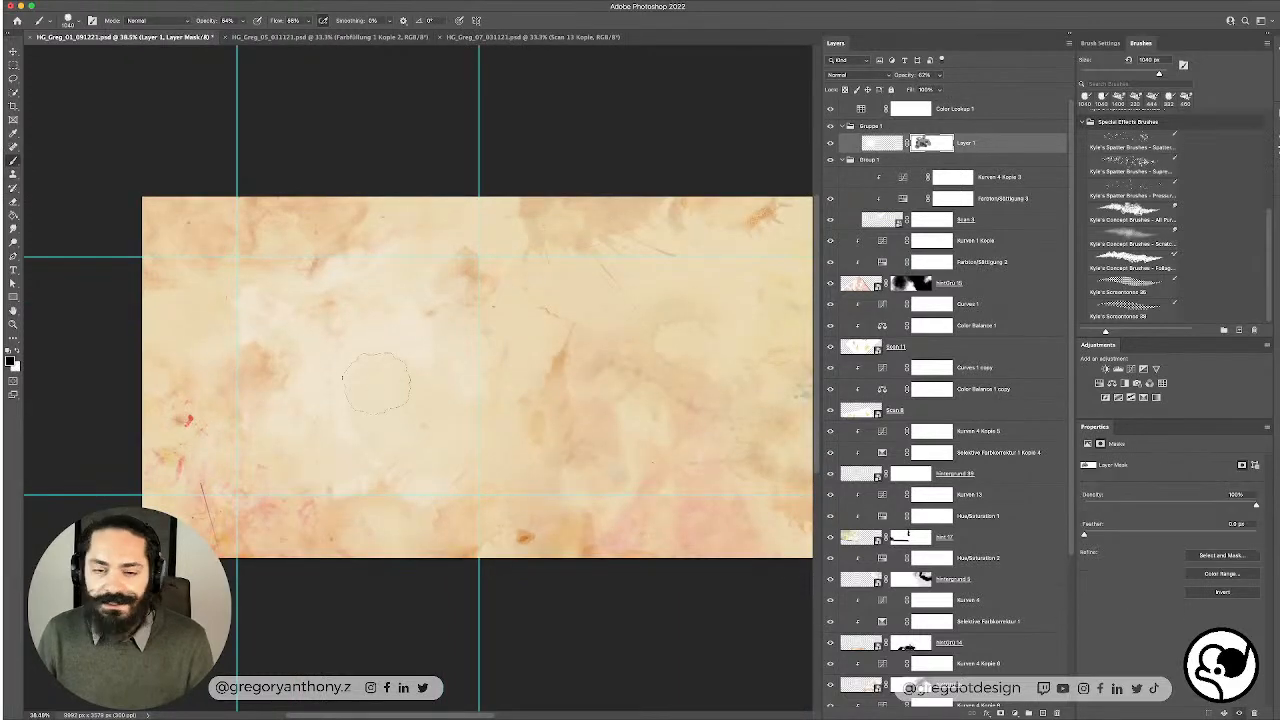
key(x)
click(14, 229)
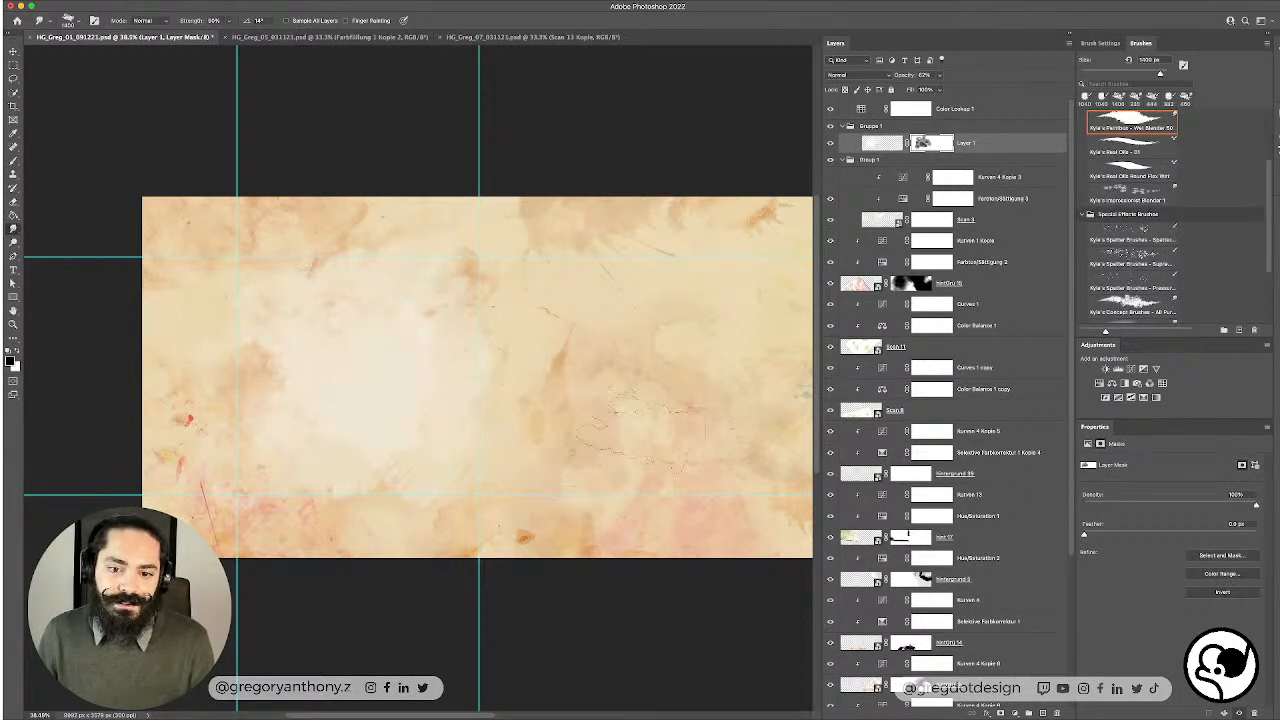
mouse_move(430, 340)
mouse_down()
mouse_move(461, 354)
mouse_move(422, 370)
mouse_up()
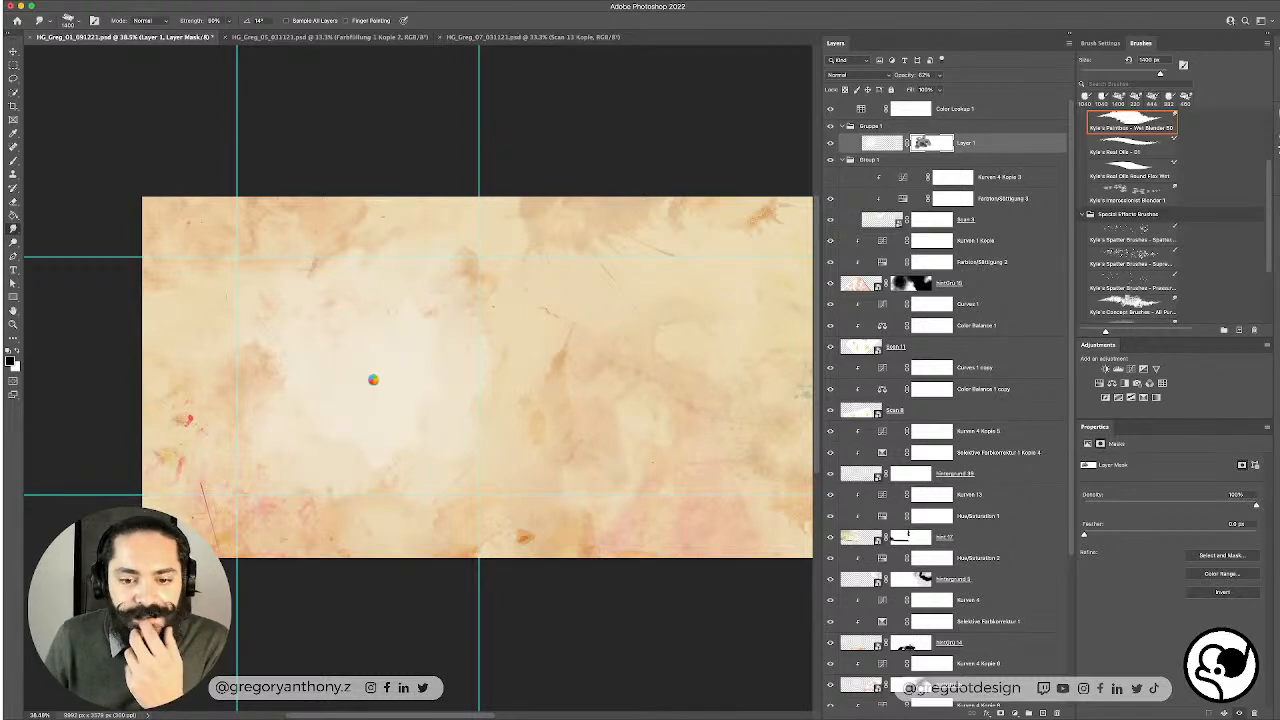
Step: Reduce the smudge brush size and soften the edges of the white patch on Layer 1 itself
right_click(376, 381)
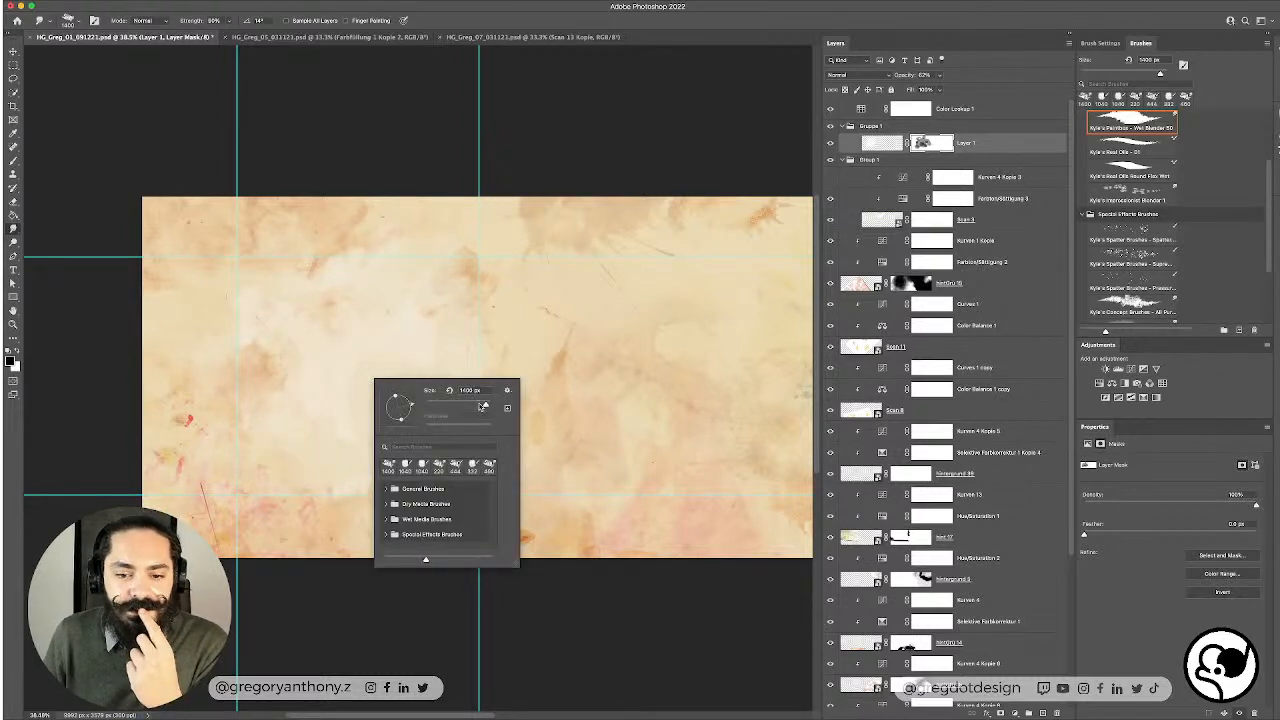
drag(482, 405, 480, 406)
key(Return)
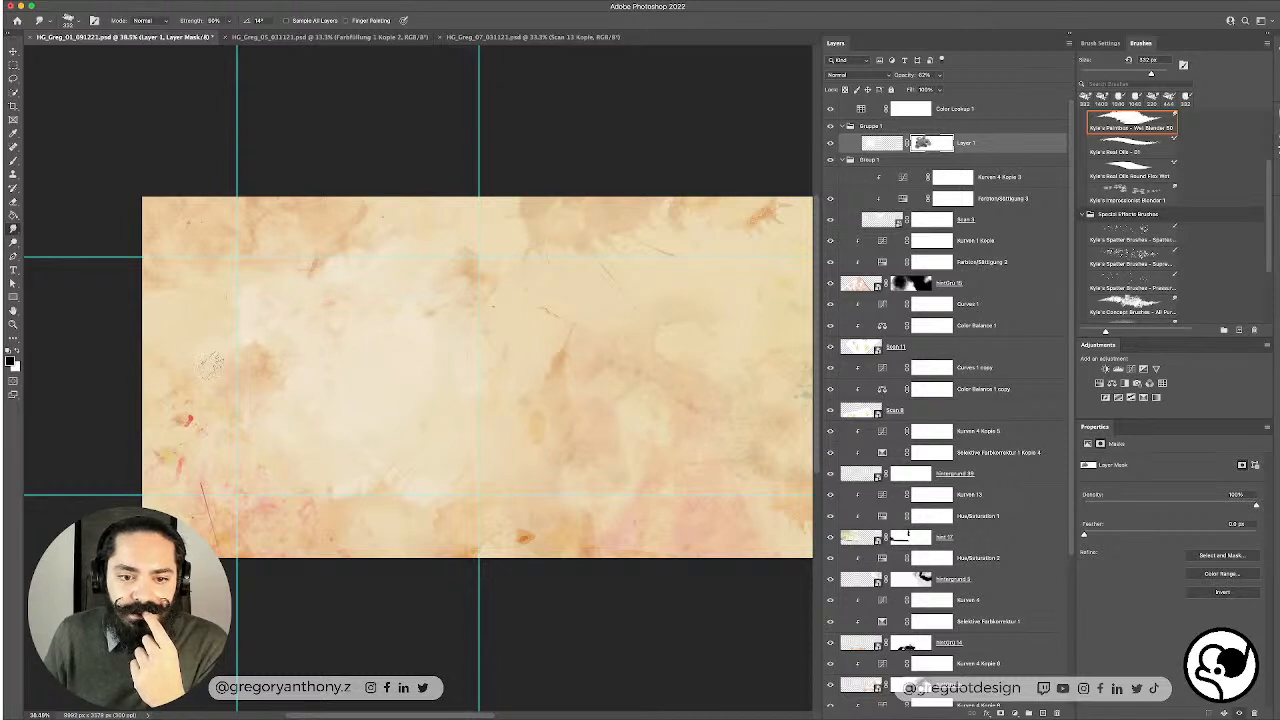
click(876, 146)
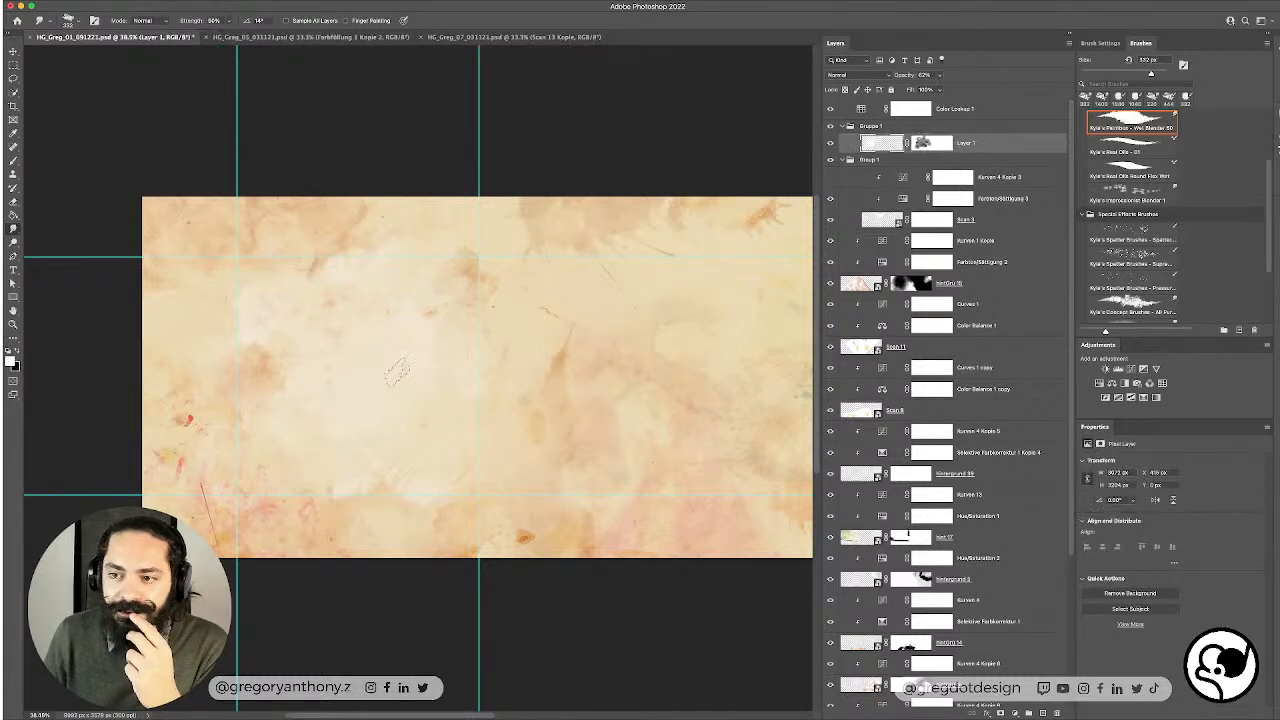
drag(224, 300, 222, 358)
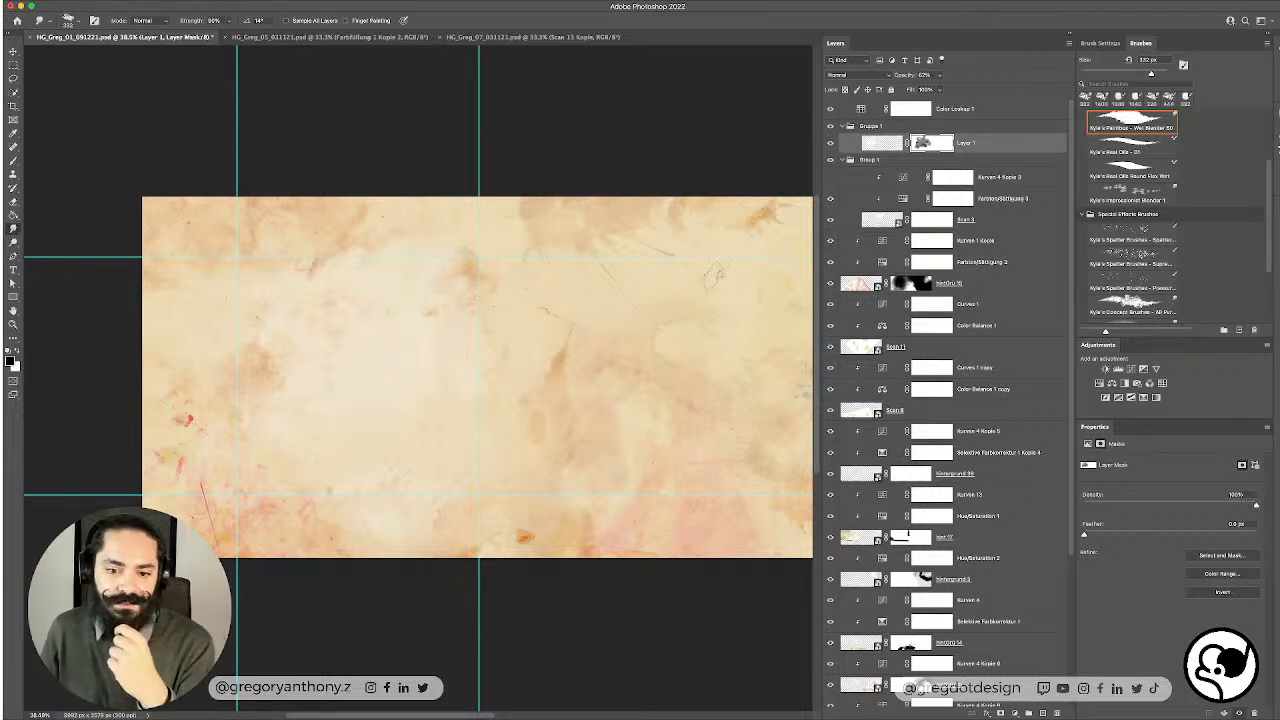
Step: Move Layer 1's white patch slightly down and to the left on the background
scroll(318, 342, down, 5)
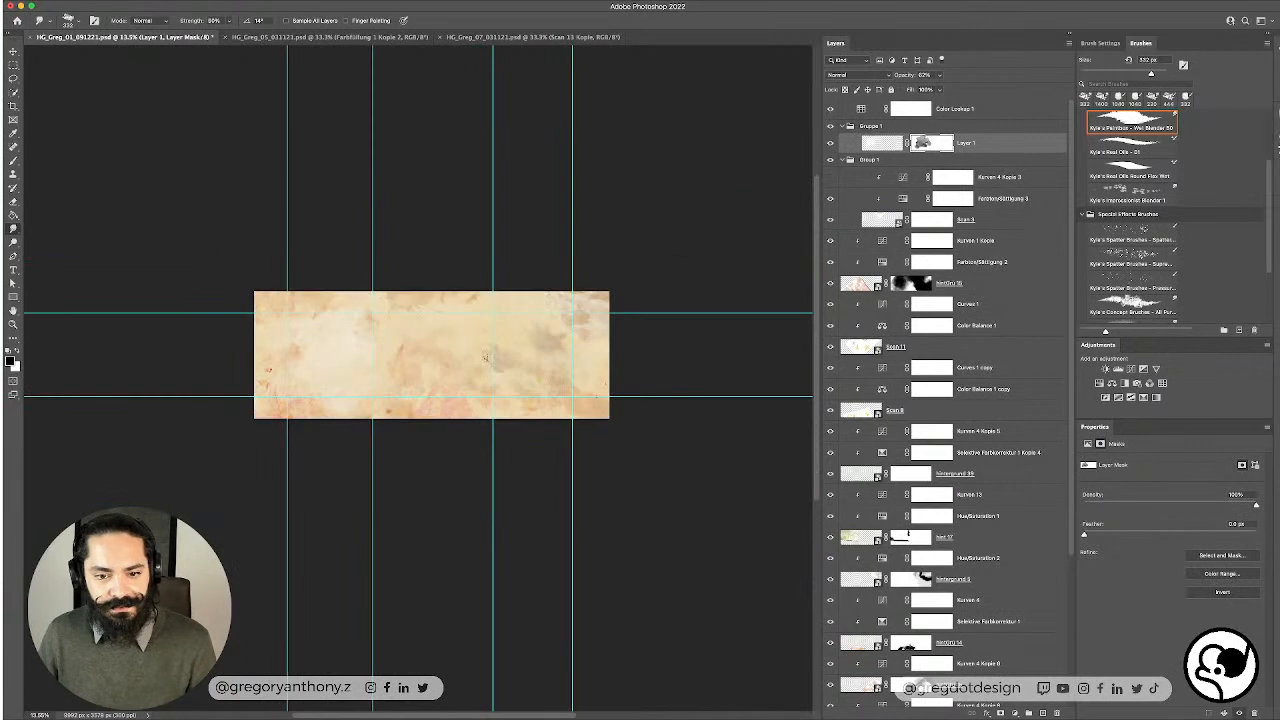
scroll(313, 381, up, 3)
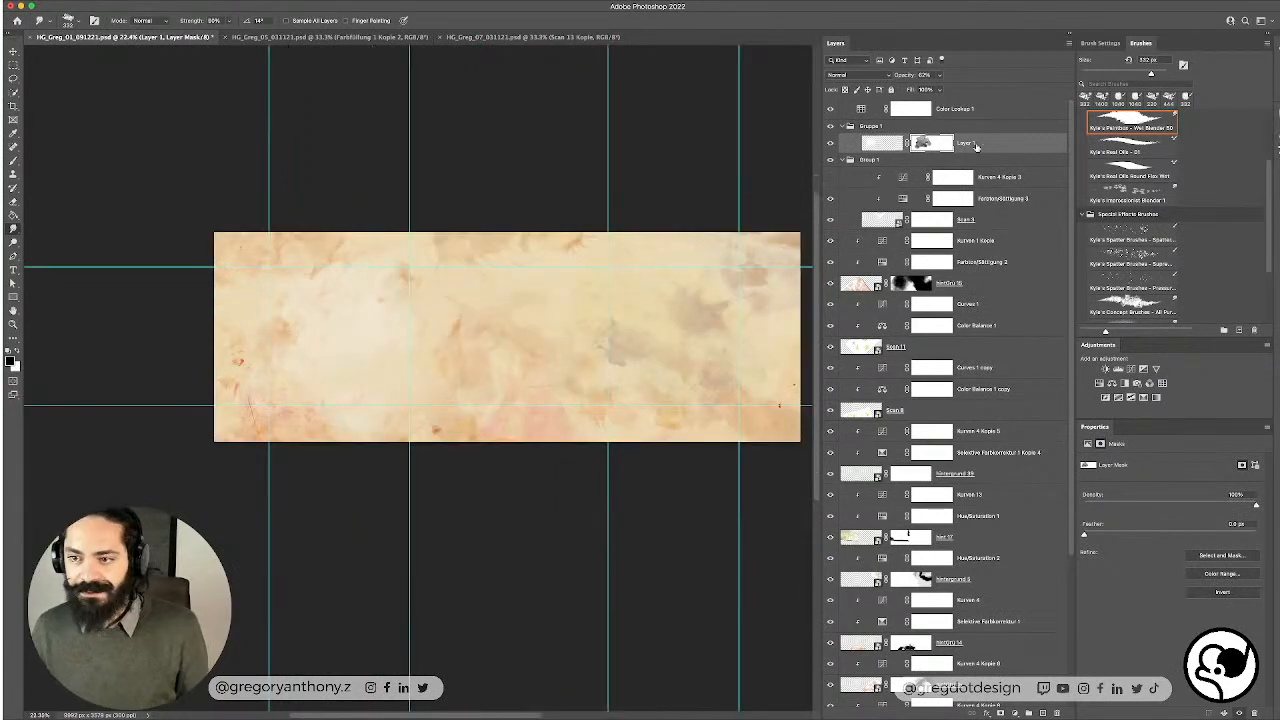
click(1024, 140)
key(v)
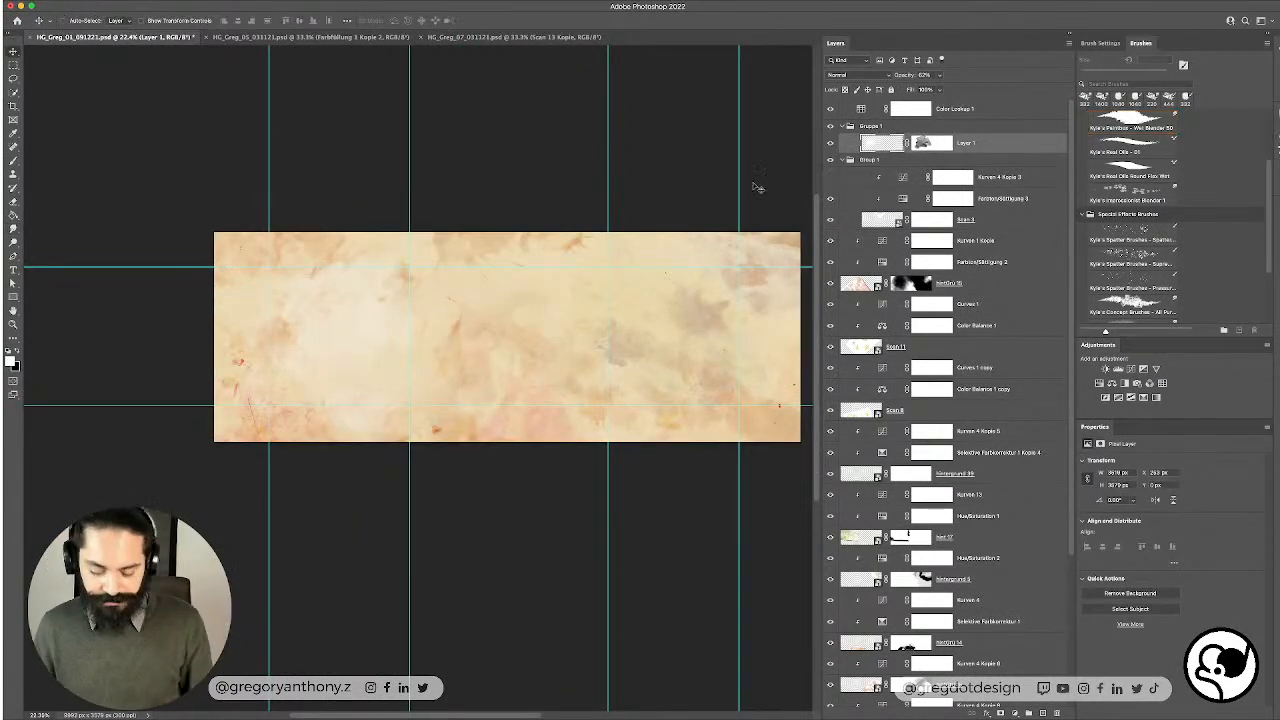
drag(352, 324, 357, 334)
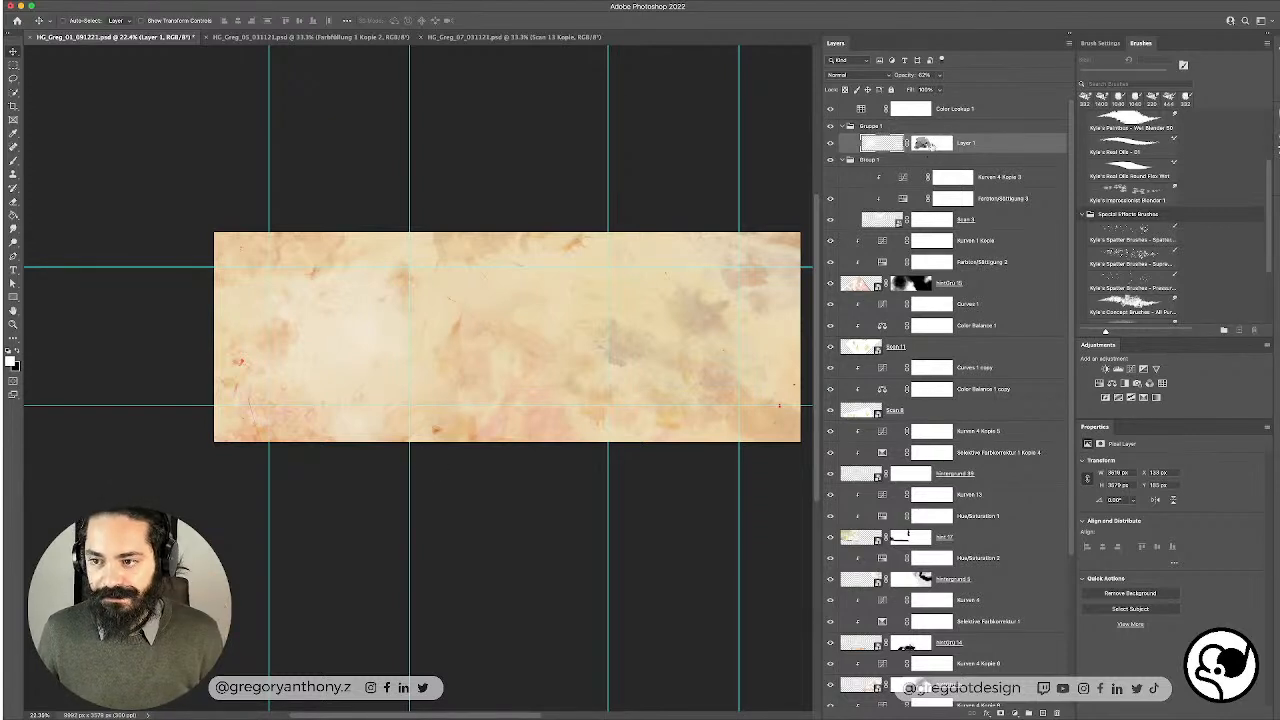
Step: Target Layer 1's mask and choose Kyle's Eraser - Natural Edge from the dry media brushes
click(921, 143)
key(x)
key(b)
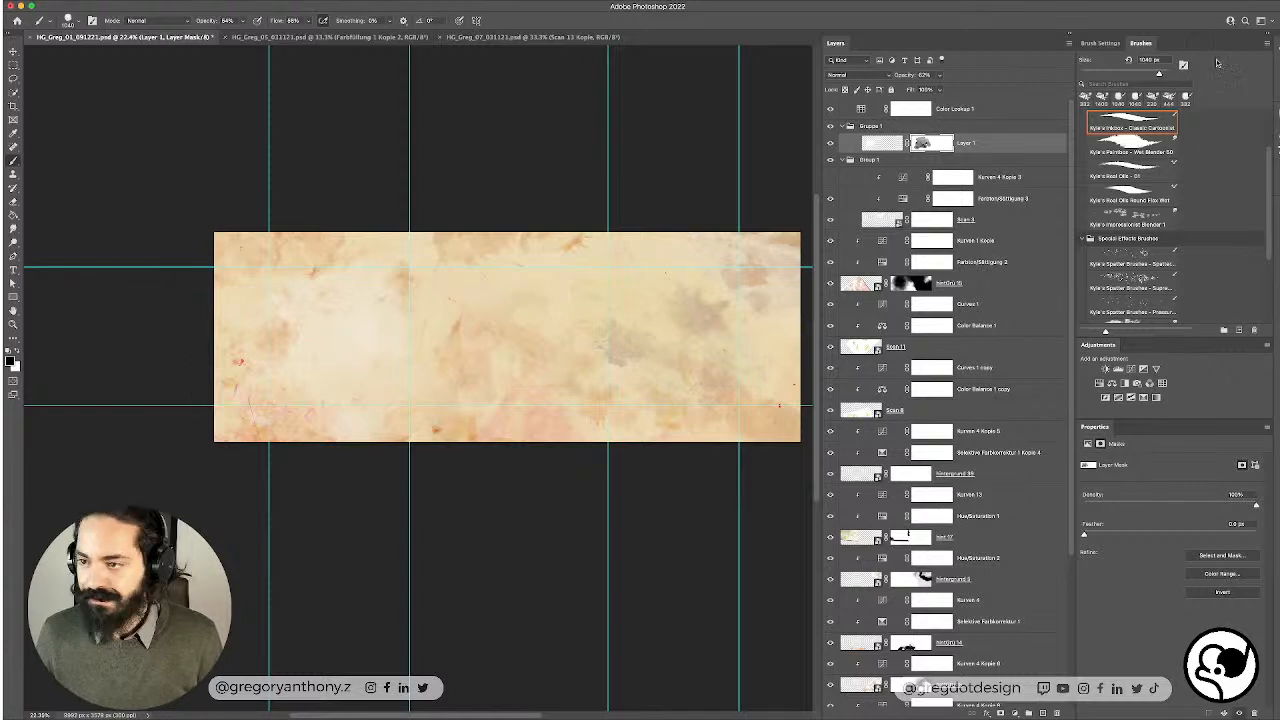
scroll(1181, 195, down, 3)
scroll(1155, 268, up, 5)
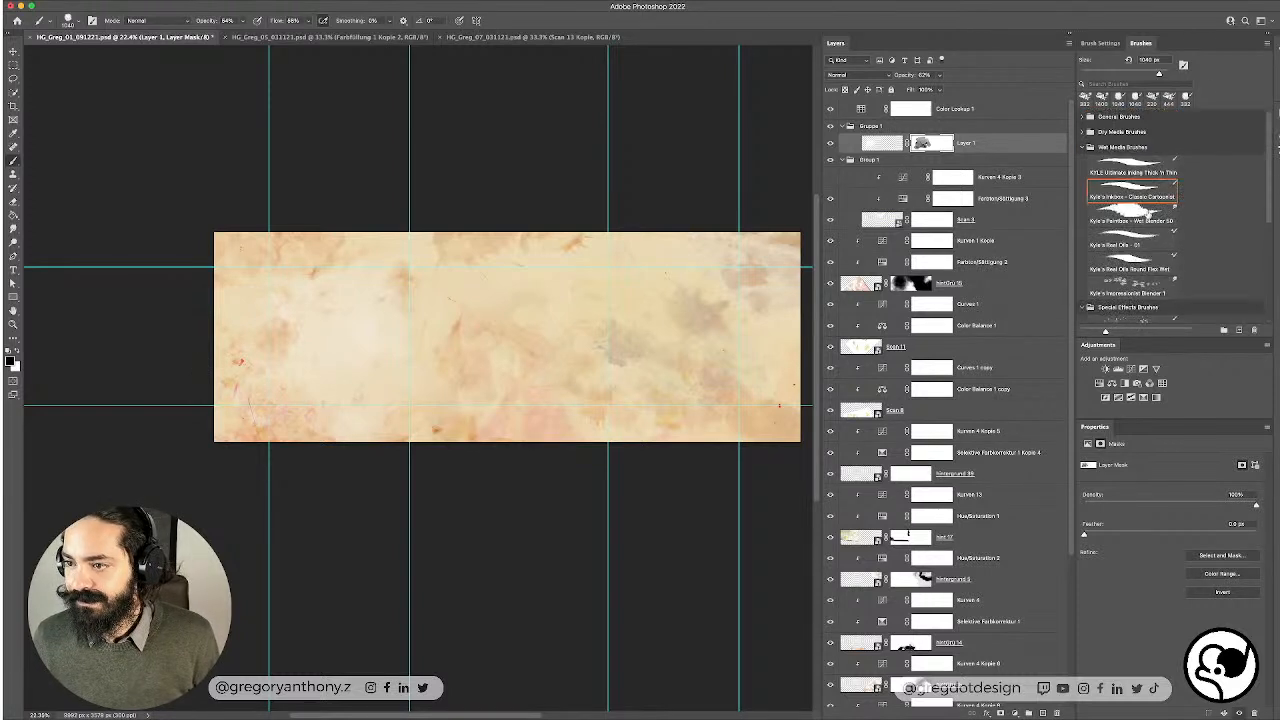
click(1157, 262)
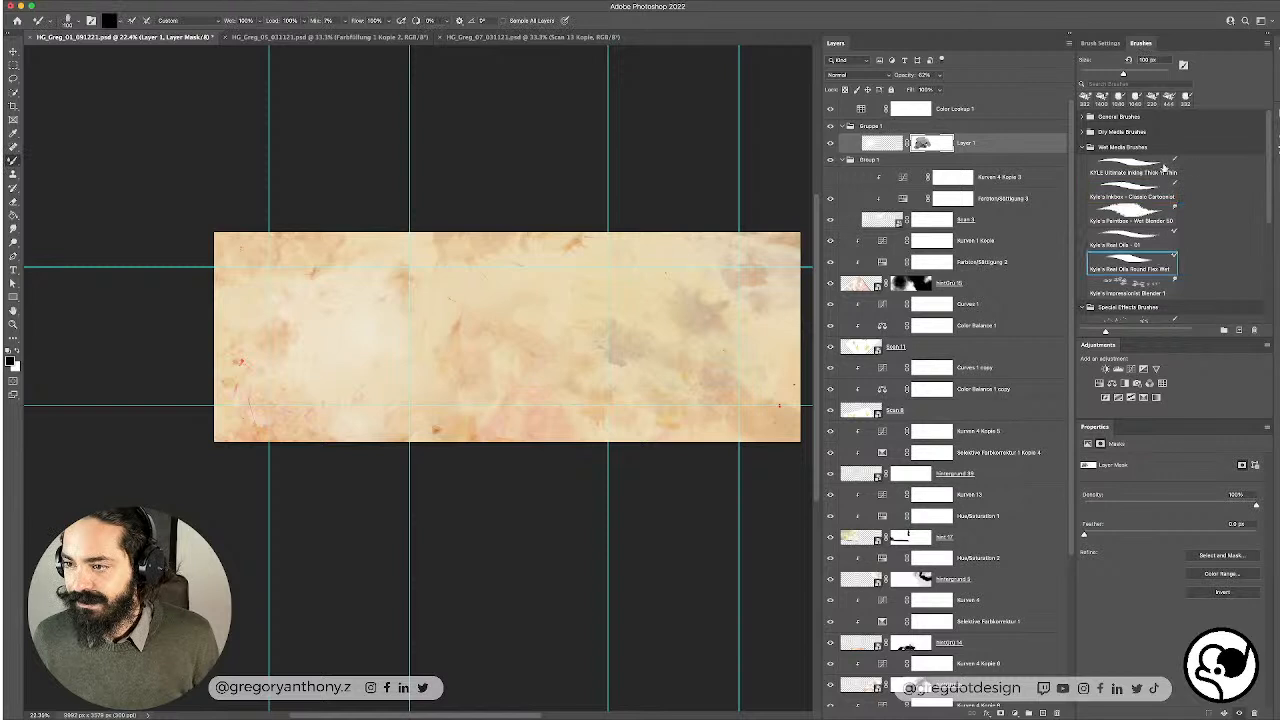
click(1100, 134)
click(1090, 133)
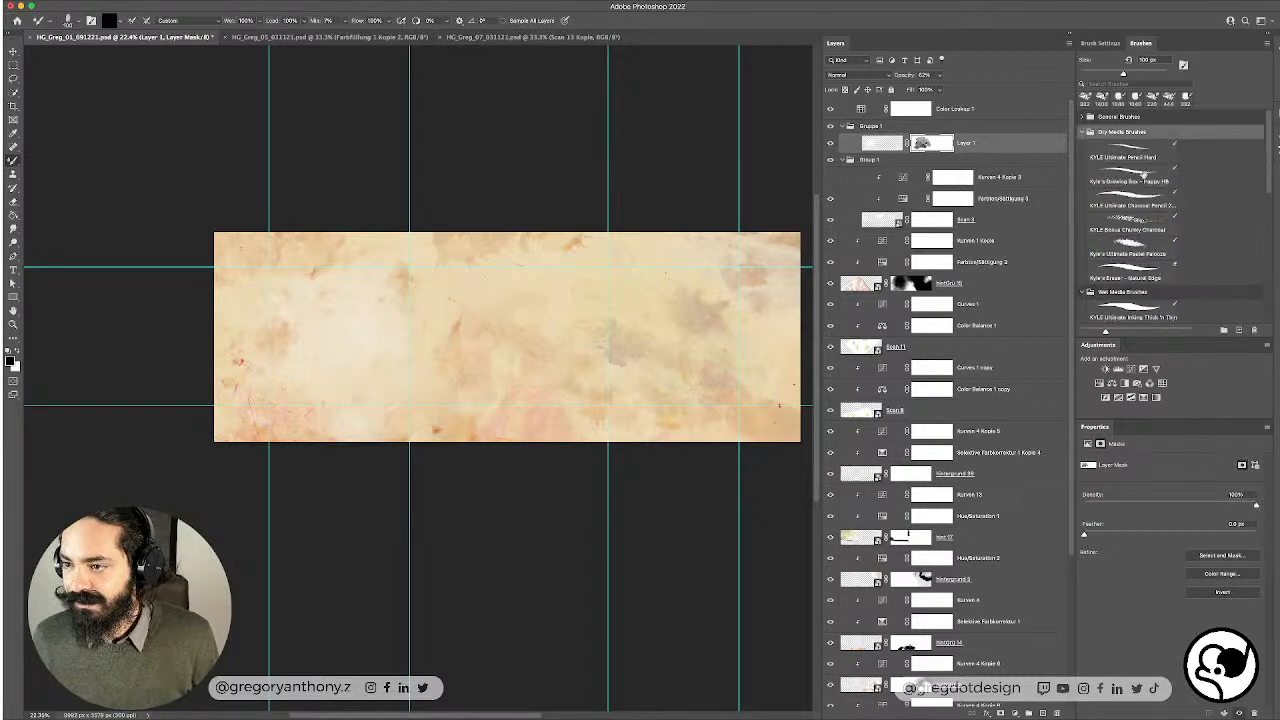
click(1147, 200)
click(1144, 280)
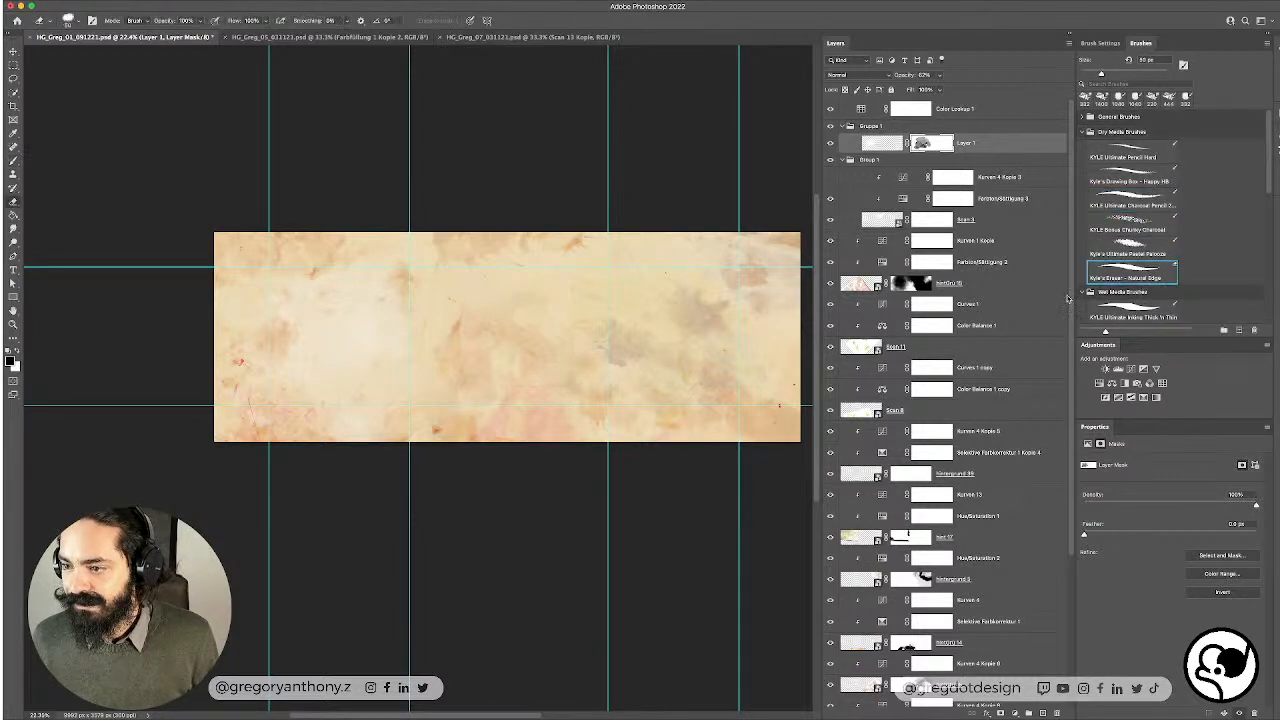
Step: Enlarge the Natural Edge eraser and dab it over the lower part of the patch on Layer 1's mask
right_click(571, 353)
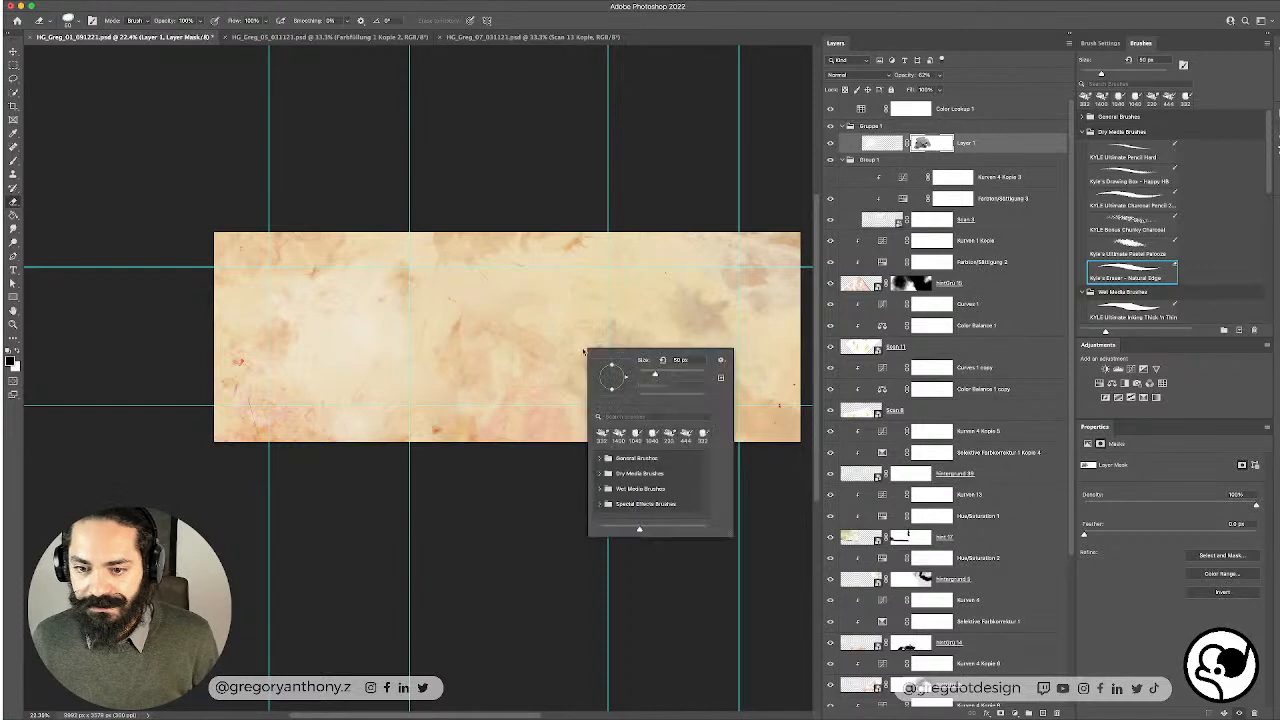
click(693, 373)
click(333, 391)
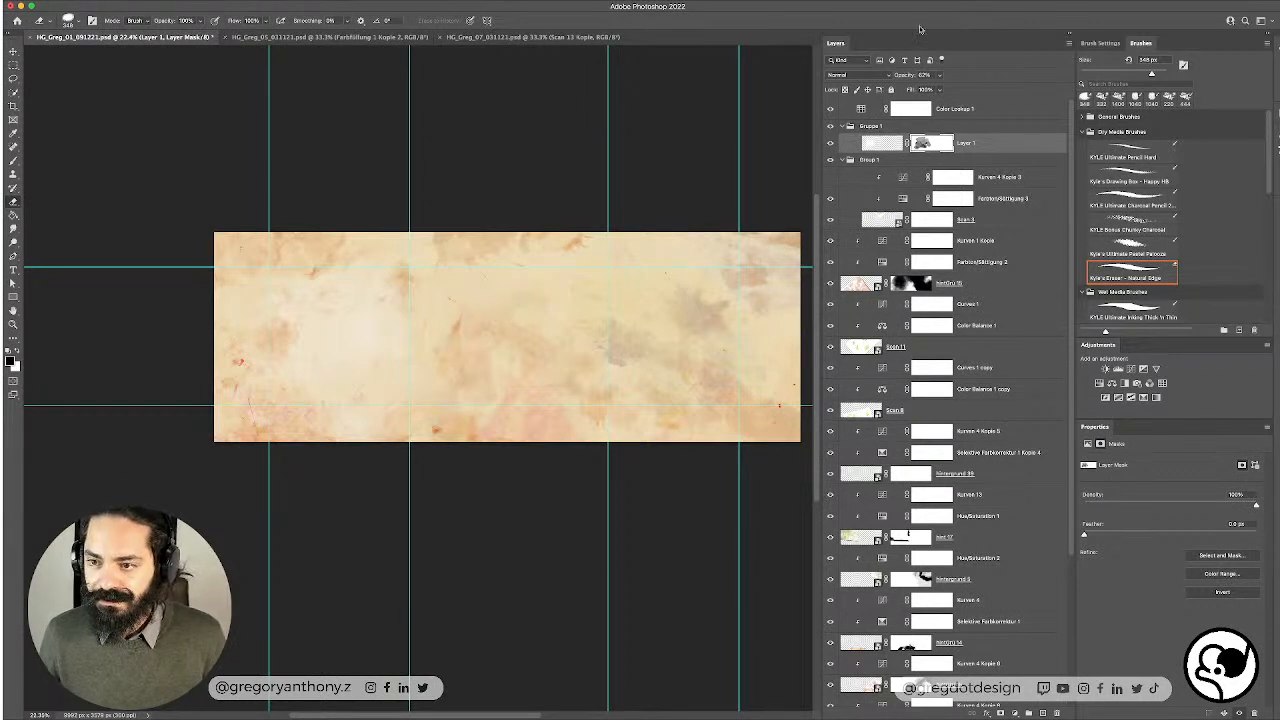
Step: Erase the lower edge of the white patch on Layer 1's pixels with the eraser at about 1040 px
click(878, 143)
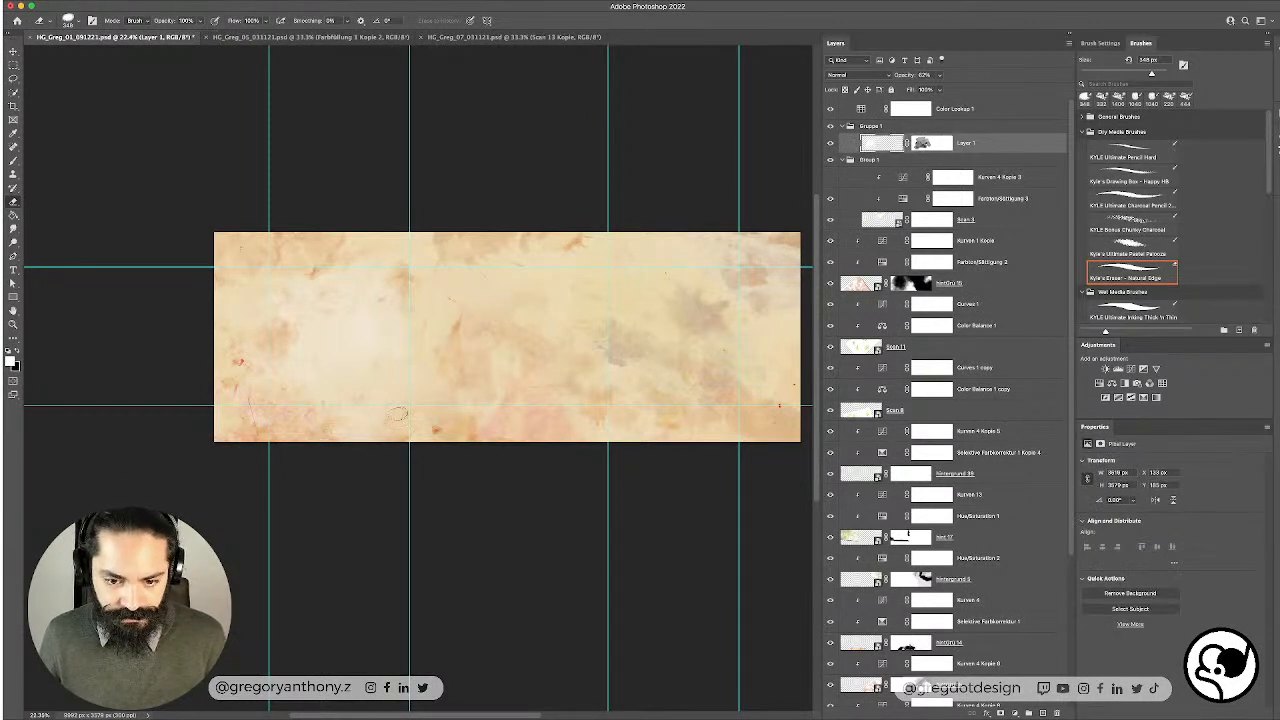
scroll(350, 430, down, 1)
right_click(358, 420)
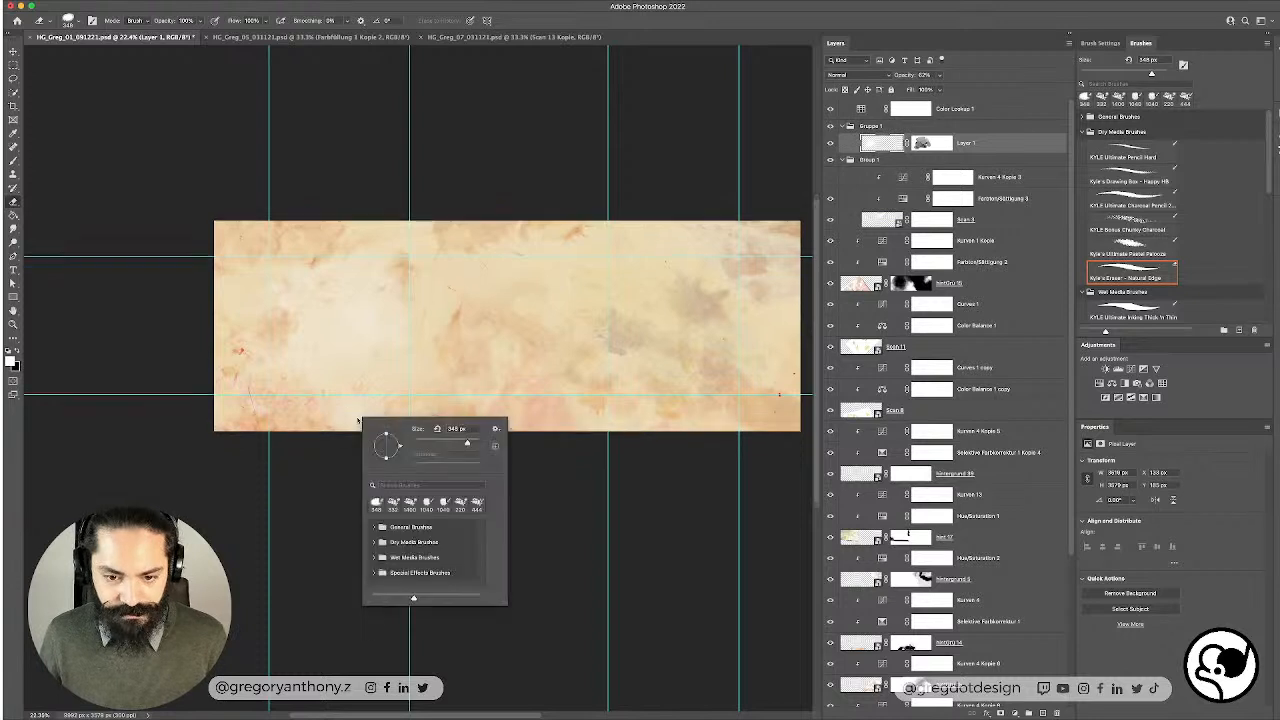
click(474, 443)
click(350, 415)
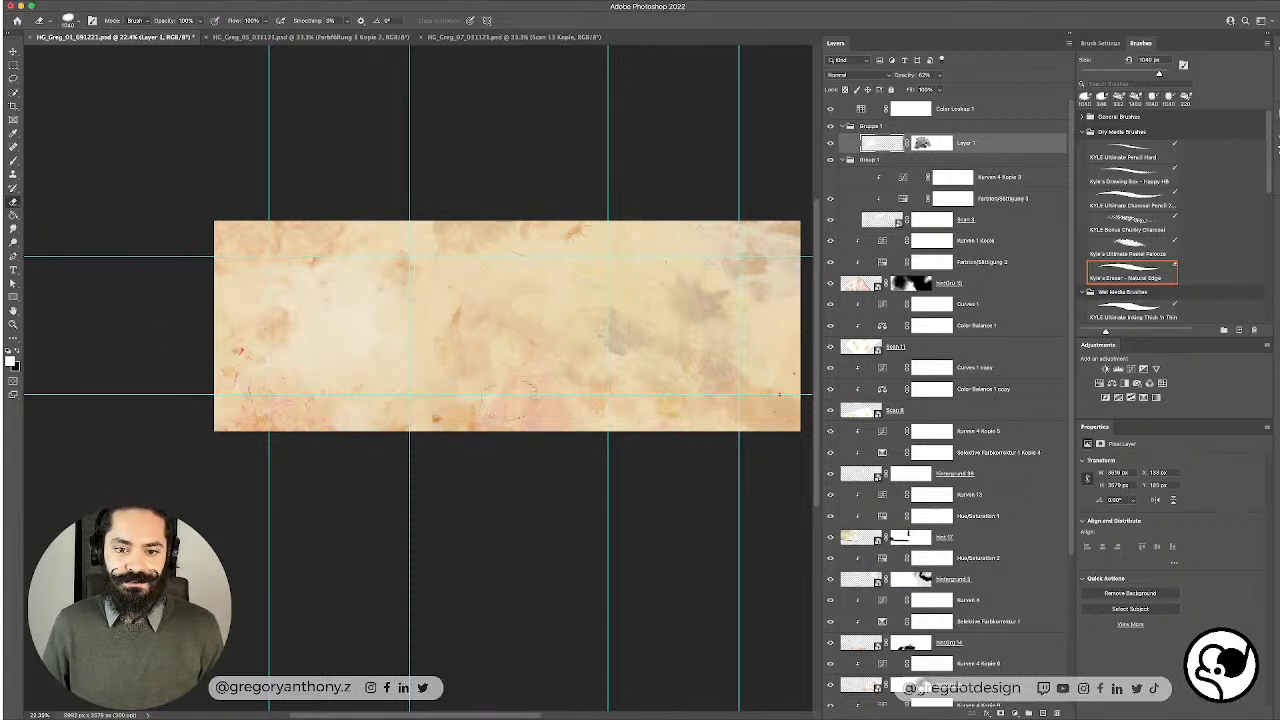
Step: Lower Layer 1's opacity to 43% and switch to the Move tool
scroll(349, 287, up, 3)
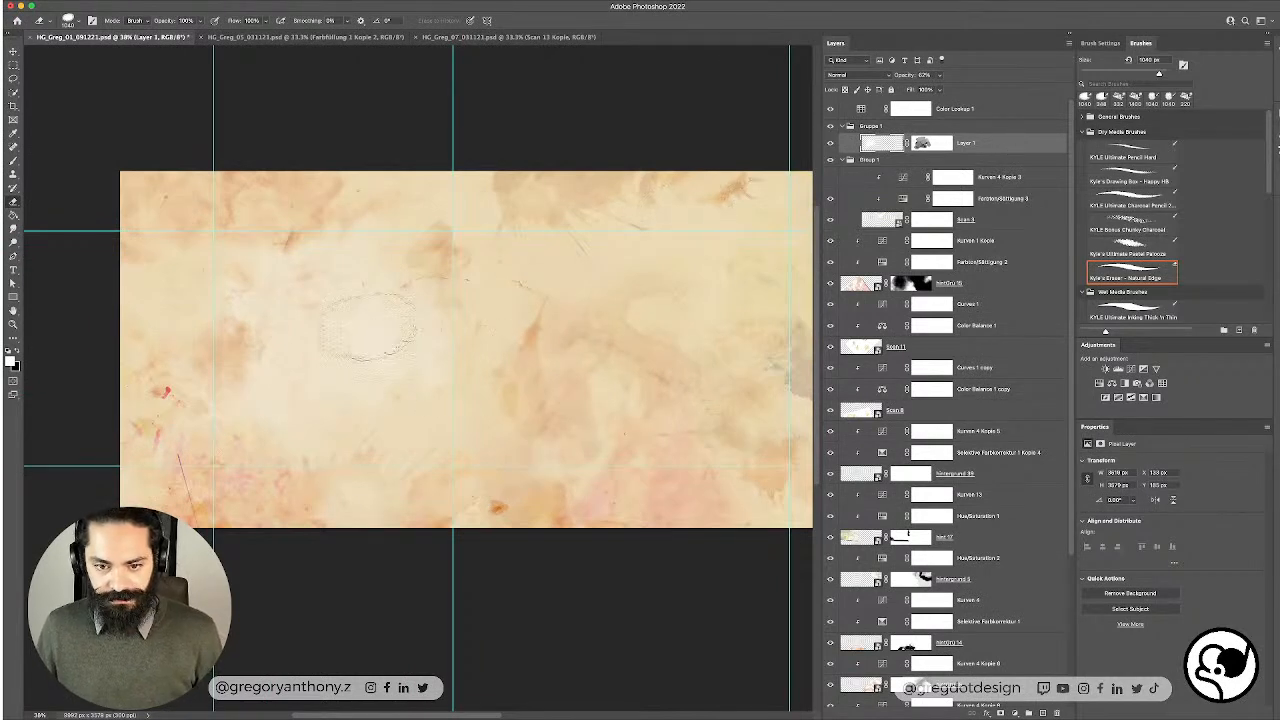
click(939, 76)
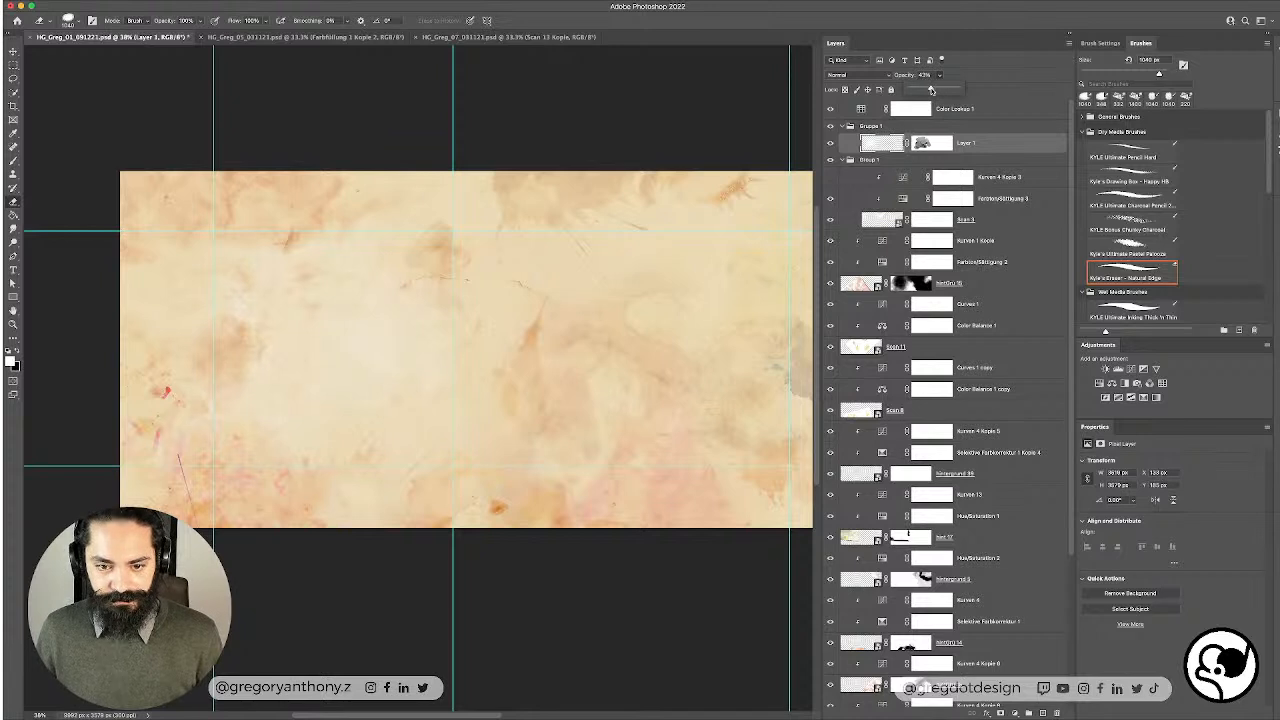
click(13, 51)
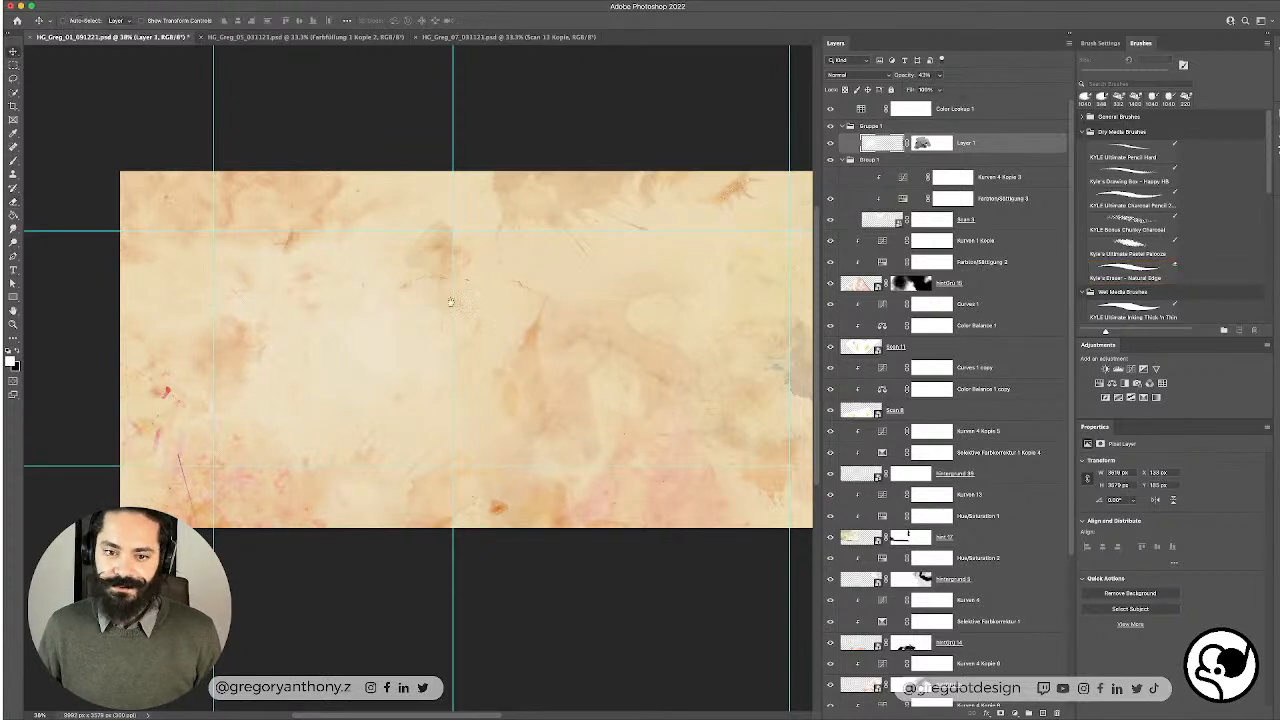
Step: Examine how the faded patch blends into the background, both up close and across the whole canvas
drag(489, 238, 439, 247)
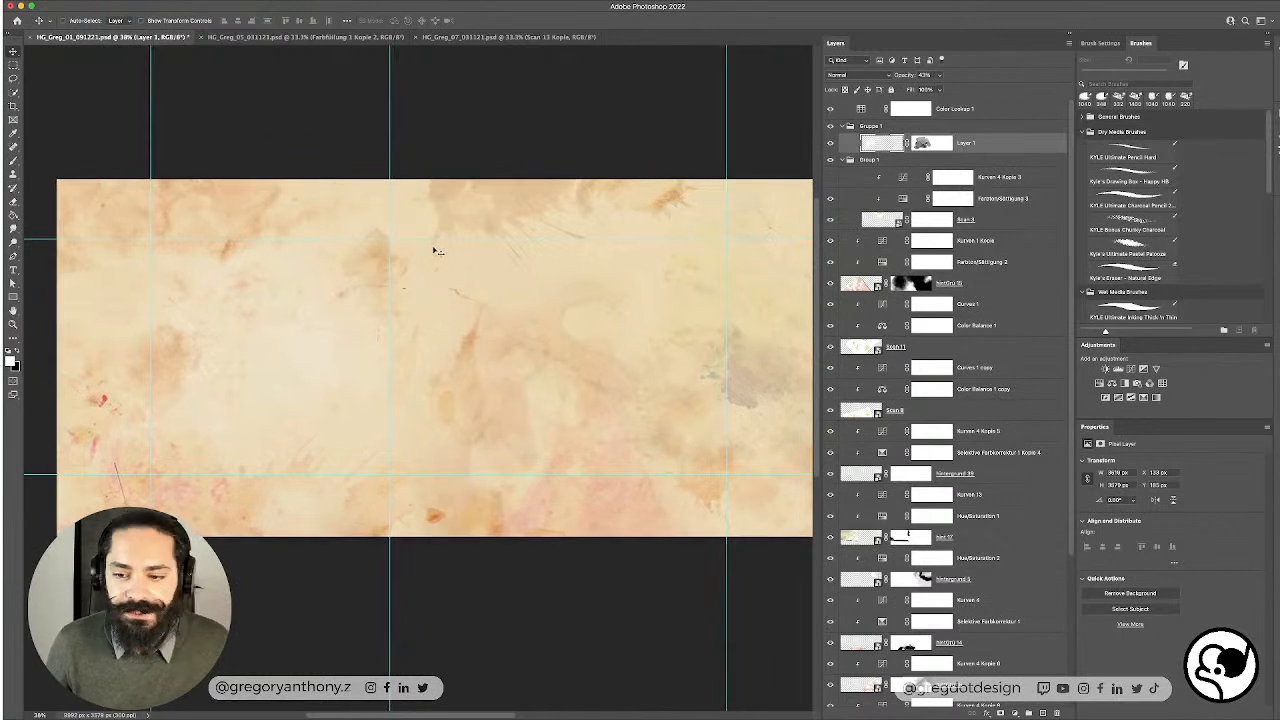
scroll(434, 249, down, 3)
mouse_move(490, 247)
mouse_down()
mouse_move(496, 257)
mouse_move(472, 250)
mouse_up()
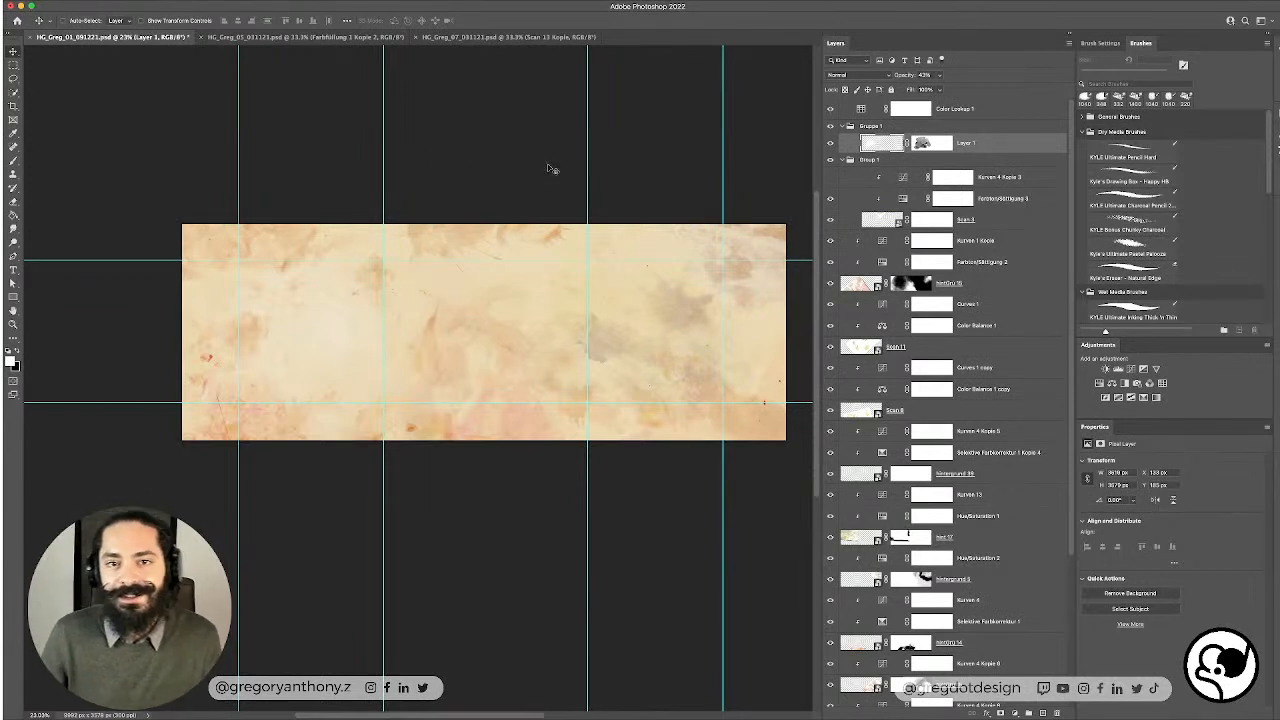
key(super)
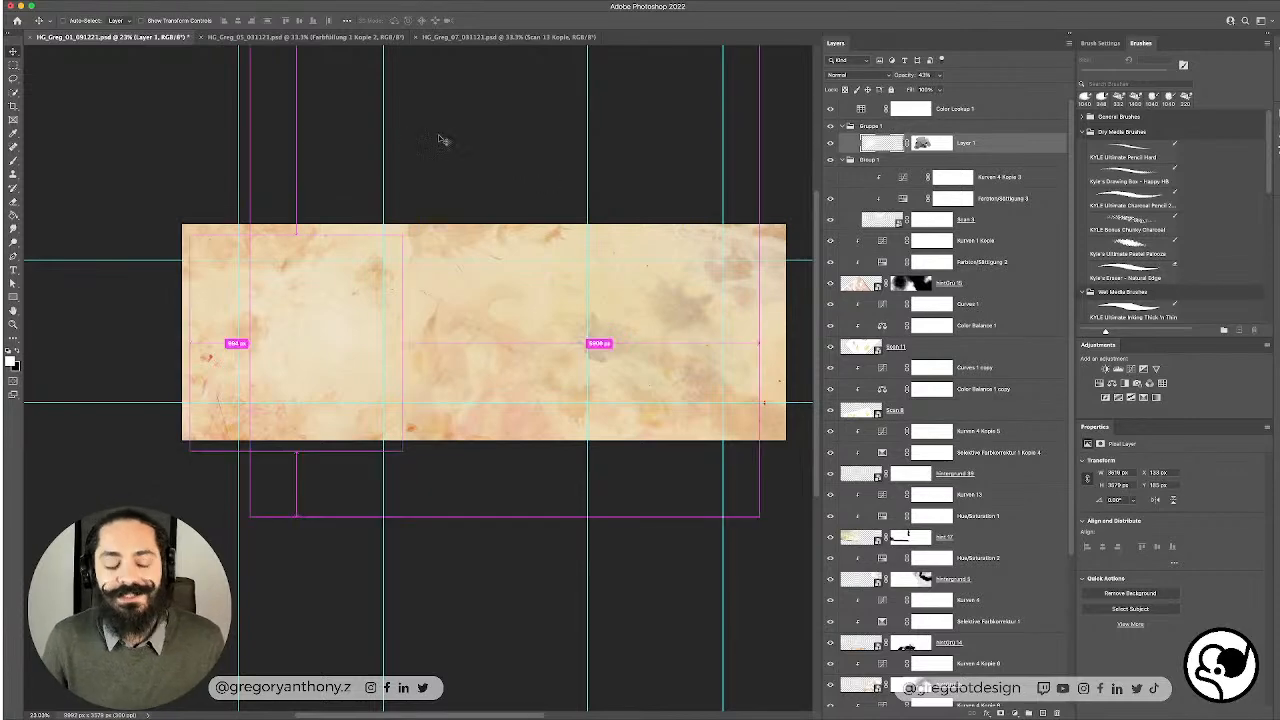
scroll(440, 136, down, 1)
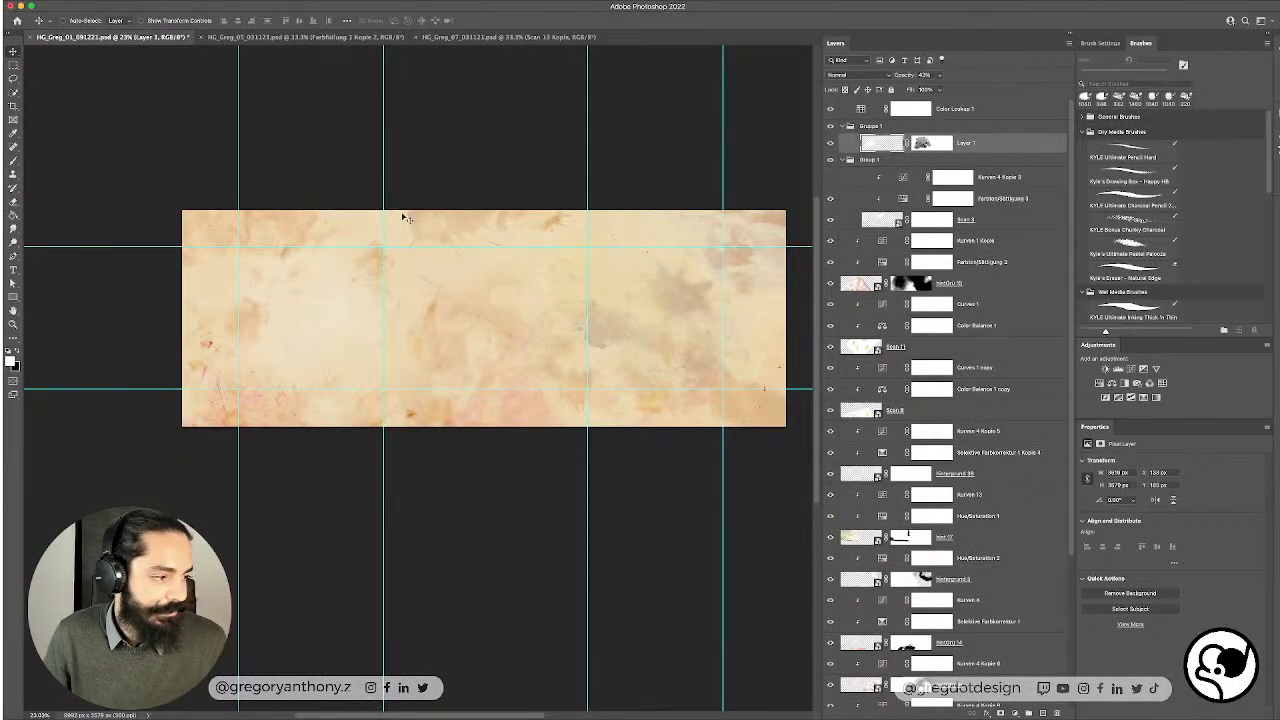
scroll(447, 309, up, 3)
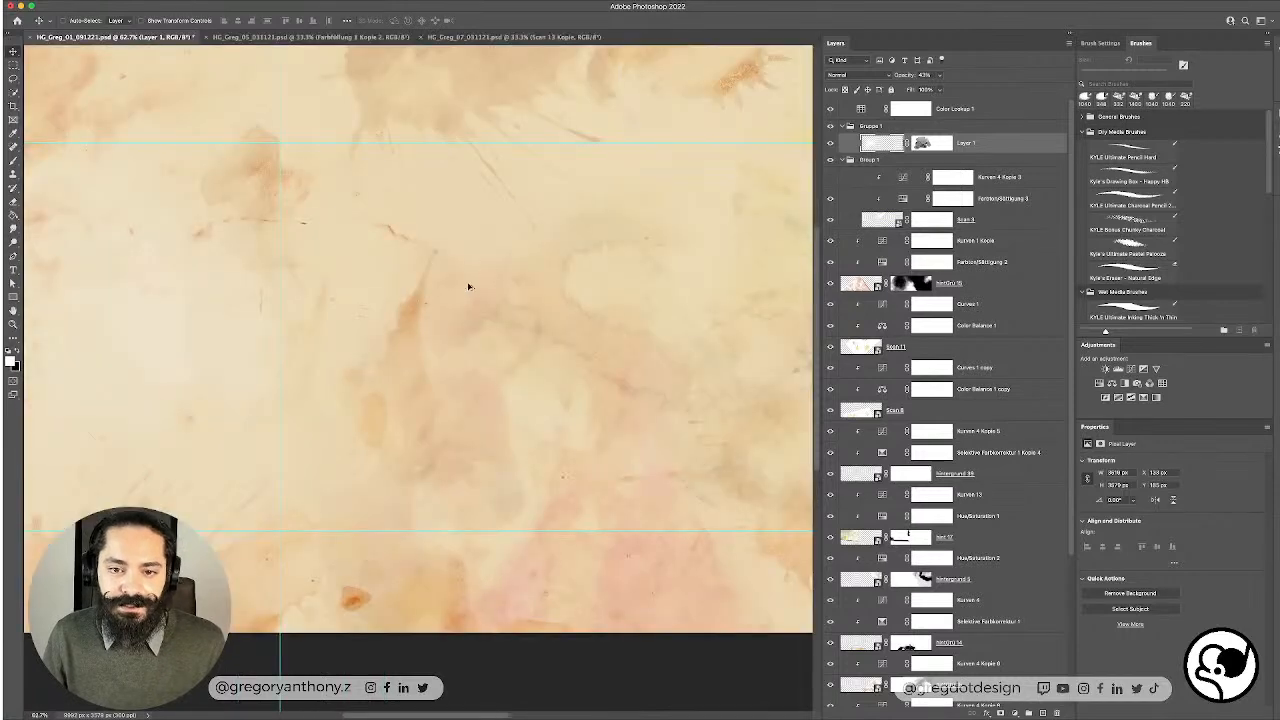
scroll(470, 288, down, 3)
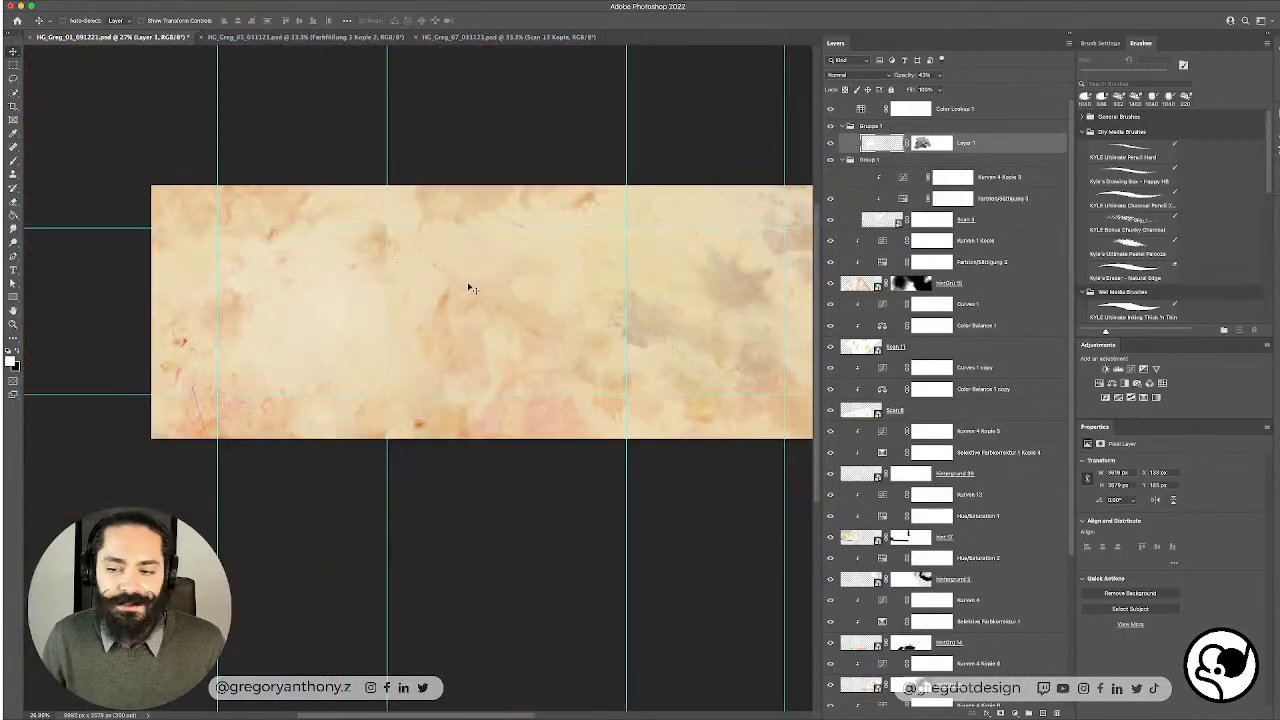
drag(497, 221, 394, 296)
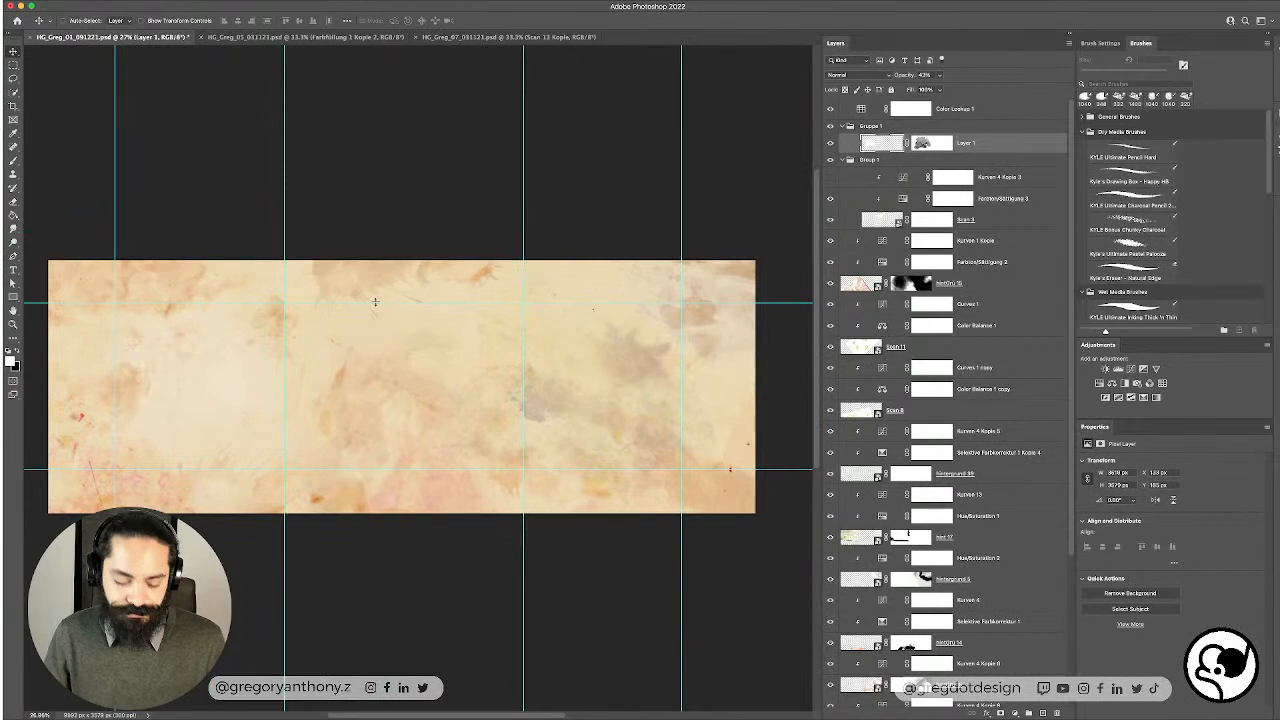
Step: Save the HG_Greg_01 document and bring up the HG_Greg_05 and HG_Greg_07 background documents
key(super+s)
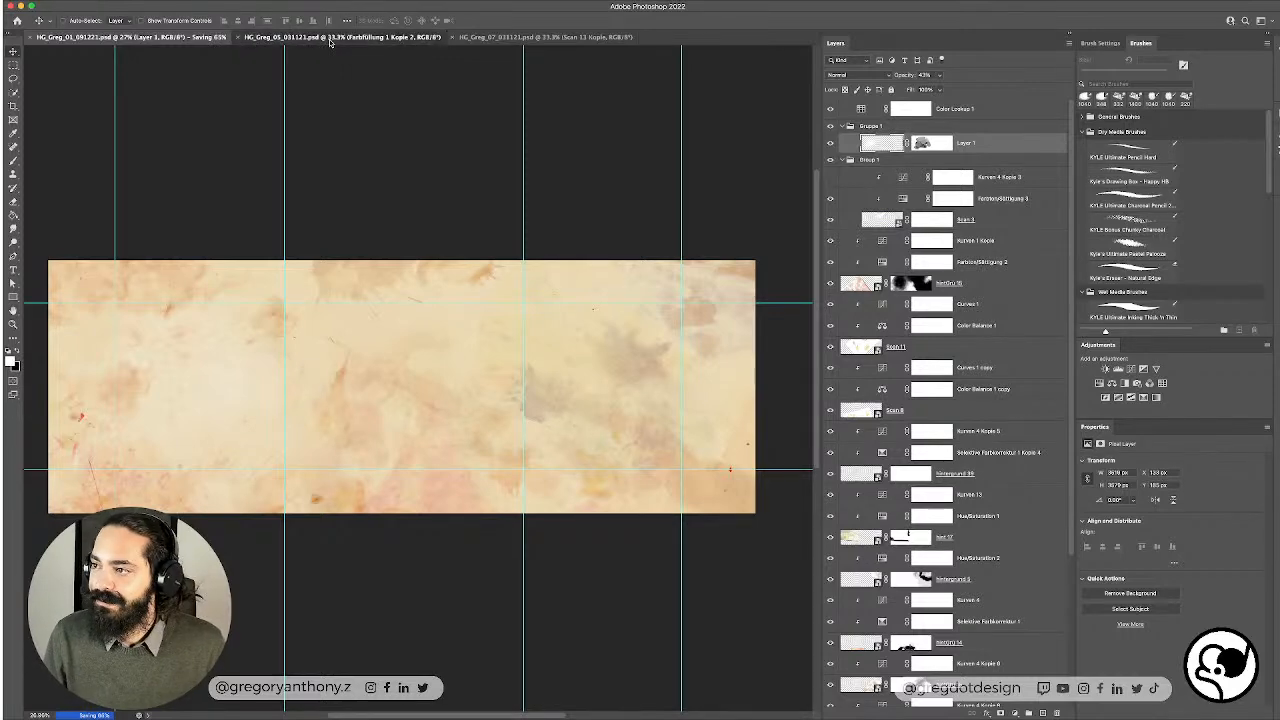
click(330, 42)
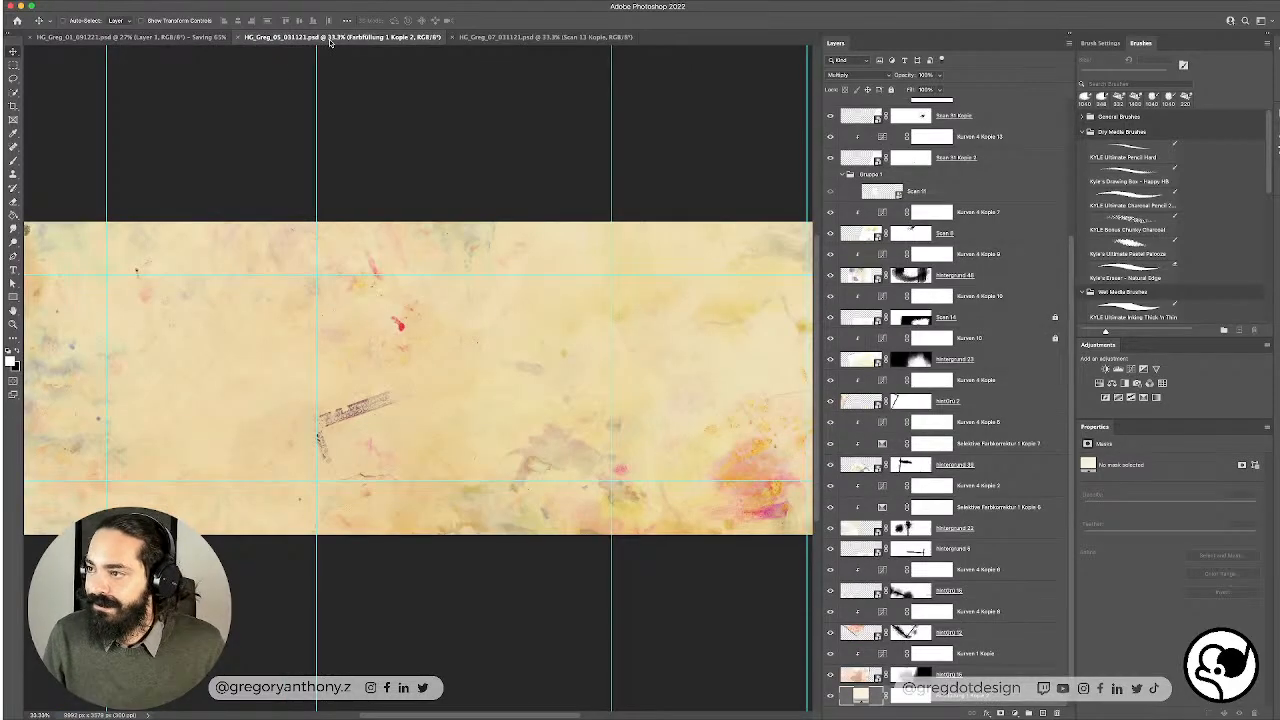
click(535, 38)
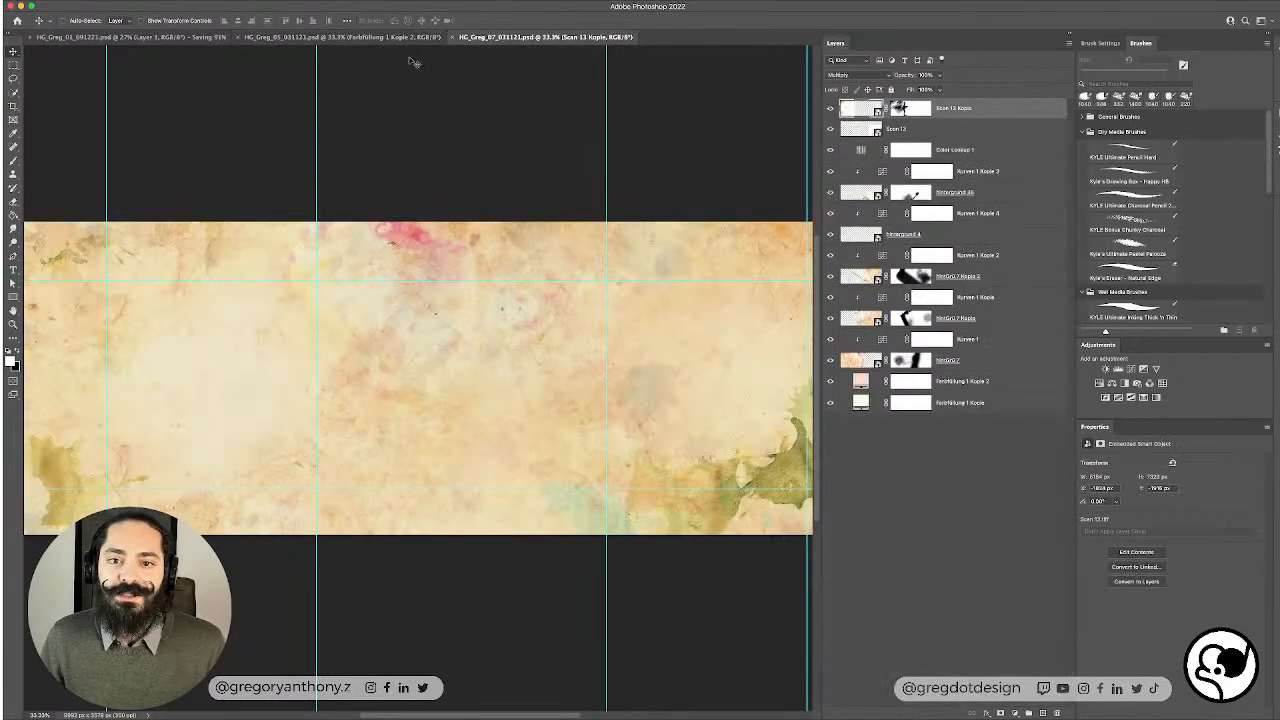
Step: Save the HG_Greg_07 background on the computer as HG_Greg_02_091221.psd in the Dez folder, keeping the Photoshop format and maximized compatibility
key(super+s)
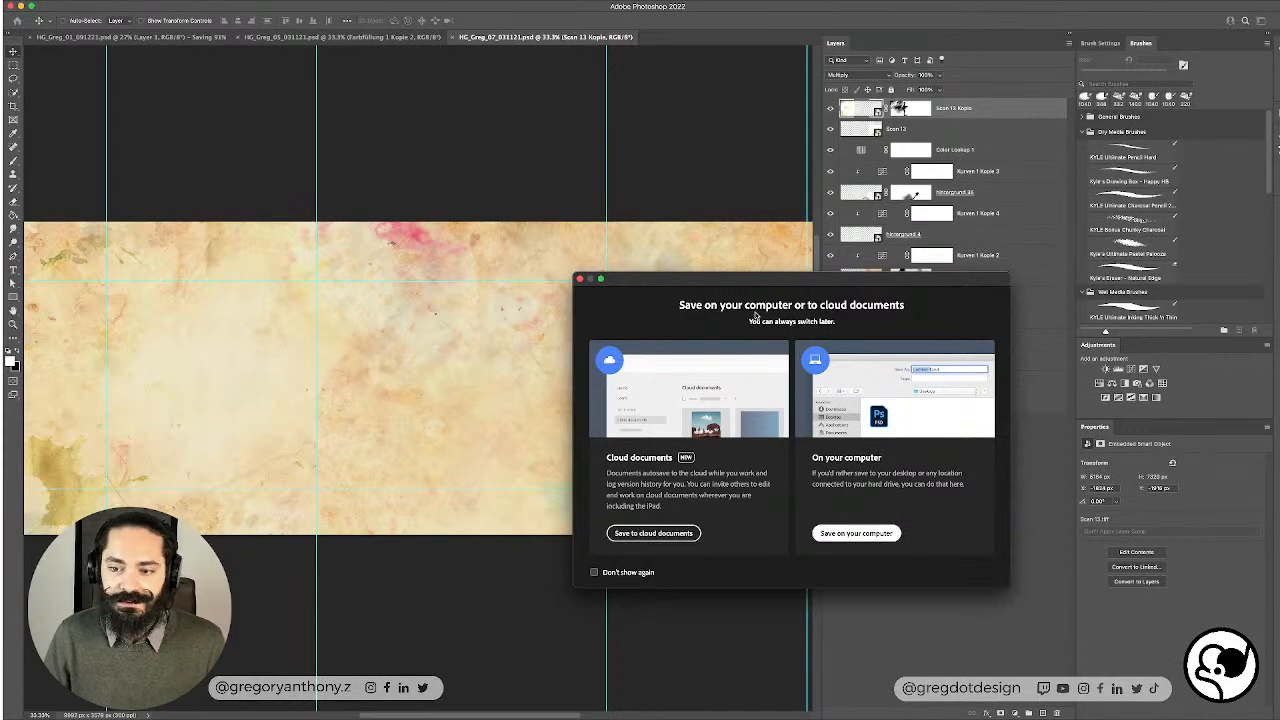
key(Return)
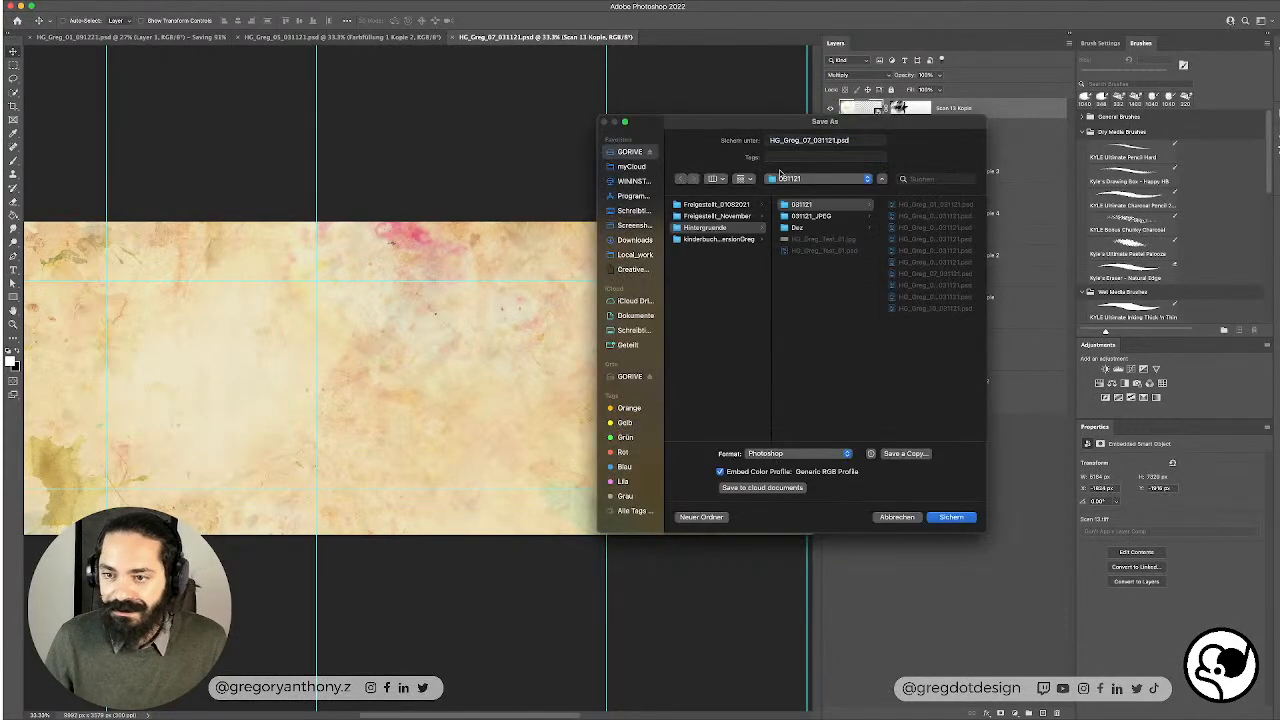
click(803, 216)
click(797, 227)
click(810, 140)
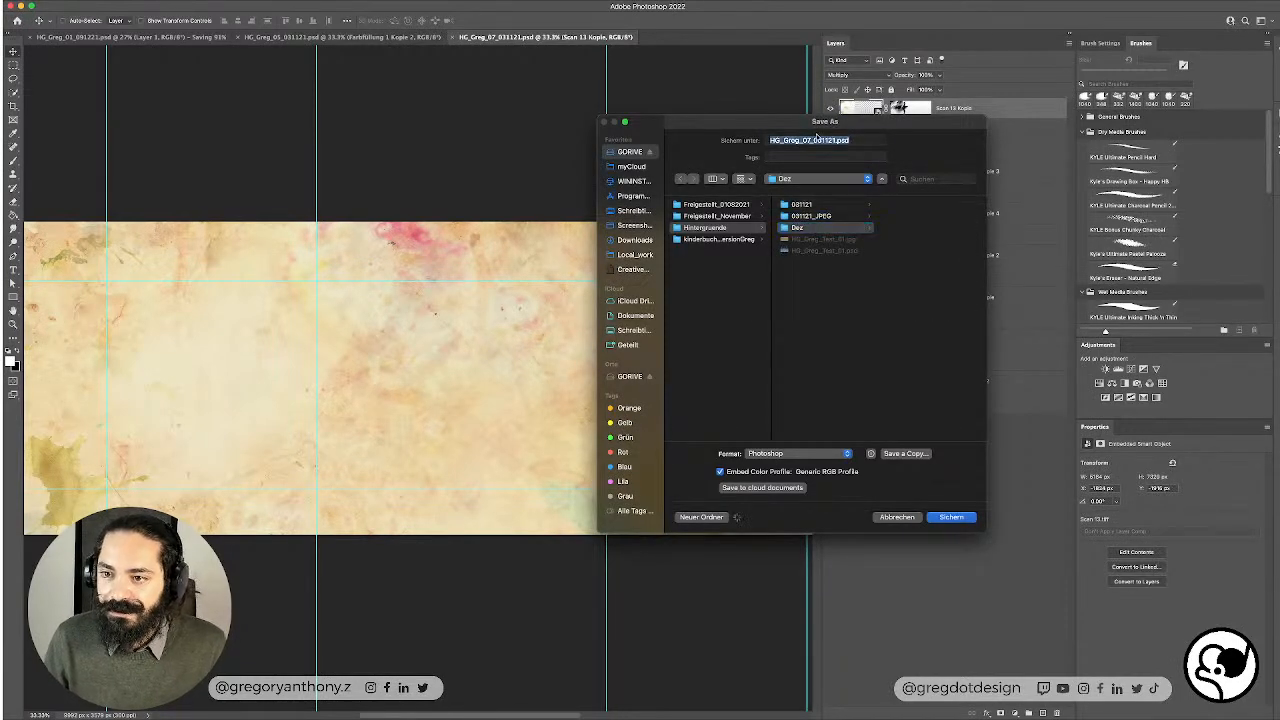
key(BackSpace)
text(2)
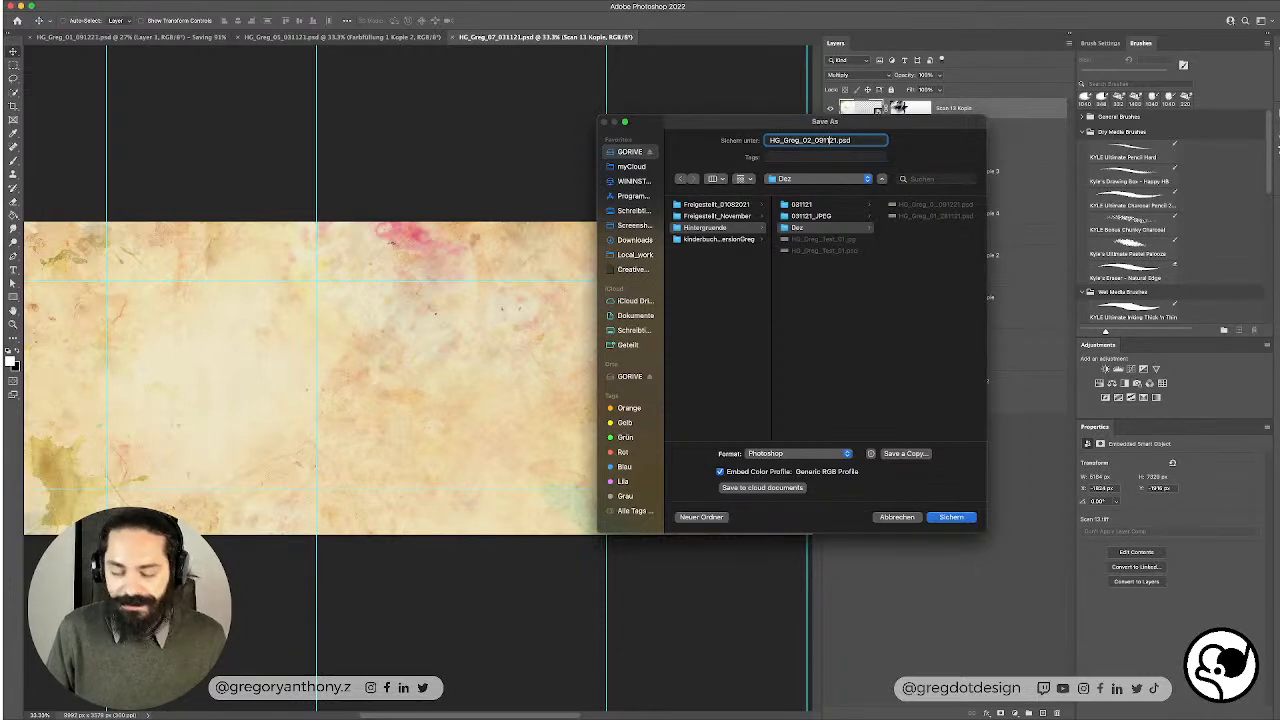
key(BackSpace)
text(2)
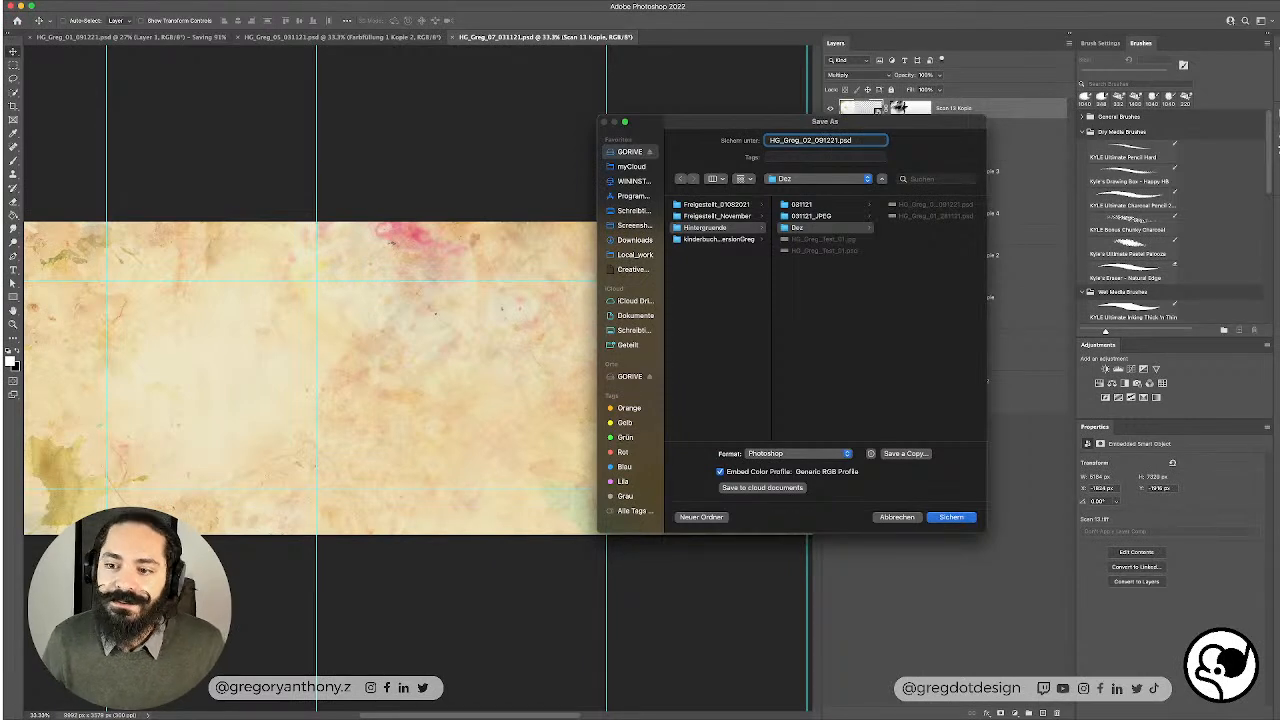
click(955, 517)
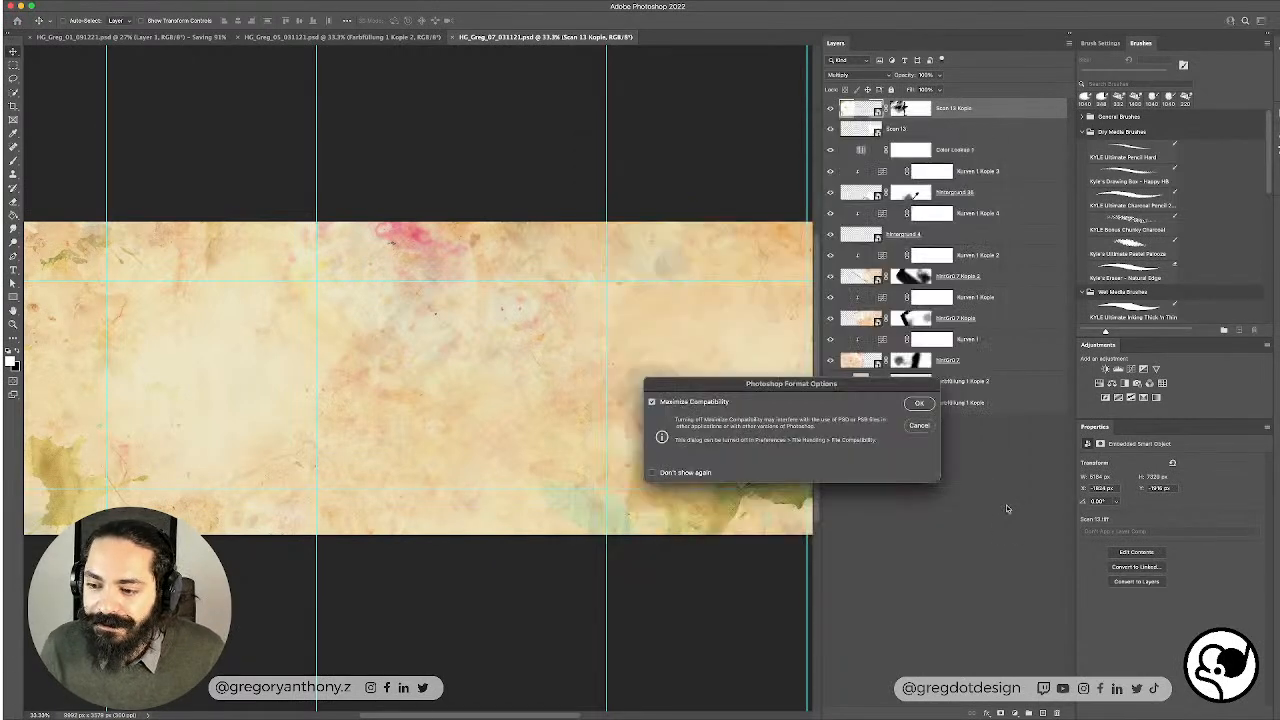
click(928, 405)
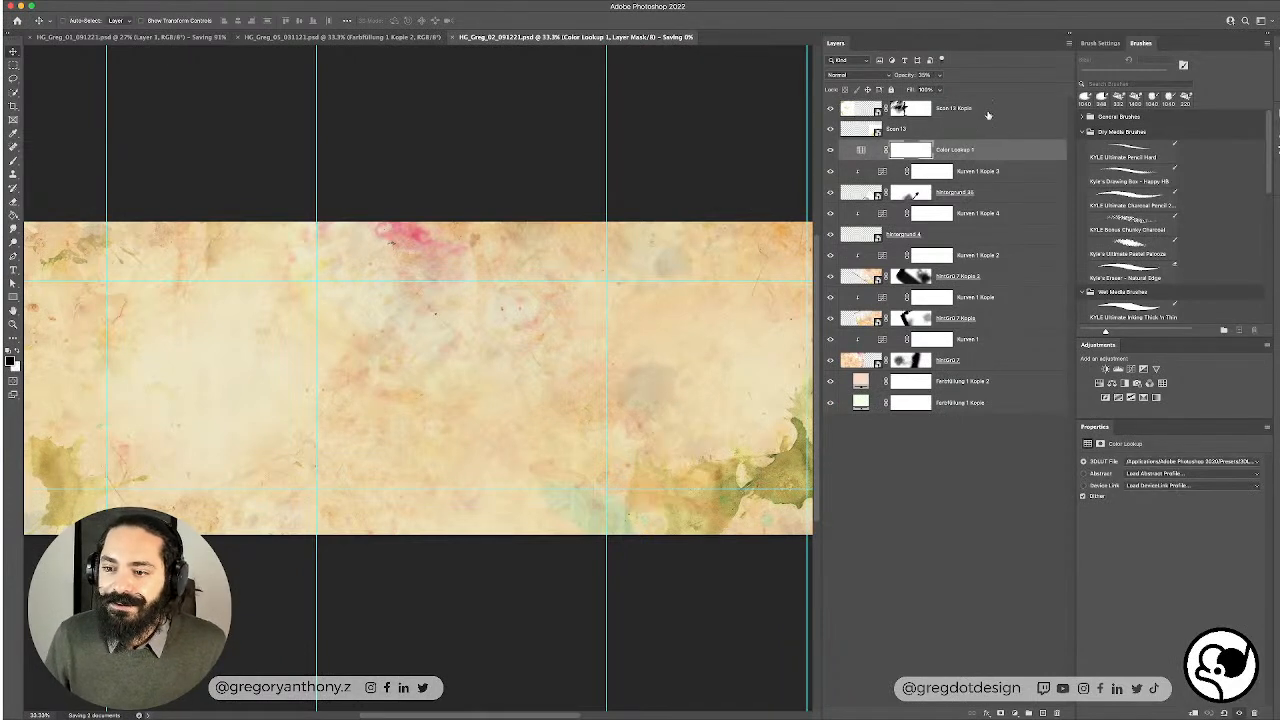
Step: Compare the whole HG_Greg_02 background and its layers with the HG_Greg_01 document's canvas and layer stack
click(965, 368)
scroll(568, 394, down, 3)
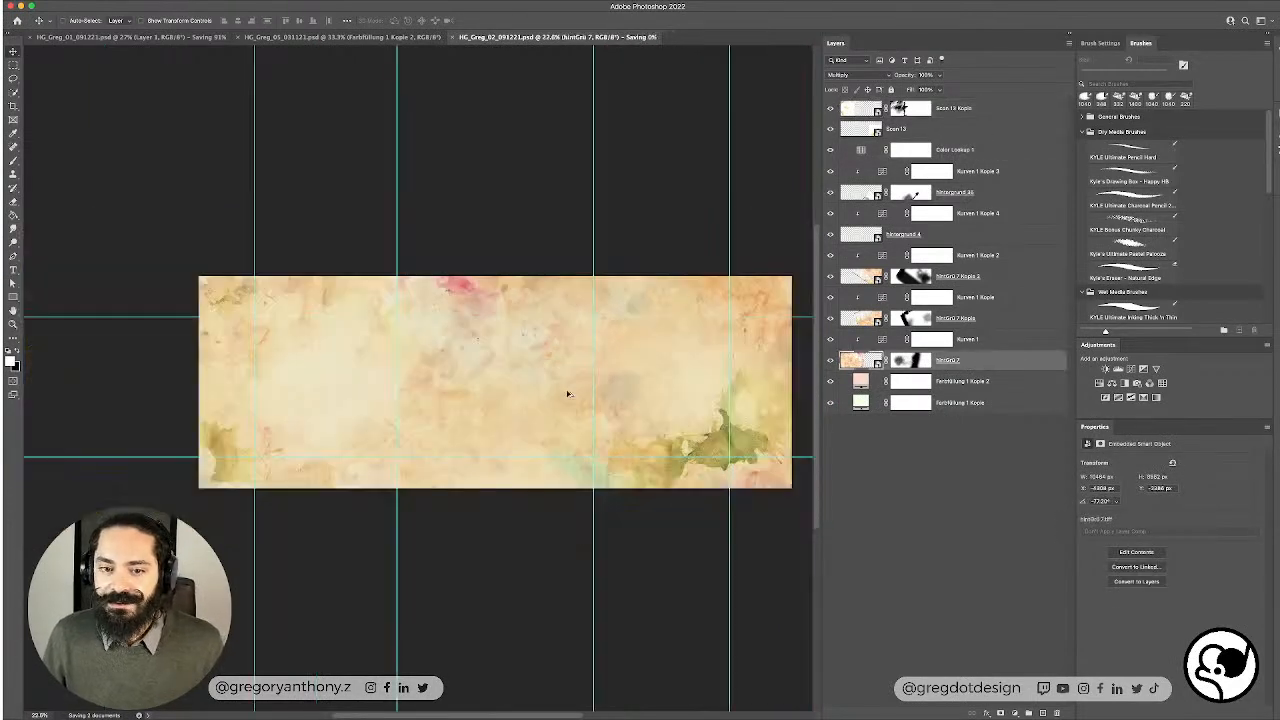
scroll(574, 394, up, 1)
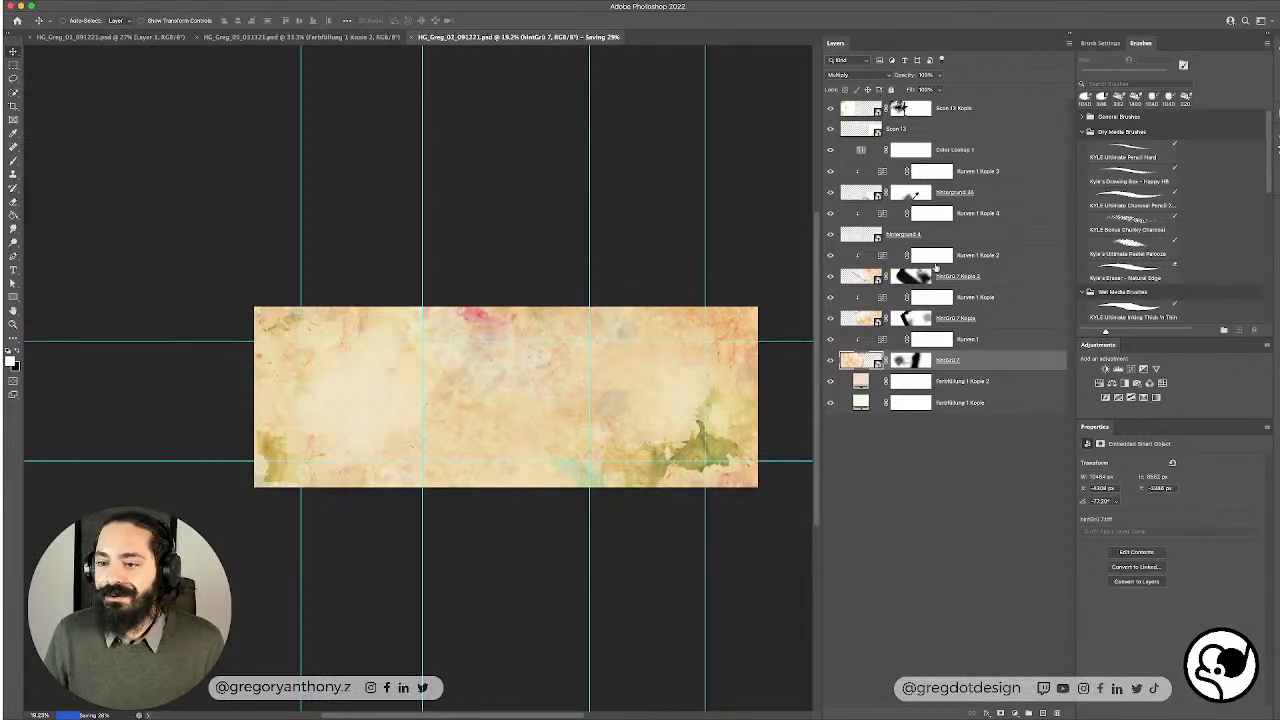
click(245, 38)
click(119, 38)
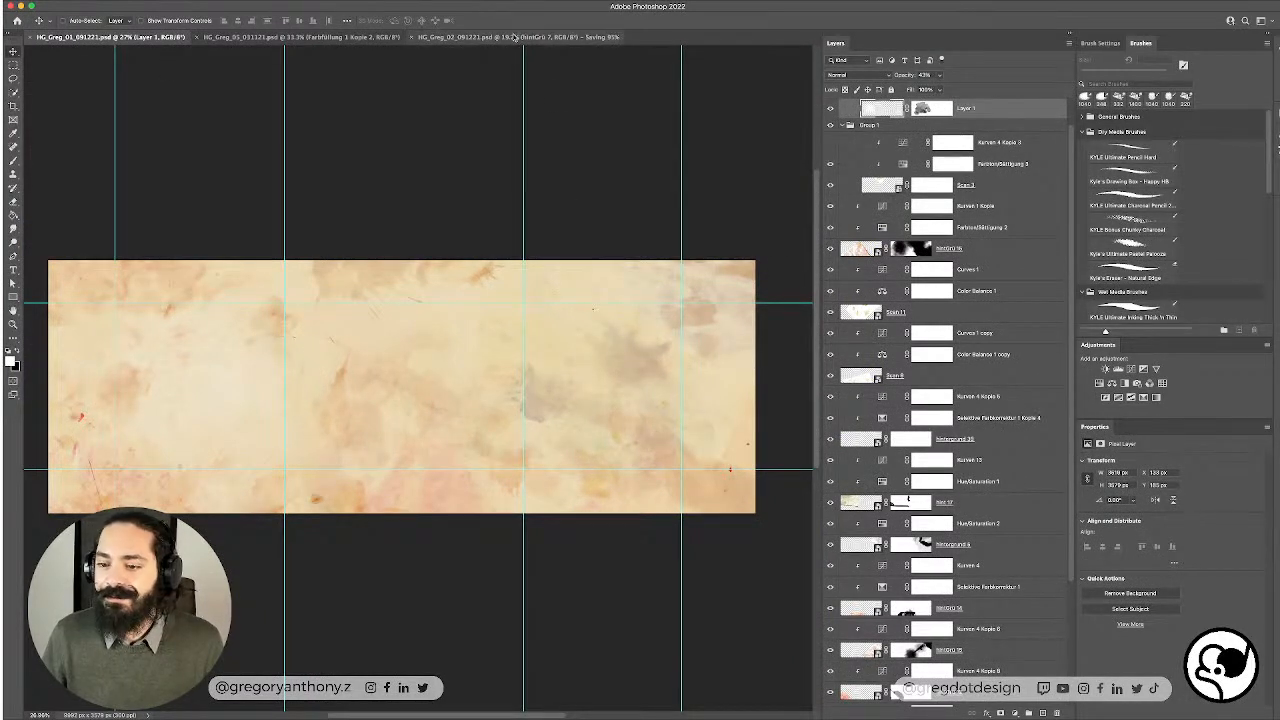
scroll(950, 420, down, 4)
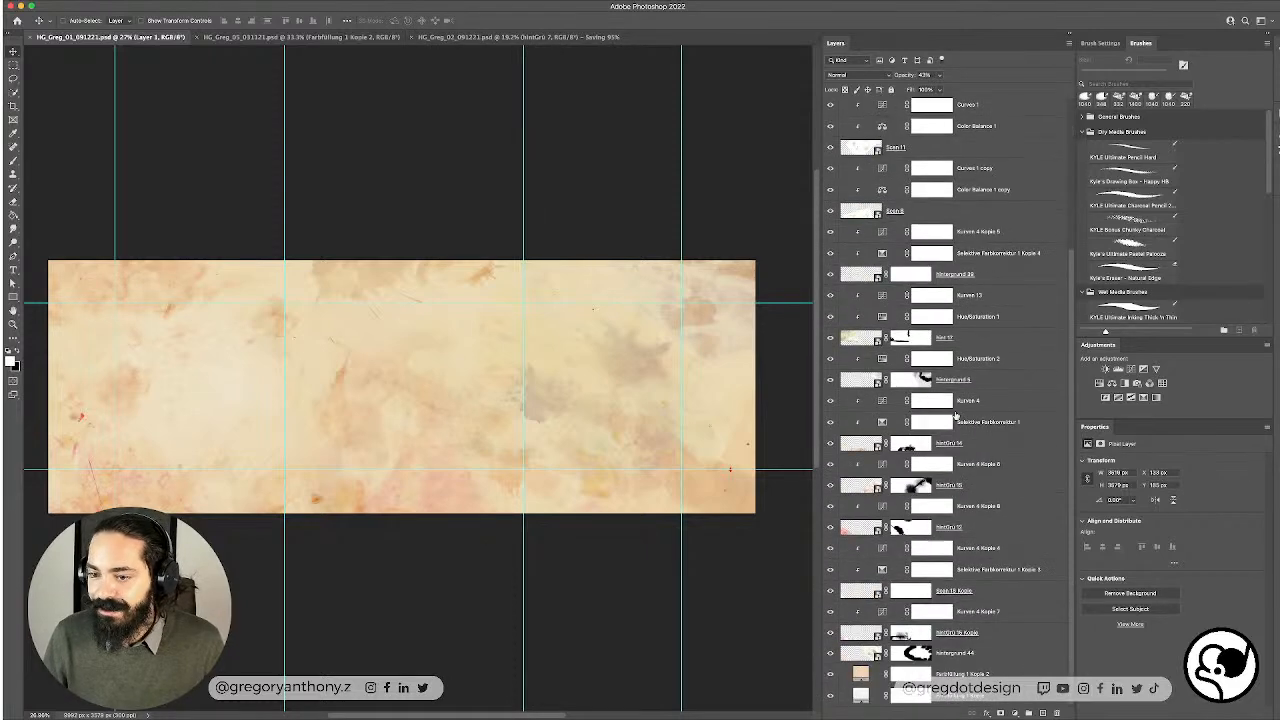
scroll(958, 358, up, 5)
scroll(553, 311, up, 2)
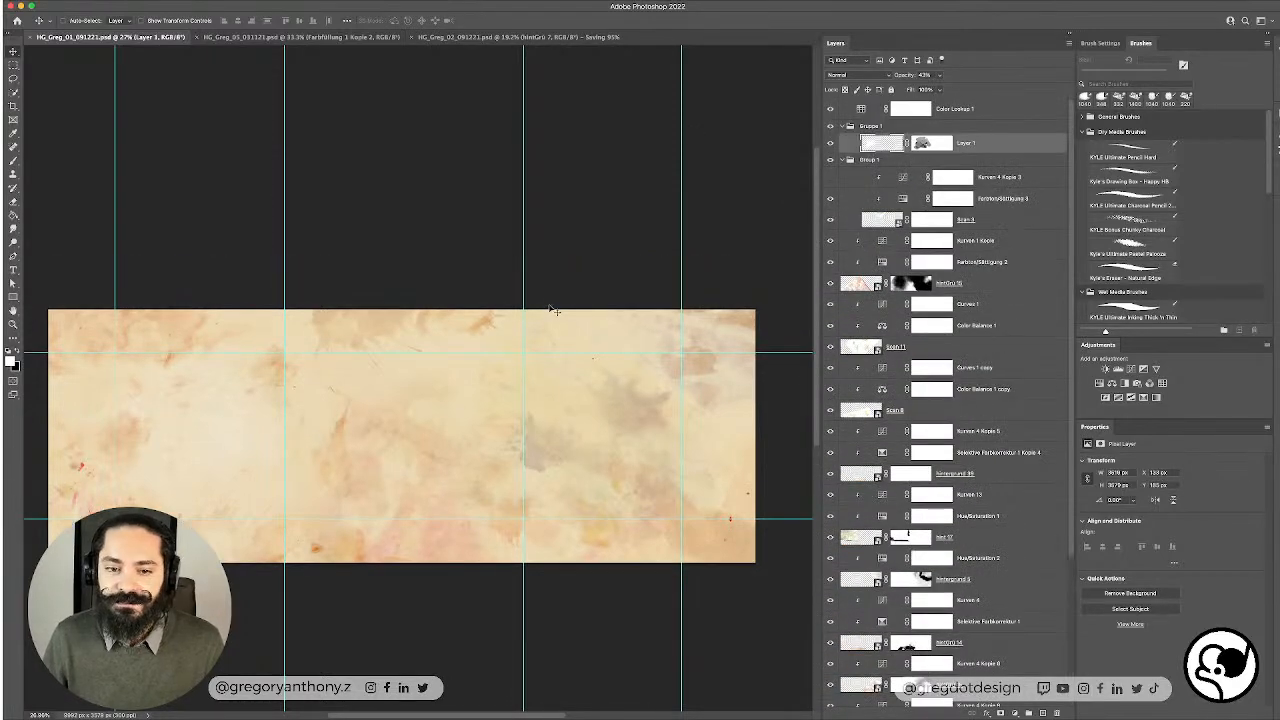
click(568, 38)
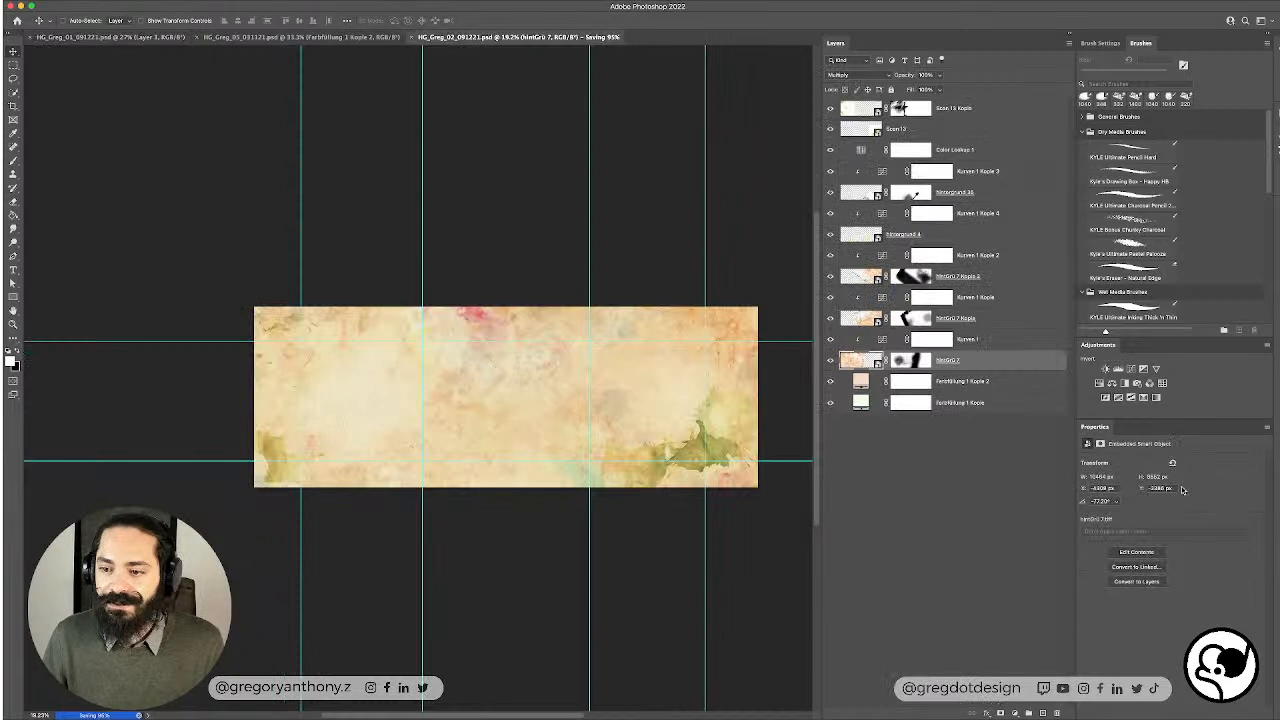
Step: Rotate all texture layers from hintGrü 7 up to Scan 13 Kopie, excluding Color Lookup 1, by about 147° and recentre them over the canvas
shift+click(955, 112)
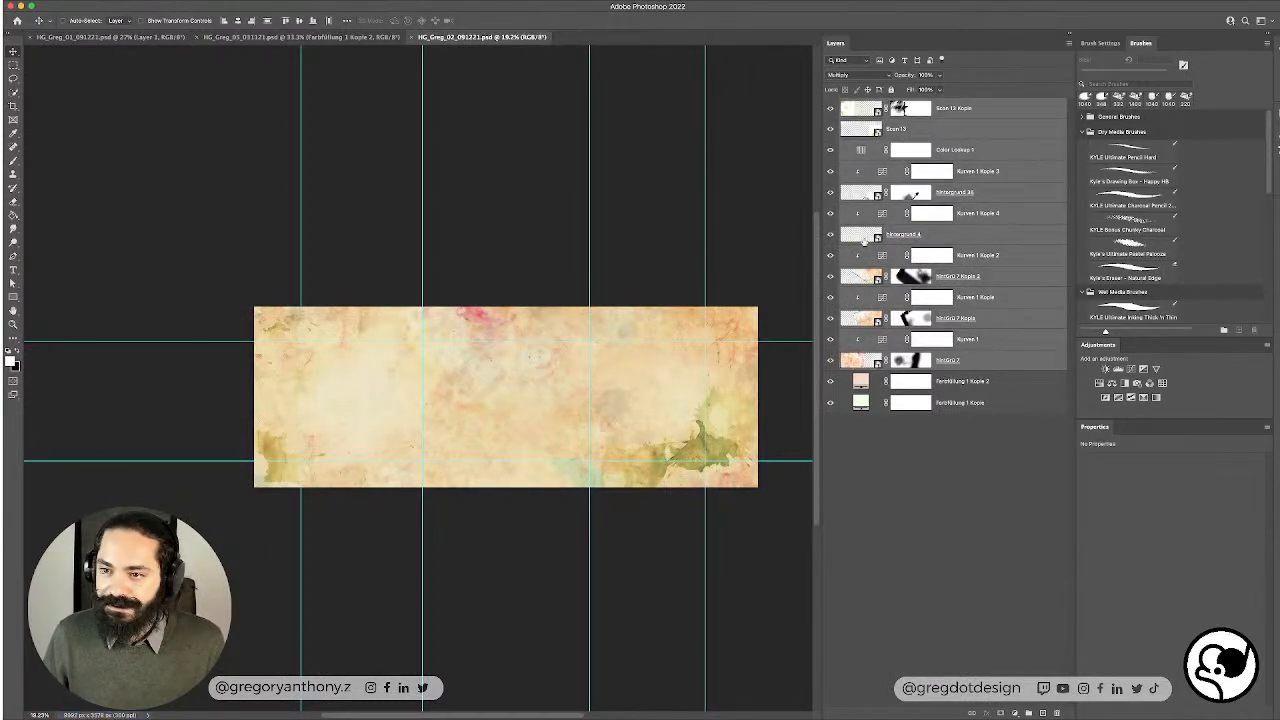
super+click(965, 153)
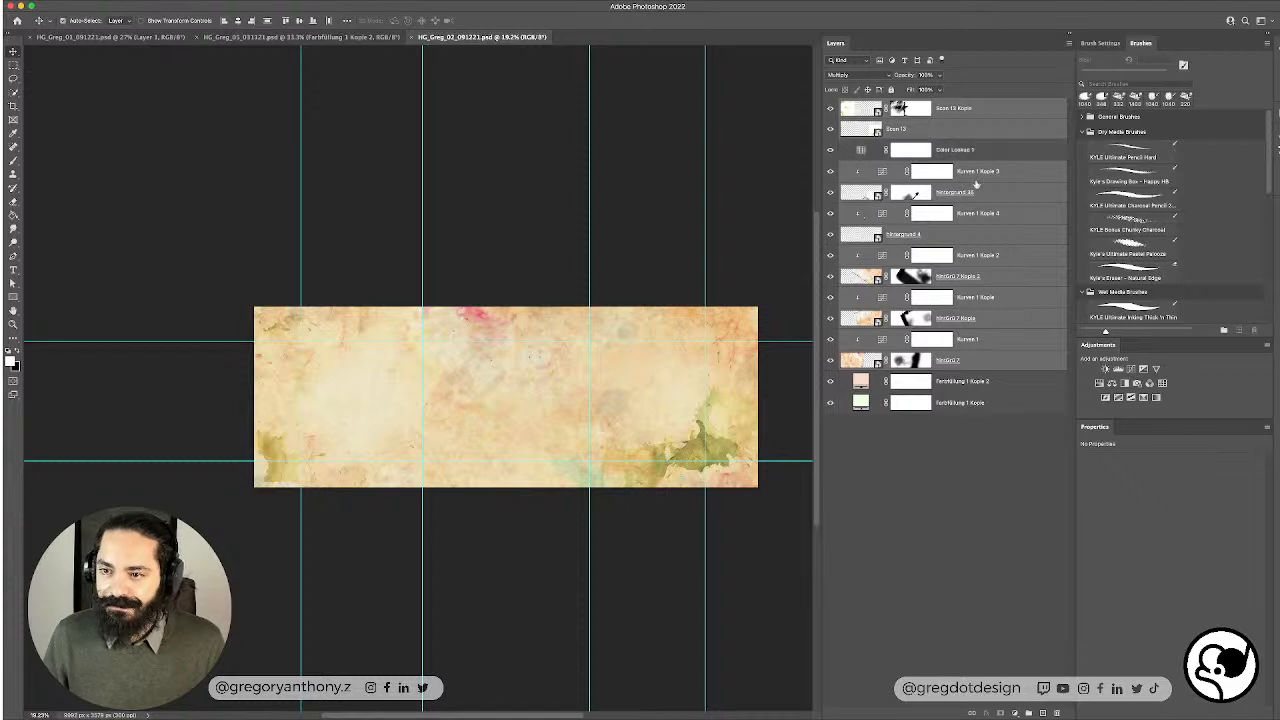
key(super+t)
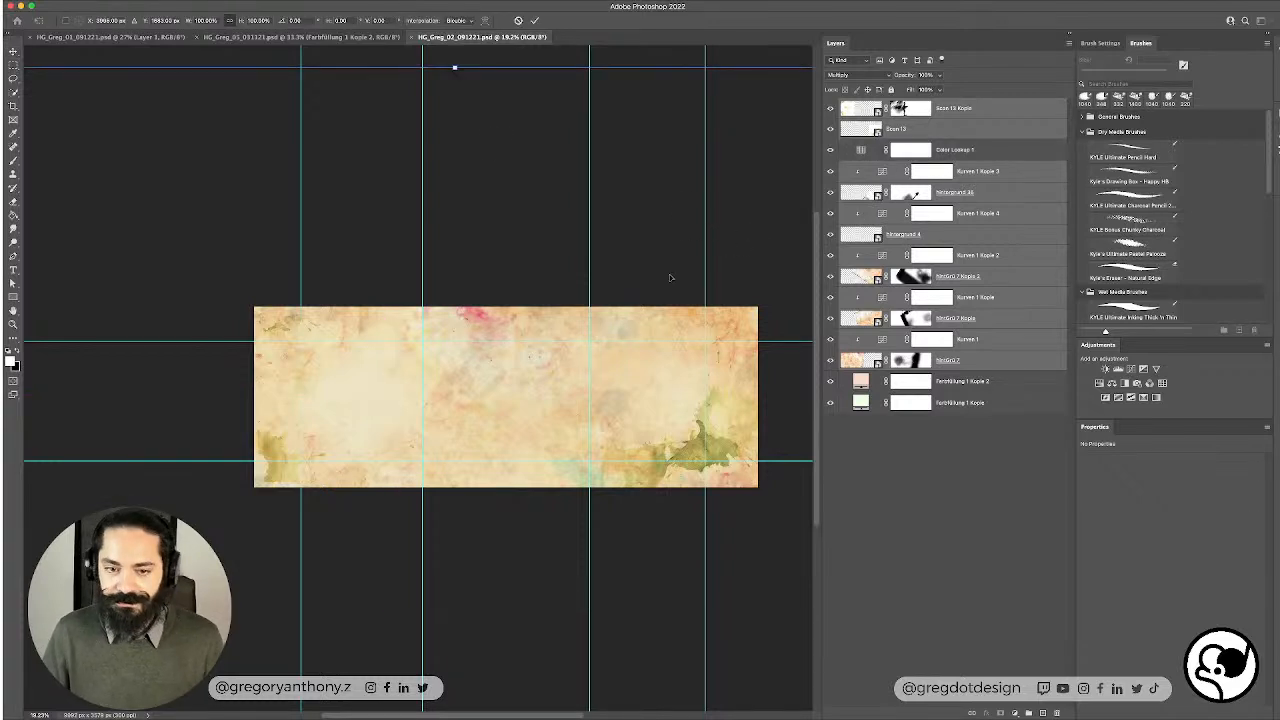
scroll(600, 250, down, 5)
drag(680, 226, 357, 591)
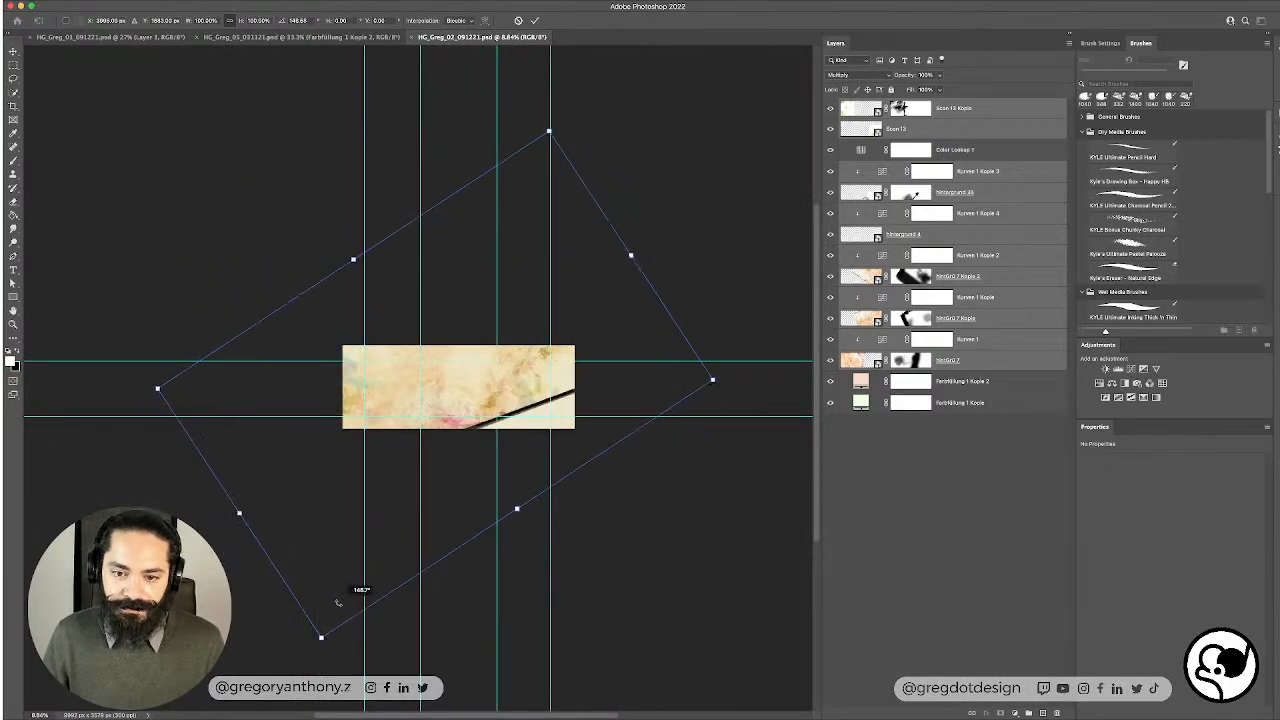
mouse_move(443, 391)
mouse_down()
mouse_move(491, 391)
mouse_move(466, 407)
mouse_move(458, 393)
mouse_up()
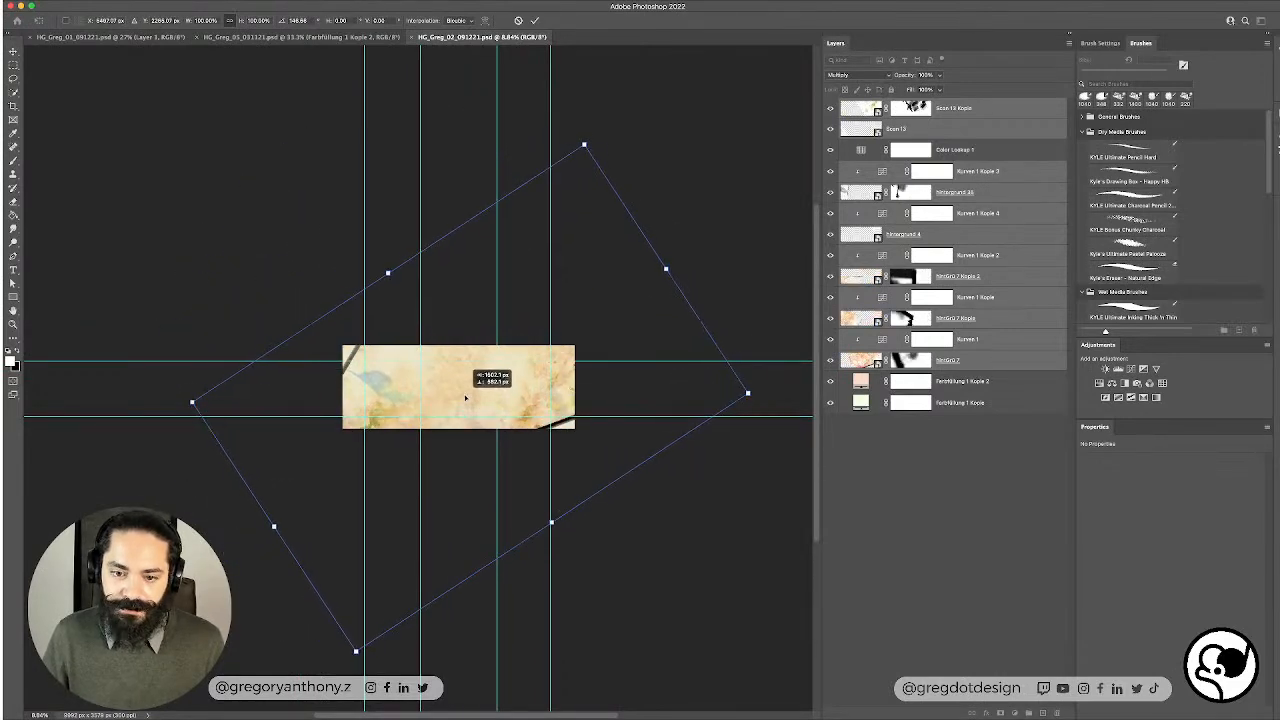
Step: Flip the transformed texture layers horizontally, shift them slightly to cover the canvas, and apply the transformation
right_click(450, 354)
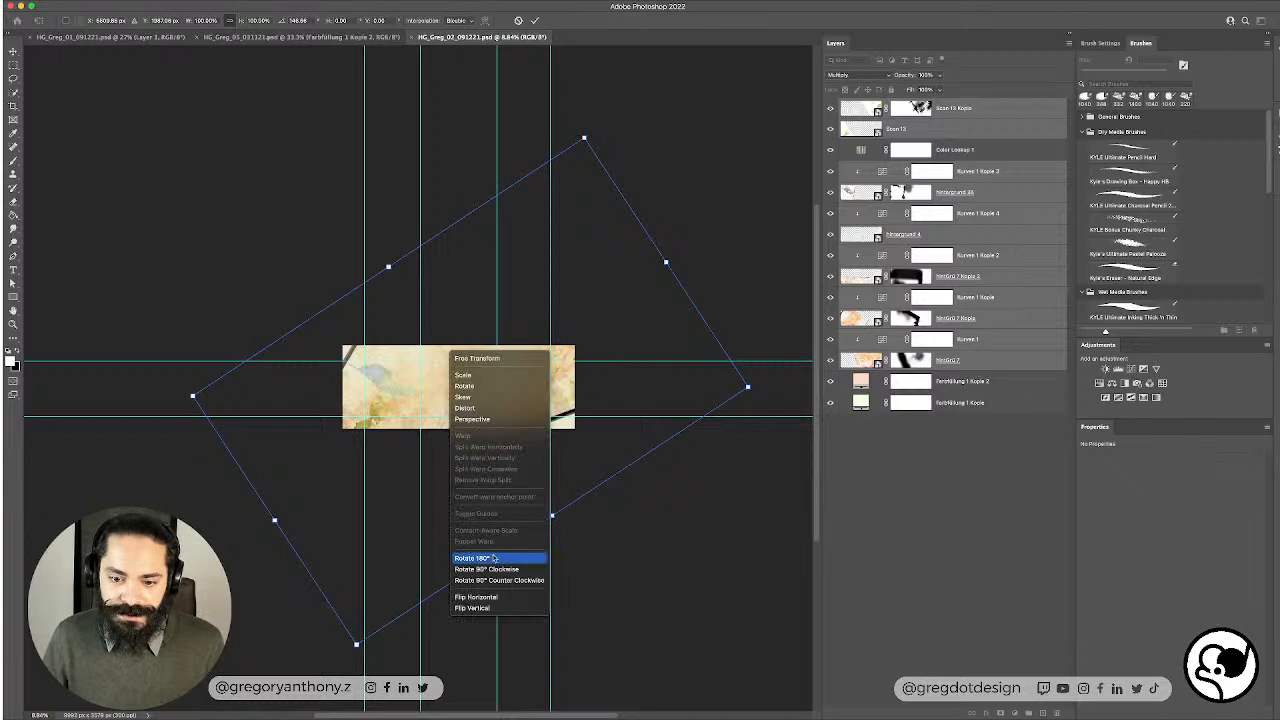
click(500, 597)
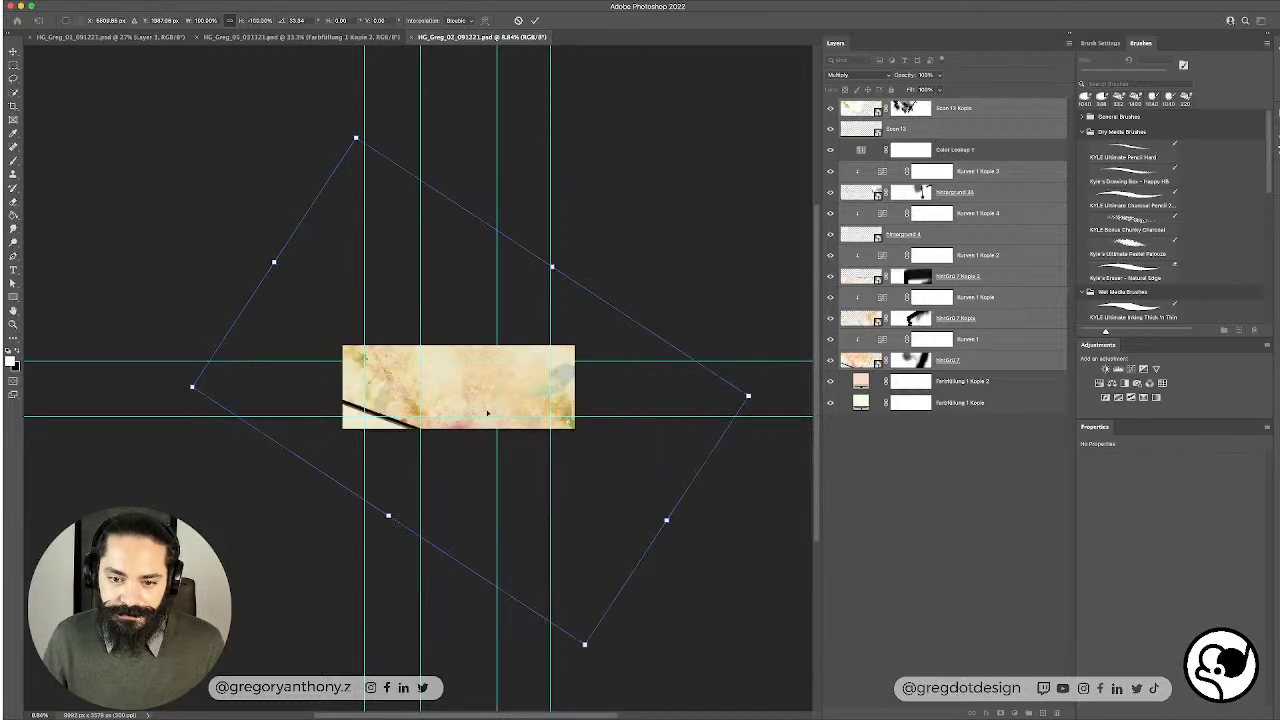
drag(515, 395, 520, 415)
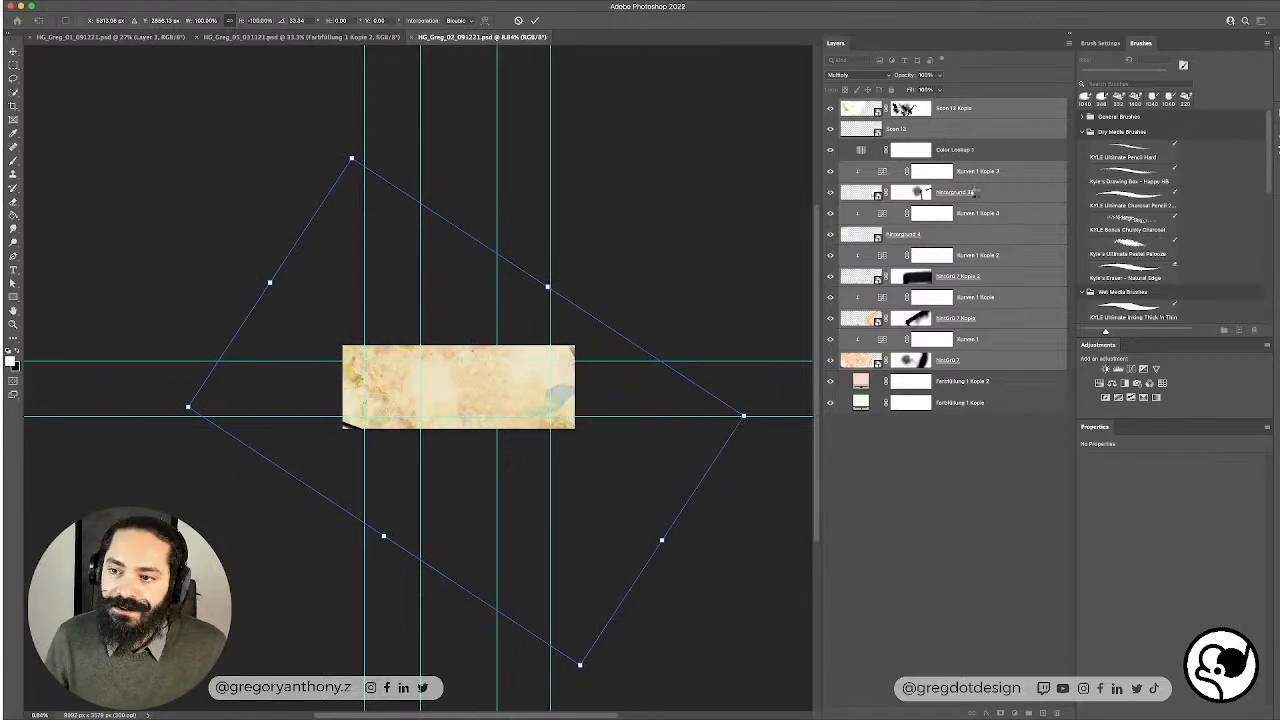
key(Return)
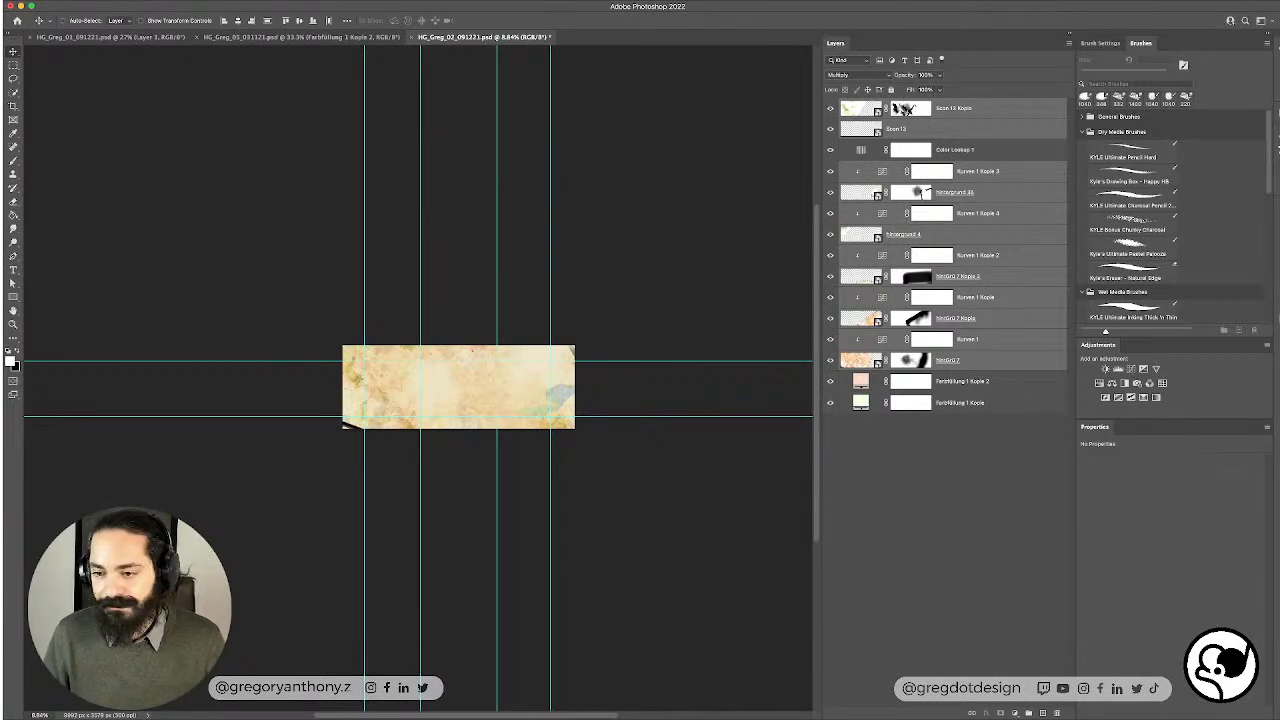
Step: Move the hintGrü 7 Kopie texture layer up and to the right over the canvas
click(1012, 361)
click(993, 318)
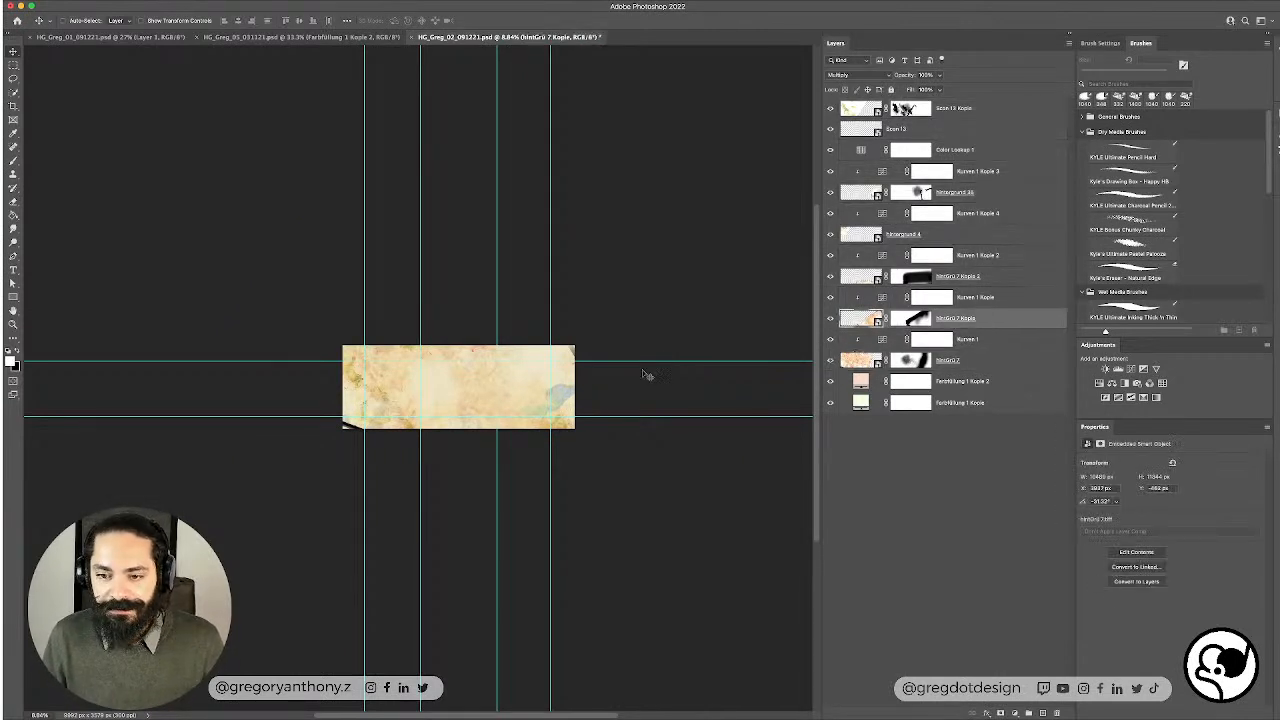
drag(521, 380, 557, 330)
Step: Reposition the hintGrü 7 Kopie 2 texture over the left part of the canvas and scale it to about 78%
click(990, 277)
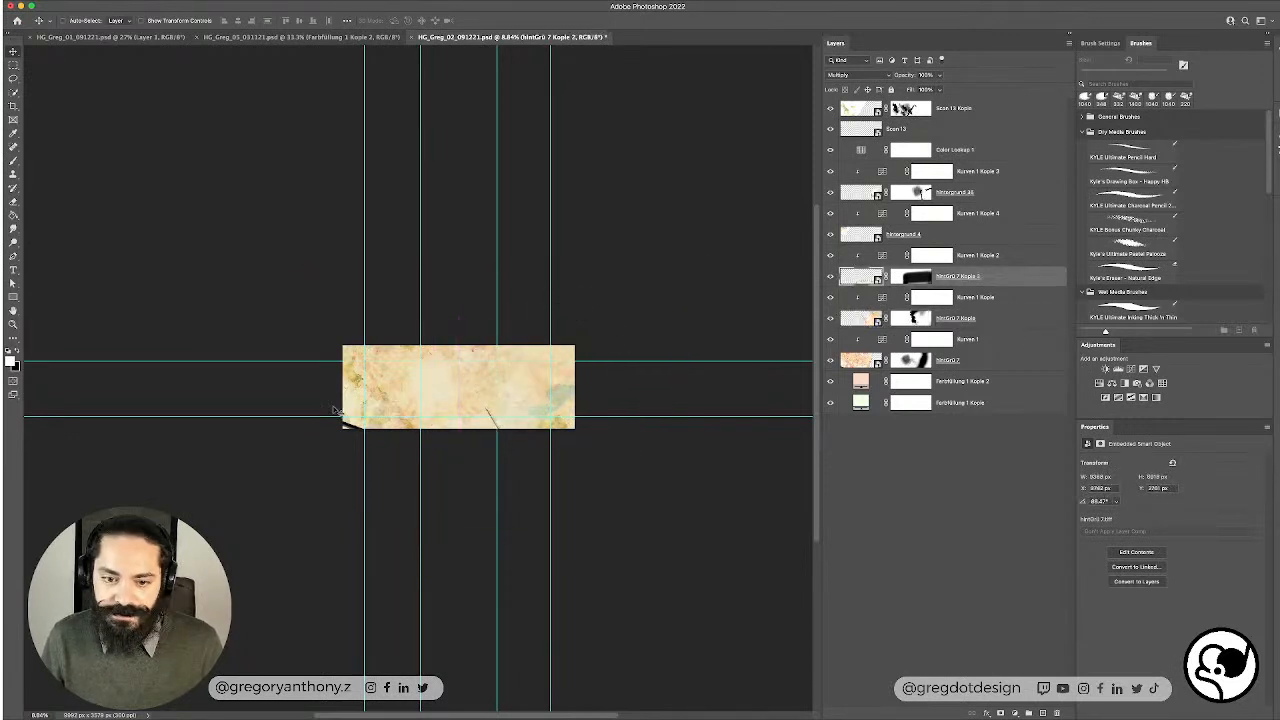
mouse_move(390, 386)
mouse_down()
mouse_move(395, 402)
mouse_move(404, 391)
mouse_up()
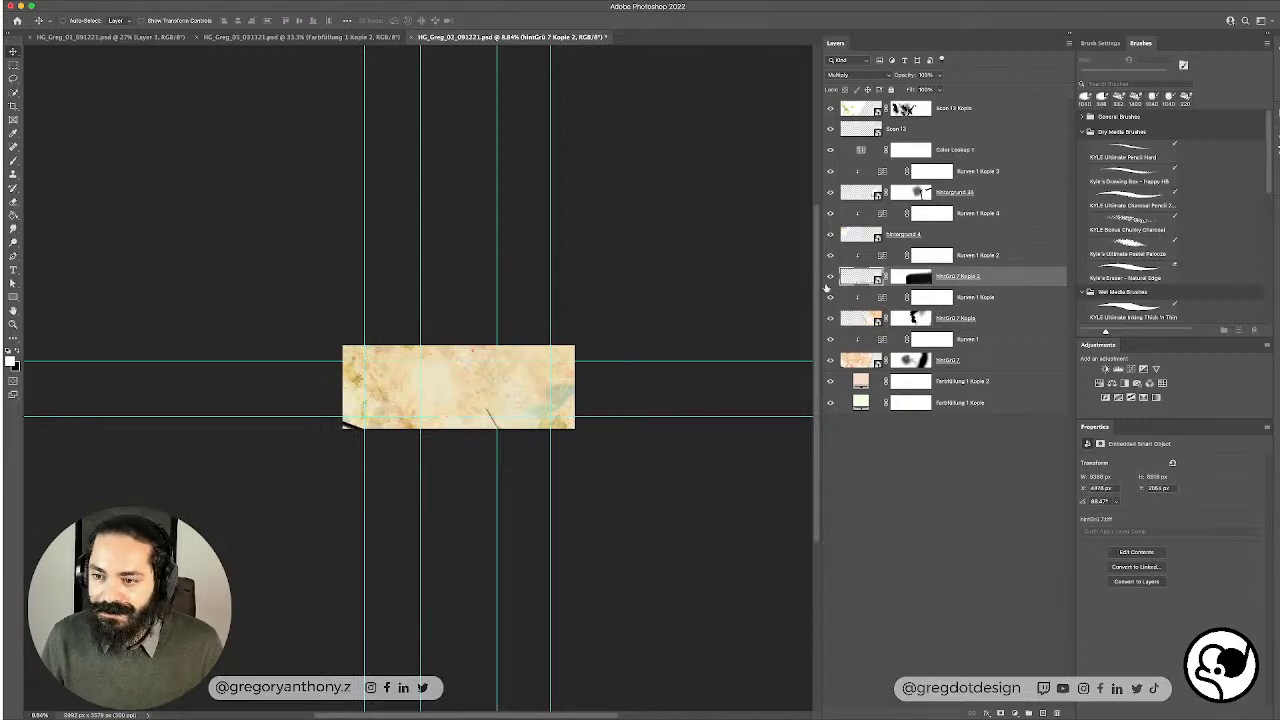
drag(497, 437, 491, 390)
key(super+z)
drag(528, 430, 377, 325)
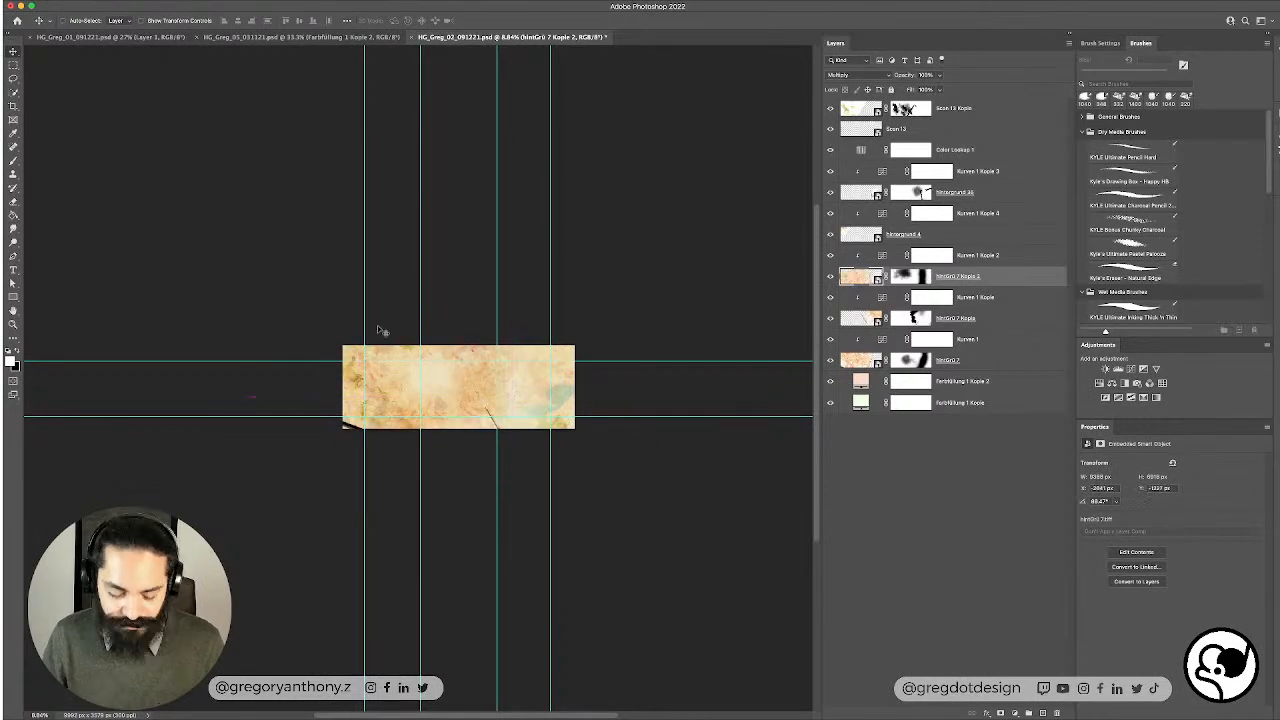
key(ctrl+t)
drag(513, 316, 444, 421)
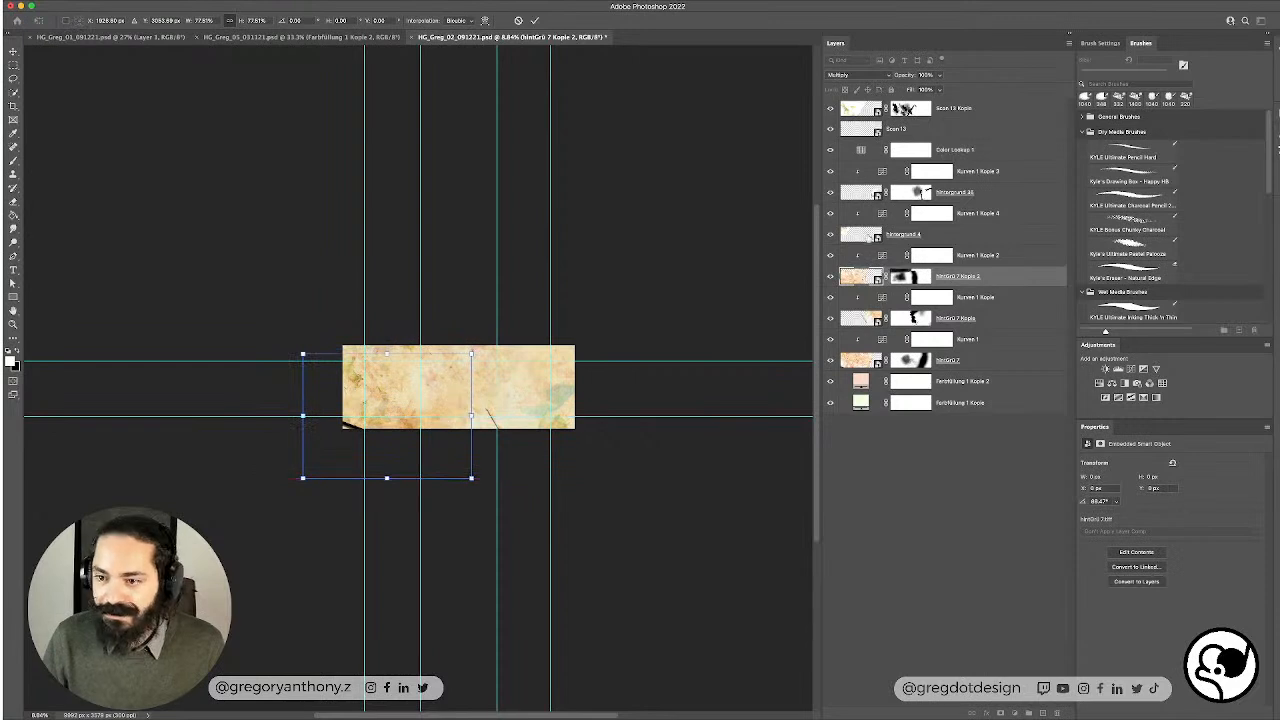
Step: Check the Scan 13 Kopie layer's effect by toggling its visibility, and delete the layer
click(842, 108)
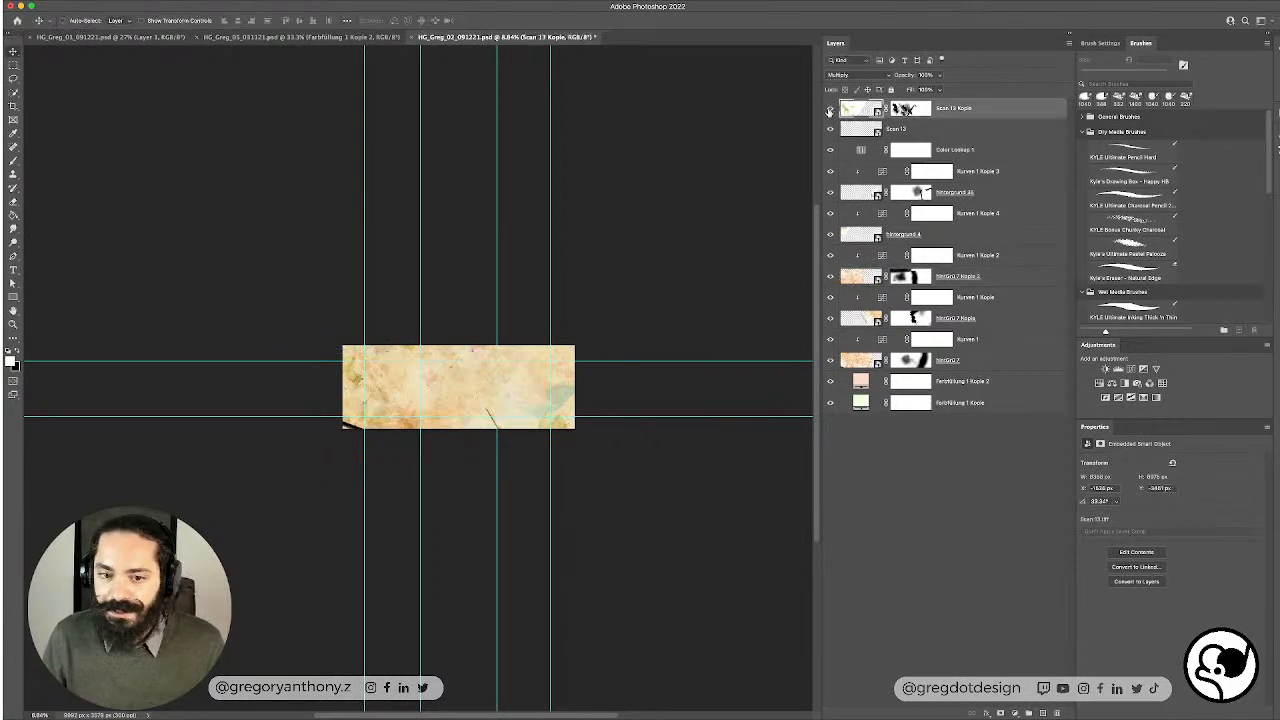
click(830, 109)
click(830, 109)
click(830, 109)
click(830, 109)
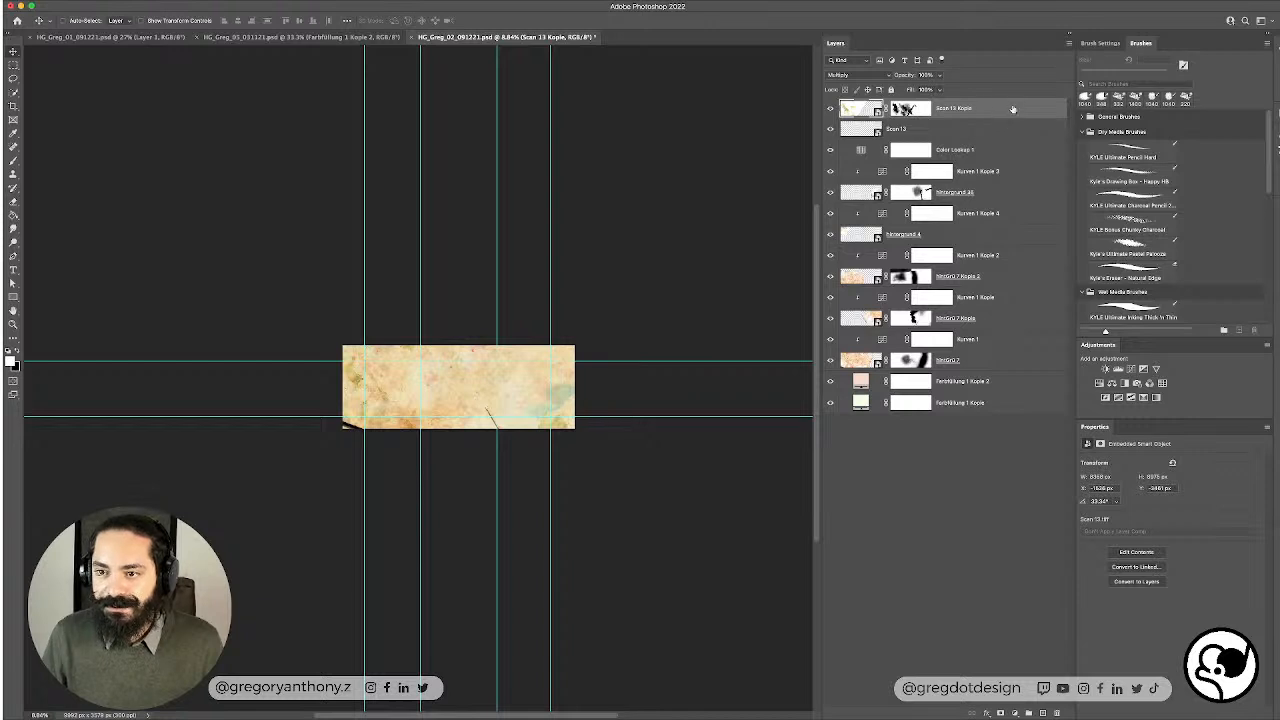
key(BackSpace)
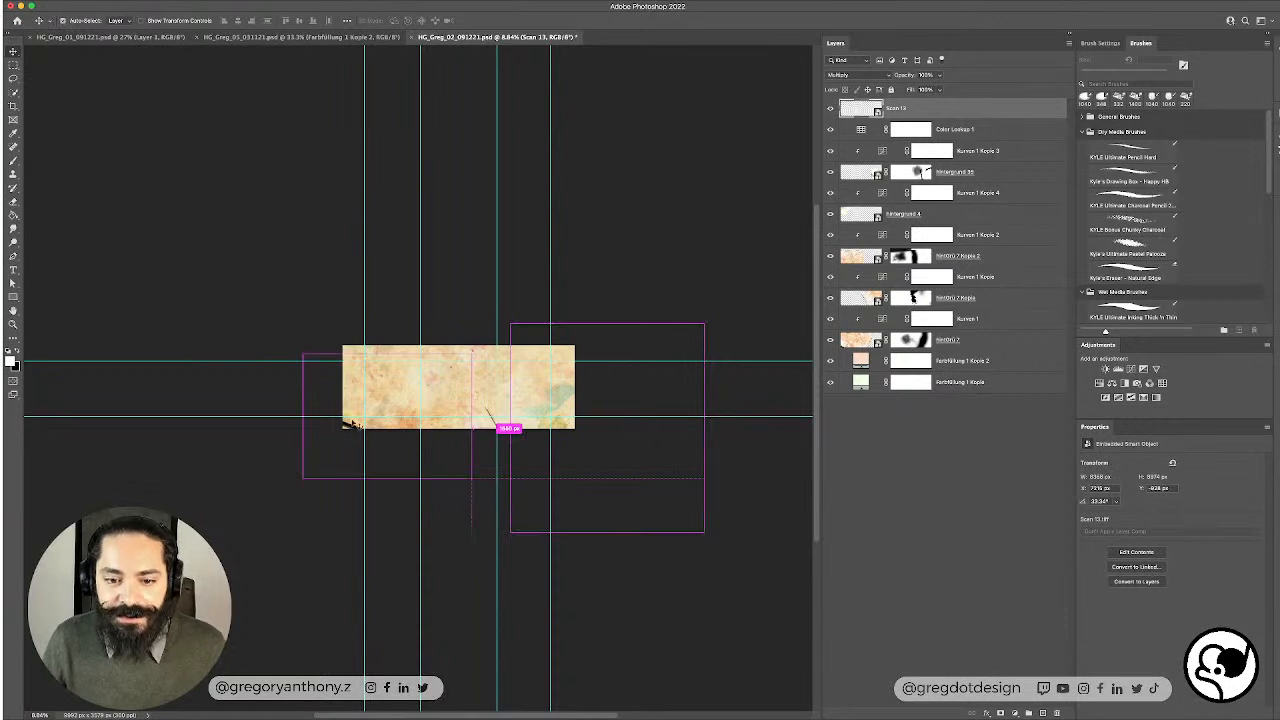
Step: Move the Hintergrund 4 texture layer down and to the right over the left end of the canvas
click(349, 426)
drag(349, 426, 360, 424)
click(958, 216)
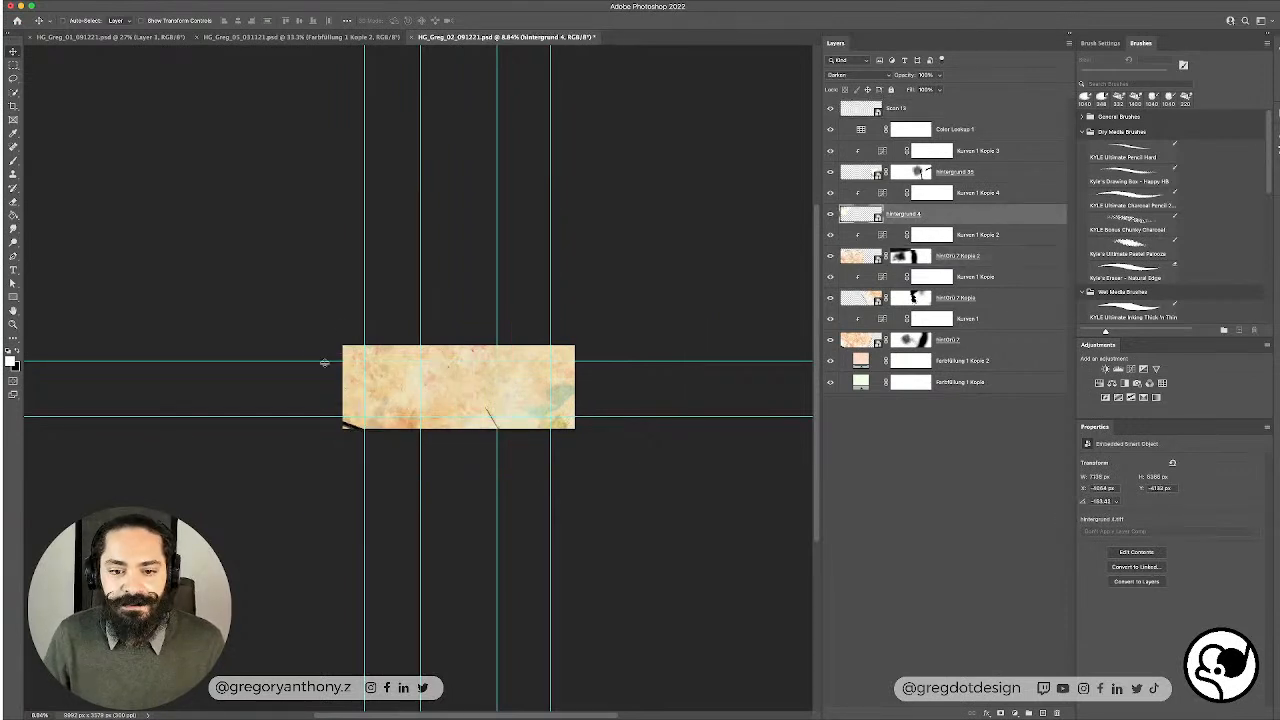
drag(329, 331, 348, 428)
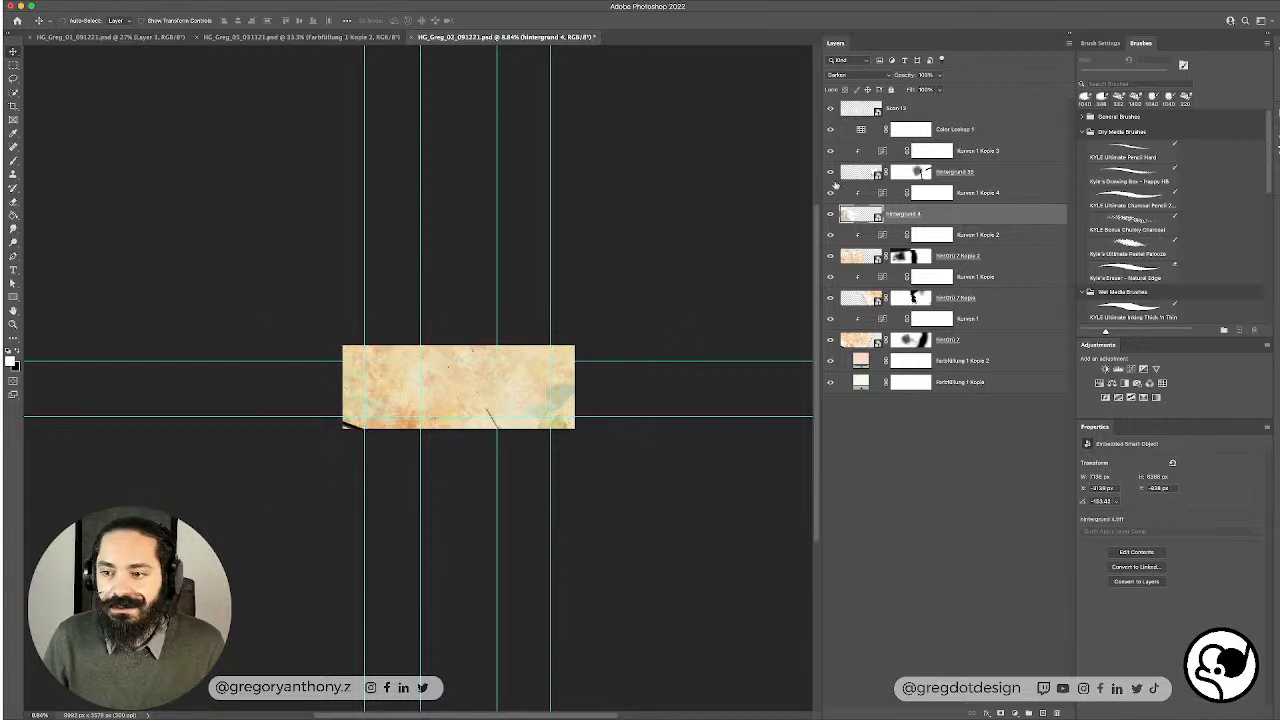
Step: Check what the texture layers from Hintergrund 38 down to hintGrü 7 contribute by toggling their visibility
click(829, 174)
click(829, 175)
click(830, 299)
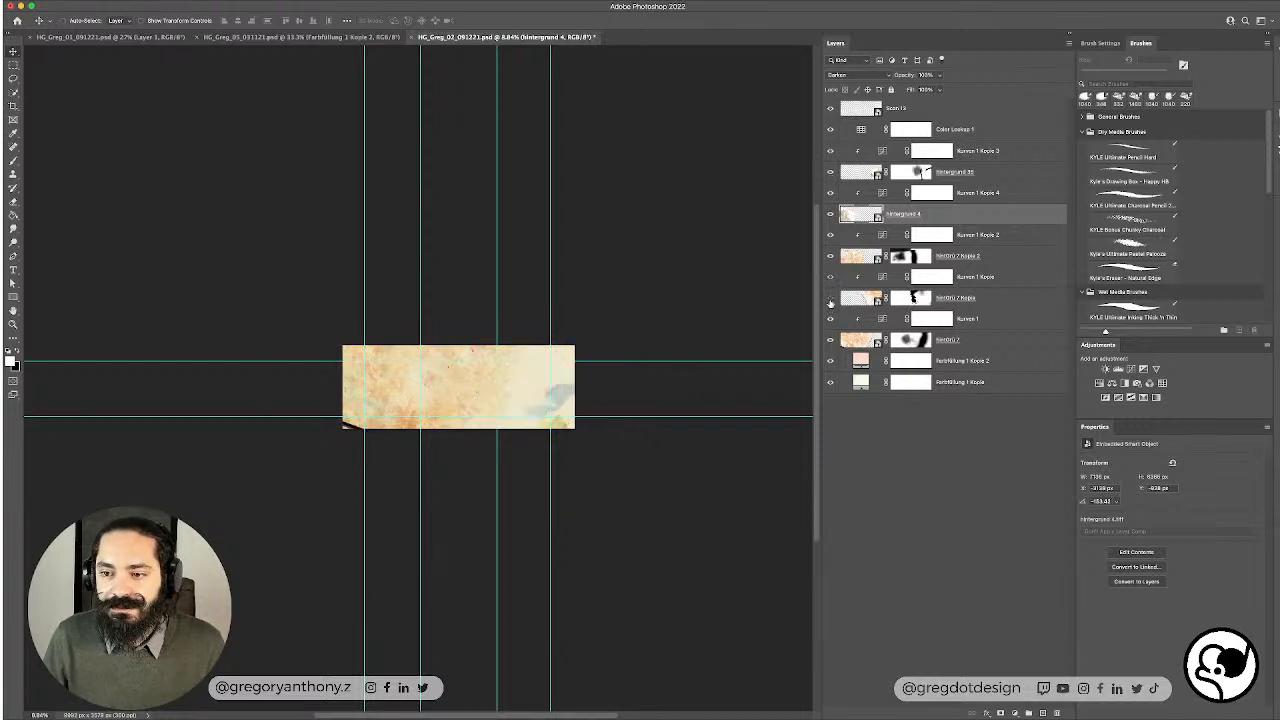
click(830, 299)
click(830, 257)
click(830, 257)
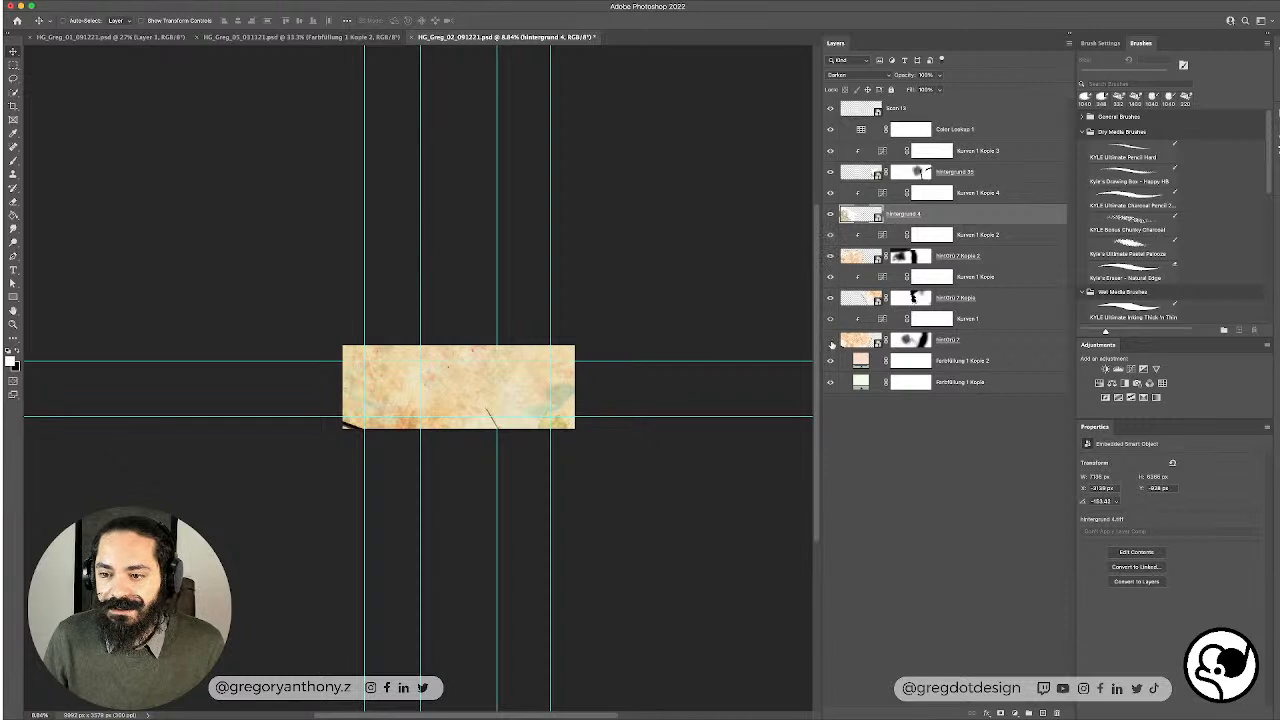
click(830, 341)
click(830, 341)
Step: Scale down the hintGrü 7 texture with Free Transform and move it up and across the banner
click(855, 341)
mouse_move(422, 392)
mouse_down()
mouse_move(323, 420)
mouse_move(492, 384)
mouse_move(477, 474)
mouse_move(346, 366)
mouse_move(366, 357)
mouse_move(430, 425)
mouse_move(410, 335)
mouse_move(382, 422)
mouse_move(400, 428)
mouse_move(425, 392)
mouse_up()
key(super+t)
drag(554, 296, 517, 323)
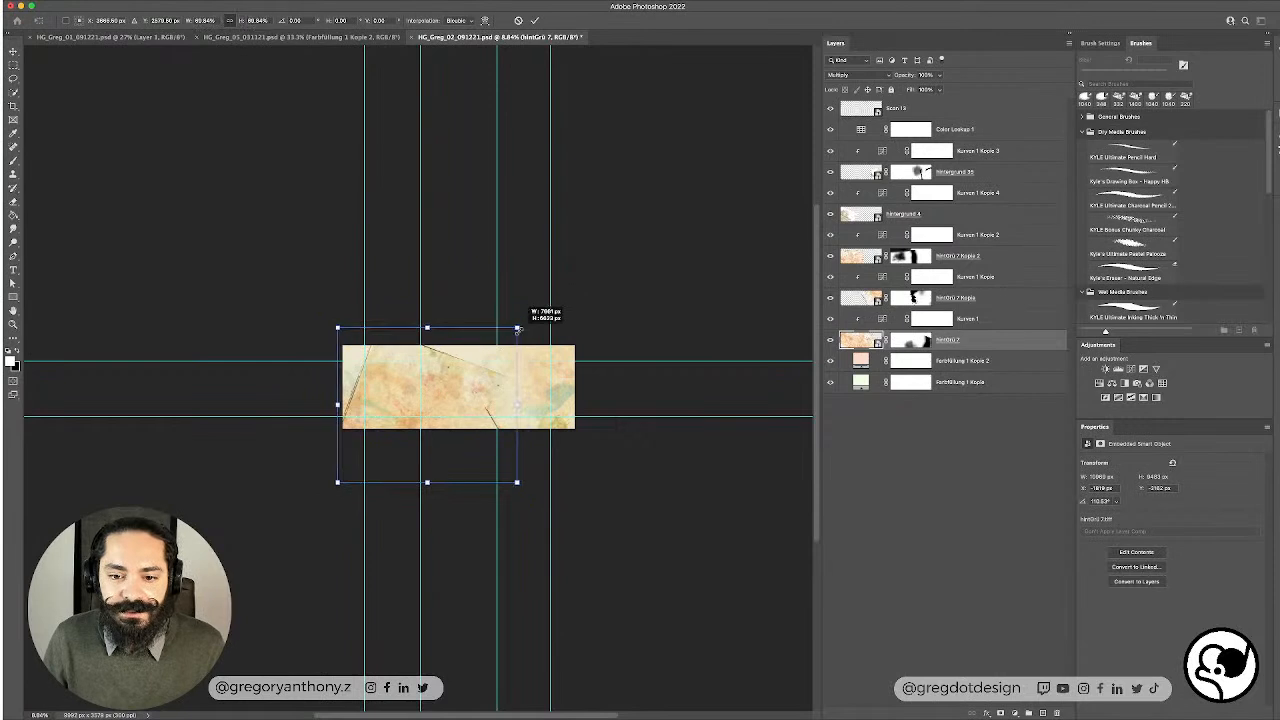
drag(471, 380, 531, 325)
Step: Rotate the hintGrü 7 texture to about 128°, shift it over the banner's left part, and apply the transform
drag(557, 275, 344, 229)
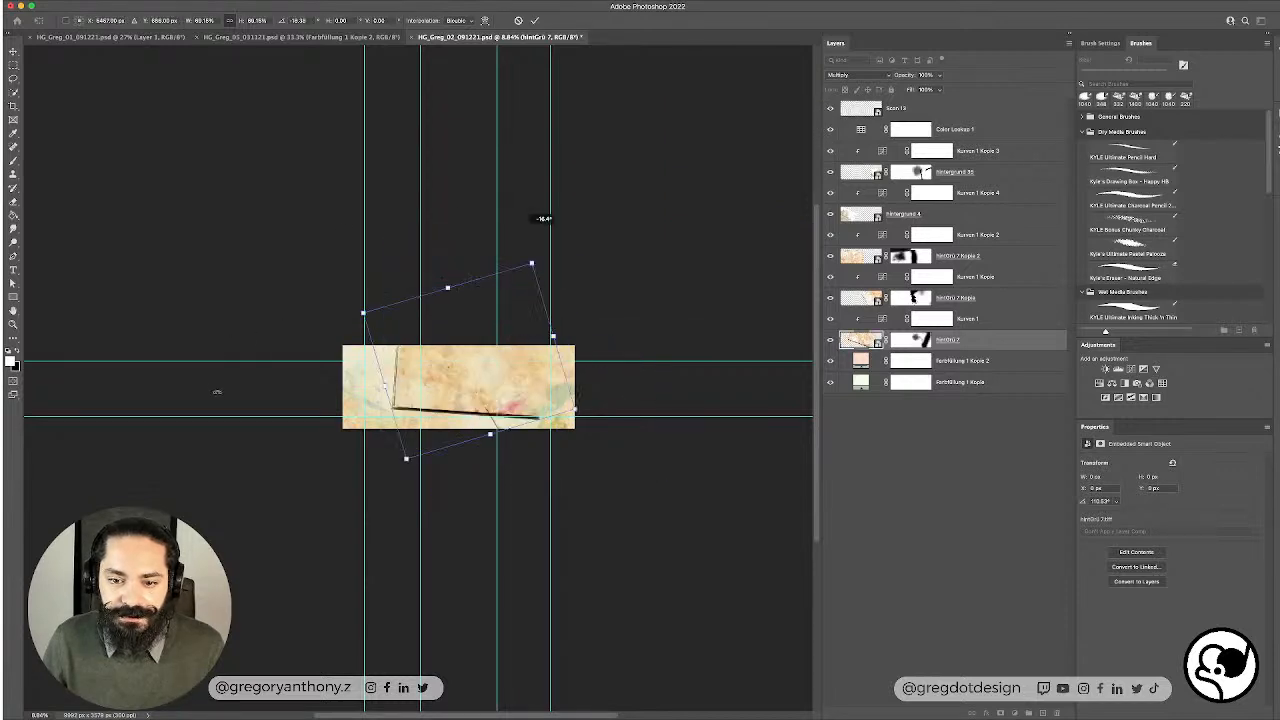
drag(401, 351, 448, 329)
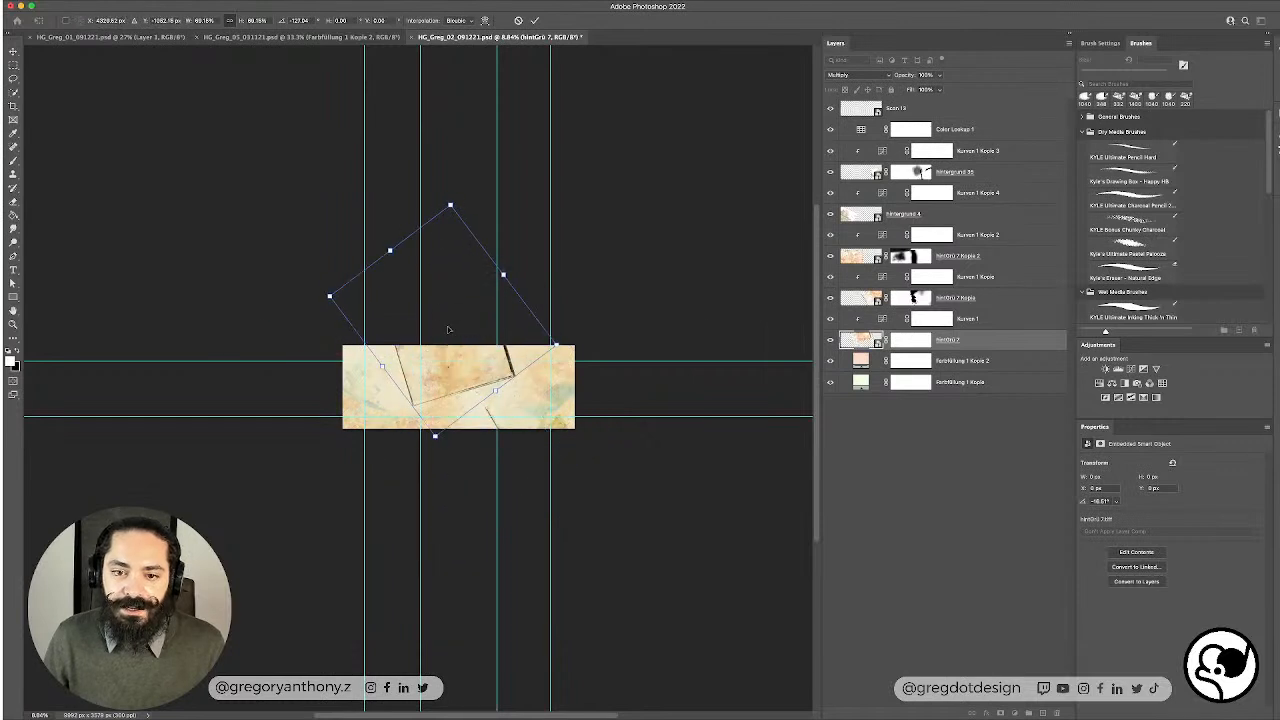
drag(455, 195, 322, 347)
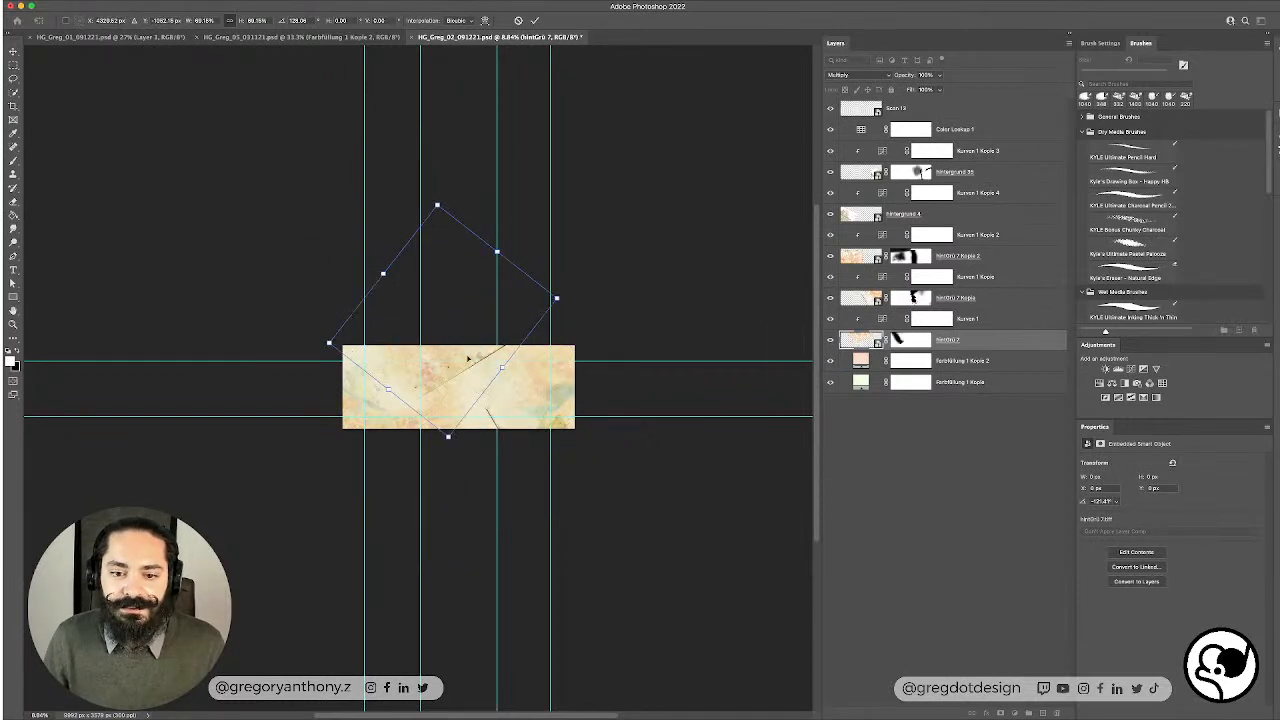
drag(467, 358, 436, 378)
drag(430, 164, 463, 190)
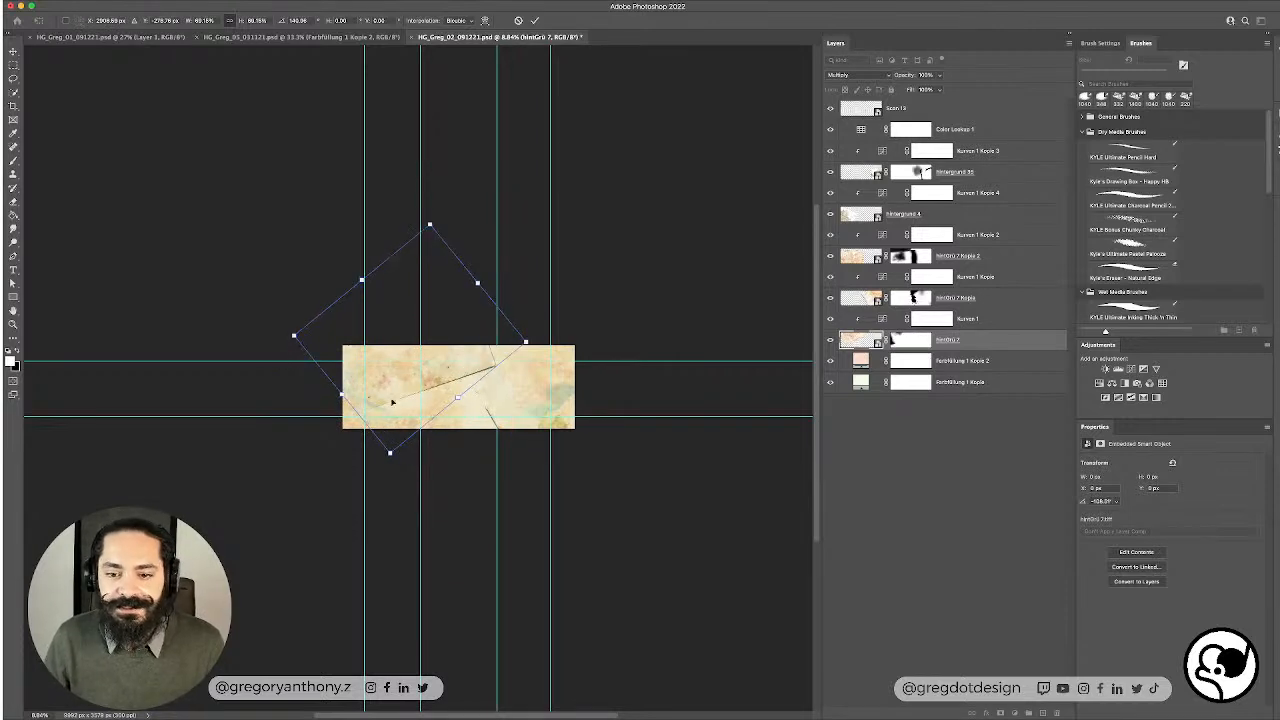
drag(420, 339, 481, 344)
key(super+z)
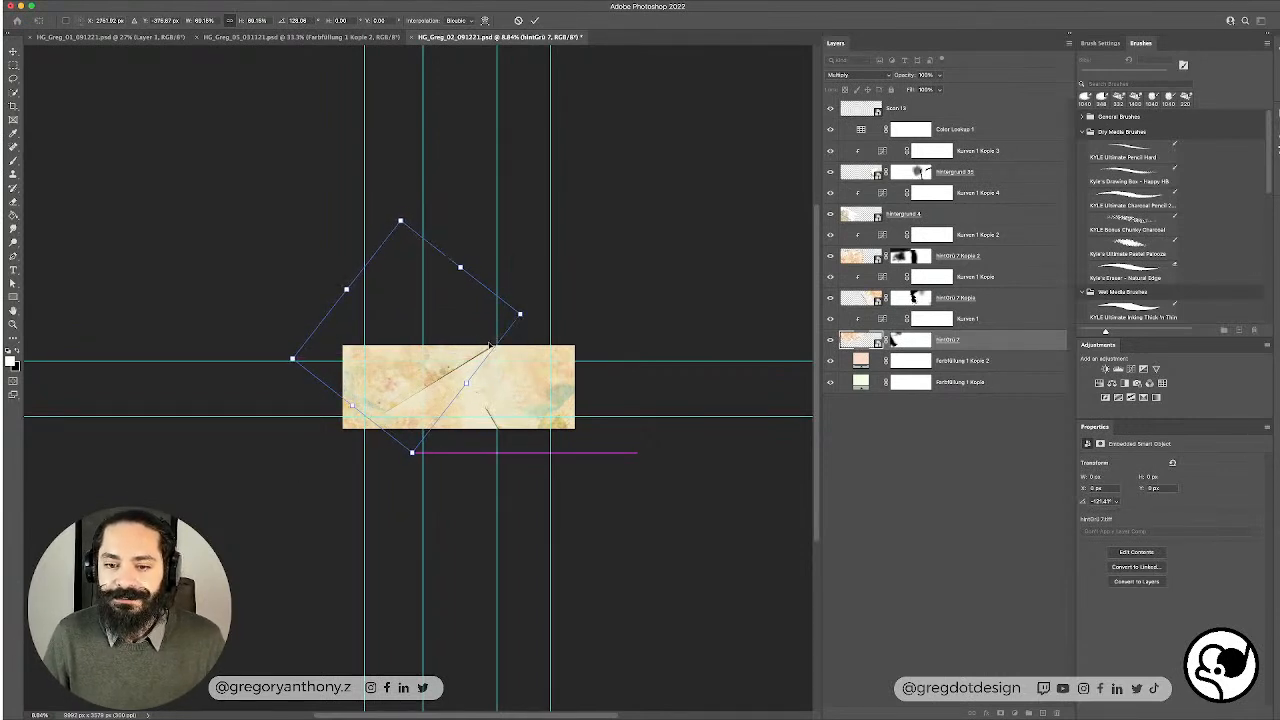
key(Return)
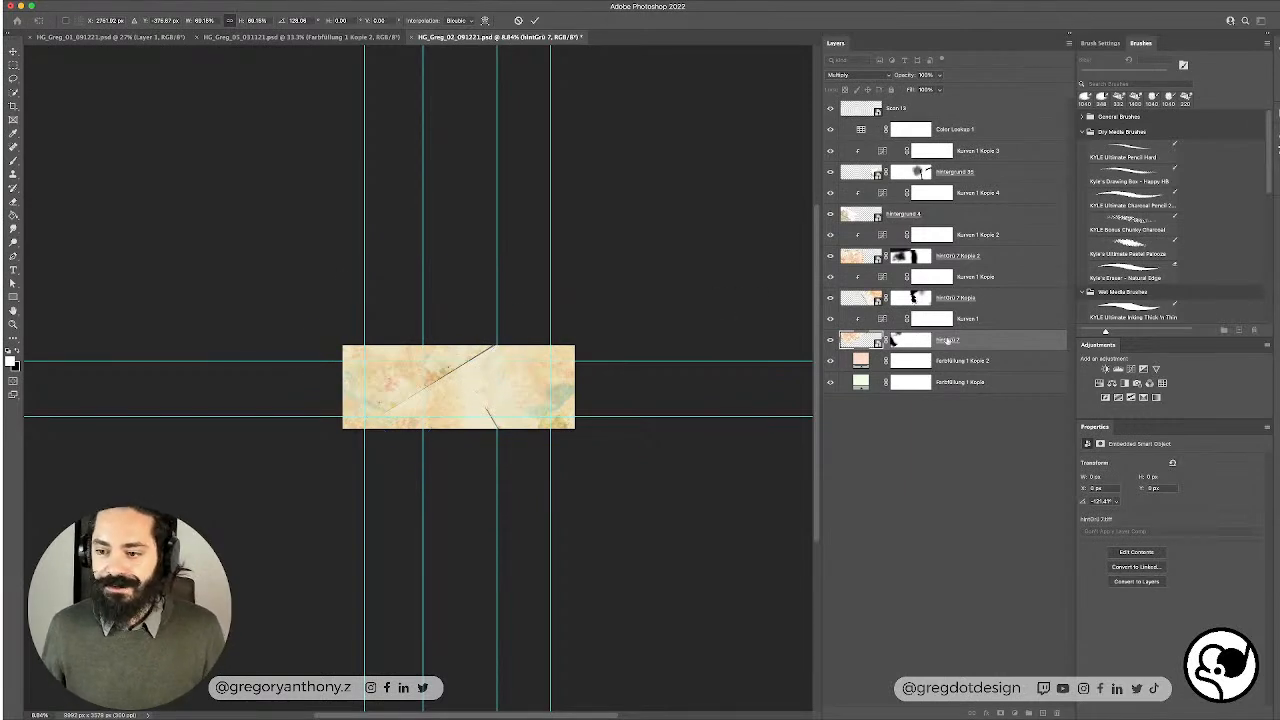
Step: Target the layer mask of hintGrü 7 and choose the KYLE Ultimate Inking Thick 'n Thin brush
click(915, 342)
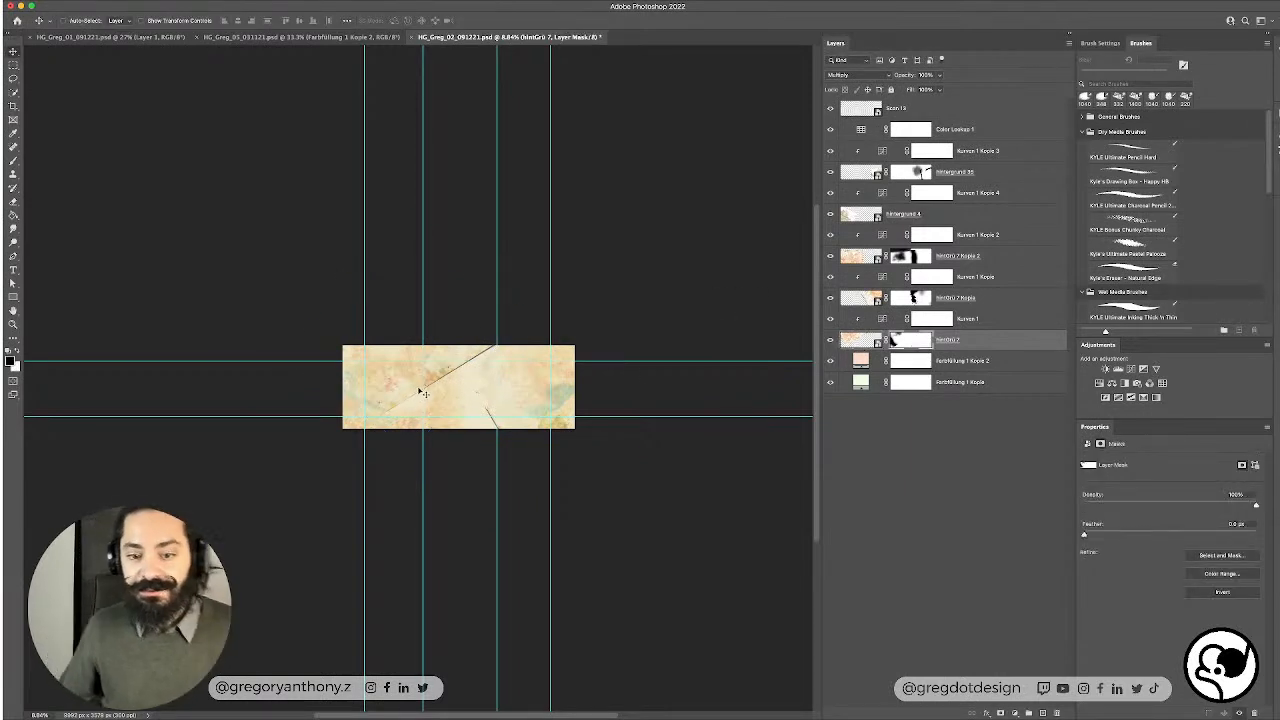
scroll(436, 389, down, 1)
scroll(563, 443, up, 5)
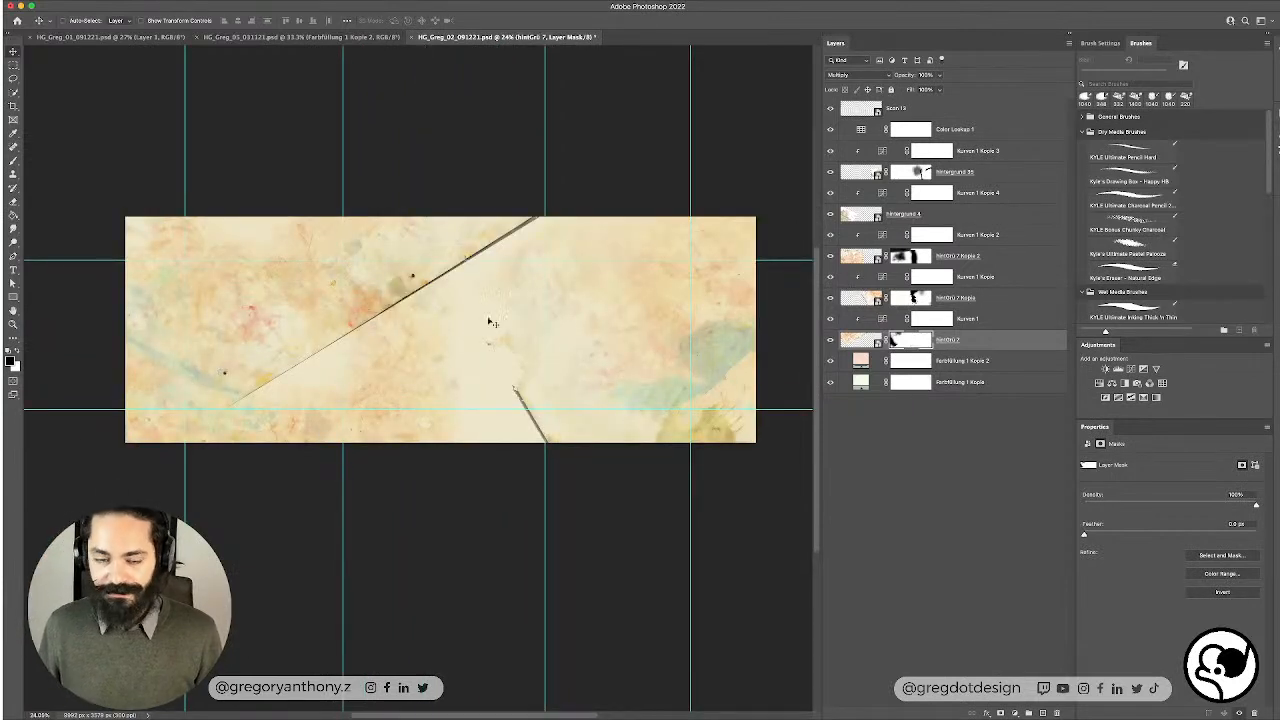
click(1138, 306)
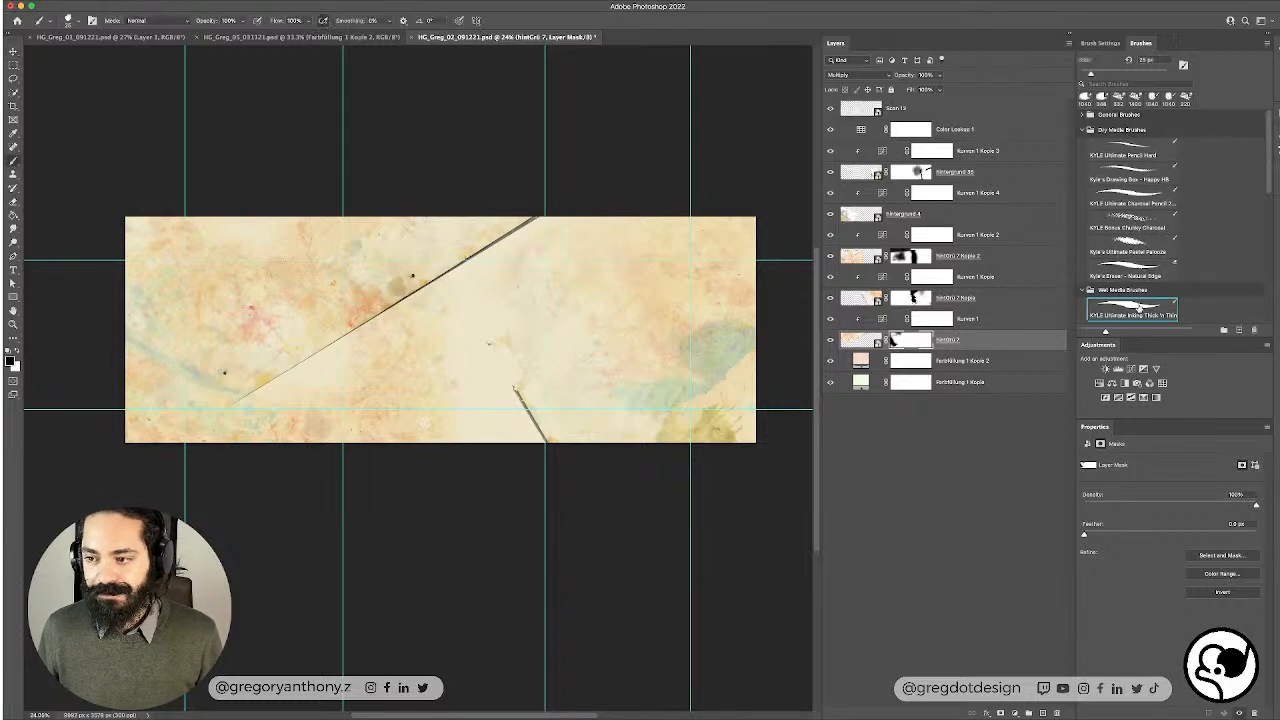
click(1141, 272)
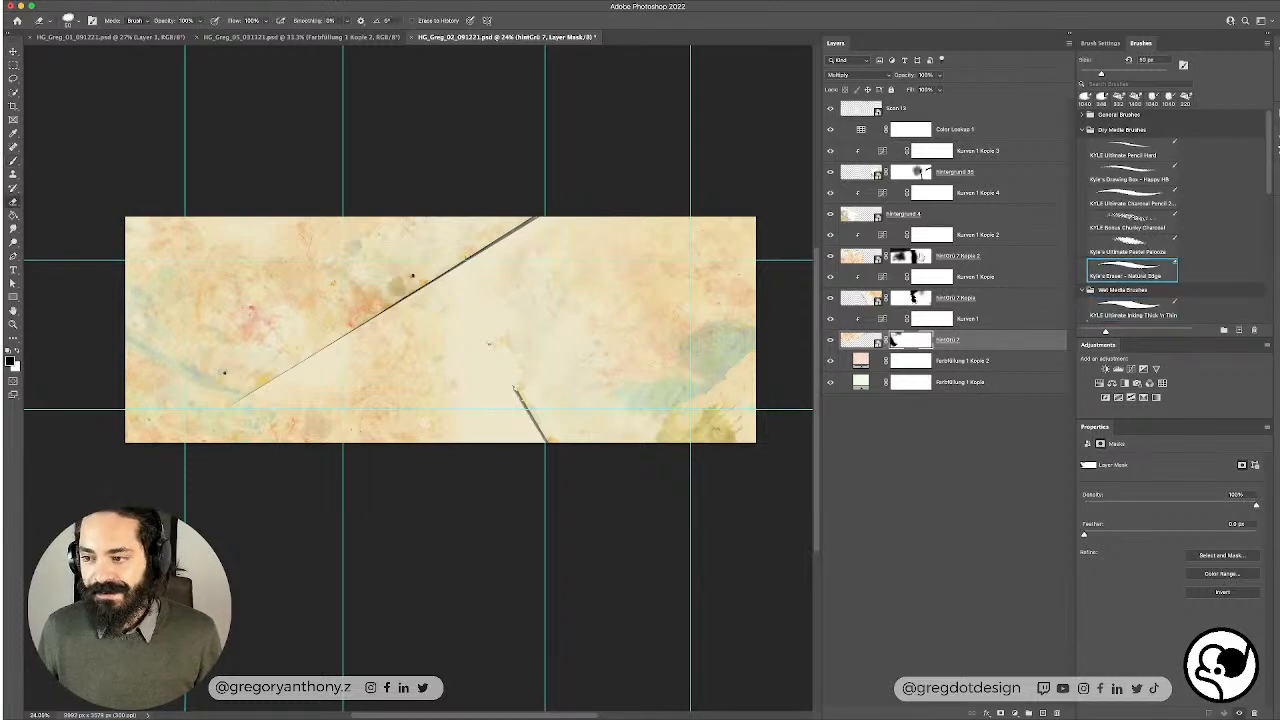
right_click(569, 317)
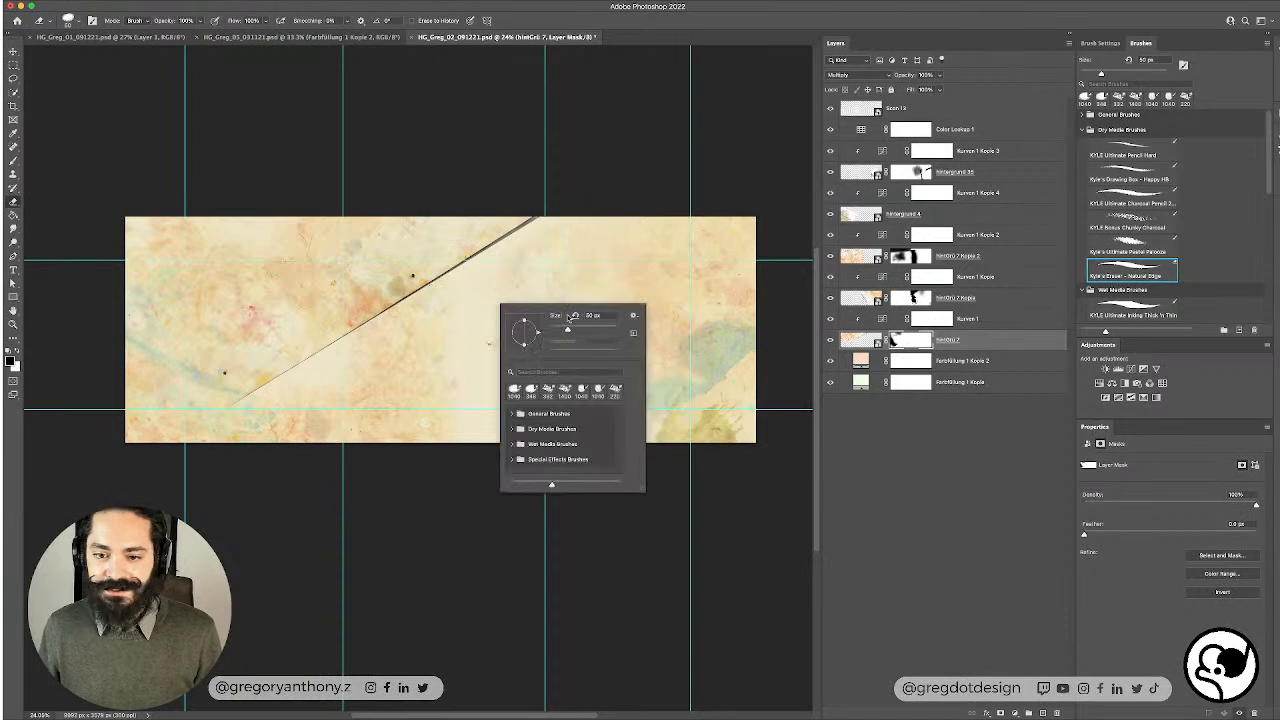
click(599, 330)
drag(603, 321, 607, 330)
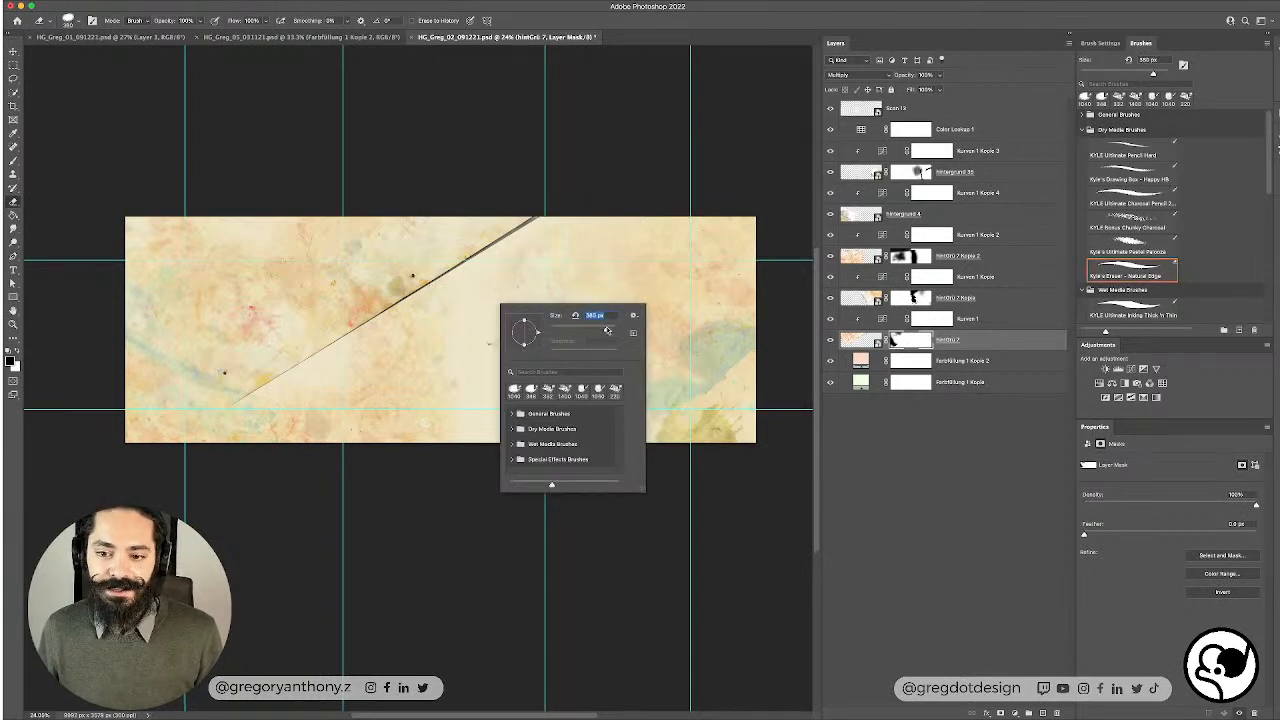
click(523, 246)
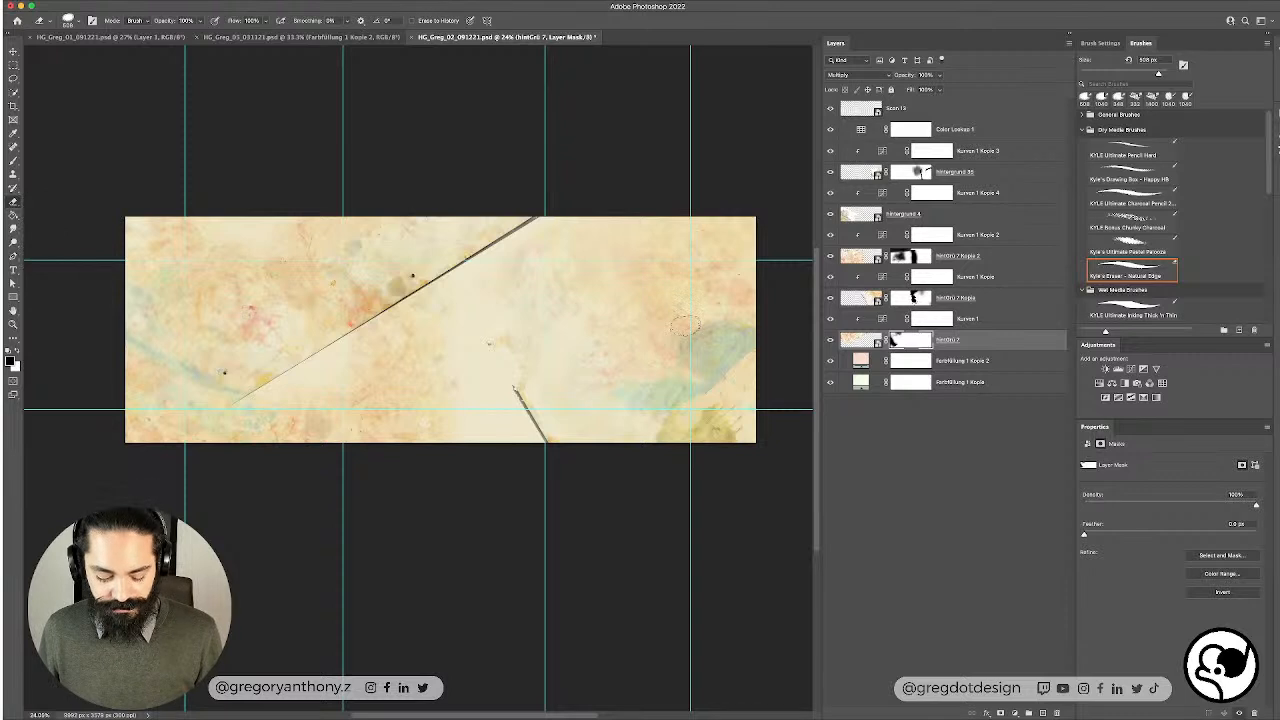
Step: Set the inking brush size to 444 px and mask out the long dark diagonal line on hintGrü 7
key(b)
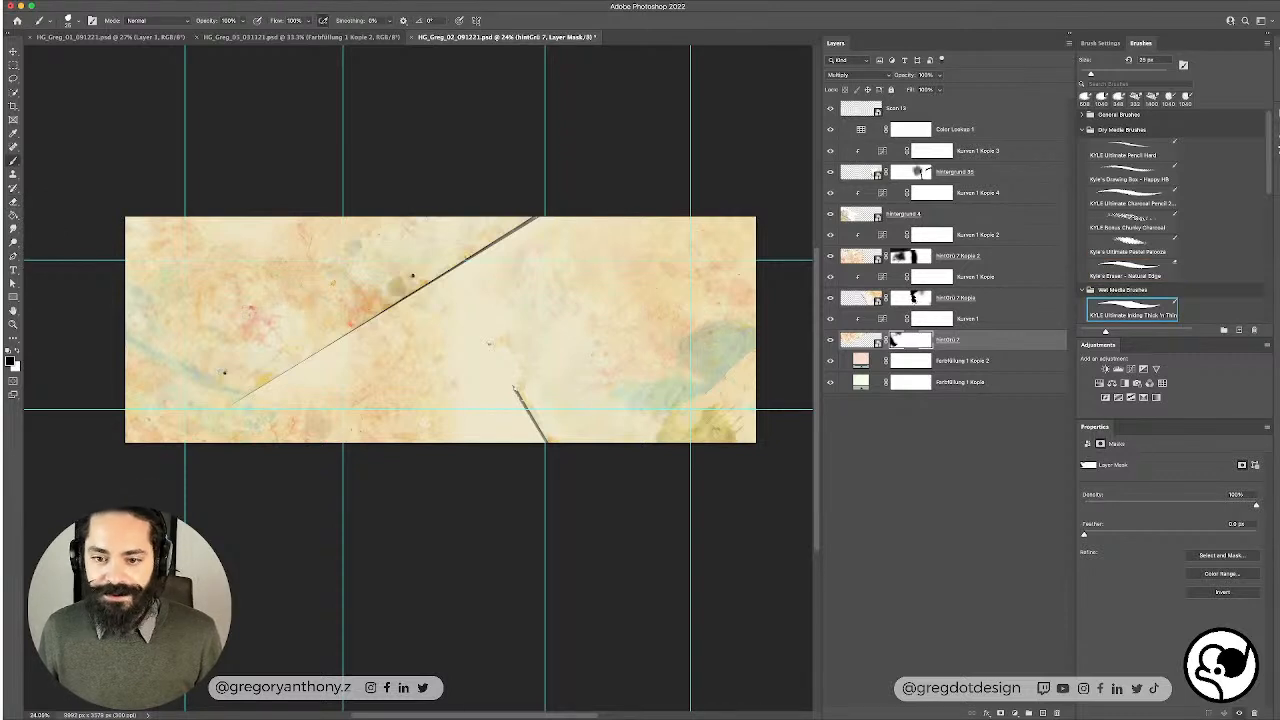
right_click(497, 310)
drag(552, 326, 560, 327)
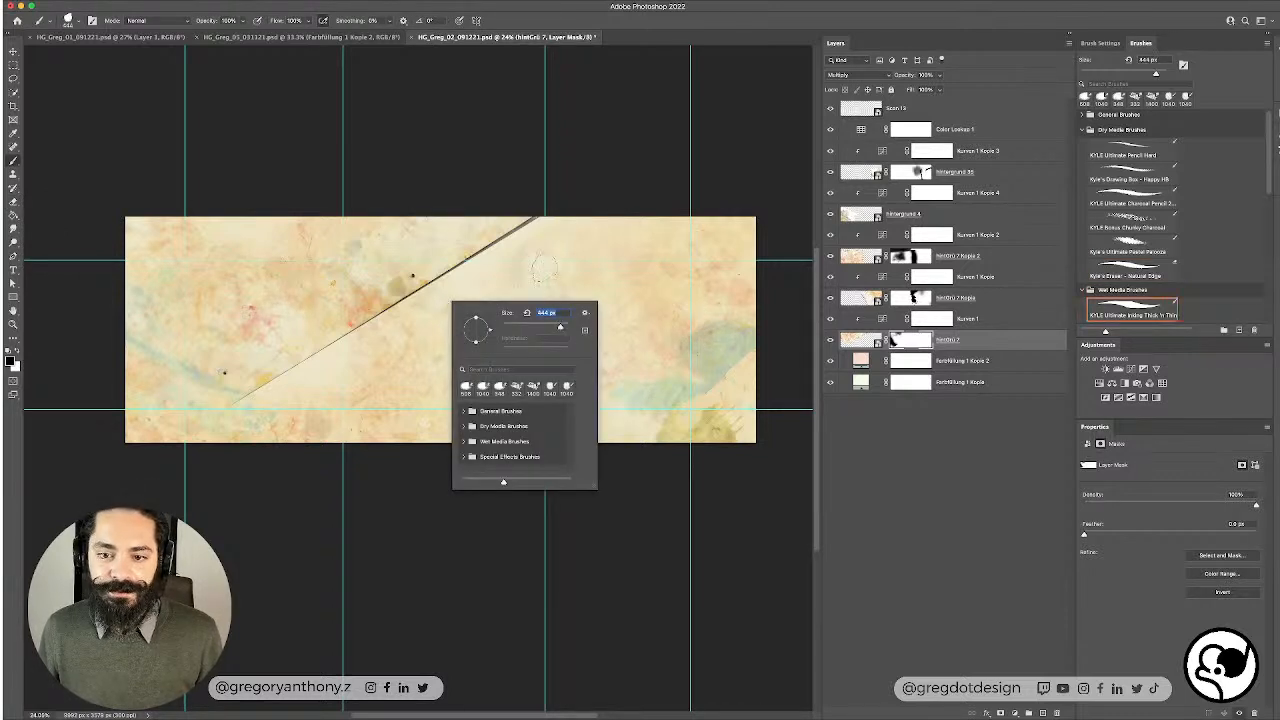
click(520, 237)
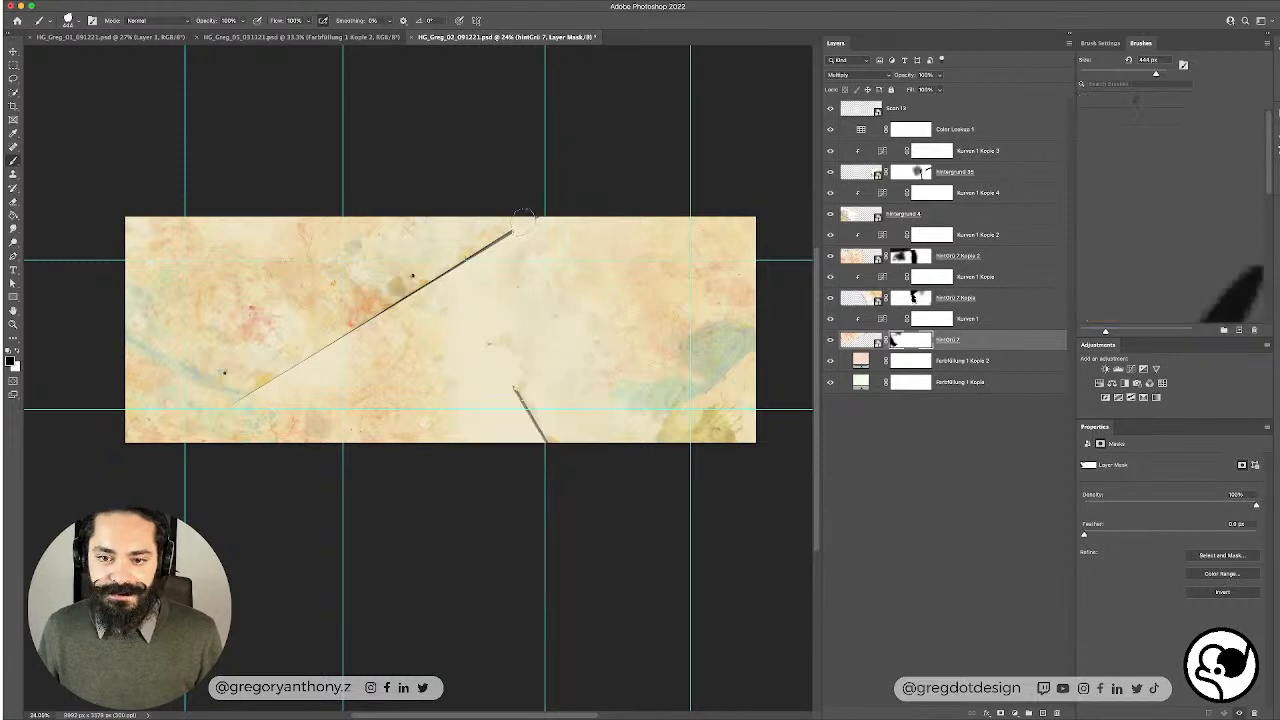
drag(497, 253, 486, 247)
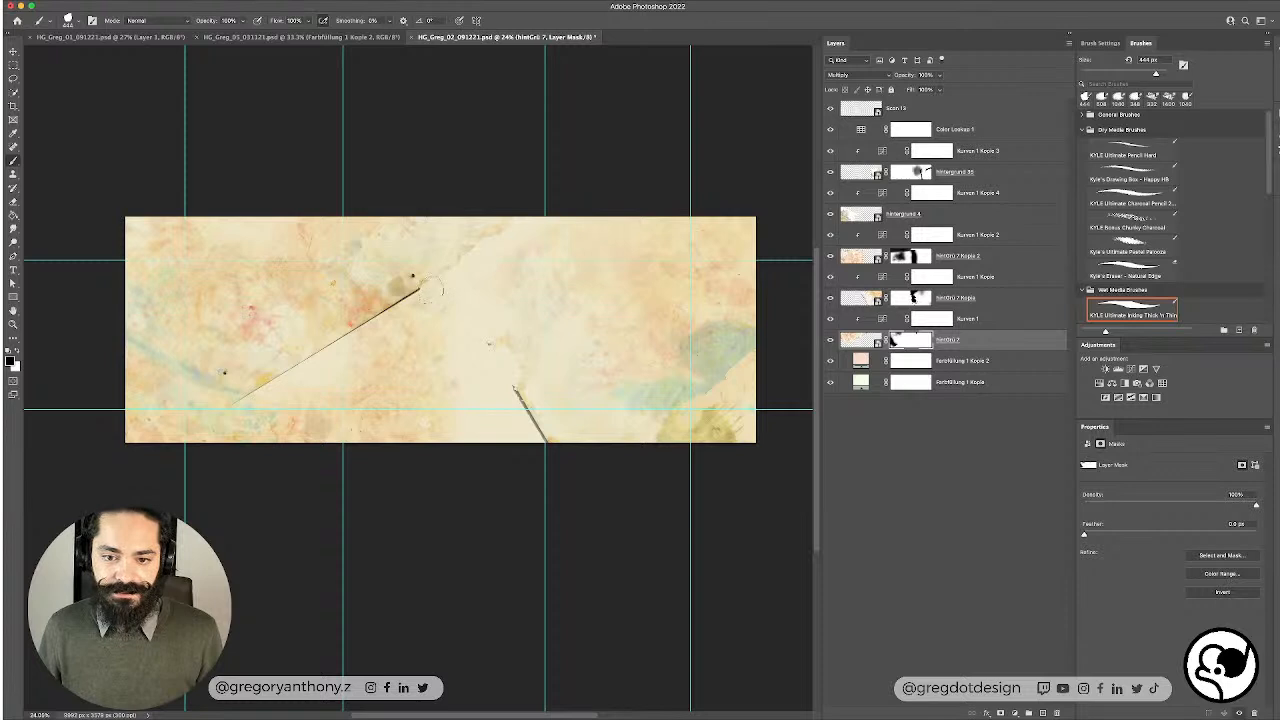
drag(430, 288, 405, 308)
drag(338, 342, 298, 368)
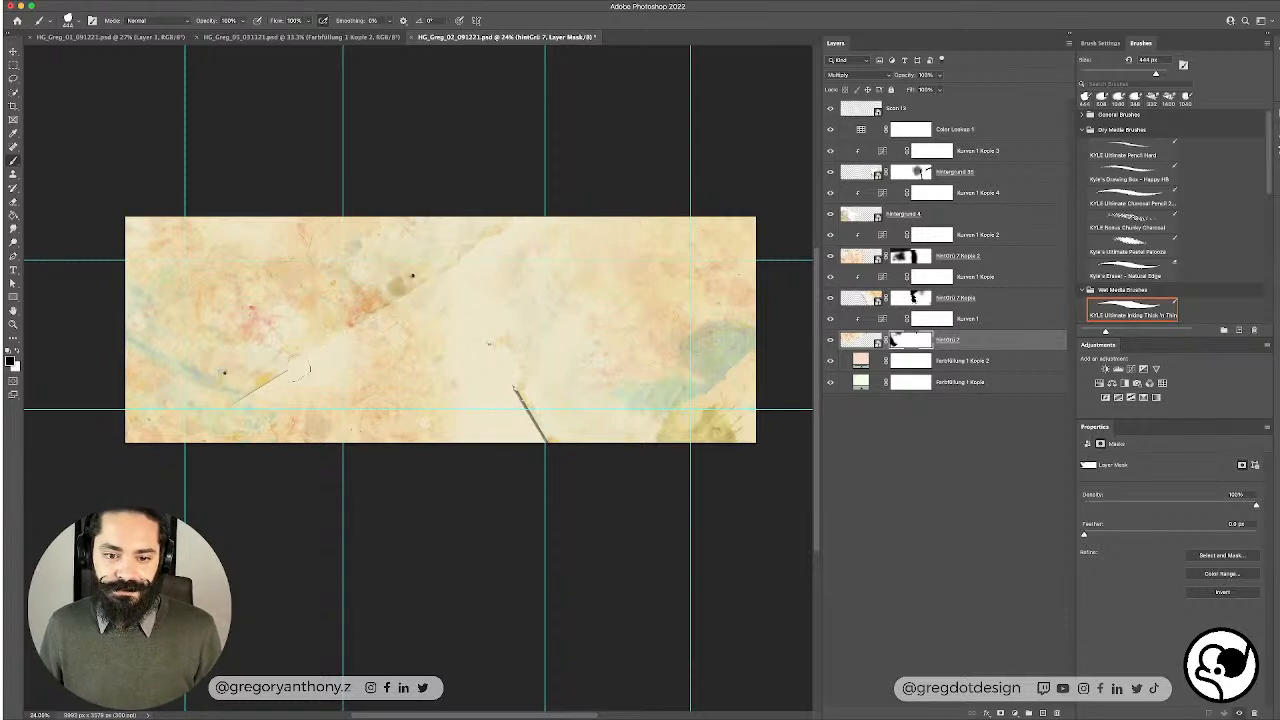
mouse_move(255, 405)
mouse_down()
mouse_move(215, 415)
mouse_move(266, 395)
mouse_up()
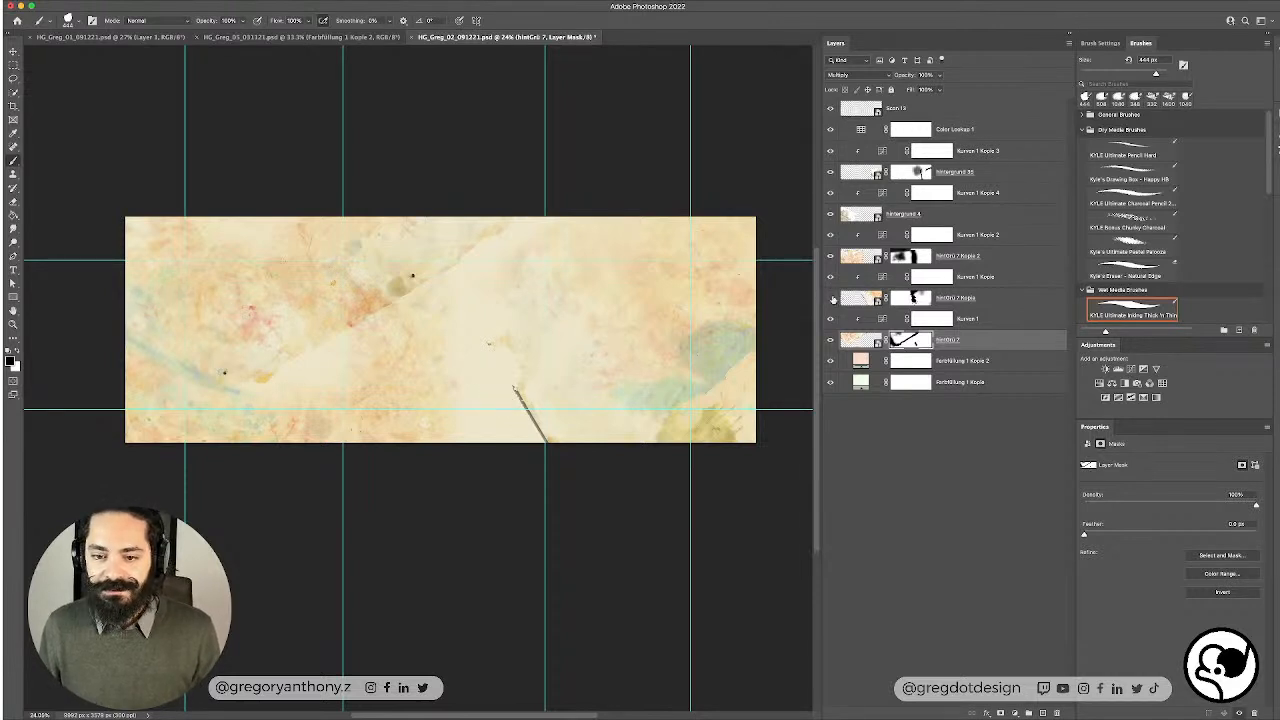
Step: Target the hintGrü 7 Kopie layer mask and paint out the short dark line near the banner's lower edge
click(833, 299)
click(832, 298)
click(905, 299)
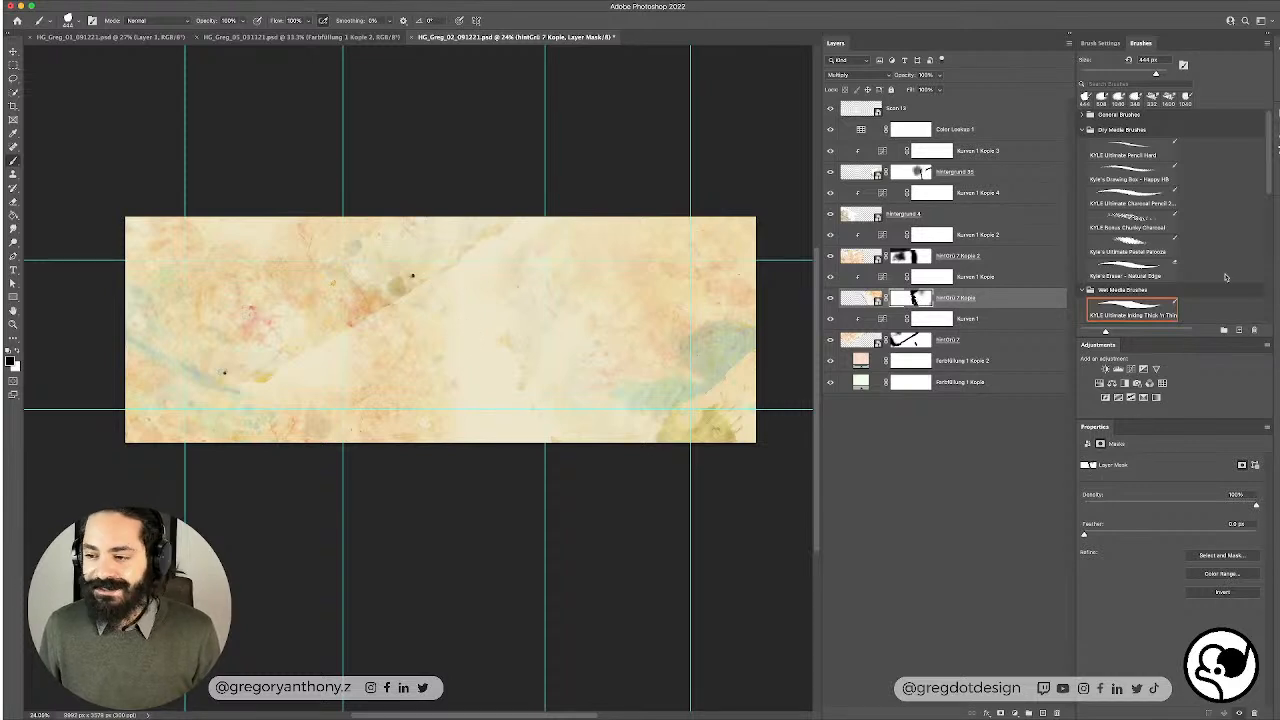
Step: Choose Kyle's Concept Brushes foliage mixer brush and set its size to about 2490 px
scroll(1130, 287, down, 3)
click(1130, 266)
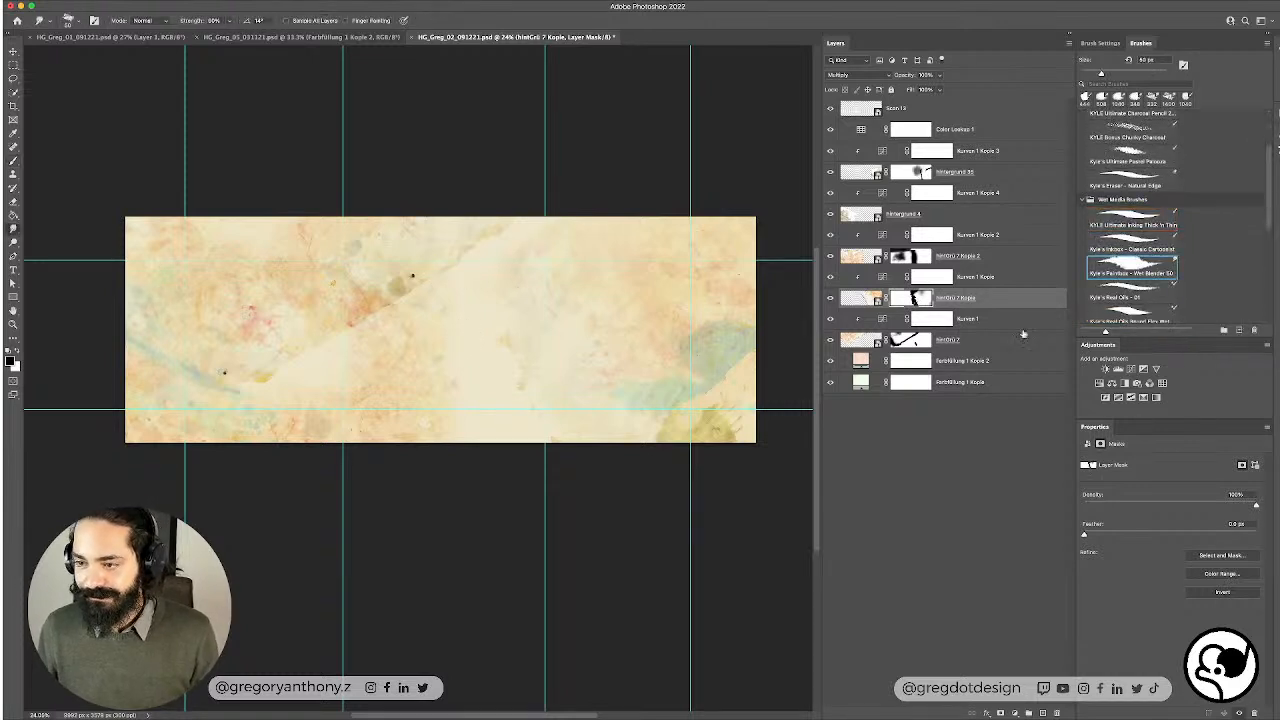
scroll(1135, 310, down, 2)
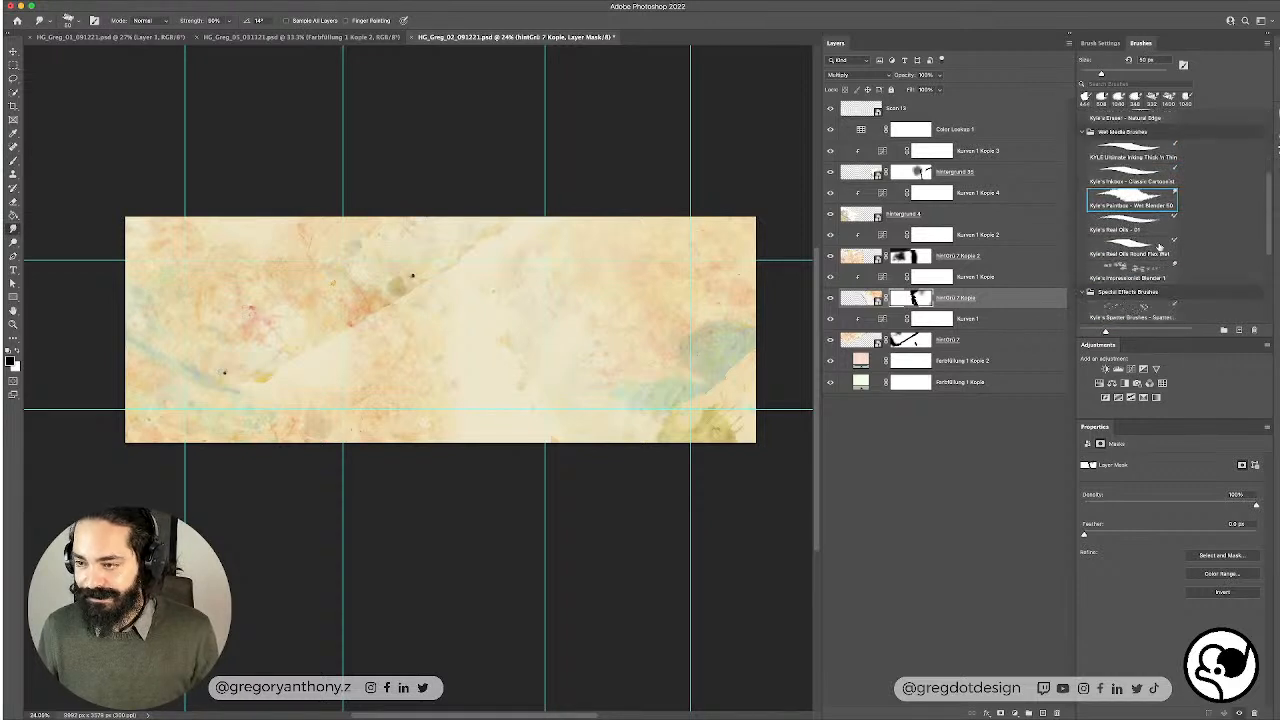
scroll(1160, 250, down, 5)
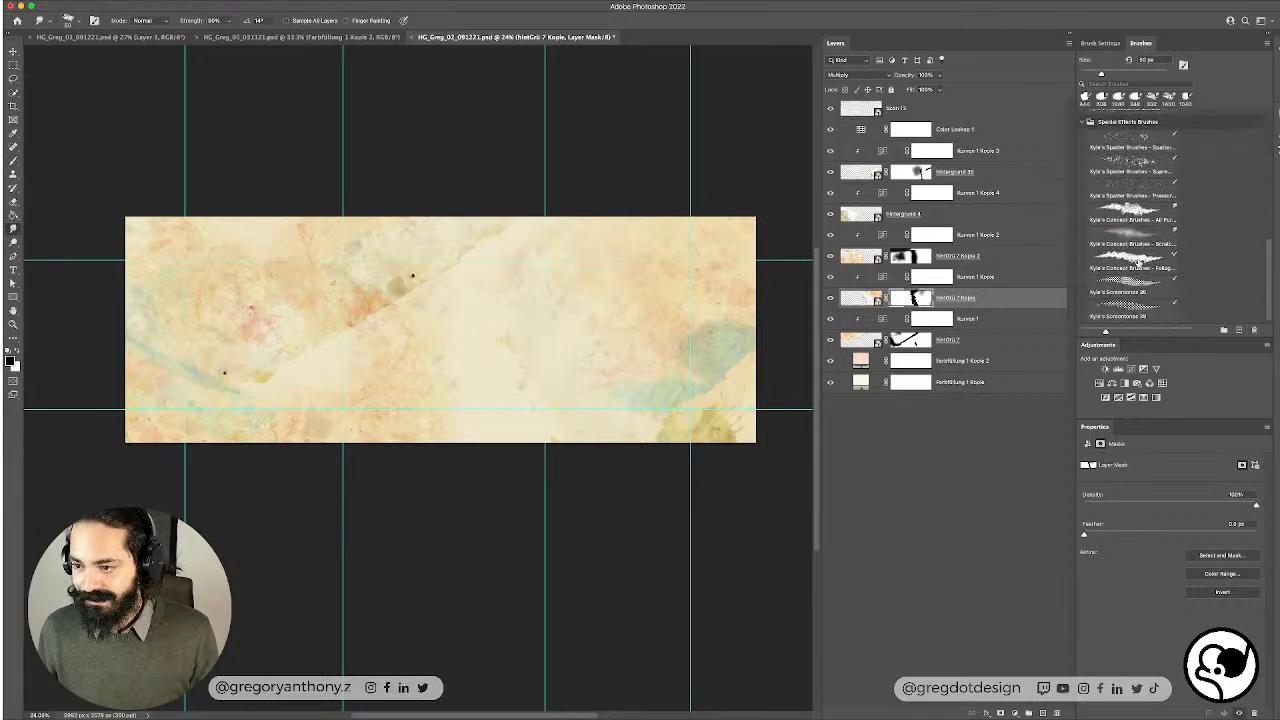
click(1138, 260)
click(1160, 238)
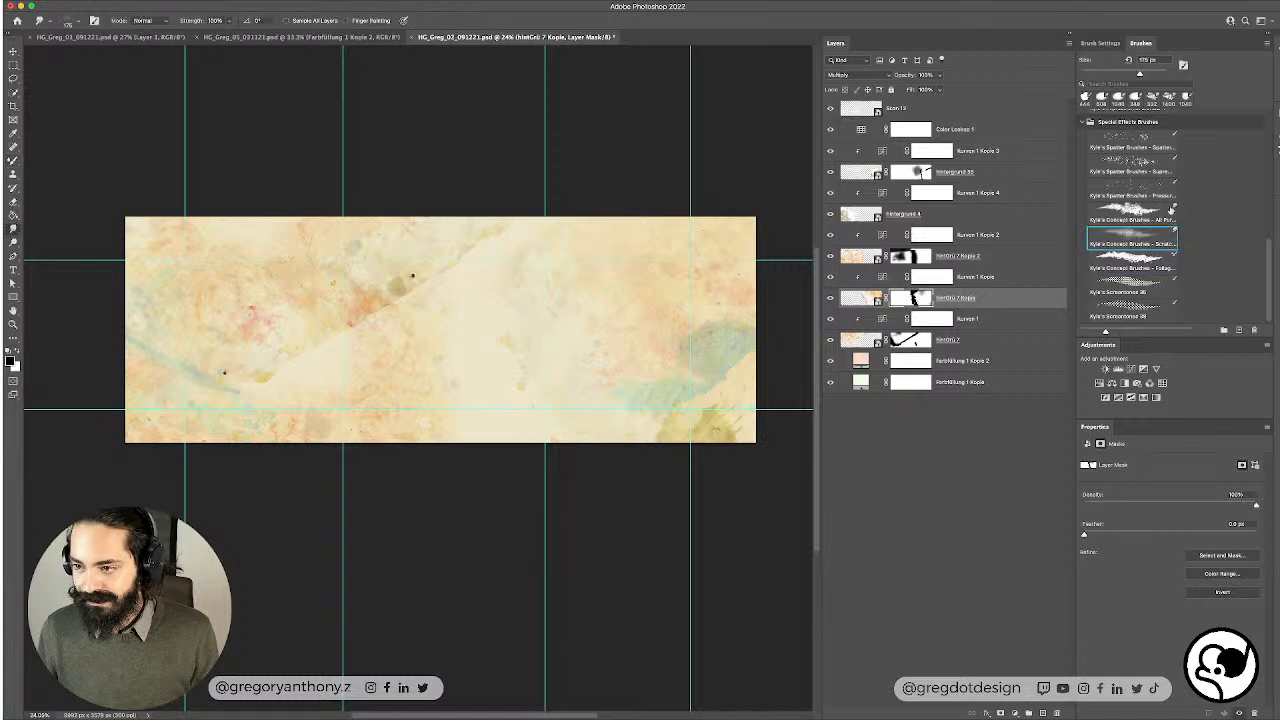
click(1138, 268)
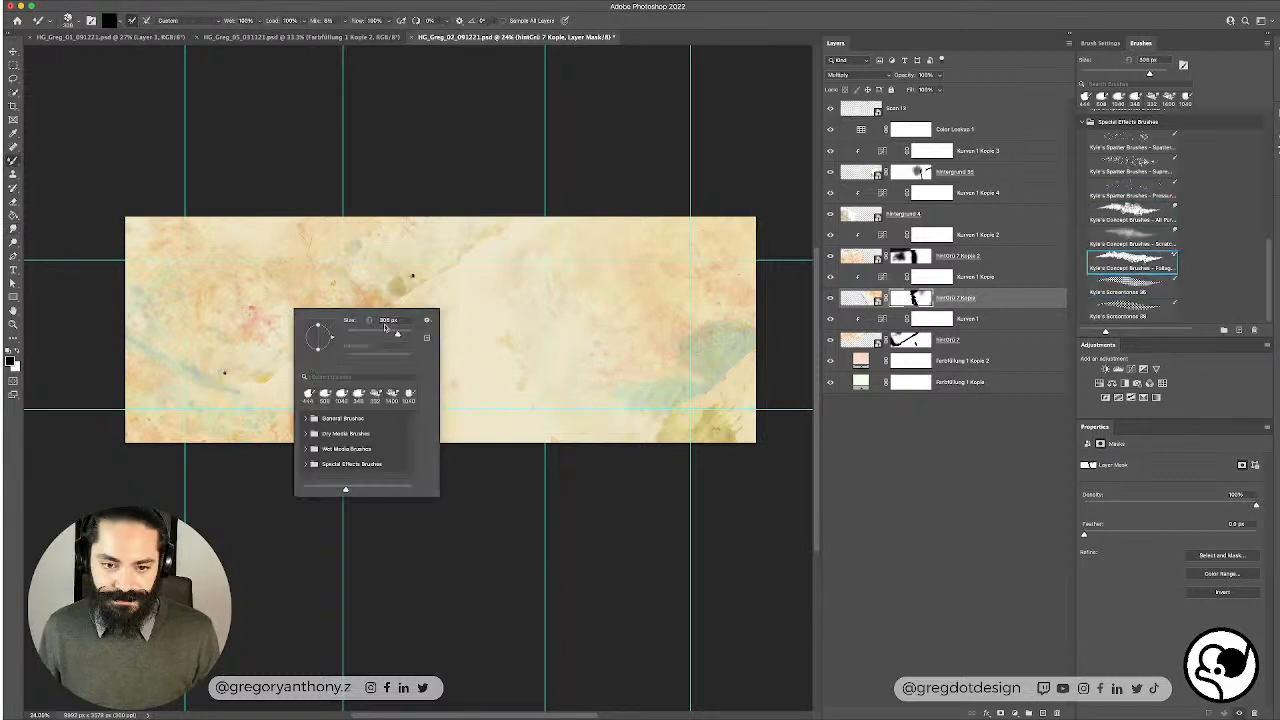
right_click(291, 309)
drag(400, 335, 407, 335)
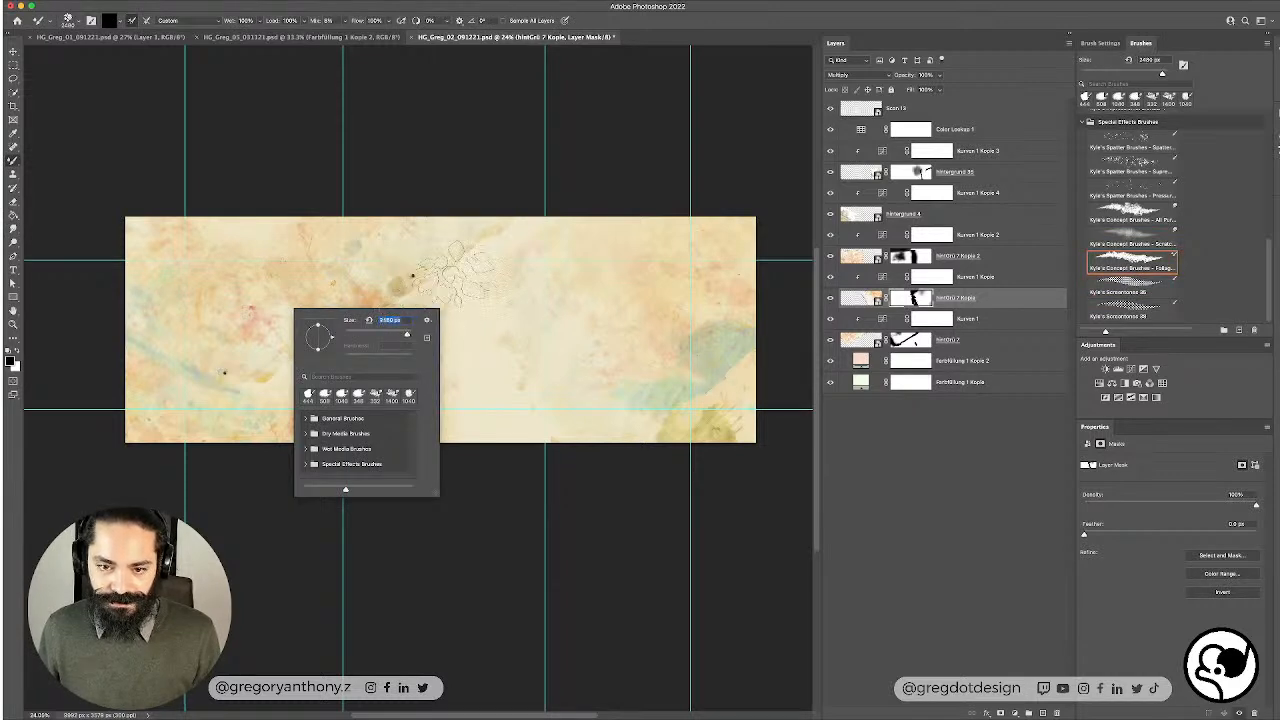
click(454, 282)
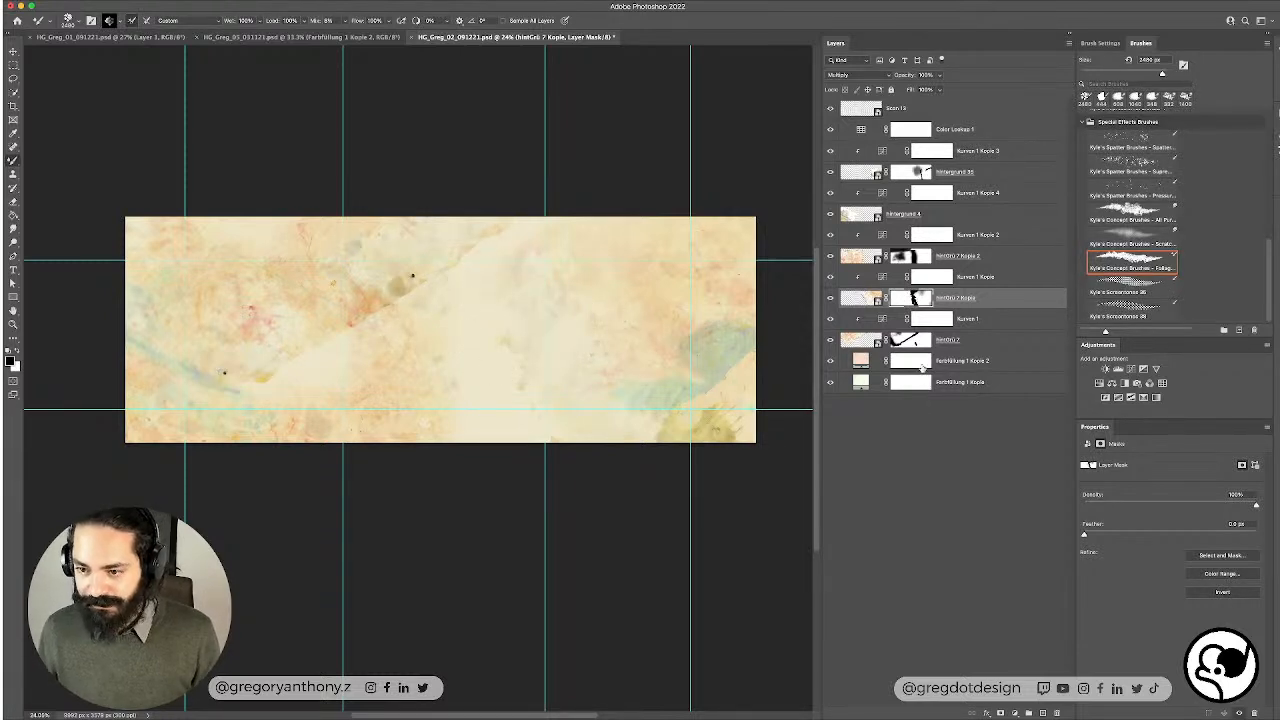
Step: Try to blend the masked diagonal edge on the hintGrü 7 mask with the foliage brush, undoing each stroke
click(912, 340)
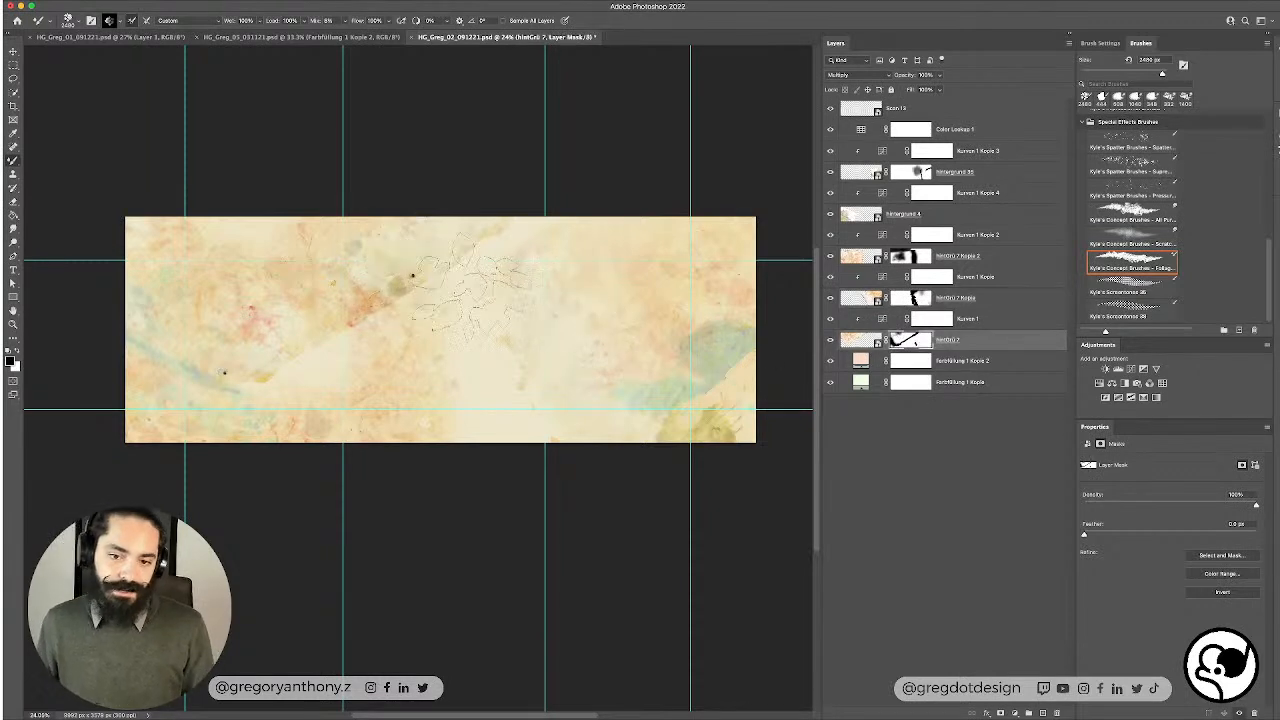
drag(496, 256, 445, 290)
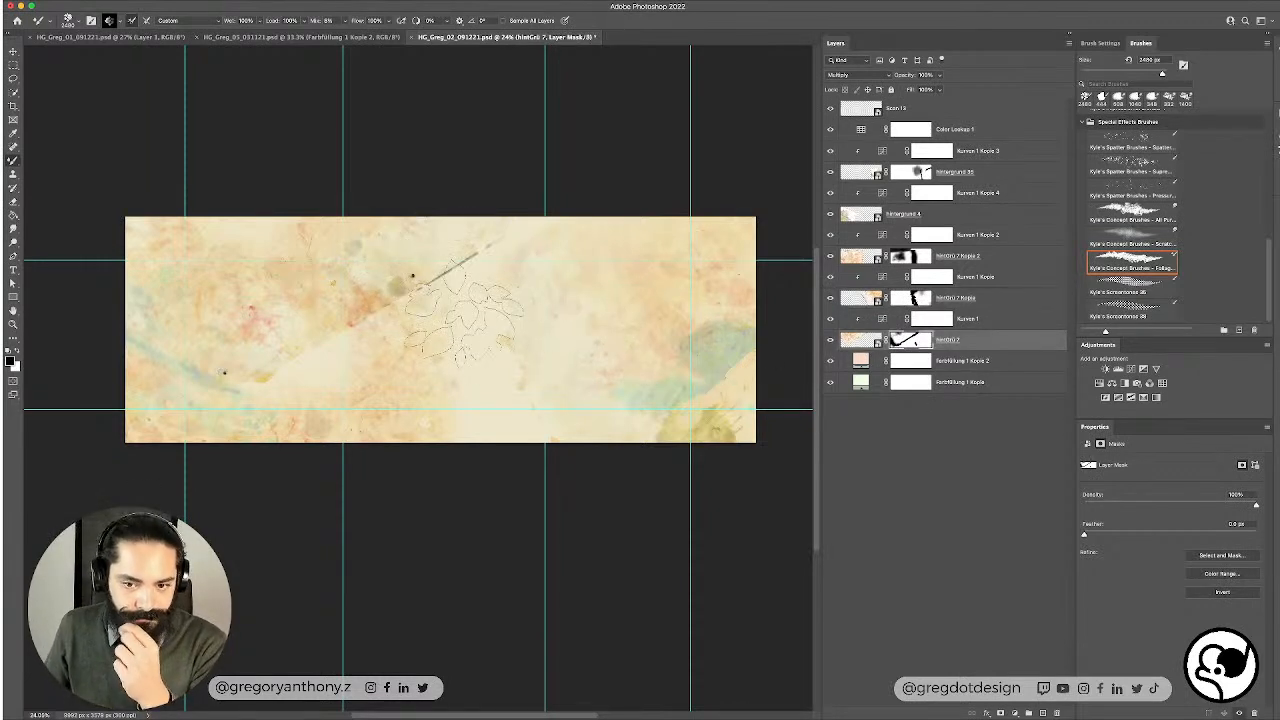
key(super+z)
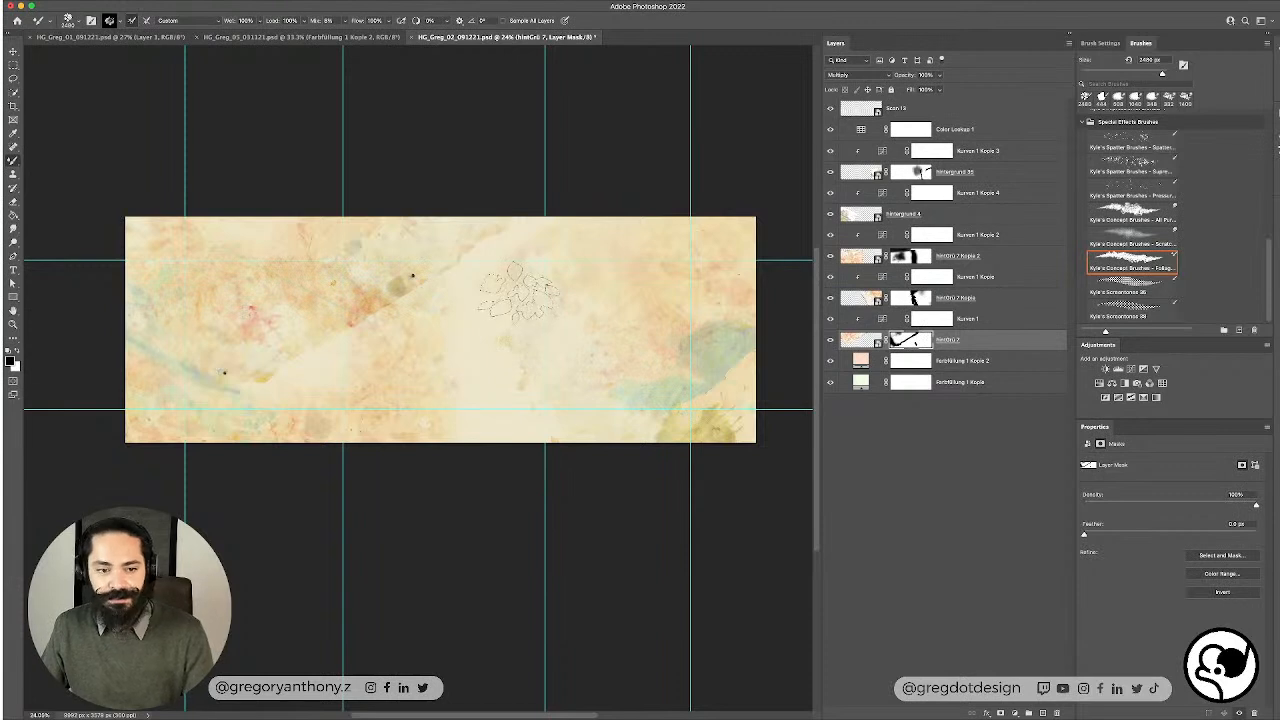
mouse_move(472, 262)
mouse_down()
mouse_move(462, 272)
mouse_move(512, 212)
mouse_move(411, 290)
mouse_move(500, 198)
mouse_up()
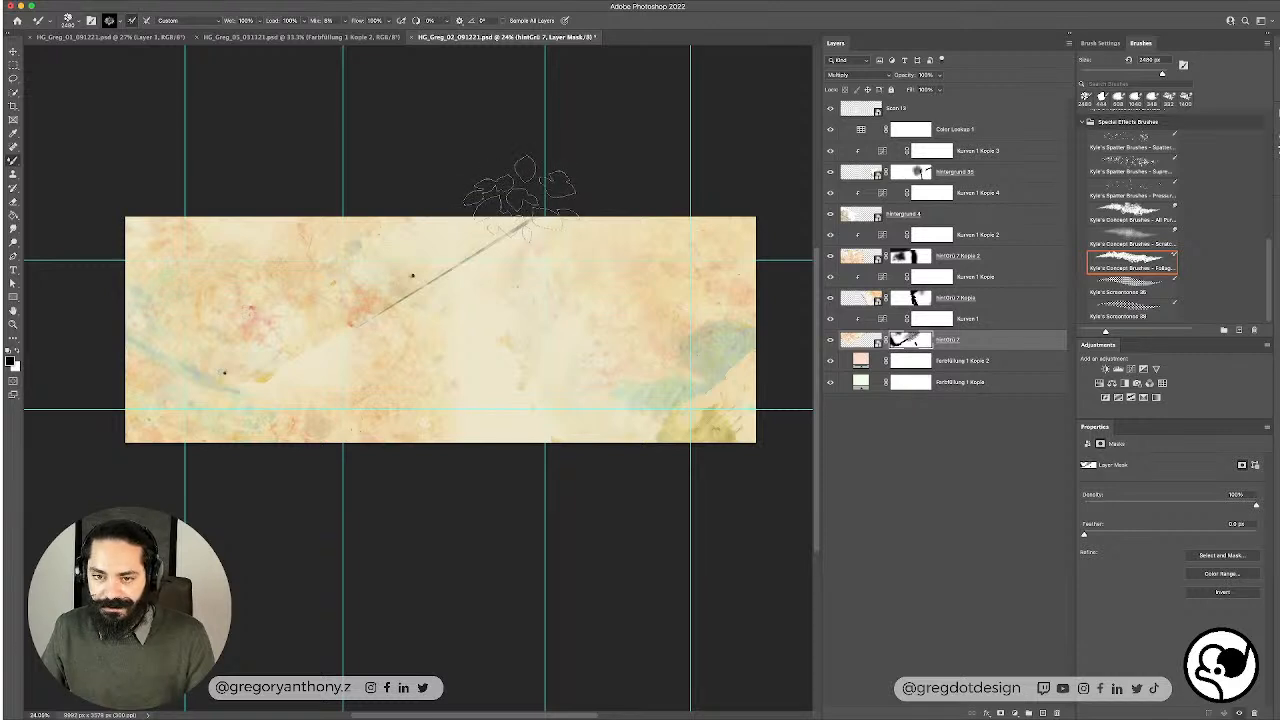
key(super+z)
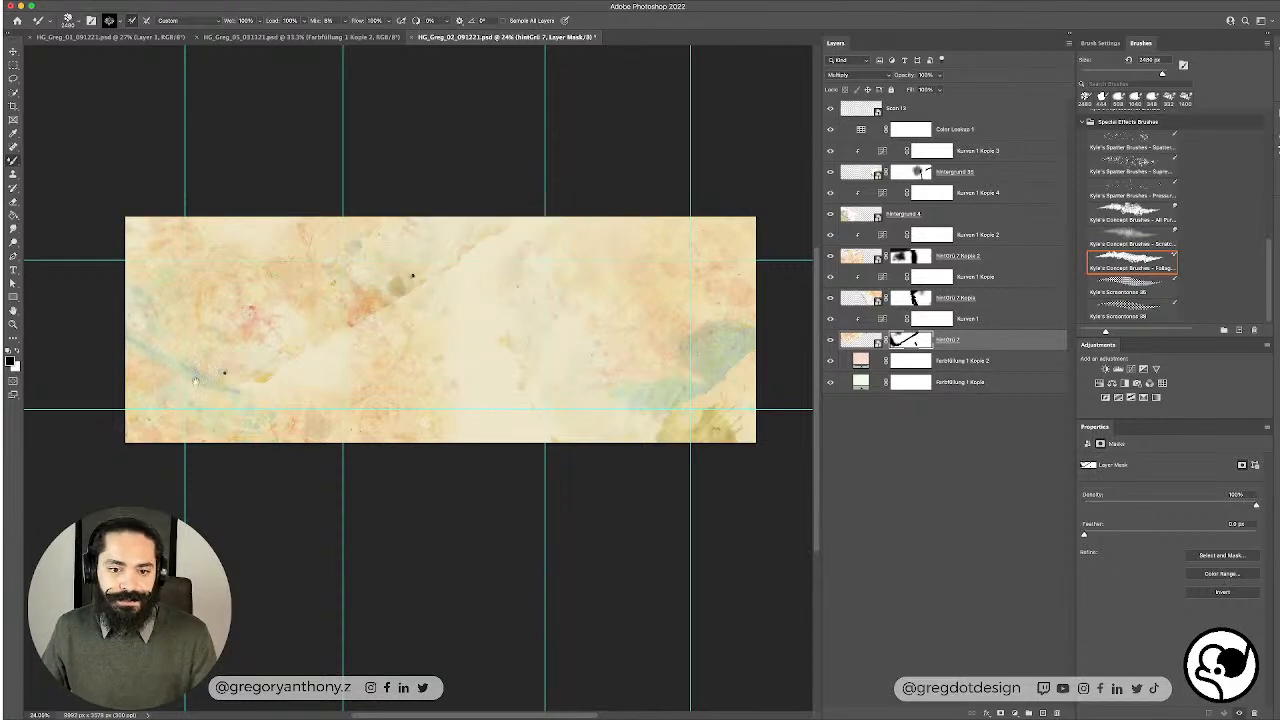
Step: Choose Kyle's supreme spatter brush, size it to about 476 px, and break up the hard diagonal edge on the hintGrü 7 mask
drag(195, 380, 229, 421)
scroll(285, 409, up, 5)
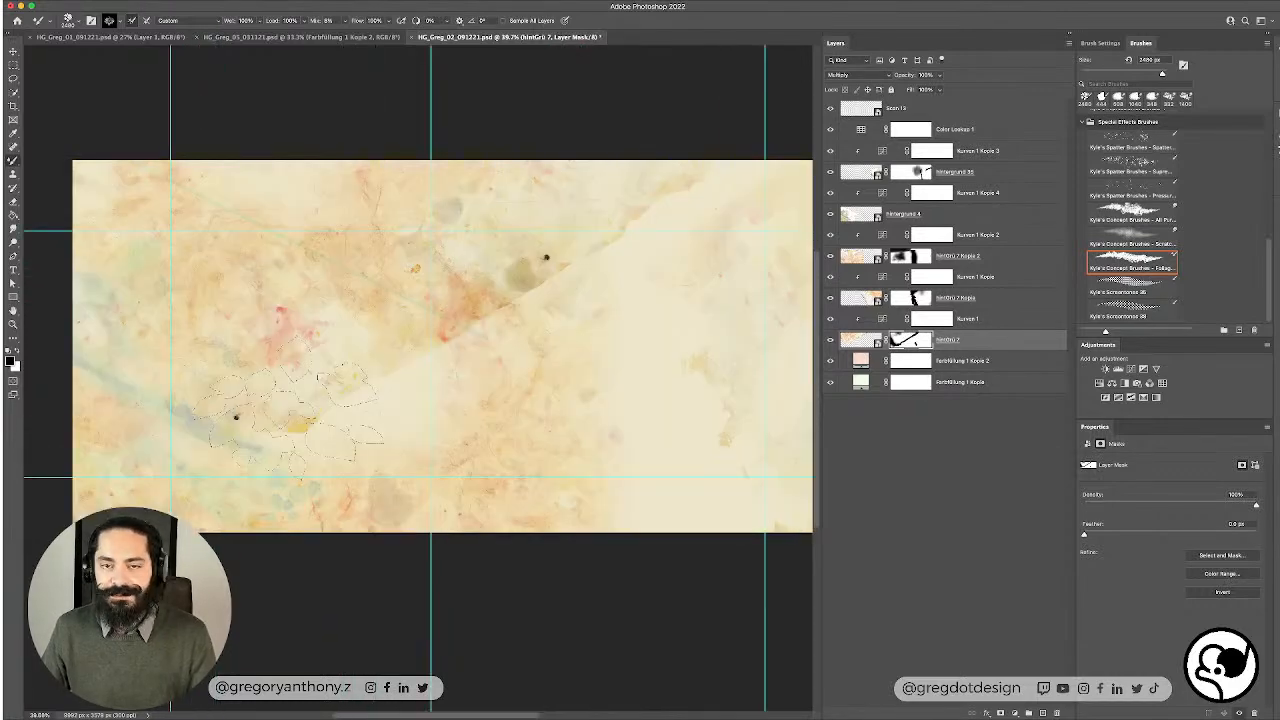
scroll(359, 384, down, 5)
mouse_move(462, 350)
mouse_down()
mouse_move(433, 391)
mouse_move(453, 399)
mouse_up()
click(1131, 213)
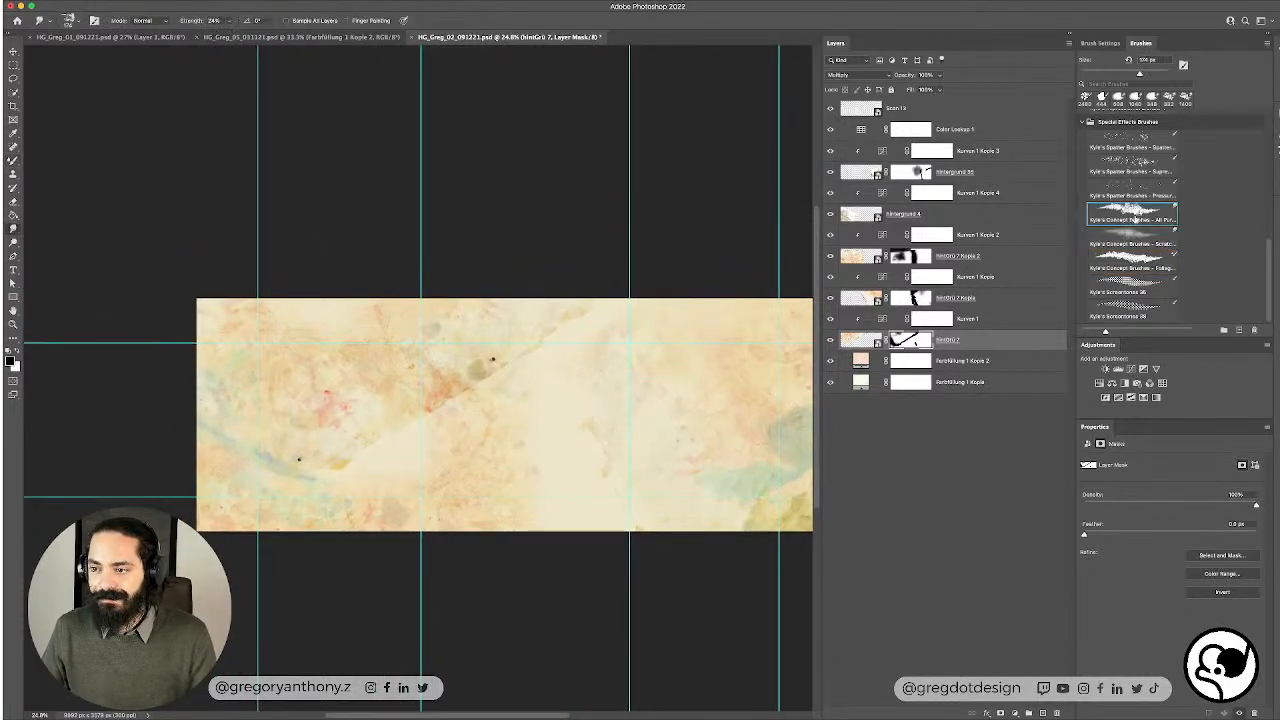
click(1132, 164)
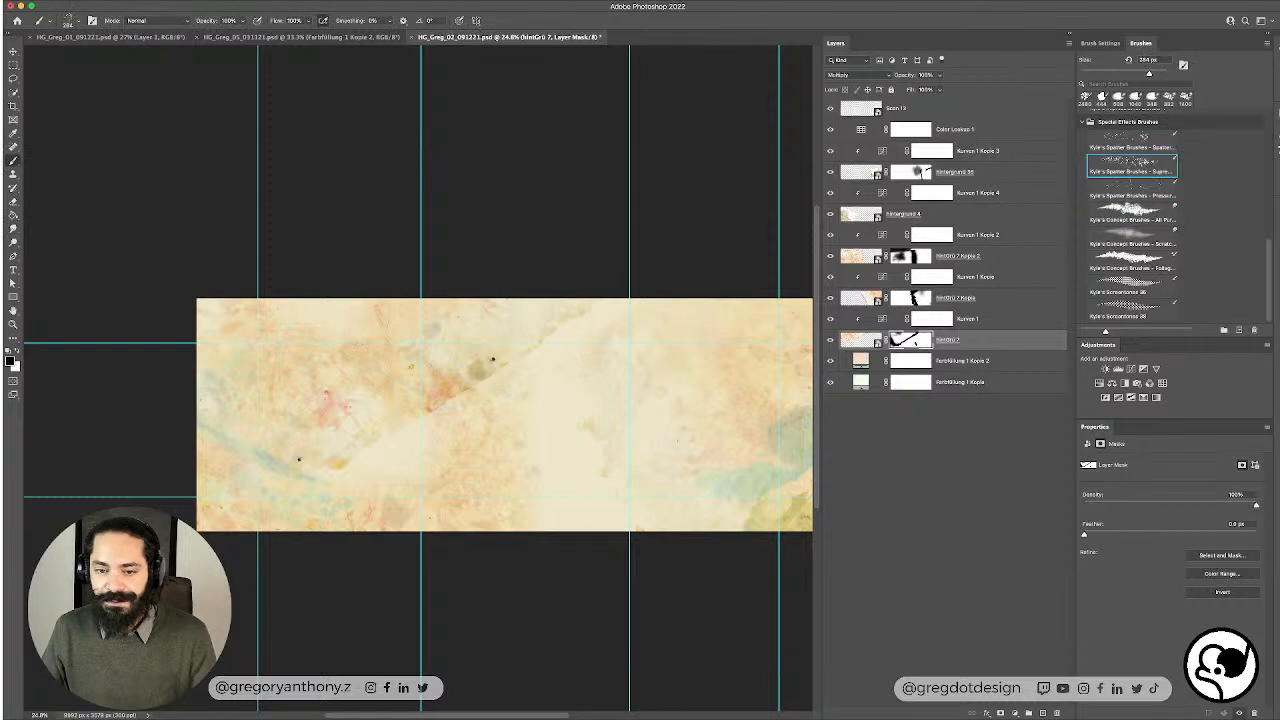
right_click(530, 400)
drag(600, 421, 613, 421)
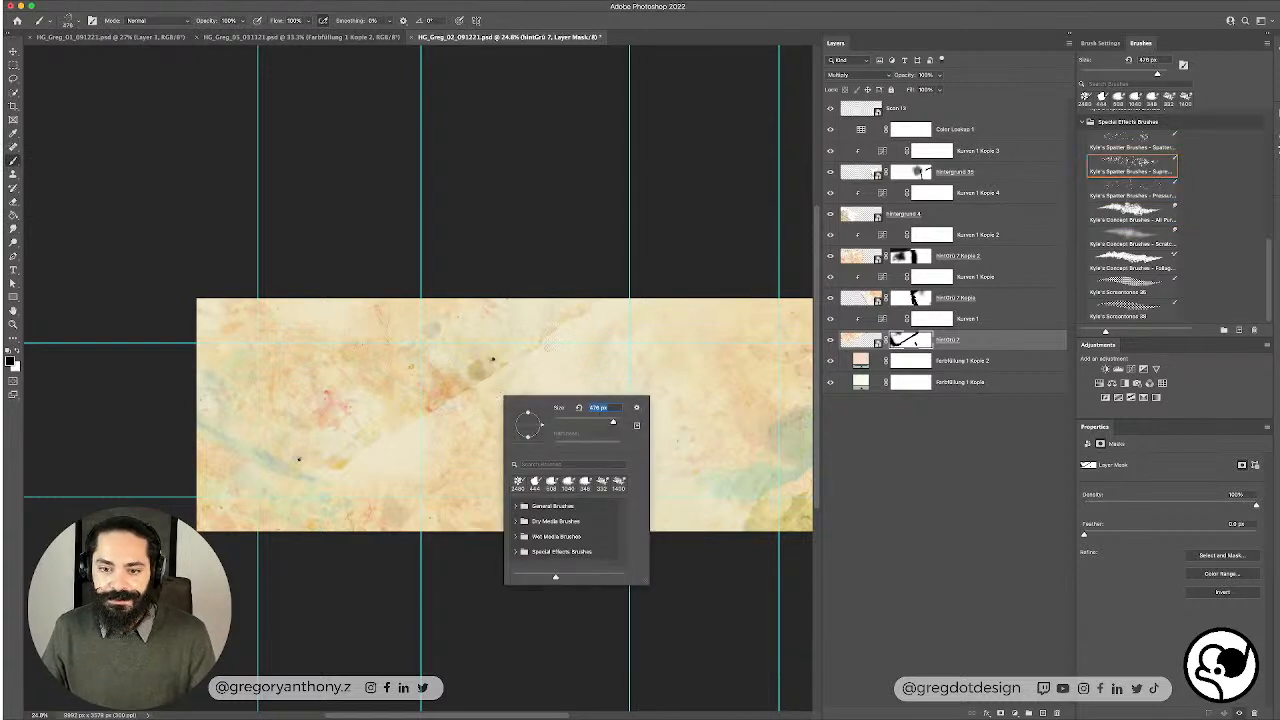
click(549, 345)
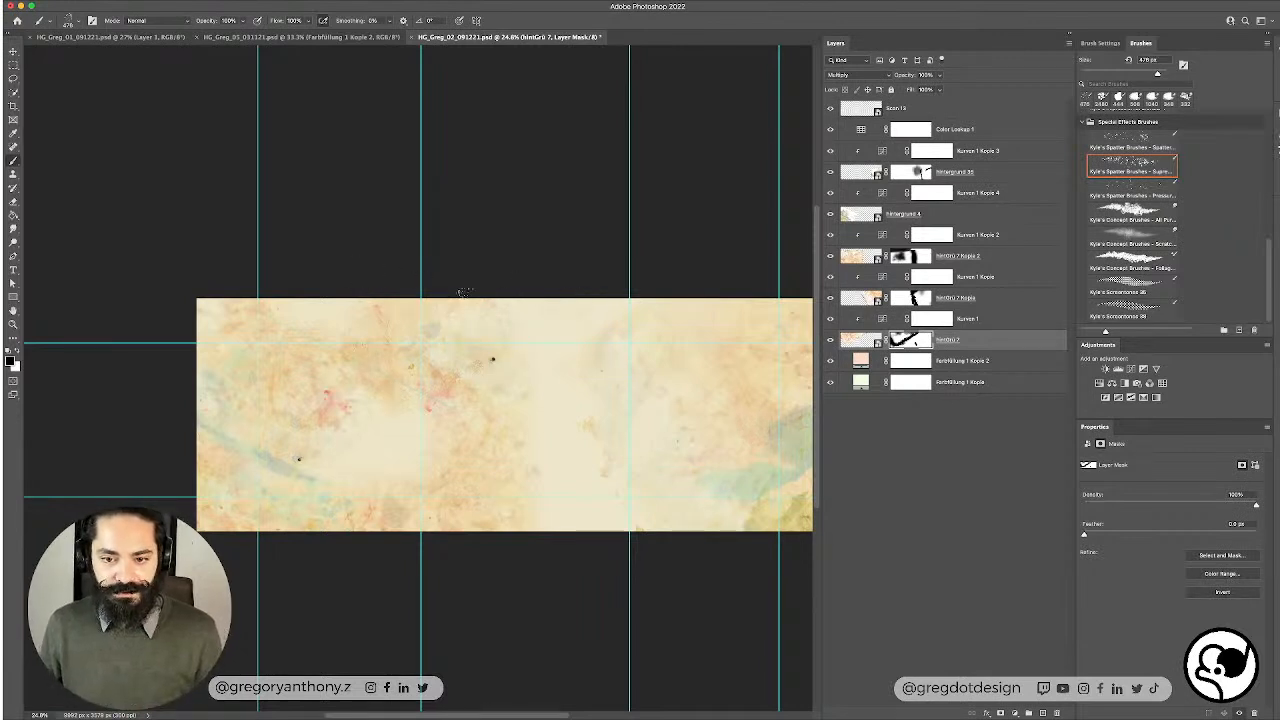
mouse_move(372, 410)
mouse_down()
mouse_move(294, 473)
mouse_move(297, 392)
mouse_move(334, 401)
mouse_move(304, 358)
mouse_move(318, 434)
mouse_up()
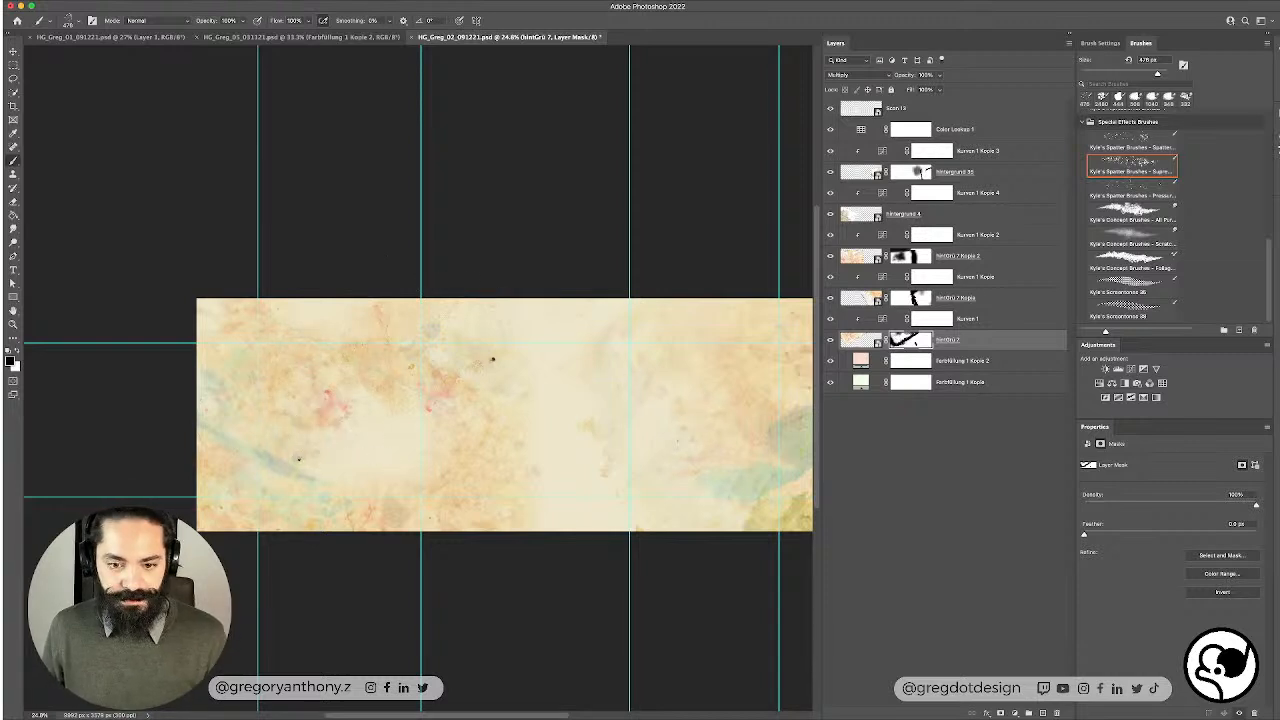
Step: Try masking more of hintGrü 7 with the spatter brush at about 2490 px, undoing the stroke
right_click(349, 413)
drag(424, 430, 464, 439)
click(352, 230)
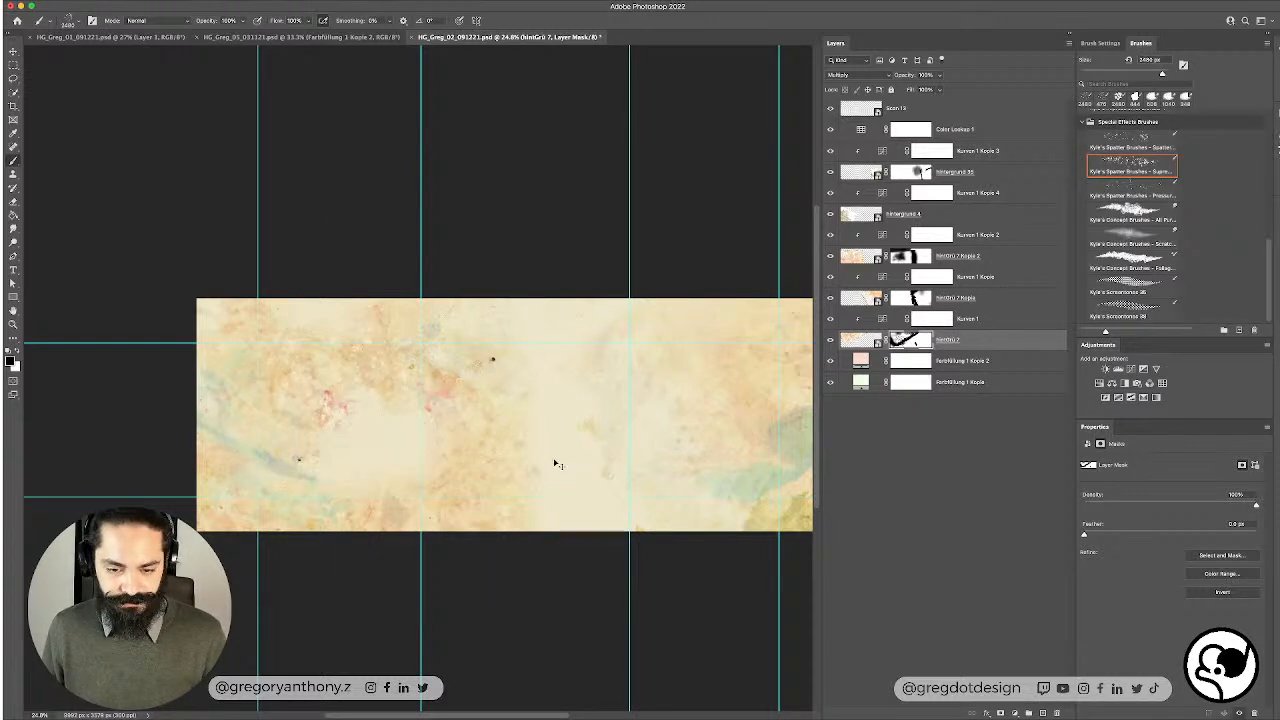
key(super+z)
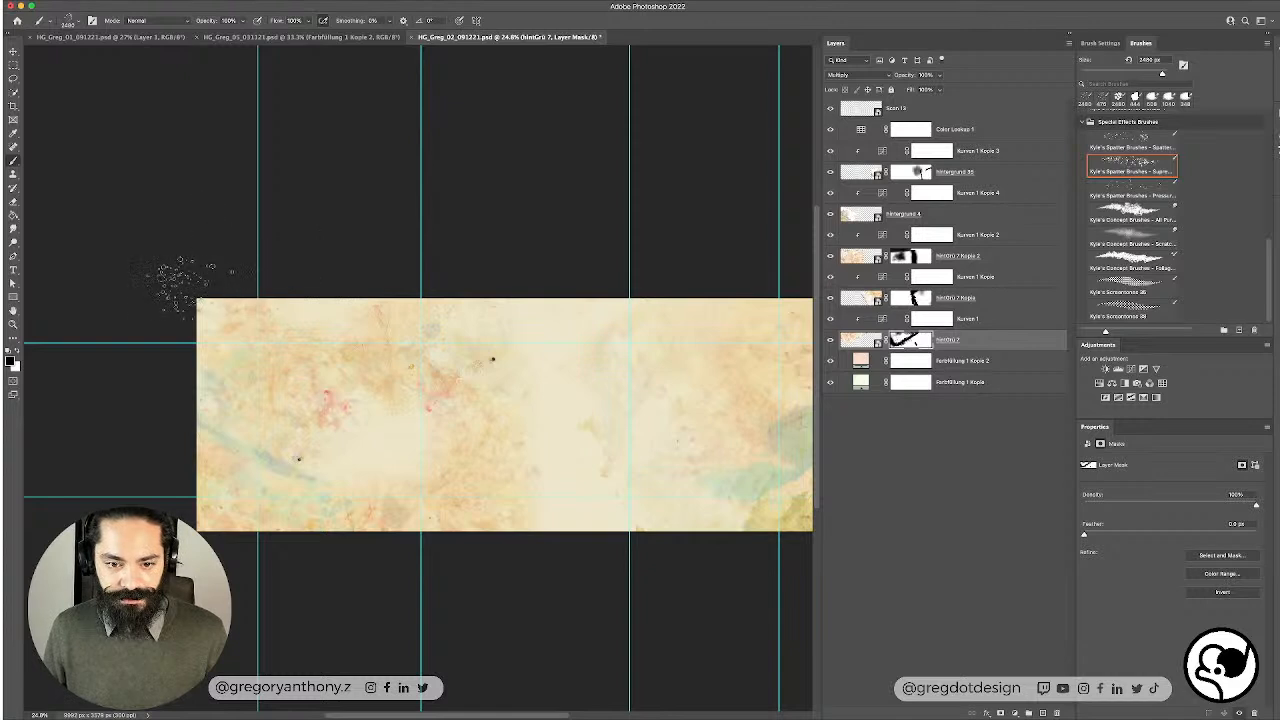
Step: Check the hintergrund 4 texture by toggling its visibility, and add a layer mask to it
drag(599, 464, 484, 455)
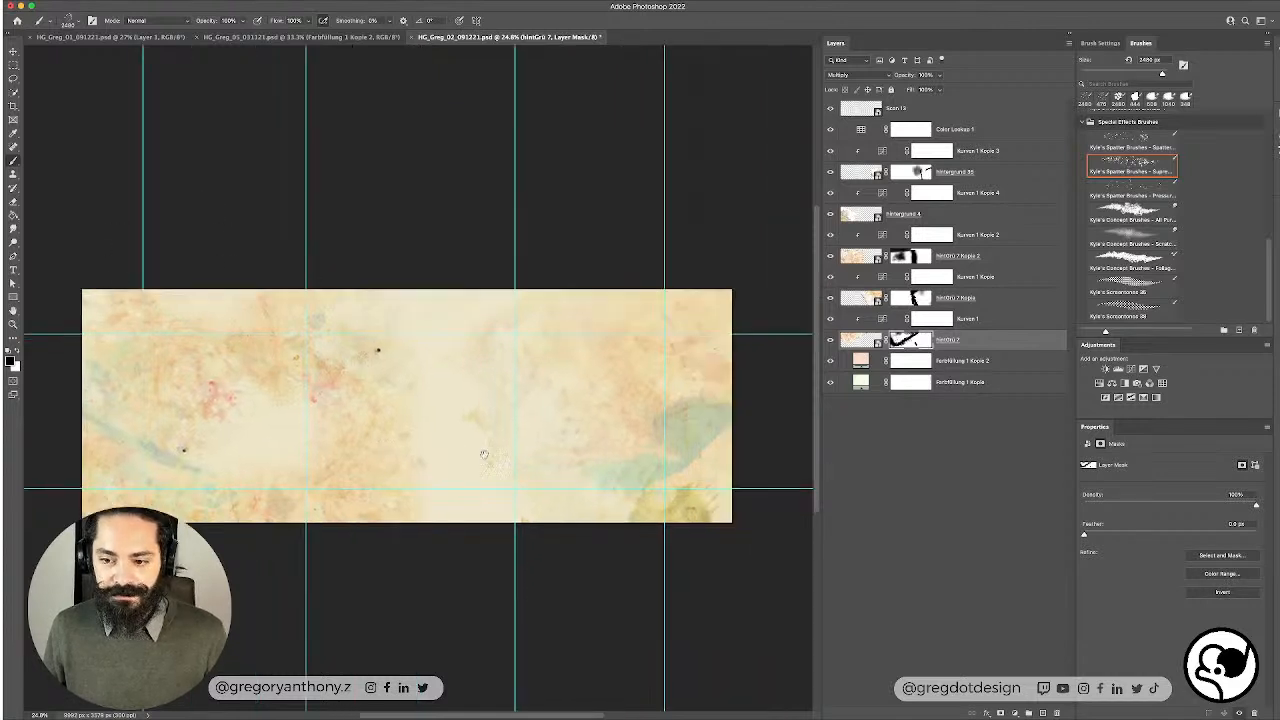
drag(308, 434, 372, 463)
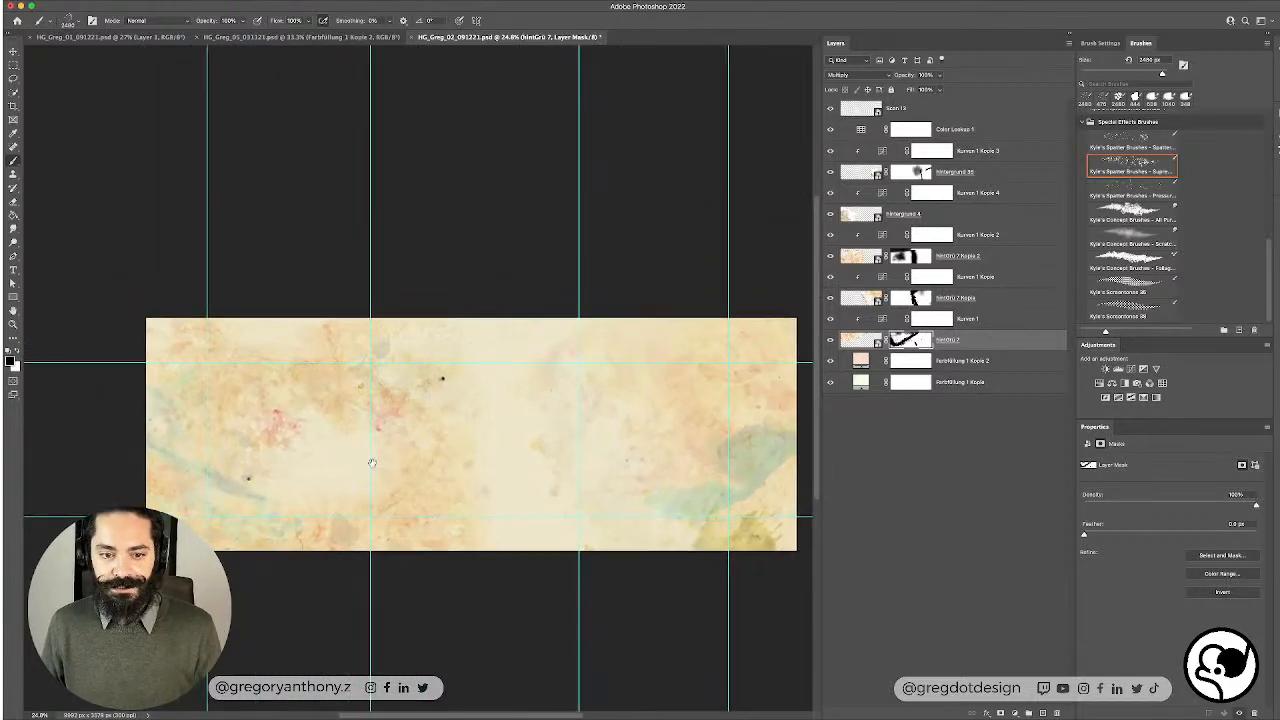
click(830, 215)
click(830, 215)
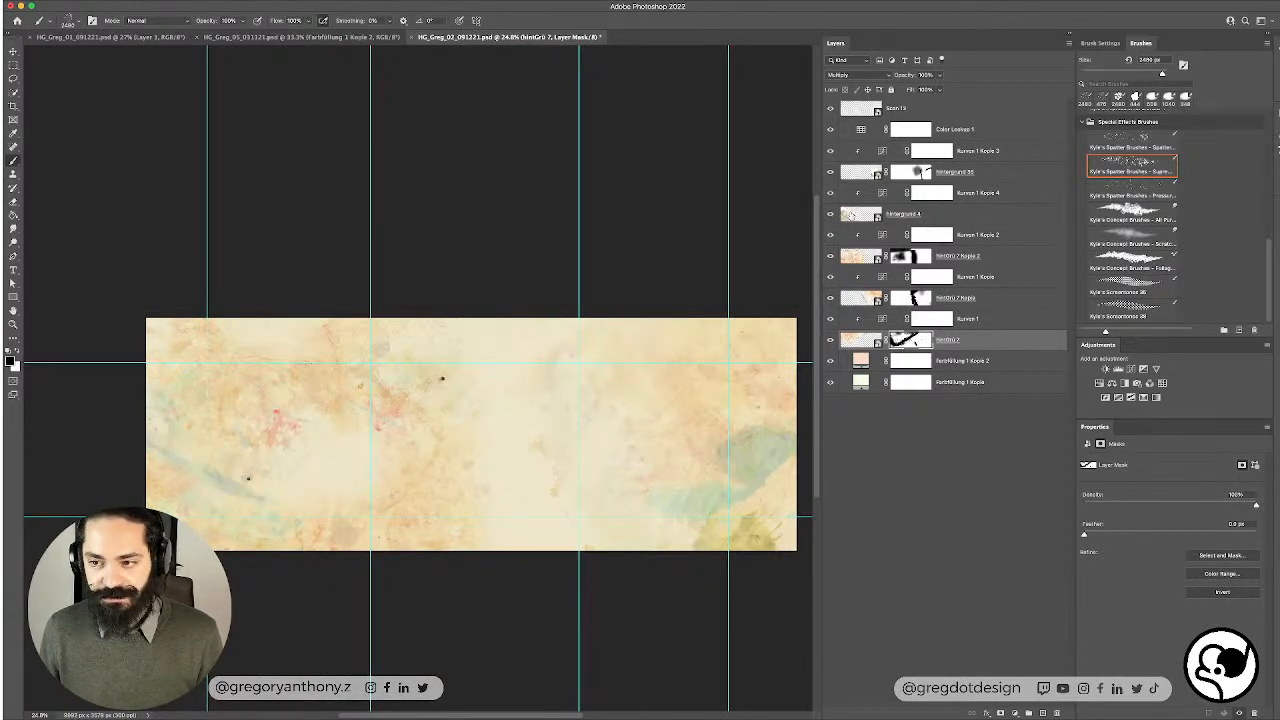
click(980, 217)
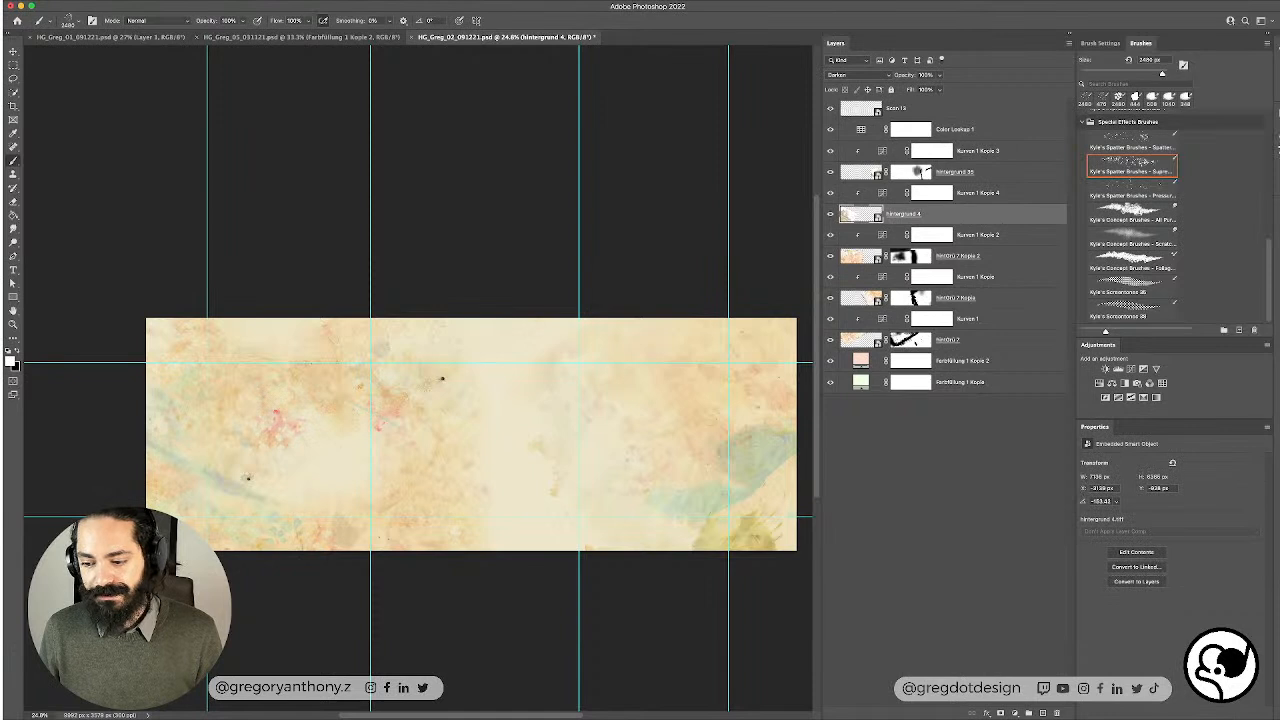
click(1000, 713)
Step: Look through the special effects, wet media, general and dry media brush presets for one suited to the hintergrund 4 mask
right_click(330, 458)
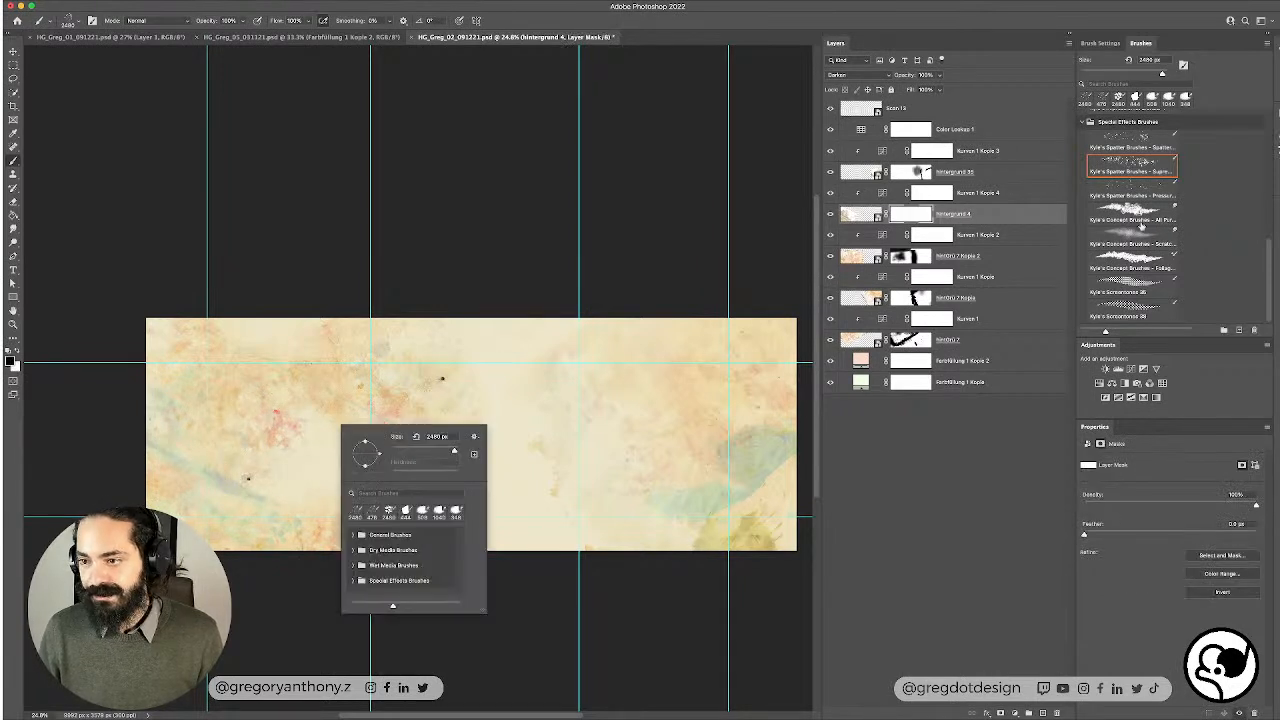
click(1141, 220)
click(1140, 266)
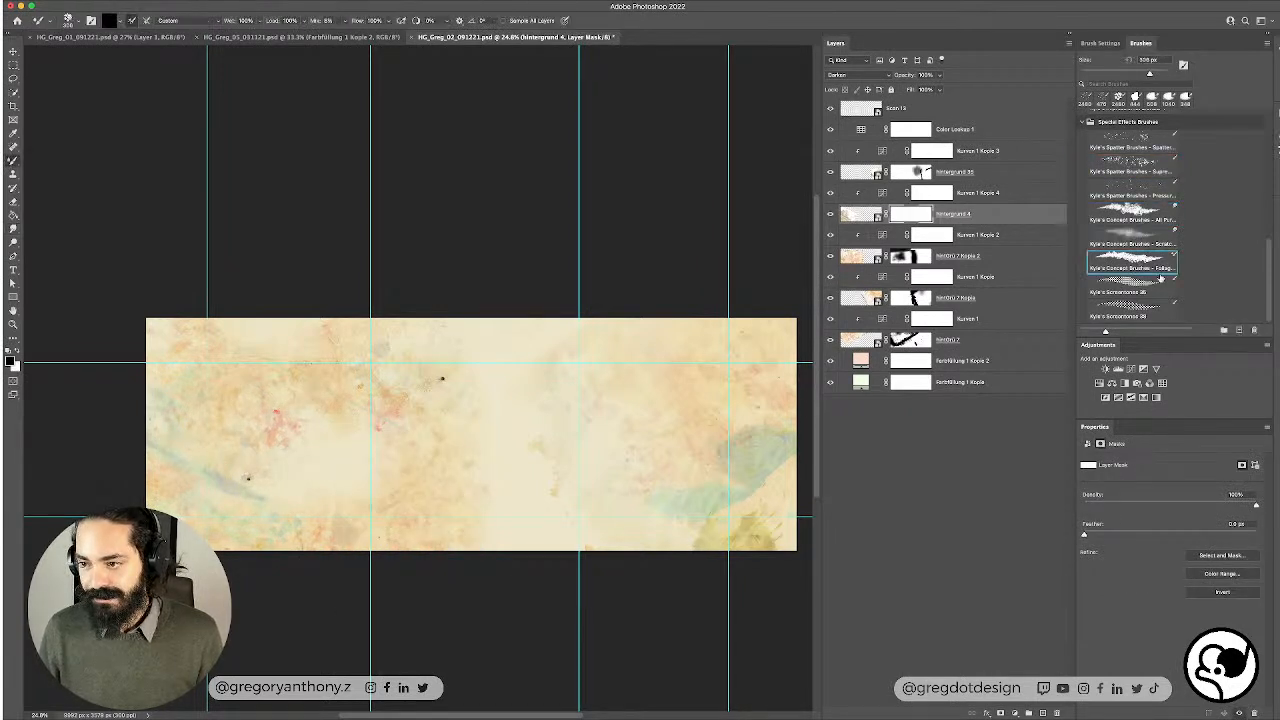
scroll(1155, 280, up, 3)
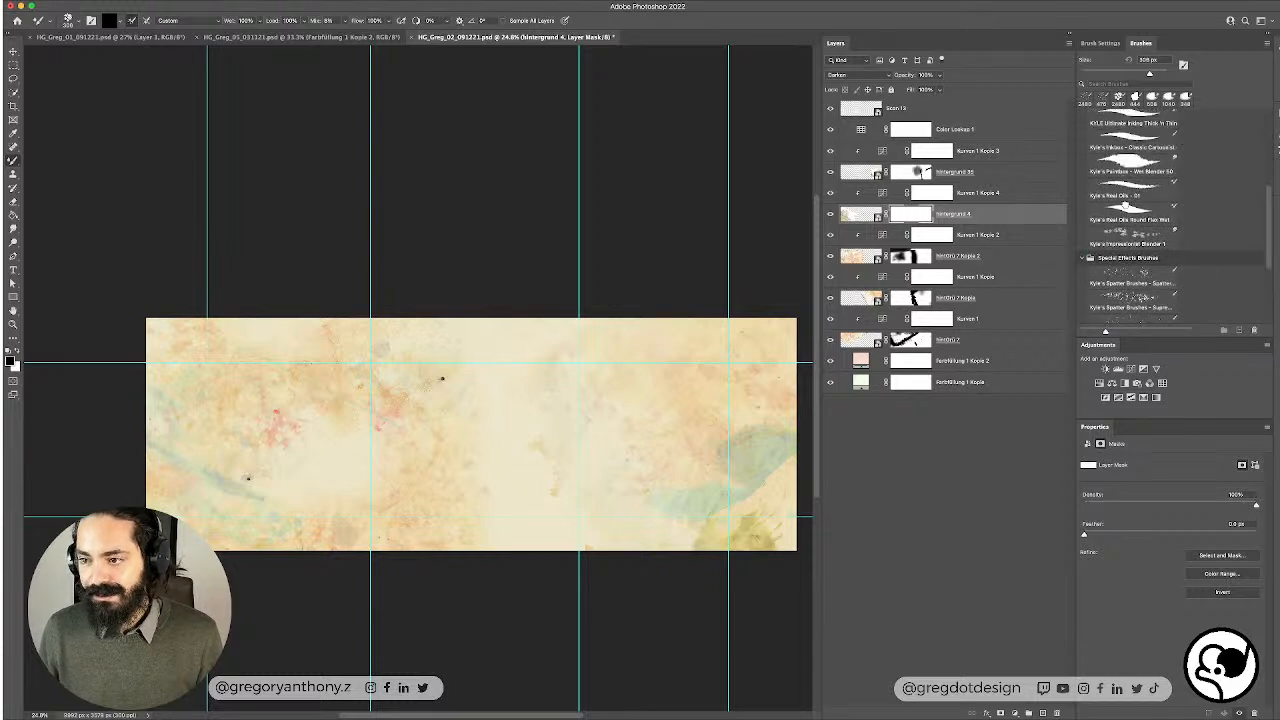
click(1127, 207)
scroll(1155, 197, up, 4)
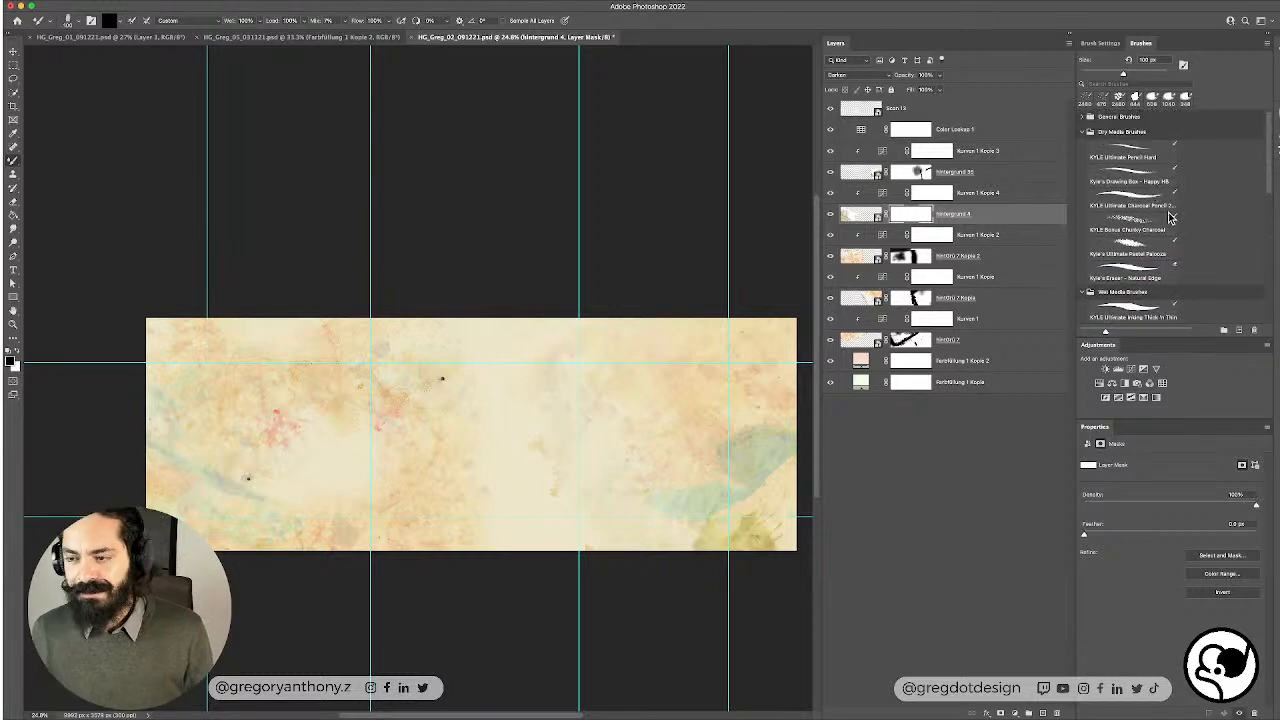
click(1085, 117)
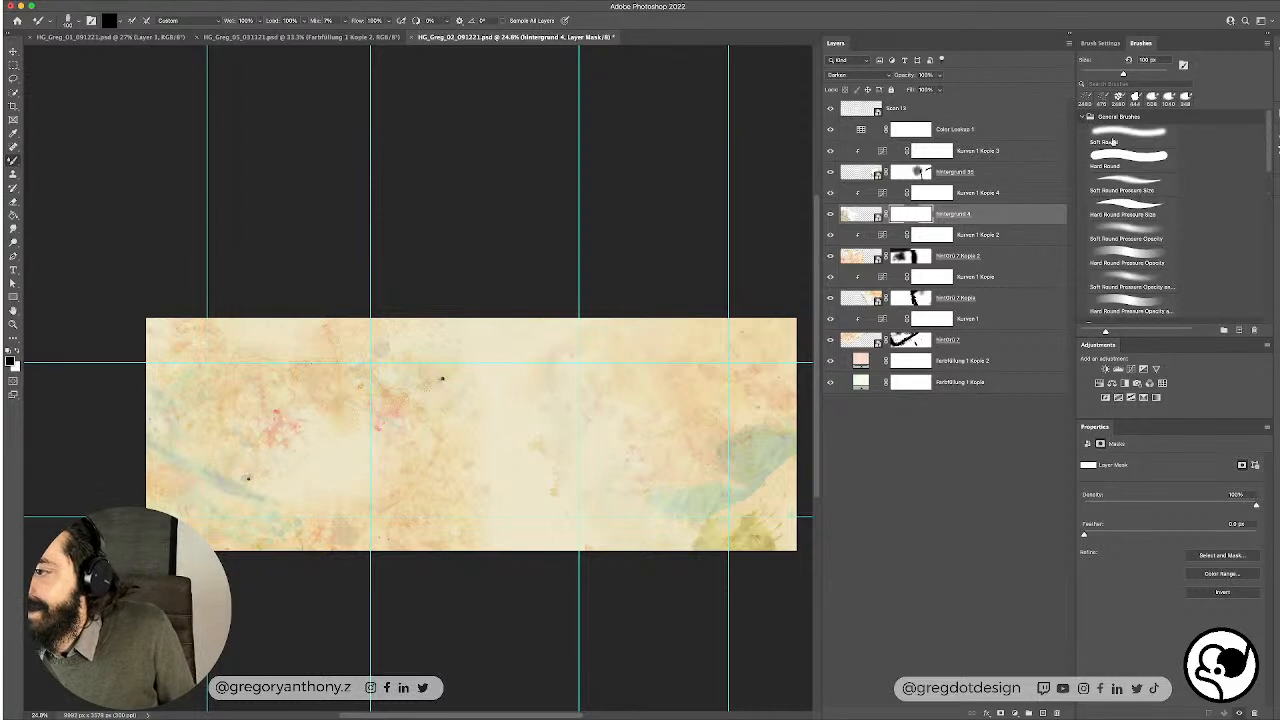
scroll(1130, 265, down, 5)
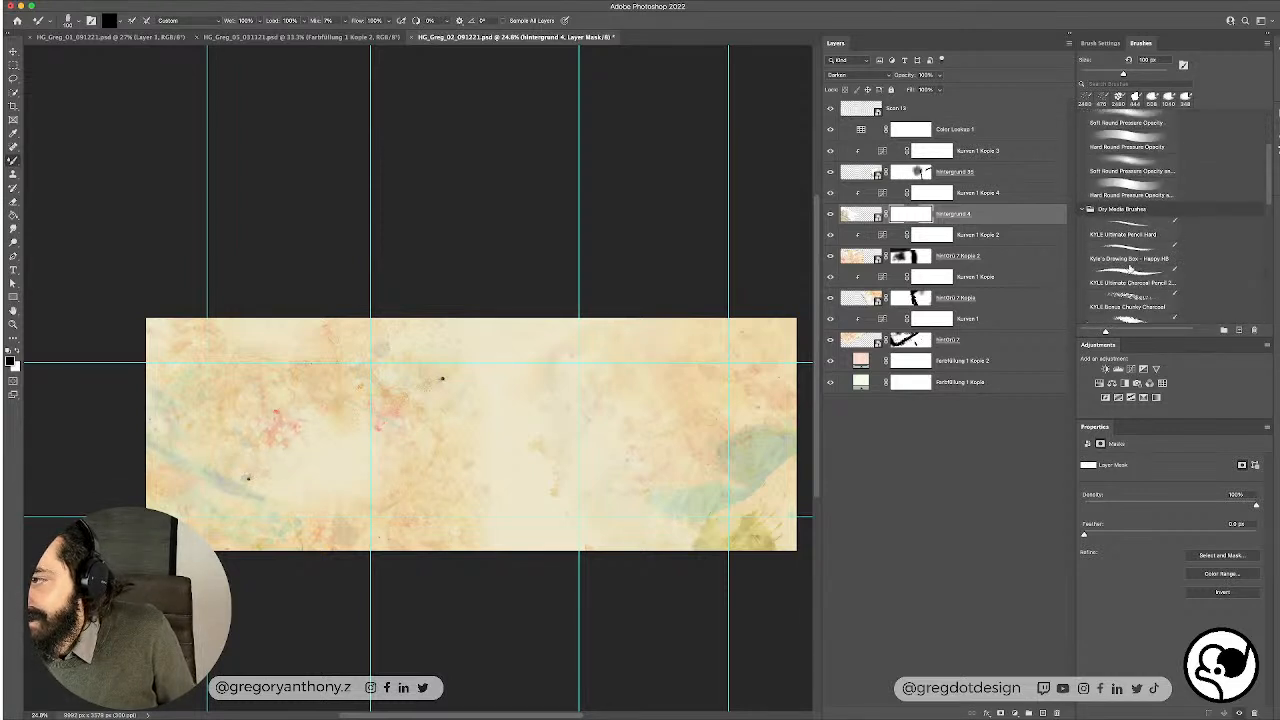
scroll(1130, 268, down, 1)
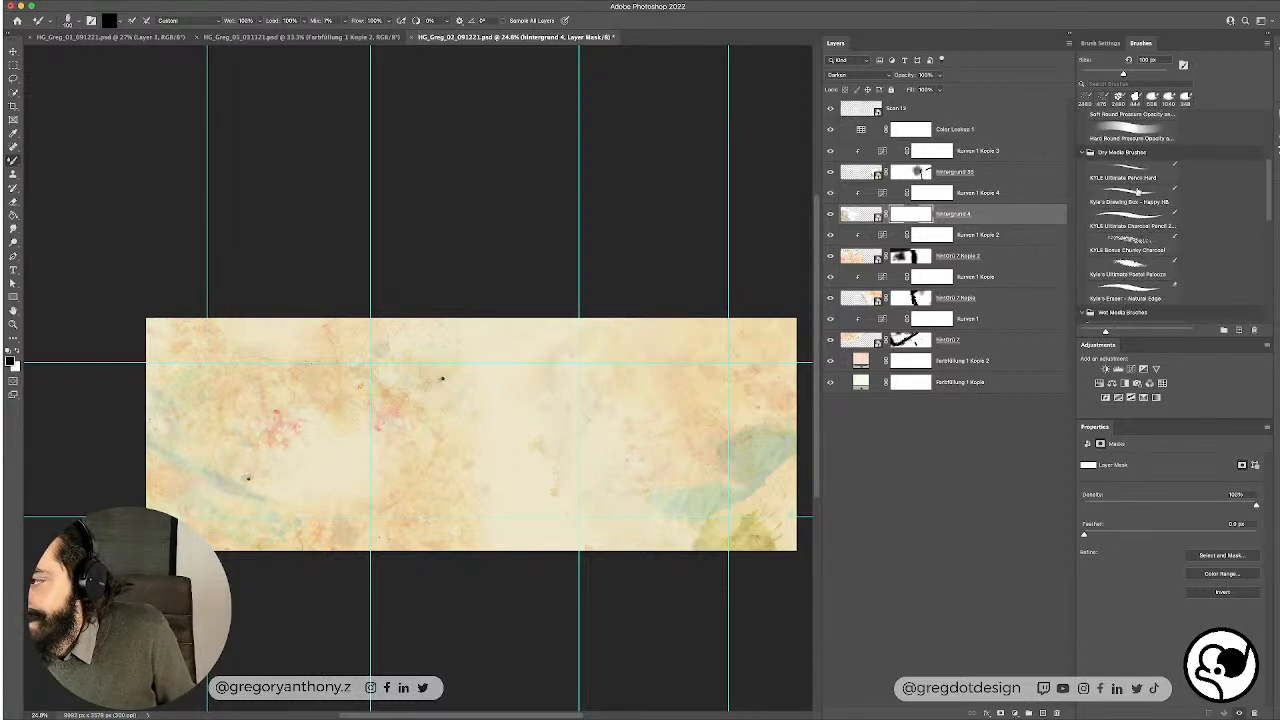
click(1134, 195)
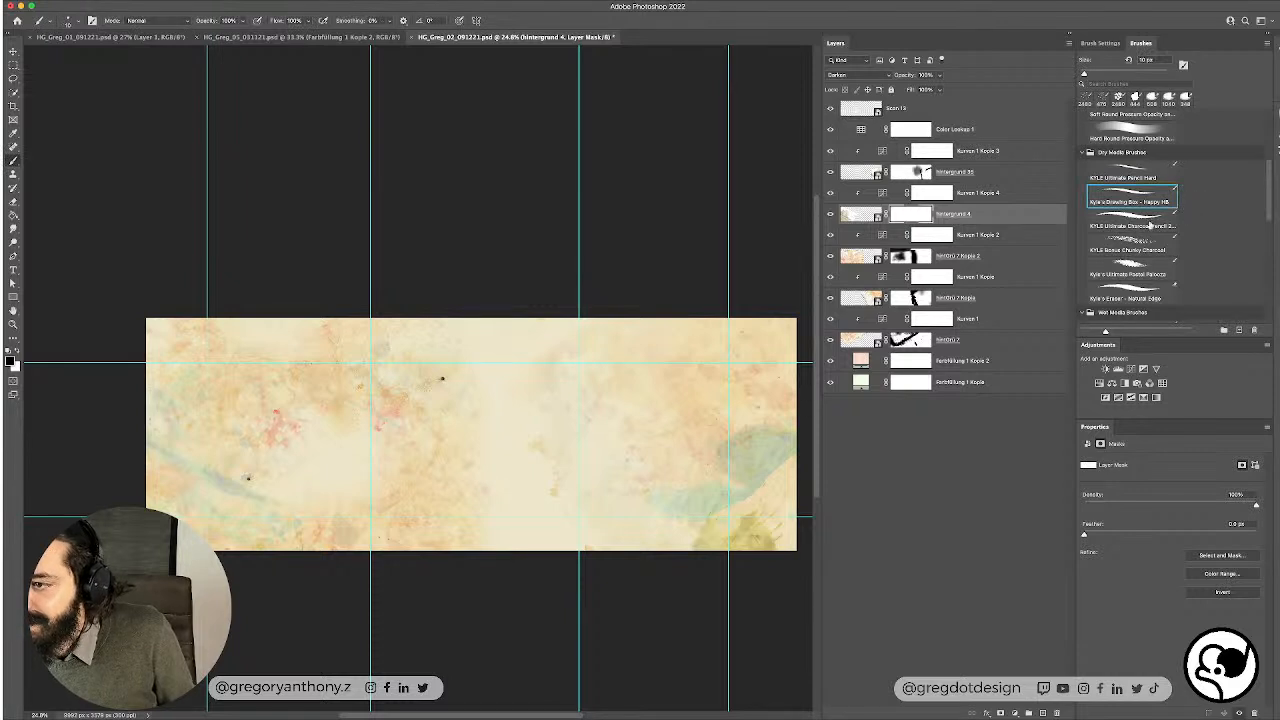
Step: Search Spotlight for "brush" and examine the contents of the Brushes folders found on the Mac
key(super+space)
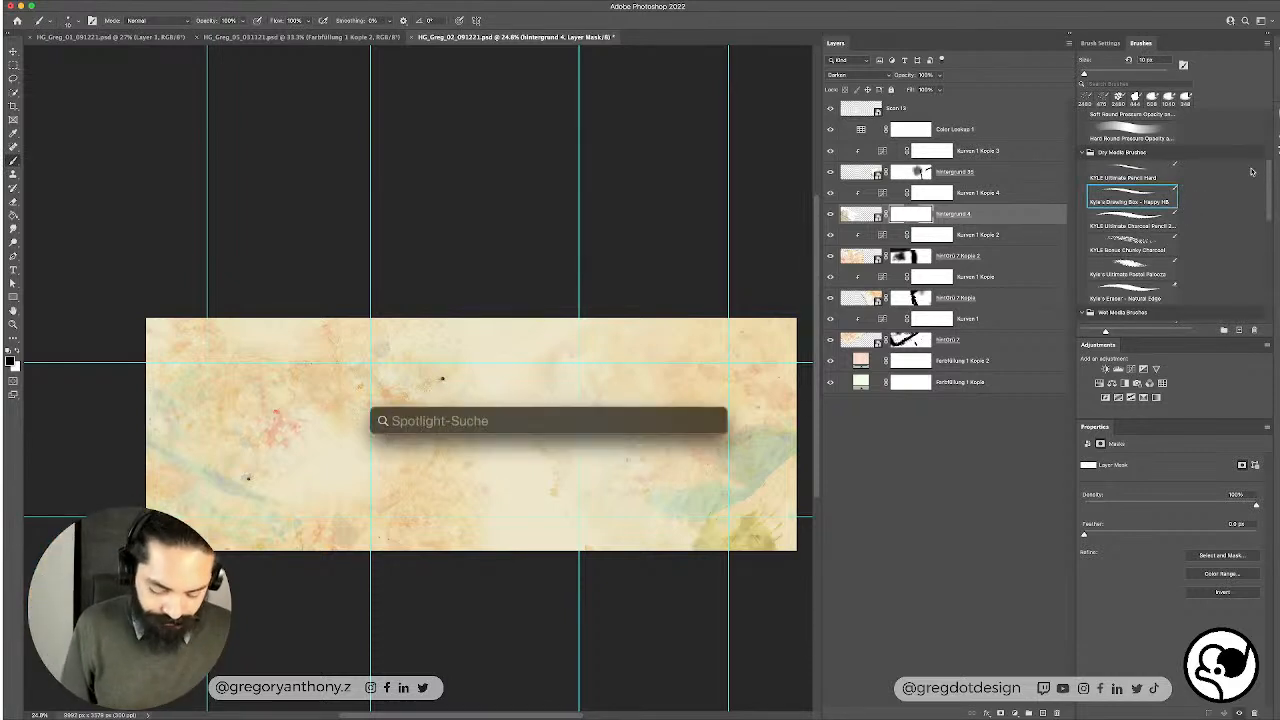
text(brush)
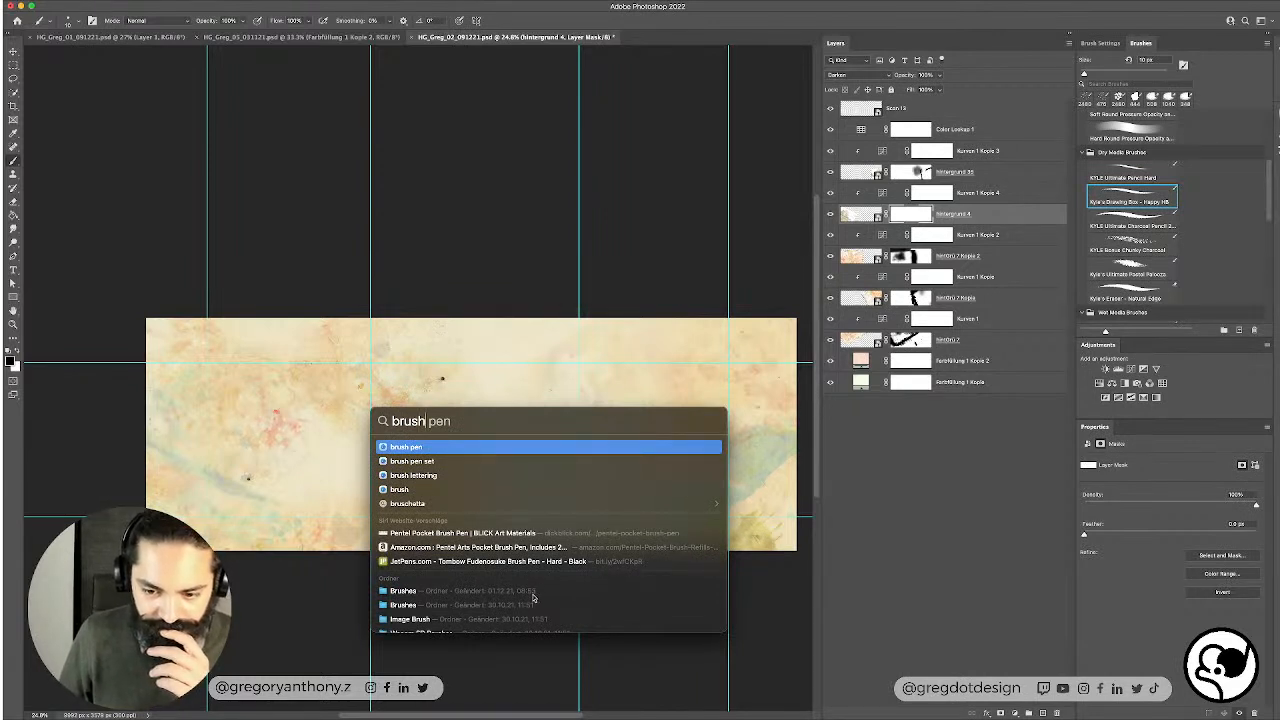
text(pen)
key(Down)
key(Down)
key(Down)
key(Down)
key(Down)
key(Down)
key(Down)
key(Down)
key(Down)
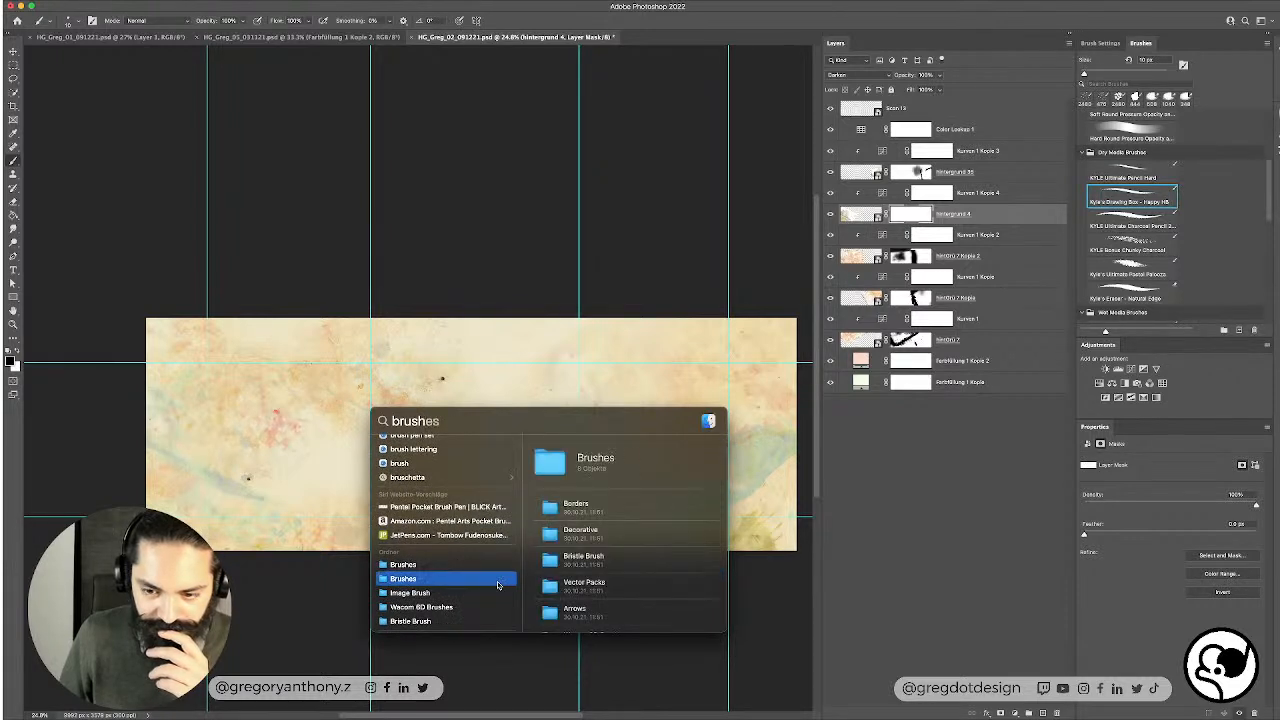
scroll(573, 589, down, 3)
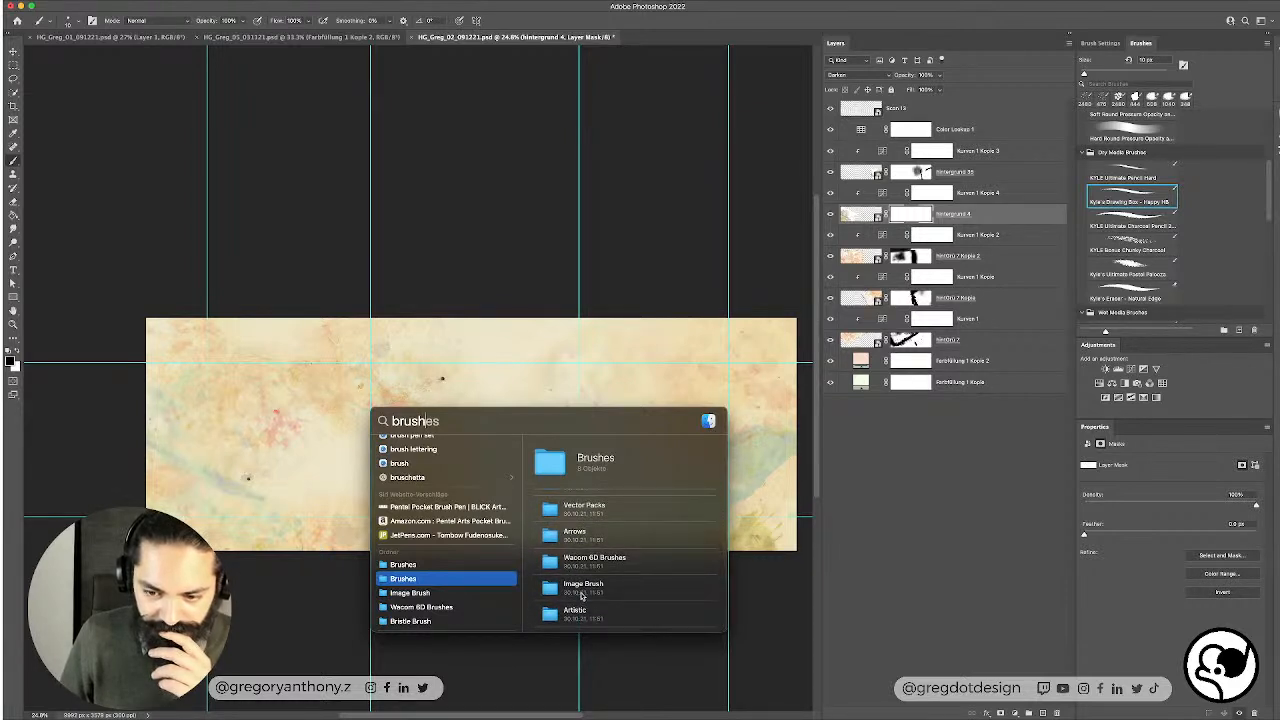
scroll(436, 600, down, 5)
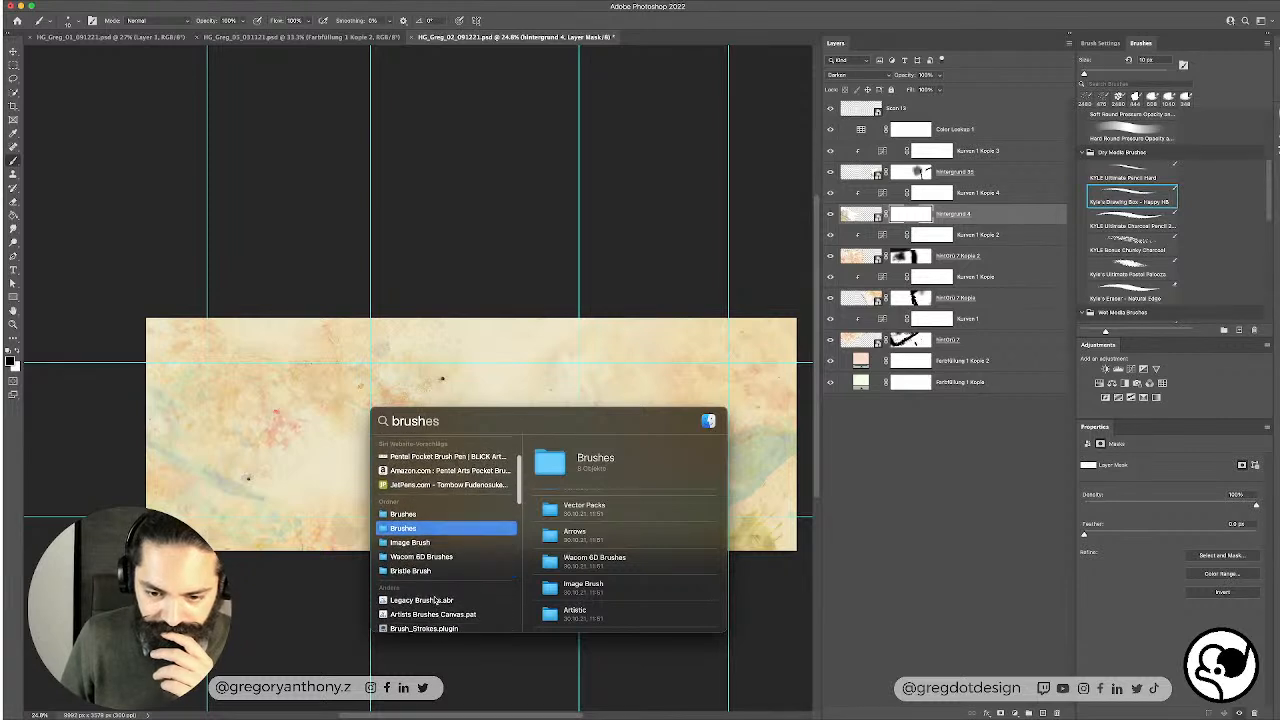
scroll(436, 580, up, 5)
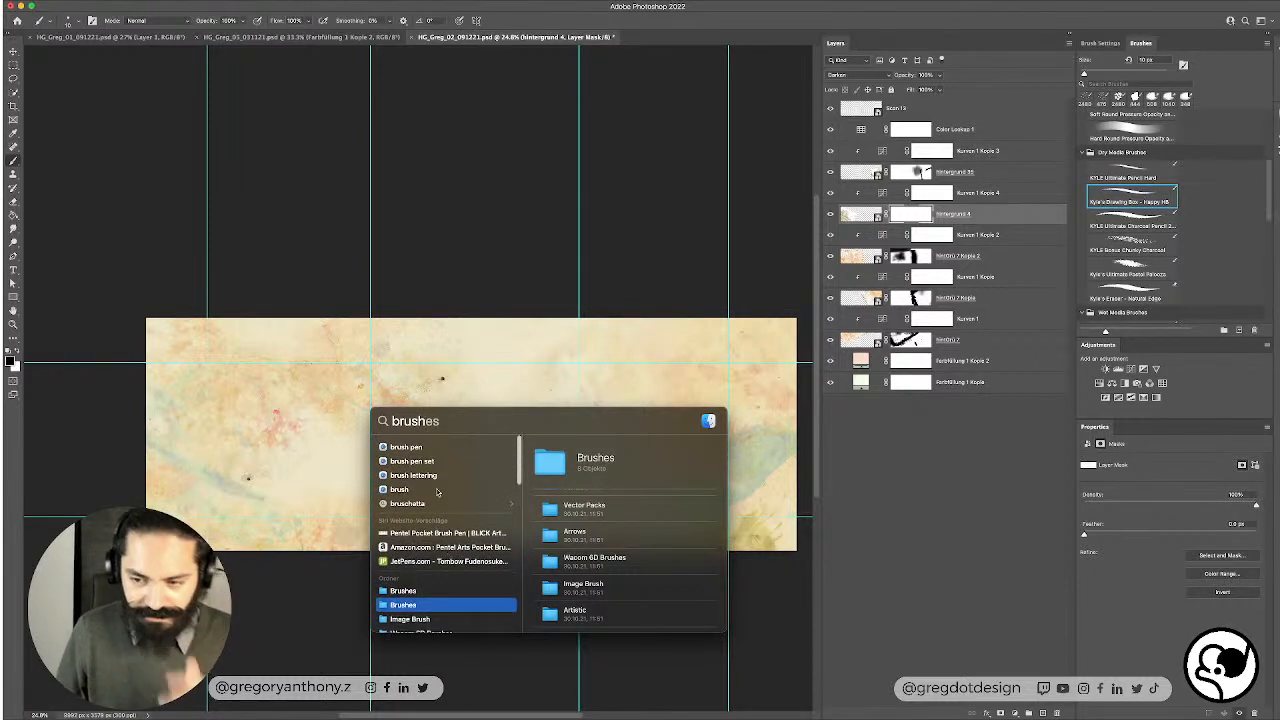
Step: Switch to Finder, open a new tab and search the whole Mac for "brush"
key(Return)
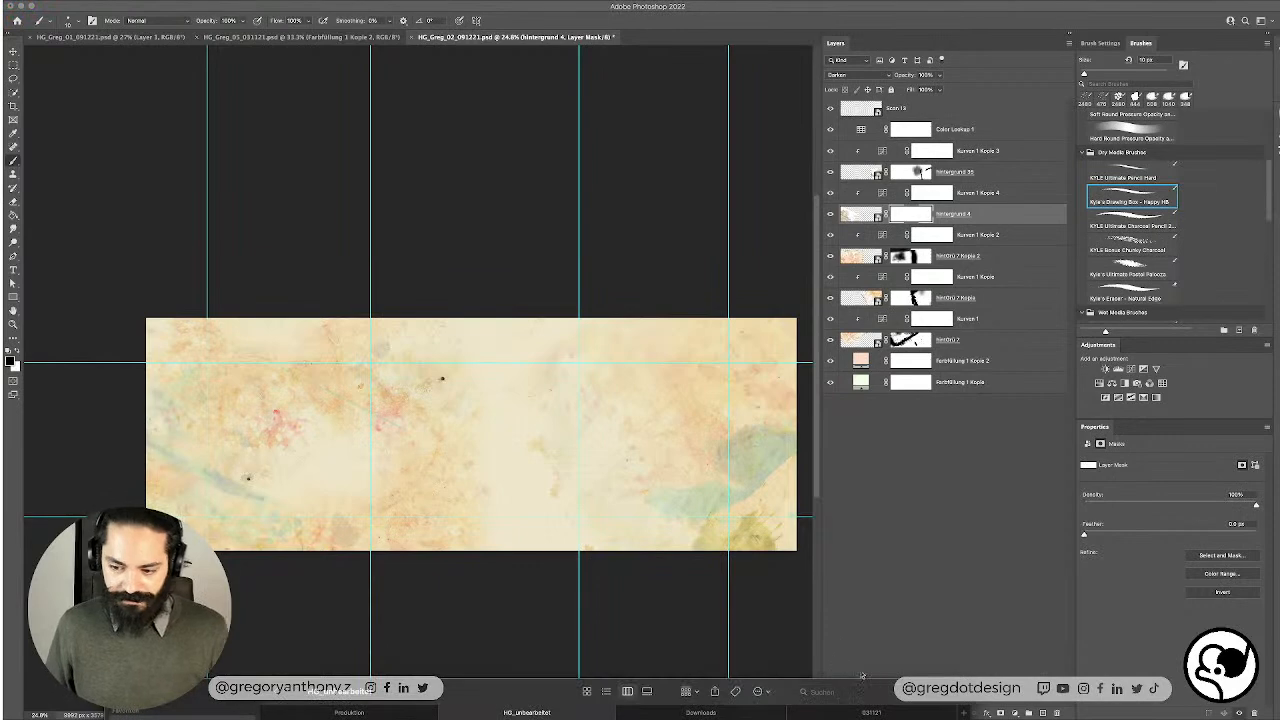
click(963, 712)
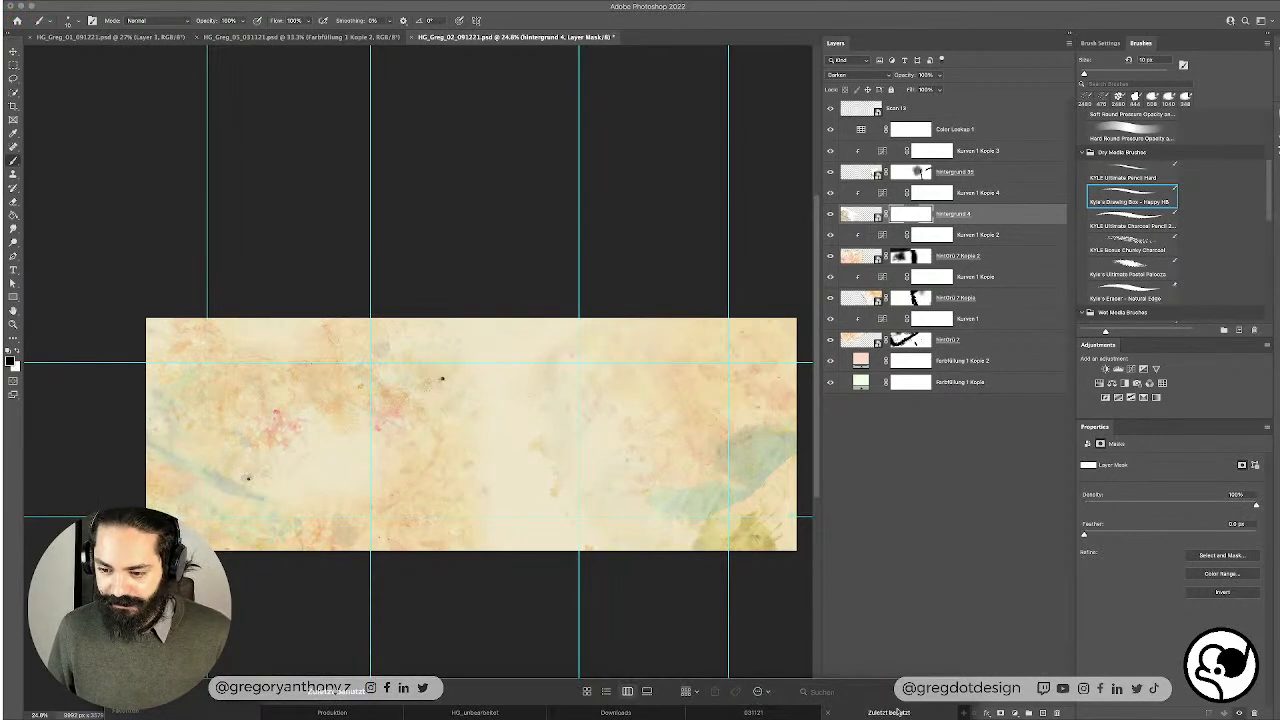
drag(898, 712, 426, 412)
click(773, 414)
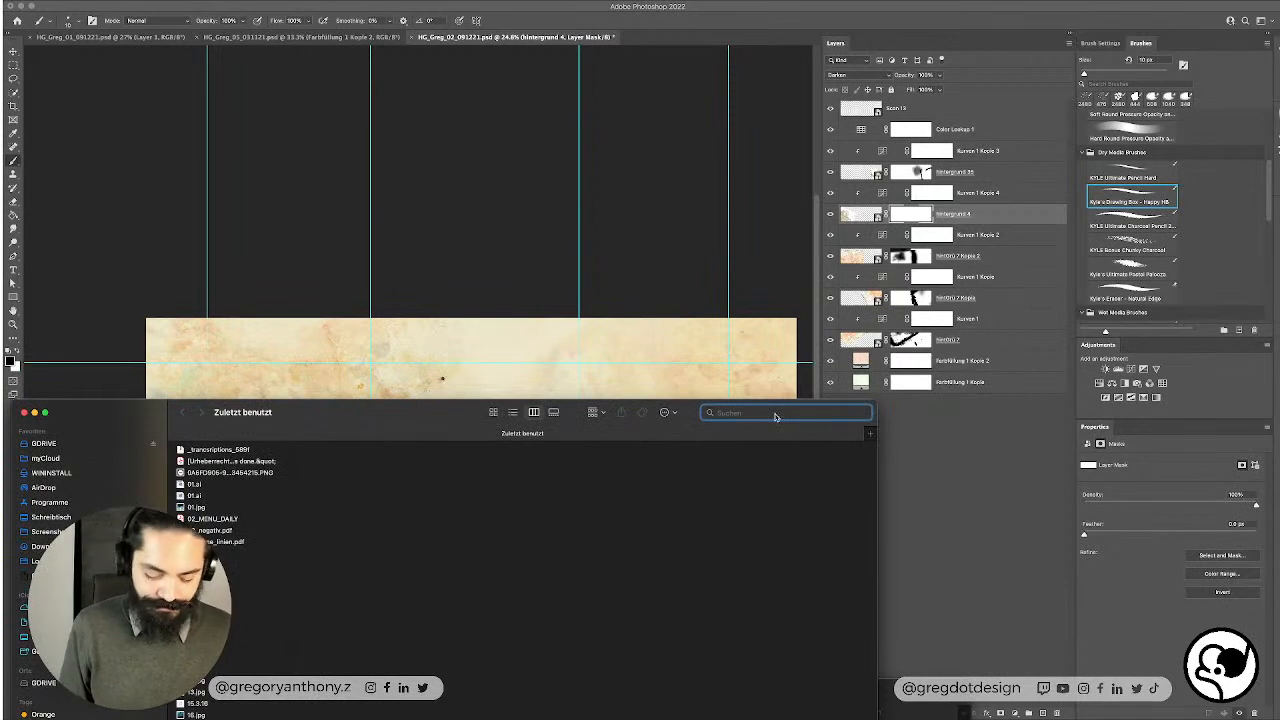
text(som)
key(BackSpace)
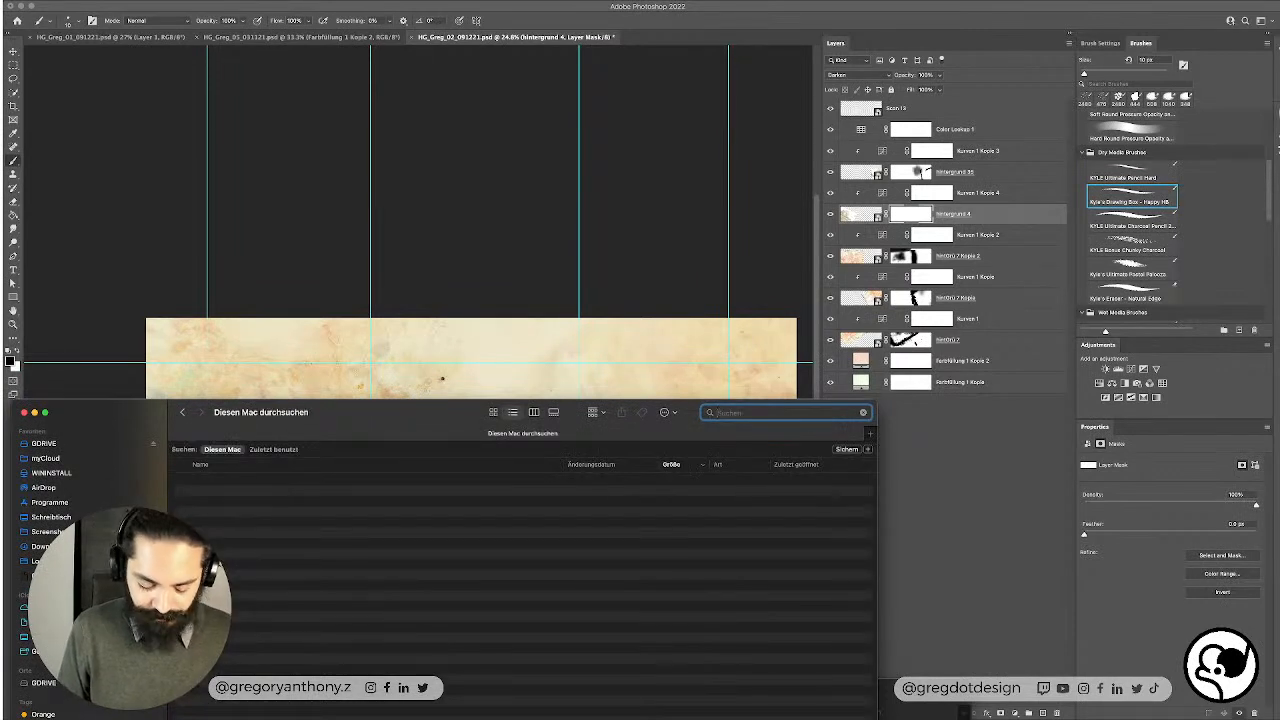
text(brush)
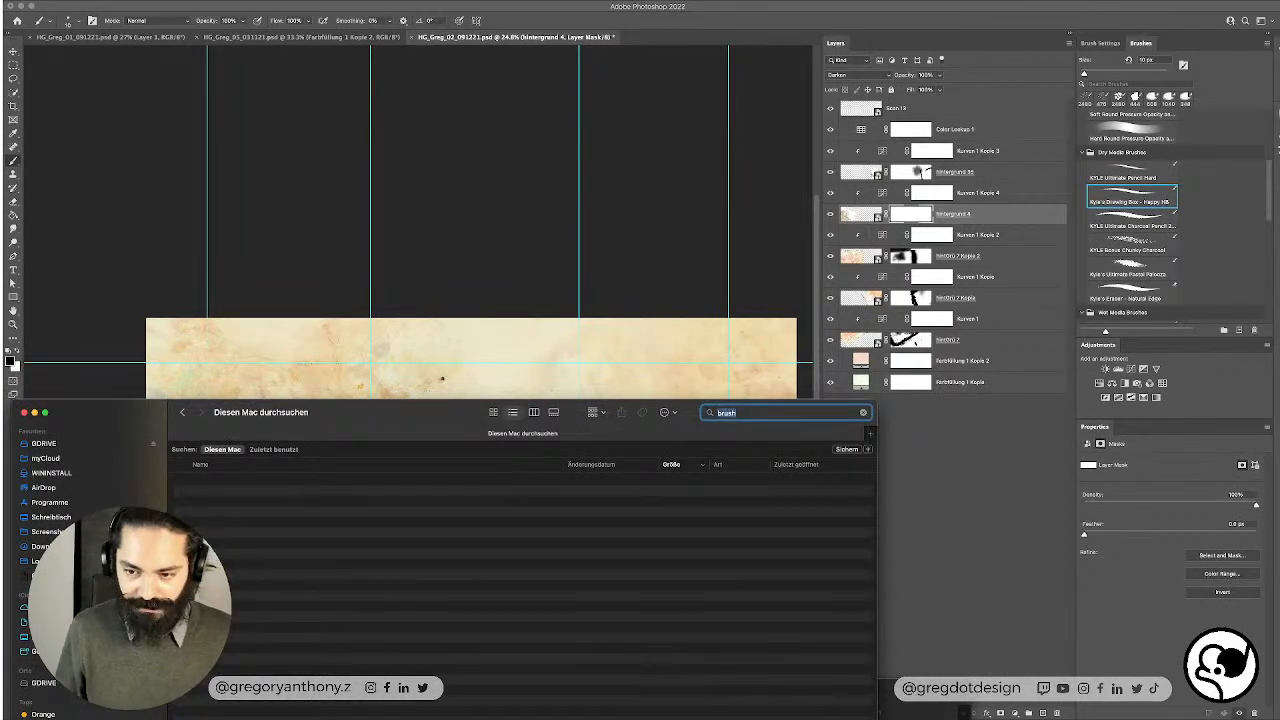
drag(10, 400, 28, 487)
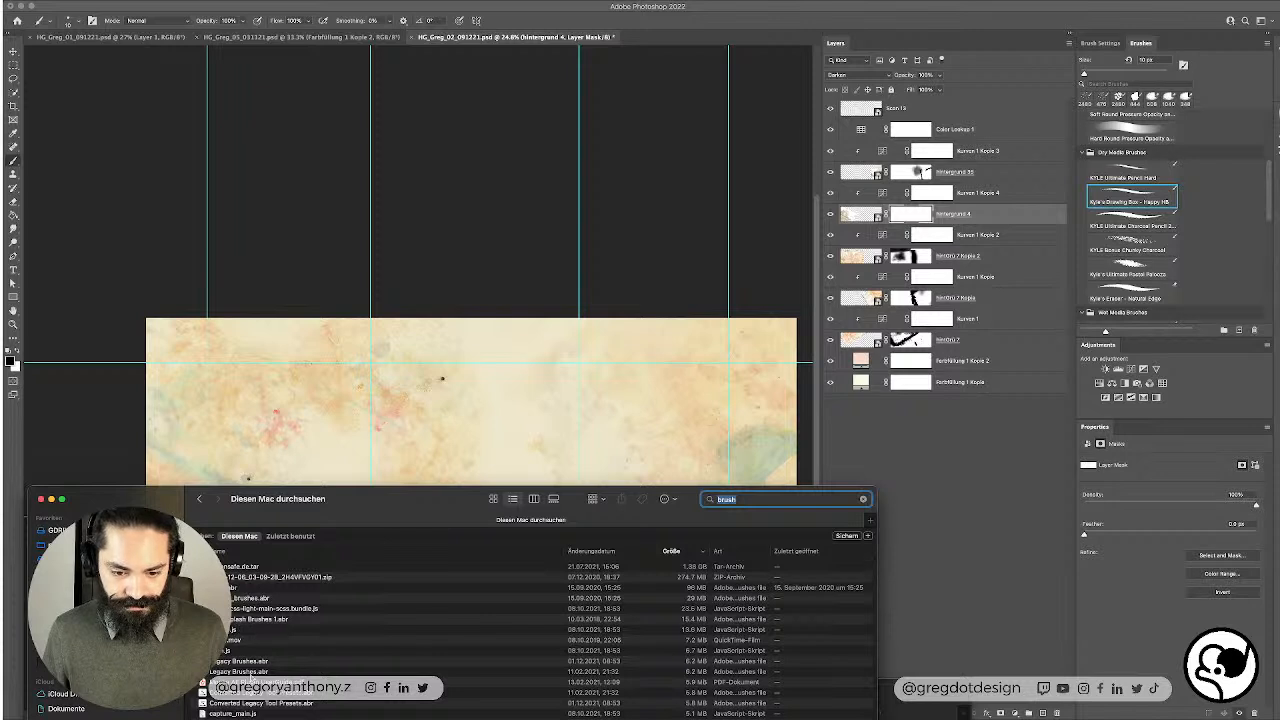
Step: Preview the Legacy Brushes.abr file and look through the search results for other brush files
click(244, 662)
key(space)
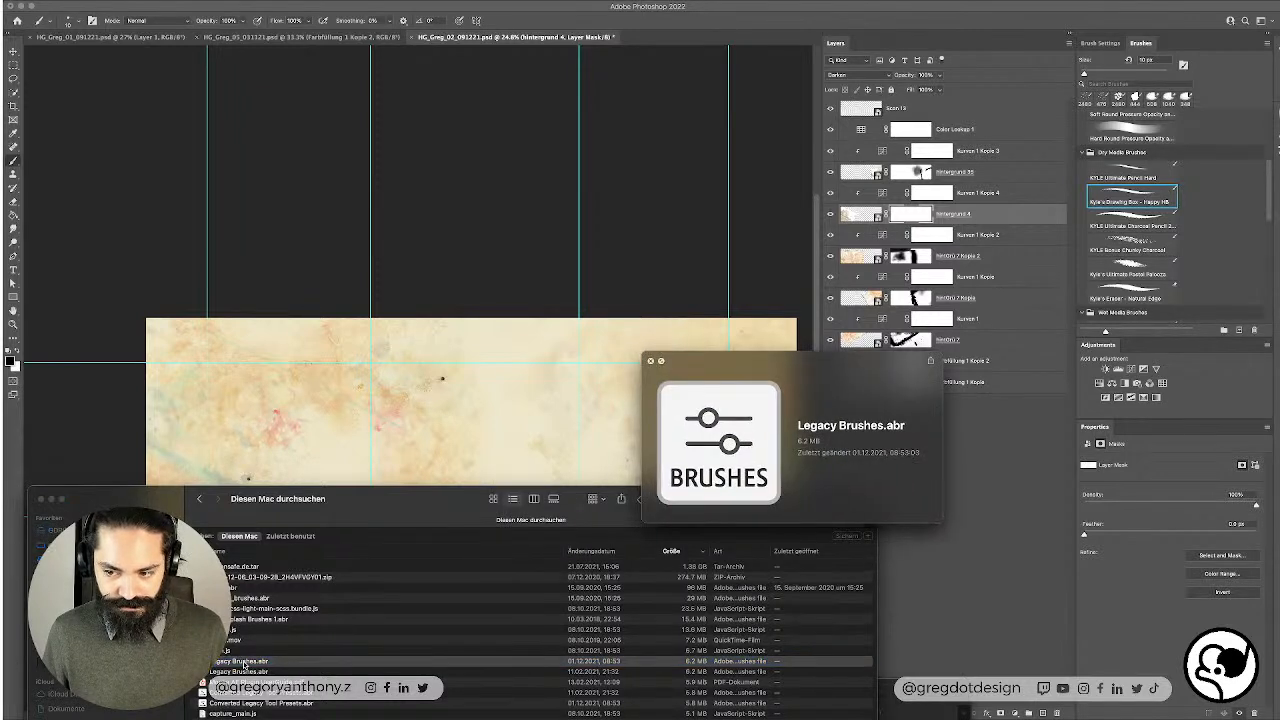
key(space)
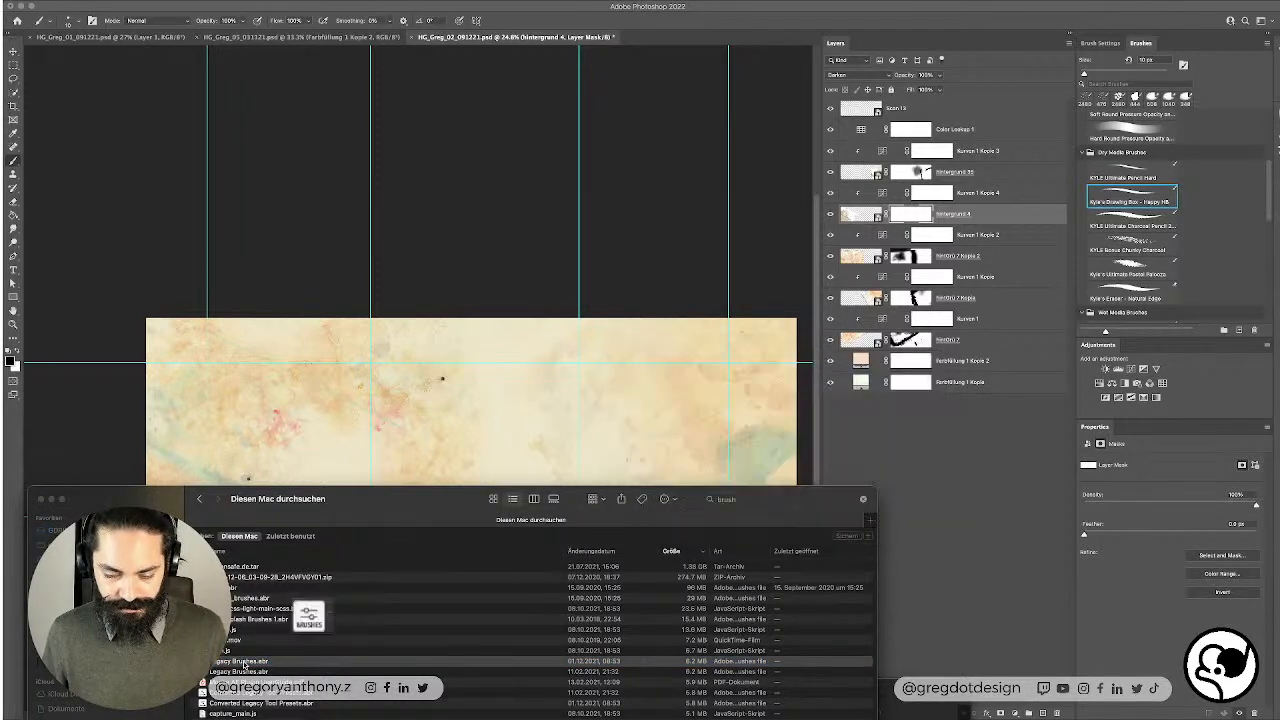
click(246, 662)
scroll(255, 645, down, 2)
scroll(260, 632, up, 2)
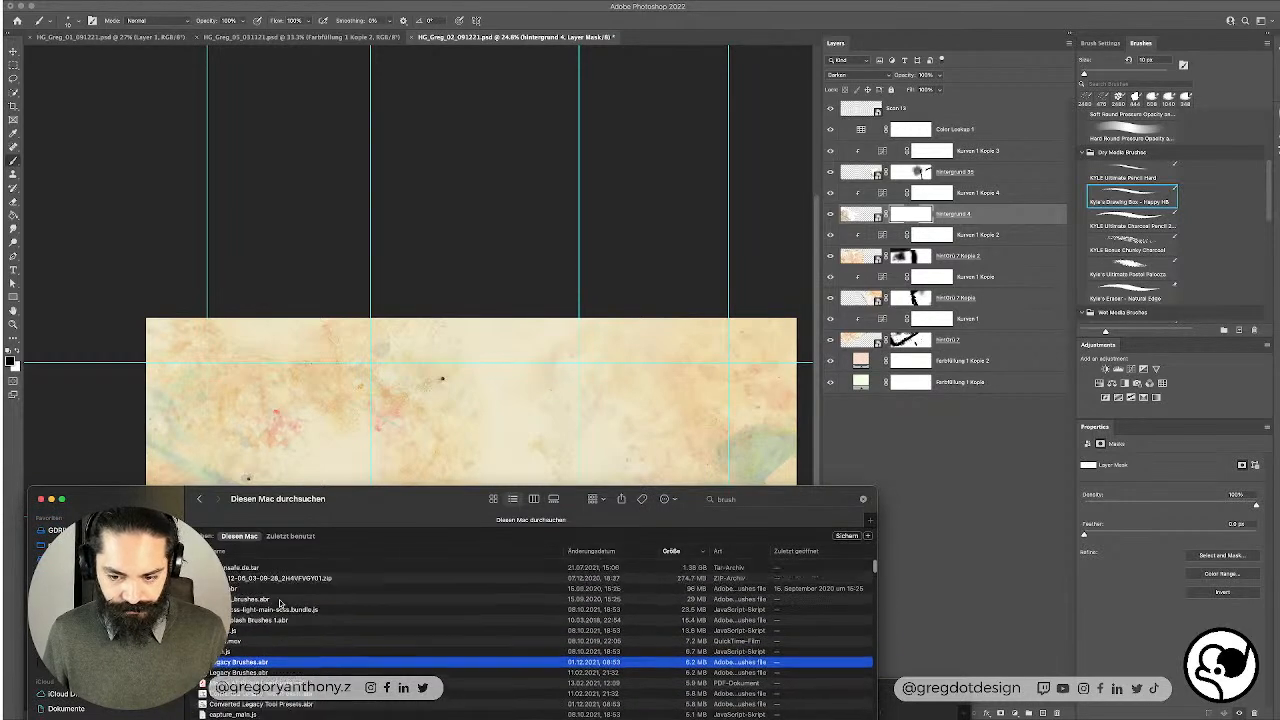
Step: Preview Paint Splash Brushes 1.abr and try to open it from Finder together with spatter_brushes.abr and rakes.abr
click(597, 621)
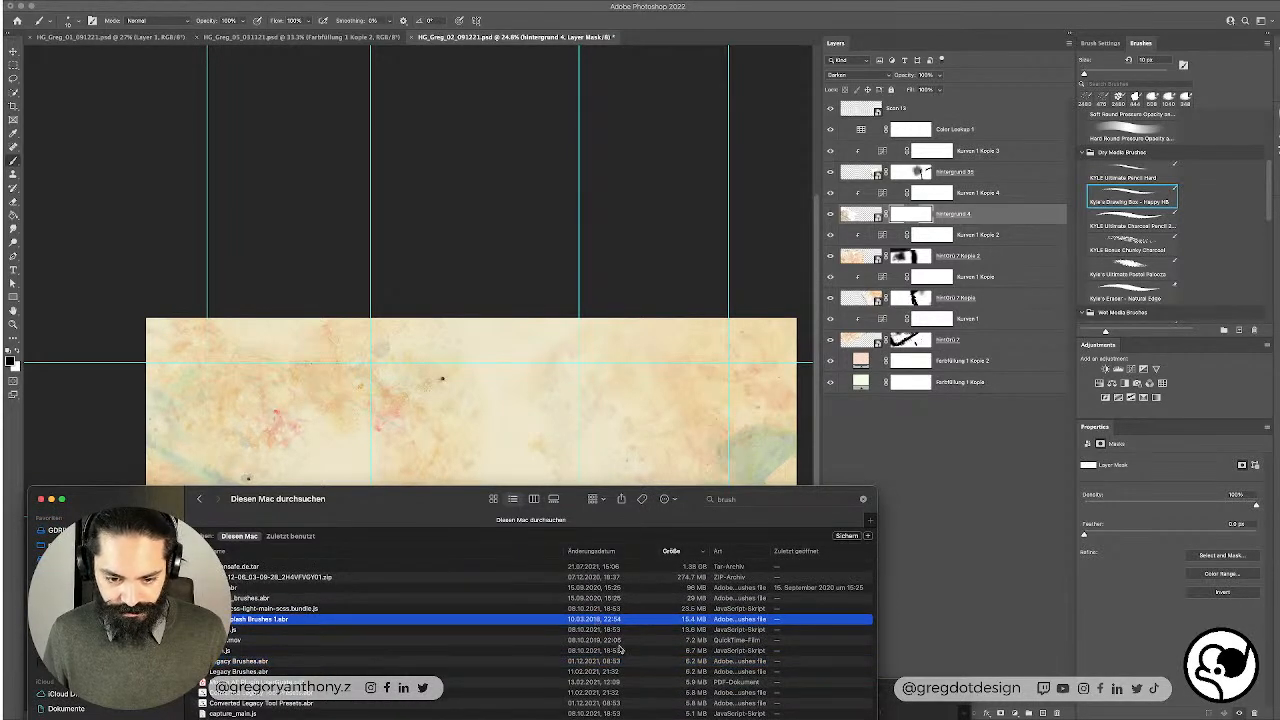
key(space)
key(space)
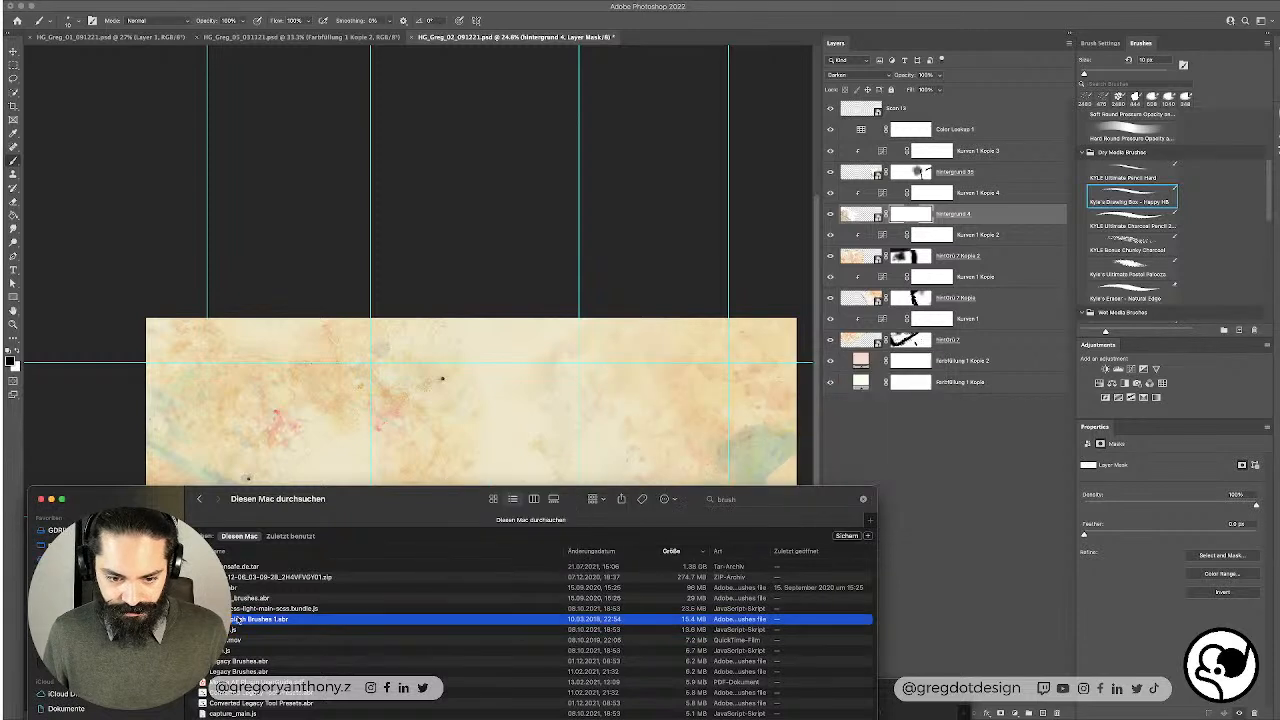
super+click(241, 599)
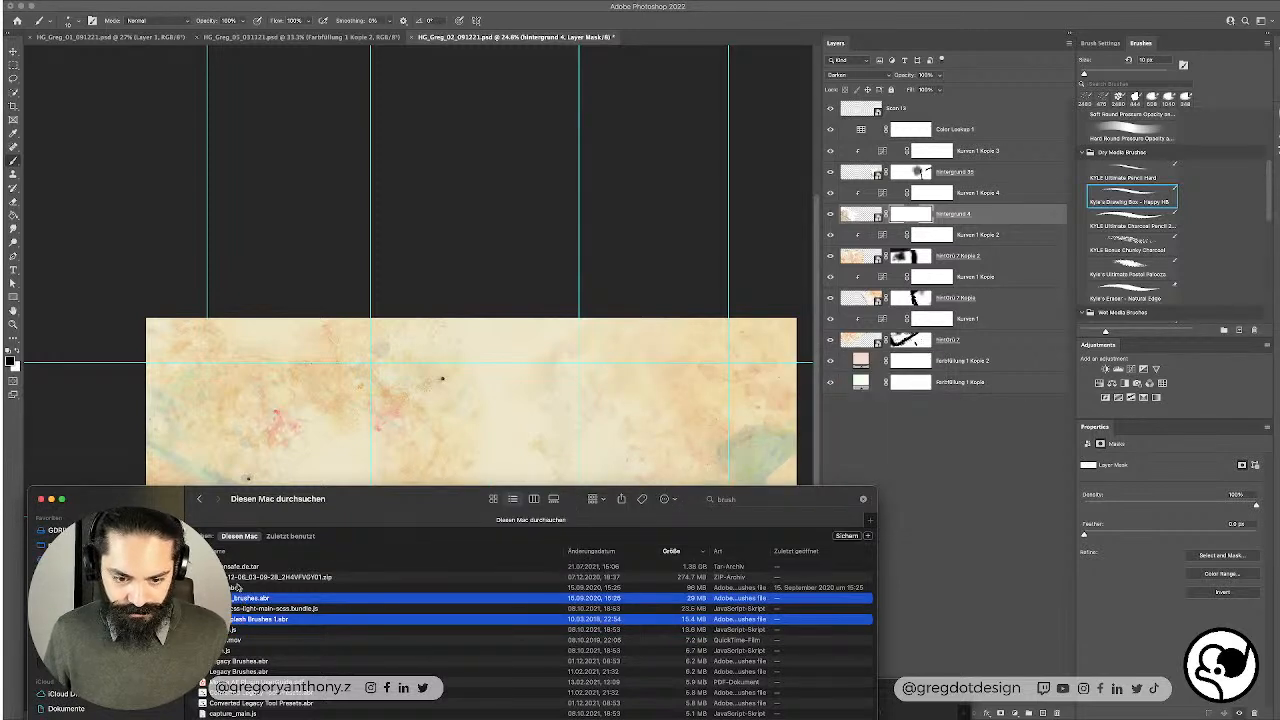
super+click(237, 588)
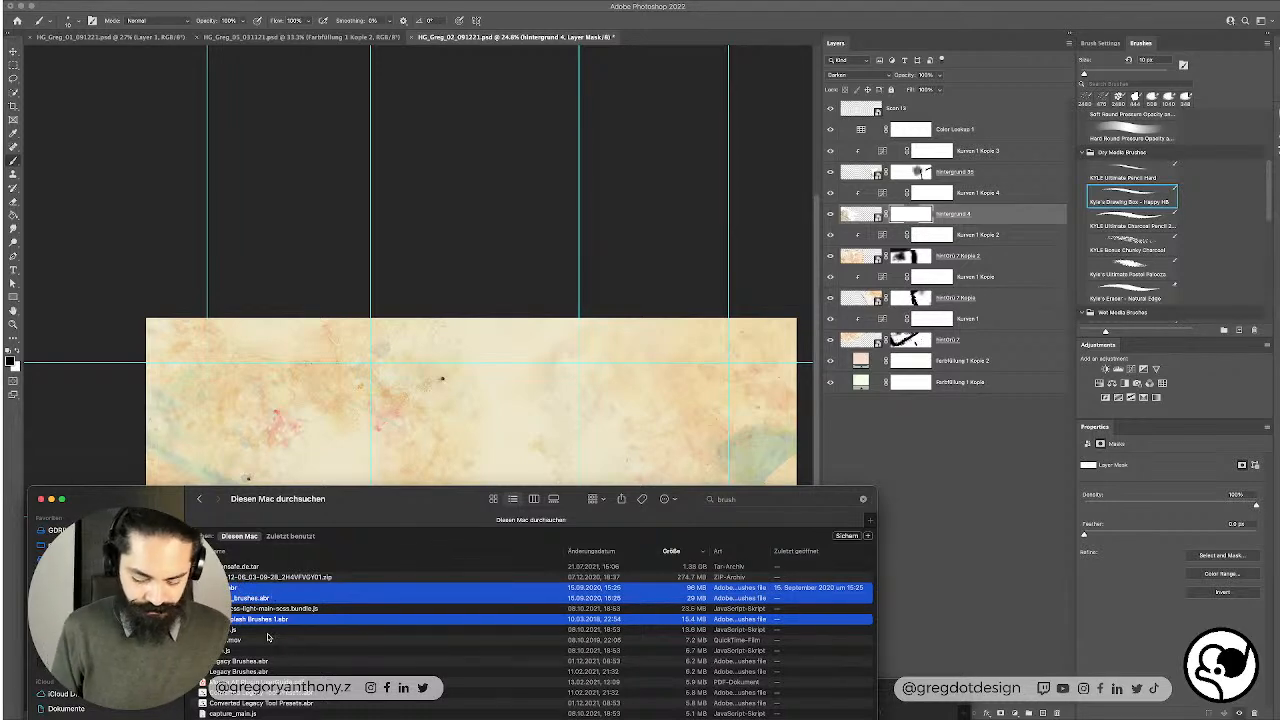
key(super+o)
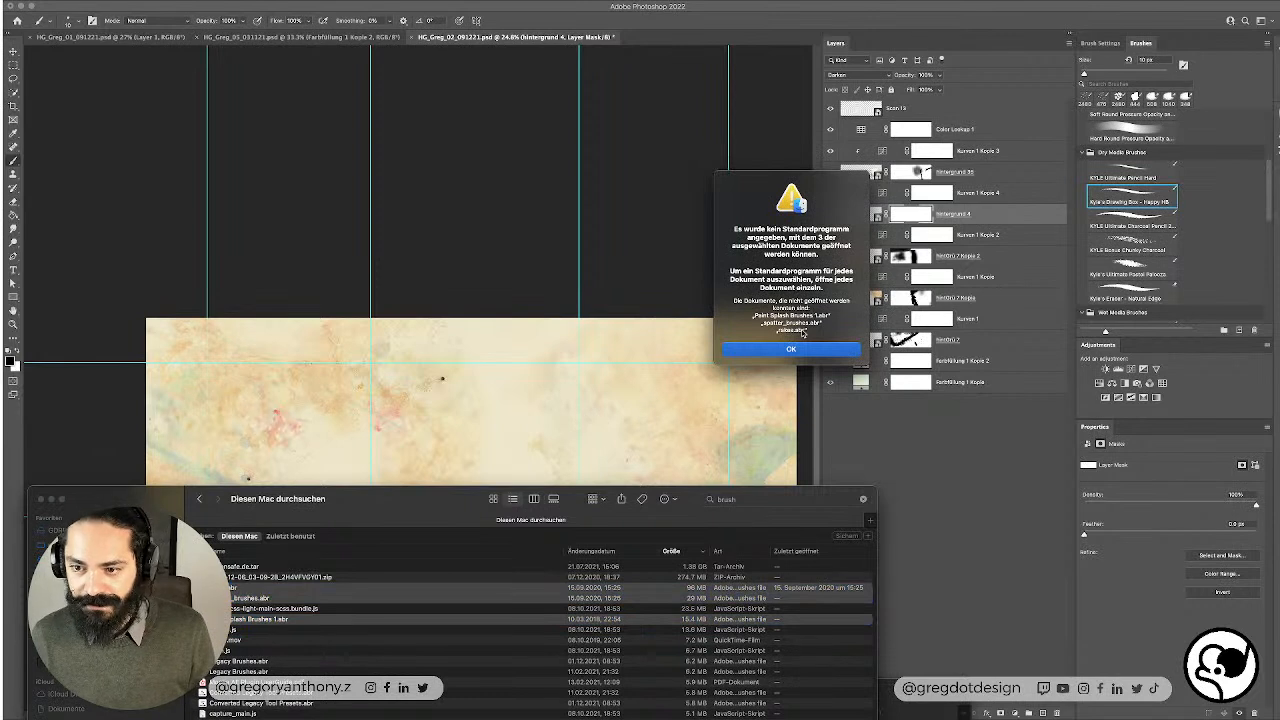
key(Return)
Step: Try to bring rakes.abr, spatter_brushes.abr and Paint Splash Brushes 1.abr from Finder directly into Photoshop
mouse_move(249, 597)
mouse_down()
mouse_move(1055, 160)
mouse_move(1185, 180)
mouse_move(1190, 140)
mouse_move(1165, 122)
mouse_up()
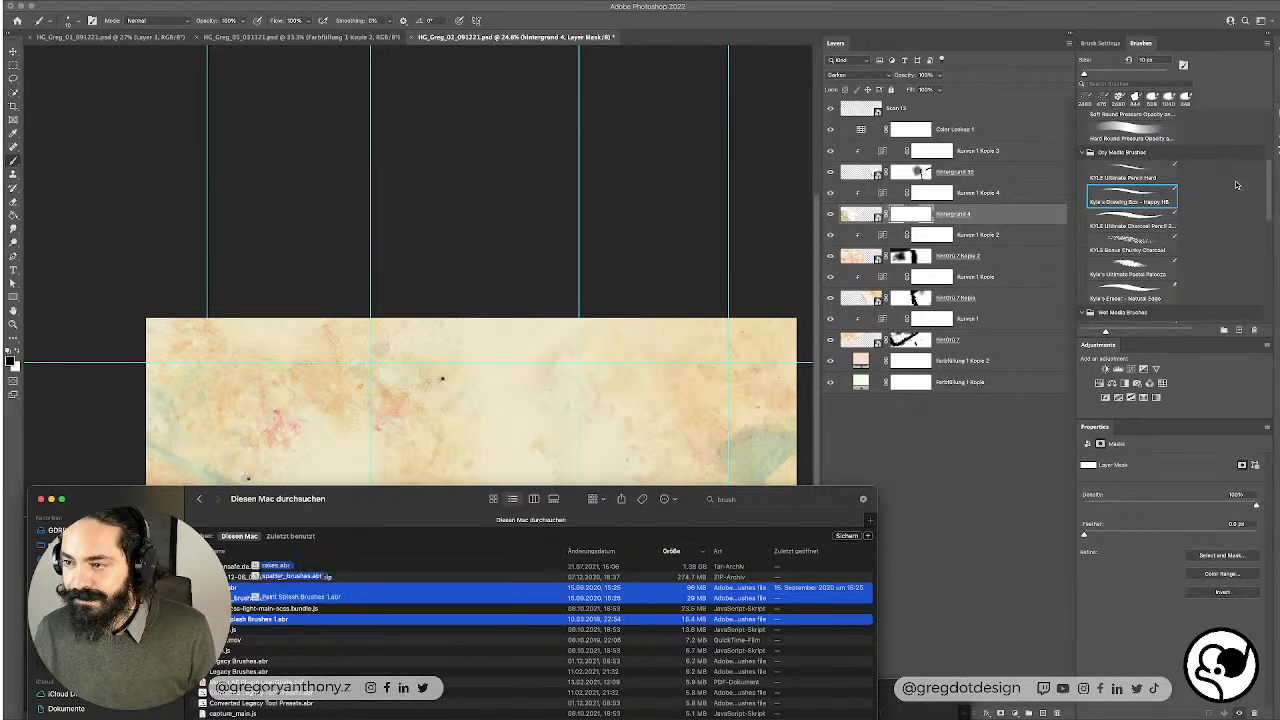
drag(306, 516, 968, 474)
click(464, 343)
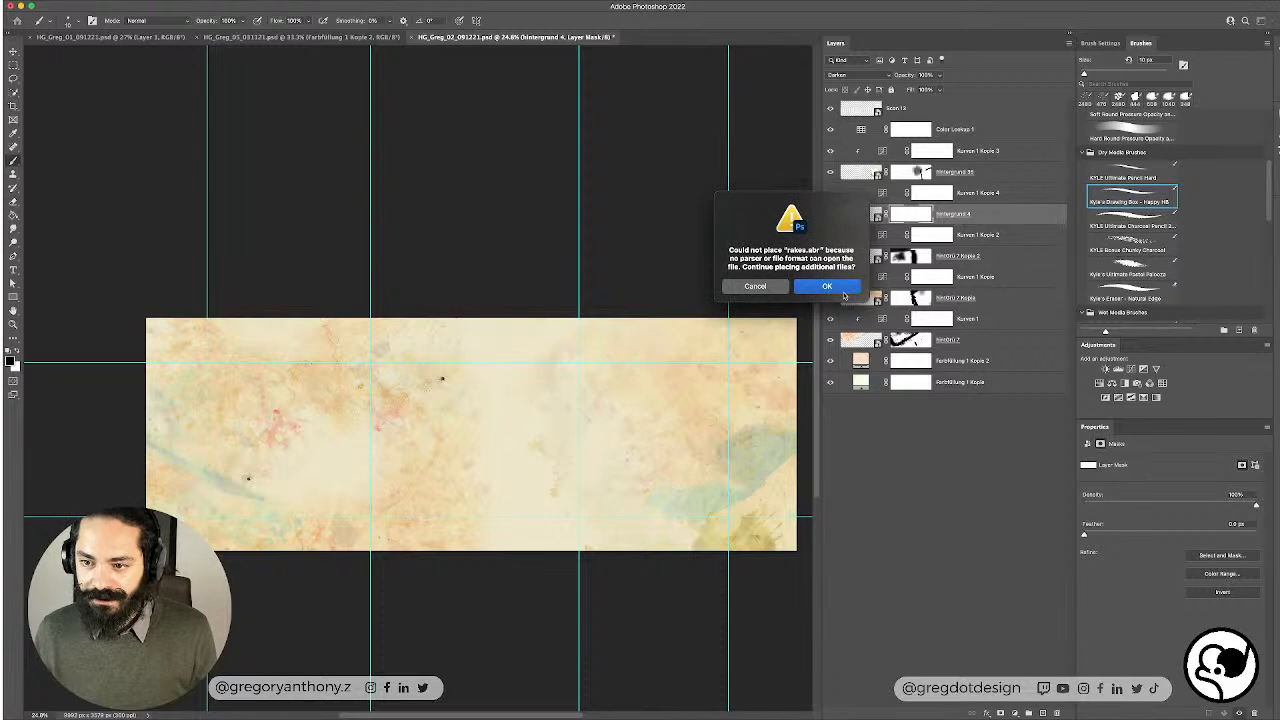
click(843, 290)
click(843, 290)
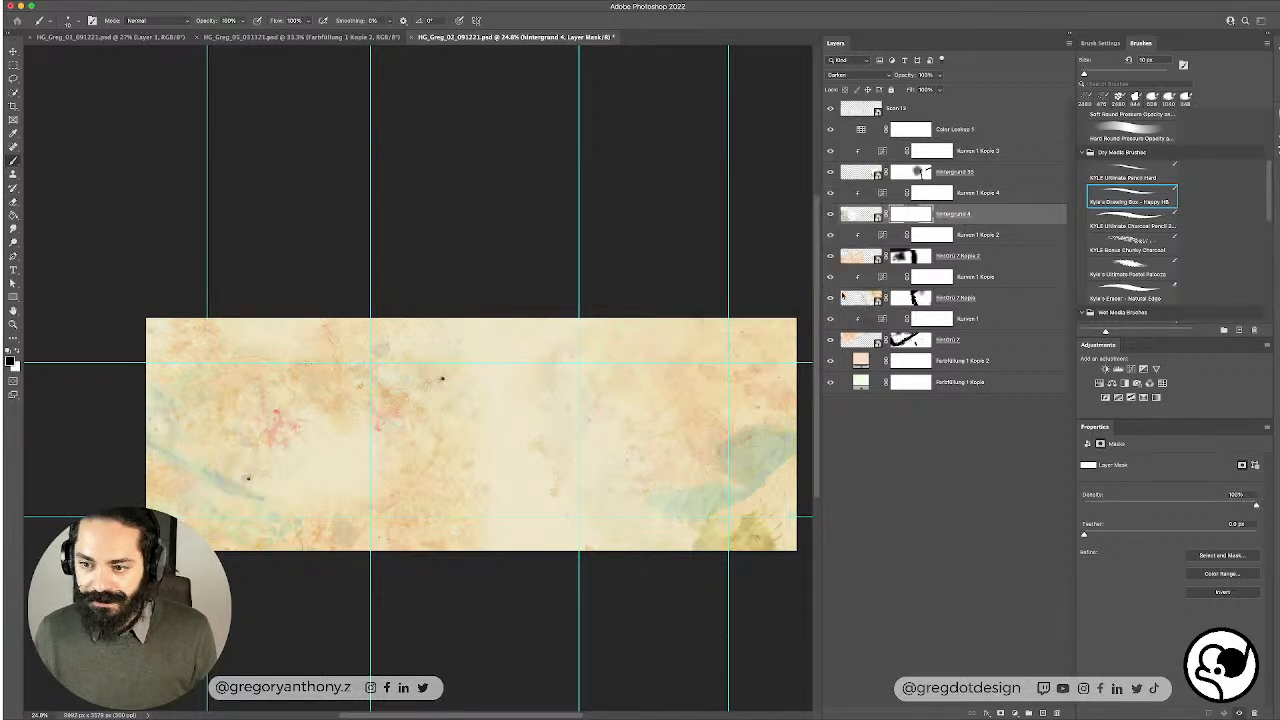
click(842, 296)
Step: Look through the whole list of brush presets for newly loaded brush sets
scroll(1208, 243, down, 5)
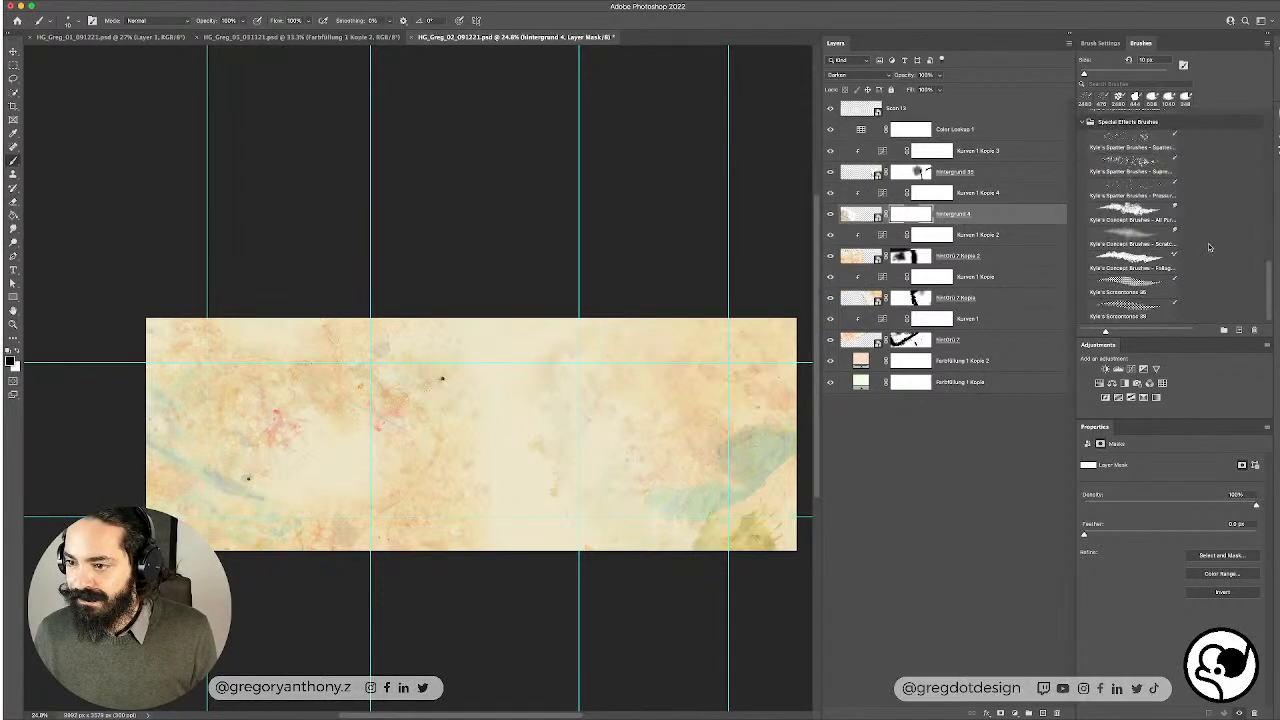
scroll(660, 320, down, 5)
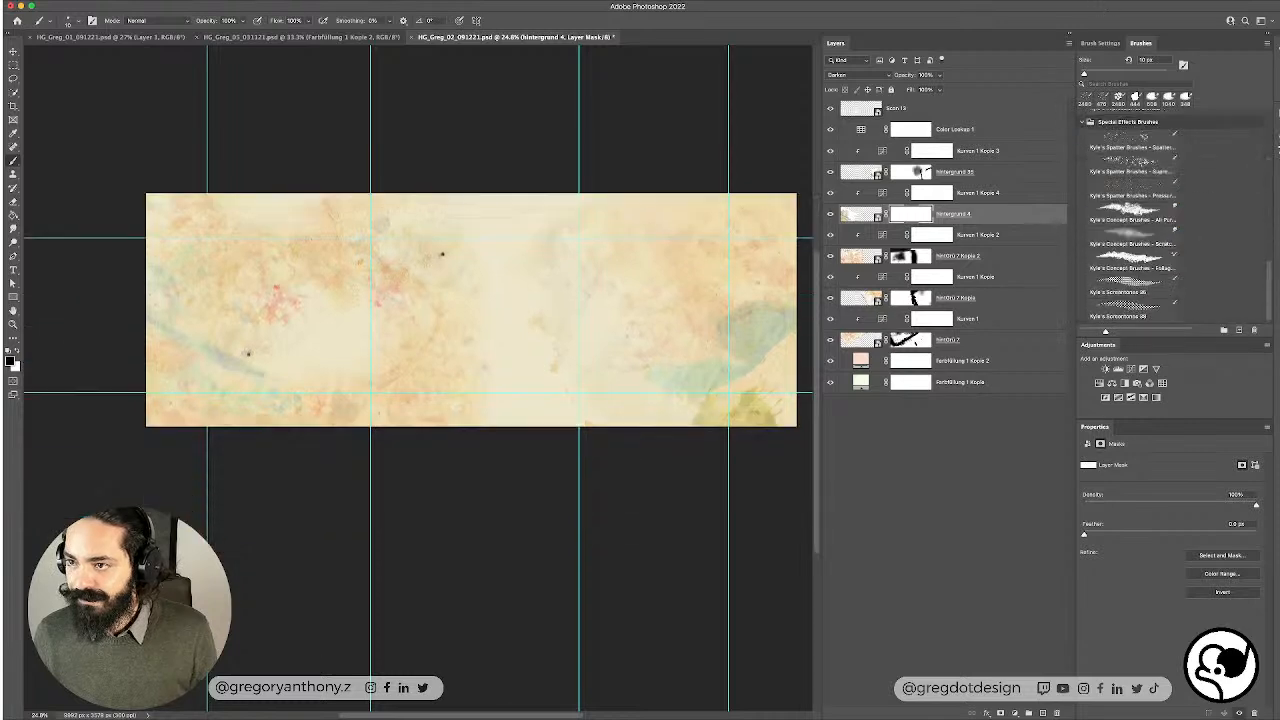
click(1098, 43)
click(1141, 43)
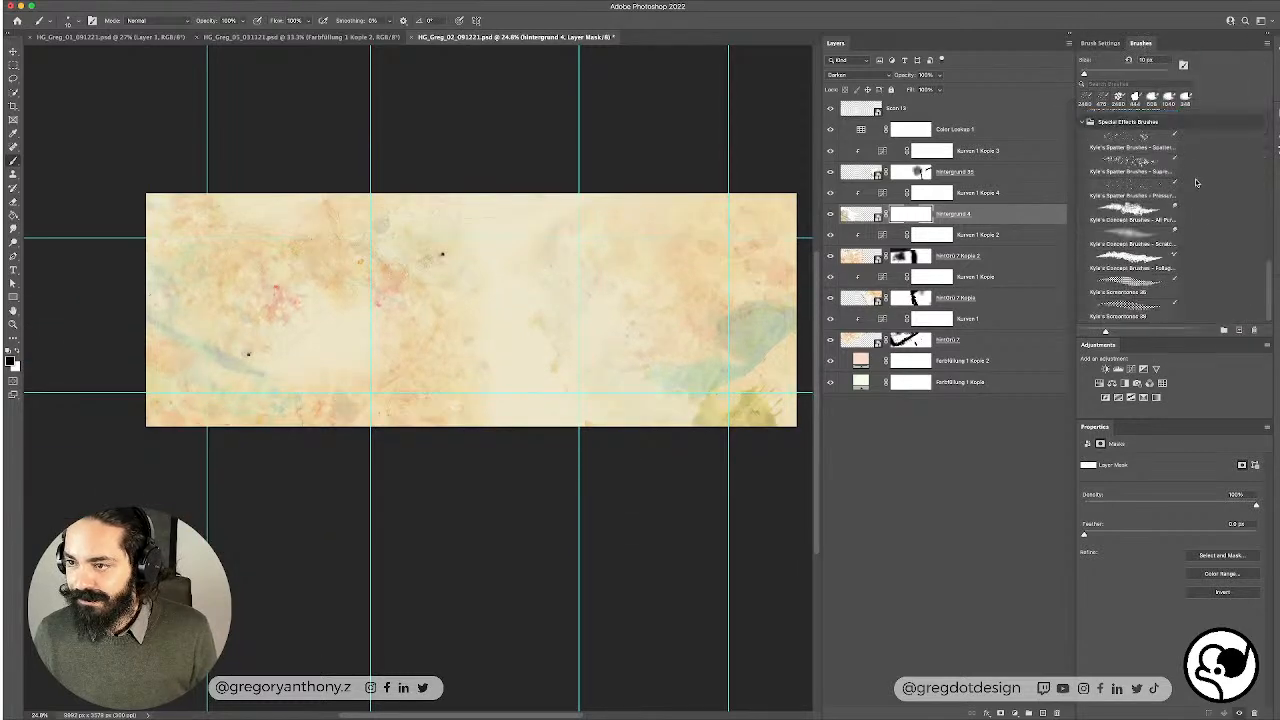
scroll(1195, 180, up, 10)
scroll(1218, 216, down, 10)
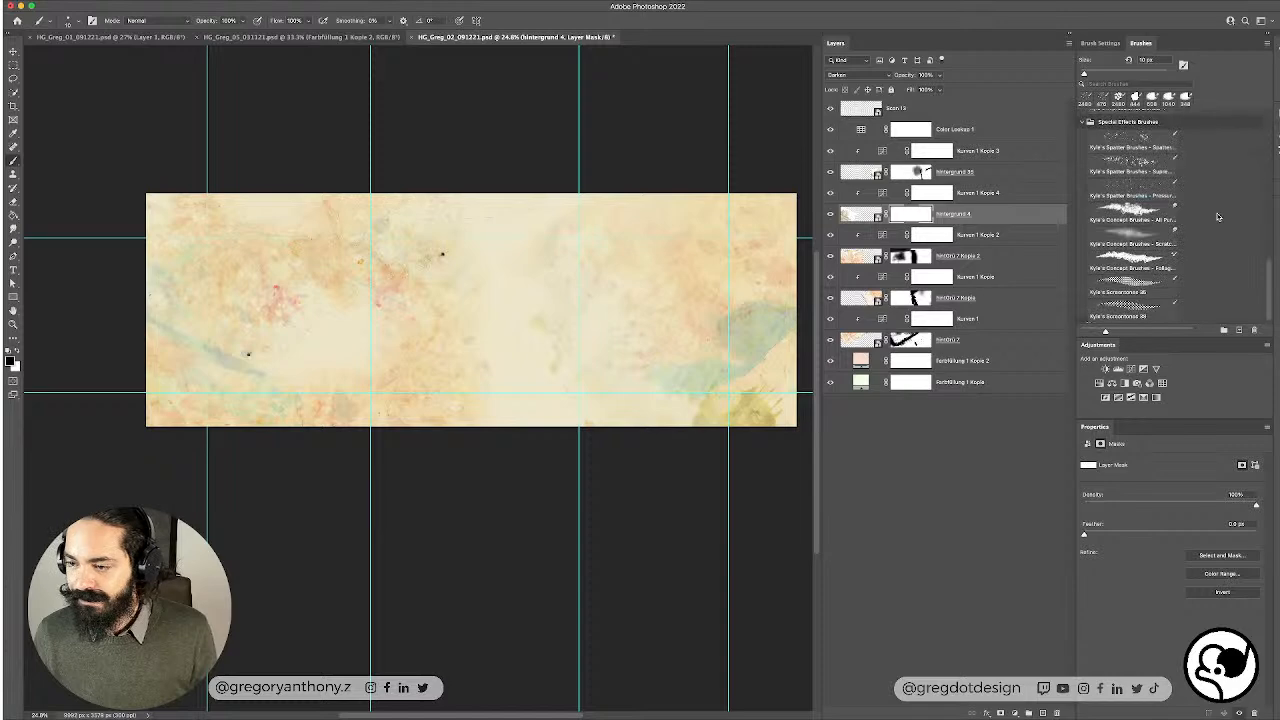
scroll(1218, 216, up, 10)
scroll(470, 320, up, 2)
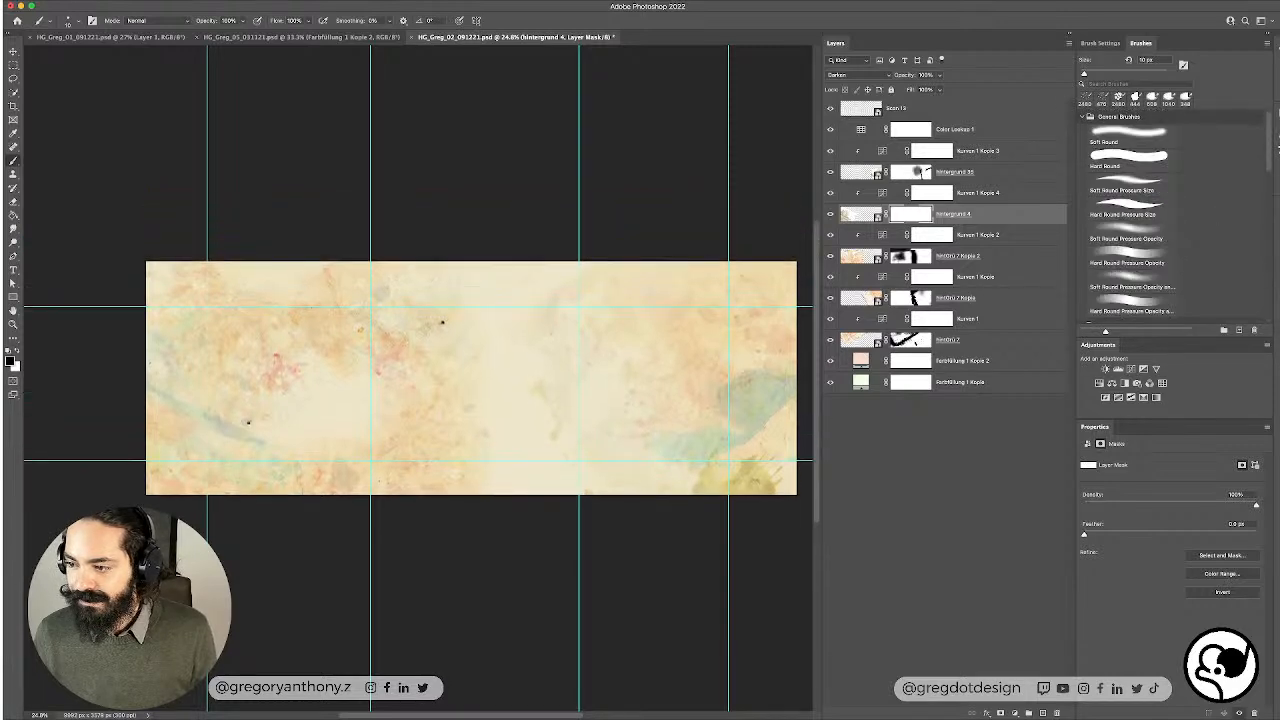
Step: Switch to Finder and try to place only Paint Splash Brushes 1.abr into the open Photoshop document
key(super+Tab)
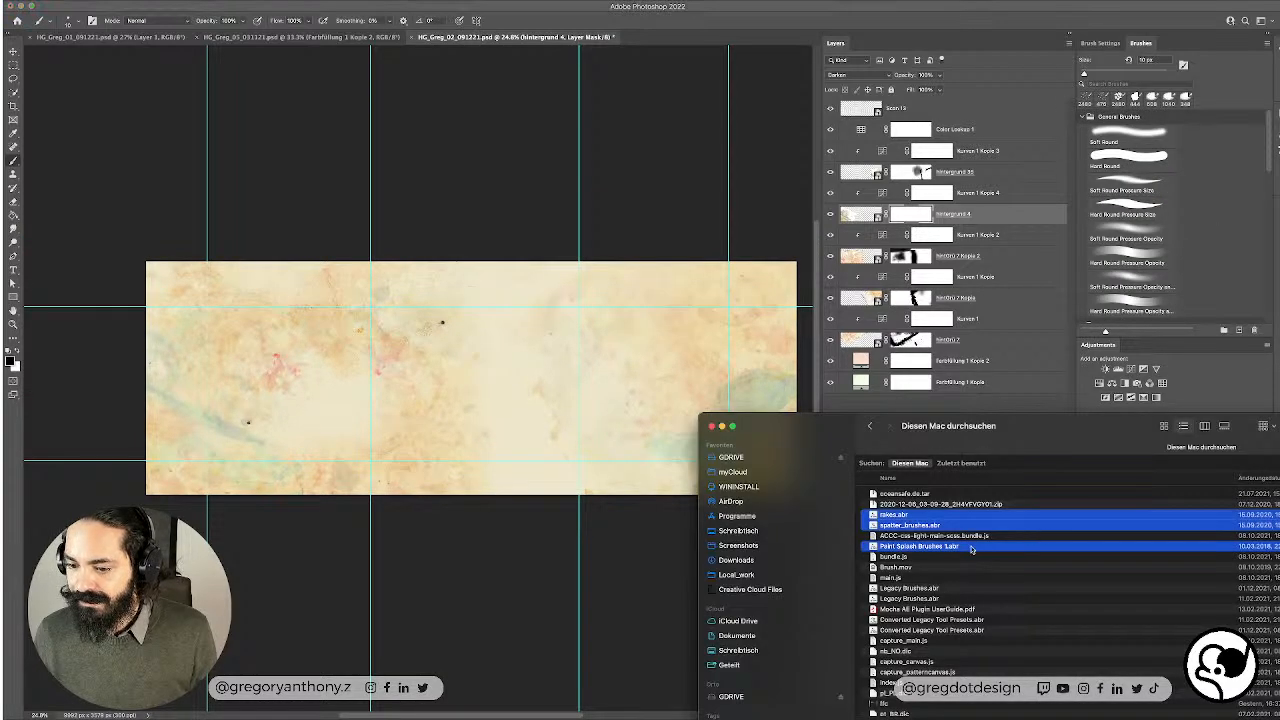
click(1027, 577)
click(1001, 551)
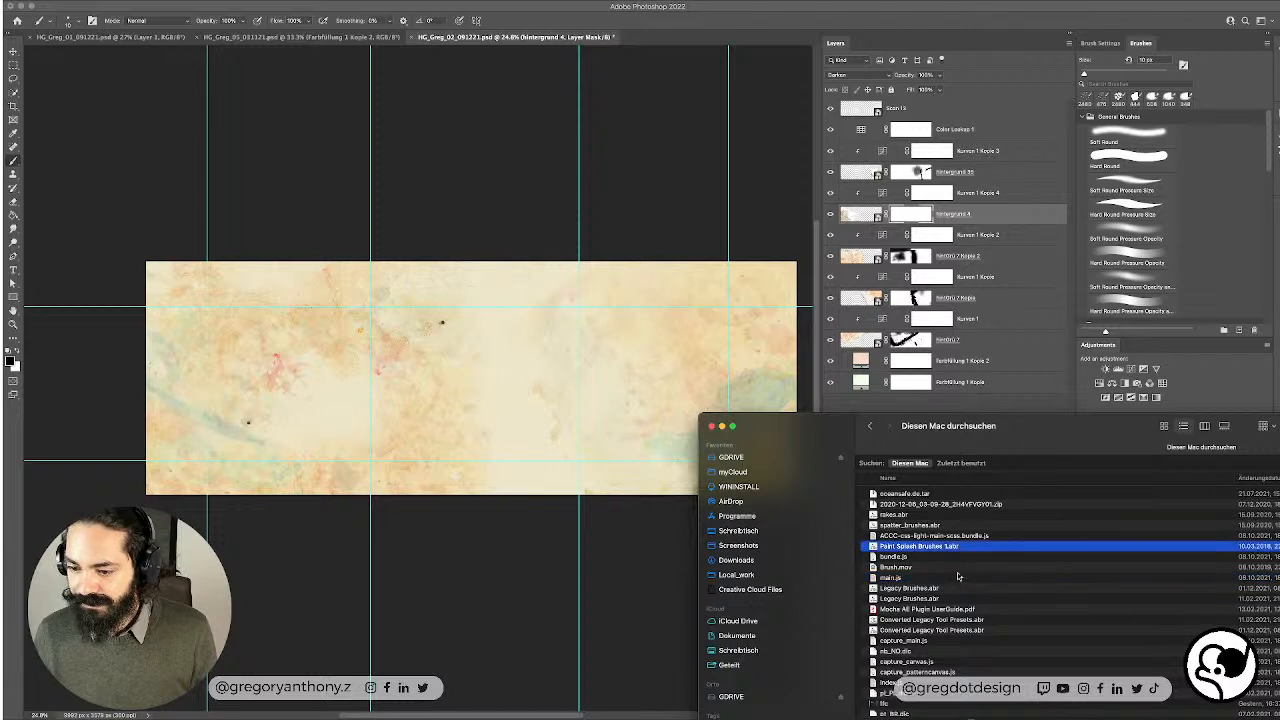
drag(946, 550, 594, 417)
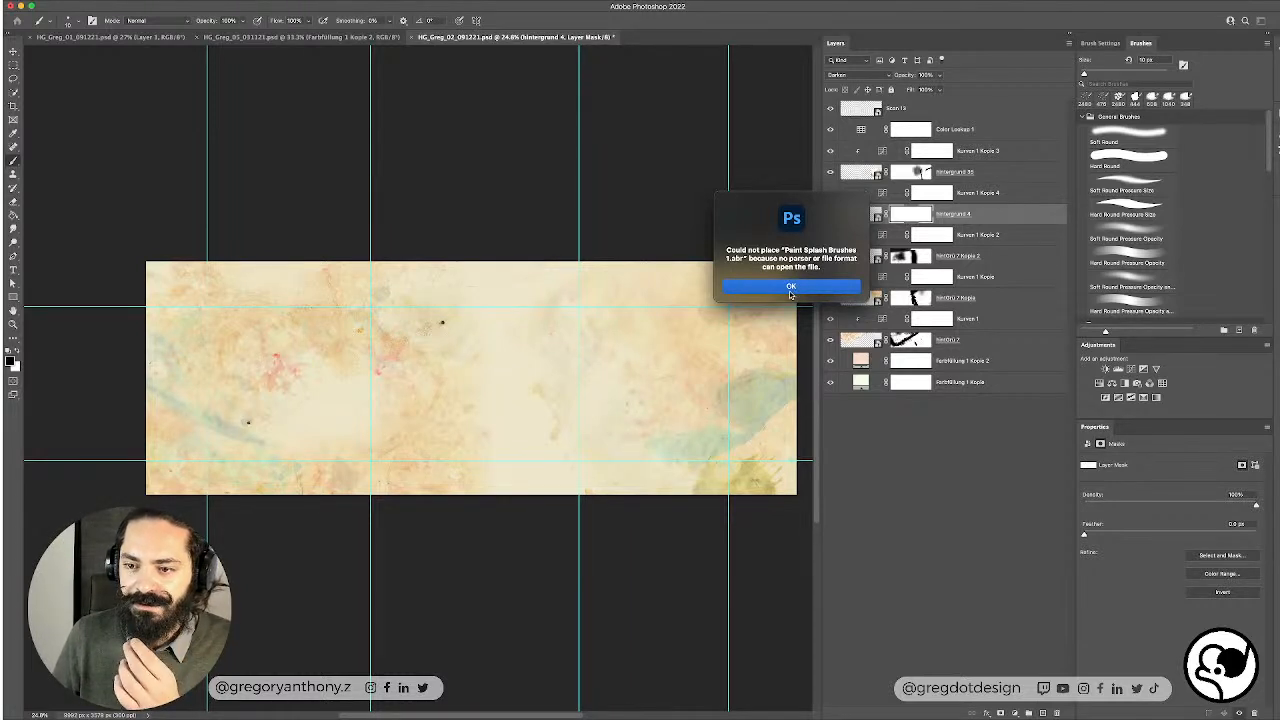
click(790, 289)
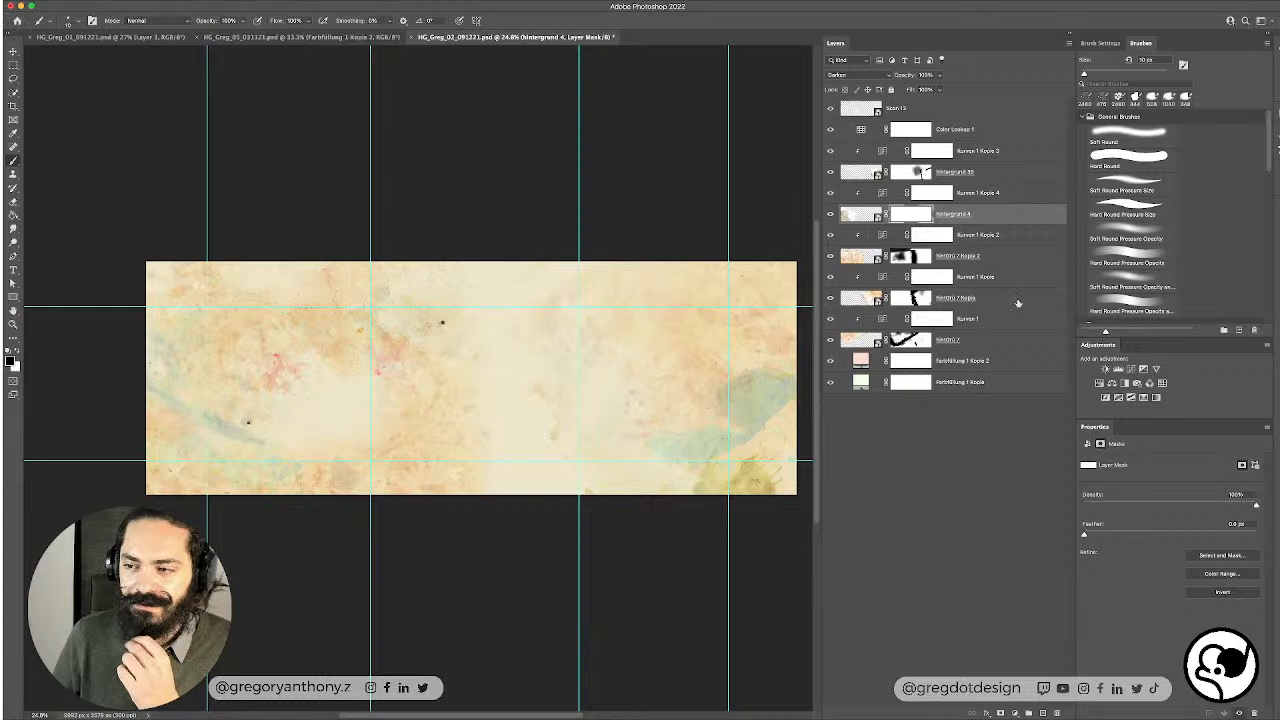
Step: Import the brush files spatter_brushes.abr and rakes.abr from the Downloads_Archive folder into the brush presets
click(1267, 44)
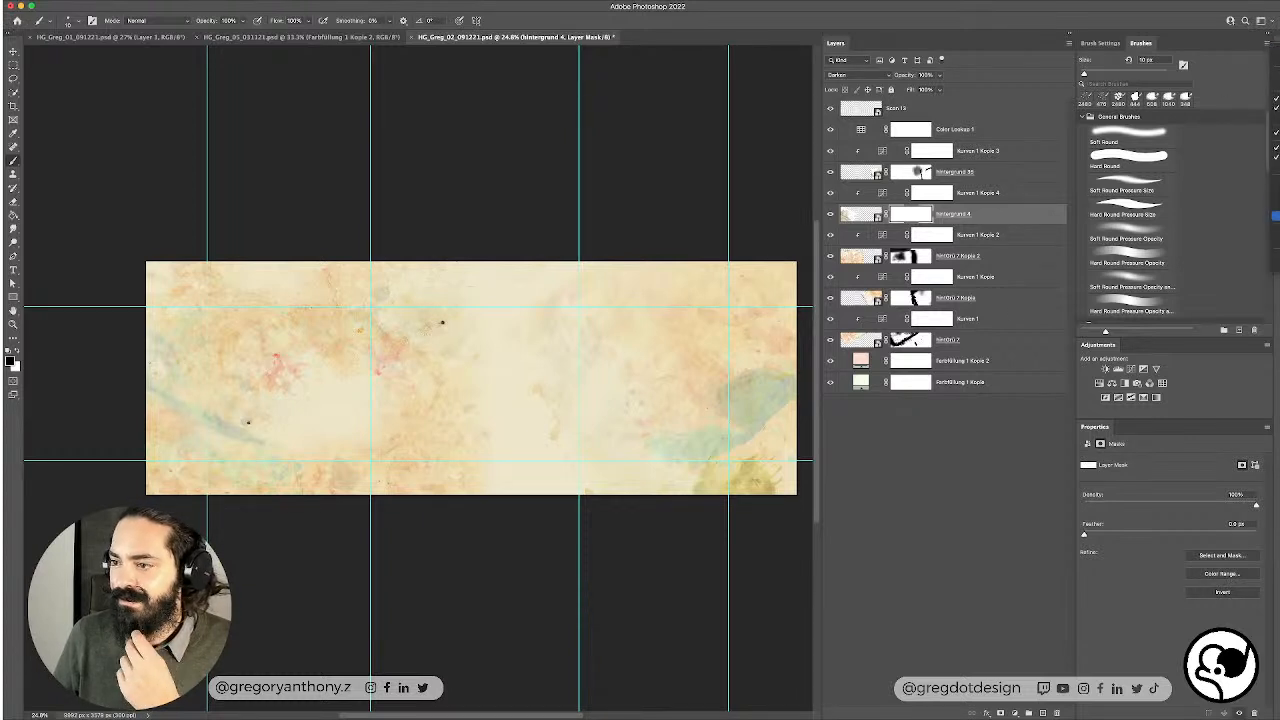
click(1276, 191)
key(super+Tab)
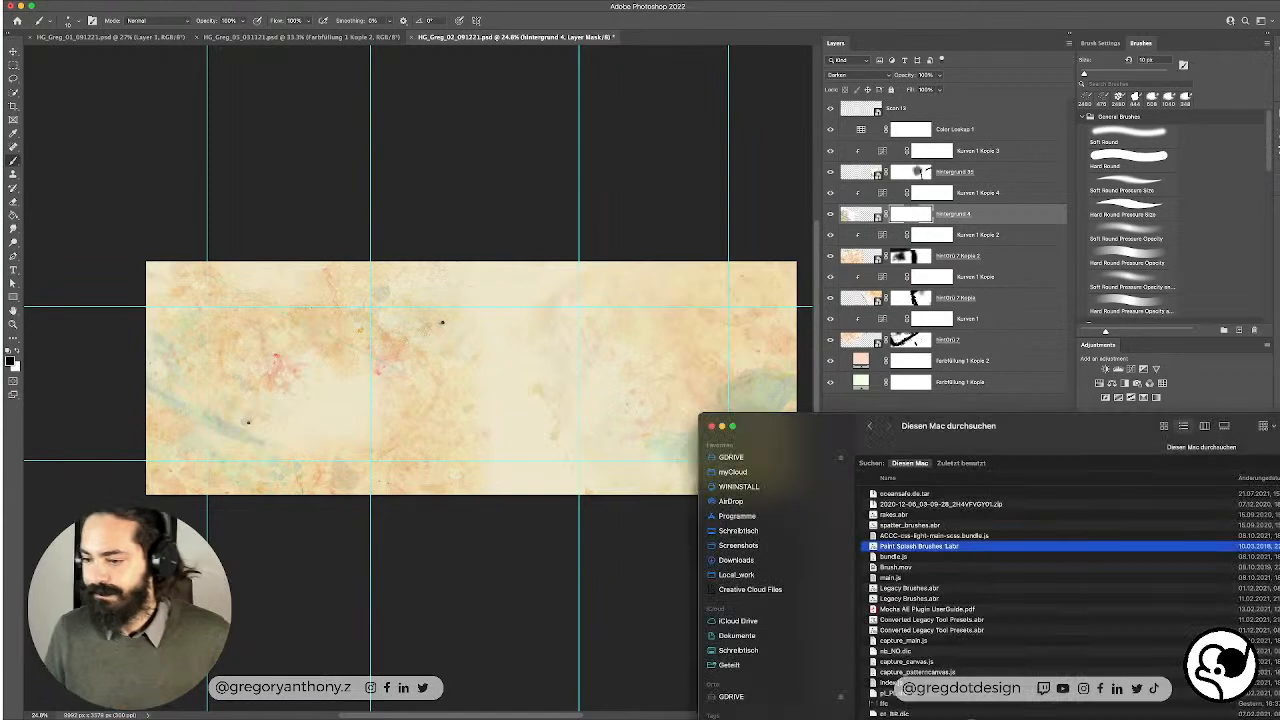
super+click(888, 525)
super+click(890, 514)
mouse_move(890, 514)
mouse_down()
mouse_move(868, 373)
mouse_move(876, 298)
mouse_up()
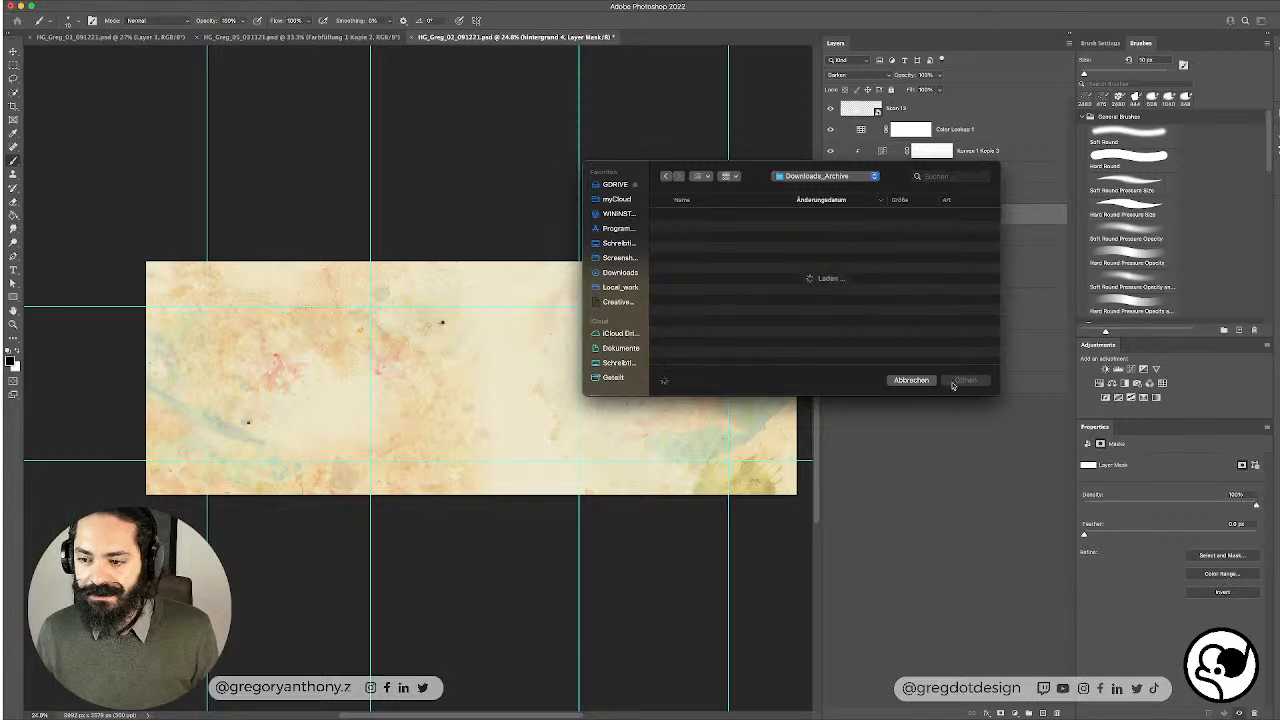
drag(906, 178, 727, 332)
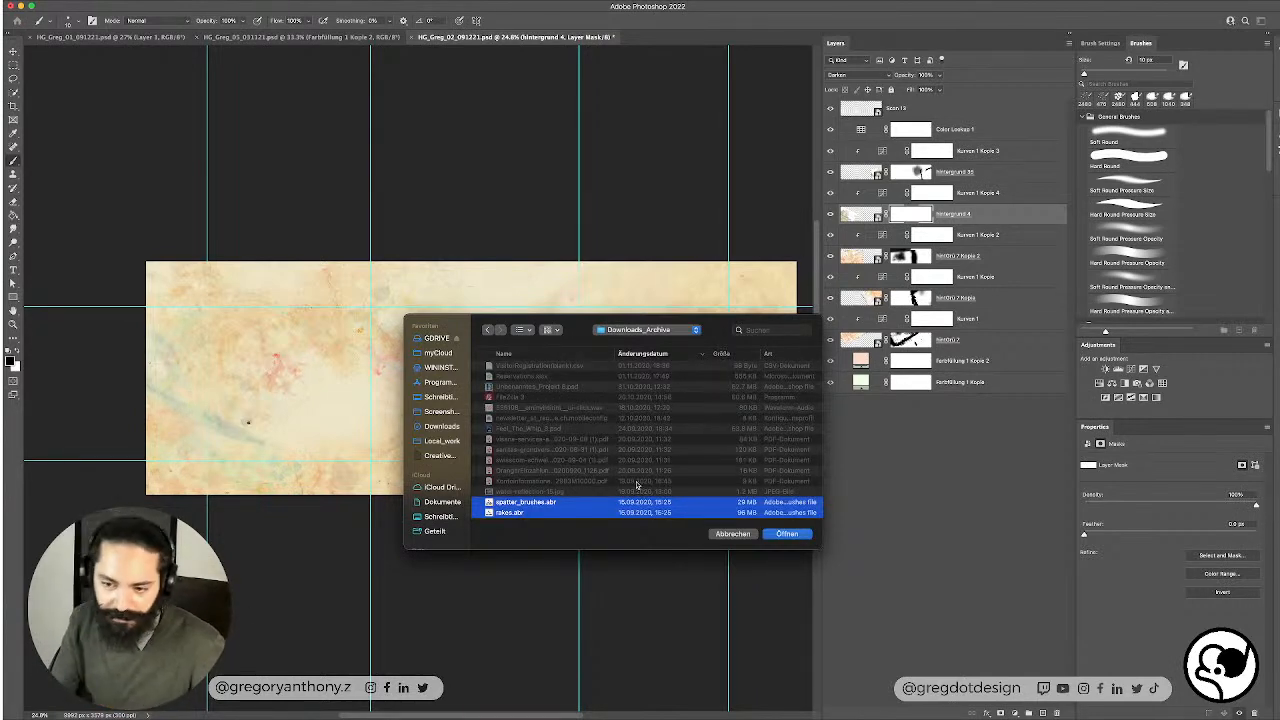
scroll(637, 485, down, 5)
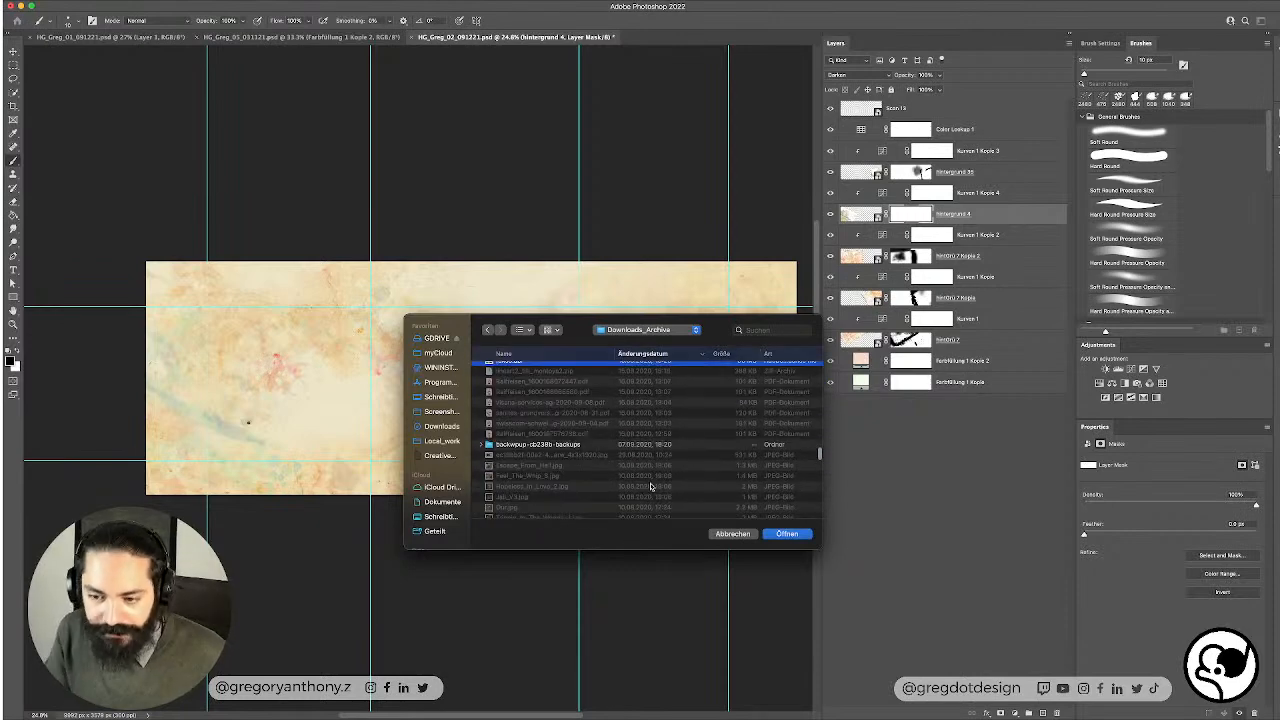
scroll(651, 486, up, 3)
click(787, 534)
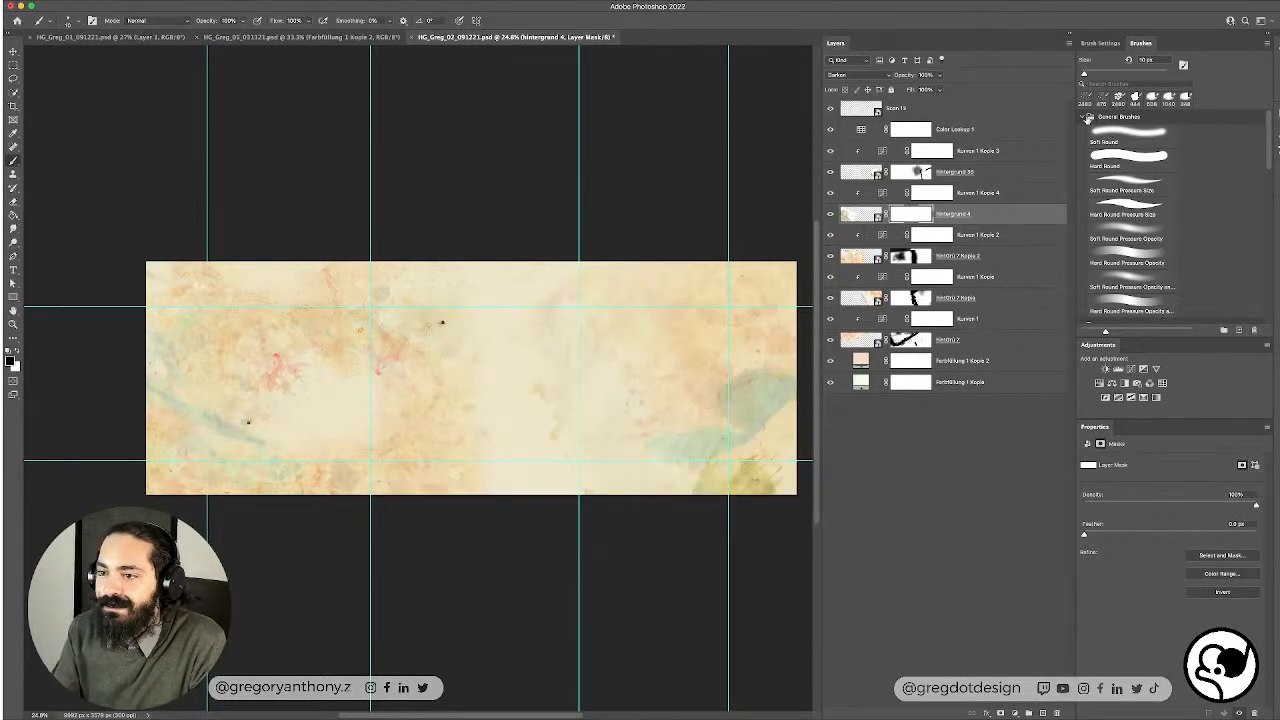
Step: Collapse the General Brushes group, then expand the spatter_brushes group and examine its presets
click(1084, 117)
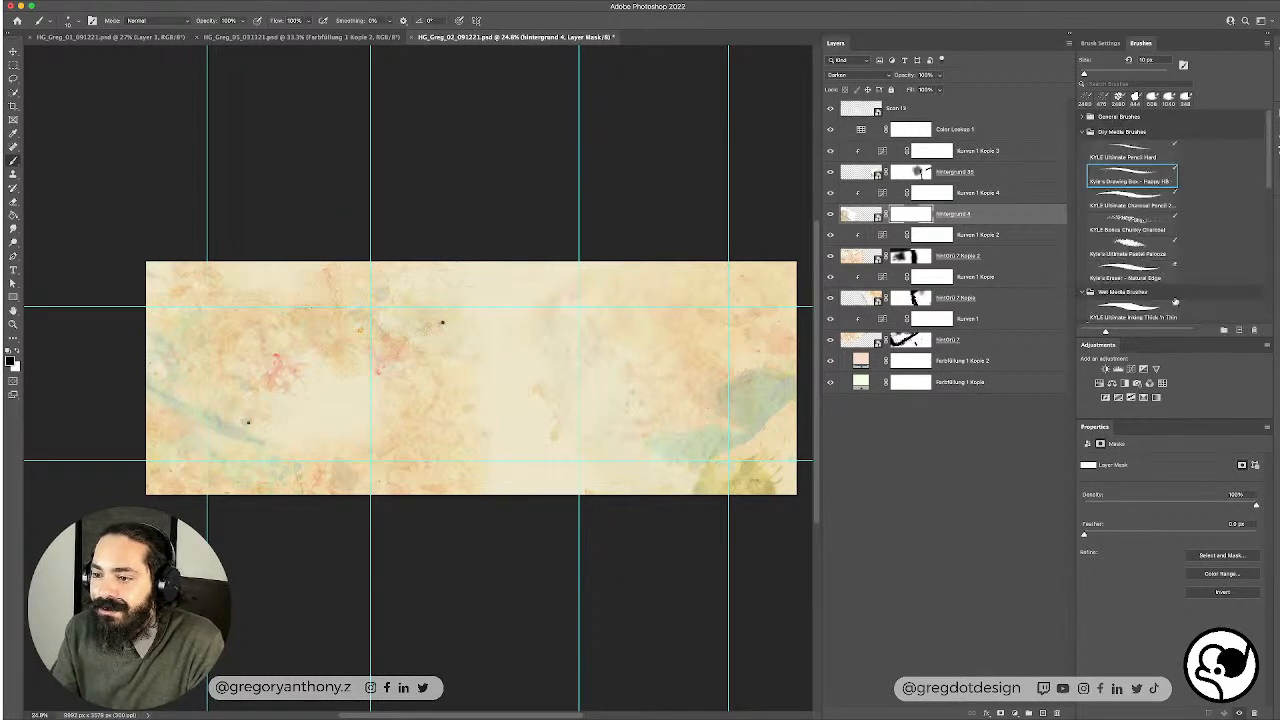
scroll(1195, 278, down, 5)
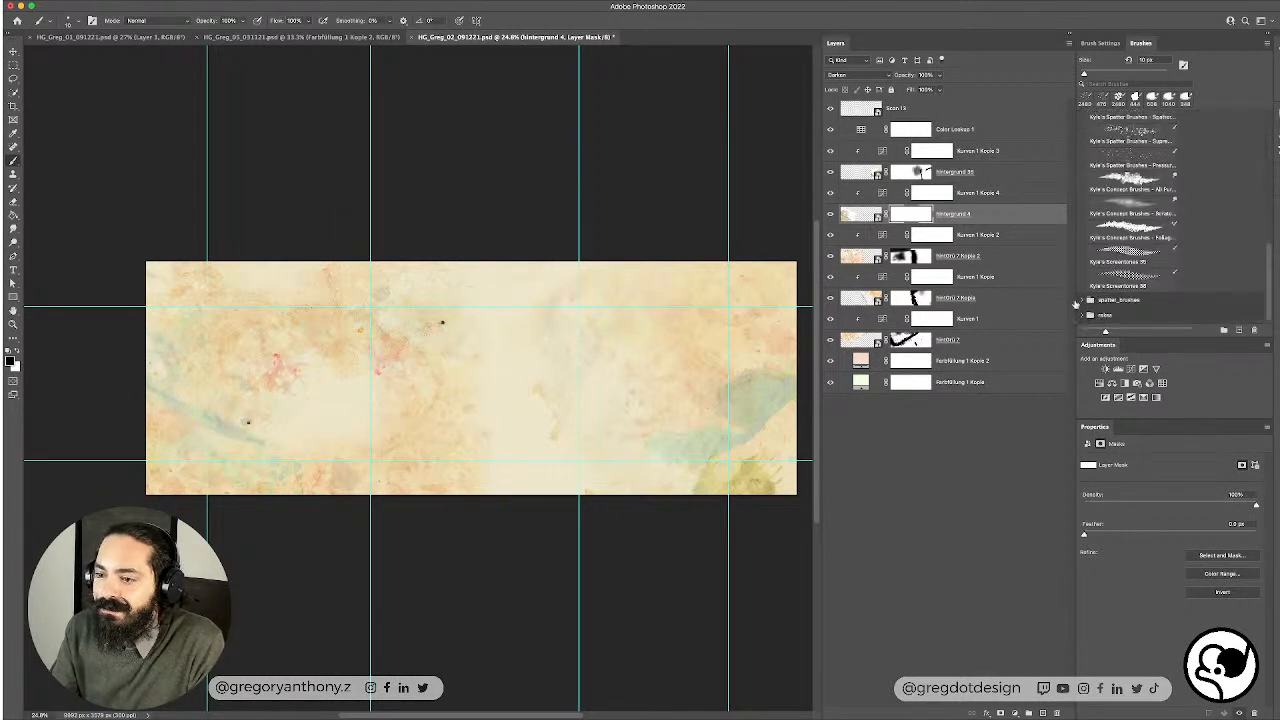
click(1086, 301)
scroll(1120, 308, down, 5)
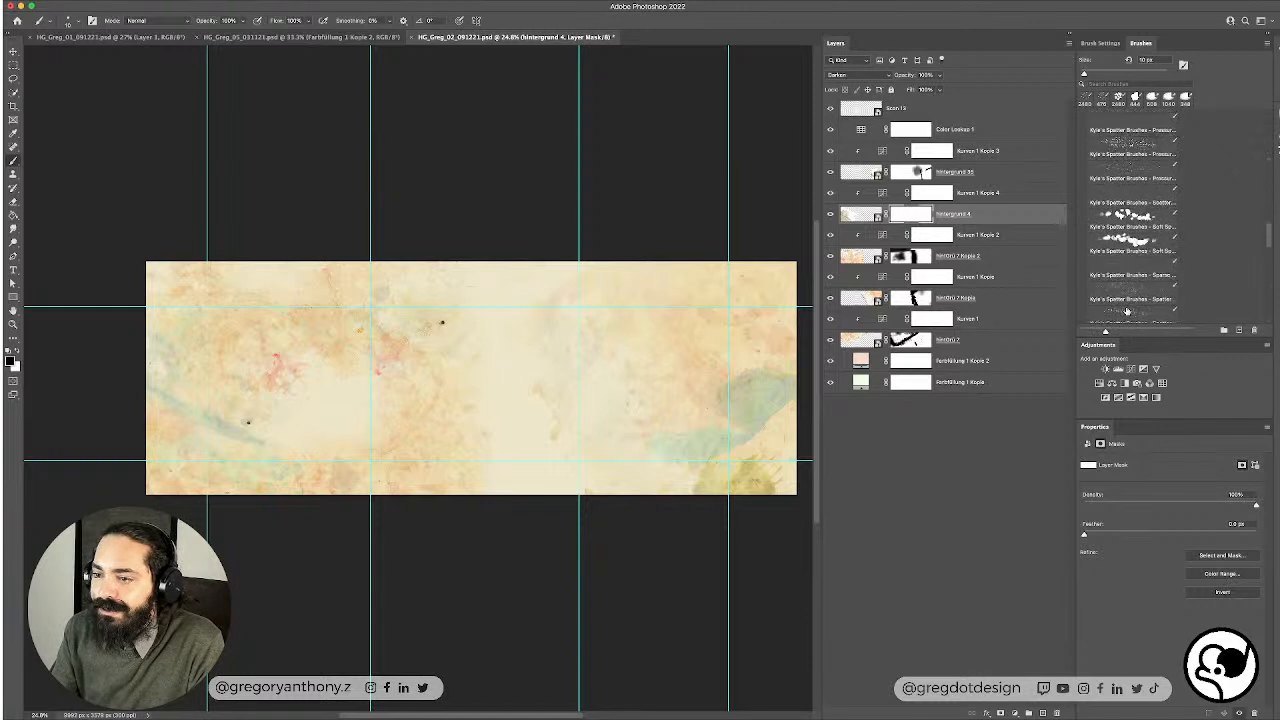
scroll(1126, 311, down, 6)
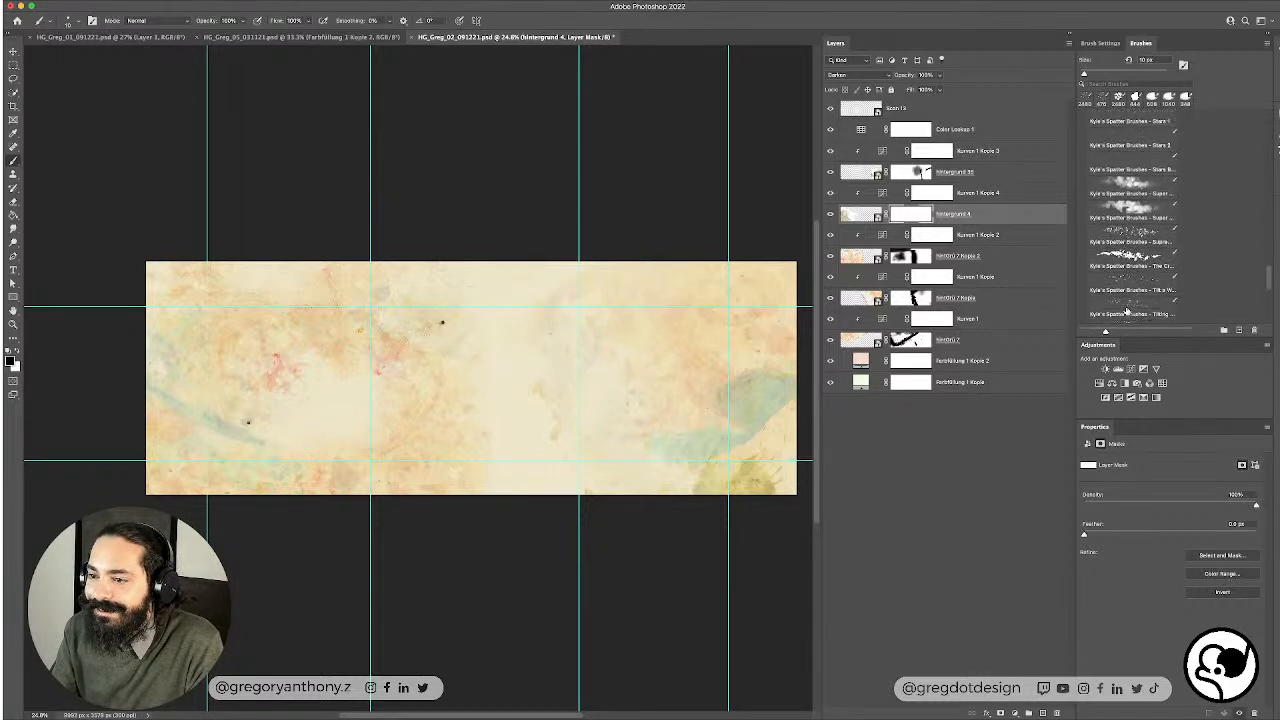
scroll(1126, 311, down, 4)
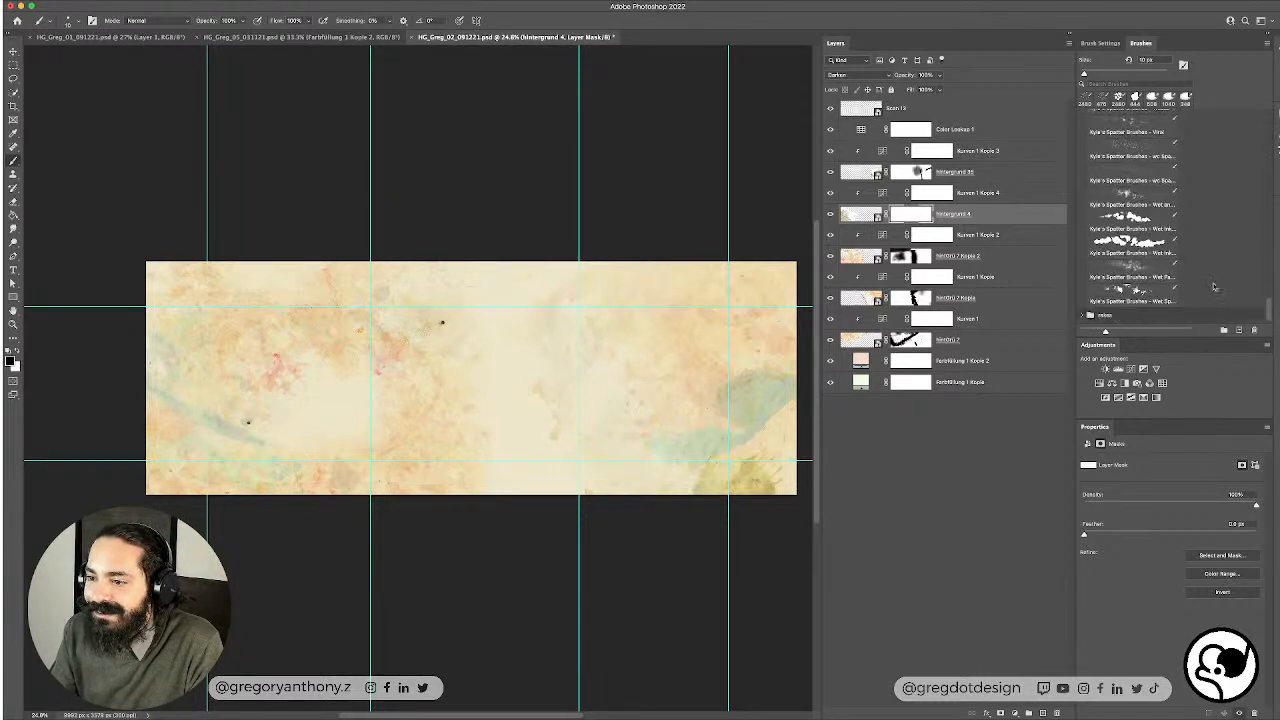
scroll(1152, 258, up, 5)
scroll(1151, 251, down, 5)
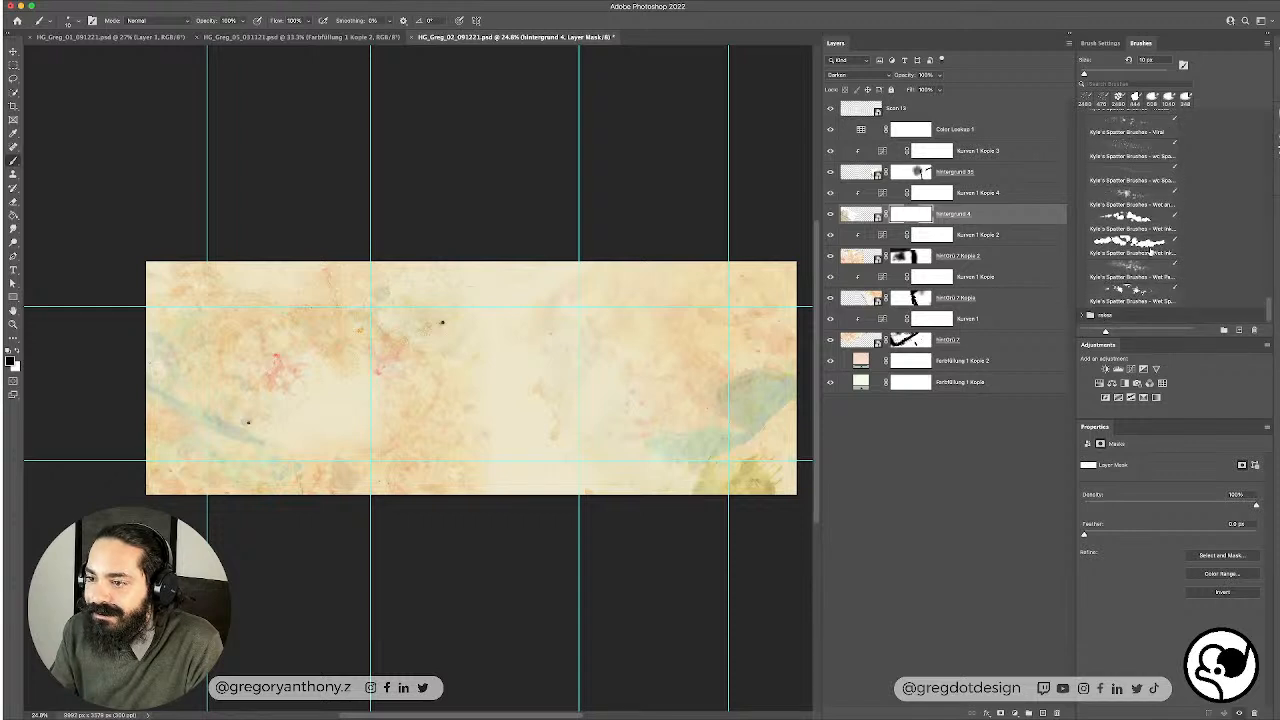
Step: Expand the rakes brush group and look through its presets and the wet media brushes
click(1082, 315)
scroll(1124, 302, down, 8)
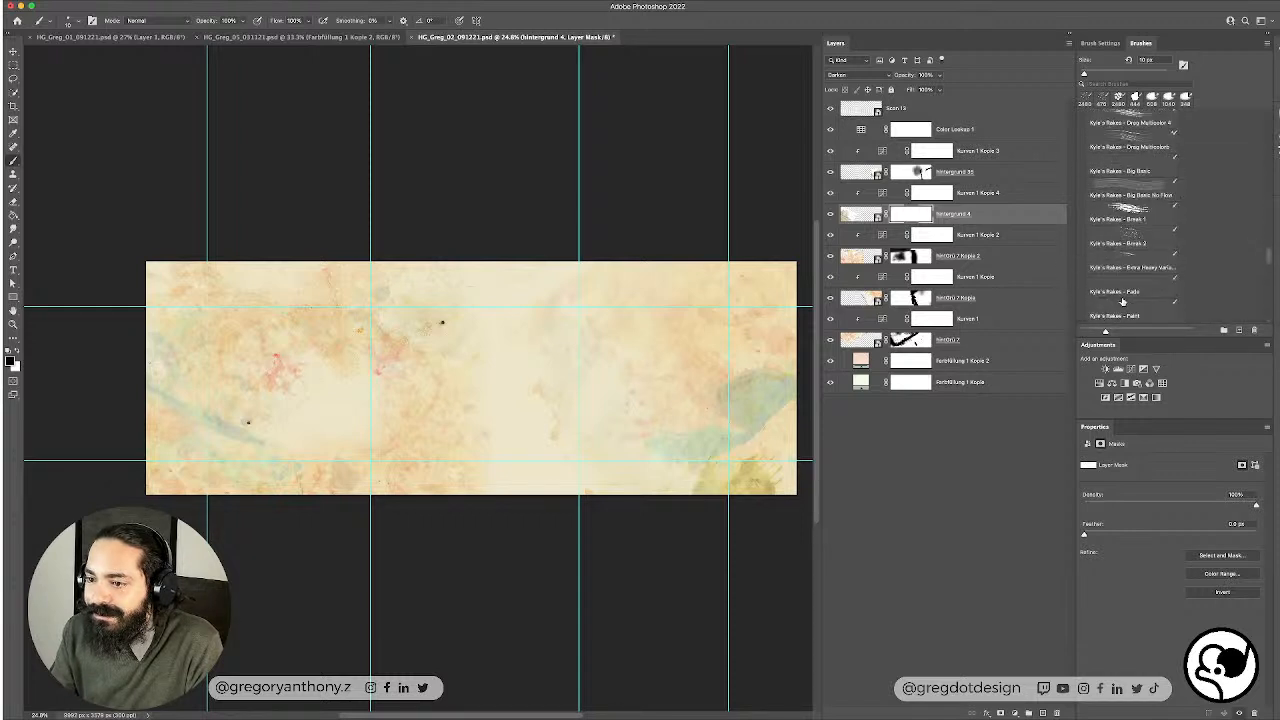
scroll(1125, 299, down, 5)
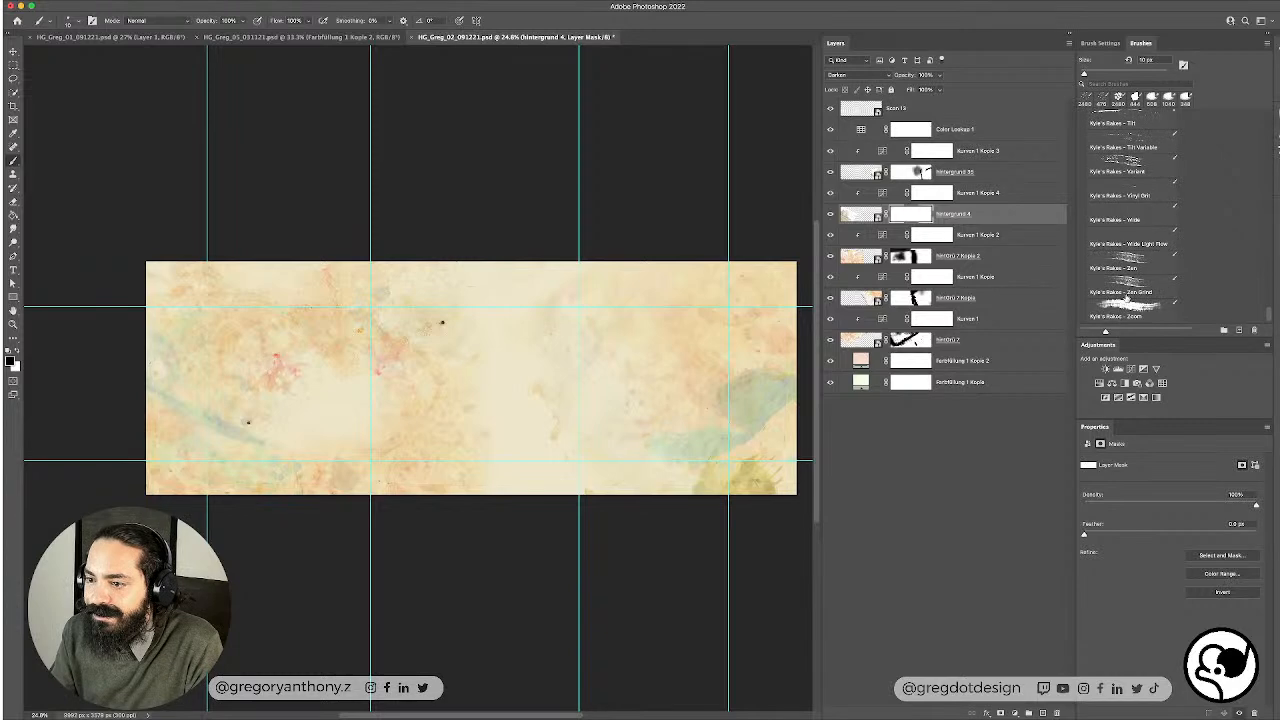
scroll(1127, 298, down, 10)
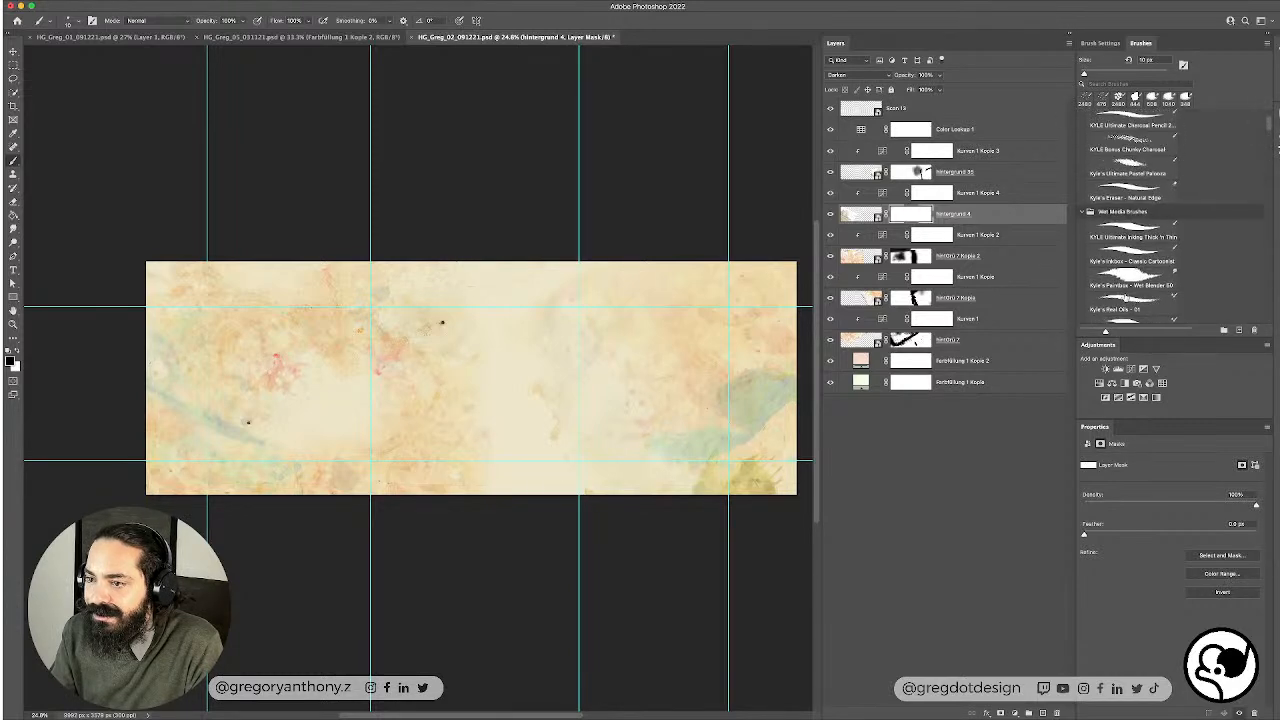
scroll(1125, 298, down, 5)
scroll(1133, 282, up, 3)
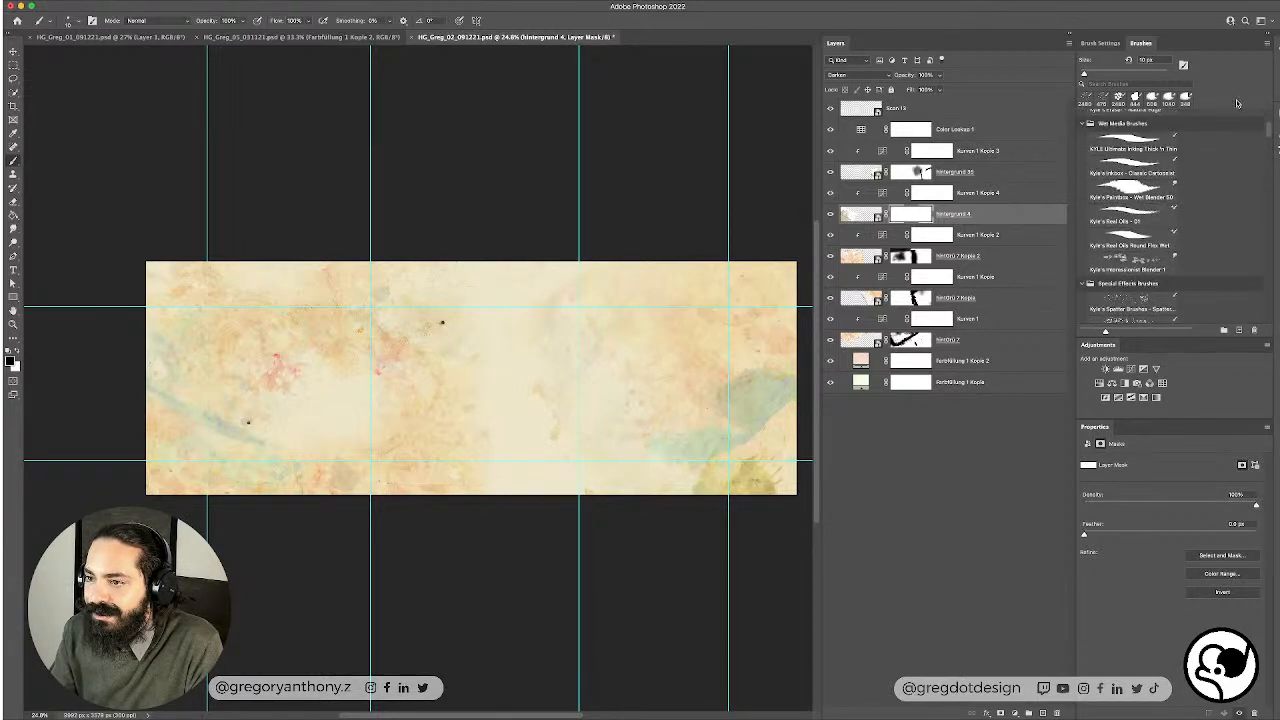
Step: Import Paint Splash Brushes 1.abr from the Finder search results into the brush presets
click(1265, 47)
click(1273, 189)
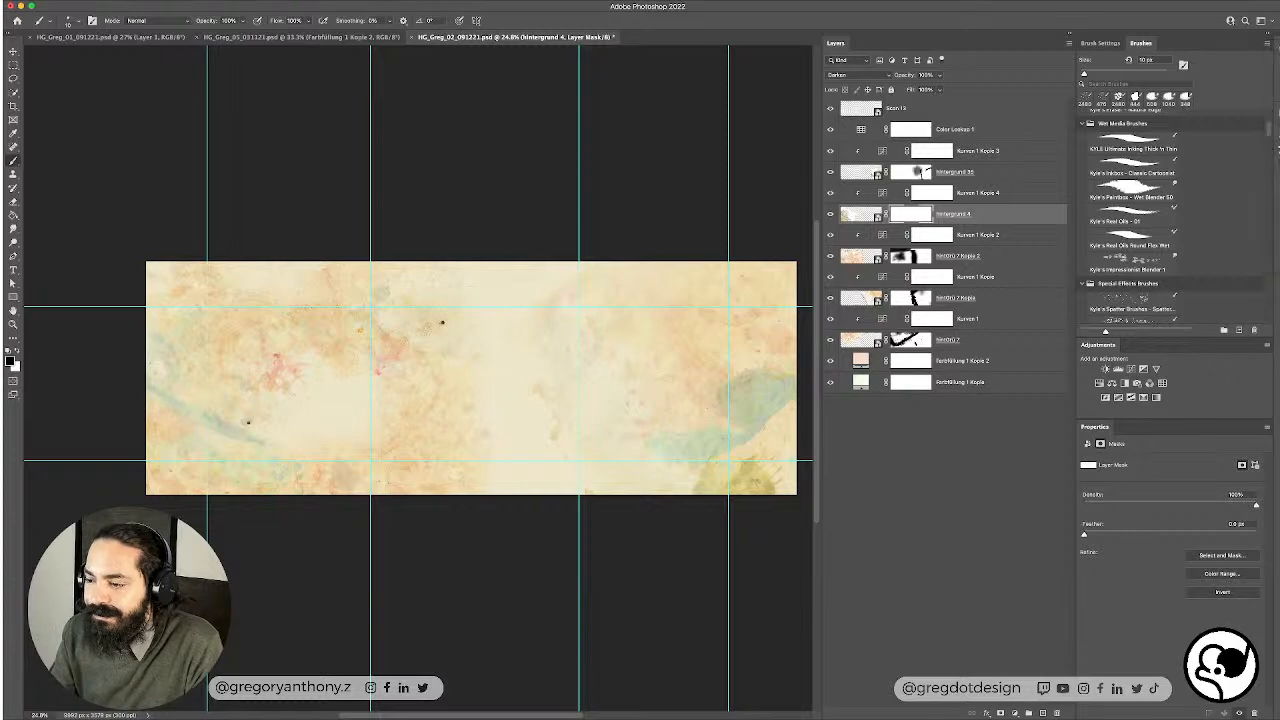
key(super+Tab)
click(944, 527)
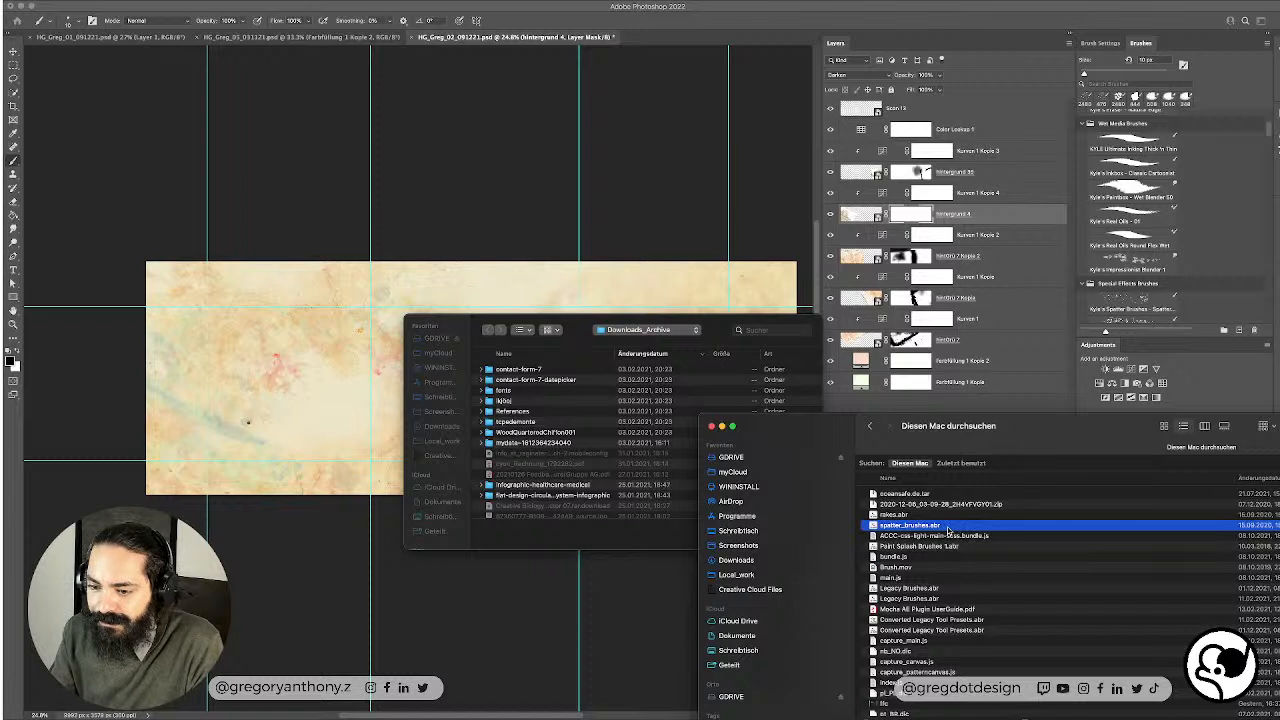
mouse_move(940, 548)
mouse_down()
mouse_move(785, 398)
mouse_move(705, 380)
mouse_move(718, 338)
mouse_up()
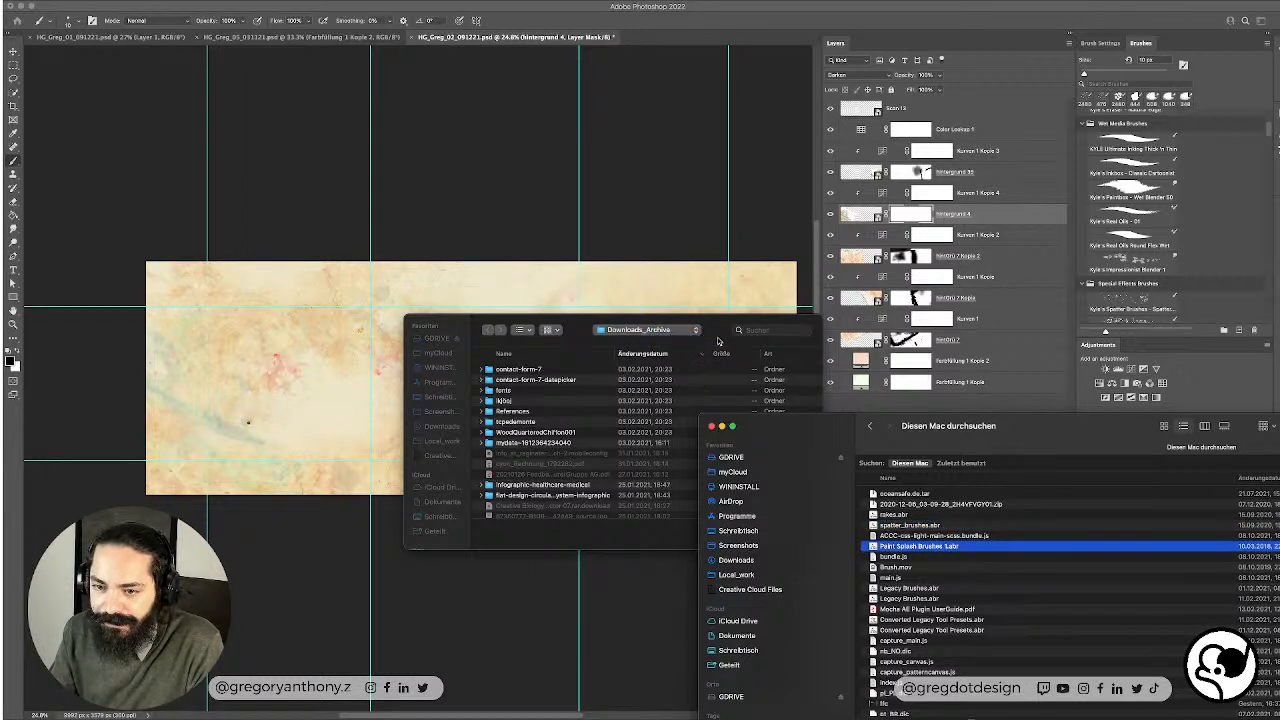
click(684, 412)
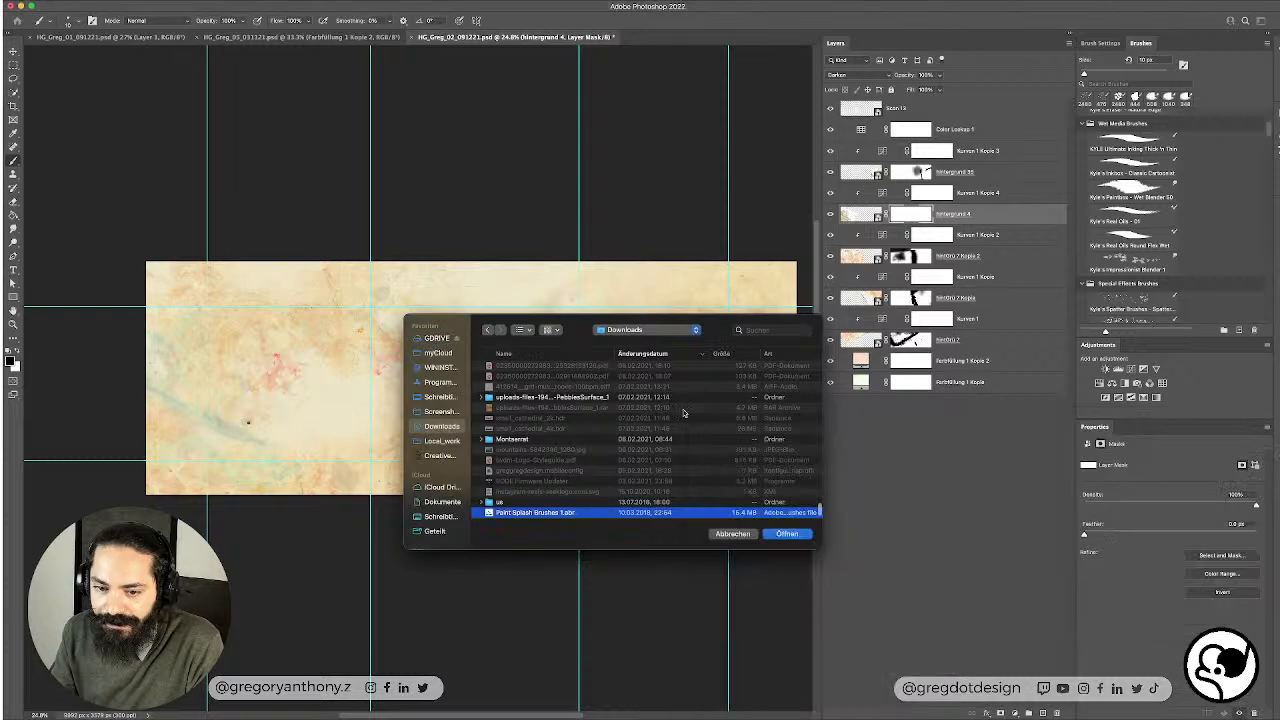
click(787, 534)
Step: Expand the Paint Splash Brushes 1 group and preview presets 11 and 12 over the canvas
scroll(1155, 260, down, 10)
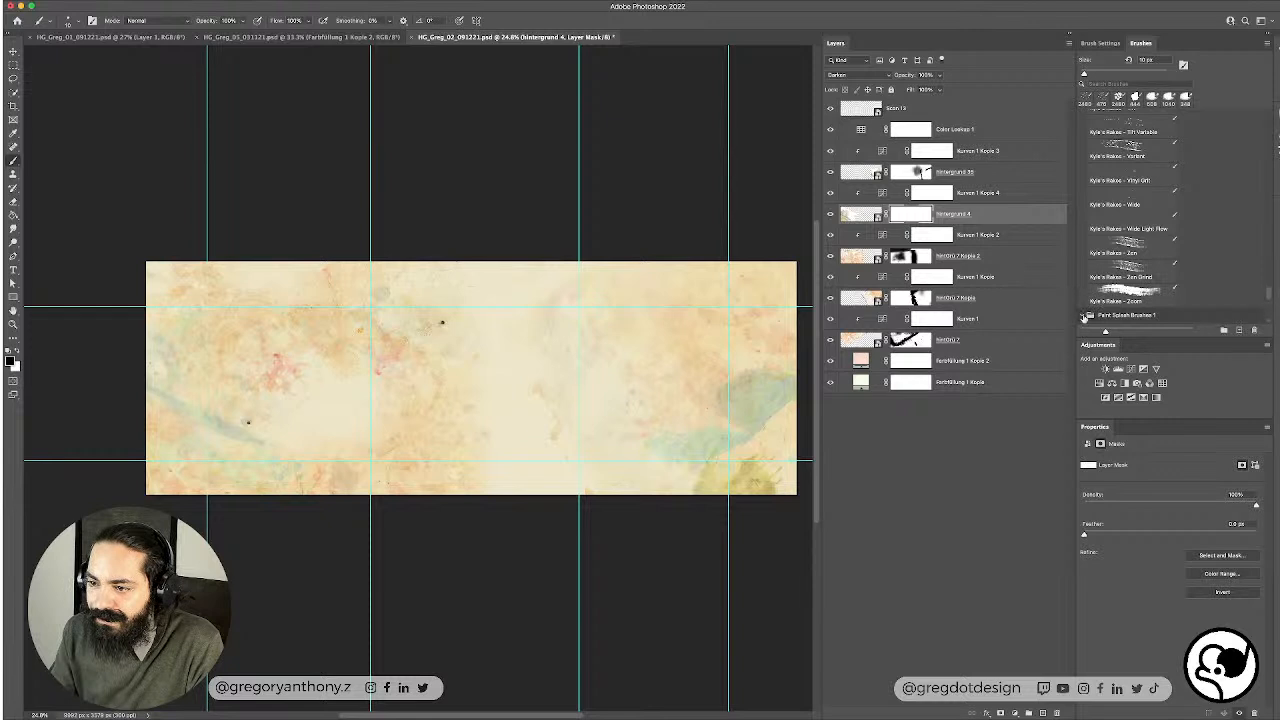
click(1086, 316)
scroll(1144, 309, down, 3)
click(1121, 216)
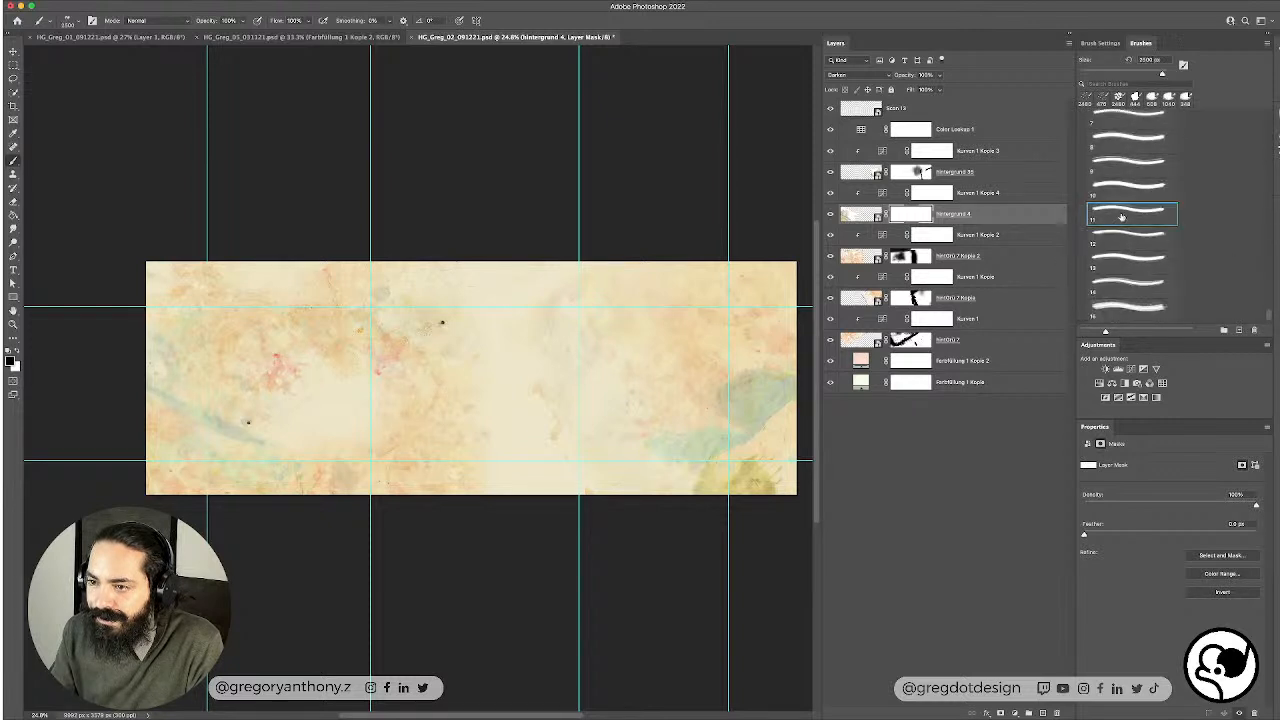
click(1130, 244)
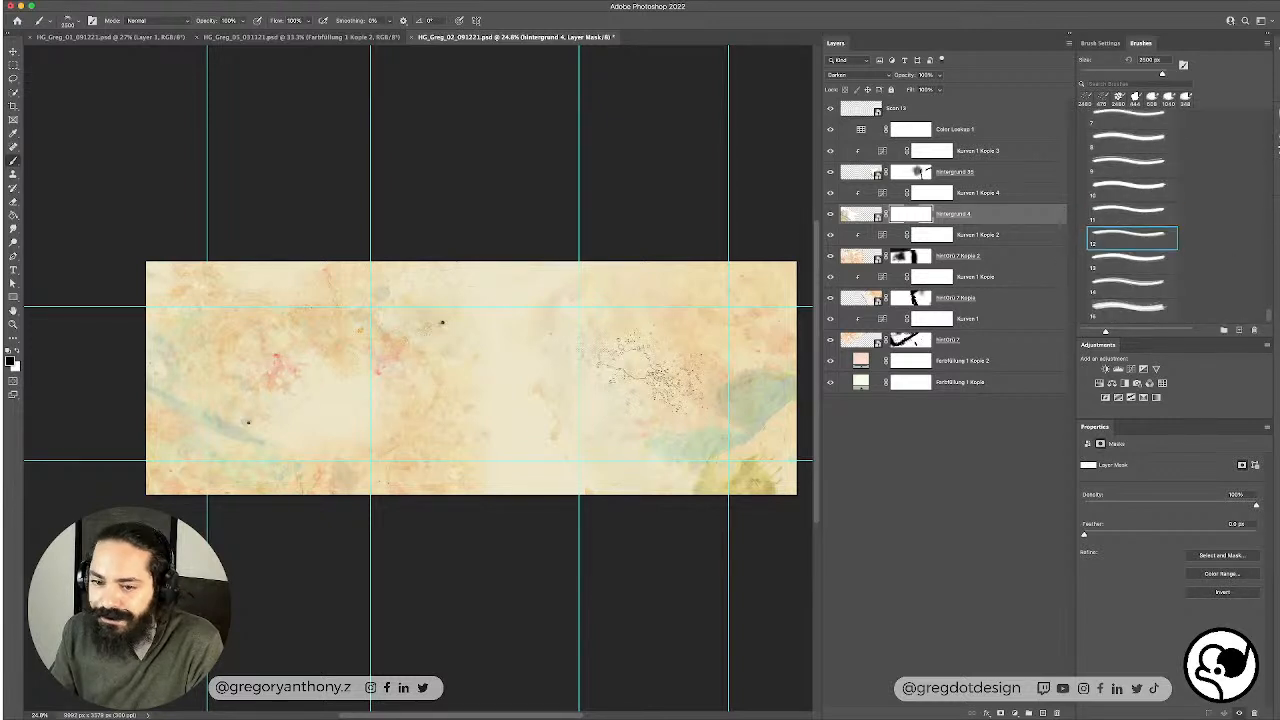
Step: Break up the Hintergrund 4 texture near the blue streak by stamping black splashes into its mask, using presets 14 and 11
click(1118, 285)
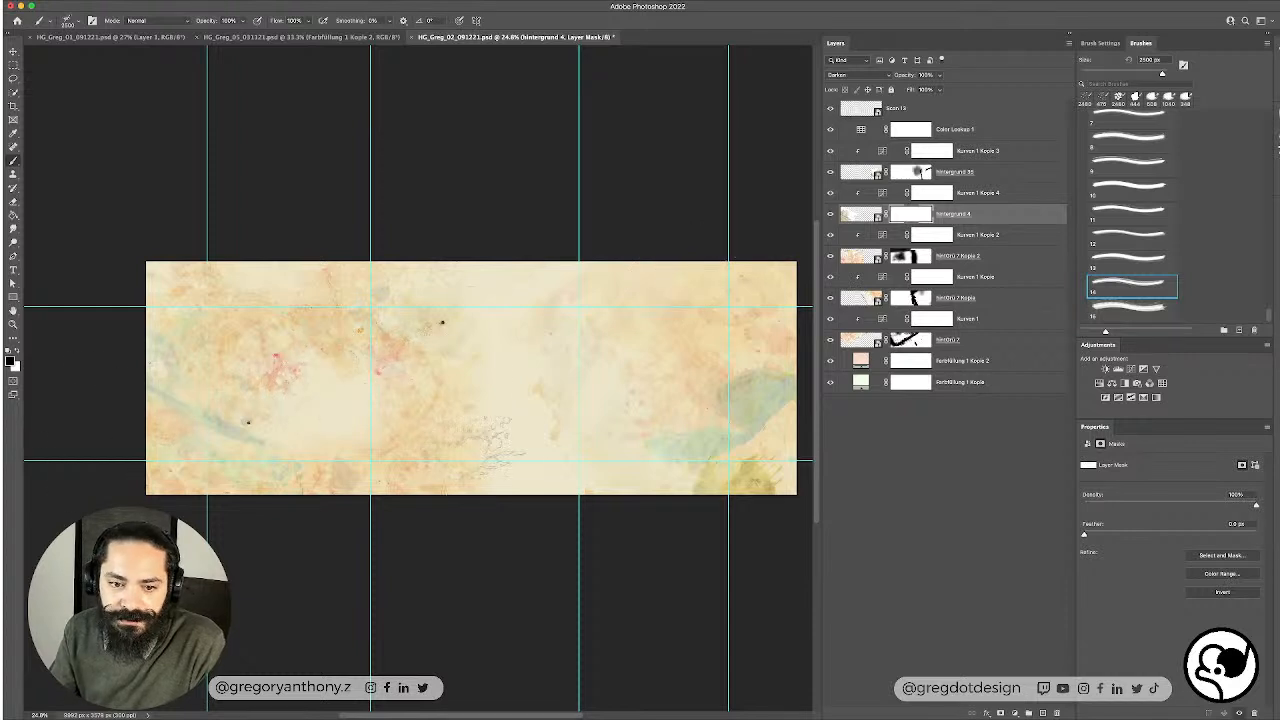
click(243, 412)
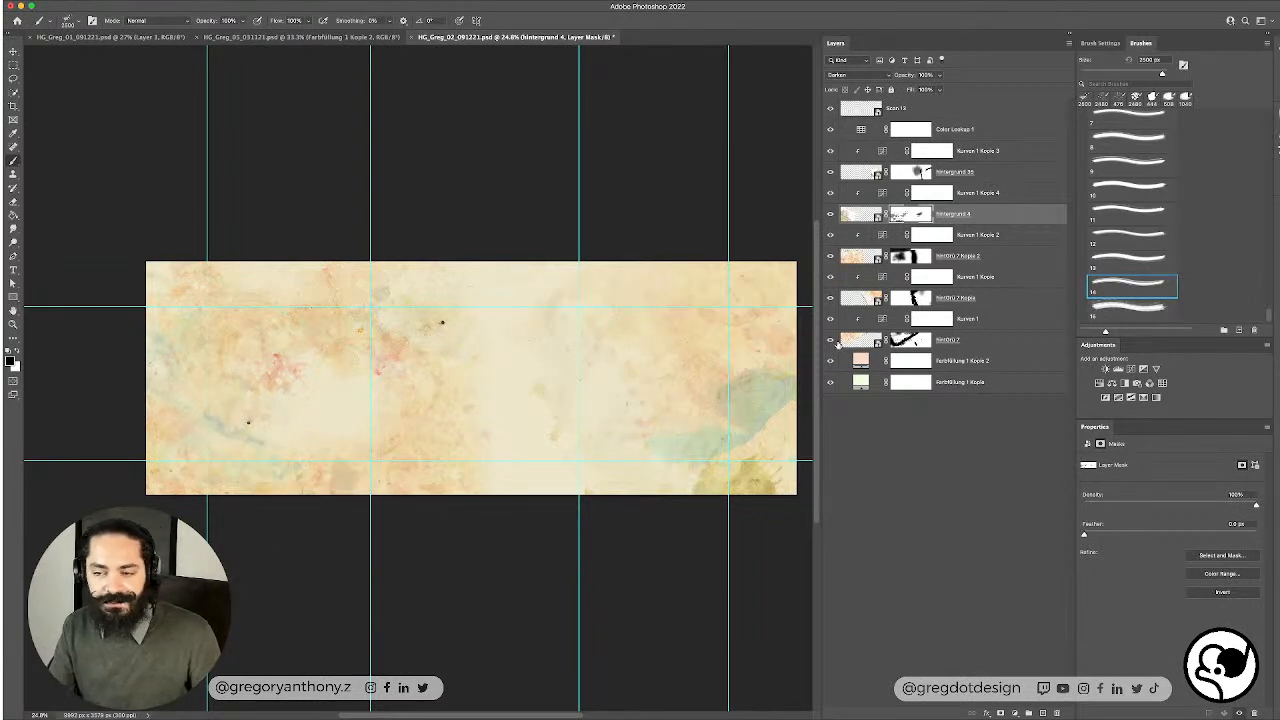
click(1130, 308)
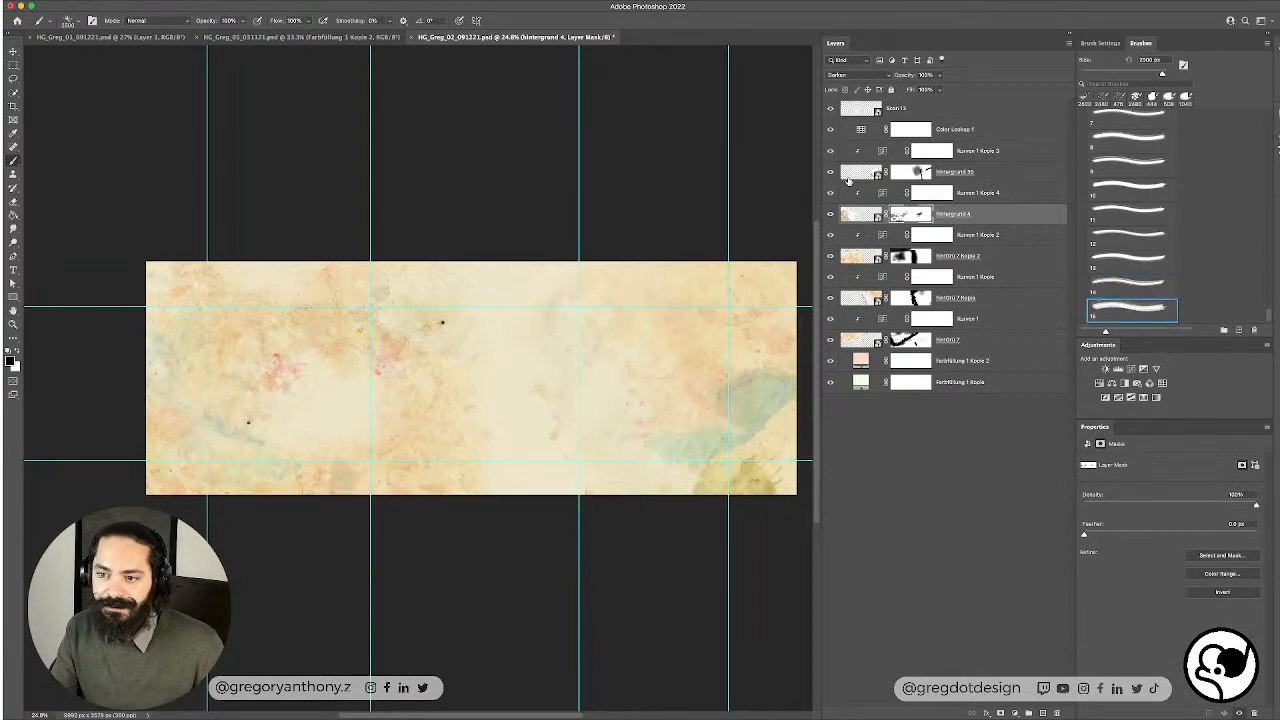
click(1126, 216)
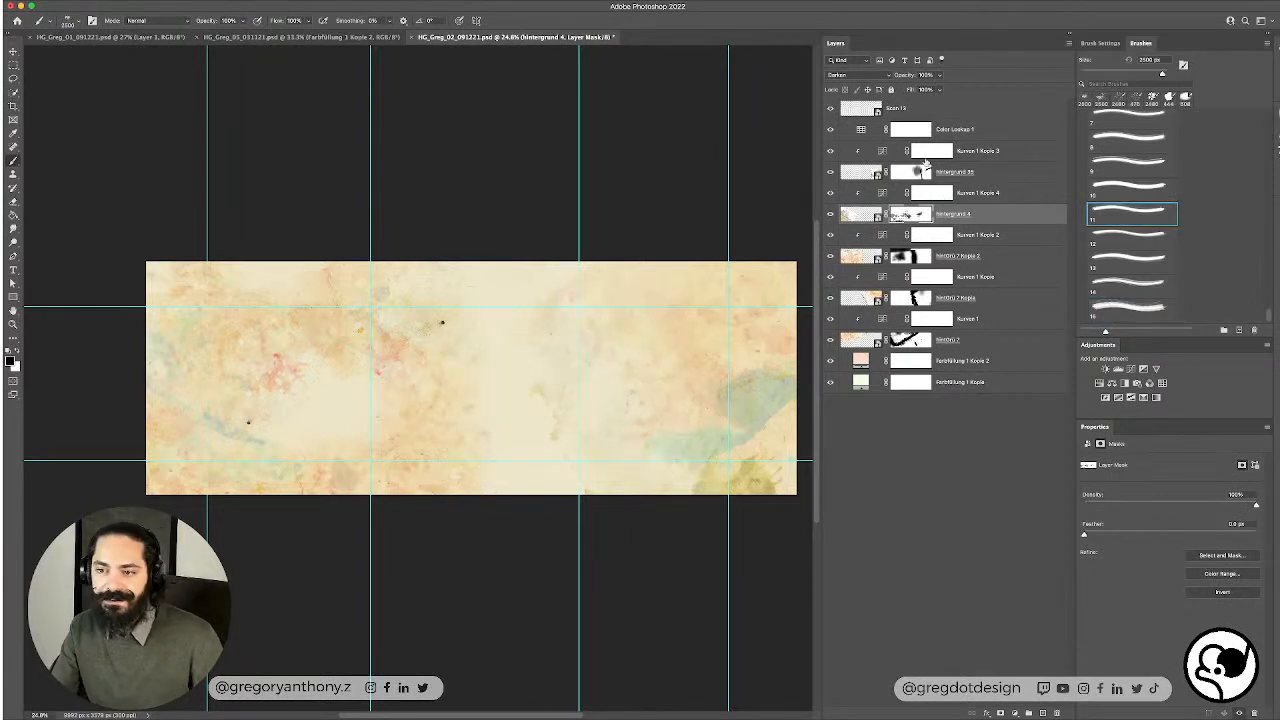
Step: Compare the banner with the HintGrü 7 Kopie 2 layer hidden and shown, and make its layer mask active
click(830, 256)
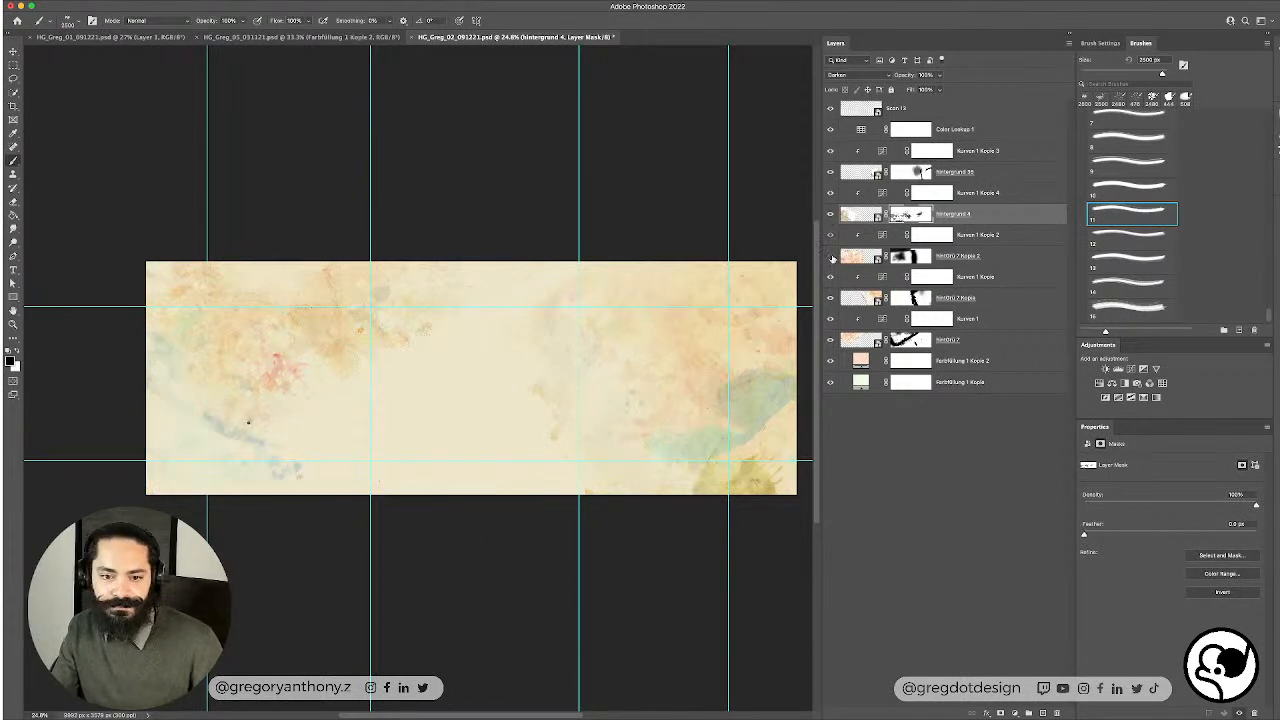
click(830, 256)
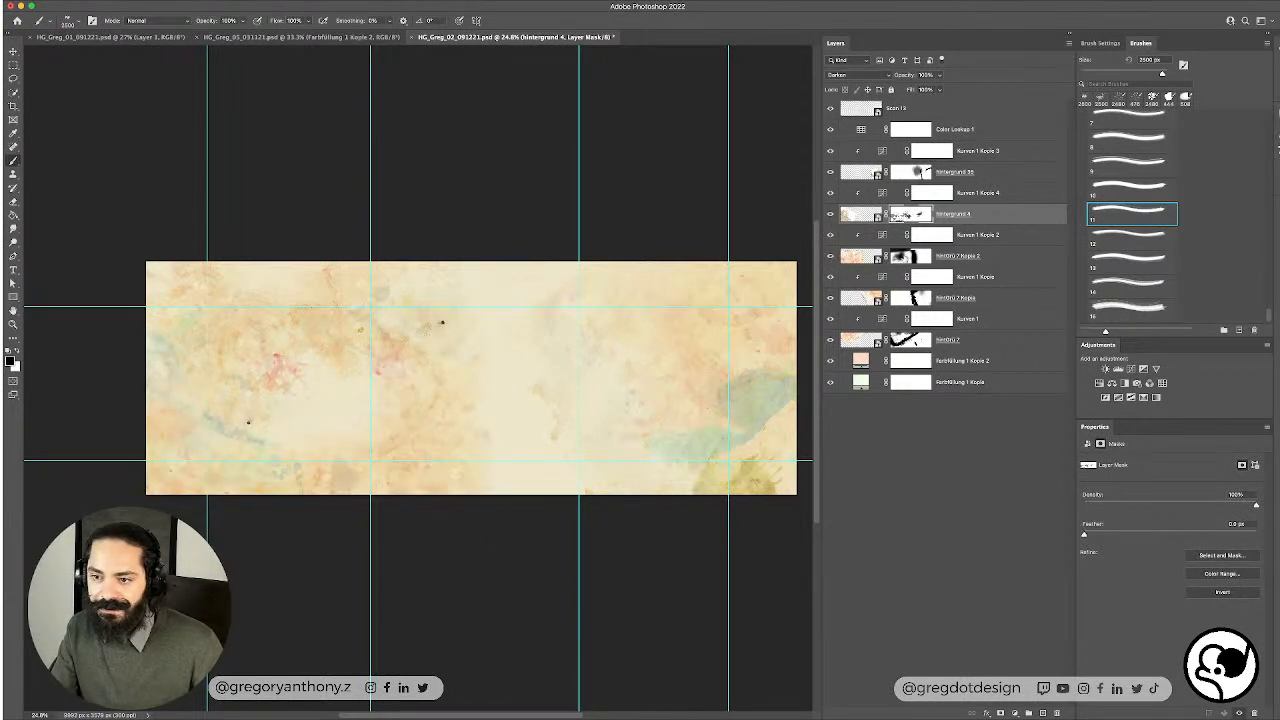
click(910, 256)
click(831, 258)
click(831, 258)
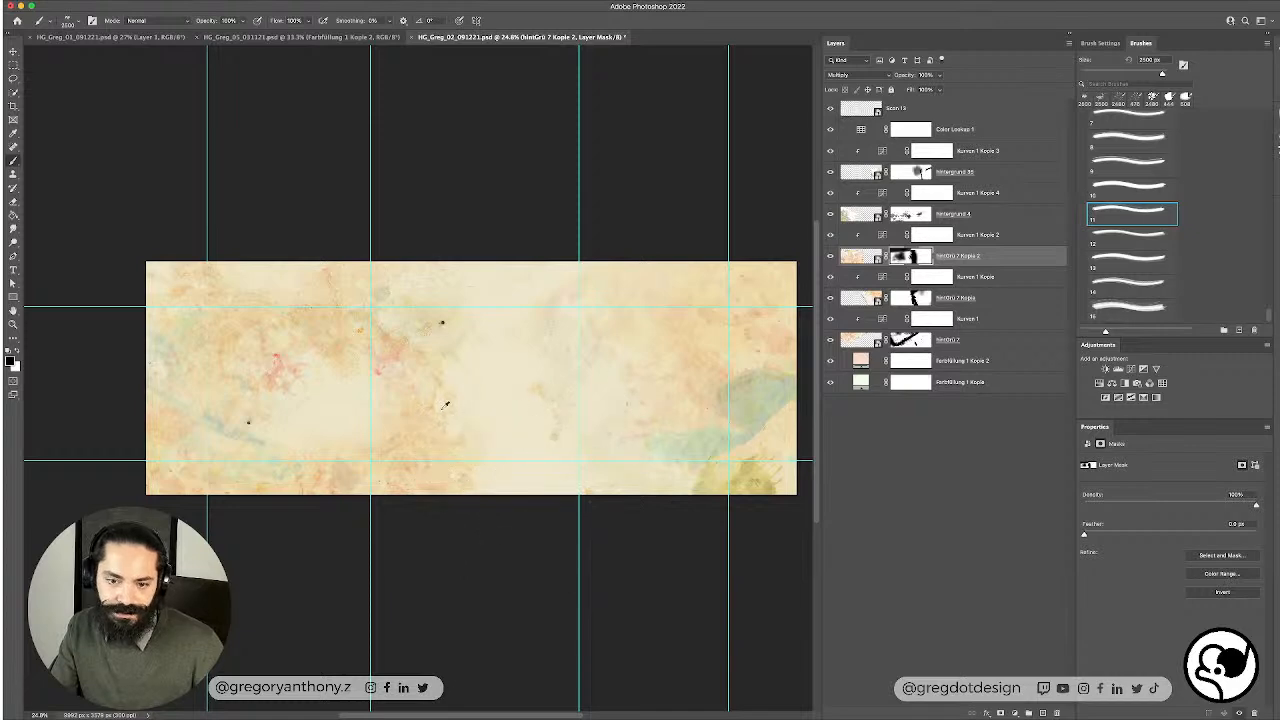
Step: Reveal more HintGrü 7 Kopie 2 texture in the banner's lower middle by stamping white preset 11 splashes into its mask
scroll(450, 410, up, 5)
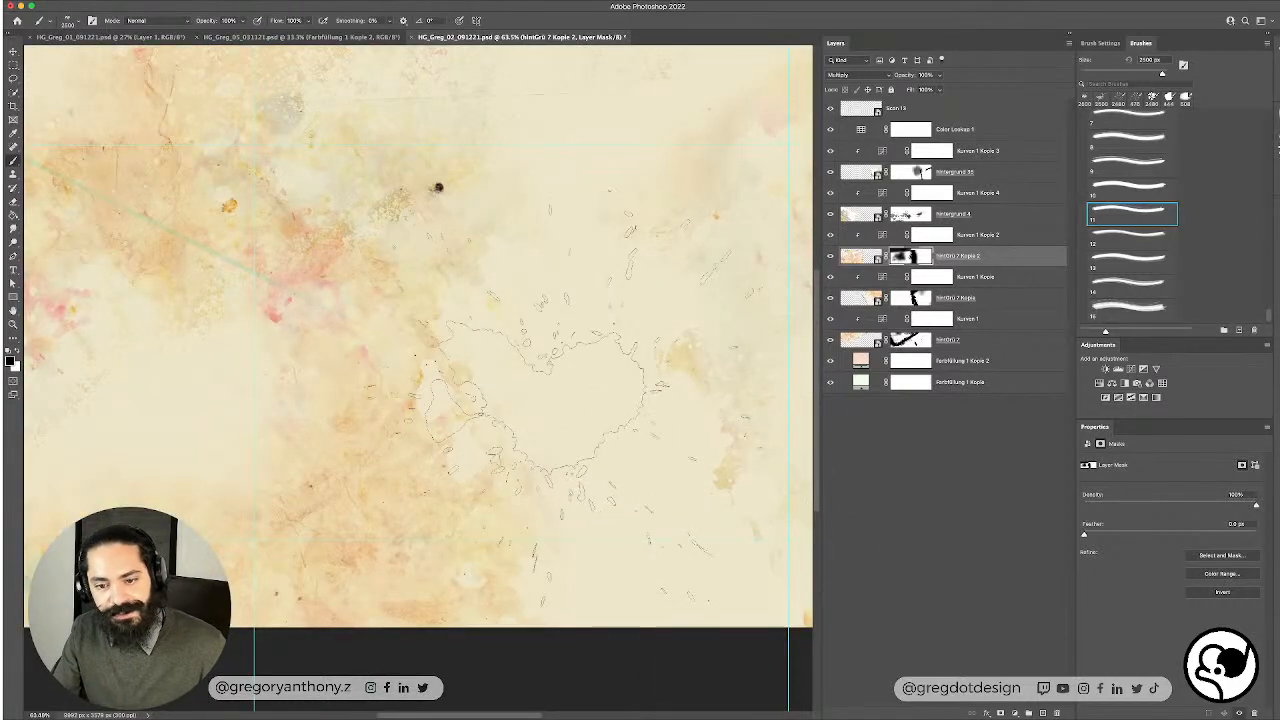
scroll(580, 410, down, 1)
scroll(589, 420, down, 3)
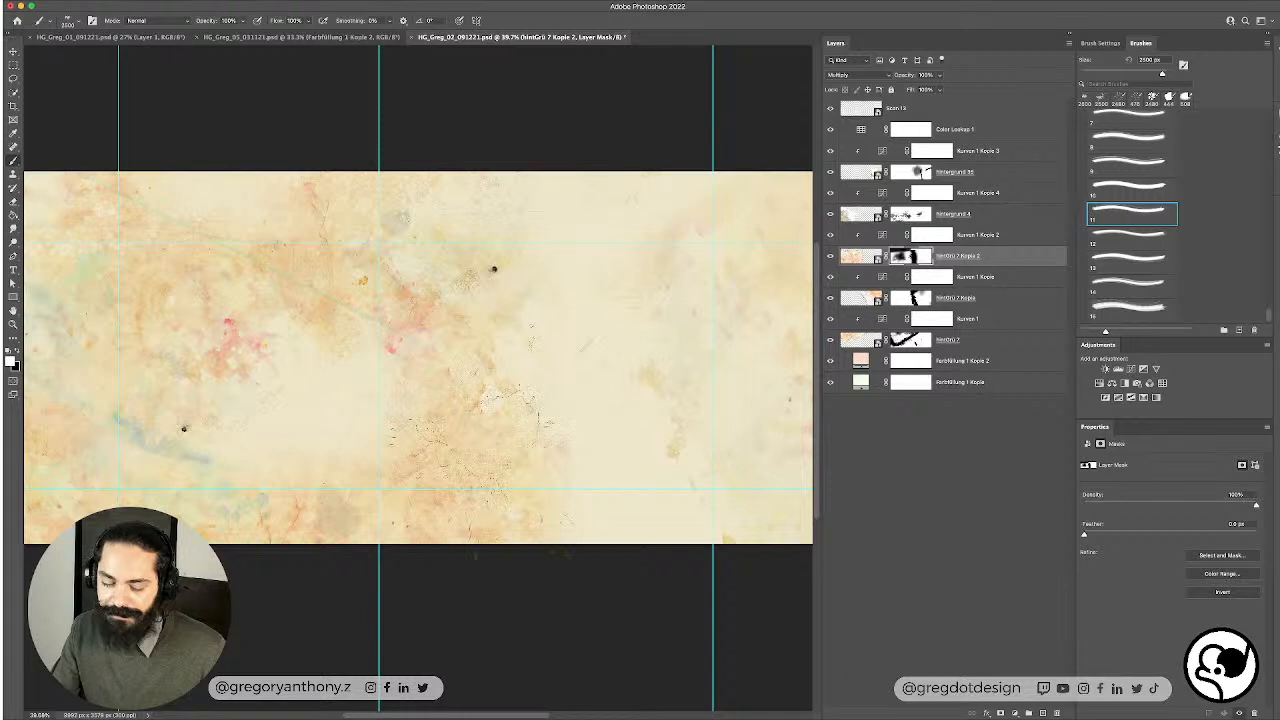
click(450, 464)
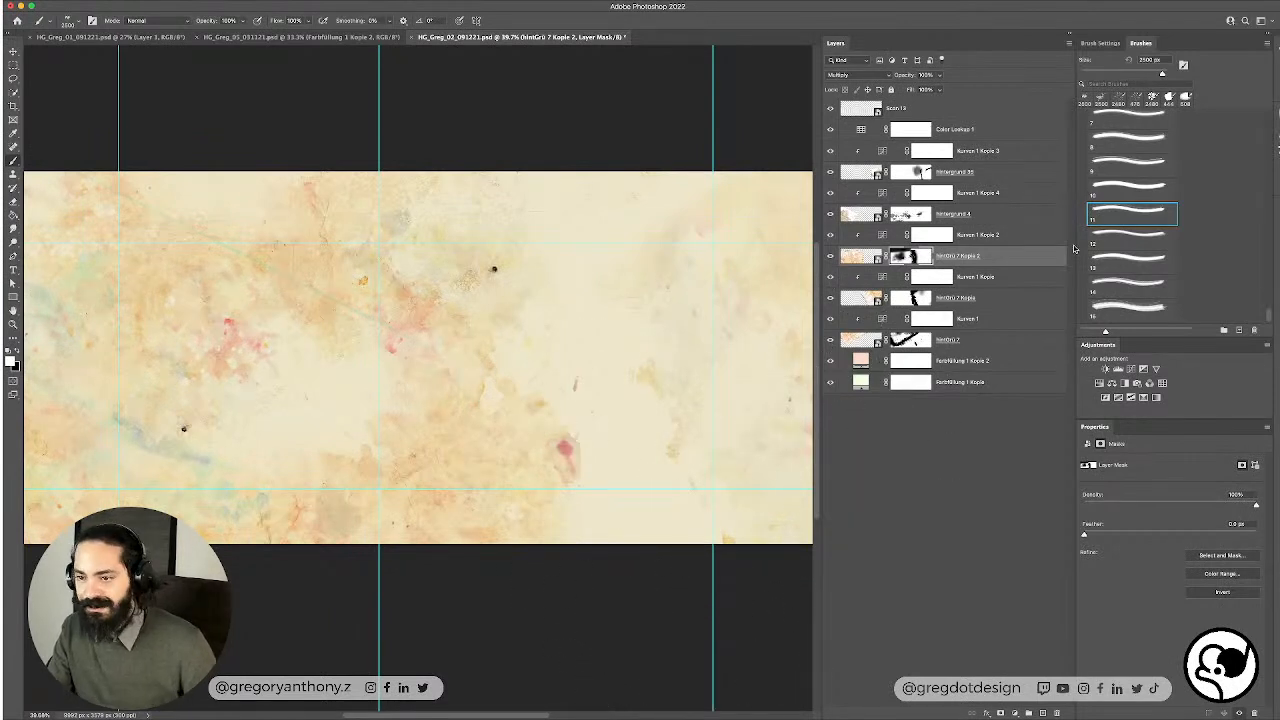
Step: Mask out parts of the HintGrü 7 Kopie 2 texture with black splashes from preset 13
click(1168, 256)
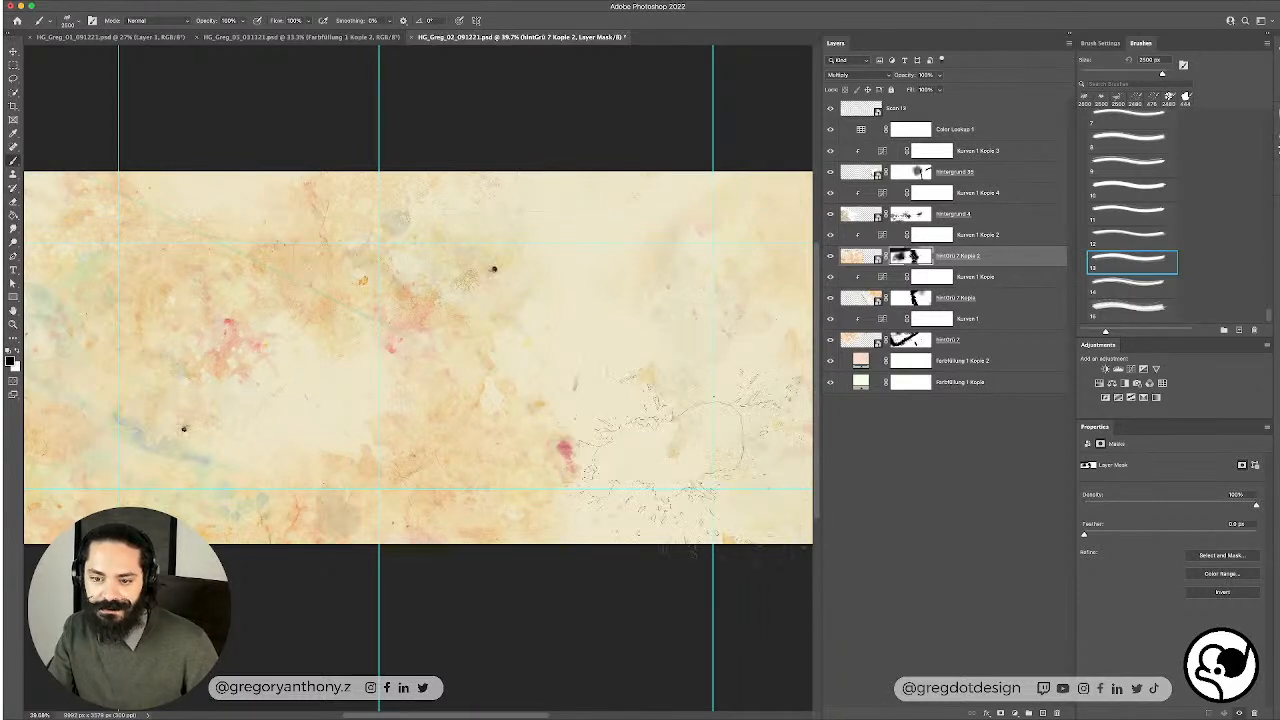
scroll(590, 480, up, 2)
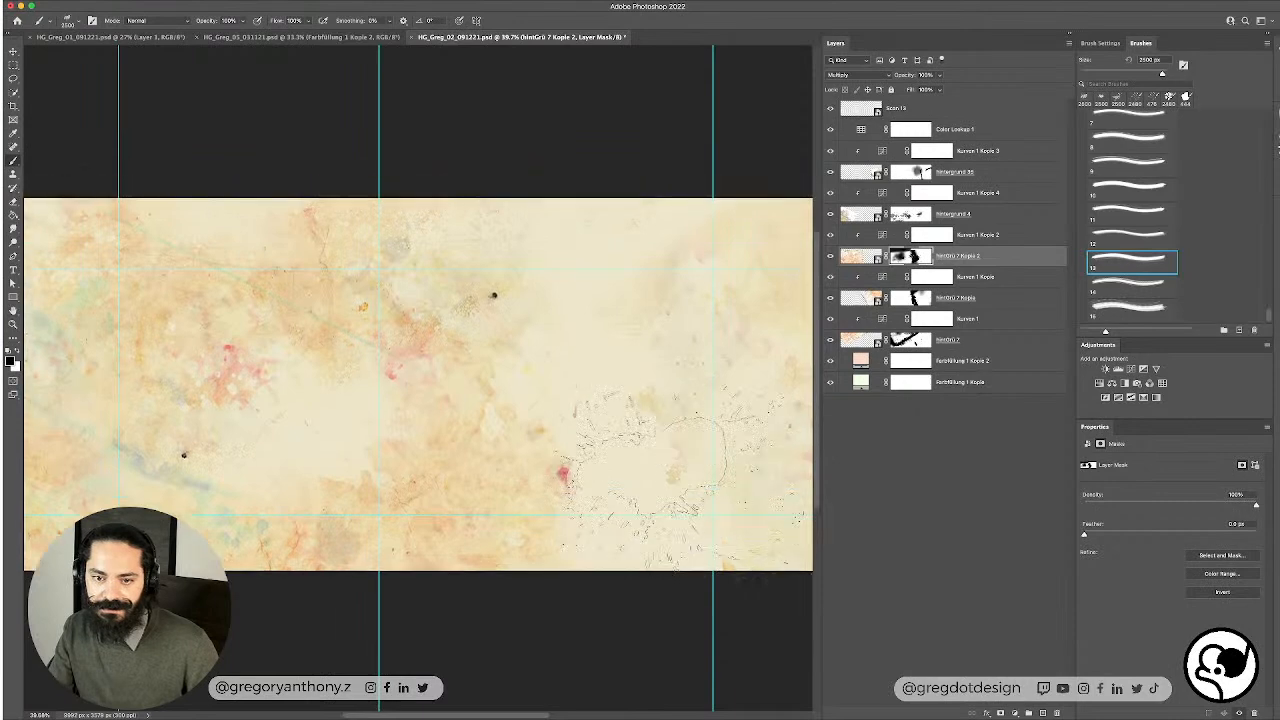
scroll(539, 426, left, 3)
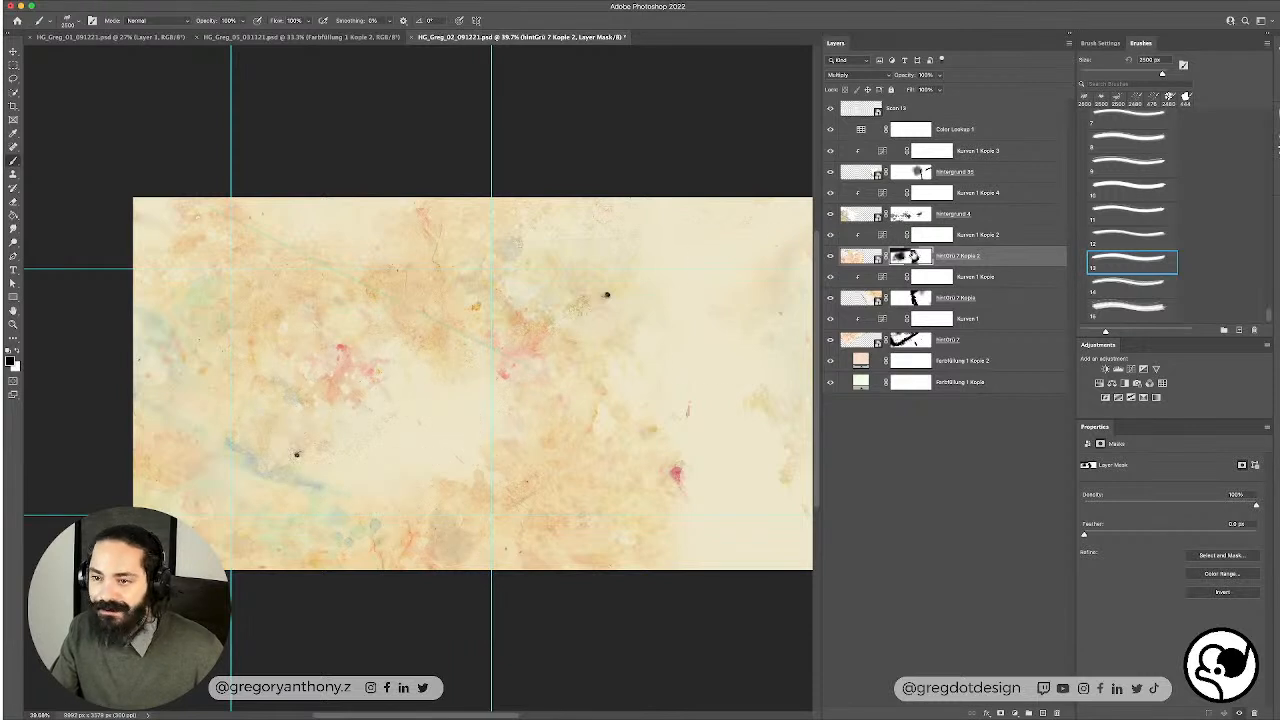
Step: Mask the Hintergrund 4 texture in the banner's upper left with black preset 13 splashes, and prepare preset 11 at a much smaller size
click(880, 218)
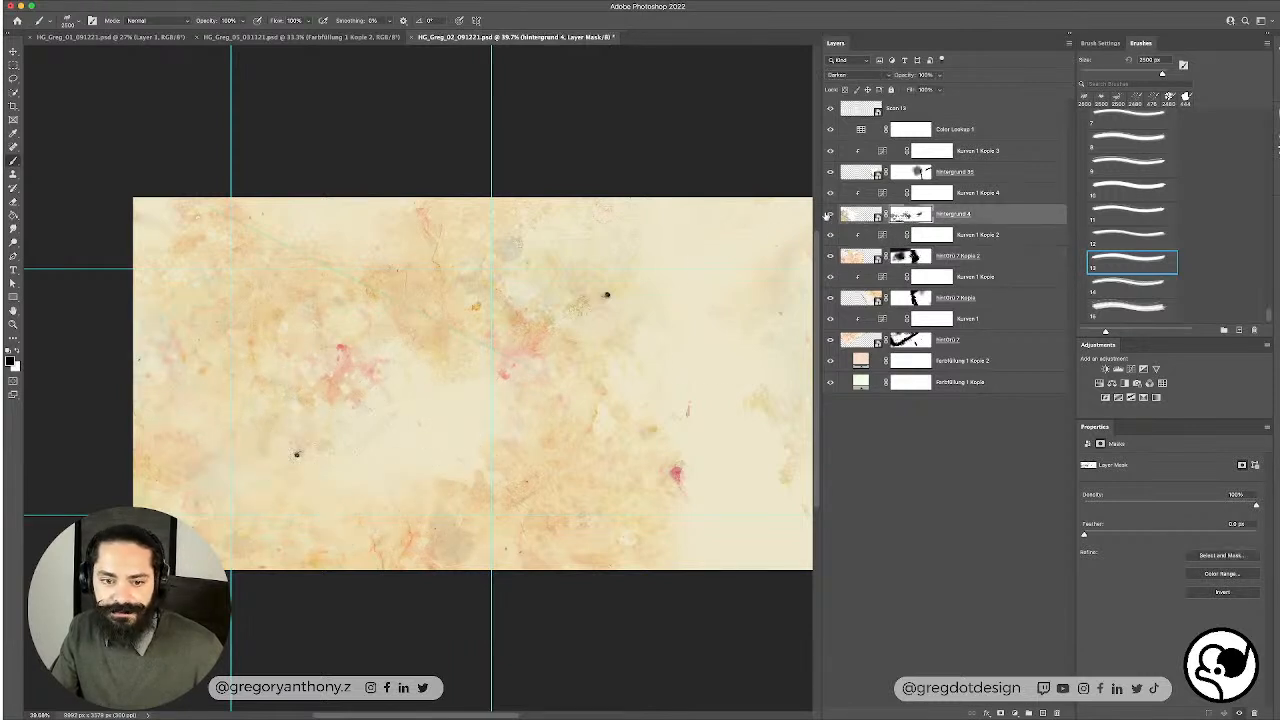
click(375, 252)
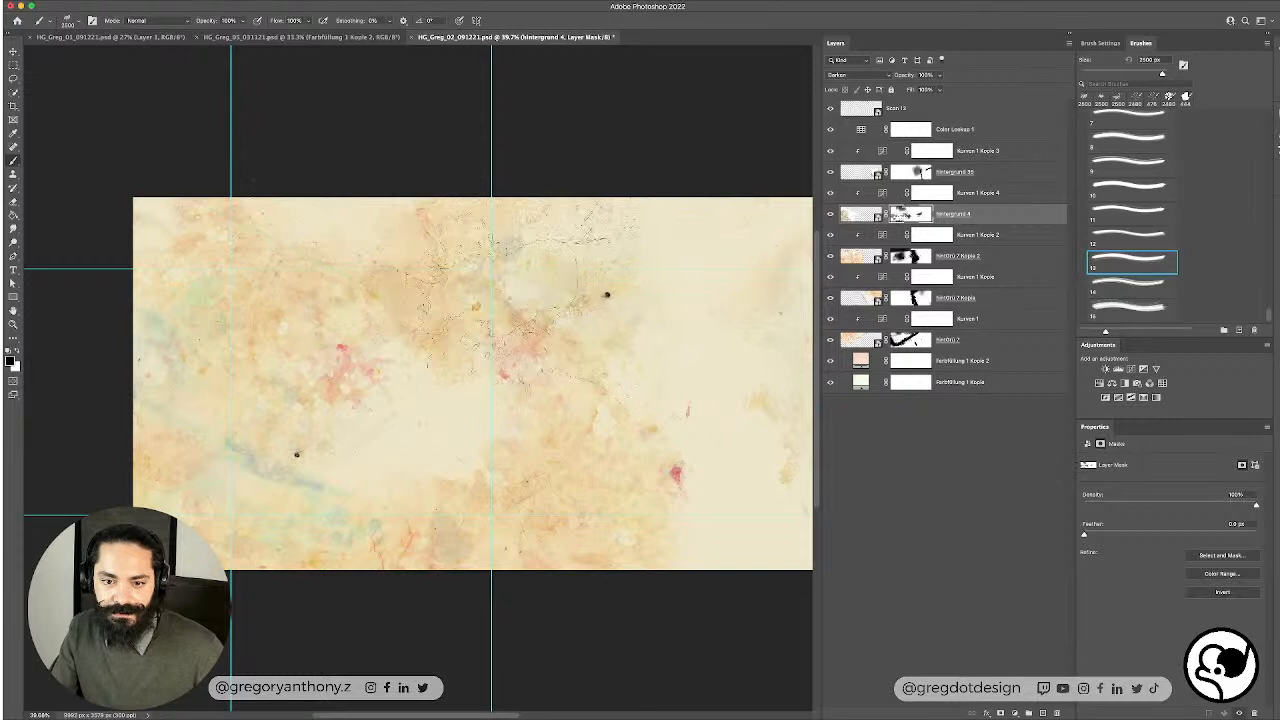
click(1122, 211)
right_click(472, 361)
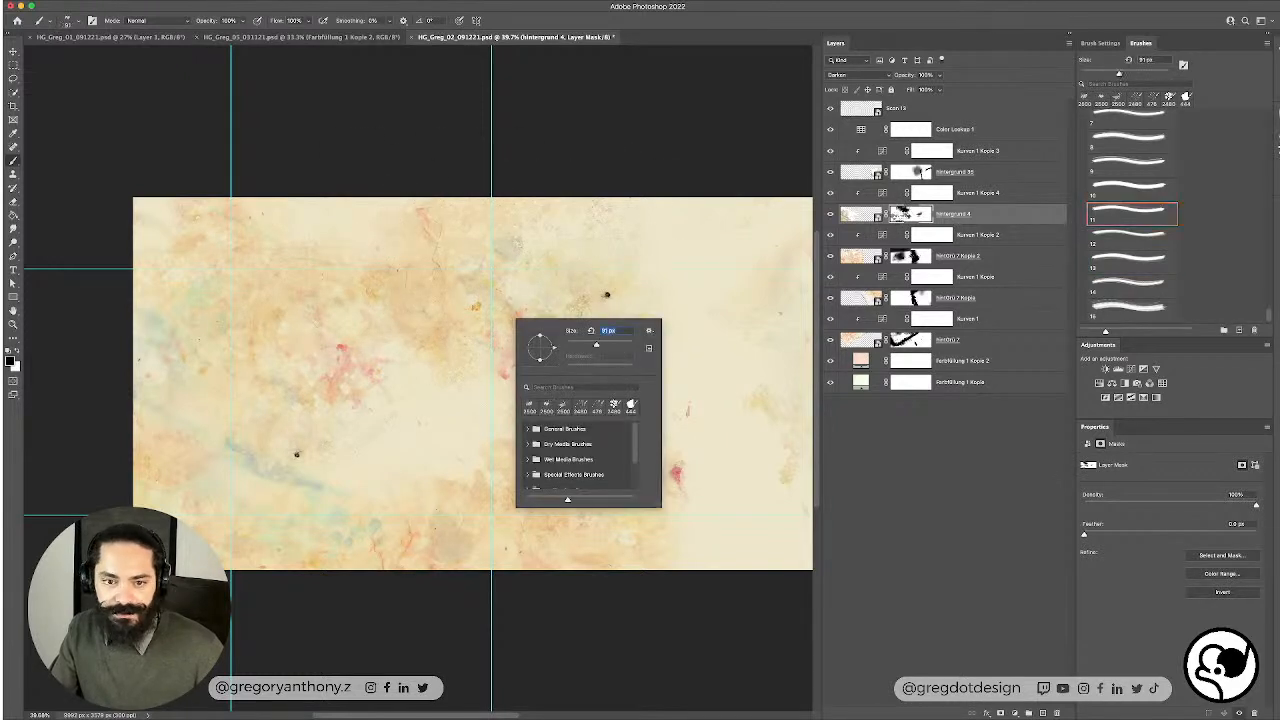
key(Return)
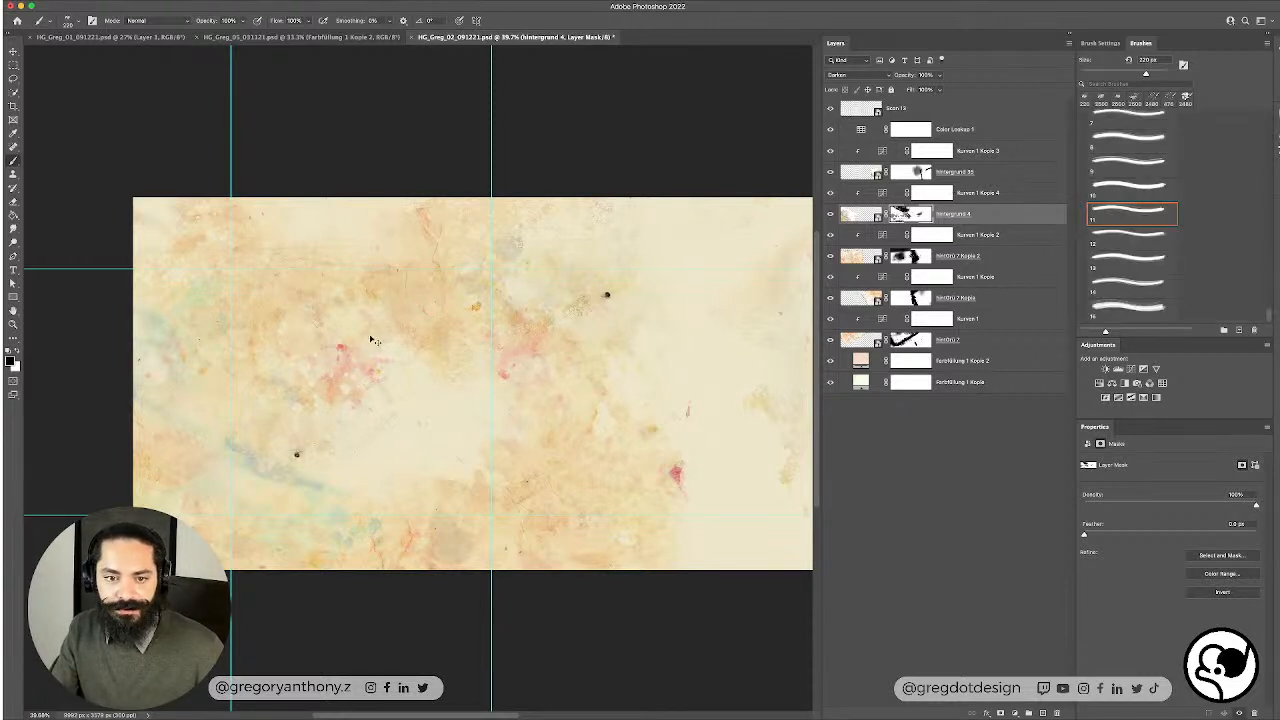
Step: Shift the HintGrü 7 texture slightly and mask out its pink stain and dark spot with black splashes from presets 12 and 8
key(v)
drag(398, 310, 441, 298)
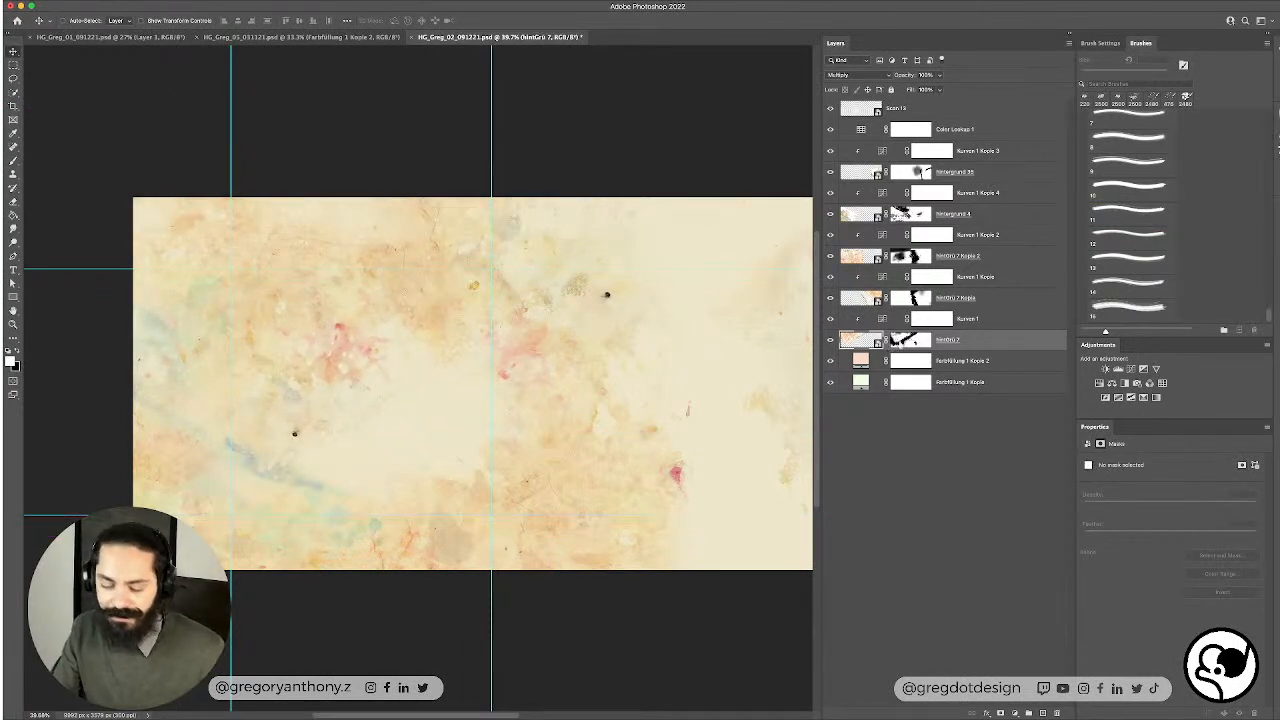
click(908, 340)
key(b)
key(x)
click(1125, 232)
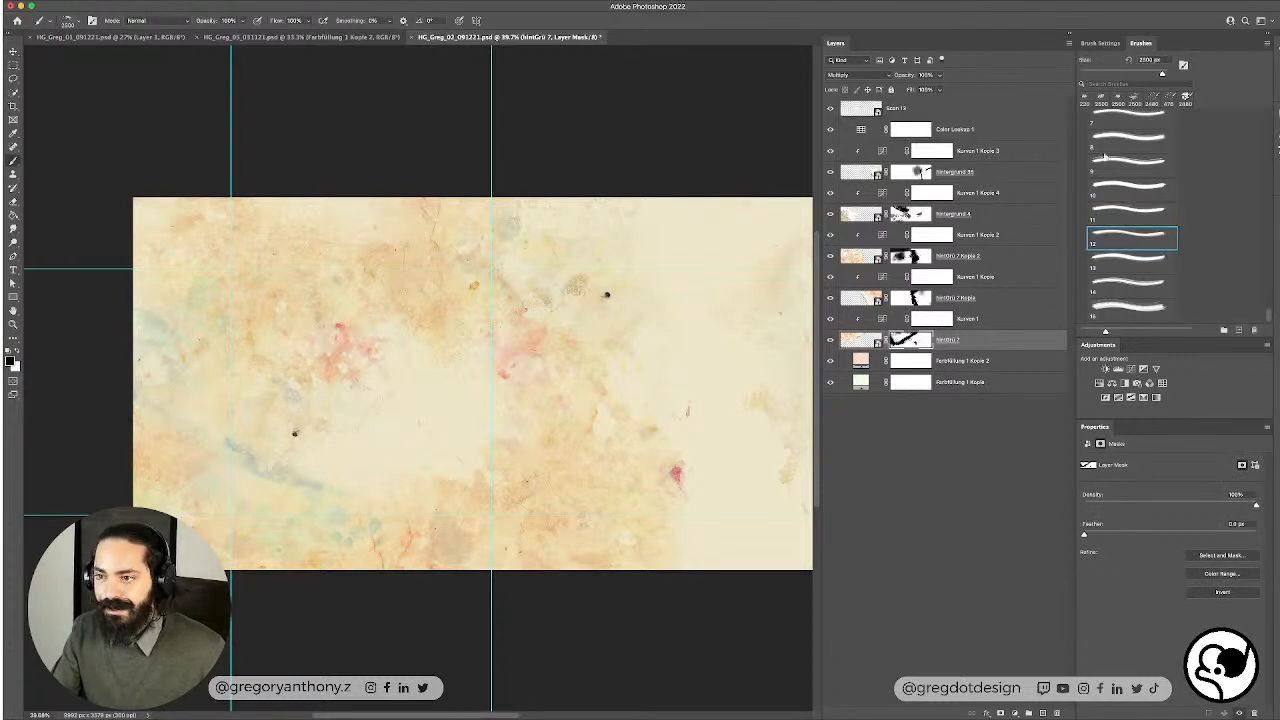
click(1130, 140)
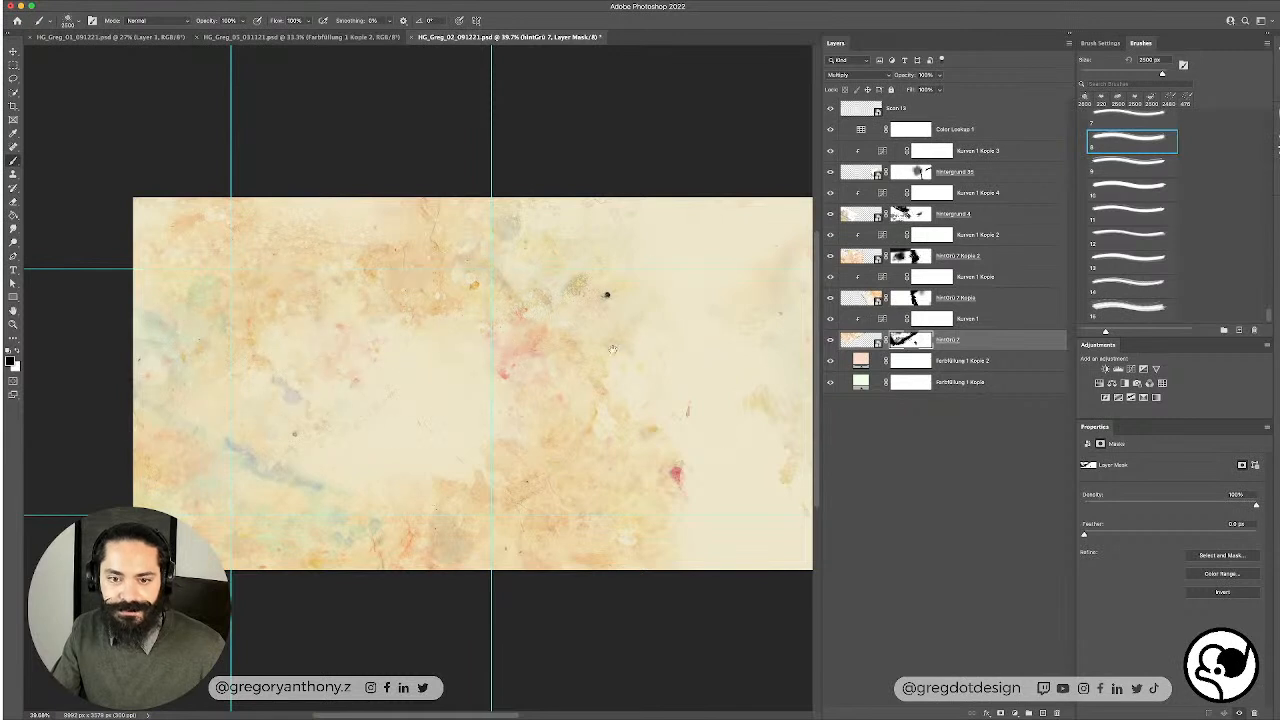
scroll(352, 384, up, 3)
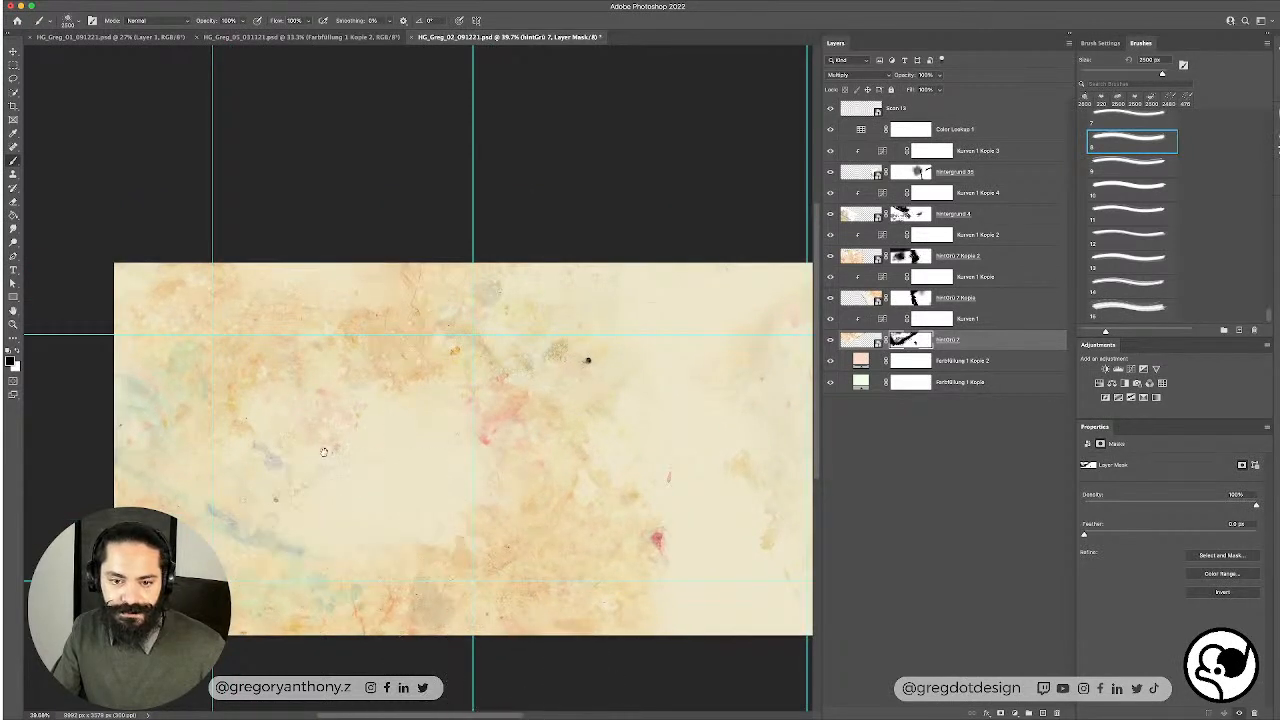
scroll(370, 450, up, 3)
Step: Reposition the HintGrü 7 texture in the banner's upper left and lower the layer's opacity to 75%
key(v)
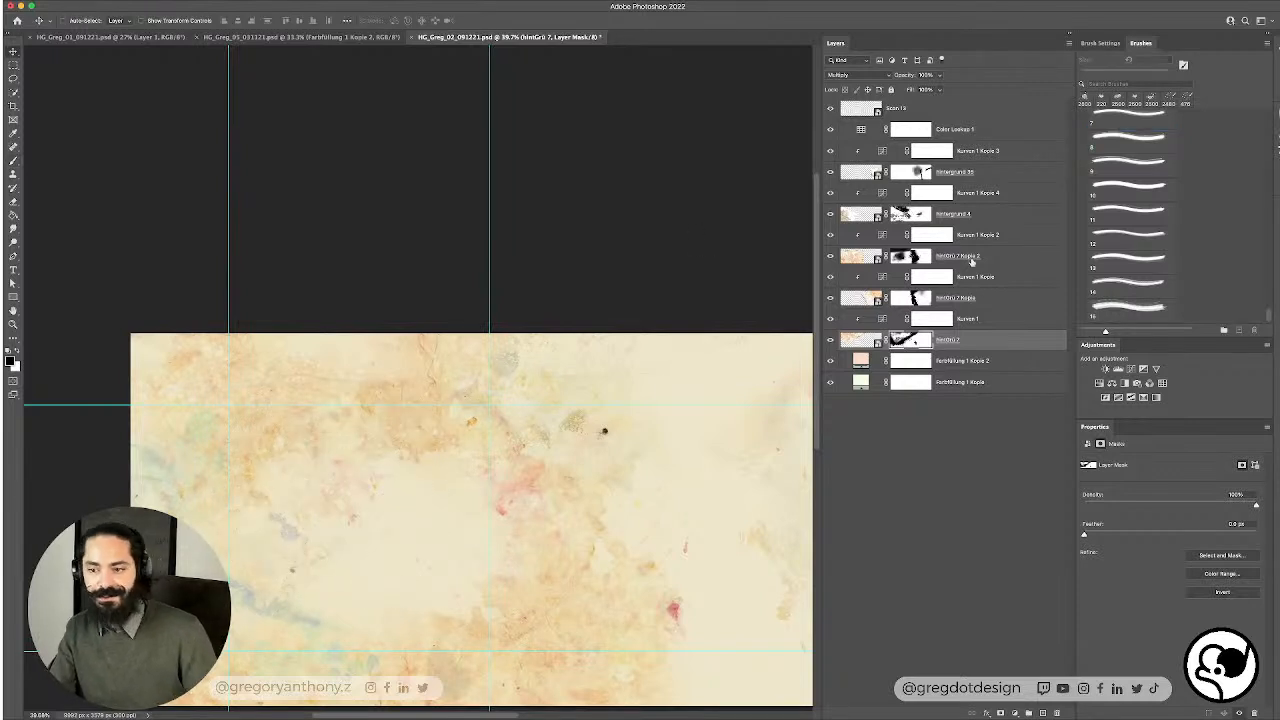
click(983, 346)
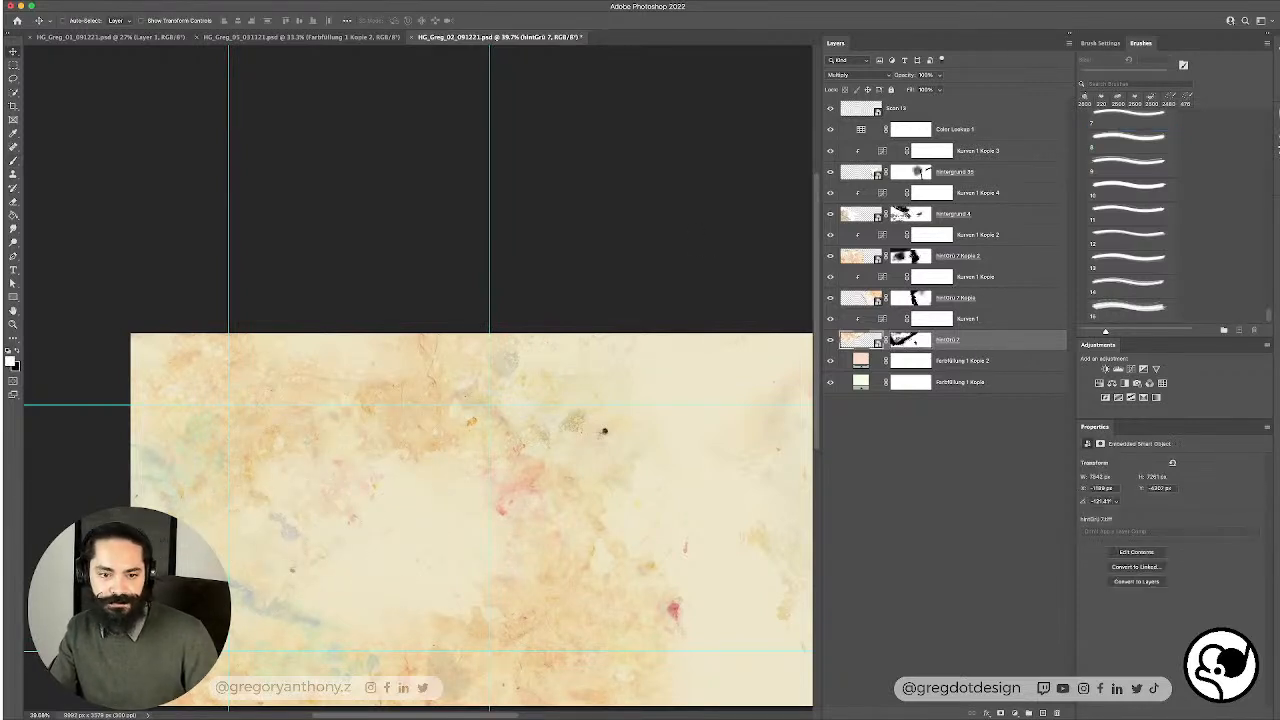
drag(297, 403, 221, 374)
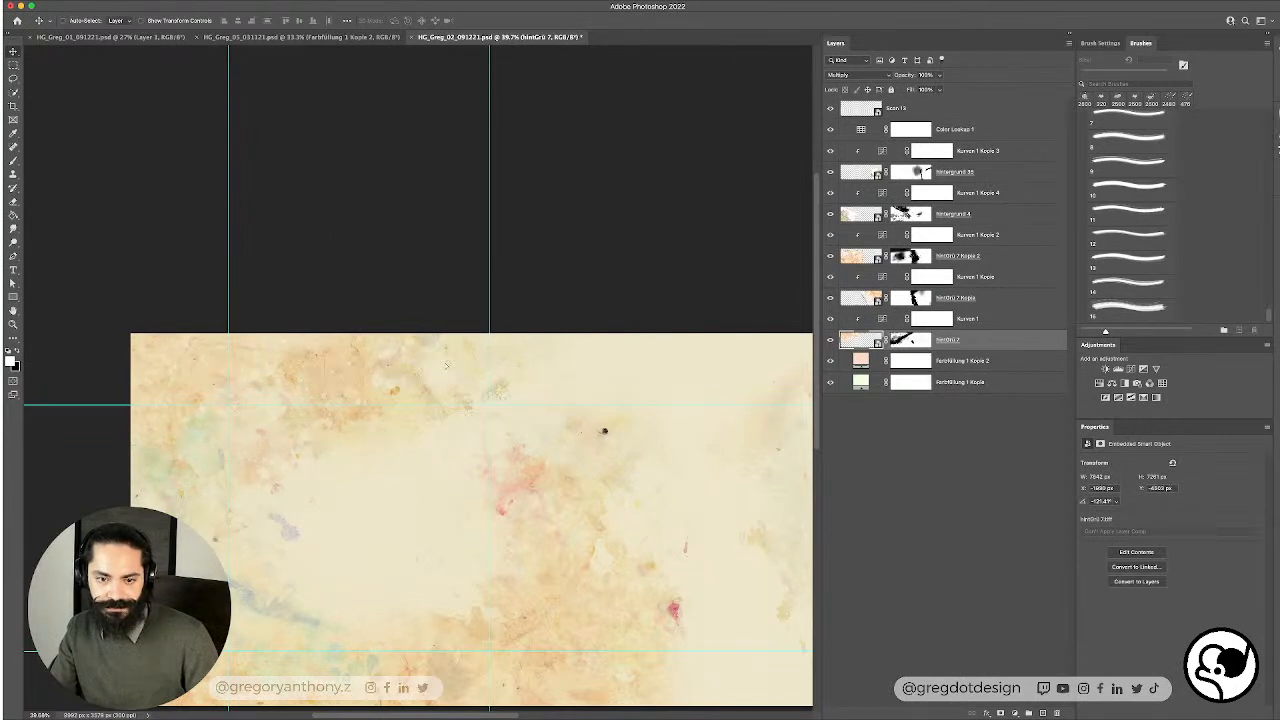
drag(446, 365, 509, 364)
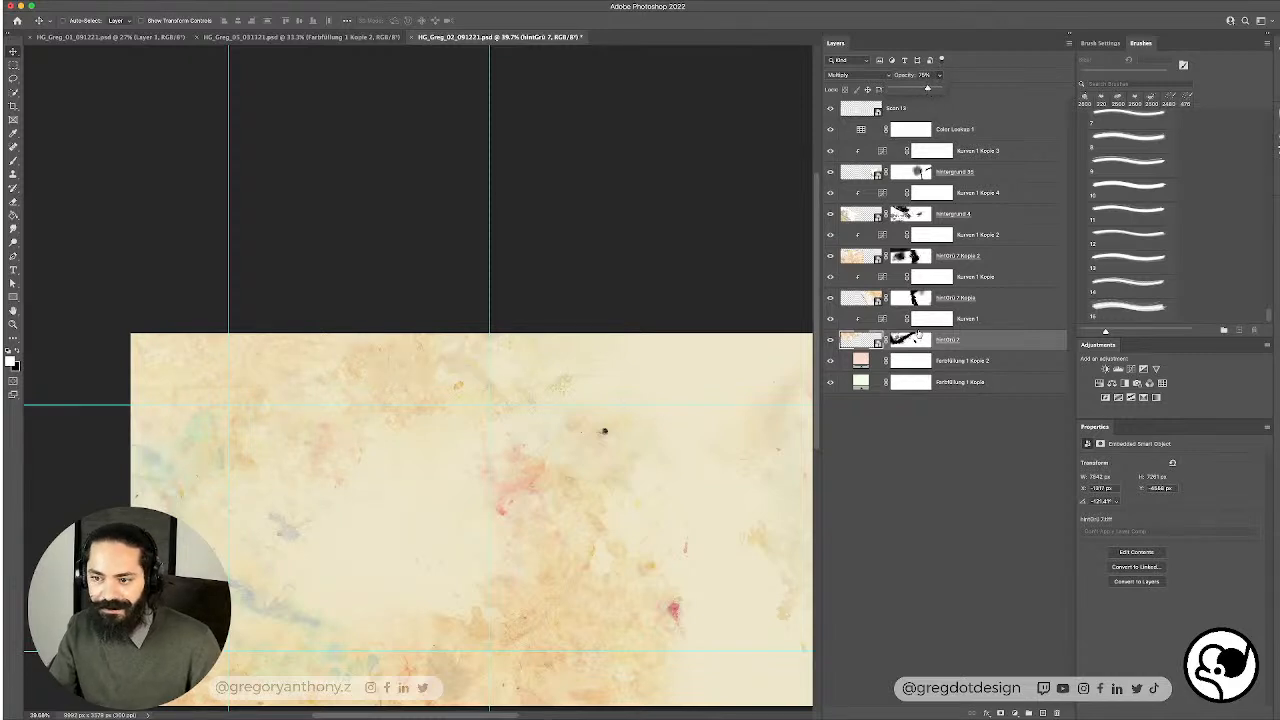
Step: Refine the HintGrü 7 mask along the upper middle of the banner with alternating black and white splashes from preset 8
click(918, 338)
key(b)
key(x)
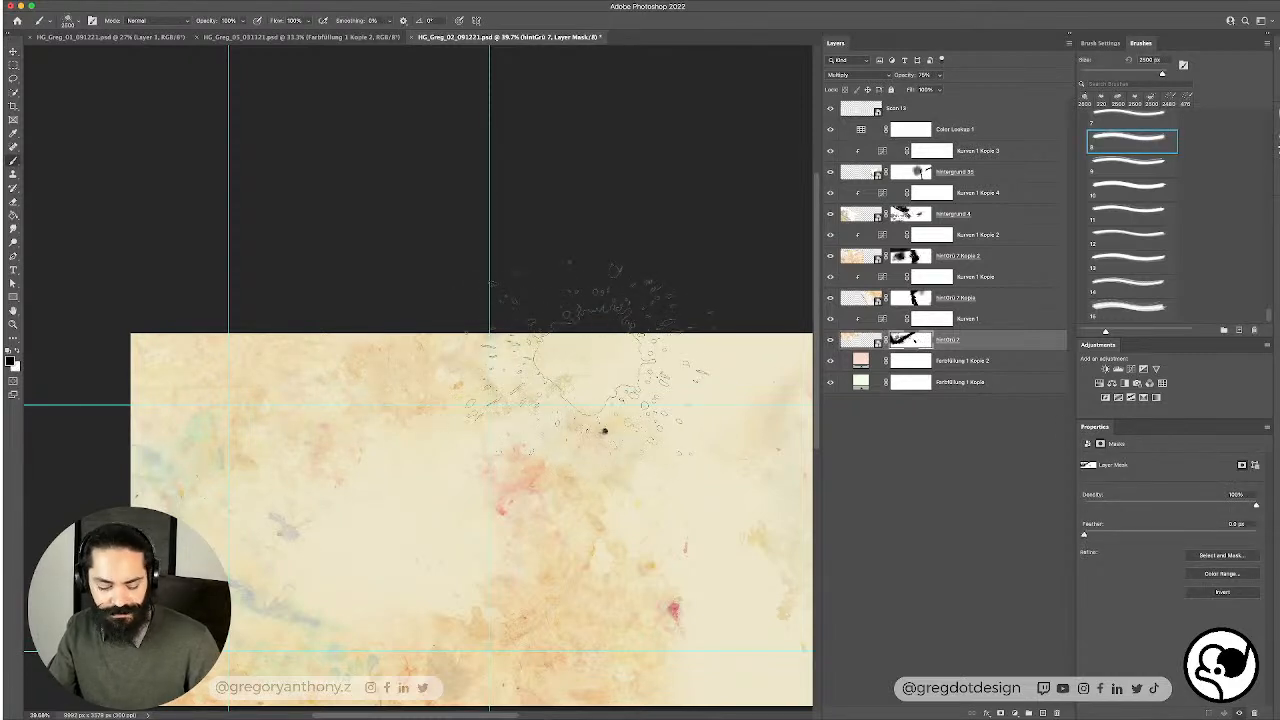
key(x)
mouse_move(597, 335)
mouse_down()
mouse_move(556, 345)
mouse_move(530, 360)
mouse_up()
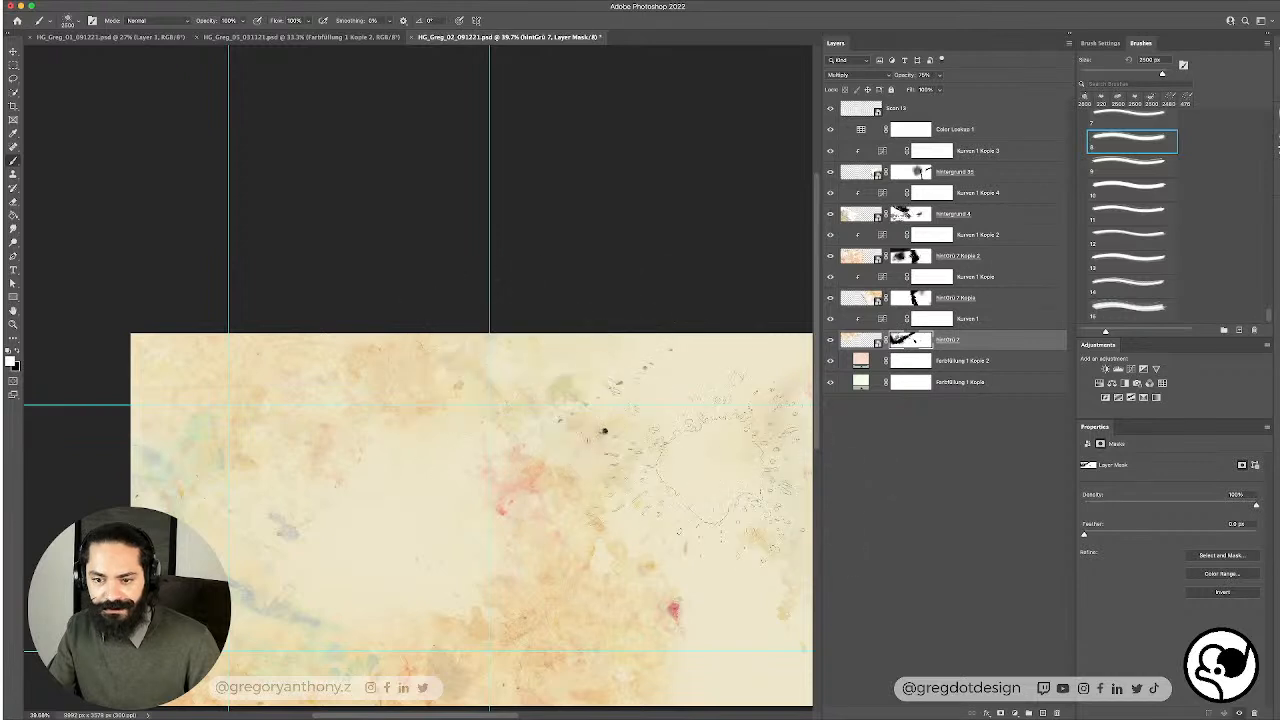
key(x)
drag(655, 357, 614, 405)
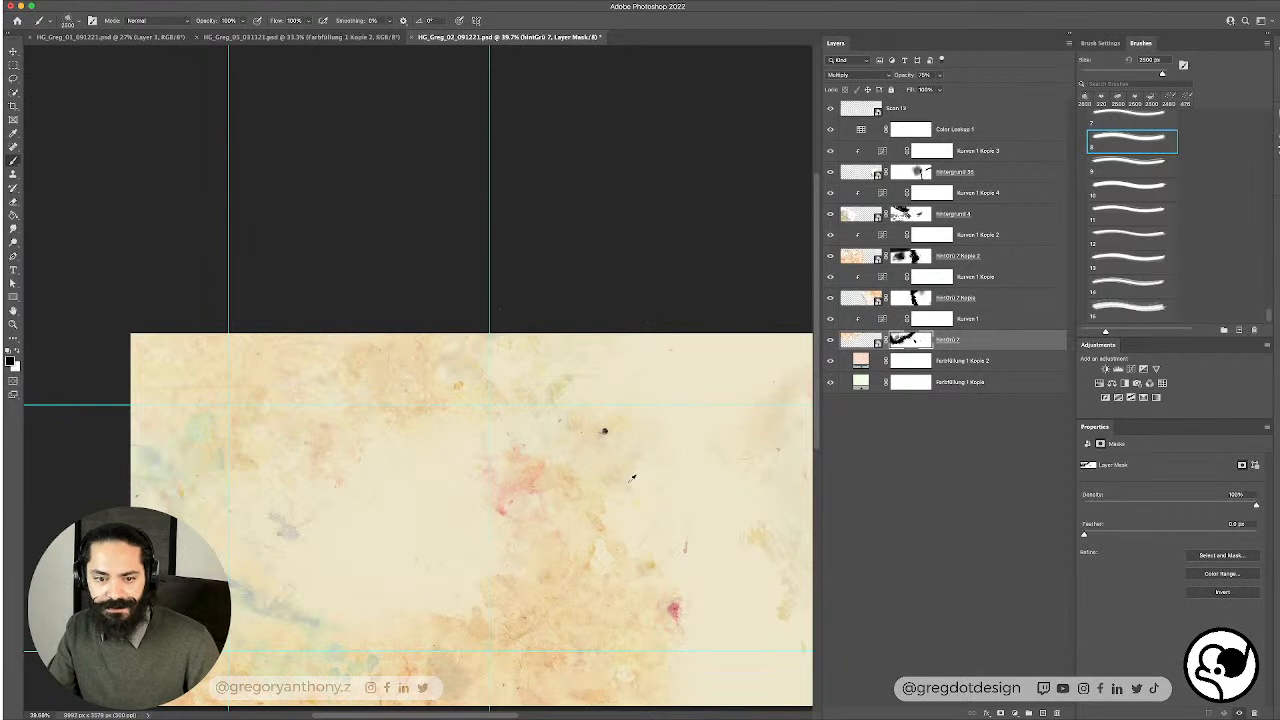
Step: Restore texture in the banner's left middle on the HintGrü 7 Kopie 2 mask with white splashes from presets 8 and 9
scroll(631, 478, down, 3)
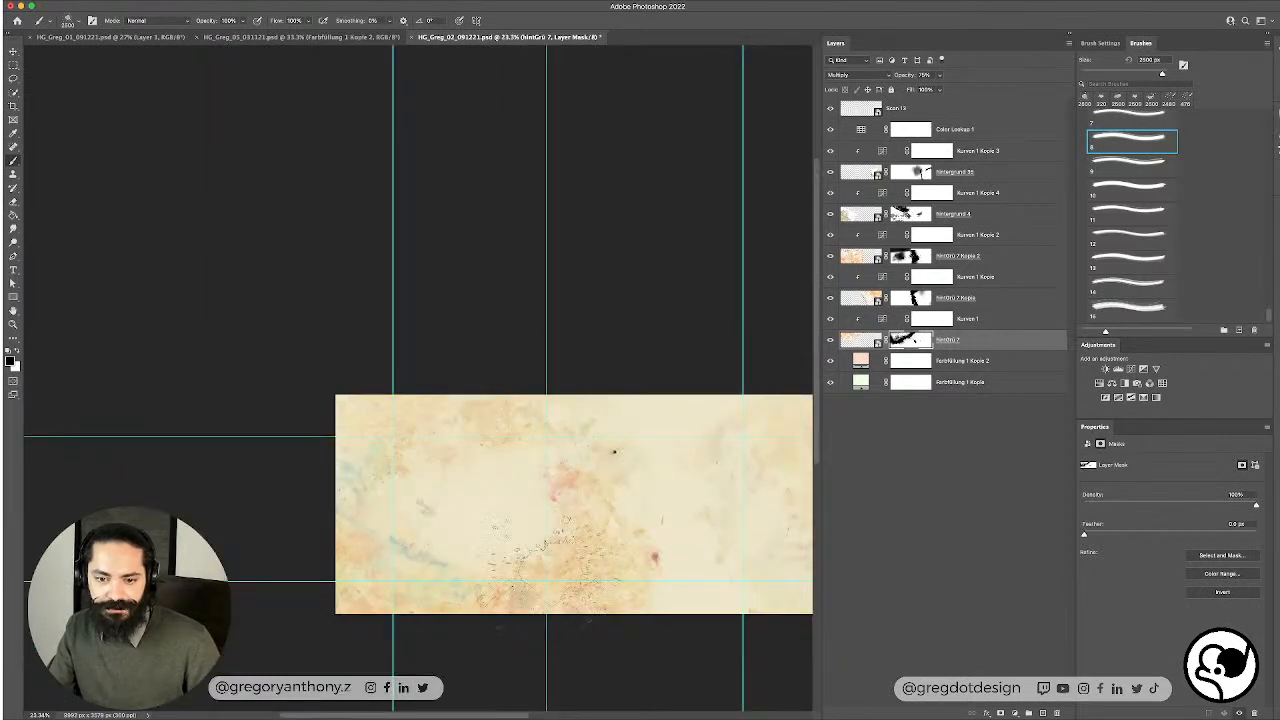
drag(569, 449, 561, 443)
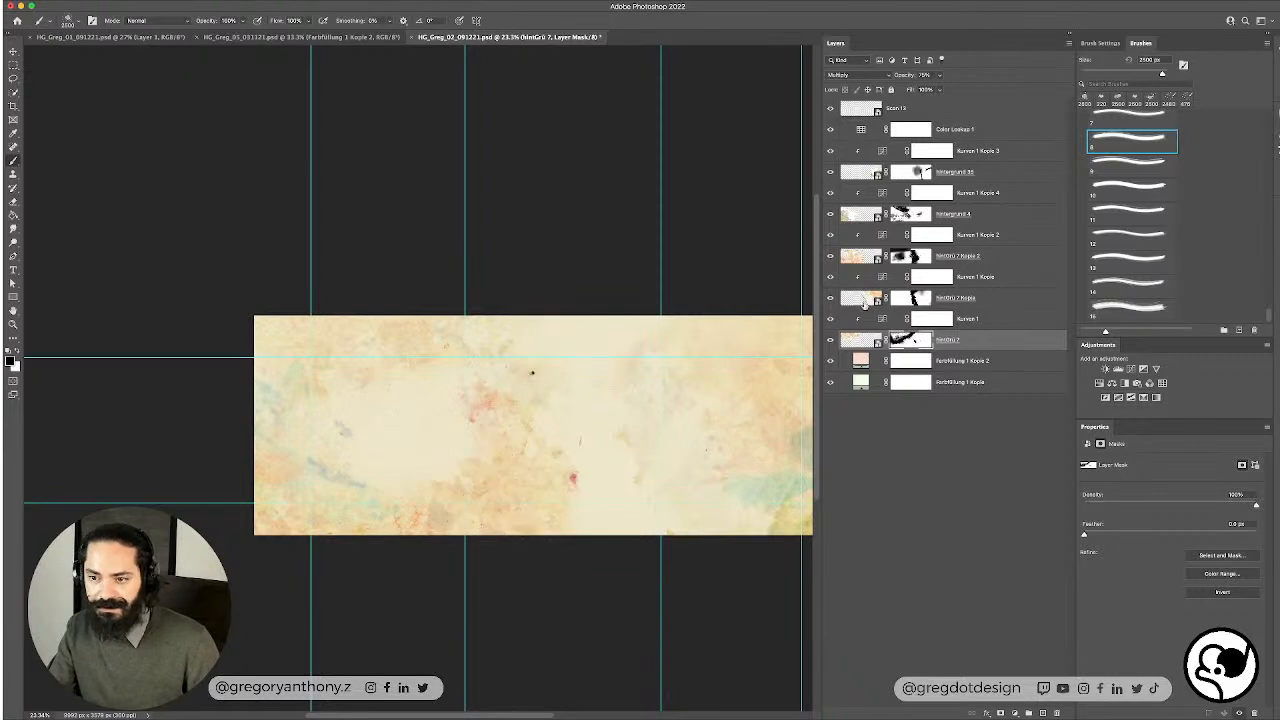
click(830, 257)
click(830, 257)
click(876, 257)
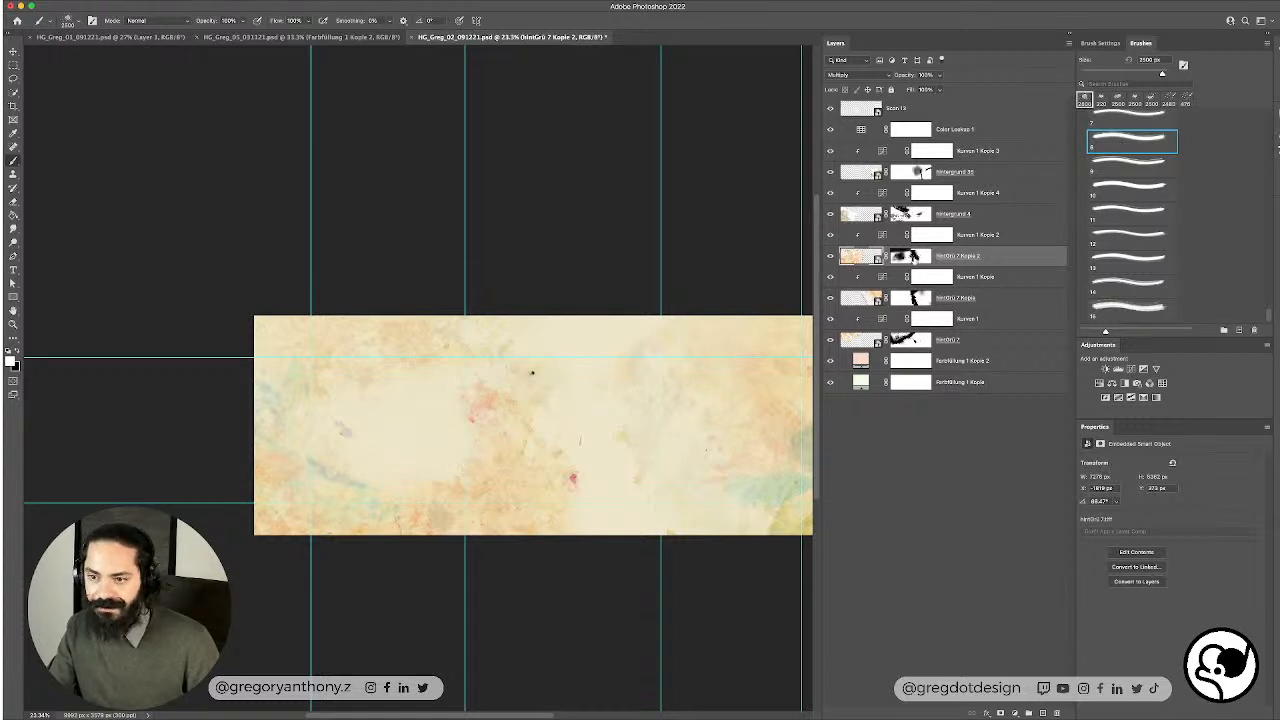
click(908, 257)
key(x)
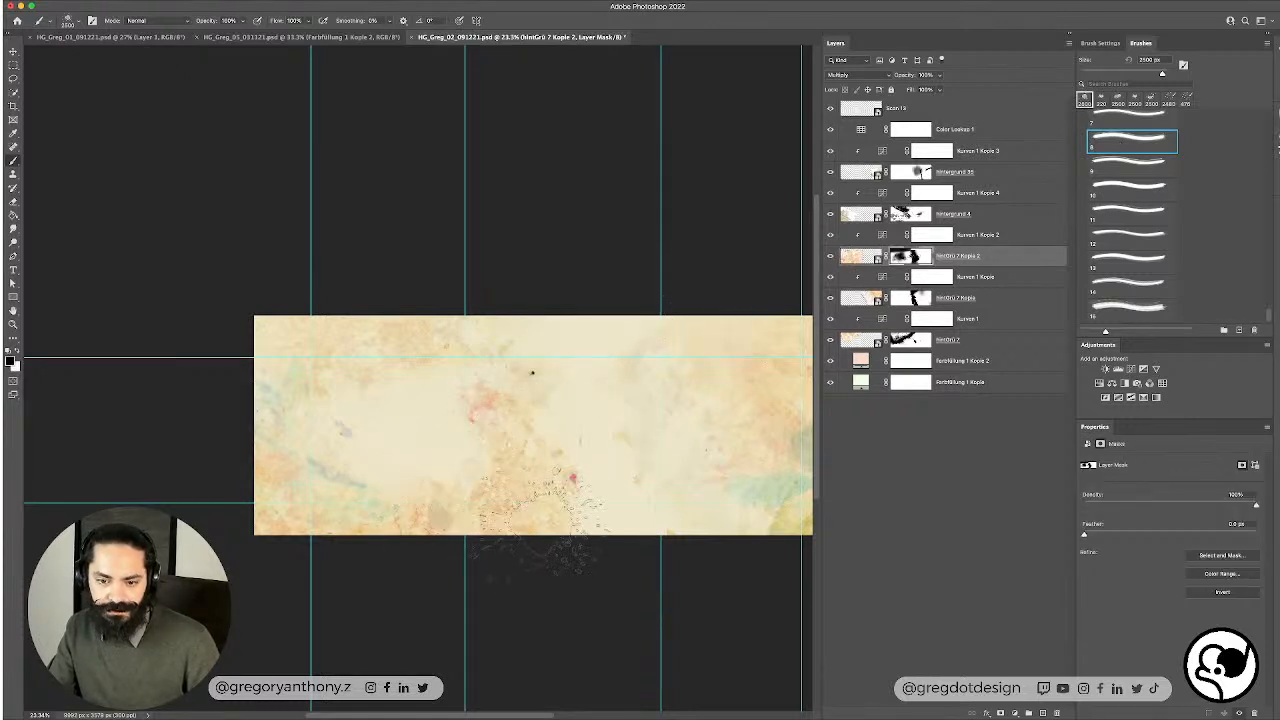
key(x)
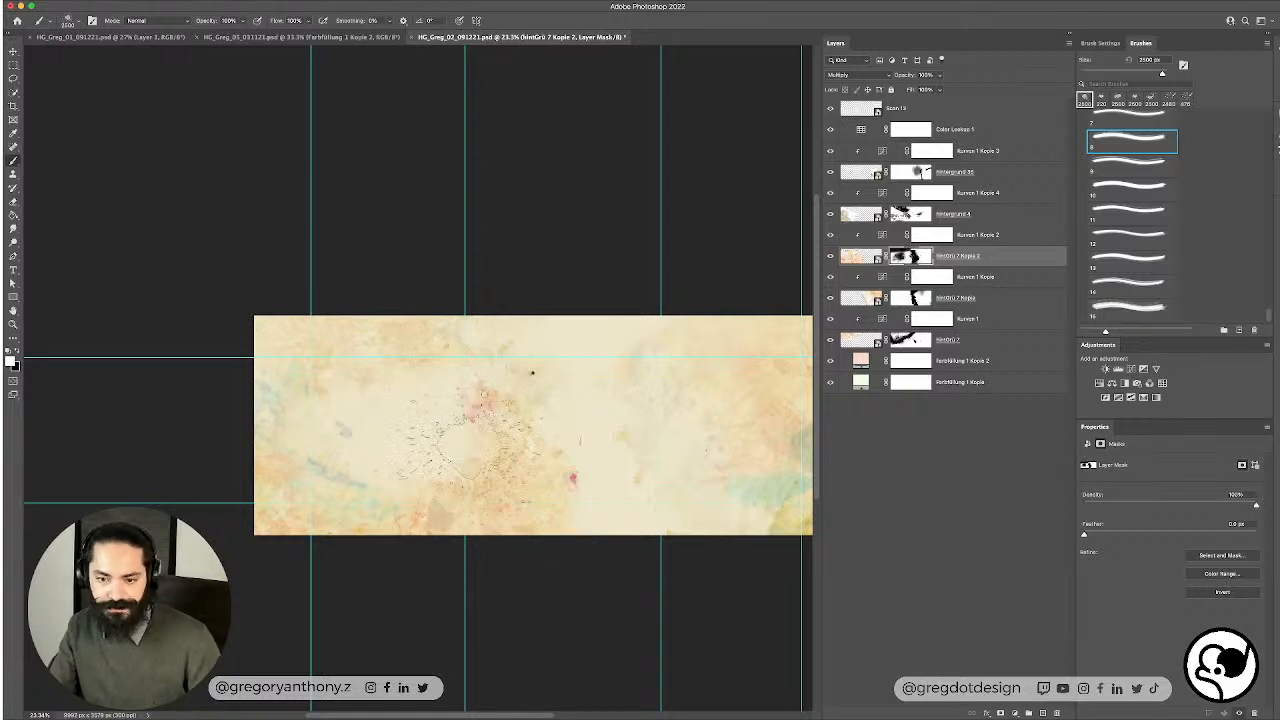
click(1124, 165)
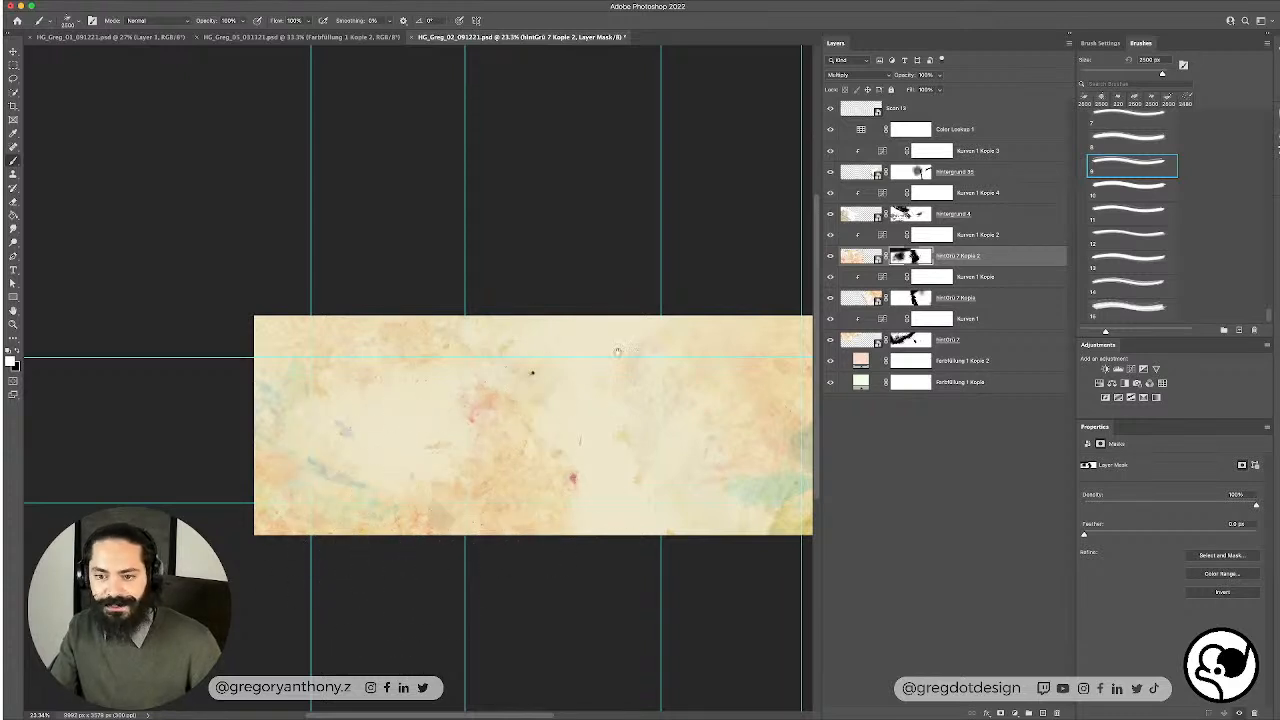
Step: Reposition the HintGrü 7 Kopie texture so its stains spread across the middle and right parts of the banner
drag(618, 352, 514, 394)
key(v)
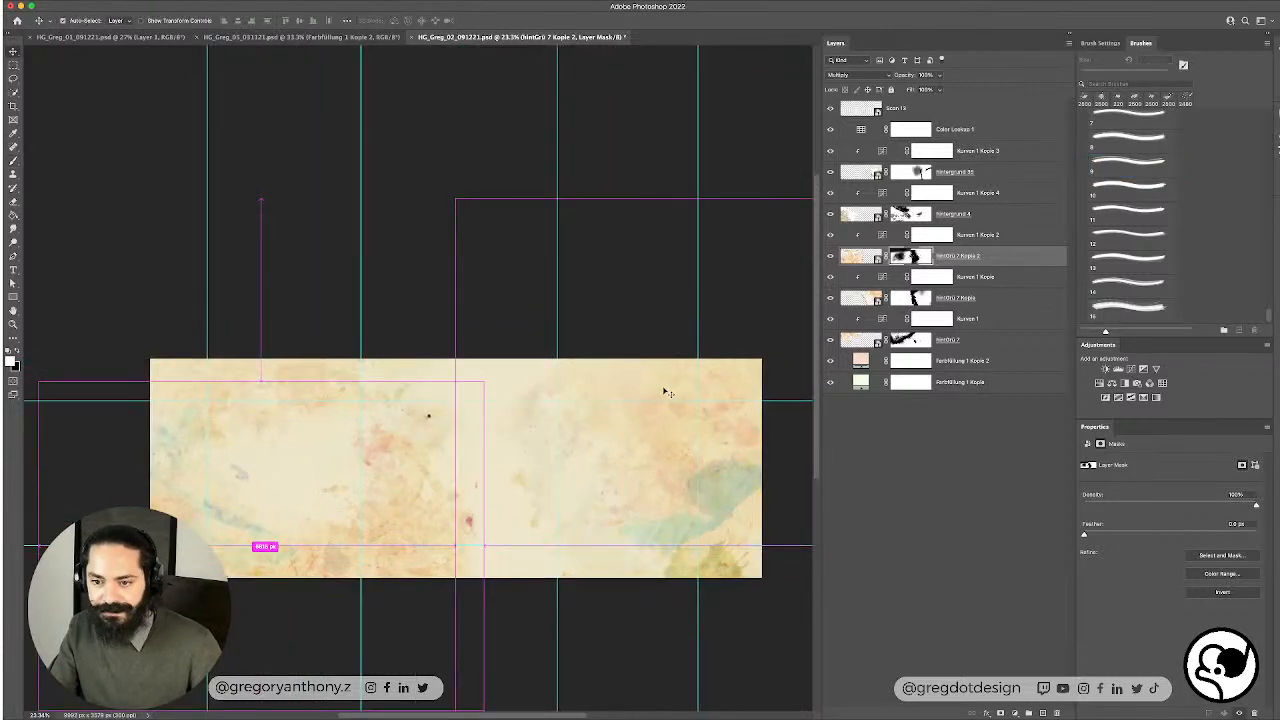
click(665, 392)
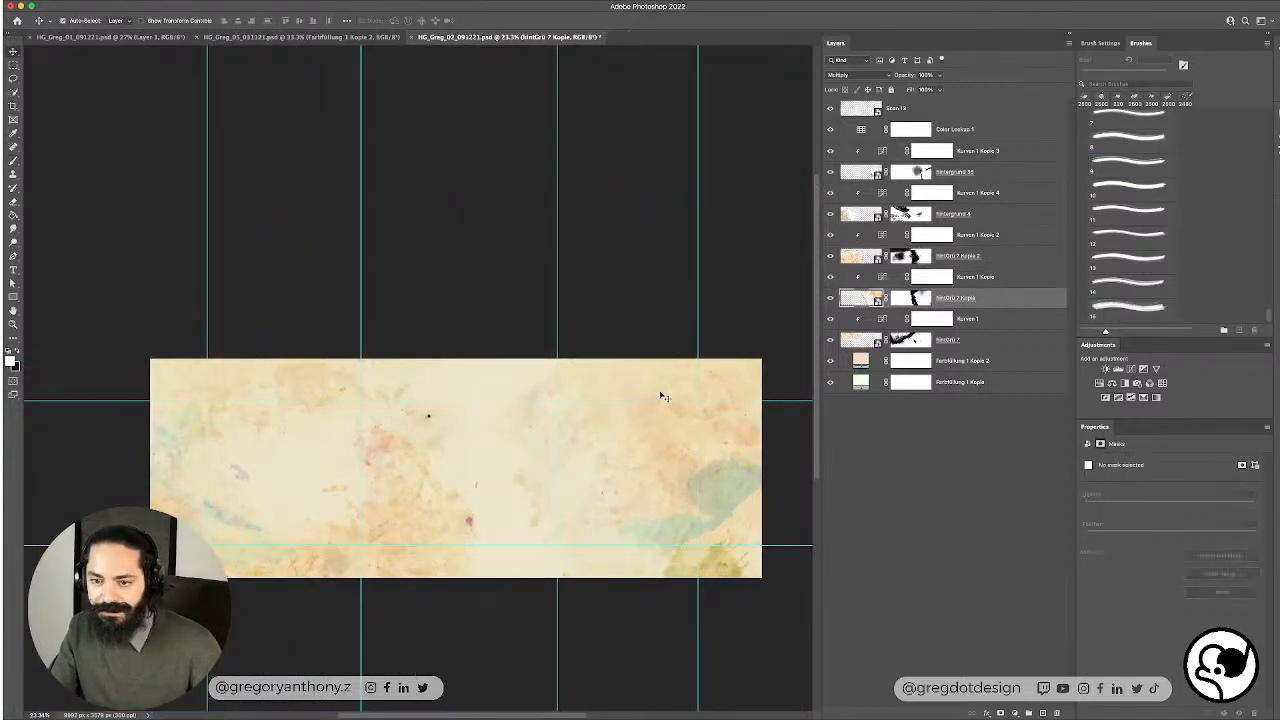
click(830, 298)
click(830, 298)
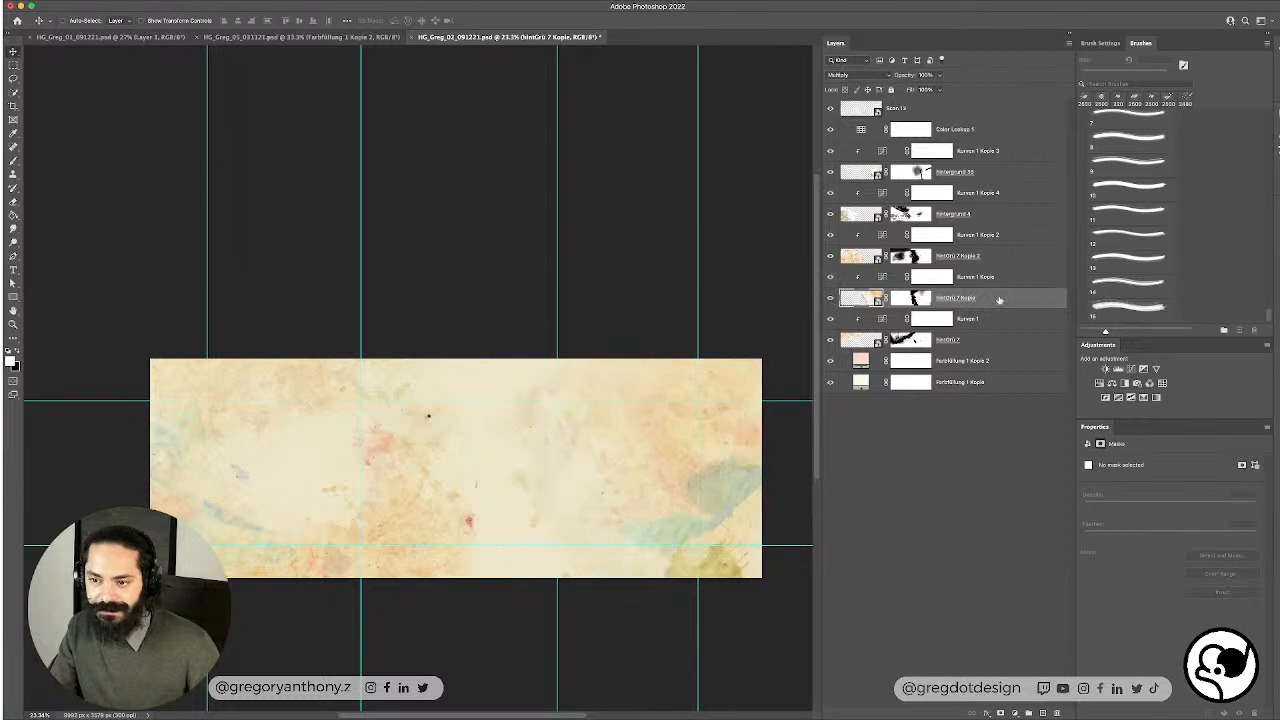
drag(569, 409, 499, 326)
drag(473, 448, 500, 440)
drag(555, 475, 541, 476)
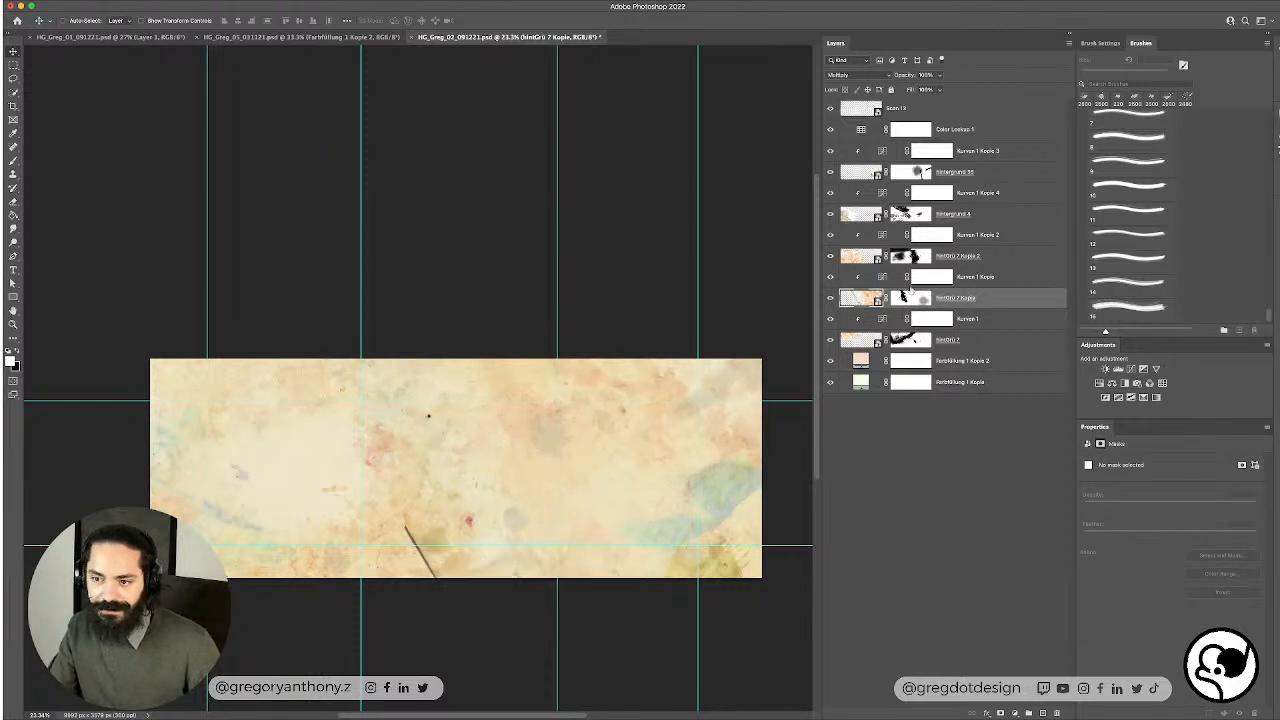
Step: Mask out the dark diagonal paper edge and blend the HintGrü 7 Kopie texture with black splashes from preset 9
click(910, 297)
key(b)
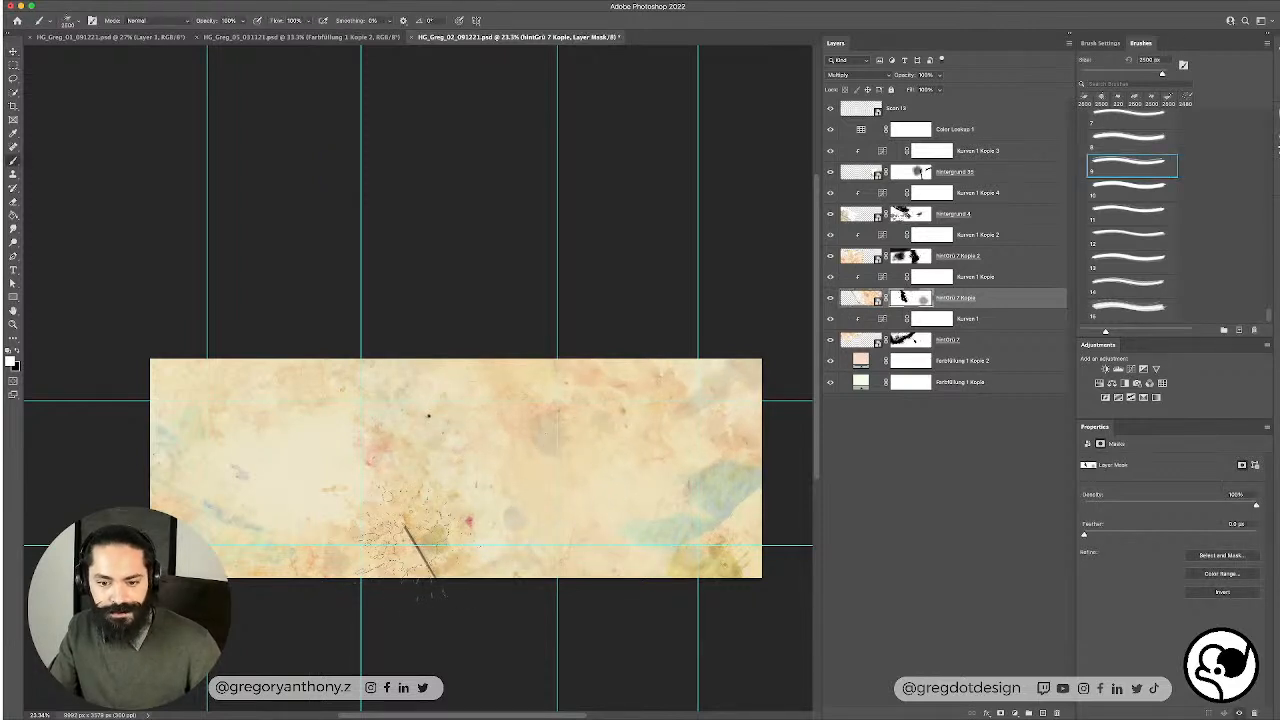
key(x)
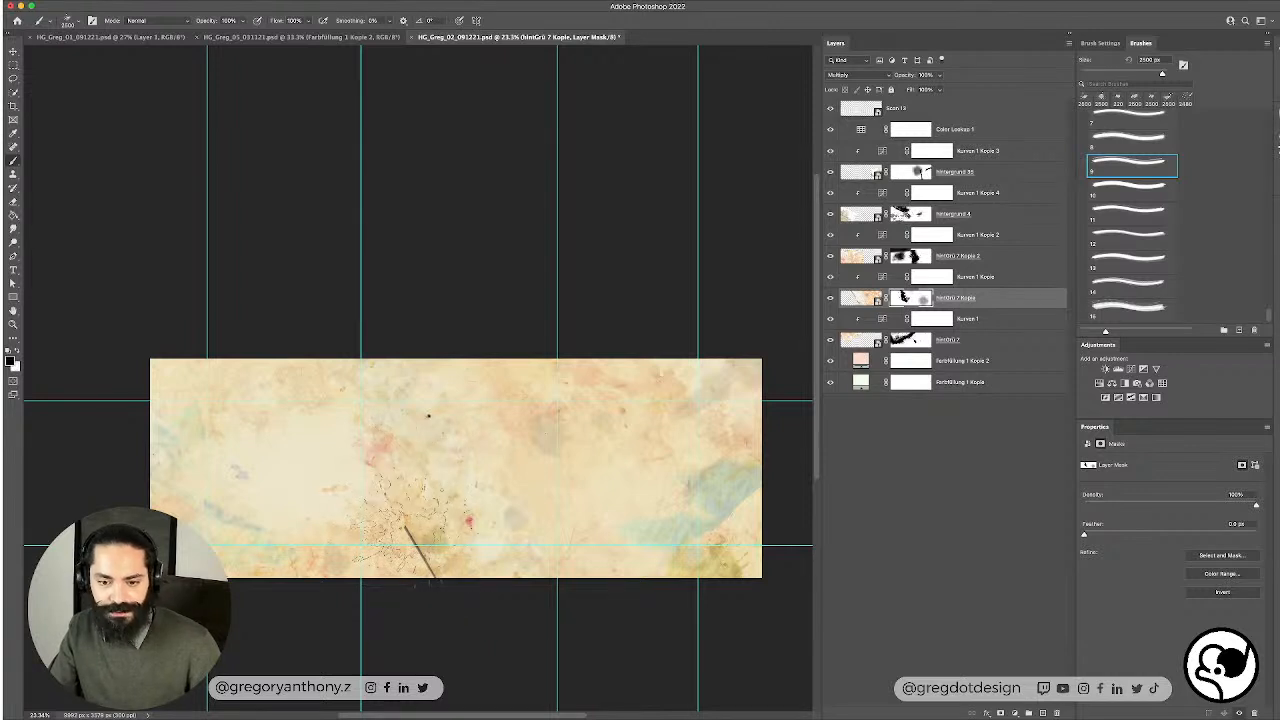
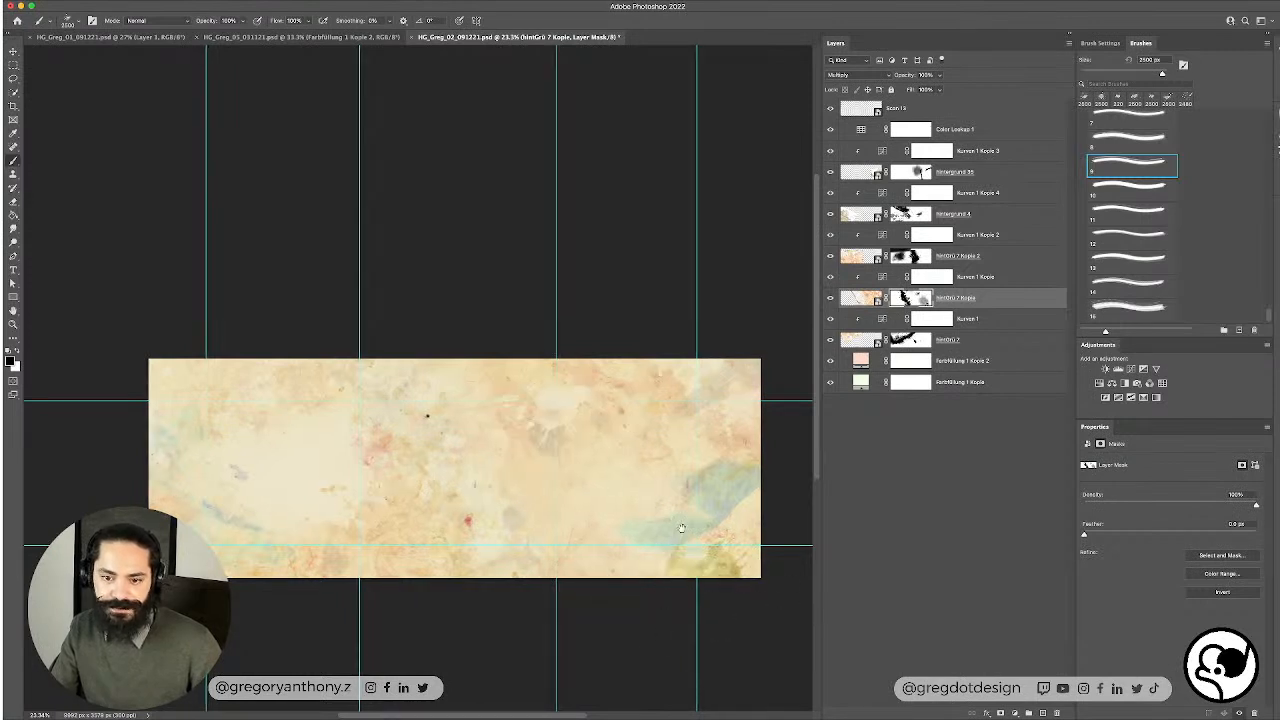
mouse_move(687, 529)
mouse_down()
mouse_move(577, 525)
mouse_move(697, 554)
mouse_move(751, 528)
mouse_move(599, 491)
mouse_up()
drag(498, 382, 575, 383)
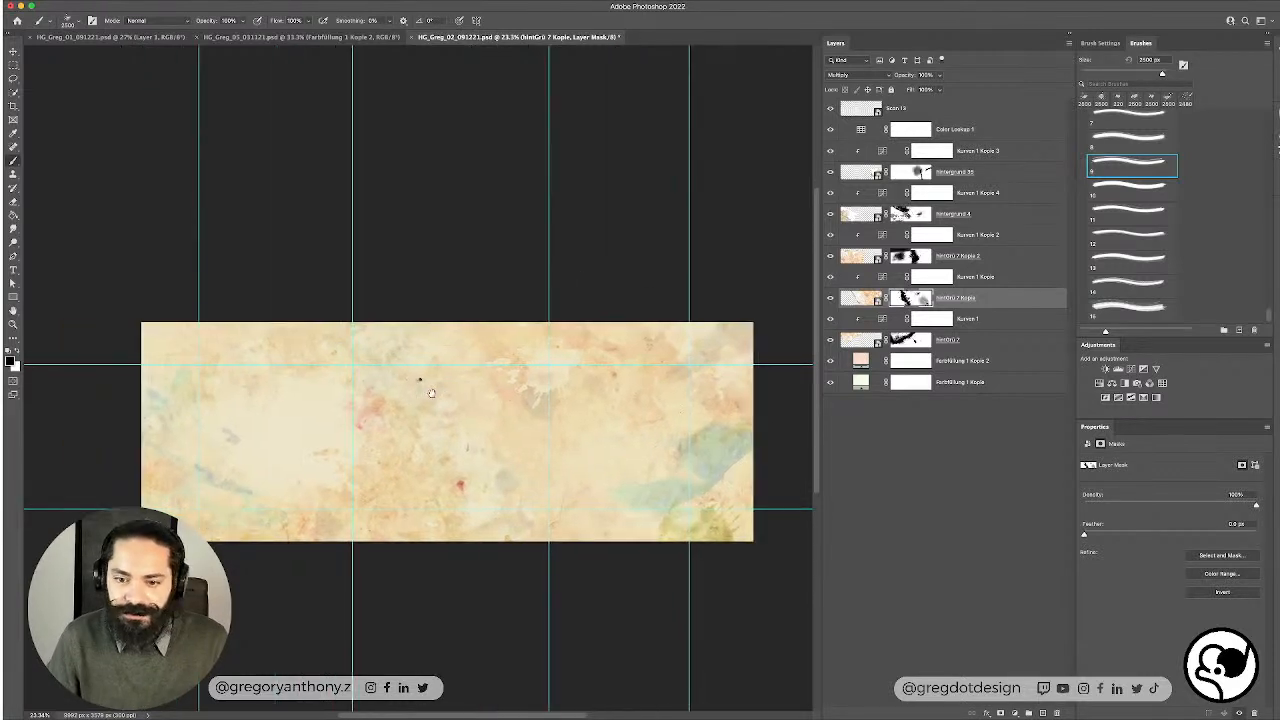
Step: Lower the opacity of HintGrü 7 Kopie to 80% and of HintGrü 7 Kopie 2 to 77%
click(1030, 295)
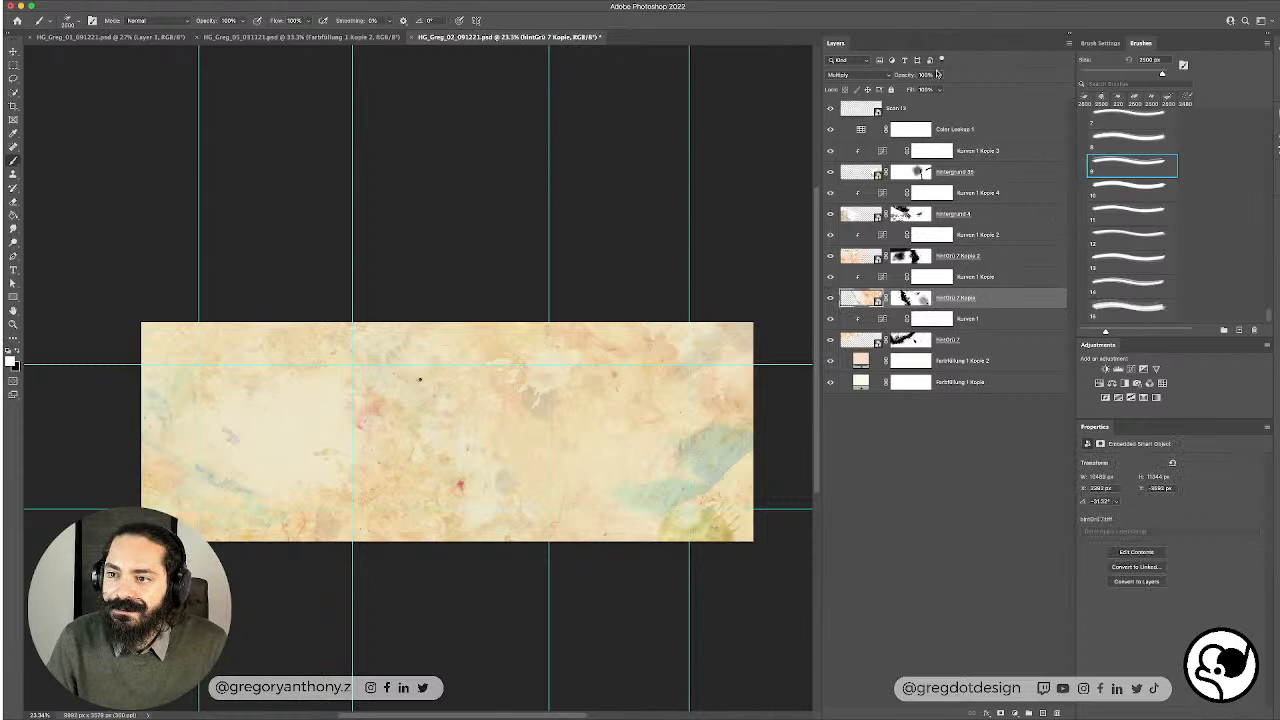
click(938, 74)
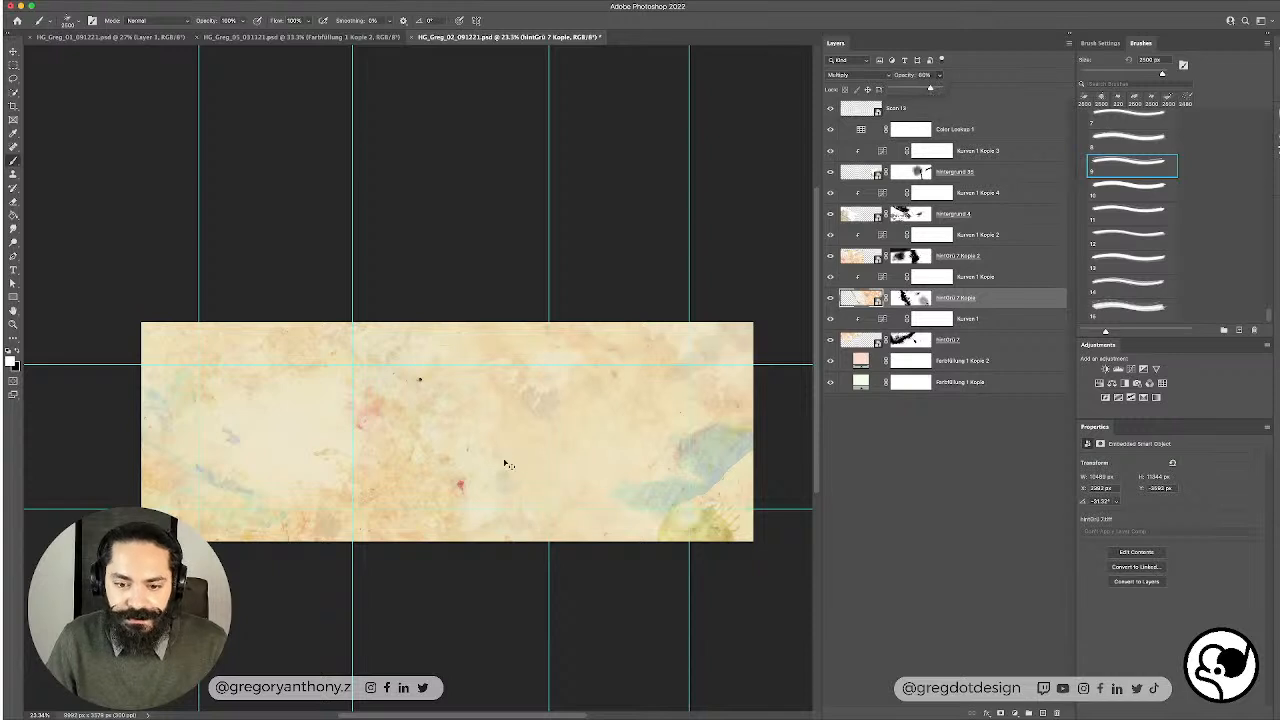
click(992, 256)
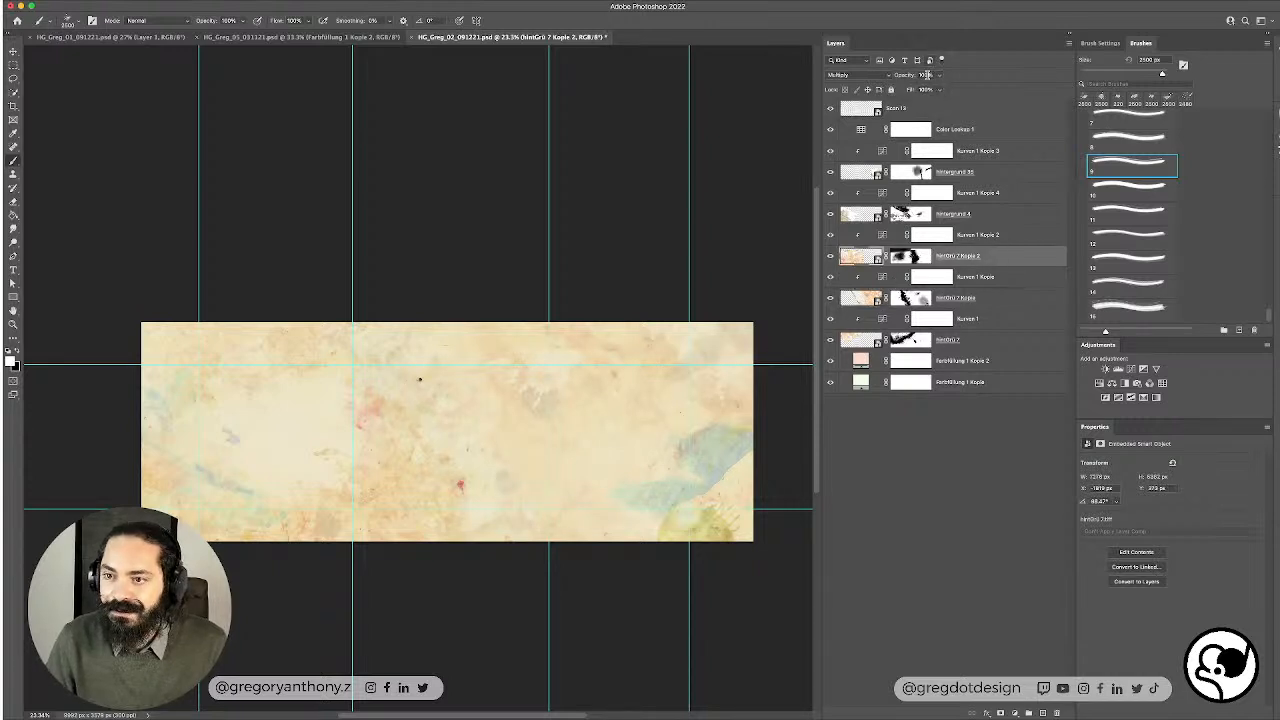
click(938, 74)
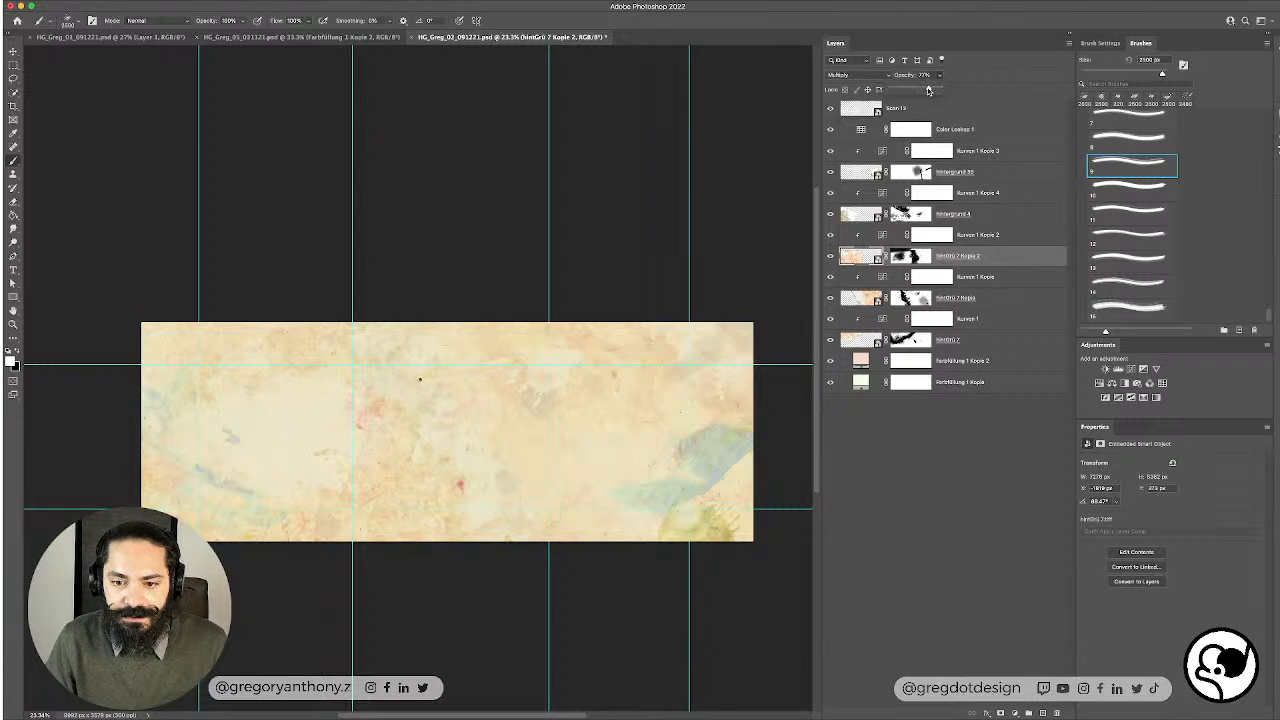
Step: Recolour the Farbfüllung 1 Kopie 2 fill to light peach with hue 31°, saturation 28% and brightness 100%
click(881, 366)
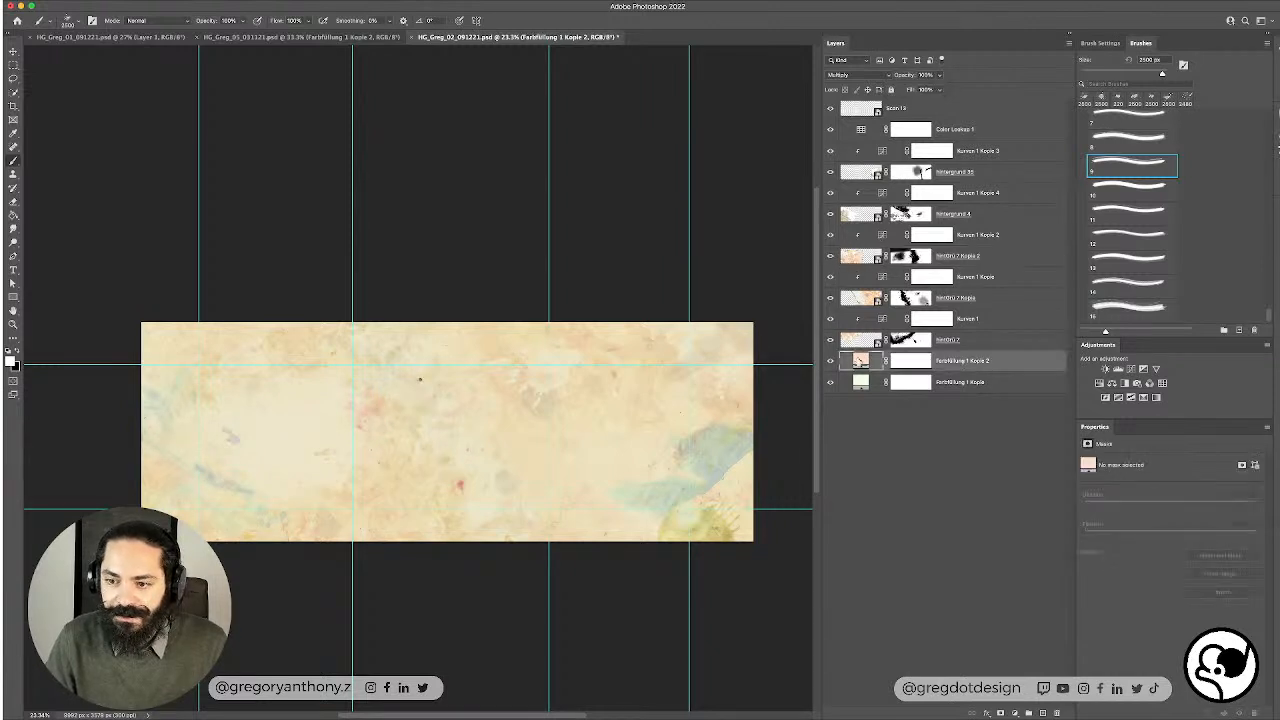
double_click(859, 361)
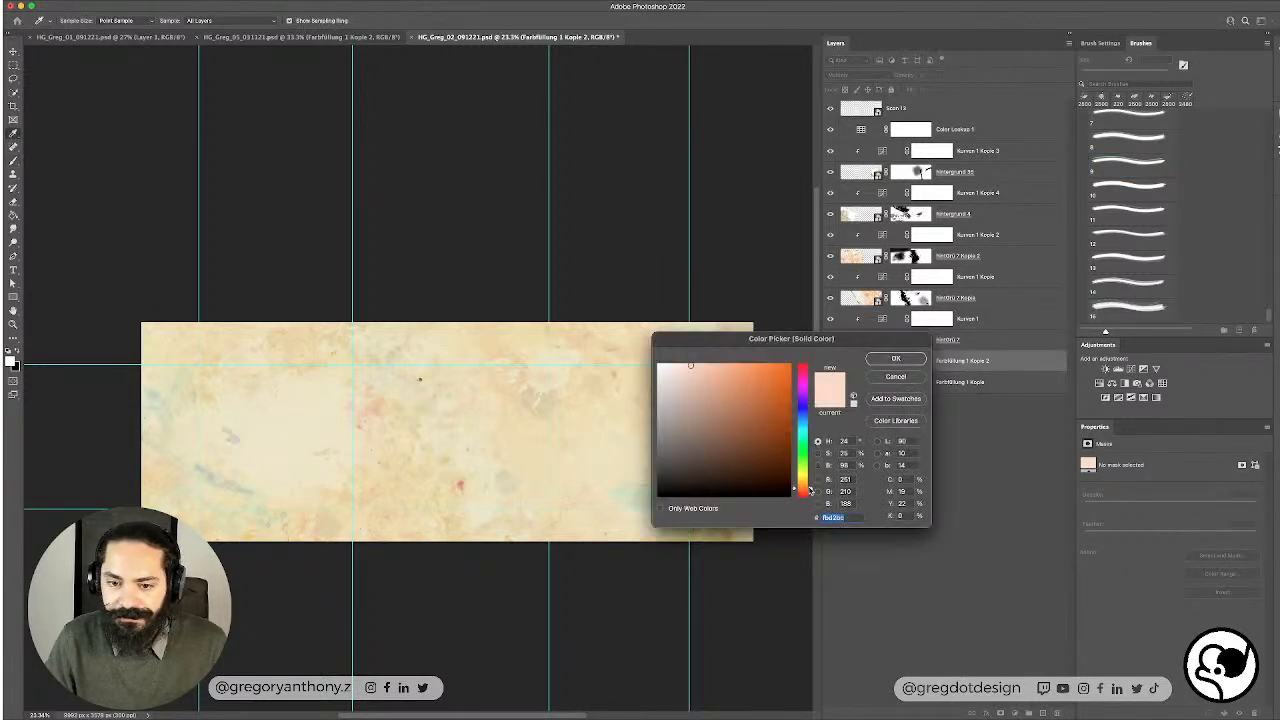
drag(809, 490, 811, 488)
drag(705, 373, 711, 369)
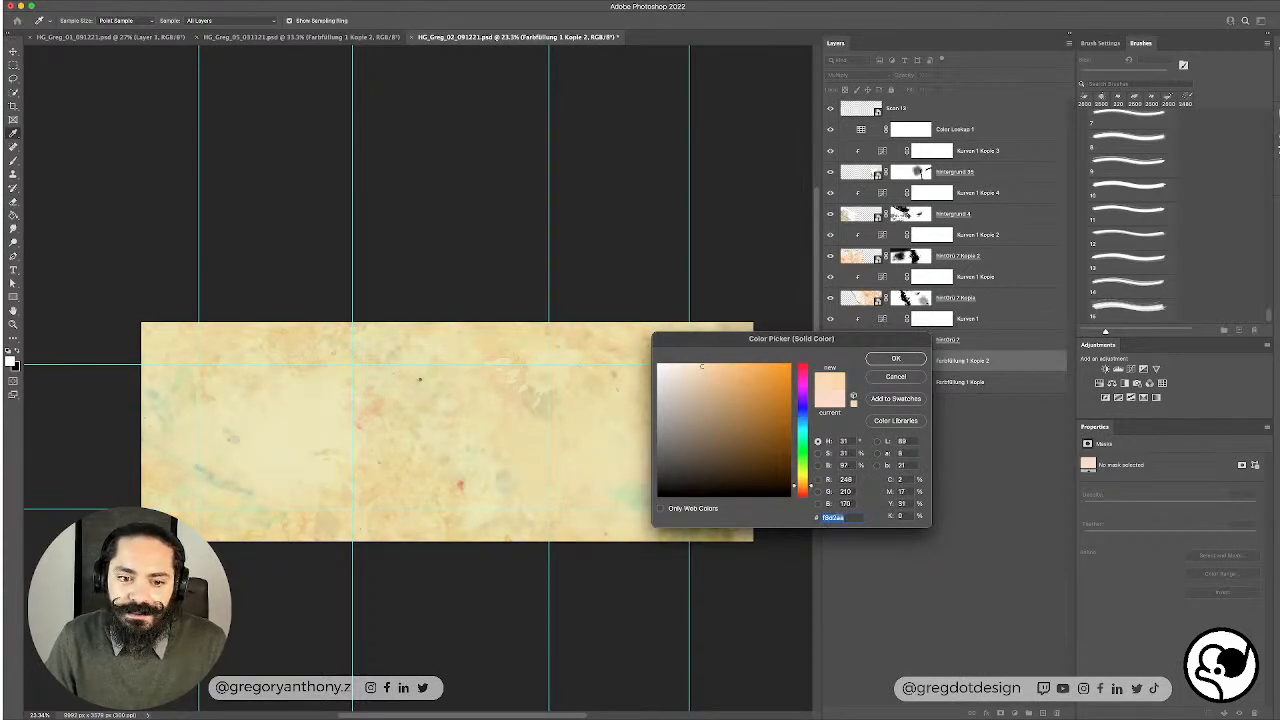
drag(701, 366, 681, 358)
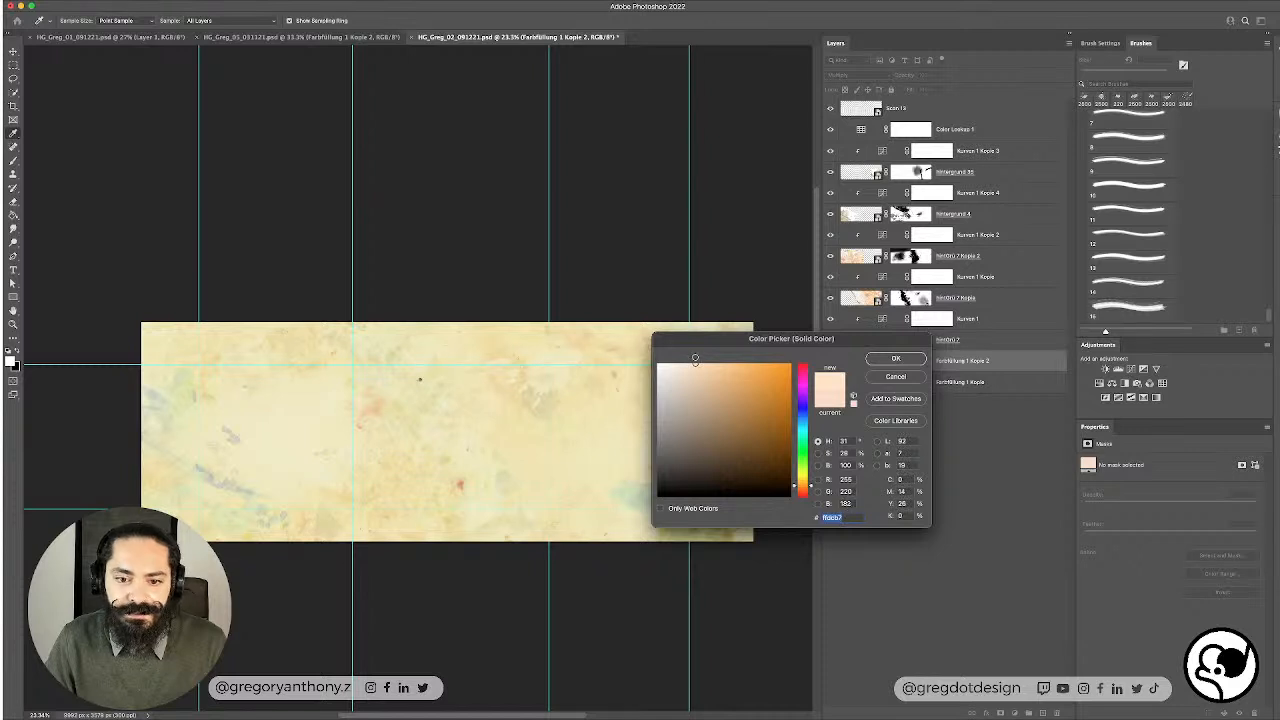
click(895, 358)
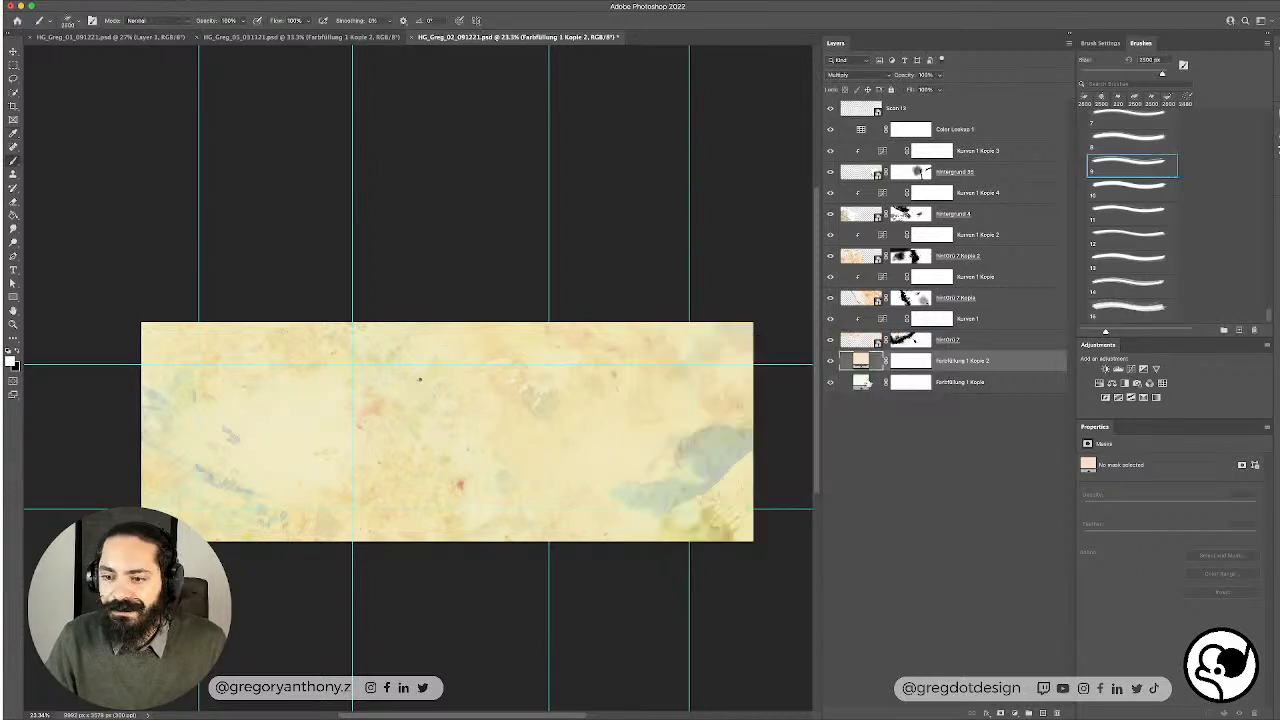
Step: Recolour the Farbfüllung 1 Kopie fill to pale yellow with hue 64°, saturation 13% and brightness 100%
double_click(863, 382)
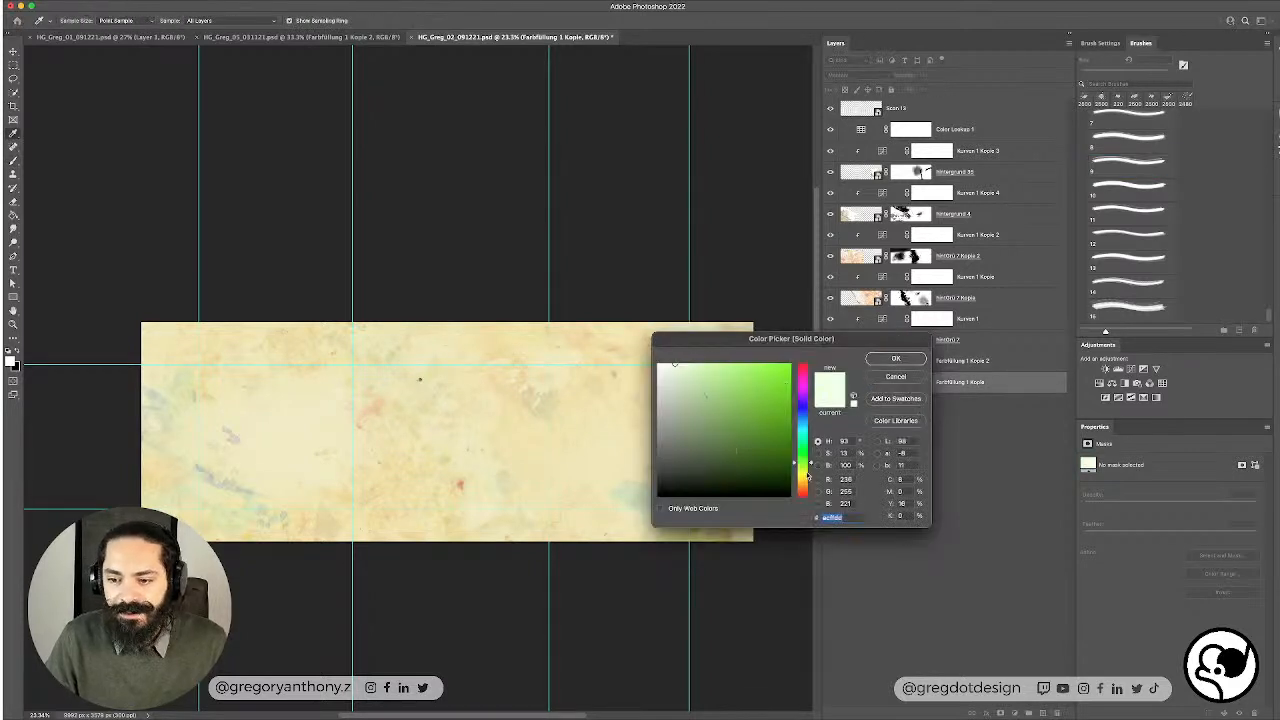
drag(808, 474, 810, 468)
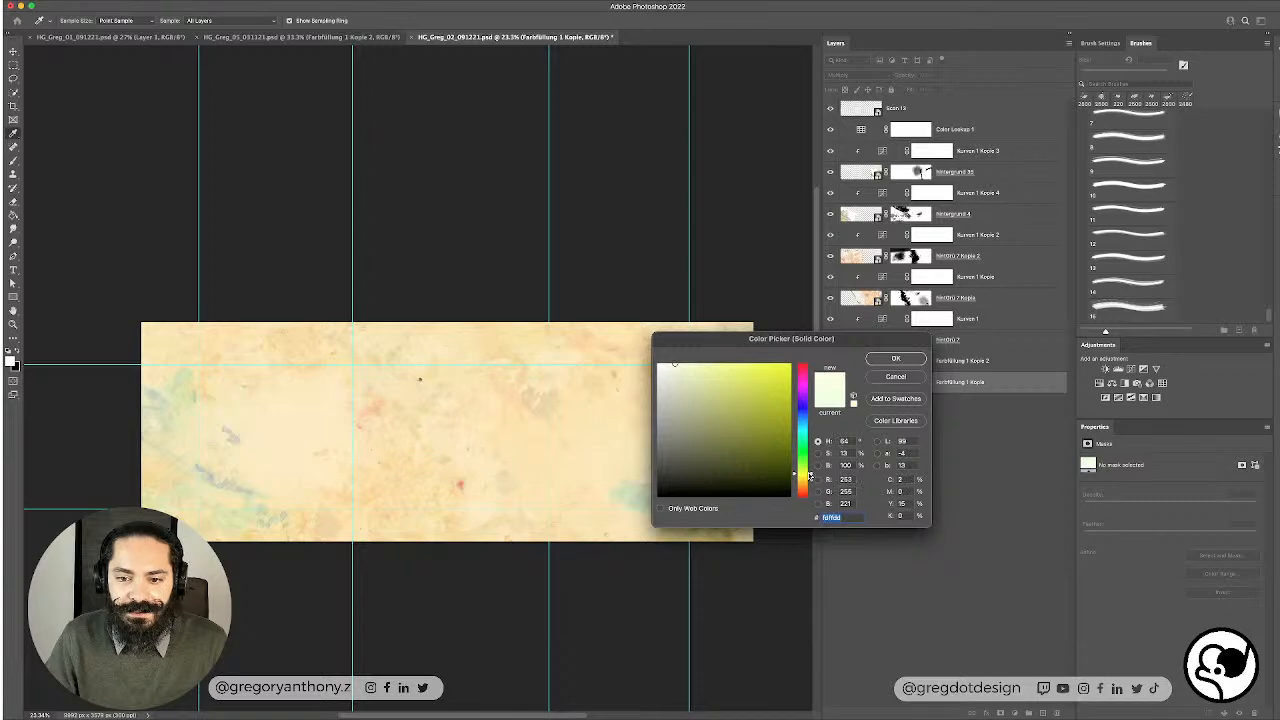
click(895, 360)
key(b)
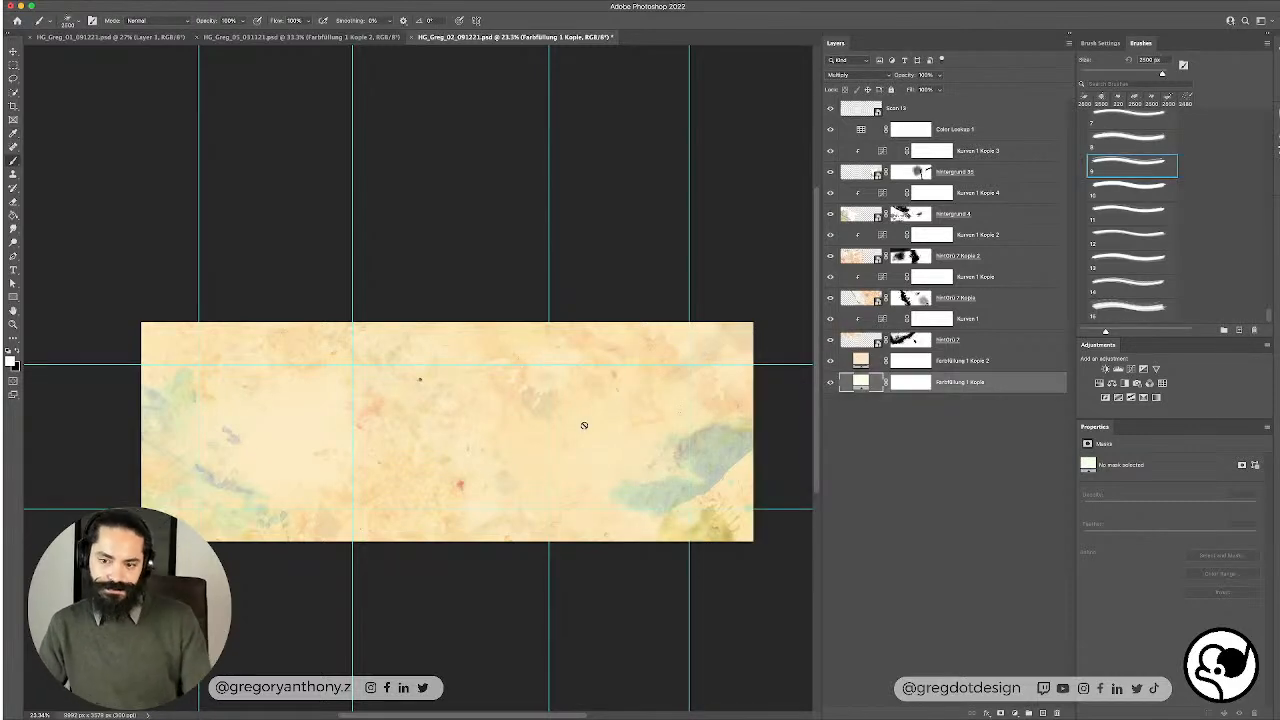
Step: Examine the recoloured banner close up and as a whole, and compare it with the other open banner document
scroll(275, 406, up, 3)
scroll(281, 404, up, 3)
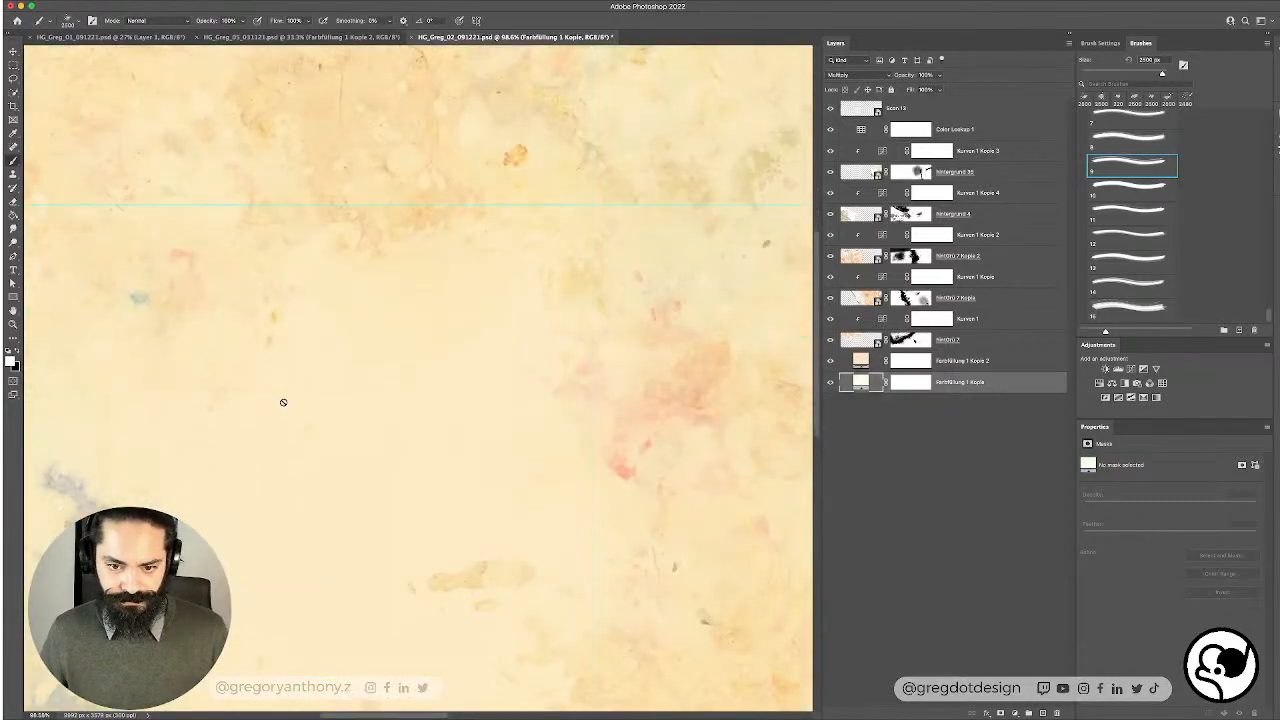
scroll(280, 400, down, 3)
scroll(380, 394, down, 1)
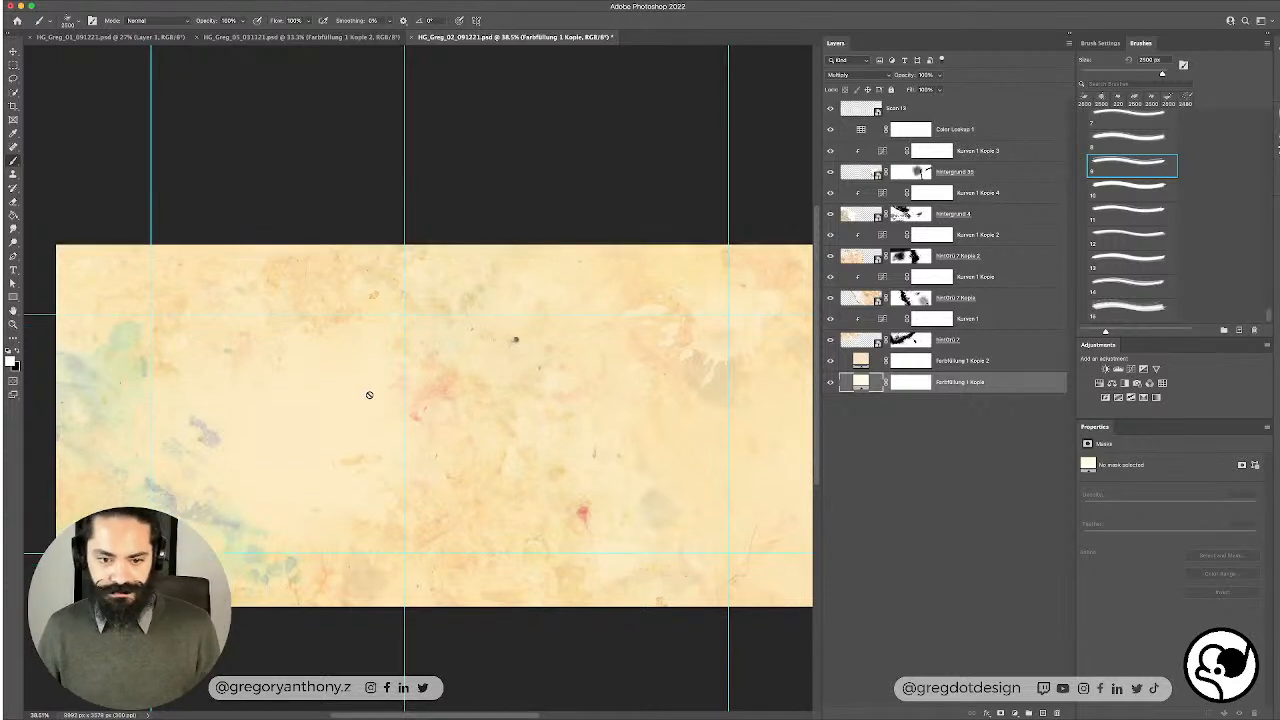
scroll(481, 406, down, 3)
scroll(481, 406, down, 2)
scroll(481, 406, right, 3)
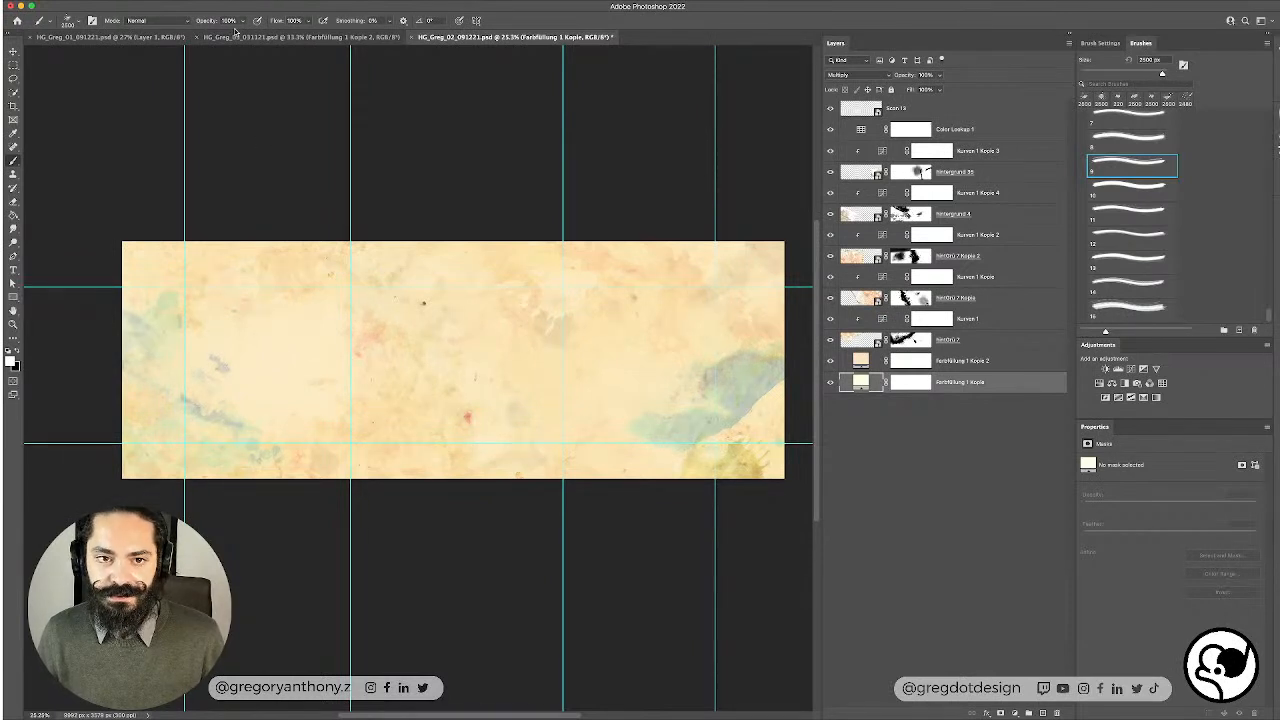
click(300, 36)
click(493, 37)
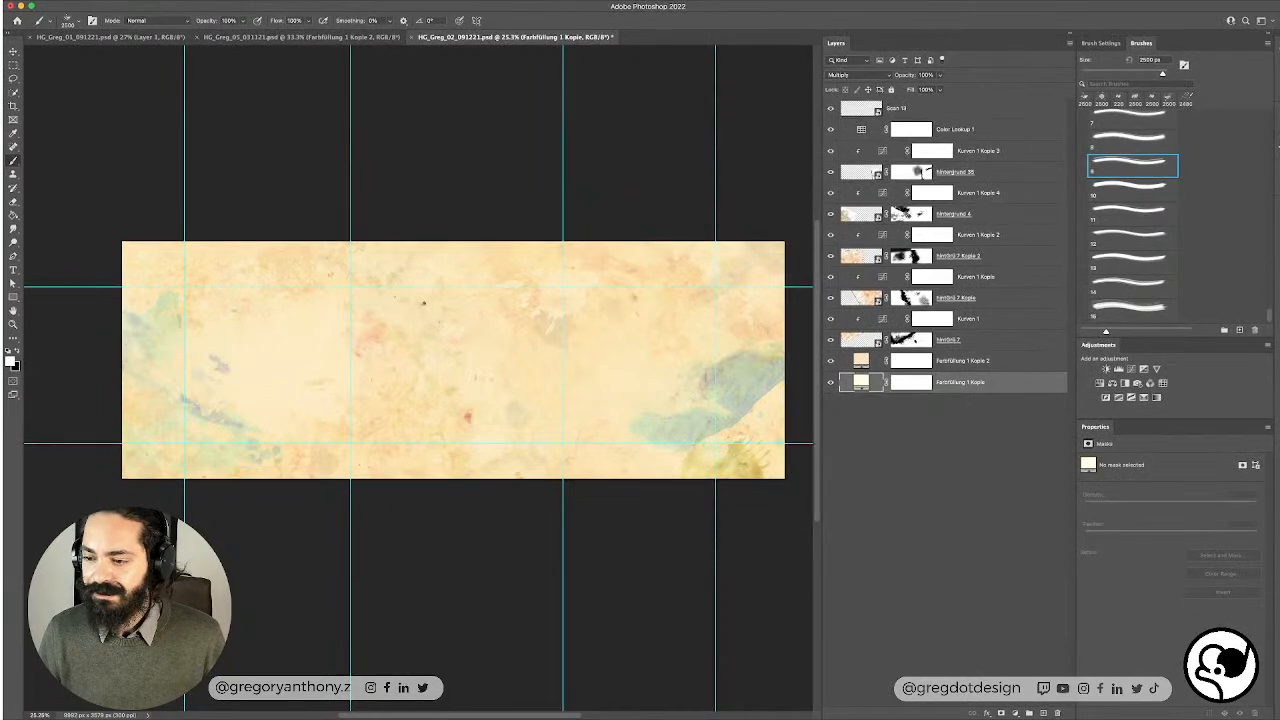
Step: Switch to Finder, preview a finished banner JPG from the 031121_JPEG folder, and inspect the current banner's lower right corner for comparison
key(super+Tab)
drag(555, 2, 783, 690)
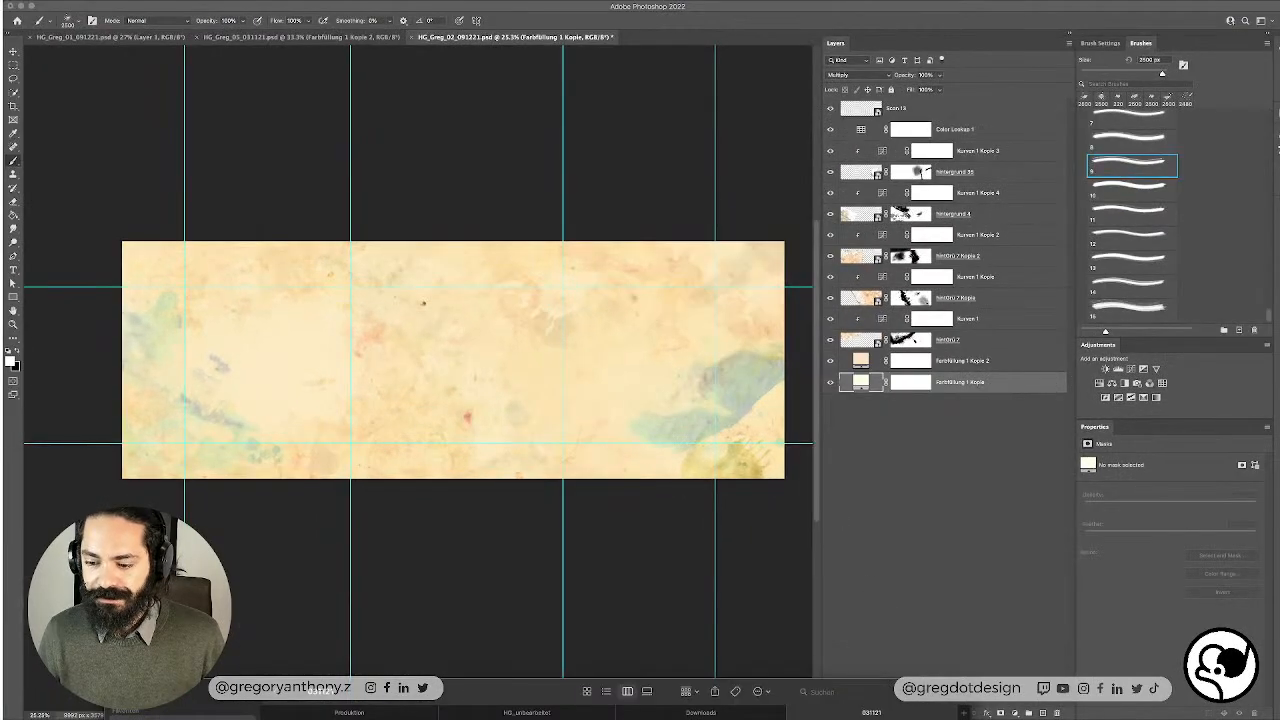
key(Left)
key(Right)
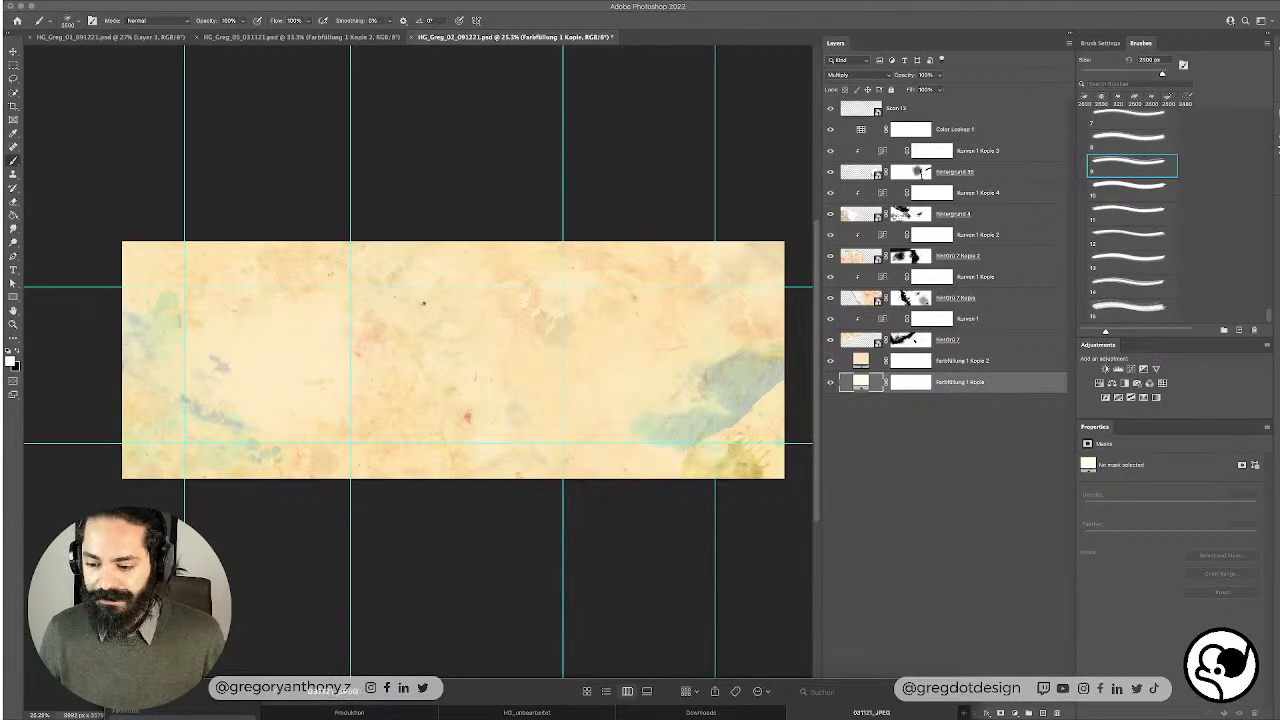
scroll(757, 470, up, 3)
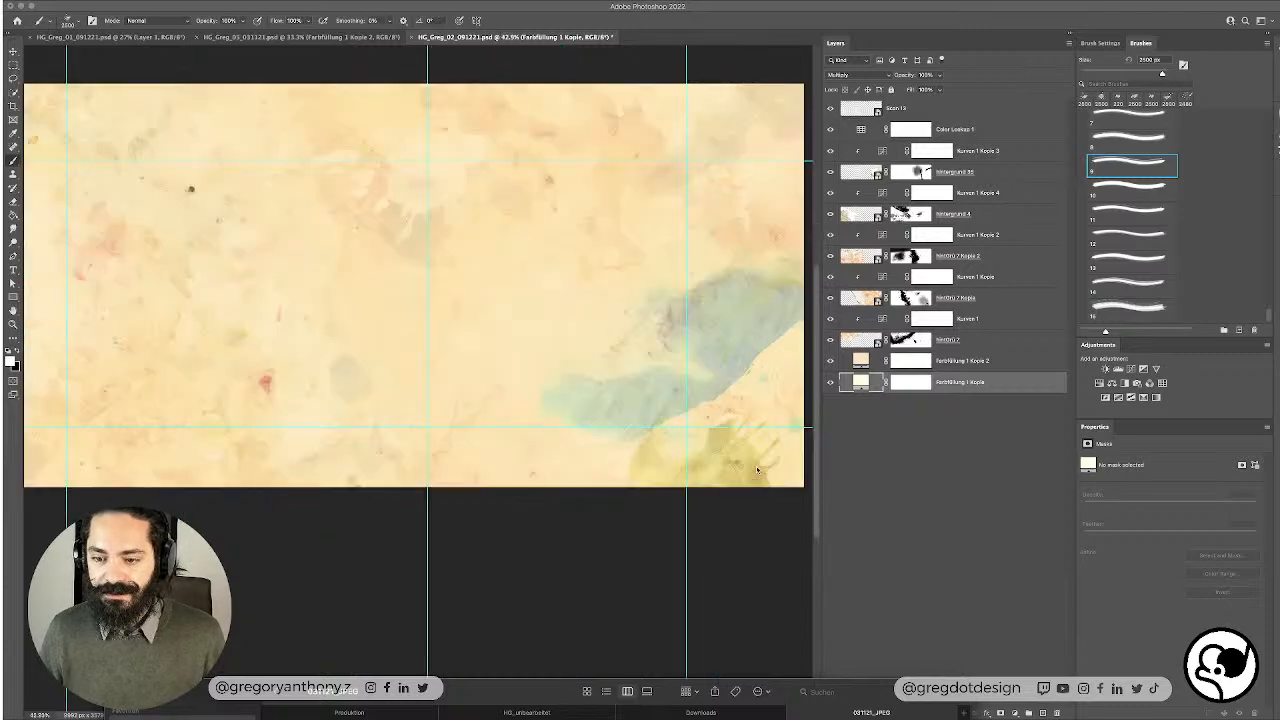
scroll(757, 470, up, 10)
scroll(570, 412, down, 8)
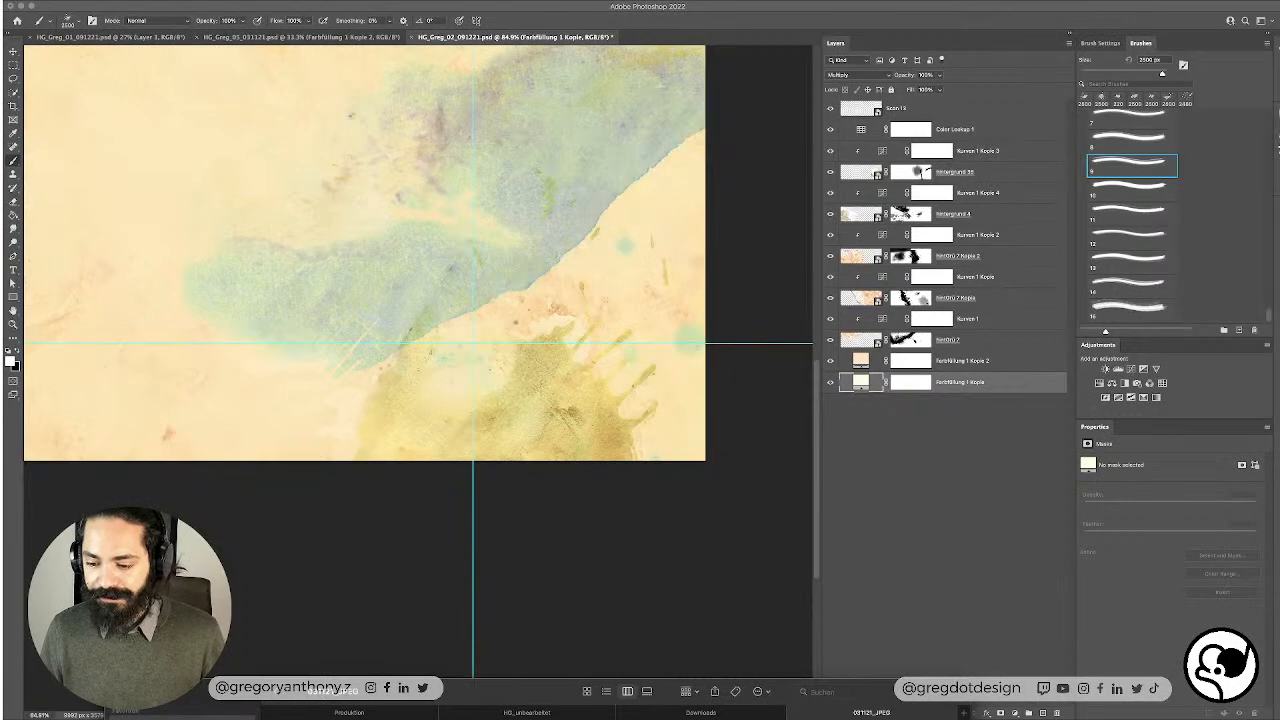
key(space)
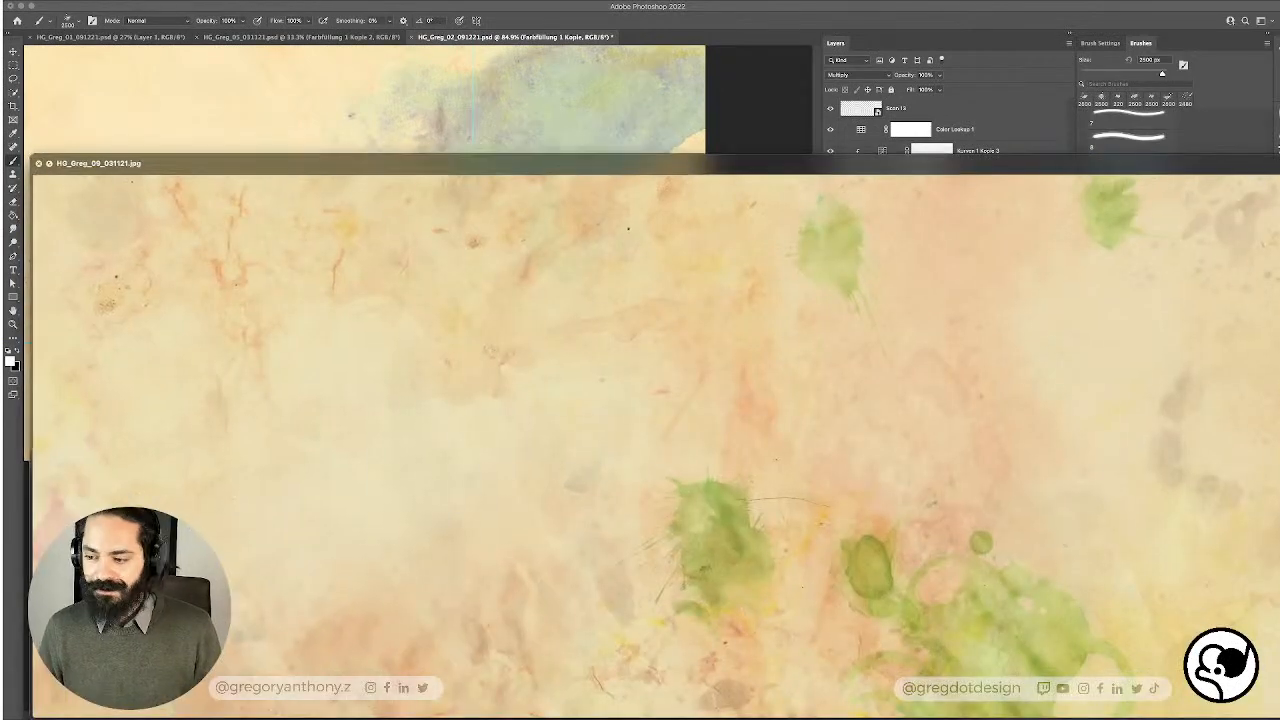
Step: Preview the other finished banner JPGs in the 031121_JPEG folder, including HG_Greg_10, 07, 06, 05, 04 and 02, to compare their textures and colours
key(space)
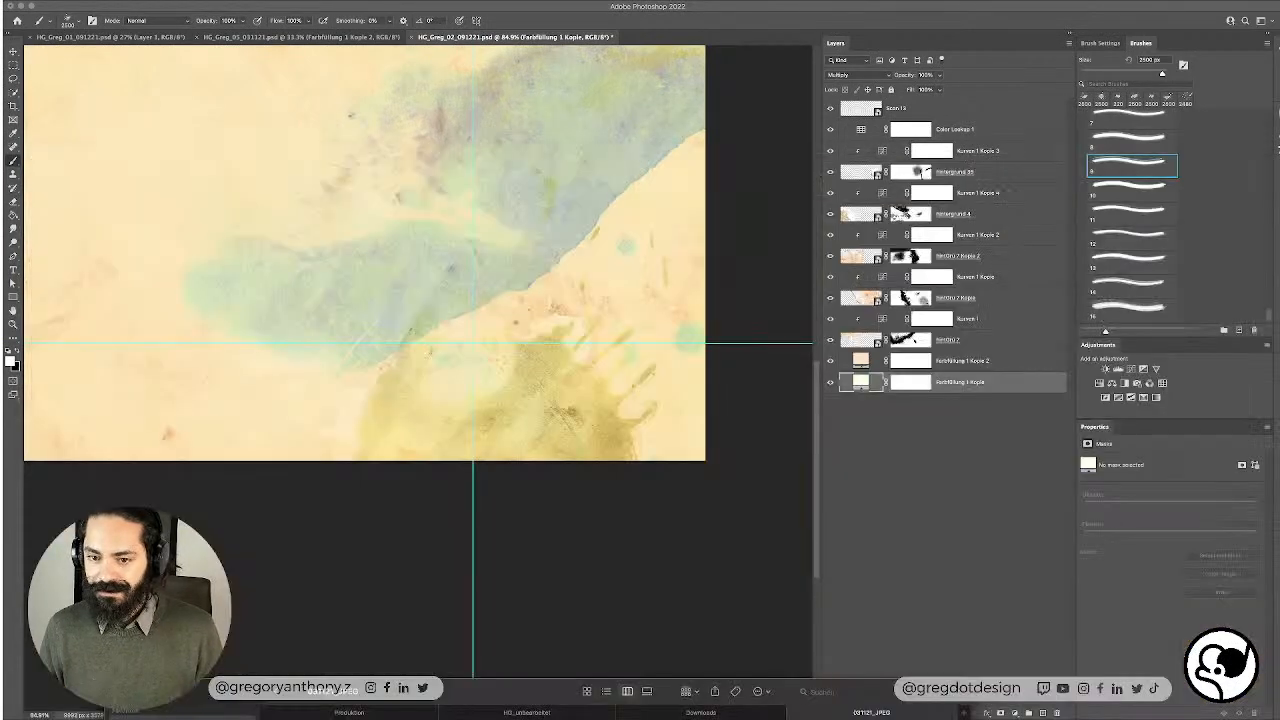
key(space)
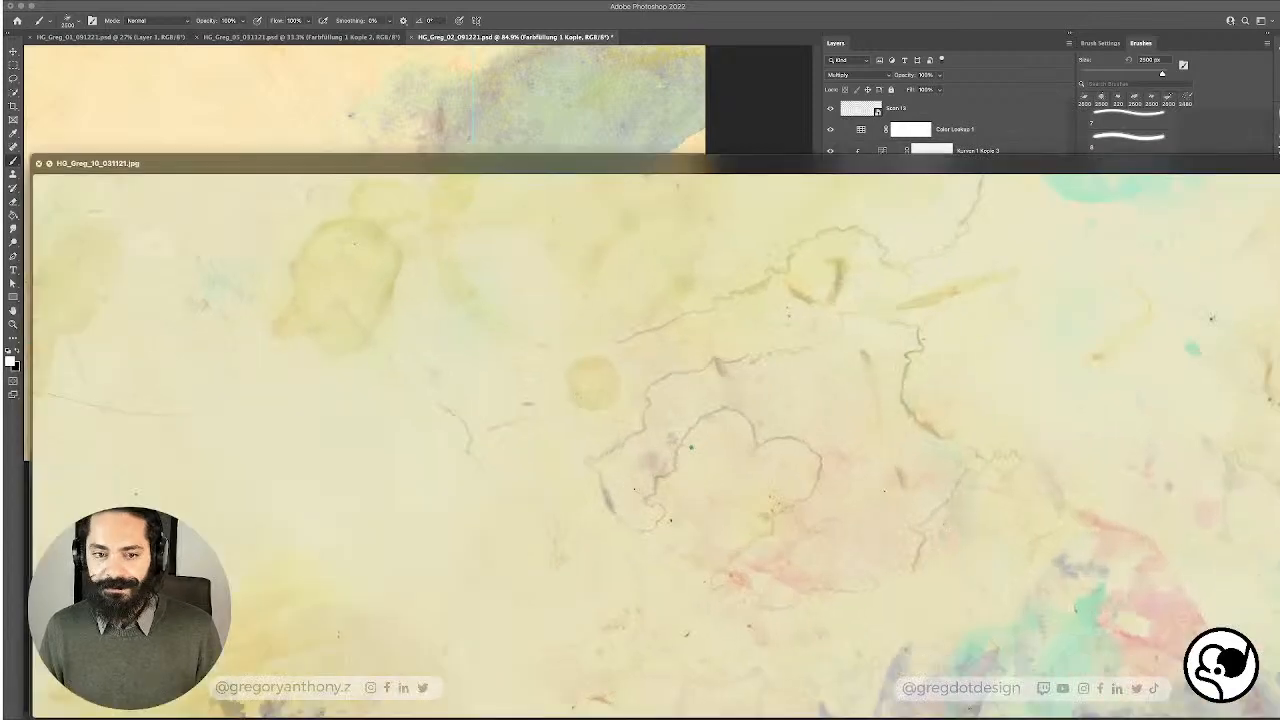
key(space)
key(space)
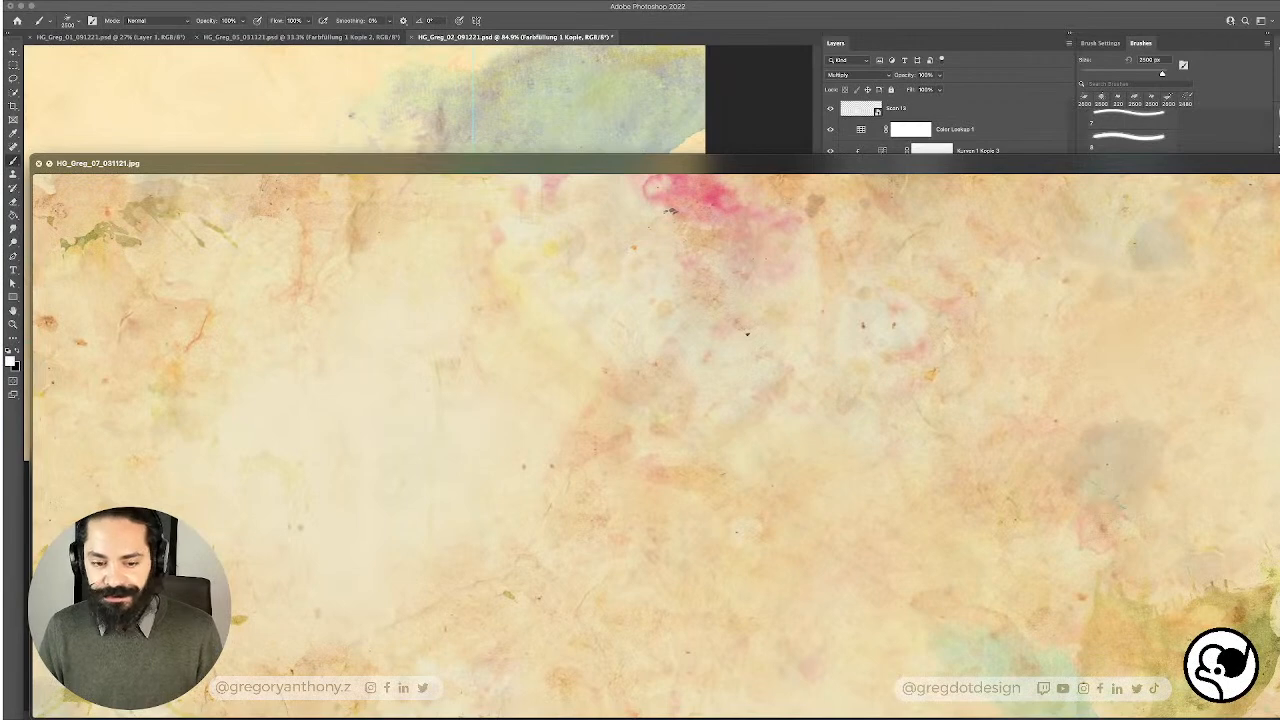
key(space)
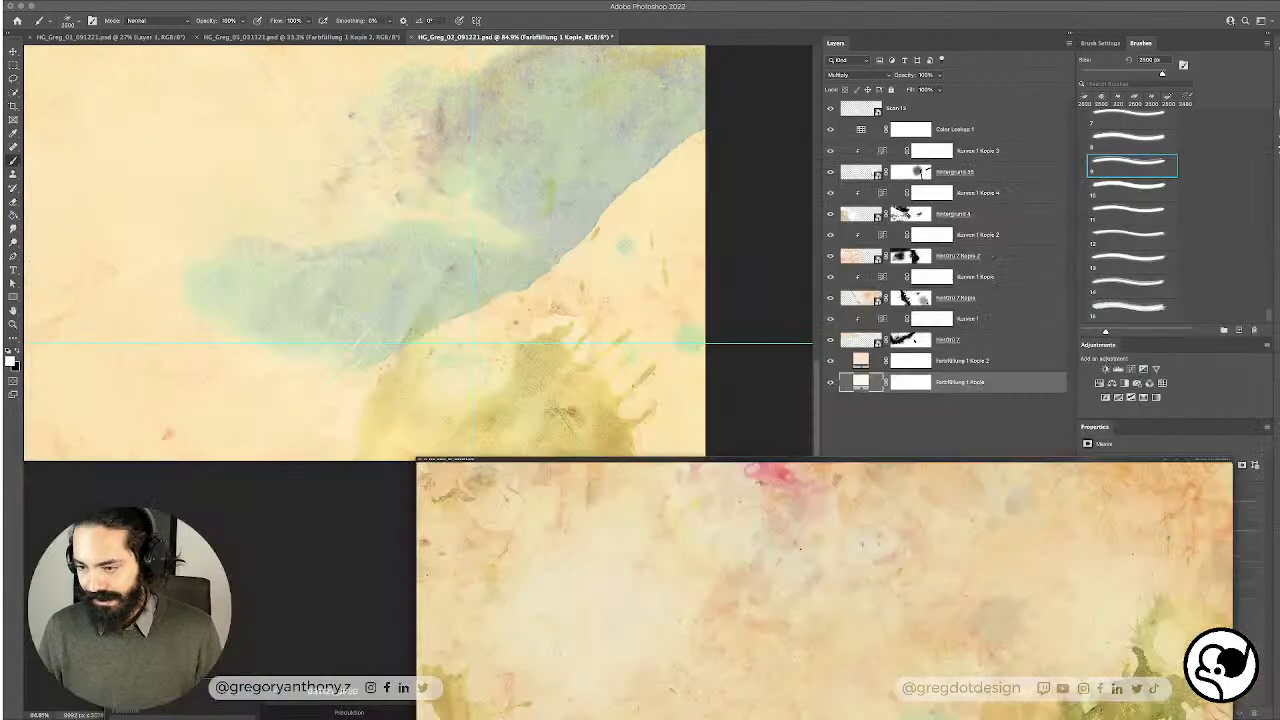
key(space)
key(space)
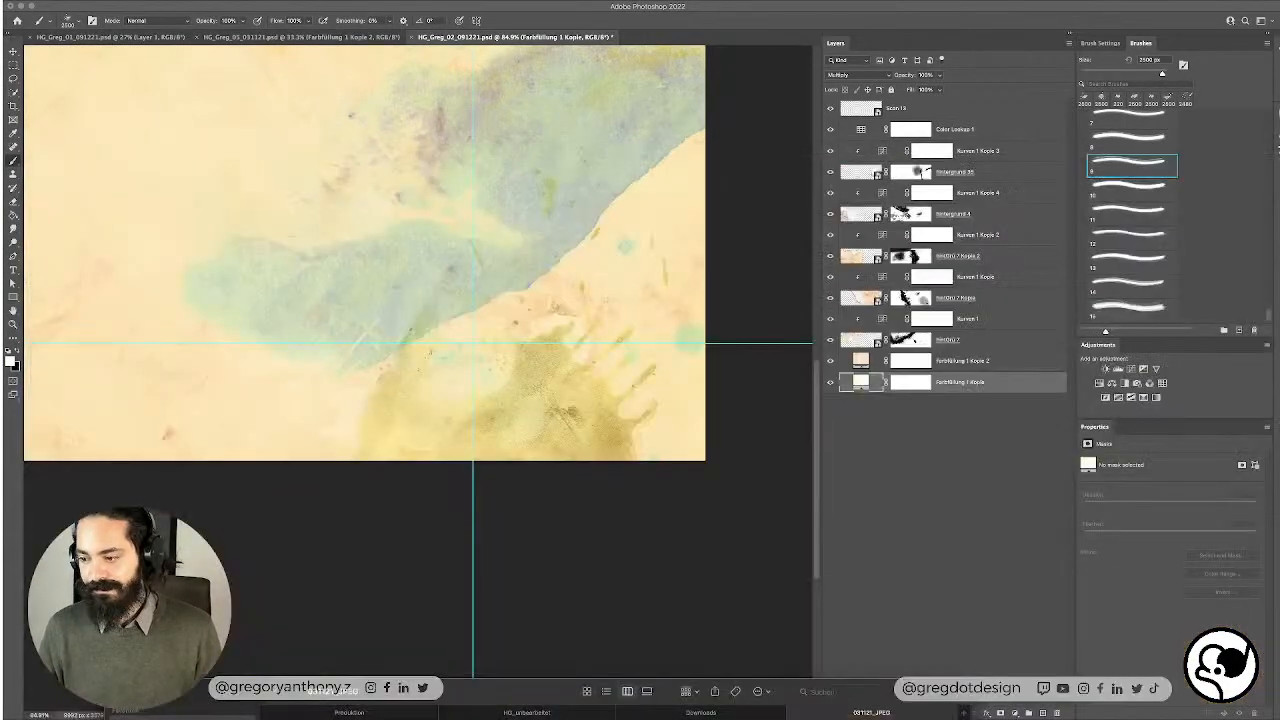
key(space)
key(space)
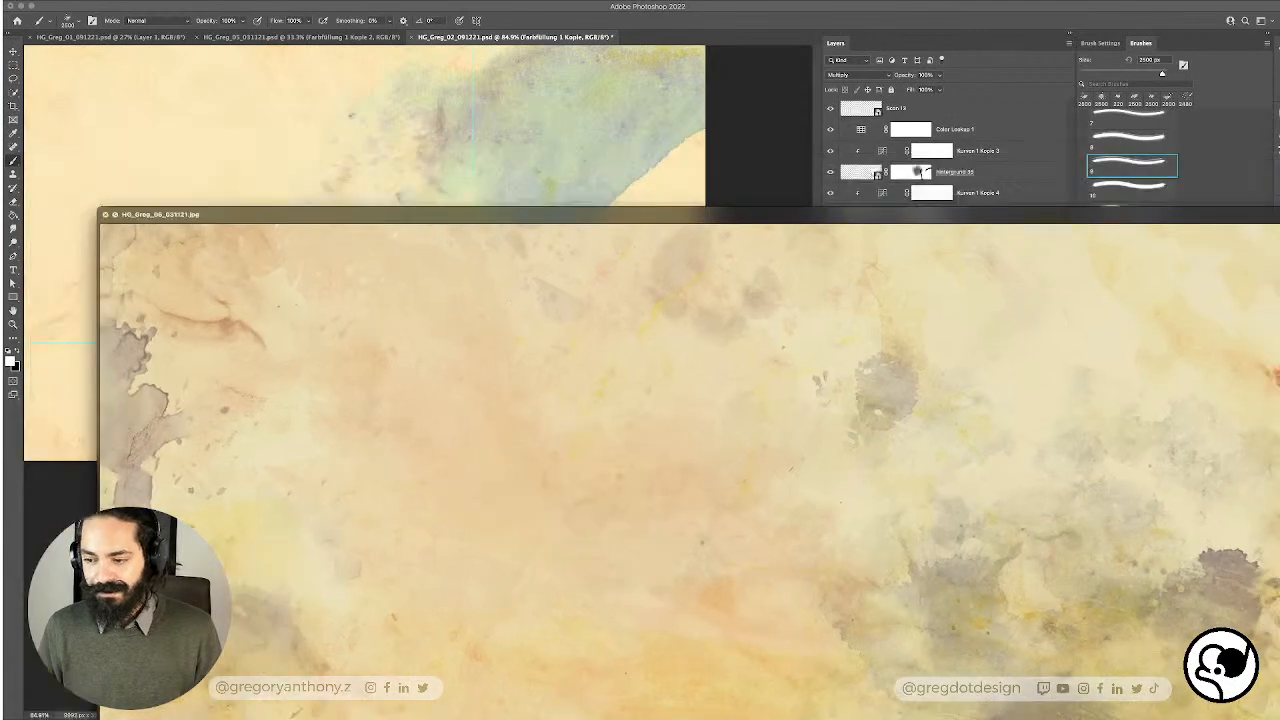
key(space)
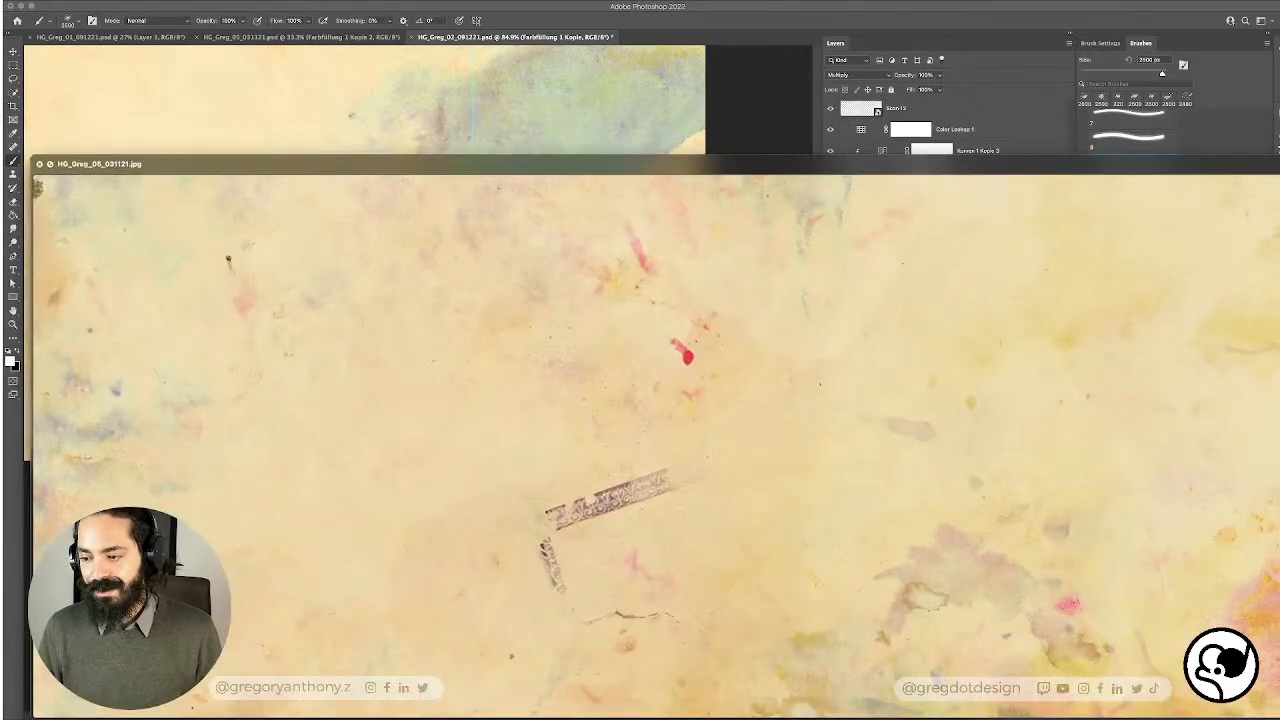
key(space)
key(space)
key(space)
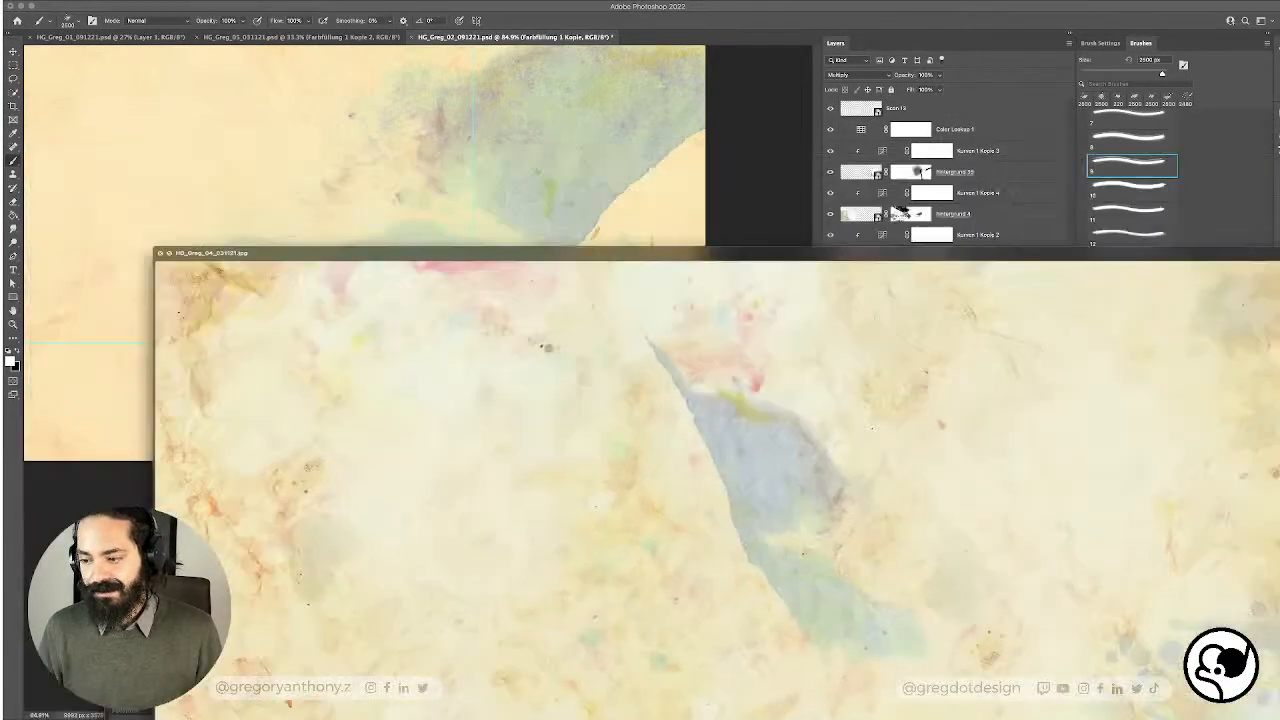
key(space)
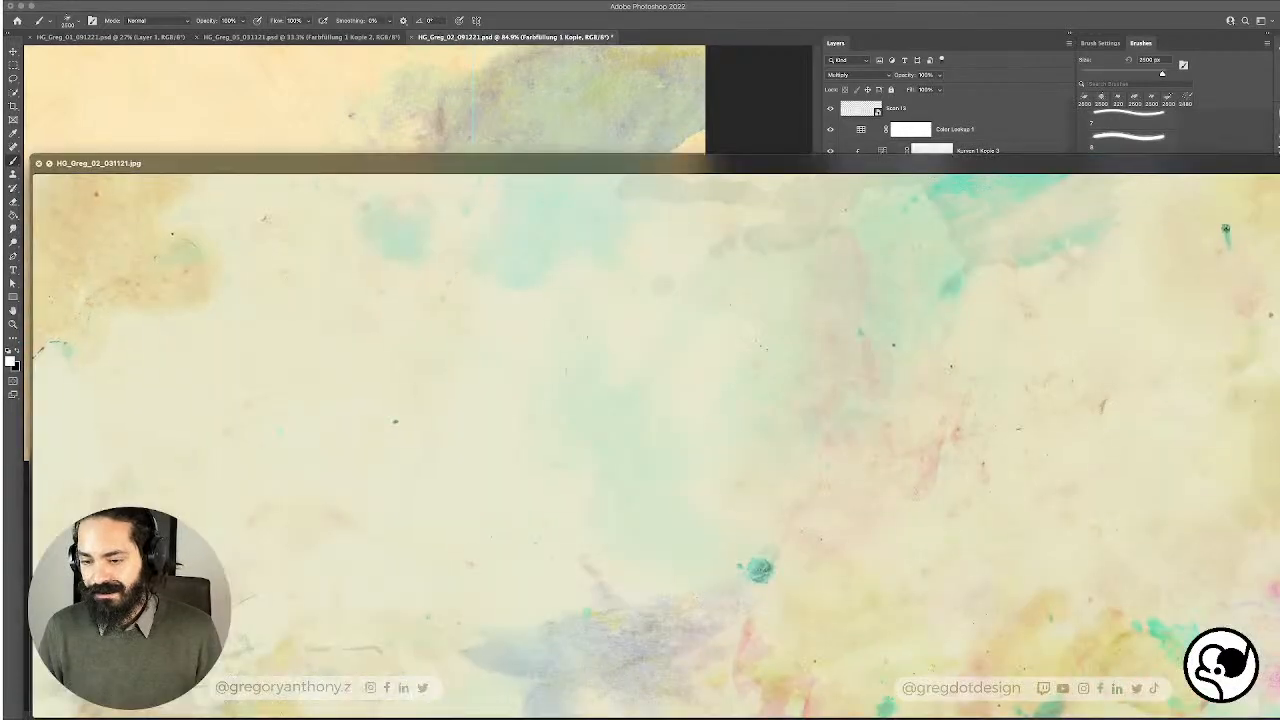
key(space)
key(space)
key(space)
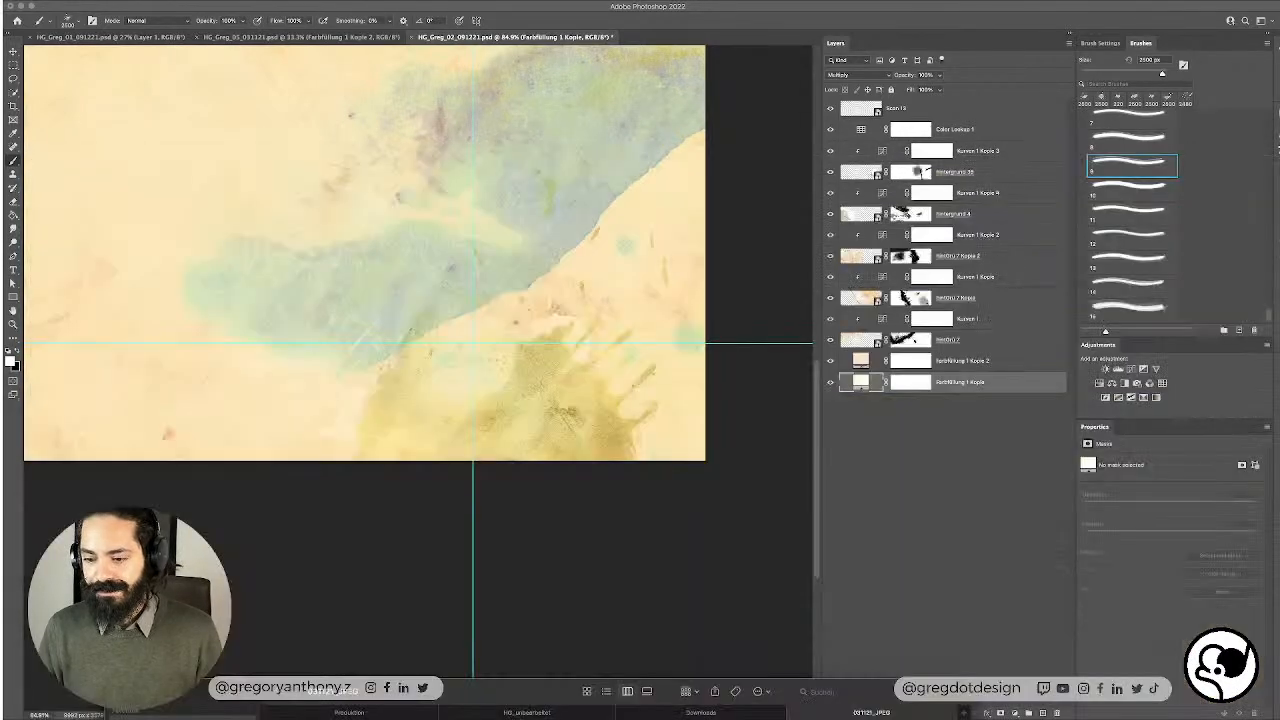
key(space)
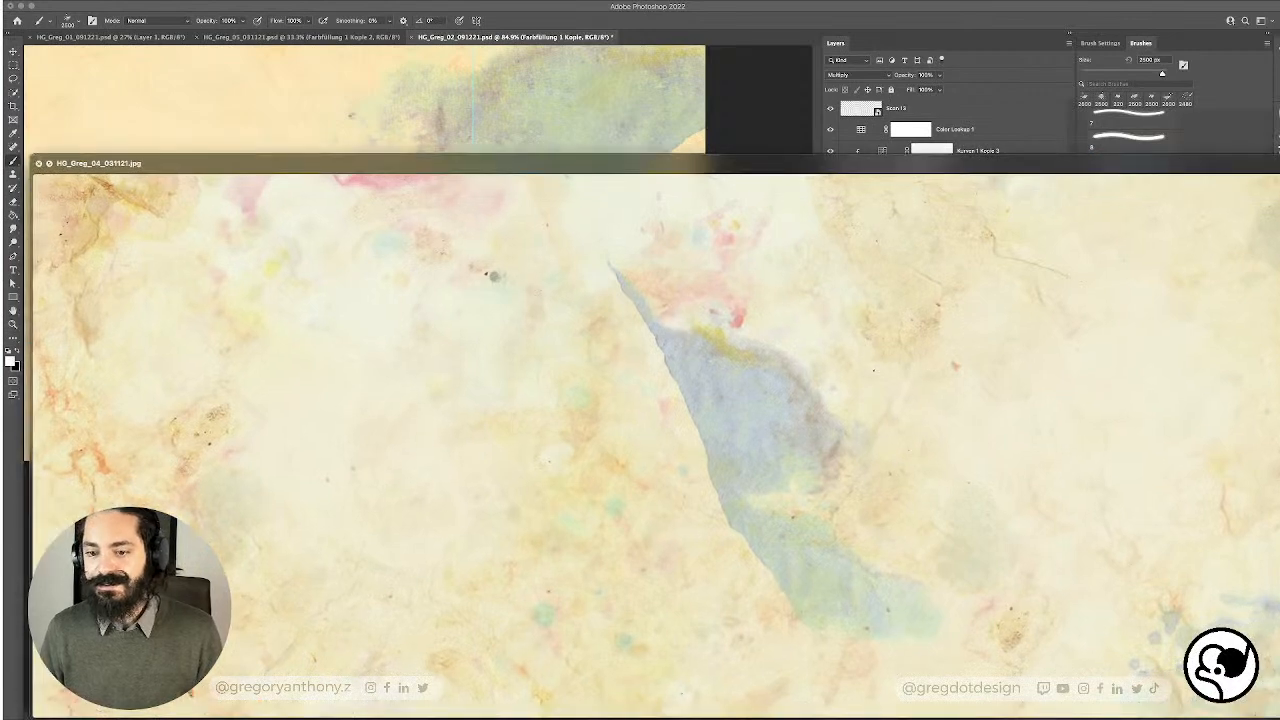
key(space)
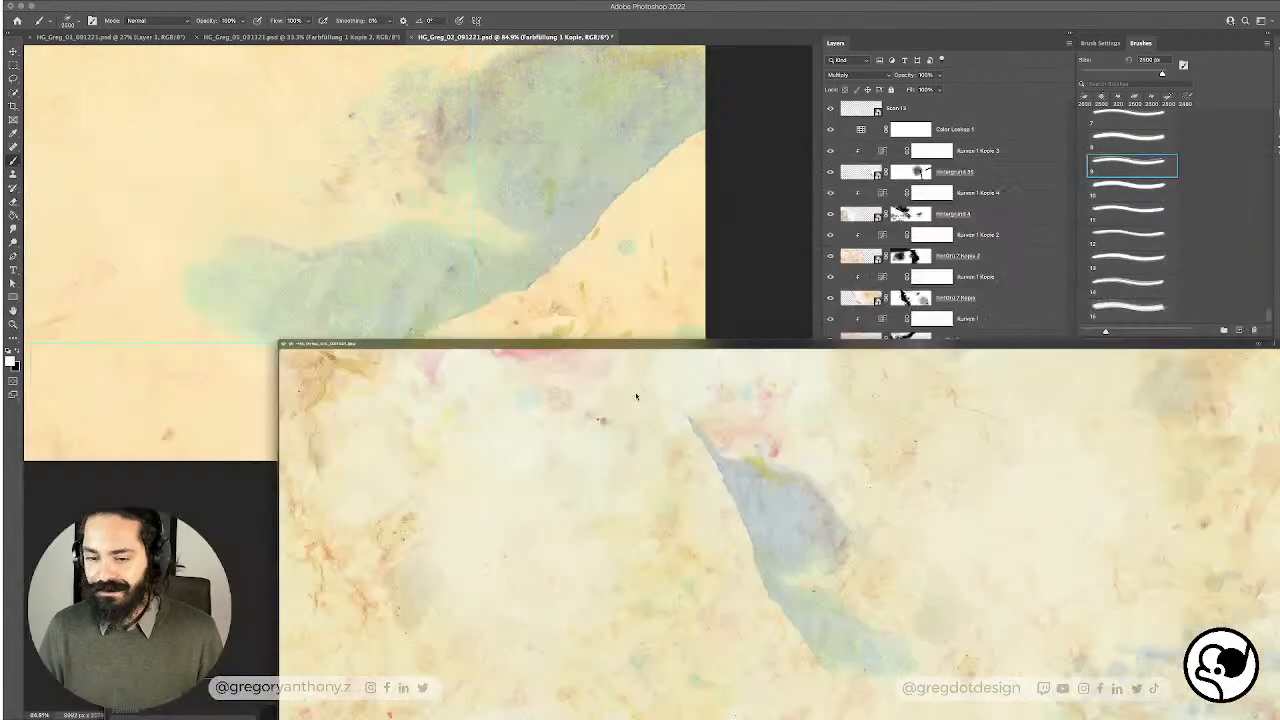
Step: Toggle the visibility of individual texture layers, including Hintergrund 4, Scan 13 and Hintergrund 35, to identify which one holds the blue-green shape
drag(487, 457, 559, 564)
drag(540, 469, 653, 456)
scroll(653, 456, down, 5)
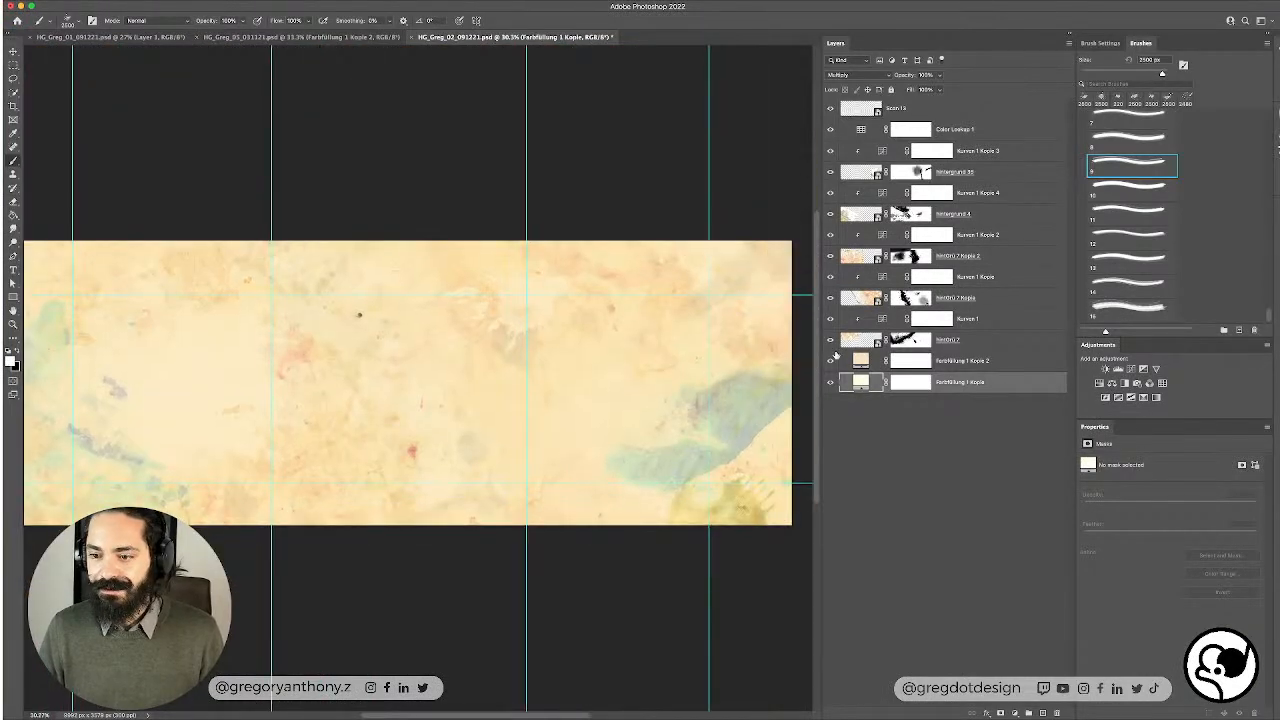
click(830, 214)
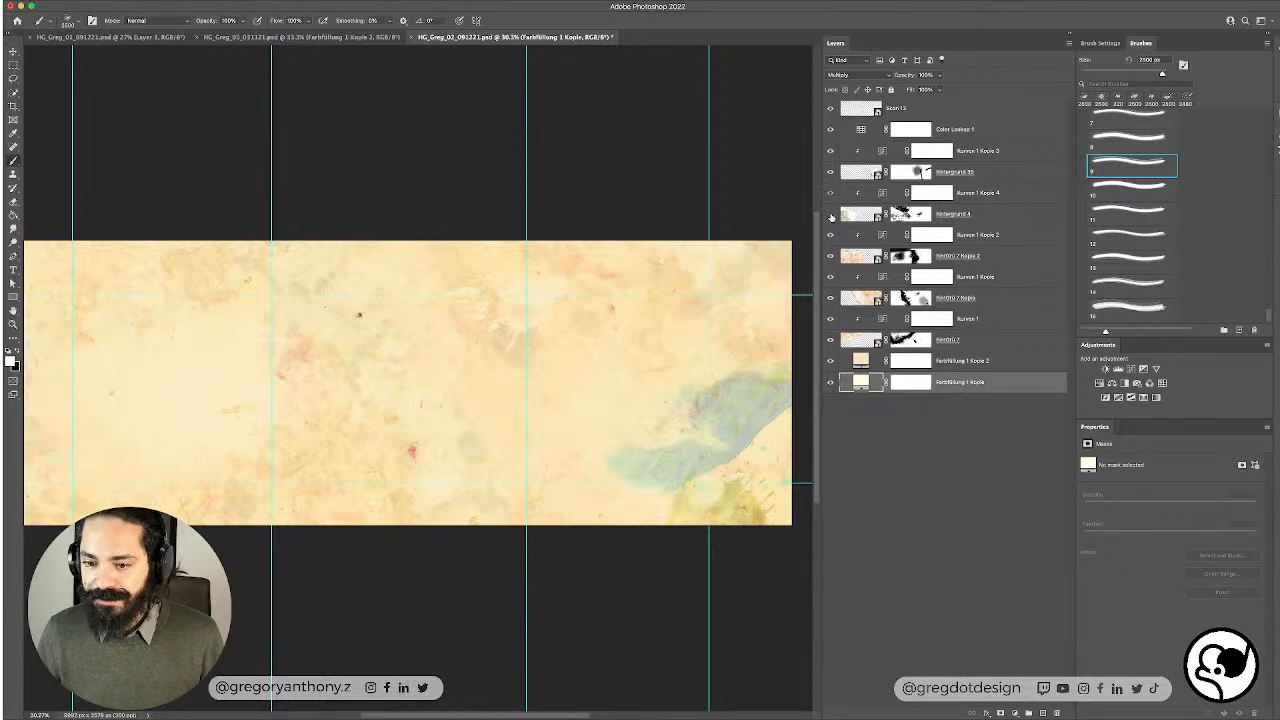
click(830, 214)
click(830, 298)
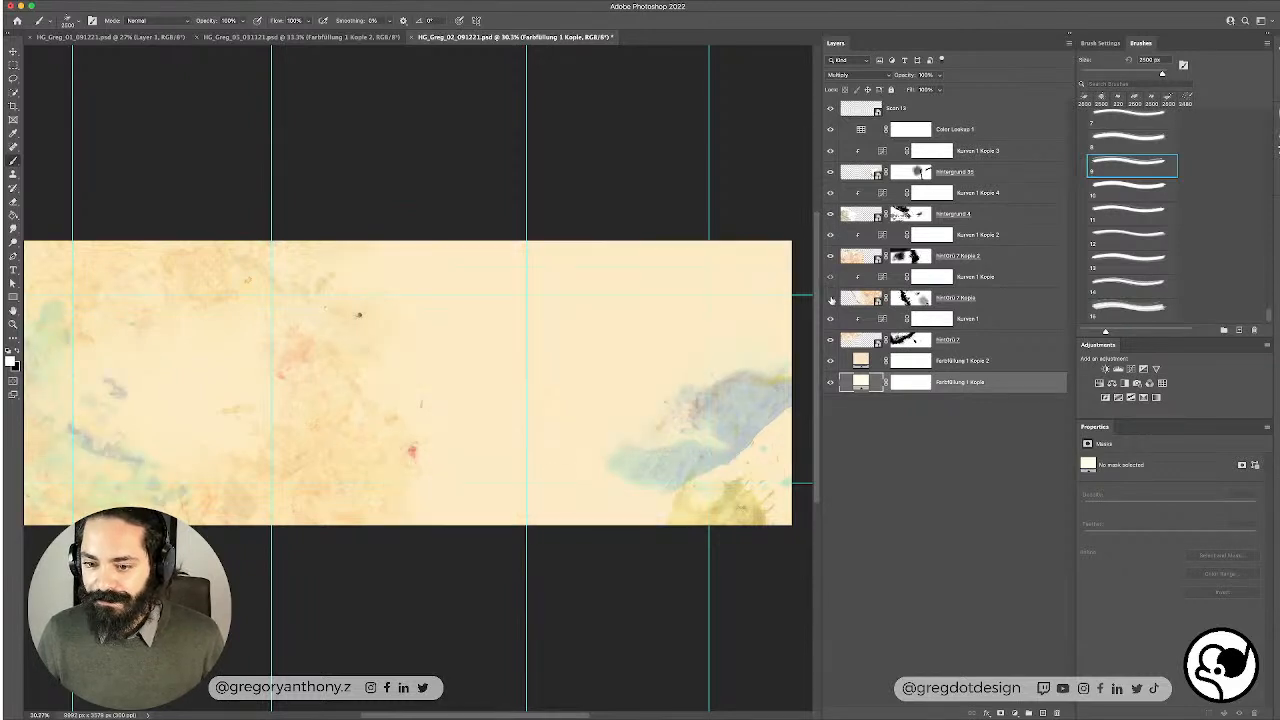
click(830, 298)
click(830, 109)
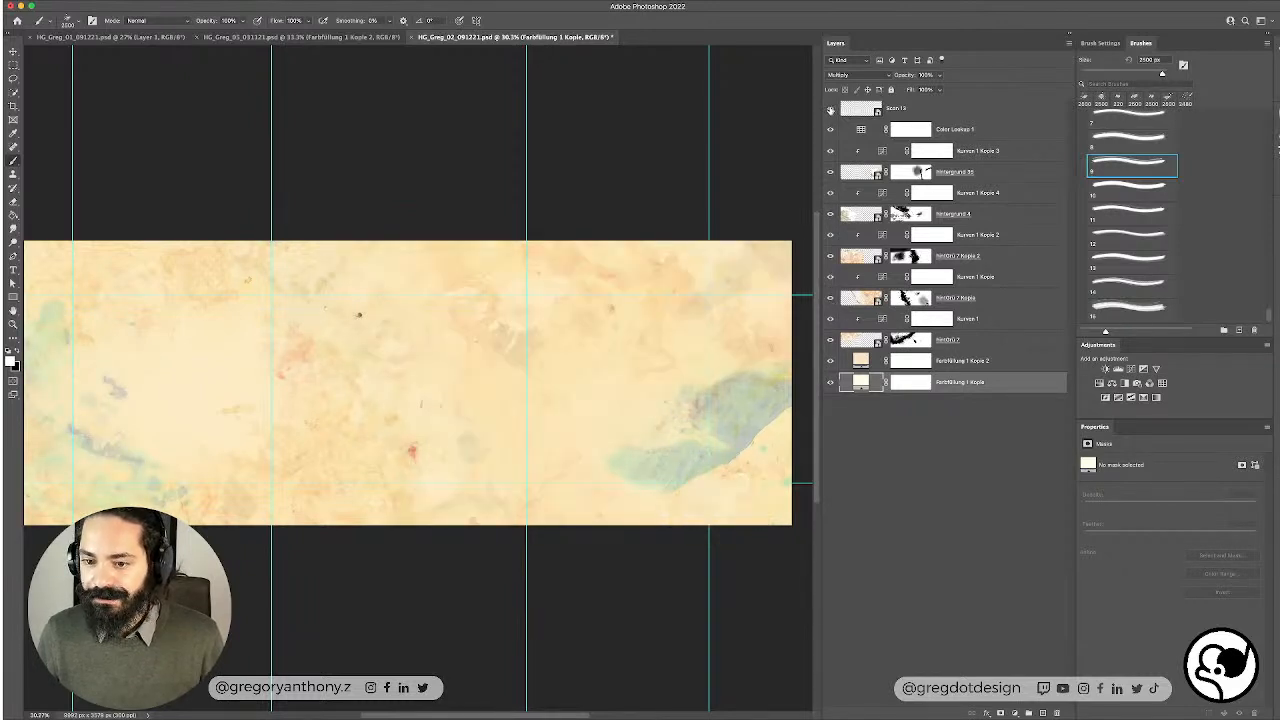
click(830, 109)
click(830, 172)
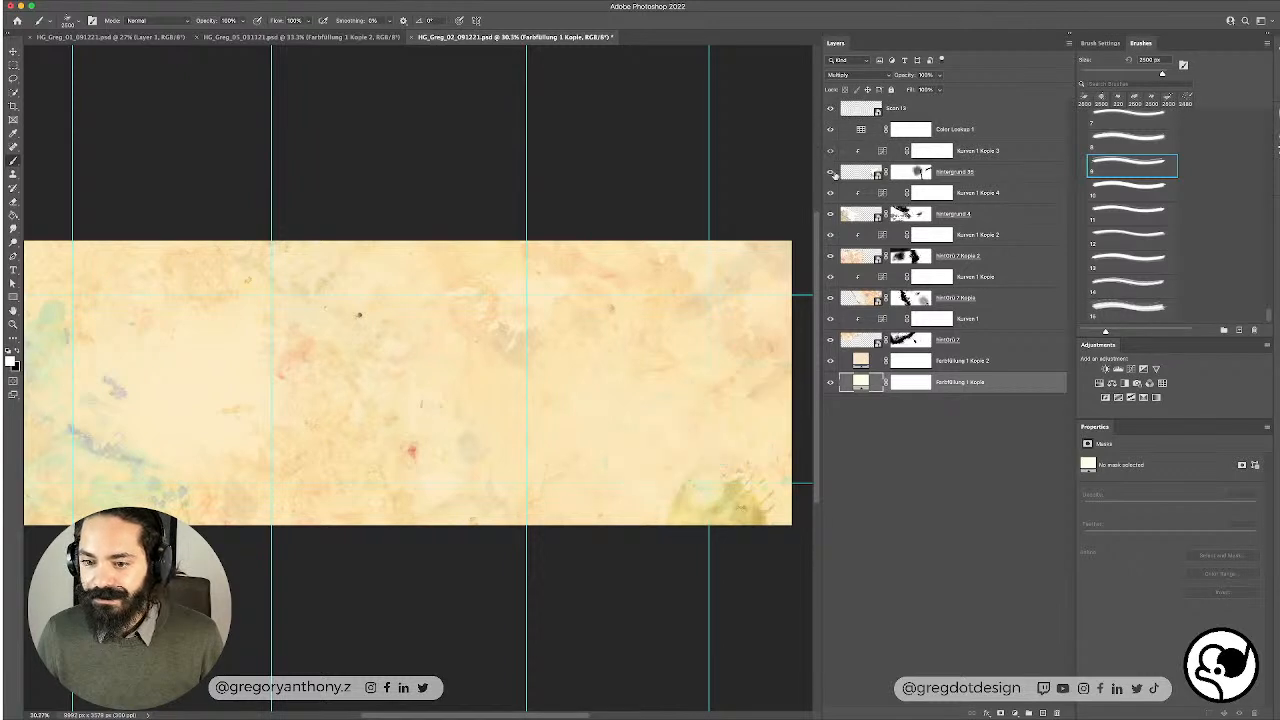
click(830, 172)
click(830, 172)
click(830, 172)
Step: Select the Hintergrund 35 layer that holds the blue-green shape and show the brush tip shape settings
click(998, 150)
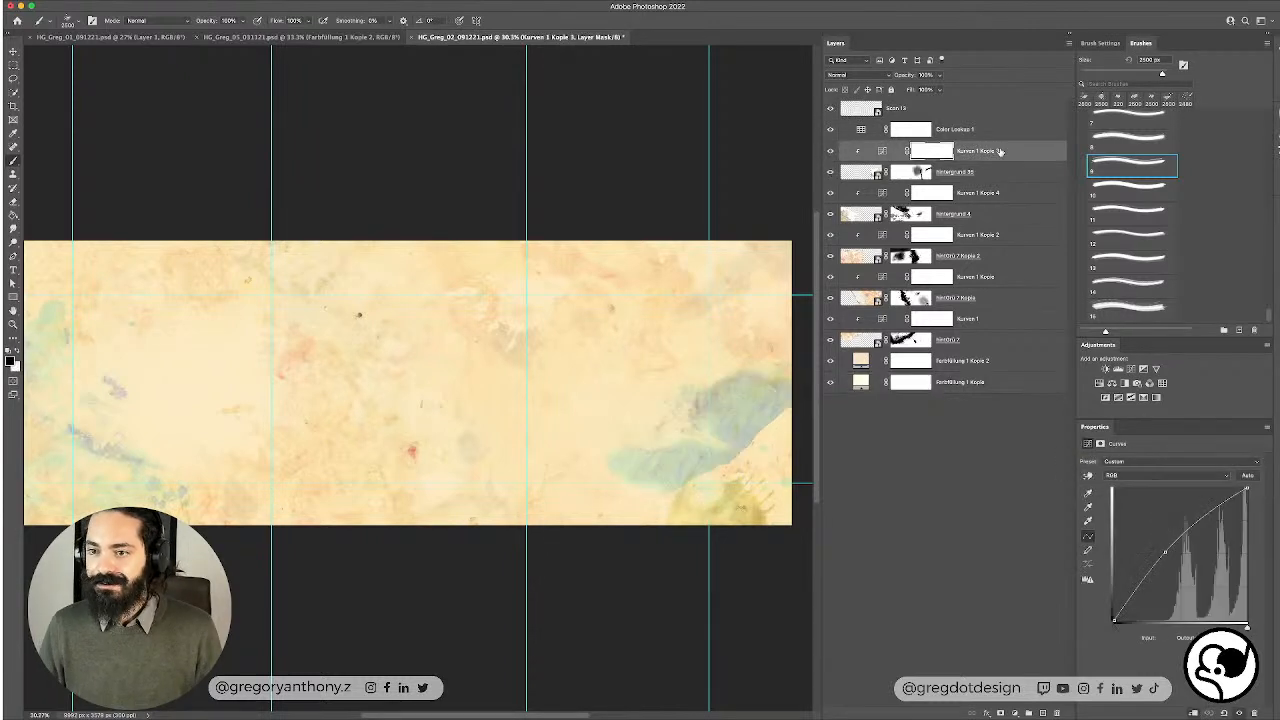
click(1017, 171)
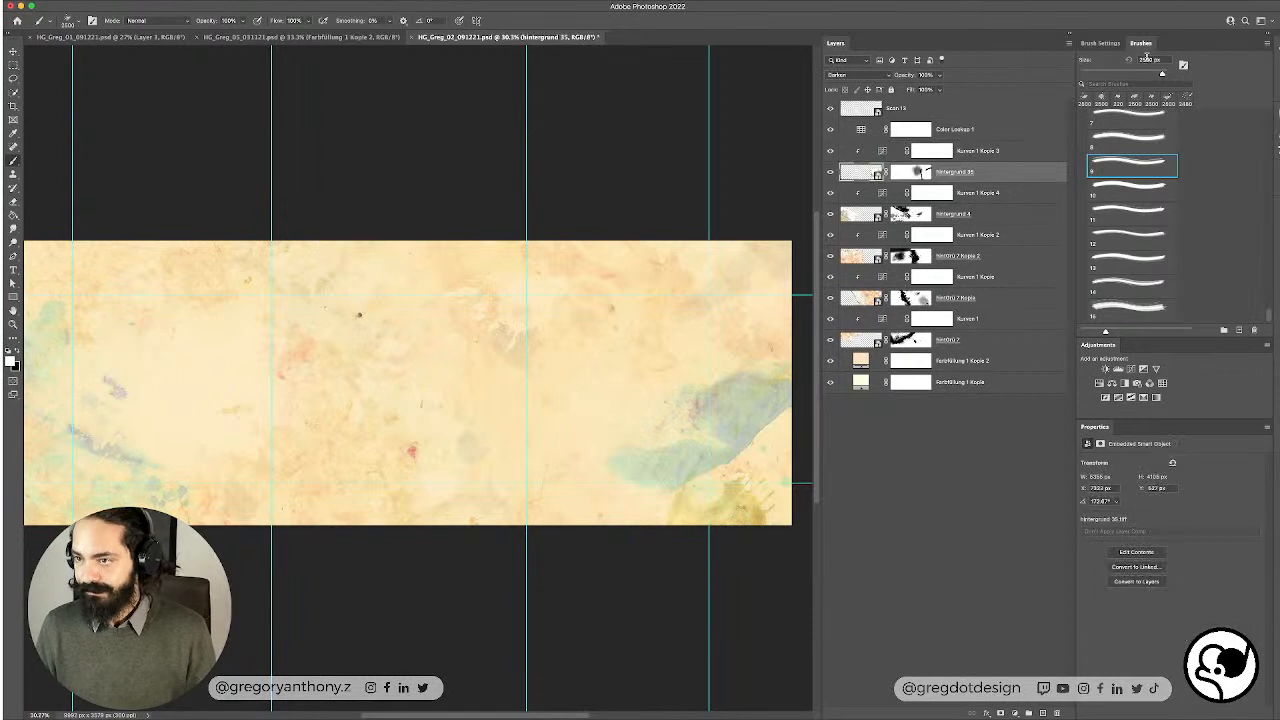
click(1102, 44)
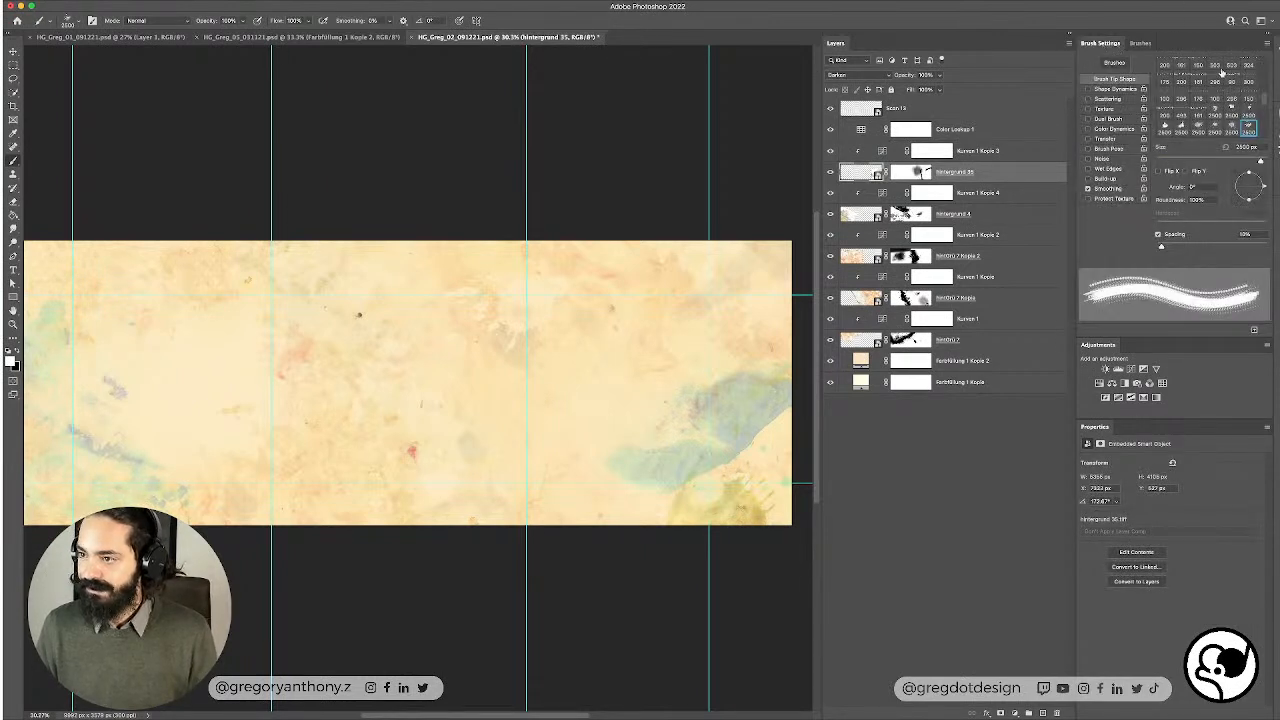
Step: Try a clipped Color Balance adjustment on Hintergrund 35 with midtones at red +43, green +28 and yellow -59, and remove it
click(1112, 384)
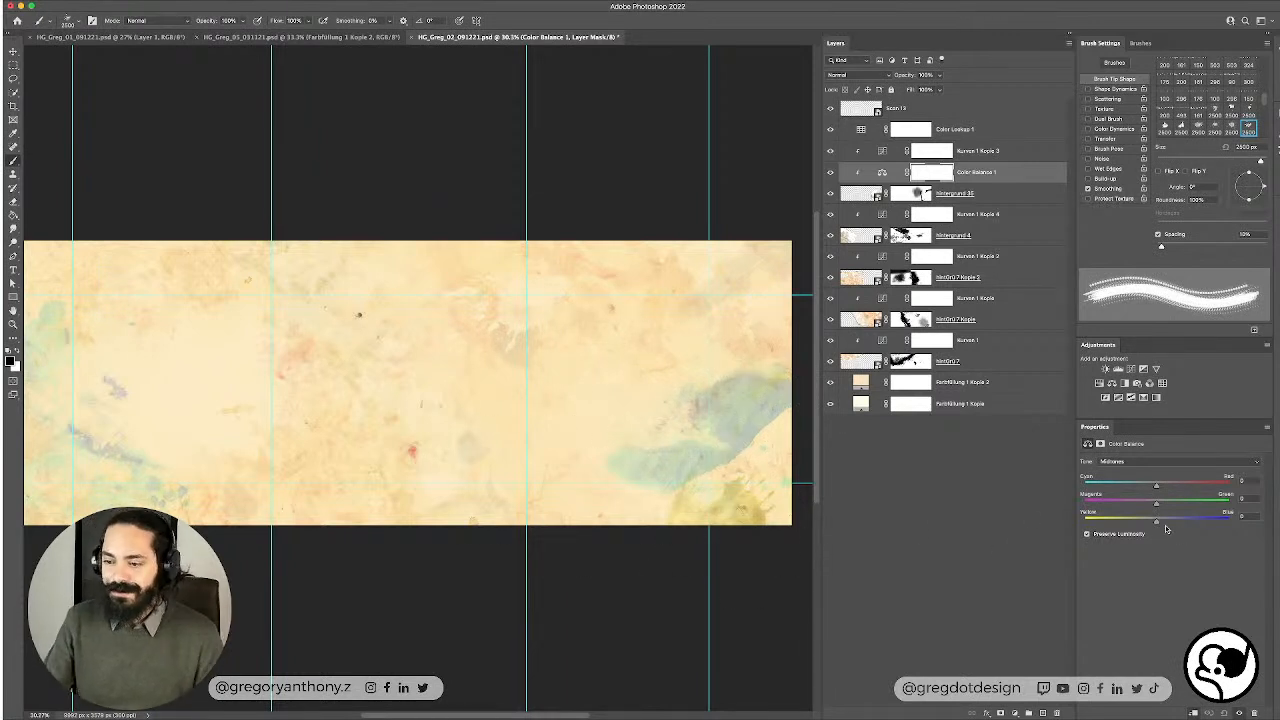
drag(1160, 525, 1103, 517)
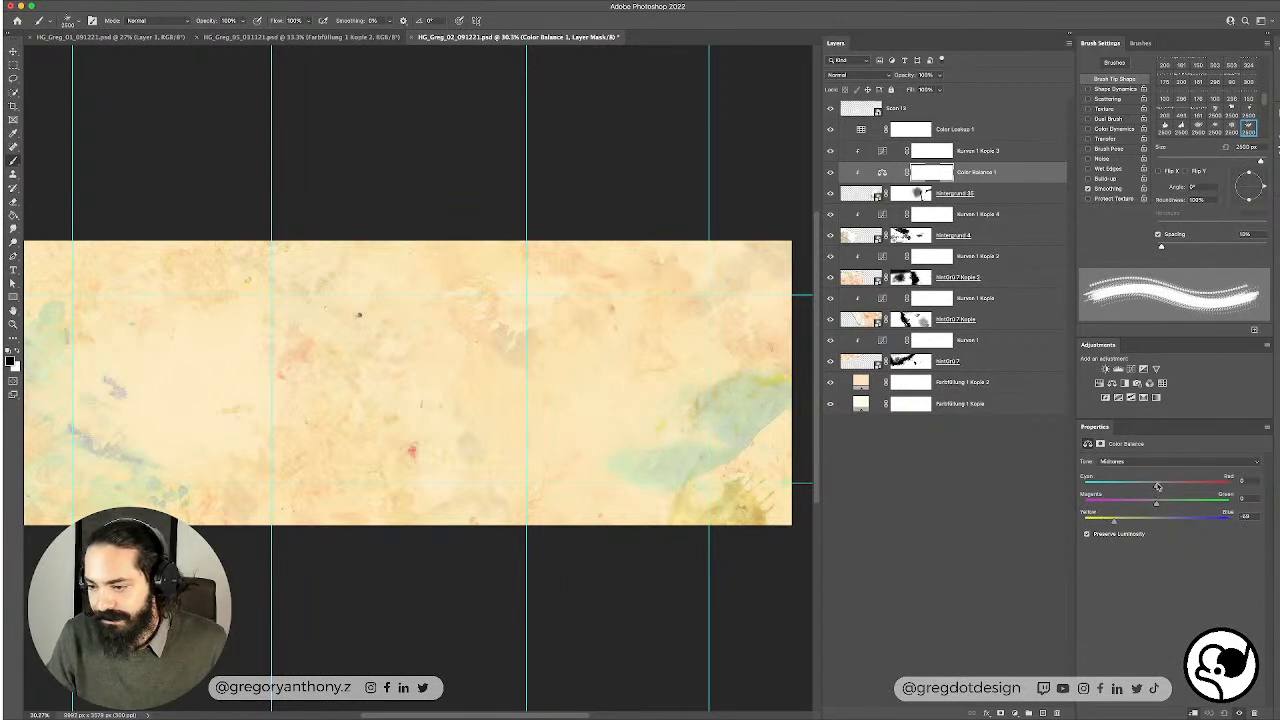
mouse_move(1157, 486)
mouse_down()
mouse_move(1131, 486)
mouse_move(1178, 487)
mouse_move(1071, 488)
mouse_move(1200, 488)
mouse_move(1150, 503)
mouse_move(1165, 503)
mouse_up()
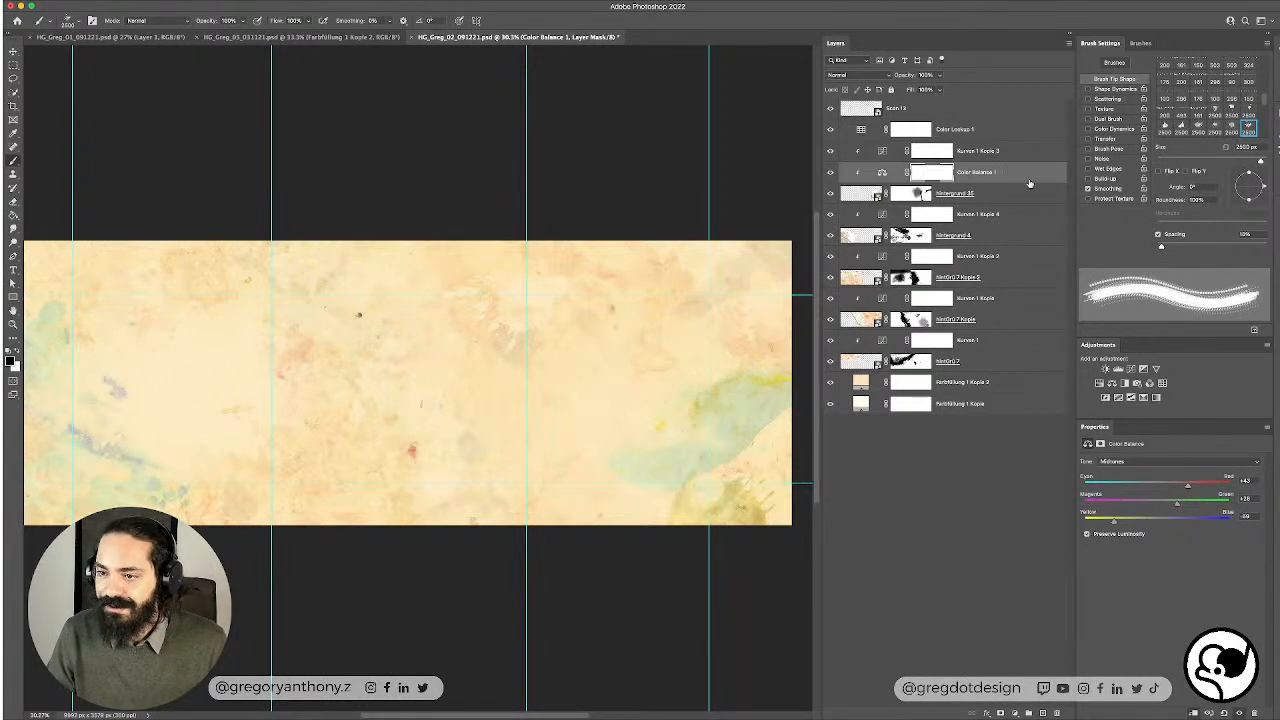
key(BackSpace)
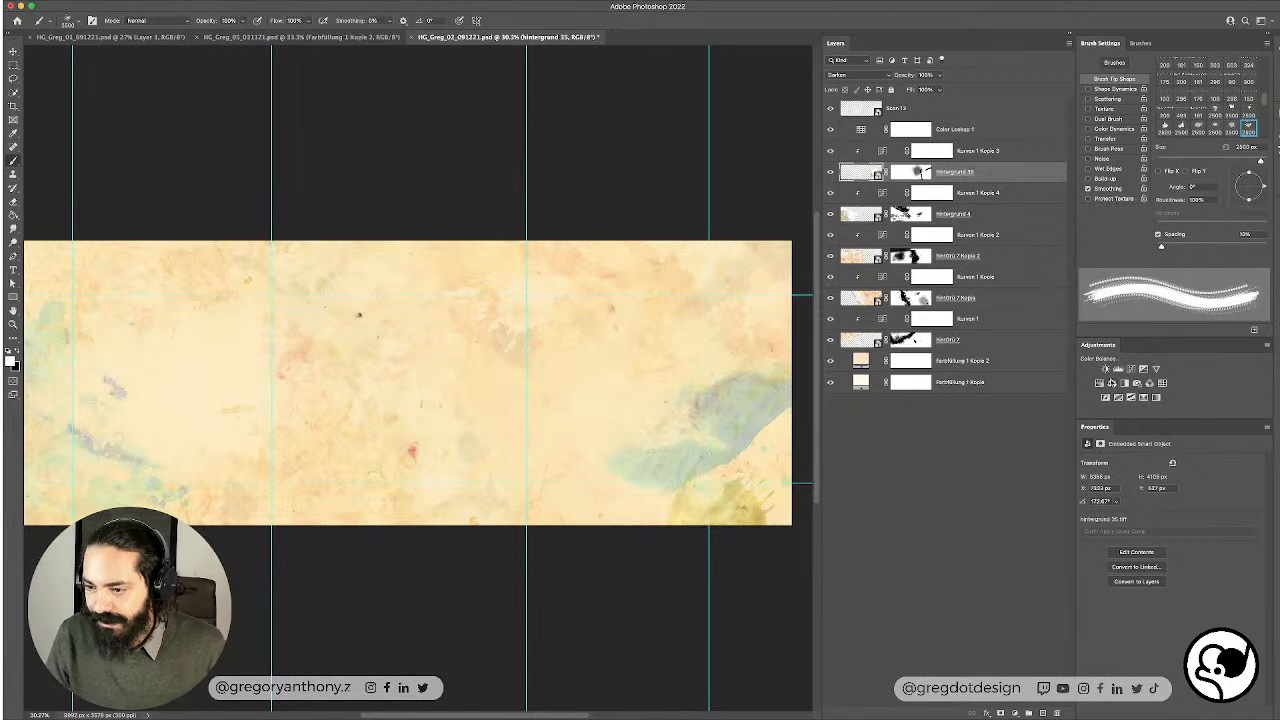
Step: Colorize Hintergrund 35 orange with a clipped Hue/Saturation adjustment at hue 26, saturation 100 and lightness +24
click(1104, 386)
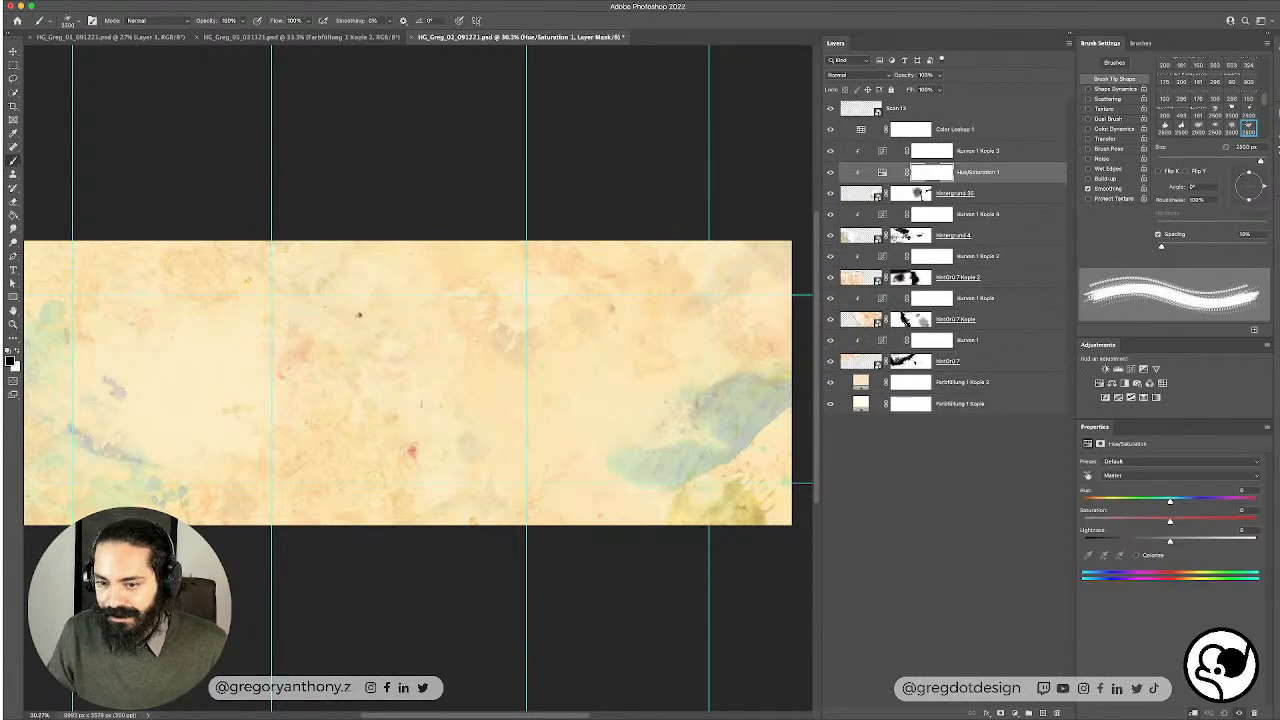
click(1148, 557)
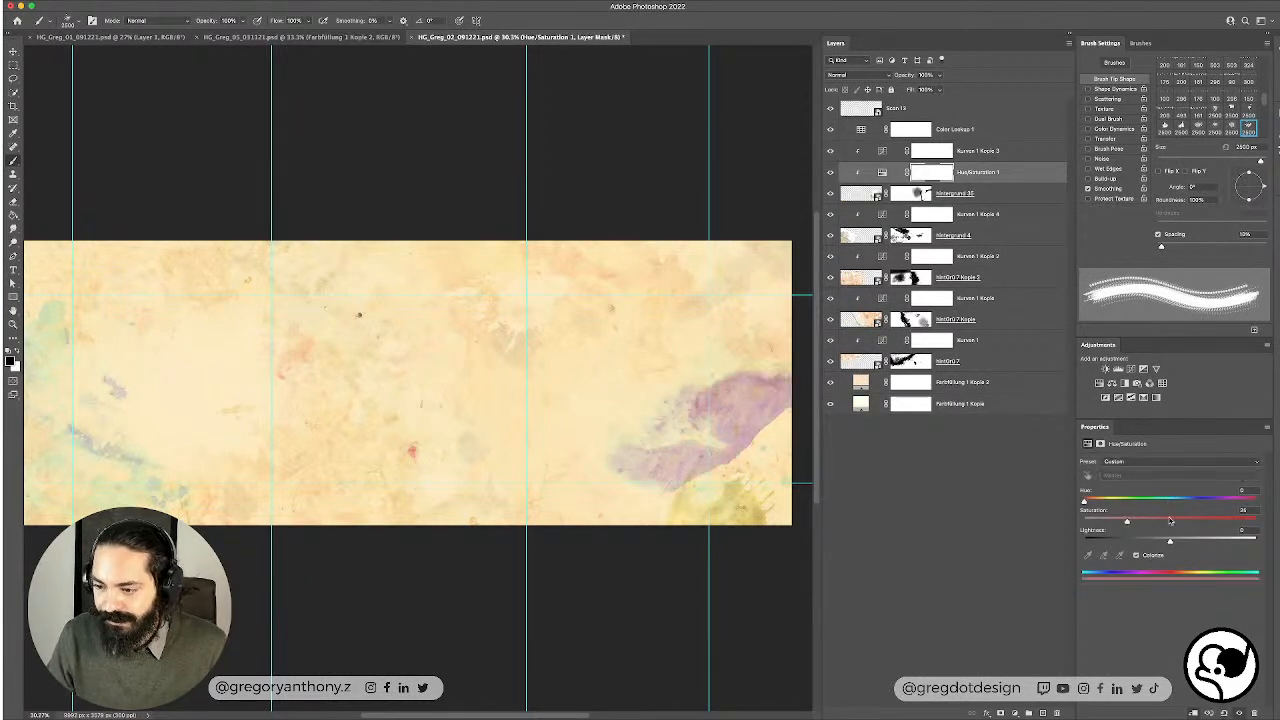
drag(1098, 500, 1198, 541)
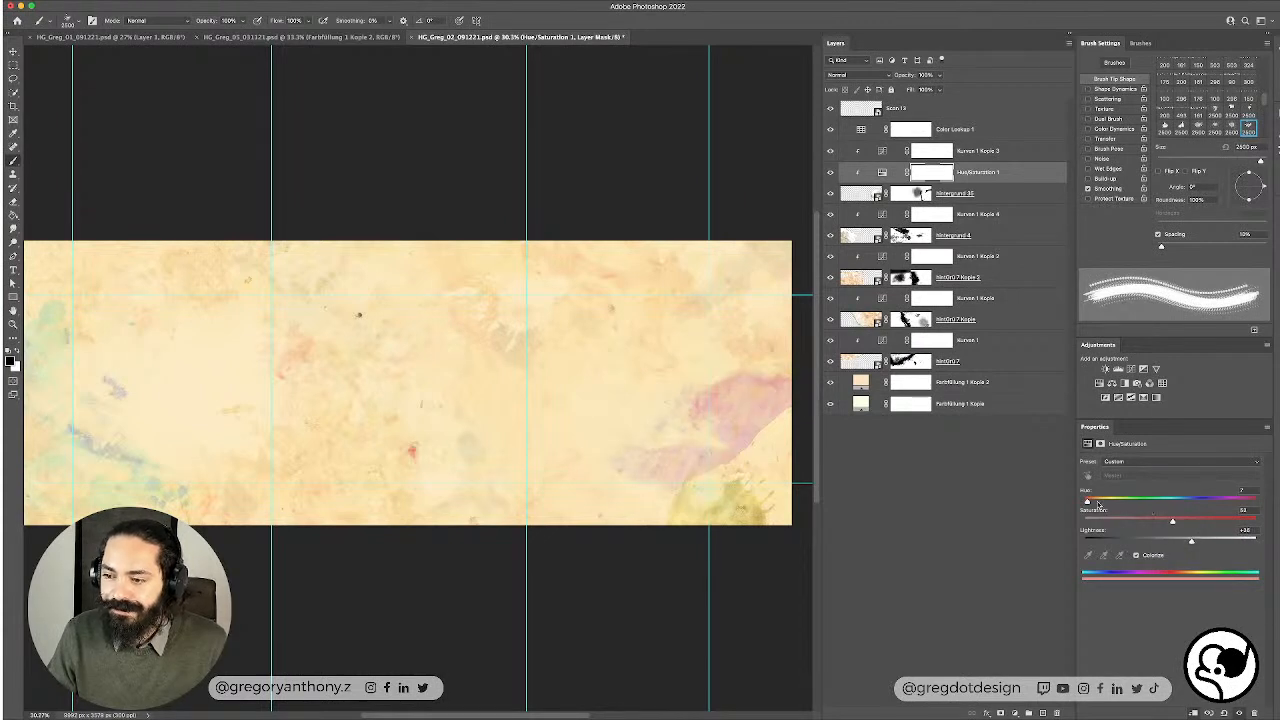
drag(1097, 504, 1092, 503)
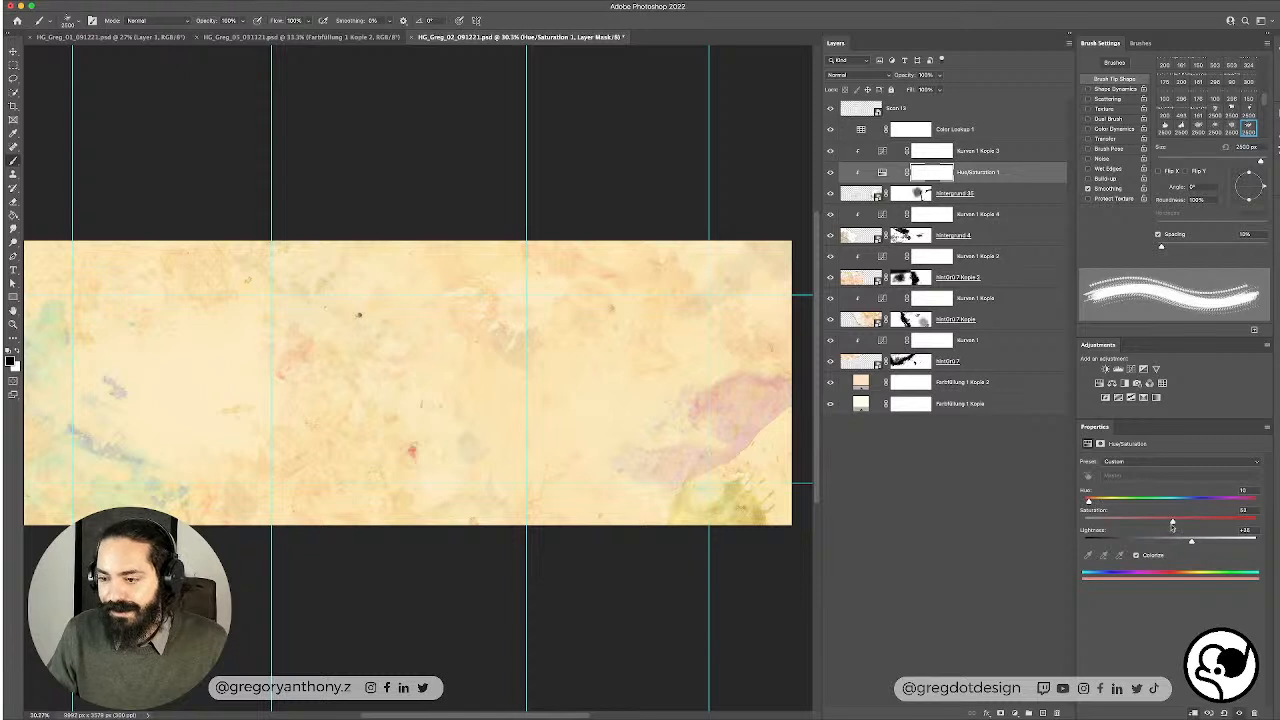
mouse_move(1186, 521)
mouse_down()
mouse_move(1150, 520)
mouse_move(1206, 546)
mouse_move(1191, 542)
mouse_up()
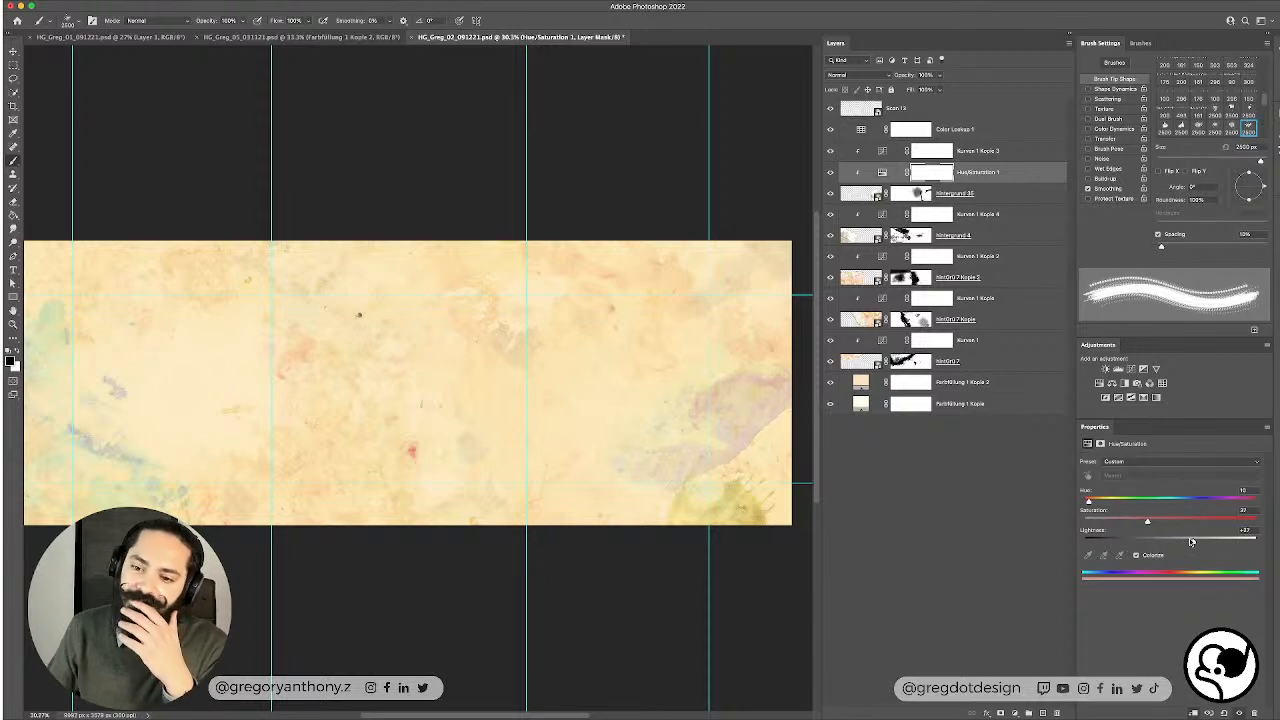
mouse_move(1088, 501)
mouse_down()
mouse_move(1120, 502)
mouse_move(1093, 502)
mouse_up()
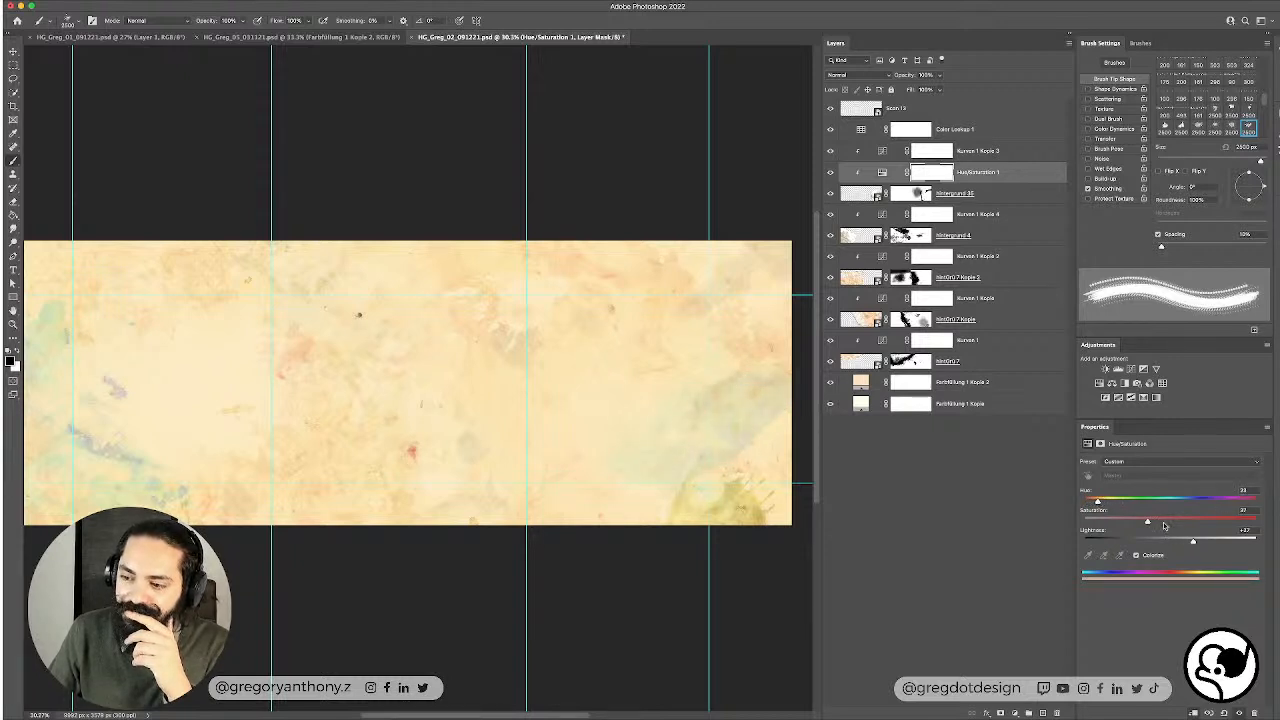
drag(1097, 503, 1093, 503)
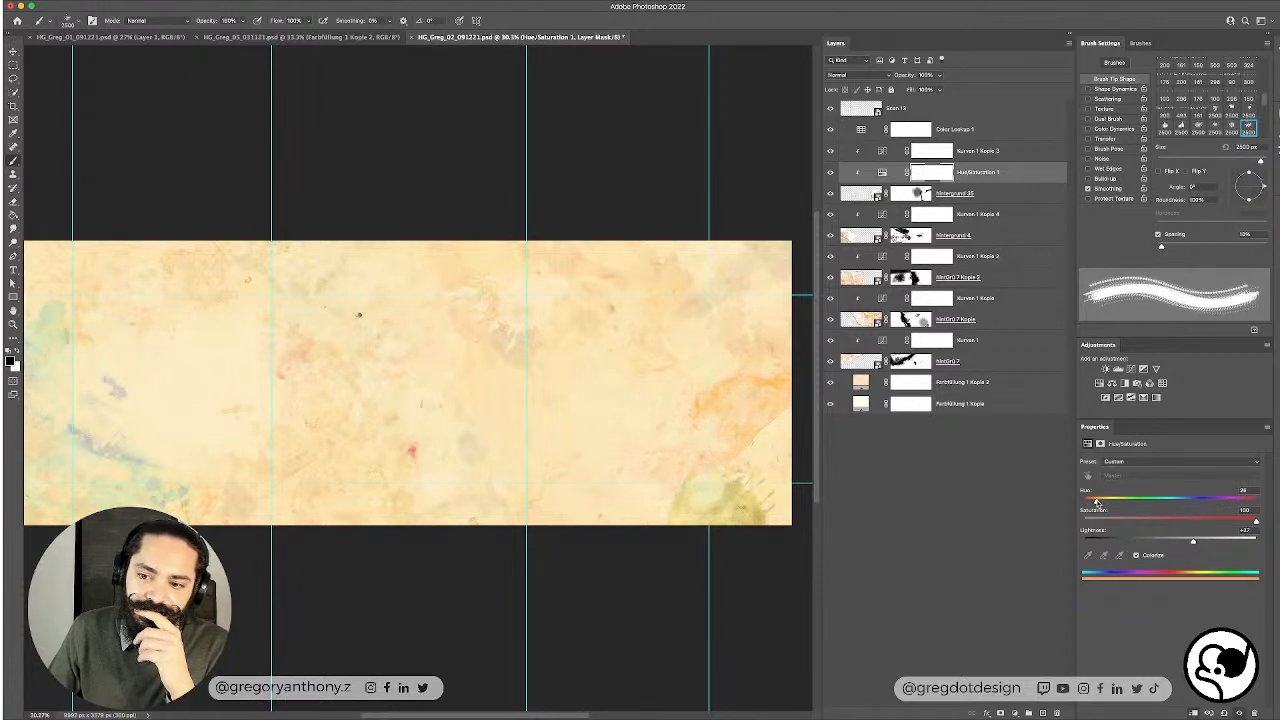
drag(1188, 543, 1194, 540)
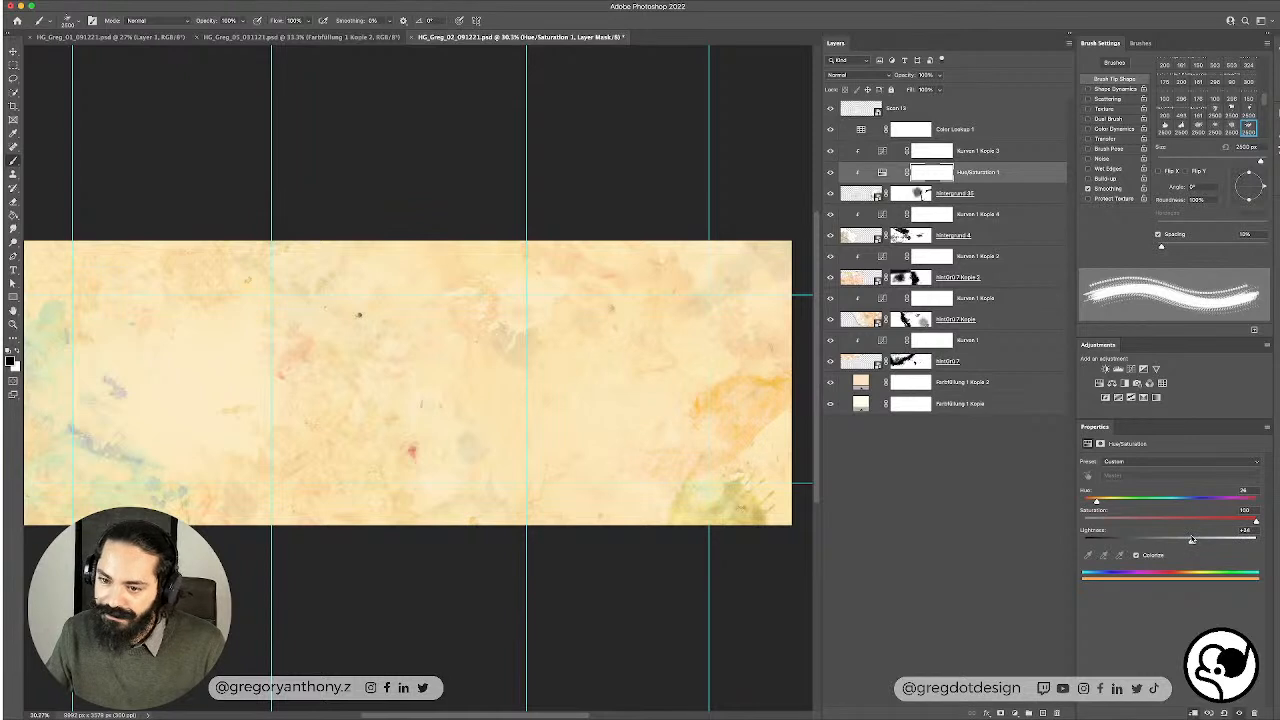
Step: Compare the banner with and without the Hue/Saturation adjustment and the Hintergrund 35 layer, and select Hintergrund 35 again
click(830, 176)
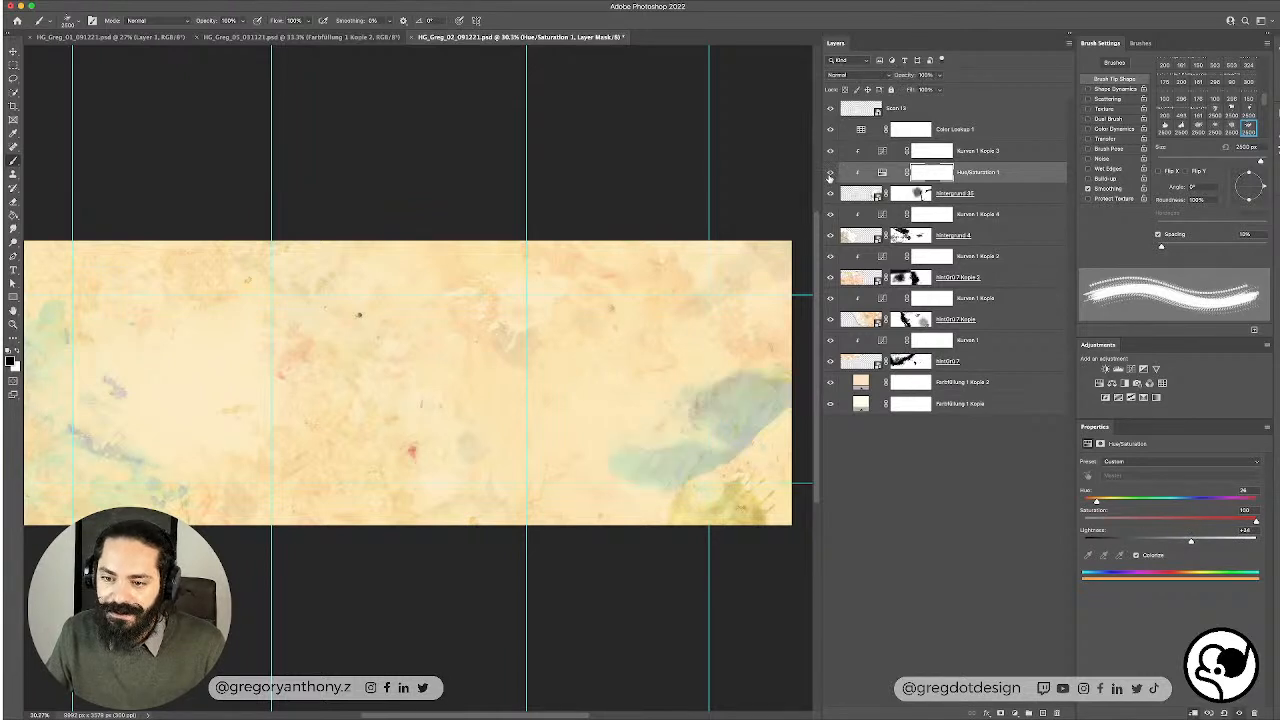
click(829, 176)
click(831, 194)
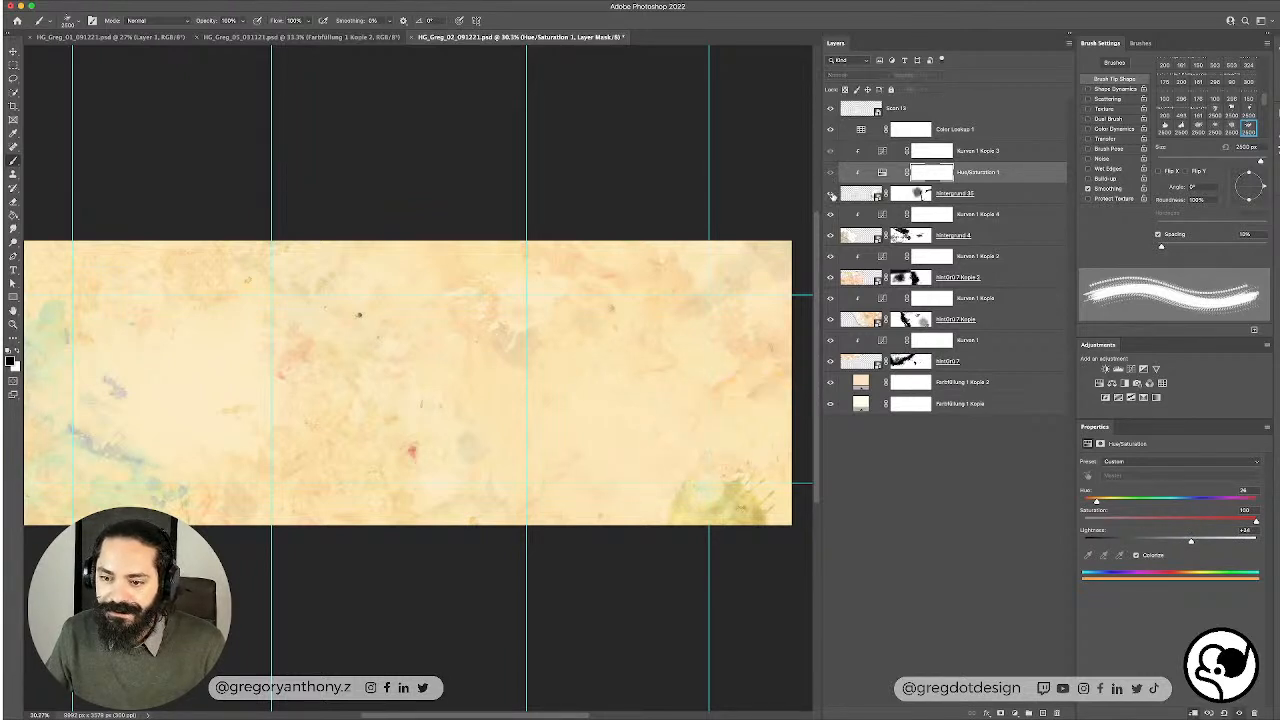
click(831, 194)
click(975, 197)
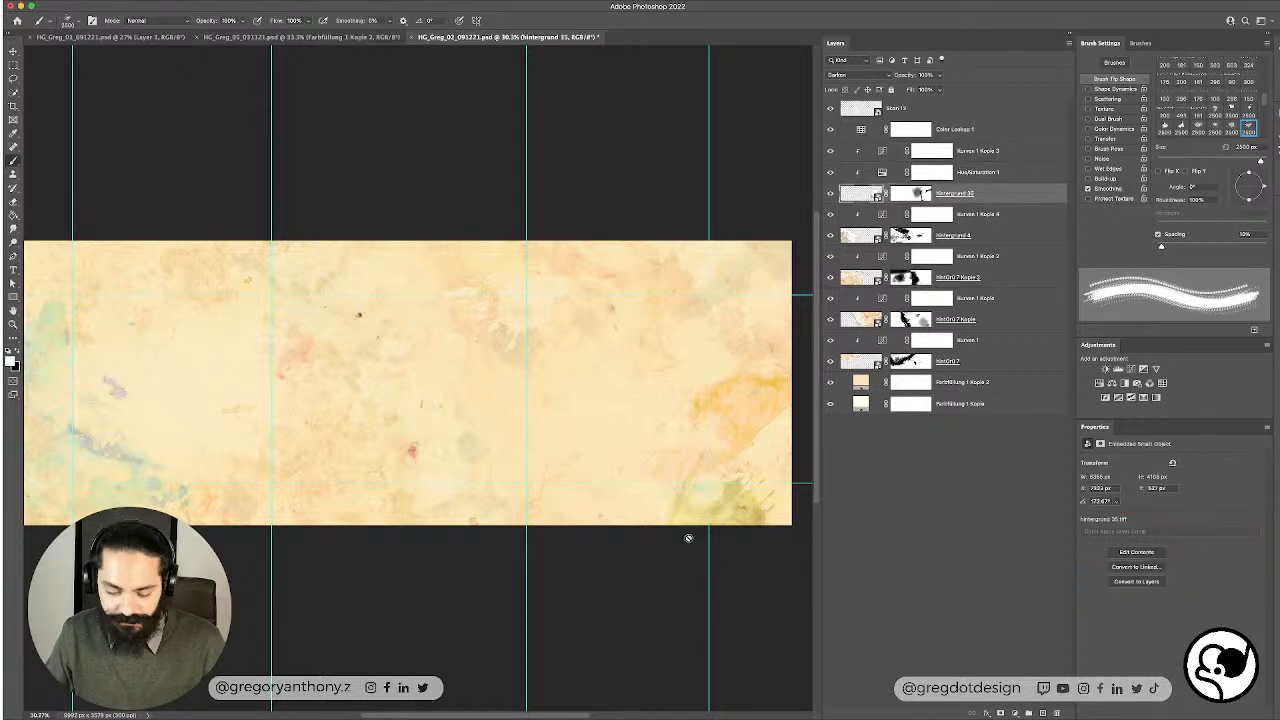
Step: Move the orange Hintergrund 35 texture close to the banner's lower-right corner, beside the green stain
key(v)
drag(727, 433, 358, 306)
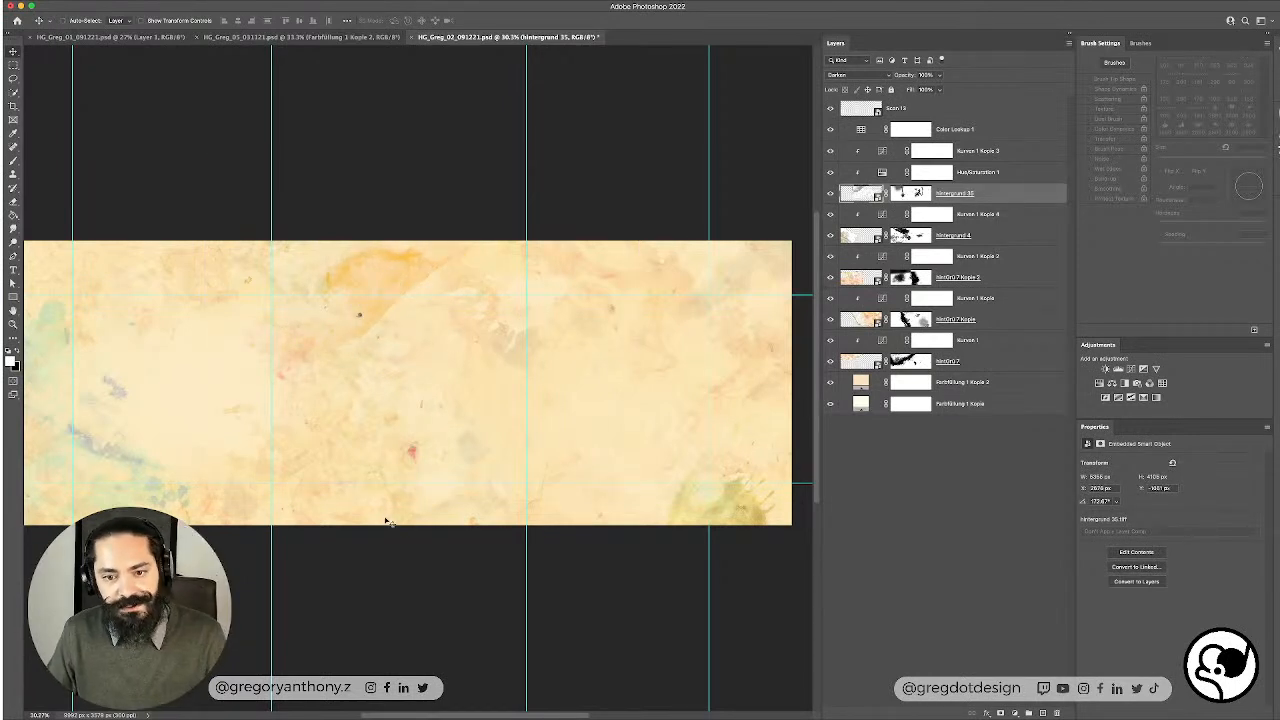
mouse_move(328, 411)
mouse_down()
mouse_move(422, 390)
mouse_move(362, 390)
mouse_move(338, 409)
mouse_up()
drag(400, 308, 646, 491)
Step: Rotate Hintergrund 35 about 19° counterclockwise and fit its orange stain against the green one in the banner's lower-right corner
key(ctrl+t)
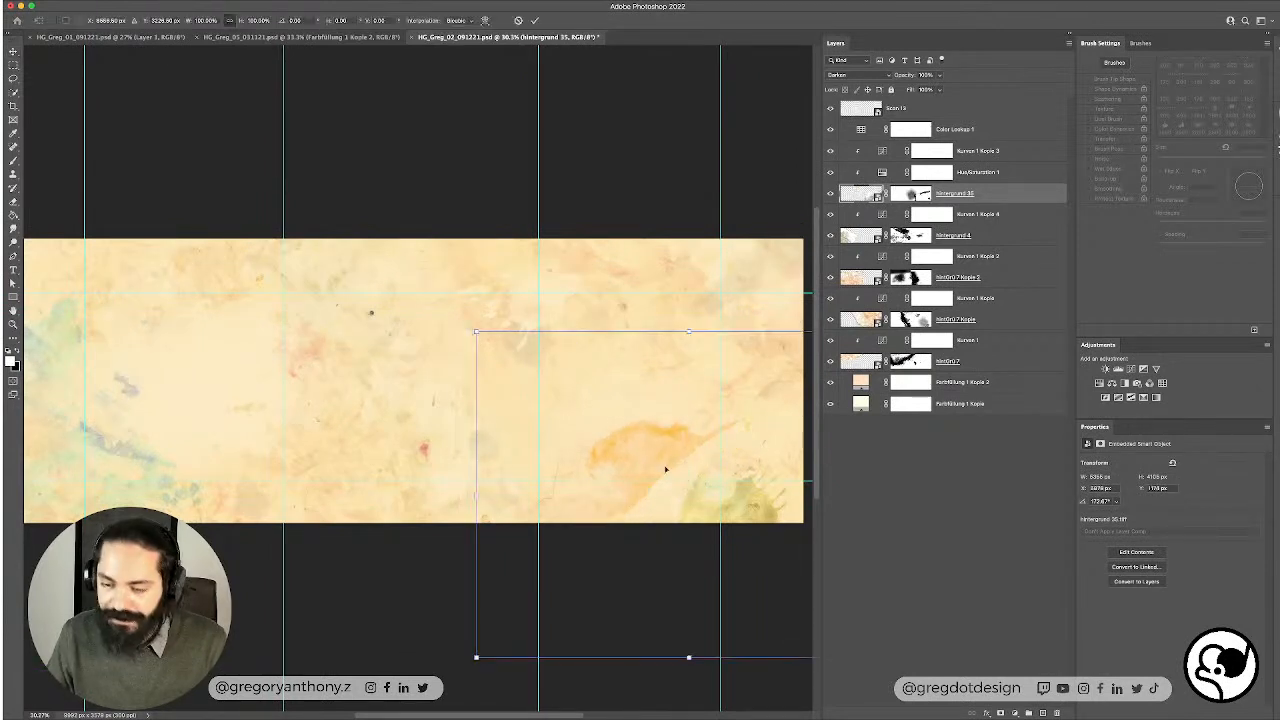
scroll(662, 360, right, 3)
drag(805, 319, 753, 268)
drag(490, 530, 522, 530)
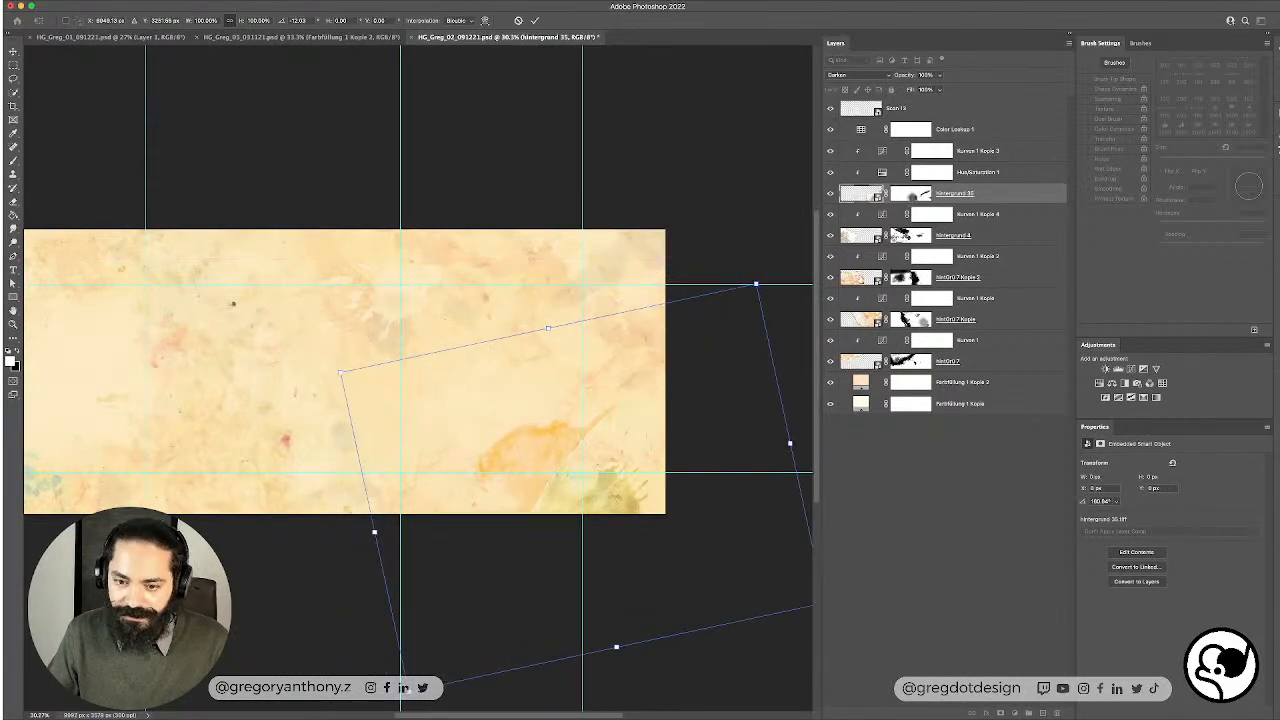
drag(746, 244, 742, 240)
drag(522, 465, 550, 474)
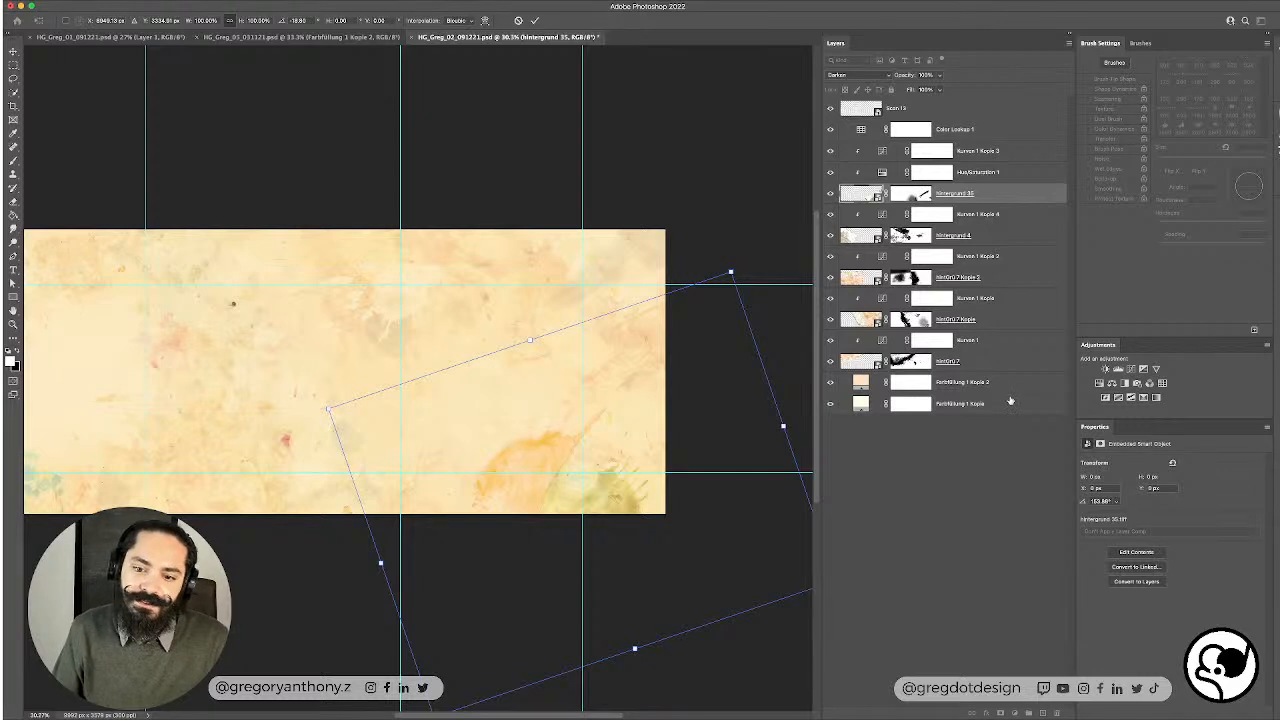
key(Return)
drag(470, 411, 678, 402)
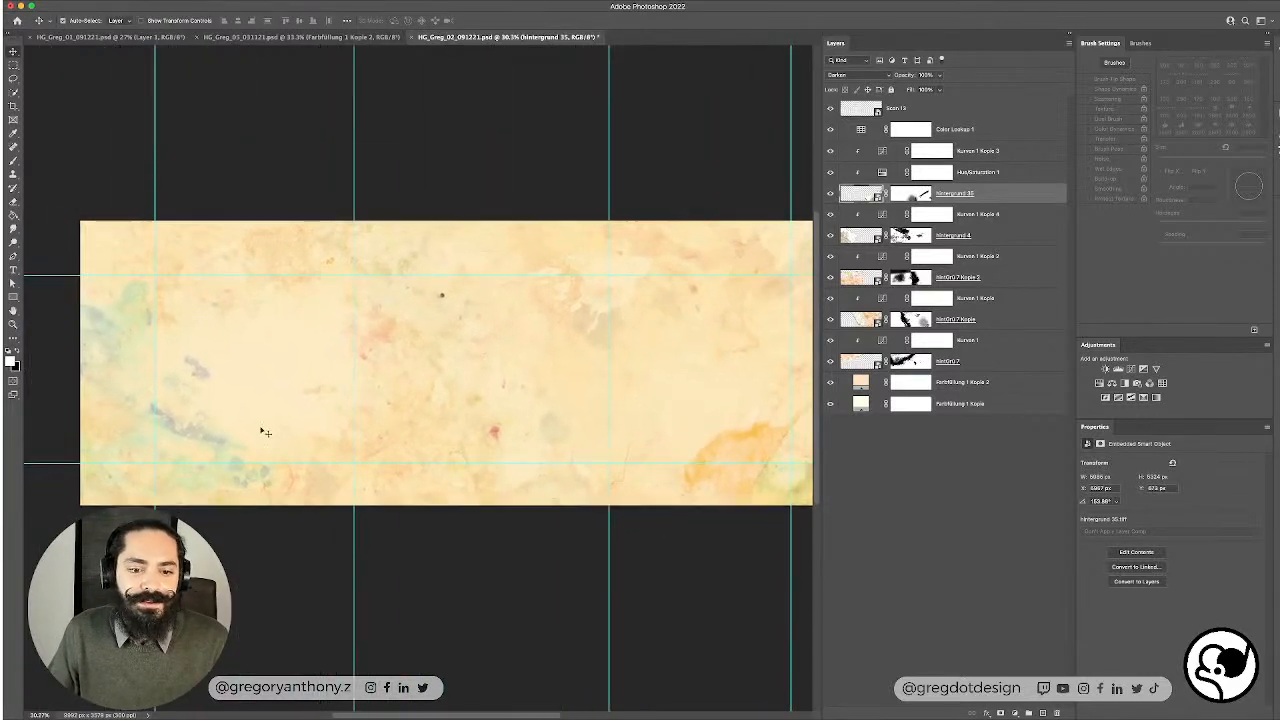
Step: Copy the clipped Hue/Saturation adjustment onto Hintergrund 4 and reduce the copy to saturation about 82 and lightness about +13
click(197, 430)
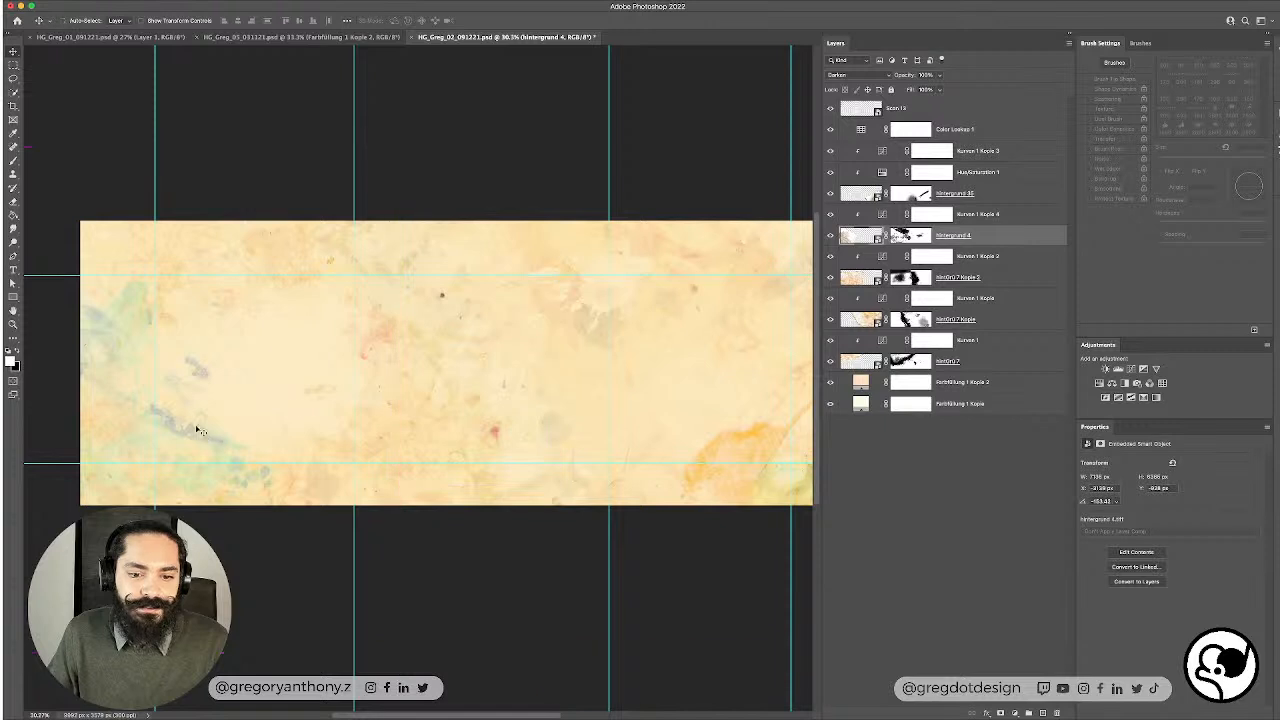
click(830, 236)
click(830, 236)
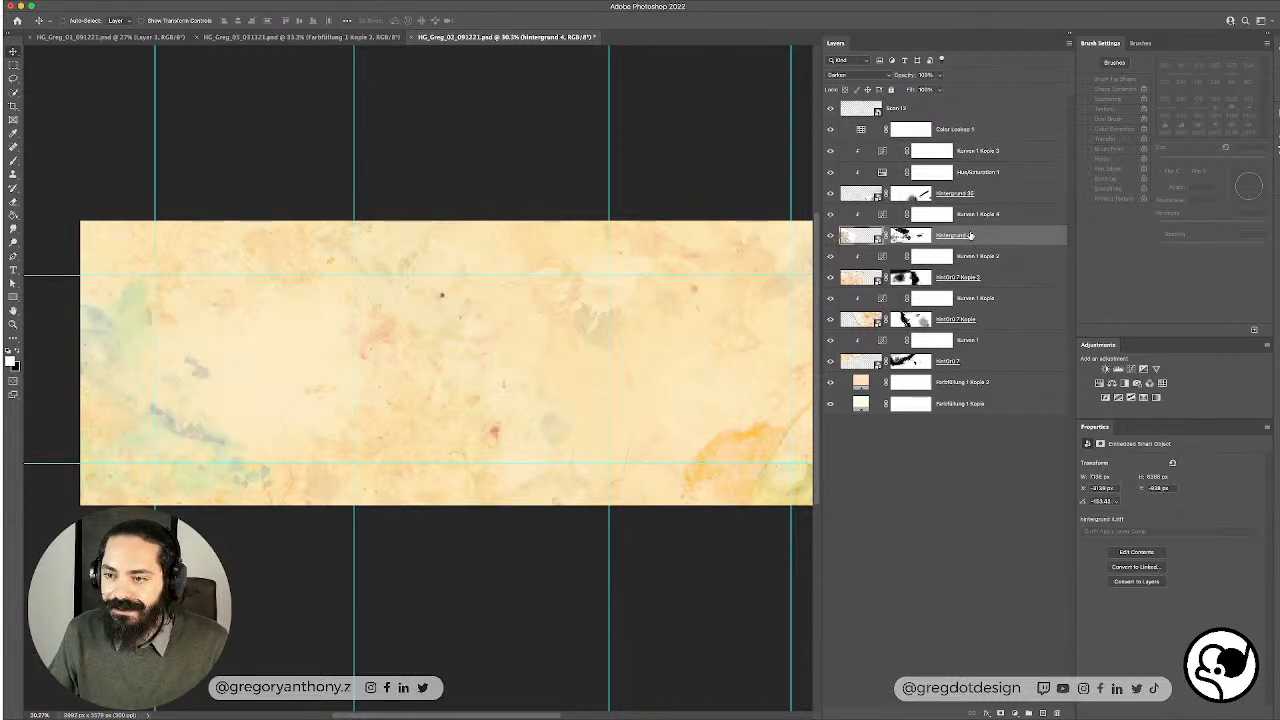
drag(975, 180, 988, 236)
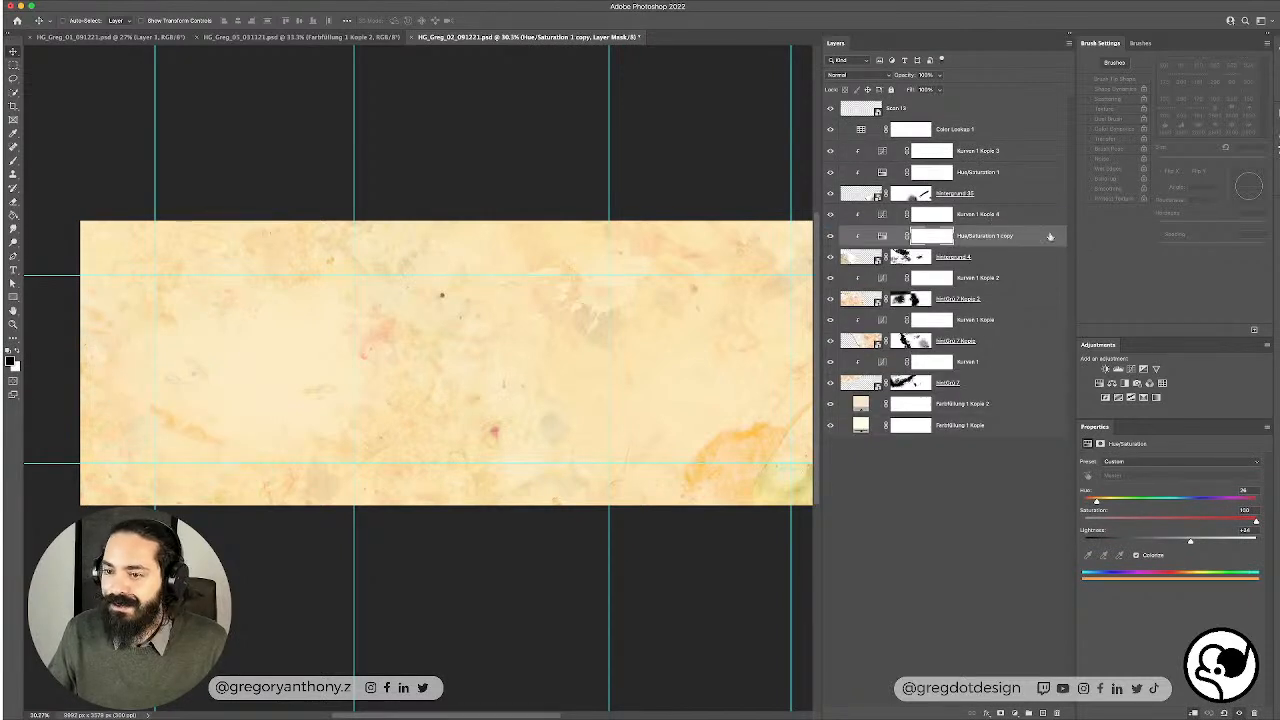
drag(1221, 523, 1178, 542)
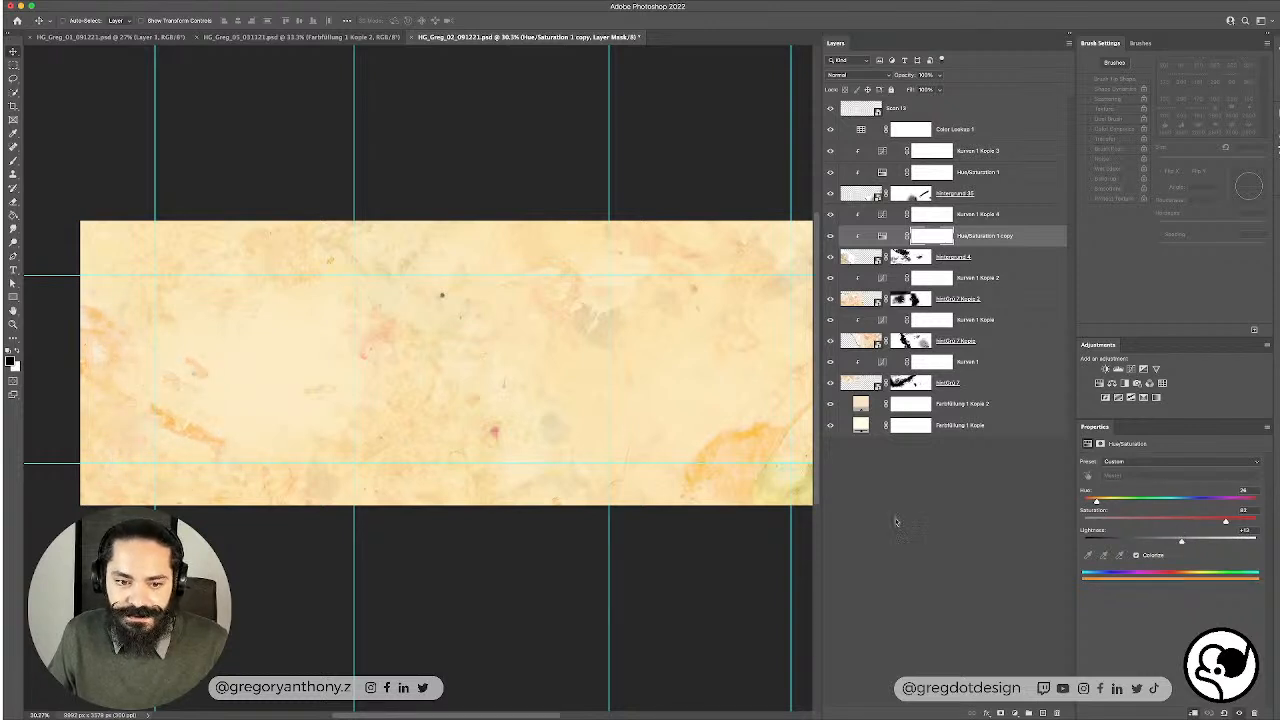
drag(504, 416, 449, 413)
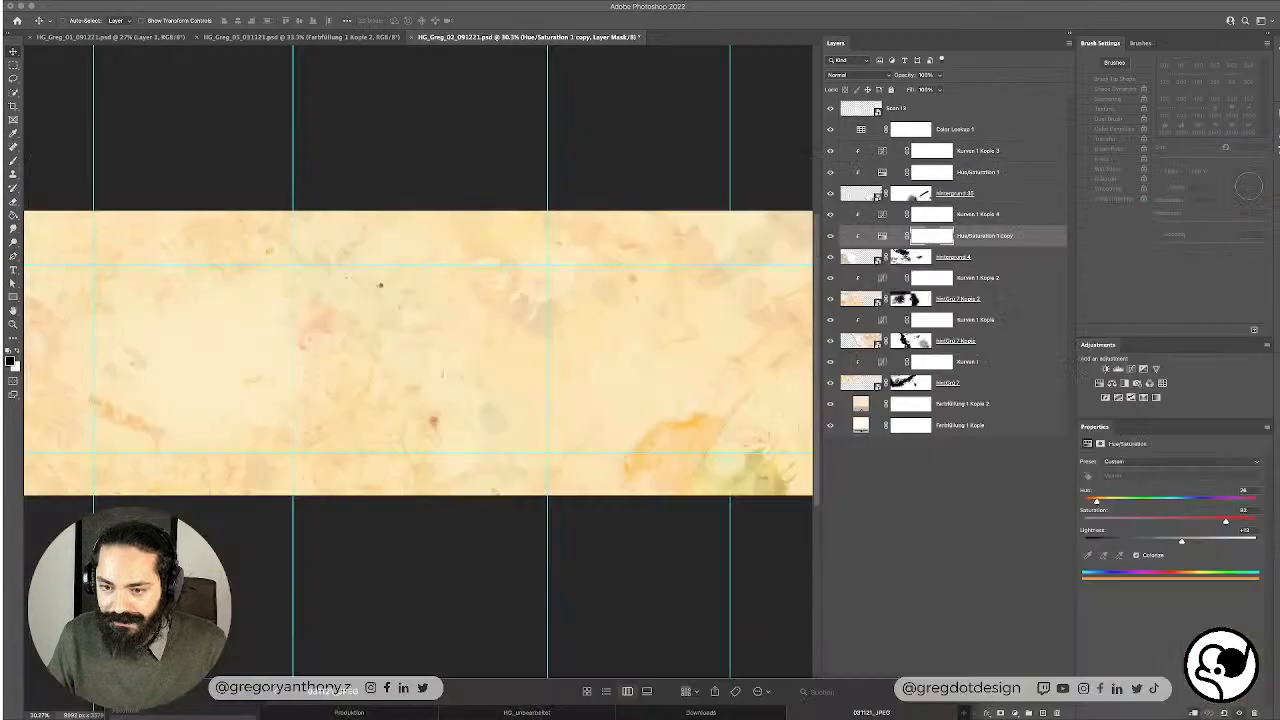
Step: View the HG_Greg_05 banner, switch to Finder and bring the HG_unbearbeitet folder of raw scans into view
click(299, 32)
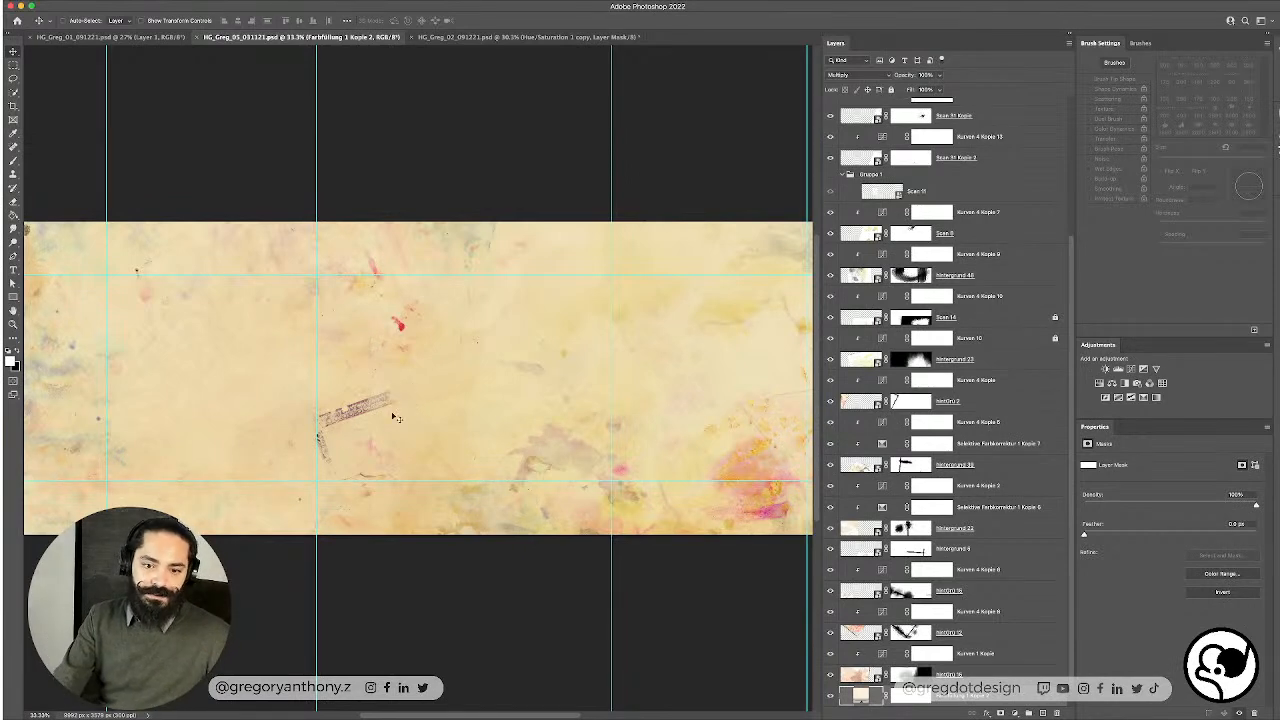
key(super+Tab)
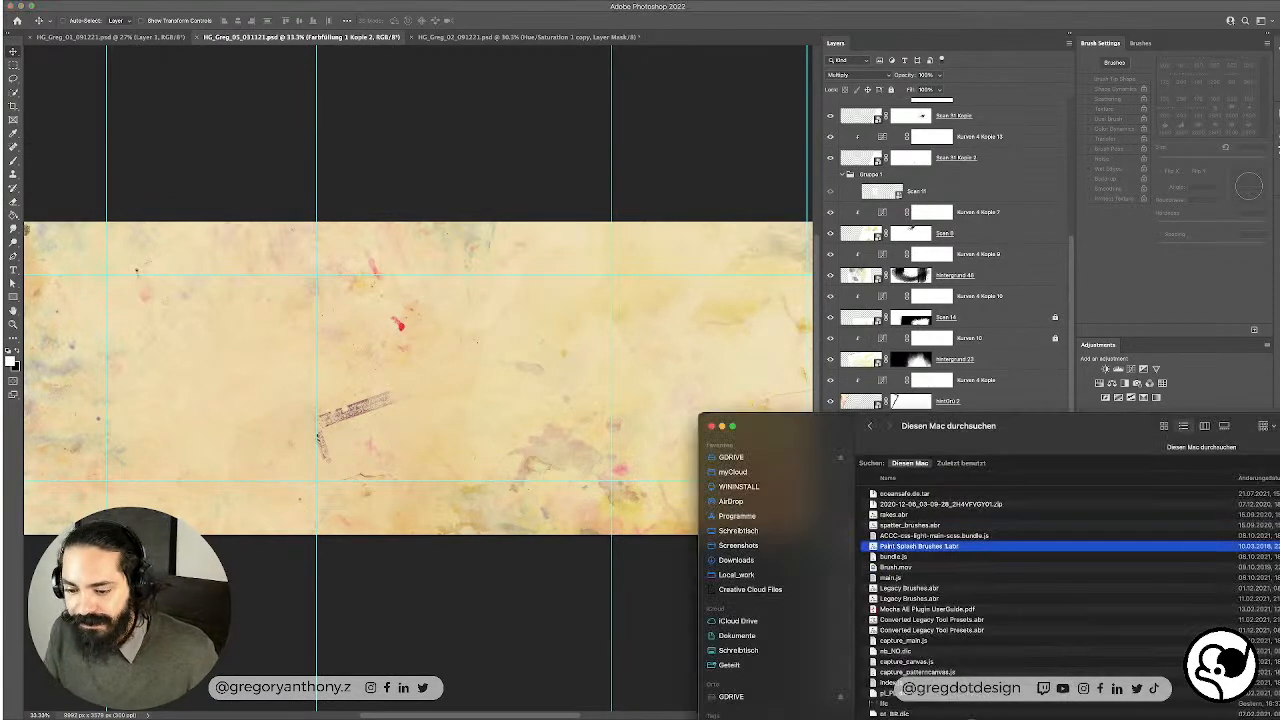
key(super+grave)
key(Left)
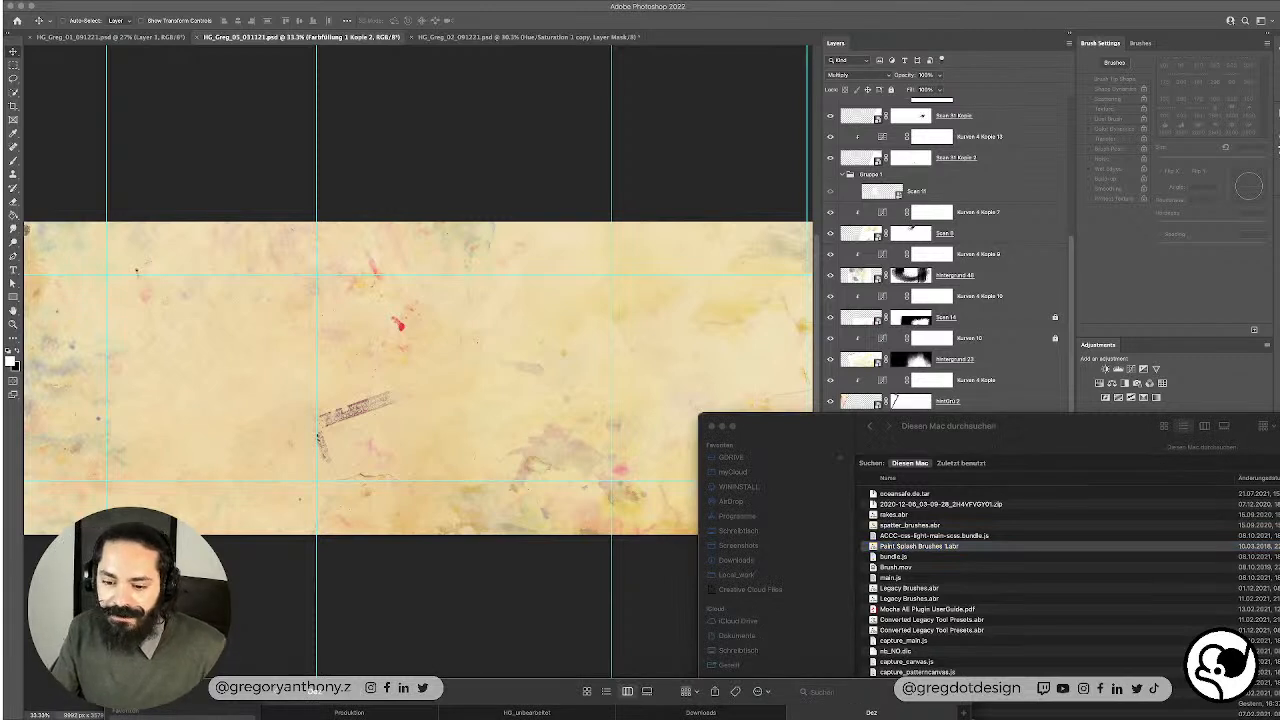
click(575, 716)
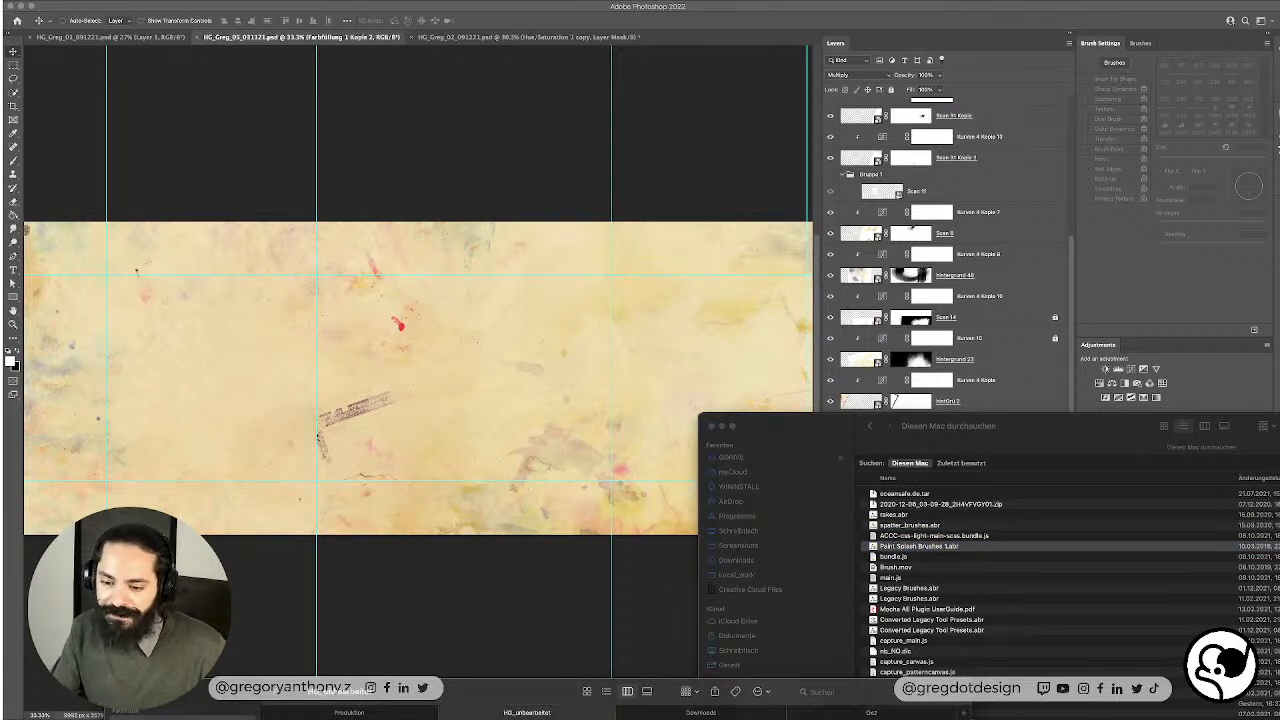
key(space)
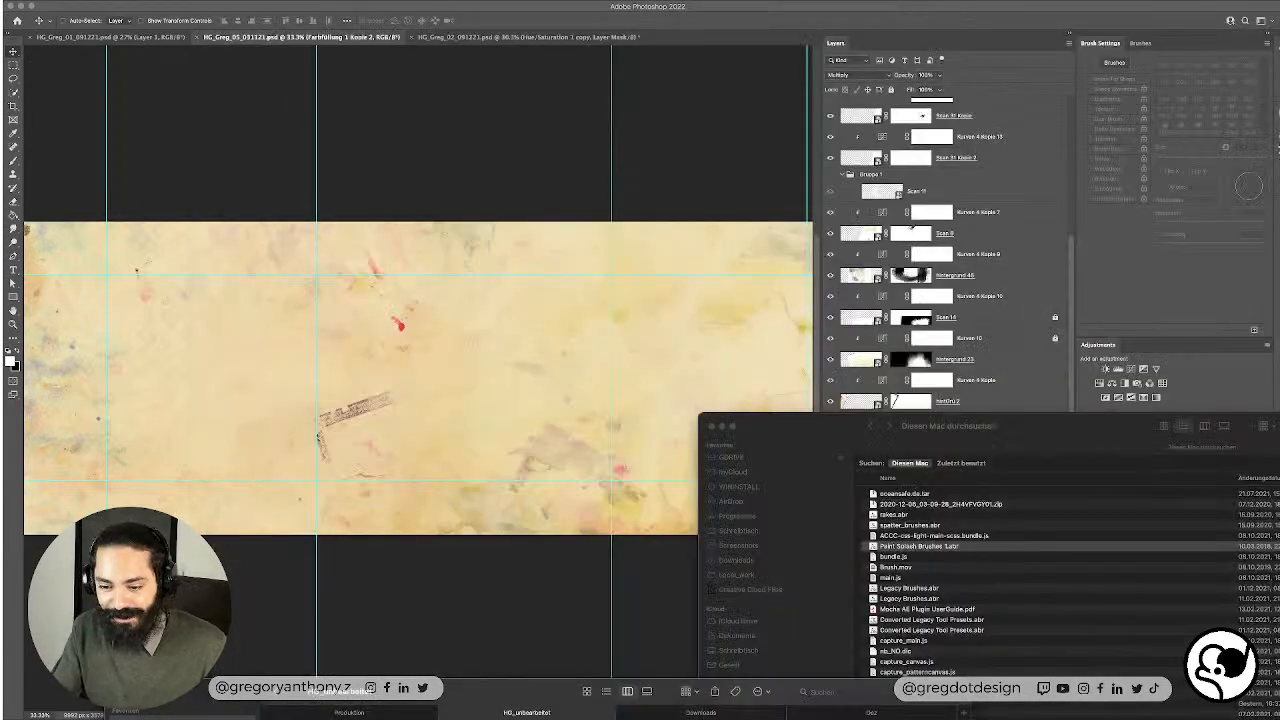
key(space)
key(space)
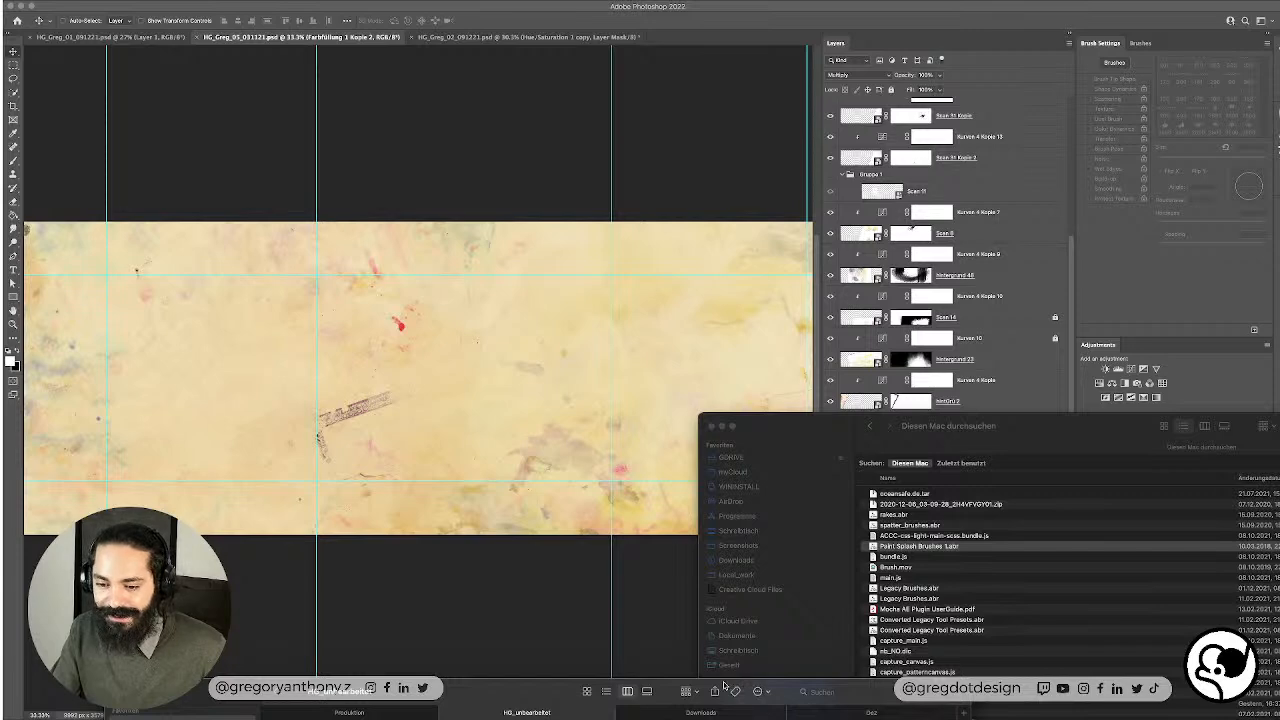
drag(724, 684, 1279, 409)
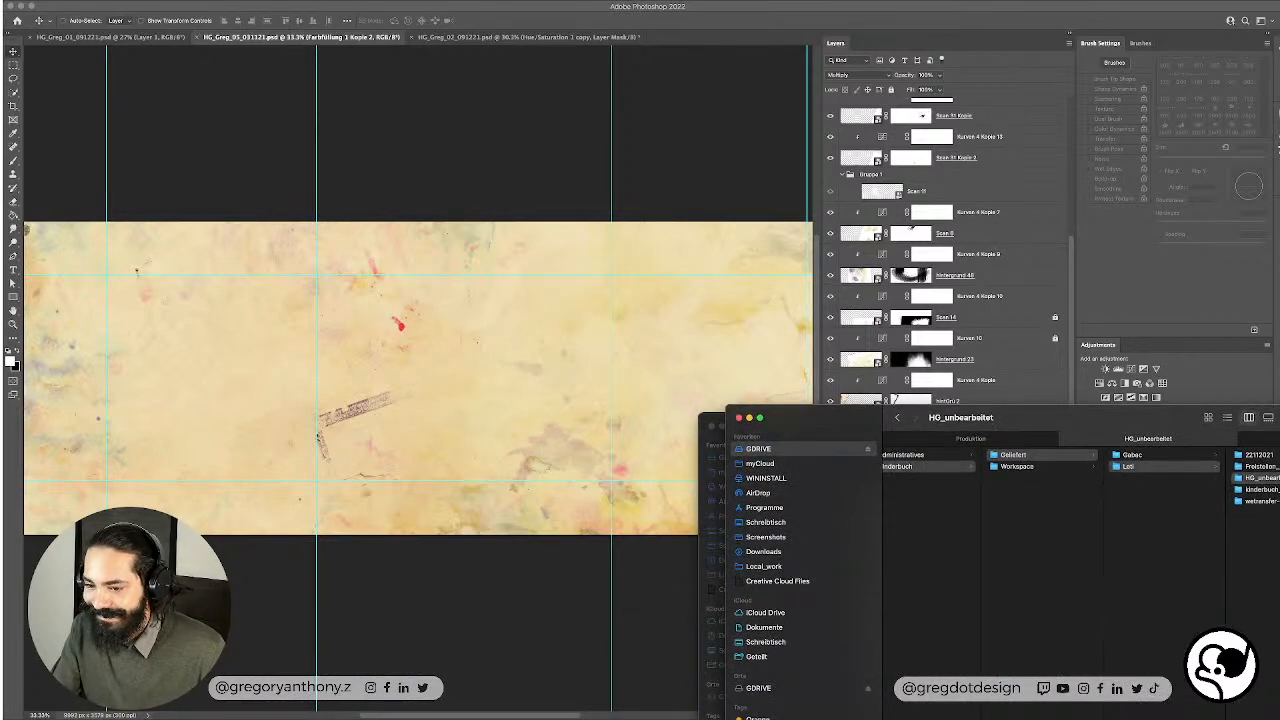
Step: Preview the scans hintGrü 9.tiff and hintergrund 48.tiff from the HG_unbearbeitet folder
key(space)
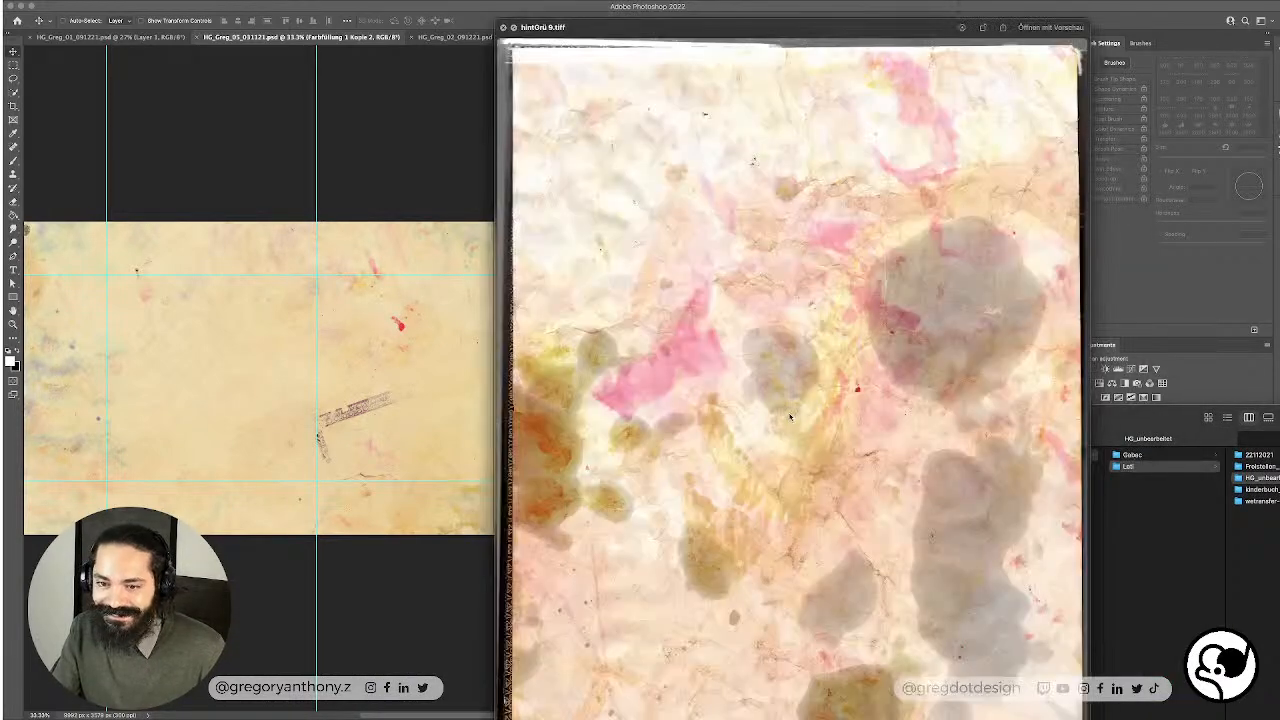
key(space)
drag(1174, 415, 54, 215)
click(345, 443)
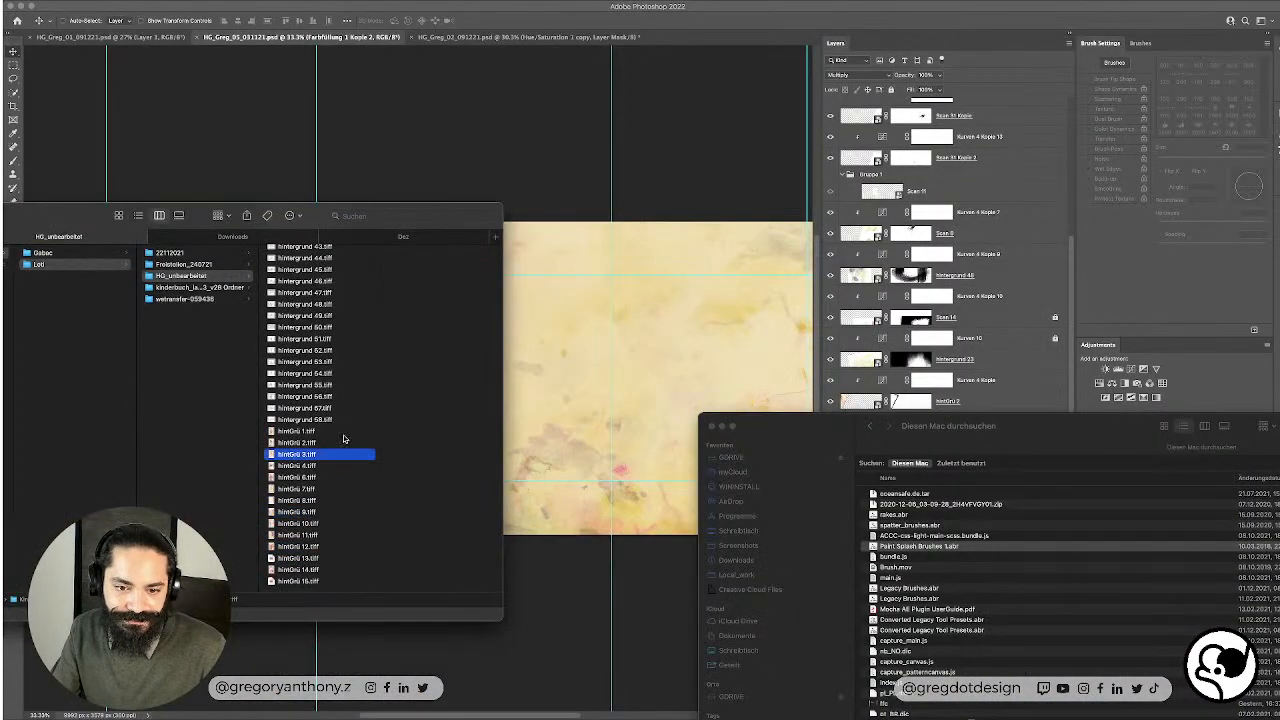
click(318, 361)
click(306, 304)
key(space)
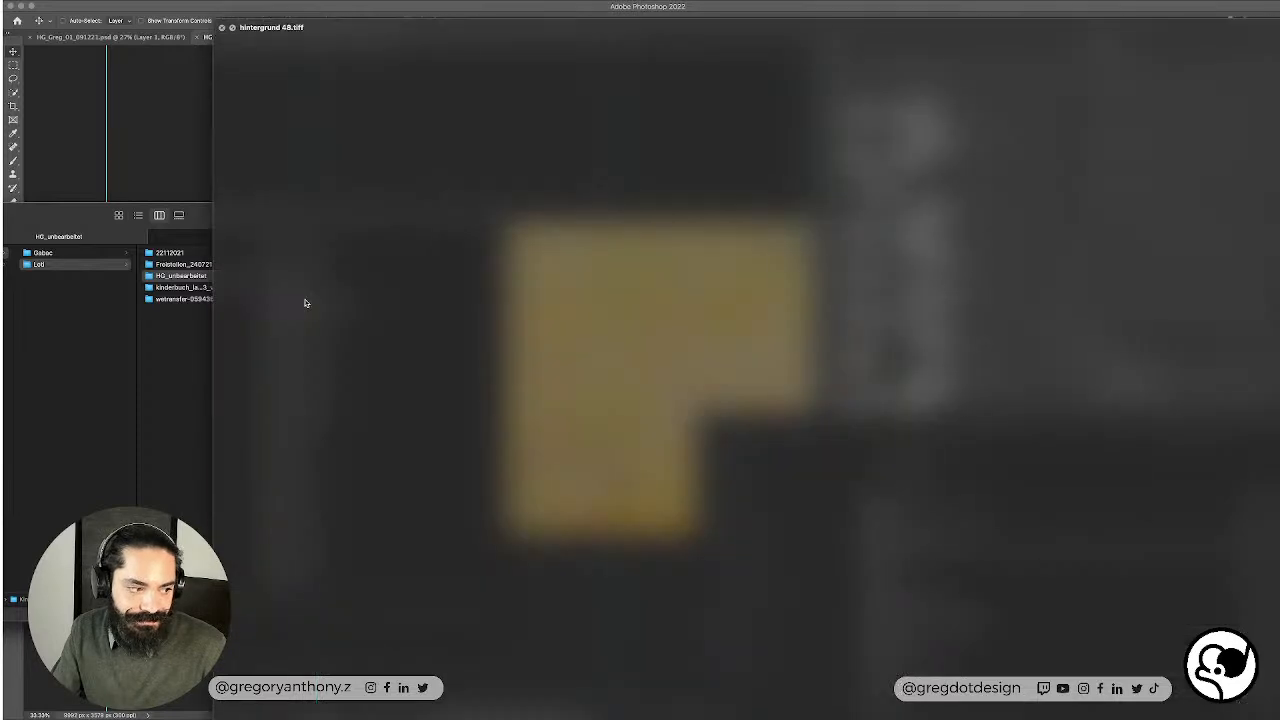
key(space)
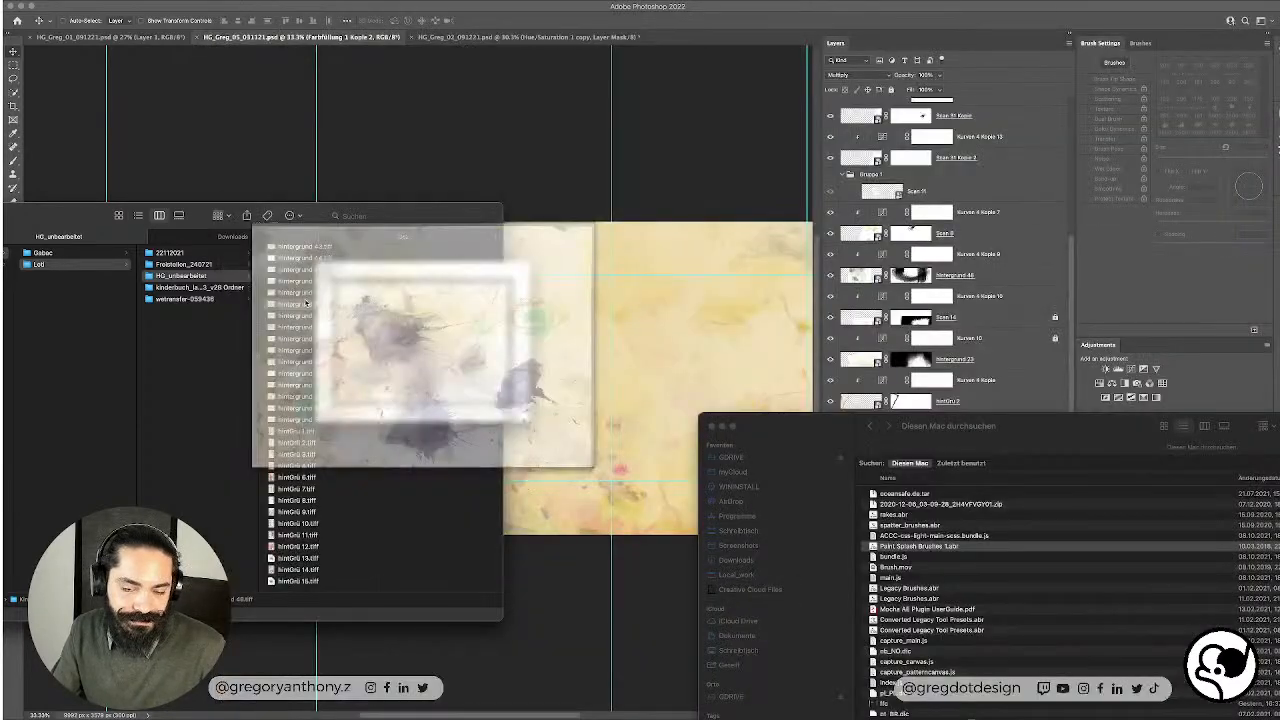
Step: Preview the scans hintGrü 13.tiff, hintGrü 14.tiff and hintGrü 15.tiff one after another
click(334, 513)
click(317, 558)
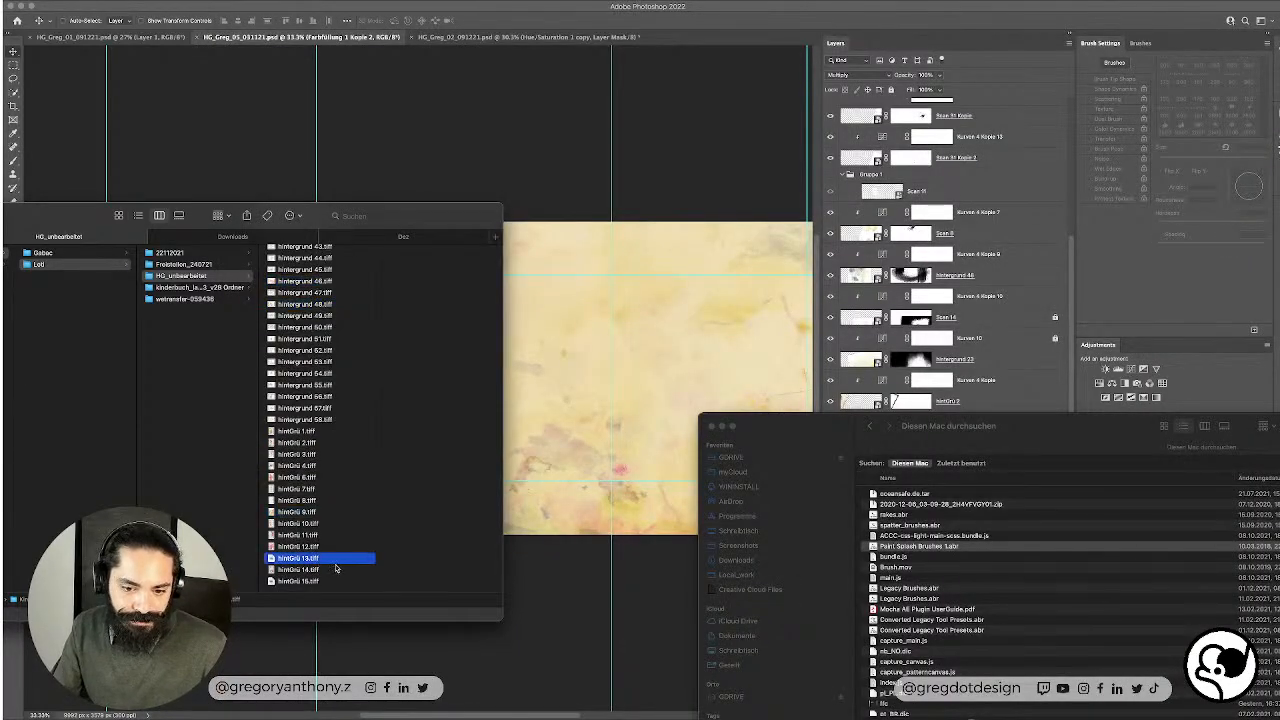
key(space)
key(space)
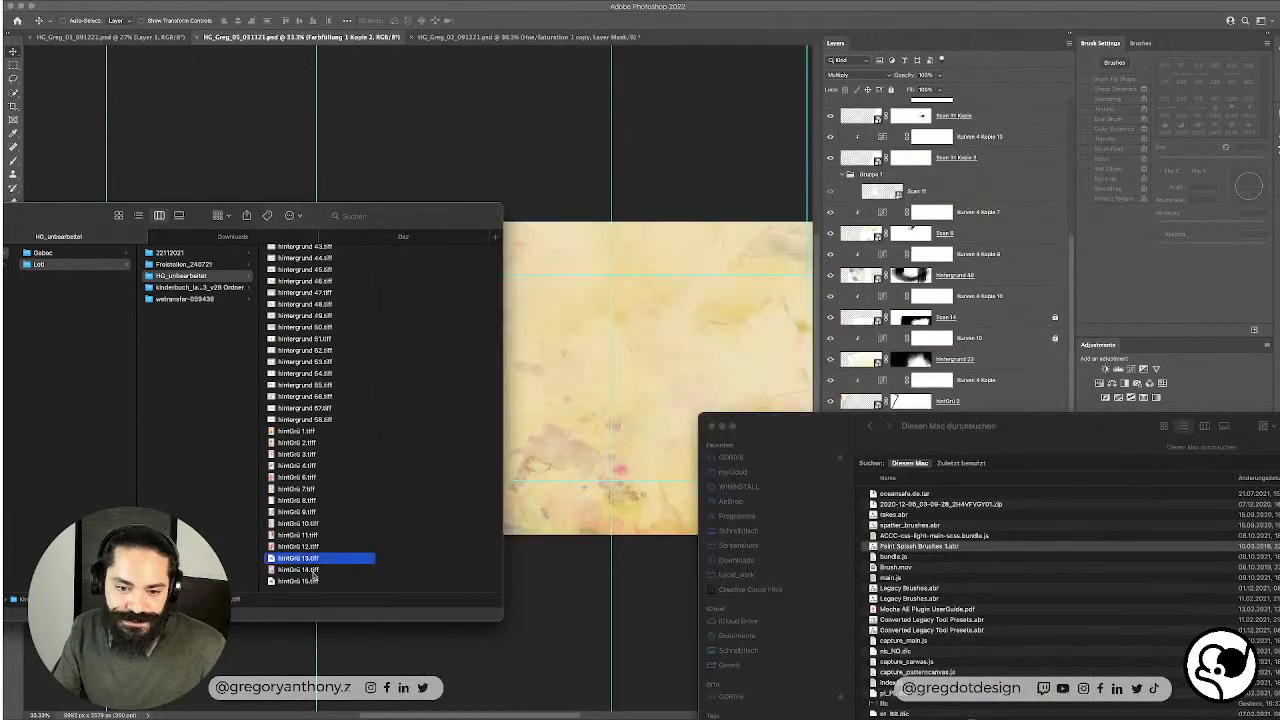
click(314, 570)
key(space)
key(space)
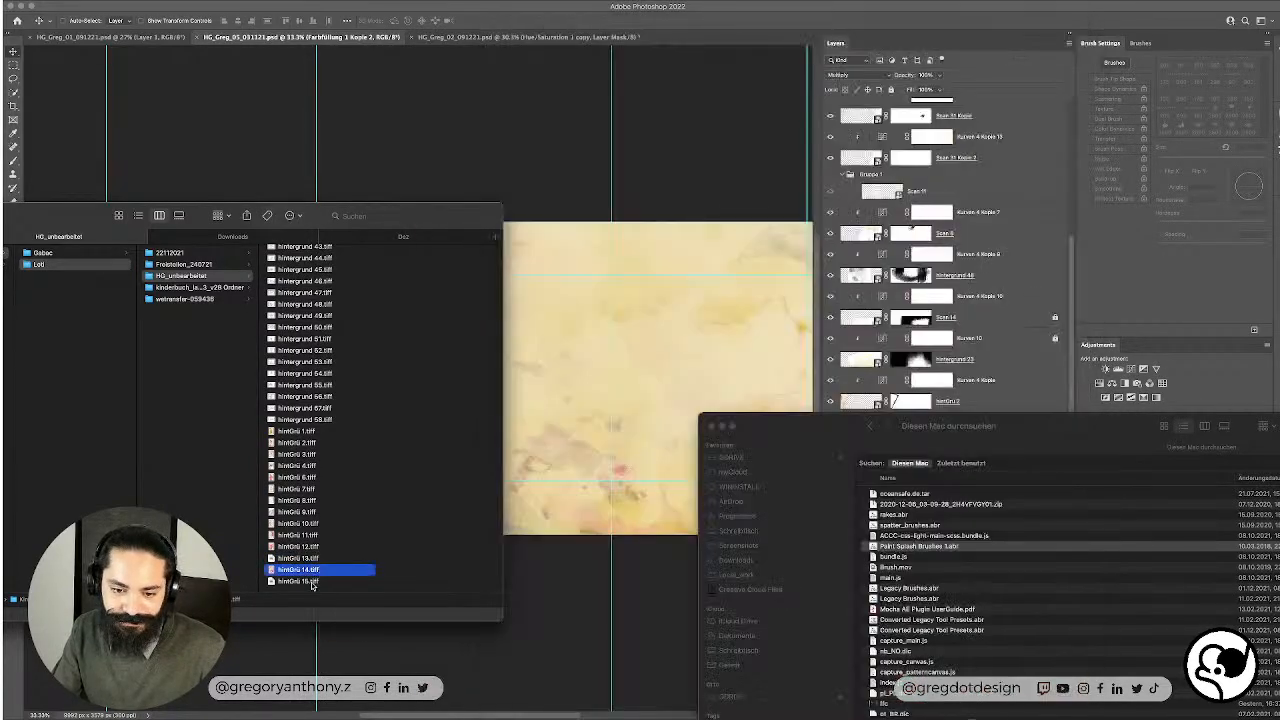
click(312, 582)
key(space)
key(space)
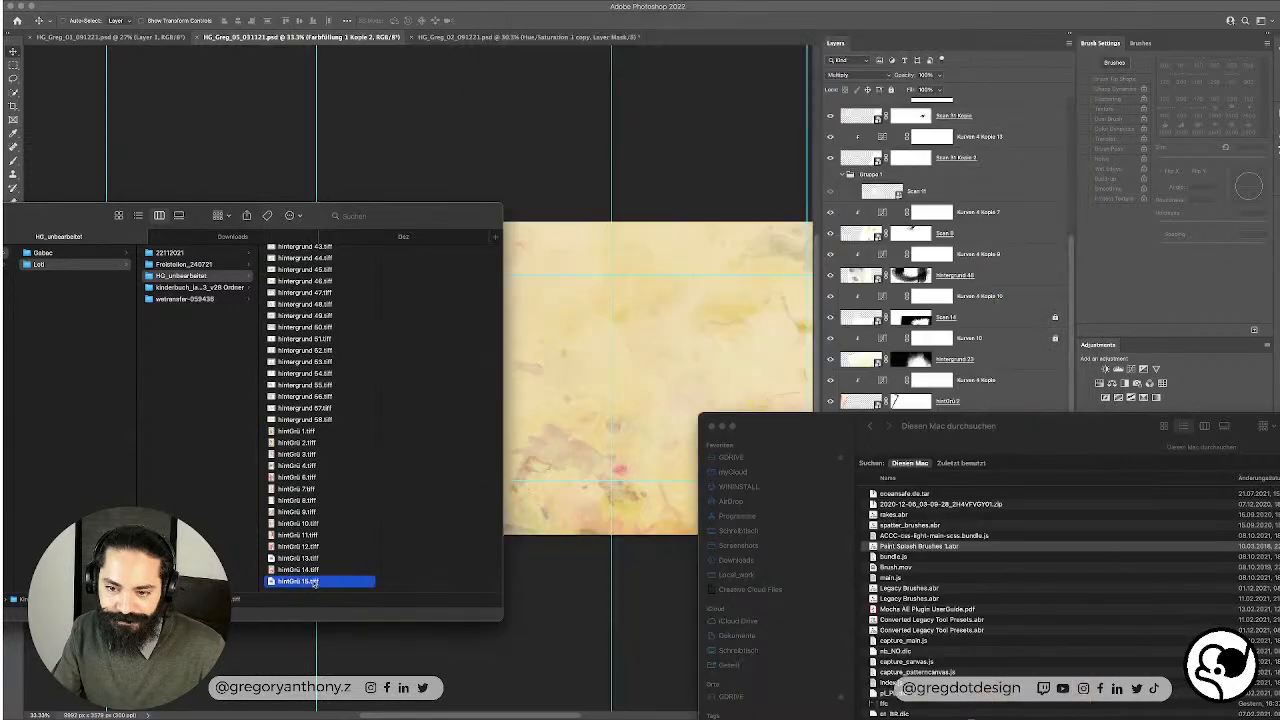
Step: Preview hintGrü 9.tiff again and compare it with the stains in hintGrü 2.tiff
click(320, 512)
key(space)
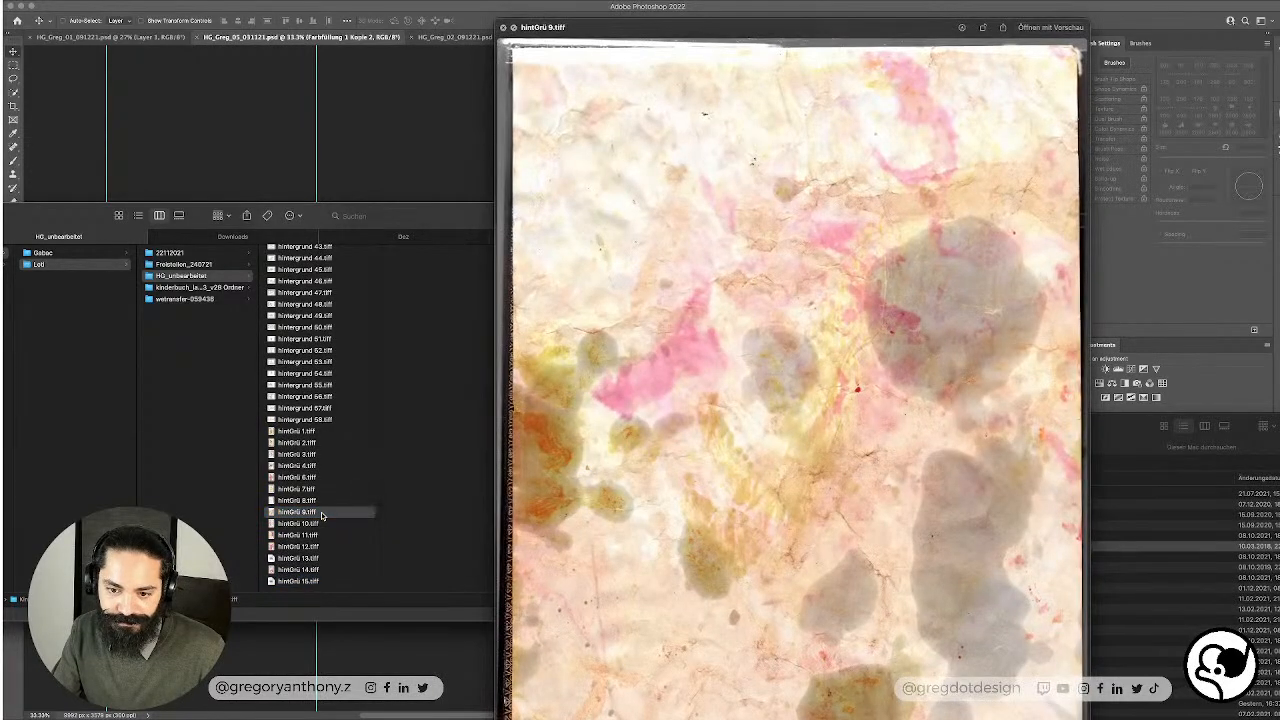
key(space)
click(298, 441)
key(space)
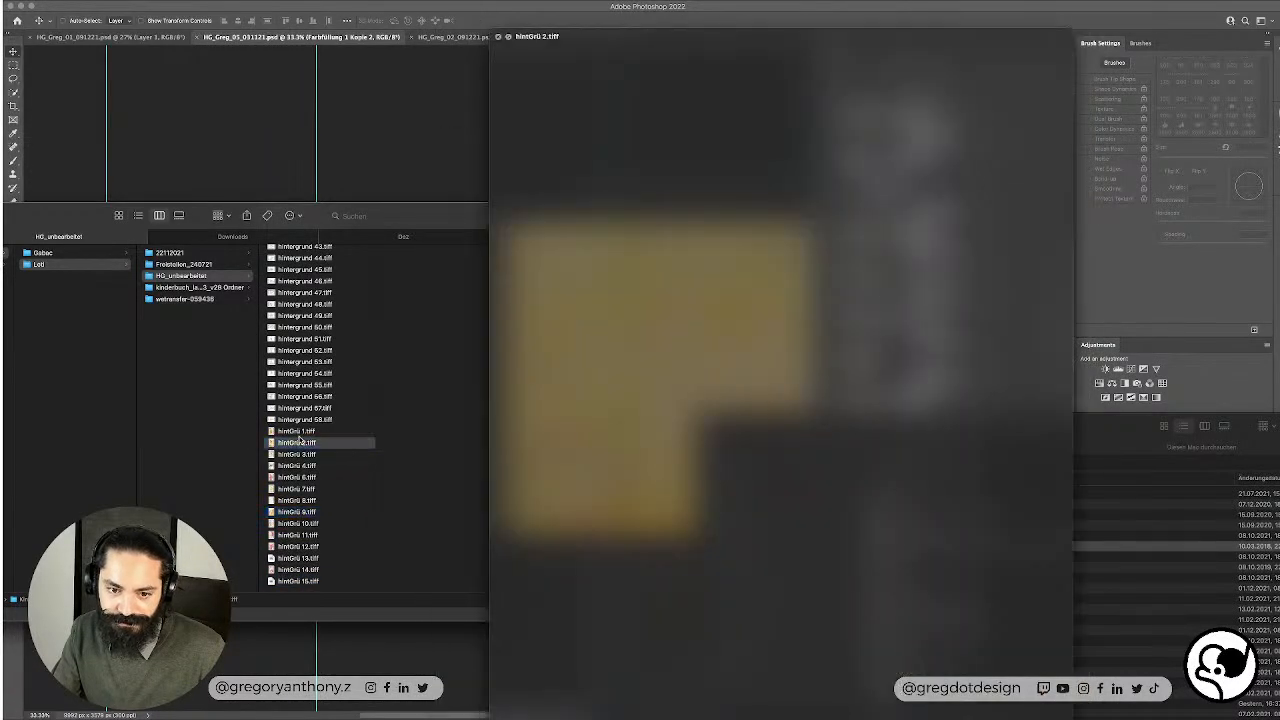
key(space)
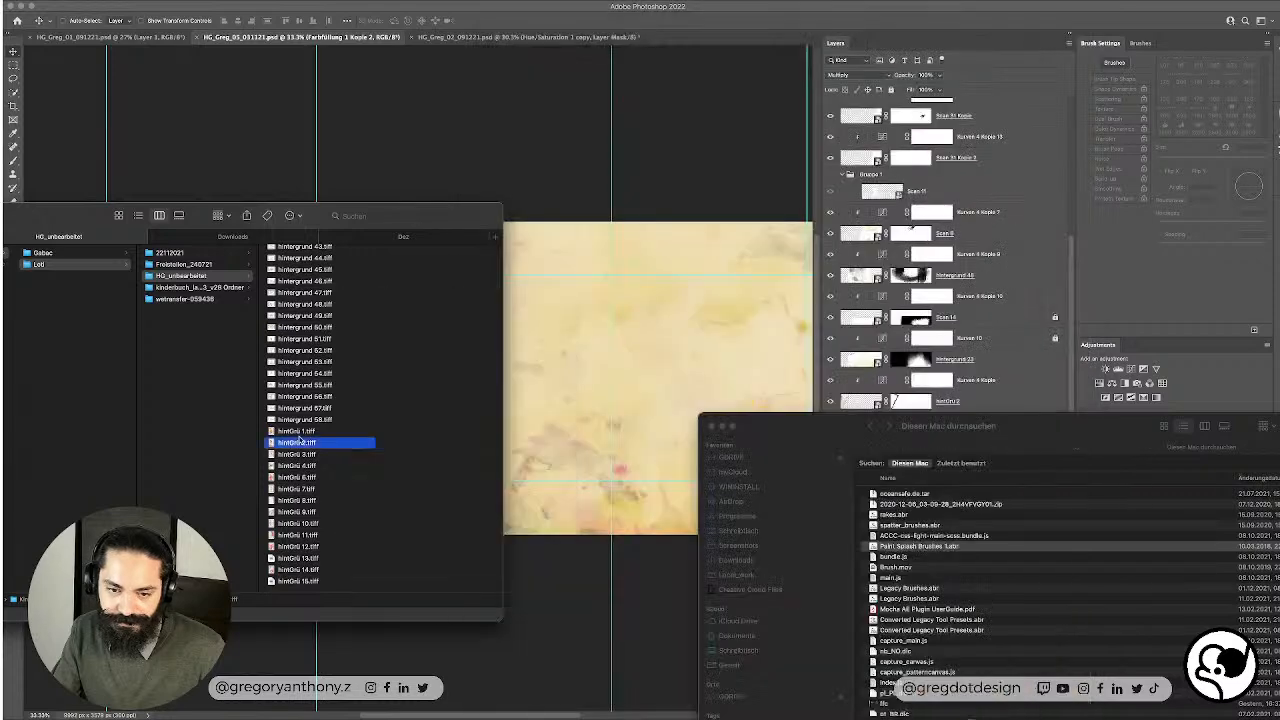
key(space)
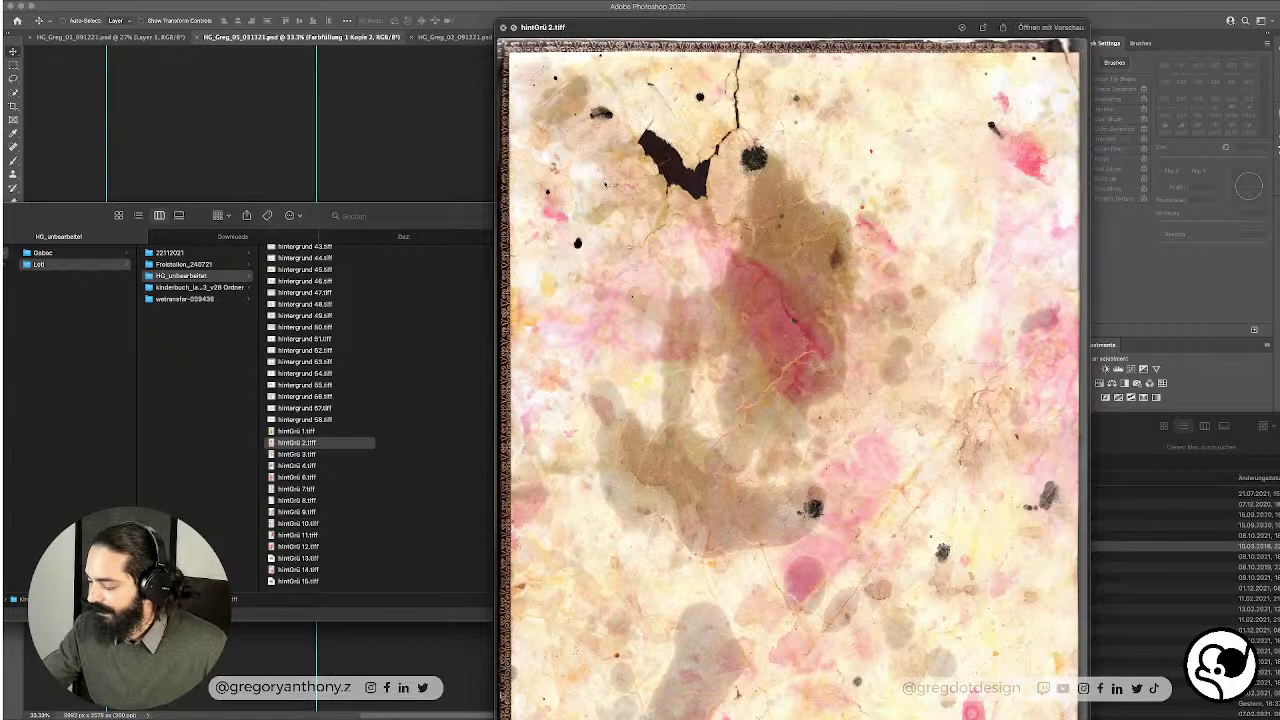
key(space)
Step: Preview hintGrü 1.tiff, and return to the HG_Greg_02_091221.psd banner in Photoshop
click(332, 432)
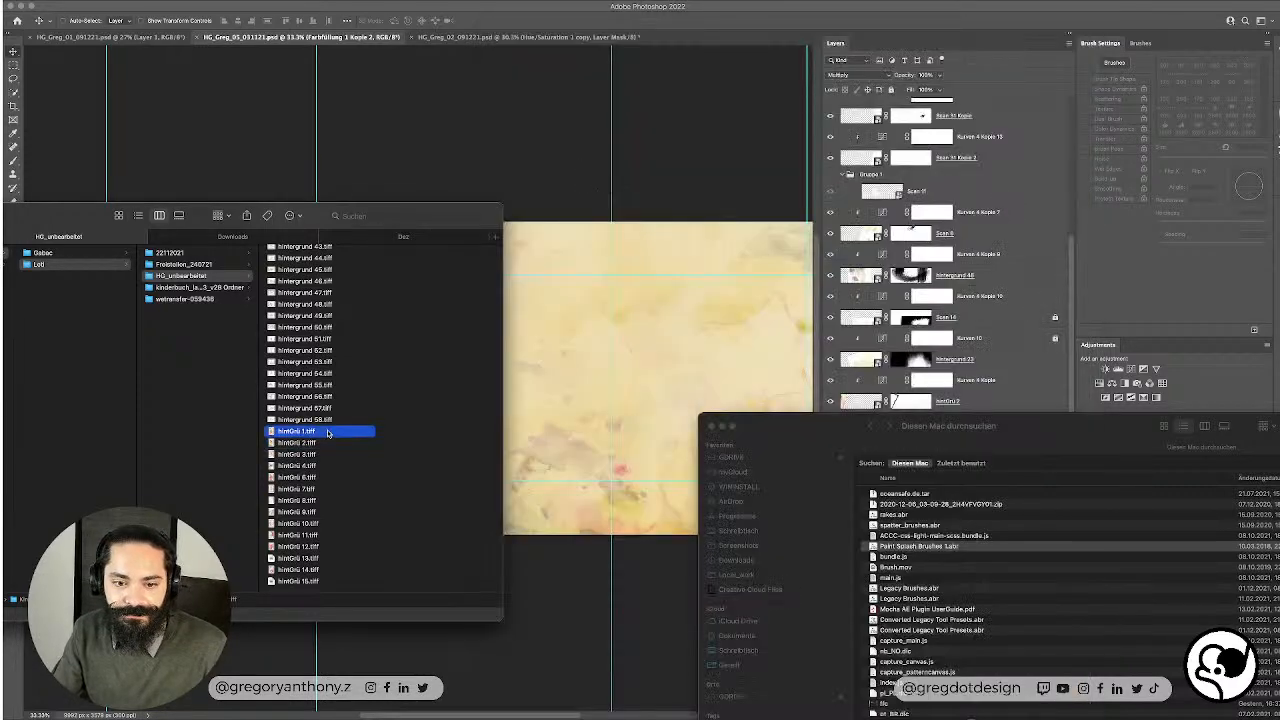
key(space)
key(space)
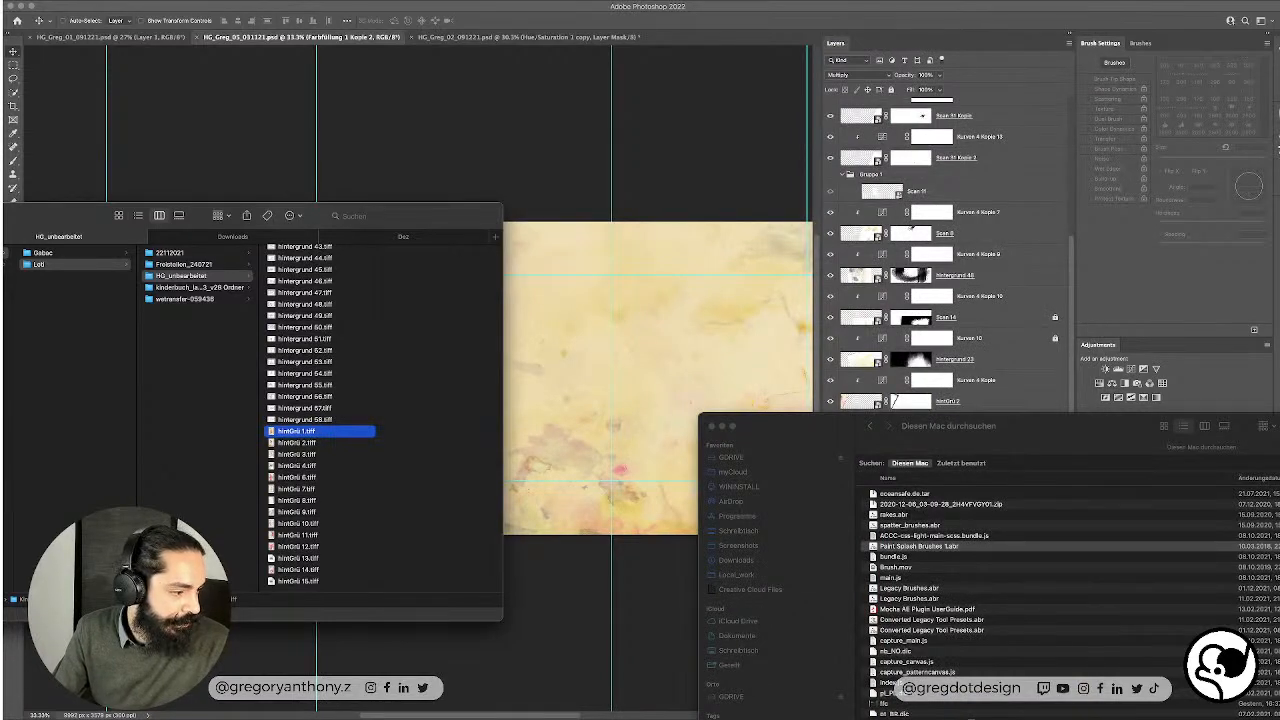
key(space)
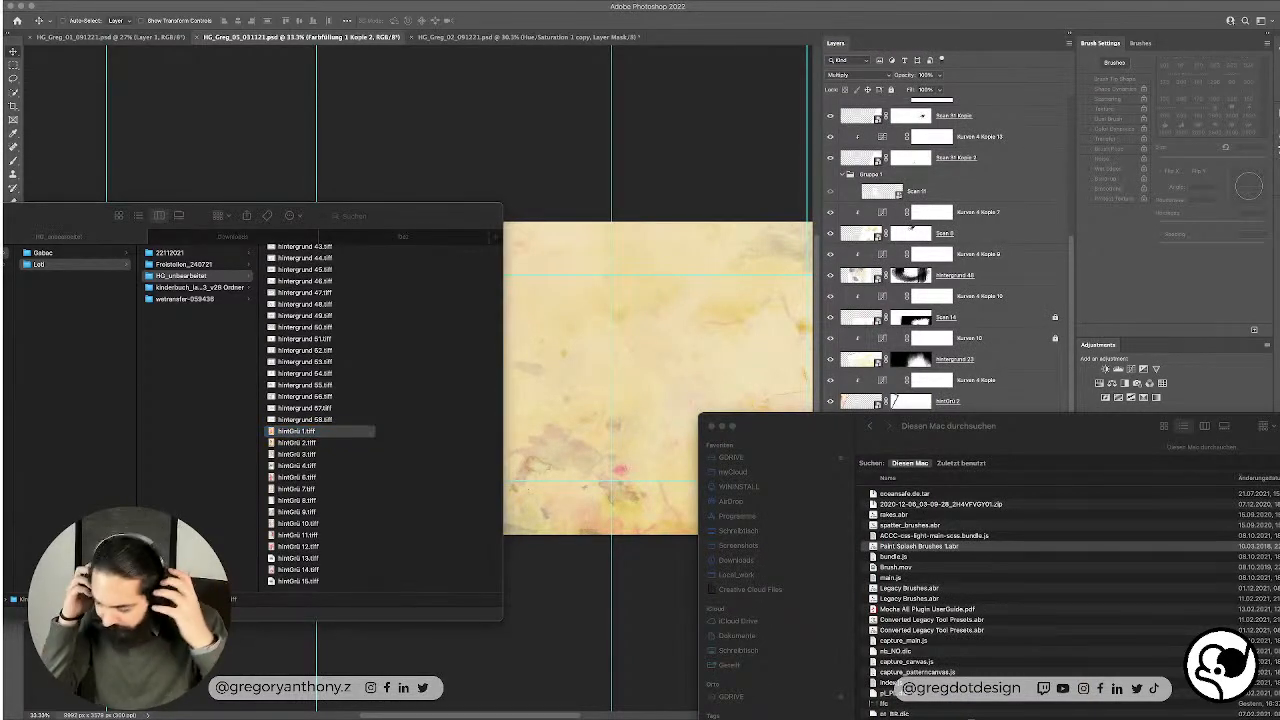
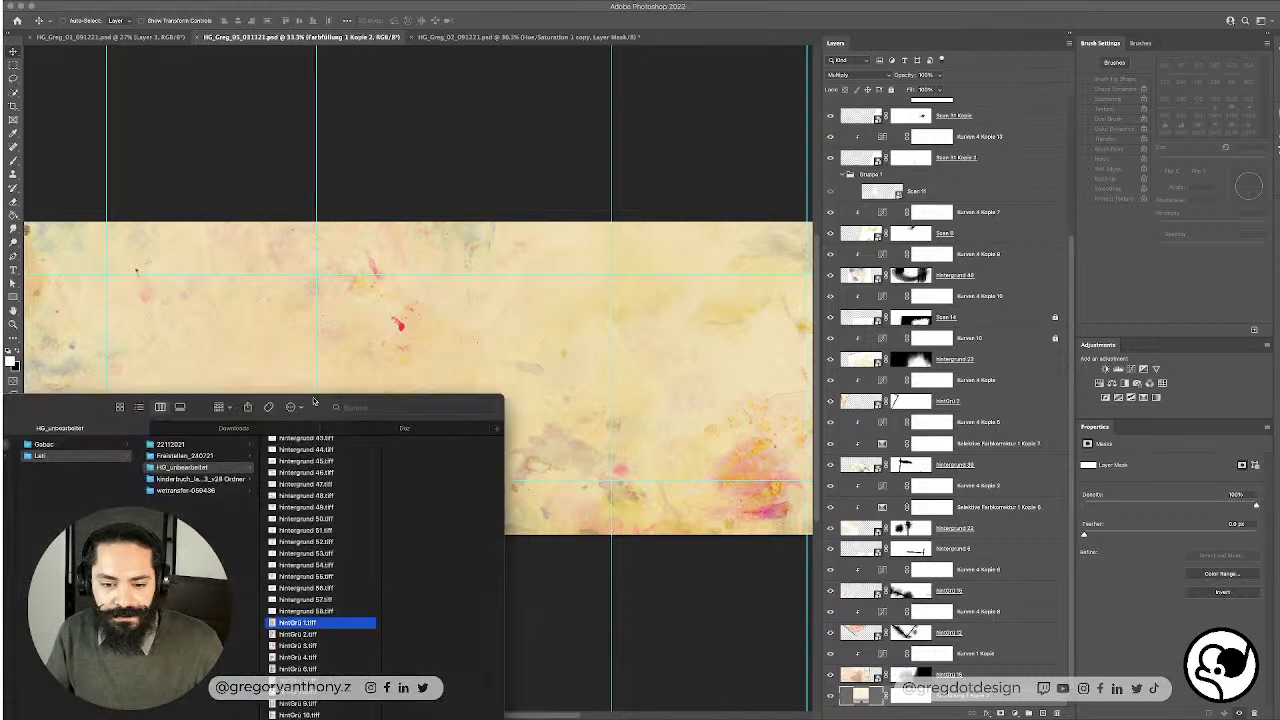
click(462, 38)
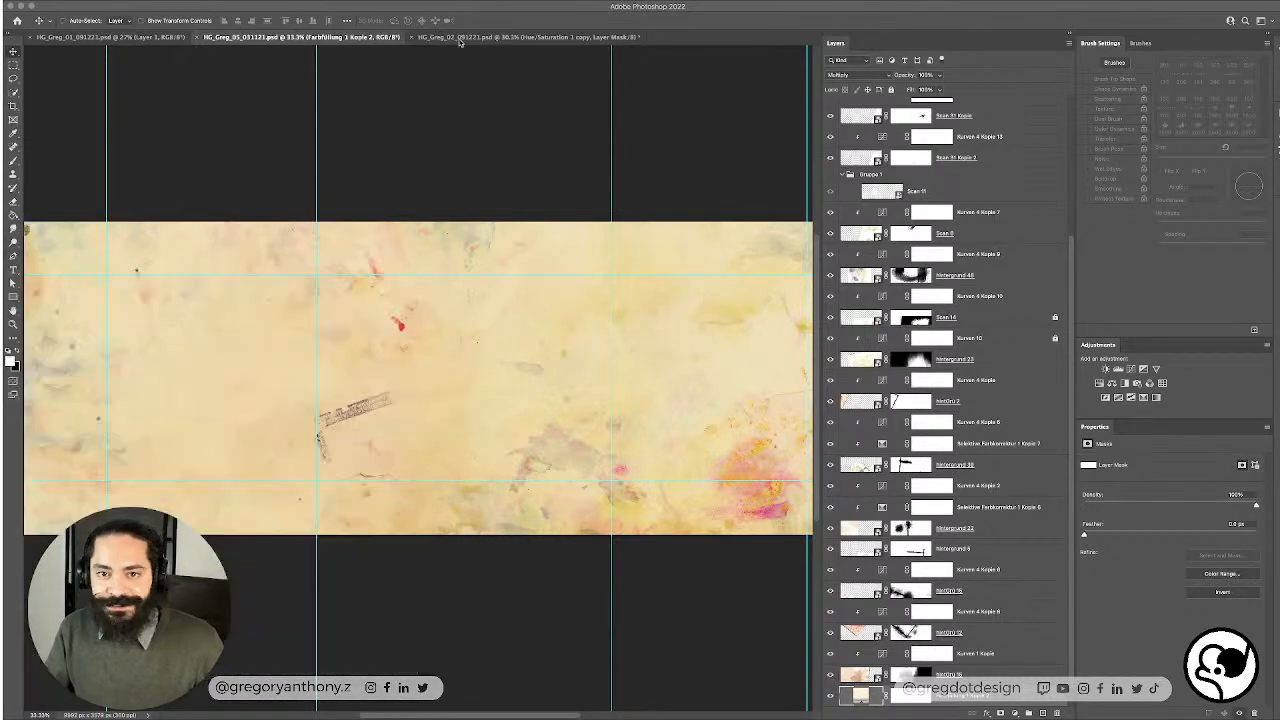
click(463, 38)
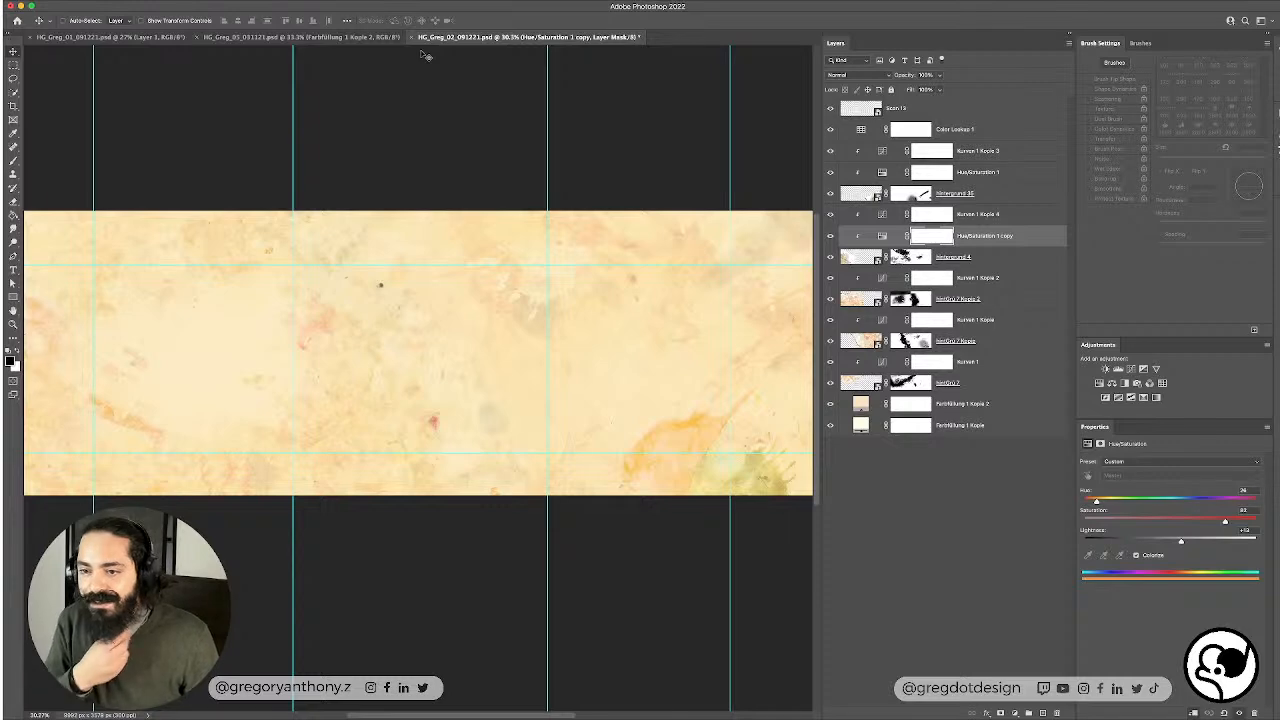
Step: Compare the HG_Greg_01_091221.psd and HG_Greg_05_031121.psd banners with HG_Greg_02_091221.psd
click(101, 38)
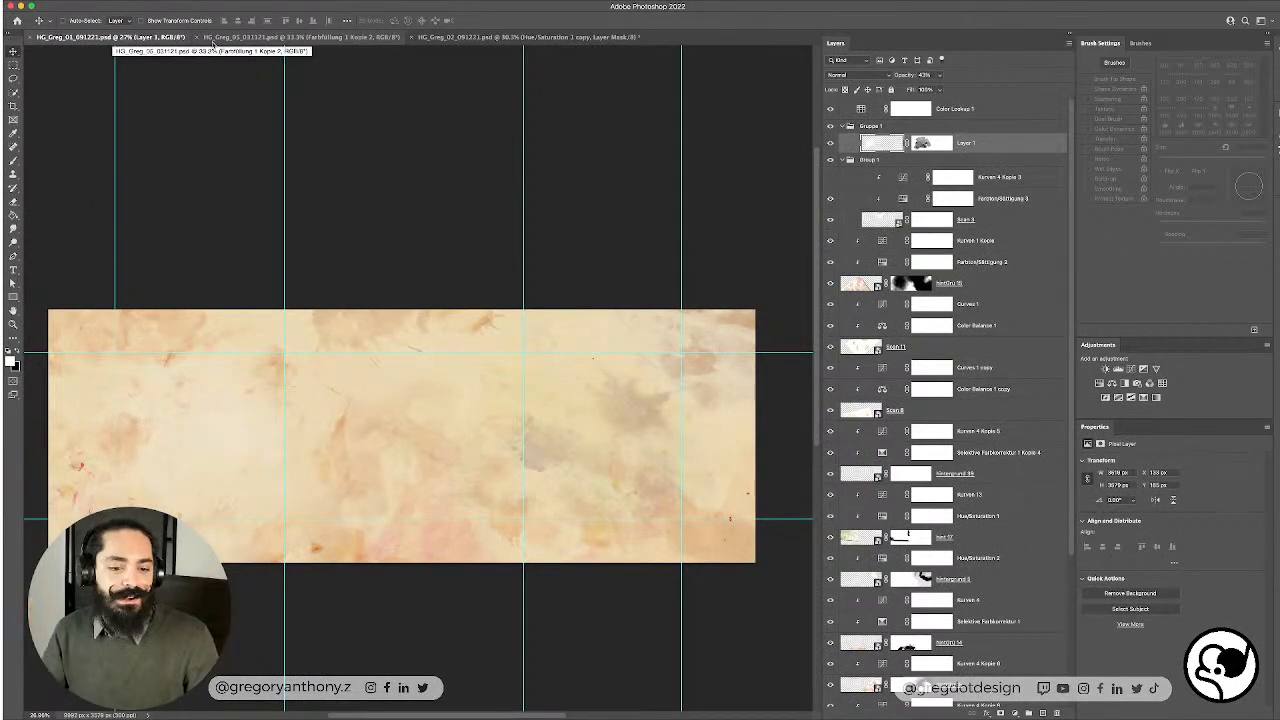
click(282, 38)
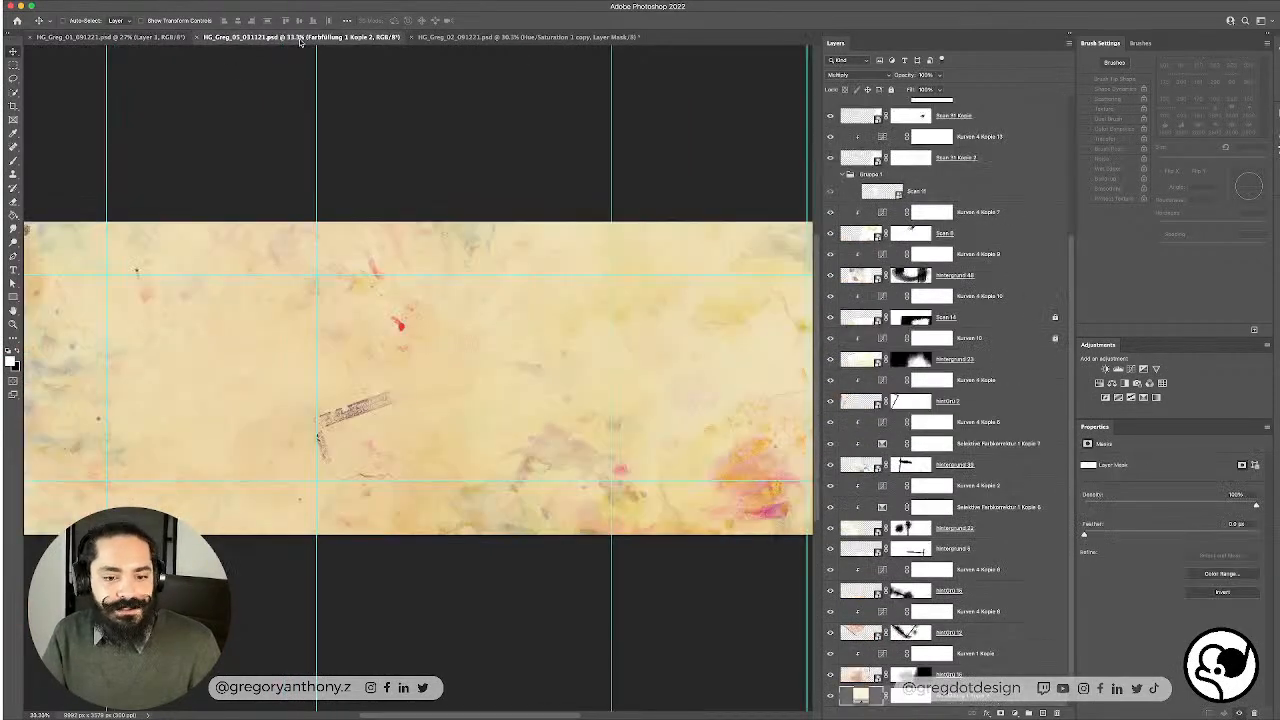
click(453, 39)
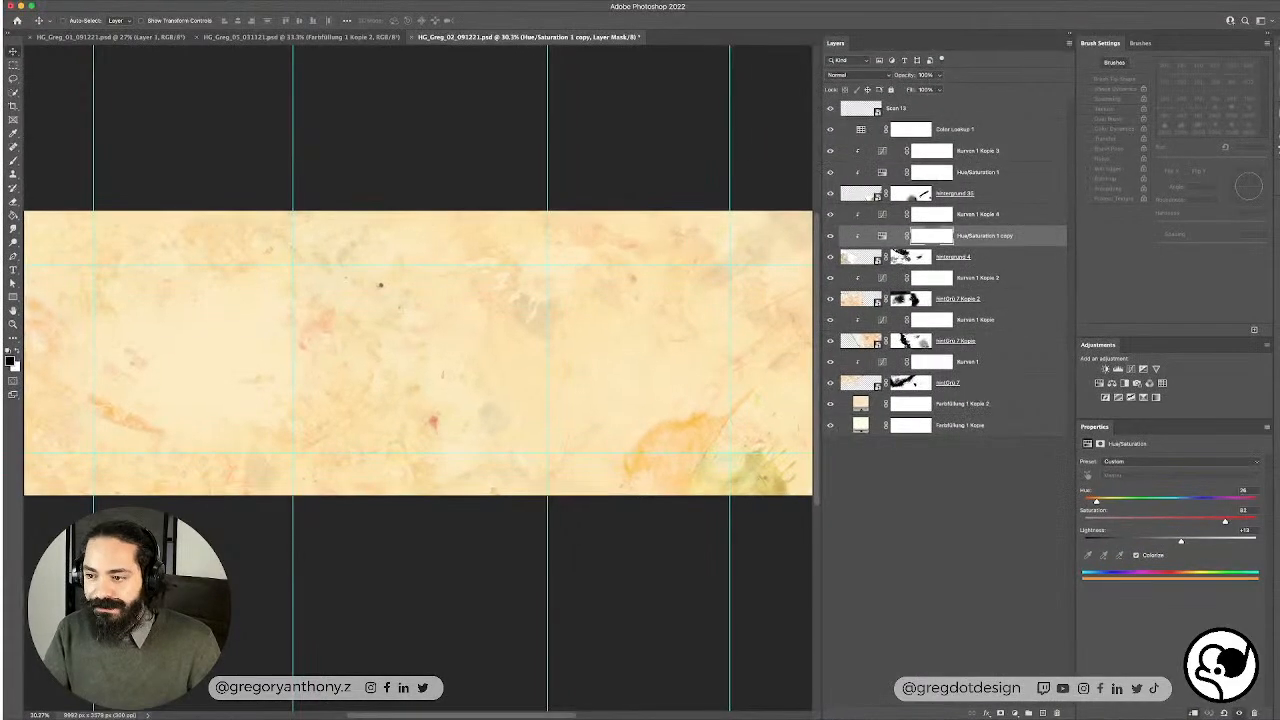
Step: Switch to the HG_unbearbeitet folder in Finder and preview hintGrü 9.tiff and hintGrü 8.tiff
key(ctrl+Up)
click(402, 512)
click(242, 603)
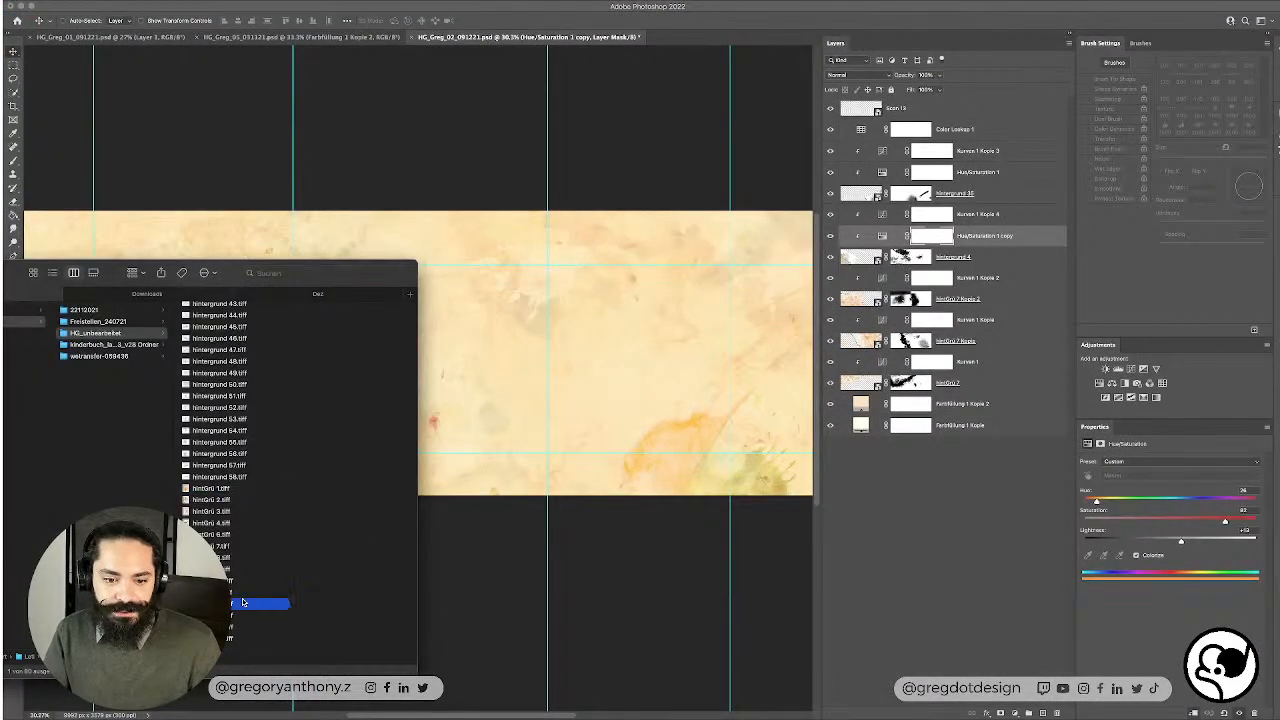
click(228, 570)
key(space)
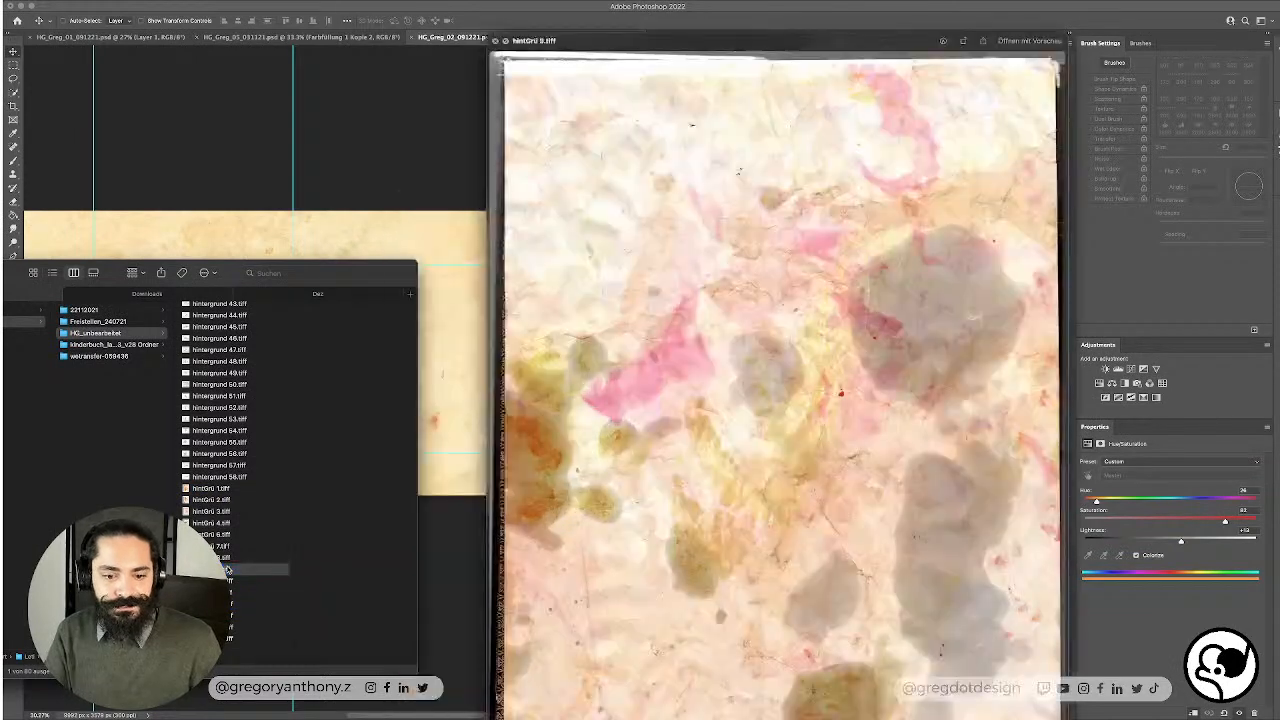
key(space)
key(Up)
key(space)
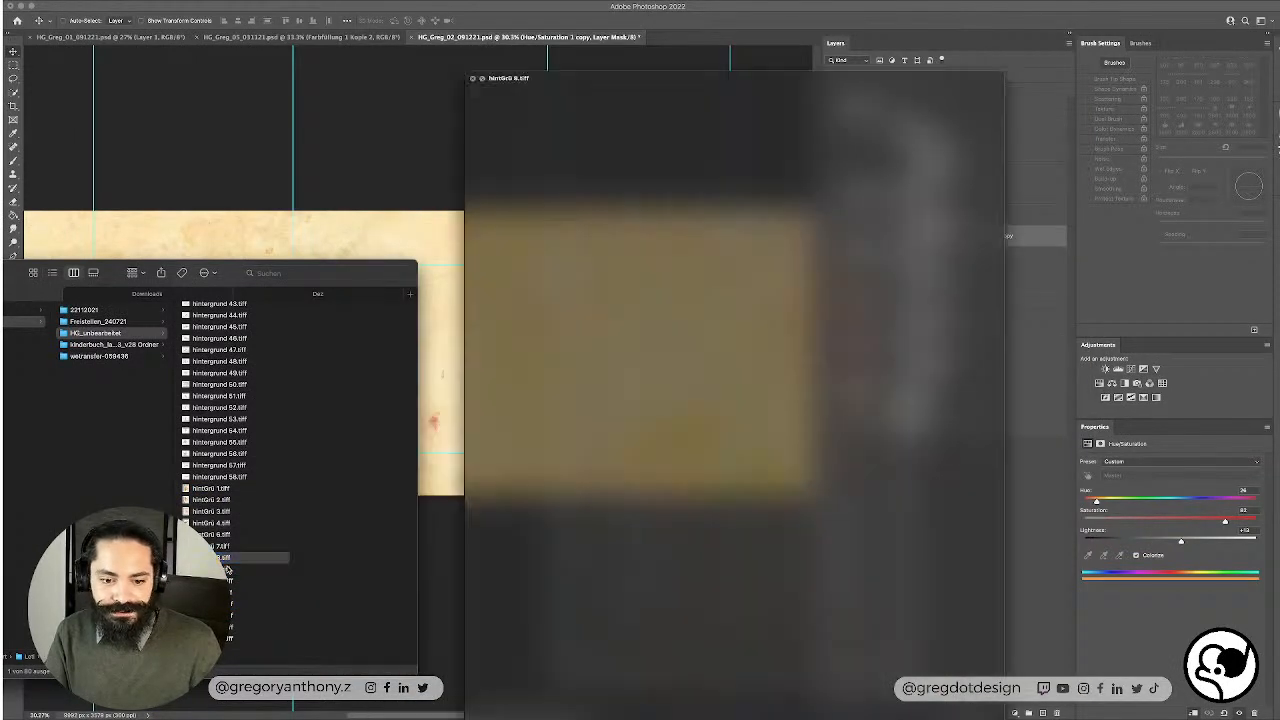
key(space)
Step: Preview the scans hintGrü 7.tiff and hintGrü 6.tiff
key(Up)
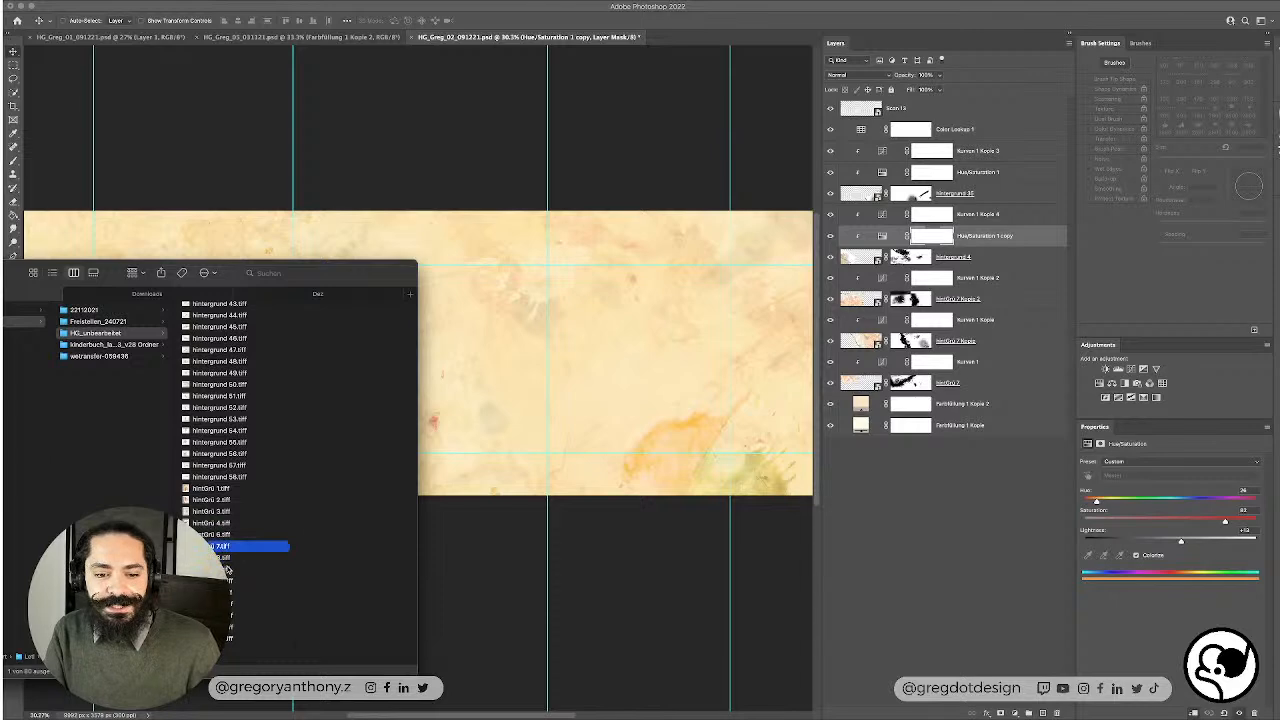
key(space)
key(space)
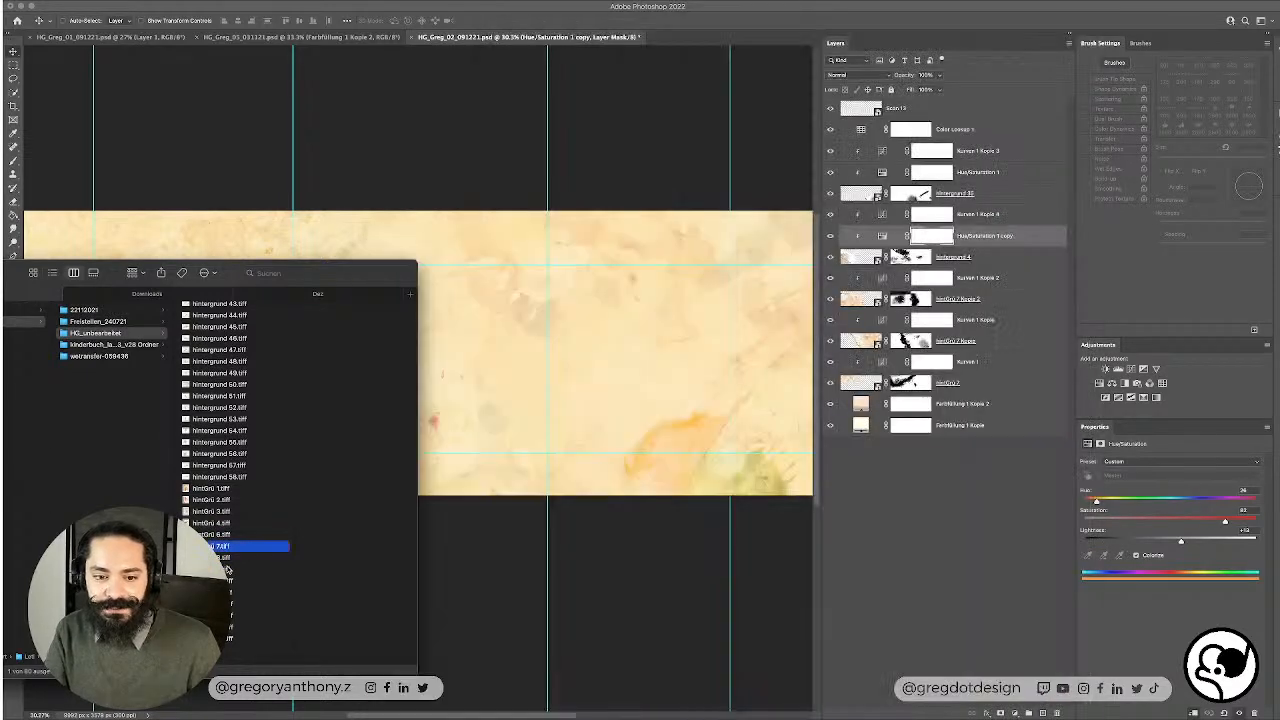
key(Up)
key(space)
key(space)
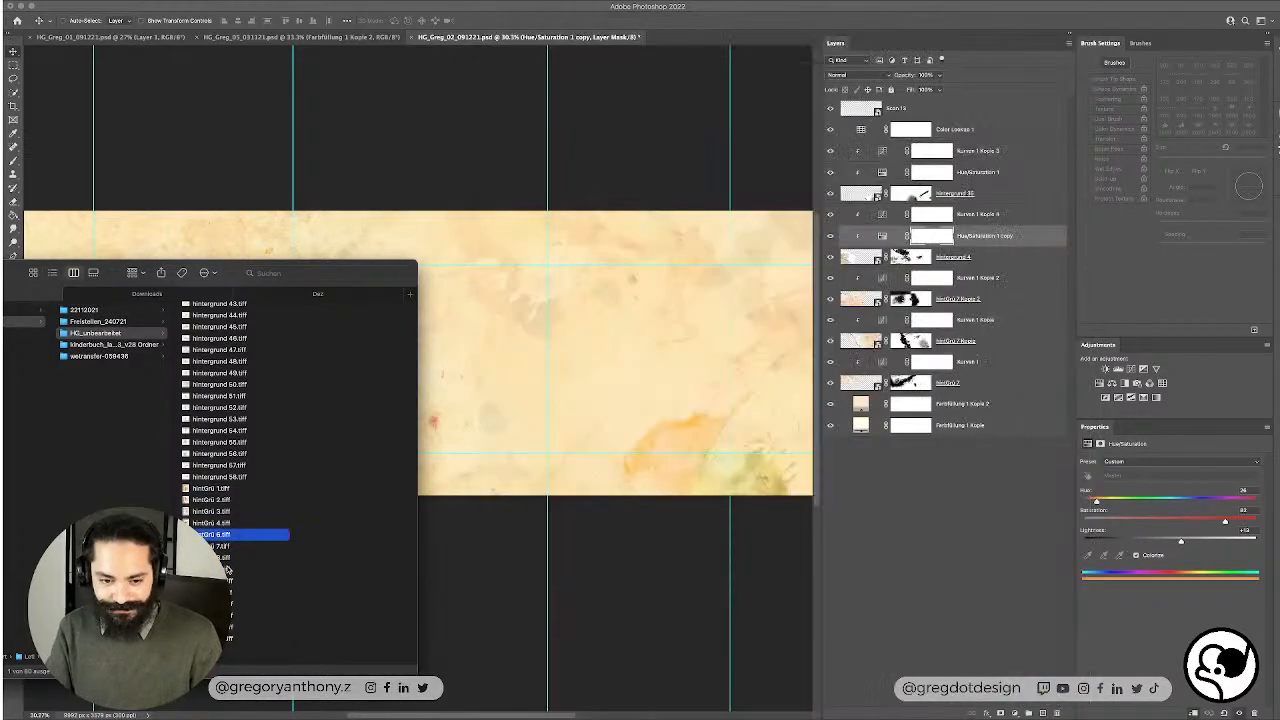
Step: Browse the previews from hintGrü 6.tiff back to hintGrü 1.tiff
key(space)
key(Up)
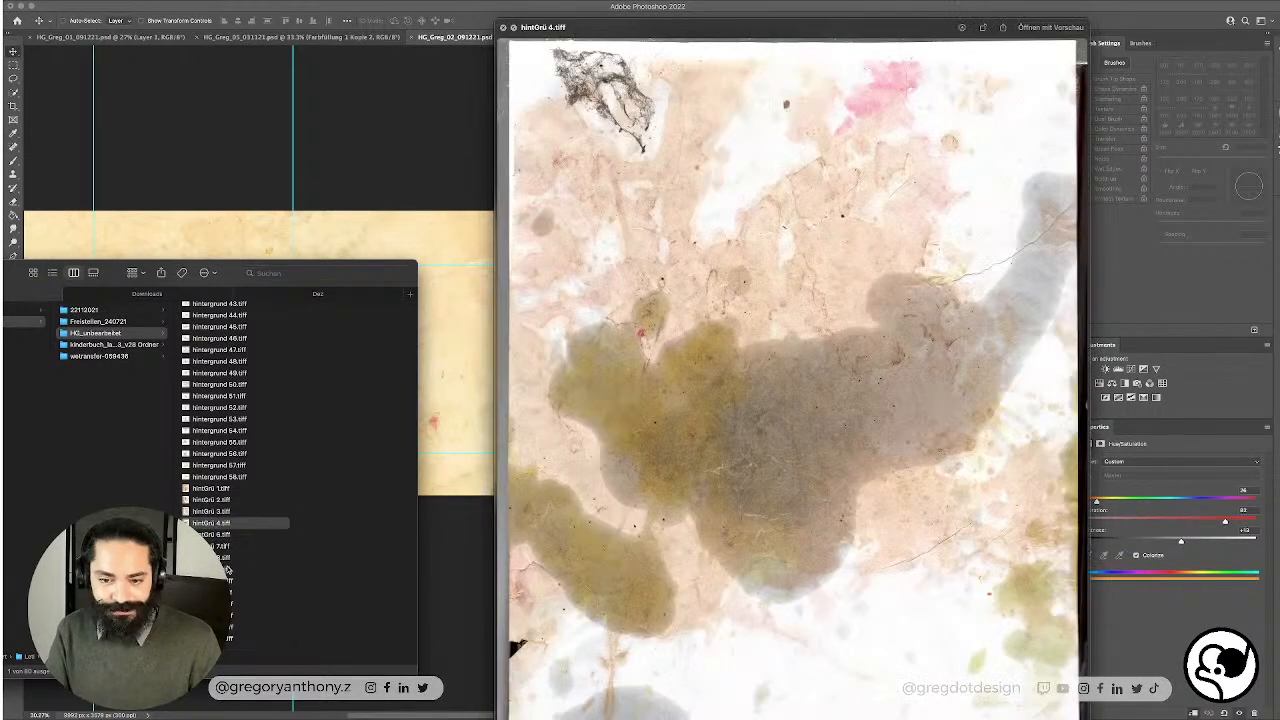
key(Up)
key(Up)
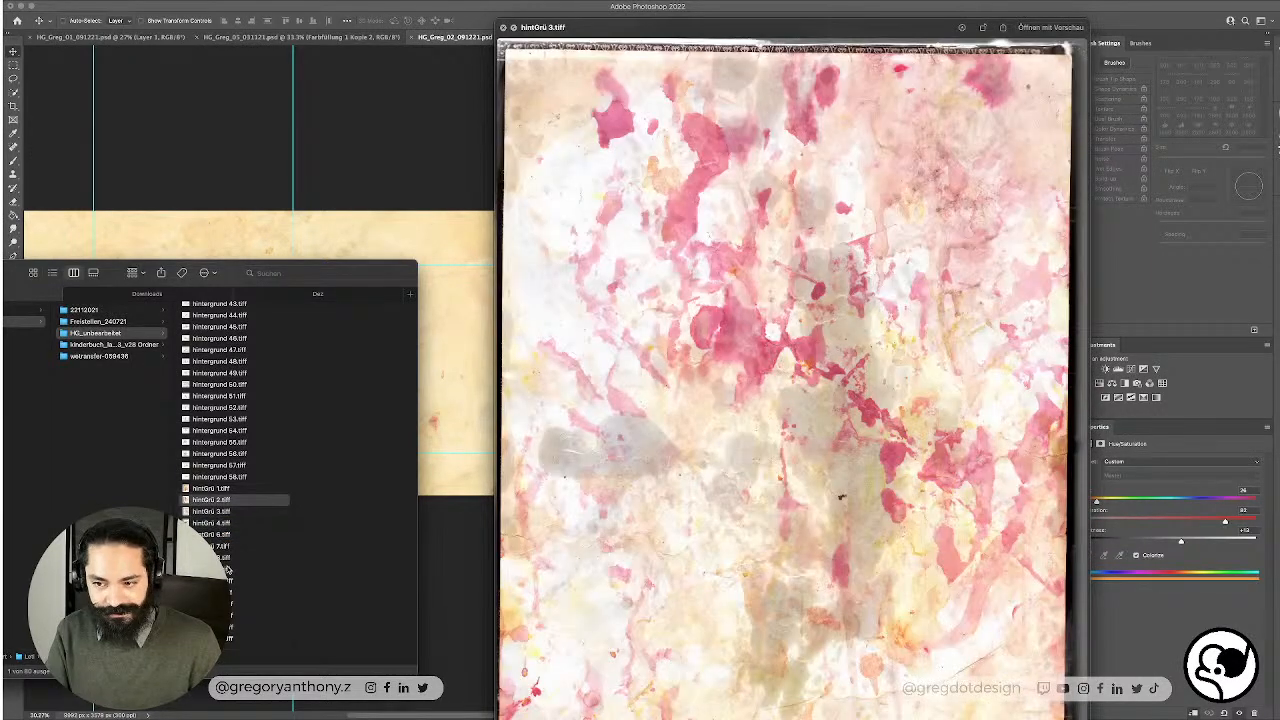
key(Up)
Step: Browse the previews of the scans from hintergrund 58.tiff back to hintergrund 52.tiff
key(Up)
key(Up)
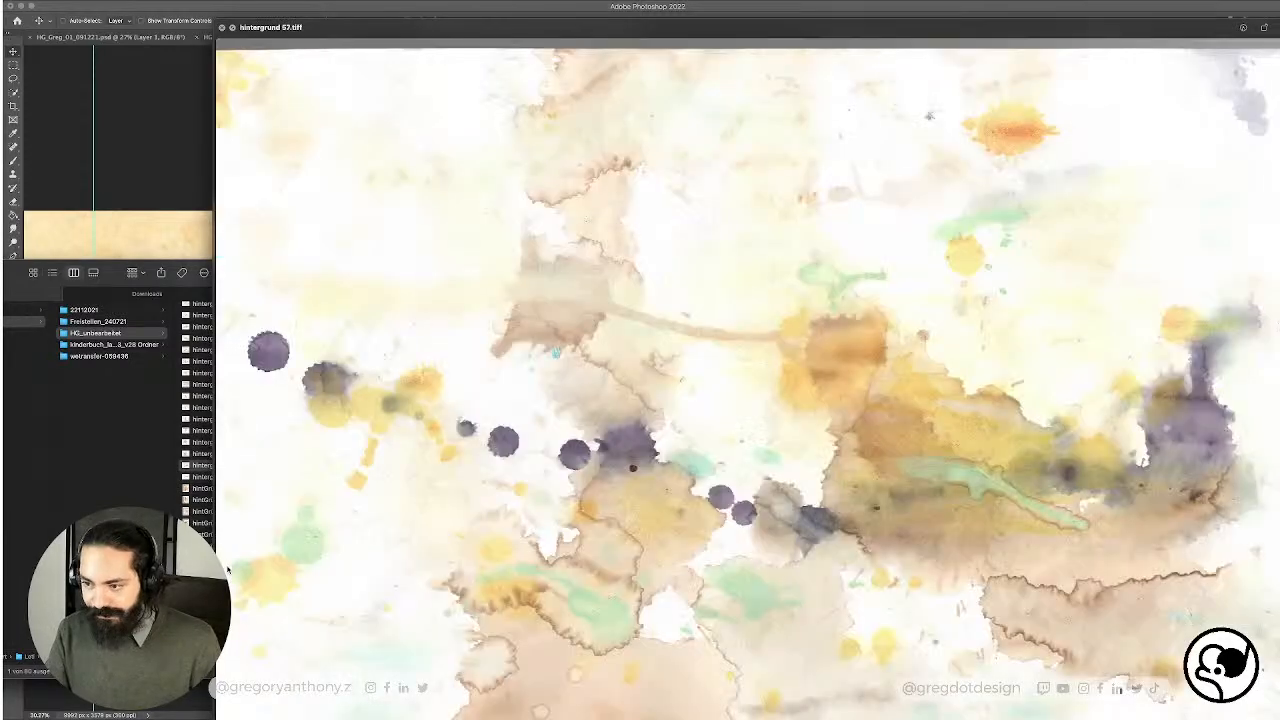
key(Up)
key(Up)
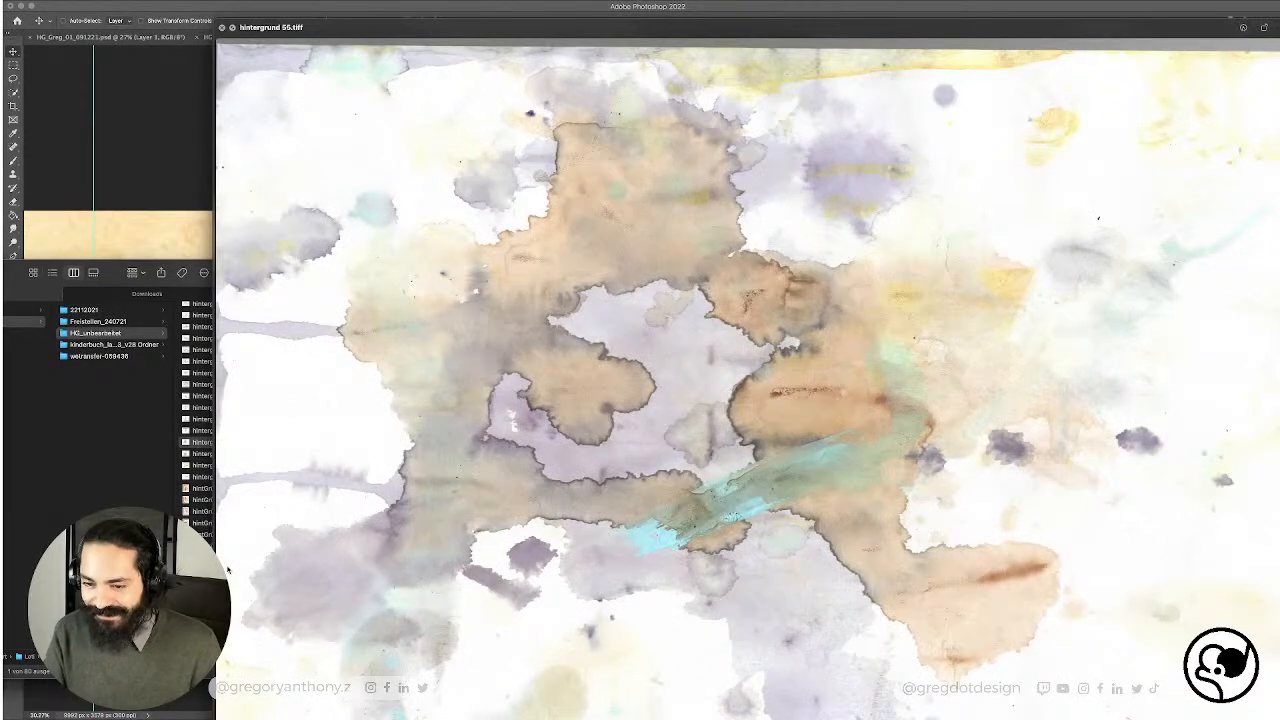
key(Up)
key(Up)
key(Up)
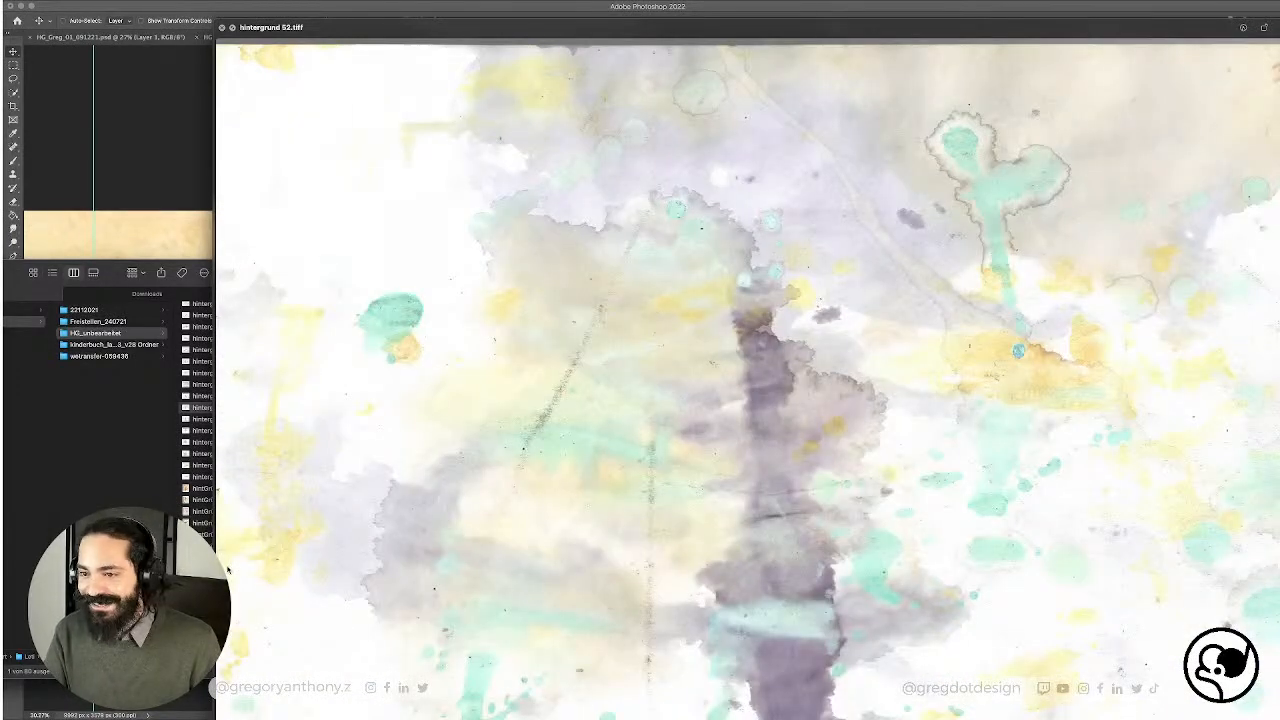
Step: Browse the previews from hintergrund 51.tiff backwards, and take another look at hintergrund 47.tiff
key(Up)
key(Up)
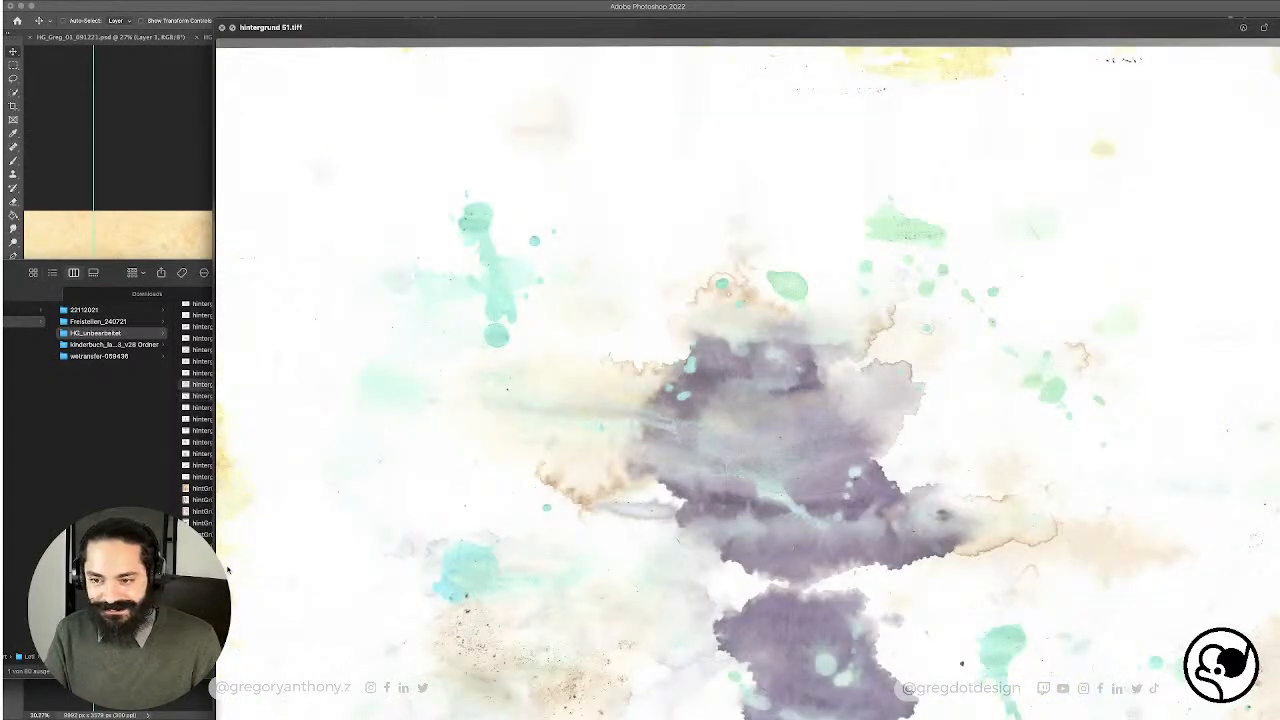
key(Up)
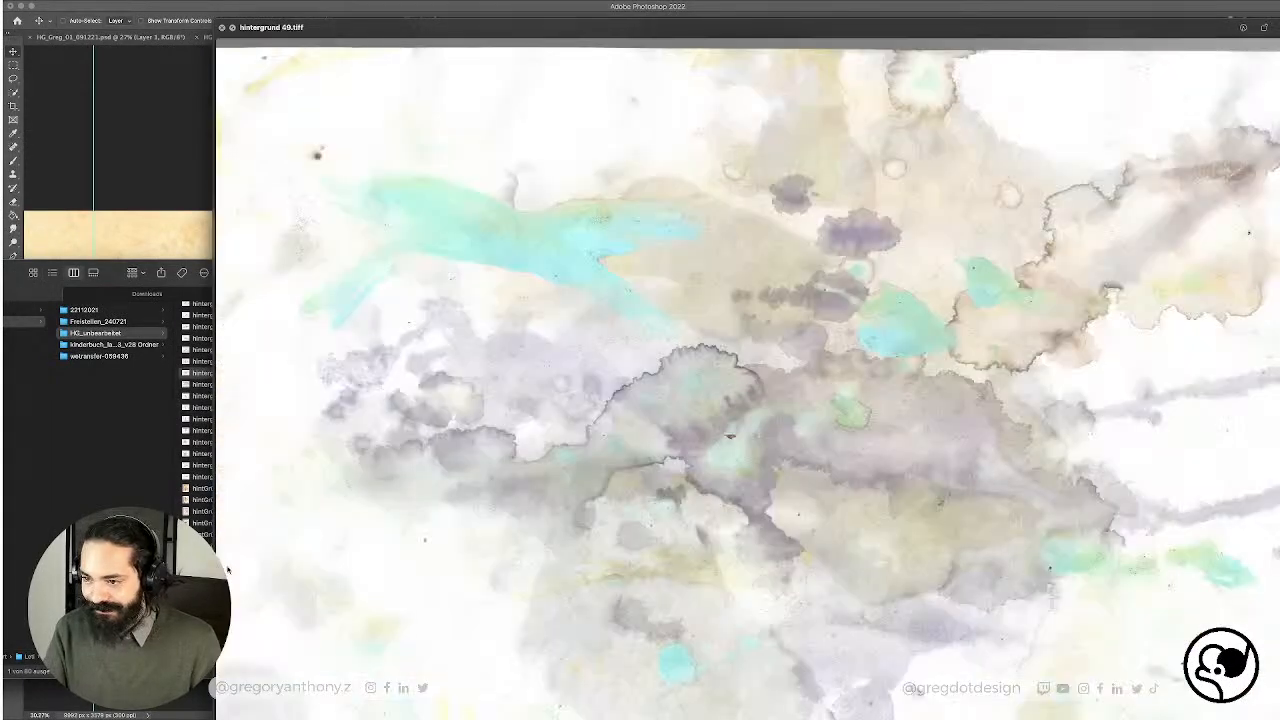
key(Up)
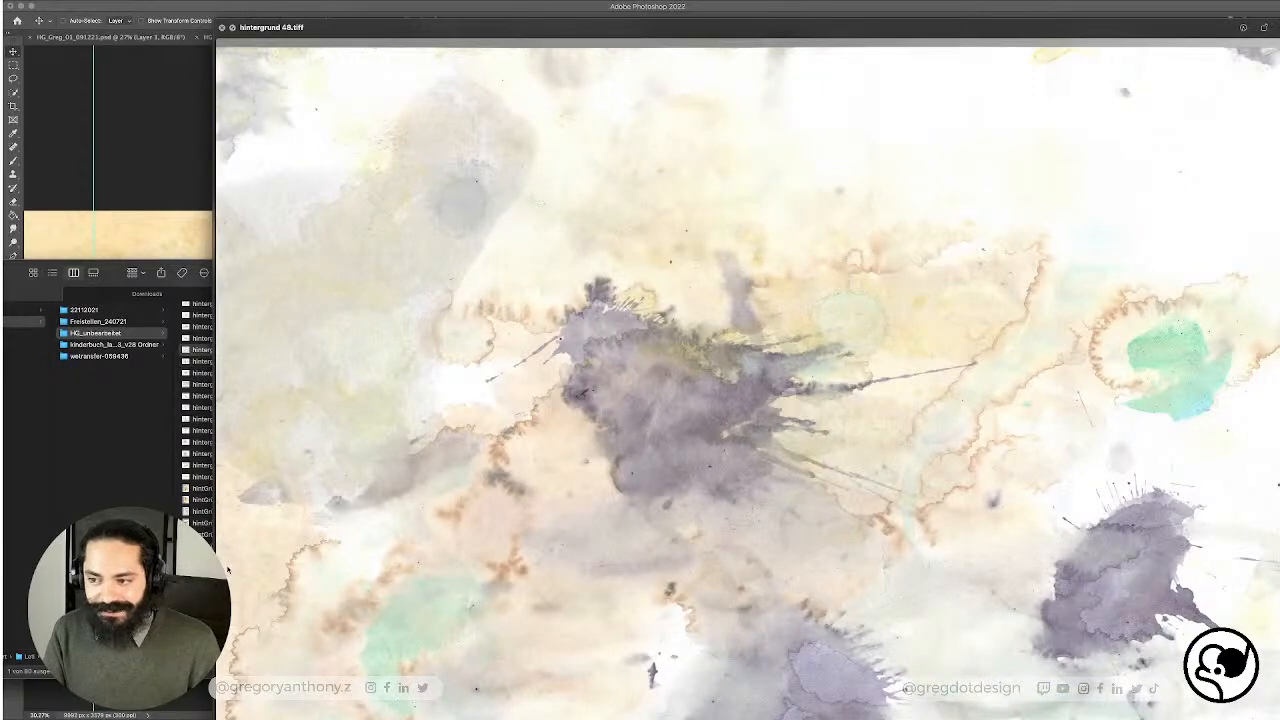
key(Up)
key(Up)
key(Down)
key(space)
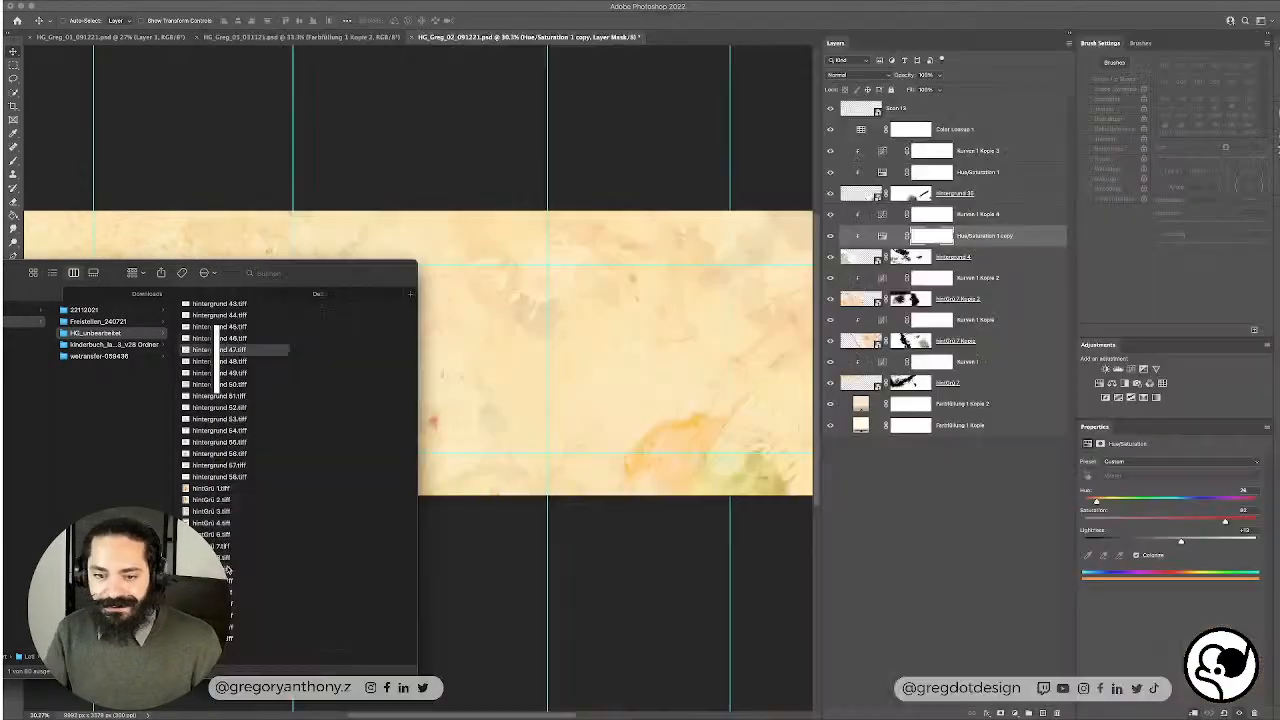
key(space)
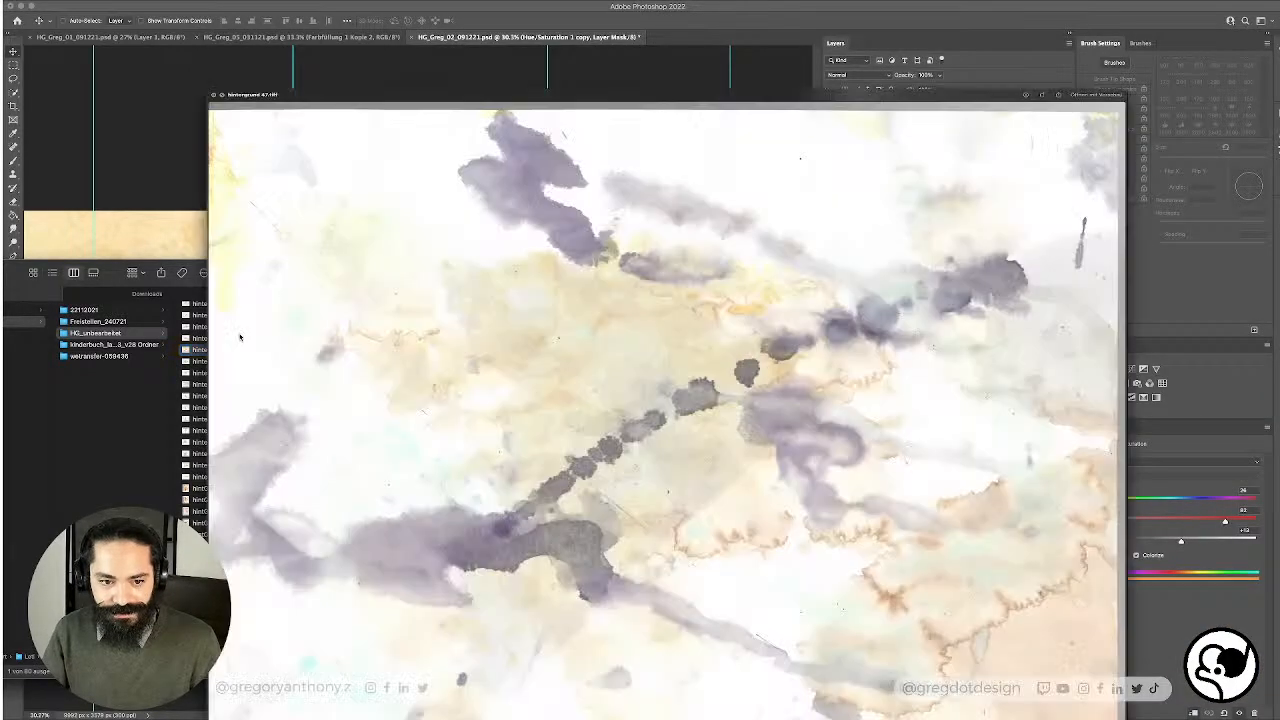
key(space)
Step: Open the Flecken_24_01_21 folder and preview Scan 4.tiff and Scan 13.tiff
scroll(241, 345, up, 10)
scroll(241, 345, up, 5)
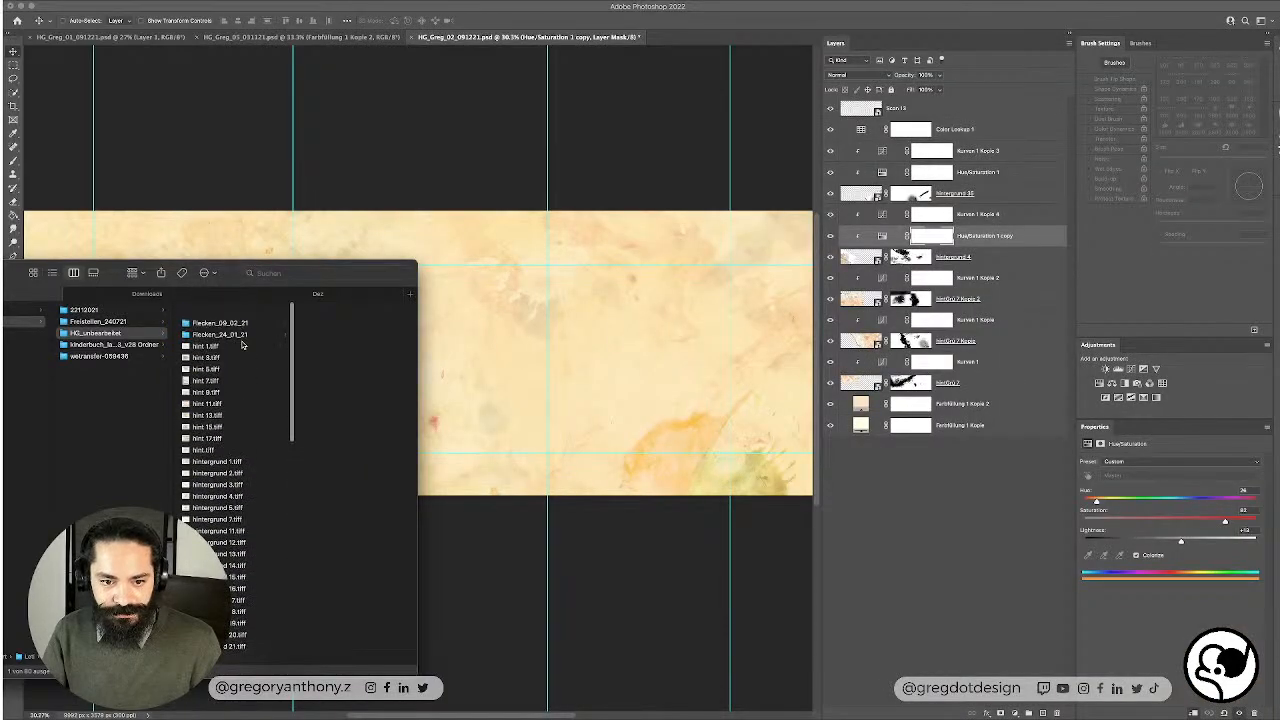
click(220, 321)
click(343, 345)
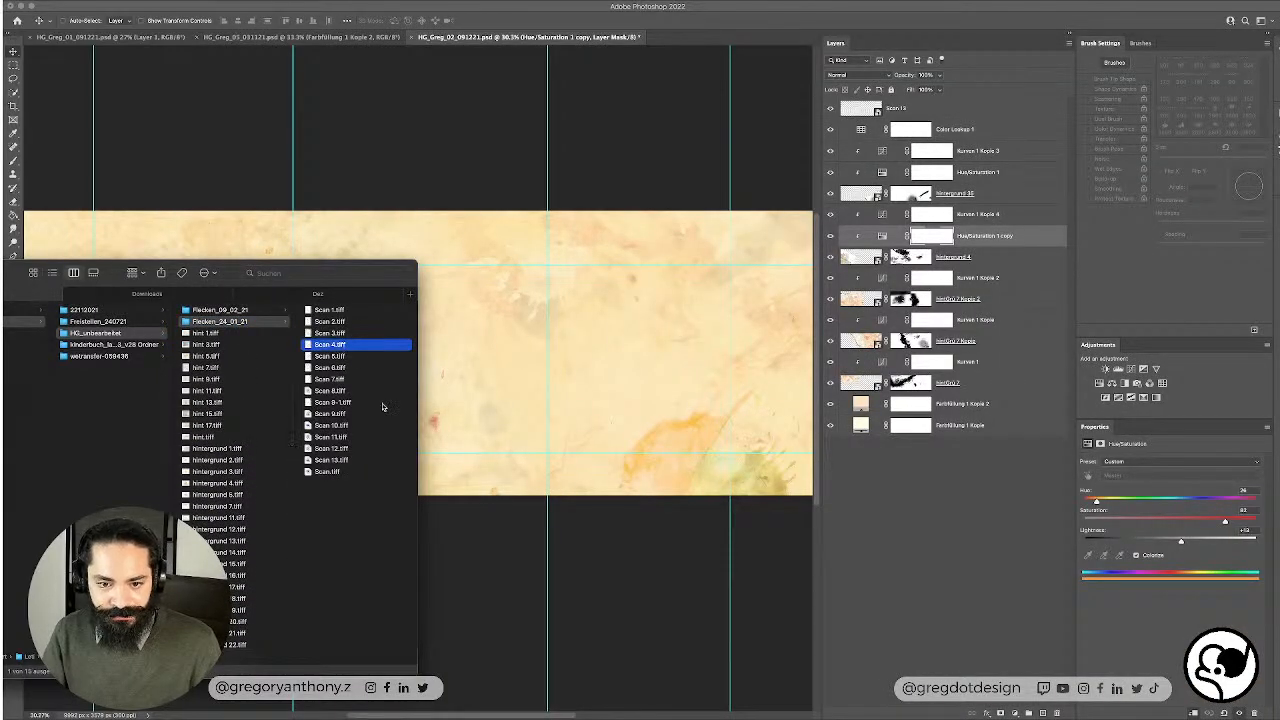
key(space)
key(space)
click(345, 459)
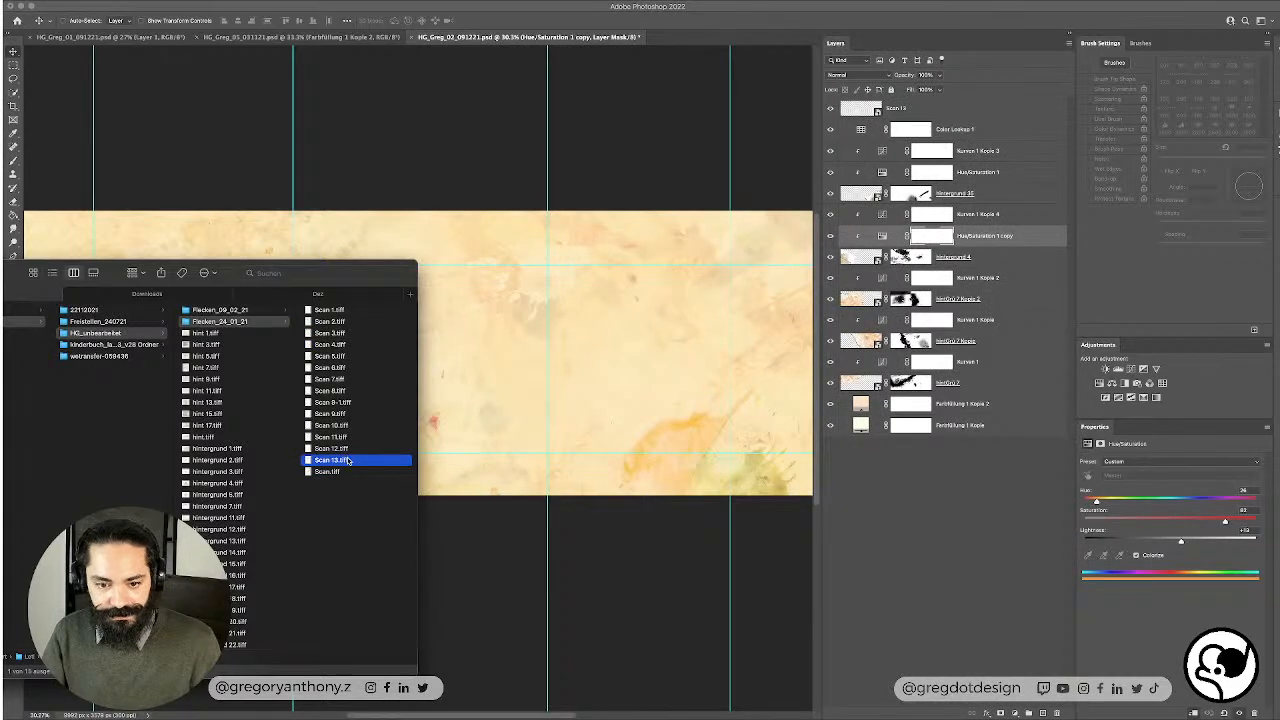
key(space)
key(space)
Step: Preview Scan 9-1.tiff and Scan 10.tiff in the Flecken_24_01_21 folder
click(340, 403)
key(space)
key(space)
key(space)
key(space)
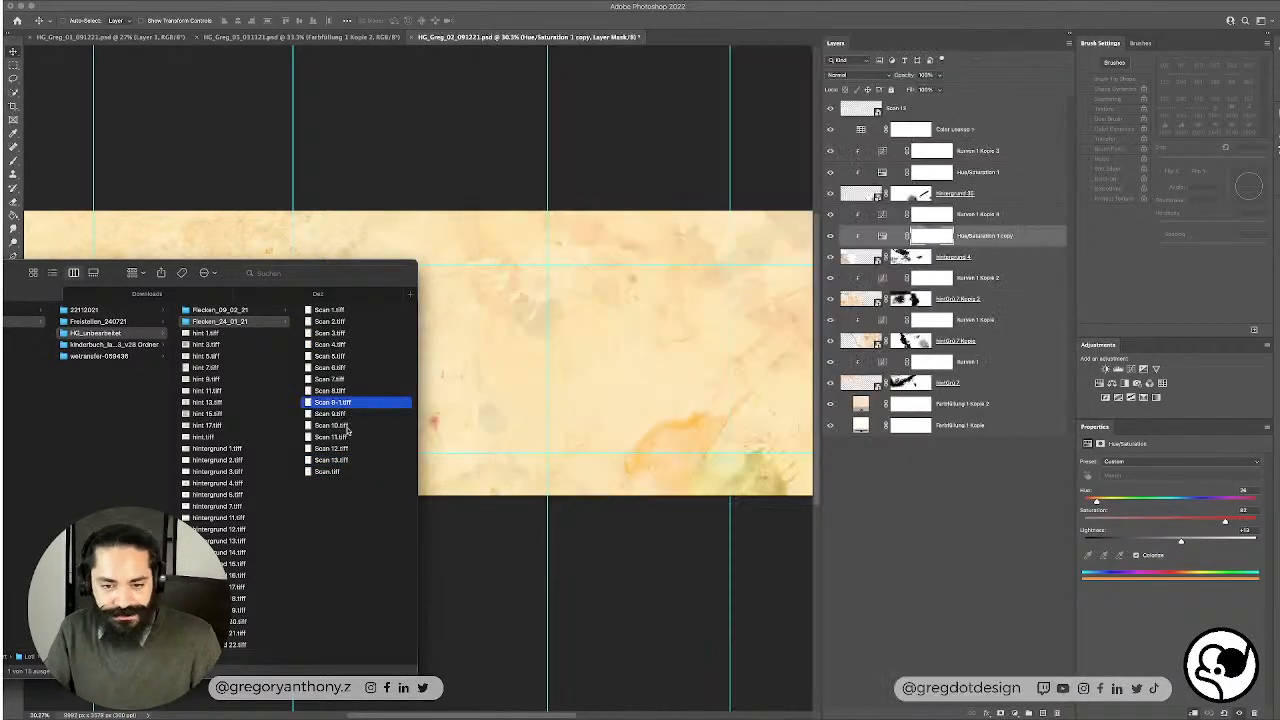
click(346, 425)
key(space)
key(space)
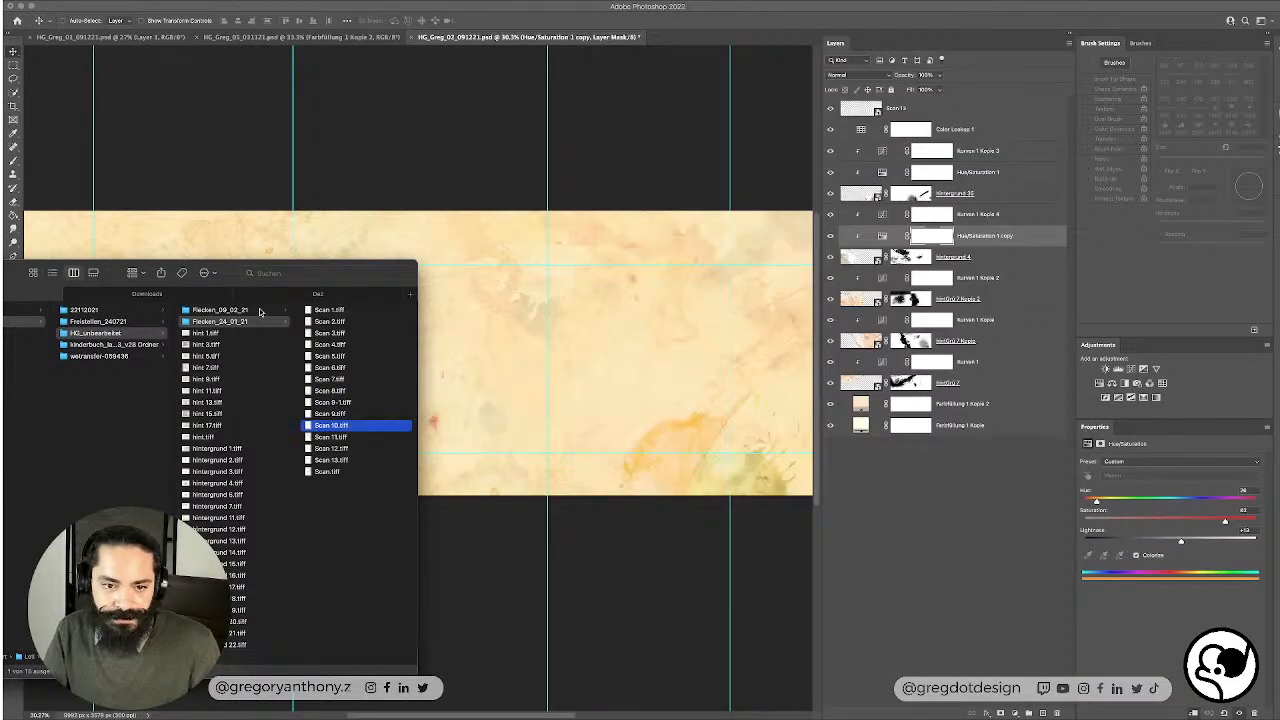
Step: Open the Flecken_09_02_21 folder and preview punkt.png
click(259, 312)
double_click(360, 356)
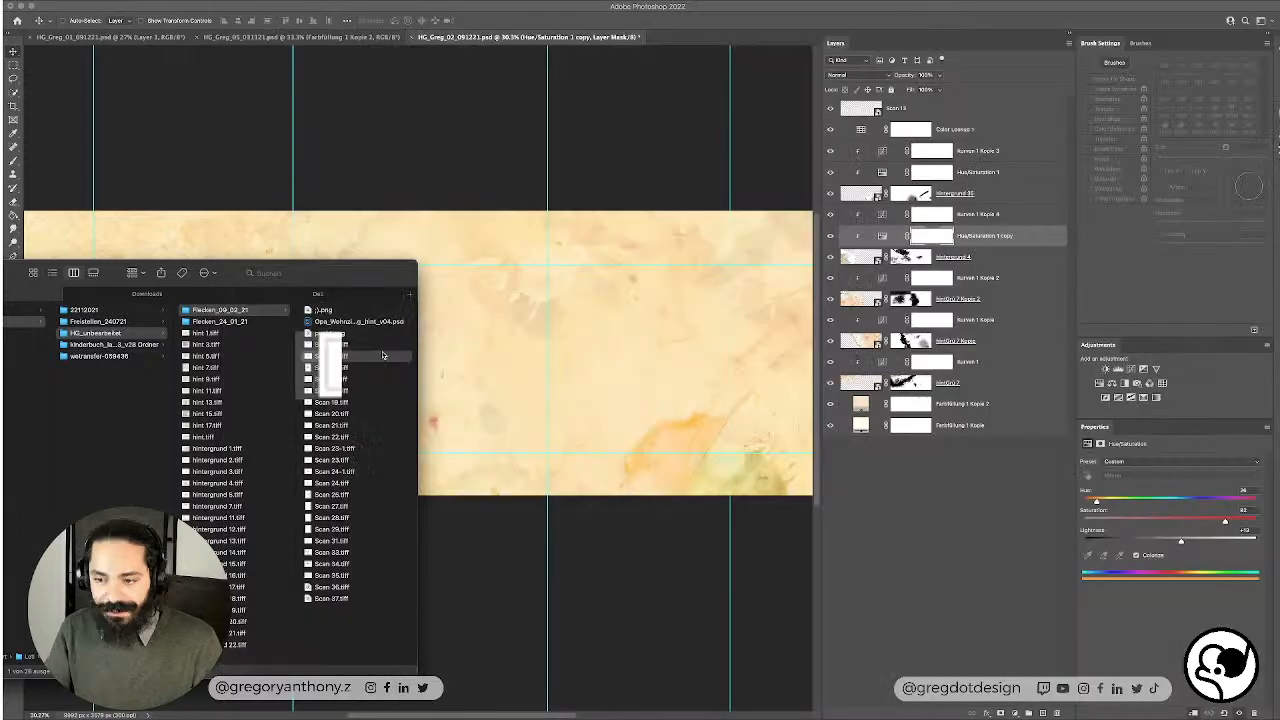
click(341, 334)
key(space)
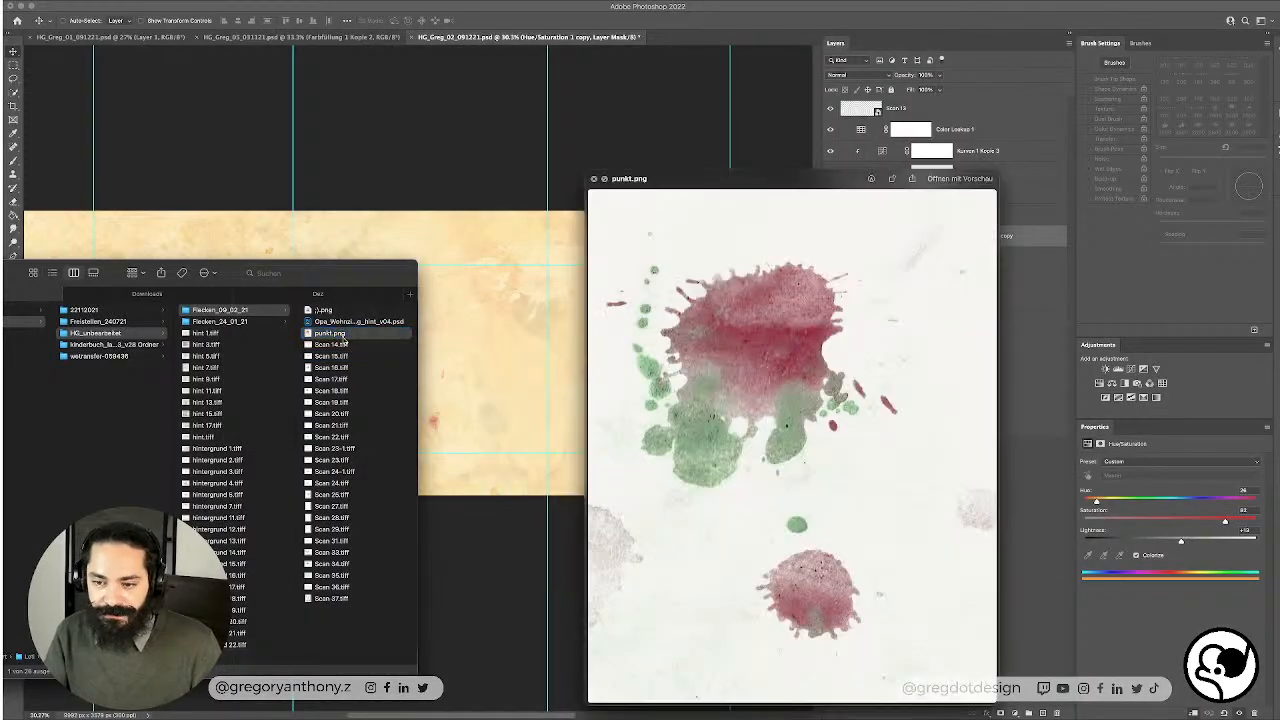
key(space)
Step: Preview the crumpled-paper image ;).png and Scan 31.tiff
click(350, 313)
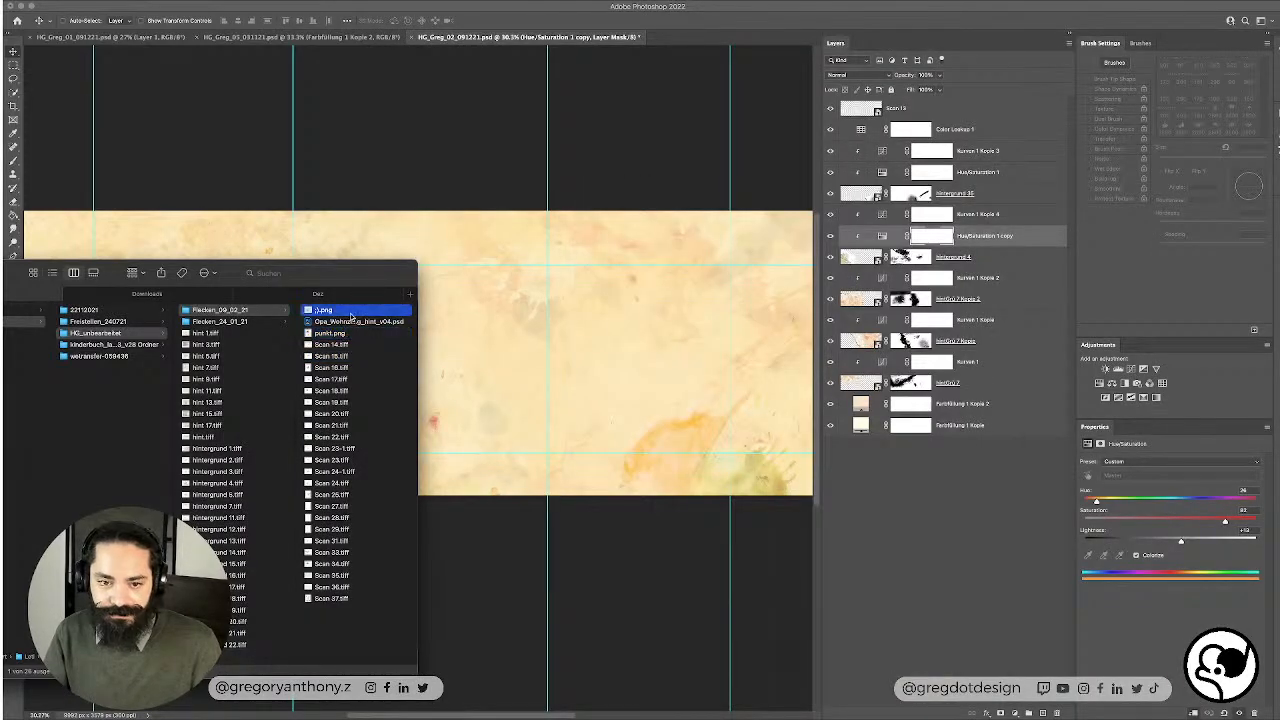
key(space)
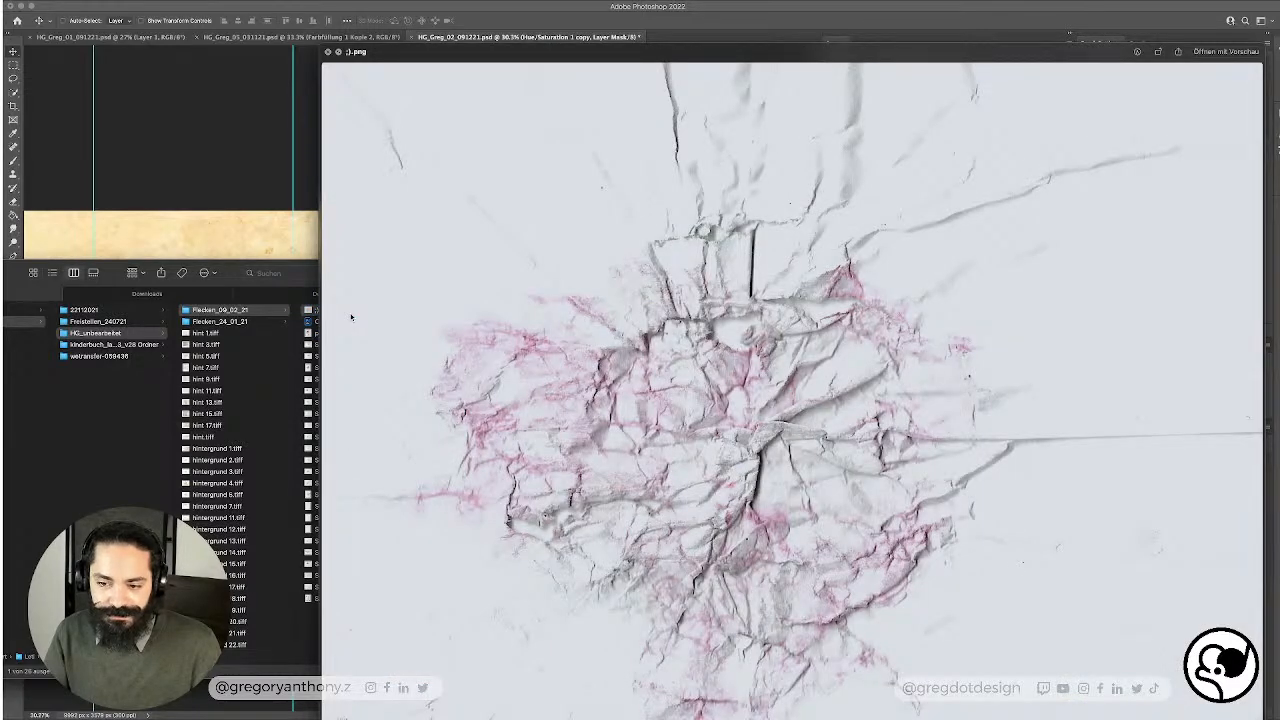
key(space)
click(355, 541)
key(space)
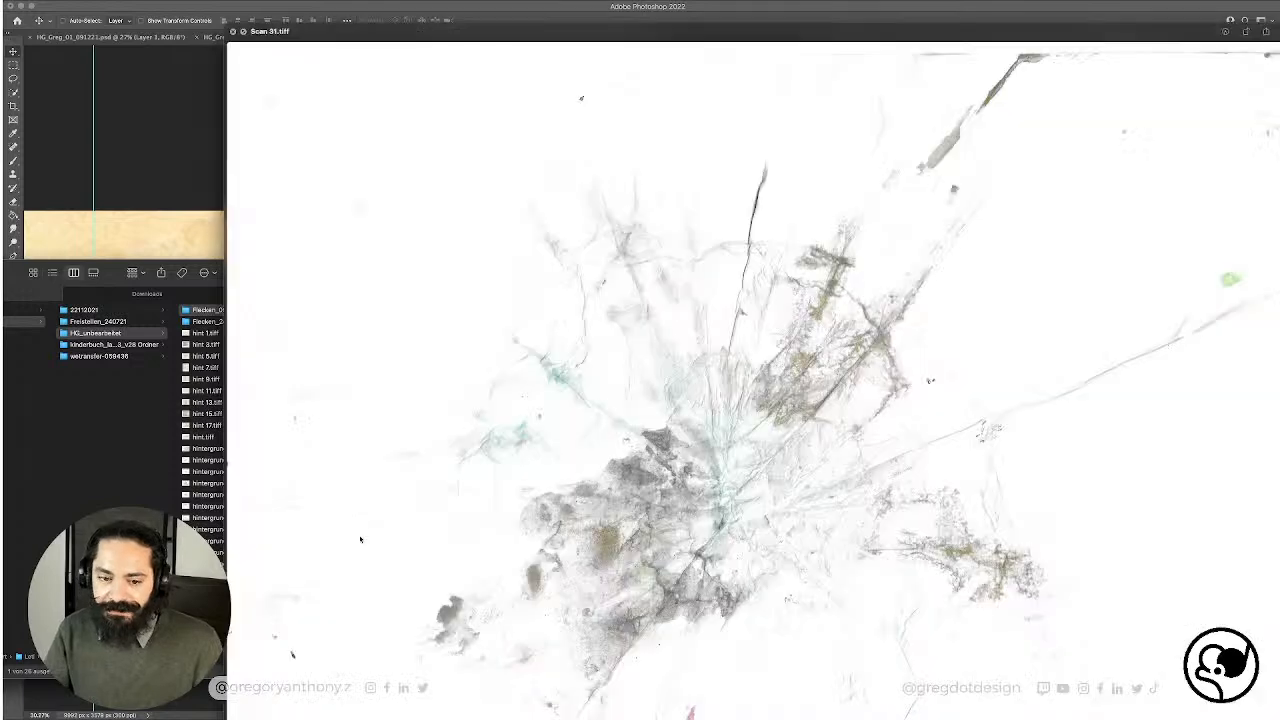
key(space)
Step: Preview Scan 36.tiff and Scan 34.tiff in the Flecken_09_02_21 folder
click(365, 586)
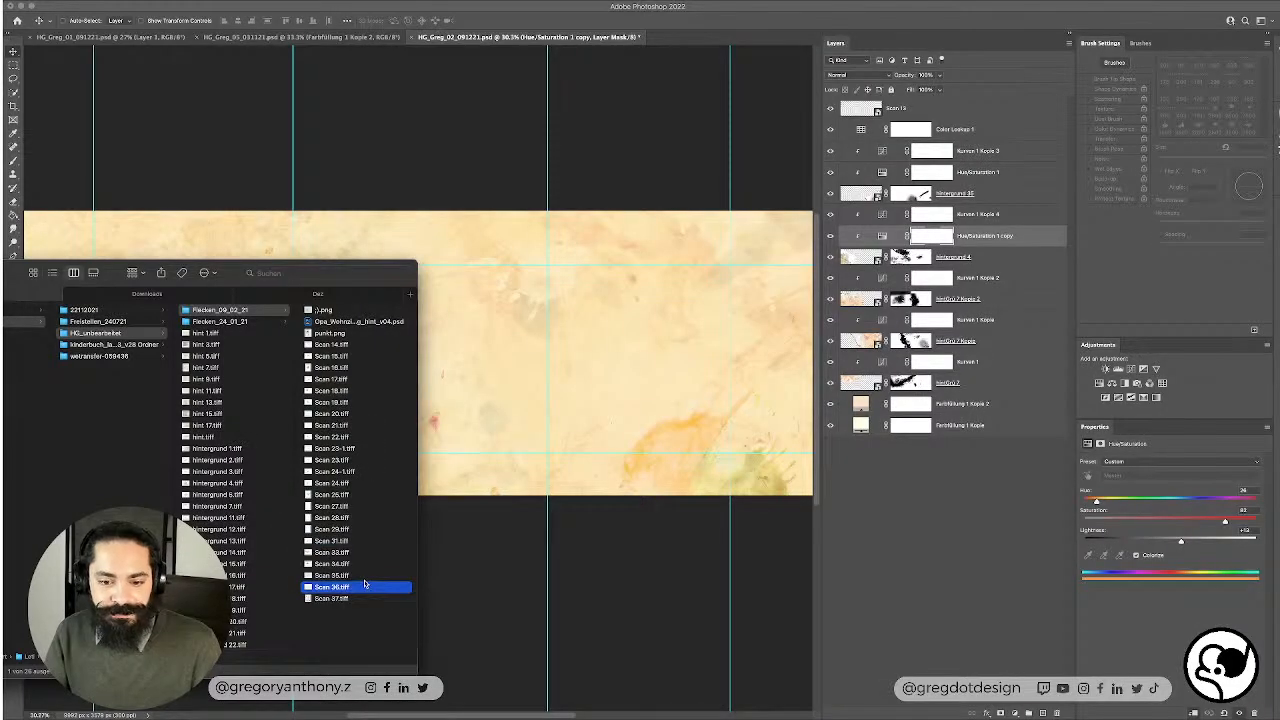
key(space)
key(space)
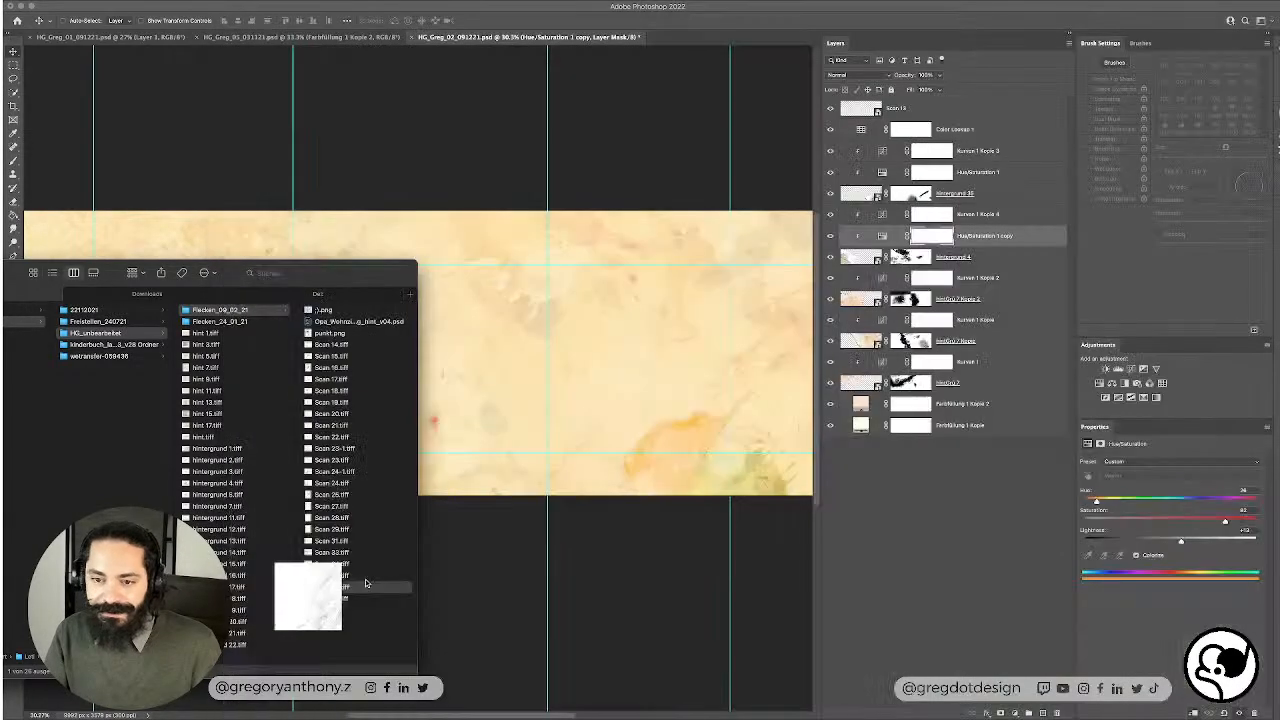
click(373, 564)
key(space)
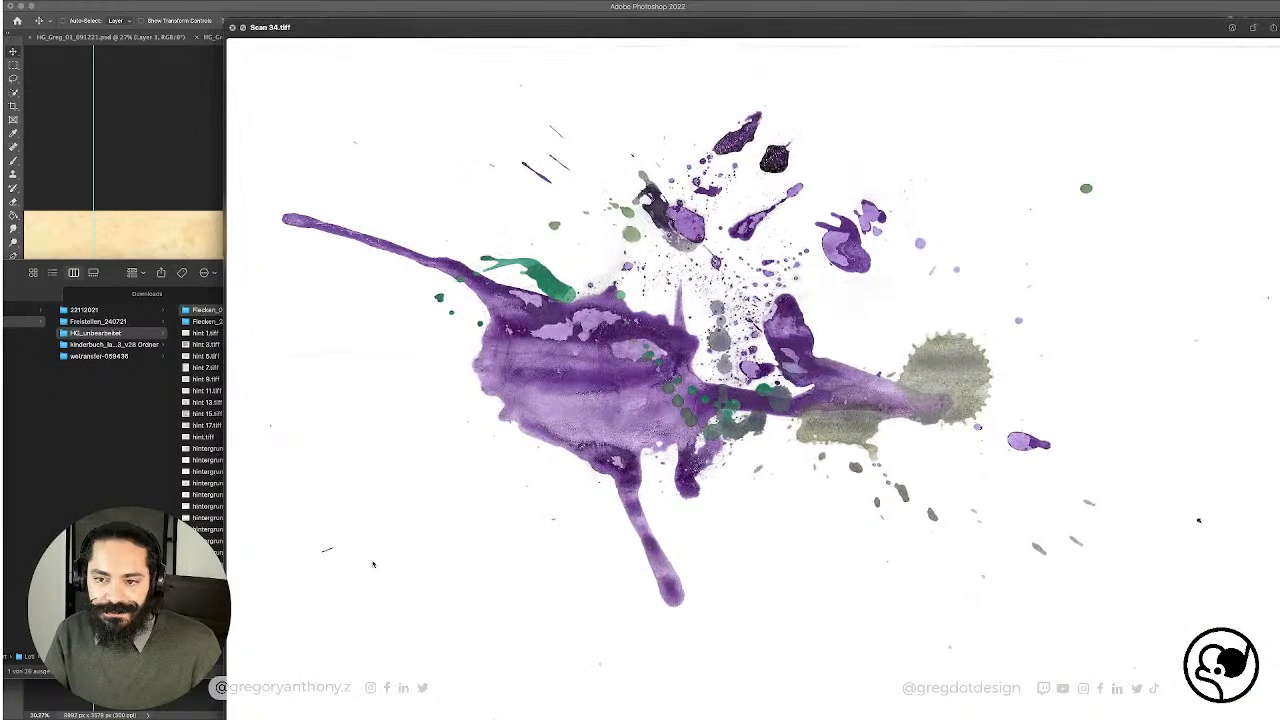
key(space)
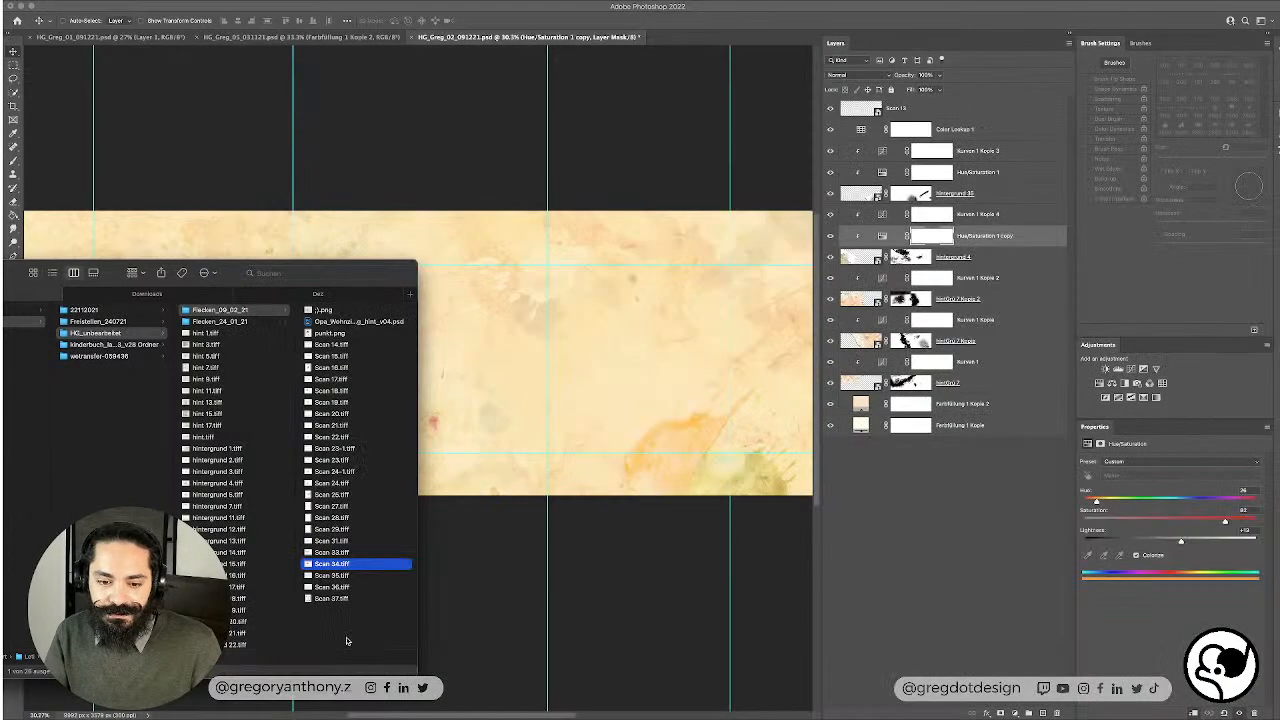
Step: Preview Scan 37.tiff, and return to the HG_Greg_02_091221.psd banner in Photoshop
click(351, 599)
key(space)
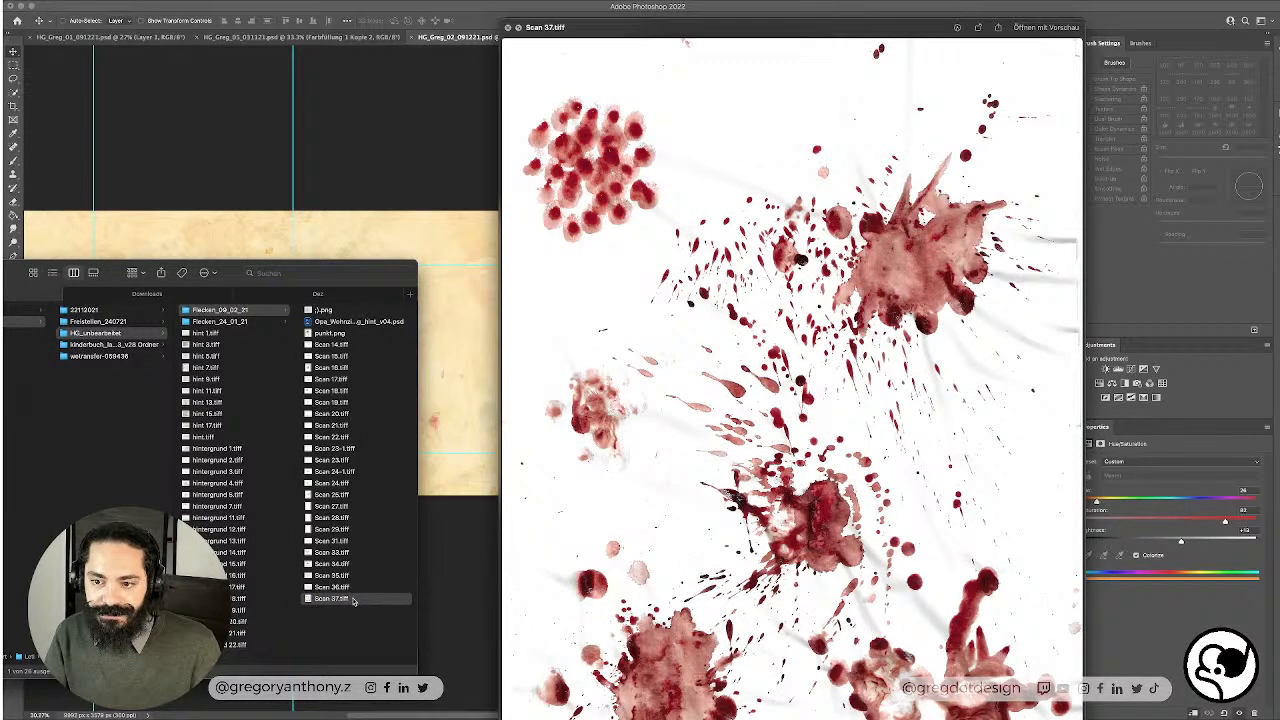
key(space)
click(589, 266)
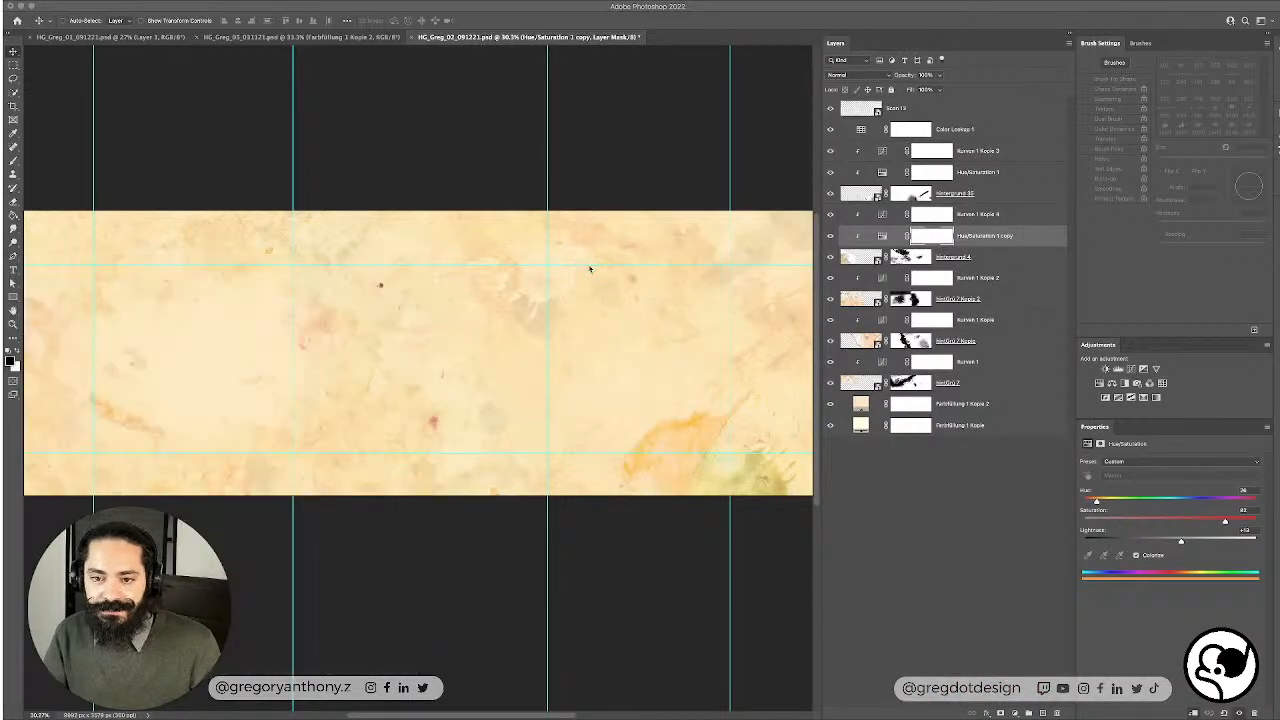
Step: Place Scan 37 in the banner, rotate it about 20.84°, enlarge it and position it across the lower middle
drag(594, 305, 596, 306)
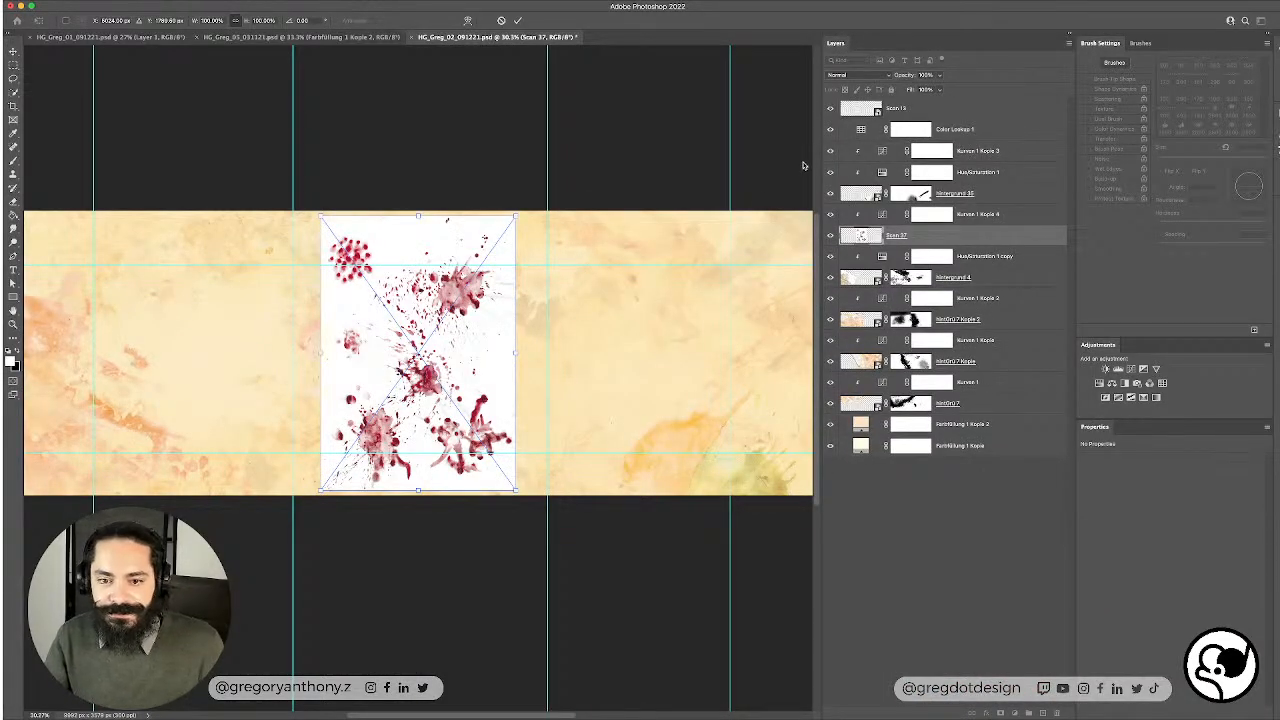
drag(480, 320, 496, 320)
drag(545, 207, 587, 255)
drag(478, 324, 475, 366)
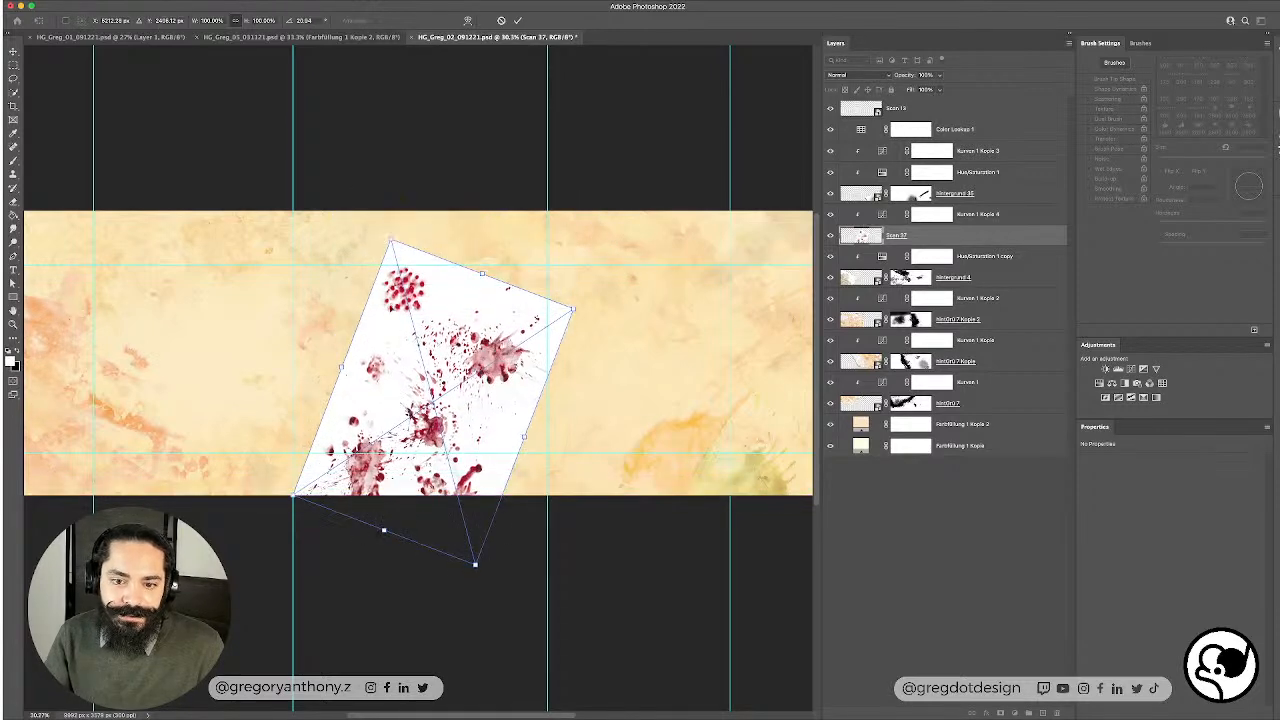
drag(573, 308, 631, 277)
drag(507, 330, 527, 434)
drag(445, 385, 445, 396)
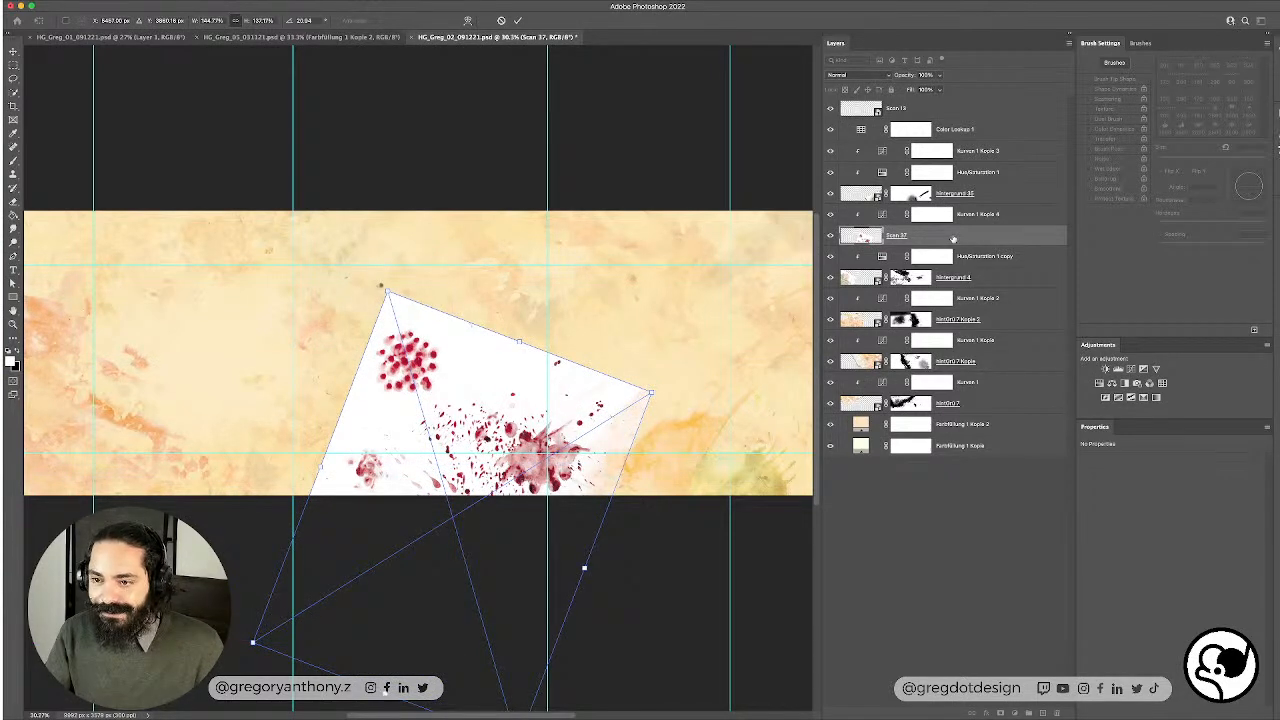
key(Return)
Step: Move Scan 37 above Kurven 1 Kopie 4, and clip that curves layer back to the layers beneath it
drag(951, 235, 951, 212)
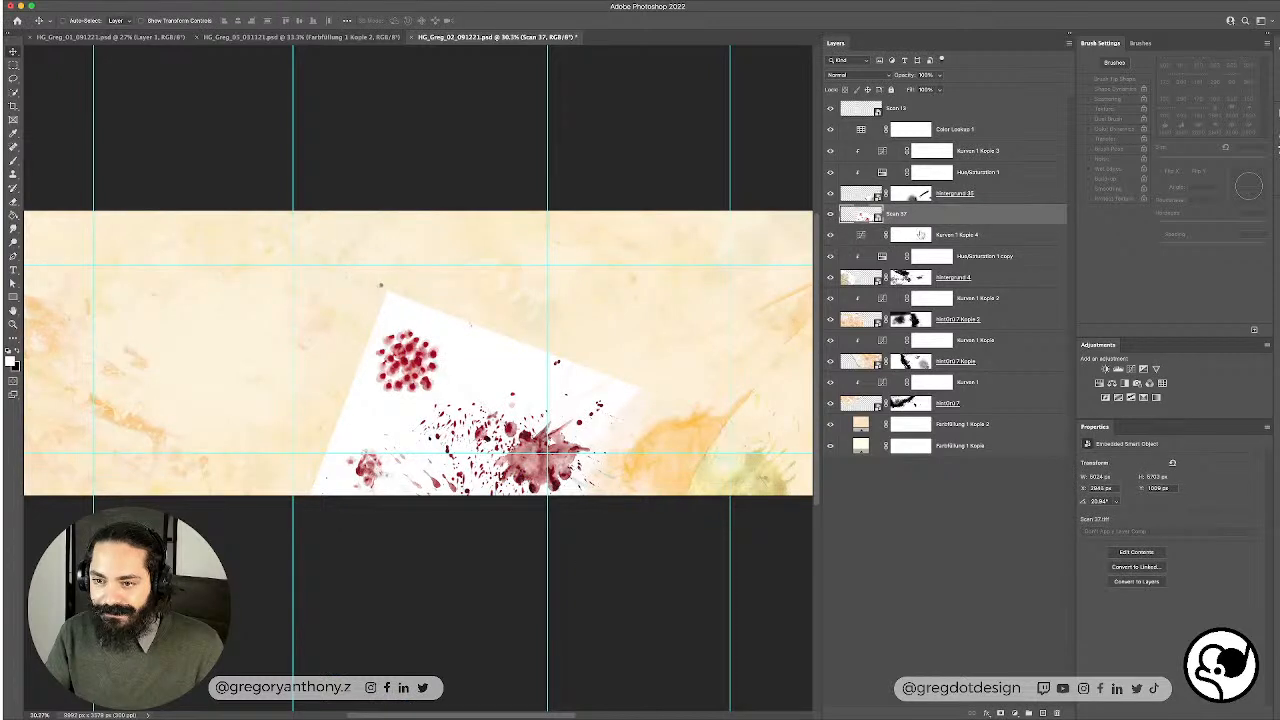
right_click(994, 236)
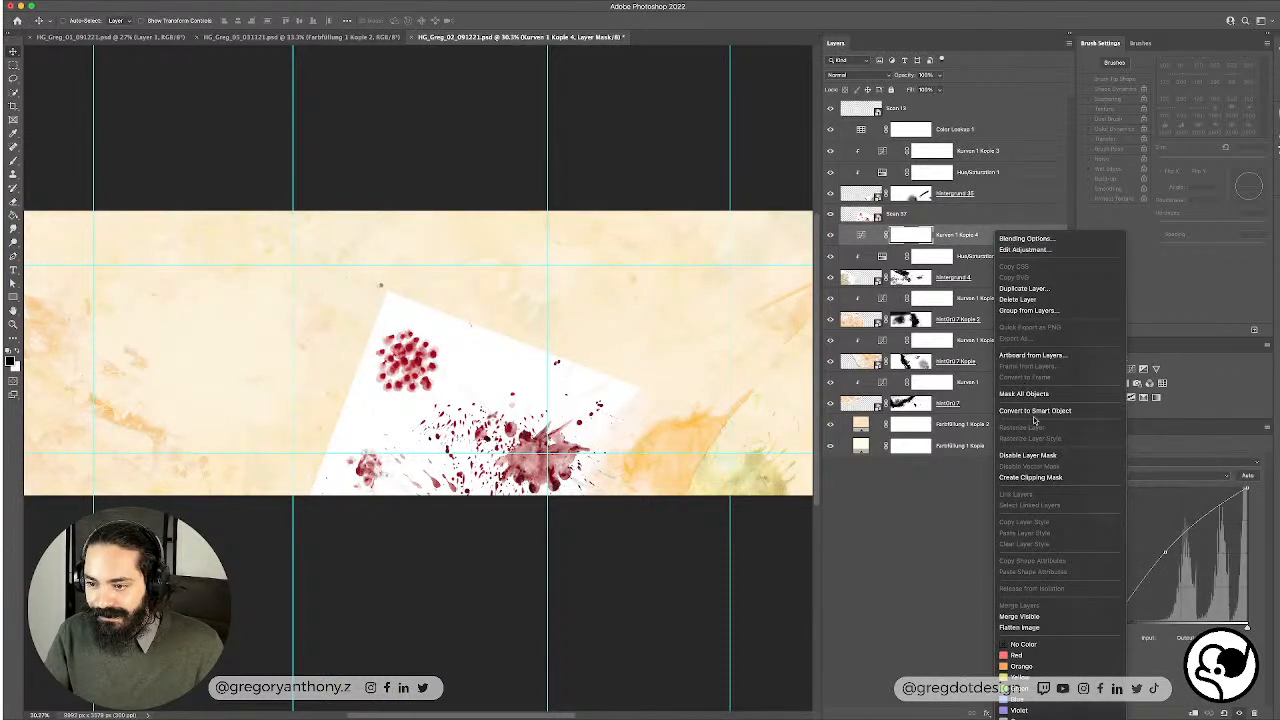
click(1040, 477)
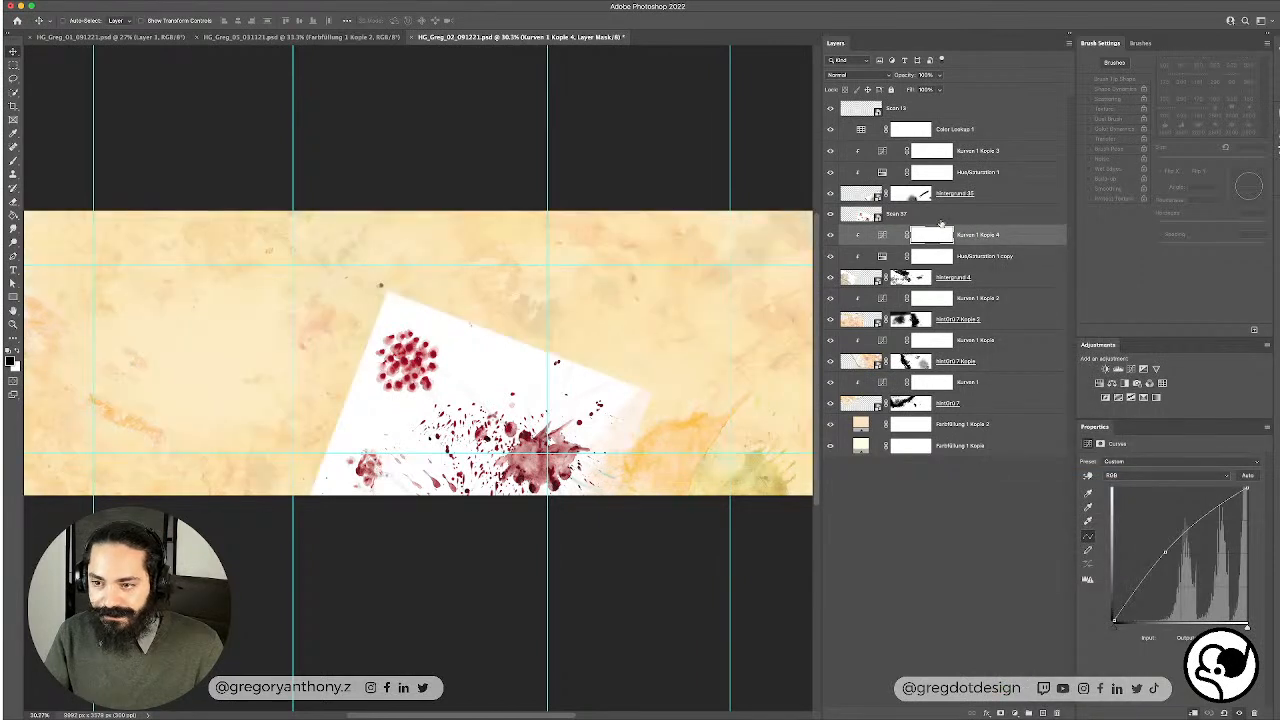
click(889, 215)
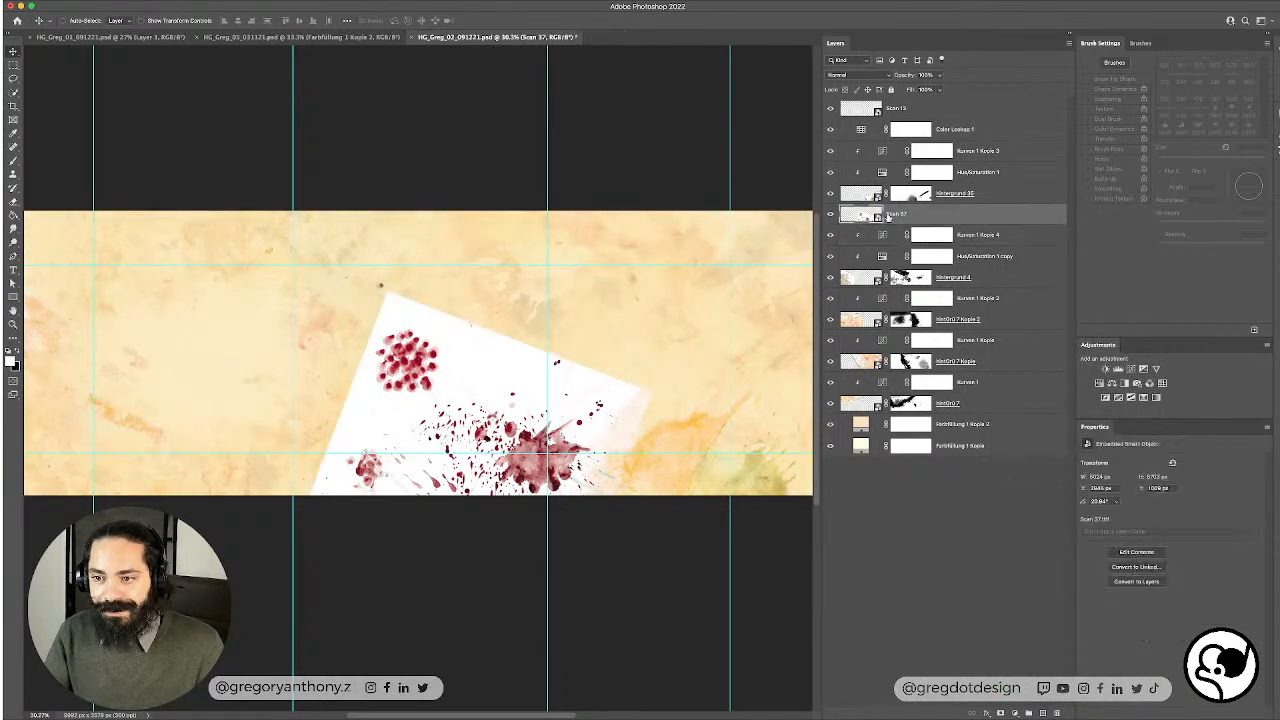
click(829, 214)
click(829, 214)
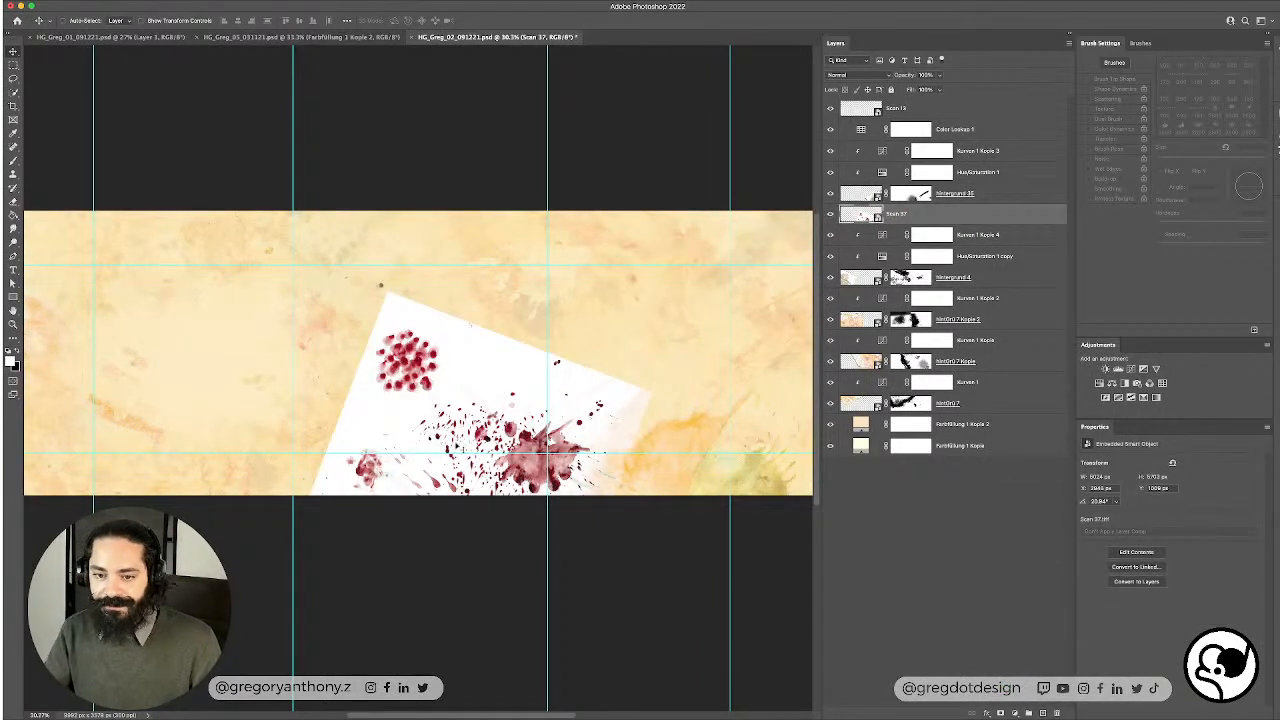
Step: Shift Scan 37 slightly upward and set its blend mode to Multiply
drag(620, 415, 625, 370)
click(939, 80)
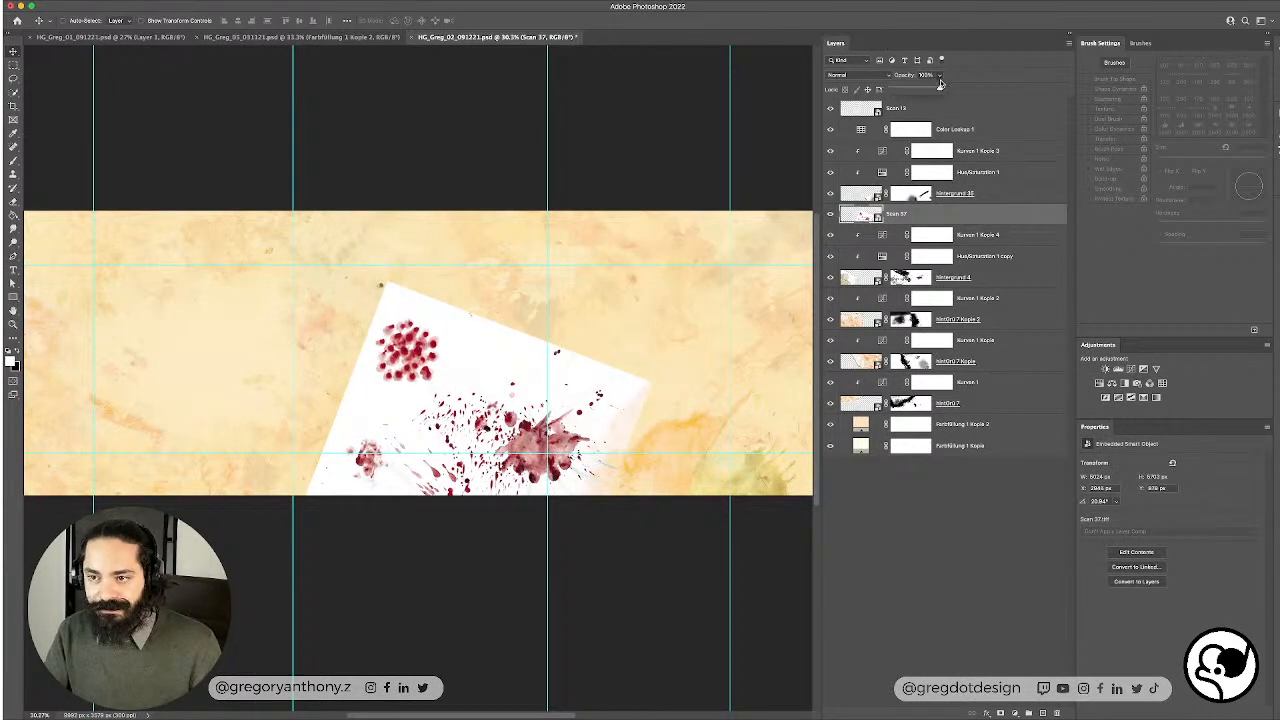
click(868, 76)
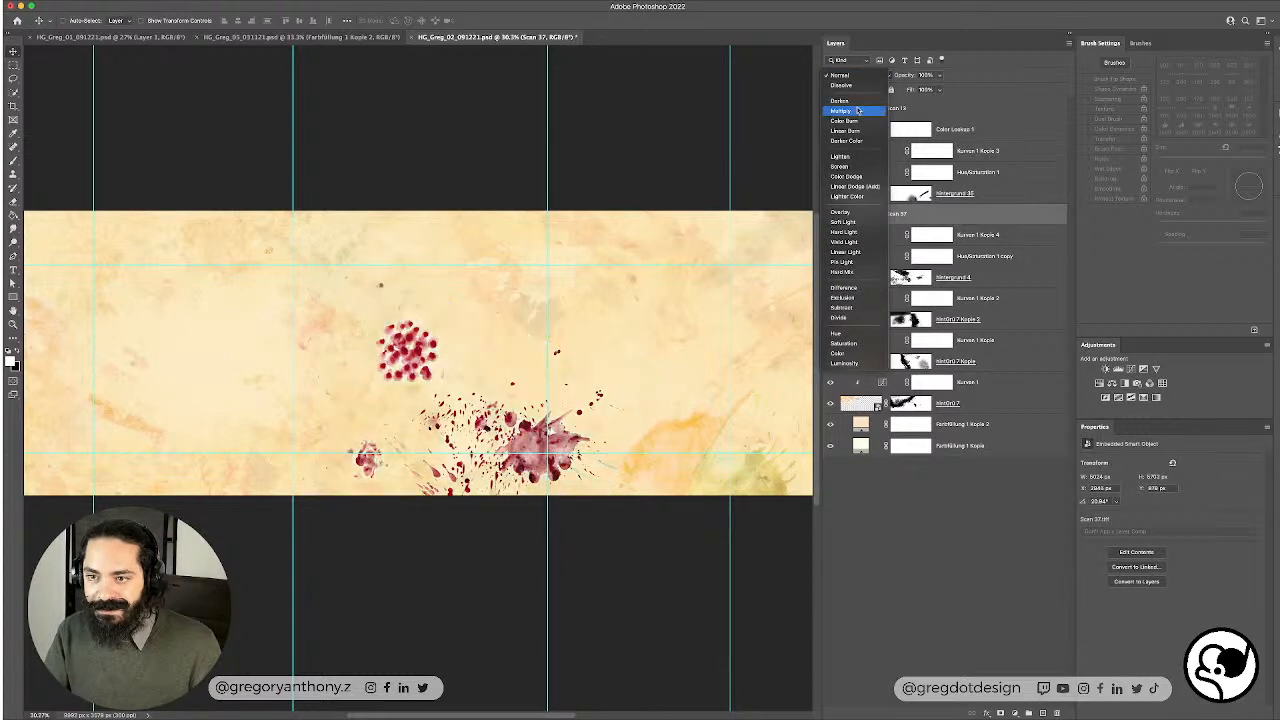
click(857, 111)
Step: Enlarge Scan 37 further, reduce its tilt, and reposition it so the dot cluster sits in the banner's lower middle
drag(567, 428, 548, 452)
key(super+t)
drag(657, 403, 749, 342)
drag(606, 443, 590, 500)
drag(738, 418, 701, 362)
drag(579, 456, 634, 510)
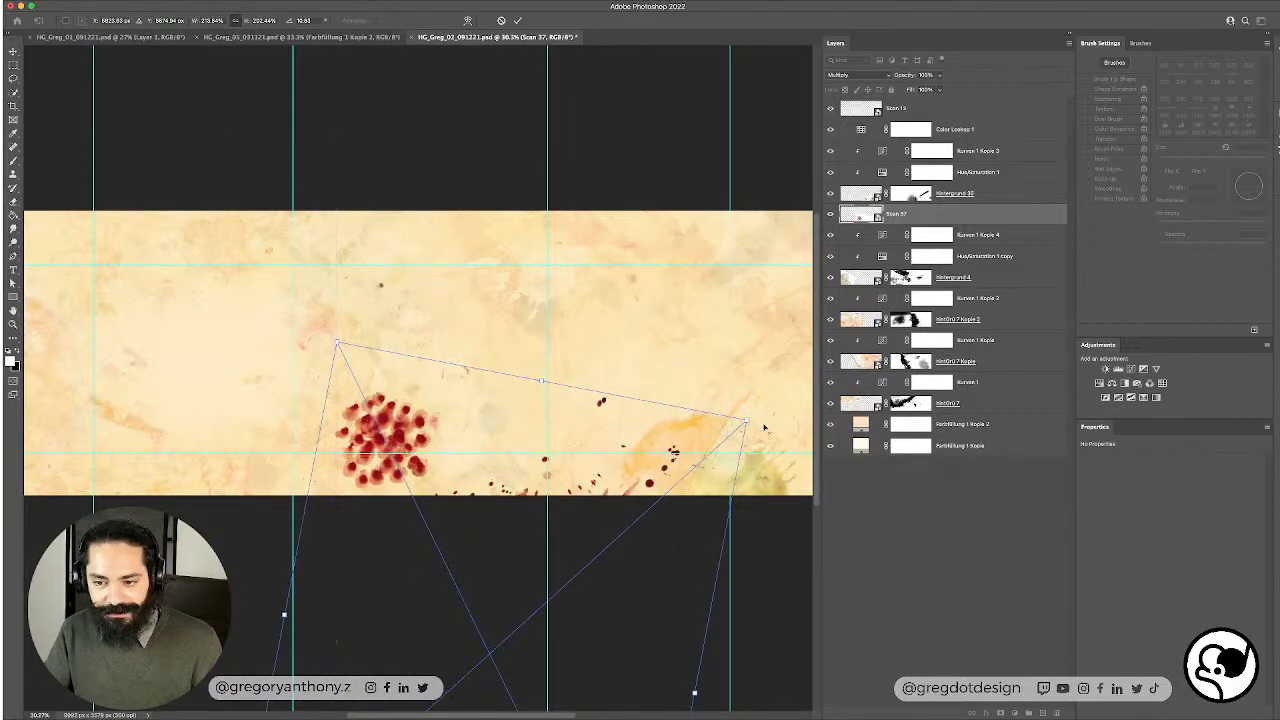
drag(755, 408, 708, 427)
drag(495, 600, 528, 518)
key(Return)
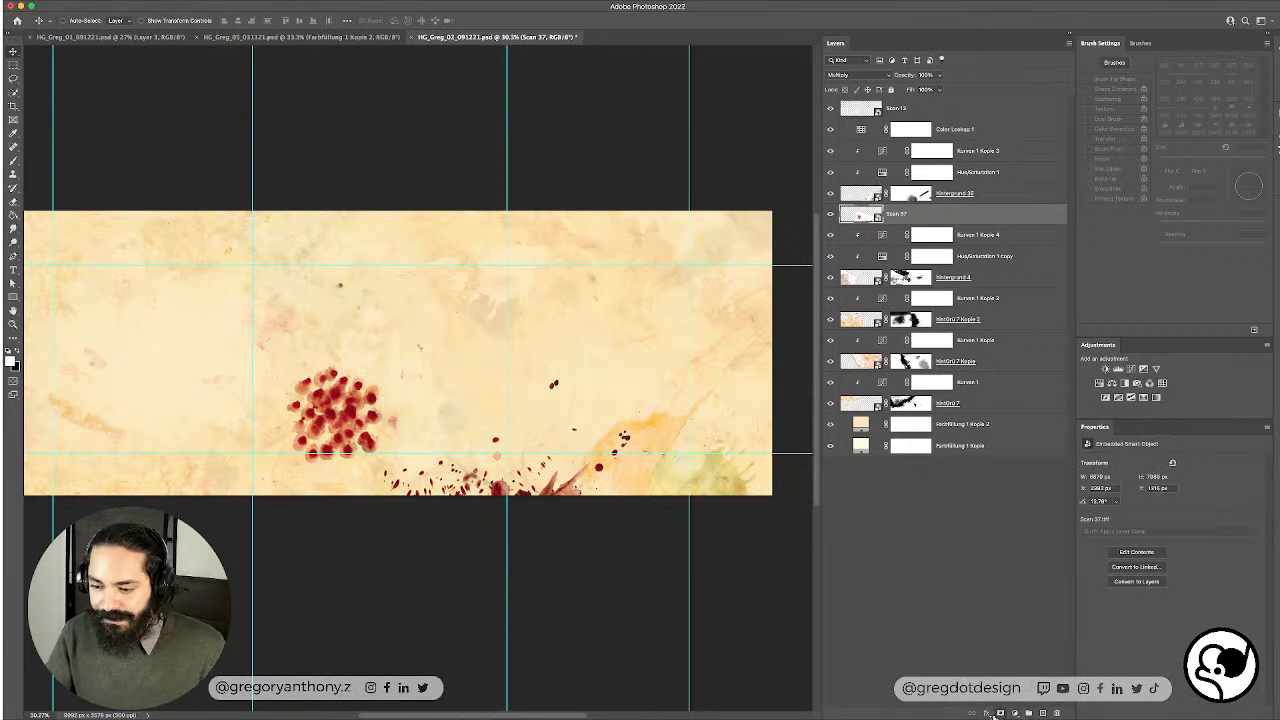
Step: Add a layer mask to Scan 37, paint out the large red splatter with the splatter brush, and undo the stroke over the dots
click(999, 713)
right_click(512, 450)
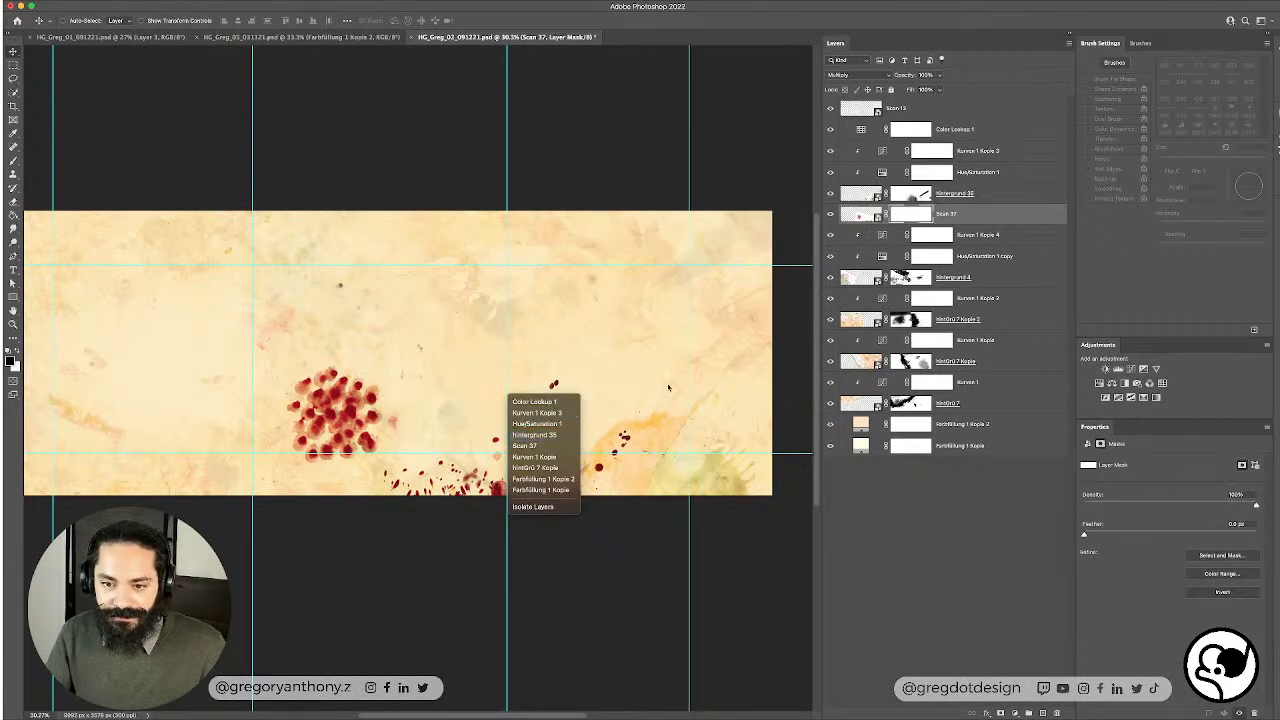
click(924, 216)
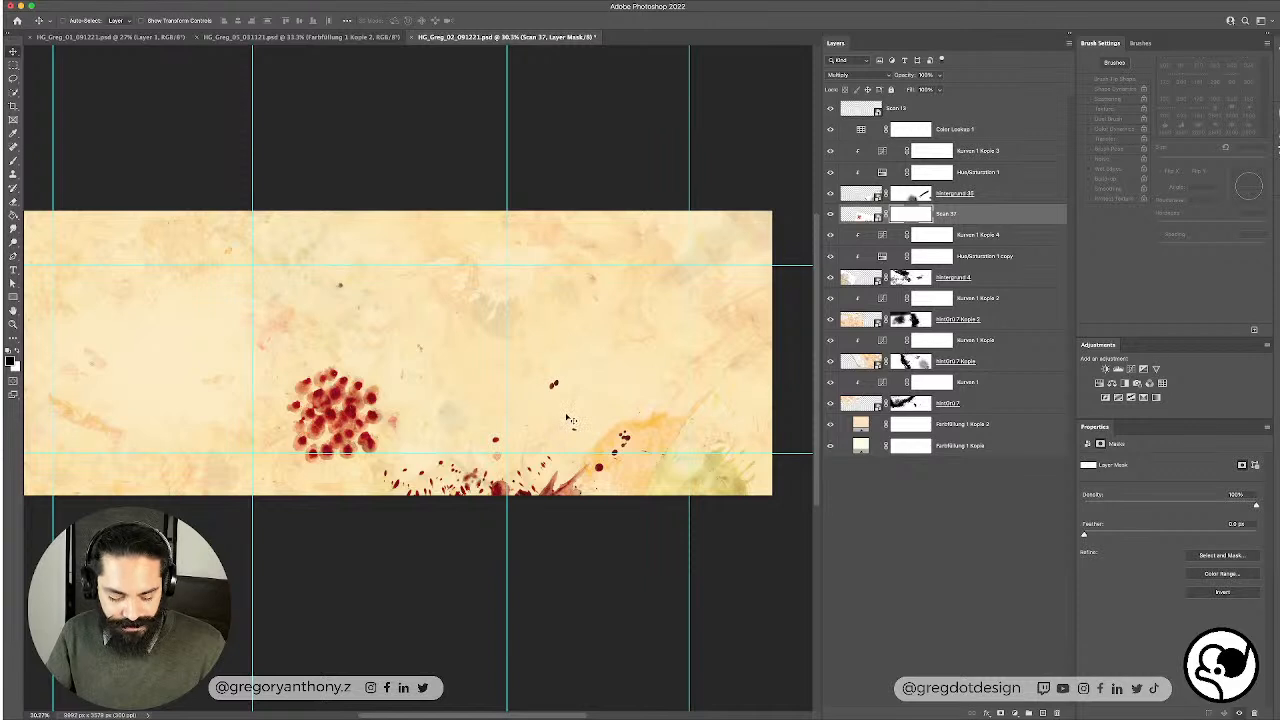
key(b)
mouse_move(572, 428)
mouse_down()
mouse_move(534, 470)
mouse_move(534, 525)
mouse_move(569, 515)
mouse_move(599, 475)
mouse_move(537, 393)
mouse_move(534, 443)
mouse_move(572, 432)
mouse_up()
mouse_move(510, 548)
mouse_down()
mouse_move(473, 530)
mouse_move(495, 475)
mouse_move(550, 505)
mouse_move(660, 673)
mouse_move(585, 545)
mouse_move(440, 405)
mouse_move(345, 430)
mouse_up()
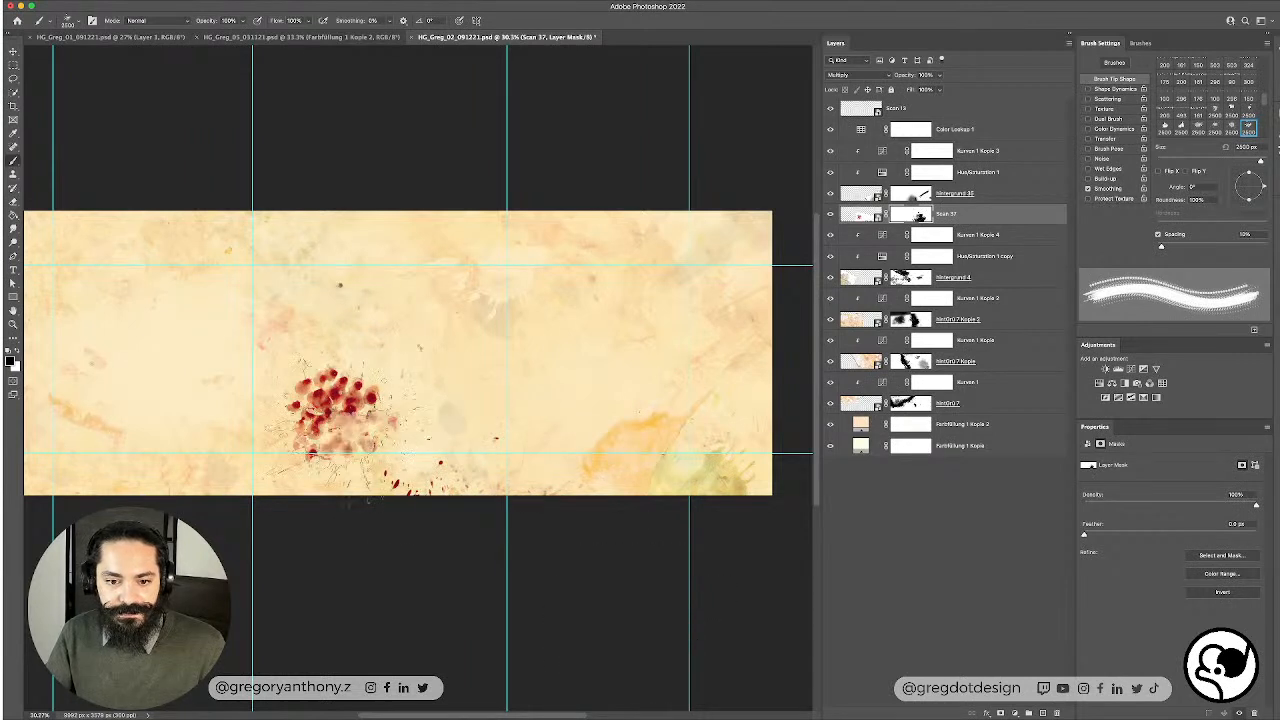
key(super+z)
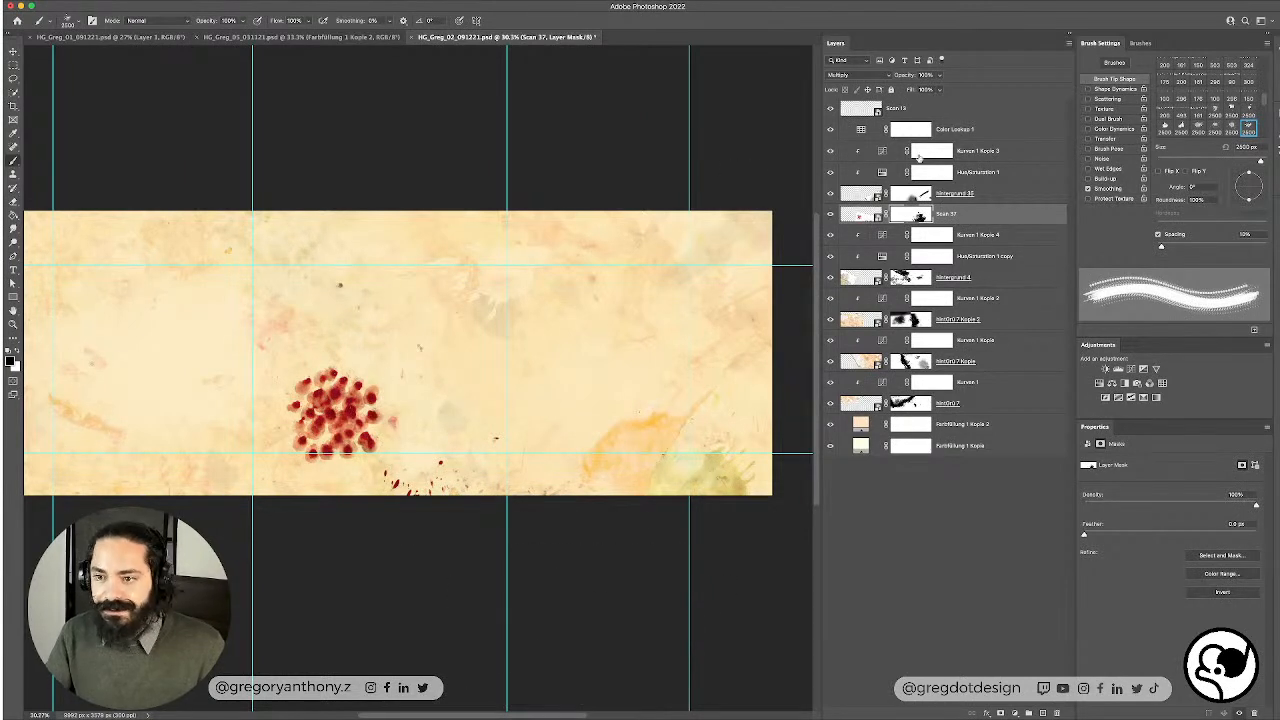
Step: Lower the opacity of the Scan 37 layer to 90%
click(989, 215)
click(940, 75)
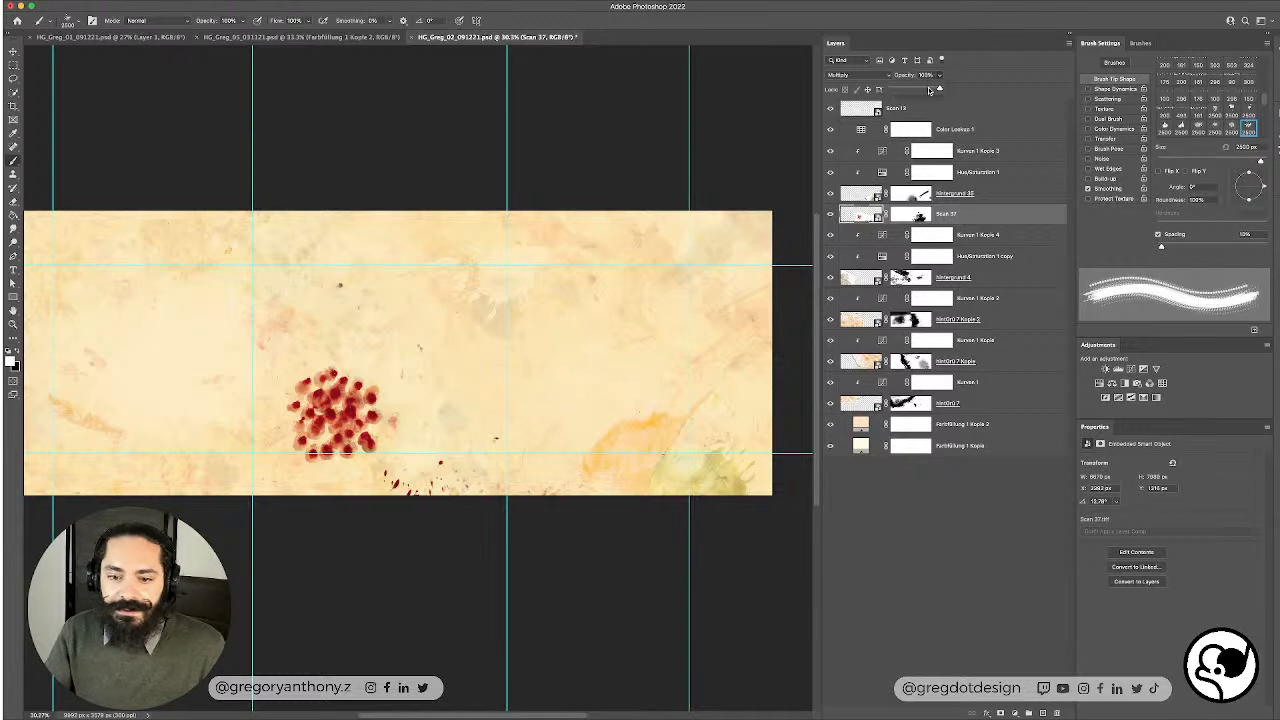
drag(941, 89, 918, 92)
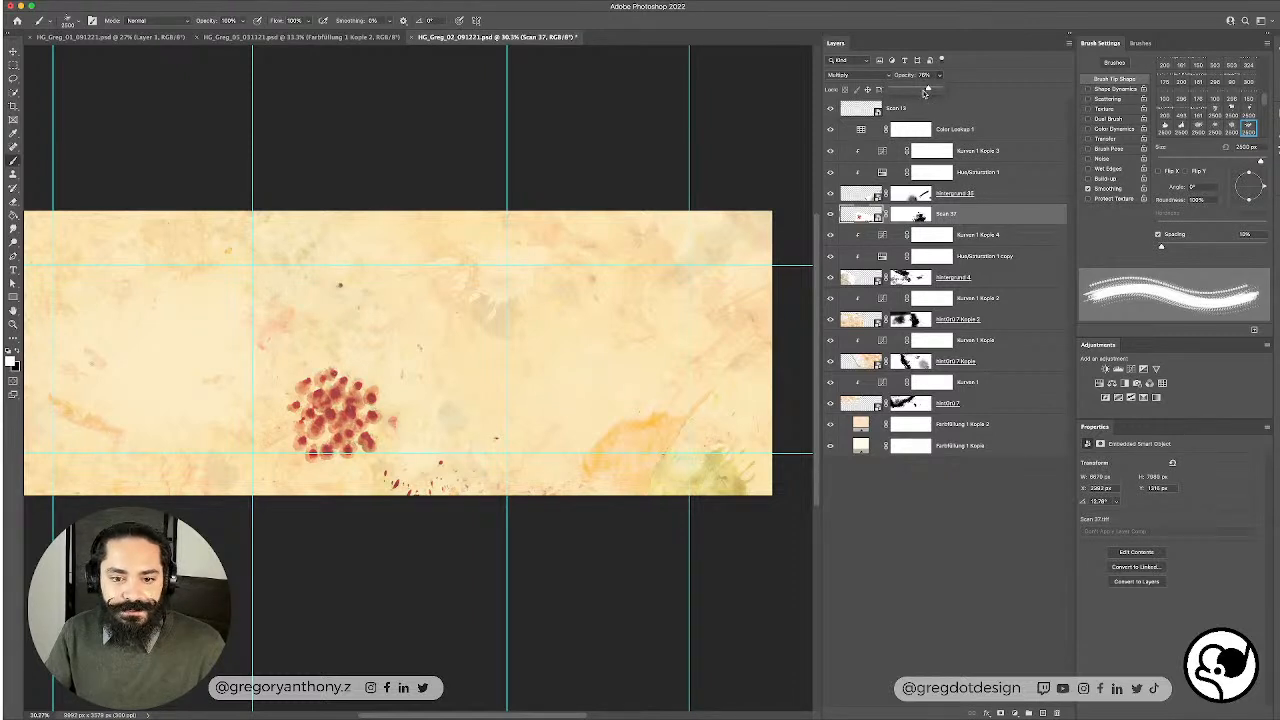
drag(931, 90, 935, 90)
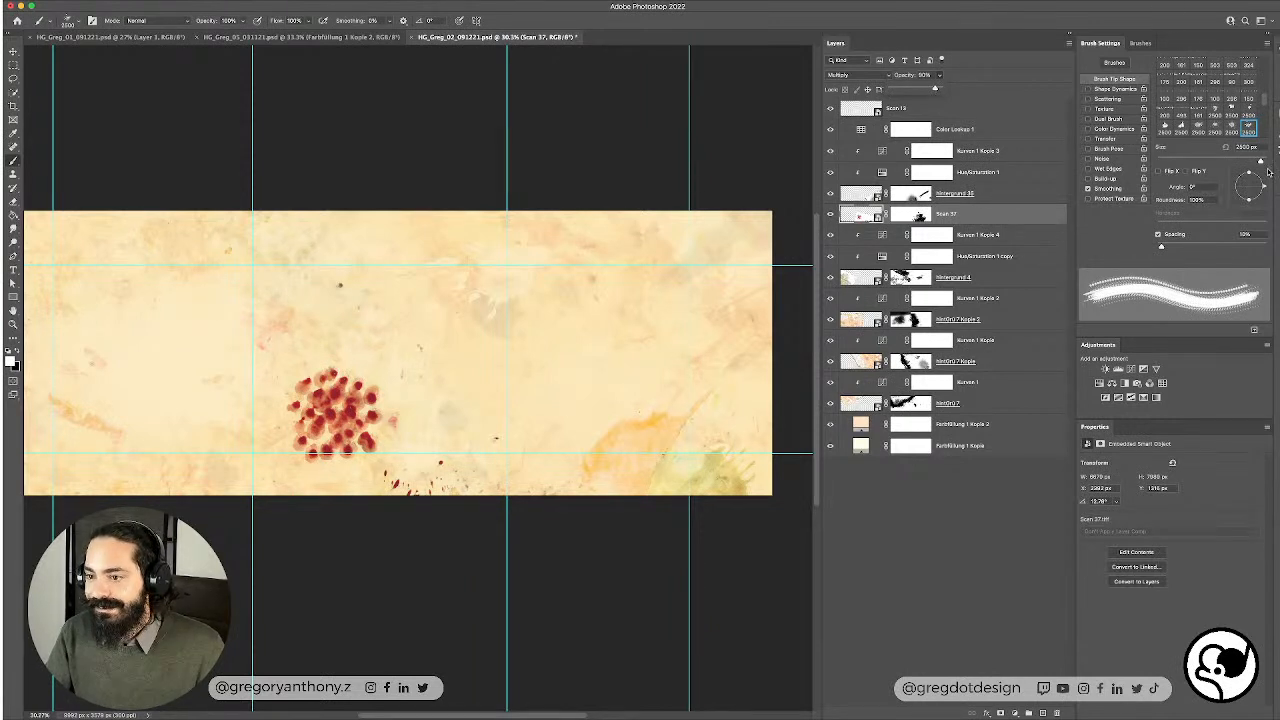
Step: Add a Curves adjustment clipped to Scan 37 and shape its RGB curve with three points to brighten the red dots
click(1130, 369)
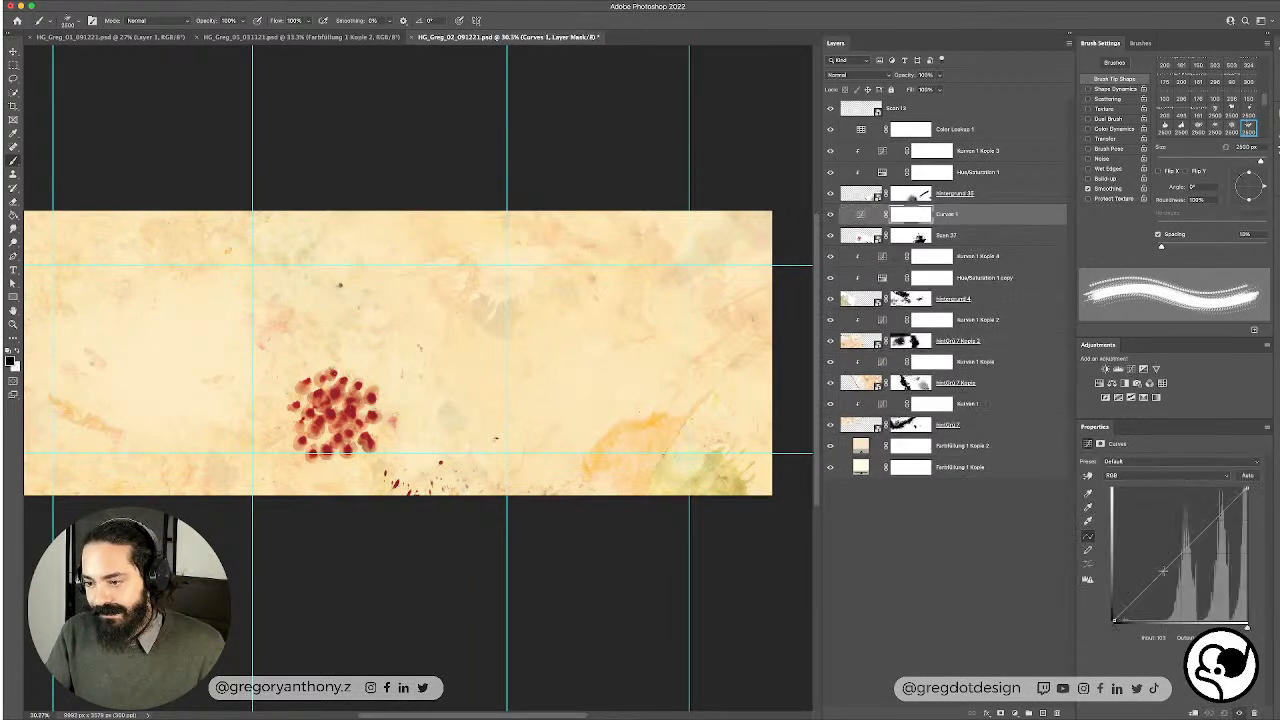
drag(1163, 583, 1155, 570)
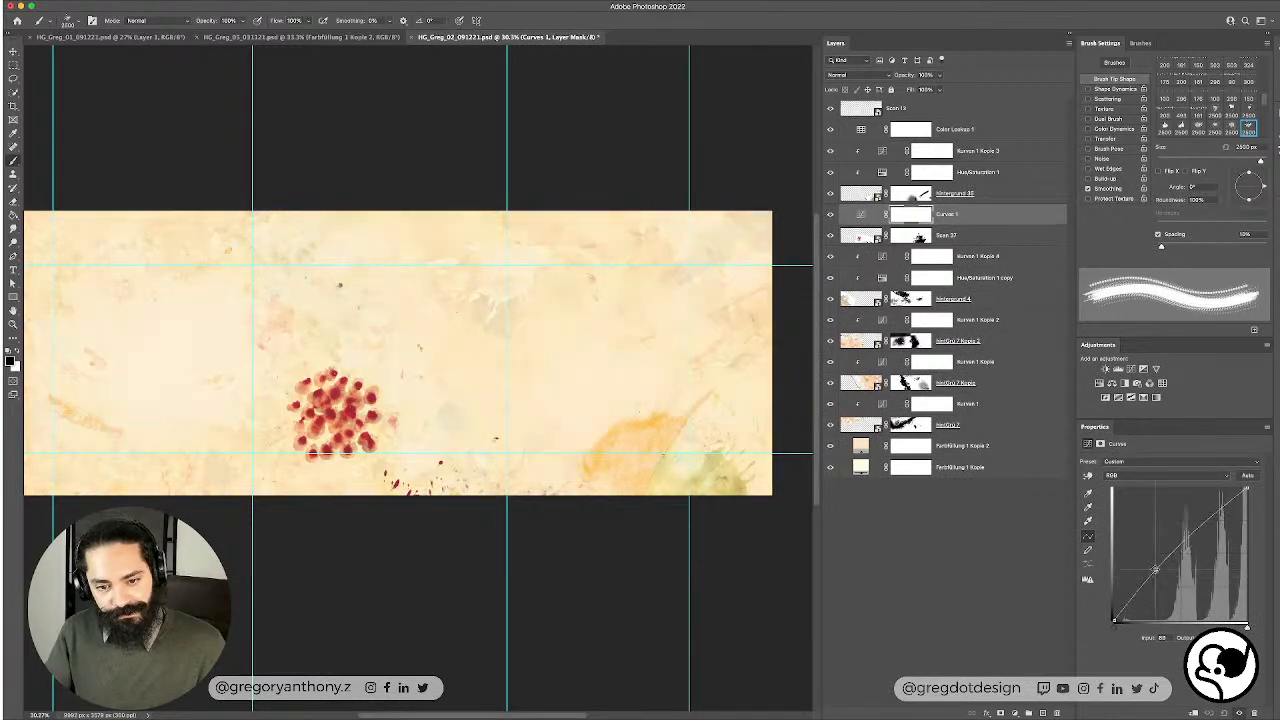
right_click(1009, 217)
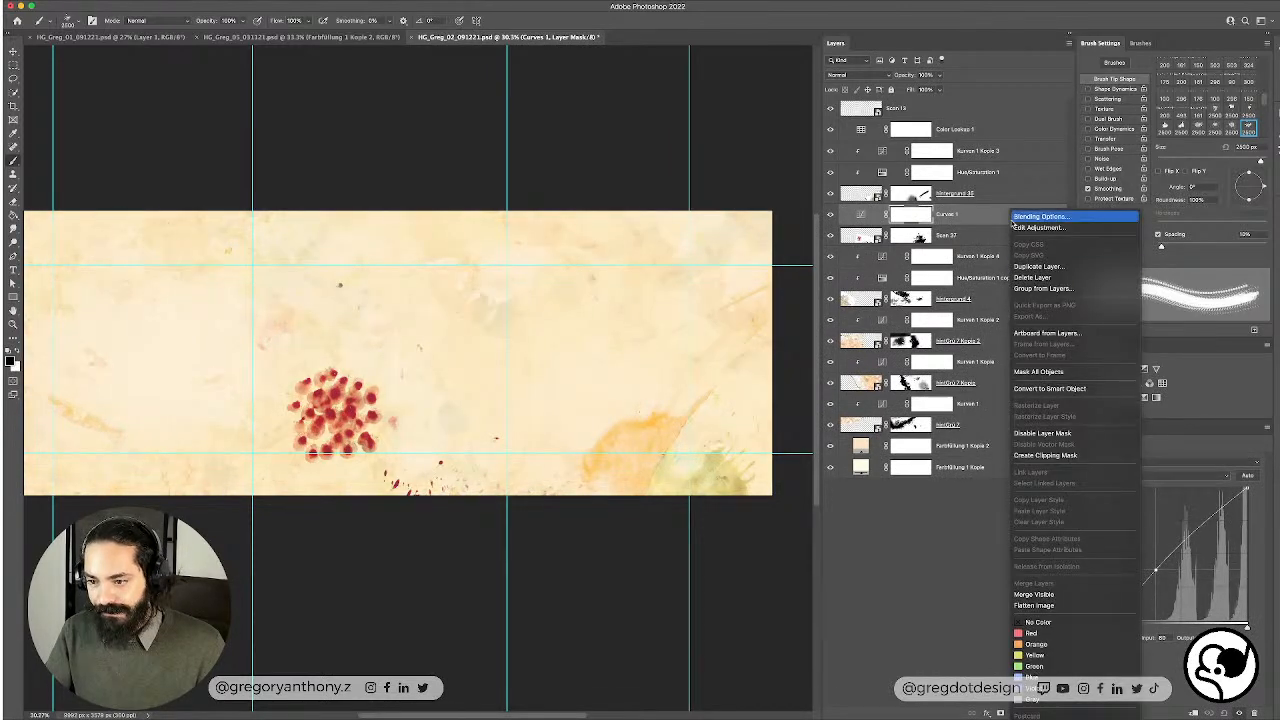
click(1068, 457)
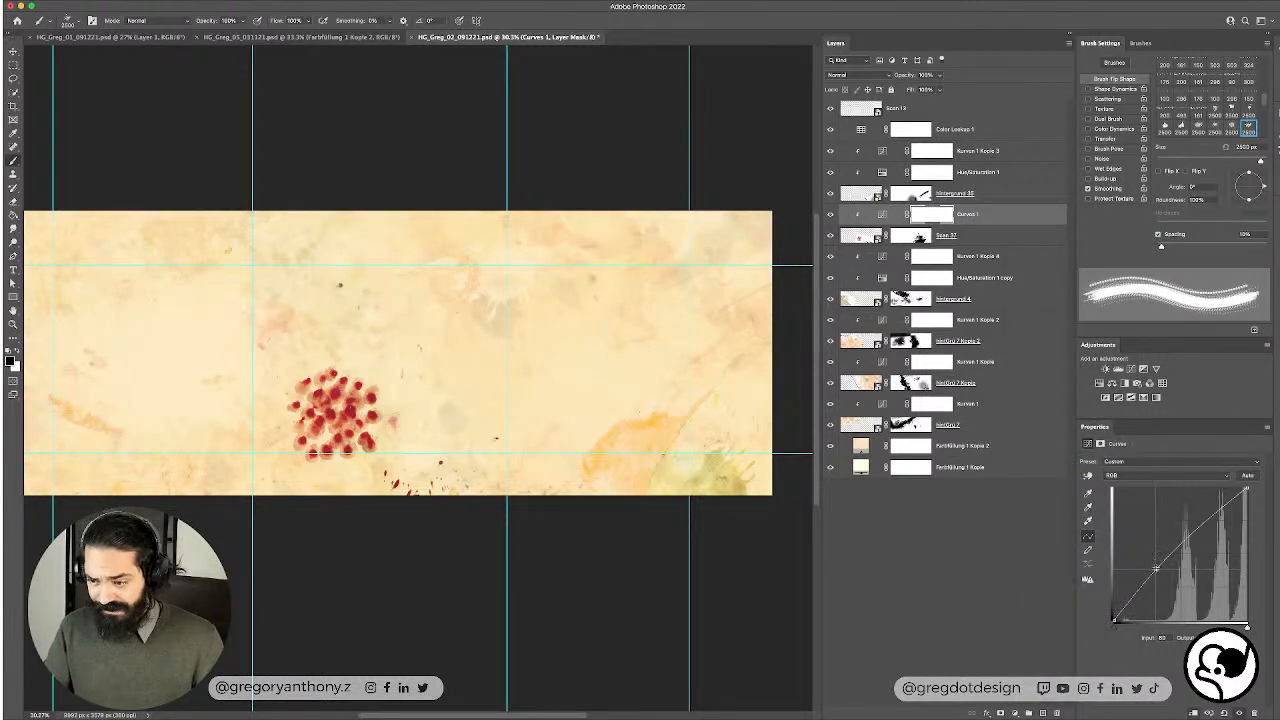
drag(1157, 568, 1150, 557)
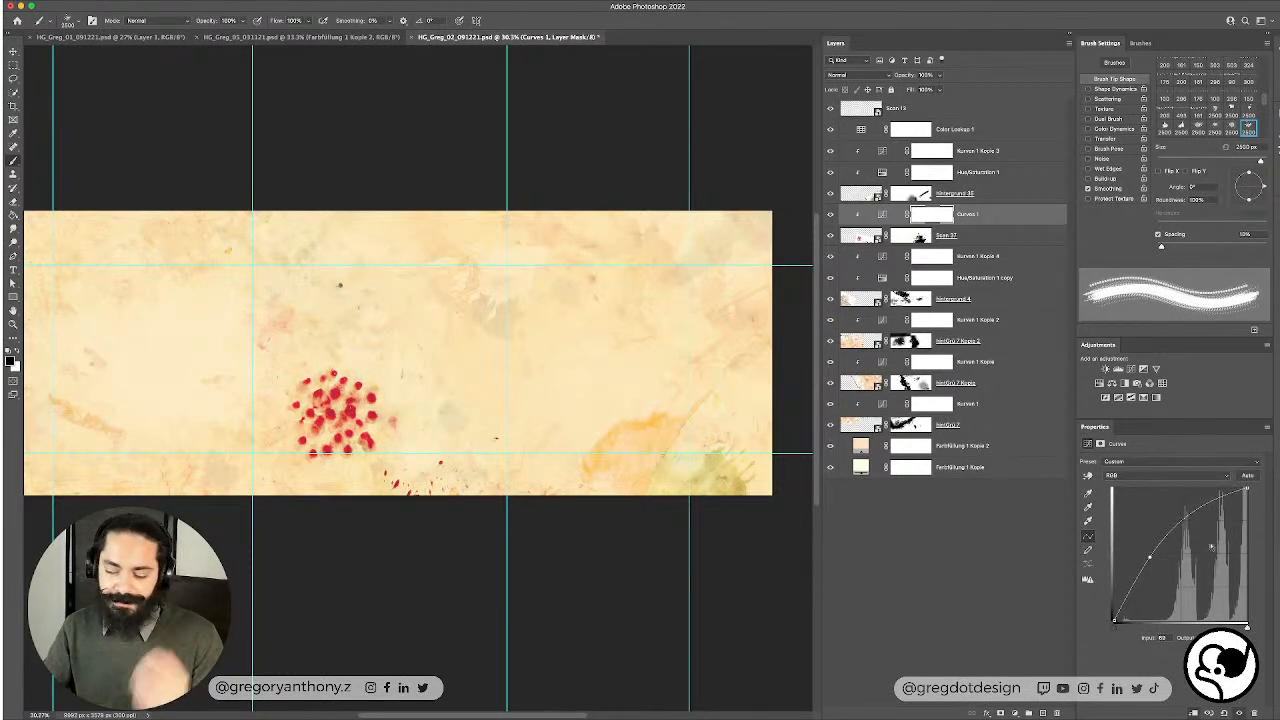
mouse_move(1200, 508)
mouse_down()
mouse_move(1202, 493)
mouse_move(1212, 503)
mouse_up()
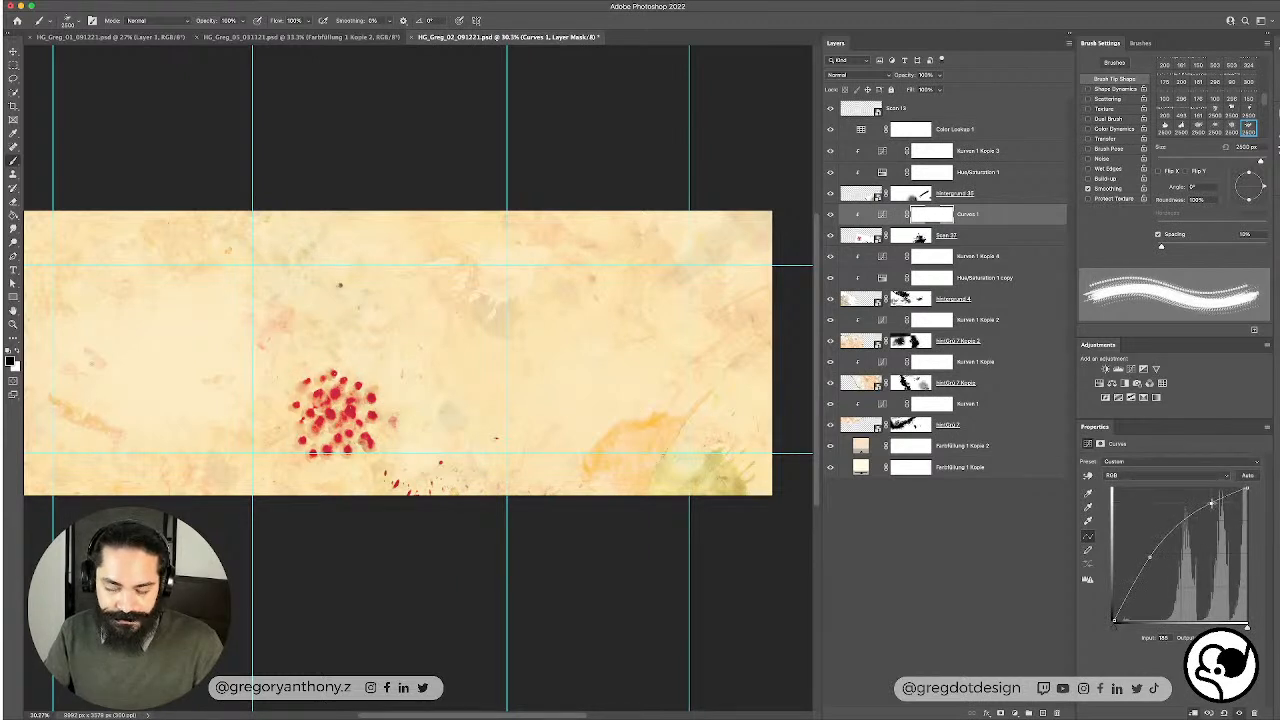
drag(1116, 613, 1122, 606)
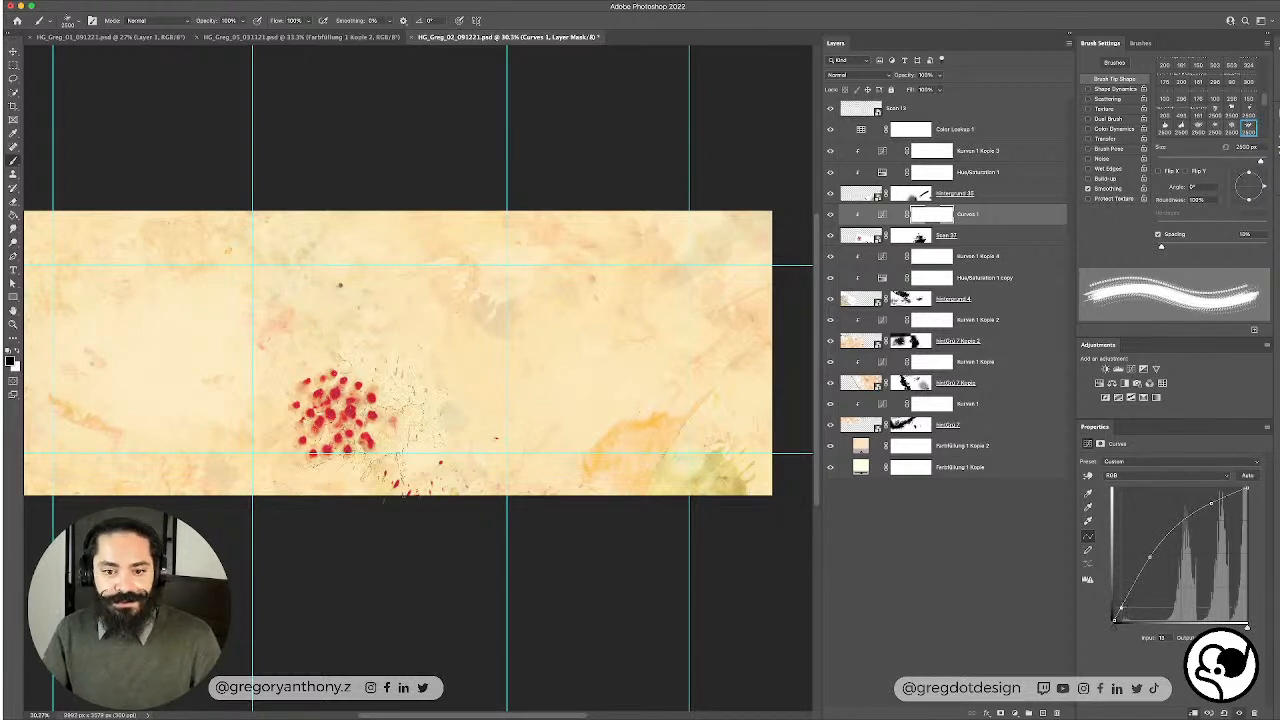
Step: Save the HG_Greg_02_091221.psd banner and compare it with the other two open banners
drag(326, 306, 408, 340)
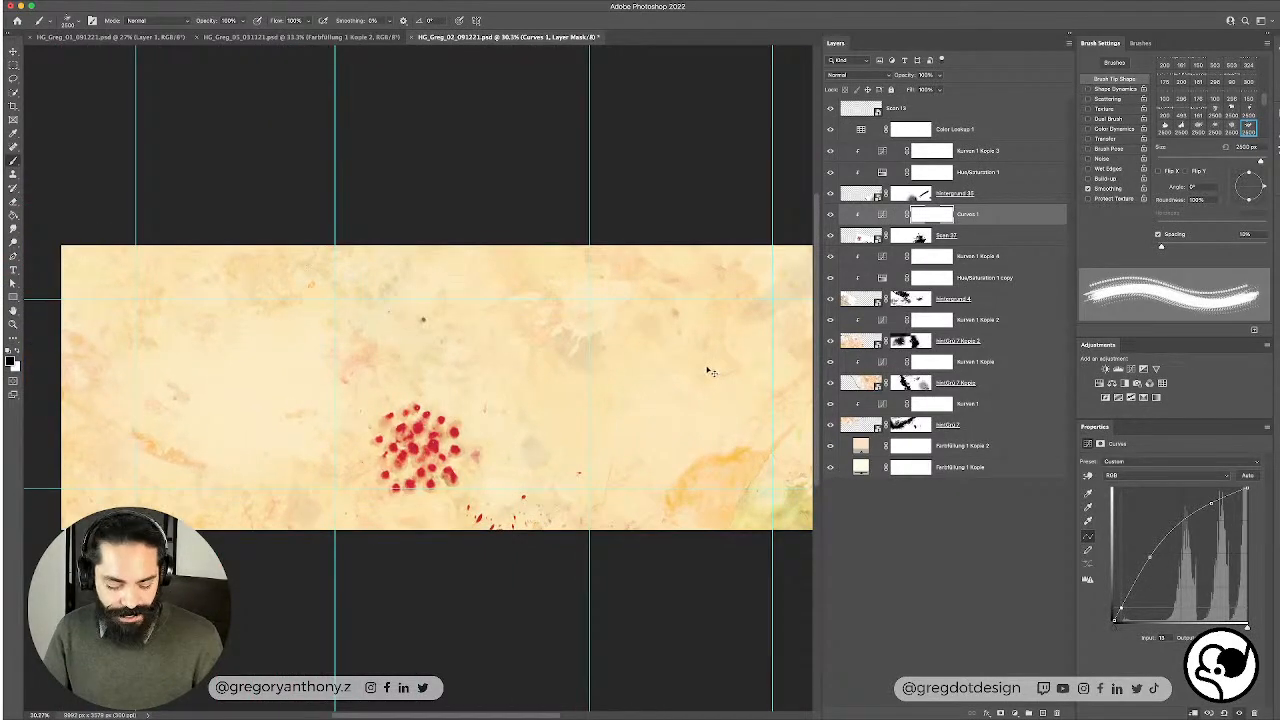
key(super+s)
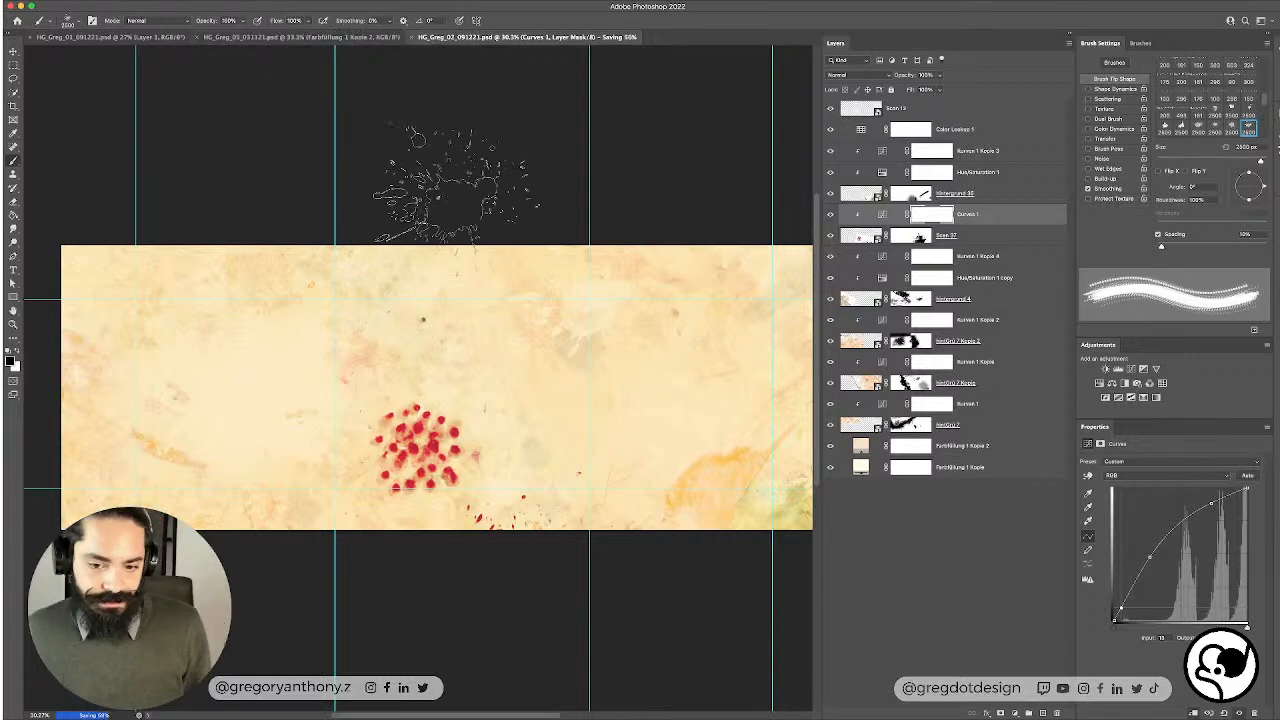
click(110, 40)
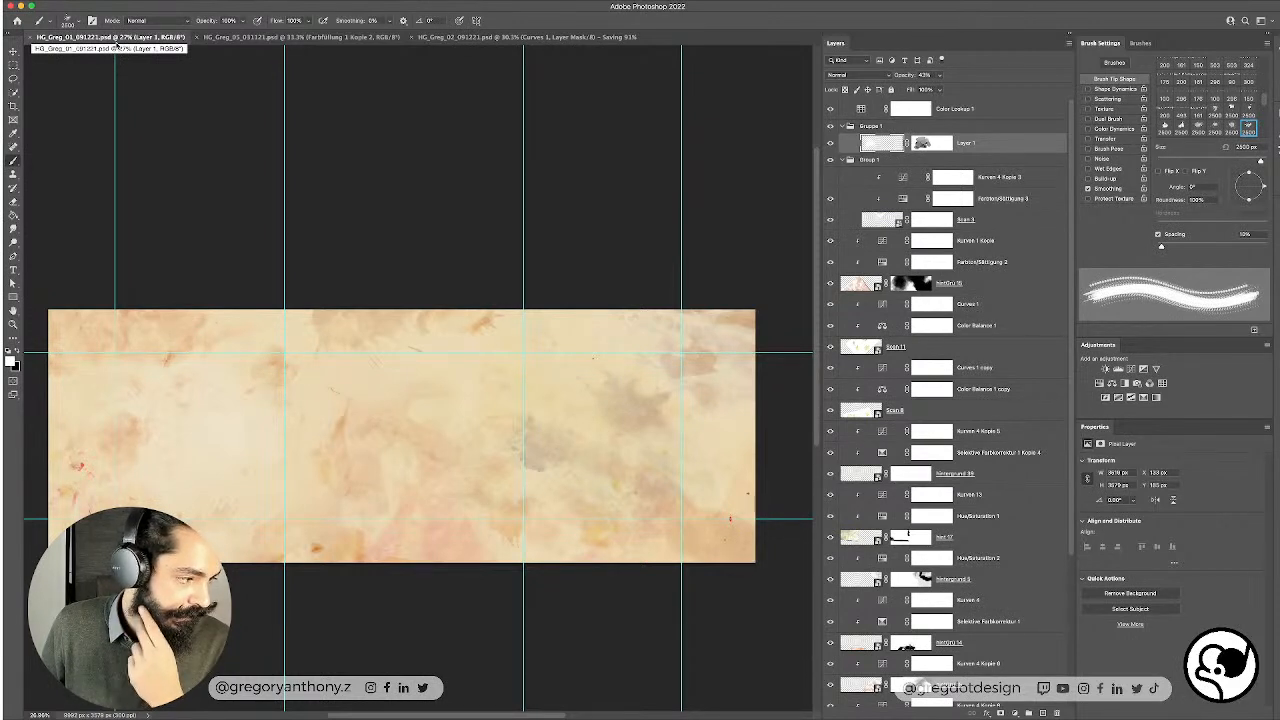
click(485, 37)
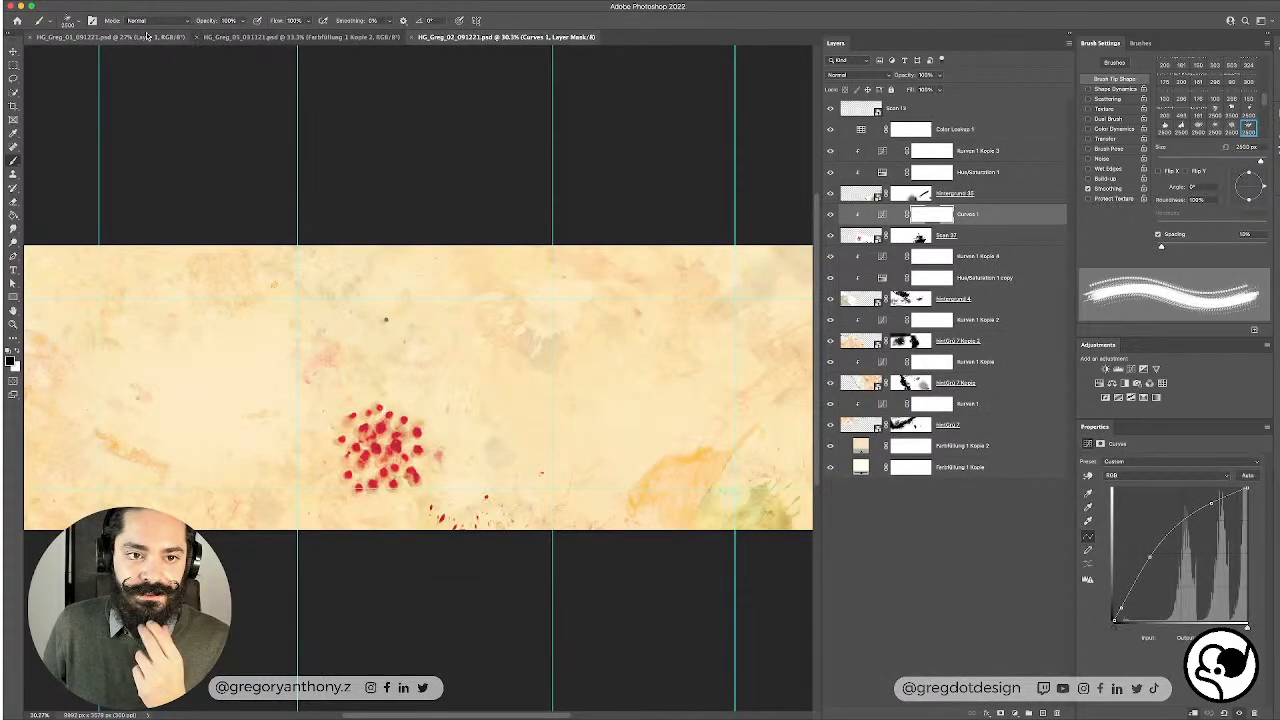
click(168, 38)
click(250, 38)
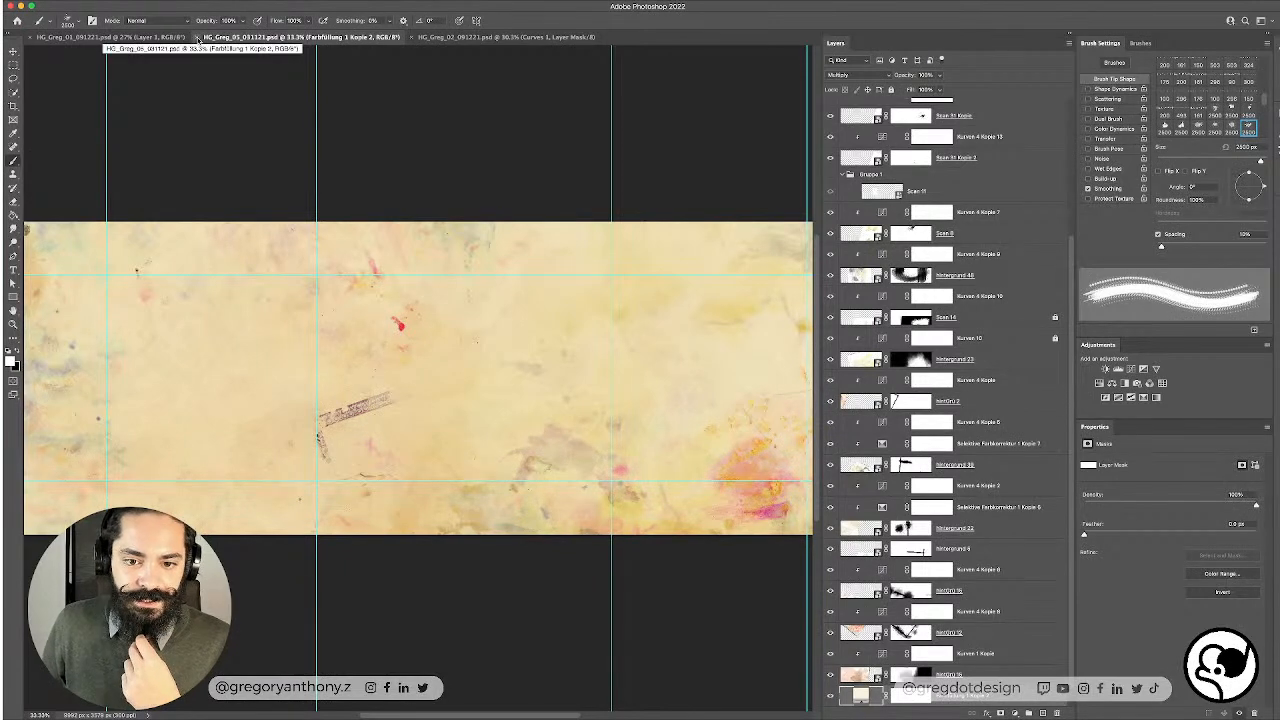
Step: Close all three open banner documents and switch to the Finder window with the Flecken_09_02_21 scans
click(197, 37)
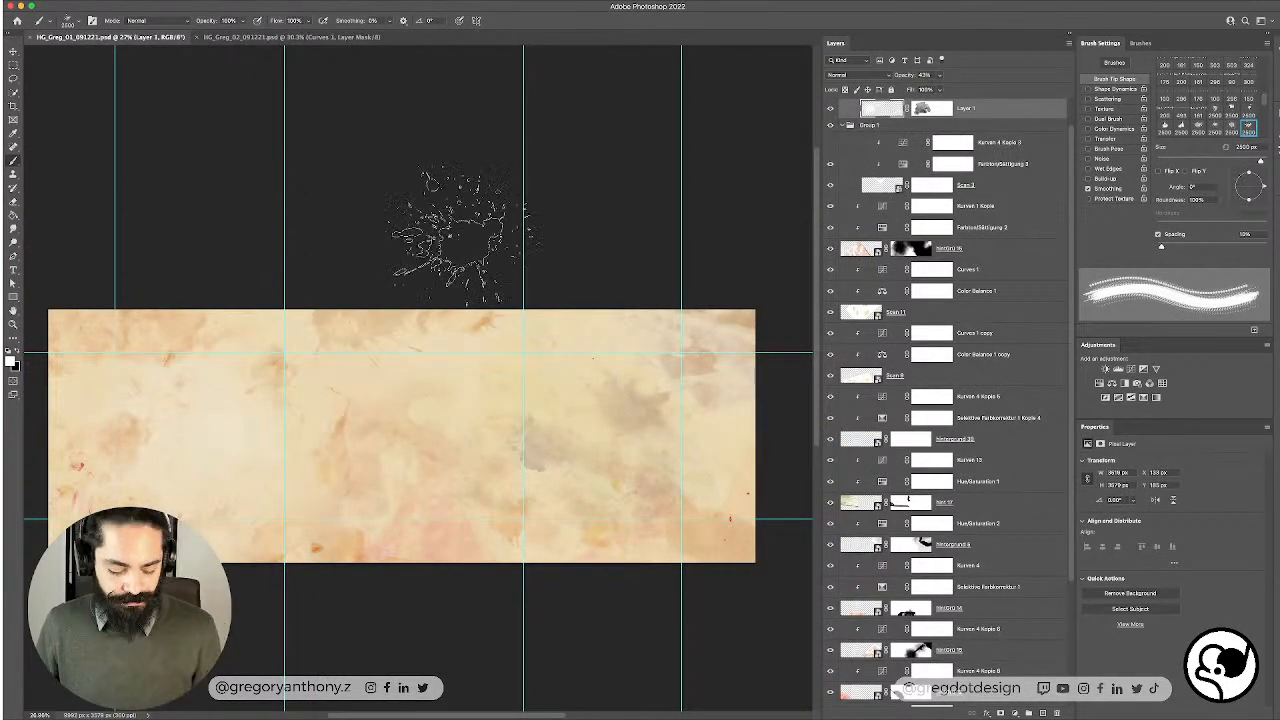
key(super+w)
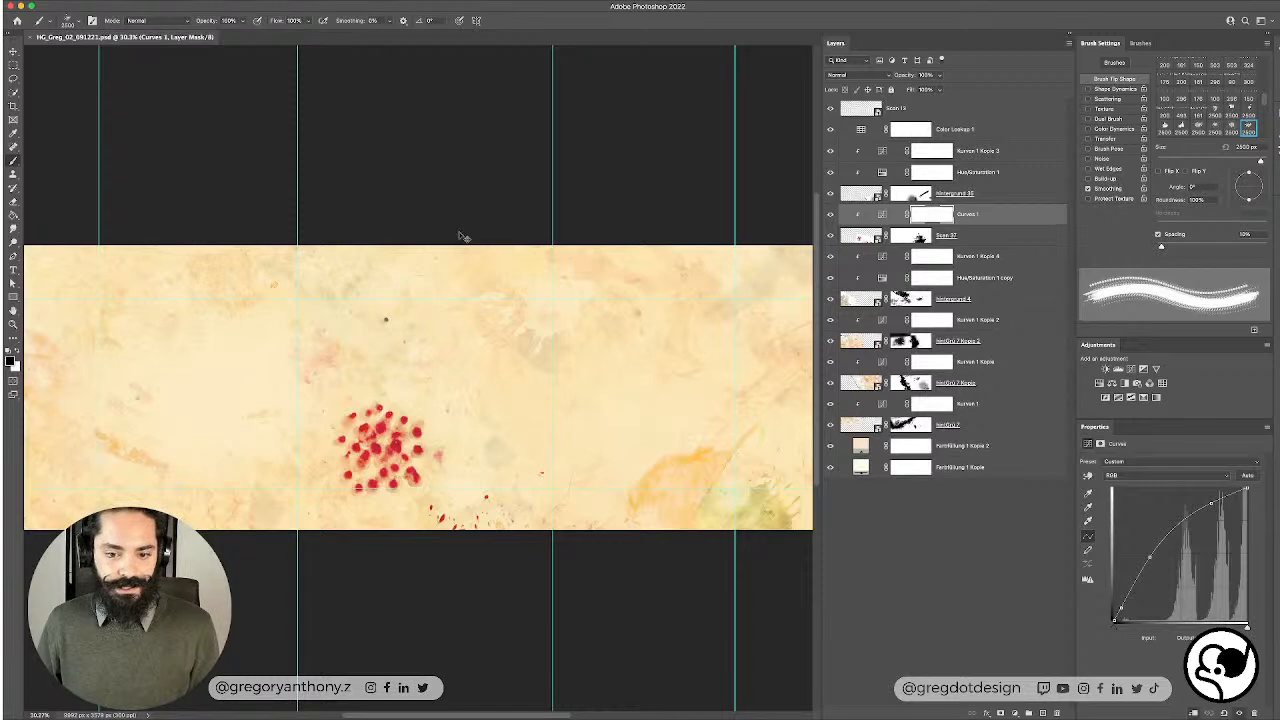
key(super+w)
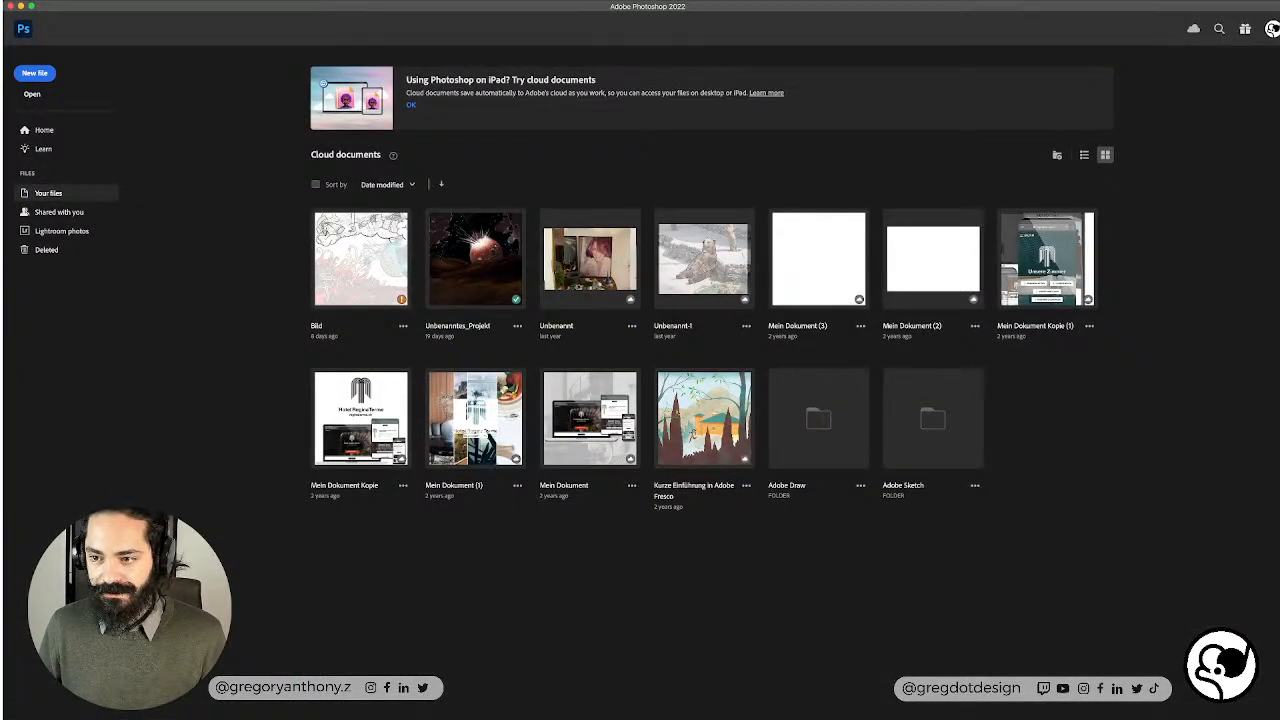
key(super+Tab)
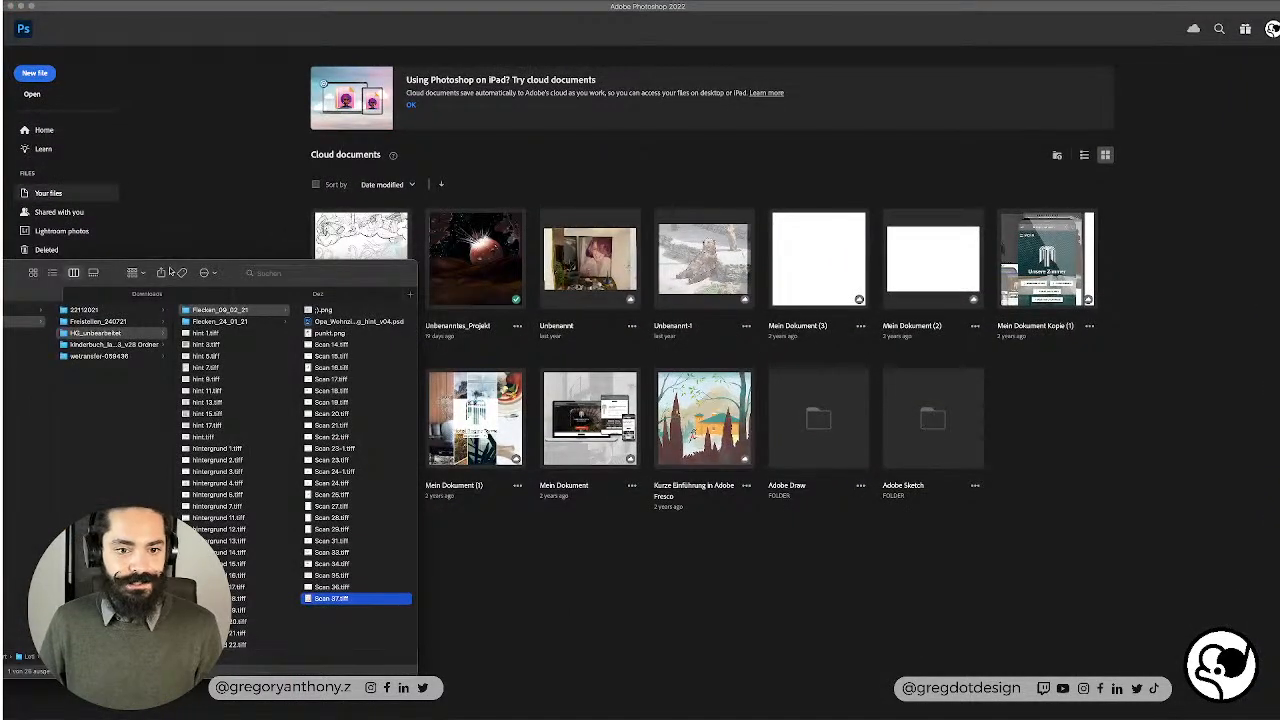
Step: Bring the Finder window fully into view and switch from the Flecken_09_02_21 scans to the Dez folder
drag(112, 268, 350, 215)
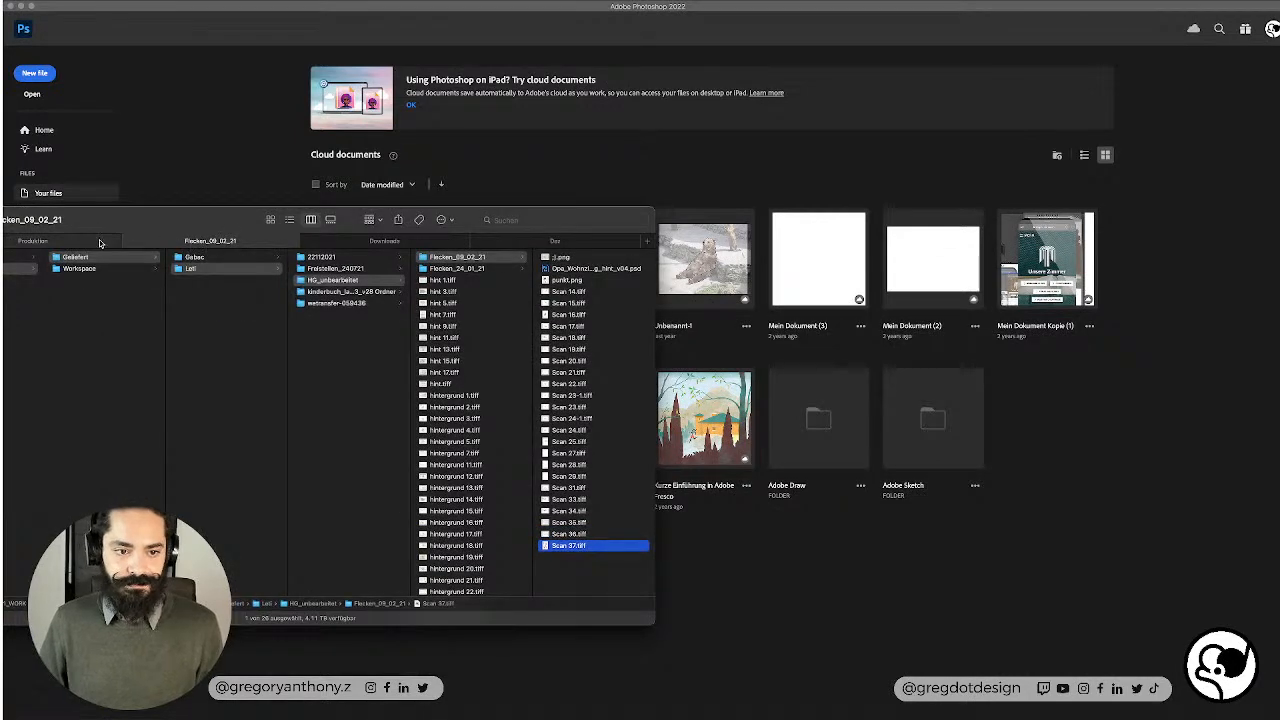
click(81, 242)
drag(185, 224, 224, 215)
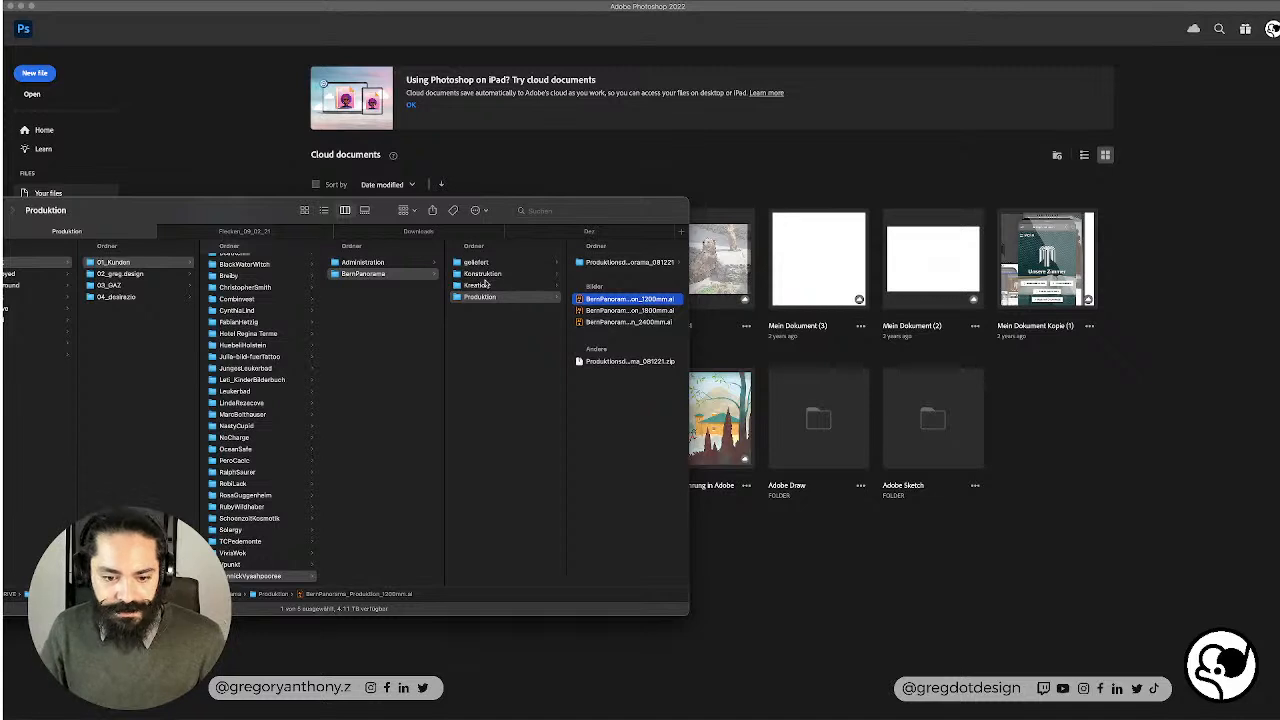
click(225, 231)
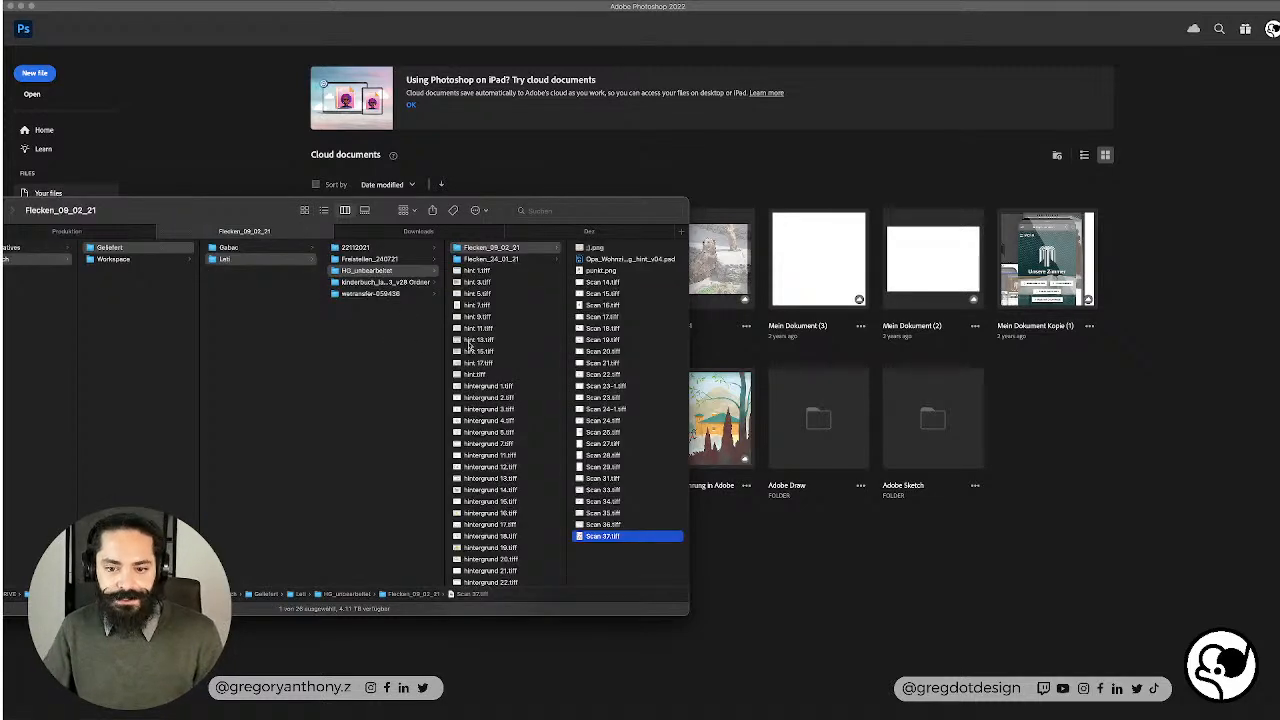
click(595, 231)
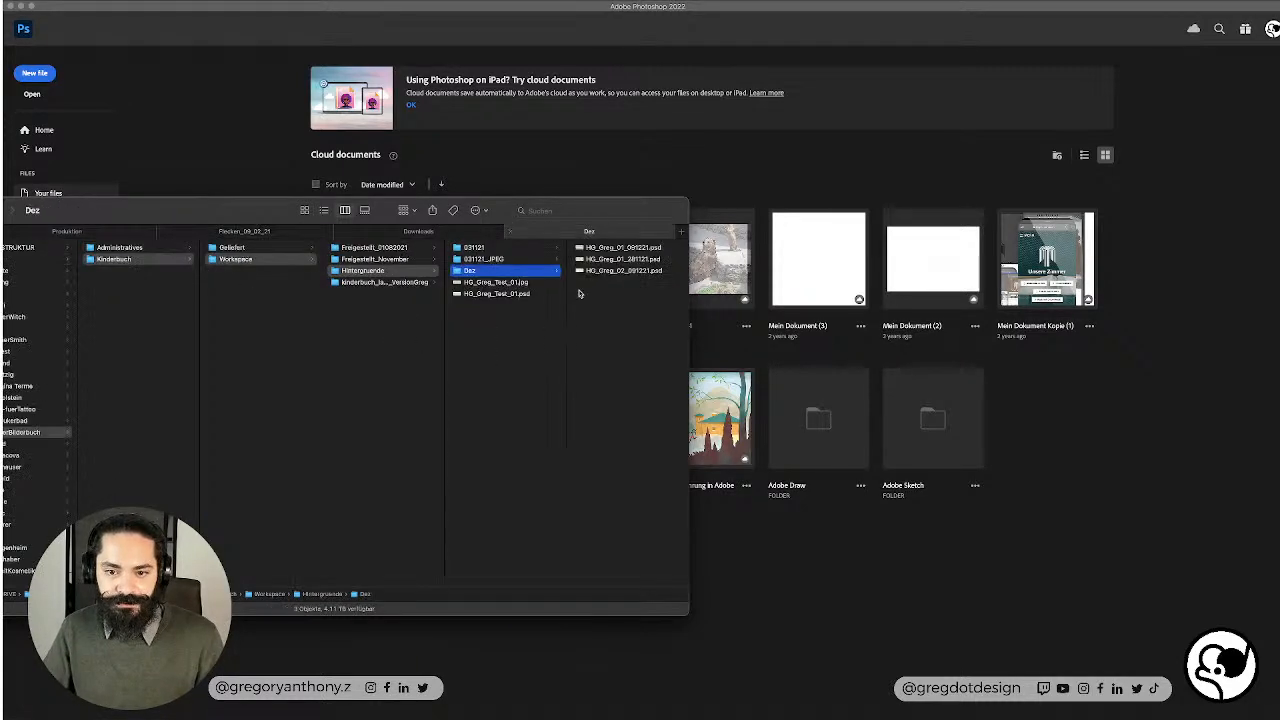
Step: Examine the contents of the 031121, 031121_JPEG and Dez folders inside Hintergruende
click(535, 248)
click(531, 260)
click(530, 248)
click(525, 259)
click(520, 250)
click(510, 271)
drag(614, 321, 610, 272)
click(506, 249)
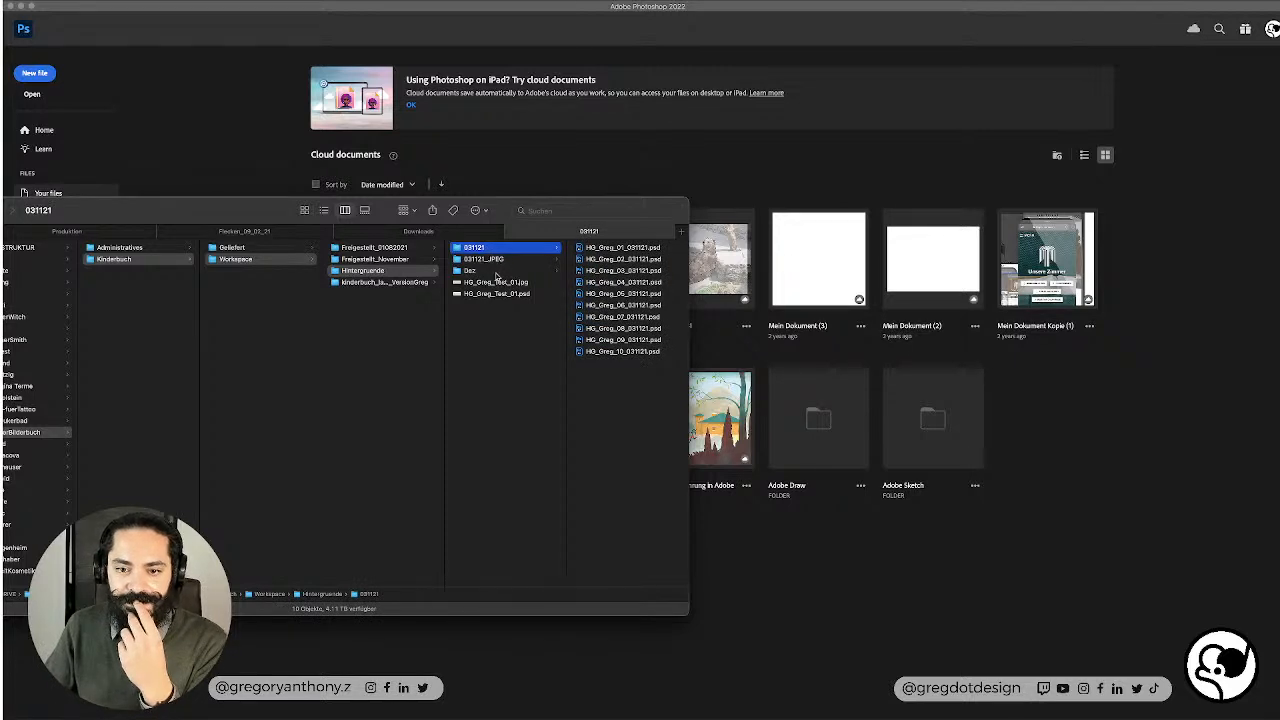
click(500, 270)
click(512, 284)
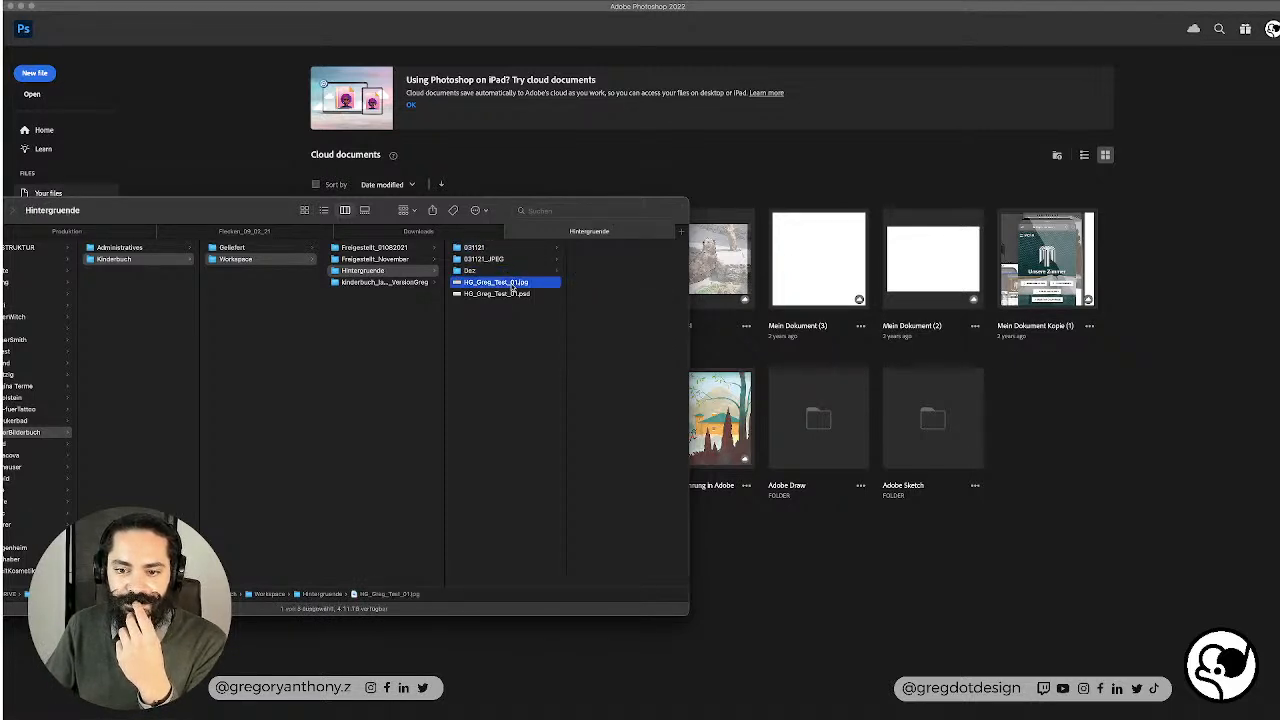
Step: Select all three HG_Greg PSD files in the Dez folder and preview them briefly with Quick Look
click(510, 271)
click(638, 259)
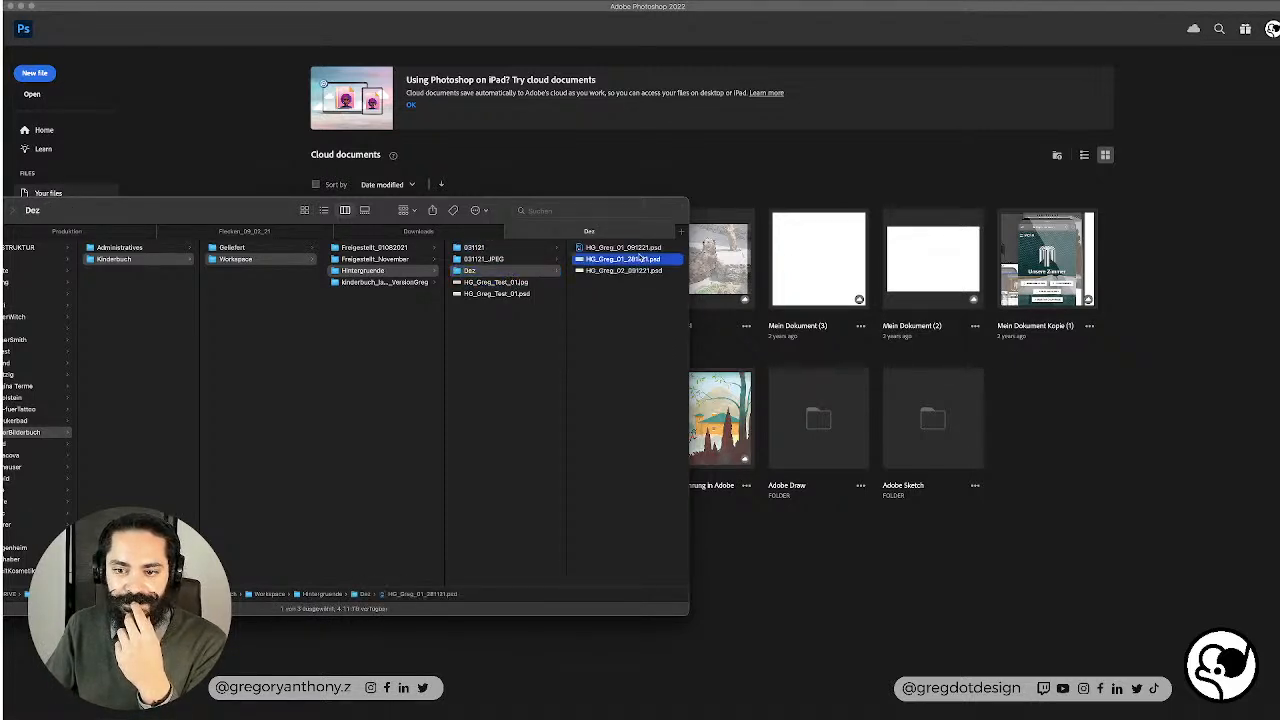
drag(637, 309, 600, 255)
key(space)
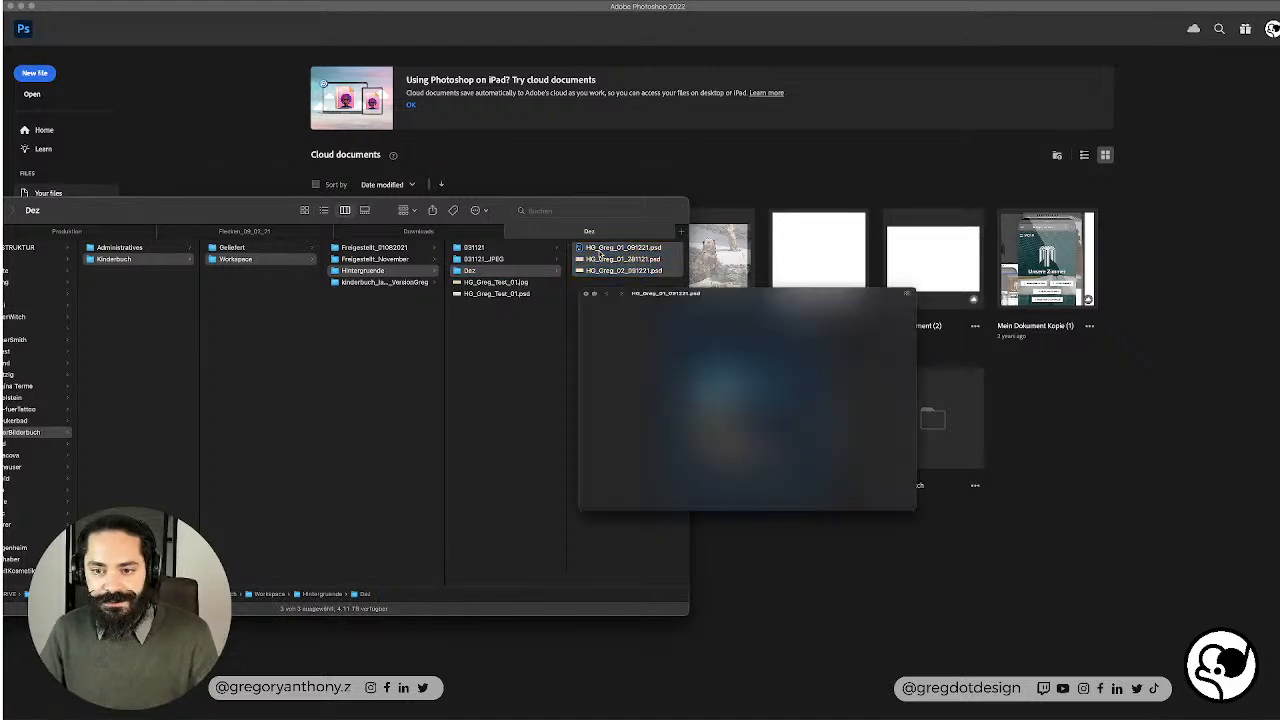
key(space)
key(Left)
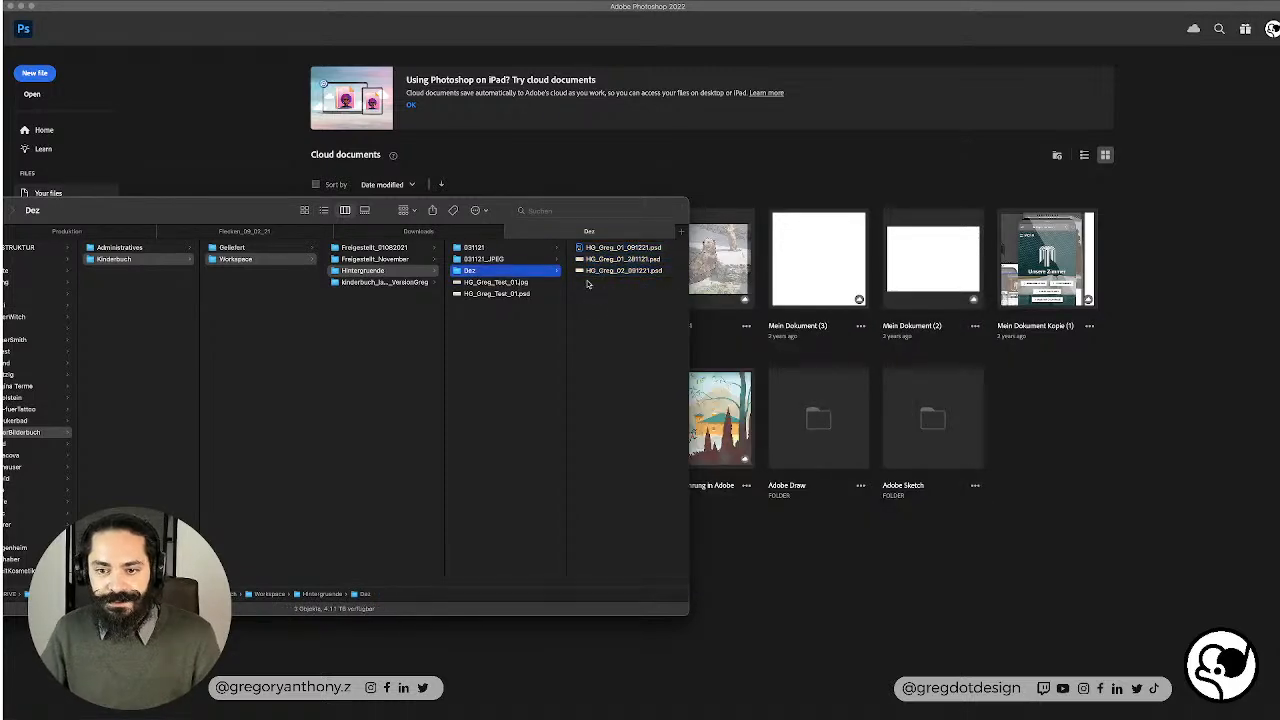
Step: Switch to Safari, bring a browser window onto this screen and load swisstransfer.com/de
click(815, 561)
key(ctrl+Up)
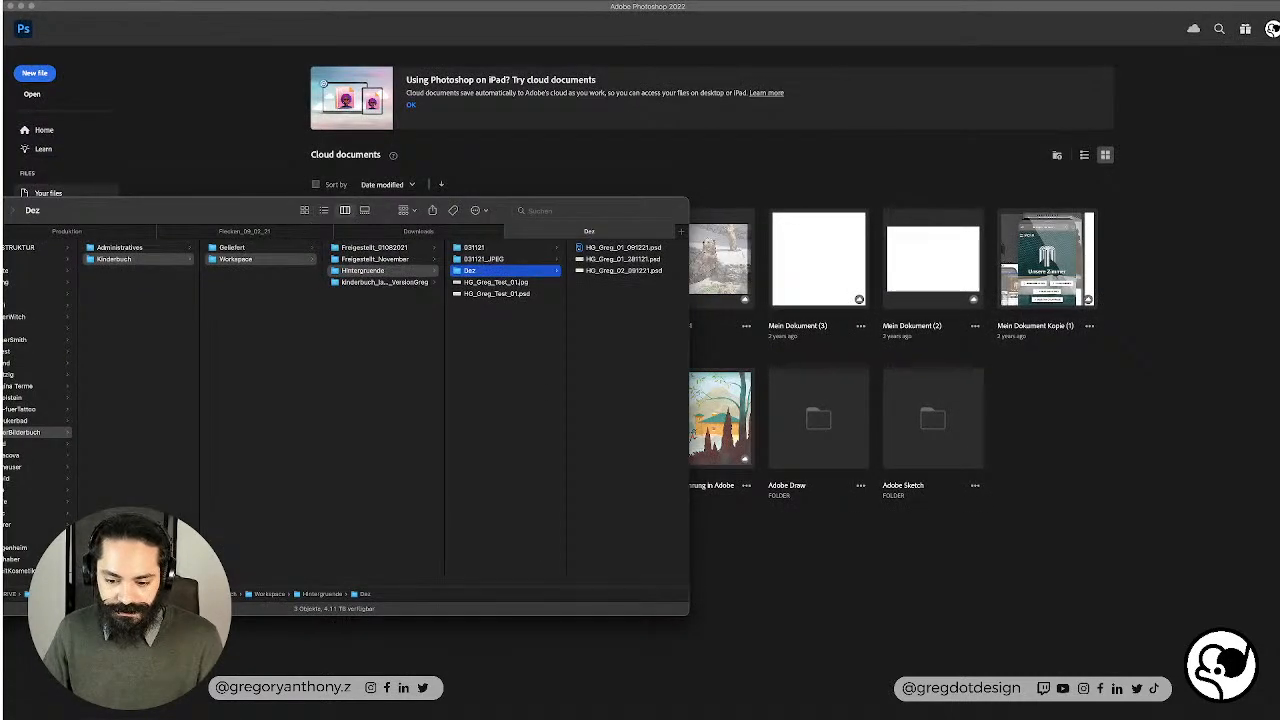
key(super+Tab)
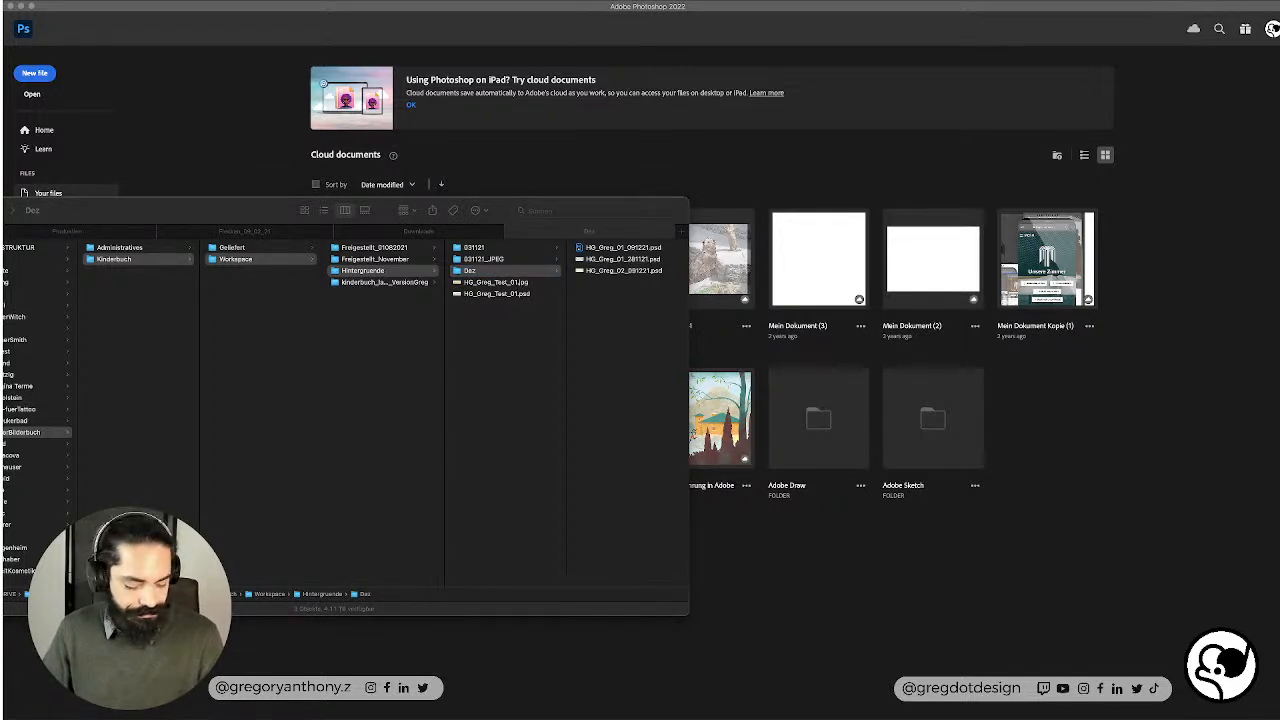
drag(4, 428, 820, 408)
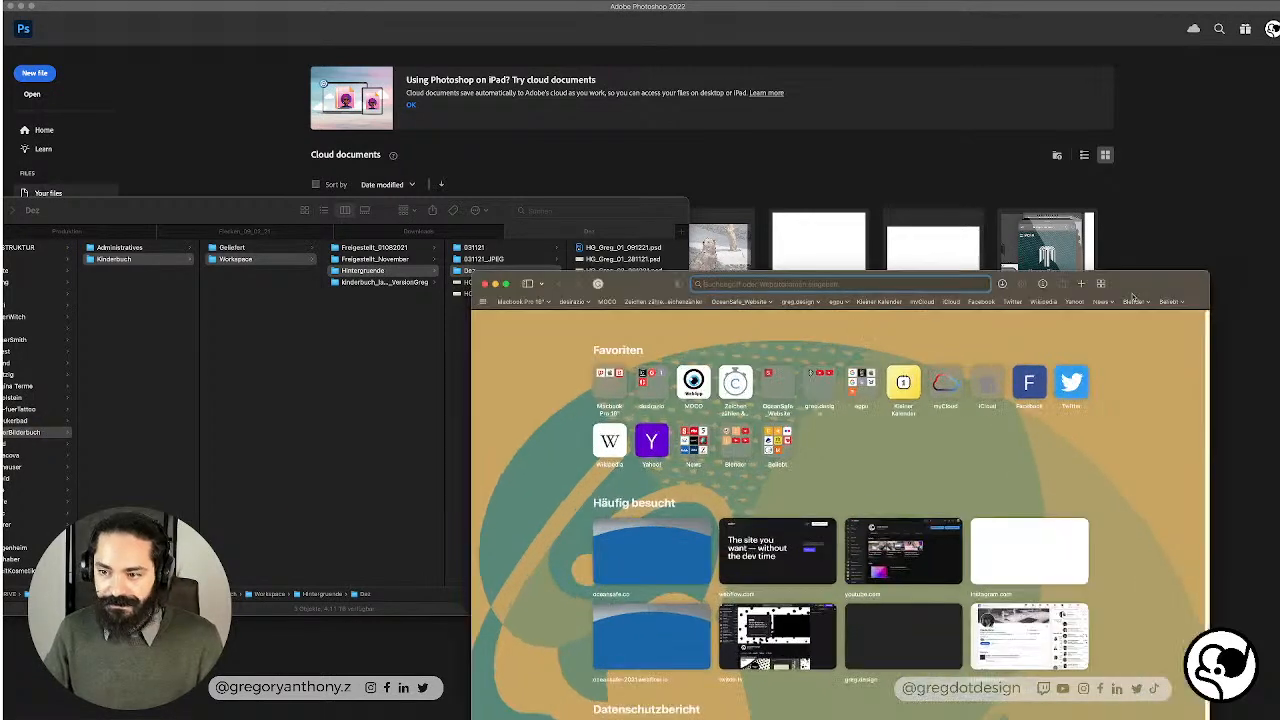
text(swisstransfer.com/de)
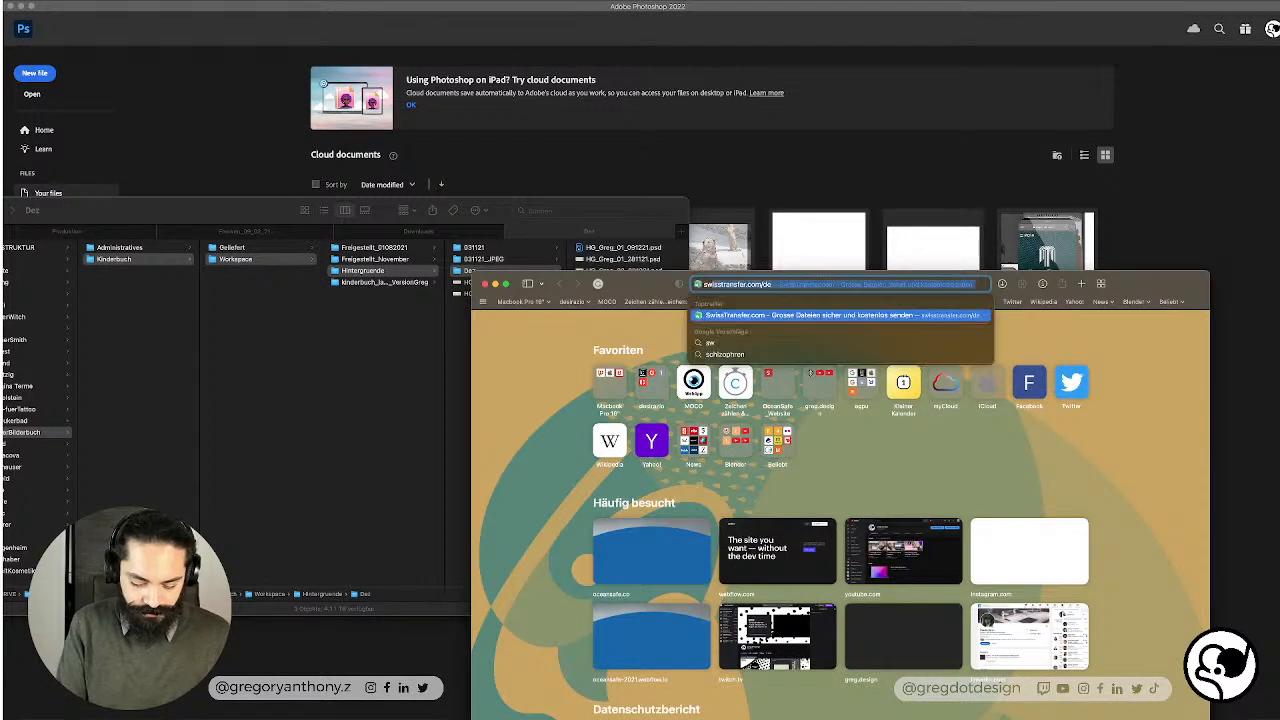
key(Return)
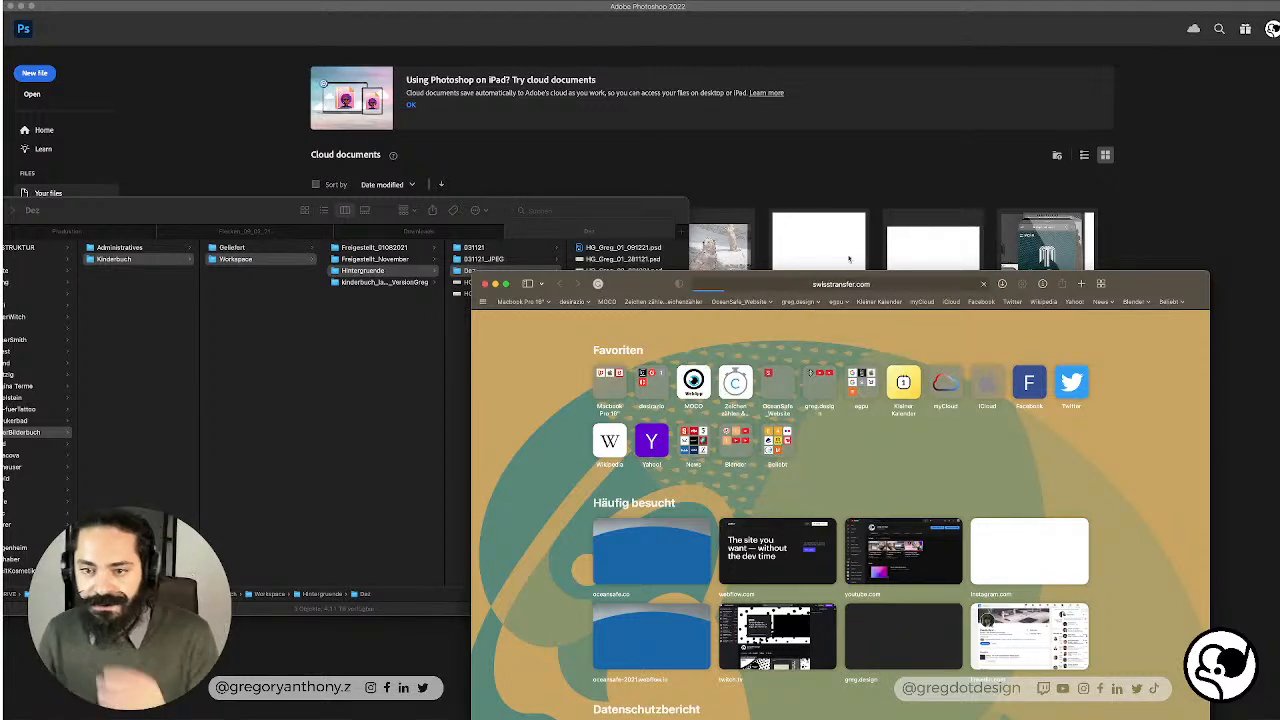
Step: Add HG_Greg_01_091221.psd, HG_Greg_01_281121.psd and HG_Greg_02_091221.psd from the Dez folder to the SwissTransfer upload
drag(625, 293, 643, 339)
click(685, 285)
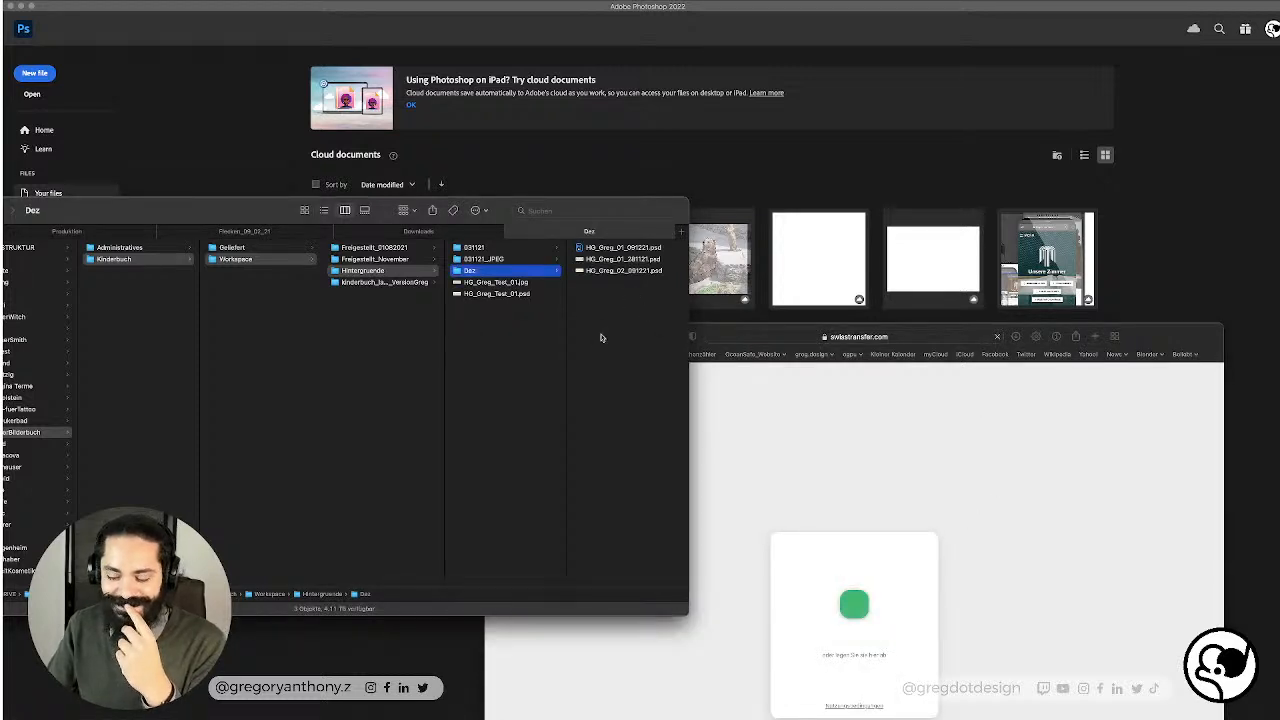
drag(634, 349, 847, 572)
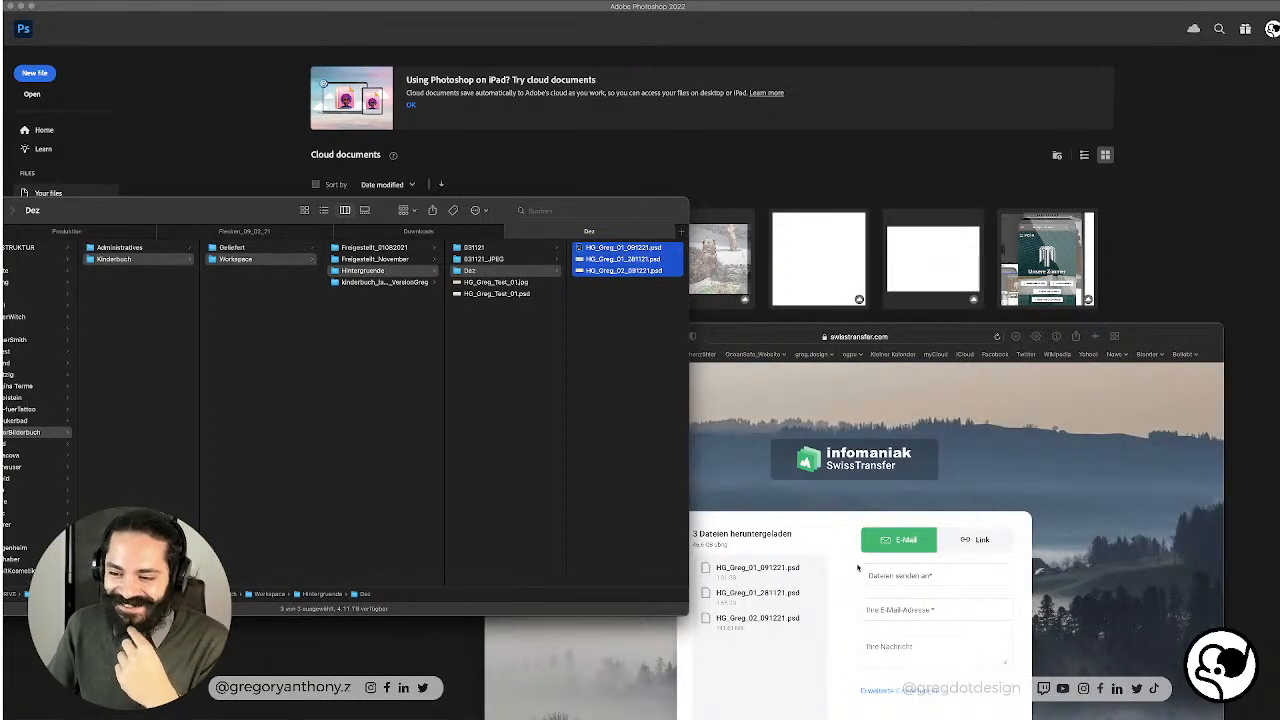
Step: Set the SwissTransfer delivery to Link instead of E-Mail and start the transfer of the three files
click(857, 568)
click(970, 486)
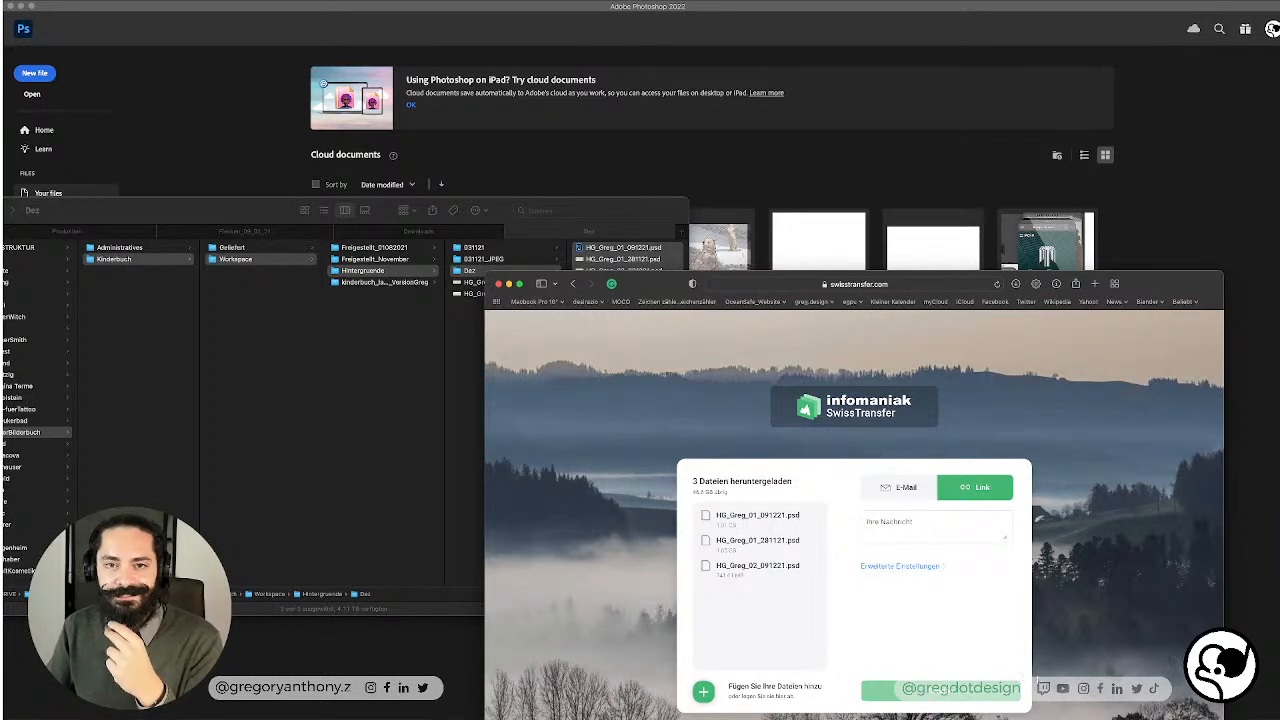
click(1020, 688)
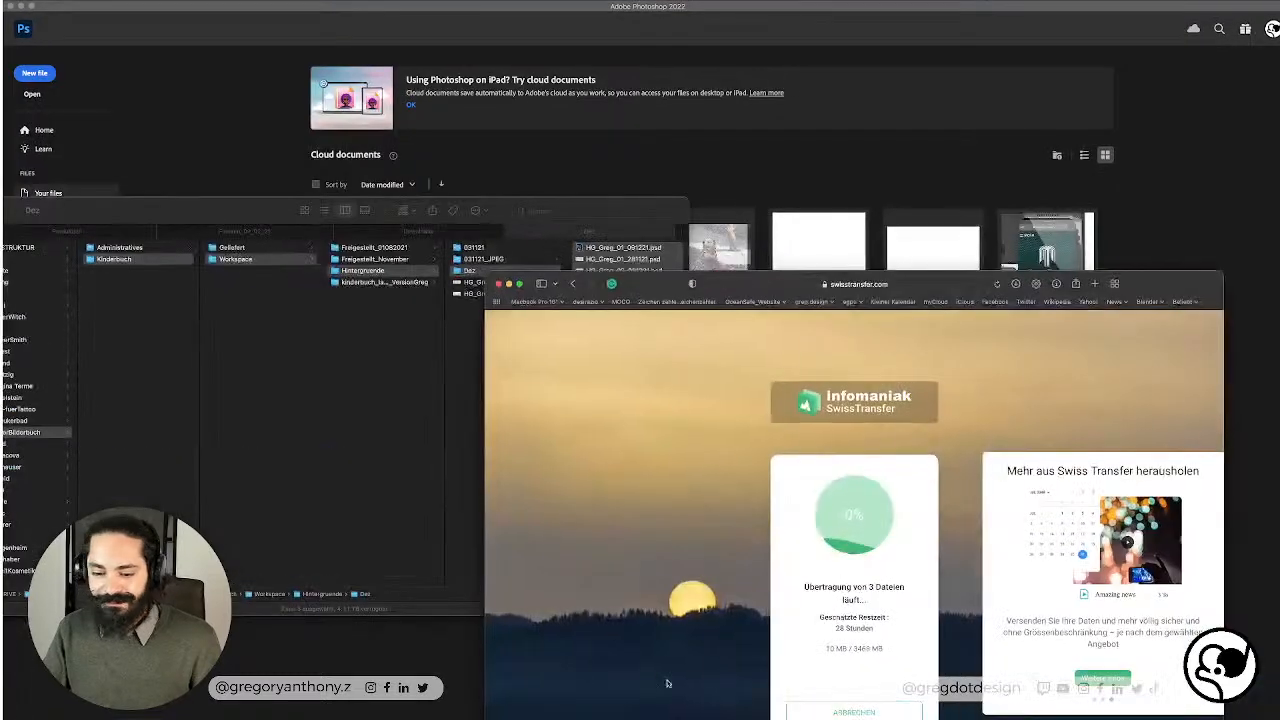
Step: Find and launch WhatsApp through the system search, and move its window off this screen
key(super+space)
text(und)
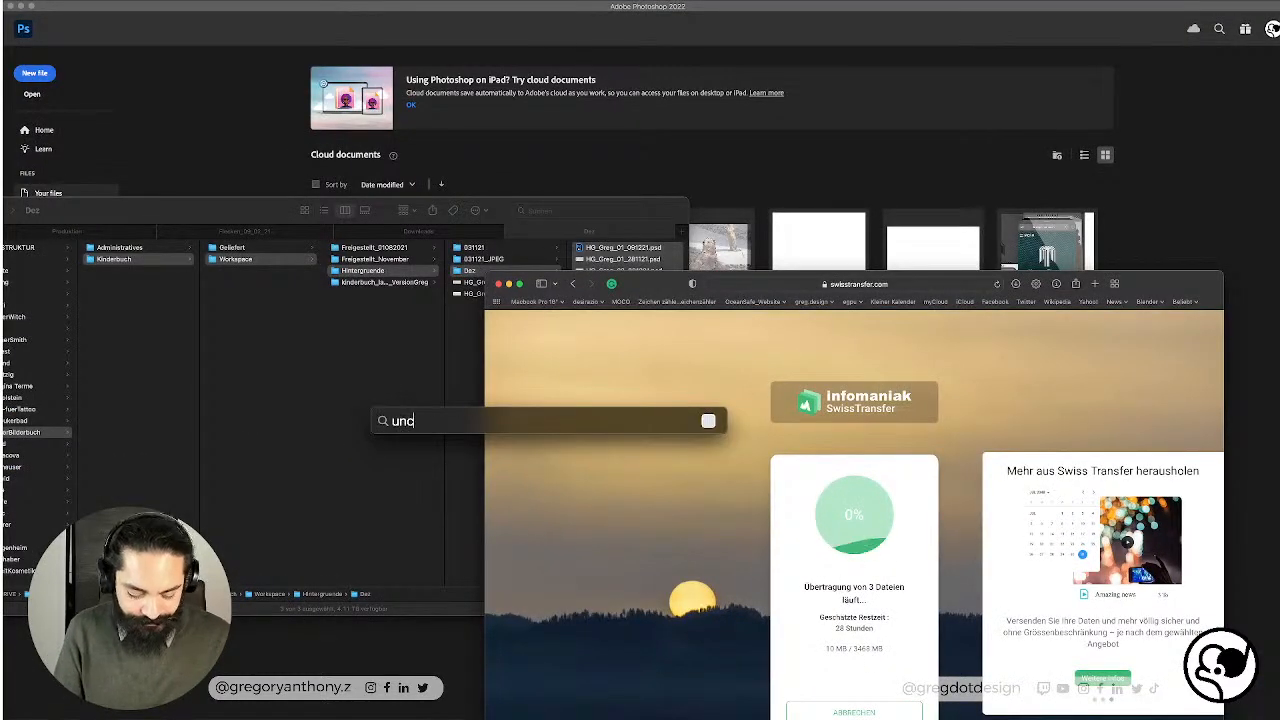
key(BackSpace)
key(BackSpace)
key(BackSpace)
key(BackSpace)
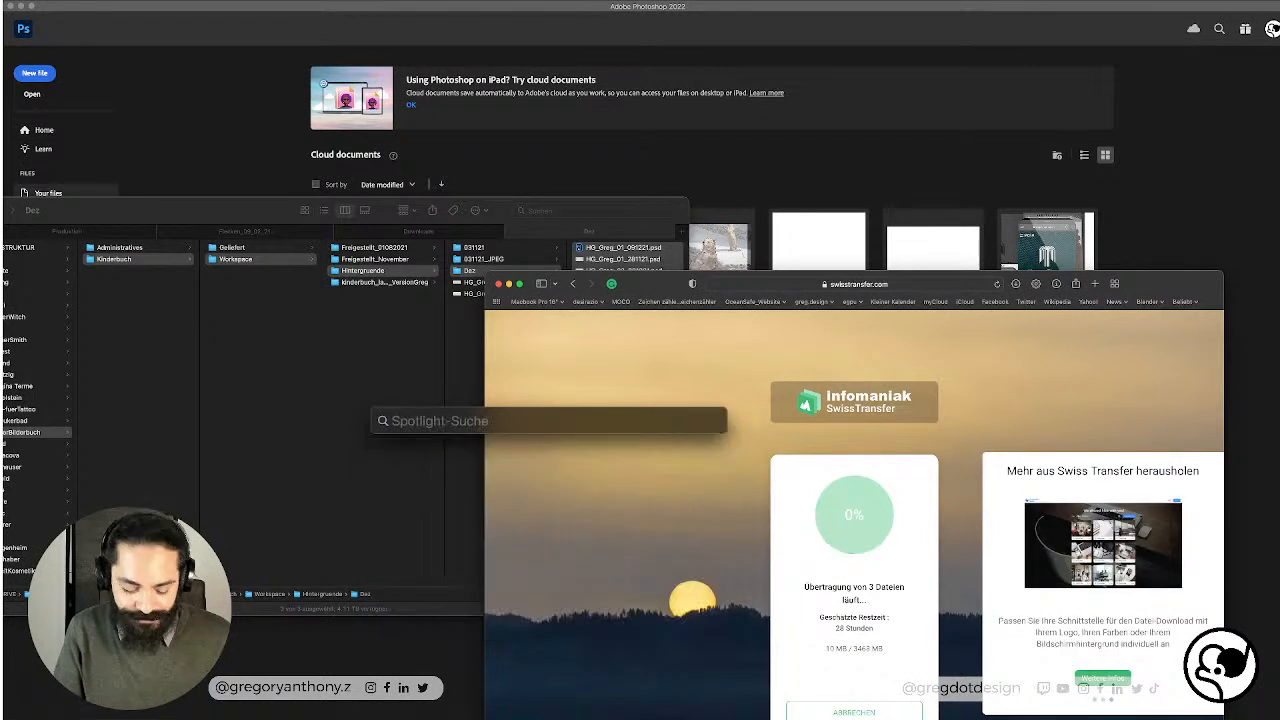
text(whats)
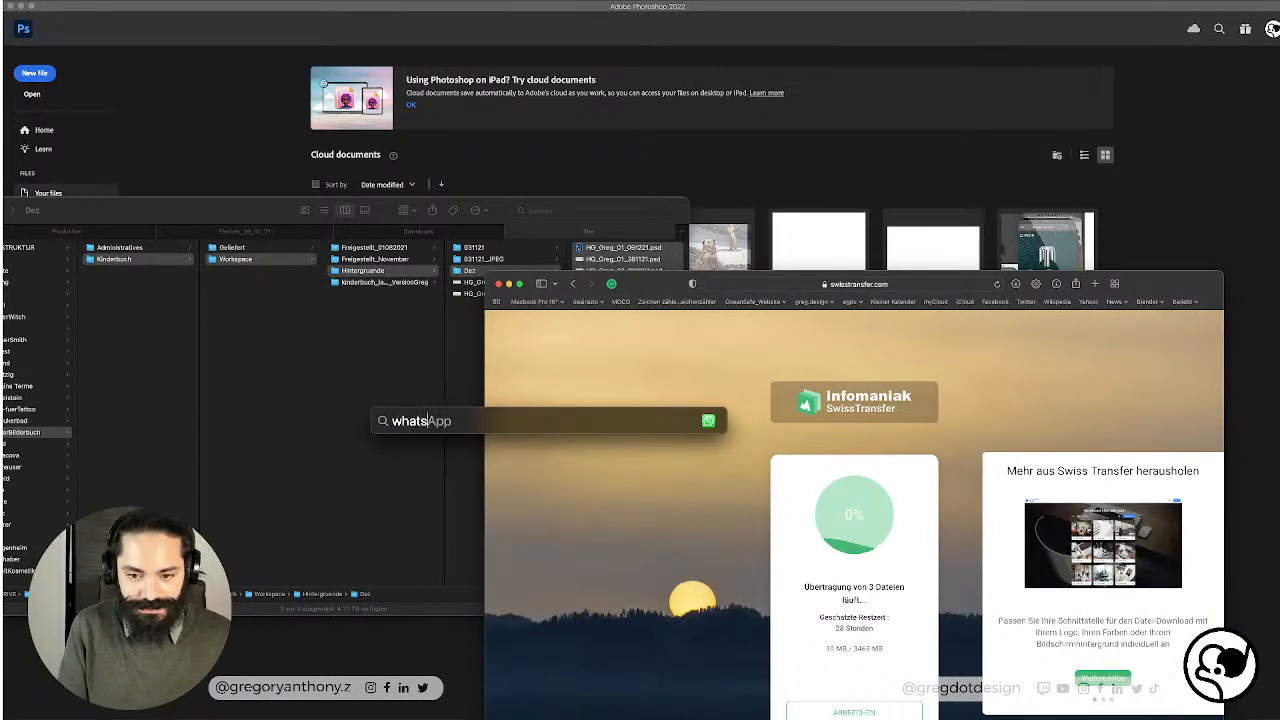
key(Return)
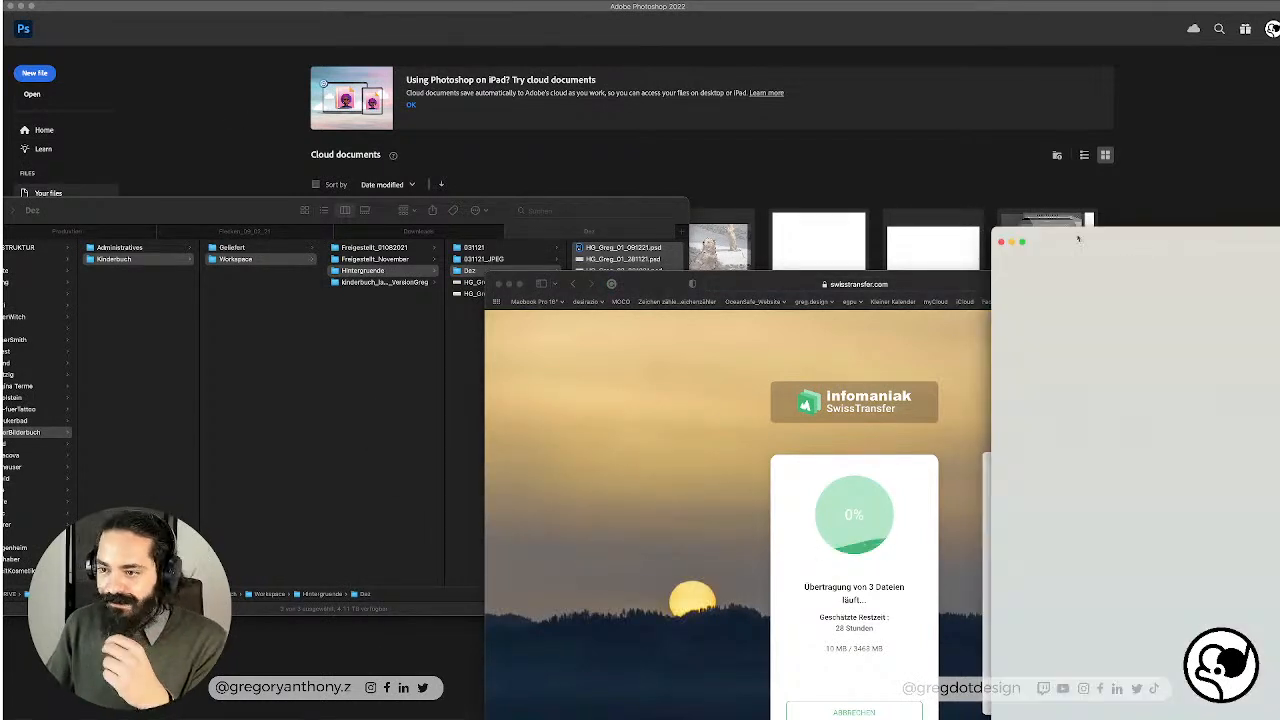
drag(1220, 241, 1279, 420)
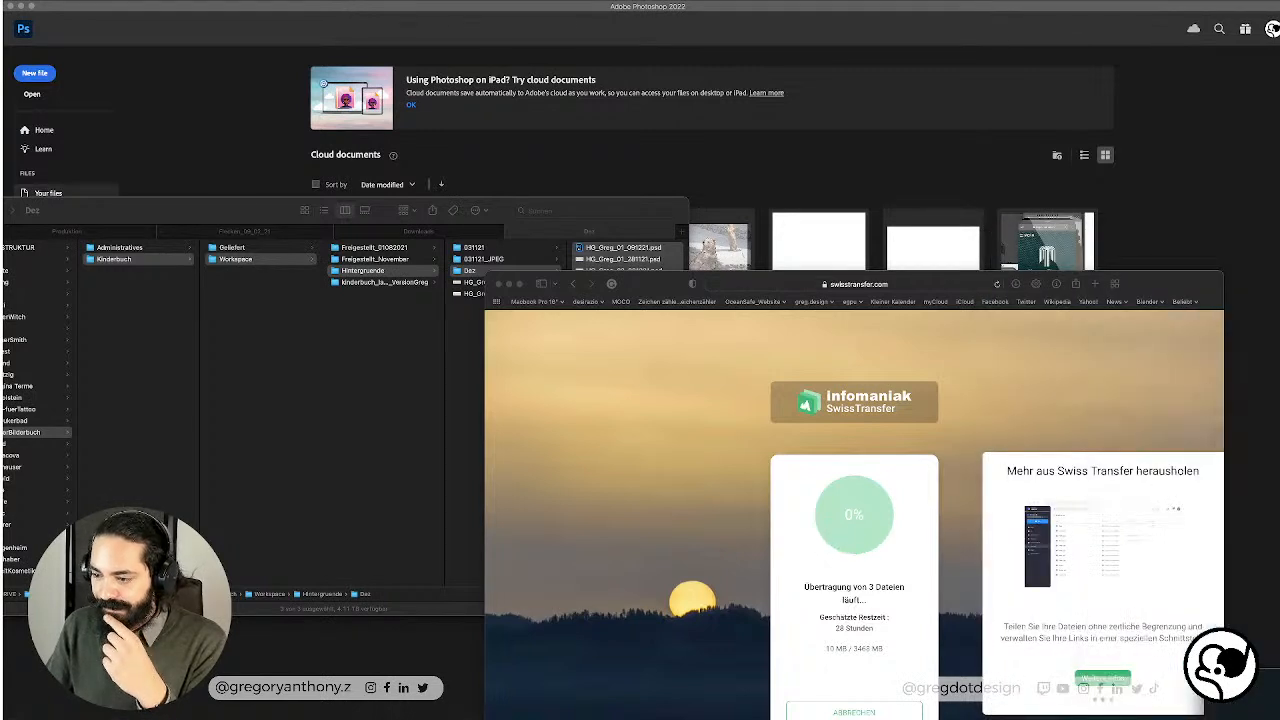
drag(1279, 668, 300, 664)
drag(186, 667, 720, 719)
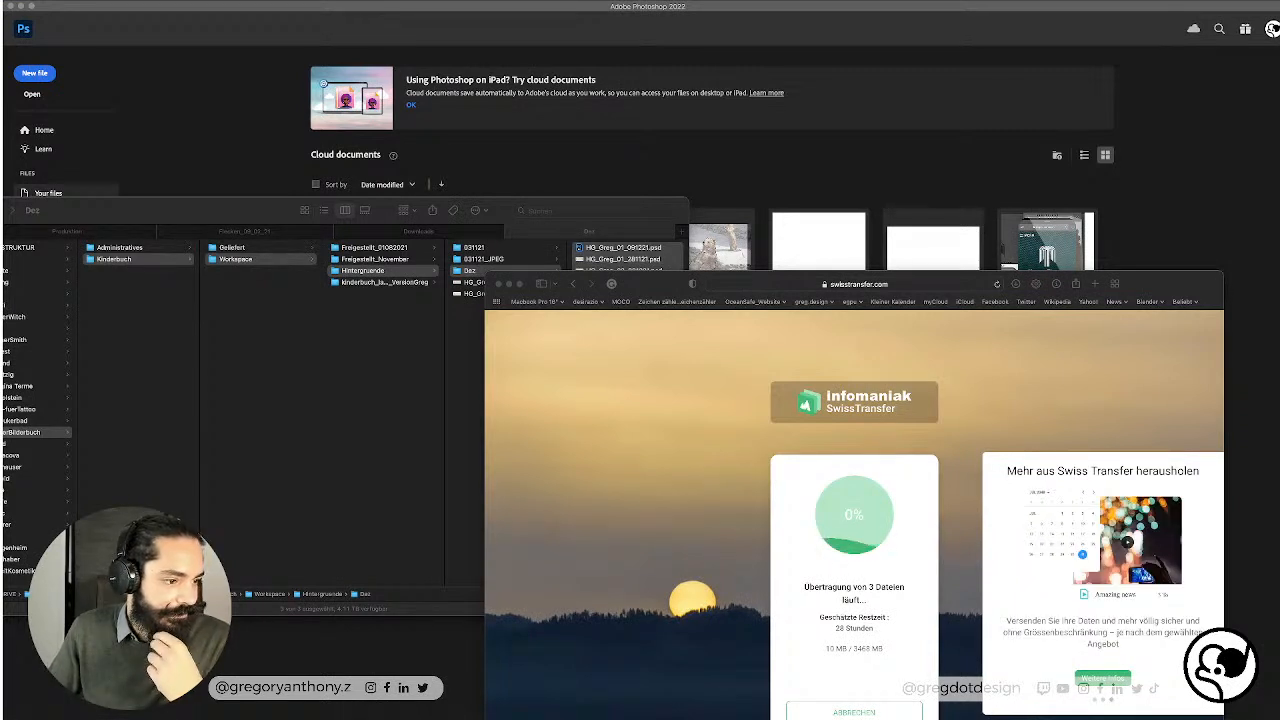
Step: Return to the SwissTransfer page in Safari, reposition its window to show the whole page and examine the upload's estimated remaining time
key(super+Tab)
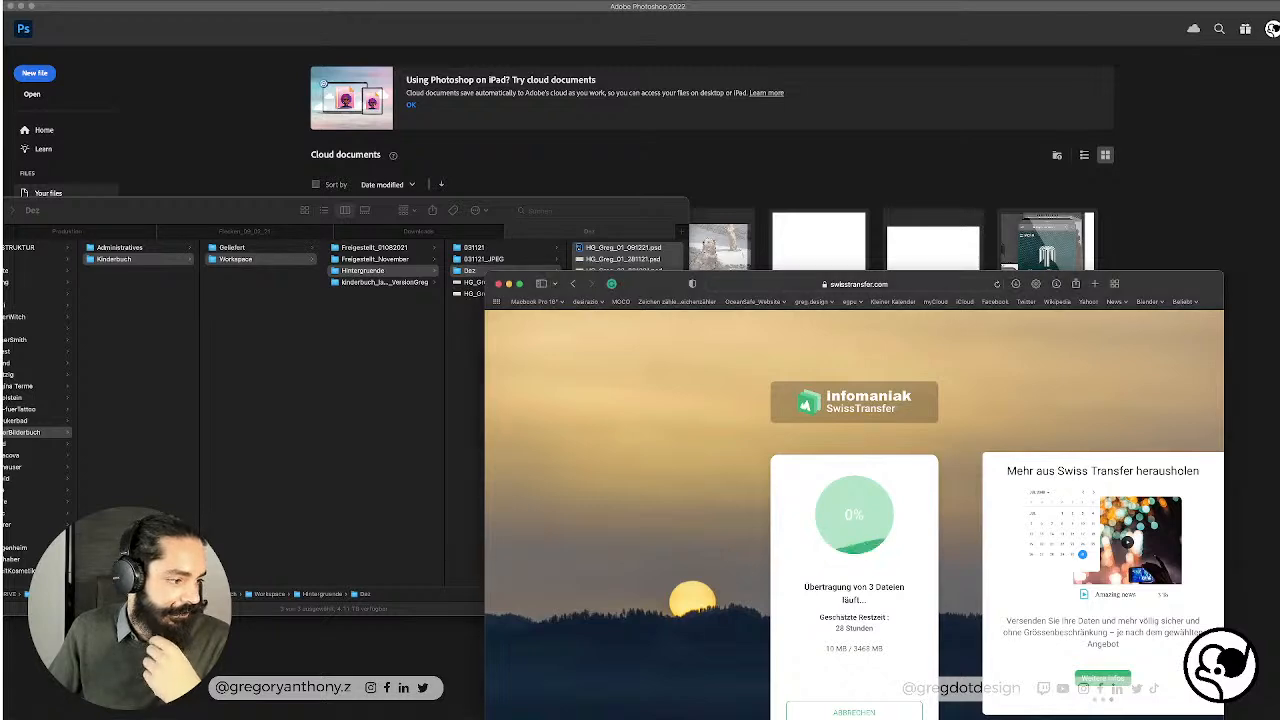
key(super+Tab)
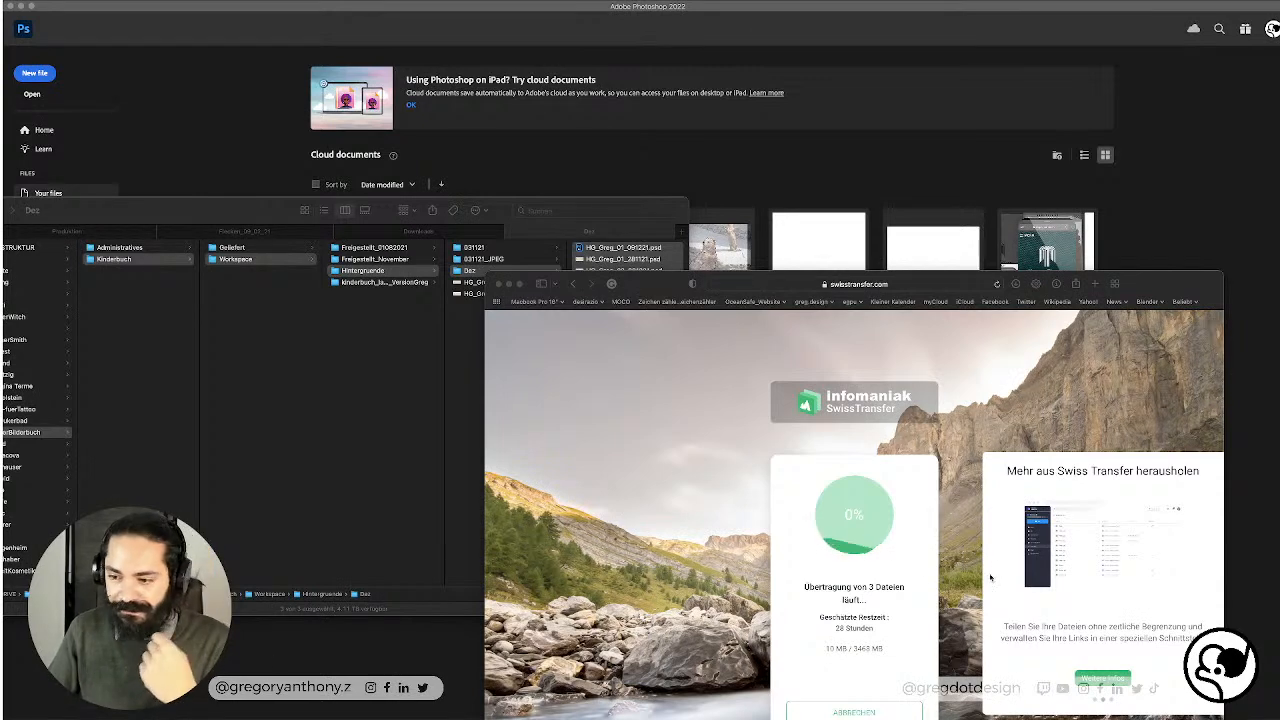
click(916, 587)
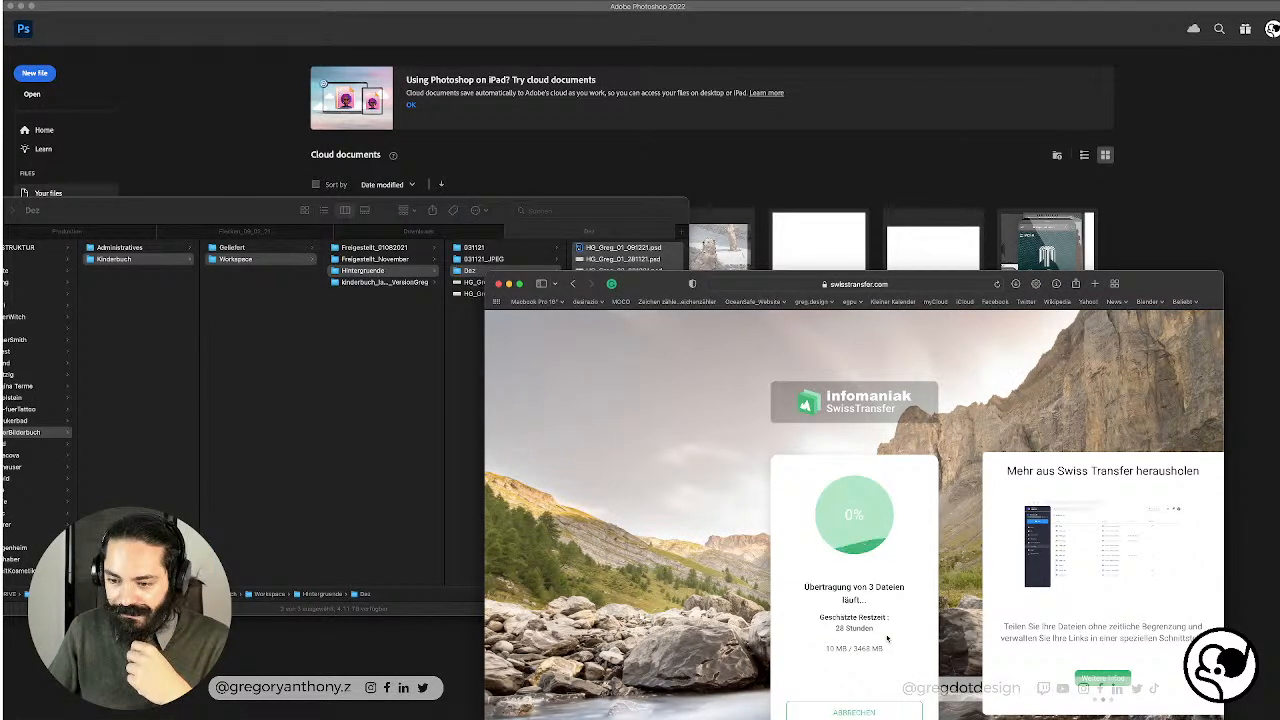
drag(1148, 290, 1122, 125)
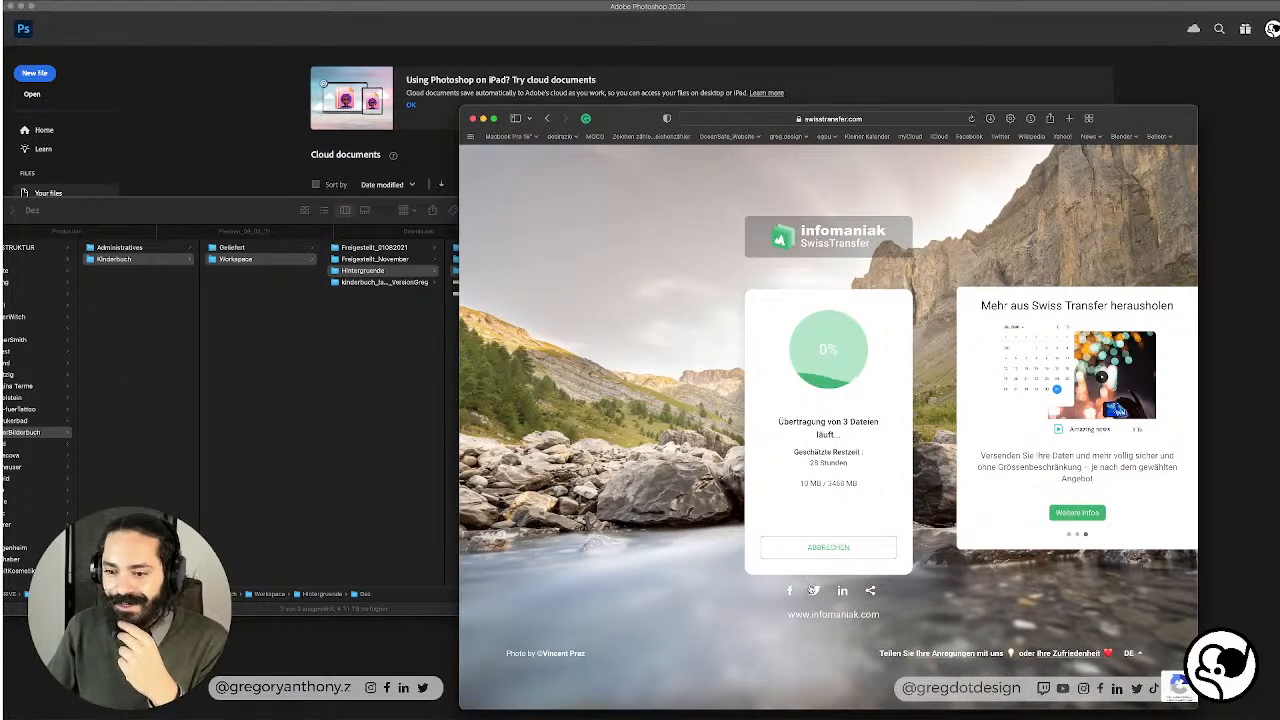
drag(816, 463, 848, 464)
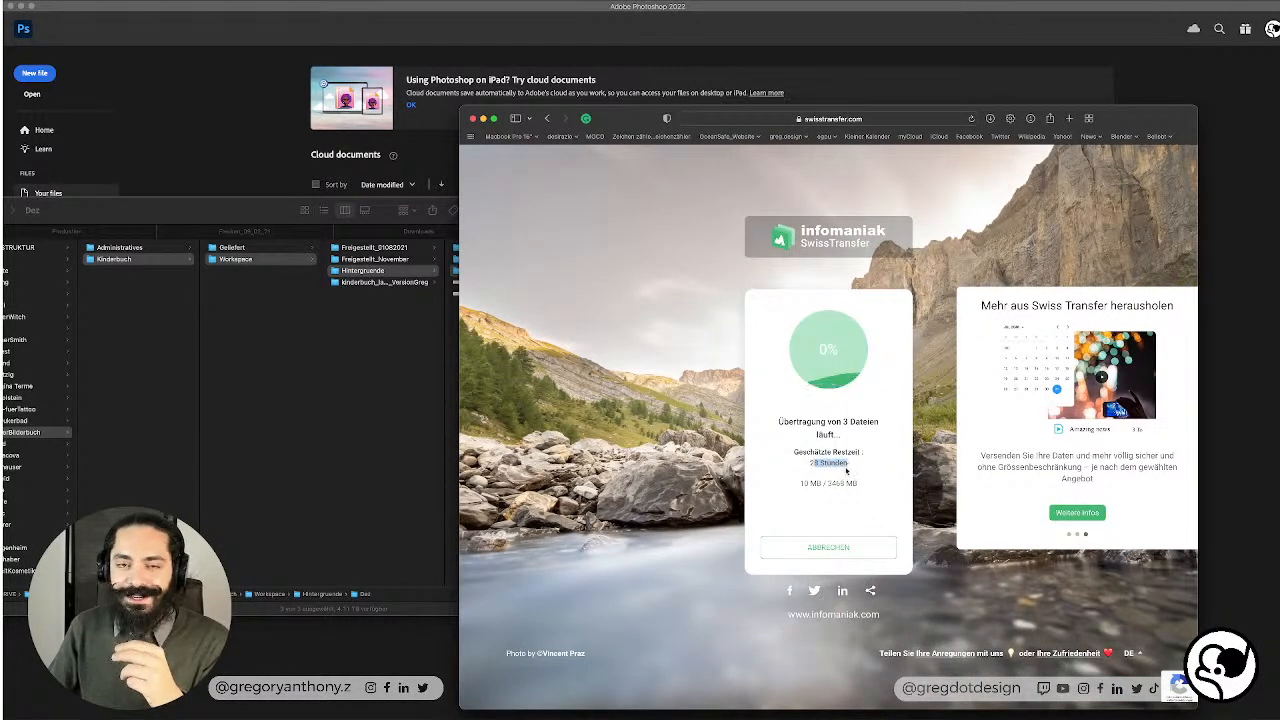